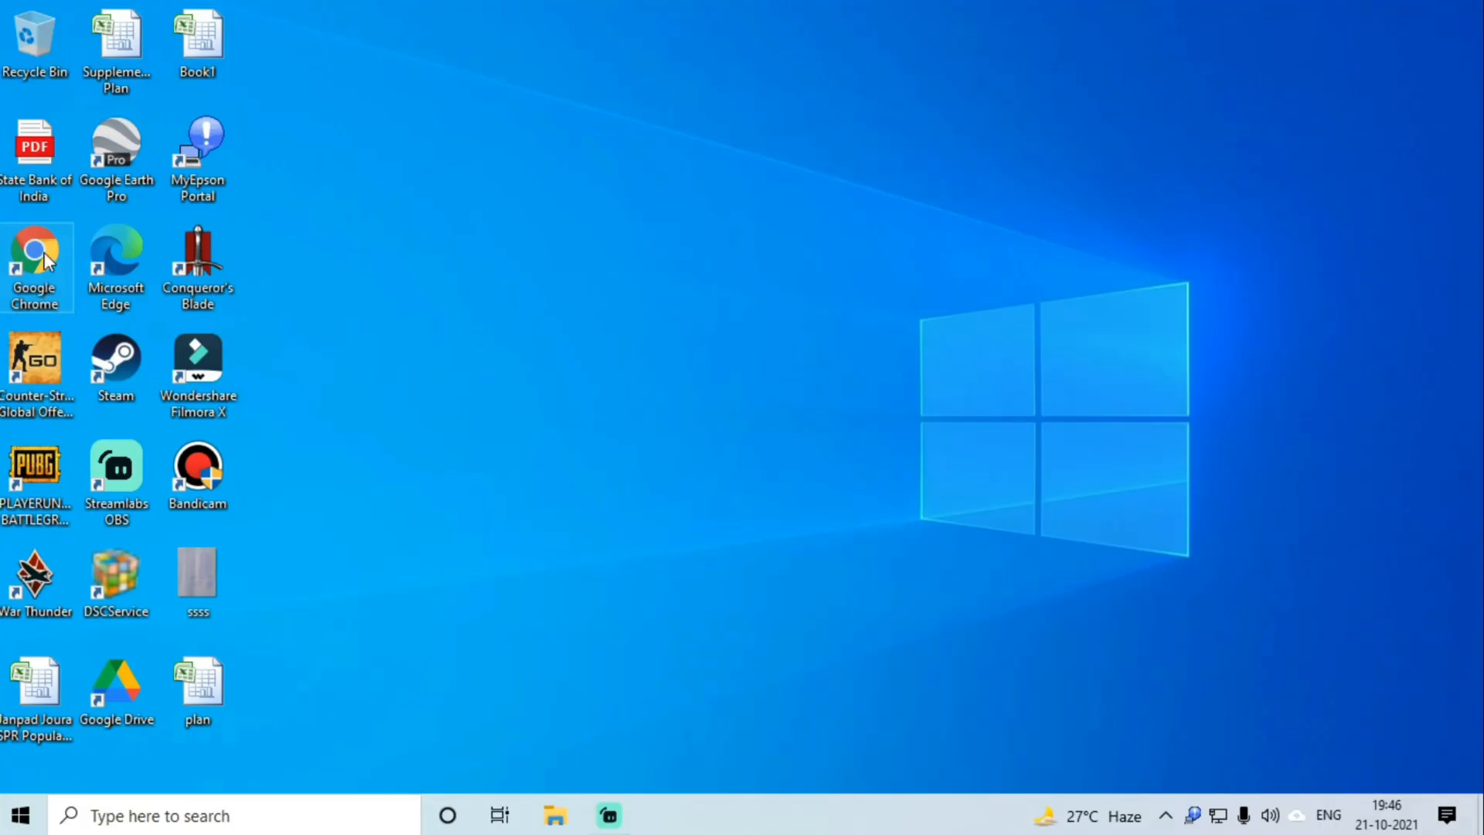
# Step: Launch Chrome with a profile and load the nrega.nic.in MGNREGA home page
pyautogui.doubleClick(46, 259)
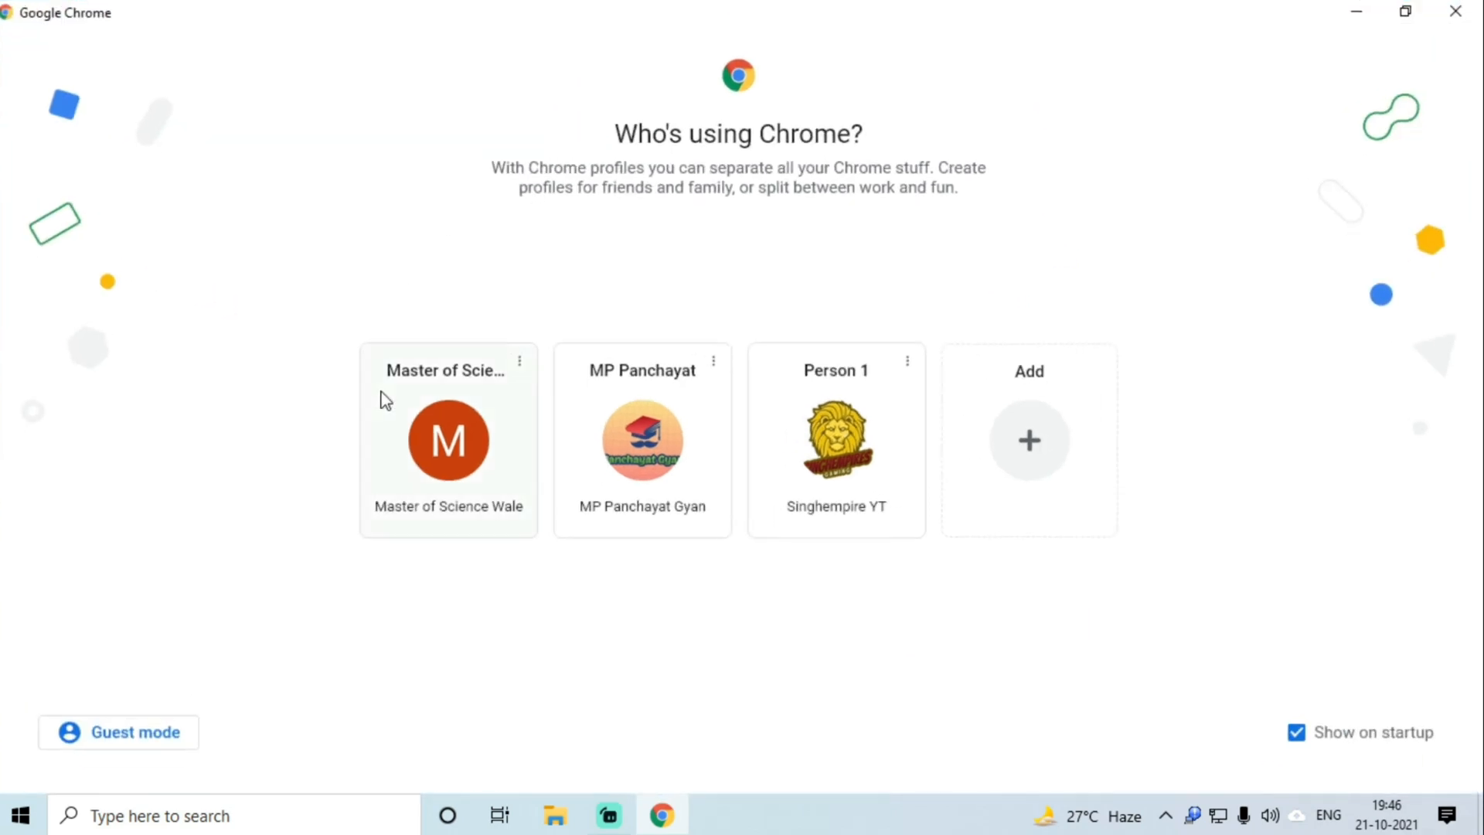
pyautogui.click(452, 437)
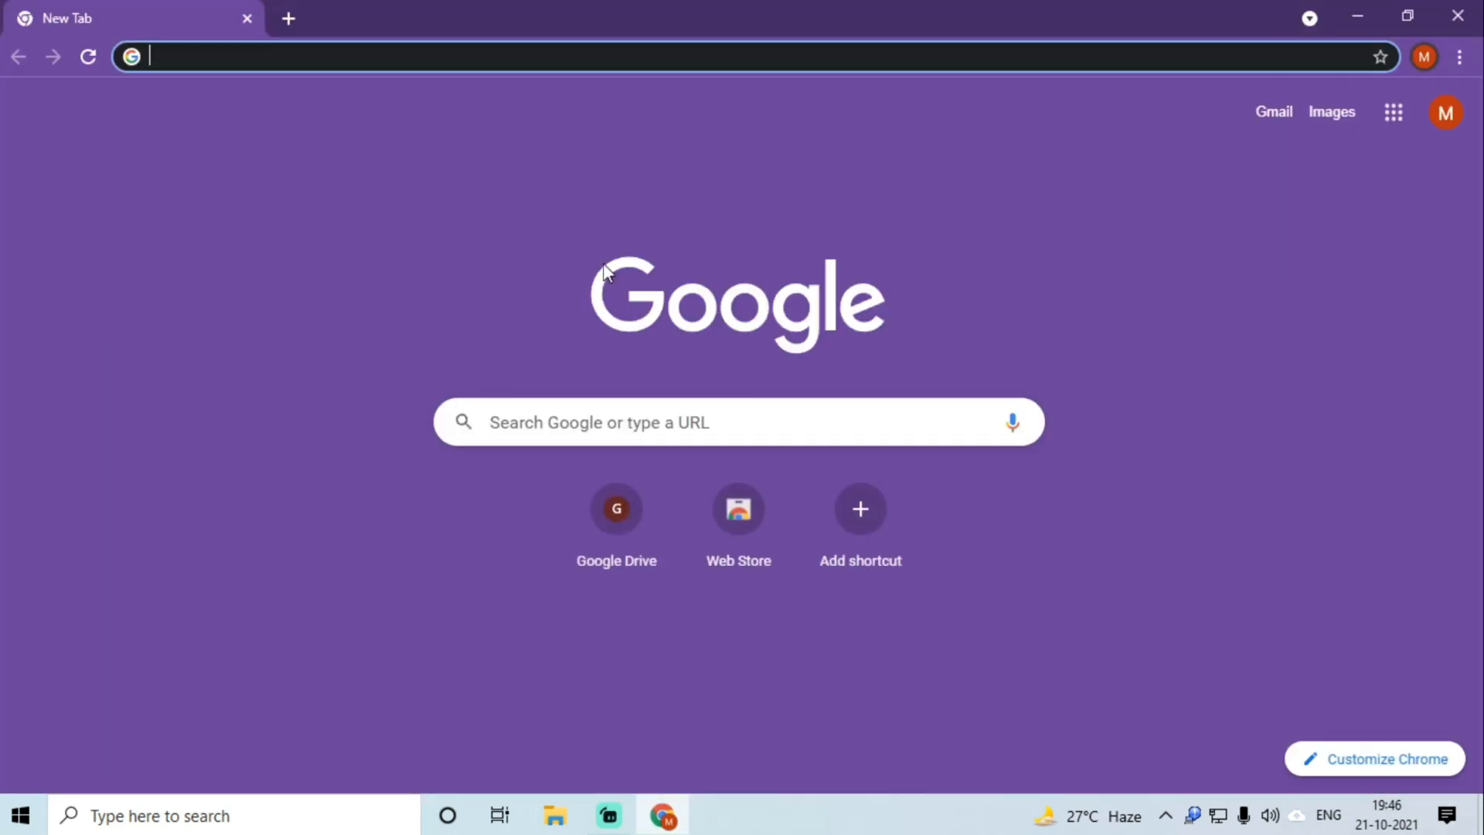
pyautogui.write('nrega.')
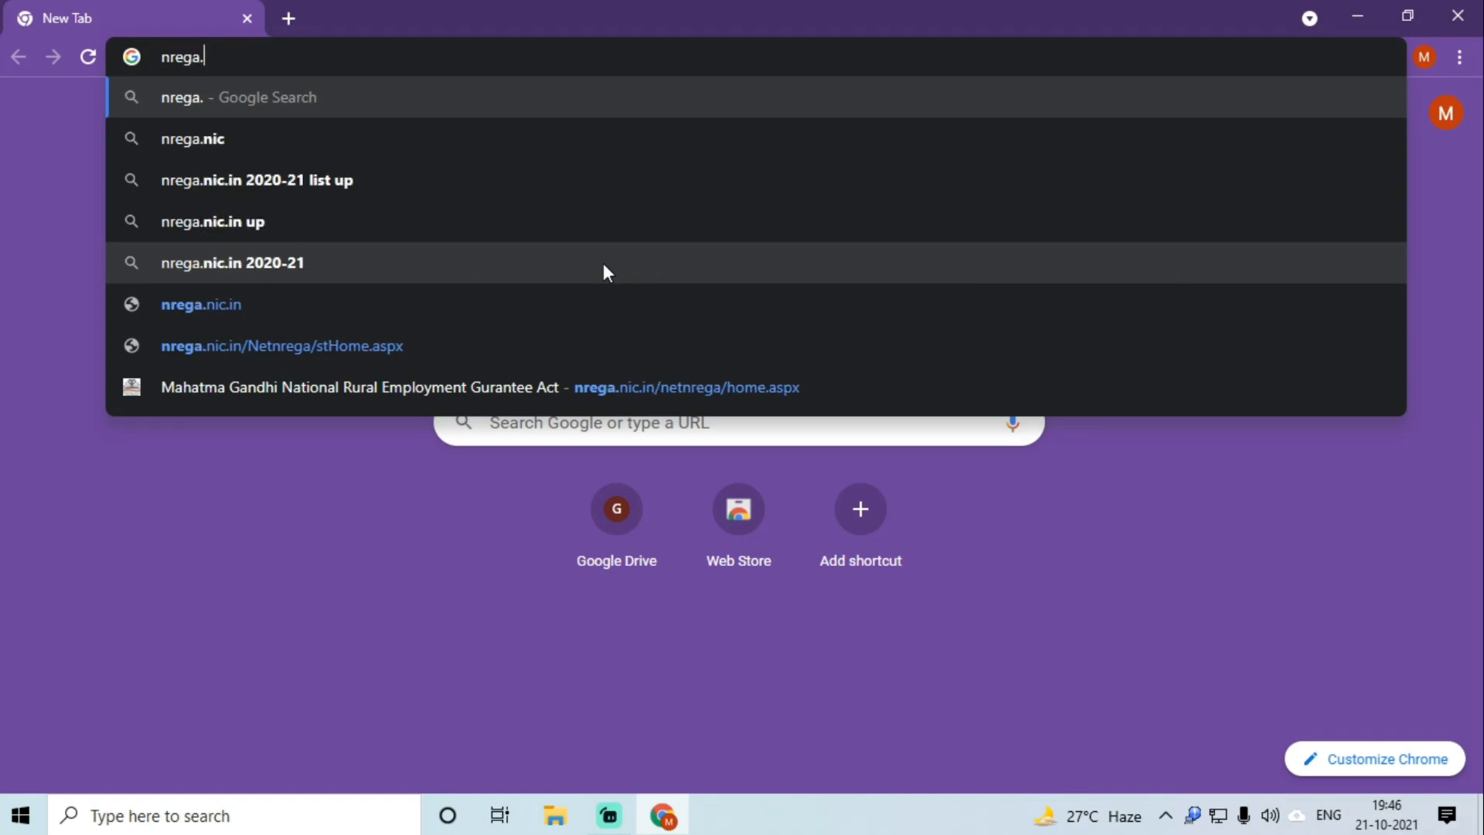
pyautogui.write('nic.in')
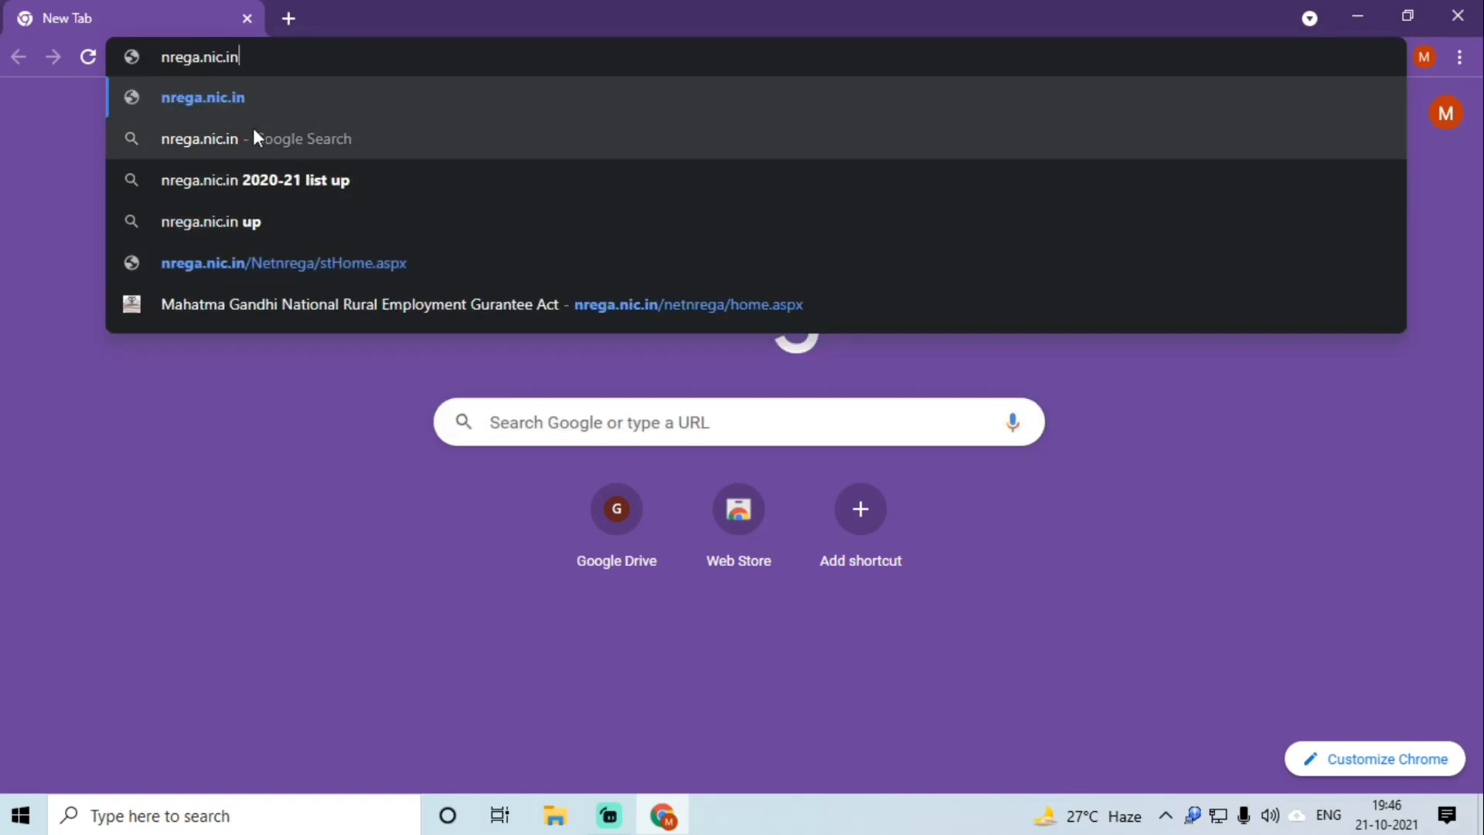
pyautogui.click(211, 96)
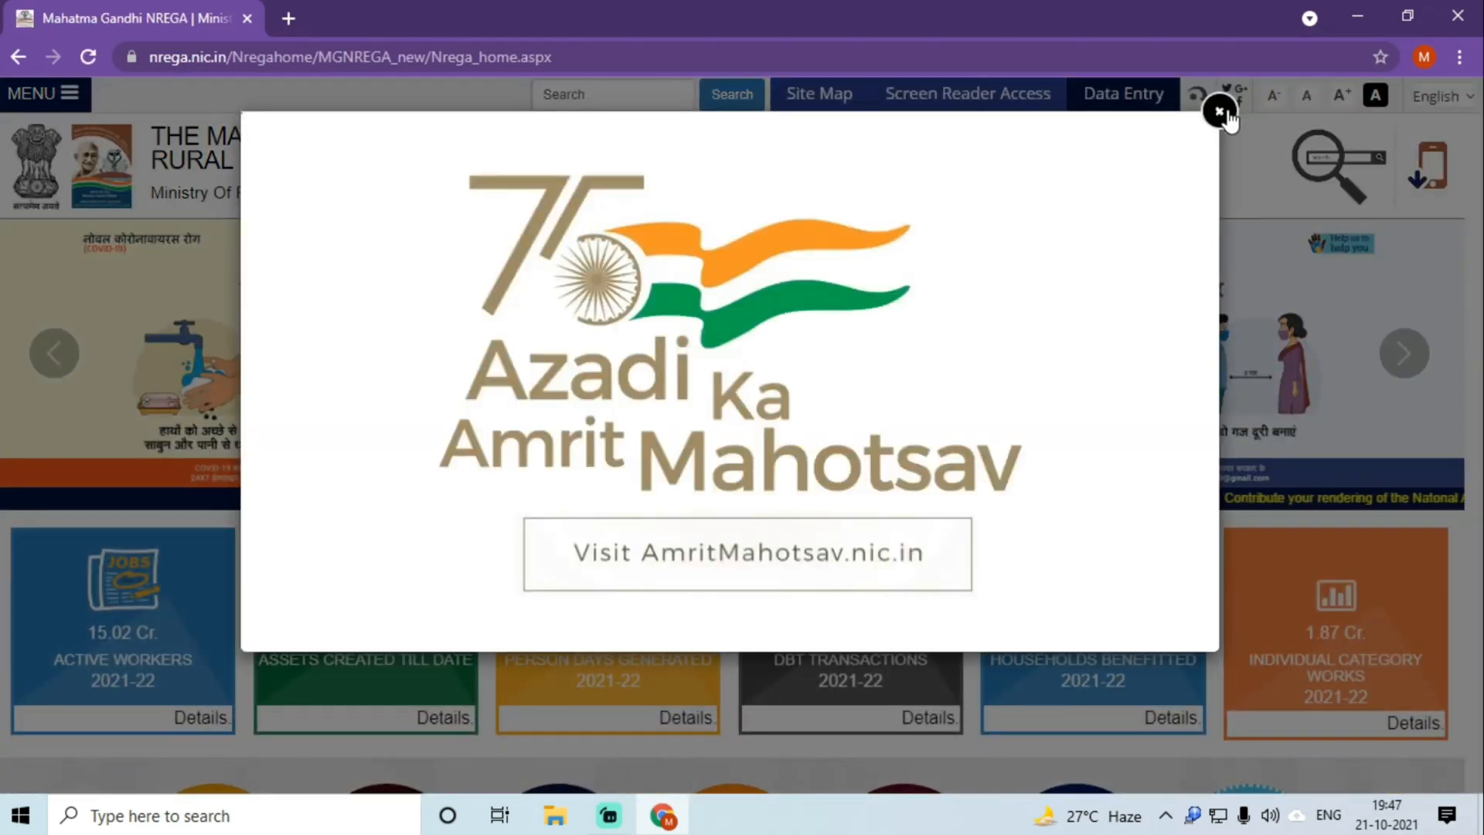
# Step: Dismiss the Amrit Mahotsav pop-up and go to Site Map > State Report > MADHYA PRADESH
pyautogui.click(1219, 112)
pyautogui.scroll(-4, 961, 342)
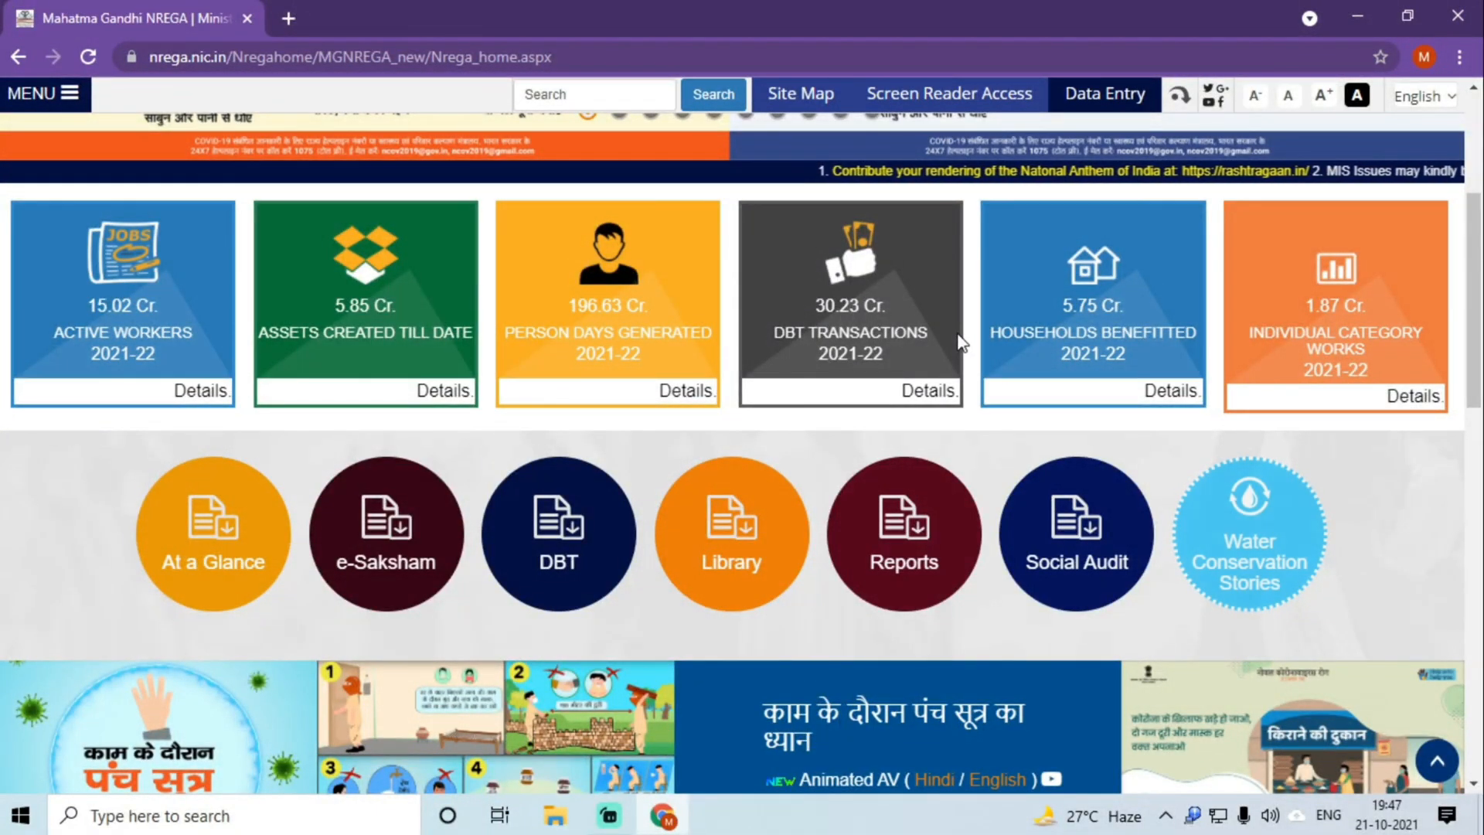
pyautogui.scroll(4, 961, 342)
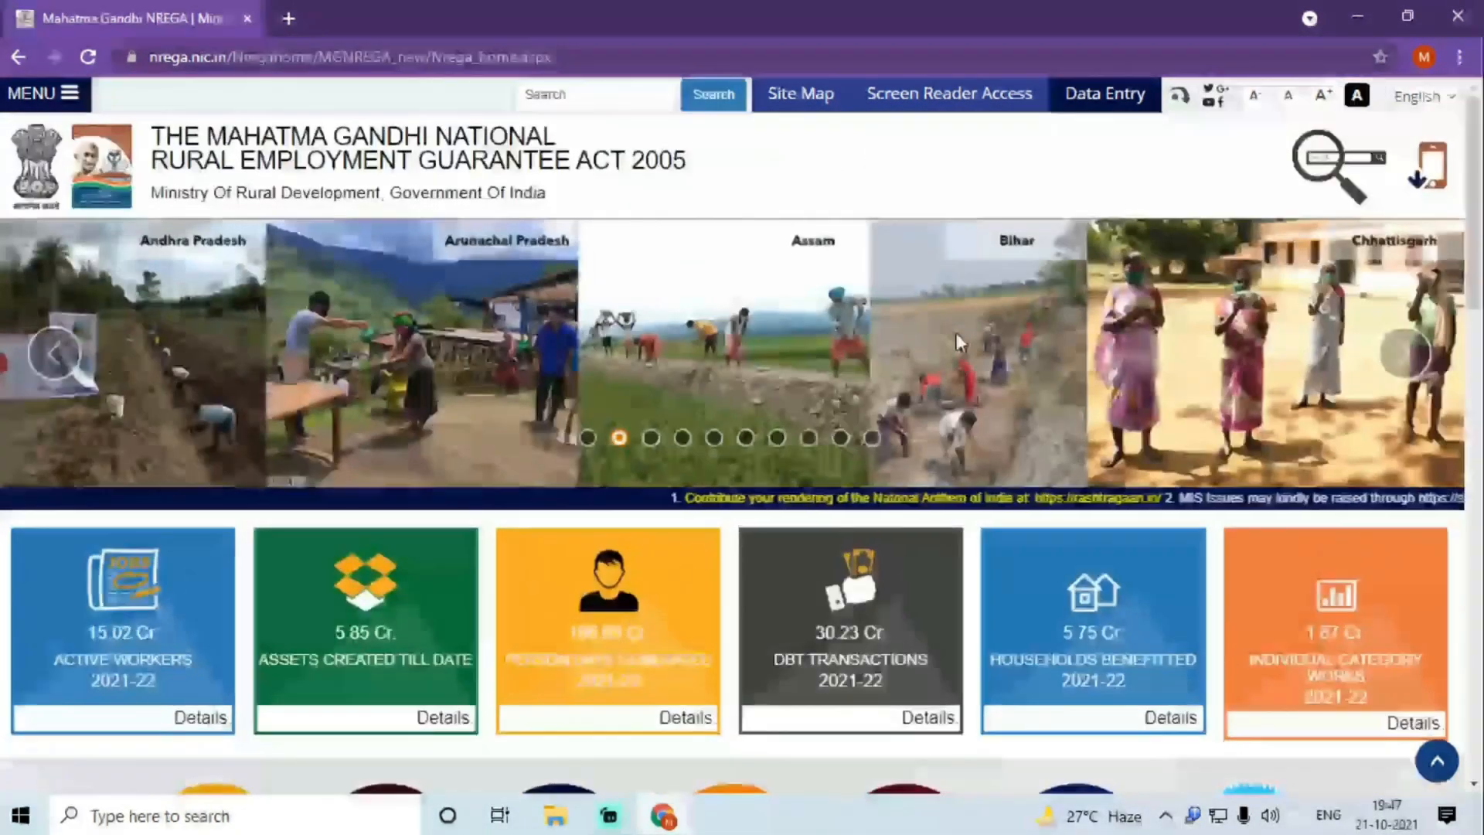
pyautogui.click(813, 105)
pyautogui.scroll(-4, 555, 566)
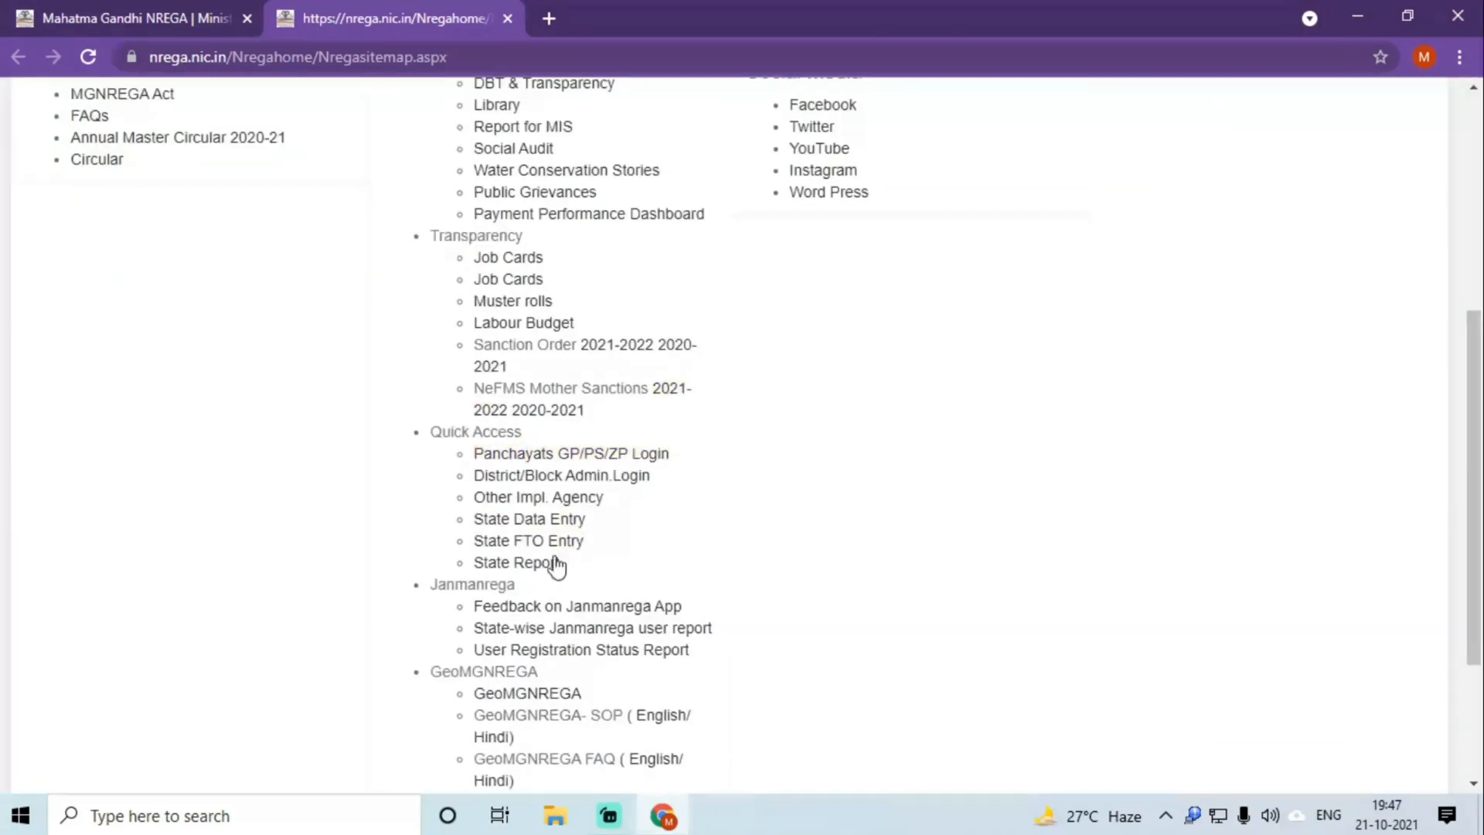
pyautogui.click(513, 568)
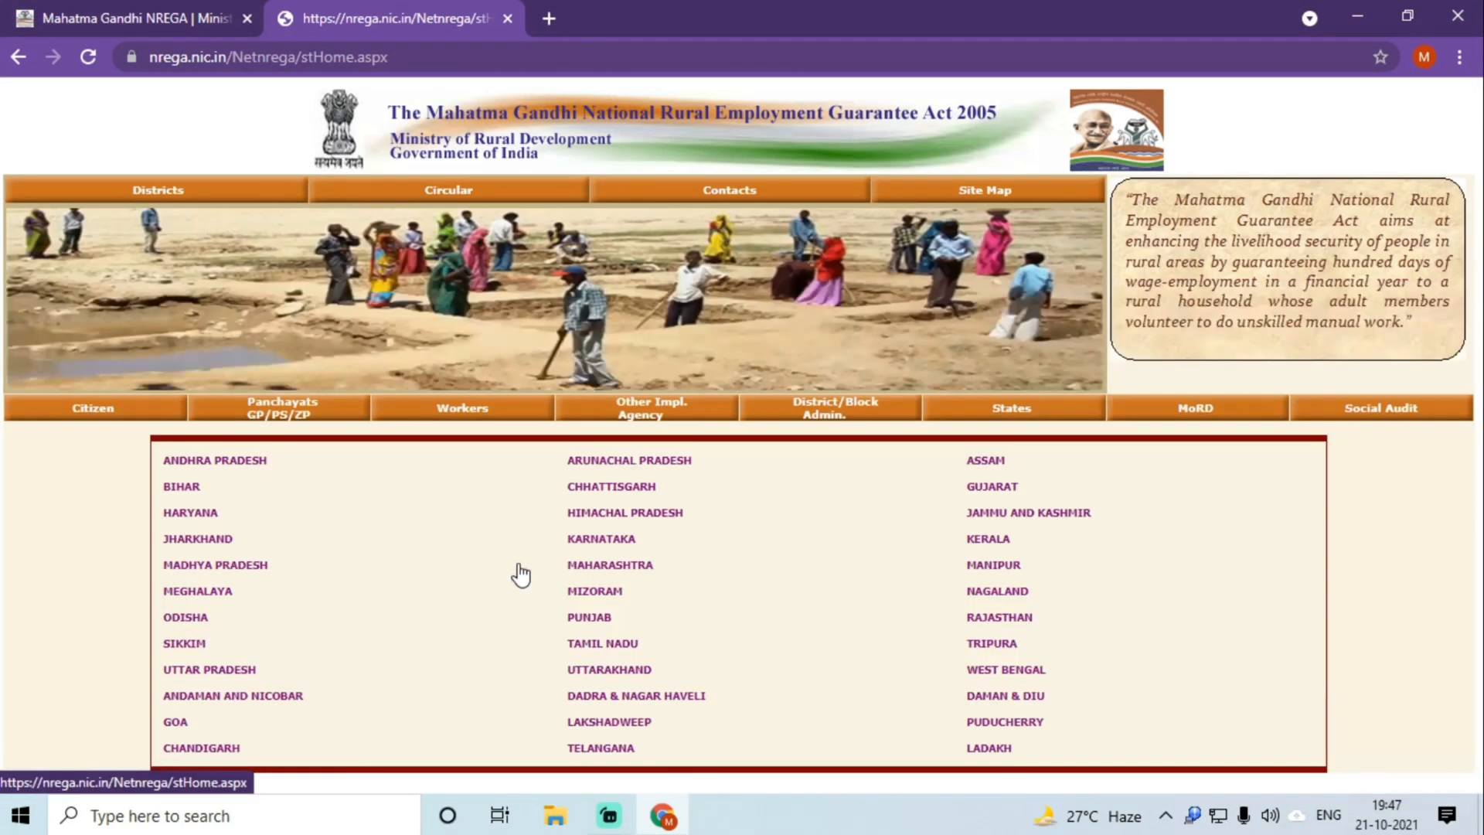
pyautogui.click(222, 570)
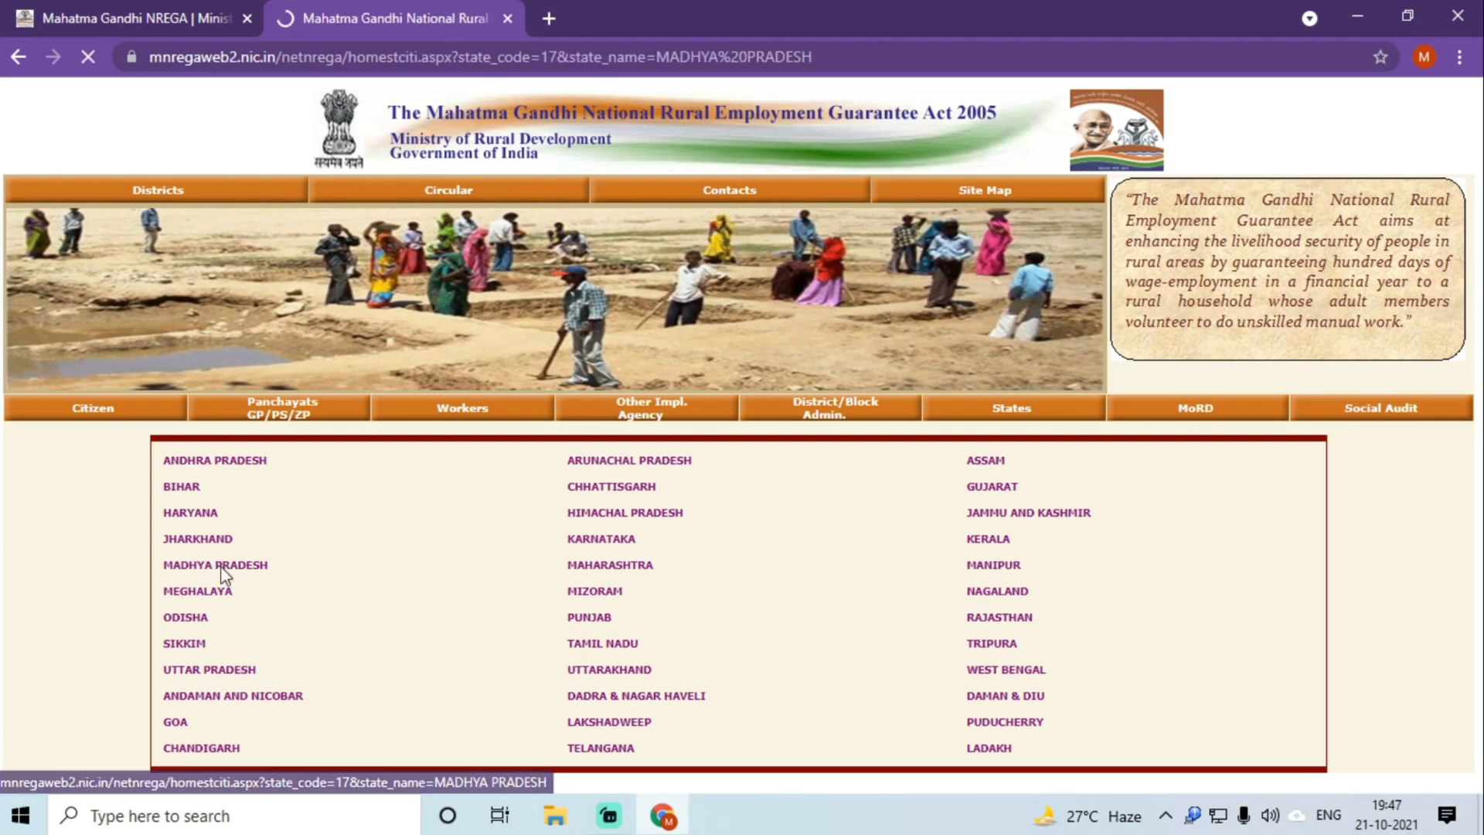
# Step: Open मुरैना district, set वित्तीय वर्ष to 2020-2021, and open the वित्तीय वक्तव्य report
pyautogui.scroll(-6, 238, 572)
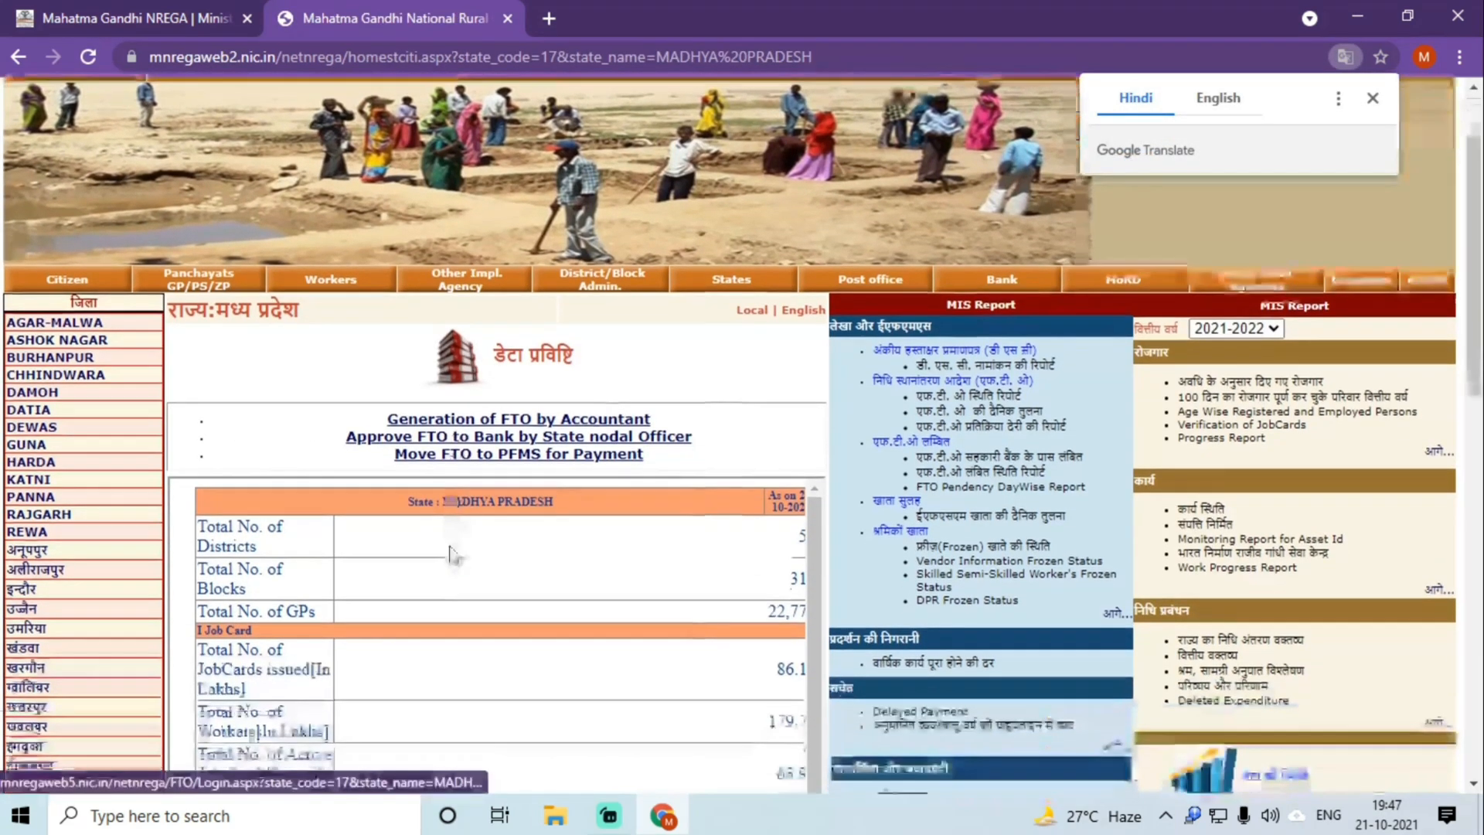
pyautogui.scroll(-3, 69, 692)
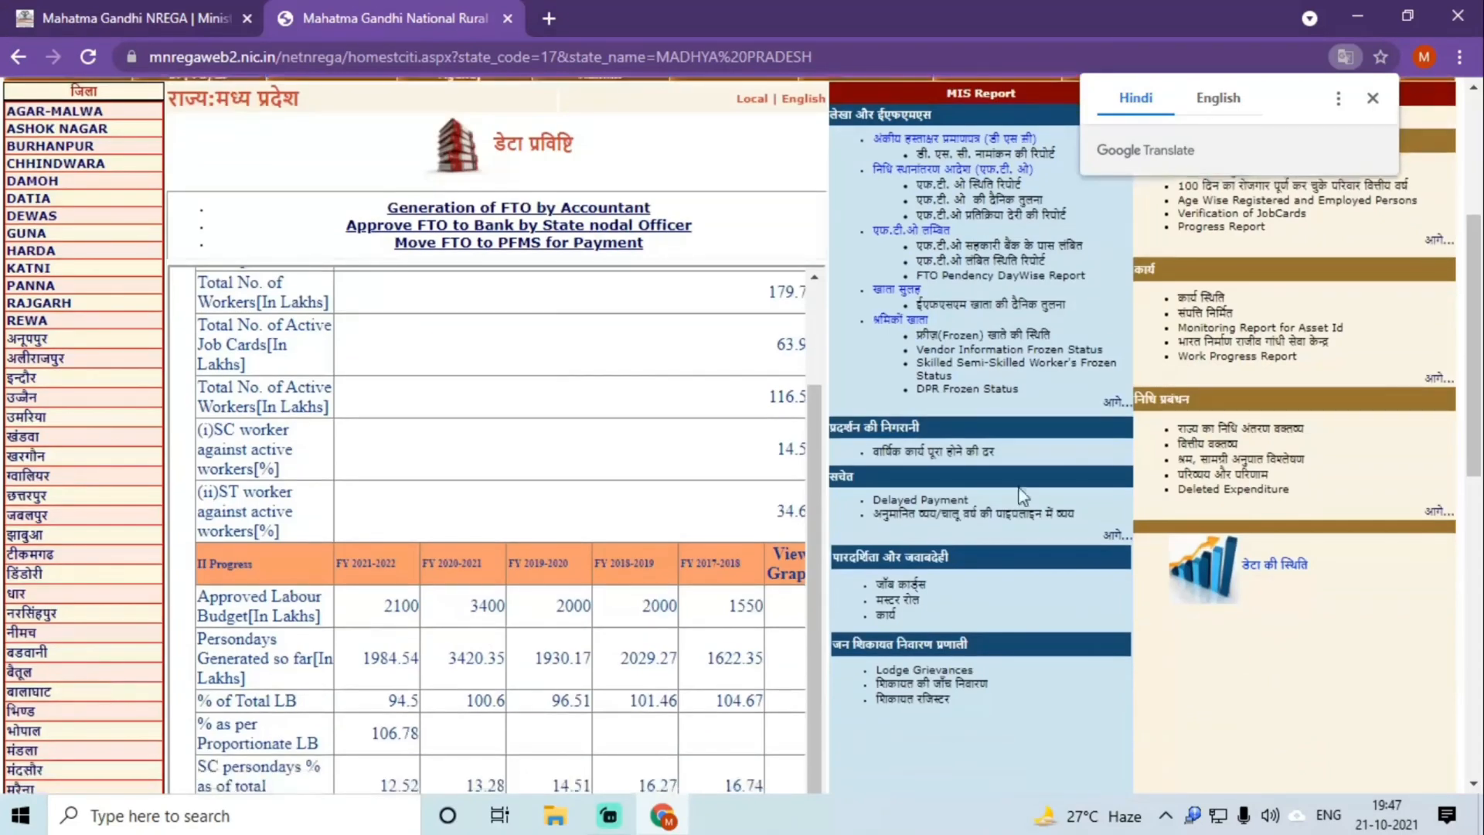
pyautogui.scroll(5, 1020, 494)
pyautogui.click(1372, 103)
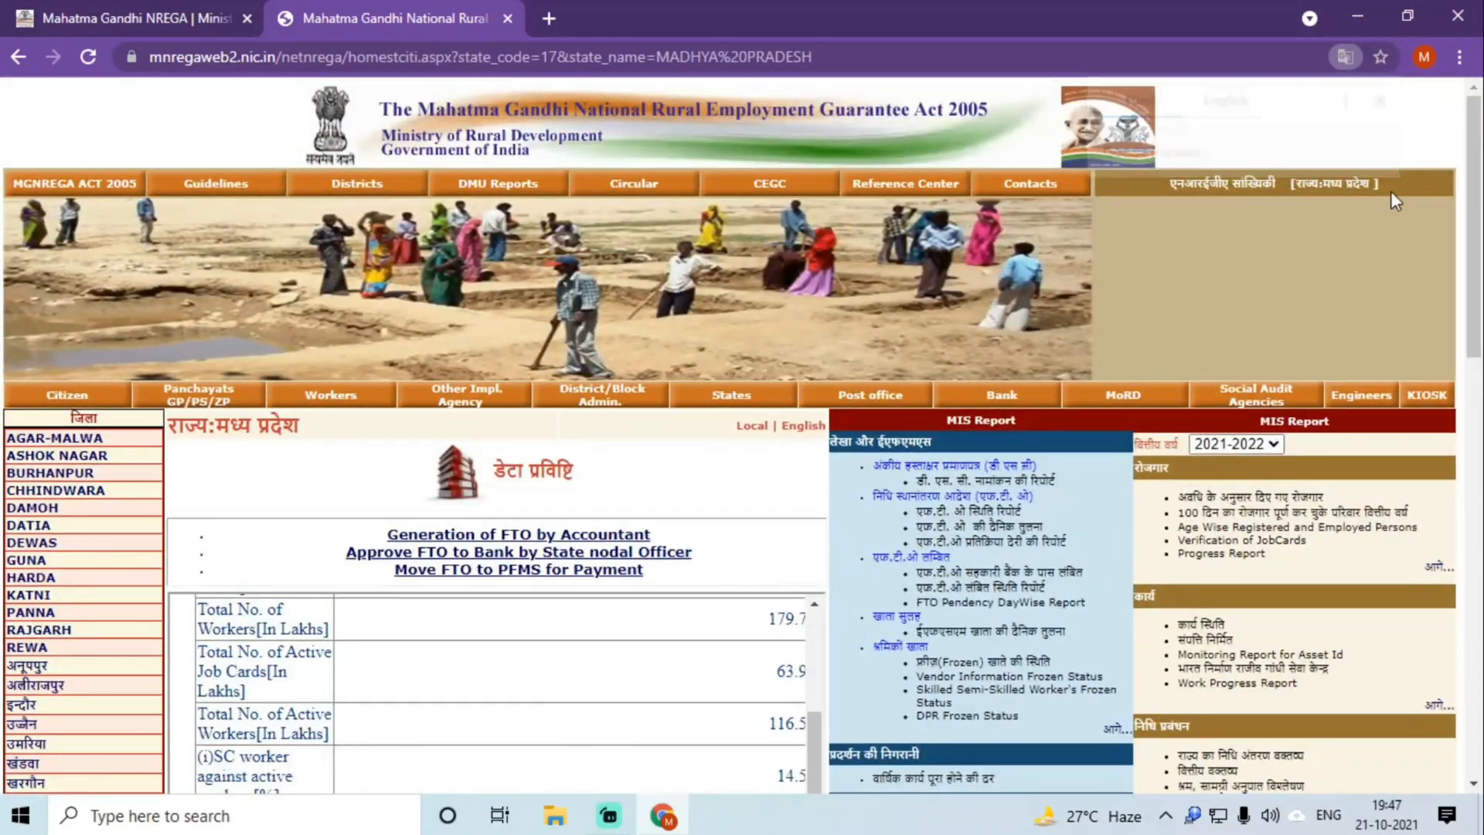
pyautogui.scroll(-5, 494, 618)
pyautogui.scroll(-4, 46, 603)
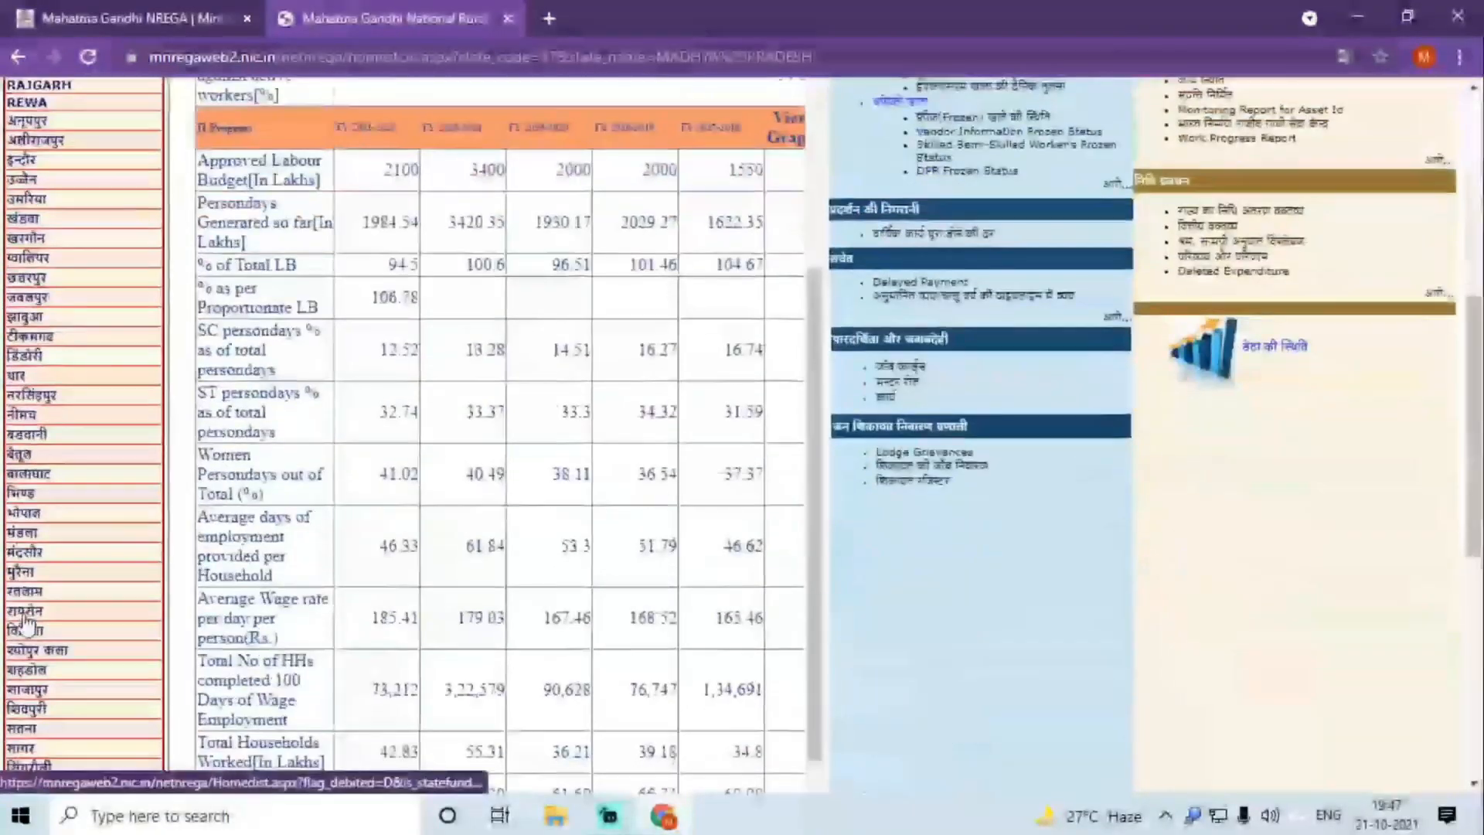
pyautogui.click(15, 576)
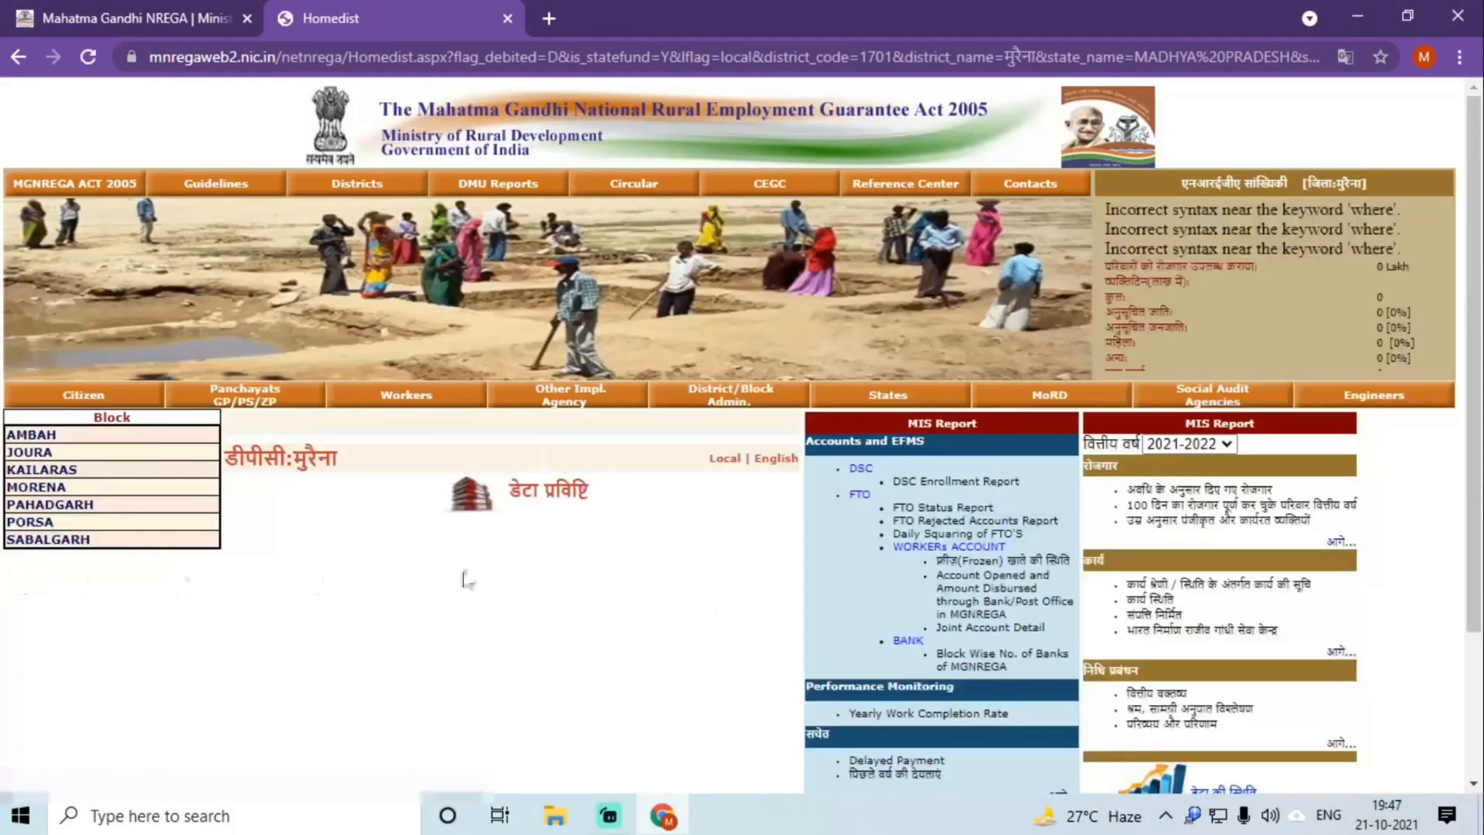
pyautogui.click(1162, 444)
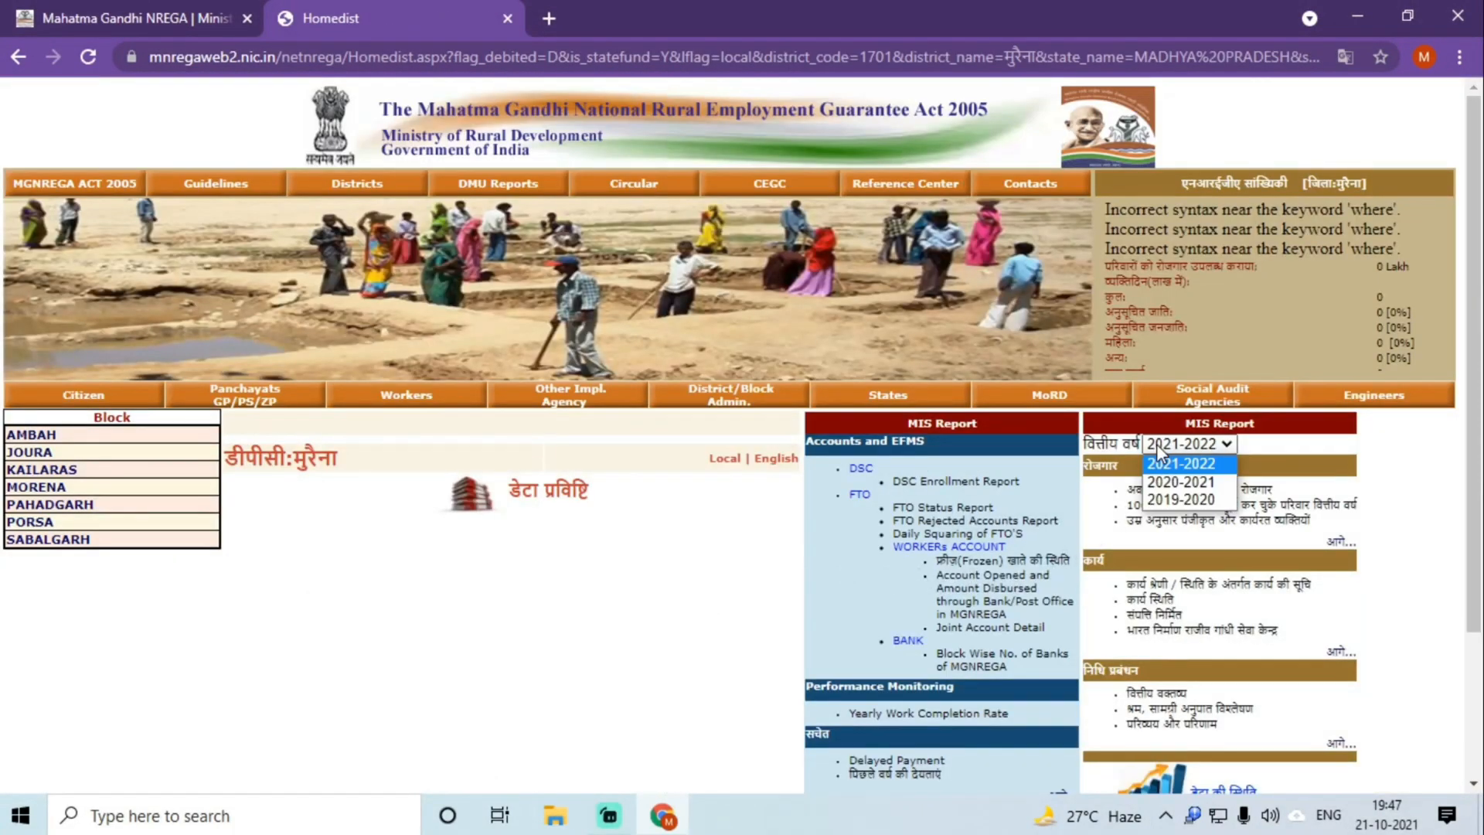
pyautogui.click(1190, 483)
pyautogui.scroll(-3, 1187, 487)
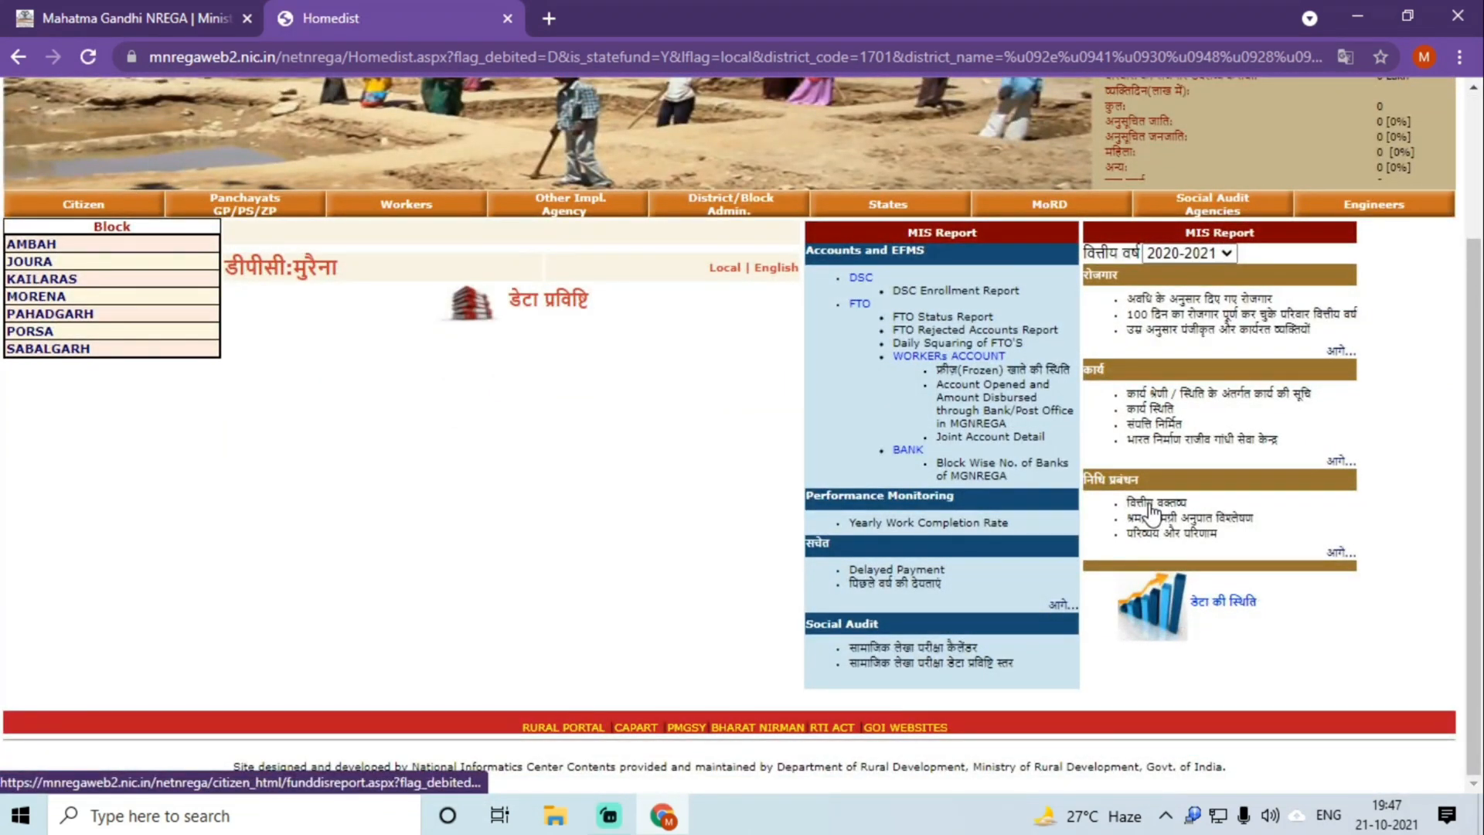
pyautogui.click(1154, 511)
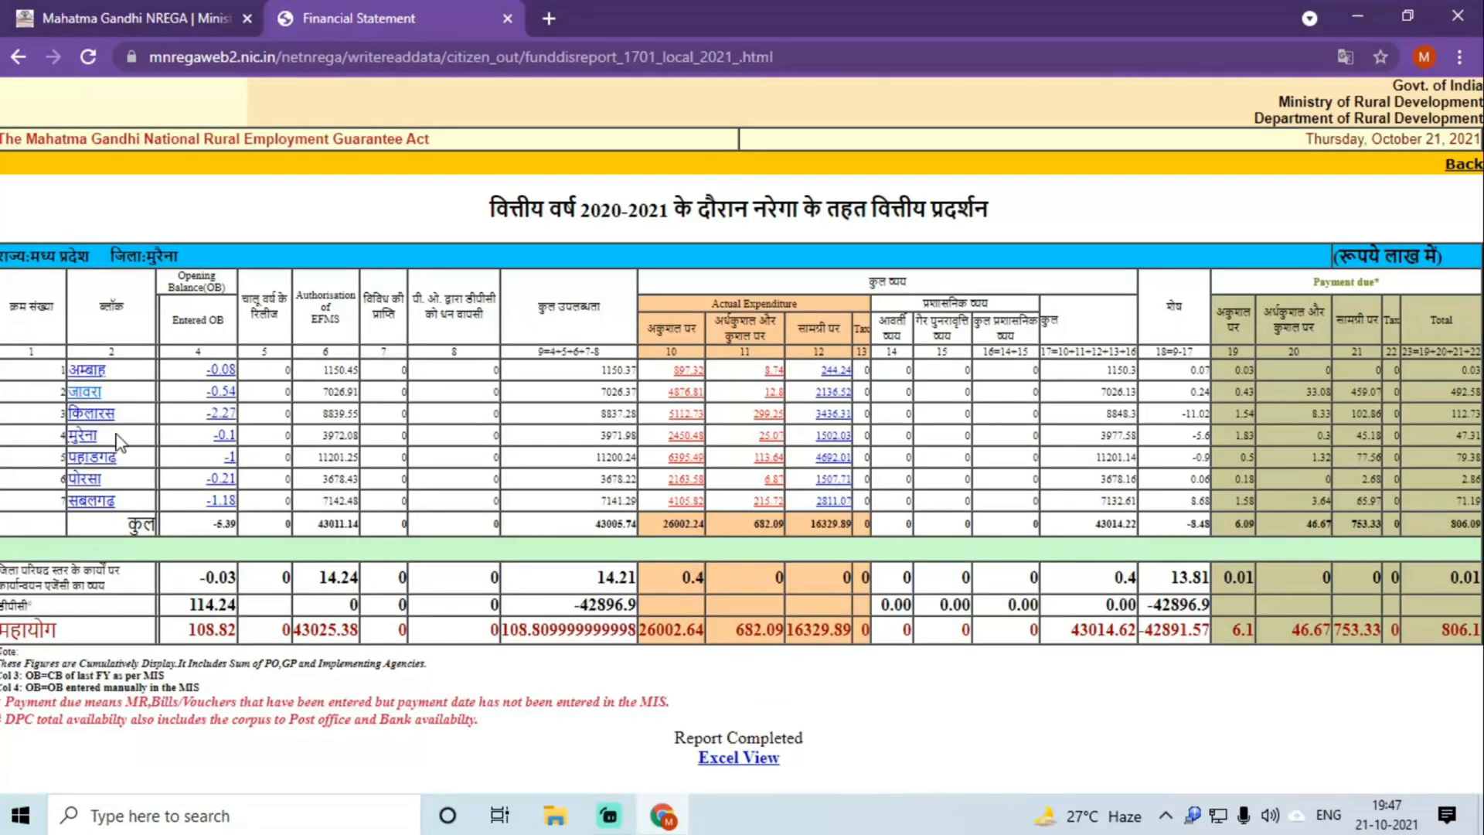
# Step: Open the जावरा block's panchayat-wise report and highlight row 51, नंदपुरा
pyautogui.click(86, 402)
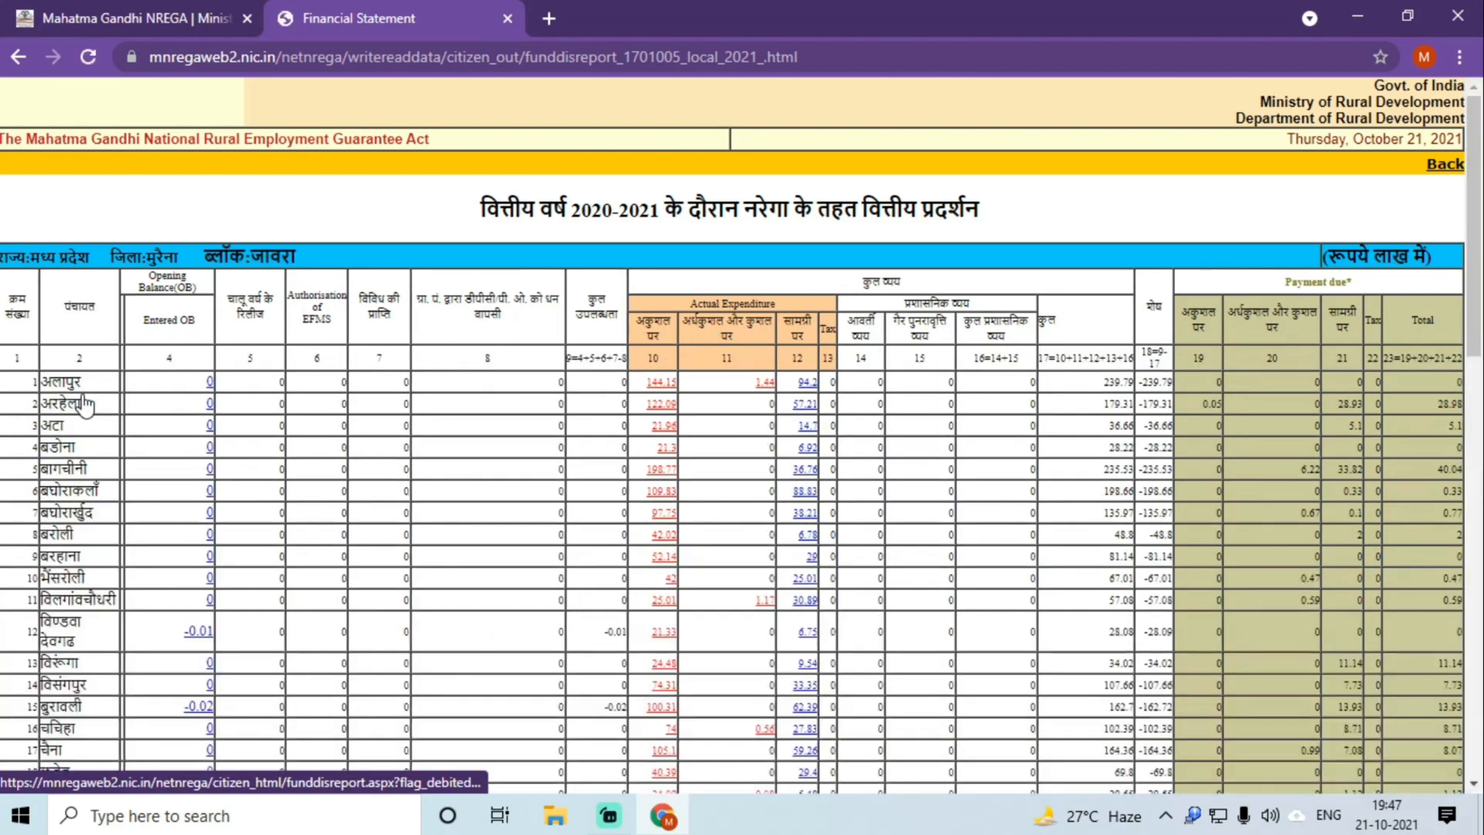
pyautogui.scroll(-10, 116, 475)
pyautogui.scroll(-8, 116, 476)
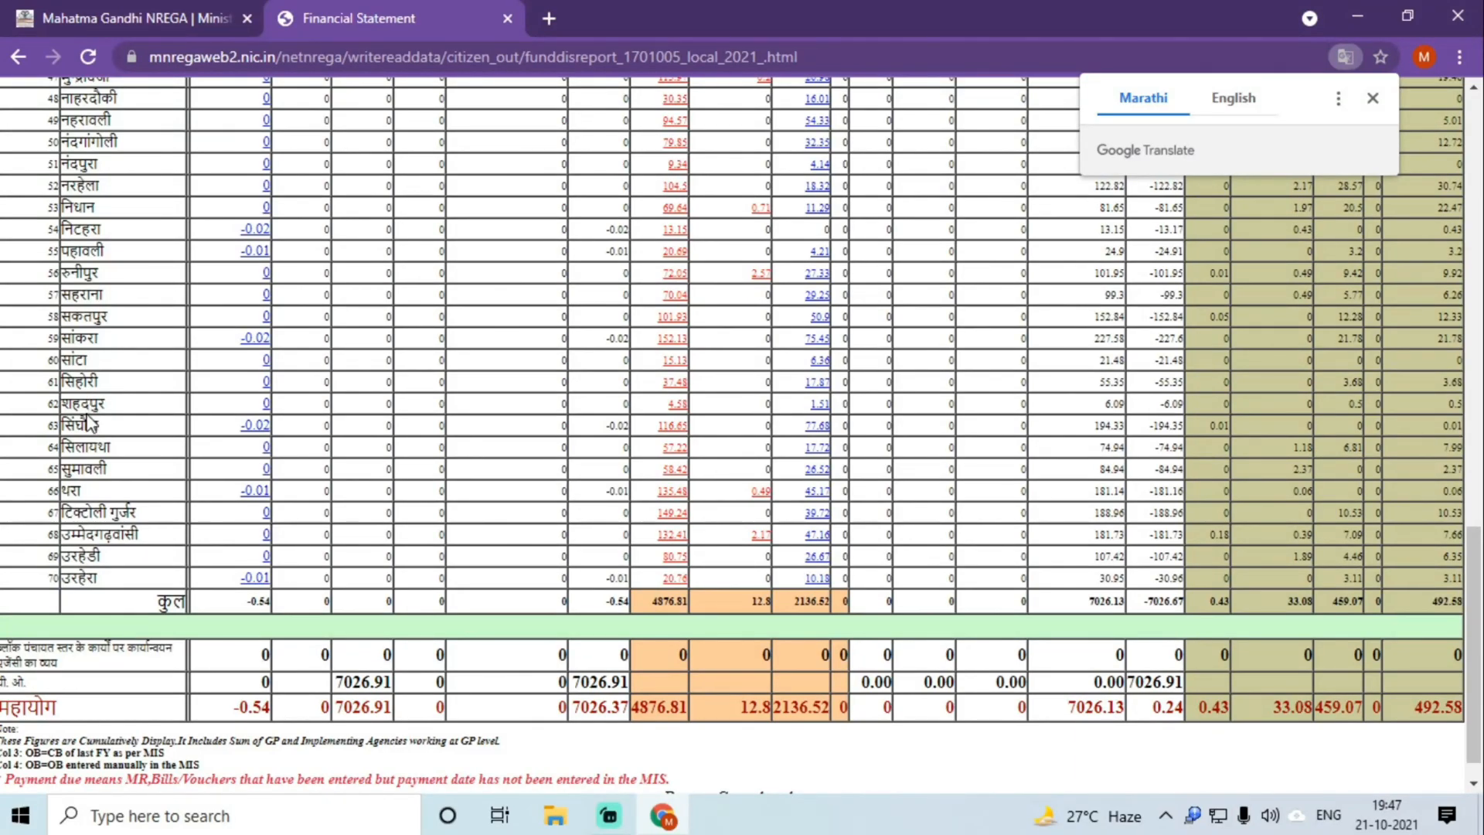
pyautogui.scroll(6, 93, 417)
pyautogui.scroll(2, 99, 423)
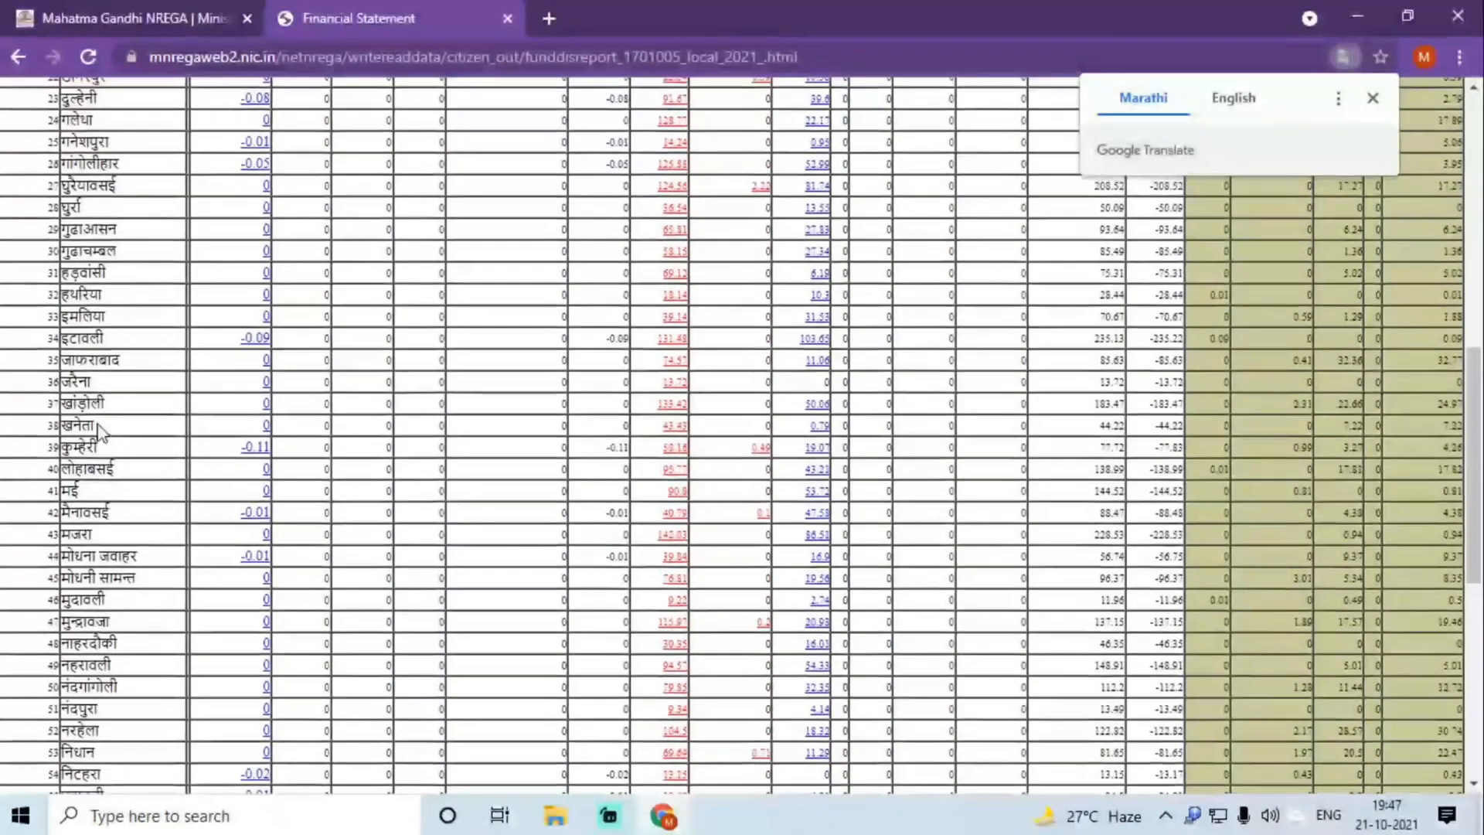
pyautogui.scroll(3, 98, 427)
pyautogui.scroll(2, 99, 431)
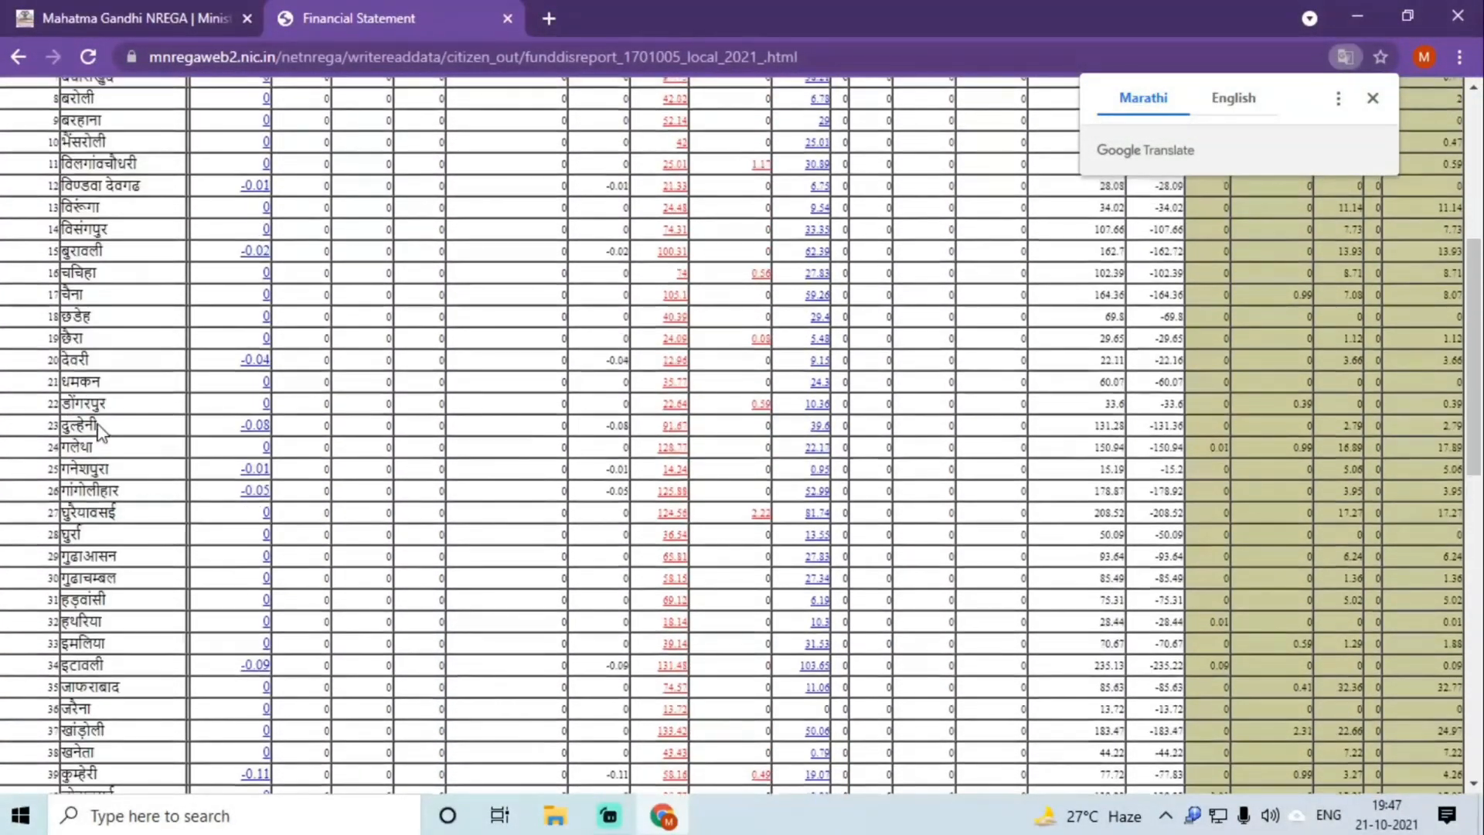
pyautogui.scroll(4, 104, 576)
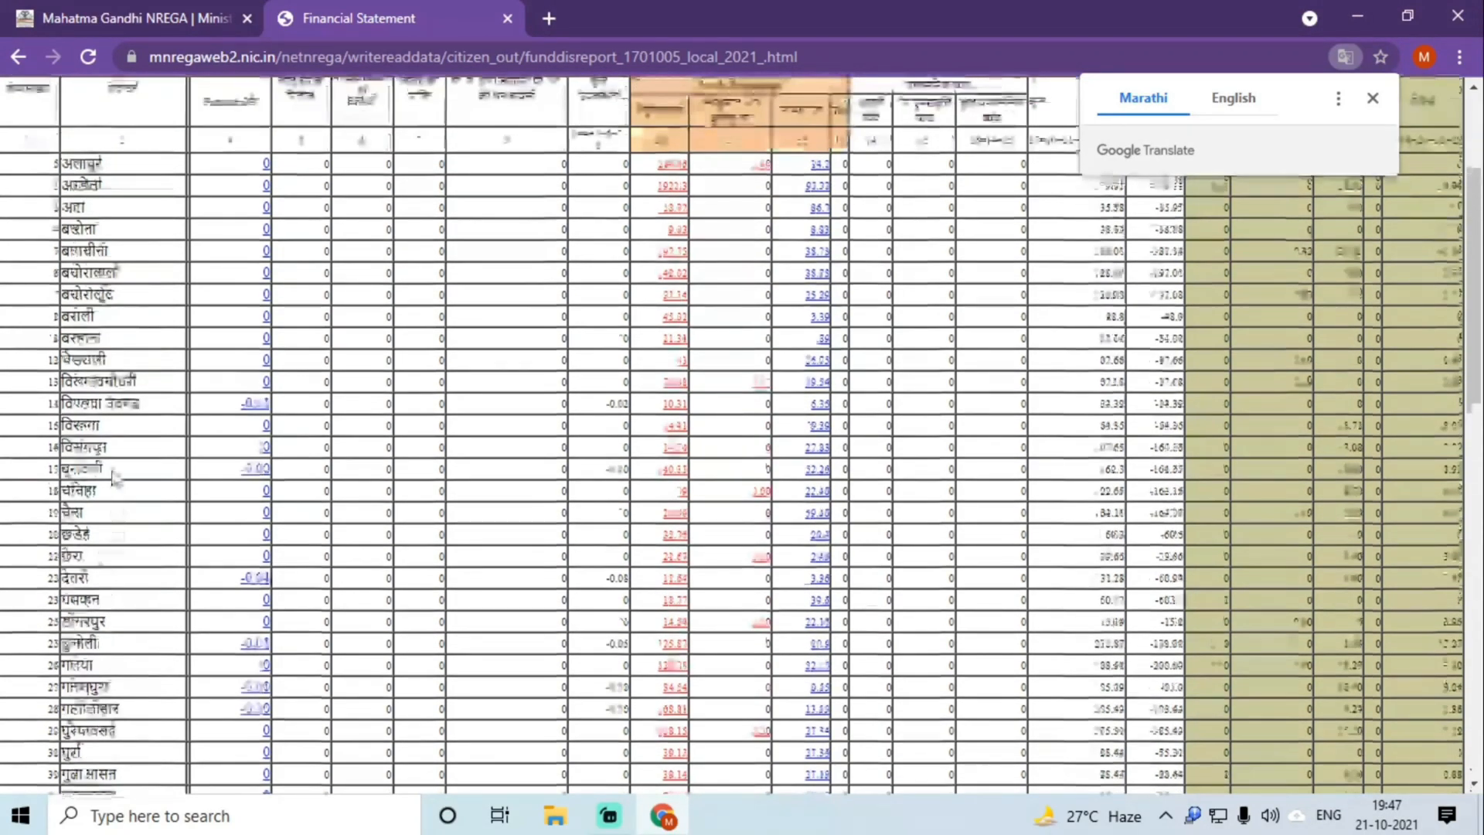
pyautogui.scroll(-2, 112, 572)
pyautogui.scroll(-5, 109, 557)
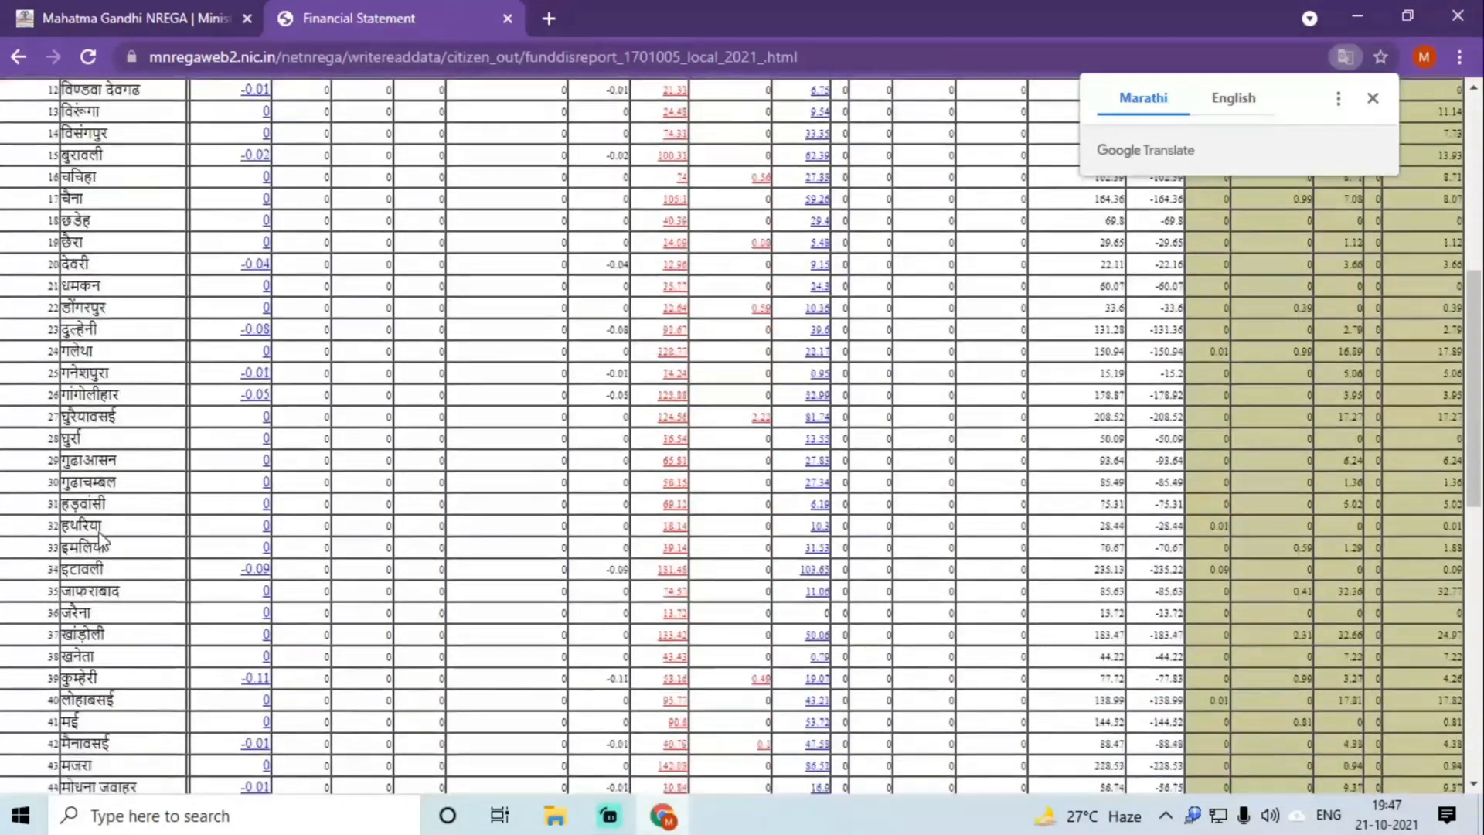
pyautogui.scroll(-3, 96, 533)
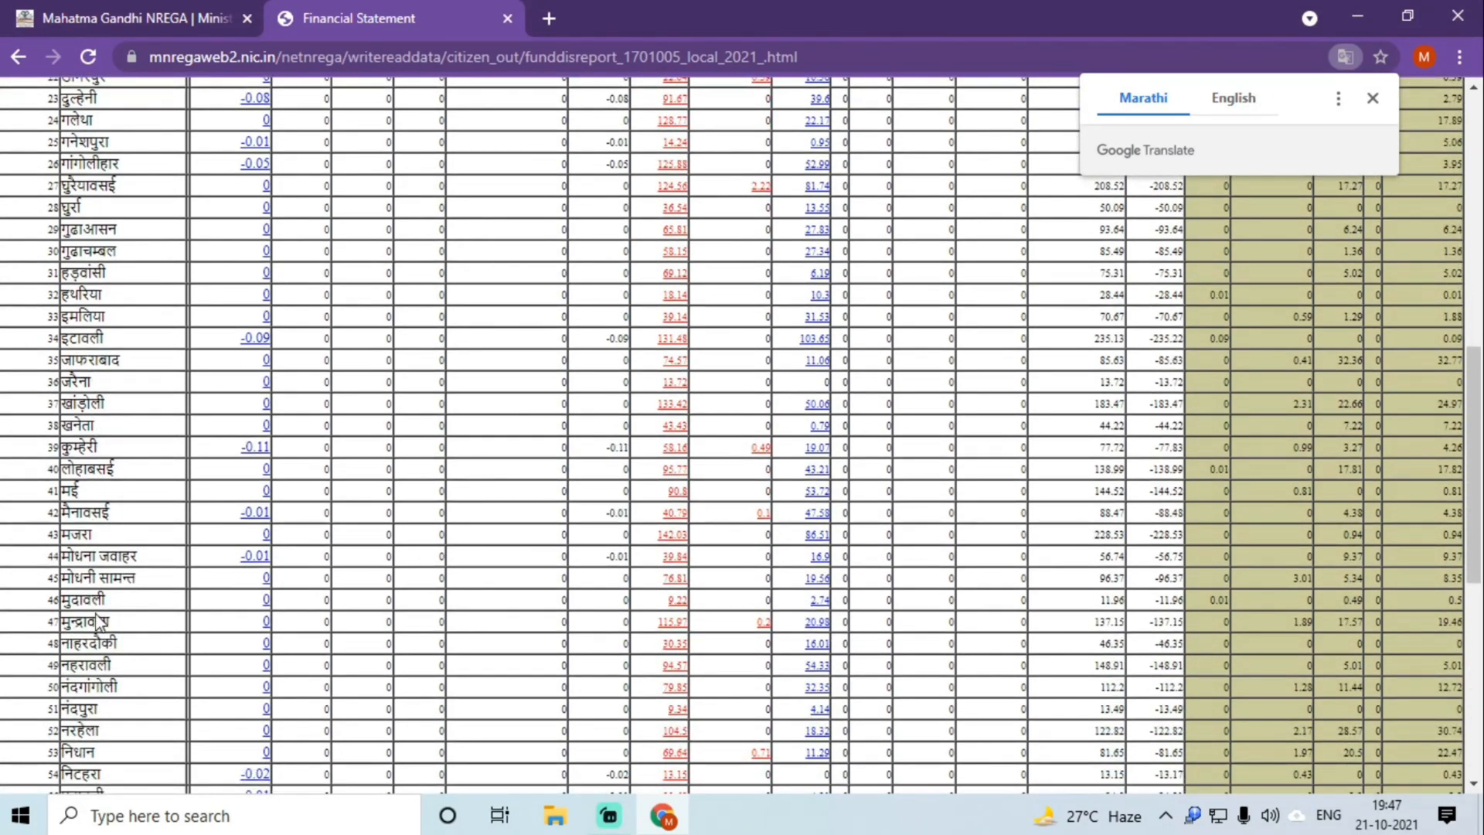
pyautogui.moveTo(80, 708); pyautogui.dragTo(976, 721)
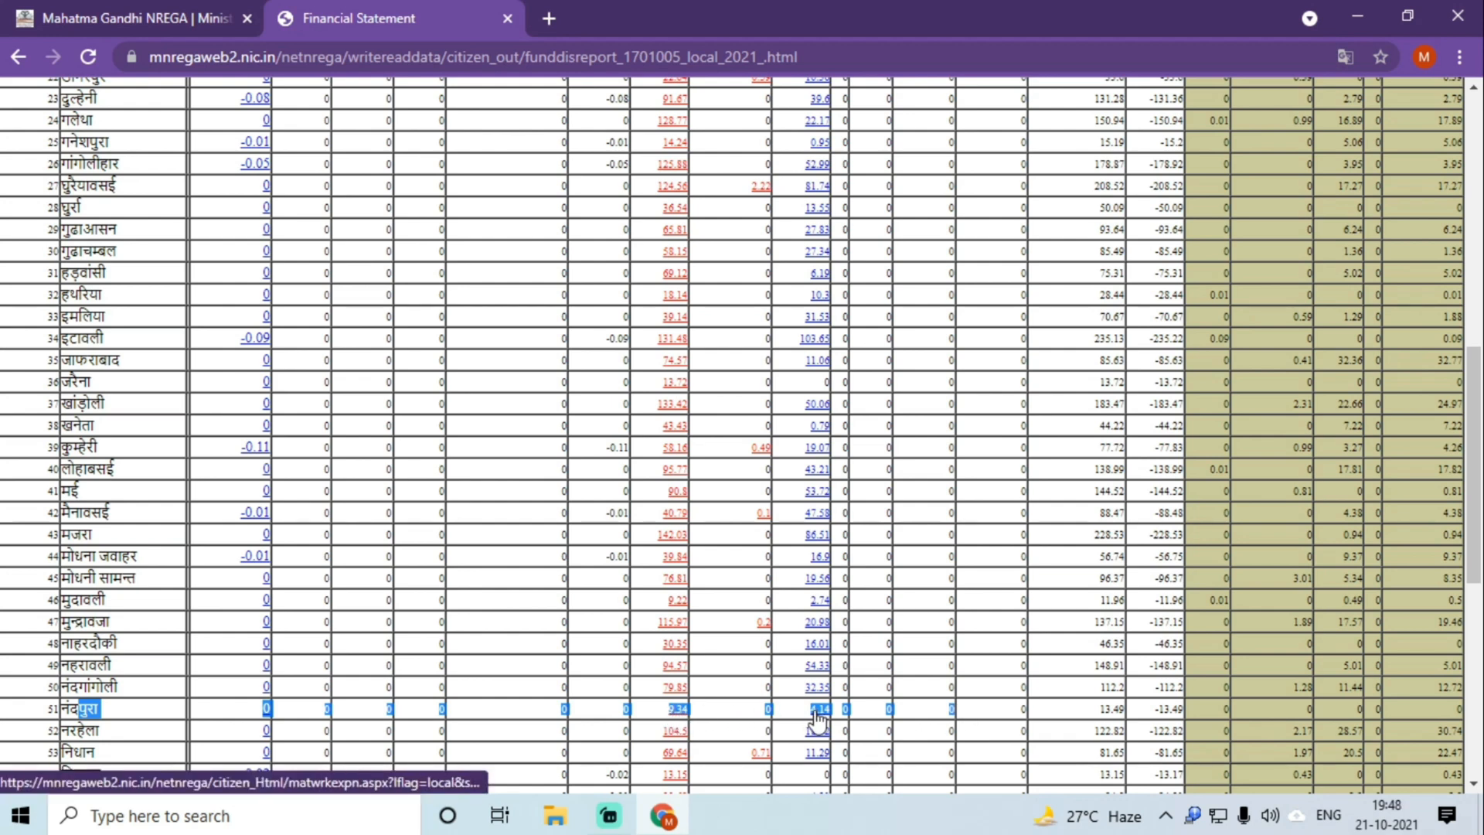
# Step: Open नंदपुरा's muster-roll expenditure details in a new tab and view them
pyautogui.rightClick(679, 719)
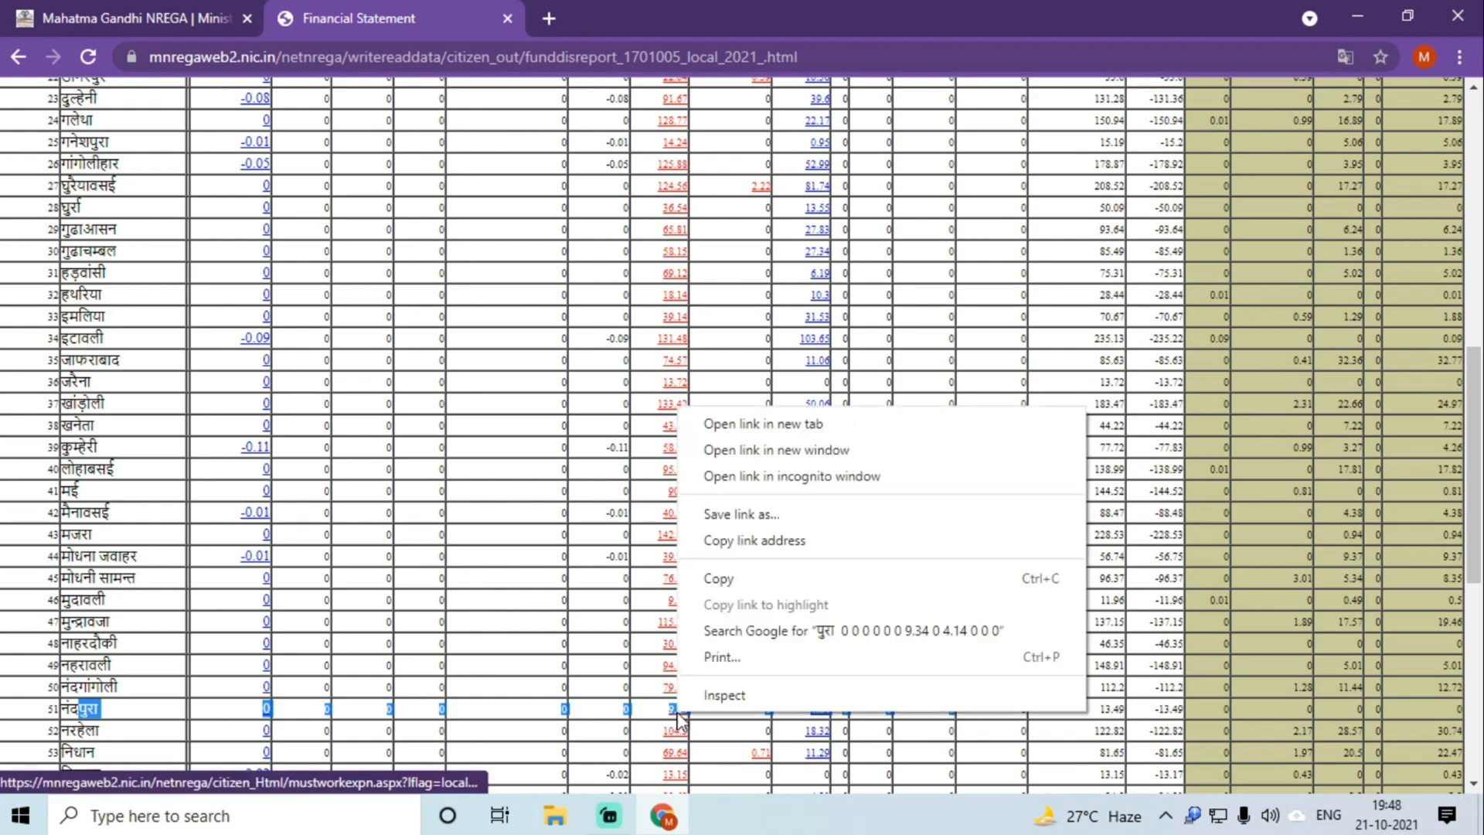
pyautogui.click(745, 431)
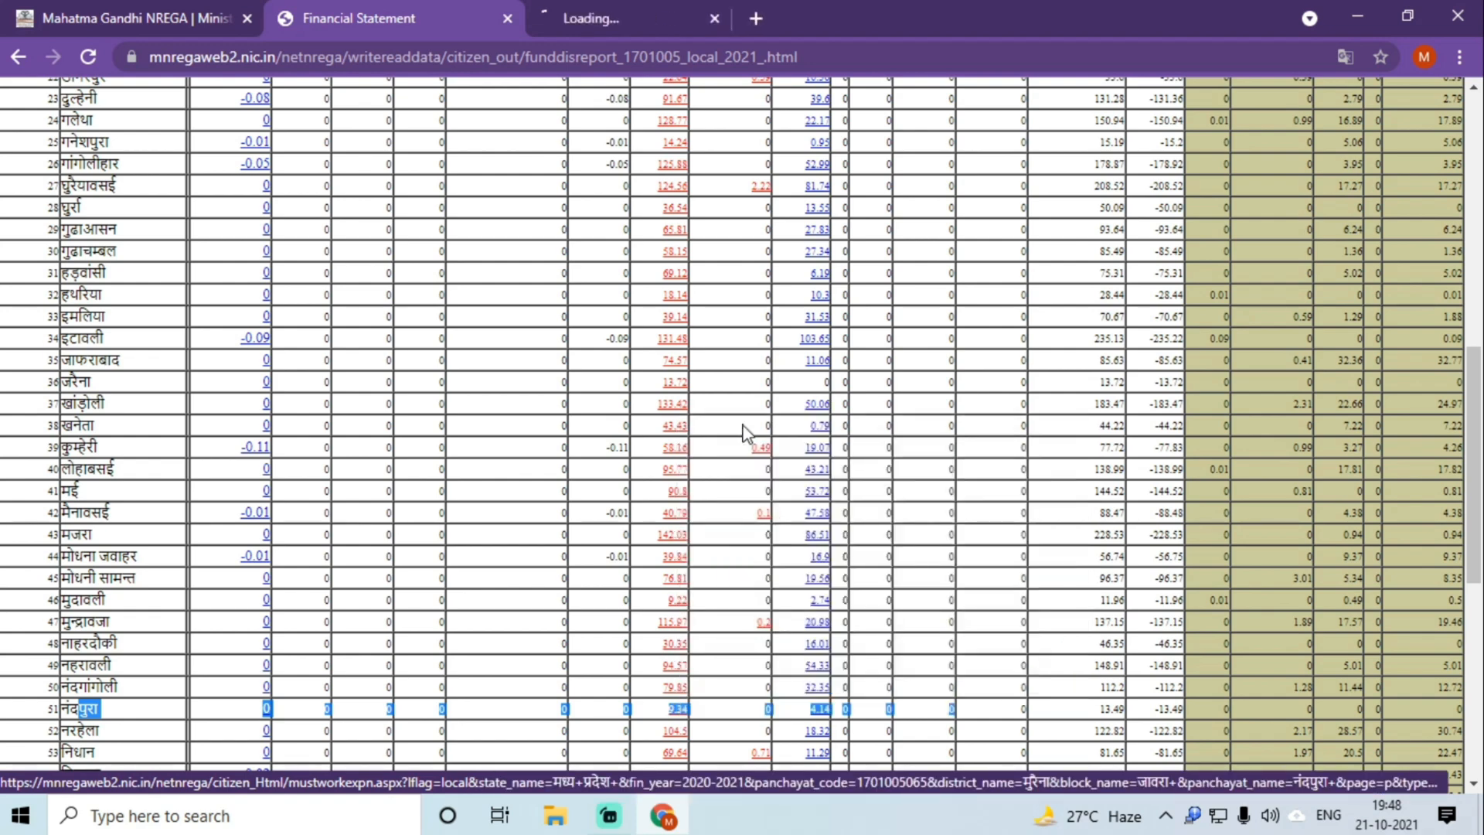
pyautogui.click(613, 4)
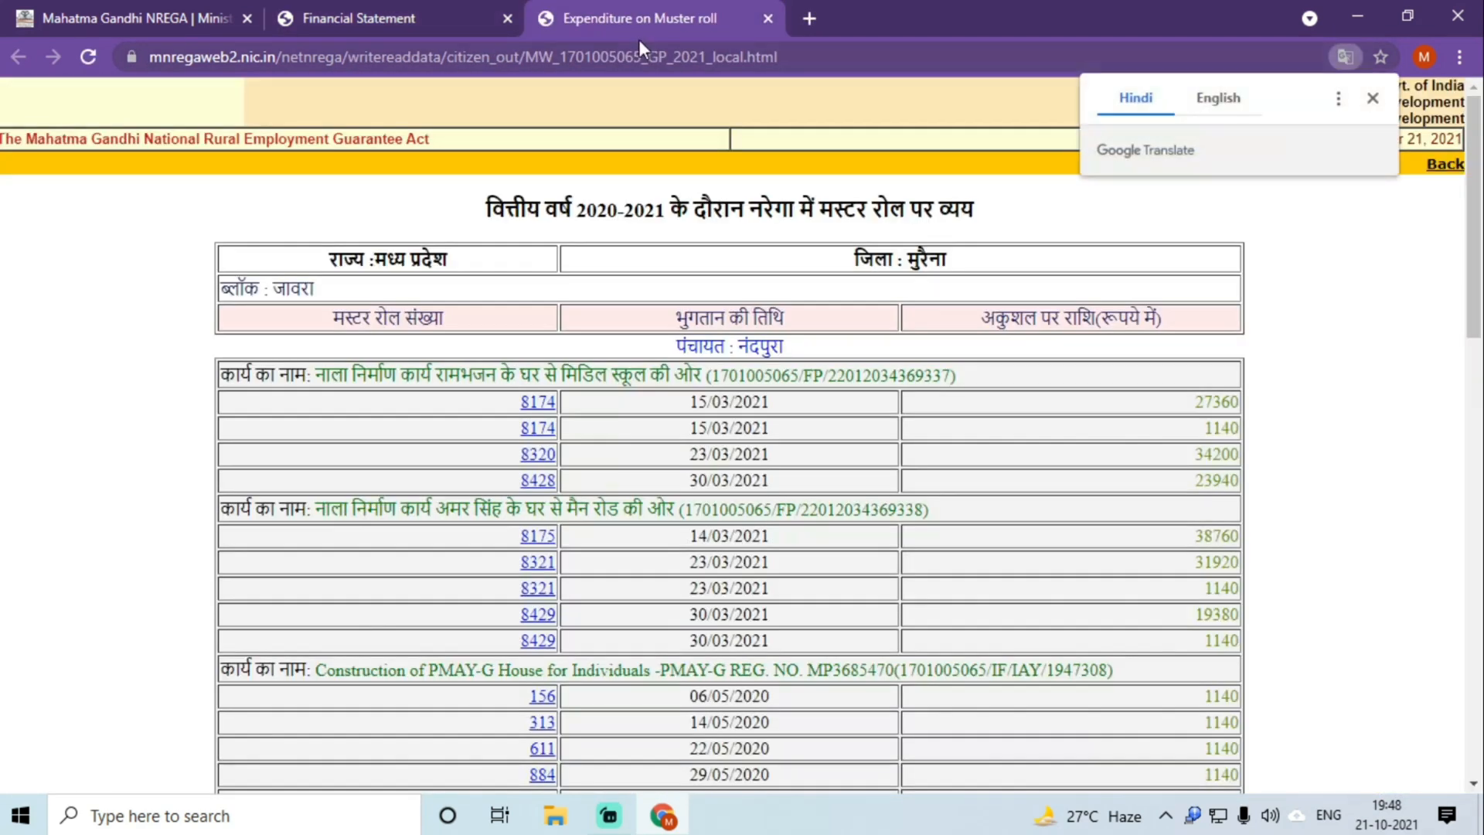
pyautogui.scroll(-15, 635, 516)
pyautogui.scroll(15, 635, 524)
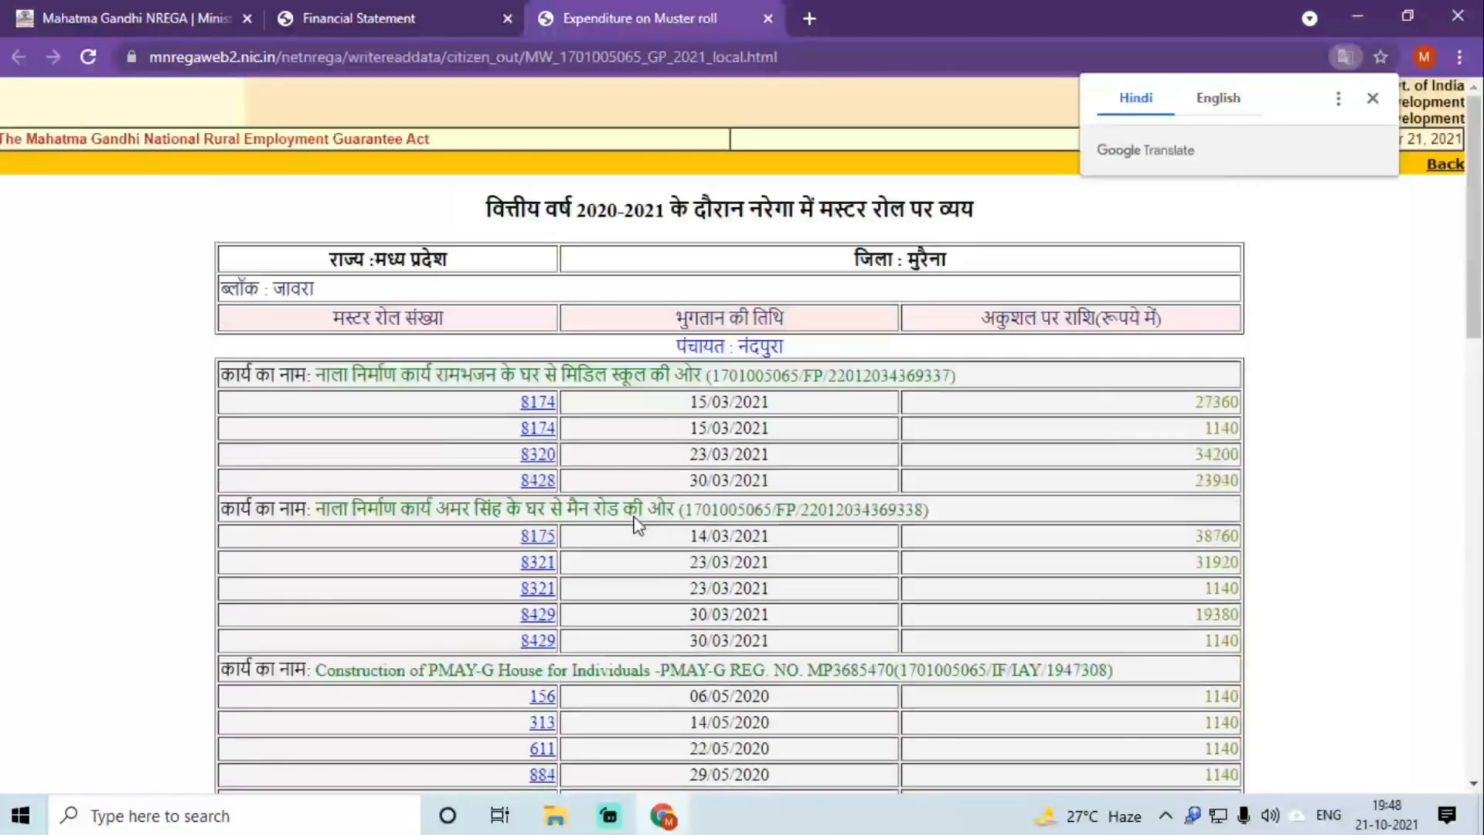
# Step: Open Nandpura's 4.14 material expenditure link in a new tab, then return to the muster-roll tab
pyautogui.click(361, 15)
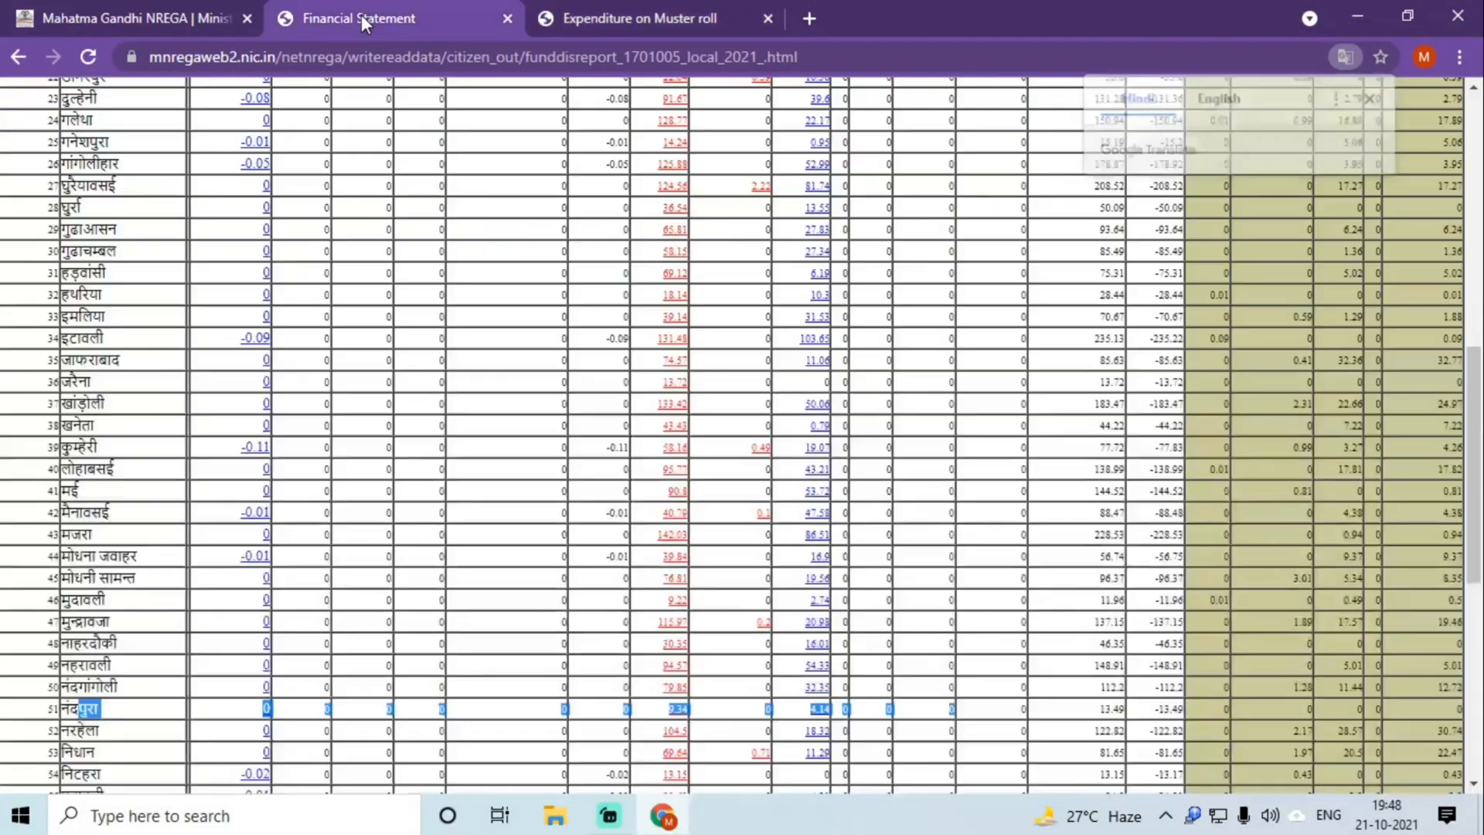
pyautogui.click(733, 731)
pyautogui.rightClick(824, 716)
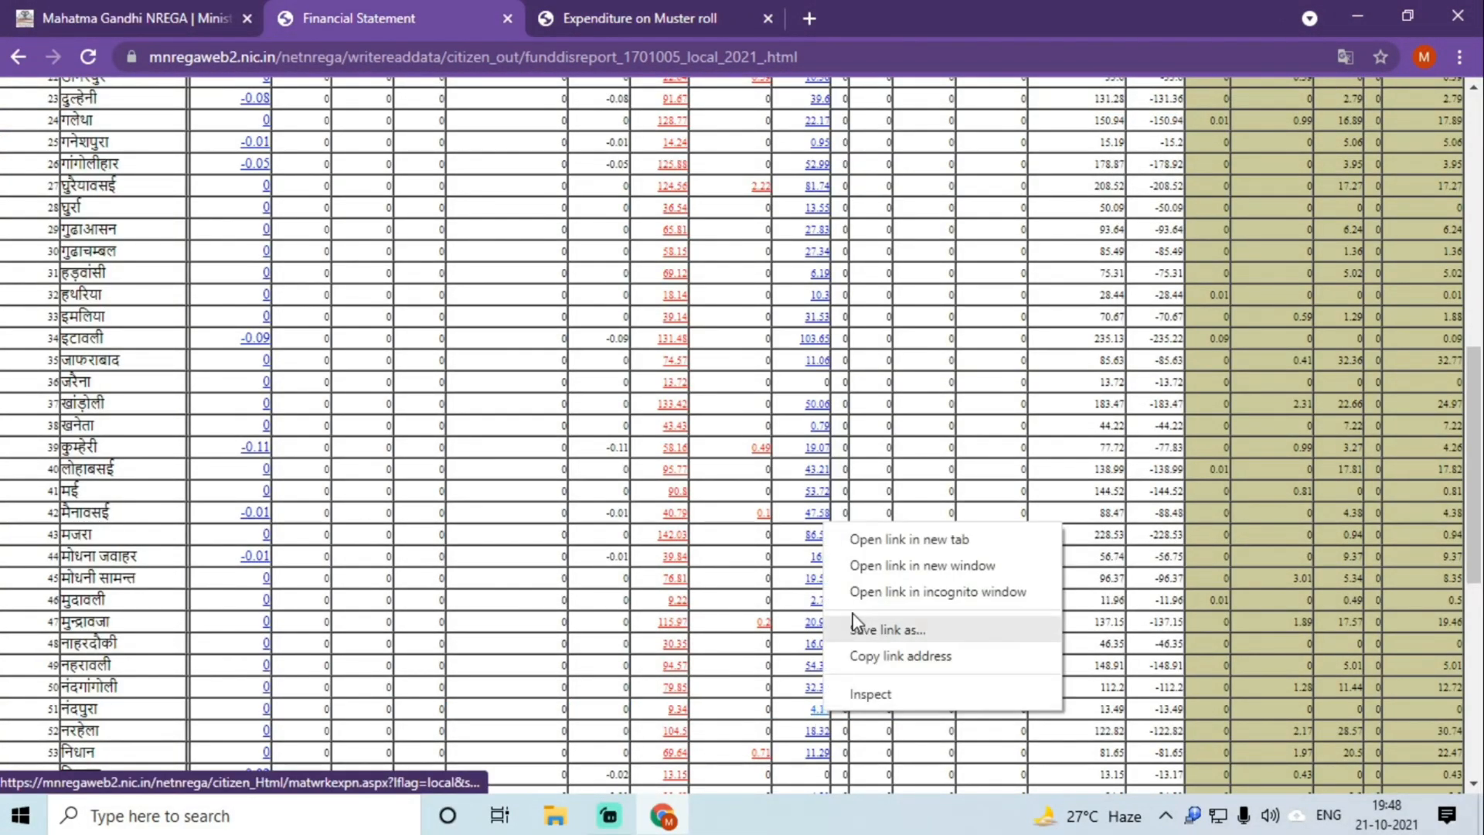
pyautogui.click(870, 543)
pyautogui.click(866, 4)
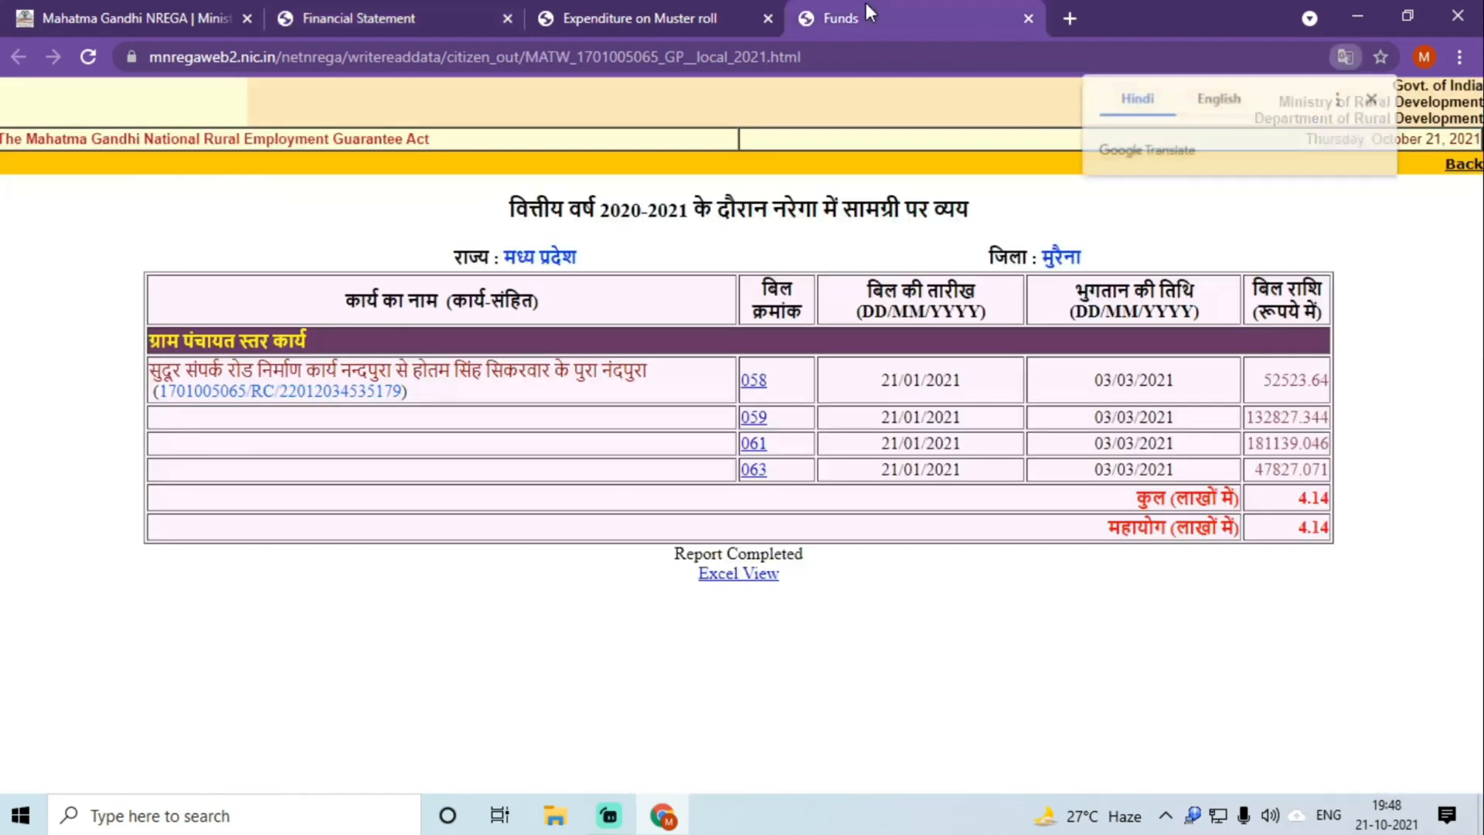
pyautogui.click(658, 9)
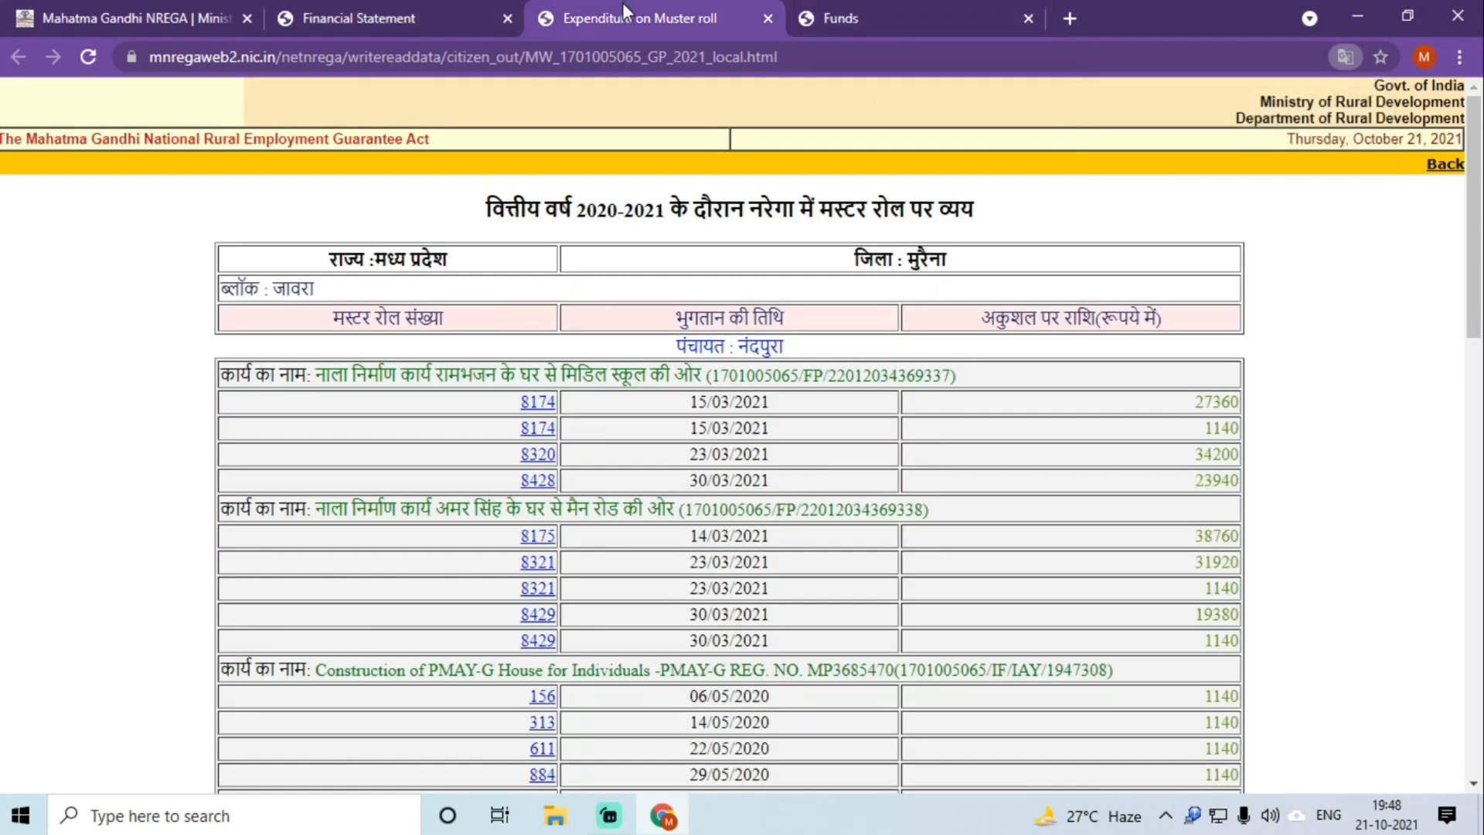
# Step: Launch Excel 2007 maximized, discard the recovered files, and switch back to Chrome's muster-roll page
pyautogui.click(281, 815)
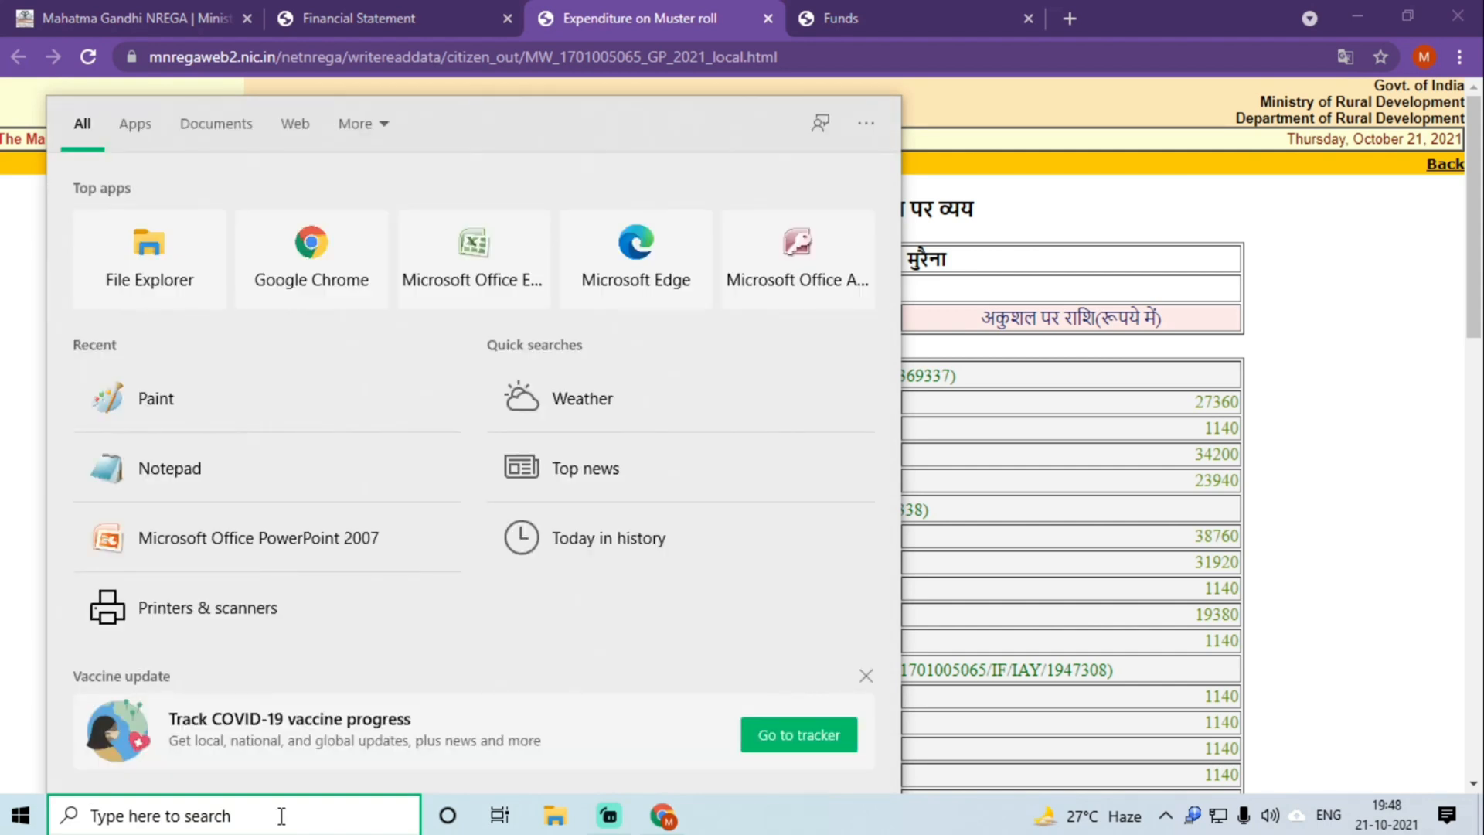
pyautogui.write('excel')
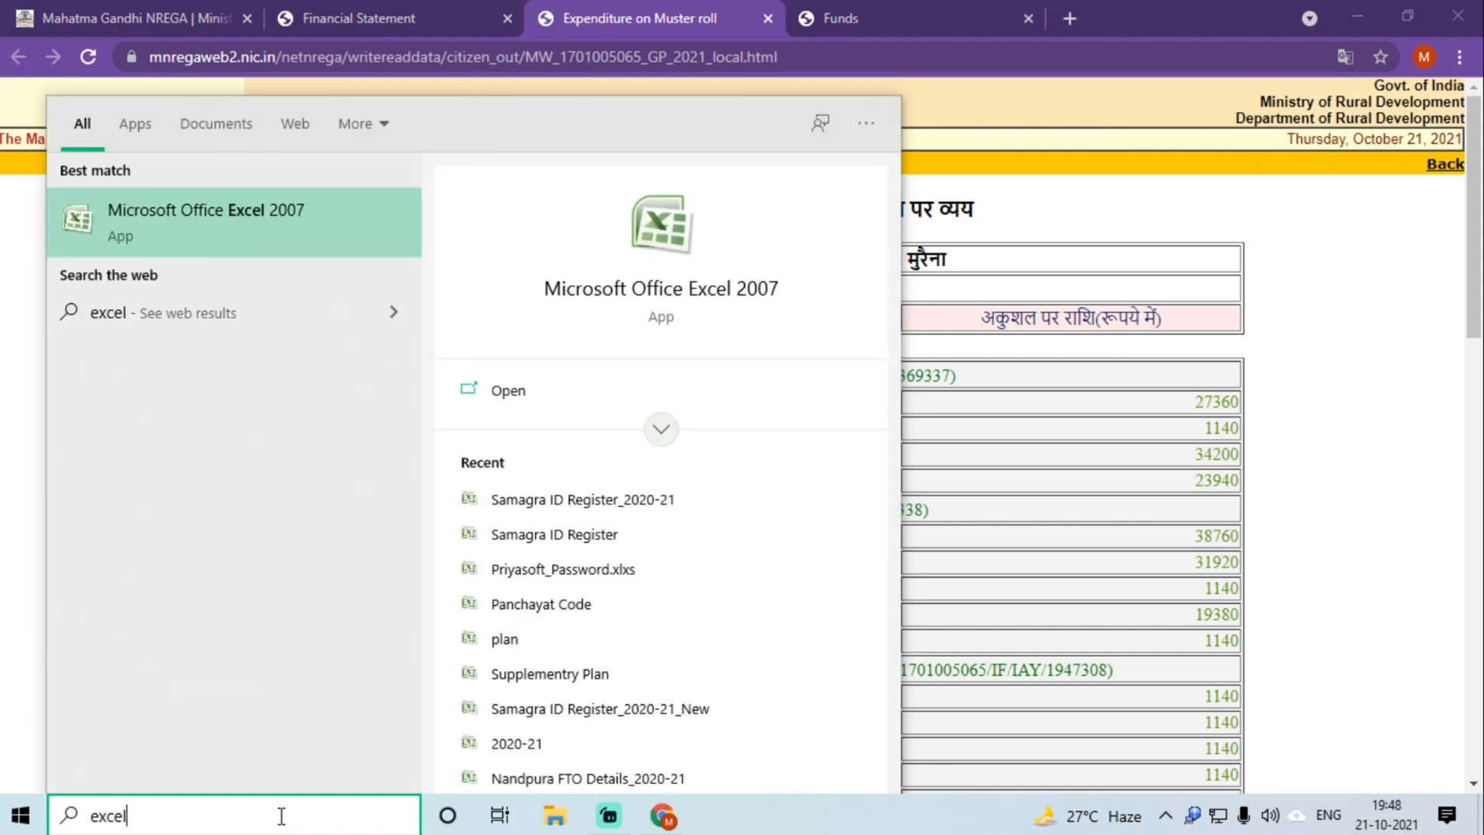
pyautogui.click(170, 216)
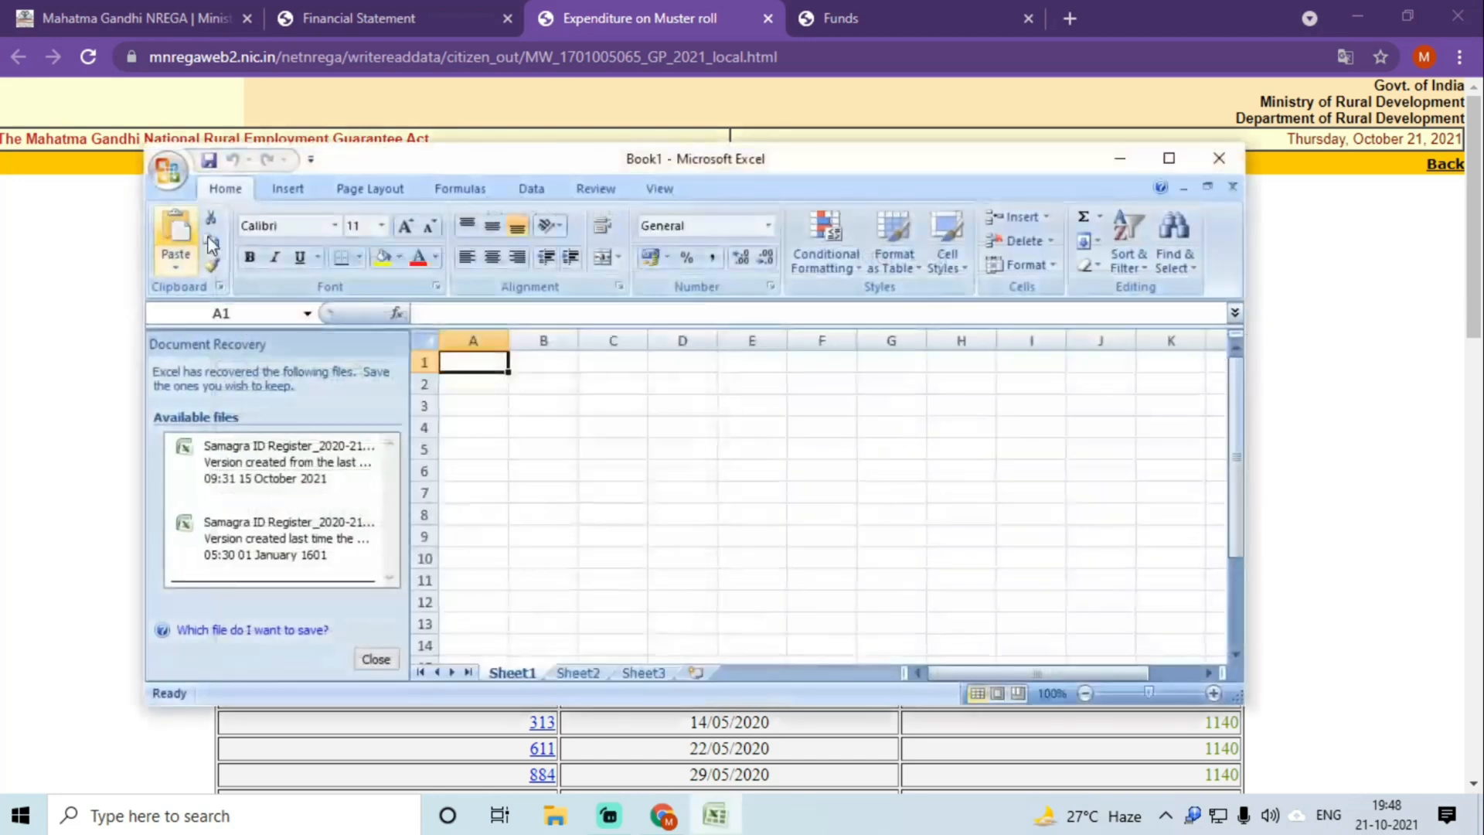
pyautogui.doubleClick(949, 166)
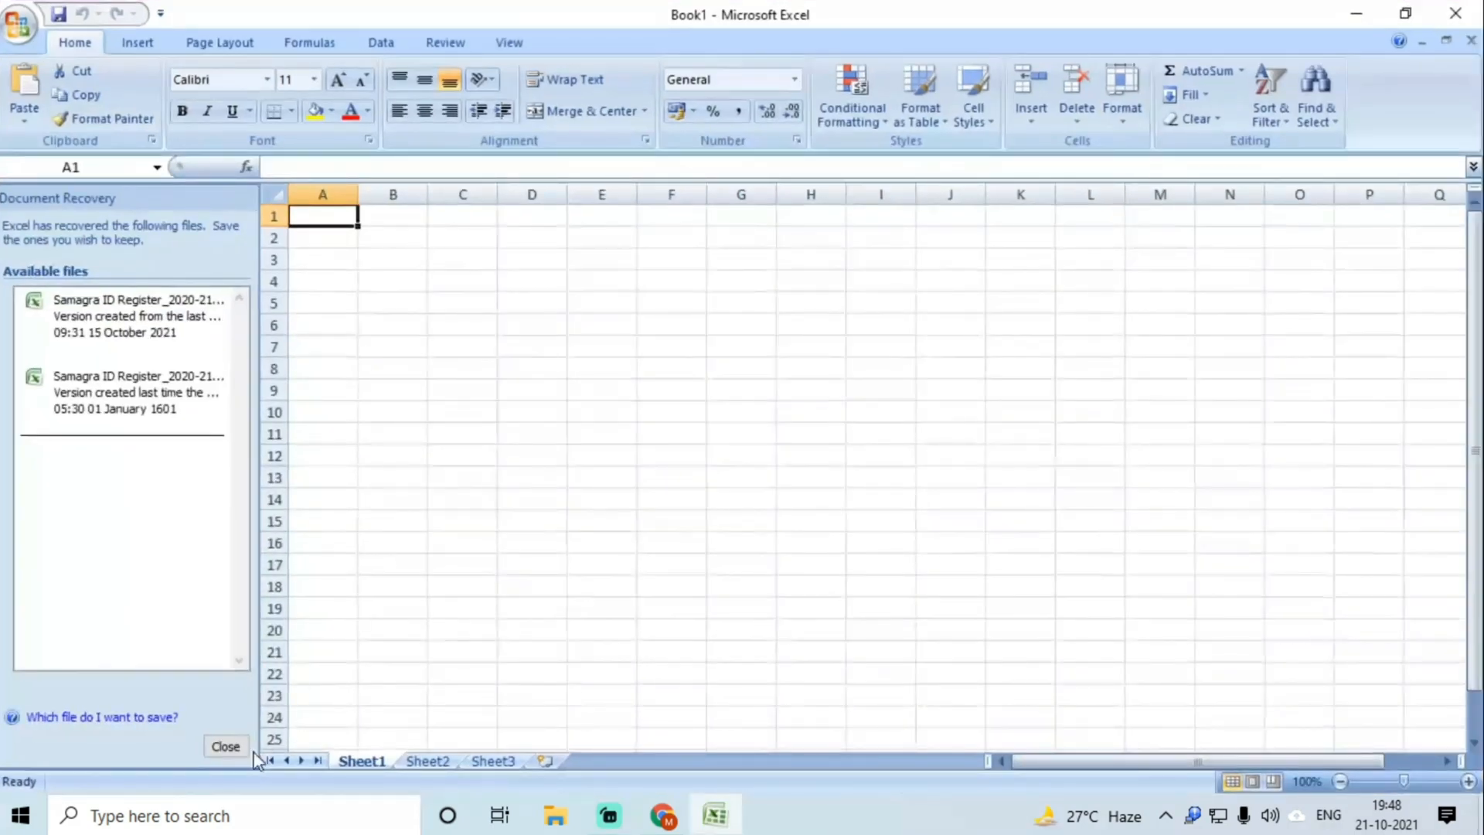
pyautogui.click(226, 746)
pyautogui.click(551, 331)
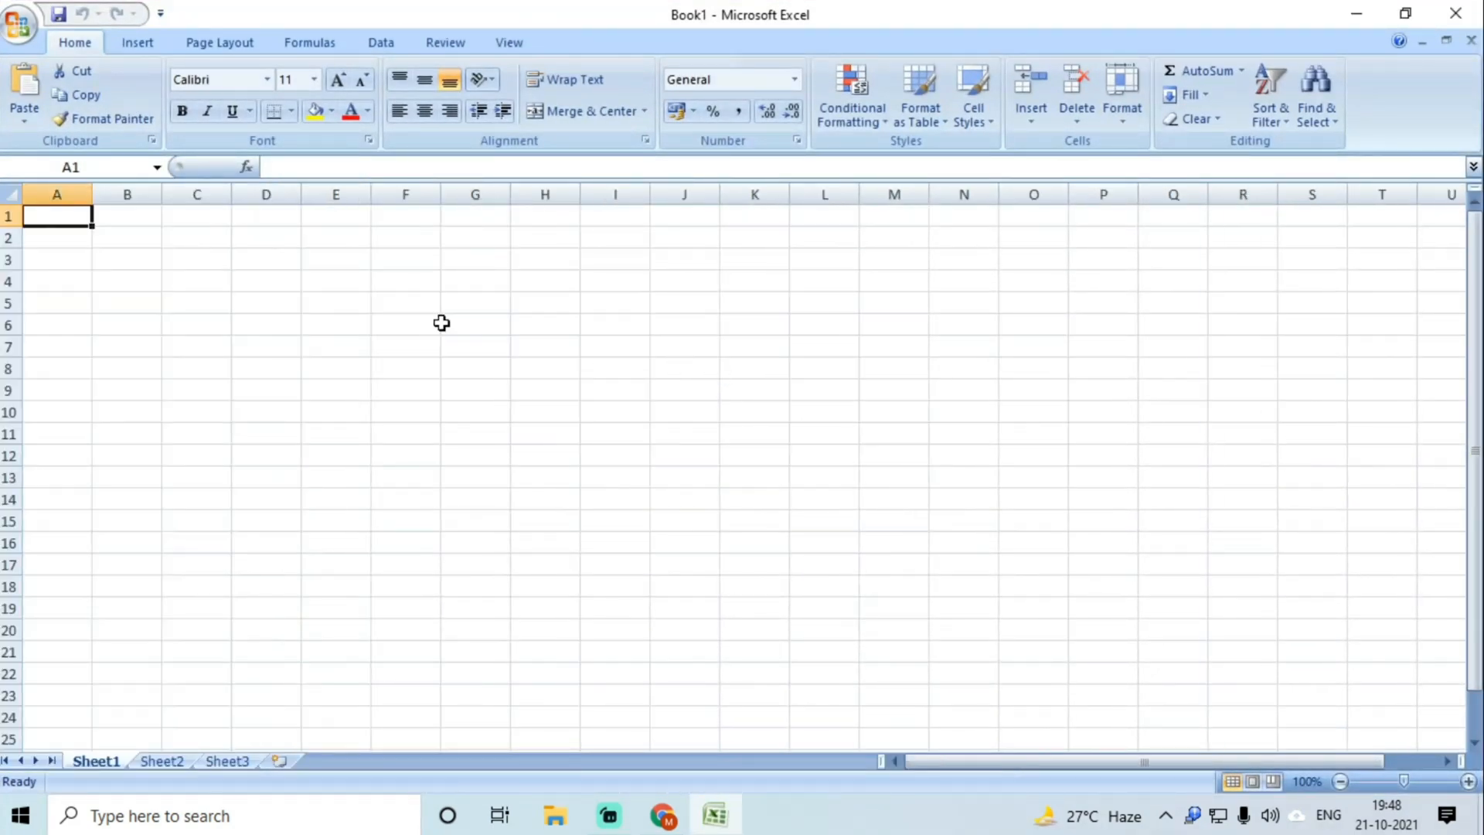
pyautogui.click(664, 821)
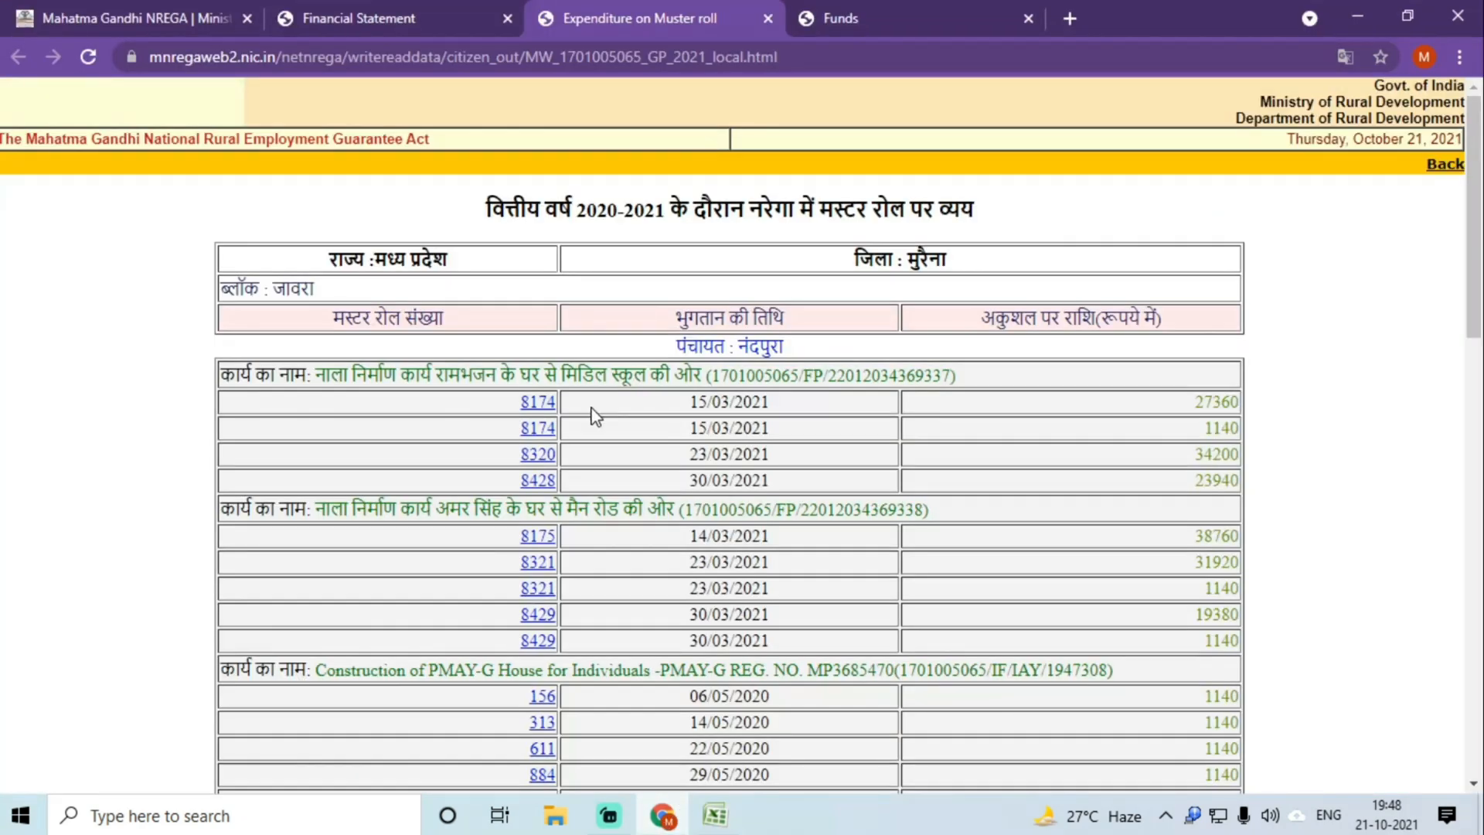
# Step: Copy Nandpura's muster-roll table, header through last entry, for pasting into the blank workbook
pyautogui.moveTo(317, 323); pyautogui.dragTo(1231, 654)
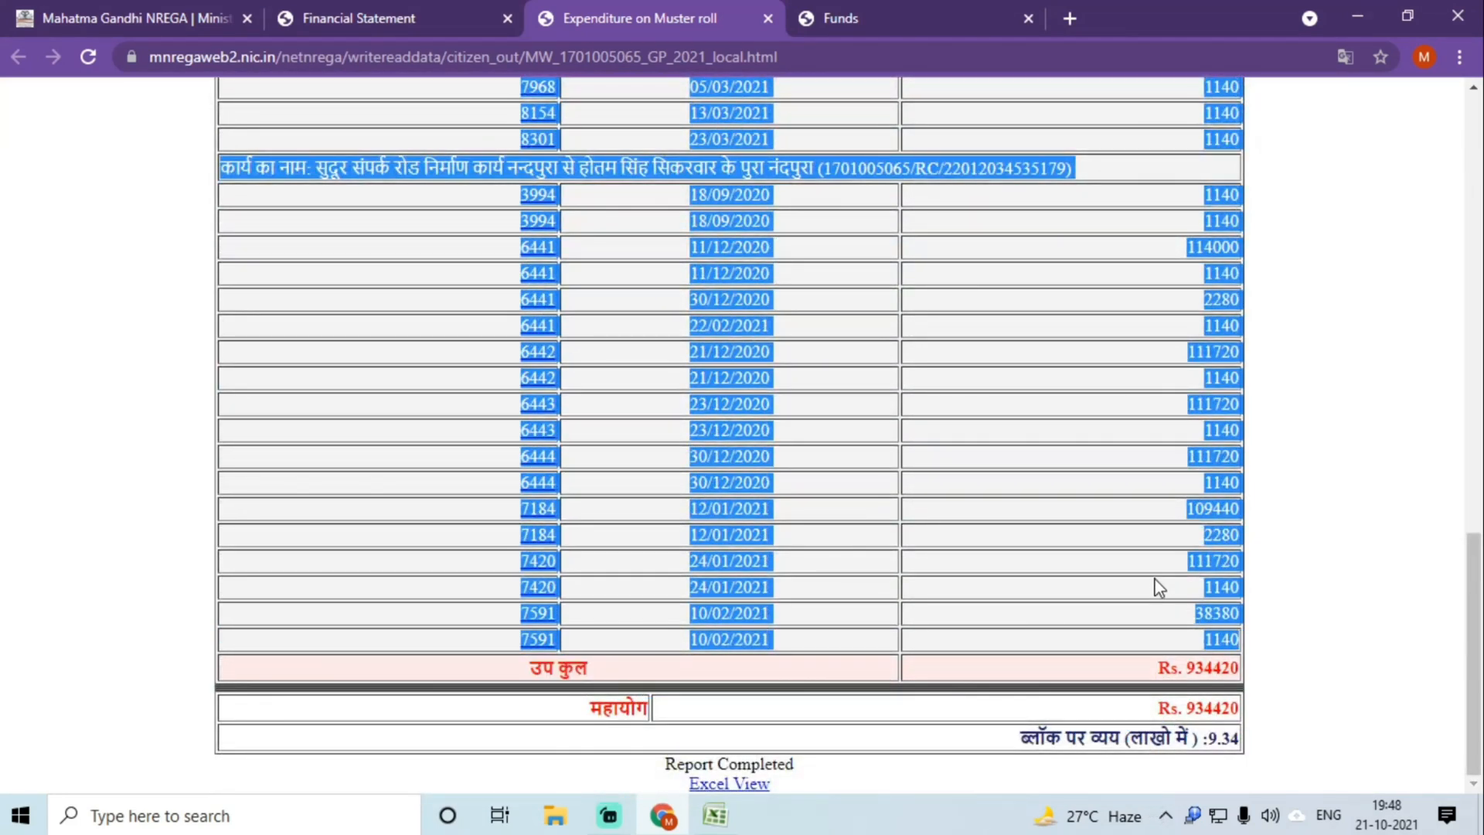
pyautogui.rightClick(708, 532)
pyautogui.click(756, 547)
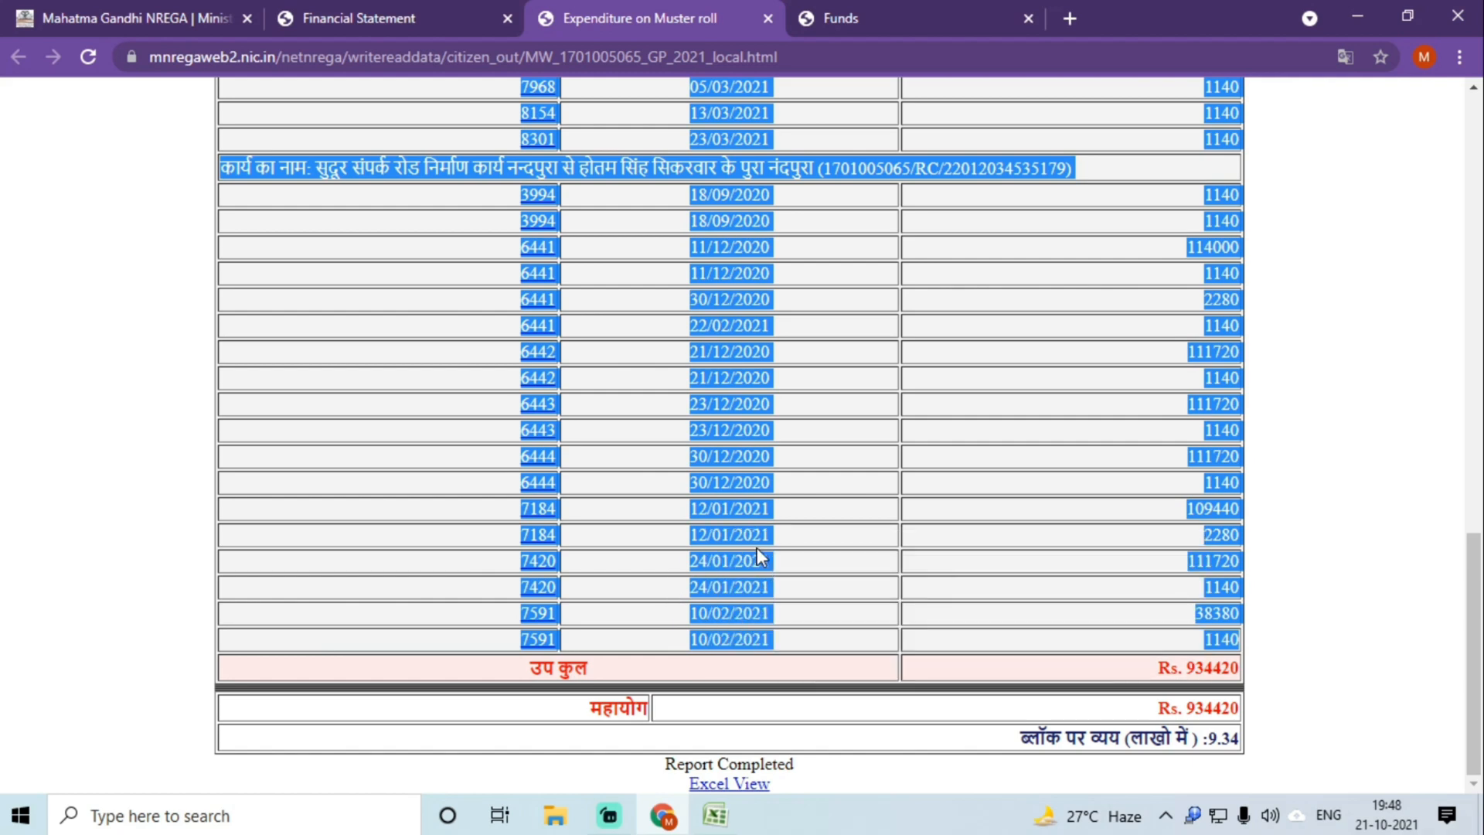
pyautogui.click(712, 816)
# Step: Paste the muster-roll table at A1 and set all rows to one uniform short height
pyautogui.rightClick(61, 217)
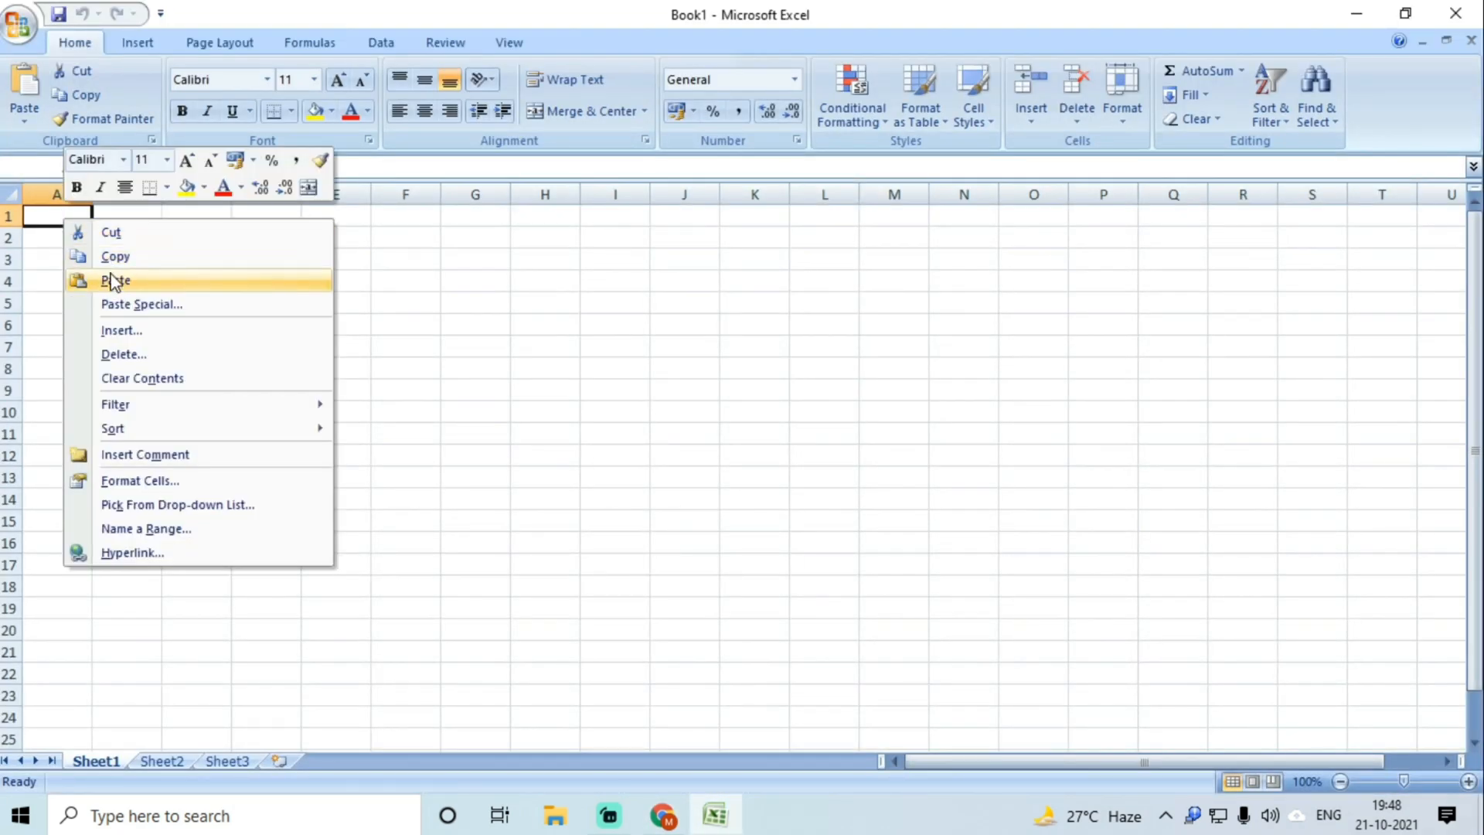
pyautogui.click(109, 279)
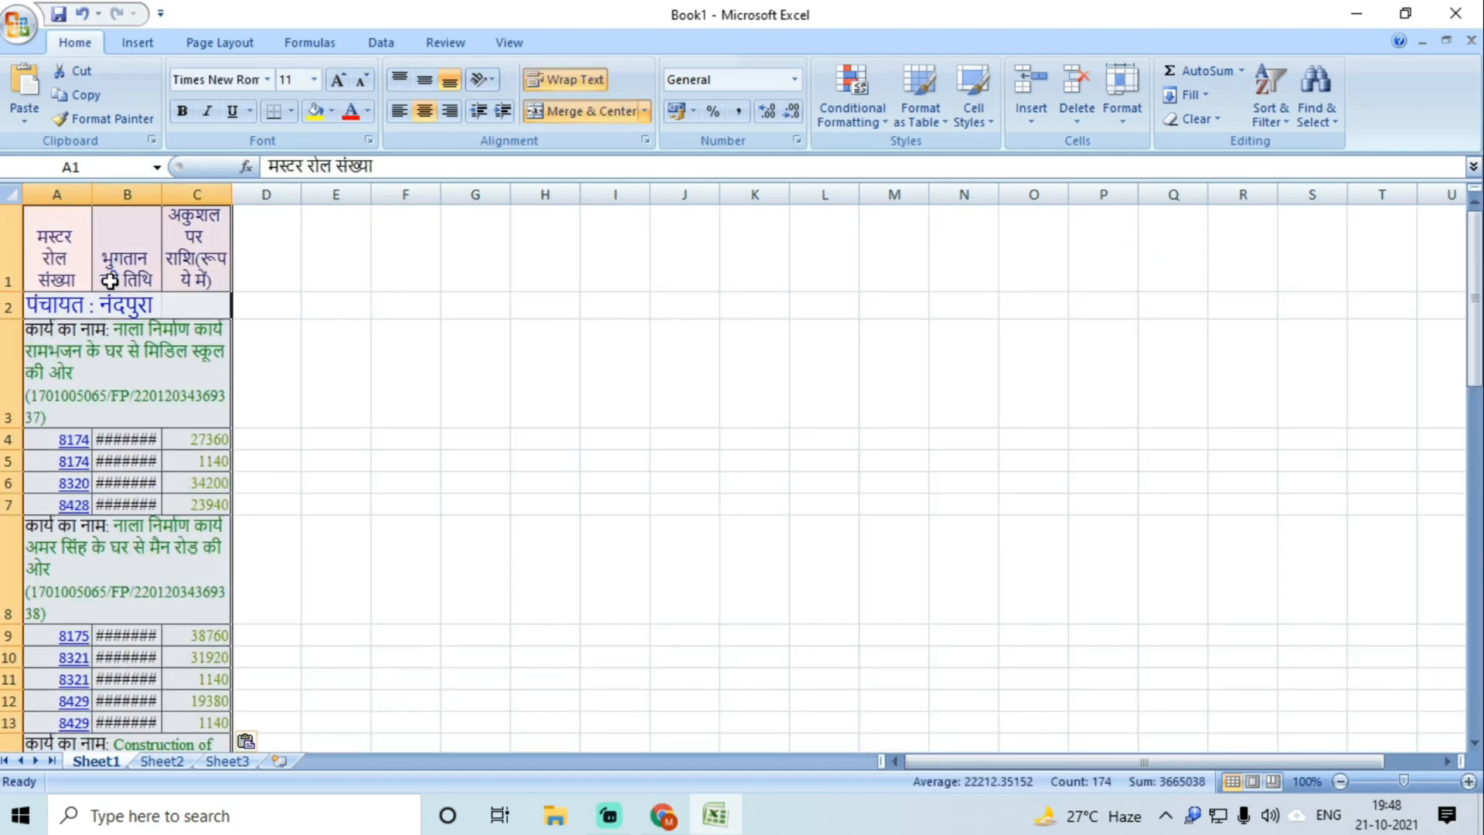
pyautogui.click(425, 281)
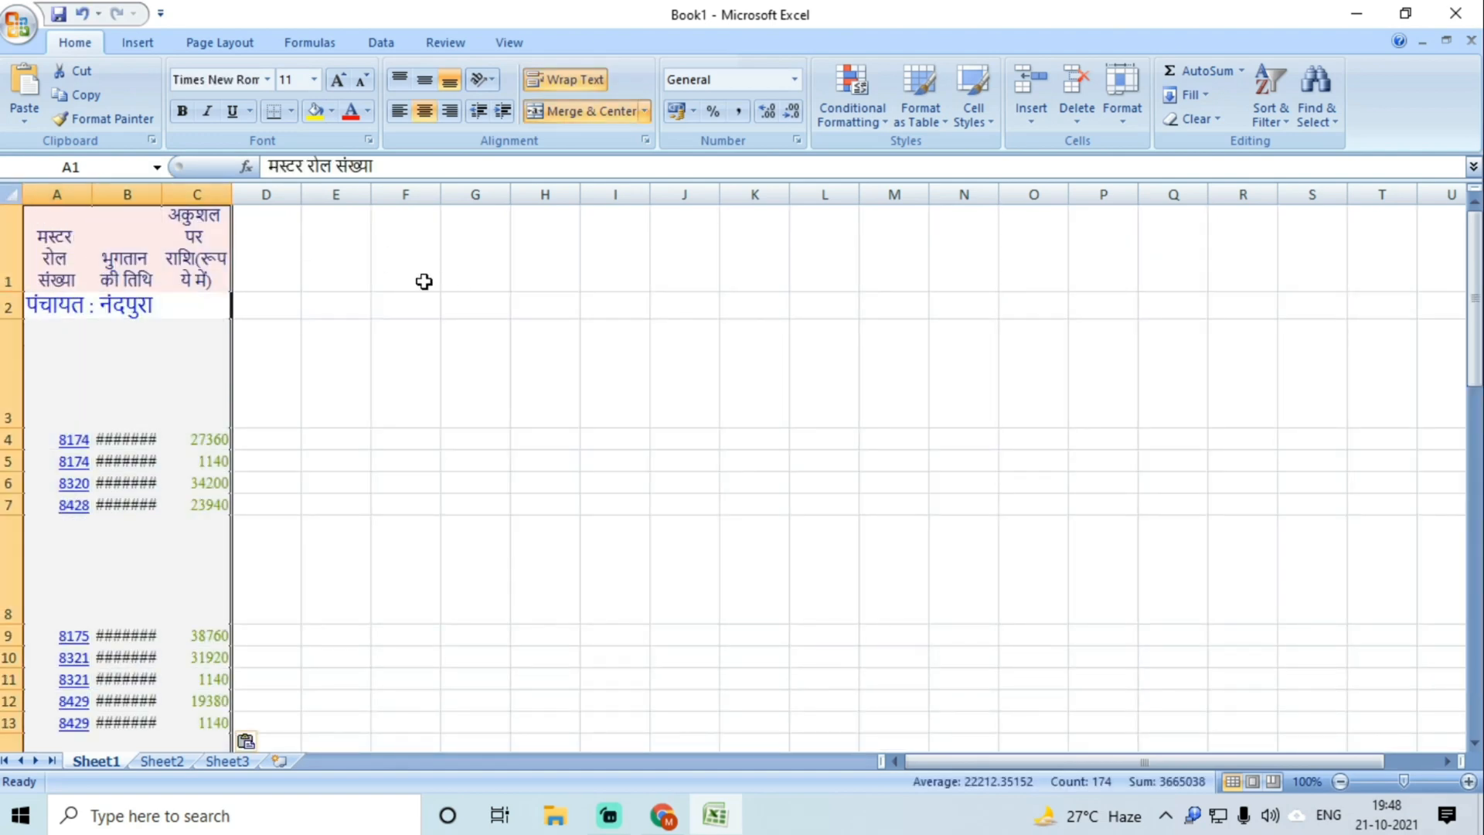
pyautogui.click(13, 196)
pyautogui.moveTo(92, 194); pyautogui.dragTo(305, 202)
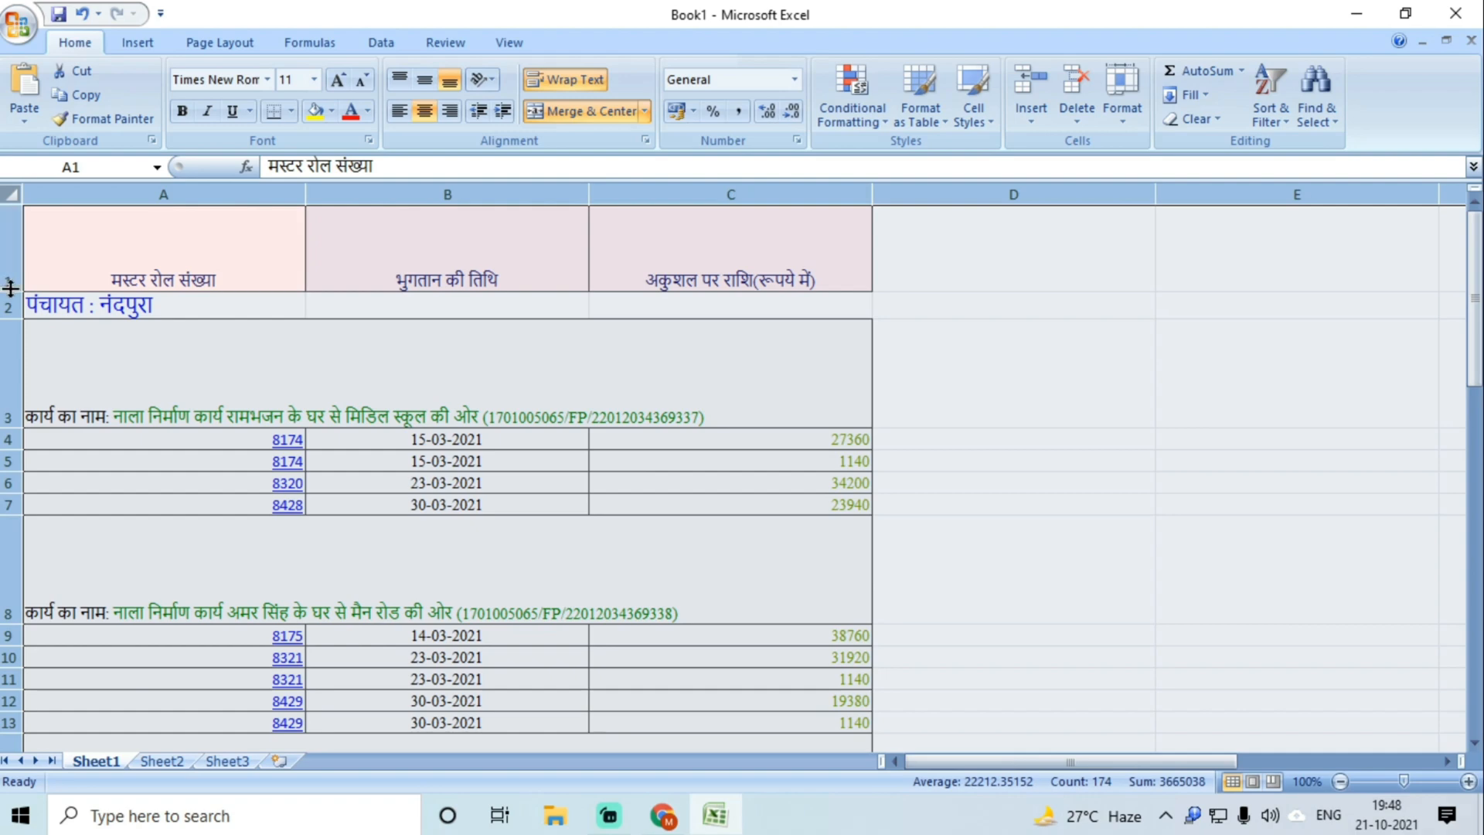
pyautogui.moveTo(10, 288); pyautogui.dragTo(10, 226)
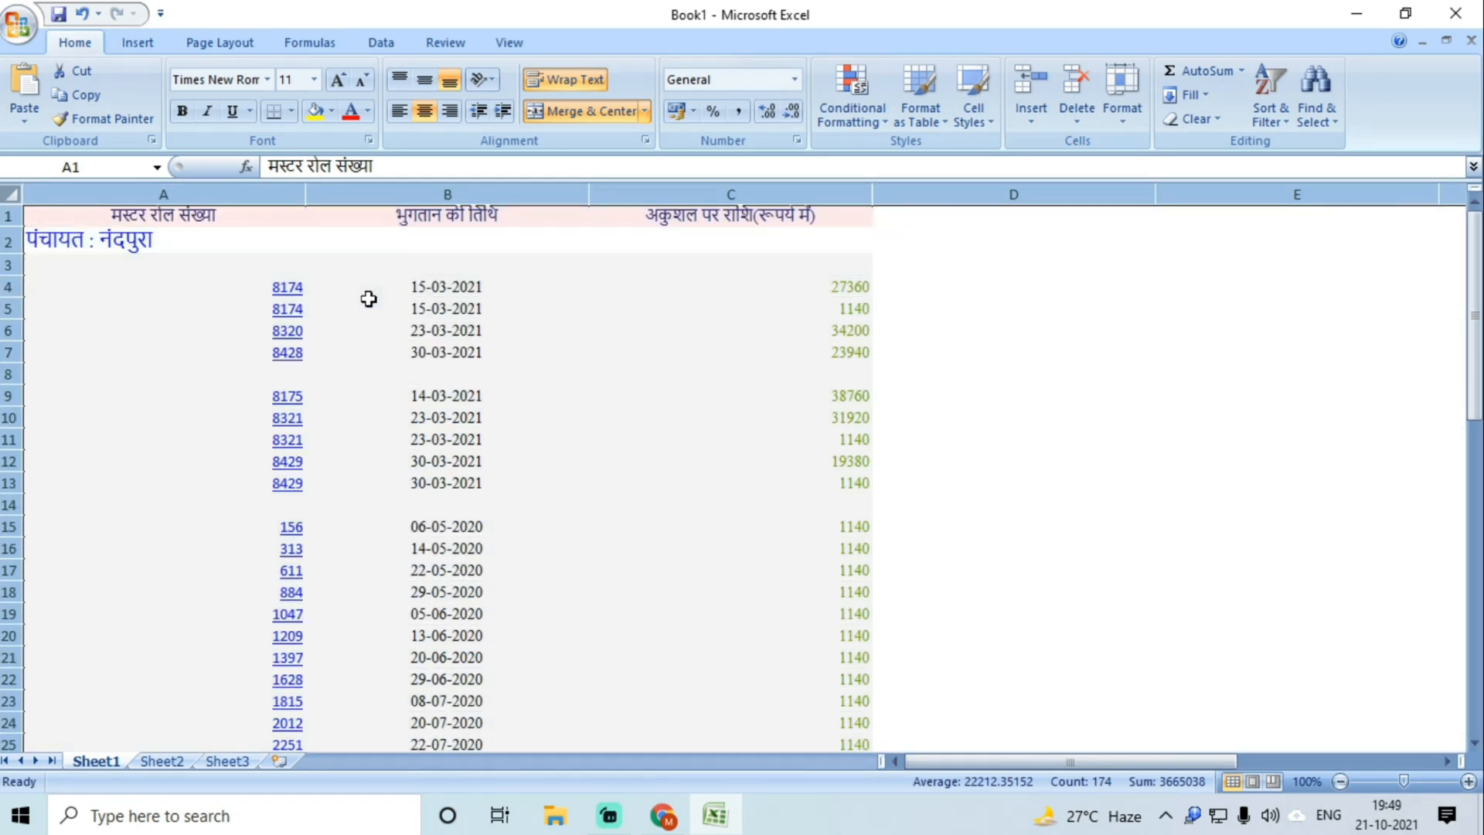
# Step: AutoFit every column to its contents and check the pasted header and date cells
pyautogui.click(369, 302)
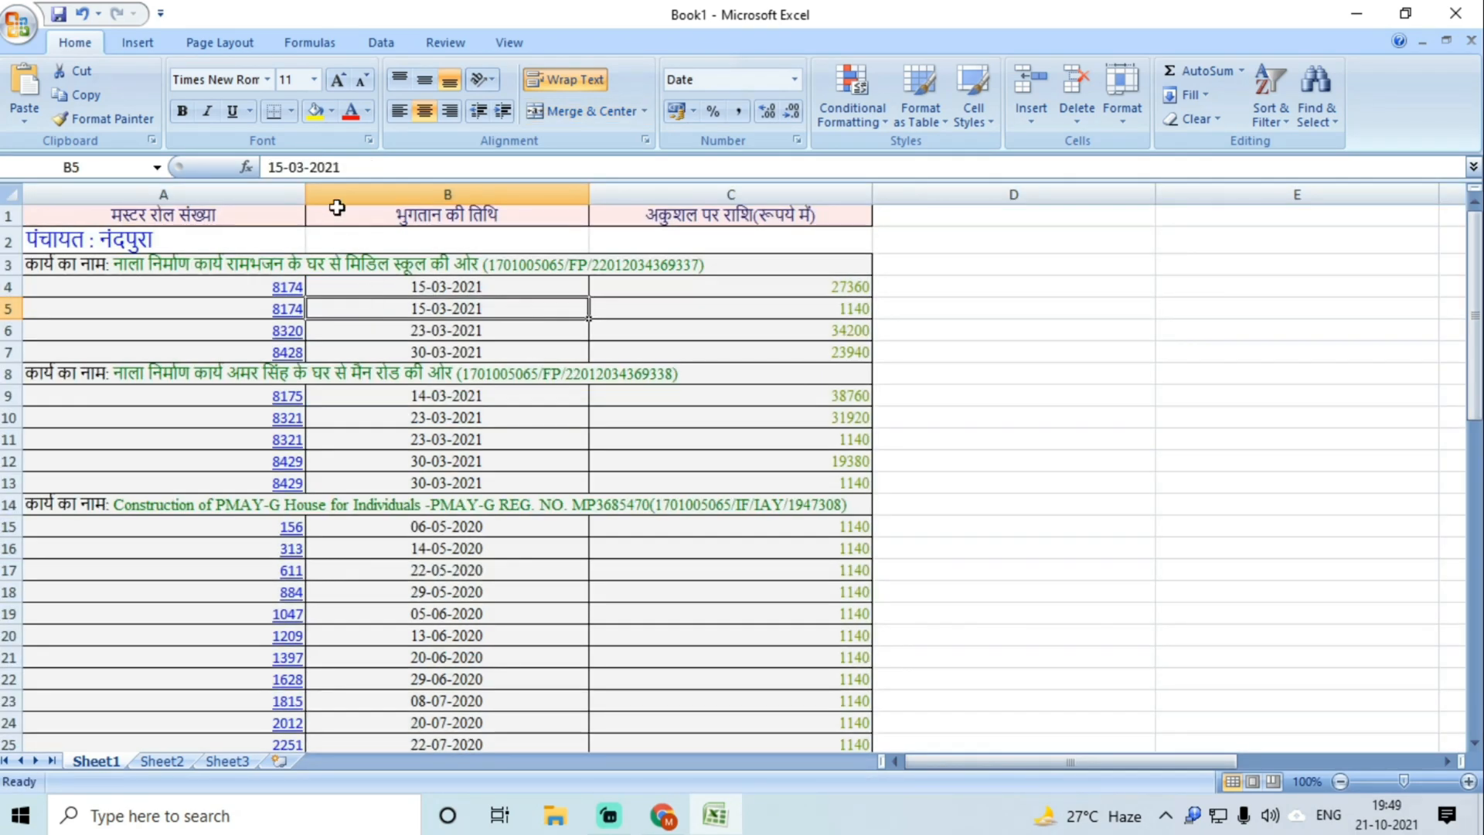
pyautogui.click(11, 194)
pyautogui.doubleClick(306, 194)
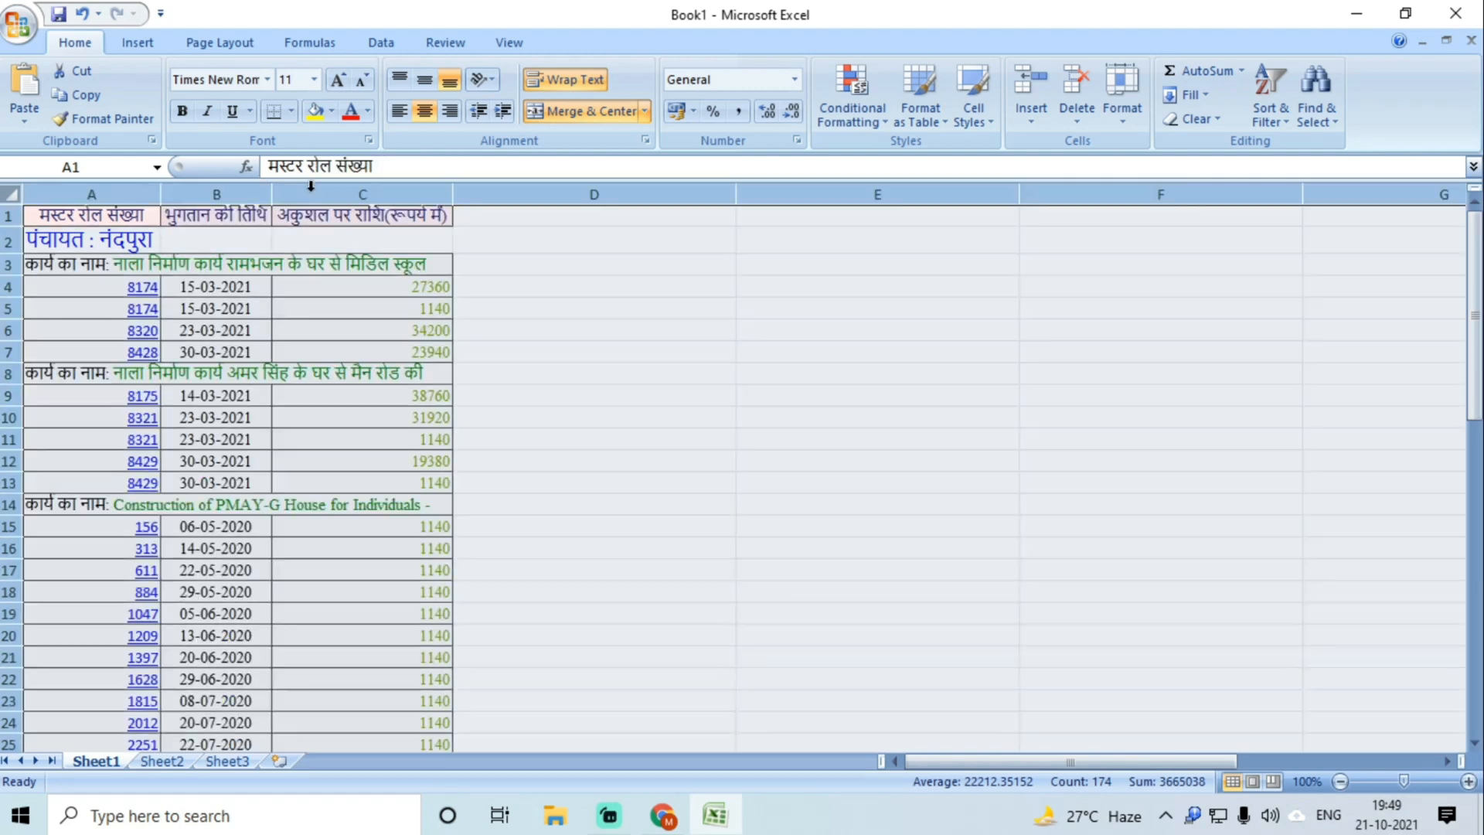
pyautogui.click(359, 344)
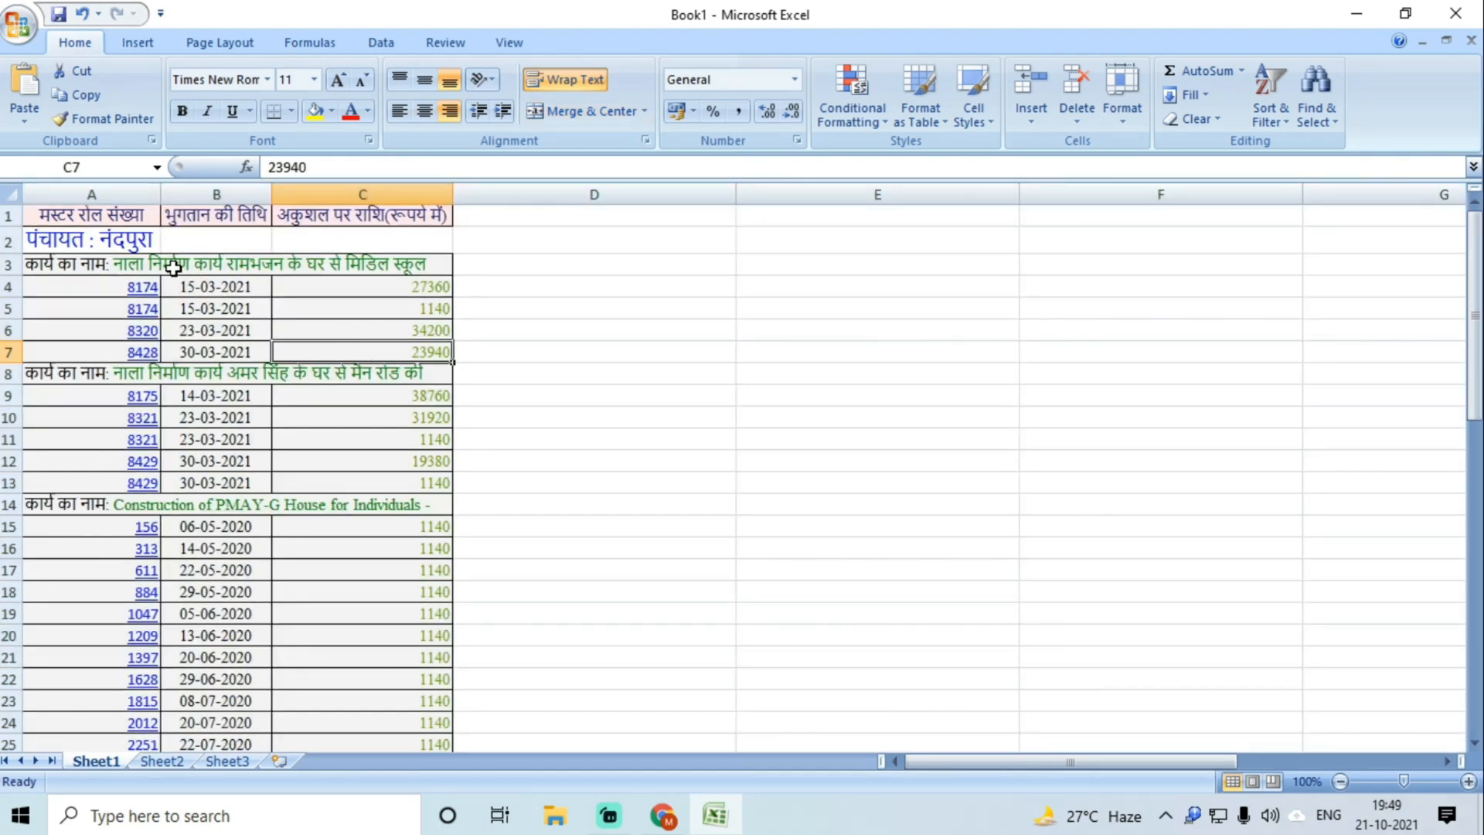
pyautogui.click(111, 212)
pyautogui.click(205, 216)
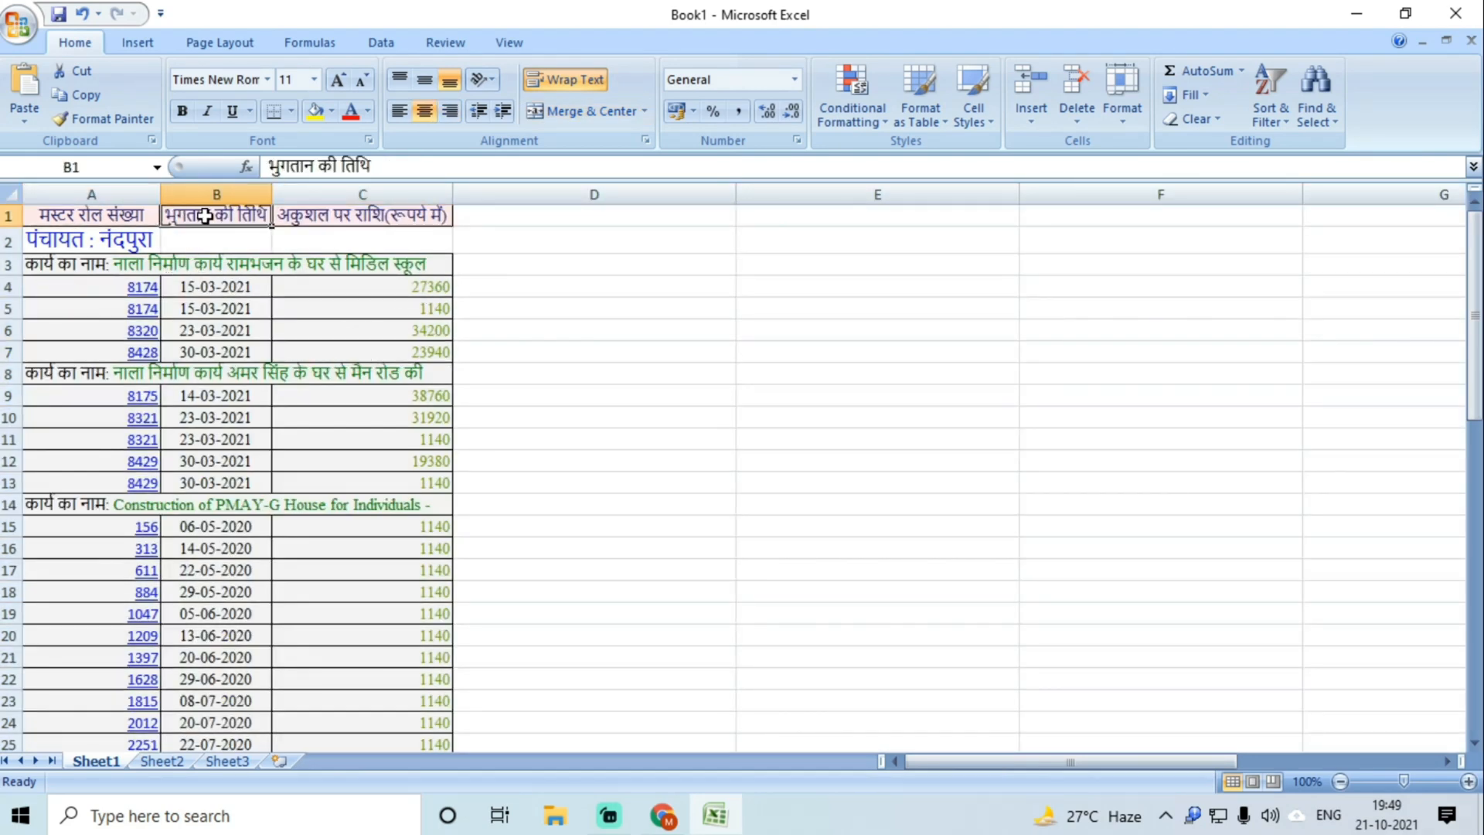
pyautogui.click(333, 219)
pyautogui.click(481, 210)
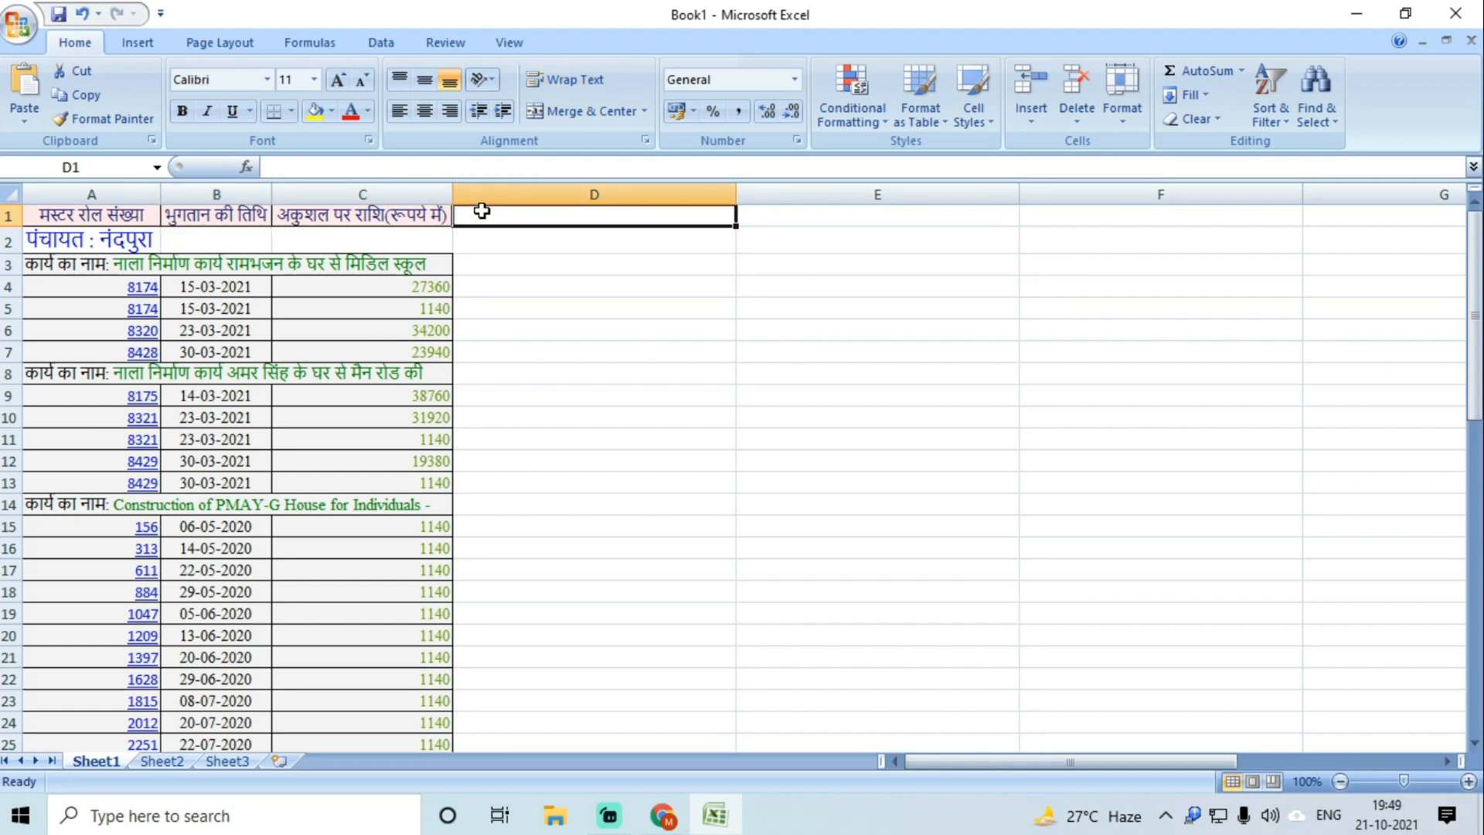
# Step: Enter the 'Work Name' heading in D1 and delete the panchayat-name row 2
pyautogui.write('Work N')
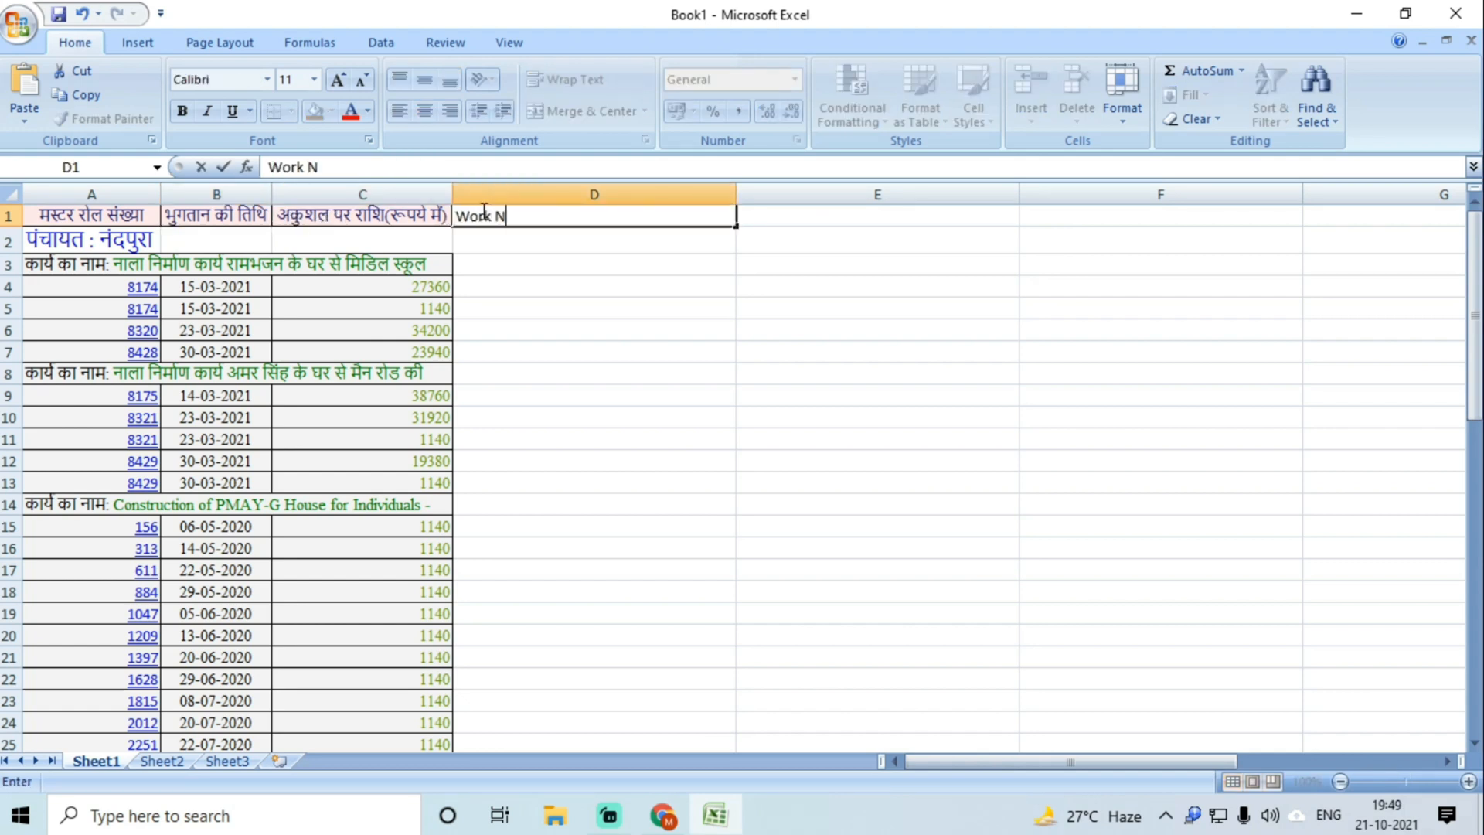
pyautogui.write('ame')
pyautogui.press('Return')
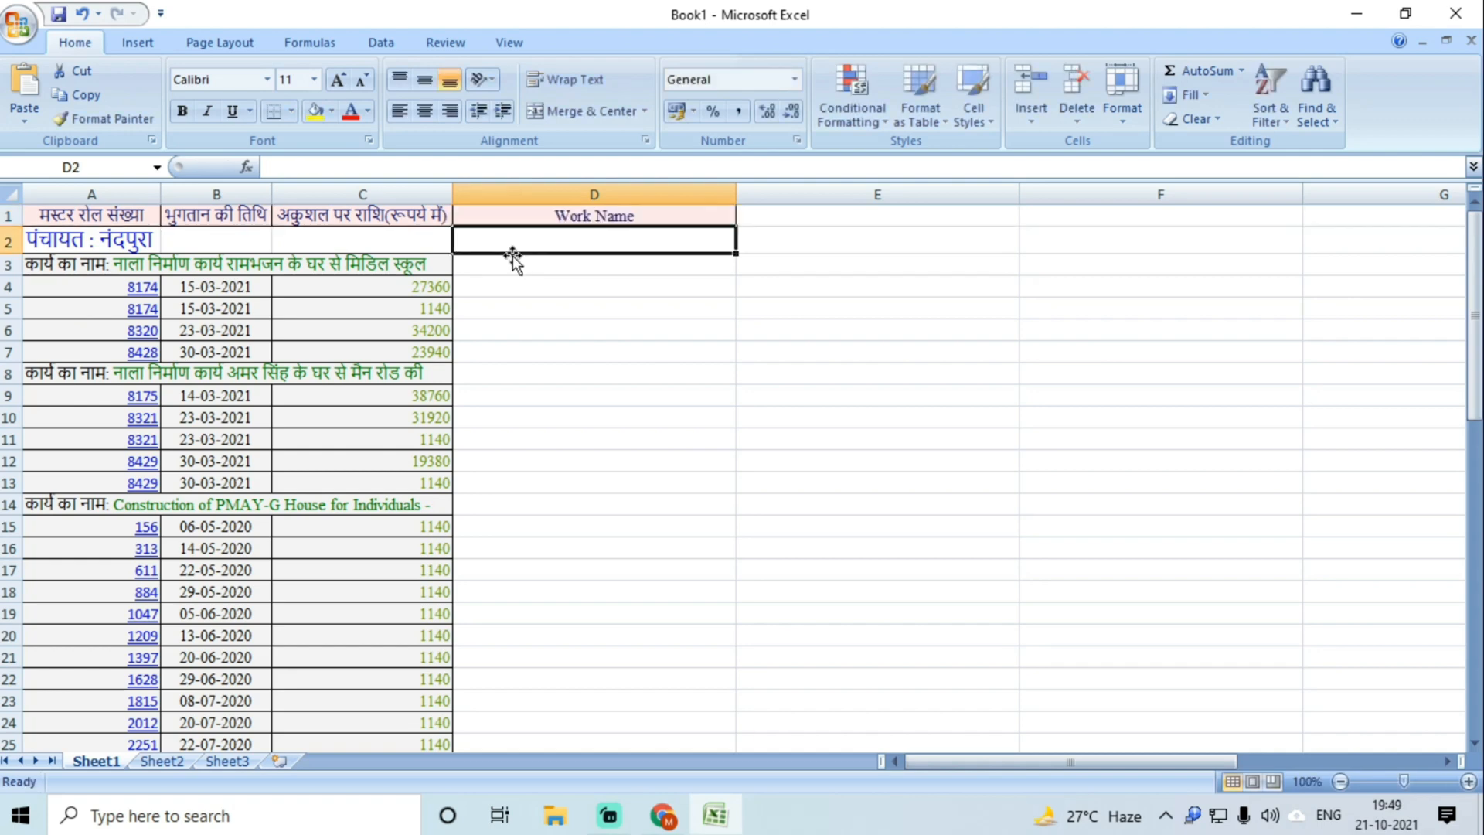
pyautogui.click(16, 244)
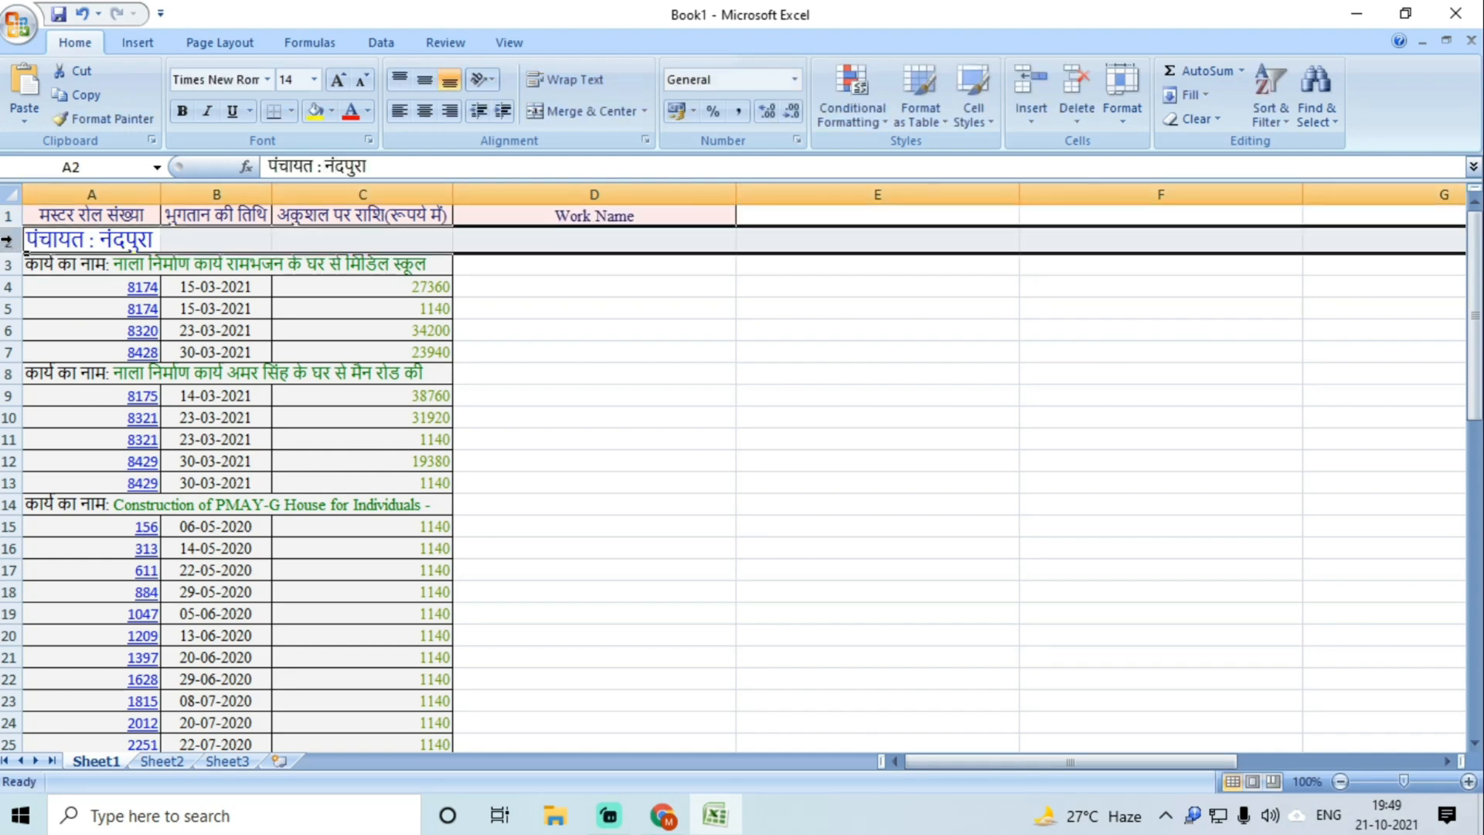
pyautogui.rightClick(8, 240)
pyautogui.click(68, 374)
pyautogui.click(340, 277)
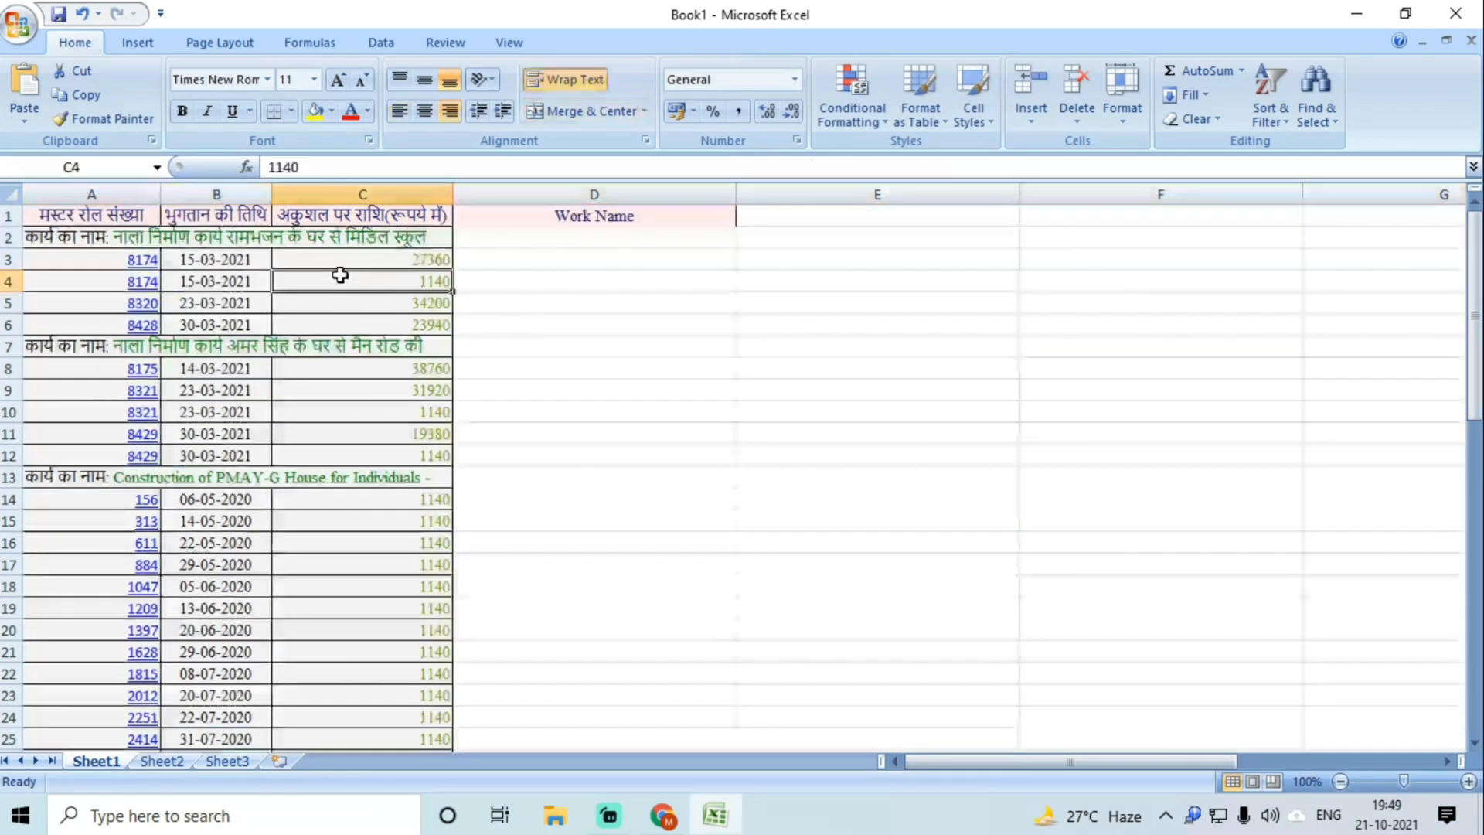
# Step: Copy the first work's name from A2 into D3:D6 and AutoFit column D
pyautogui.doubleClick(119, 237)
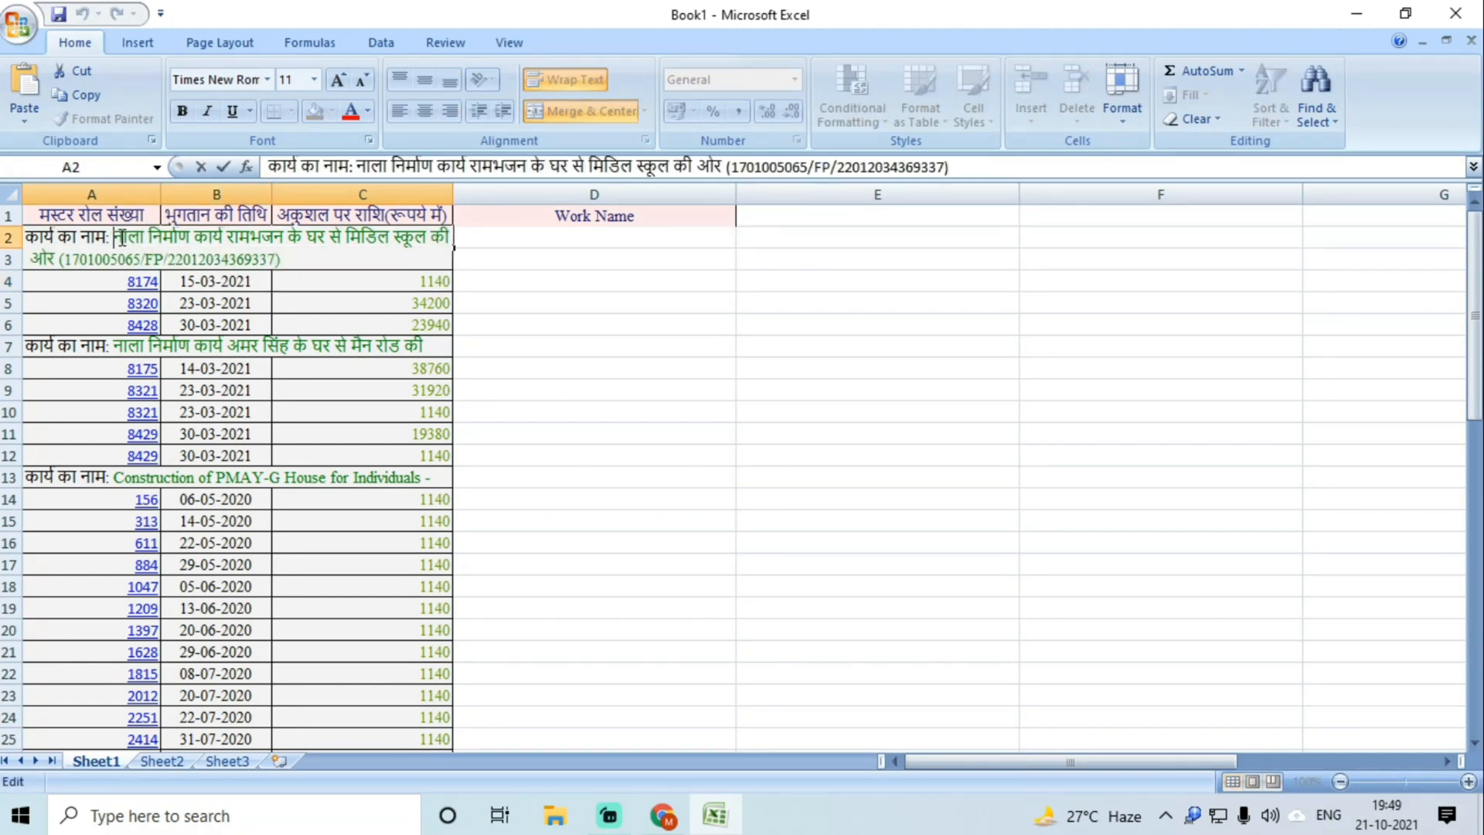
pyautogui.moveTo(115, 238); pyautogui.dragTo(57, 260)
pyautogui.hotkey('ctrl', 'c')
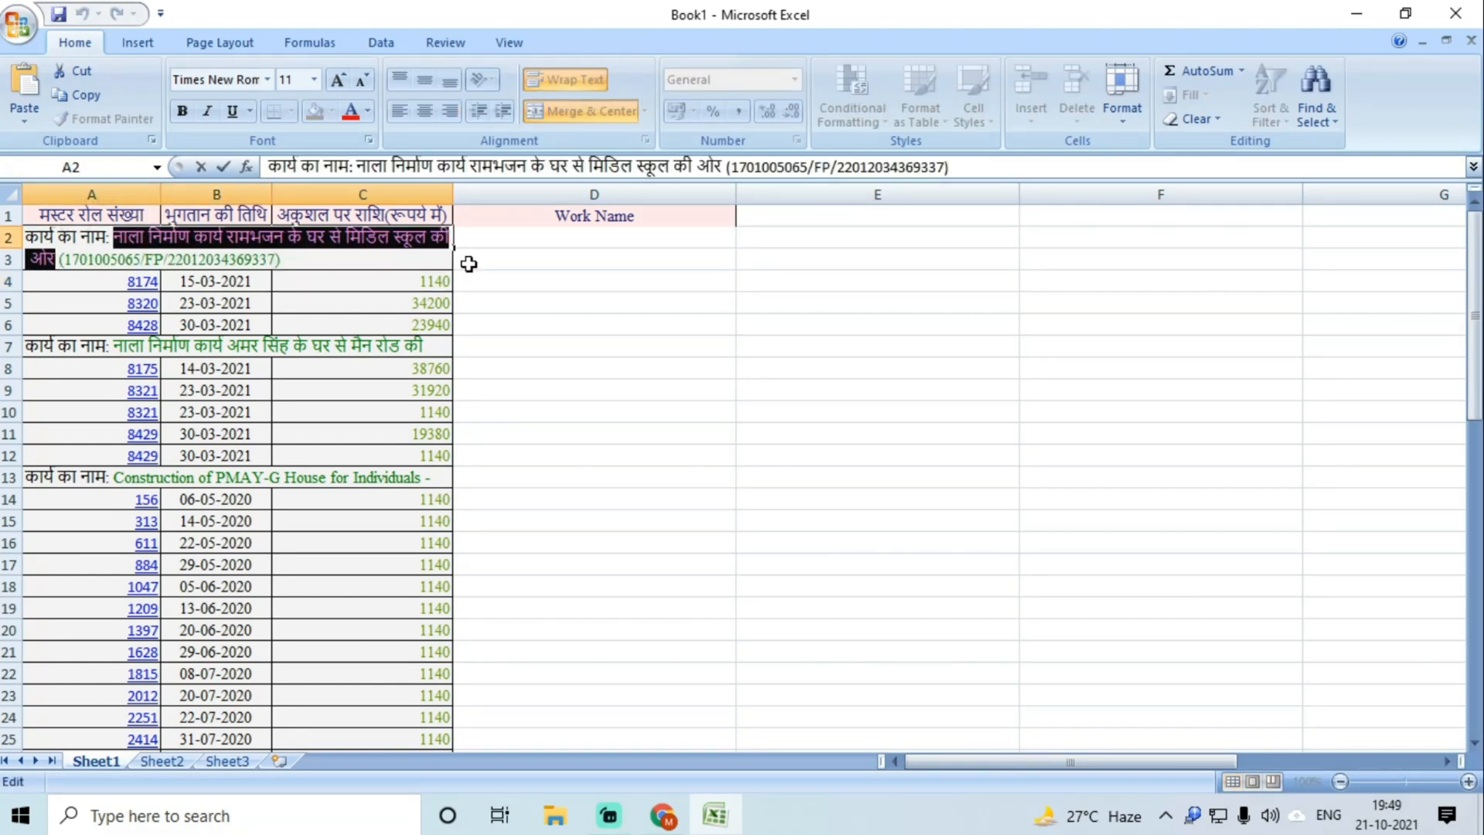
pyautogui.click(502, 265)
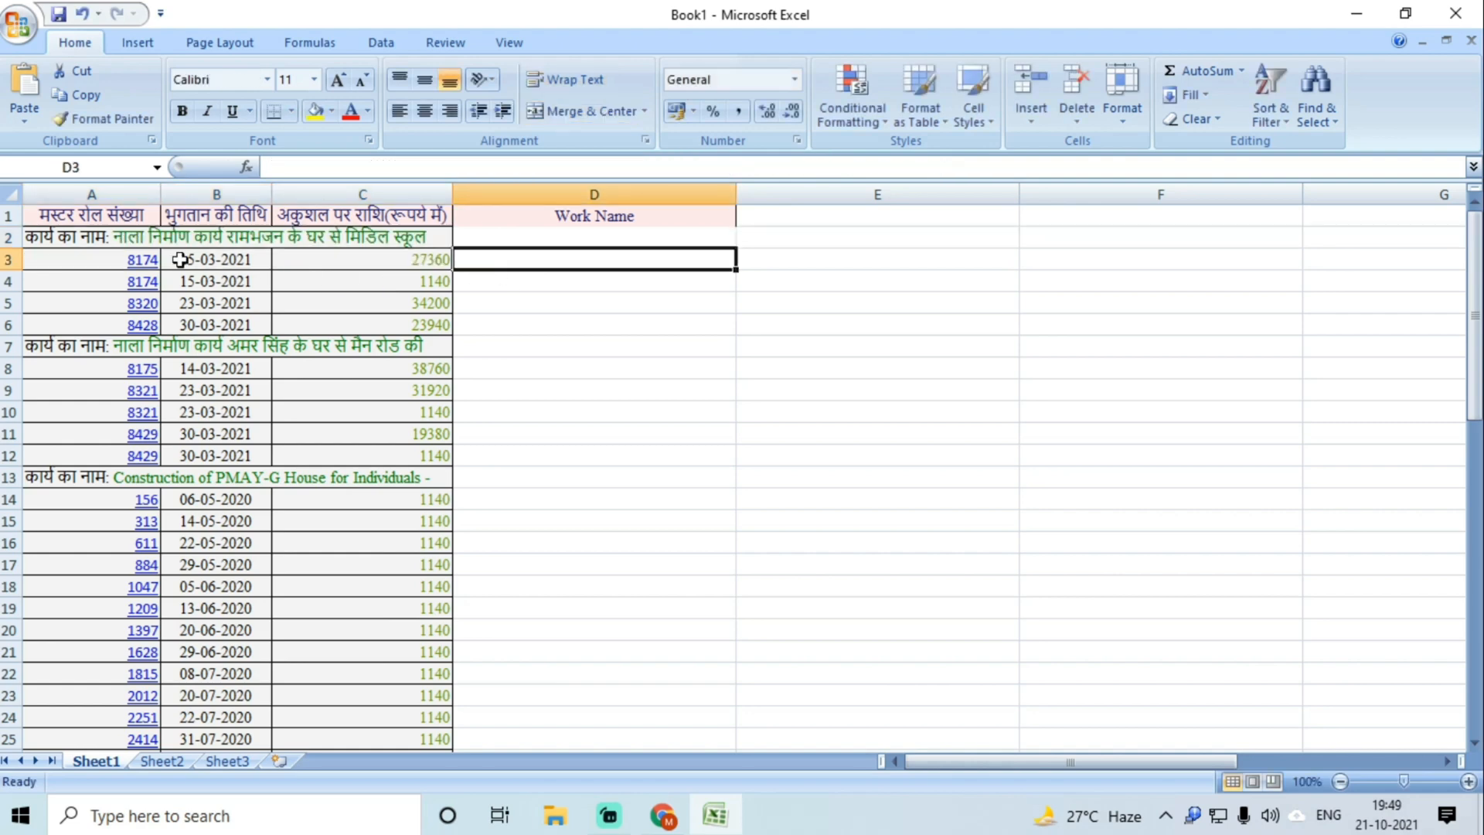
pyautogui.doubleClick(507, 256)
pyautogui.hotkey('ctrl', 'v')
pyautogui.click(535, 309)
pyautogui.moveTo(736, 194); pyautogui.dragTo(843, 194)
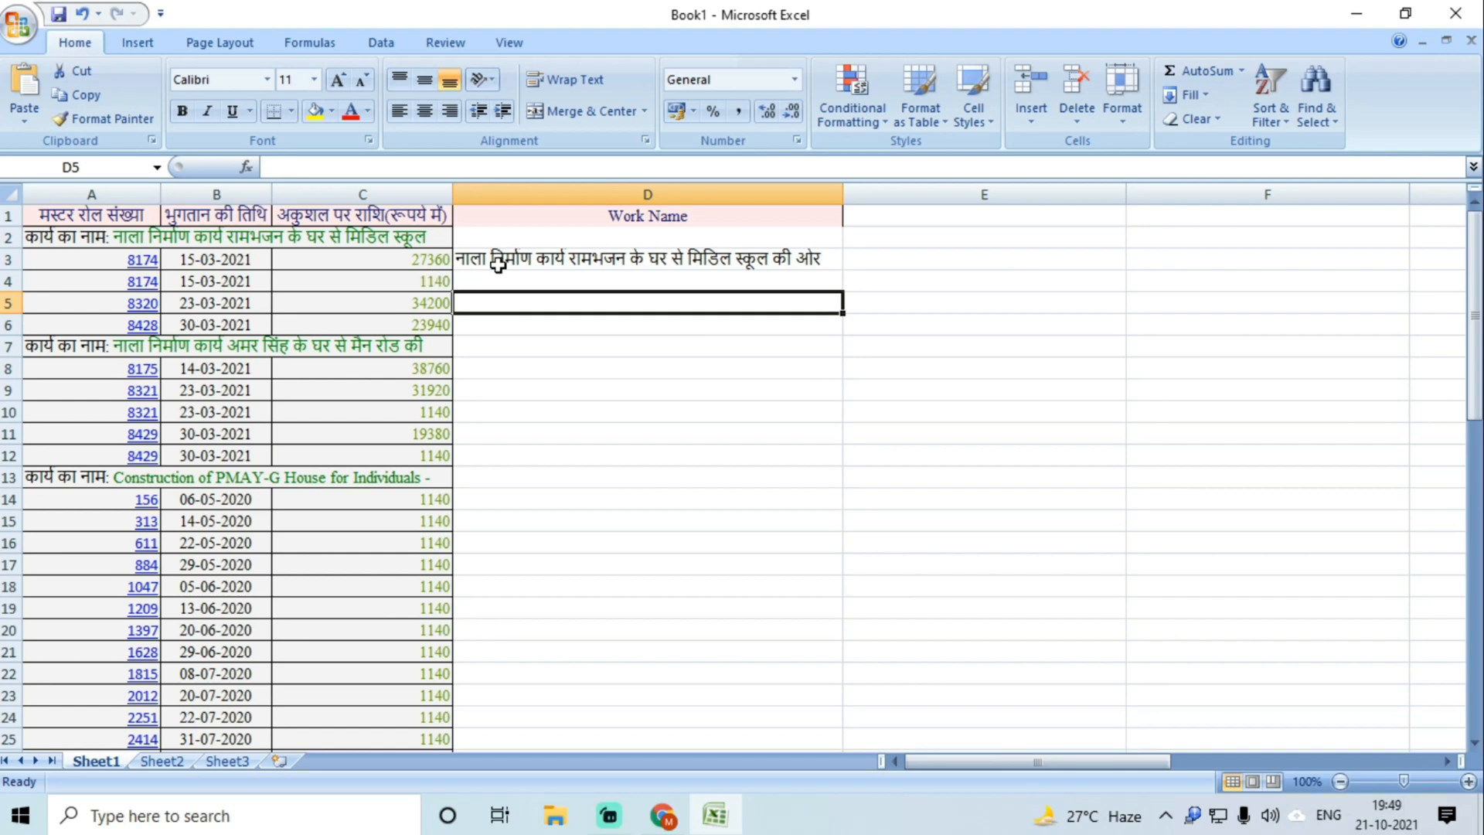
pyautogui.moveTo(499, 261); pyautogui.dragTo(499, 321)
pyautogui.hotkey('ctrl', 'd')
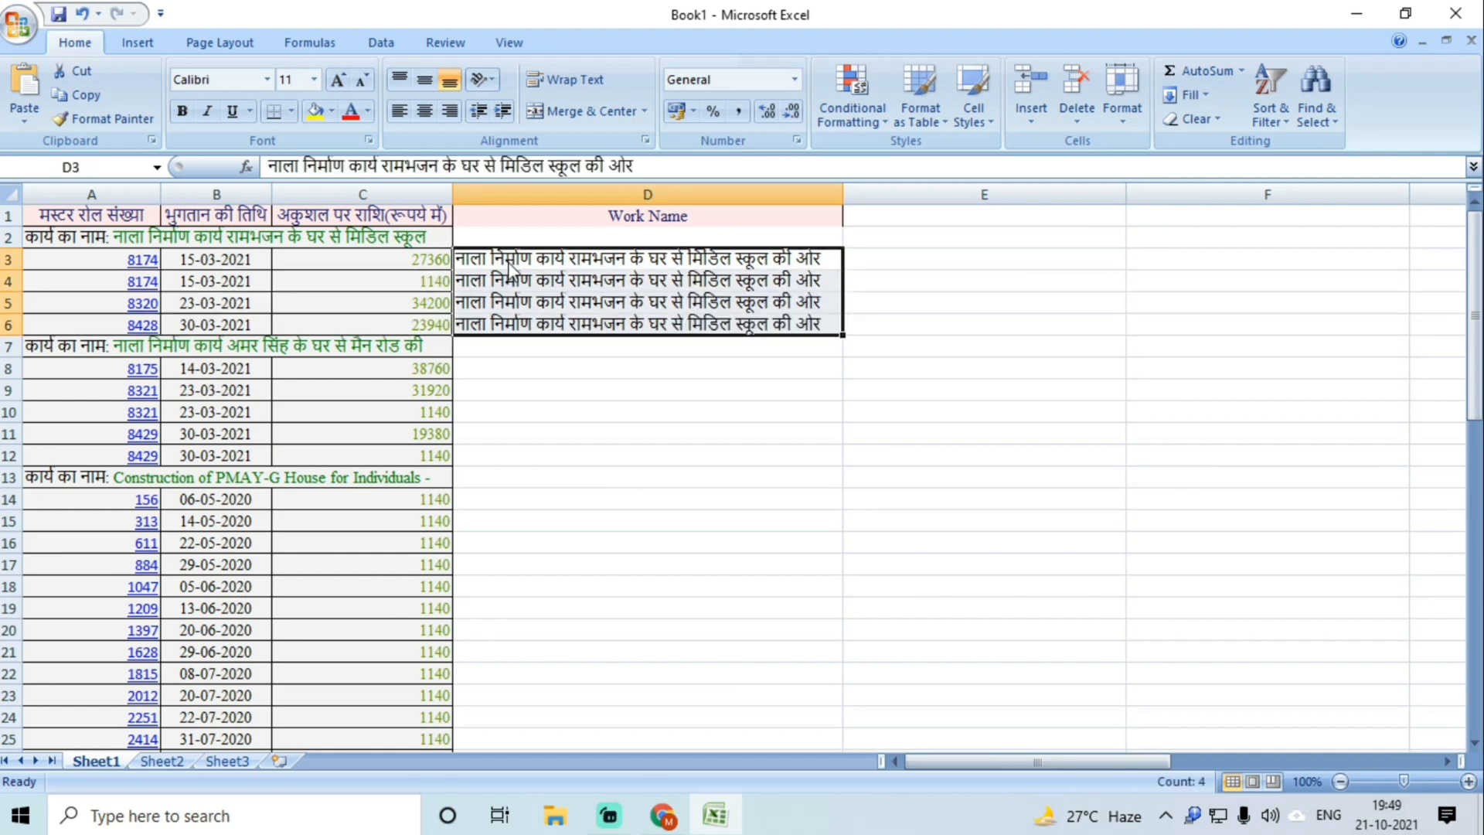
pyautogui.doubleClick(843, 194)
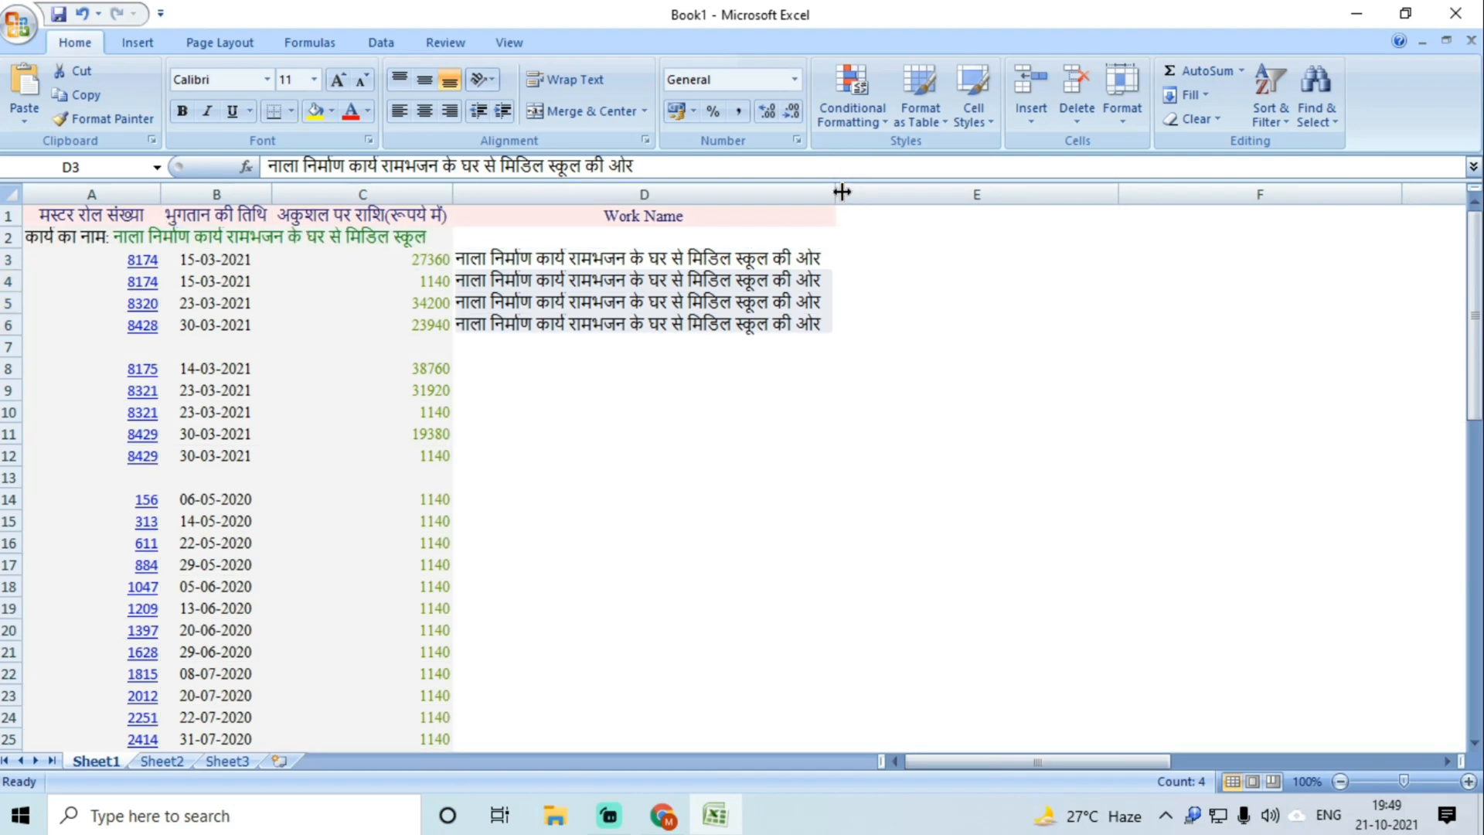
# Step: Copy the second work's name from the A7 title into D8:D12
pyautogui.click(534, 367)
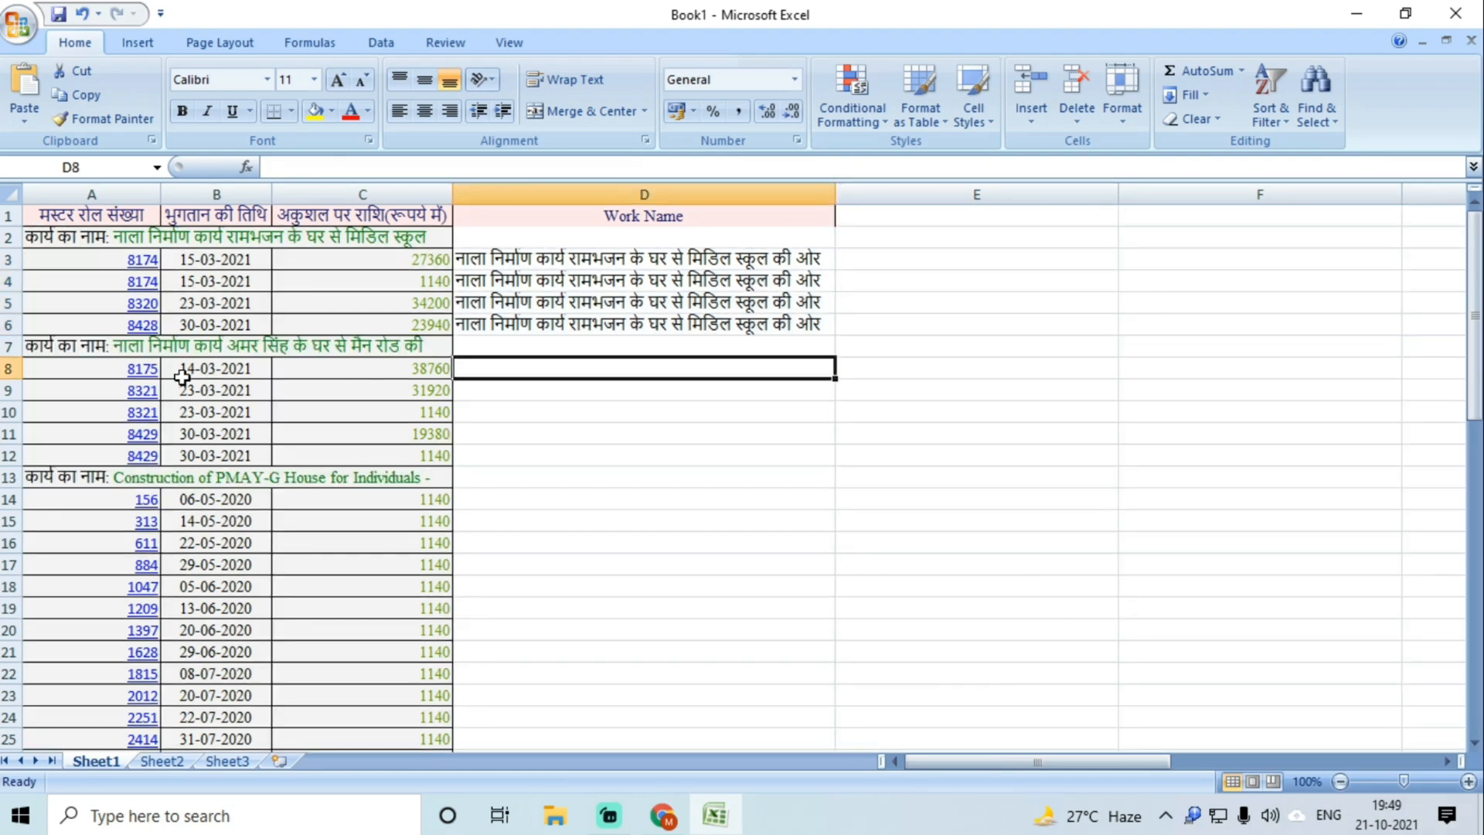
pyautogui.doubleClick(116, 343)
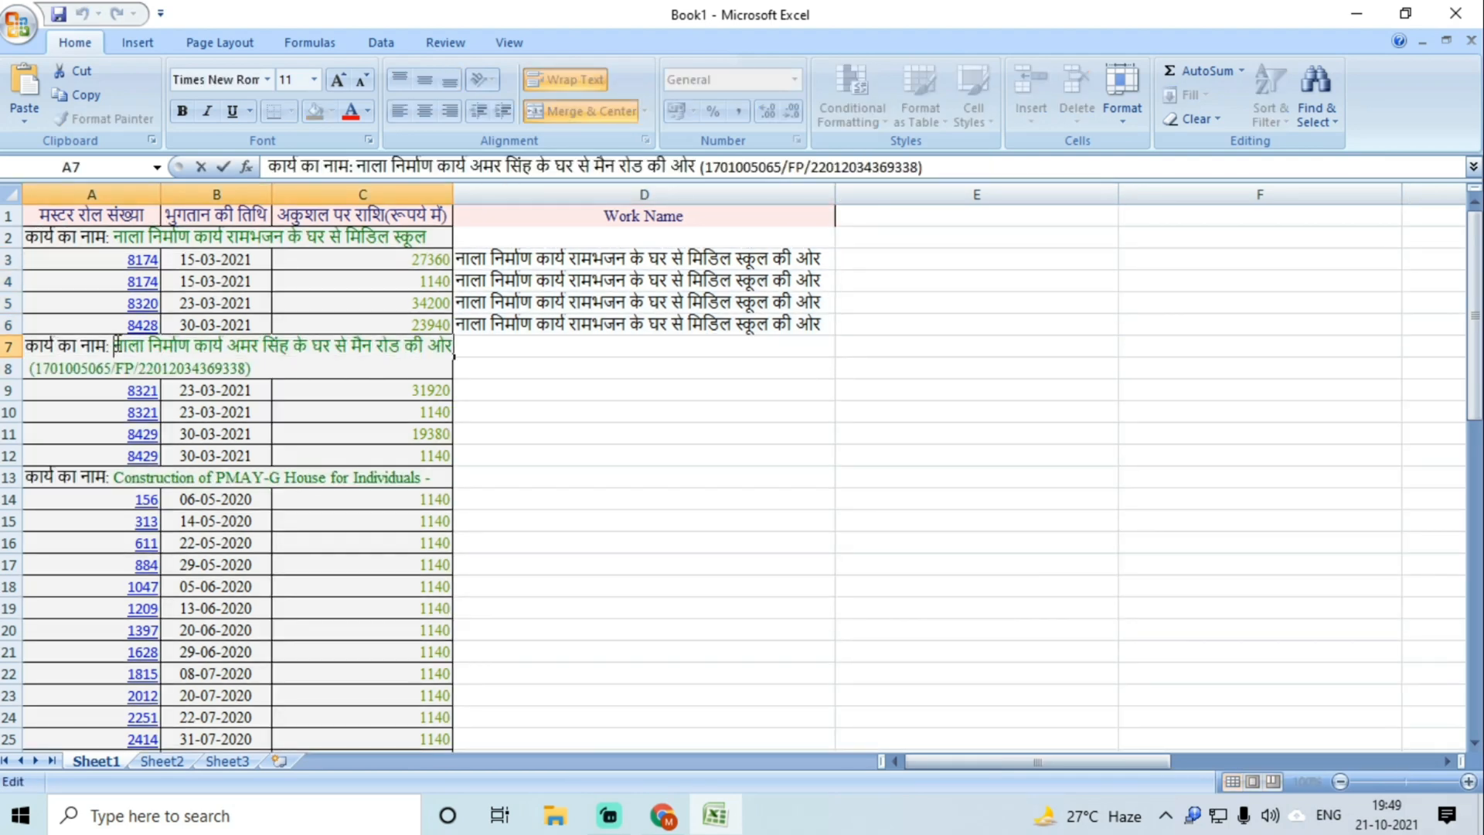
pyautogui.moveTo(113, 345); pyautogui.dragTo(453, 356)
pyautogui.hotkey('ctrl', 'c')
pyautogui.click(473, 431)
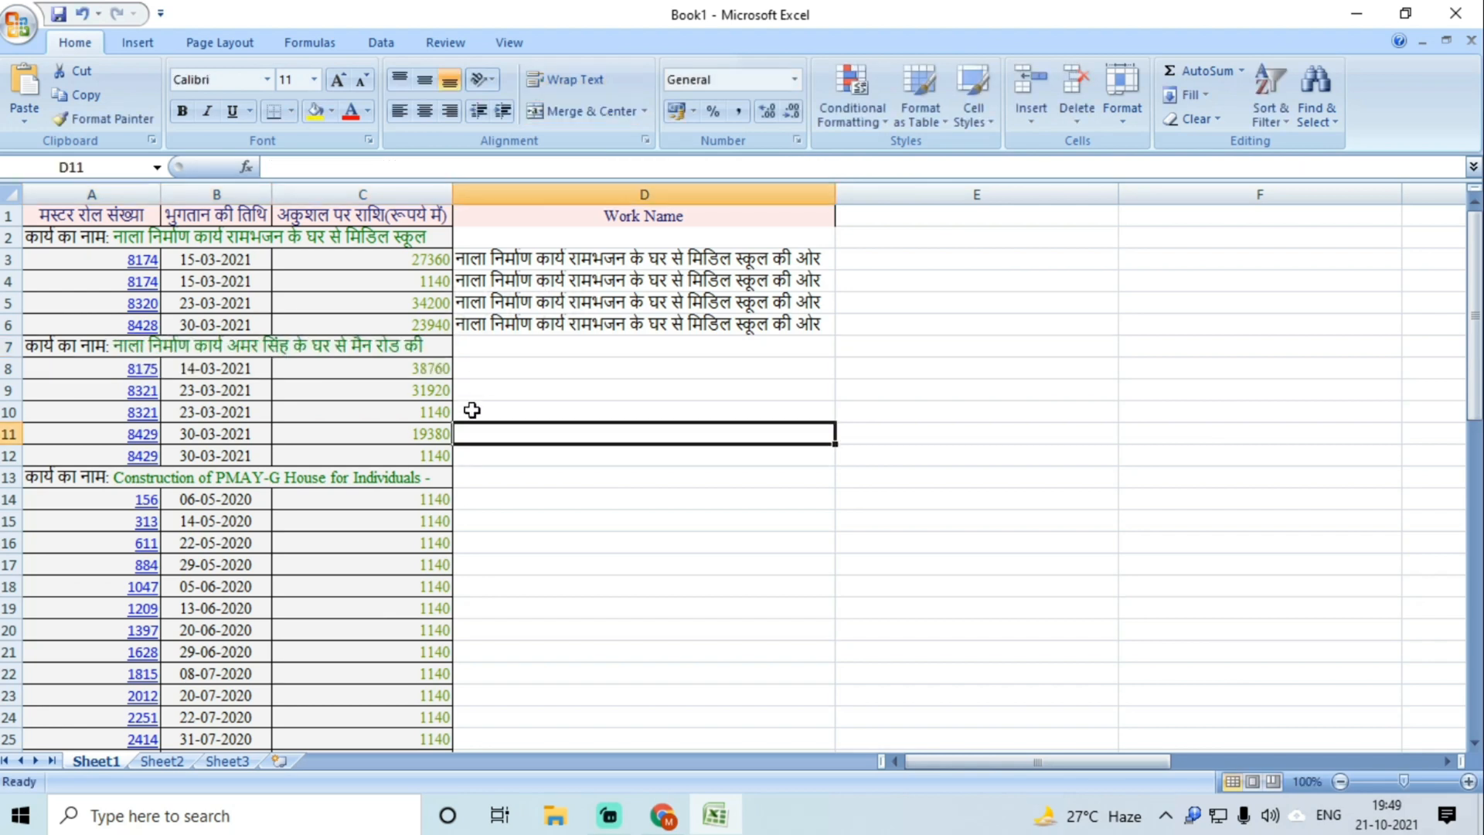
pyautogui.doubleClick(479, 370)
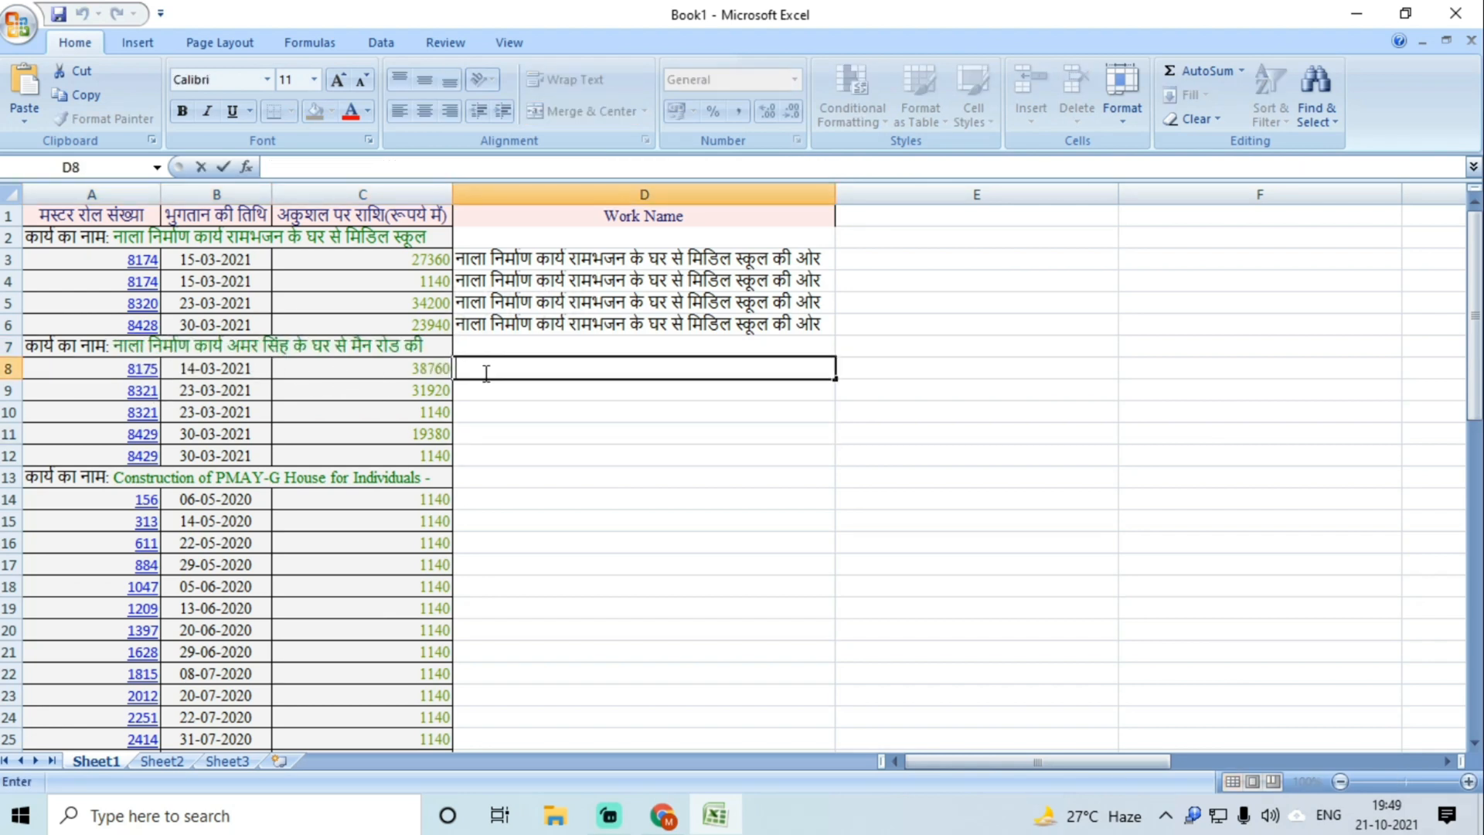
pyautogui.hotkey('ctrl', 'v')
pyautogui.press('Return')
pyautogui.press('Up')
pyautogui.moveTo(486, 381); pyautogui.dragTo(489, 456)
pyautogui.hotkey('ctrl', 'd')
pyautogui.scroll(-1, 487, 456)
pyautogui.scroll(1, 490, 424)
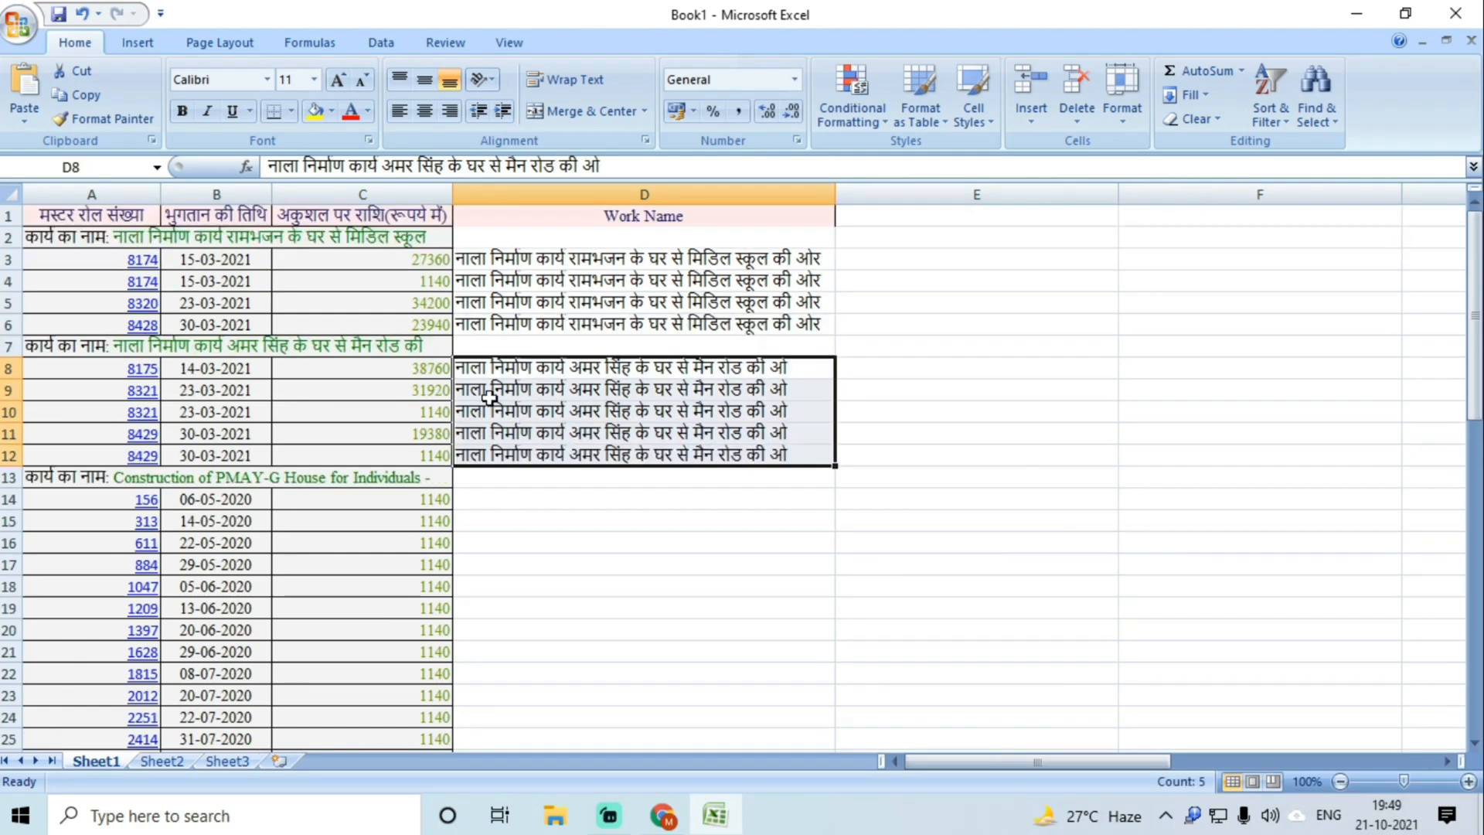
# Step: Delete the first two works' title rows, rows 2 and 6
pyautogui.click(9, 237)
pyautogui.rightClick(9, 236)
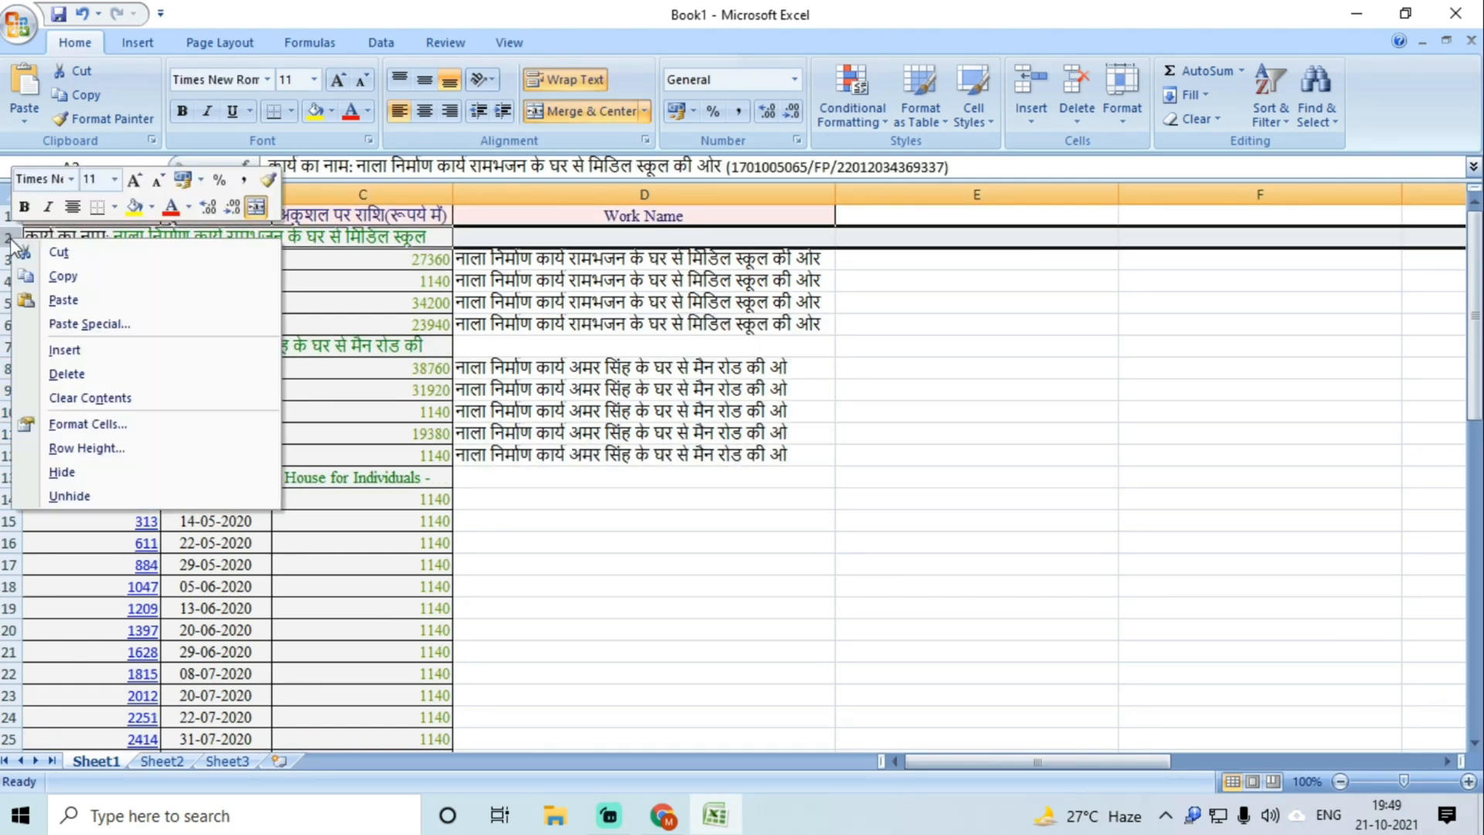
pyautogui.click(66, 380)
pyautogui.click(530, 367)
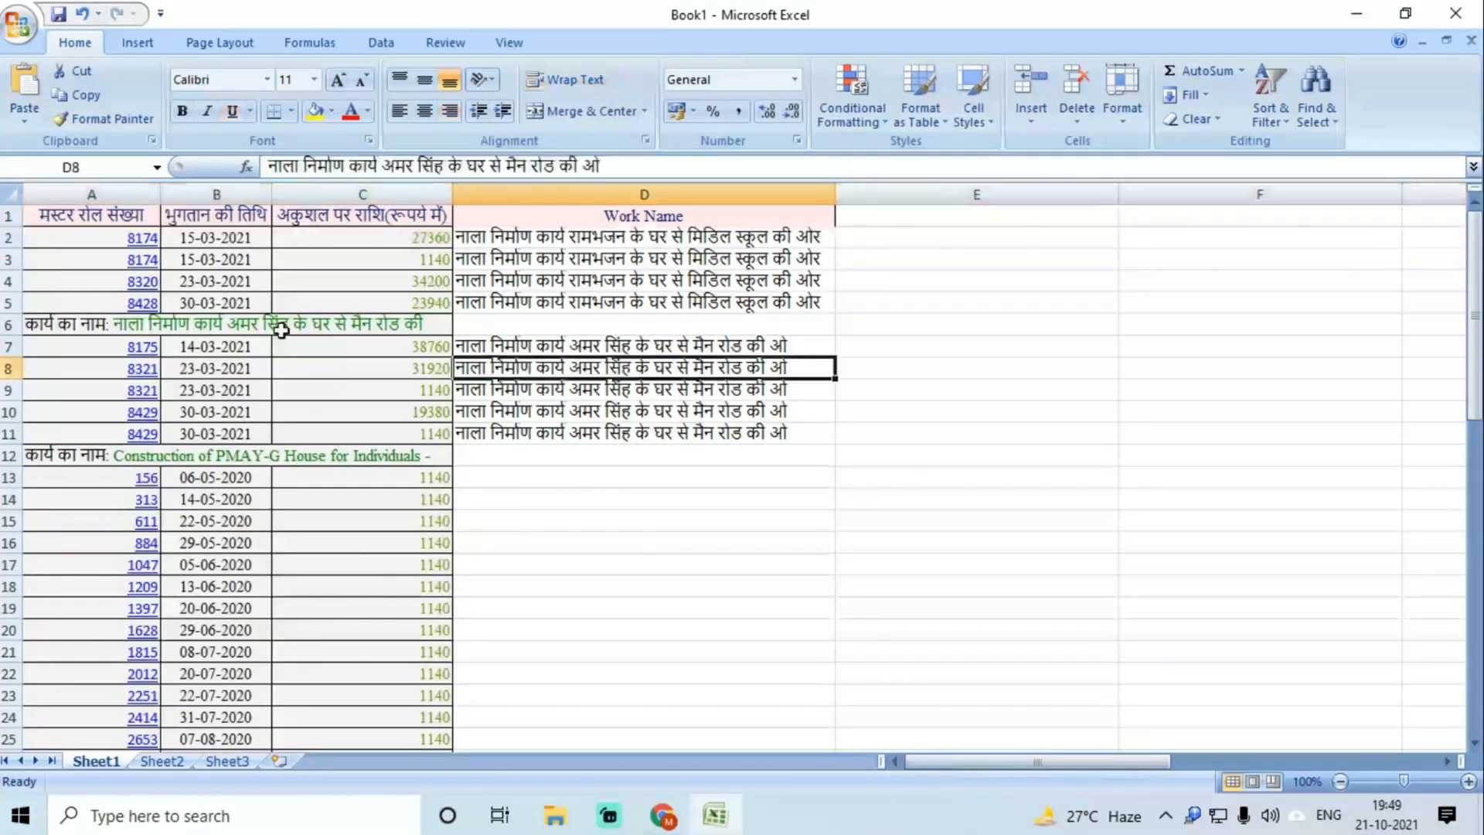
pyautogui.click(8, 324)
pyautogui.rightClick(7, 325)
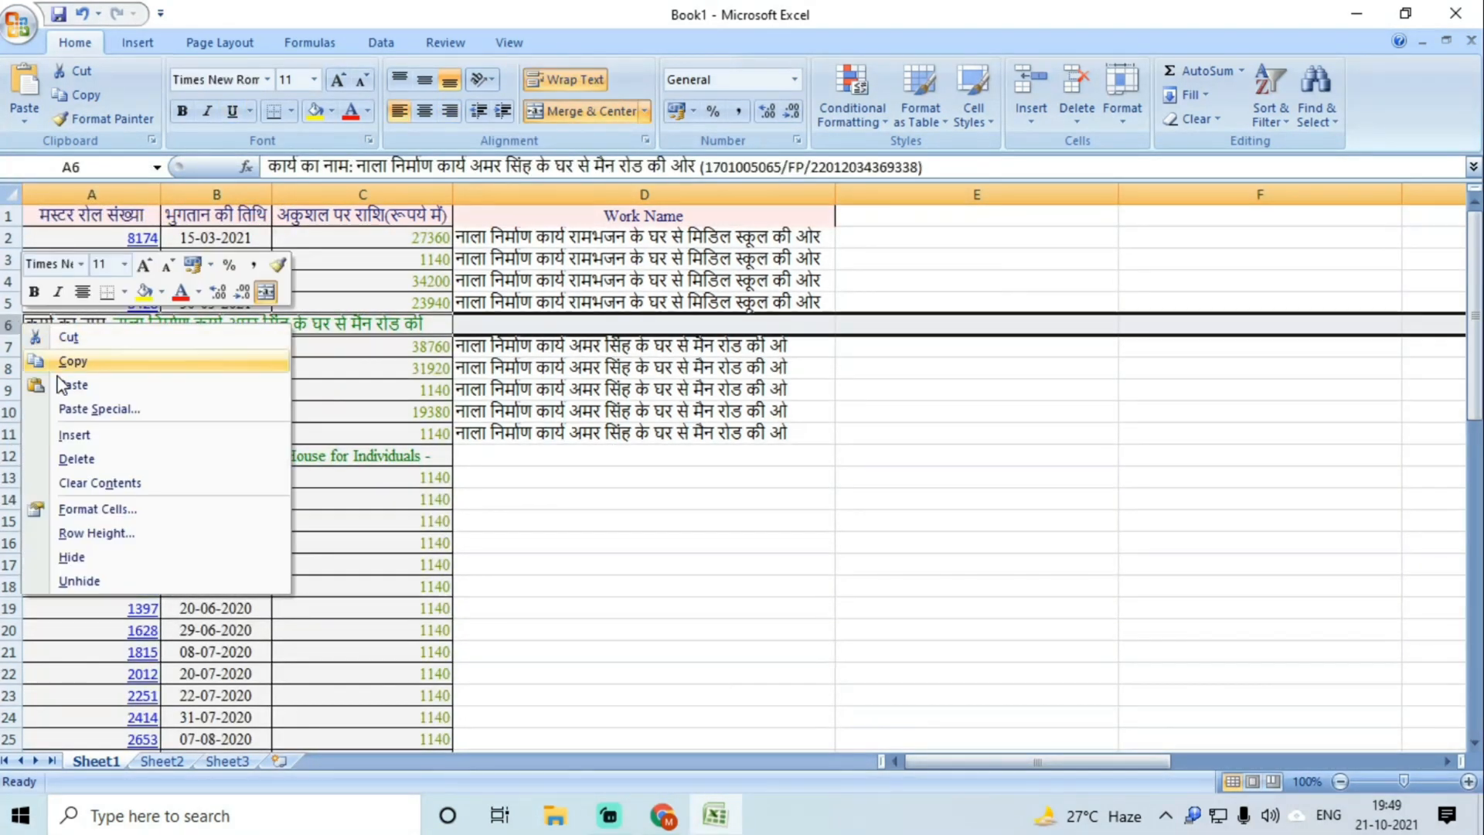
pyautogui.click(77, 467)
pyautogui.click(543, 456)
# Step: Copy the PMAY-G registration number from the A11 title into D12:D25
pyautogui.click(129, 435)
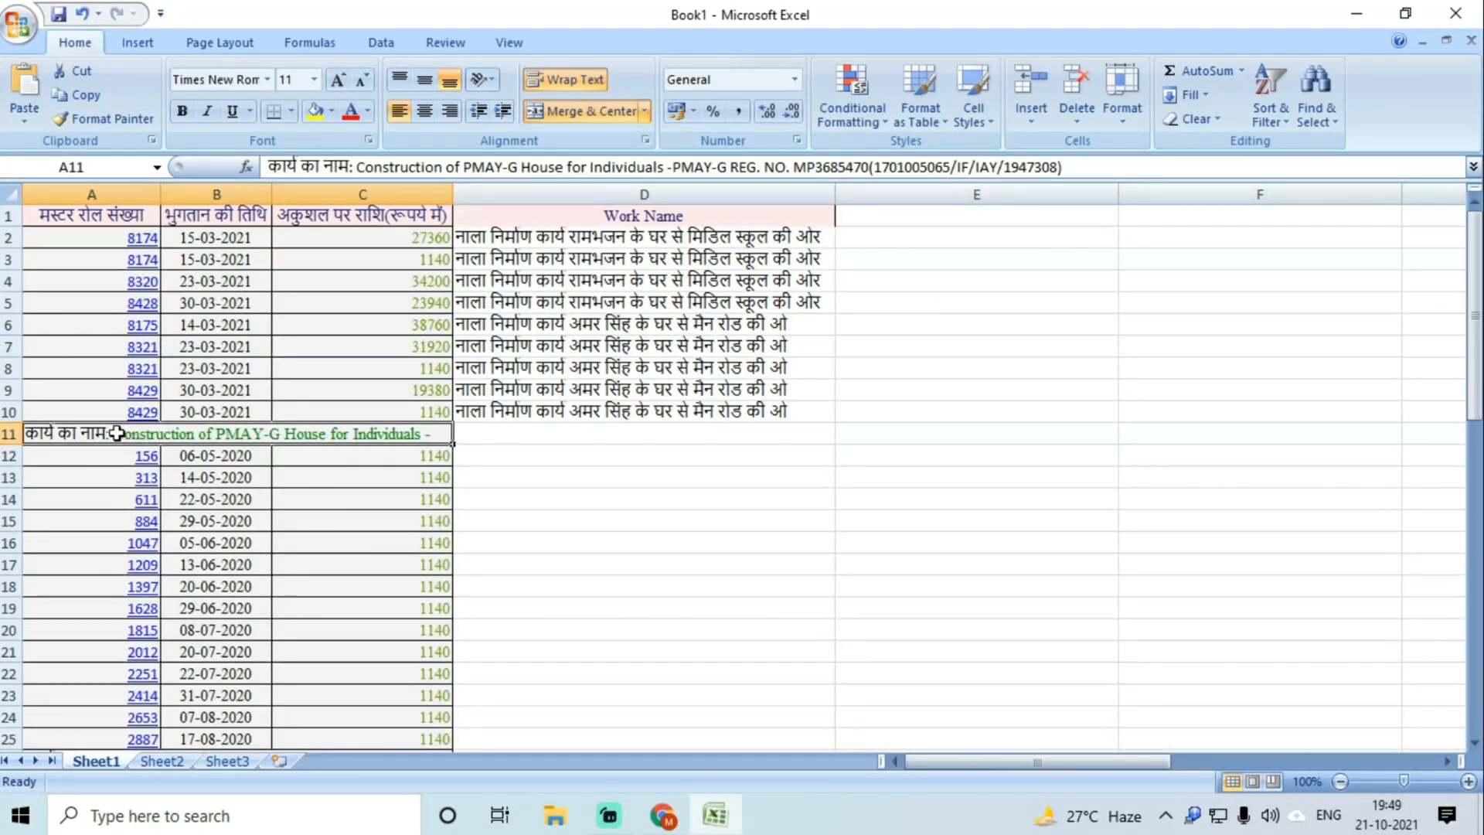
pyautogui.doubleClick(117, 433)
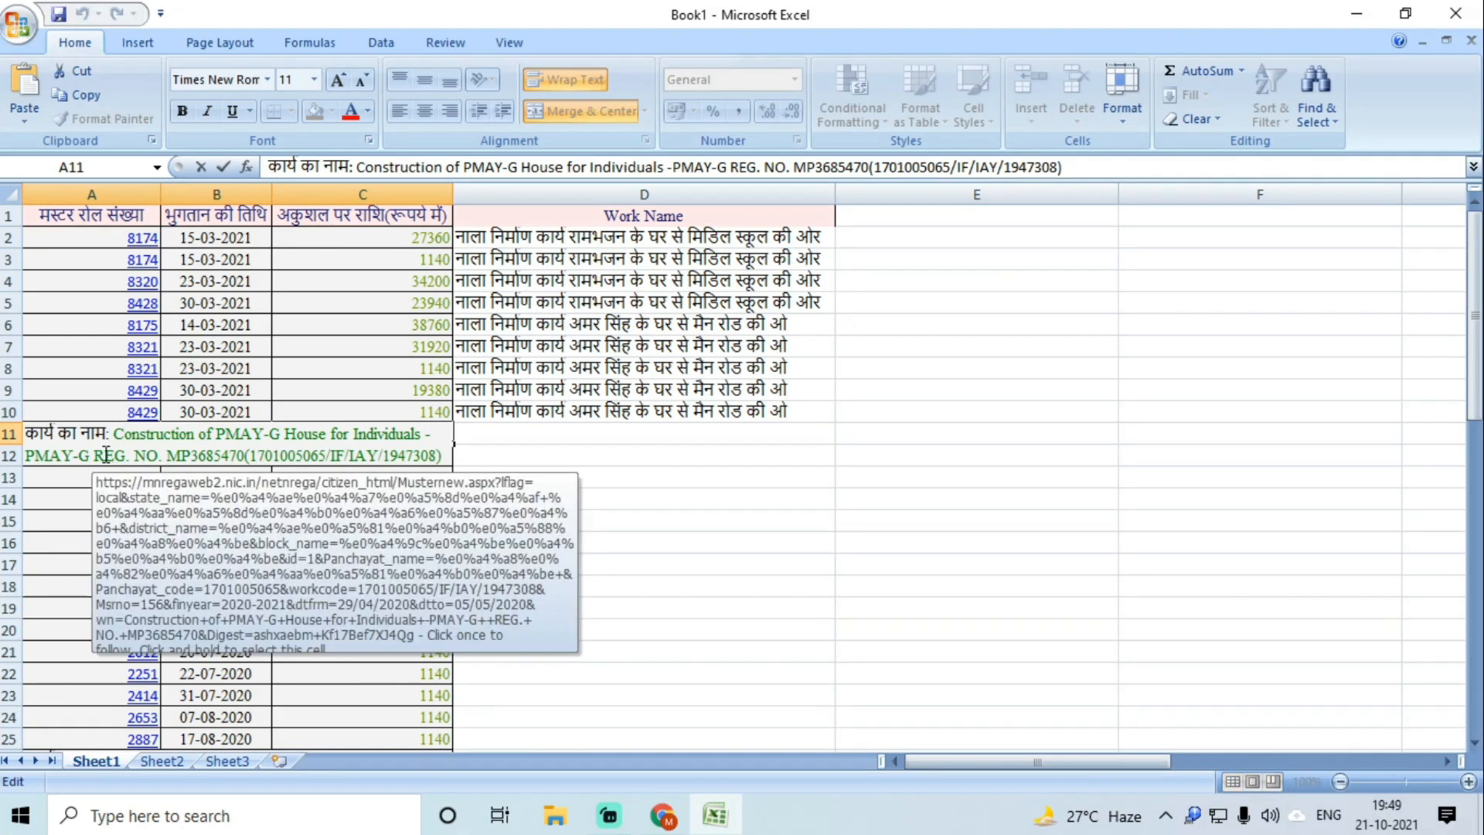
pyautogui.moveTo(28, 455); pyautogui.dragTo(267, 455)
pyautogui.hotkey('ctrl', 'c')
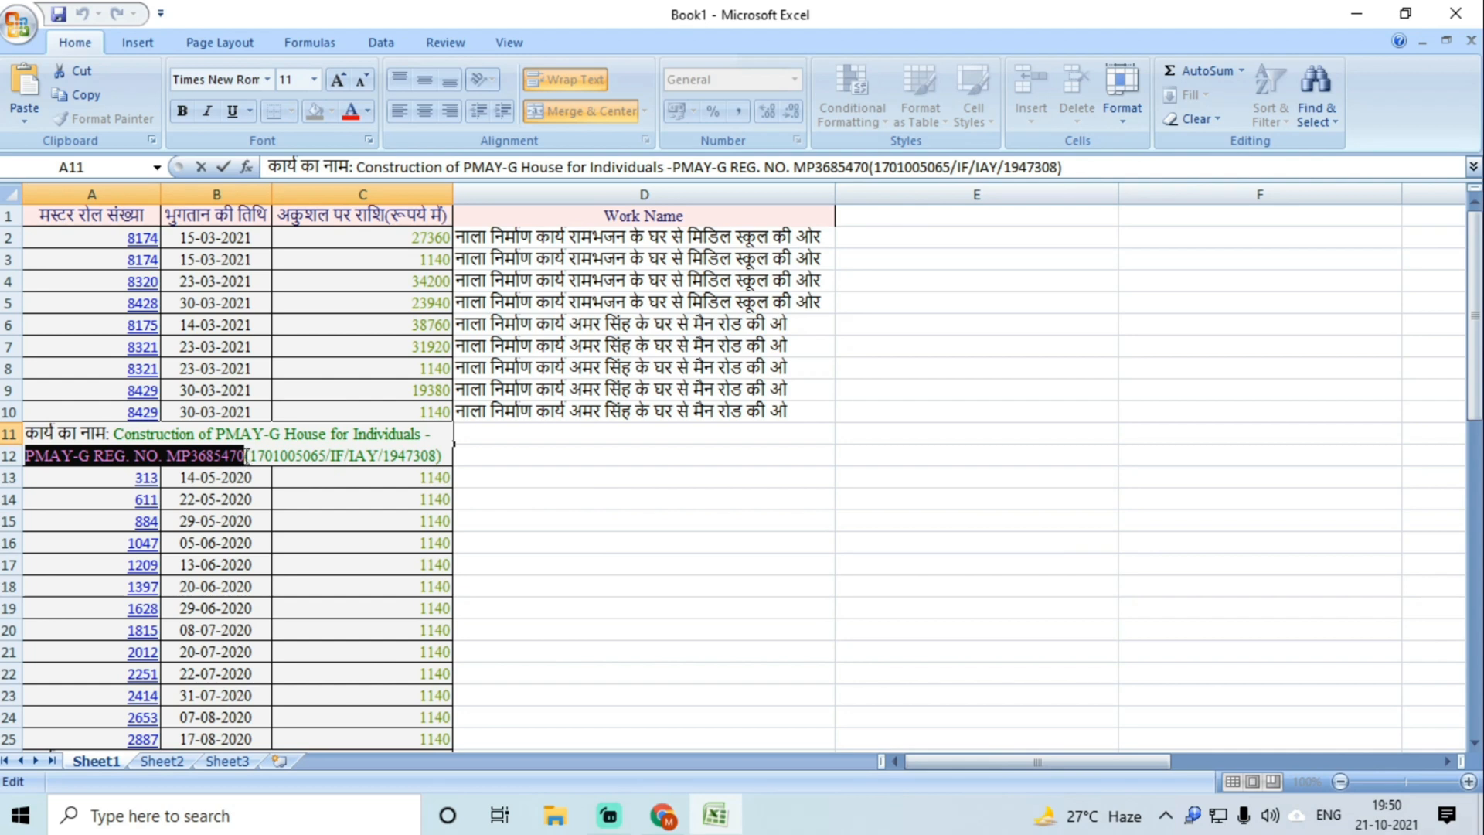
pyautogui.click(571, 541)
pyautogui.doubleClick(473, 456)
pyautogui.hotkey('ctrl', 'v')
pyautogui.click(513, 535)
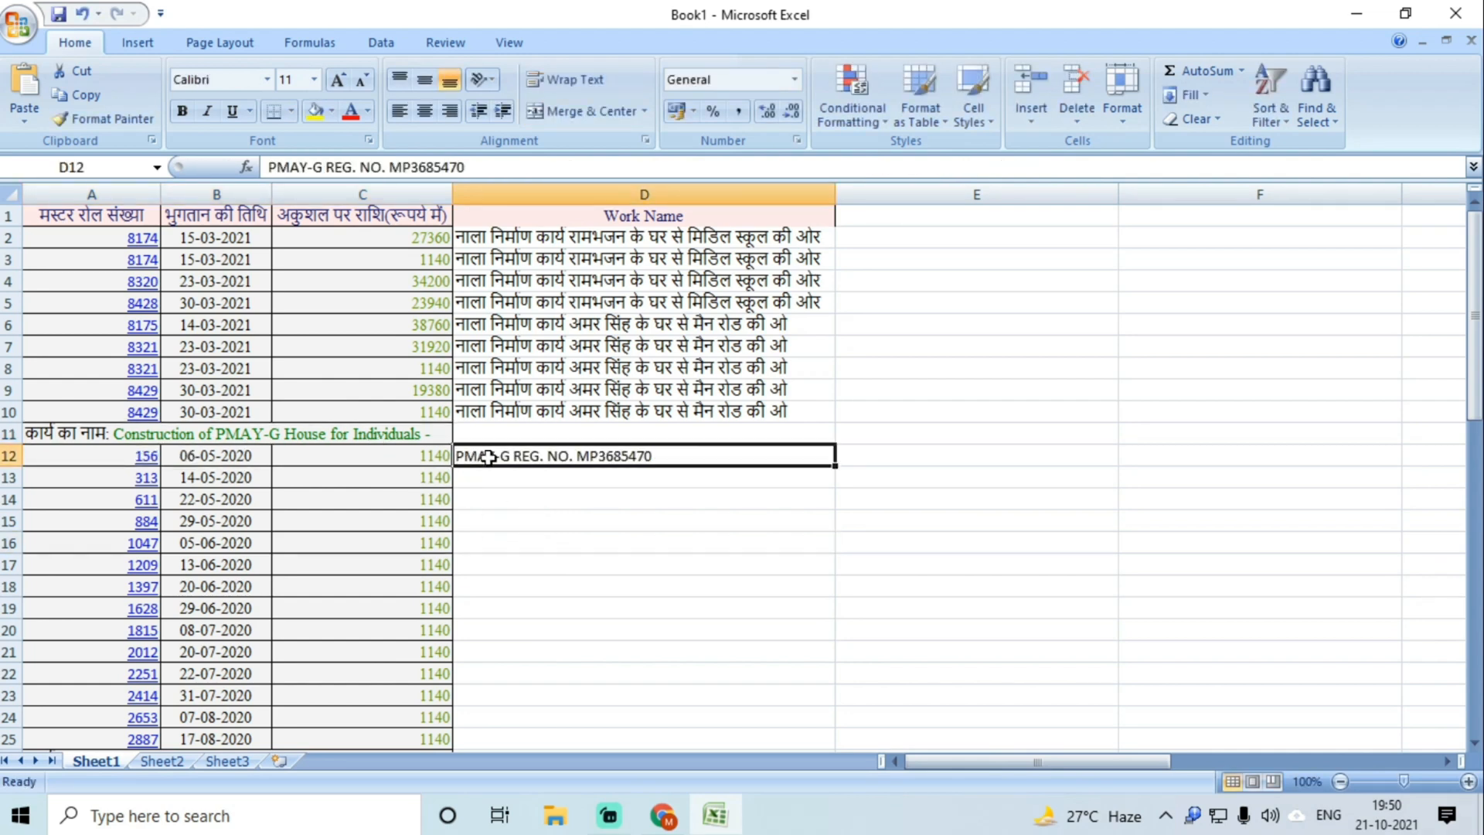
pyautogui.moveTo(490, 457); pyautogui.dragTo(503, 665)
pyautogui.hotkey('ctrl', 'd')
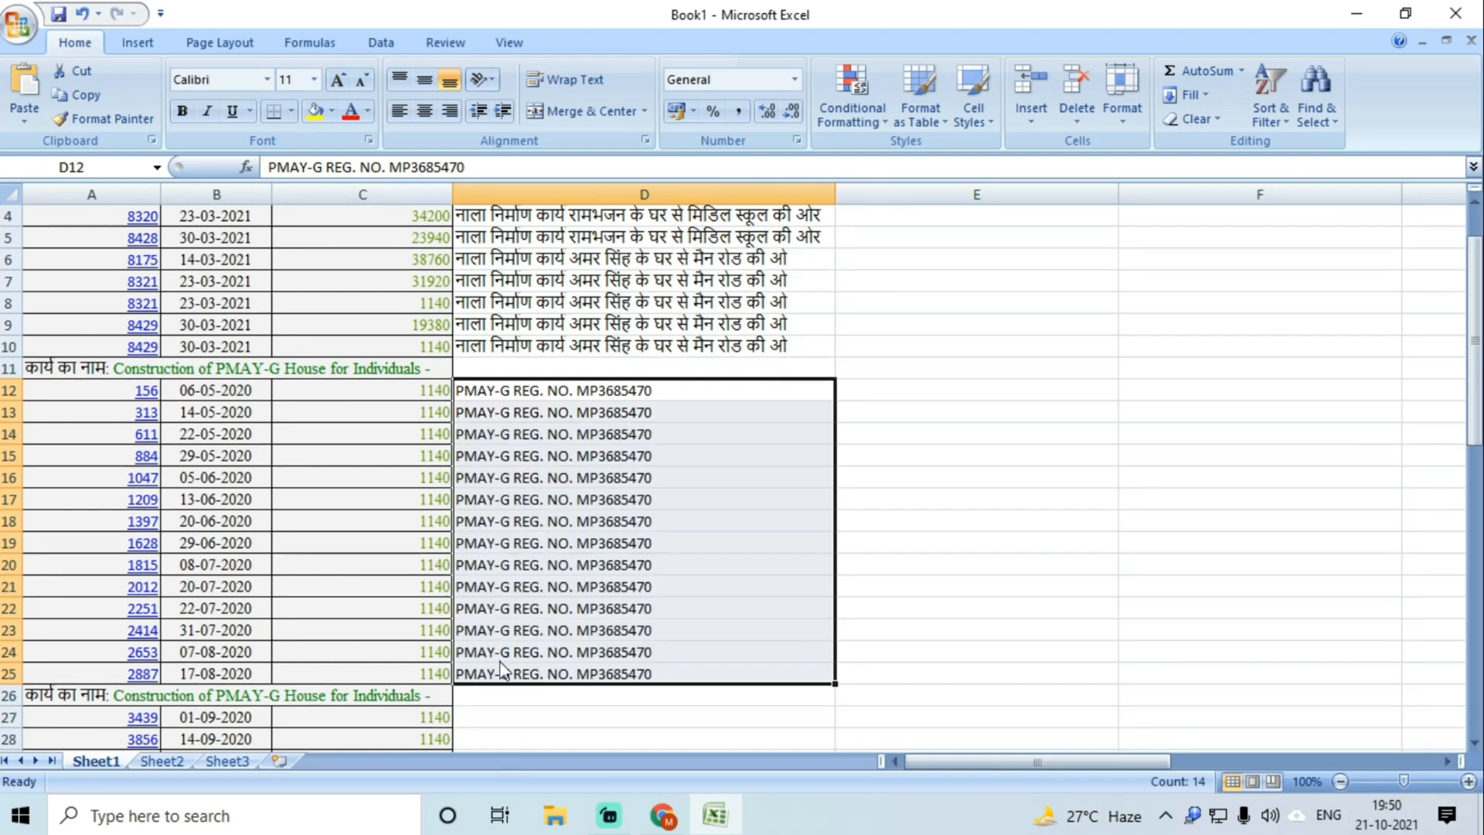
# Step: Delete the PMAY-G title row 11
pyautogui.click(8, 367)
pyautogui.rightClick(8, 368)
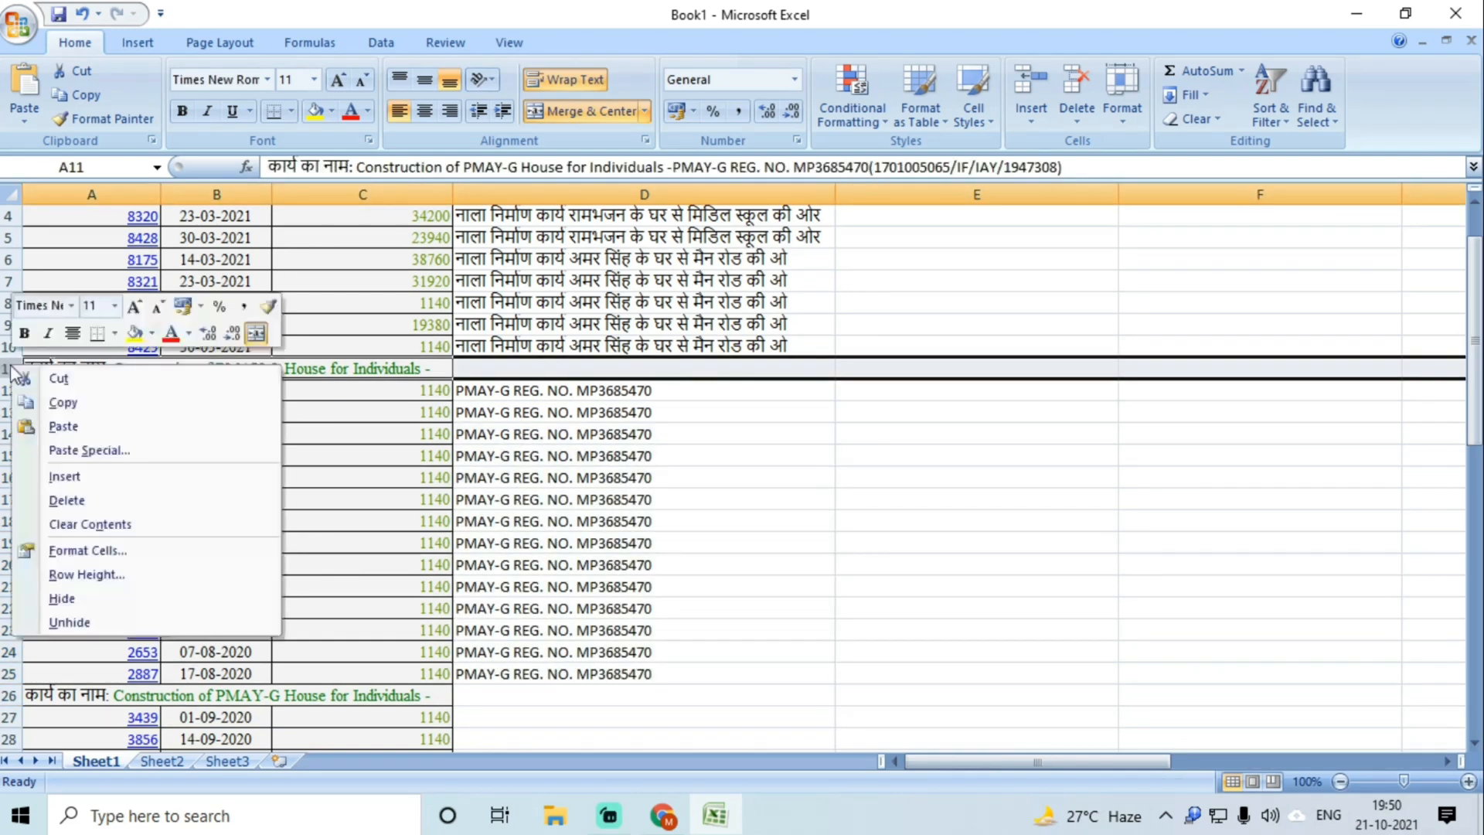
pyautogui.click(159, 504)
pyautogui.click(588, 504)
pyautogui.scroll(-2, 589, 490)
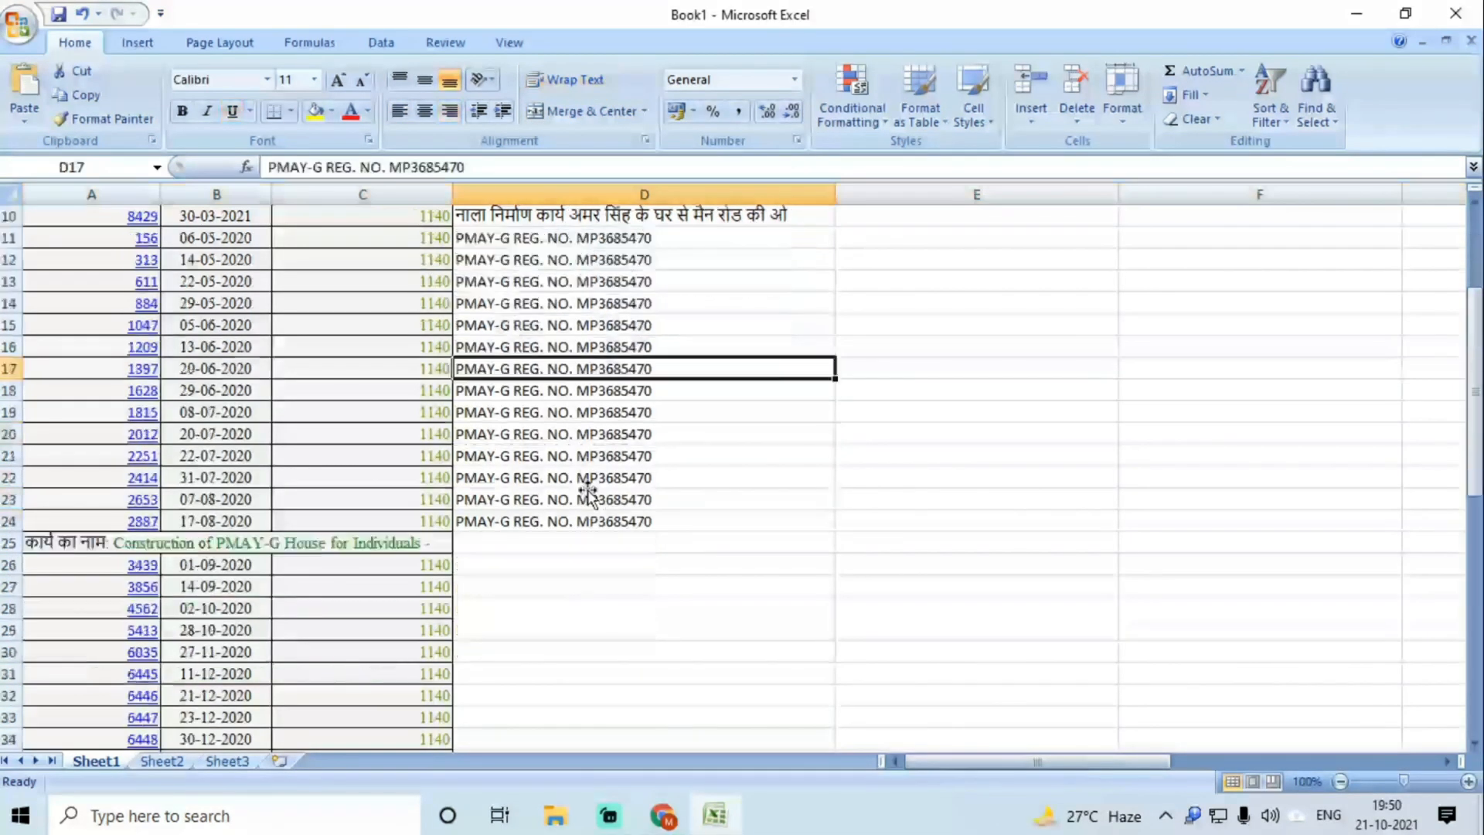
# Step: Copy the second PMAY-G registration number from the A25 title into D26:D39
pyautogui.click(386, 542)
pyautogui.doubleClick(386, 543)
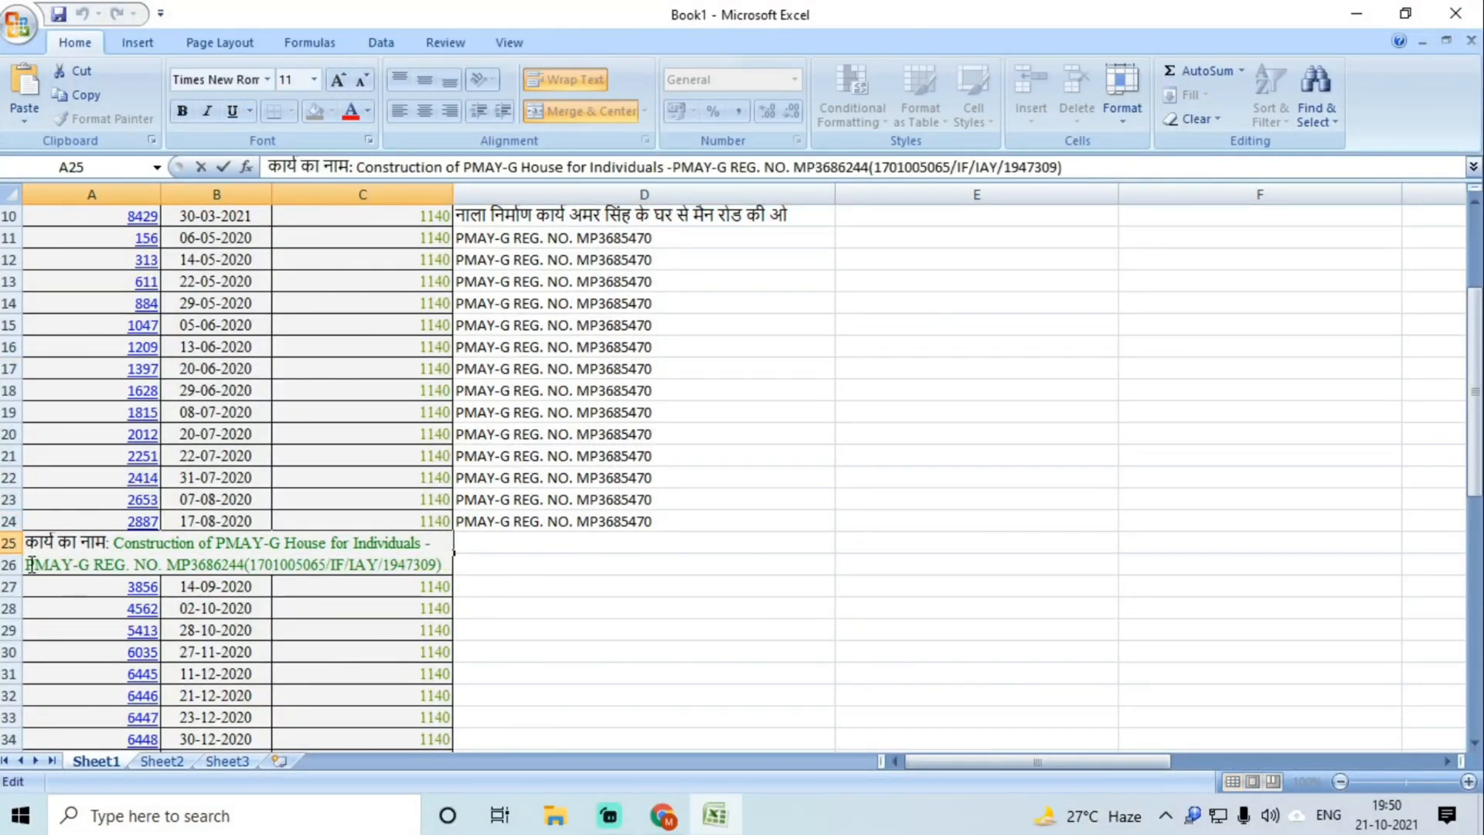
pyautogui.moveTo(28, 564); pyautogui.dragTo(229, 564)
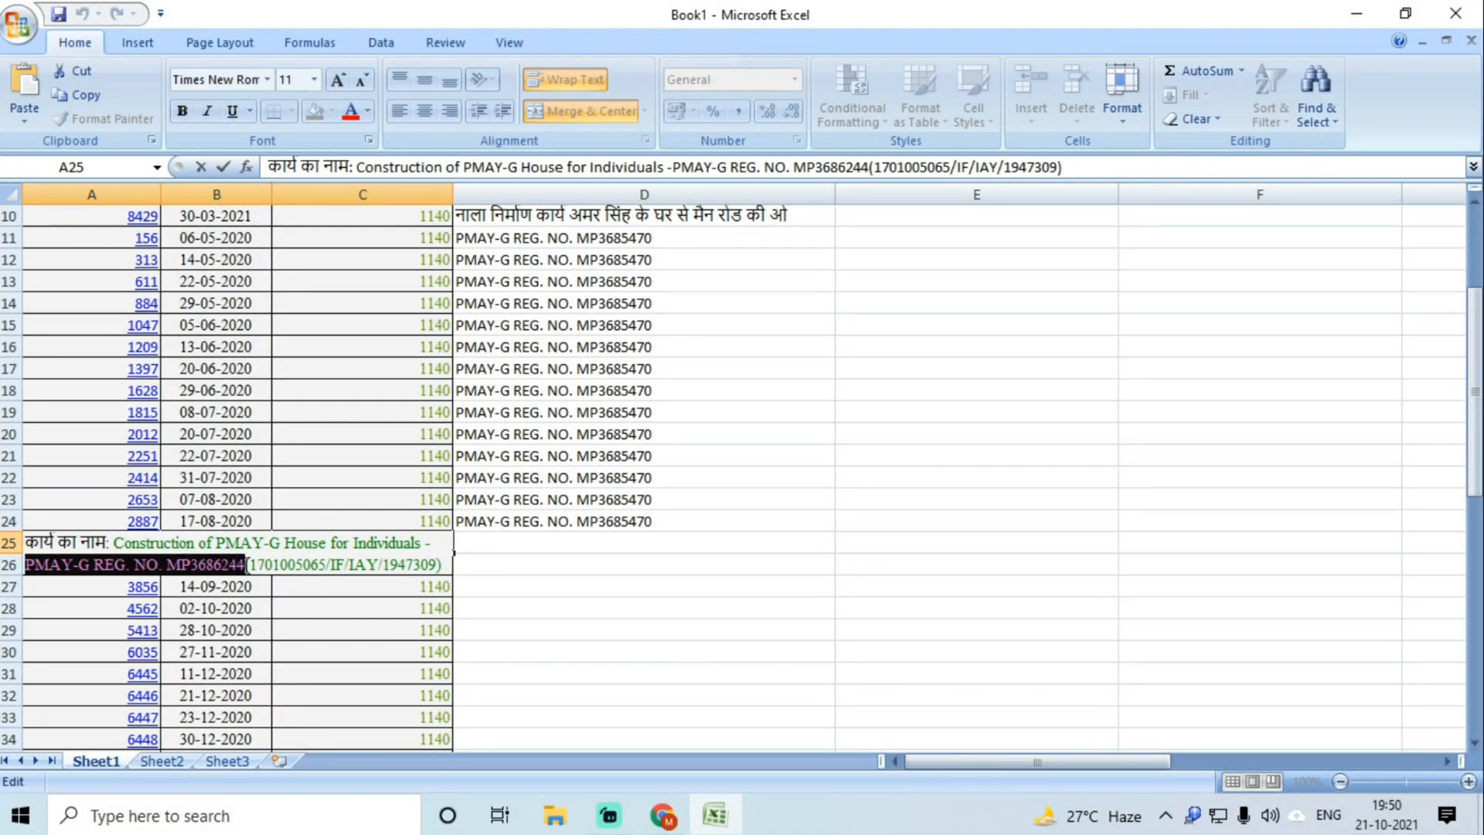
pyautogui.click(520, 628)
pyautogui.click(484, 566)
pyautogui.click(502, 628)
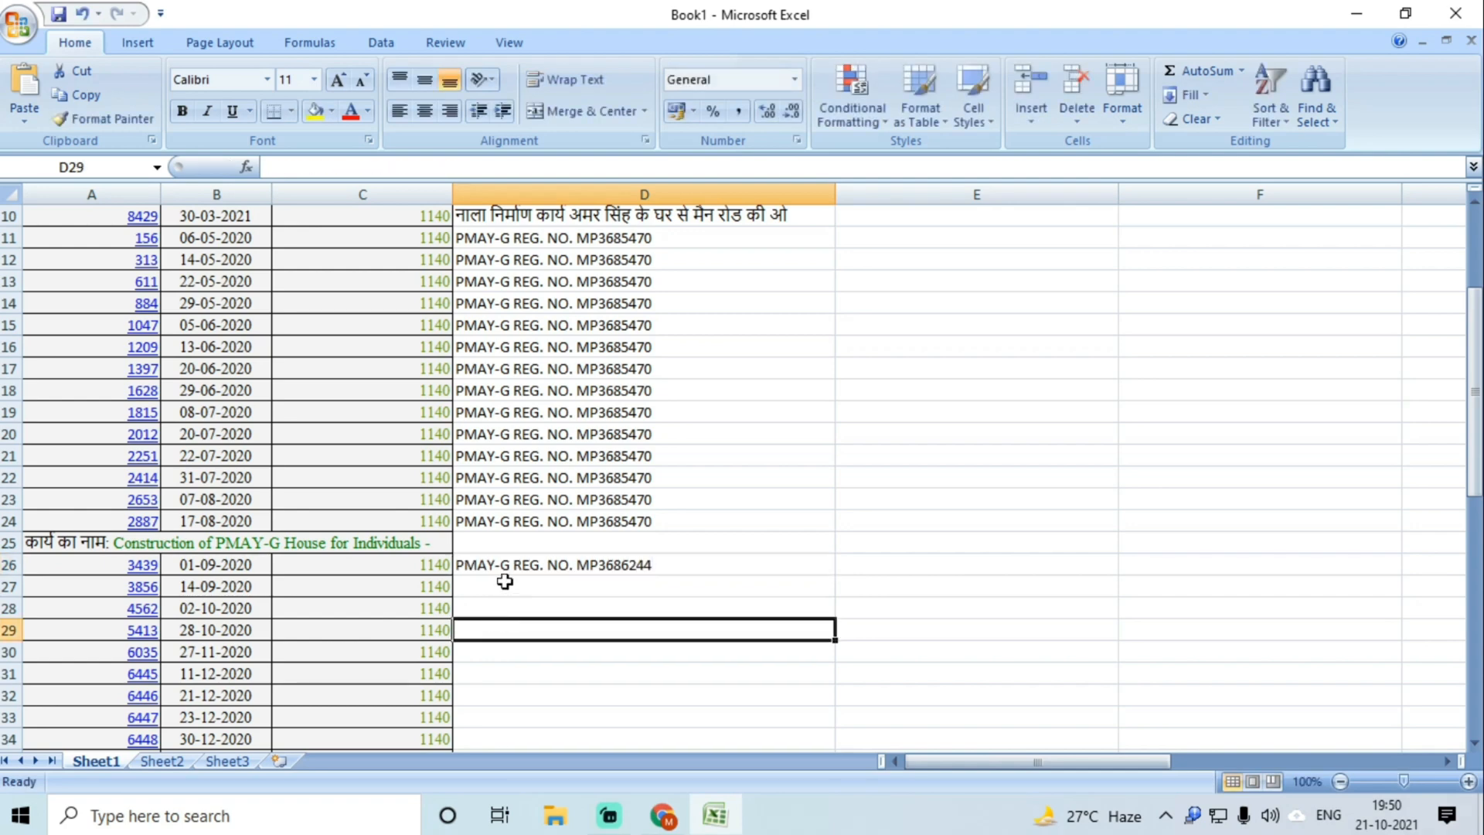
pyautogui.moveTo(495, 565); pyautogui.dragTo(536, 606)
pyautogui.hotkey('ctrl', 'd')
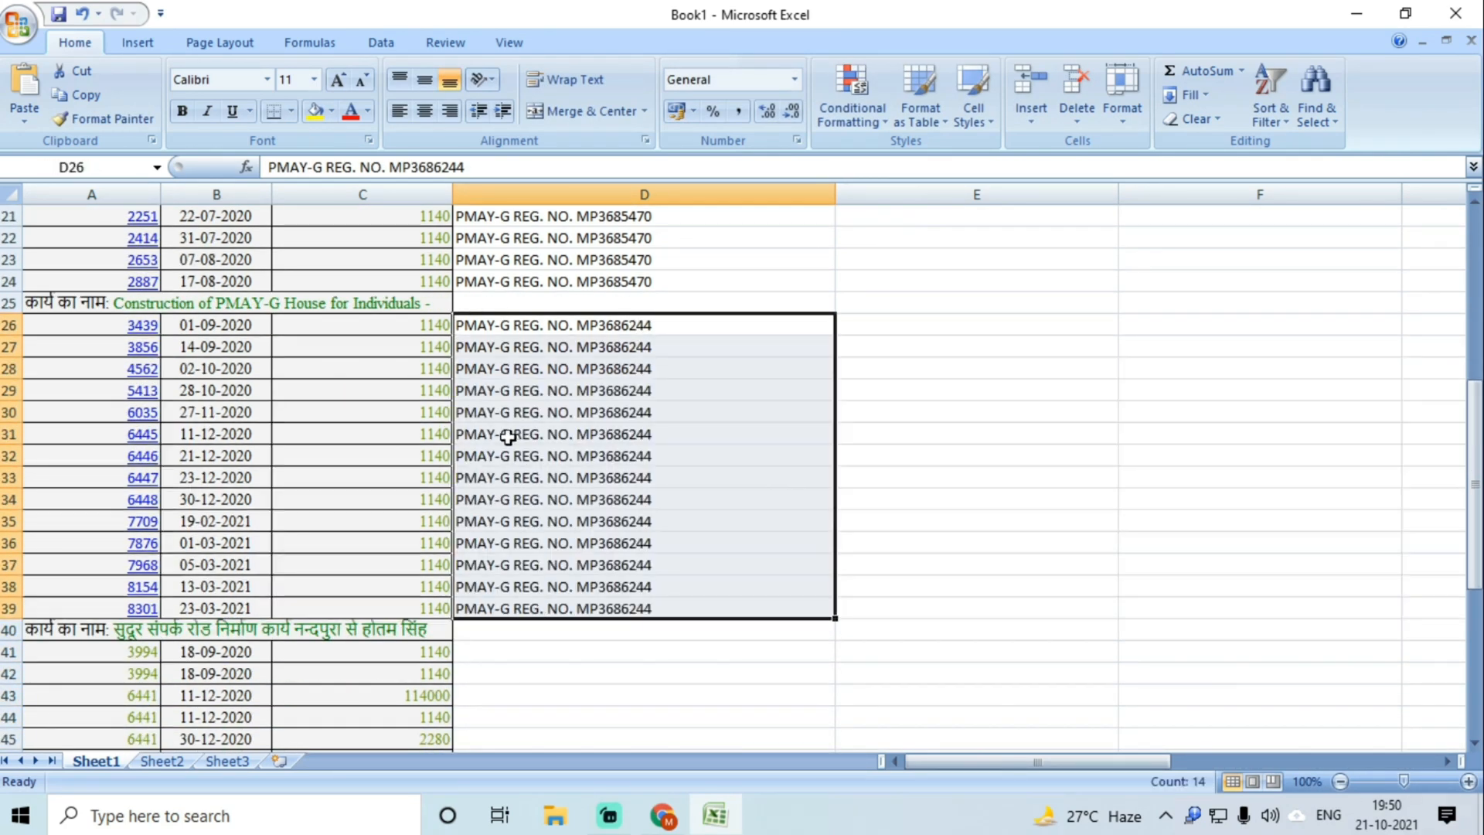
# Step: Delete the second PMAY-G title row
pyautogui.rightClick(119, 300)
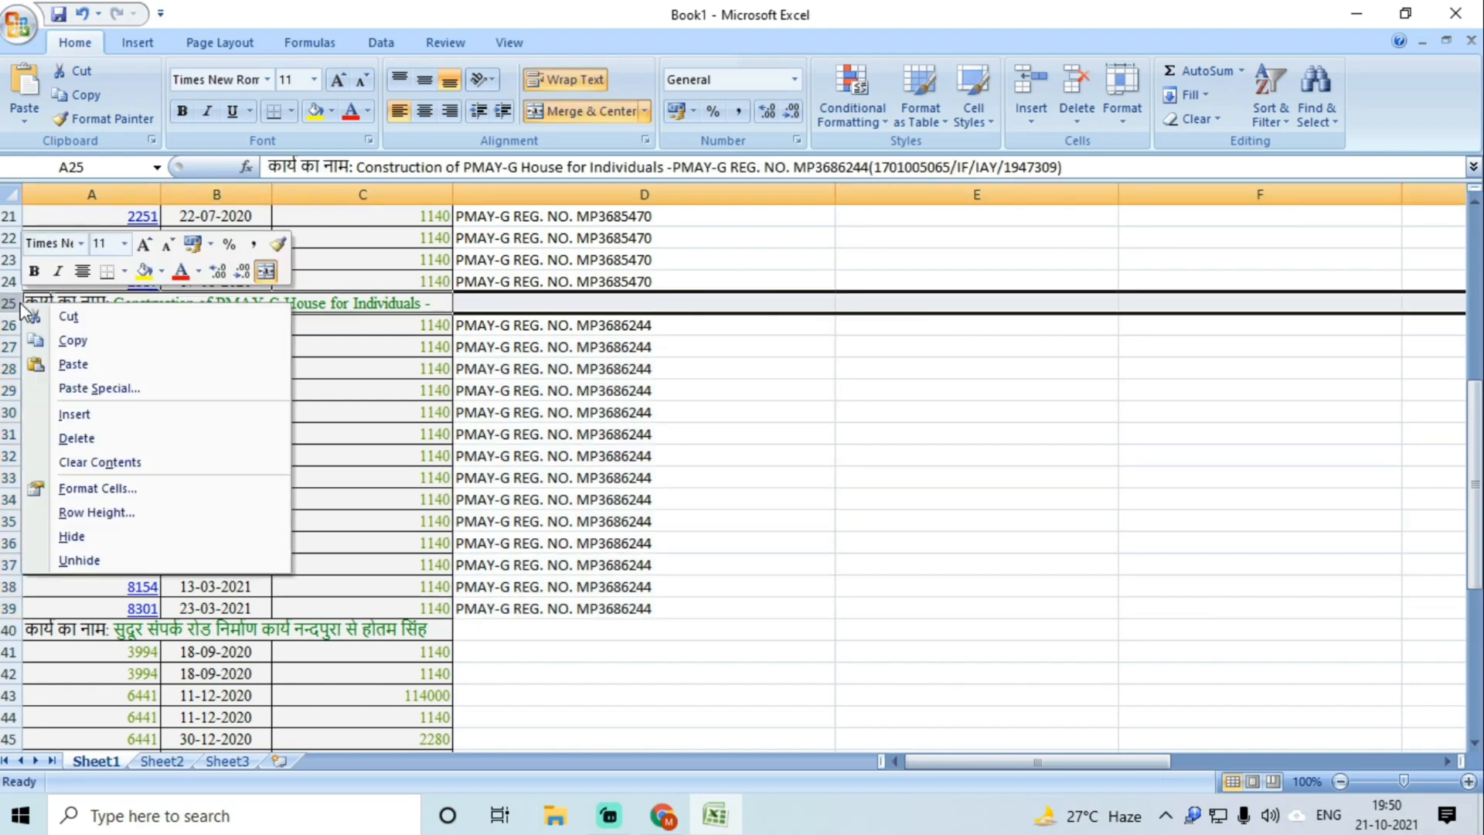
pyautogui.click(77, 439)
pyautogui.click(590, 435)
pyautogui.scroll(-4, 590, 435)
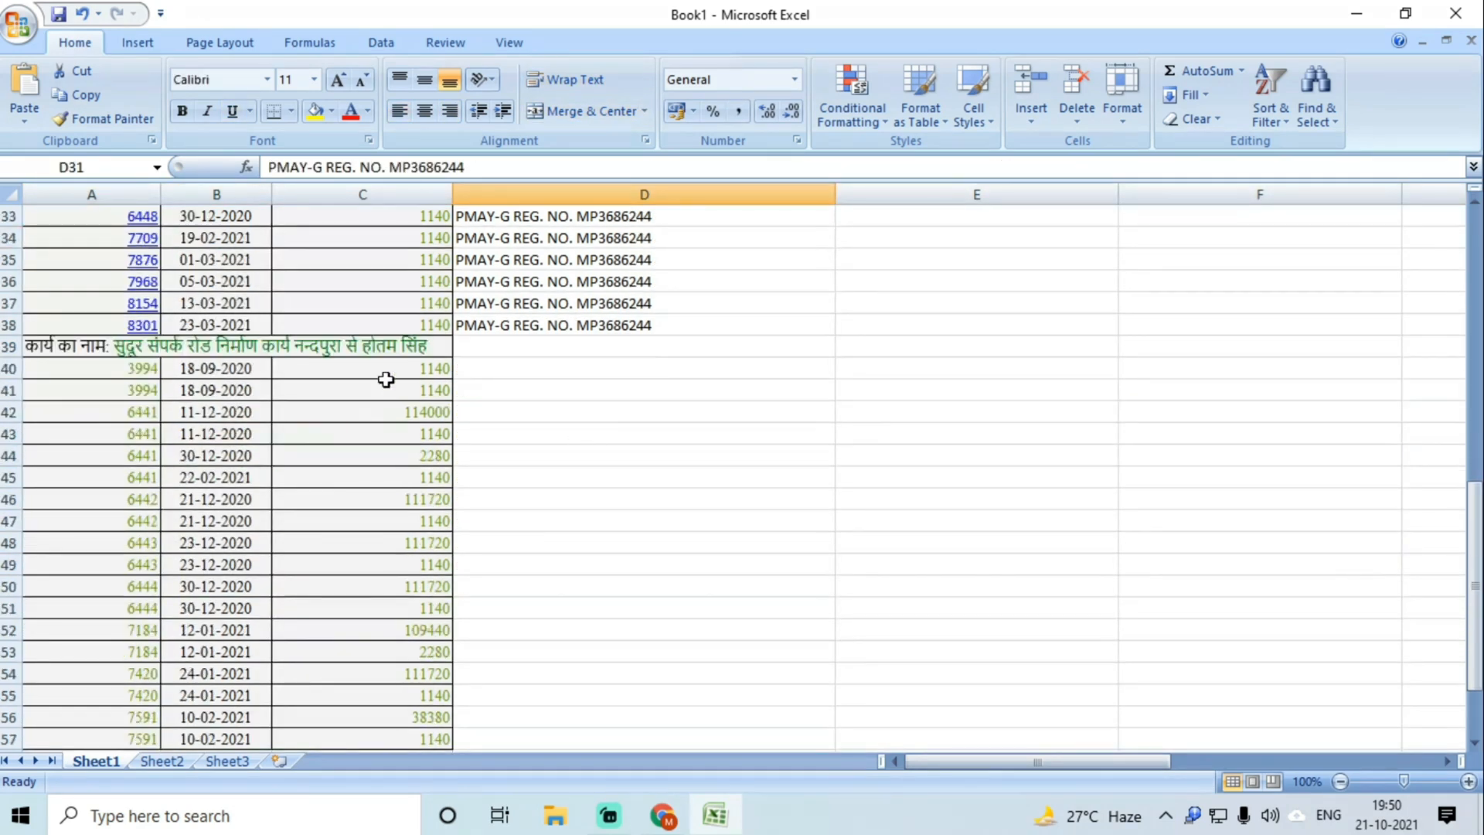
# Step: Open the सुदूर संपर्क रोड work title in A39, then select the whole data region
pyautogui.click(193, 344)
pyautogui.doubleClick(117, 345)
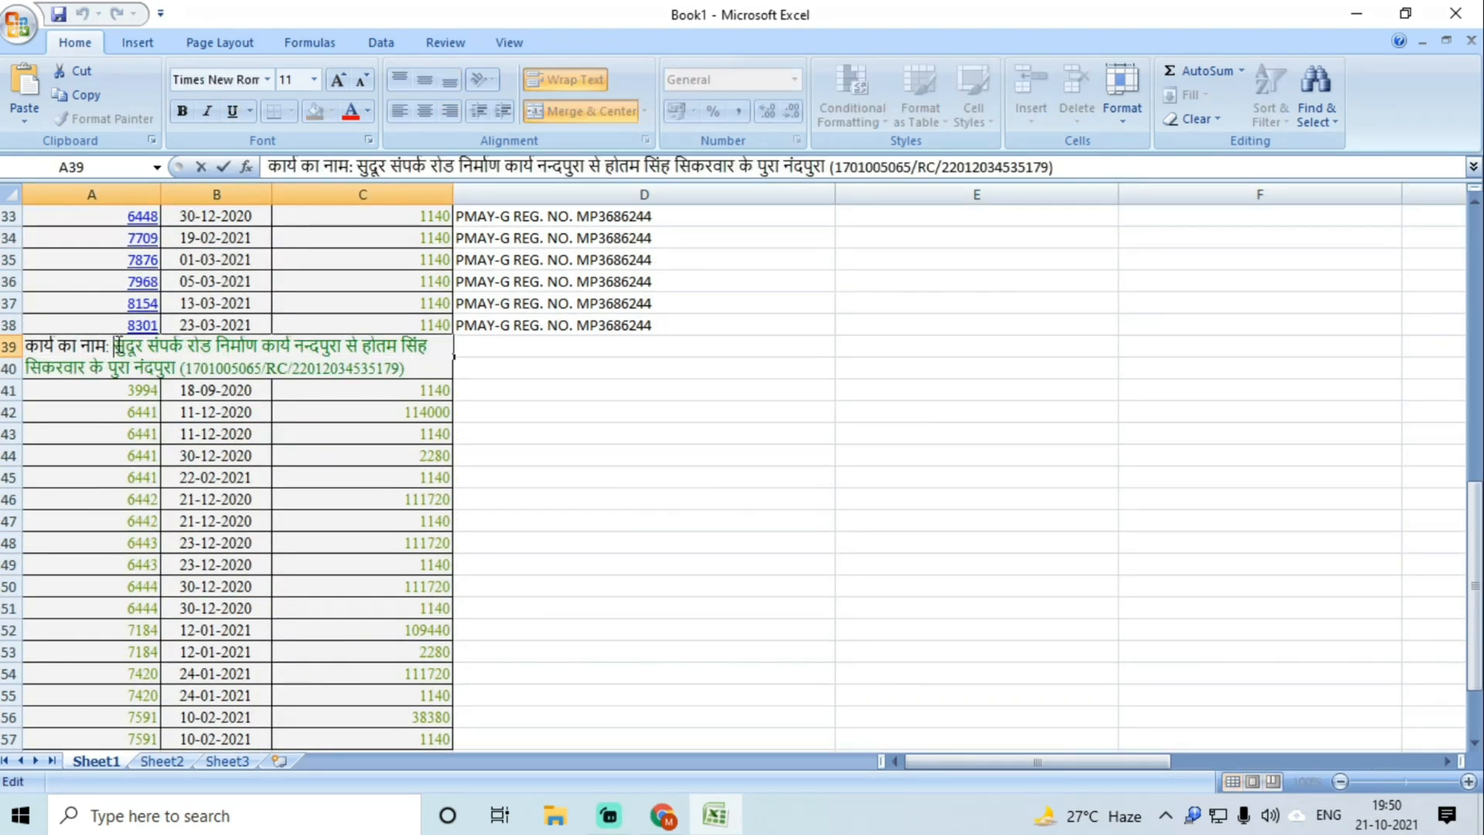
pyautogui.scroll(-8, 486, 454)
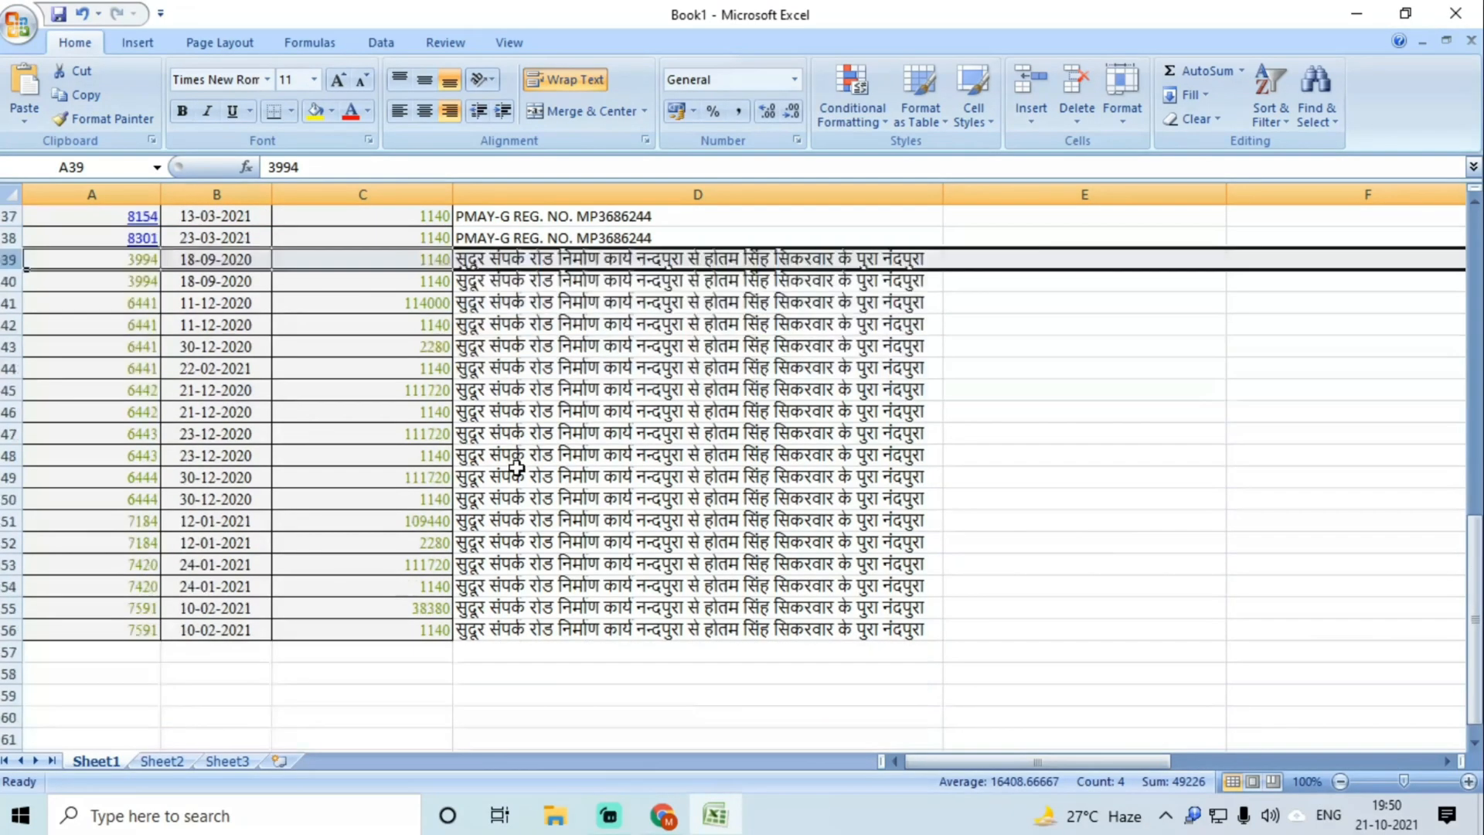
pyautogui.scroll(-1, 516, 467)
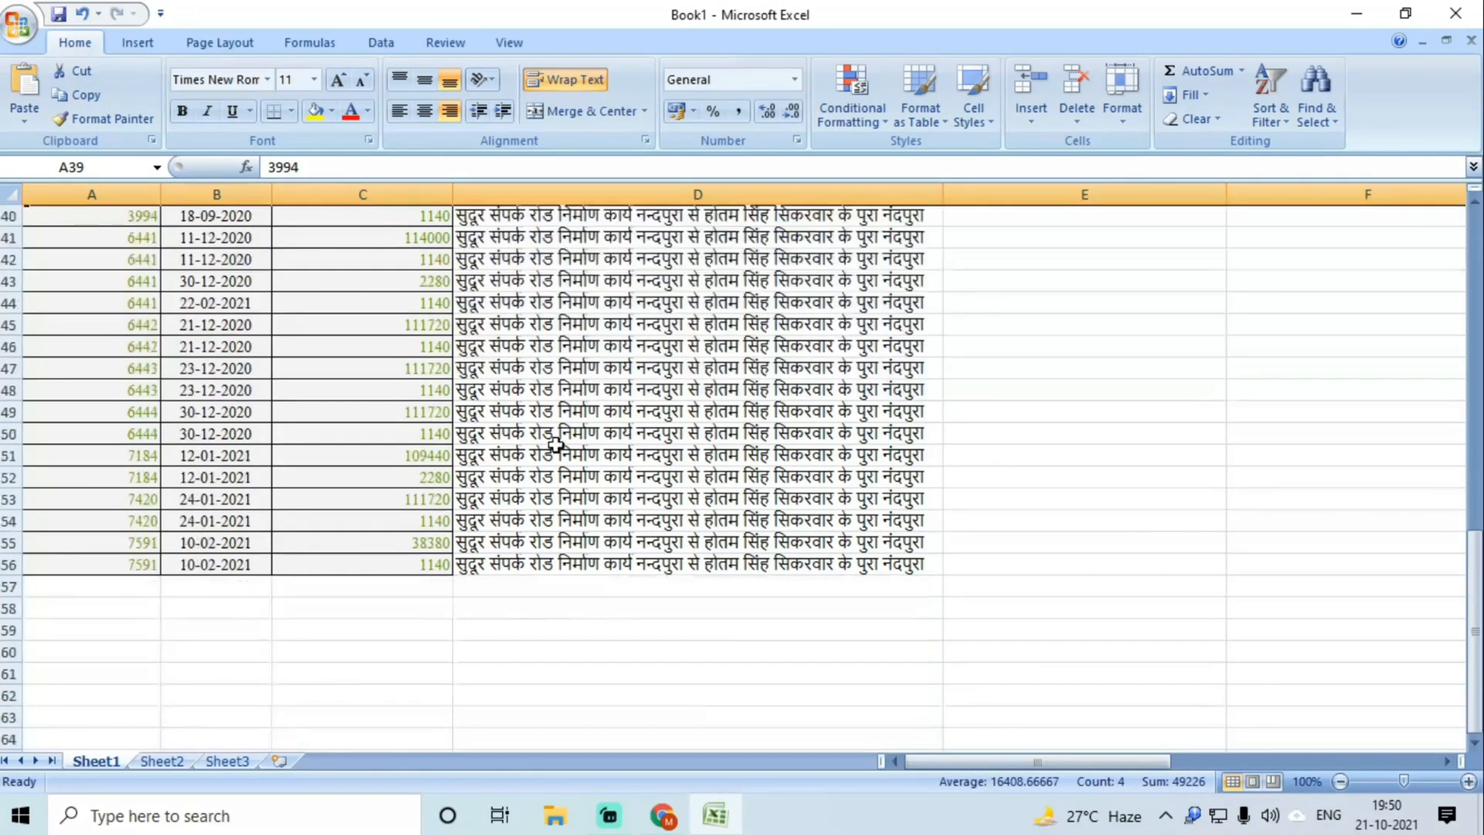
pyautogui.click(555, 452)
pyautogui.hotkey('ctrl', 'a')
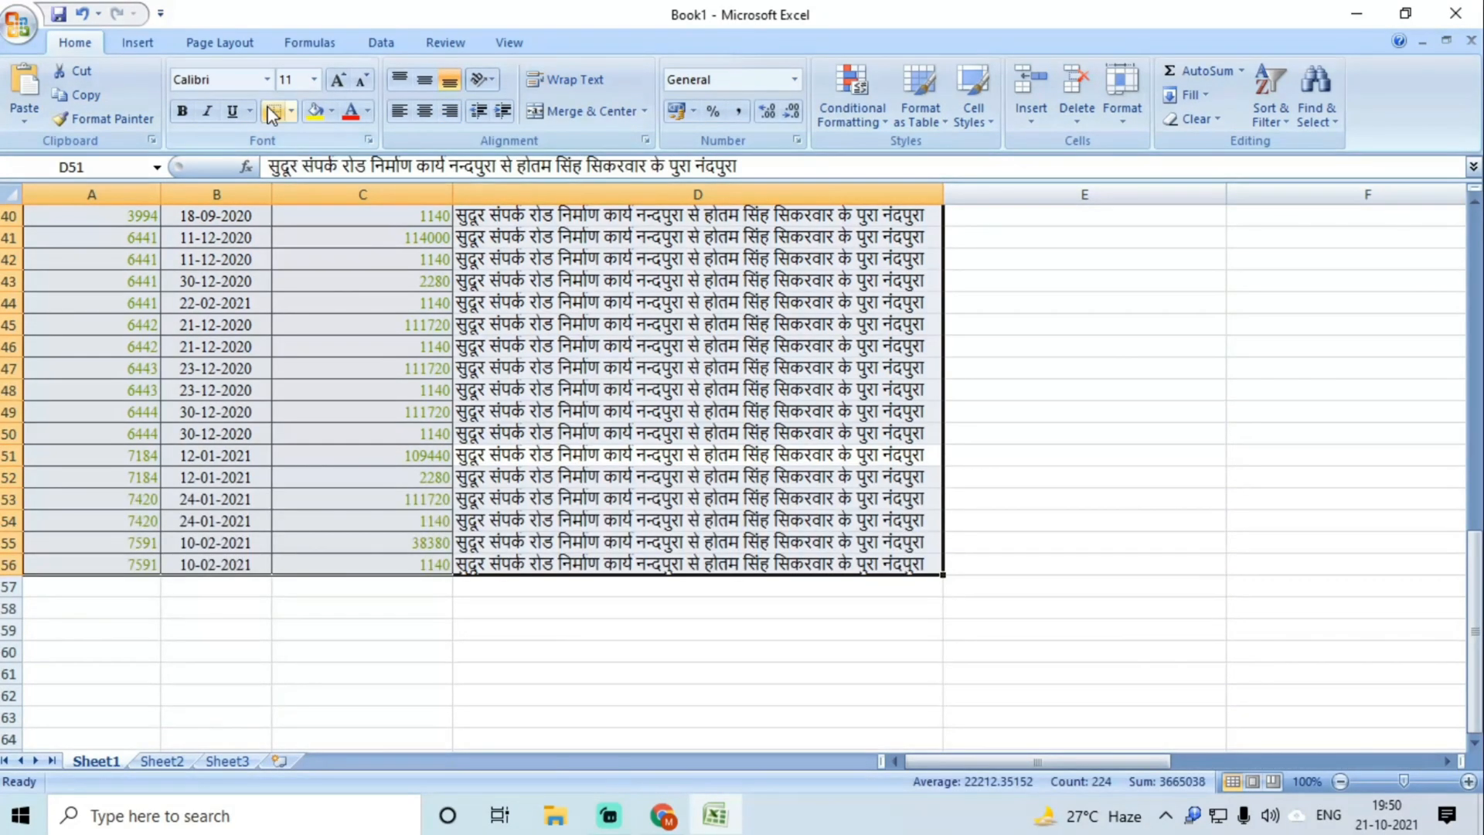
# Step: Put borders around every cell of the muster-roll table
pyautogui.click(293, 112)
pyautogui.click(320, 286)
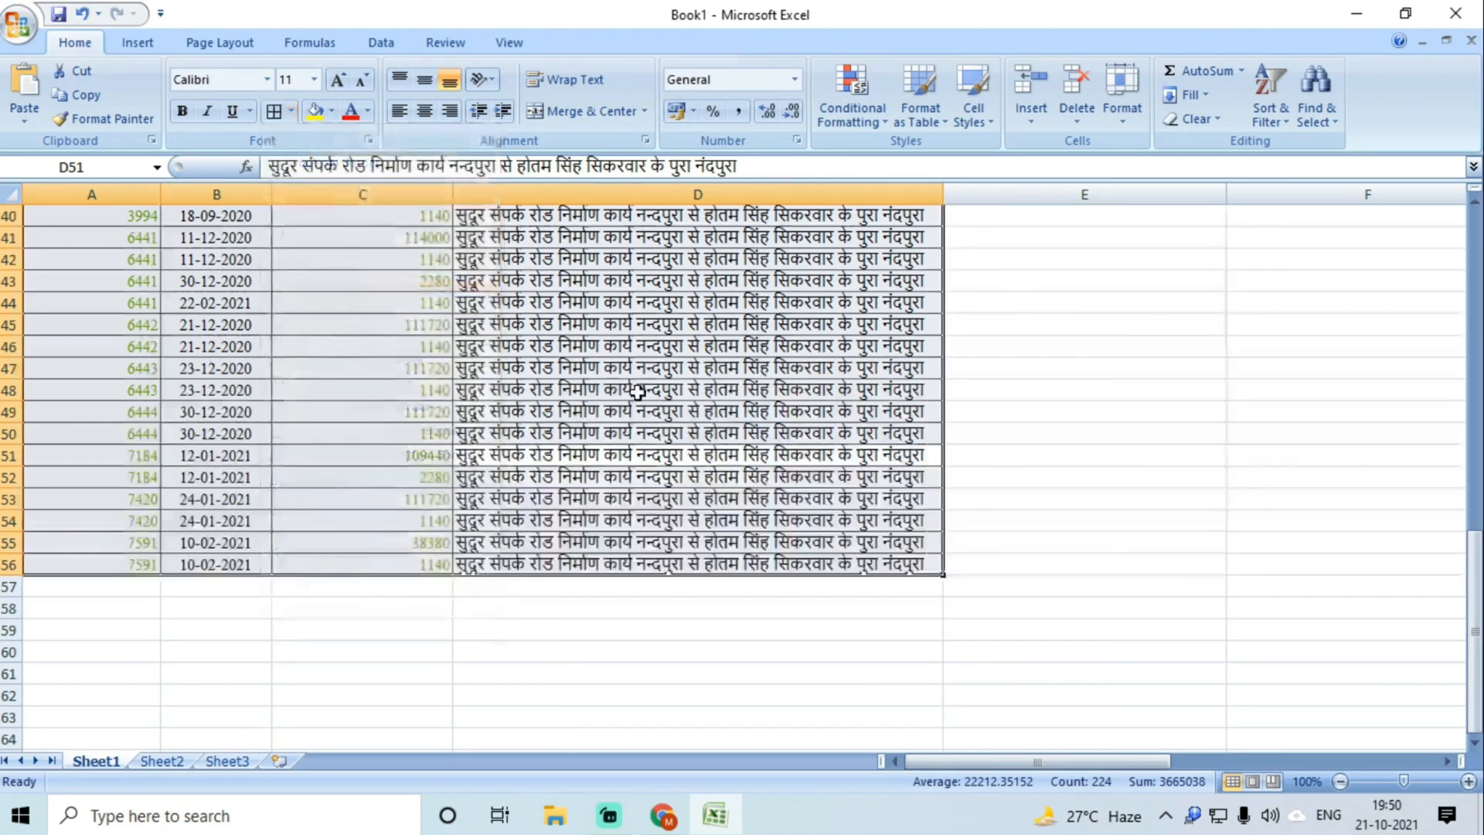
pyautogui.click(638, 391)
pyautogui.click(588, 417)
# Step: Make all of the table's text black
pyautogui.hotkey('ctrl', 'a')
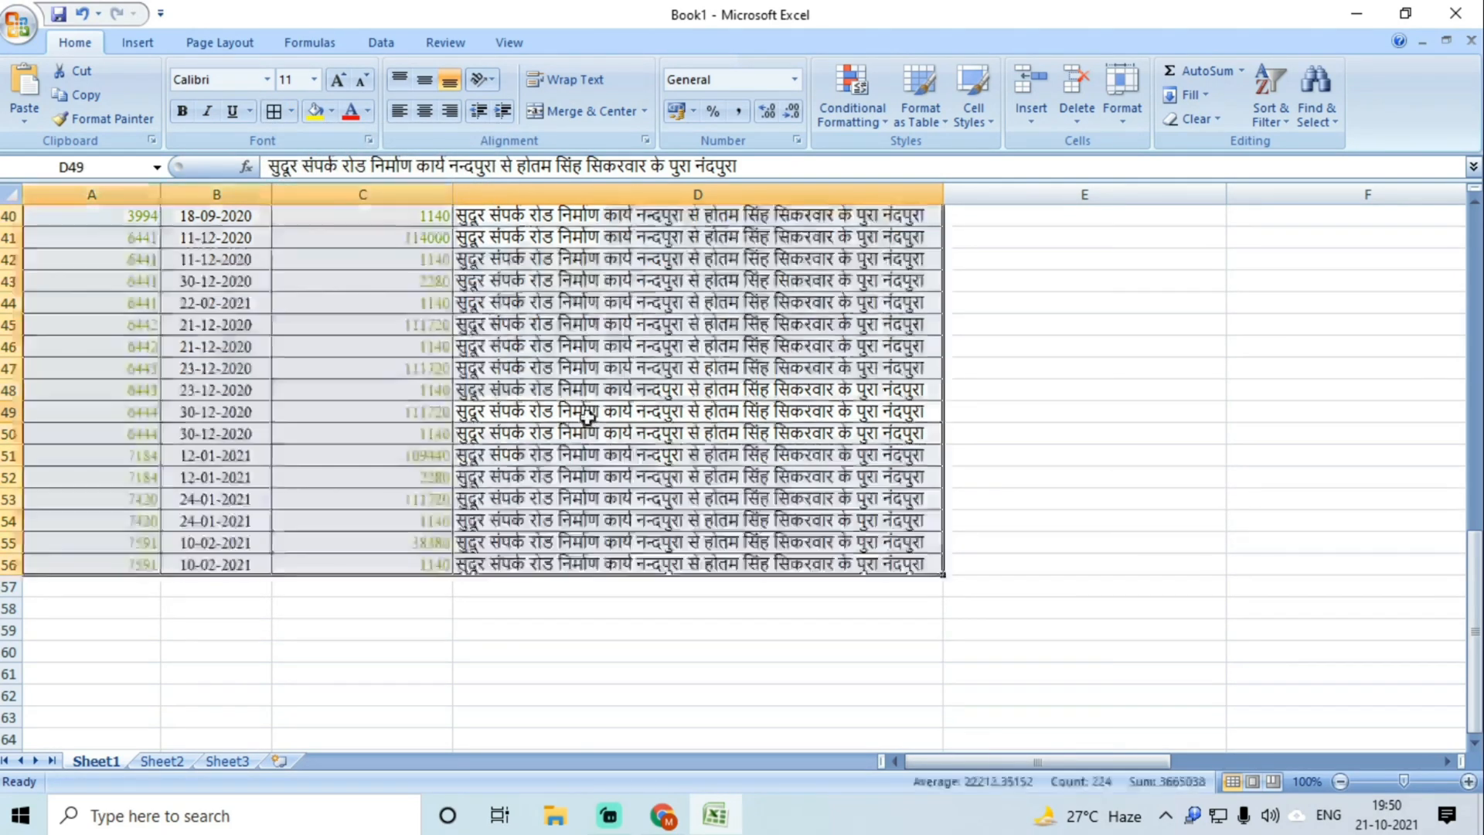
pyautogui.click(369, 113)
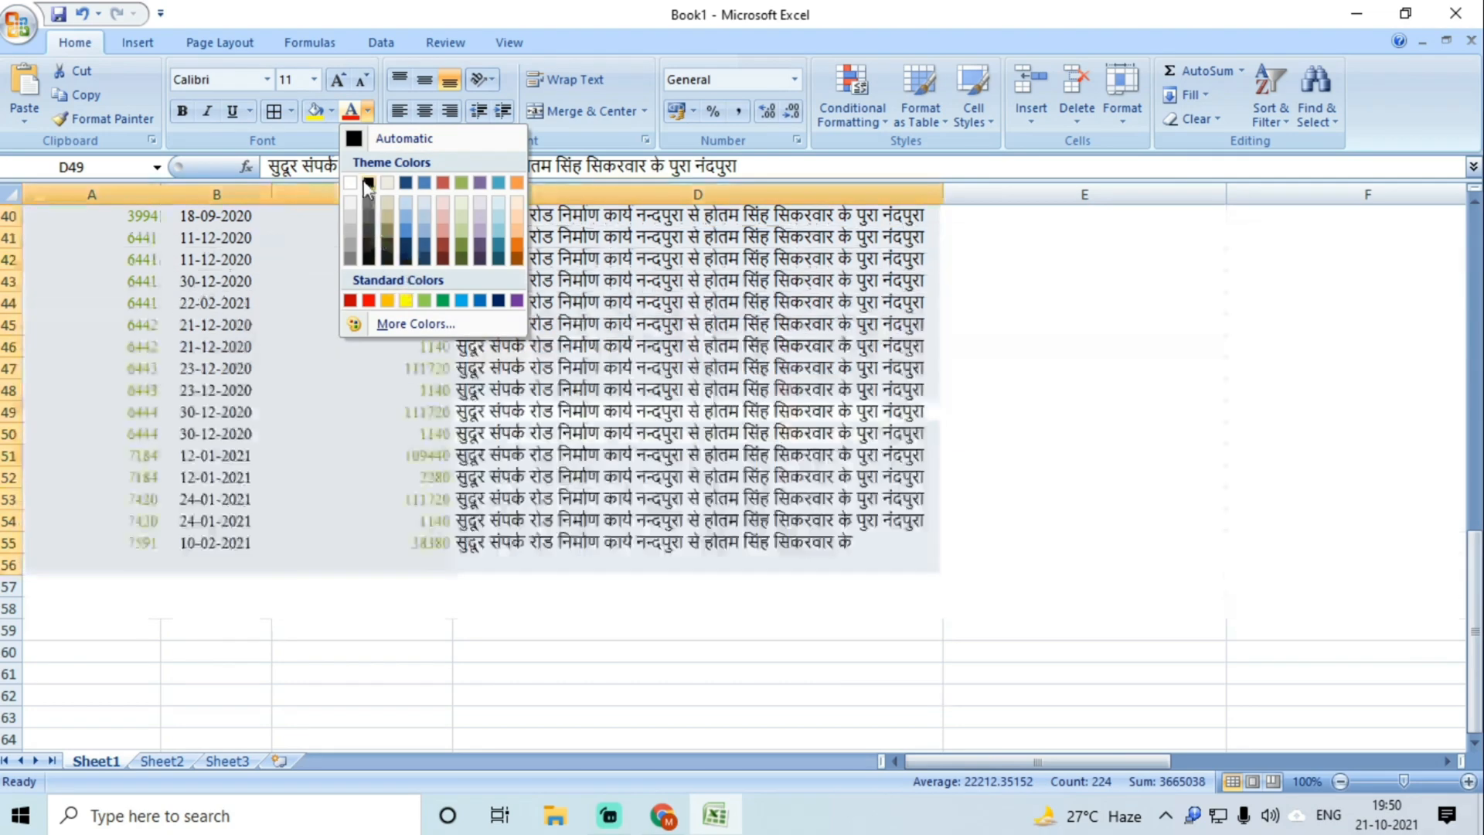
pyautogui.click(368, 184)
pyautogui.click(474, 410)
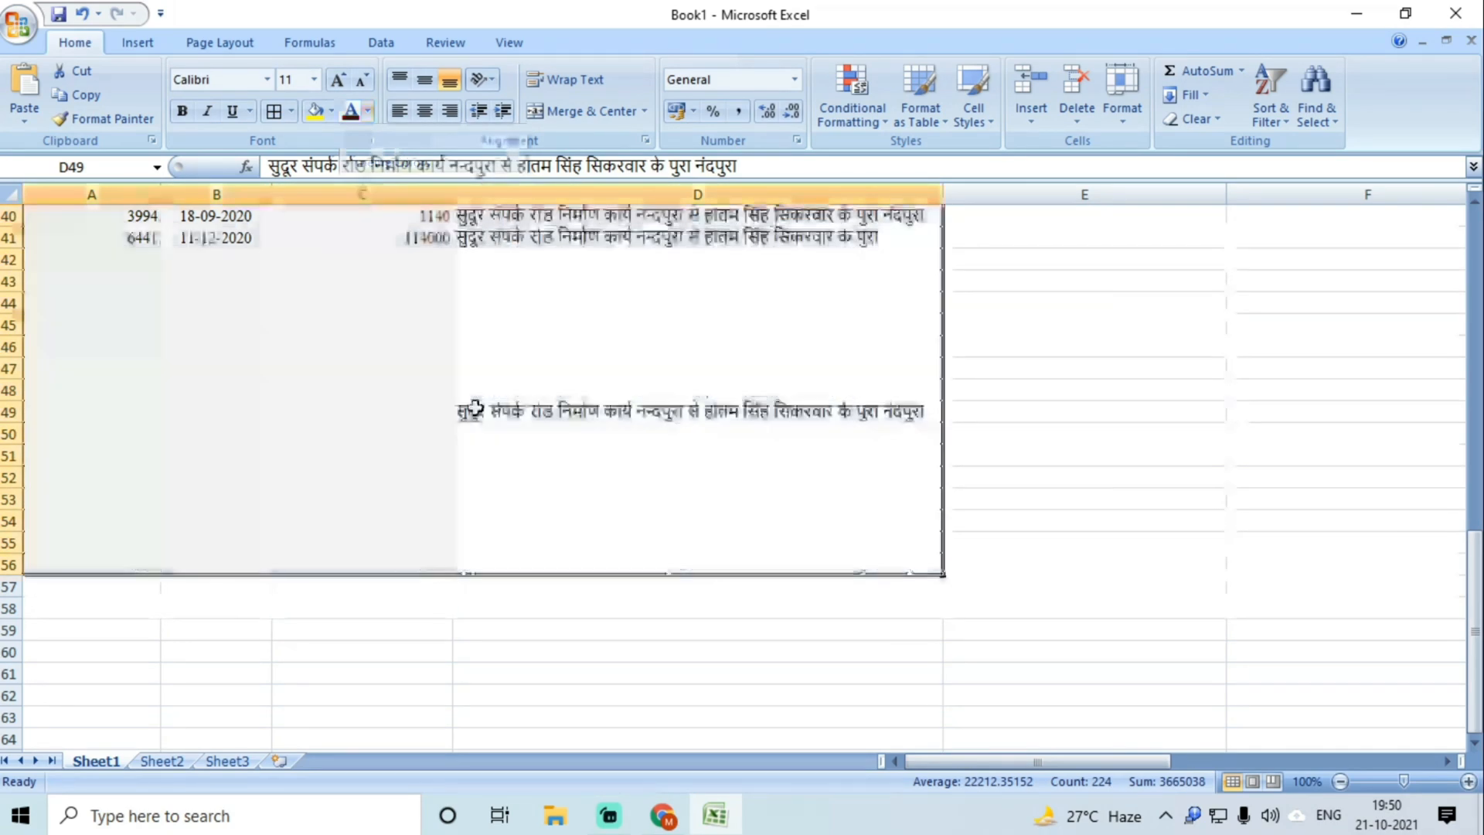
# Step: Centre-align all the text in the table
pyautogui.hotkey('ctrl', 'a')
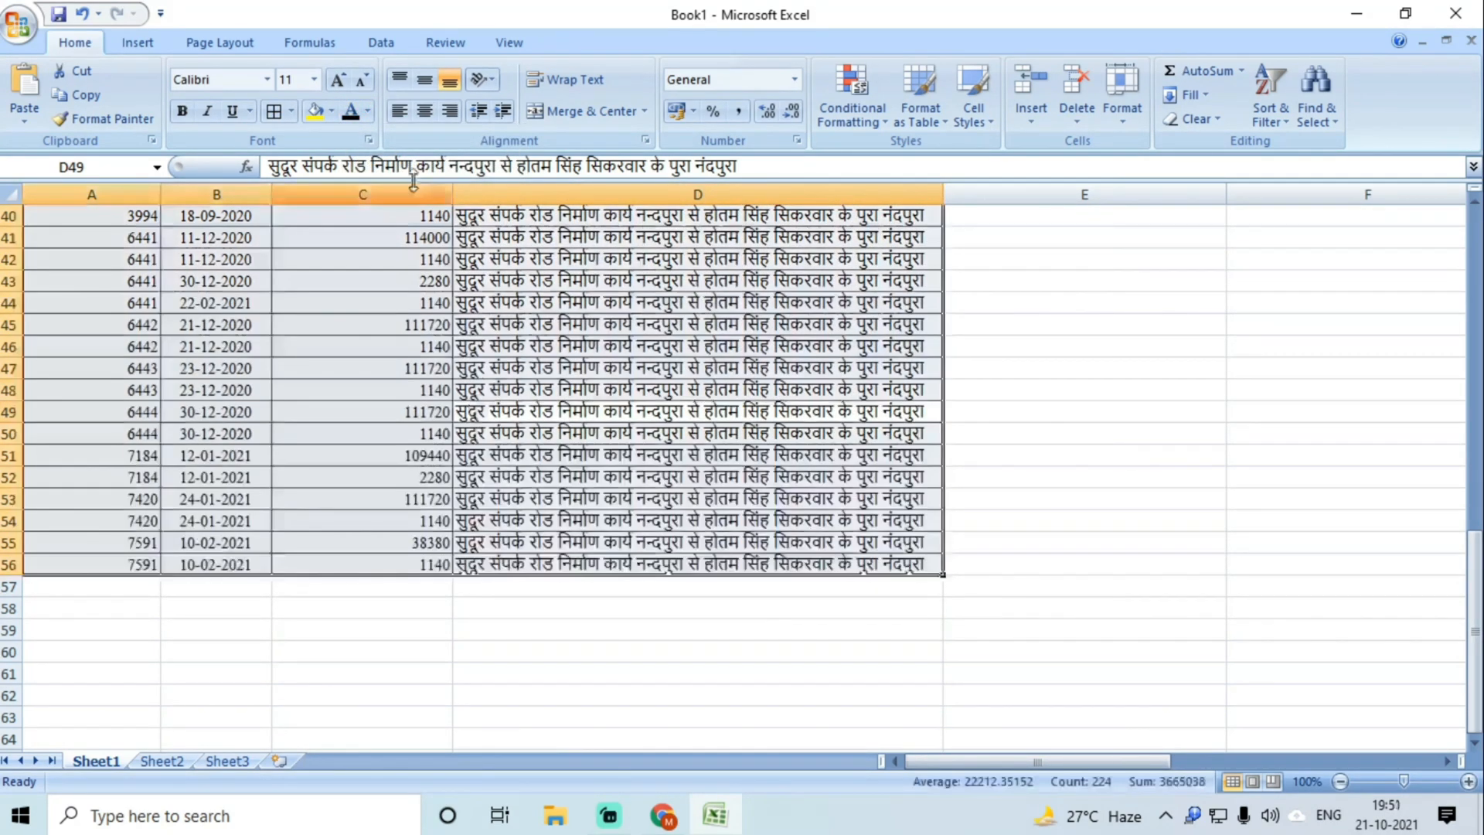
pyautogui.click(417, 108)
pyautogui.click(575, 367)
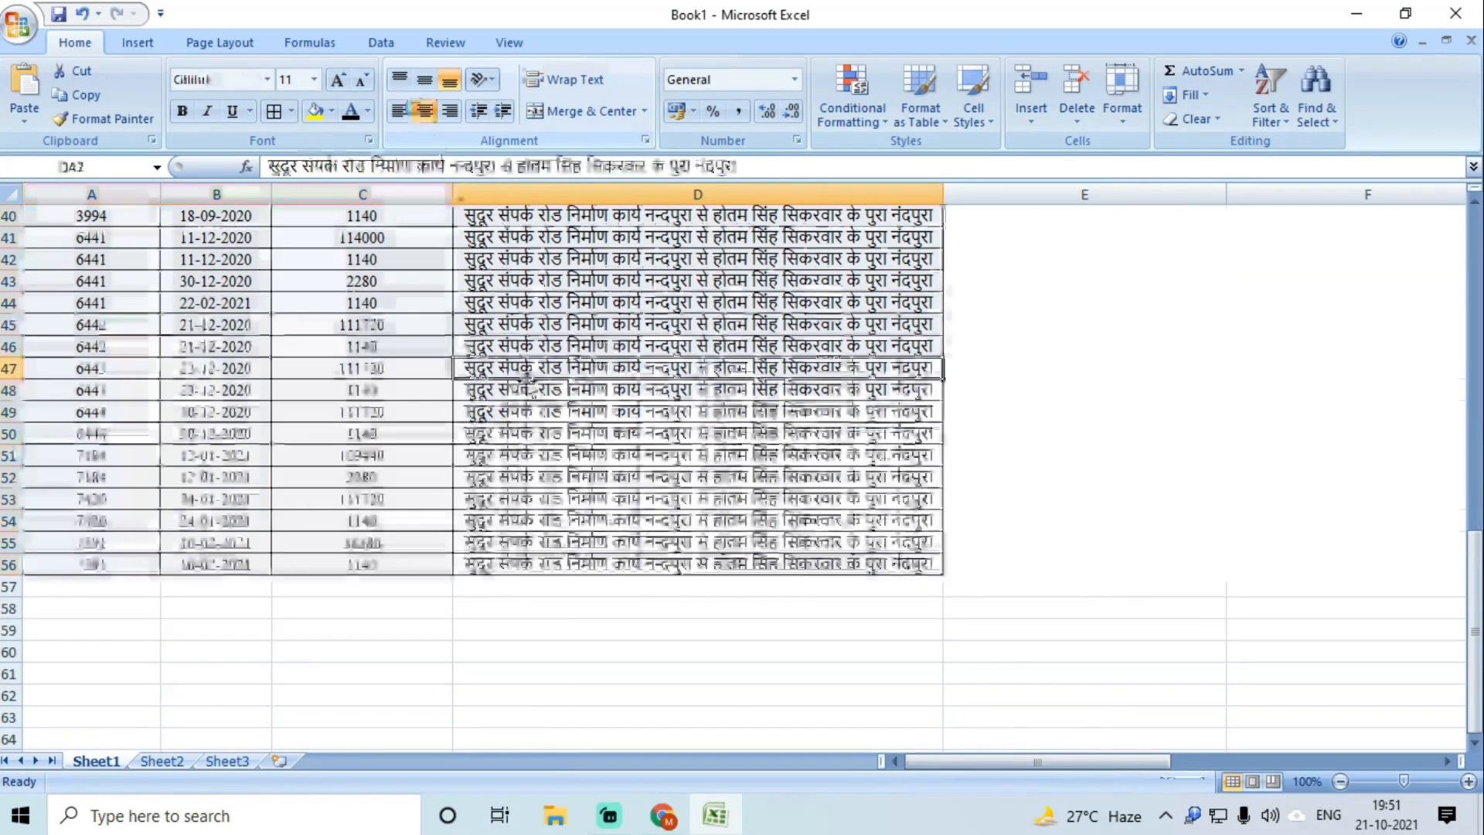
# Step: Insert a blank column before column A
pyautogui.scroll(13, 575, 461)
pyautogui.click(385, 393)
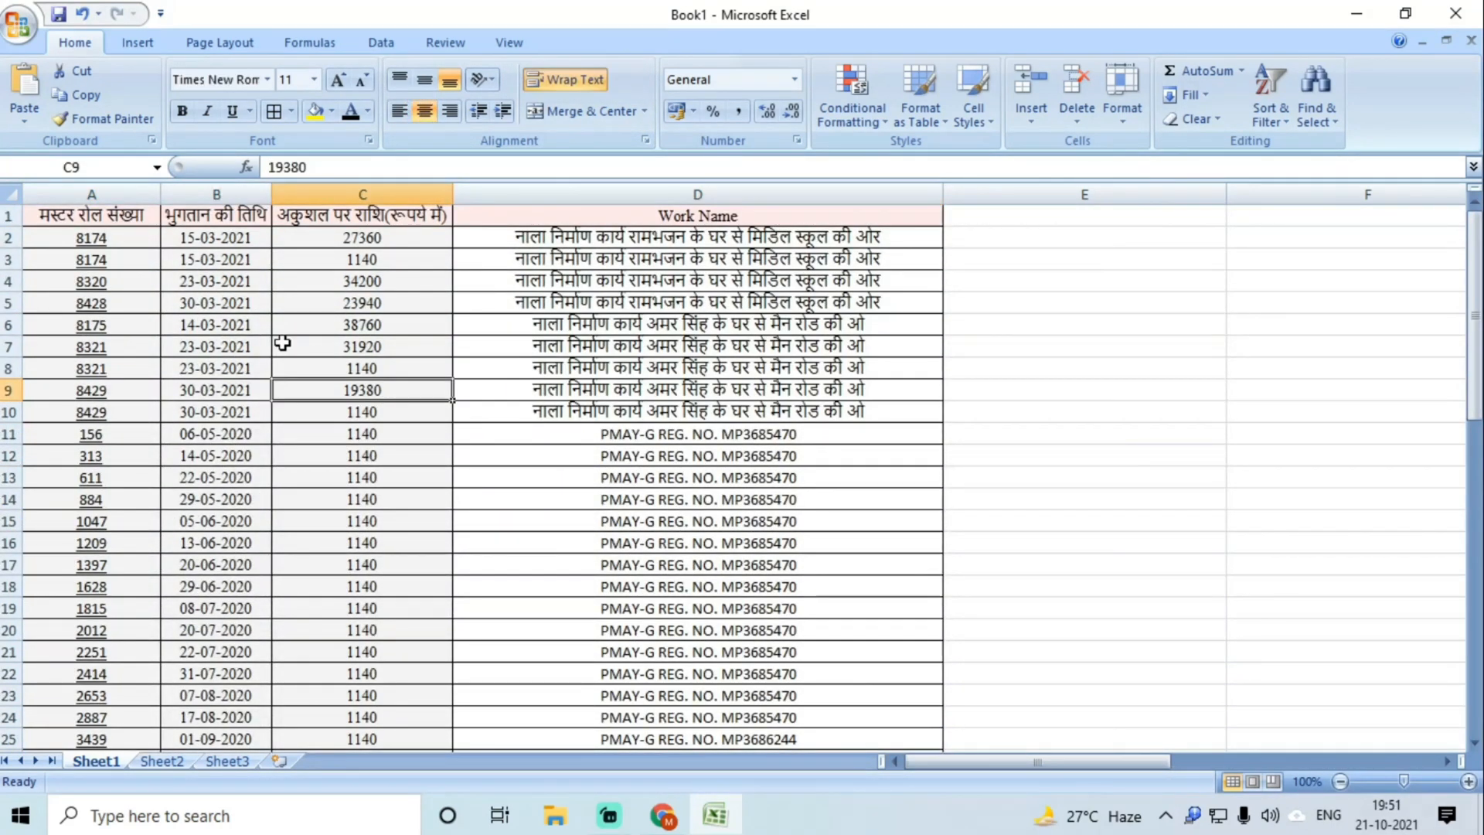
pyautogui.click(240, 324)
pyautogui.click(222, 430)
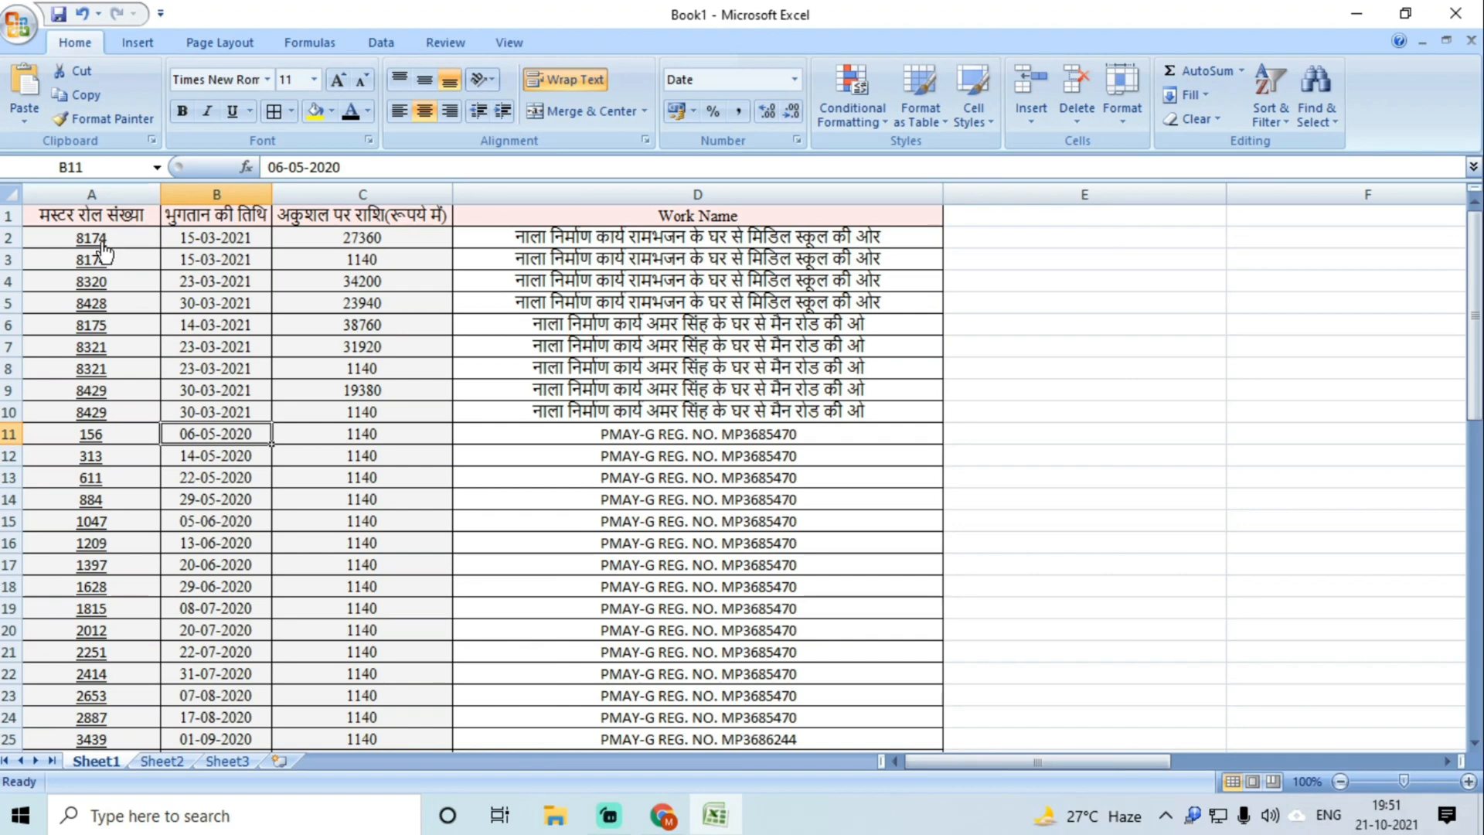
pyautogui.moveTo(103, 249)
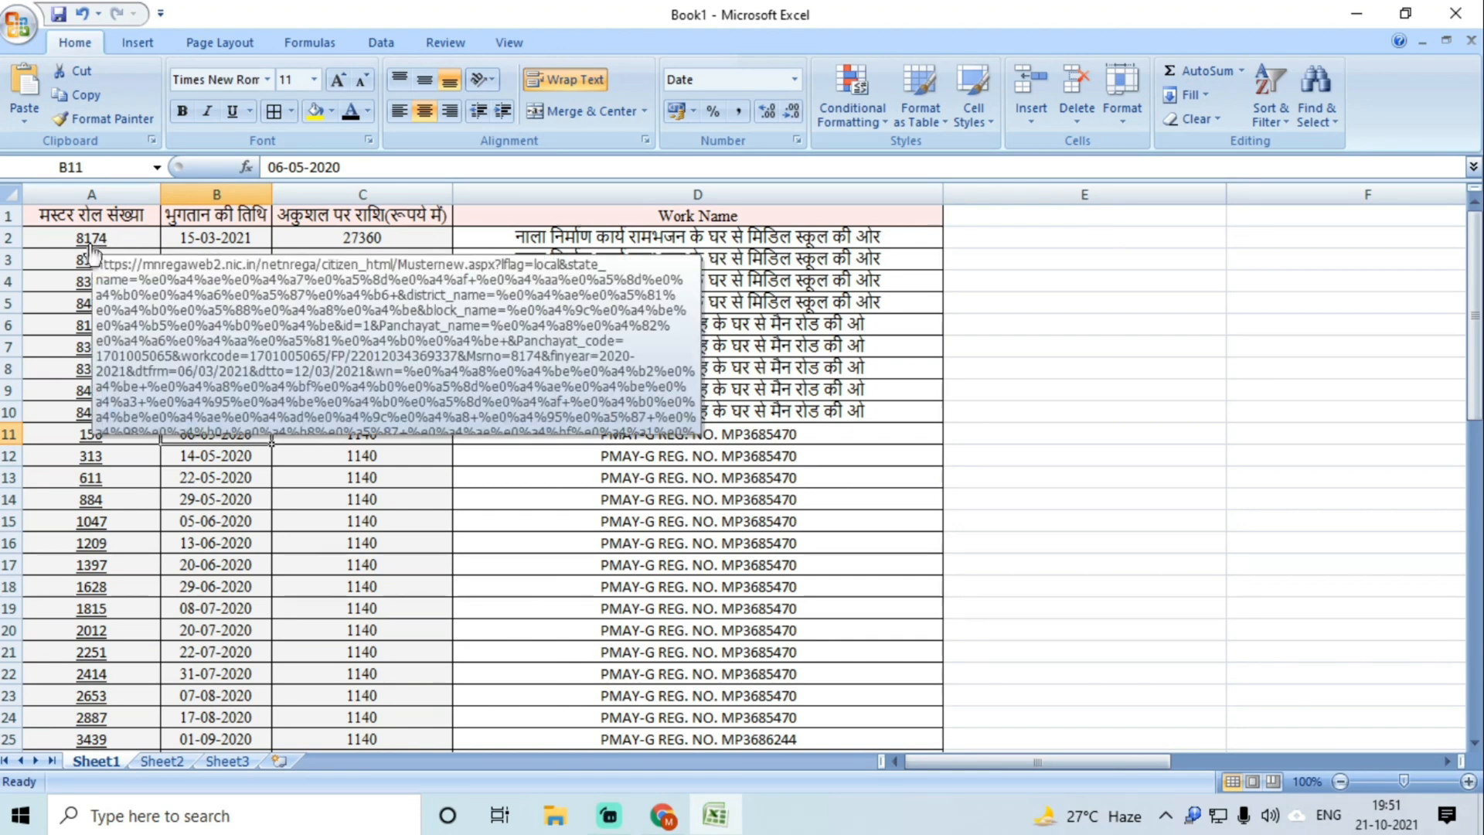
pyautogui.click(86, 190)
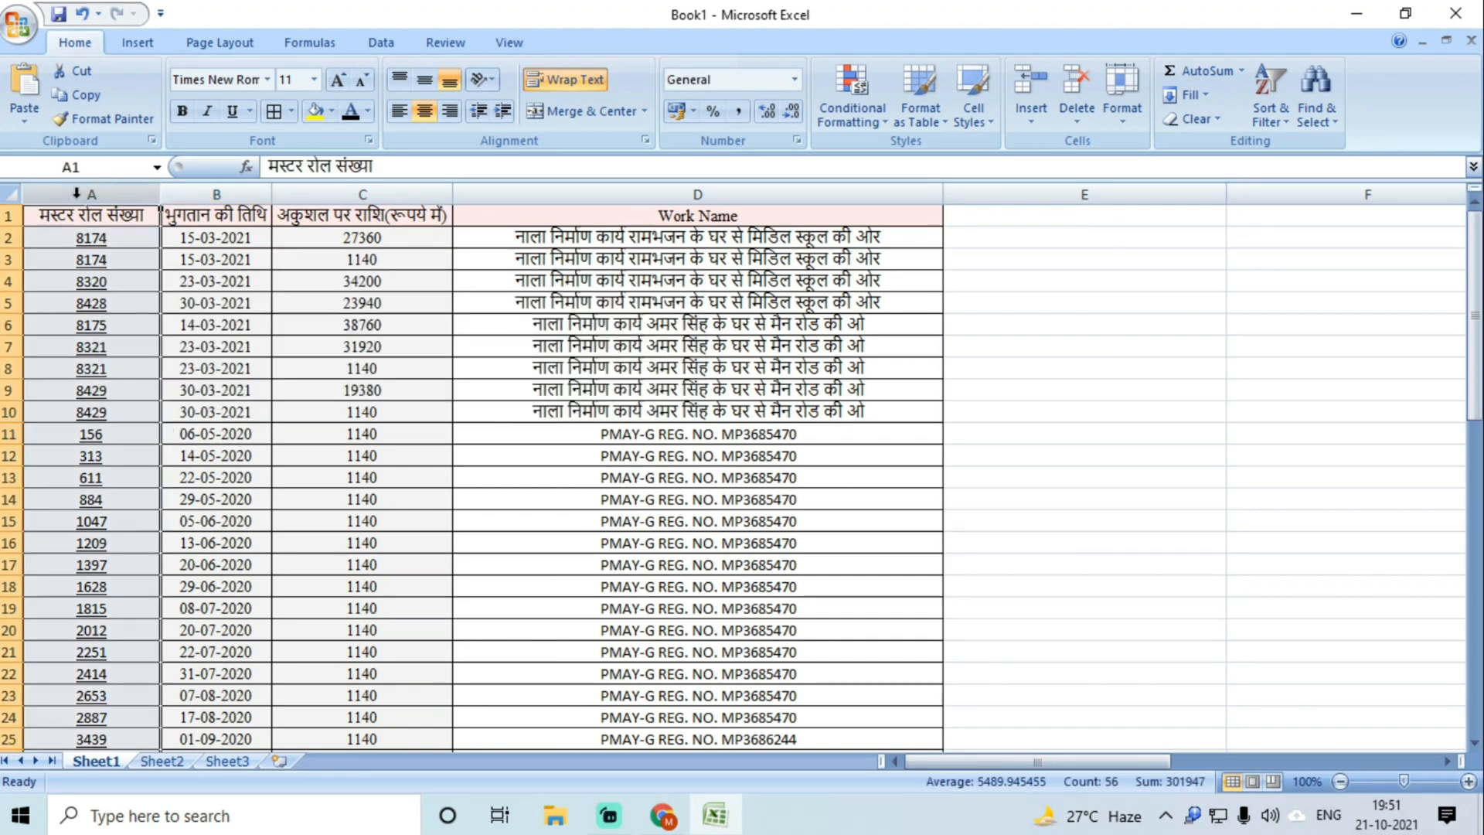
pyautogui.click(1031, 87)
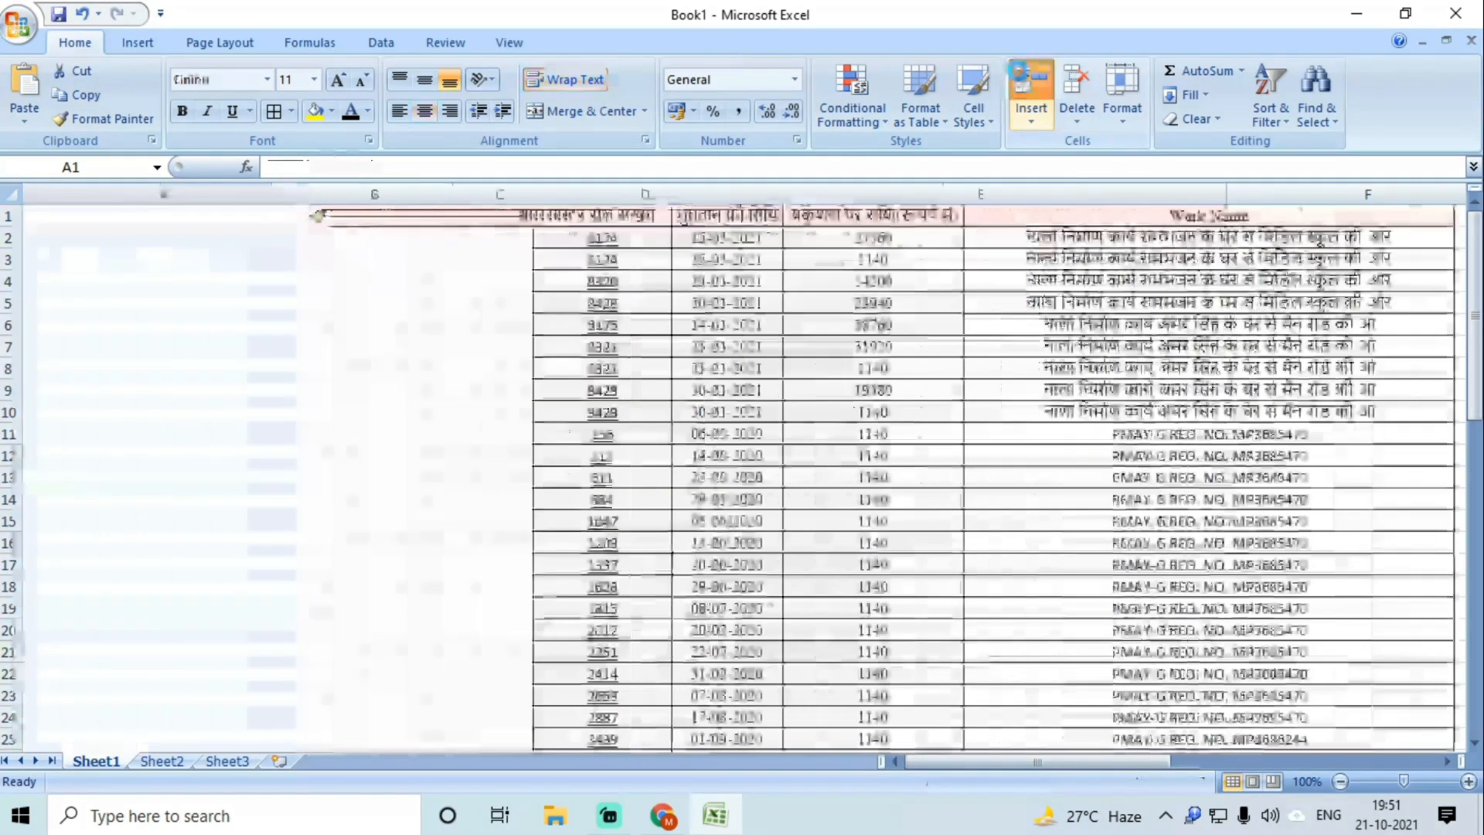
# Step: Insert a second blank column ahead of the muster-roll data
pyautogui.click(1031, 86)
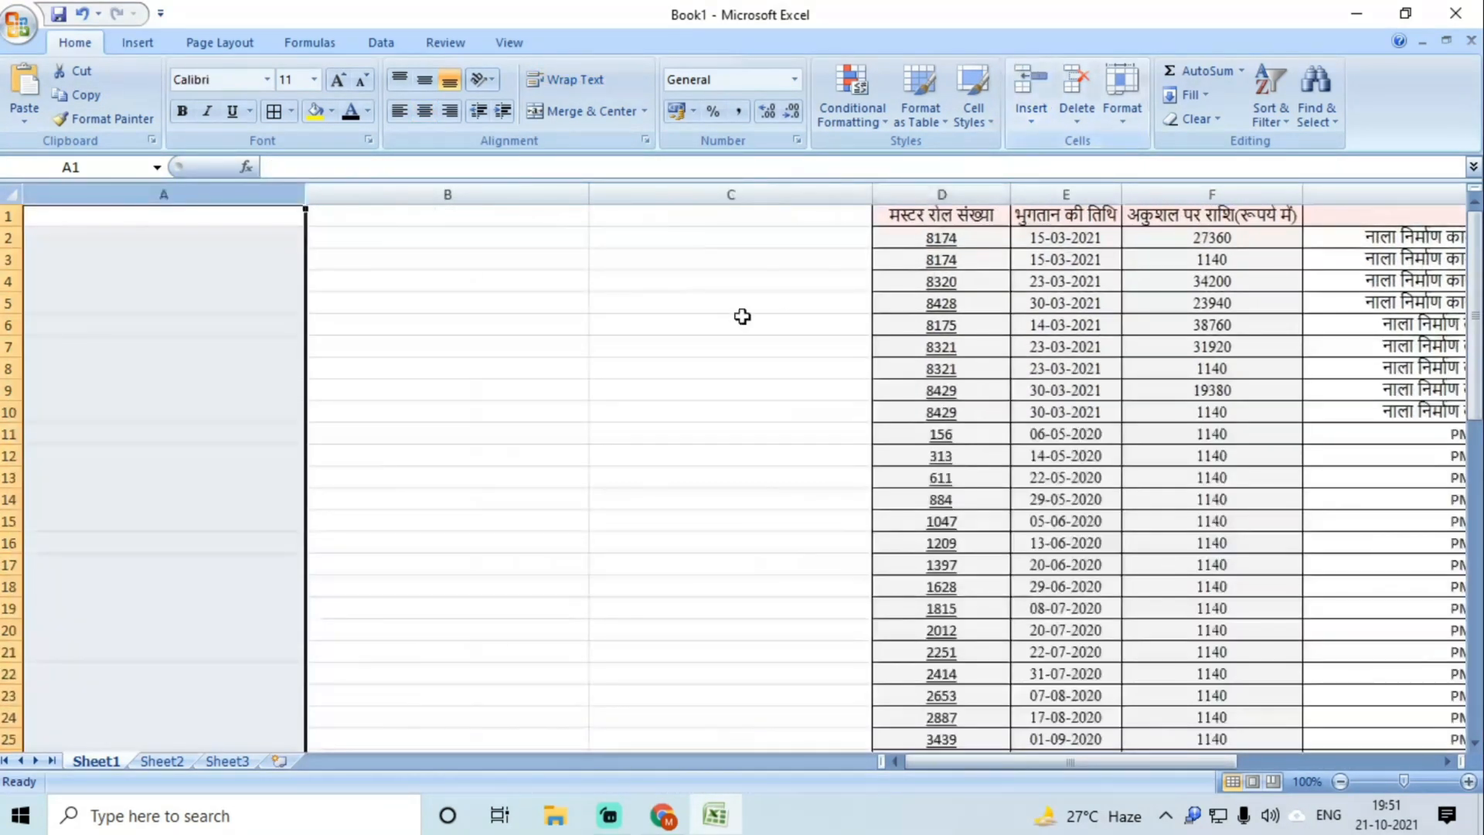
pyautogui.click(730, 315)
pyautogui.hotkey('ctrl', 'a')
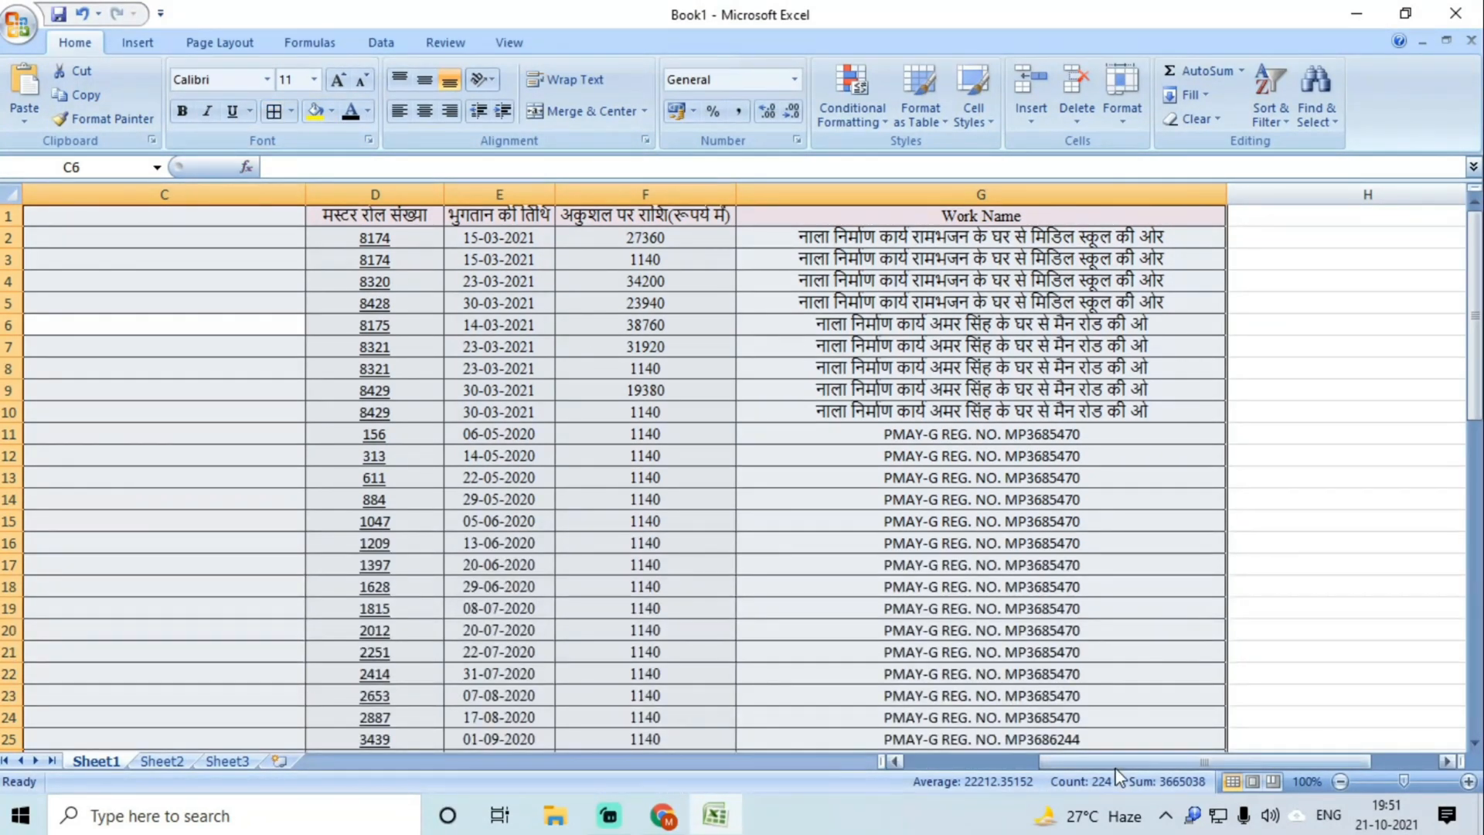
pyautogui.moveTo(1116, 767); pyautogui.dragTo(975, 765)
pyautogui.click(115, 245)
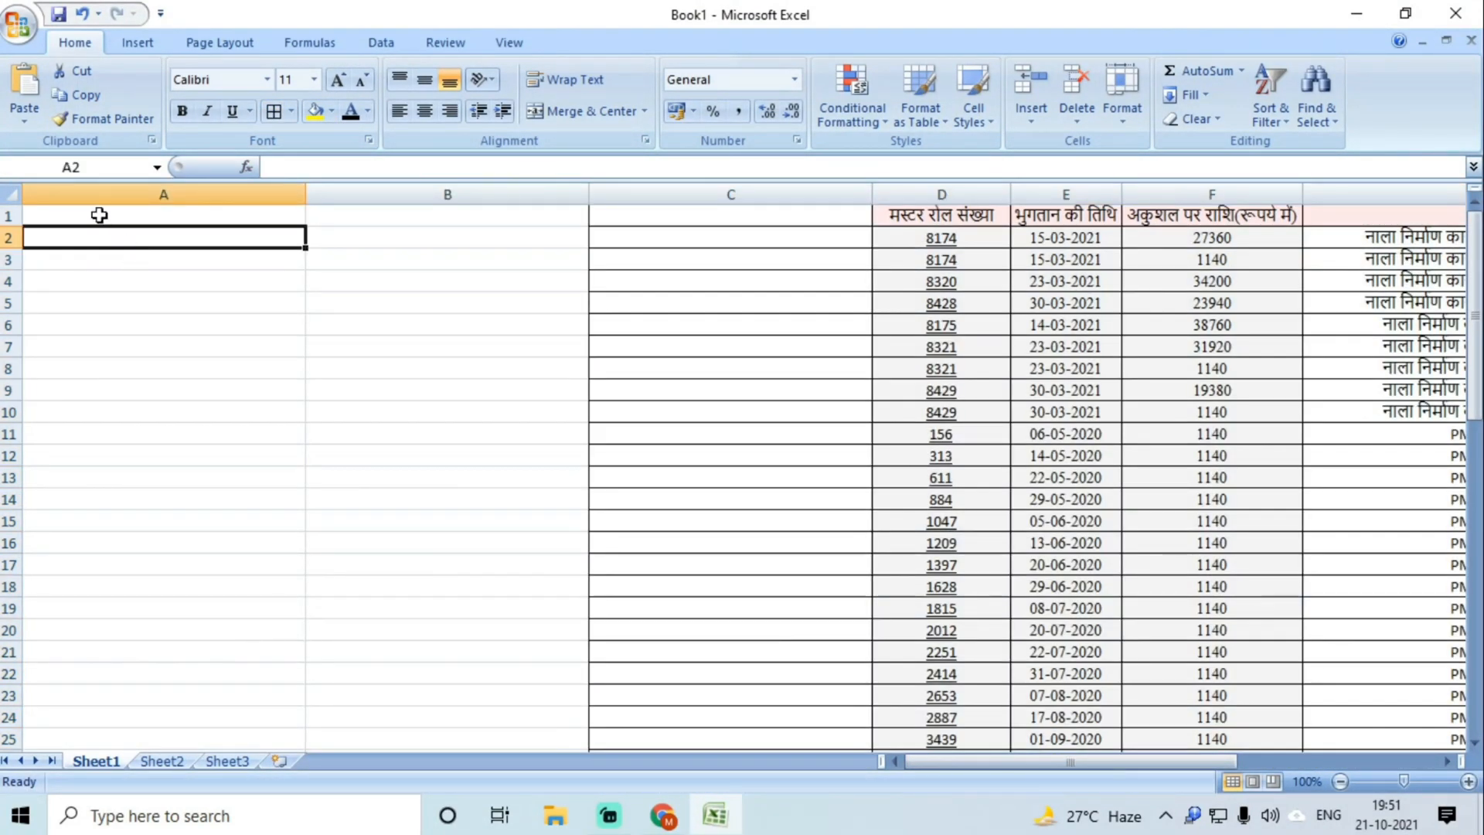
# Step: Apply All Borders to A1:B56
pyautogui.moveTo(99, 215)
pyautogui.mouseDown()
pyautogui.moveTo(410, 444)
pyautogui.moveTo(433, 753)
pyautogui.moveTo(482, 654)
pyautogui.mouseUp()
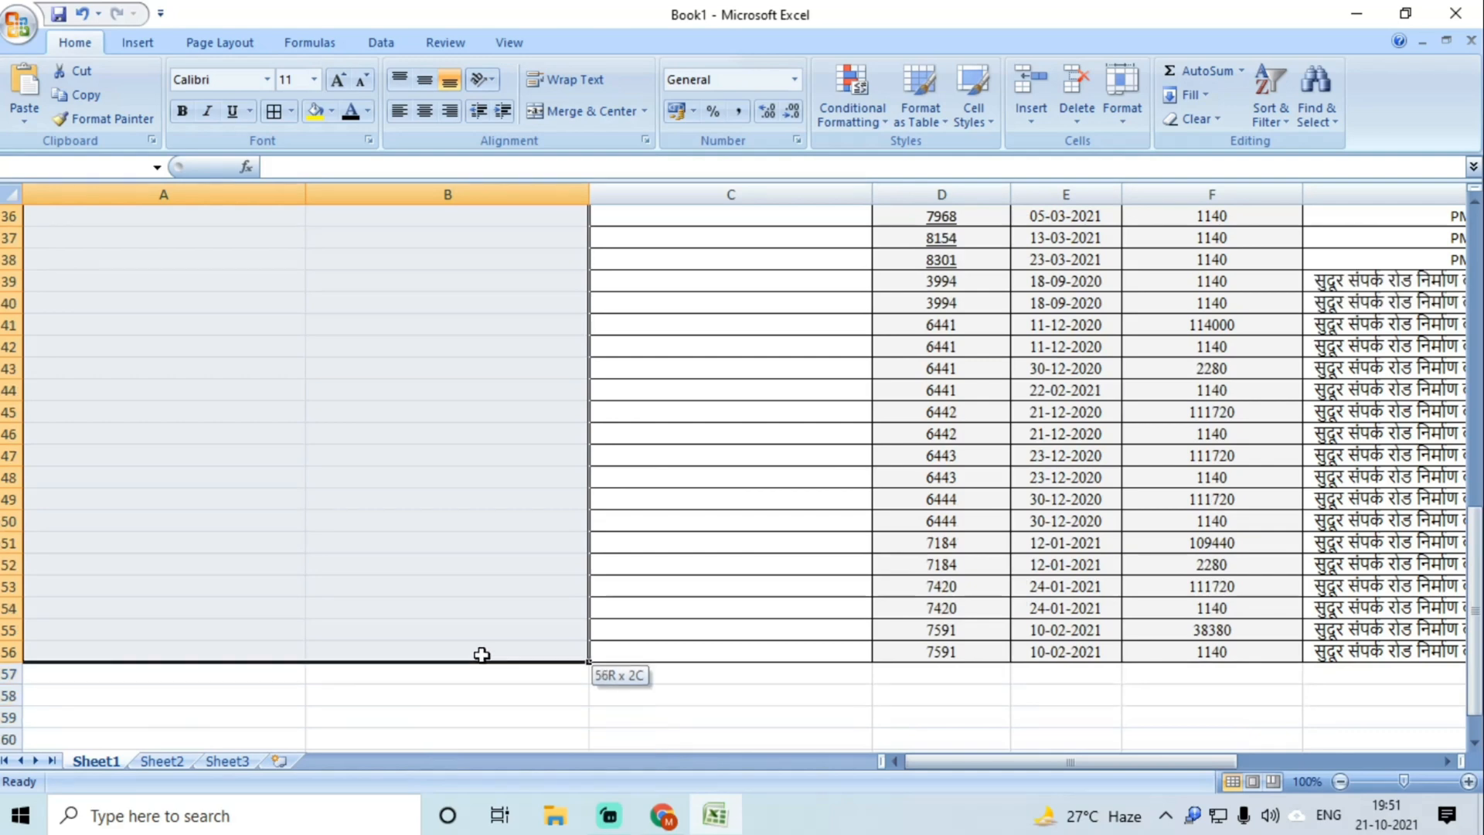
pyautogui.click(274, 111)
pyautogui.scroll(12, 449, 344)
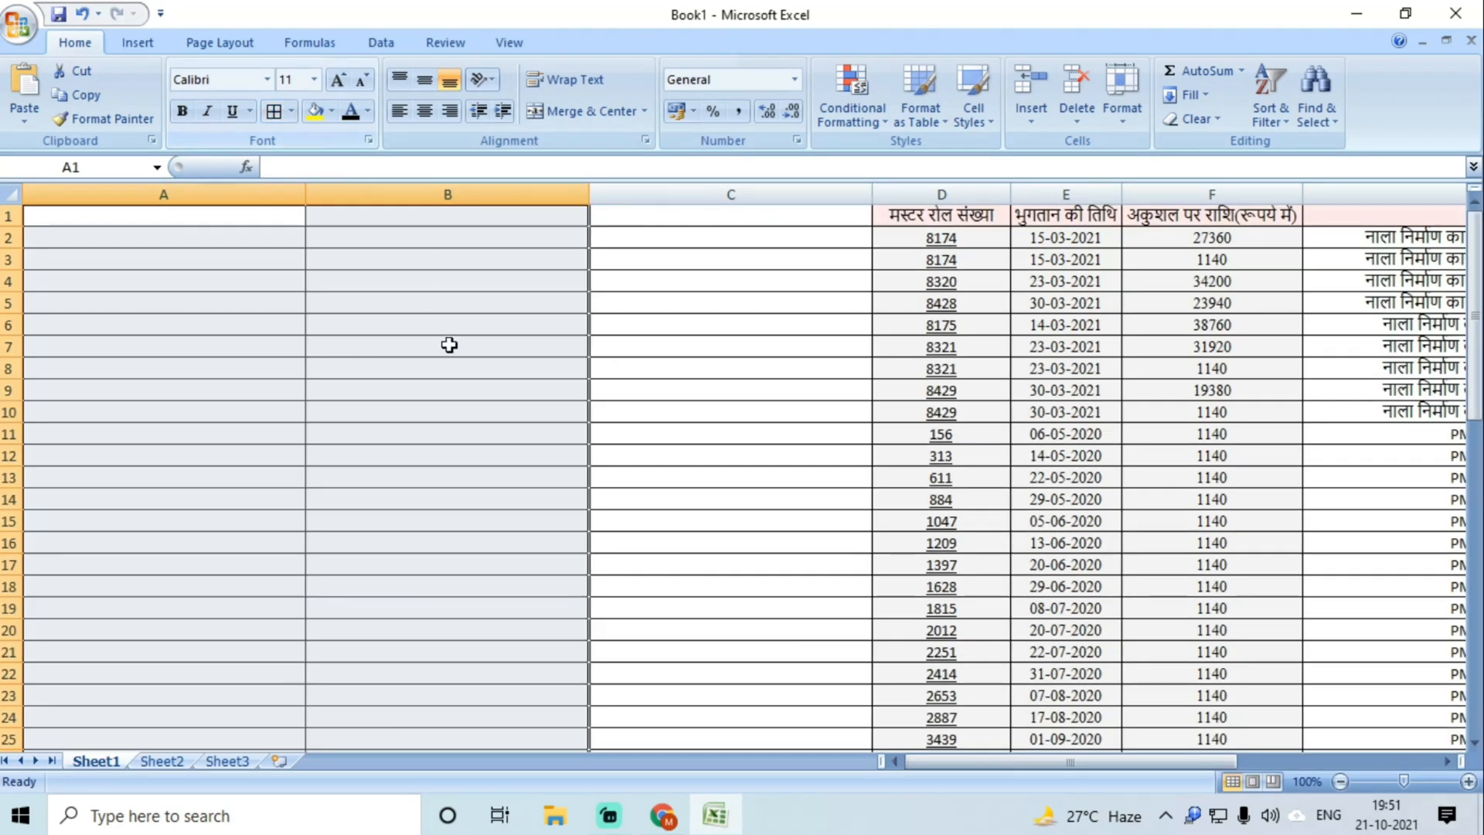
# Step: Type the headings S.No., Wagelist and FTO No. into A1:C1
pyautogui.click(138, 213)
pyautogui.write('S')
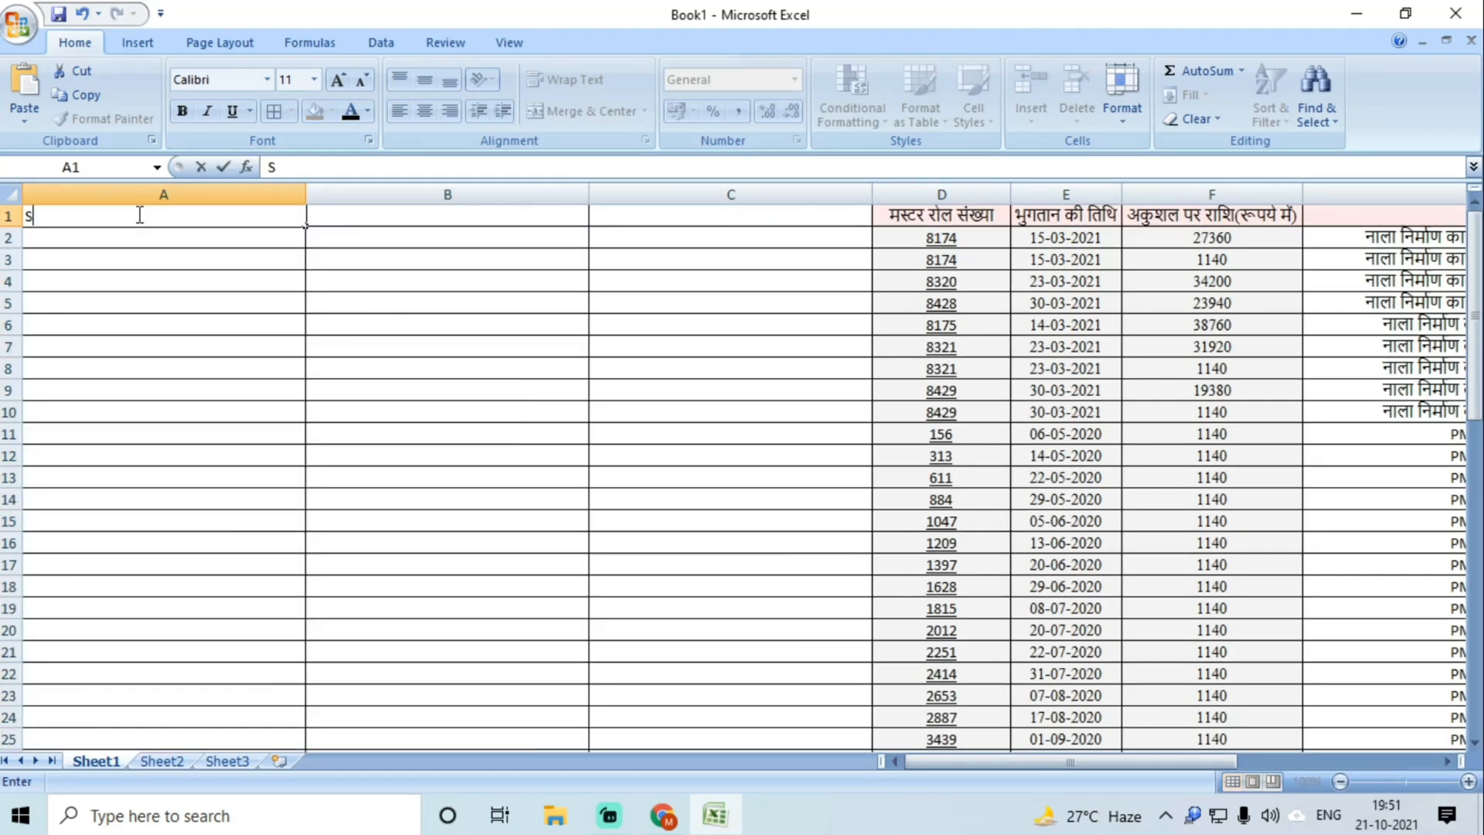
pyautogui.write('.No.')
pyautogui.press('Tab')
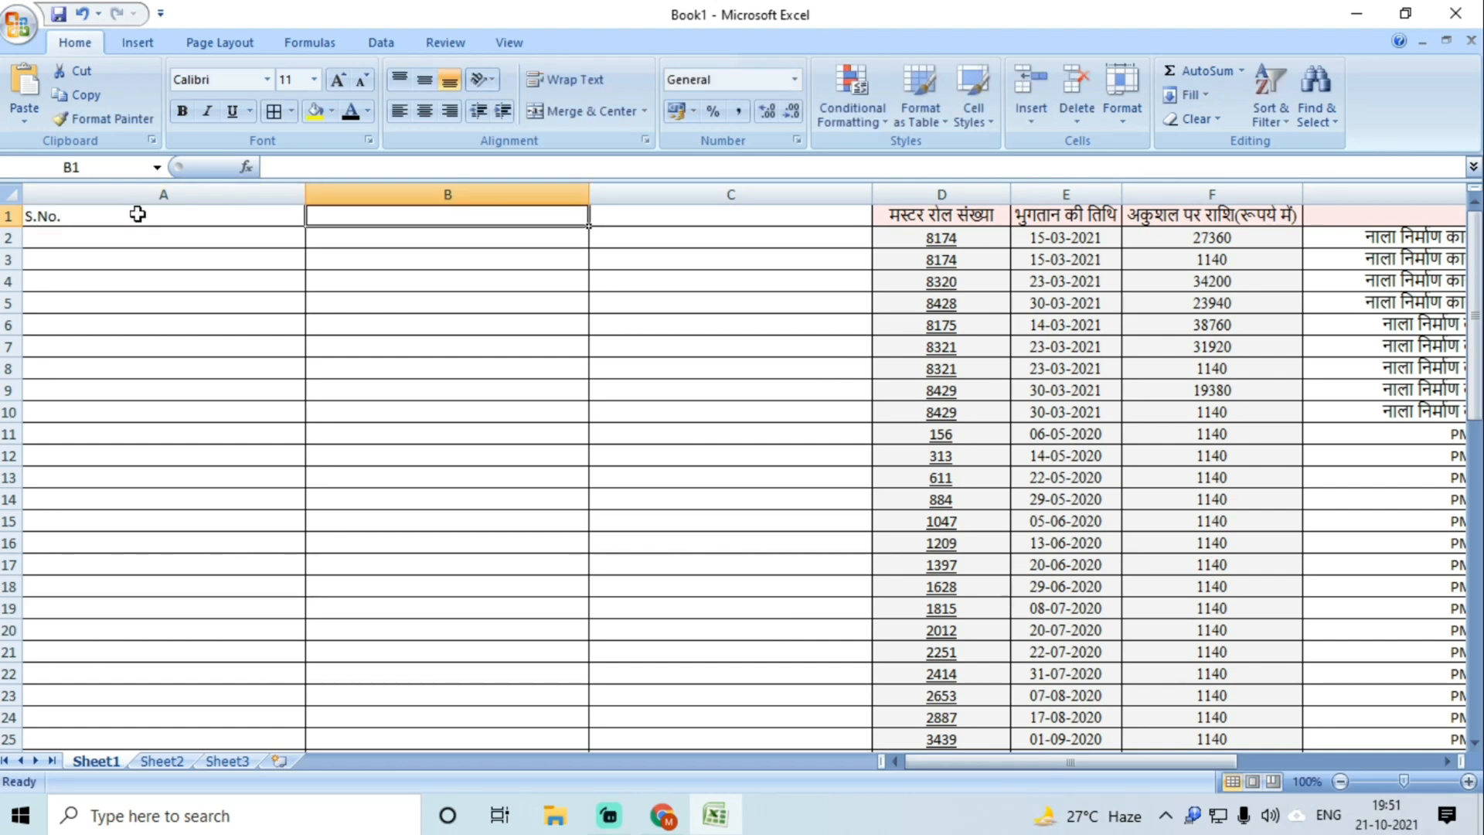
pyautogui.write('W')
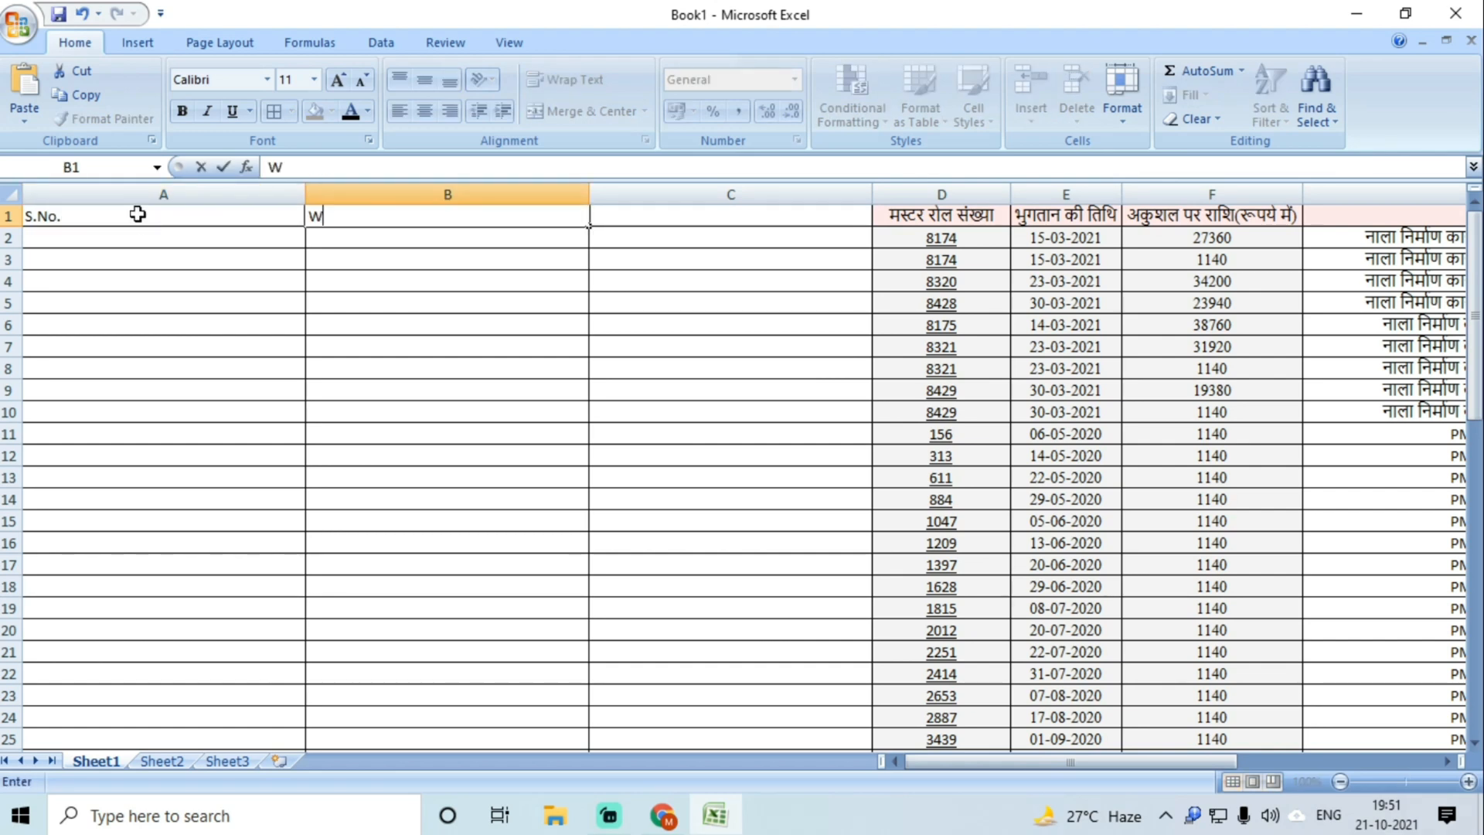
pyautogui.write('agelist')
pyautogui.press('Tab')
pyautogui.write('FT')
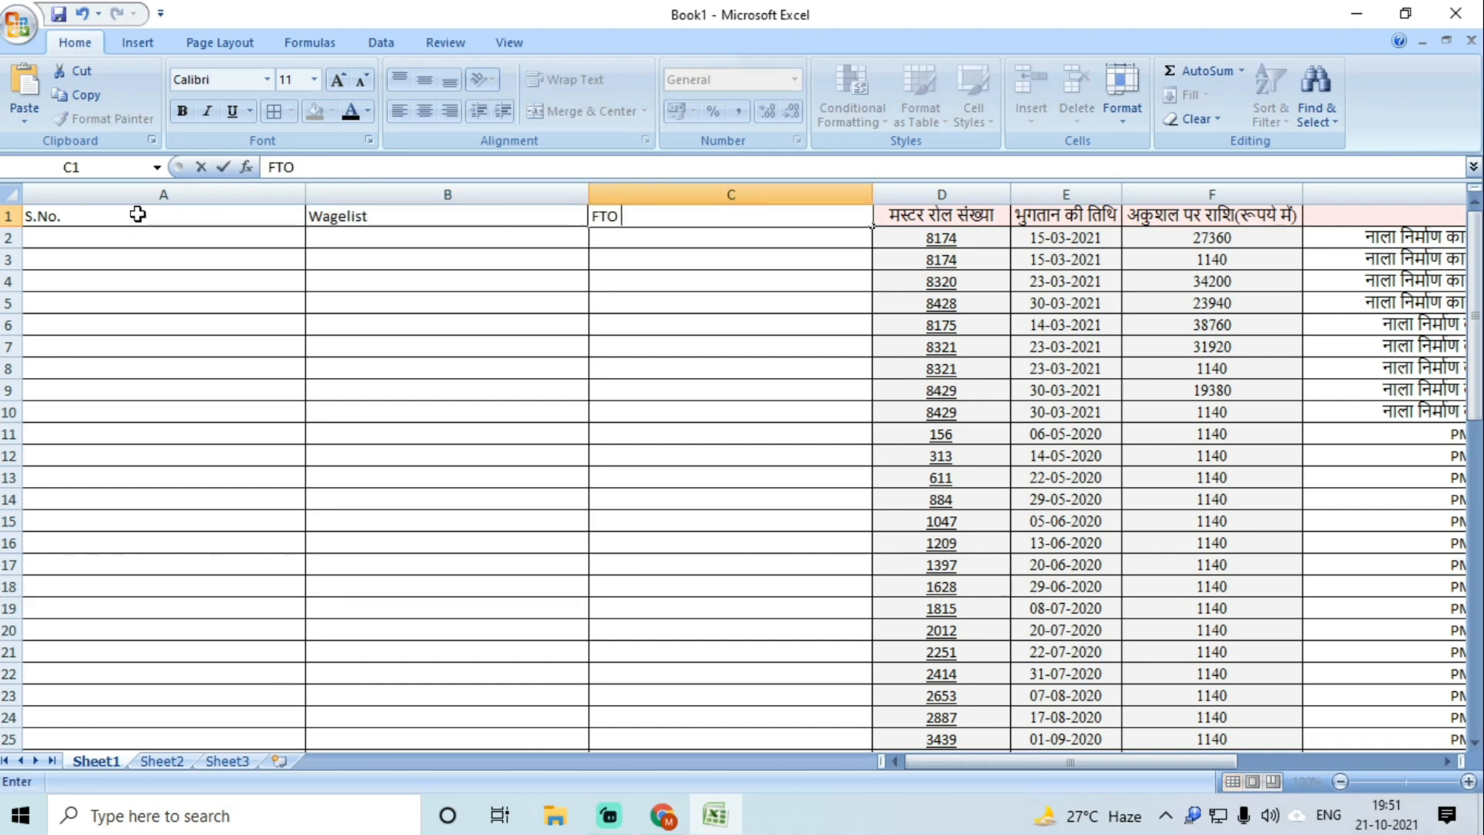
pyautogui.write('O No.')
pyautogui.press('Tab')
pyautogui.click(265, 279)
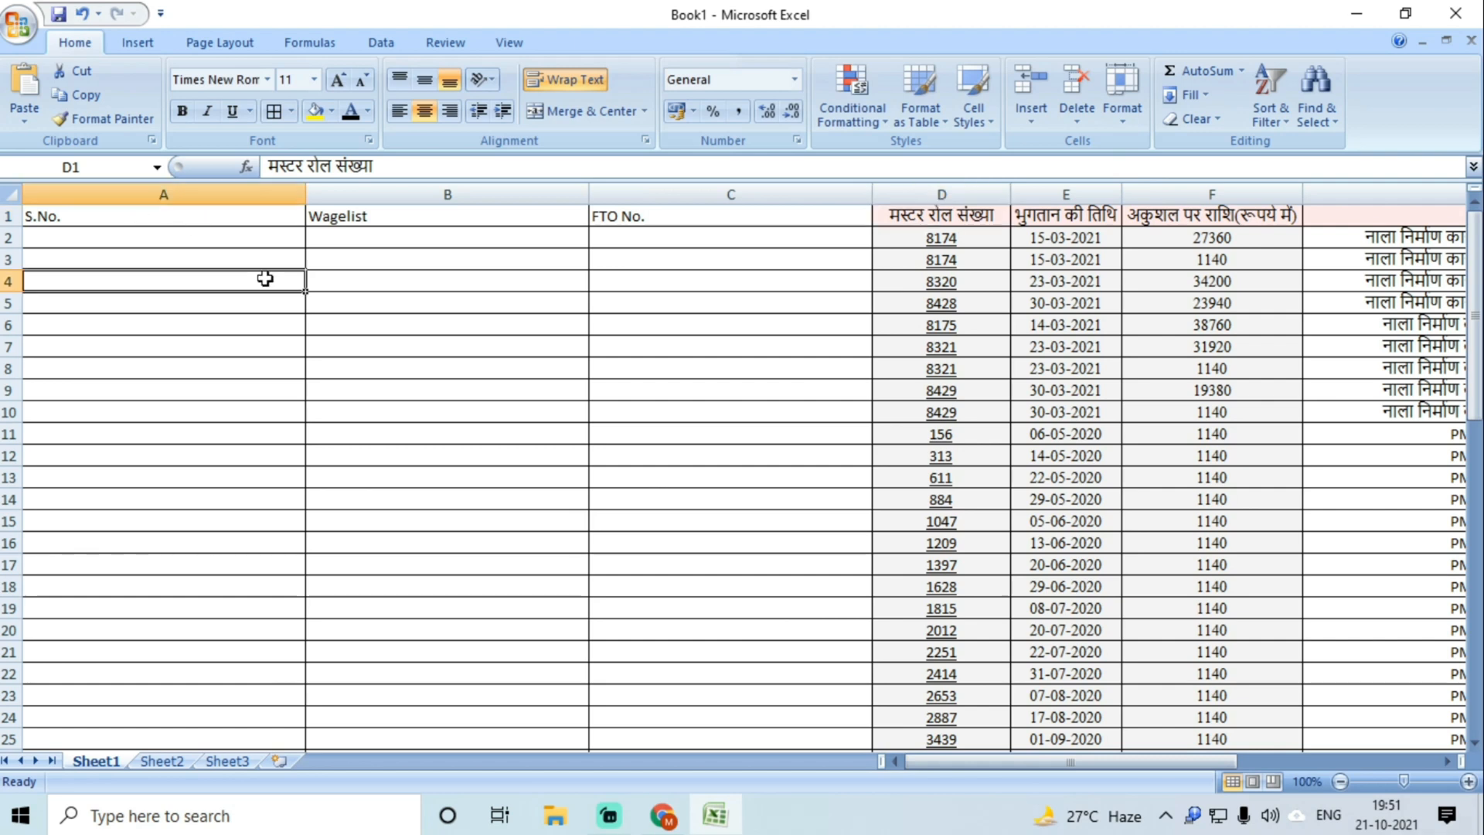
# Step: Autofit column A, narrow the Wagelist column and fit column C to FTO No
pyautogui.doubleClick(305, 189)
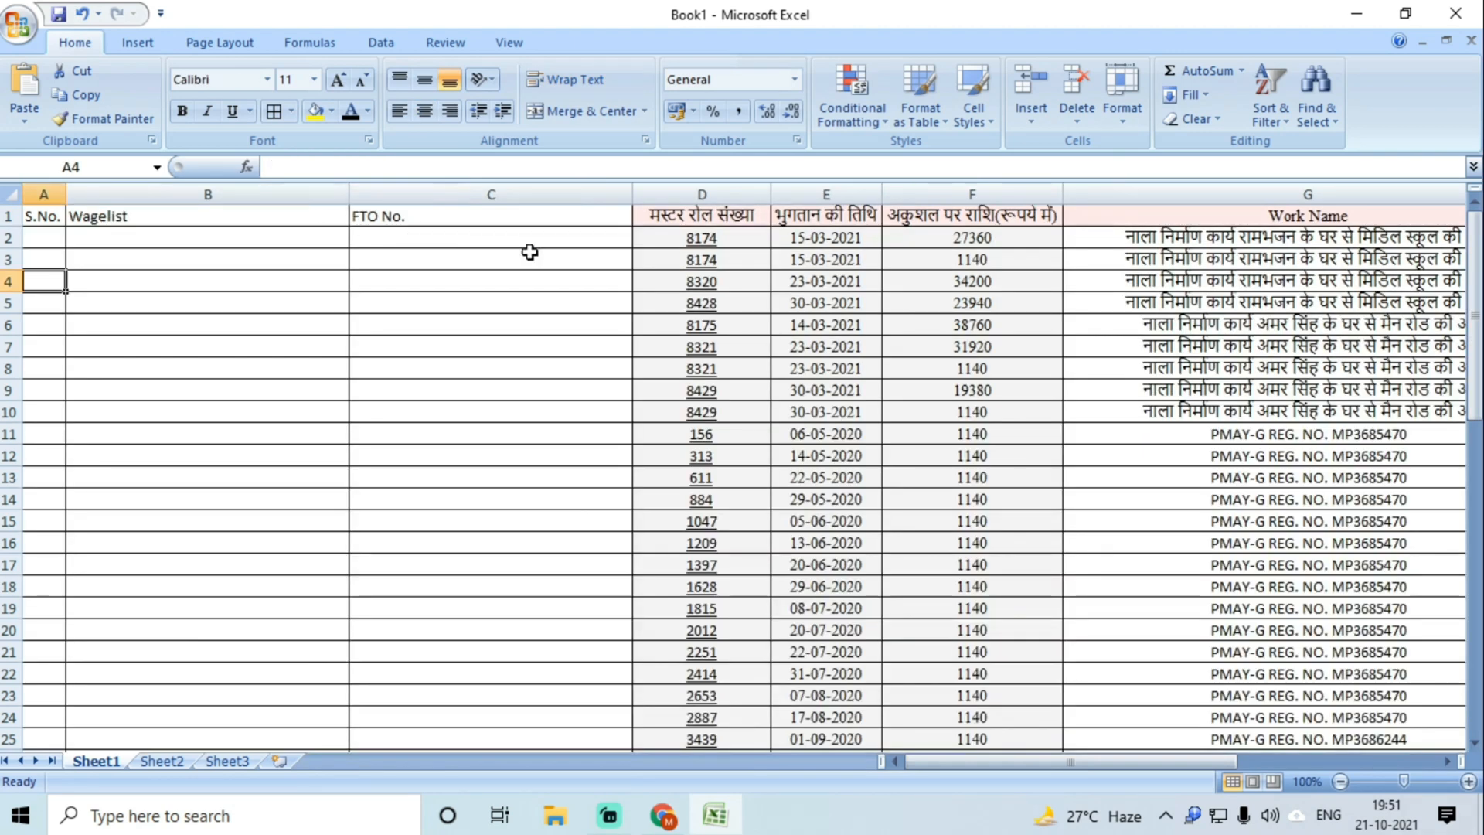
pyautogui.moveTo(349, 193); pyautogui.dragTo(314, 195)
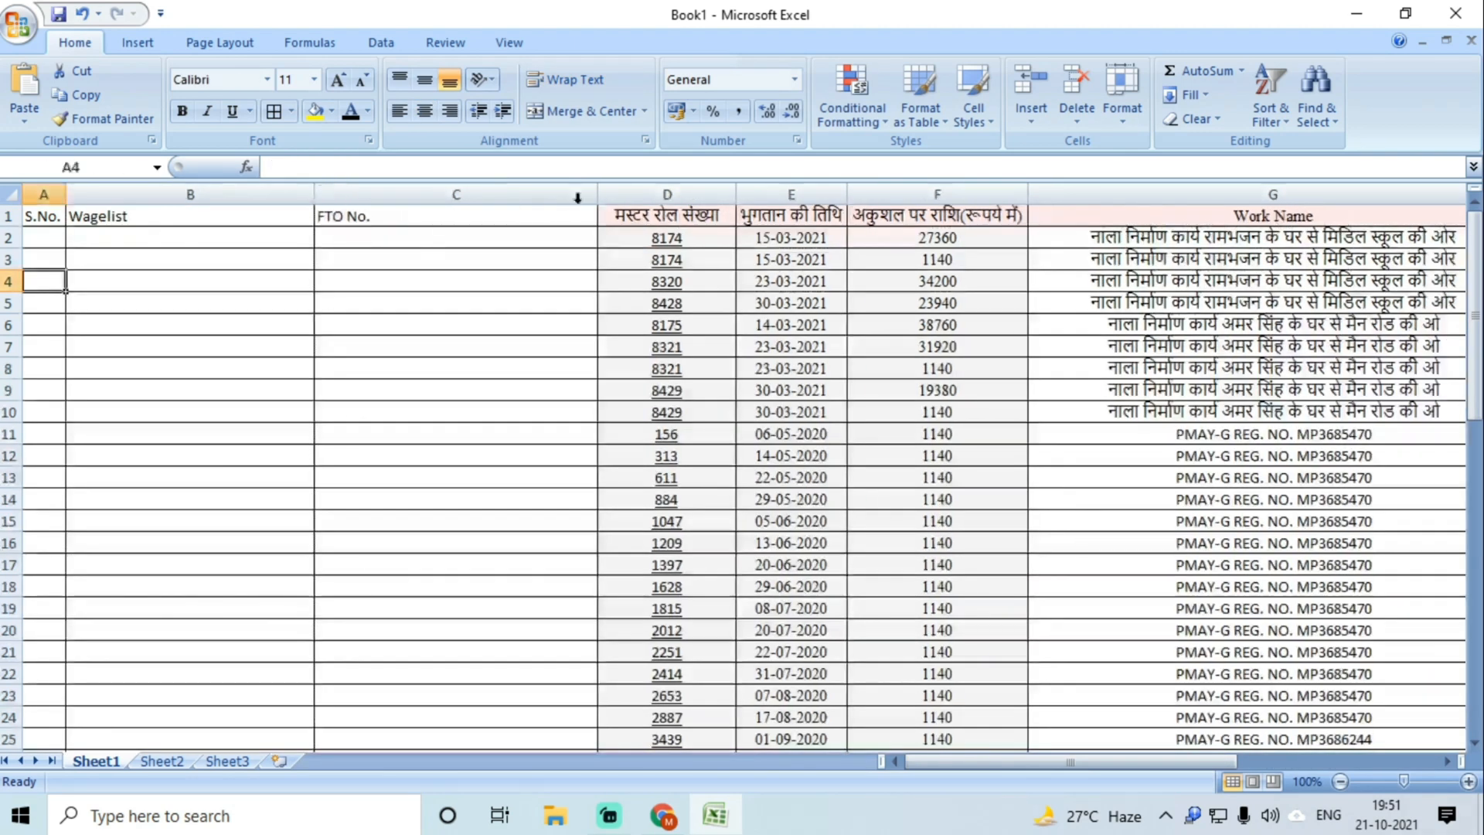
pyautogui.doubleClick(593, 194)
pyautogui.click(337, 239)
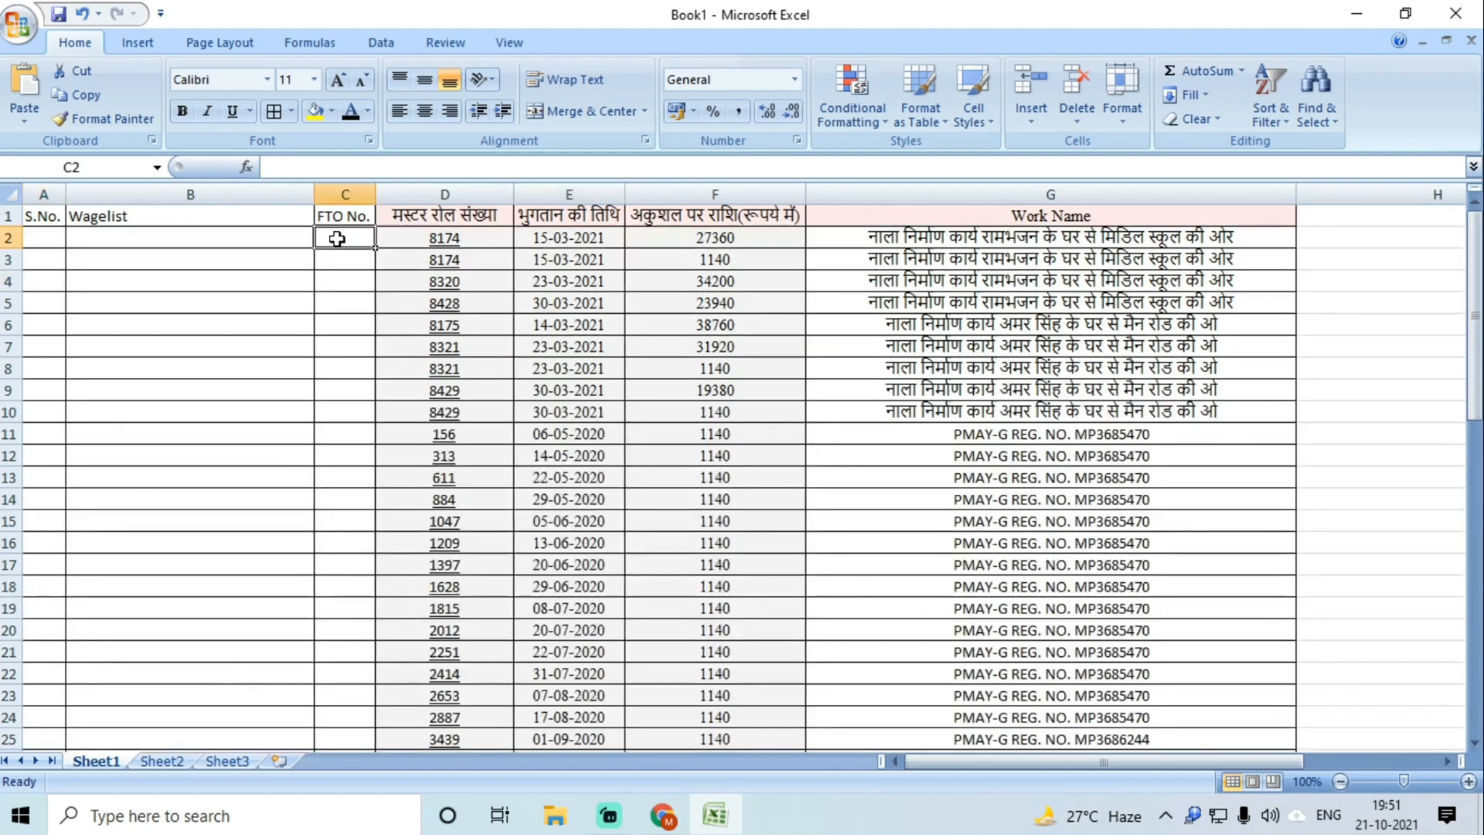
pyautogui.click(195, 239)
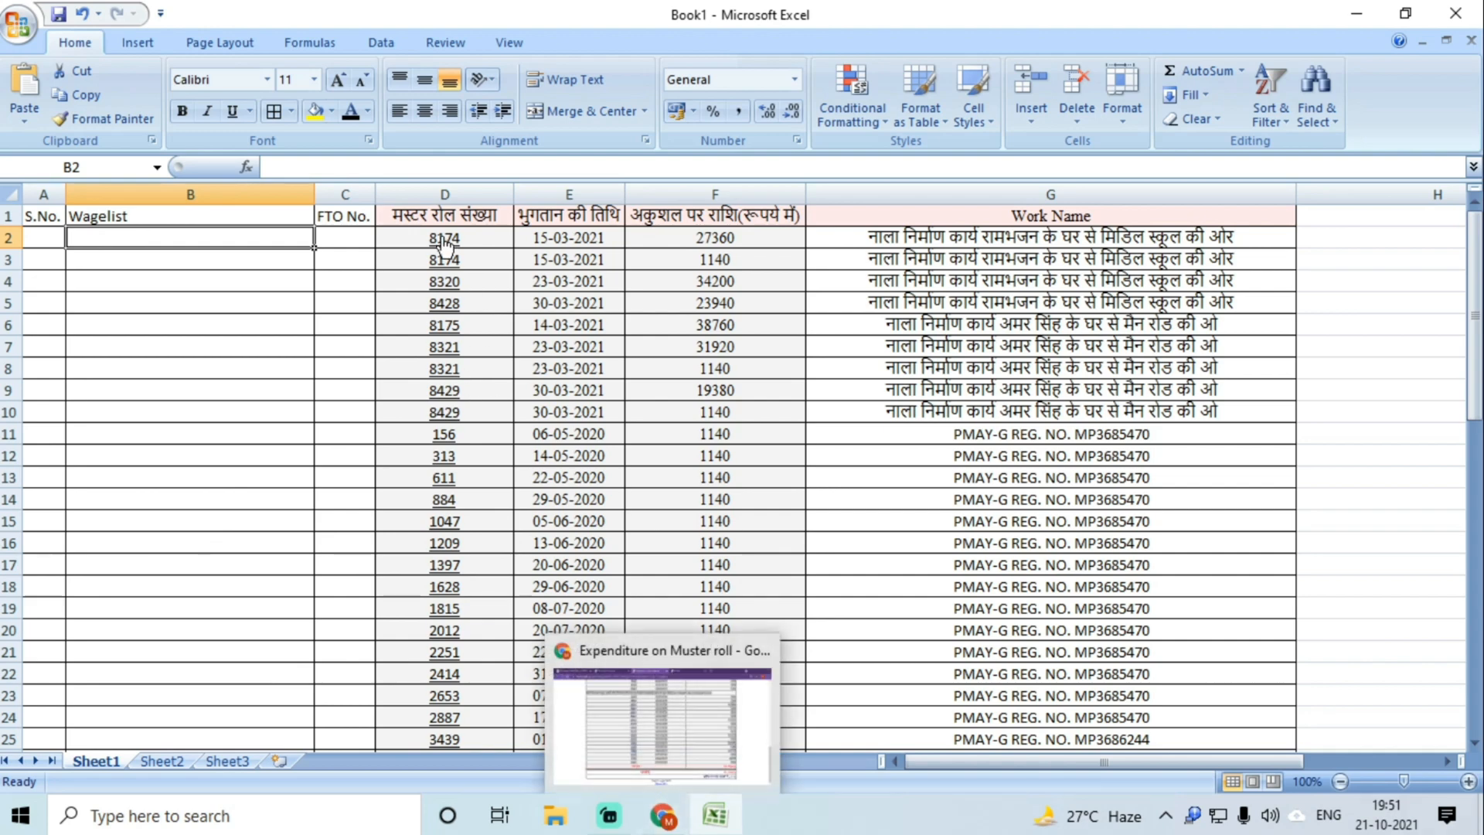
# Step: Rename the first worksheet to Labour
pyautogui.click(663, 816)
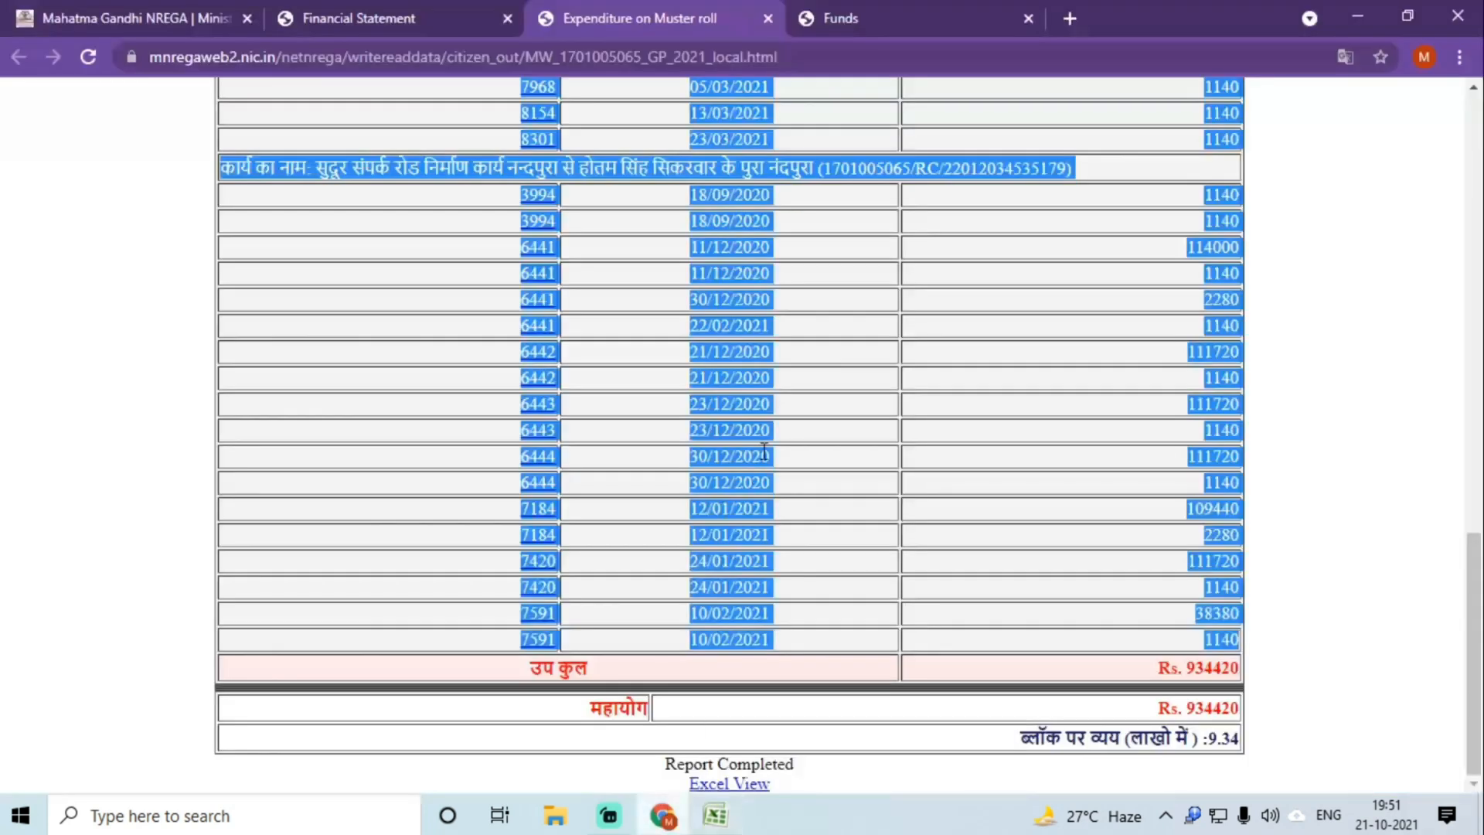
pyautogui.scroll(15, 783, 458)
pyautogui.click(750, 447)
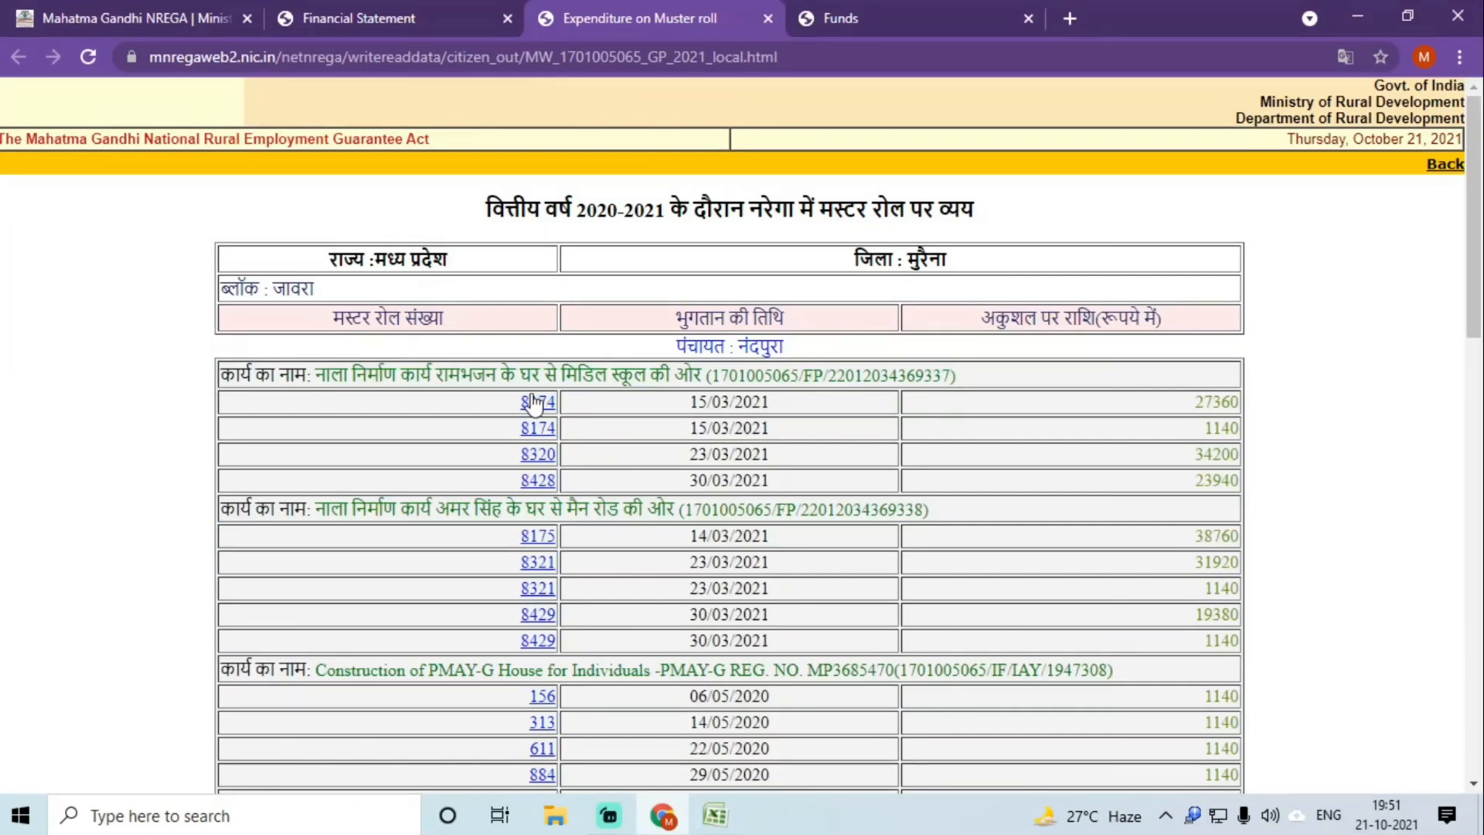
pyautogui.hotkey('alt', 'Tab')
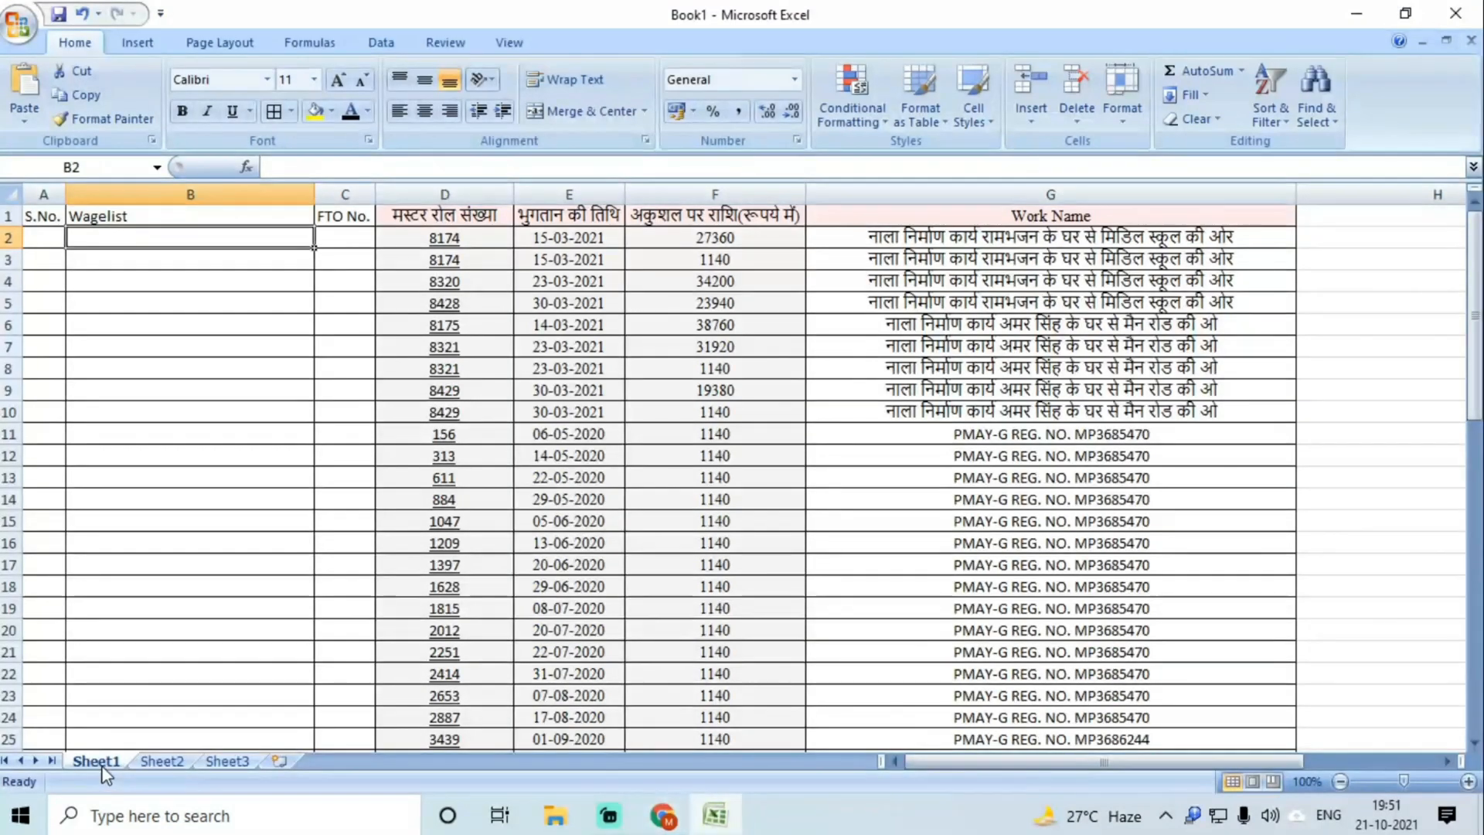
pyautogui.doubleClick(103, 764)
pyautogui.write('Labour')
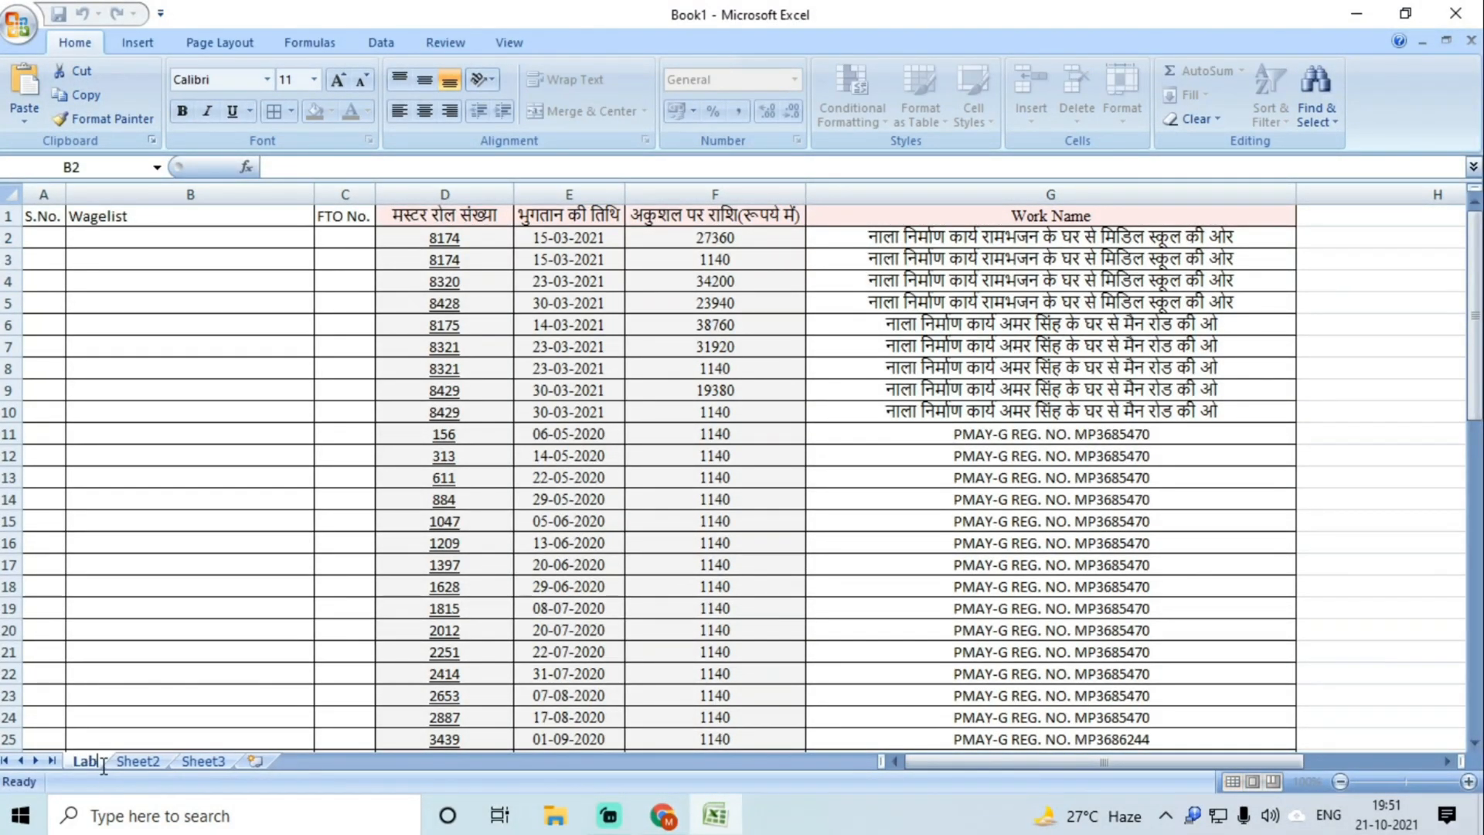
pyautogui.click(123, 673)
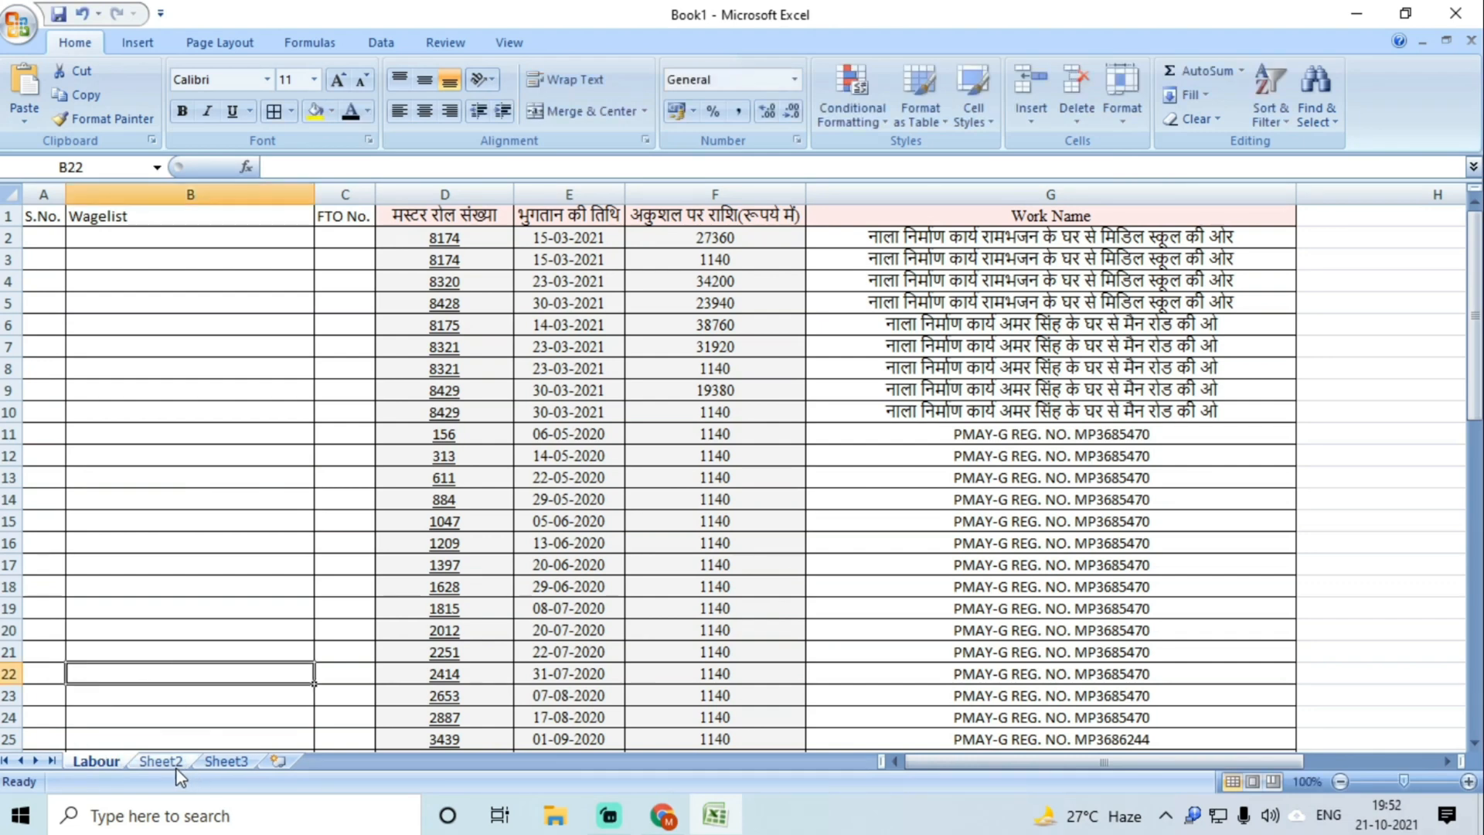
# Step: Rename the second worksheet to Material
pyautogui.click(161, 761)
pyautogui.doubleClick(161, 761)
pyautogui.write('Material')
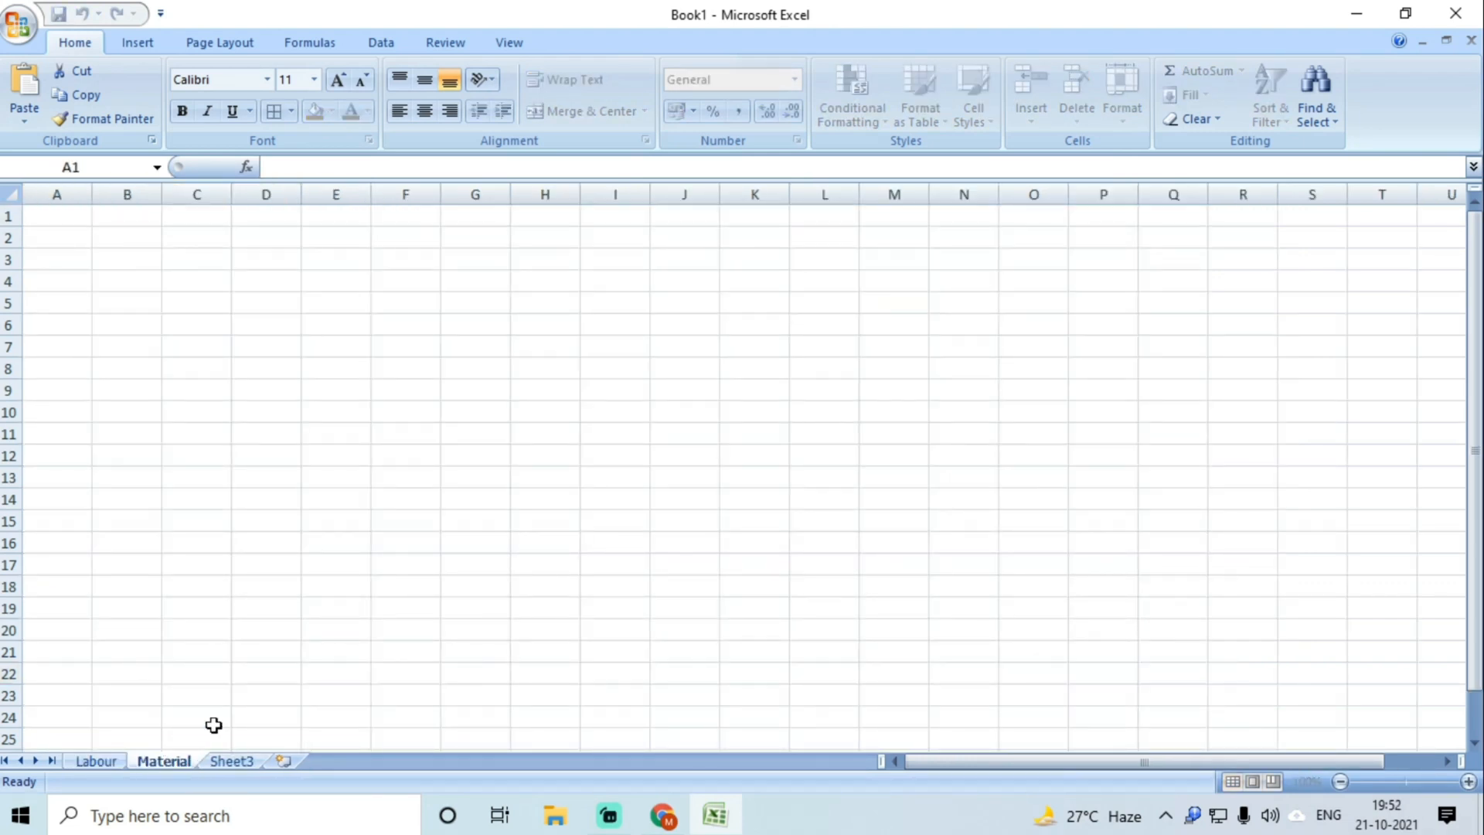
pyautogui.click(197, 629)
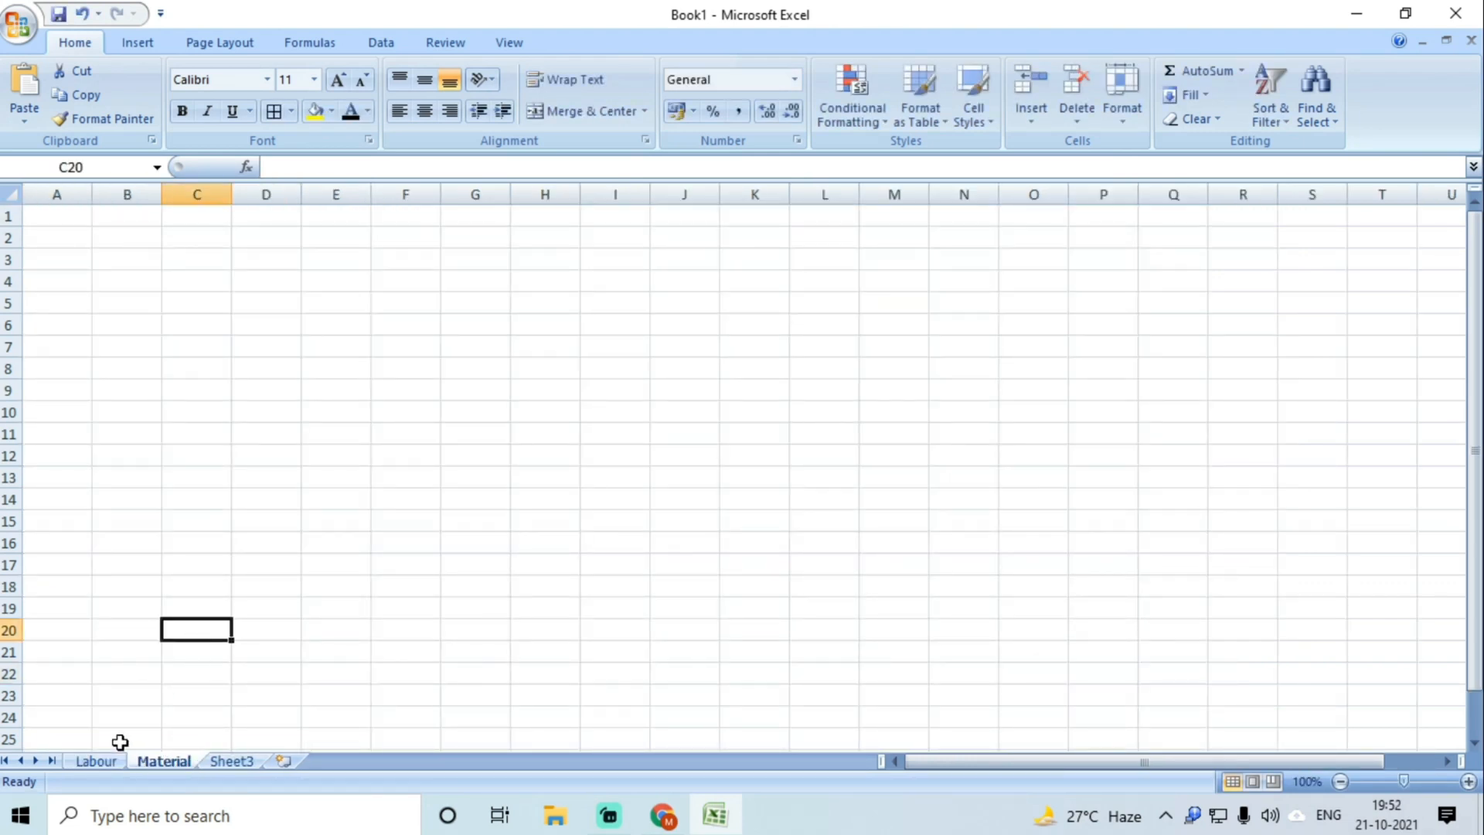
pyautogui.click(86, 762)
pyautogui.click(662, 815)
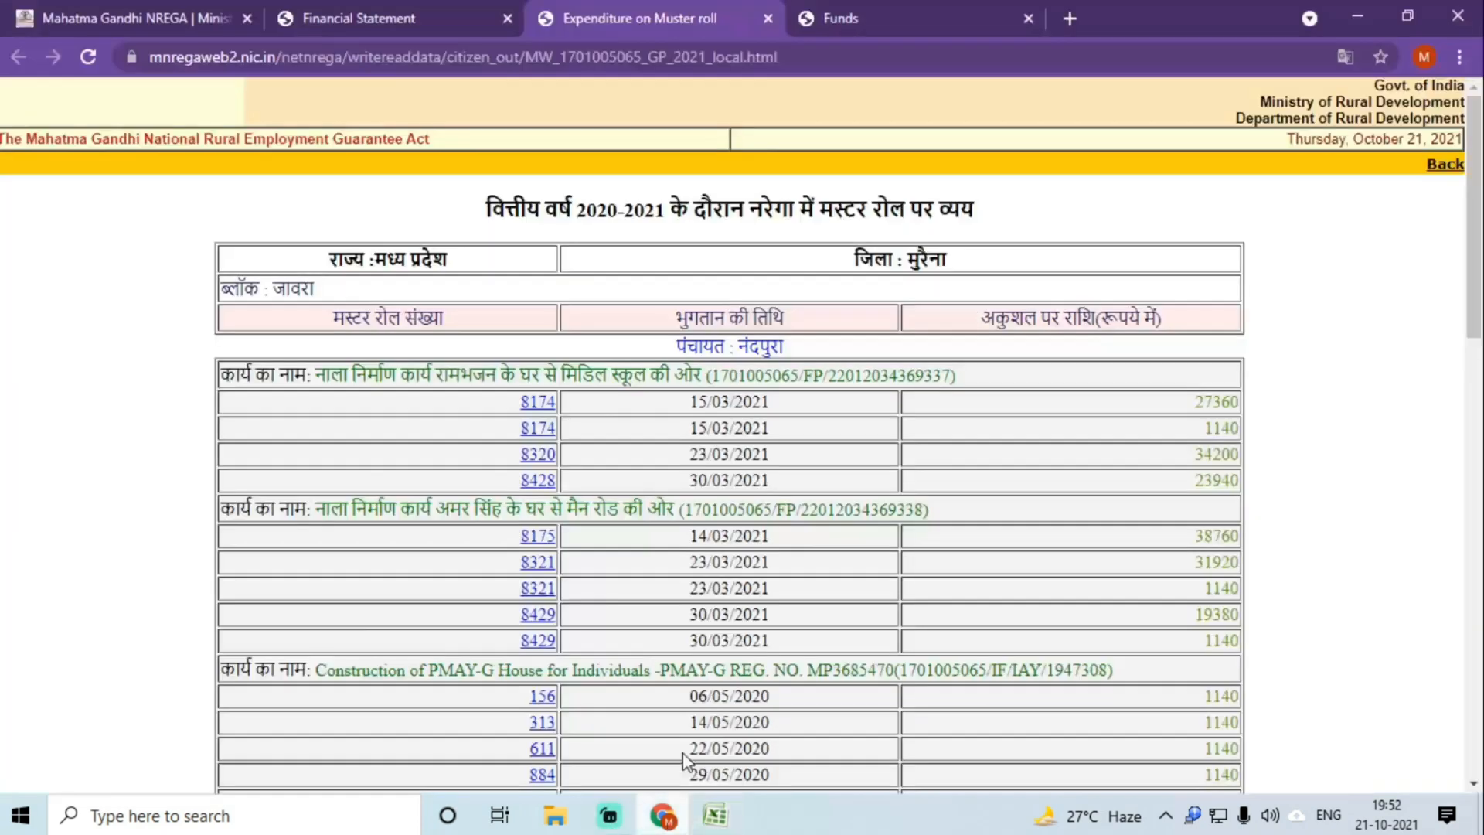
pyautogui.click(537, 403)
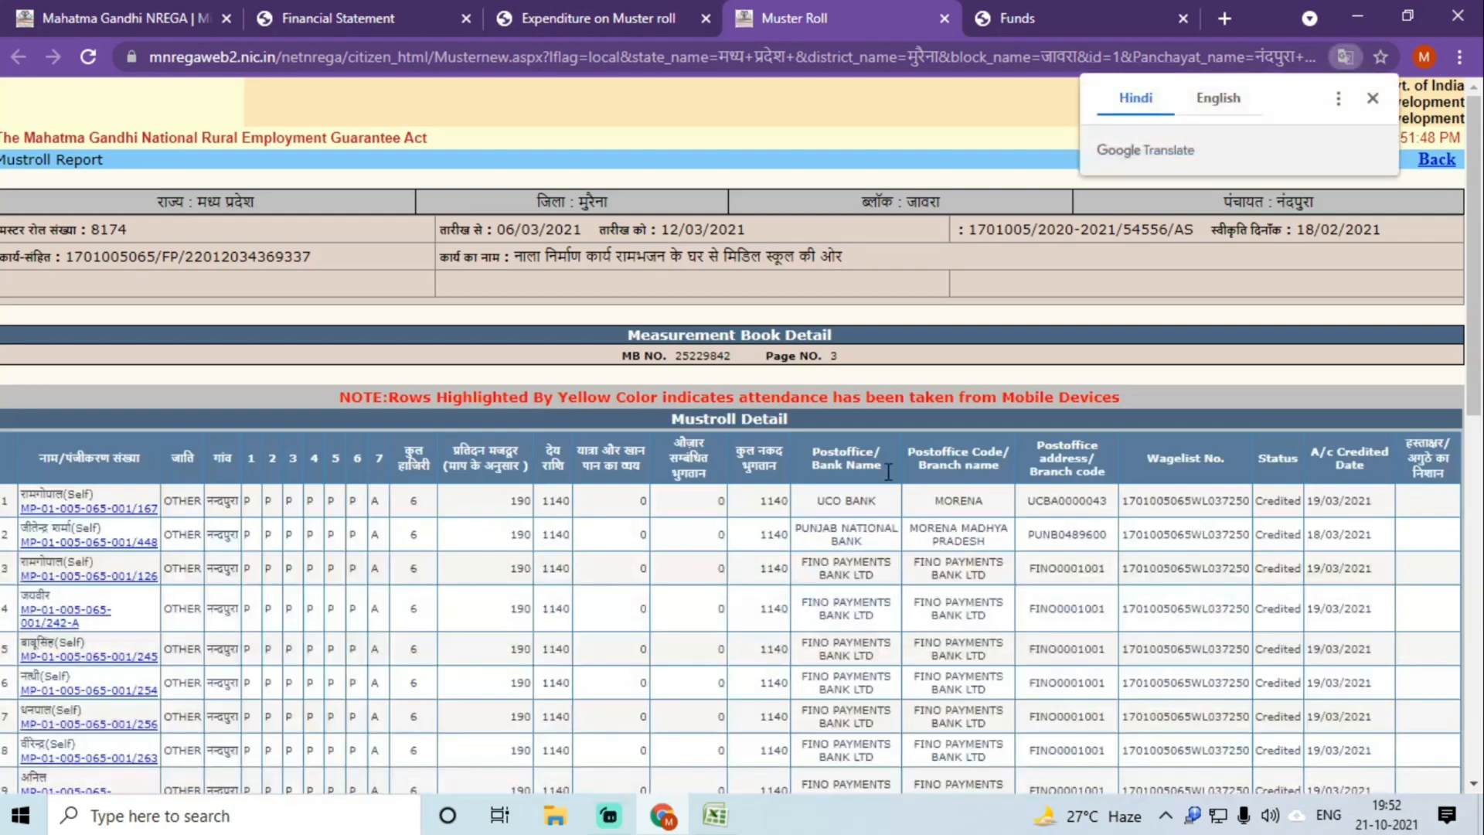
pyautogui.moveTo(1125, 501); pyautogui.dragTo(1241, 504)
pyautogui.scroll(-10, 1222, 548)
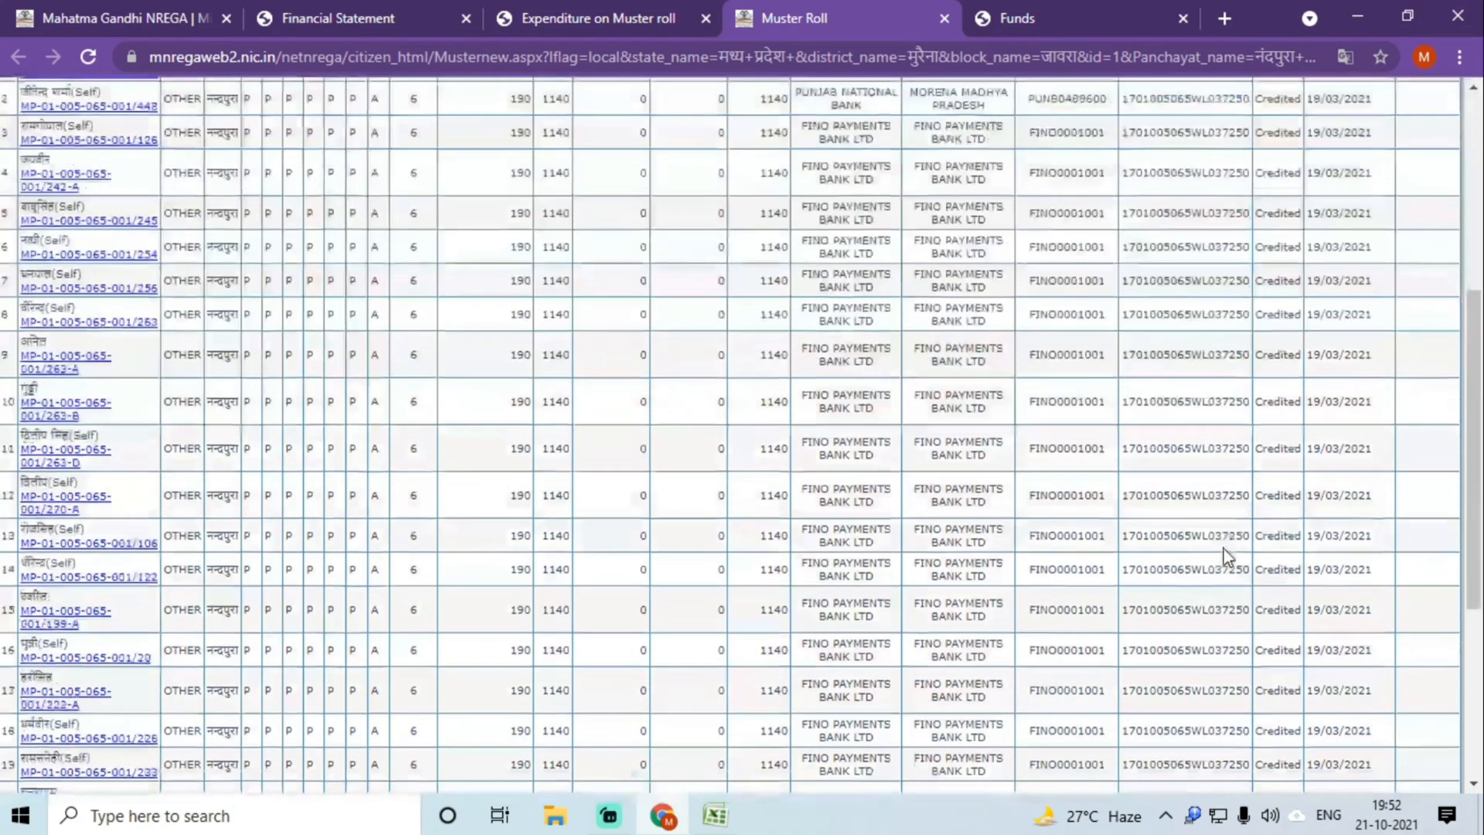
# Step: Paste the wagelist number into B2 and fill it down into B3
pyautogui.click(716, 816)
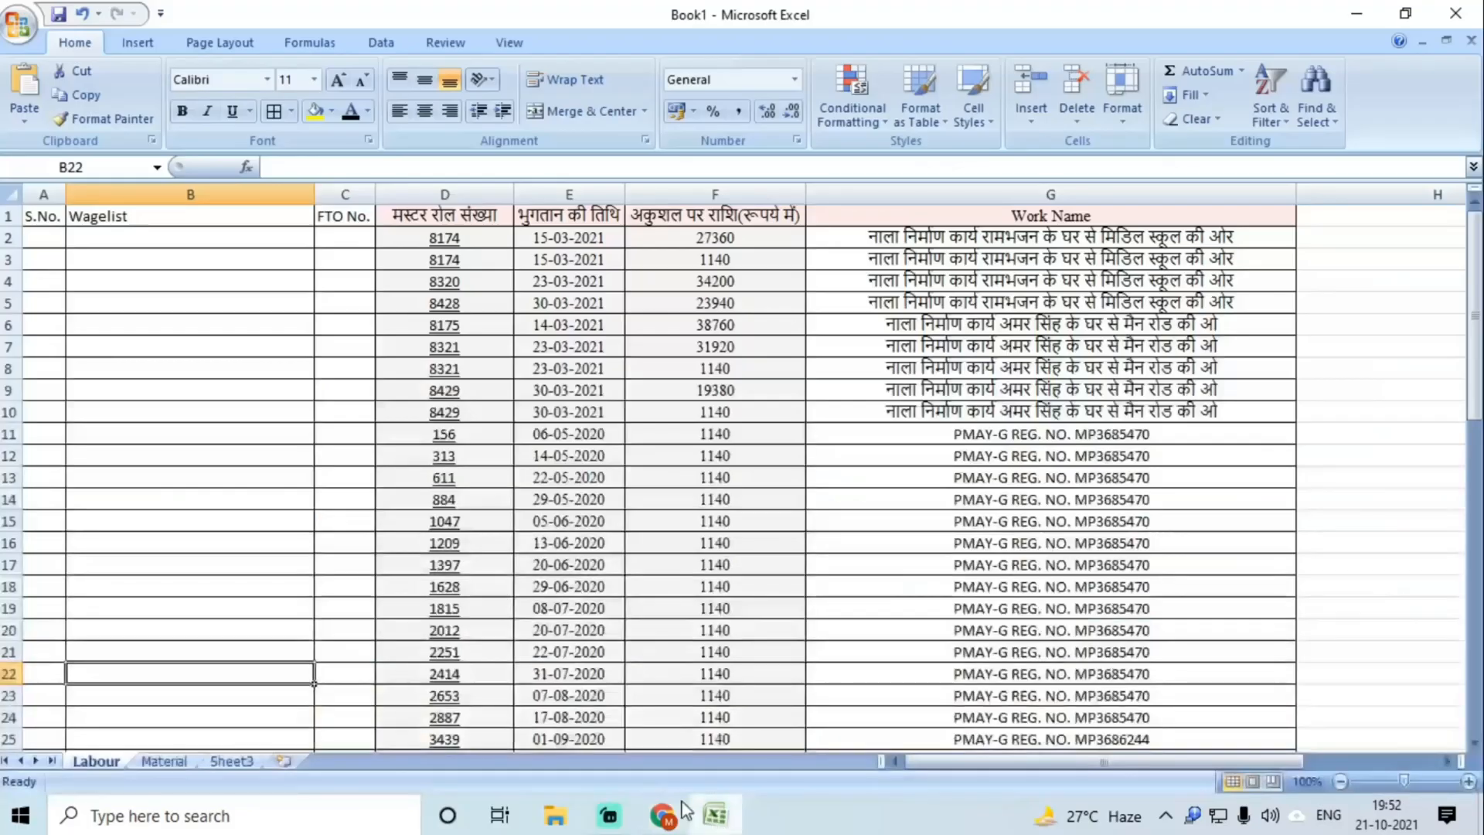
pyautogui.click(112, 239)
pyautogui.hotkey('ctrl', 'v')
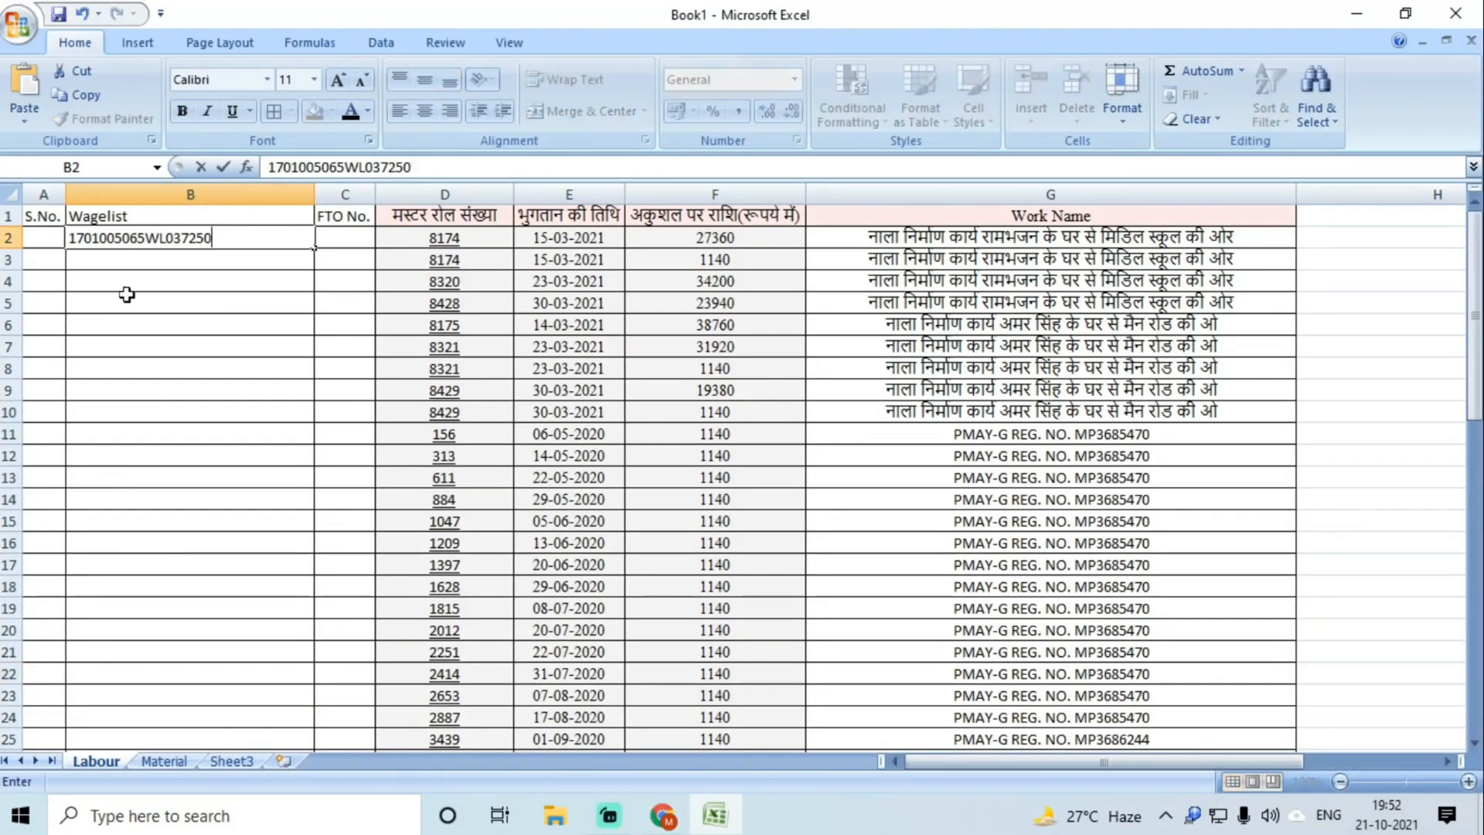
pyautogui.click(134, 318)
pyautogui.moveTo(170, 249); pyautogui.dragTo(193, 265)
pyautogui.hotkey('ctrl', 'd')
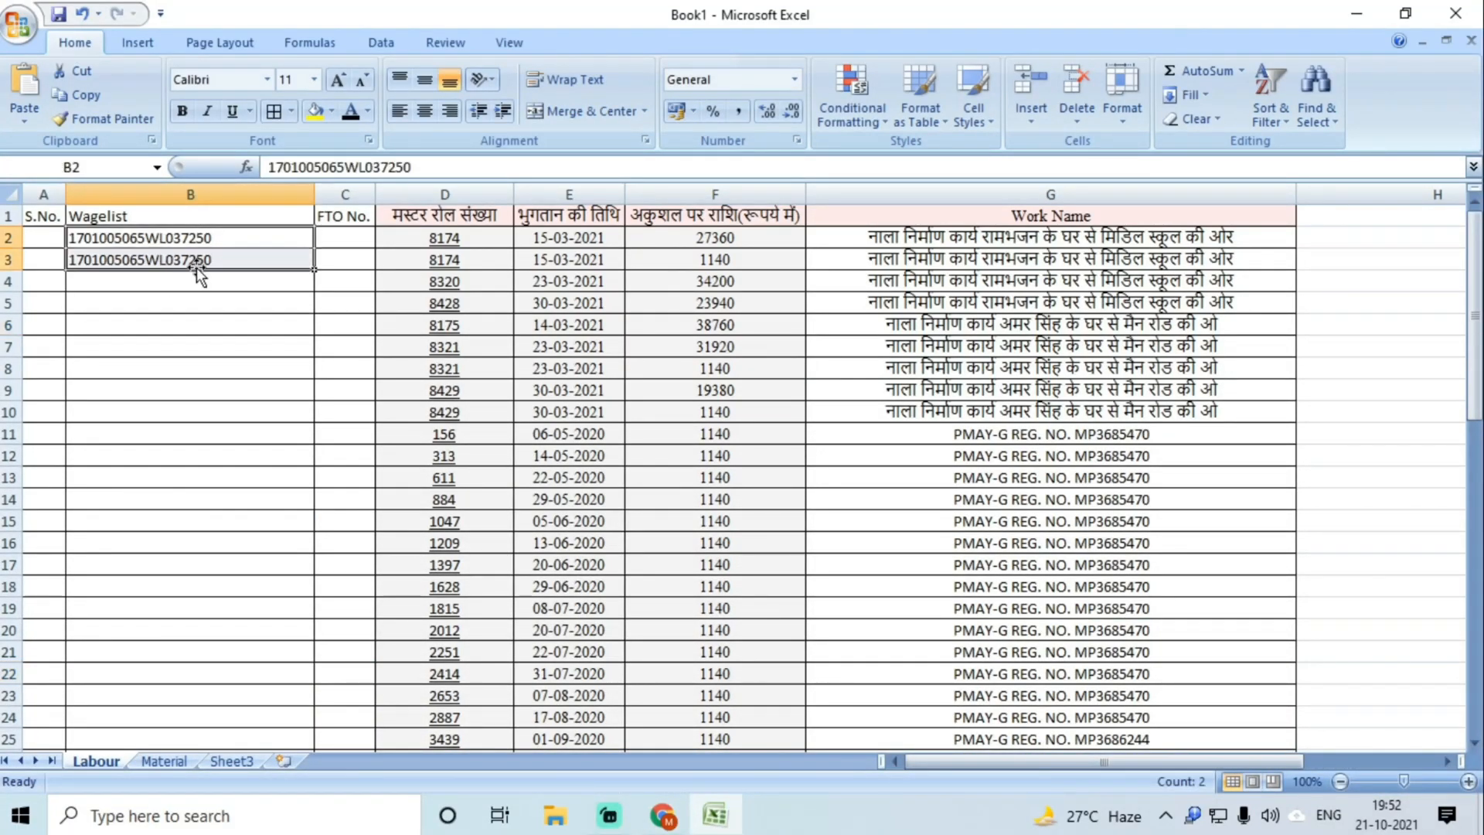
pyautogui.click(662, 816)
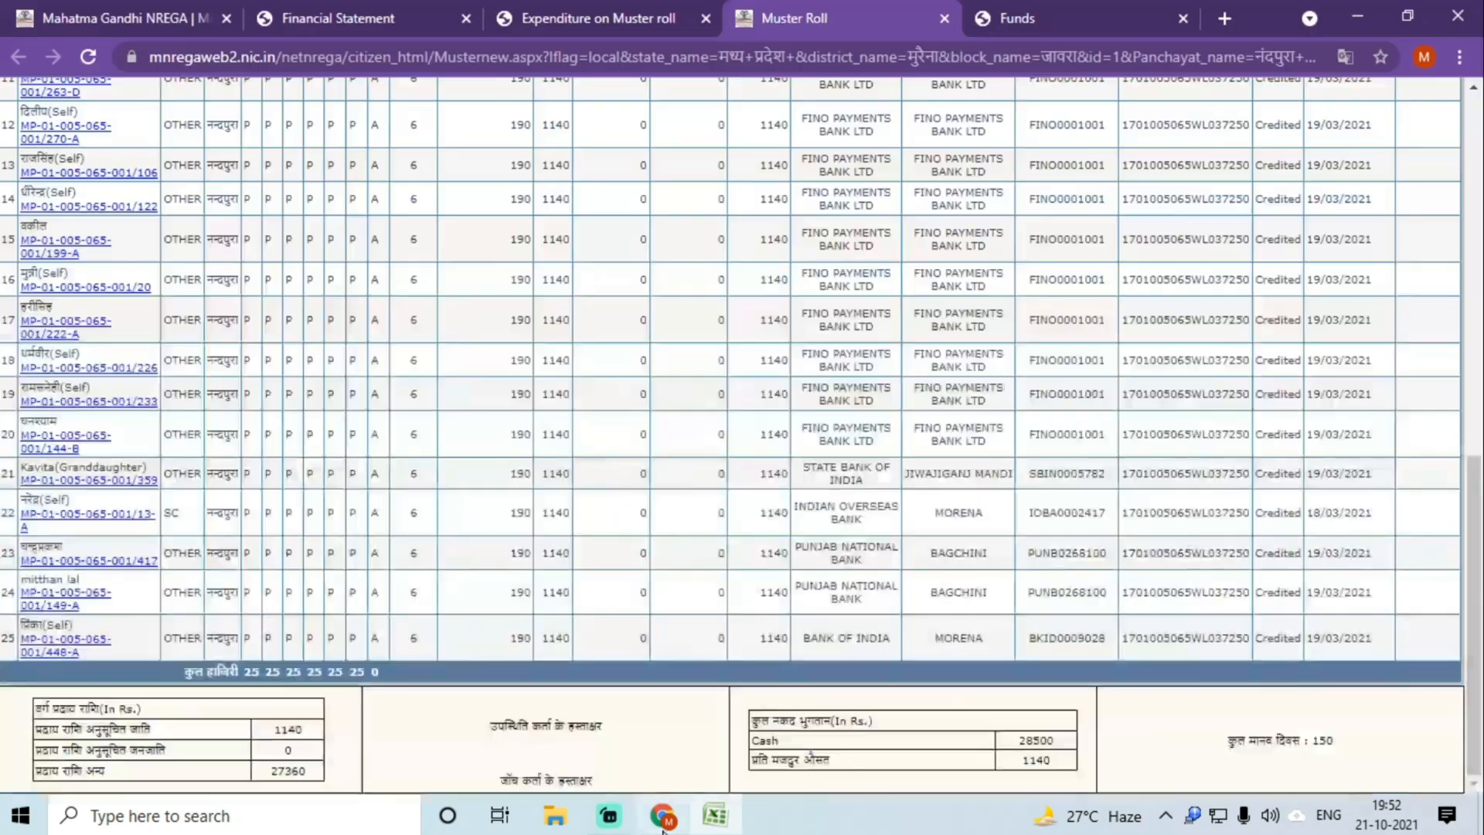
pyautogui.click(944, 18)
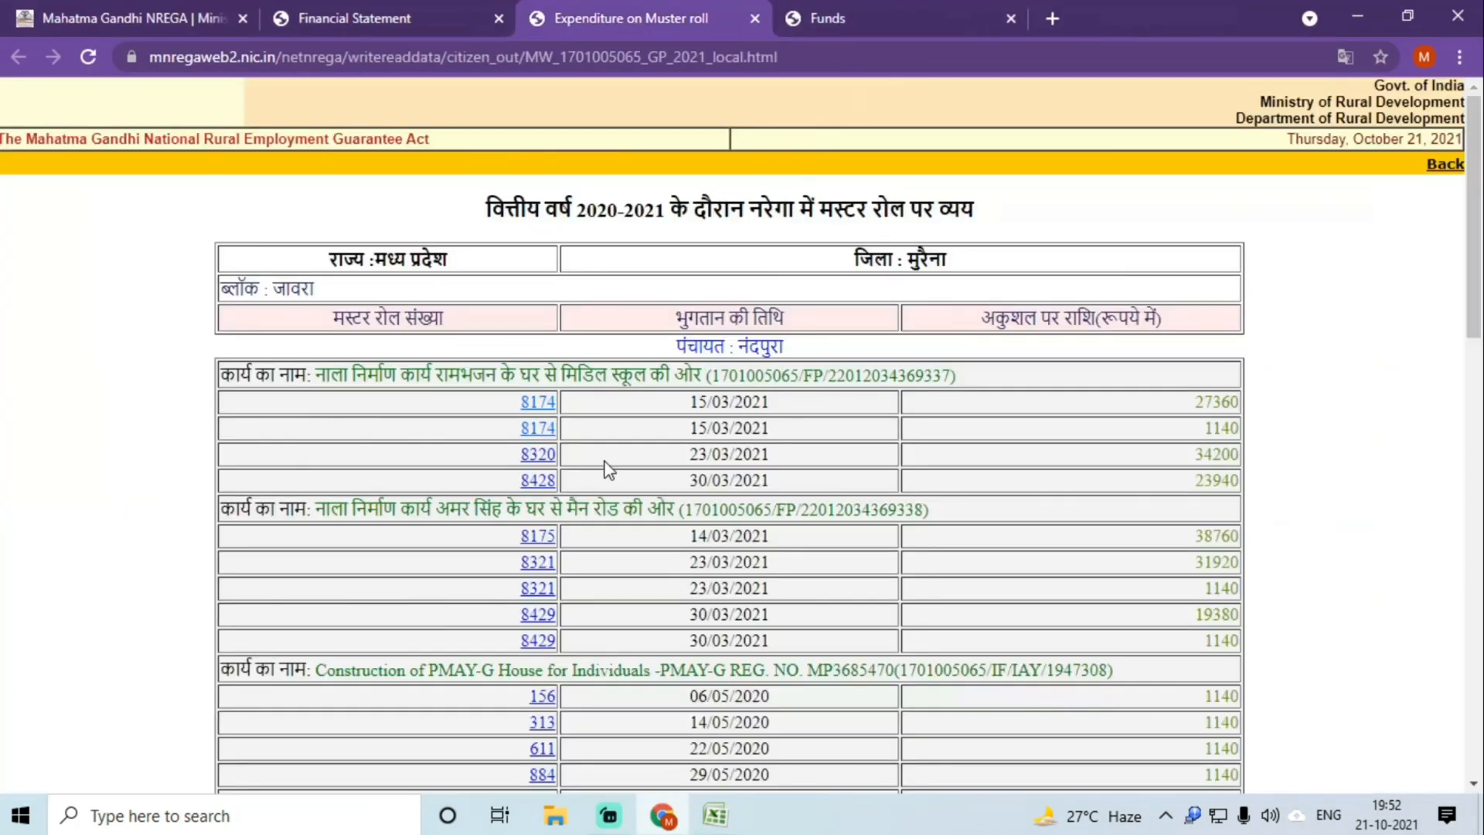
pyautogui.click(533, 458)
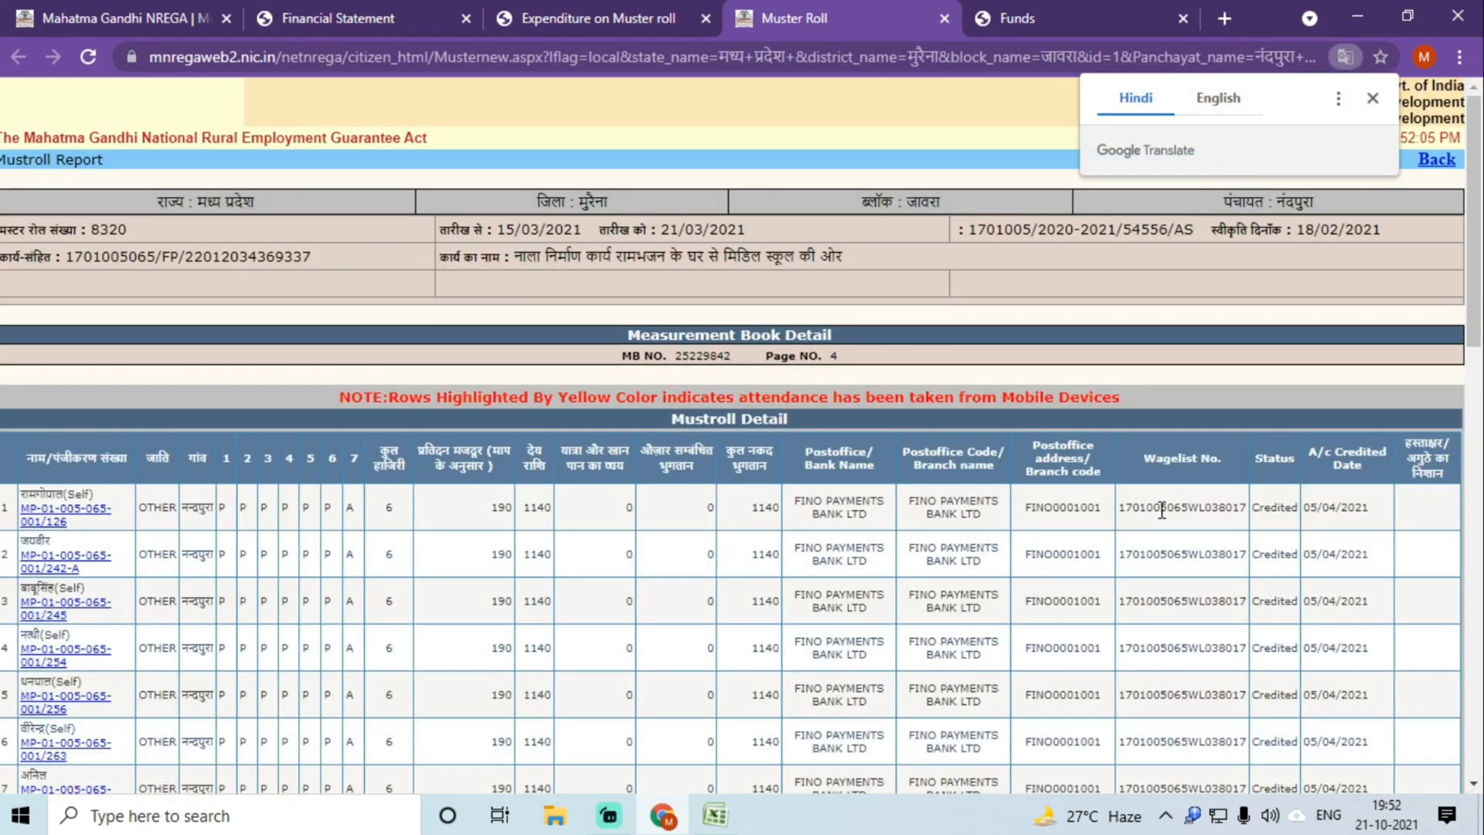
pyautogui.scroll(-10, 1162, 510)
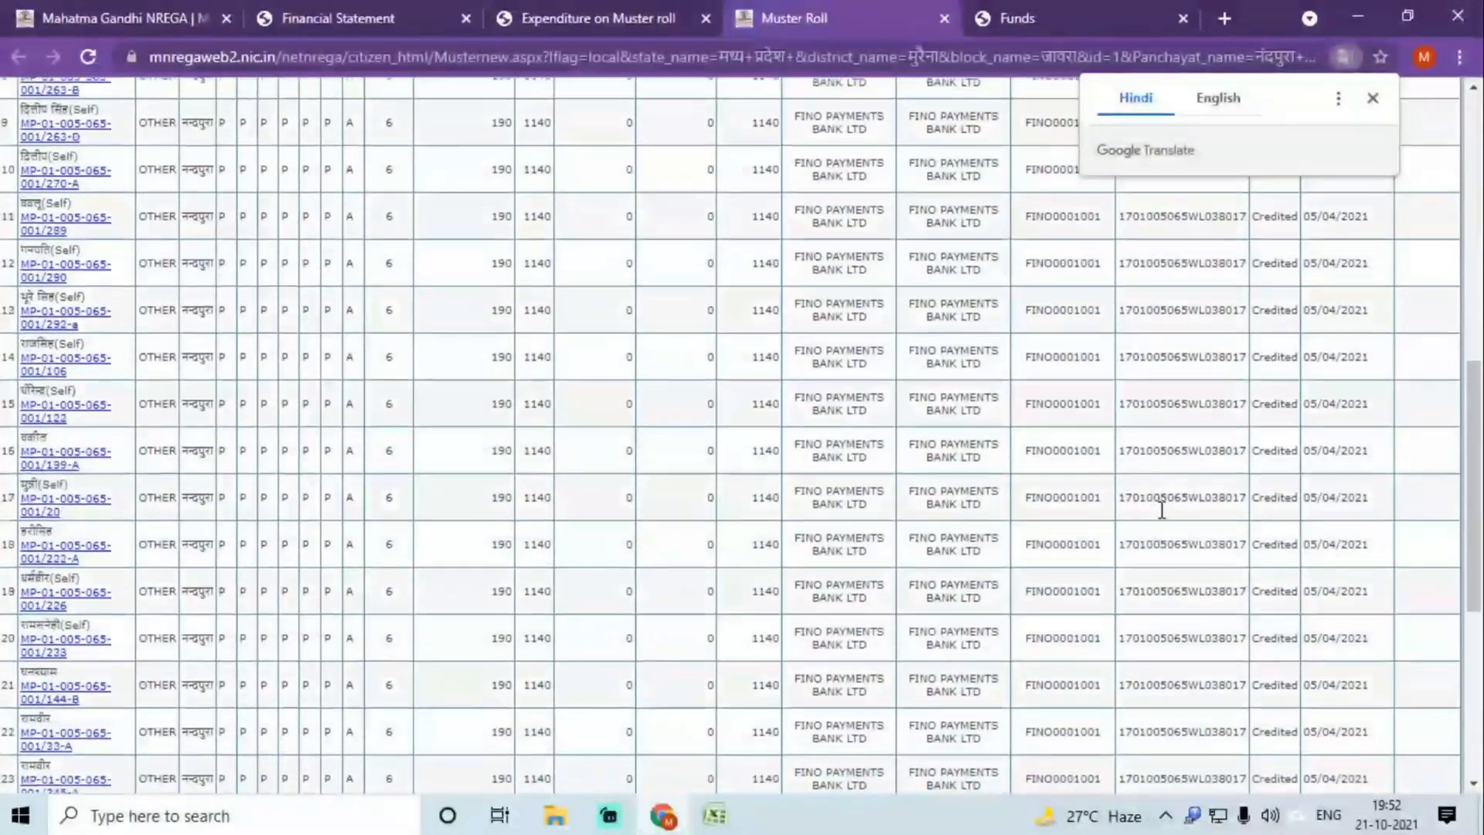
pyautogui.scroll(-5, 1162, 510)
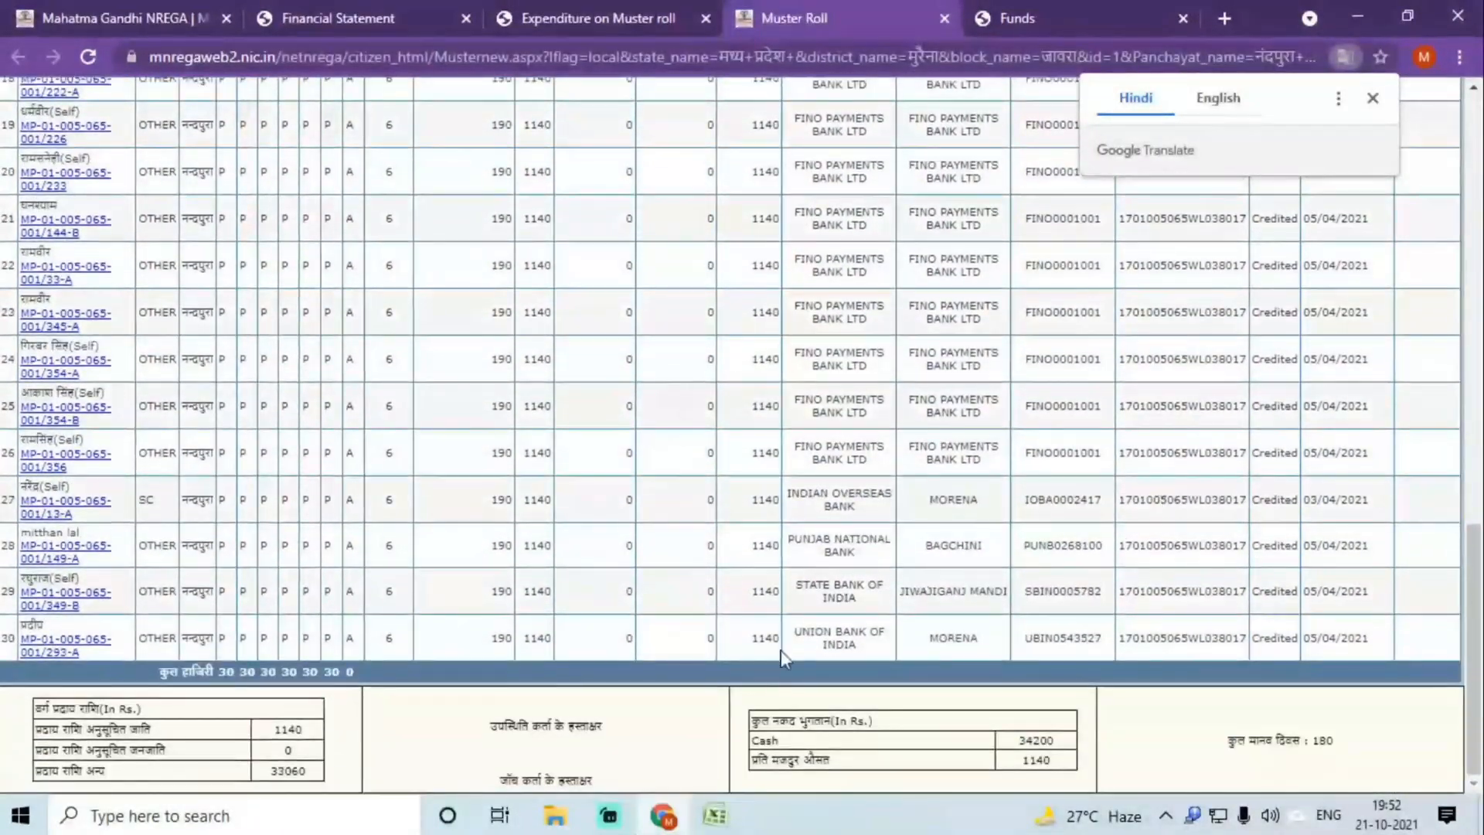
pyautogui.click(713, 819)
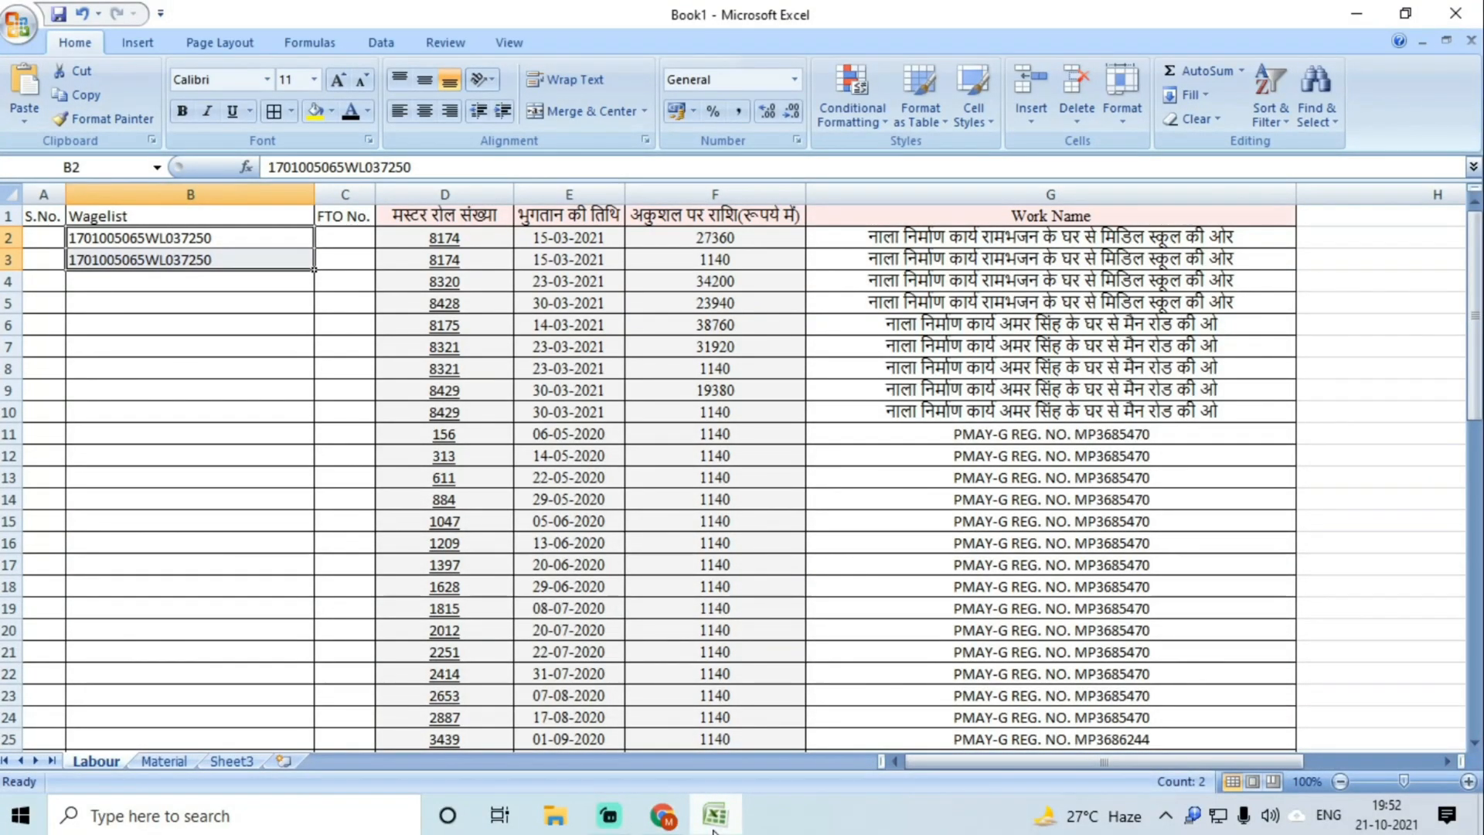
pyautogui.click(713, 819)
pyautogui.doubleClick(1206, 500)
pyautogui.hotkey('ctrl', 'c')
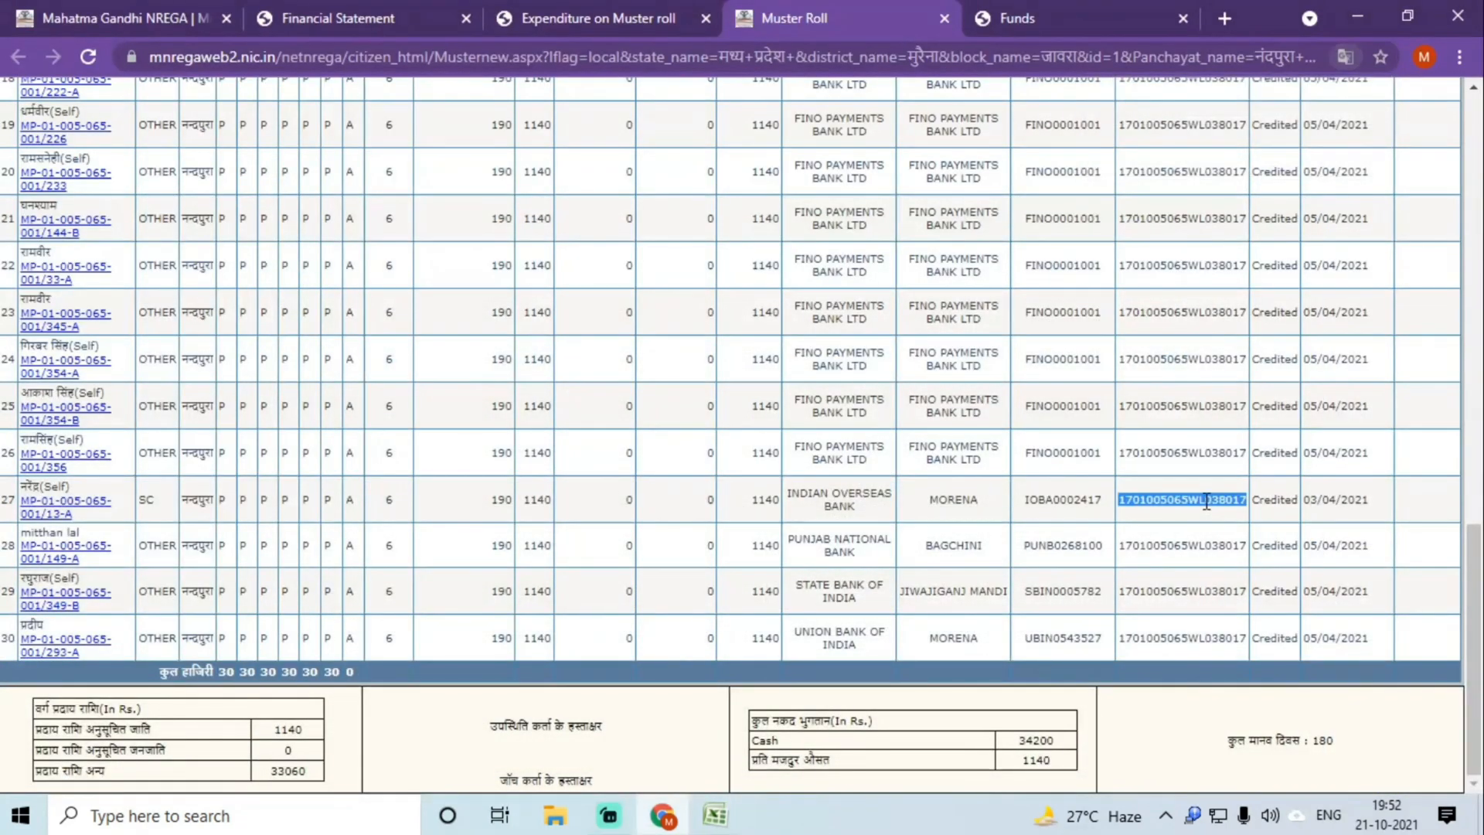
pyautogui.click(715, 815)
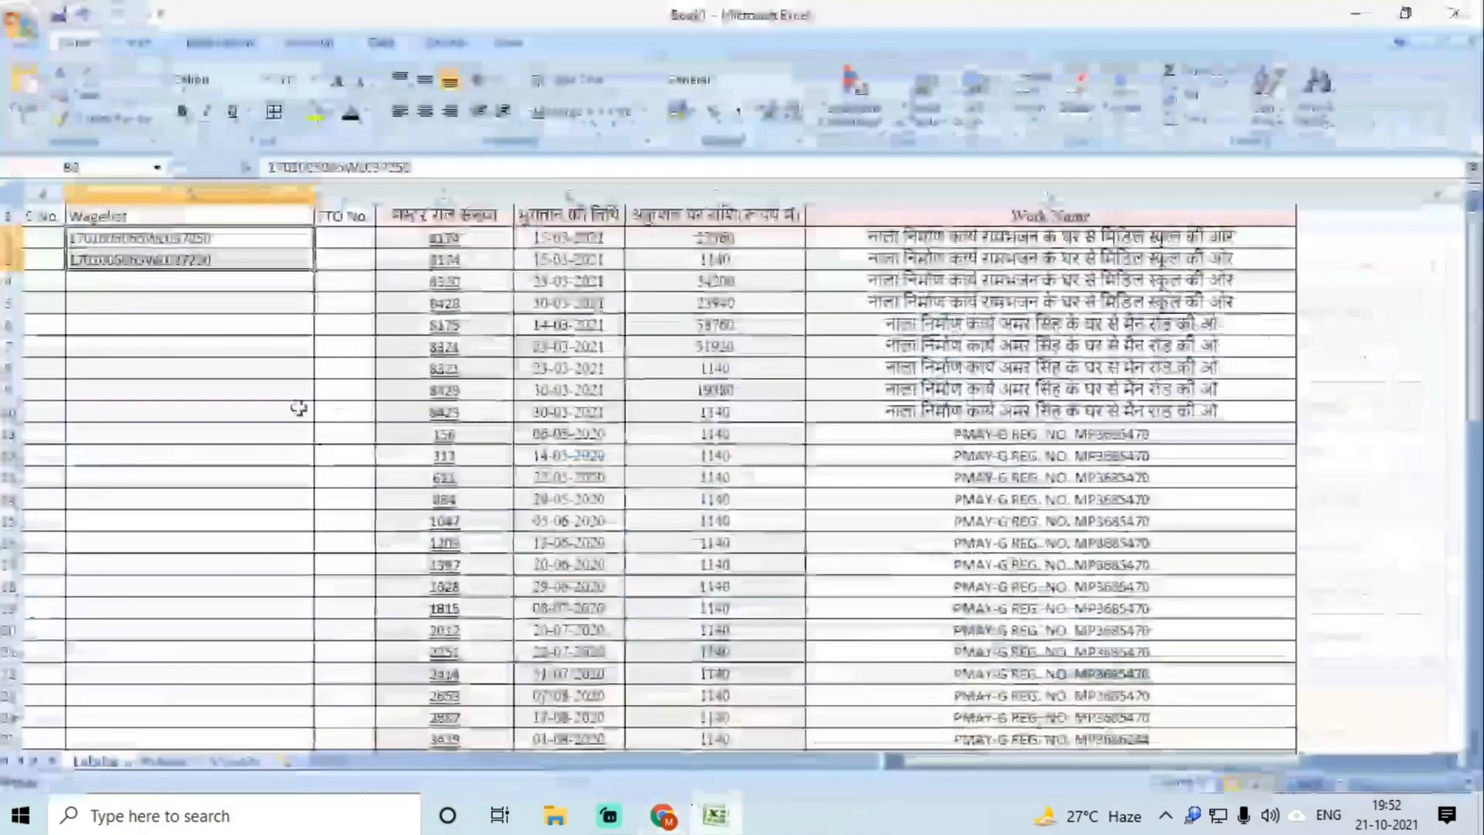
pyautogui.click(167, 284)
pyautogui.hotkey('ctrl', 'v')
pyautogui.press('Return')
pyautogui.press('Up')
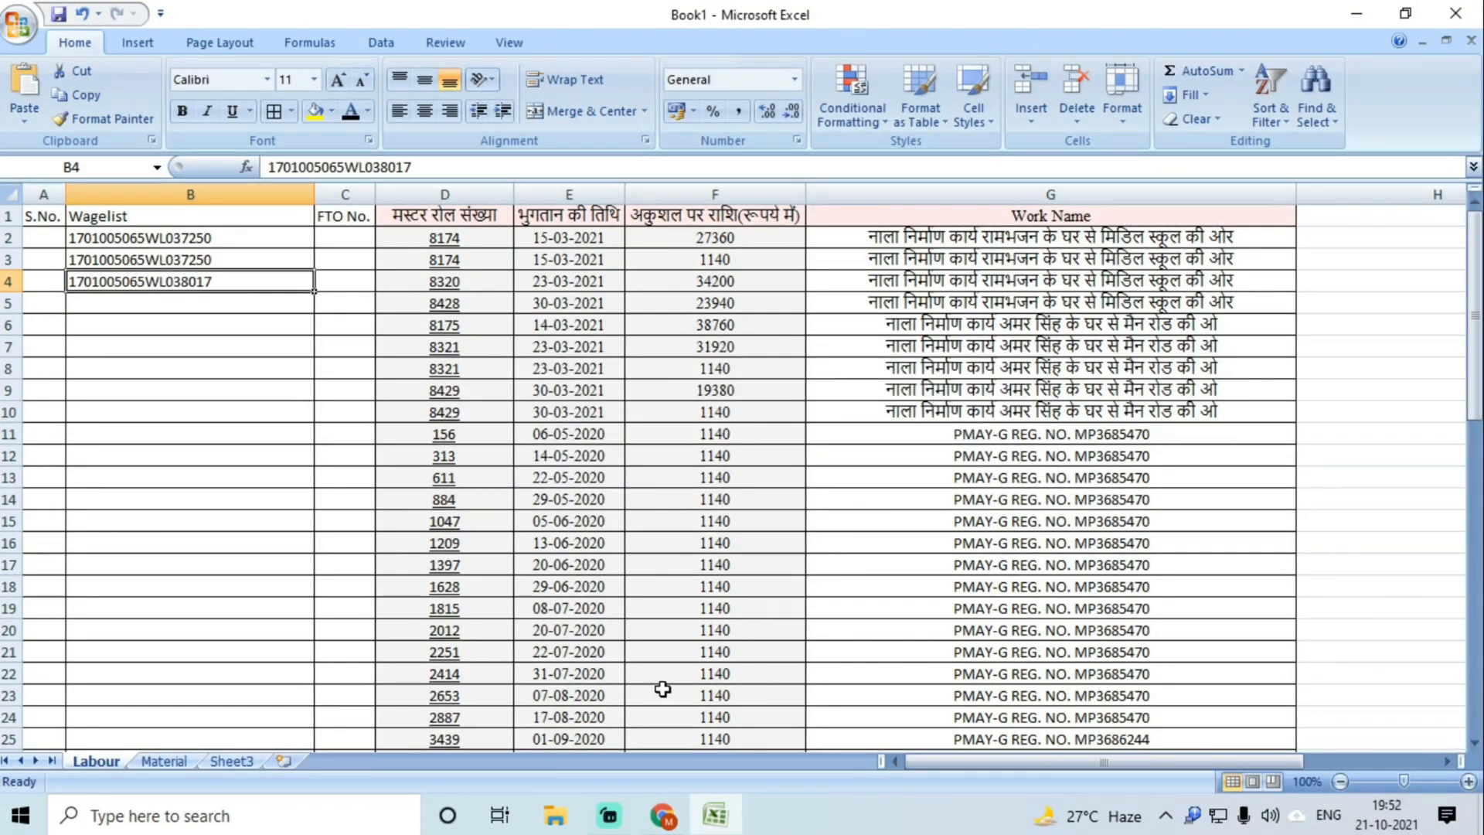
pyautogui.click(663, 818)
pyautogui.click(944, 18)
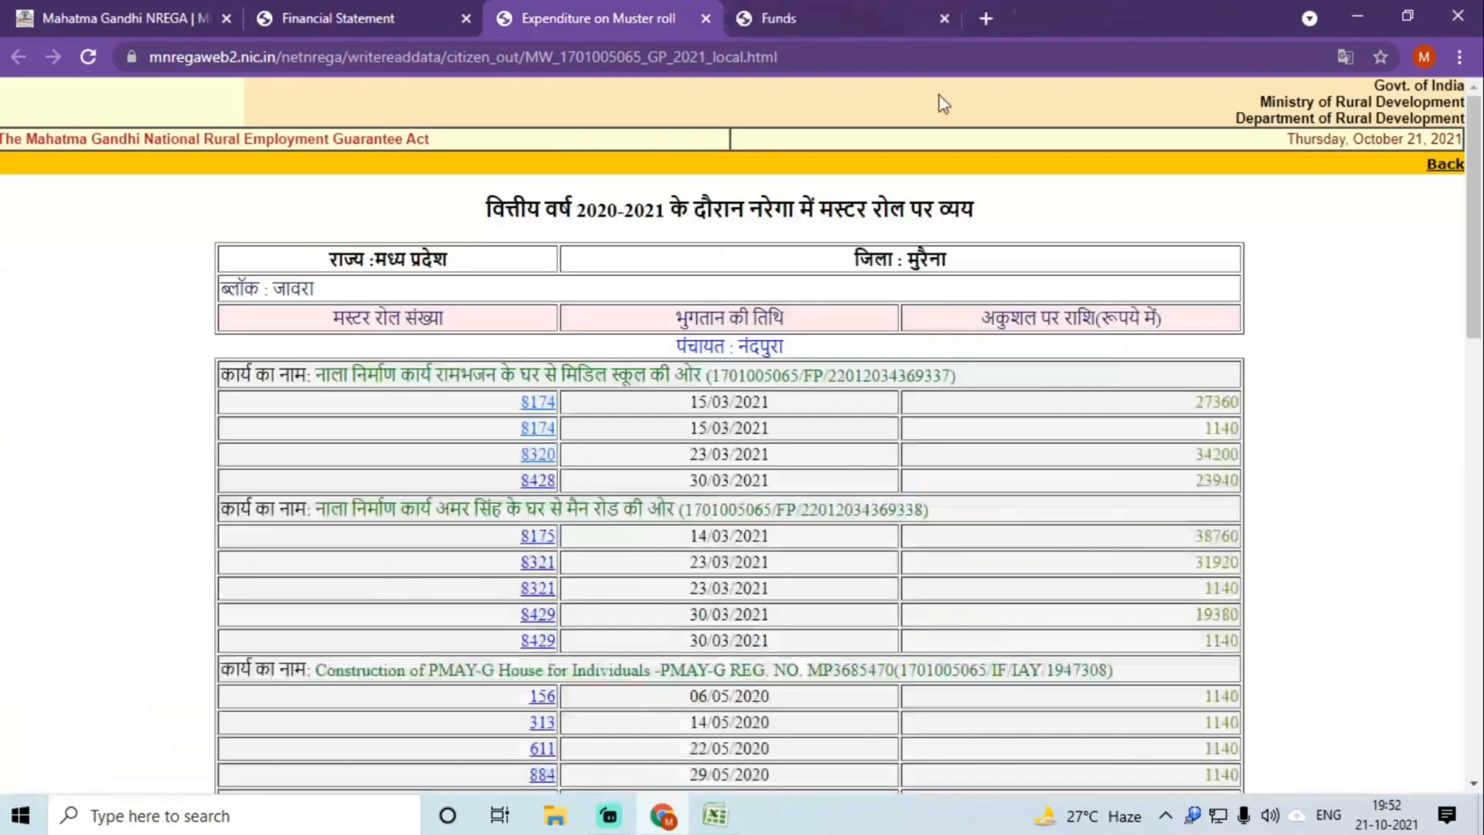
pyautogui.click(546, 491)
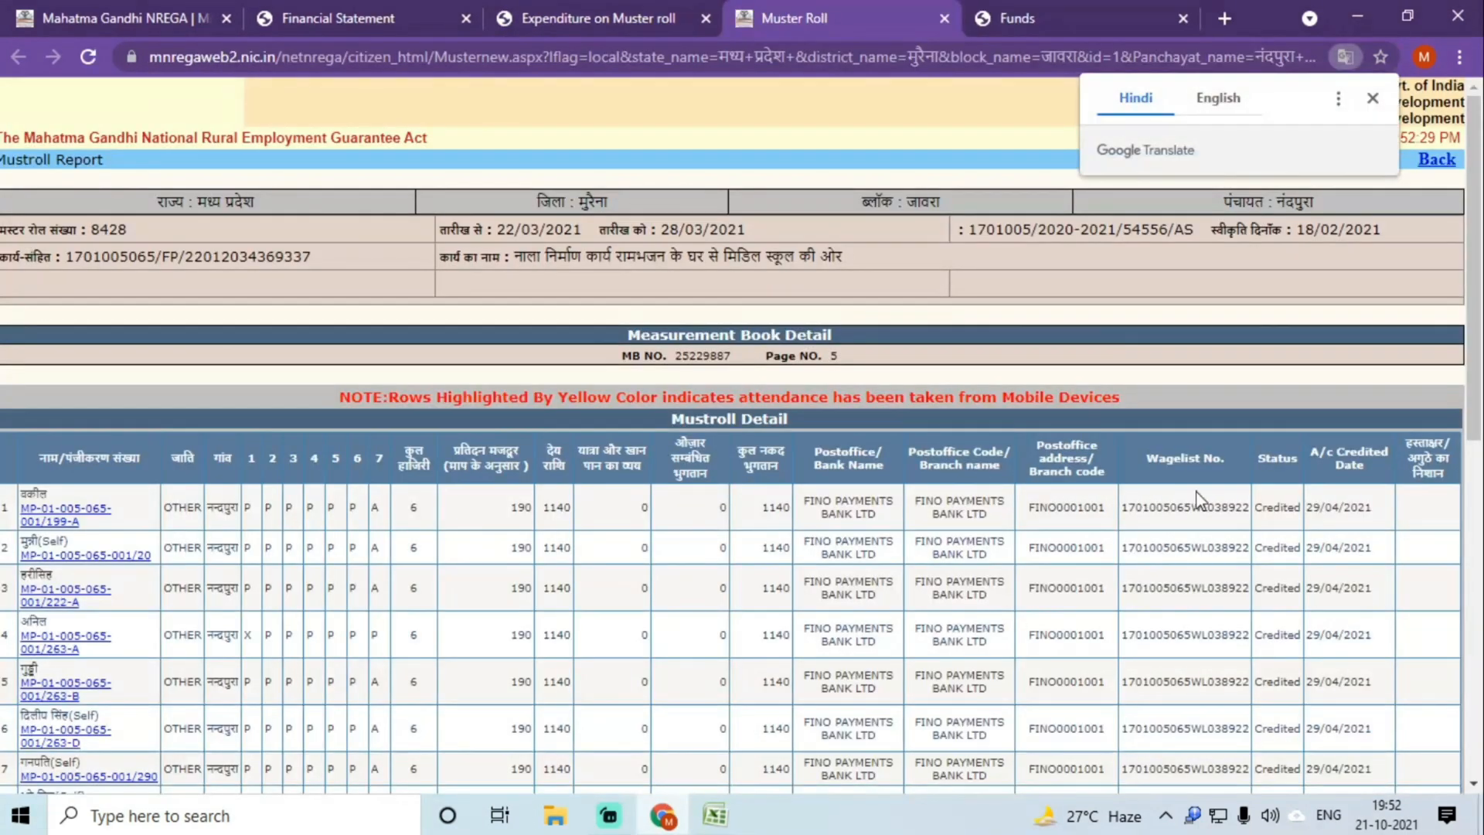
pyautogui.doubleClick(1165, 506)
pyautogui.hotkey('ctrl', 'c')
pyautogui.click(715, 816)
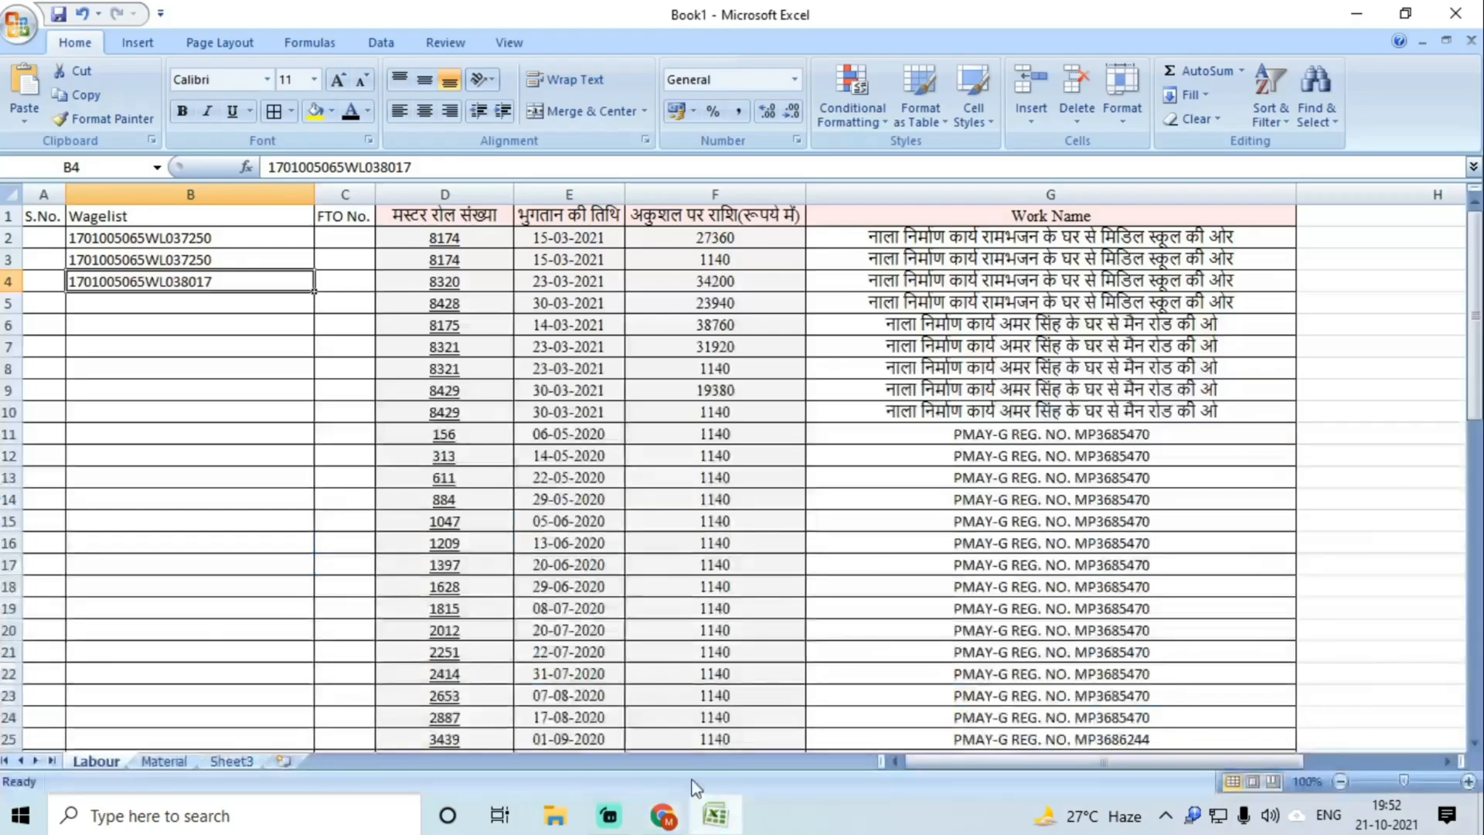
pyautogui.click(222, 301)
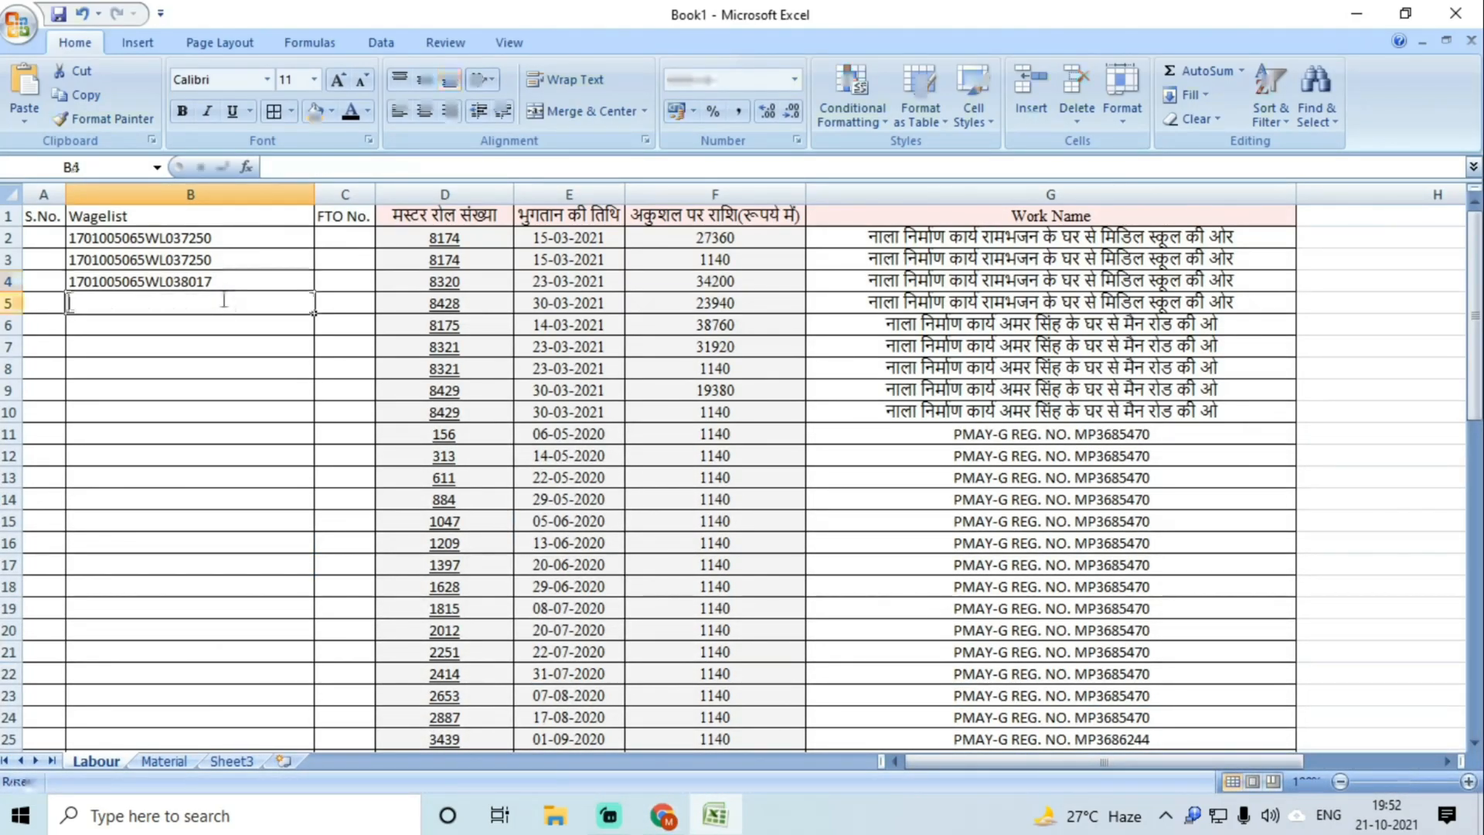
pyautogui.hotkey('ctrl', 'v')
pyautogui.click(218, 318)
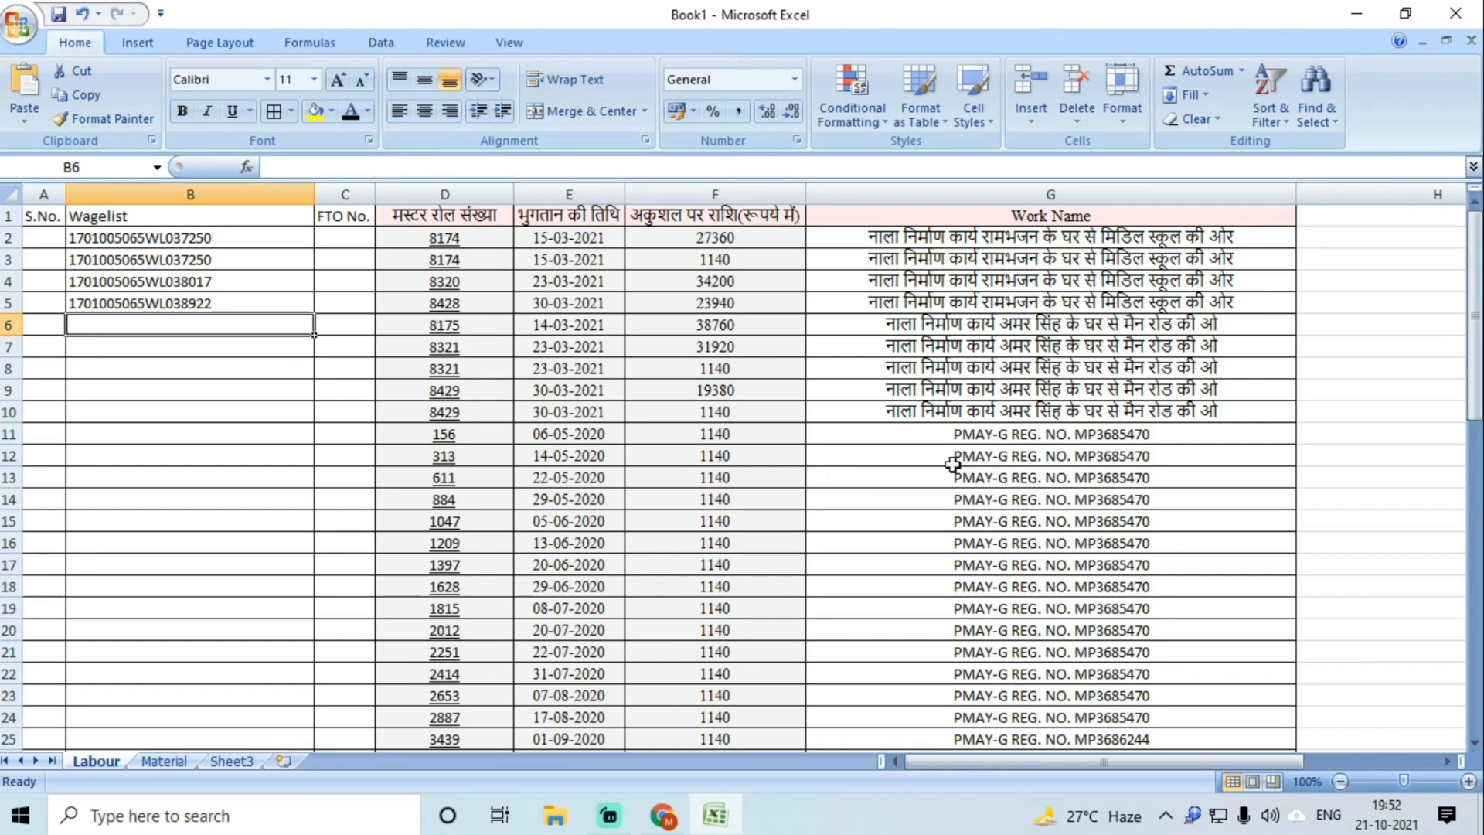
# Step: Remove the hyperlinks from the muster roll numbers in D2, D3, D4 and D5
pyautogui.rightClick(431, 248)
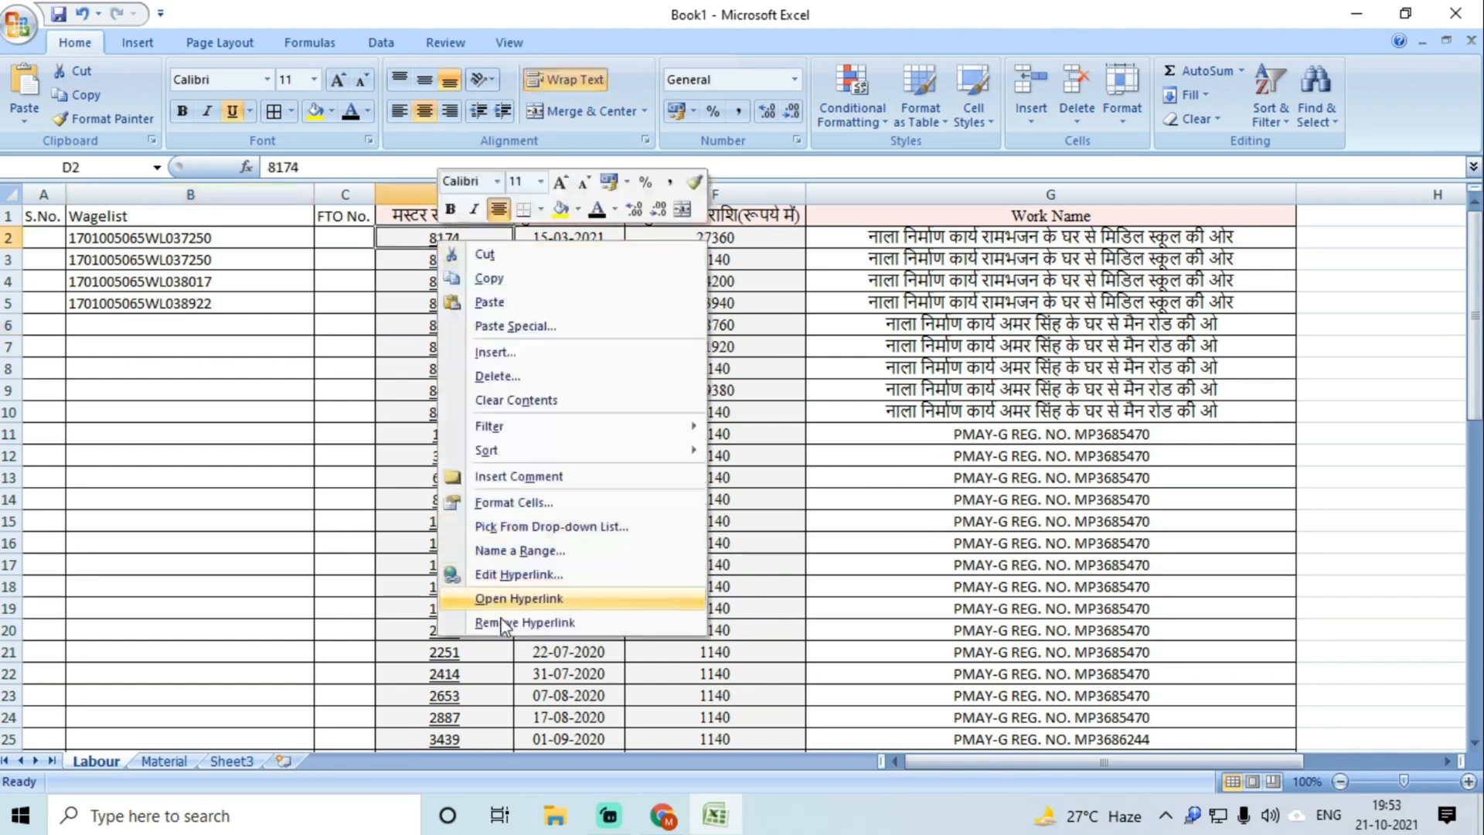
pyautogui.click(495, 621)
pyautogui.rightClick(446, 270)
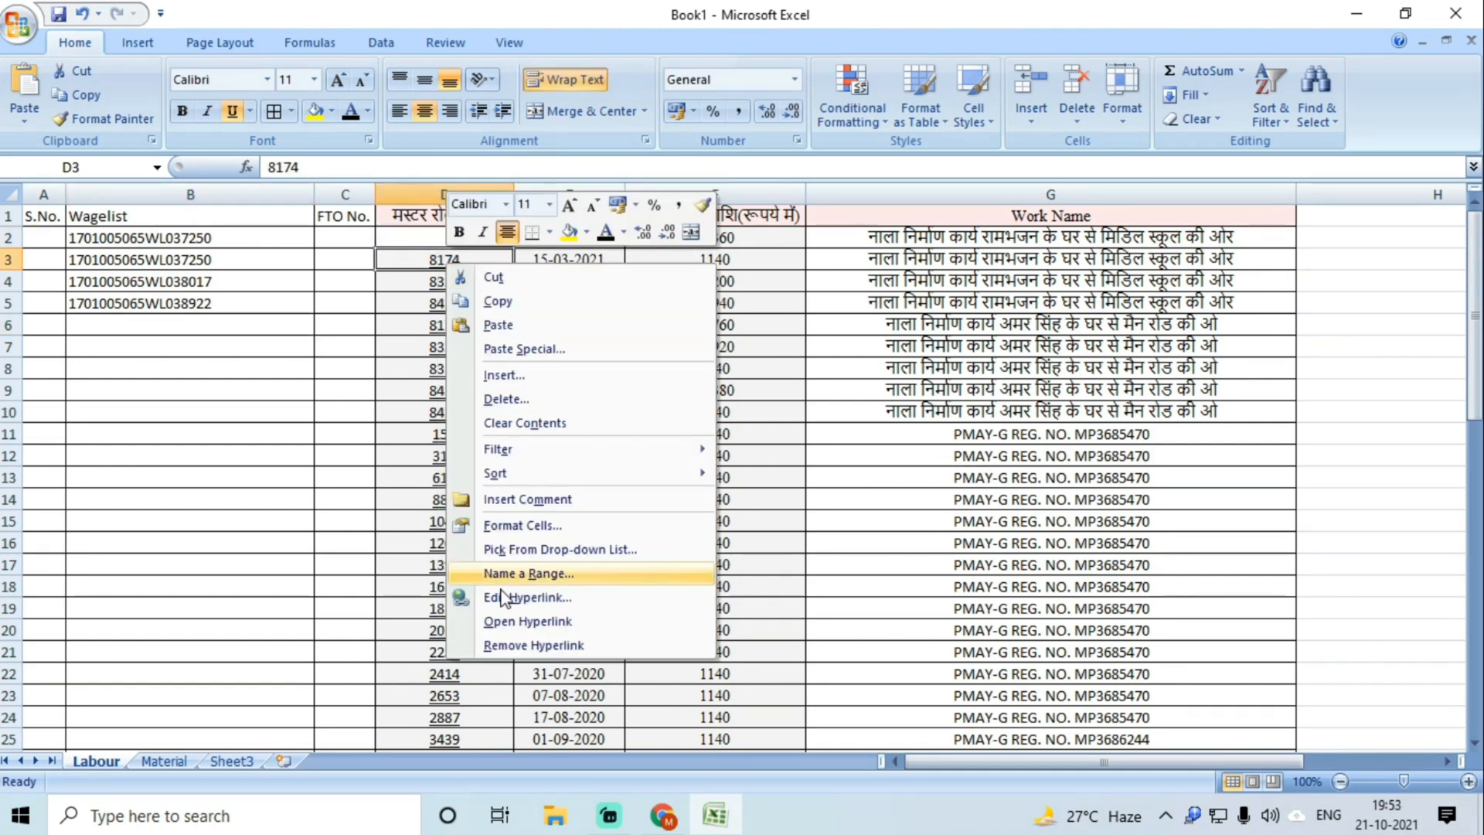
pyautogui.click(495, 647)
pyautogui.rightClick(436, 290)
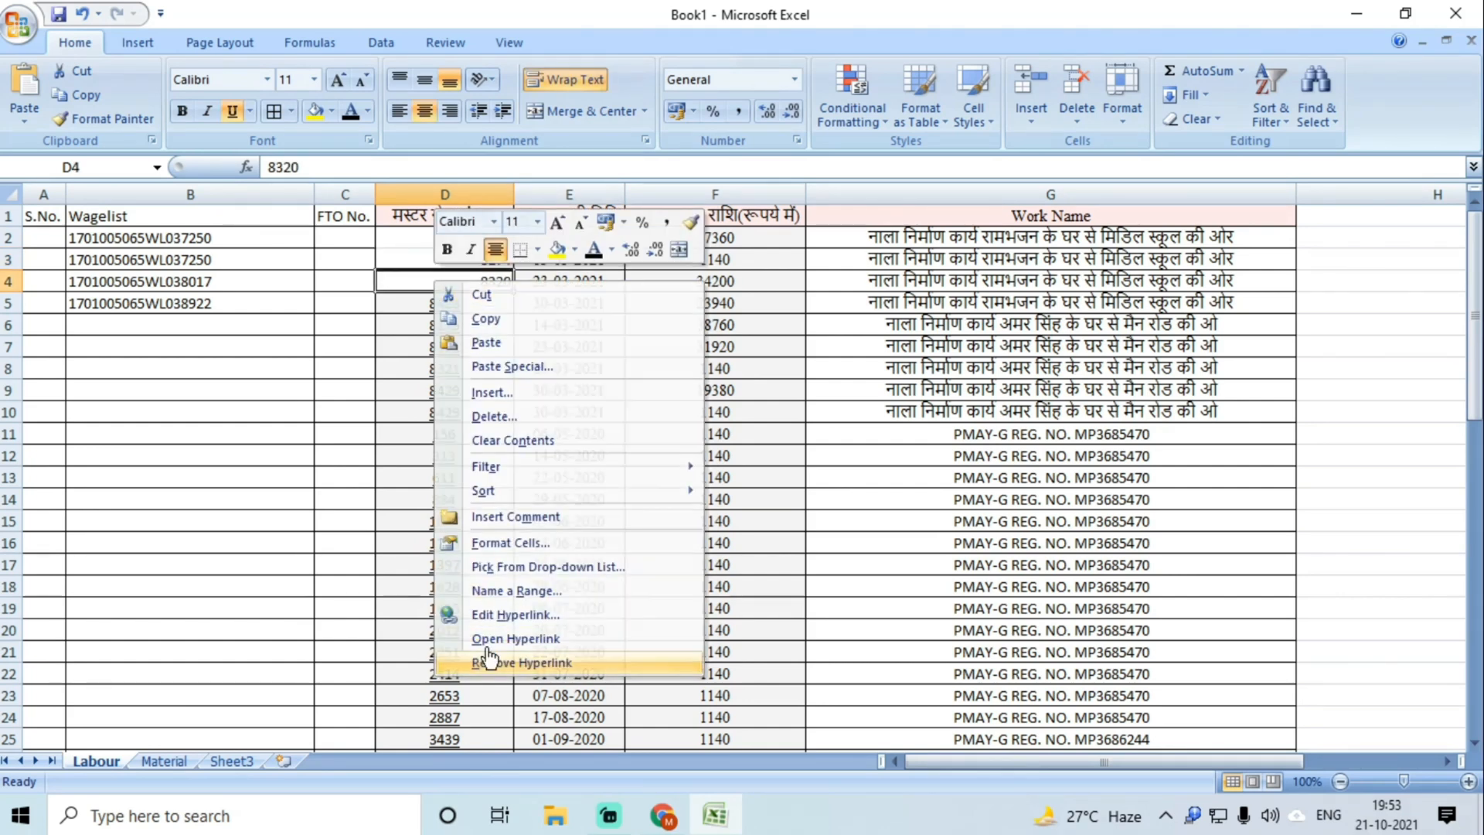
pyautogui.click(495, 664)
pyautogui.rightClick(447, 308)
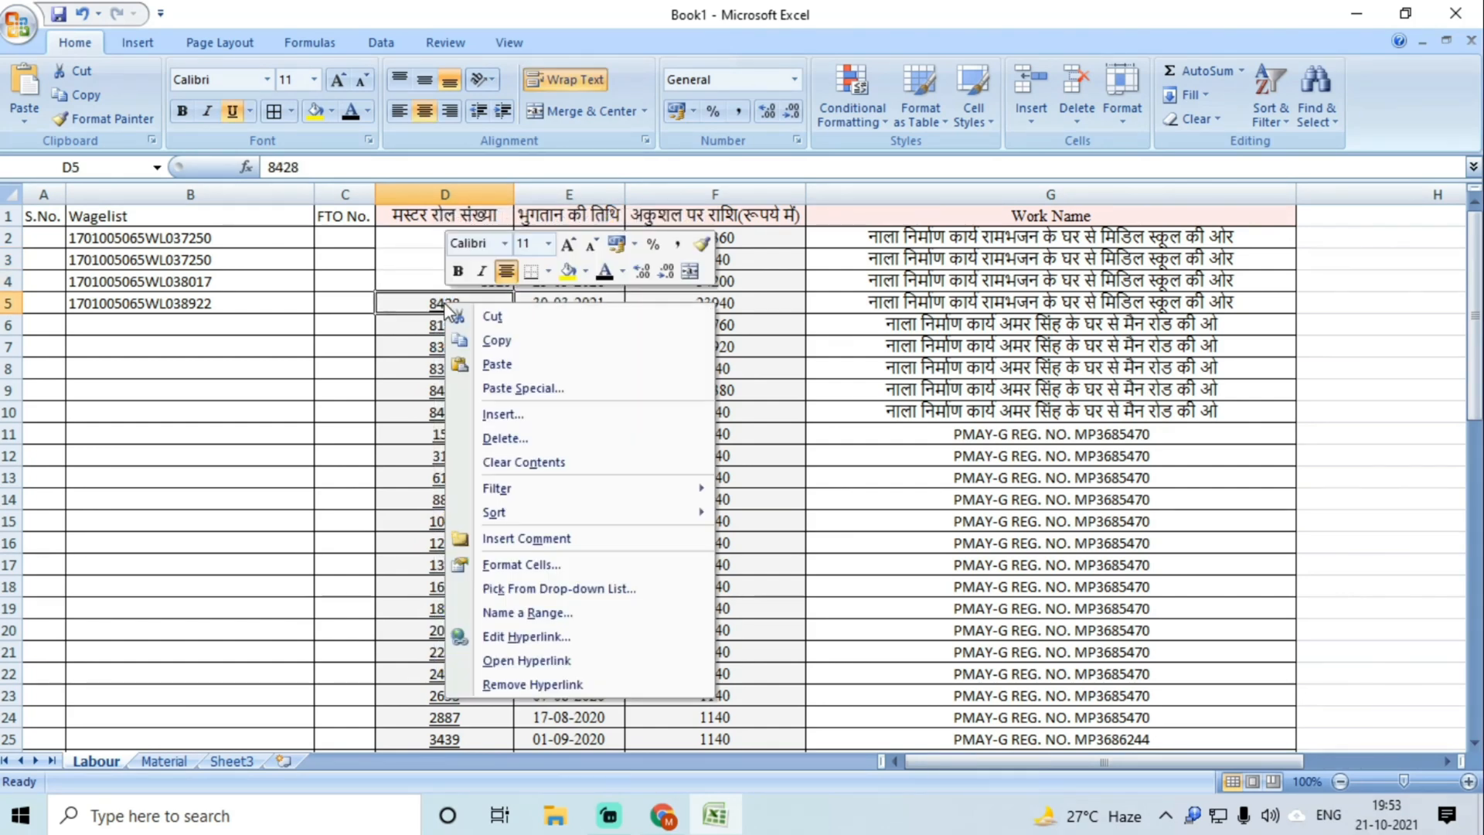
pyautogui.click(508, 683)
# Step: Centre the muster roll numbers in D2:D5
pyautogui.moveTo(476, 237); pyautogui.dragTo(478, 305)
pyautogui.click(423, 110)
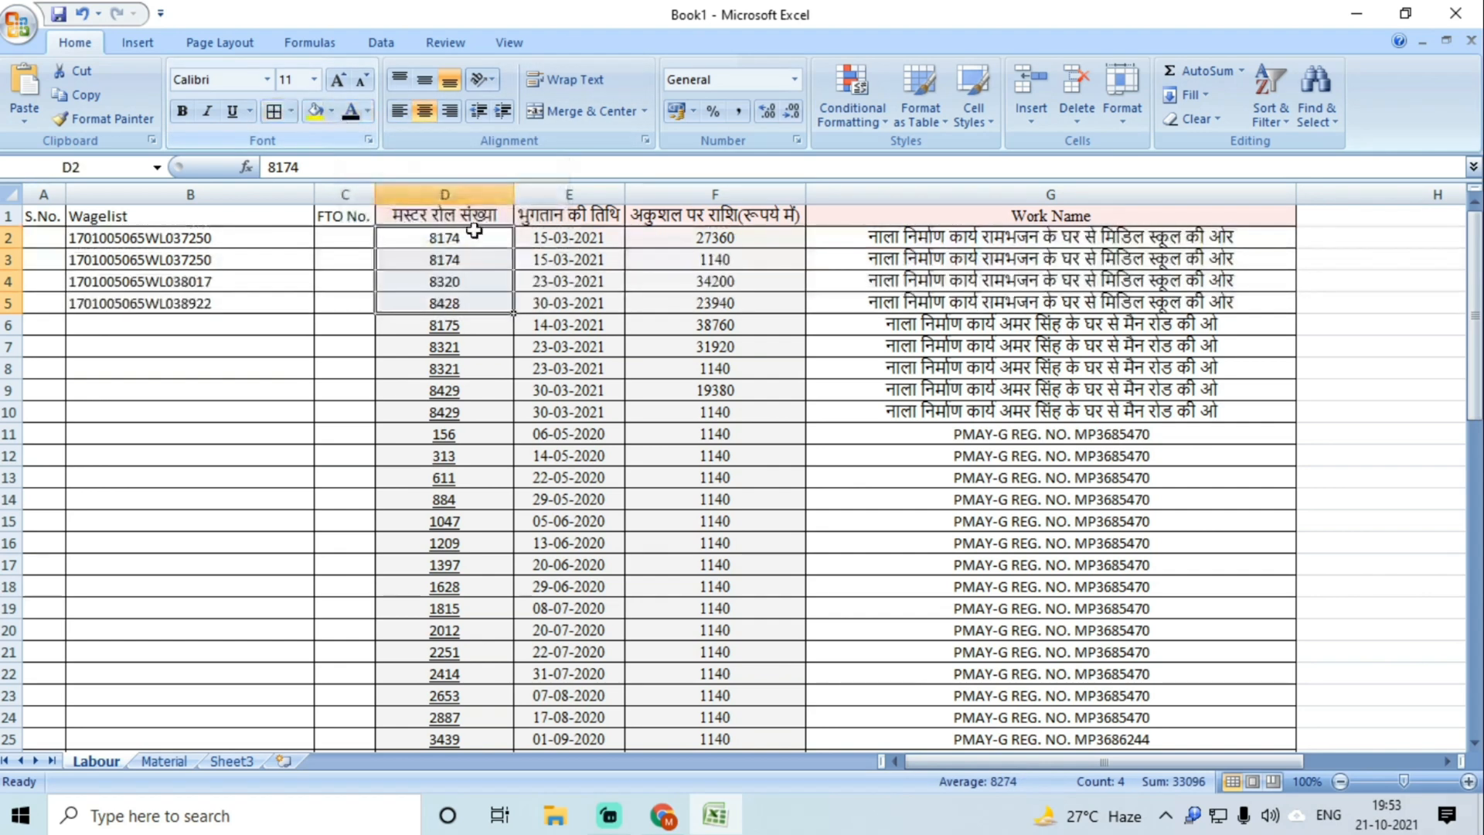
pyautogui.moveTo(258, 325); pyautogui.dragTo(441, 328)
pyautogui.click(663, 816)
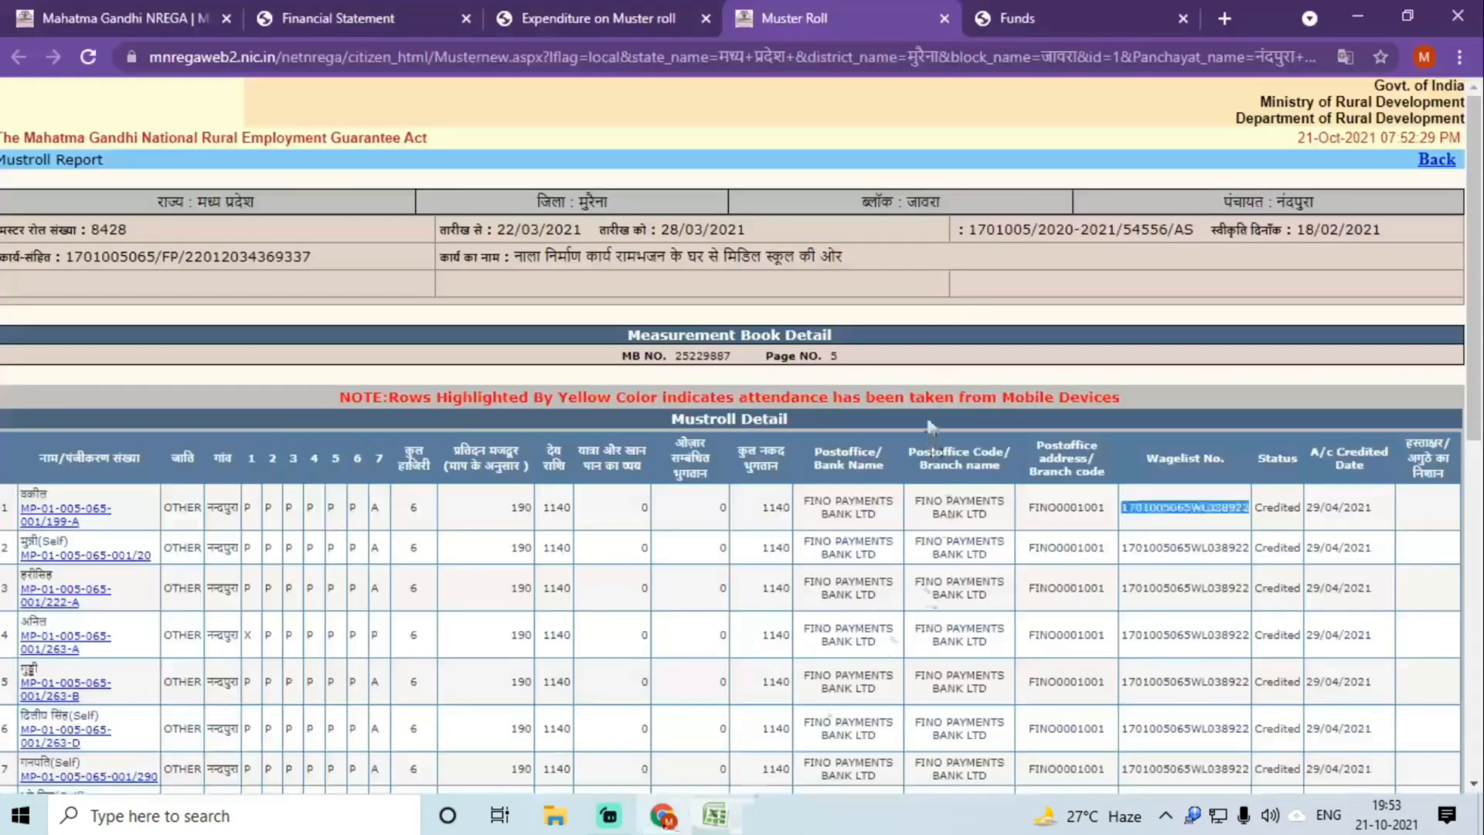
pyautogui.click(943, 18)
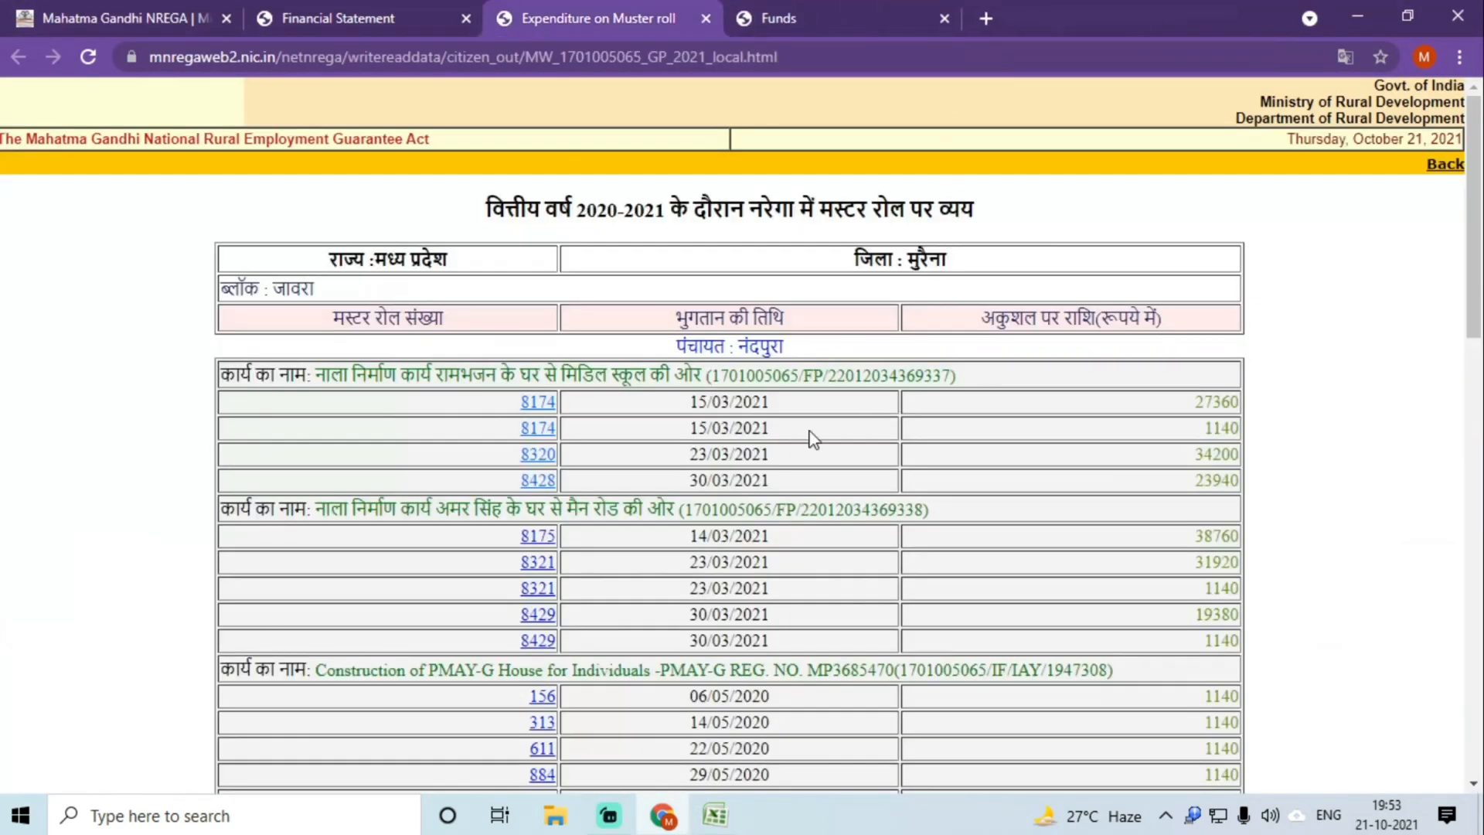
pyautogui.scroll(-2, 544, 348)
pyautogui.click(541, 344)
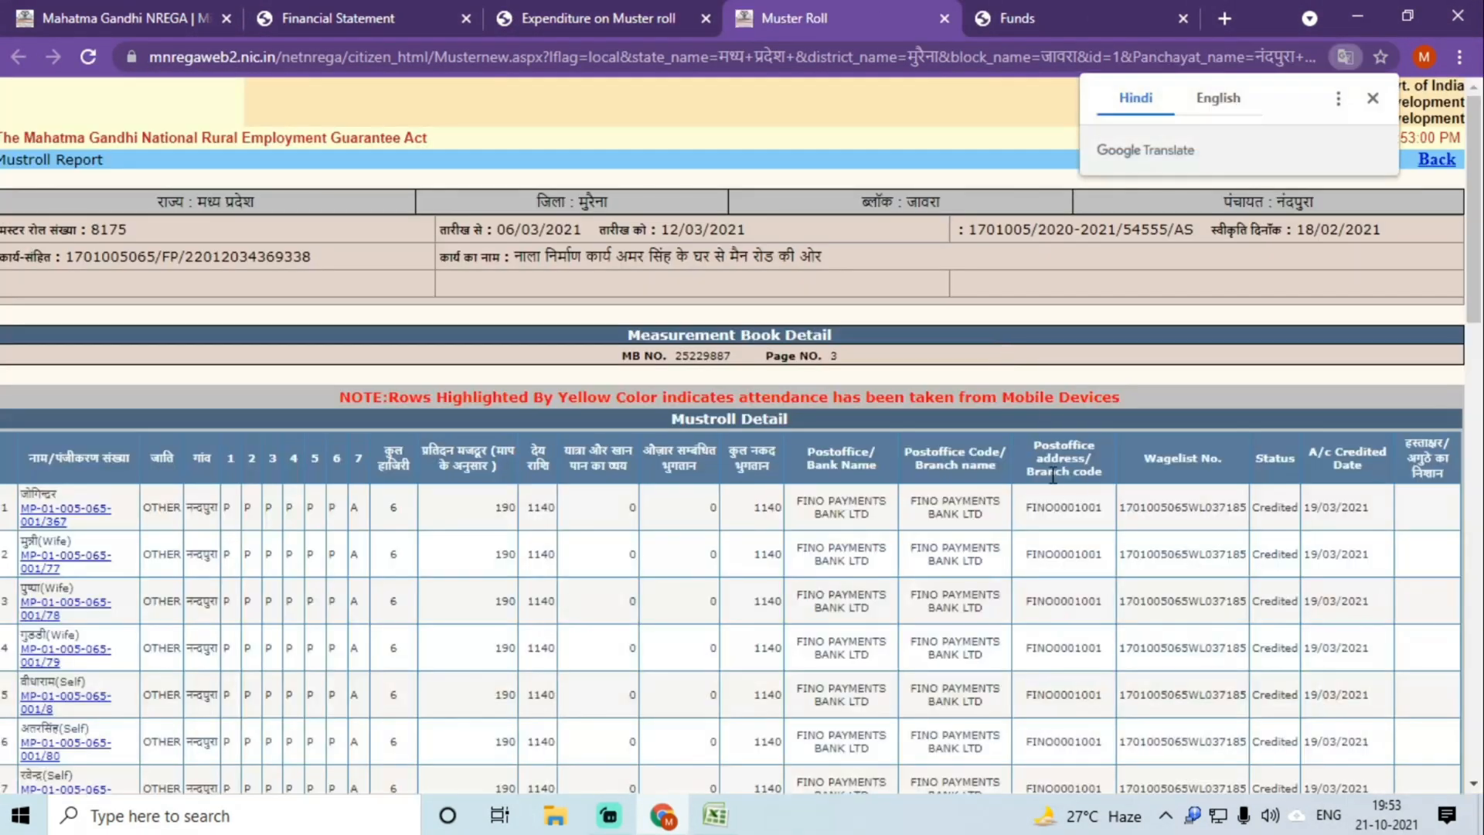
pyautogui.doubleClick(1179, 510)
pyautogui.hotkey('ctrl', 'c')
pyautogui.click(715, 815)
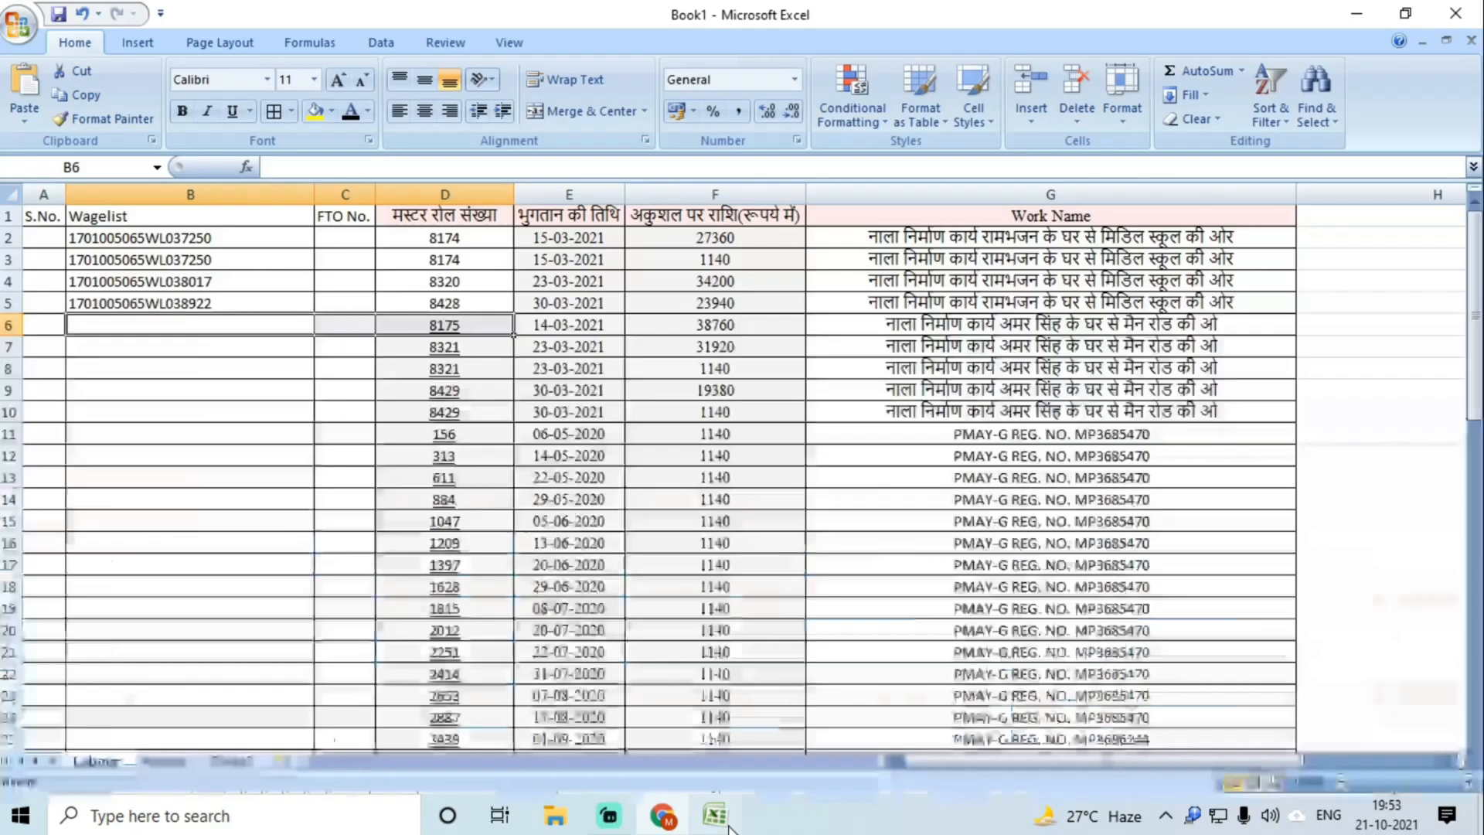
pyautogui.doubleClick(200, 326)
pyautogui.hotkey('ctrl', 'v')
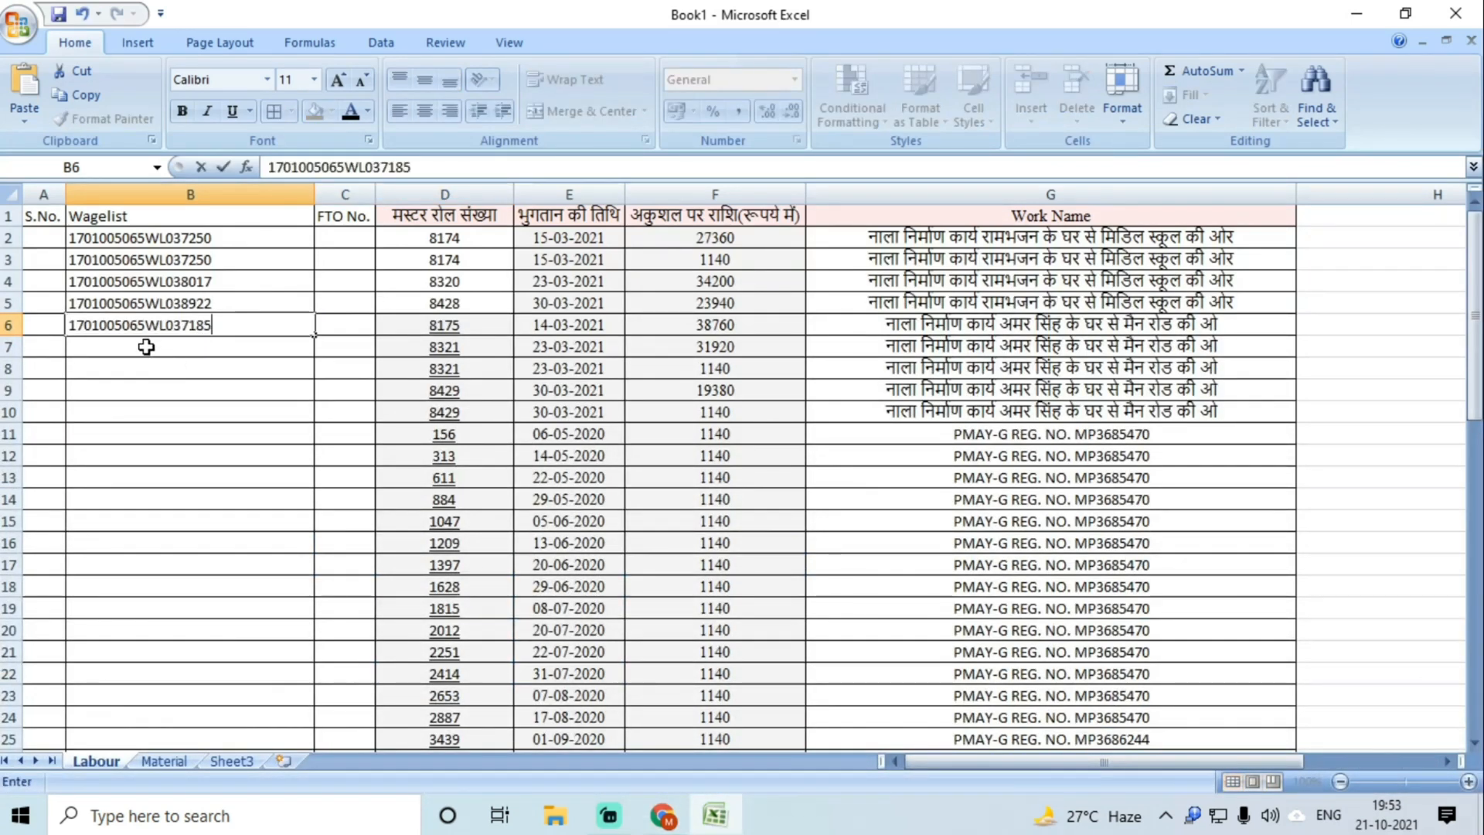
pyautogui.press('Return')
pyautogui.click(657, 822)
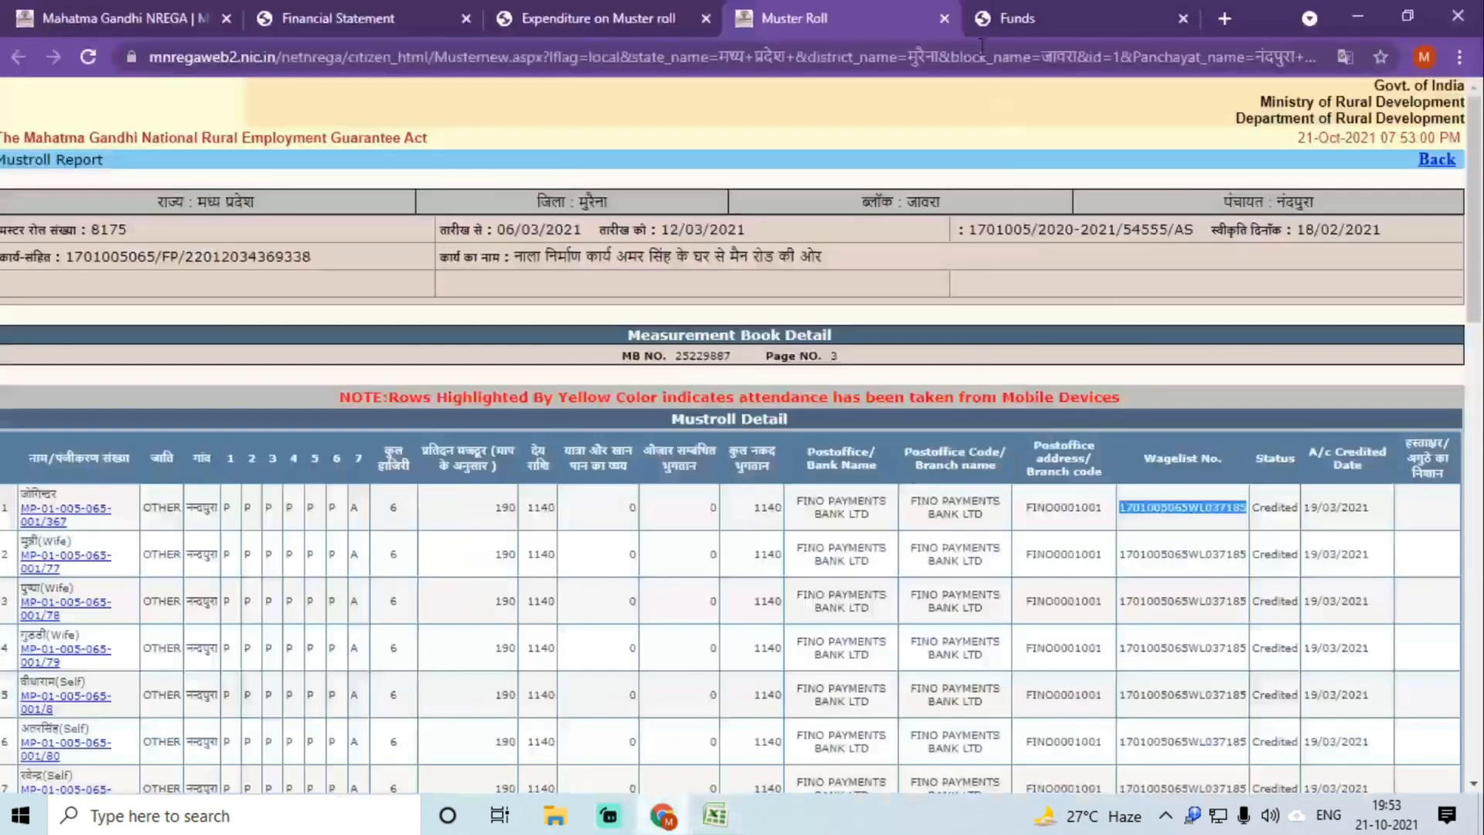
pyautogui.click(945, 19)
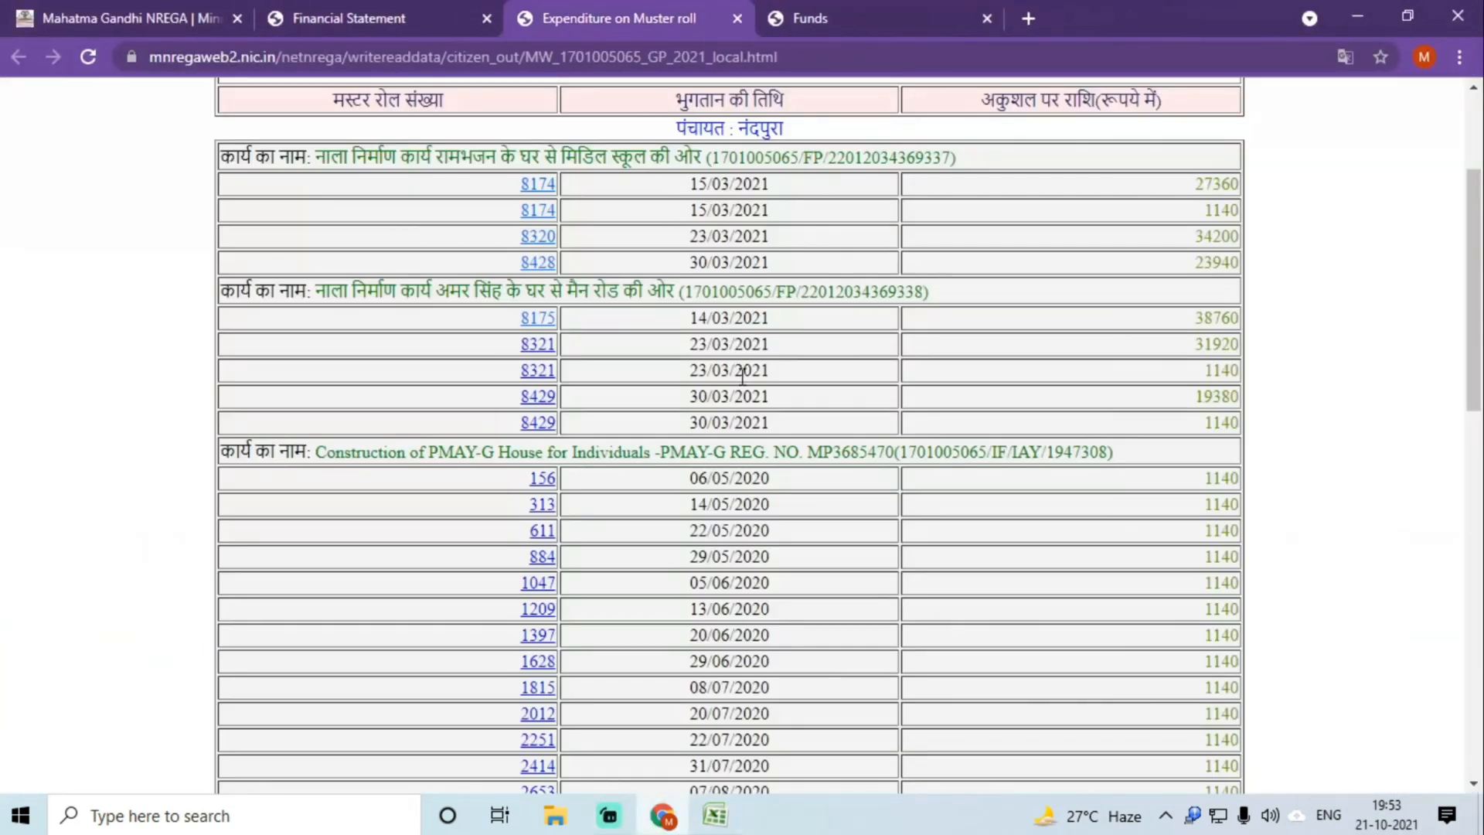
pyautogui.click(544, 346)
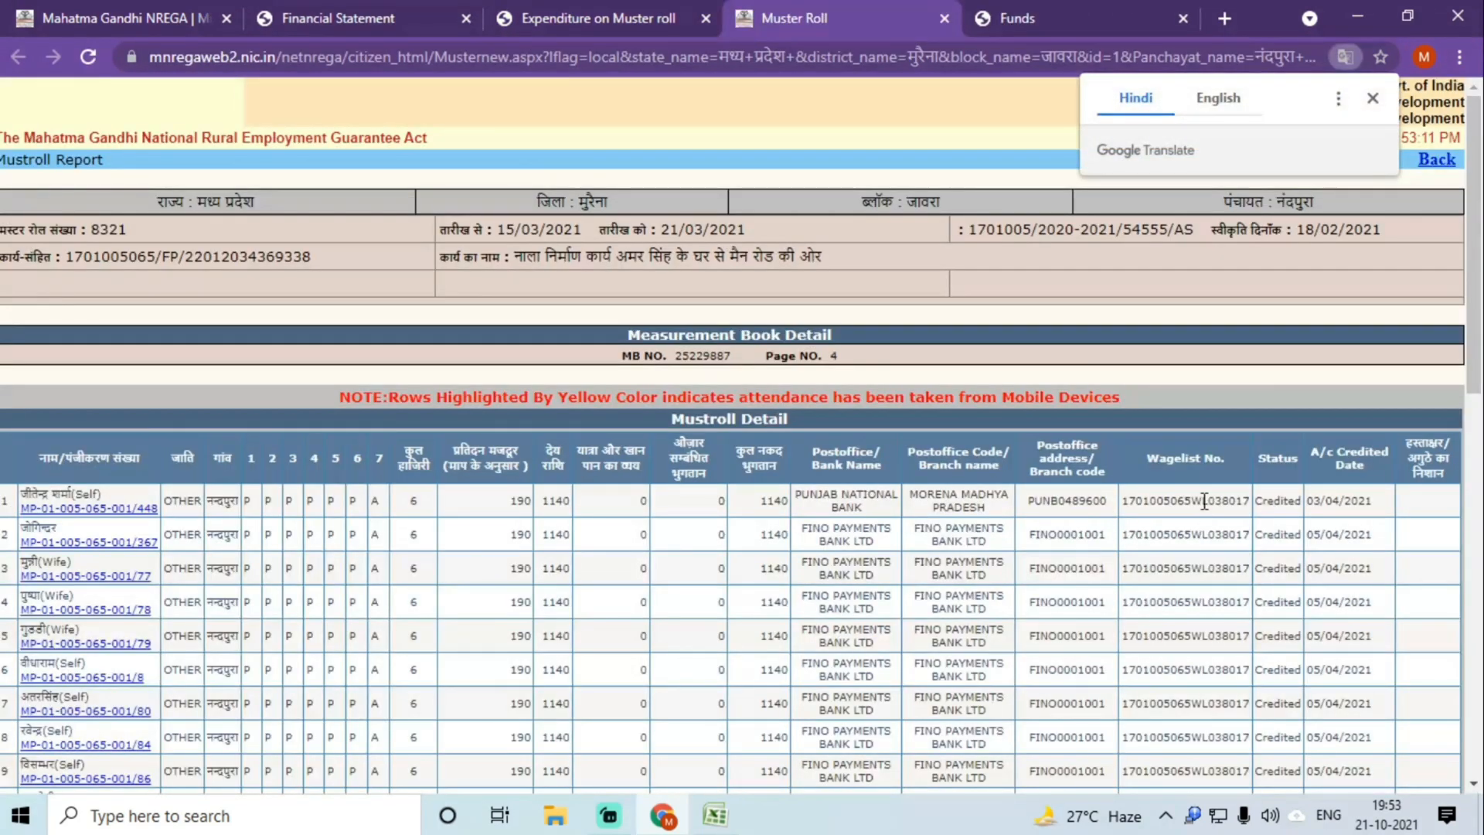
pyautogui.doubleClick(1205, 501)
pyautogui.hotkey('ctrl', 'c')
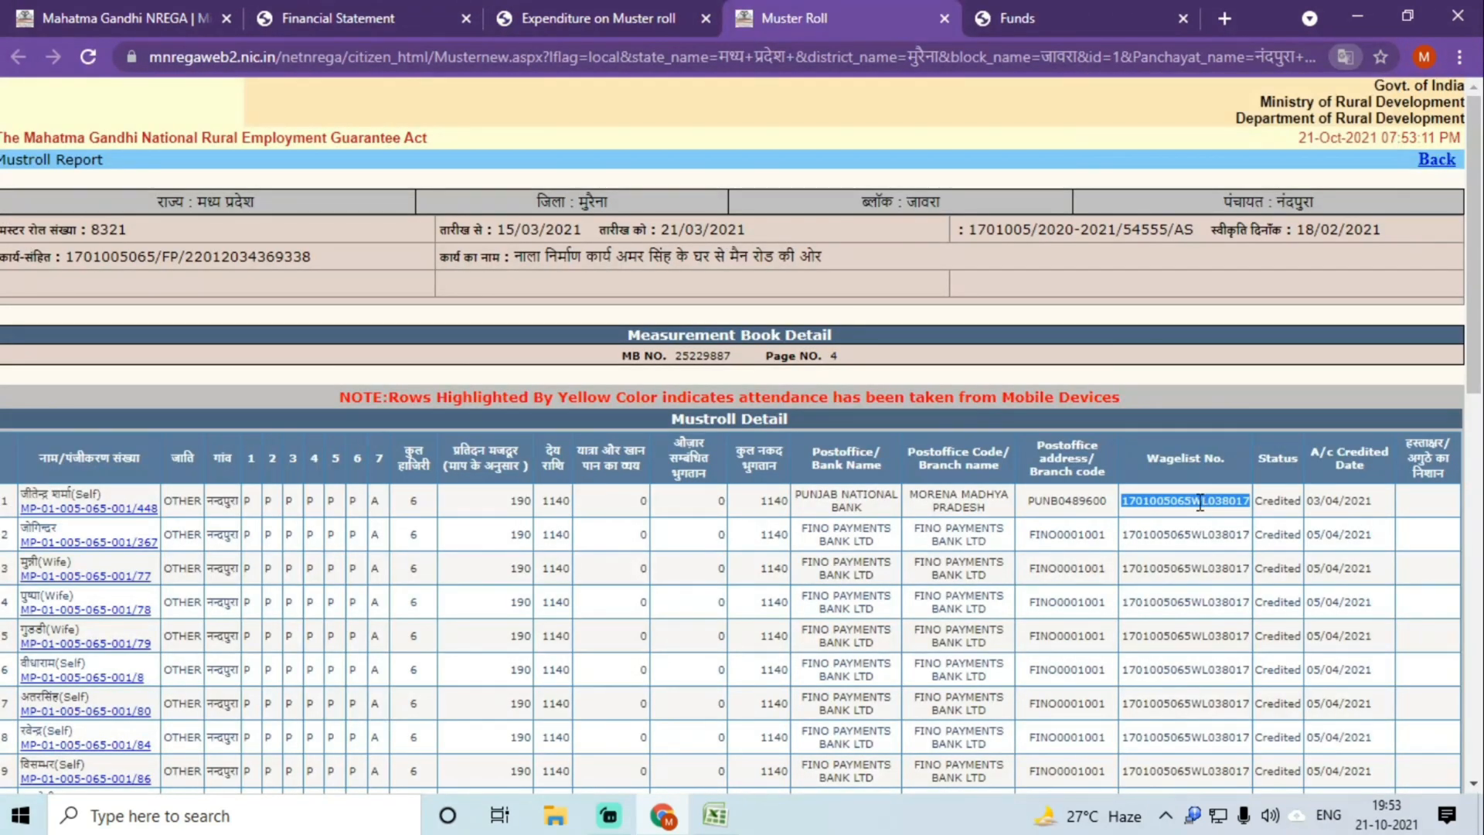
pyautogui.click(715, 815)
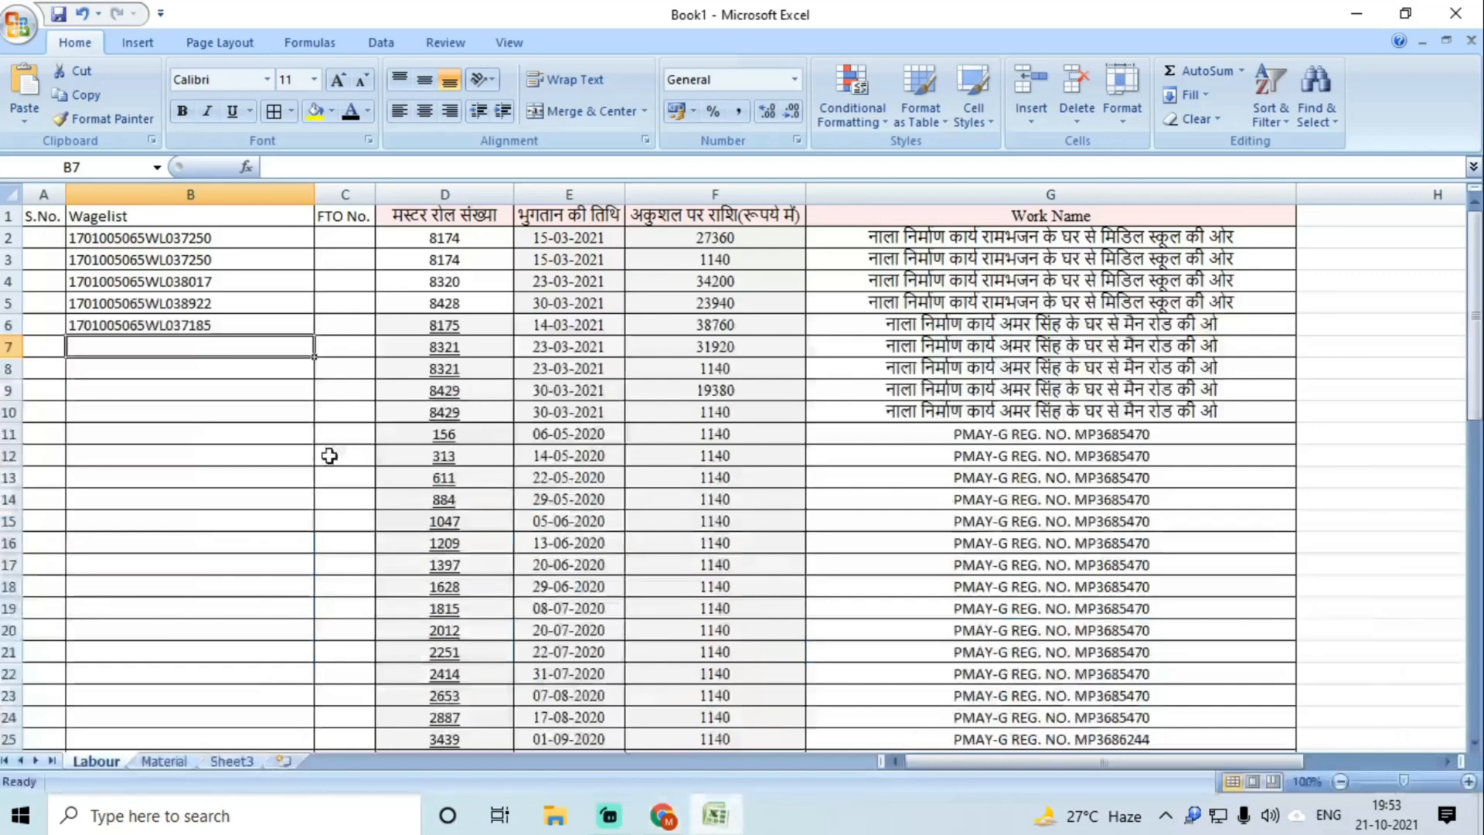
pyautogui.doubleClick(149, 353)
pyautogui.hotkey('ctrl', 'v')
pyautogui.press('Return')
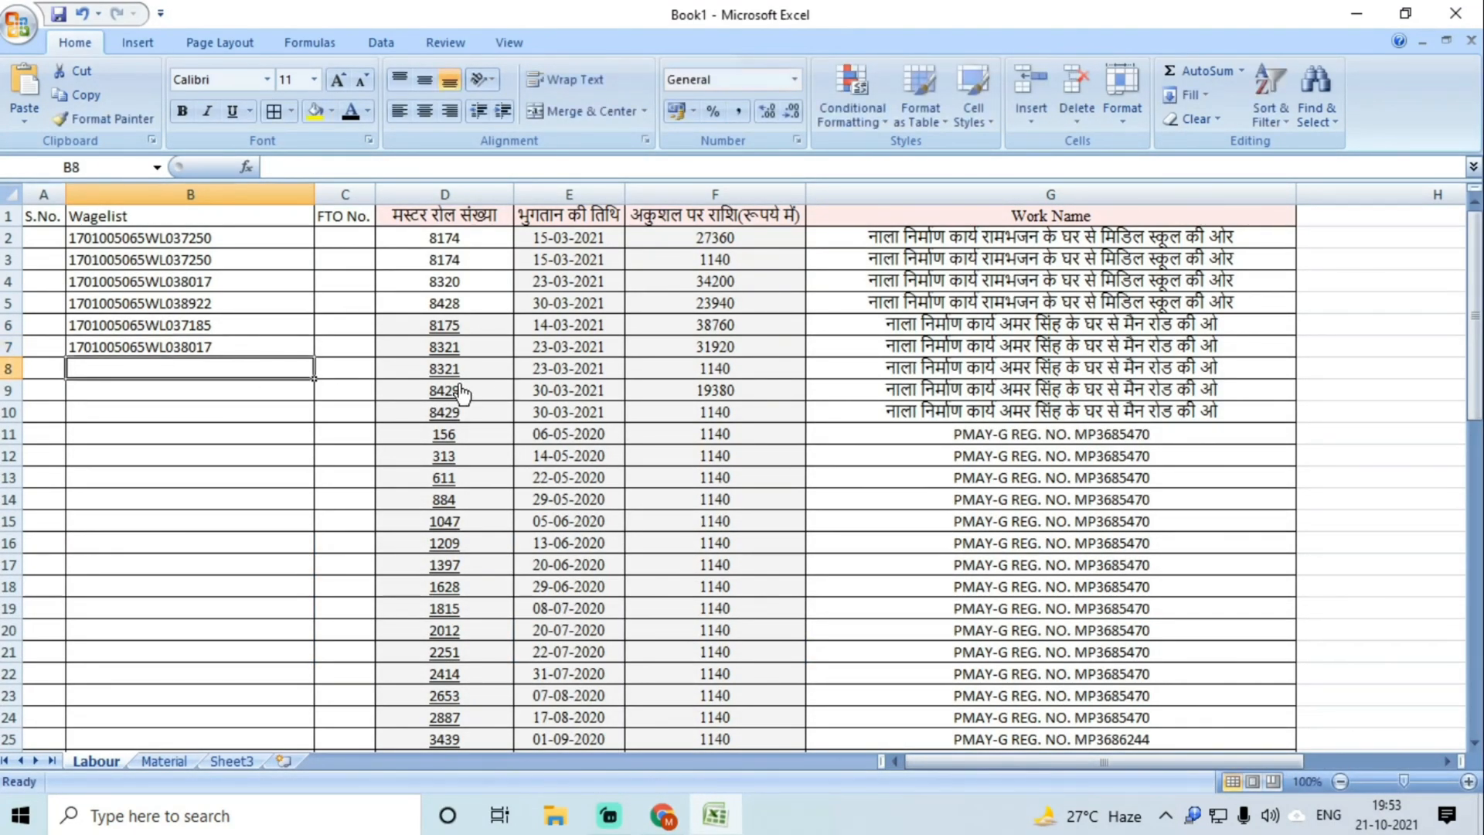
# Step: Confirm the wagelist number on the 8321 page and paste it into B8 as well
pyautogui.click(672, 824)
pyautogui.scroll(-5, 1186, 593)
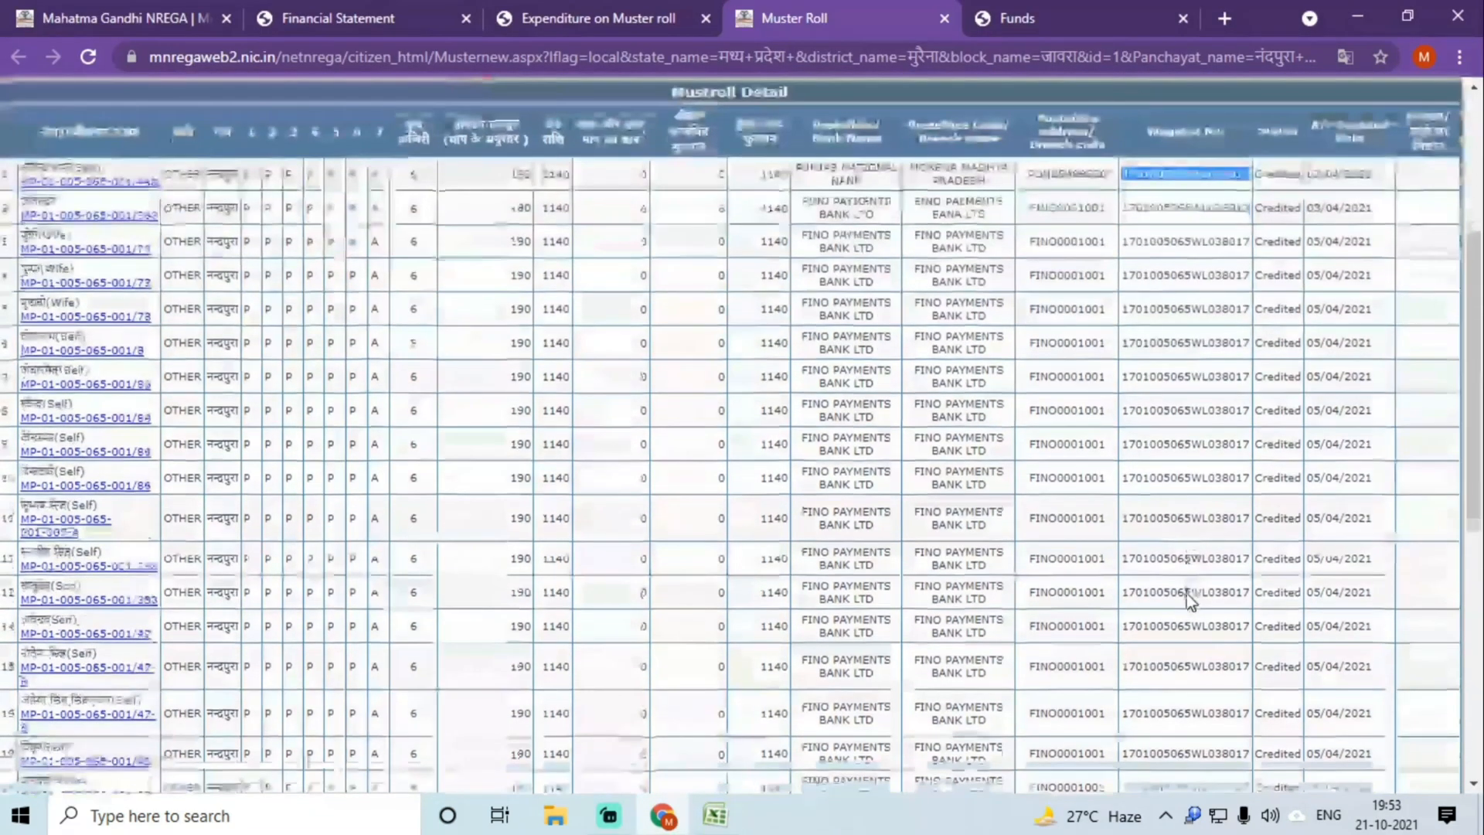
pyautogui.scroll(-1, 1186, 594)
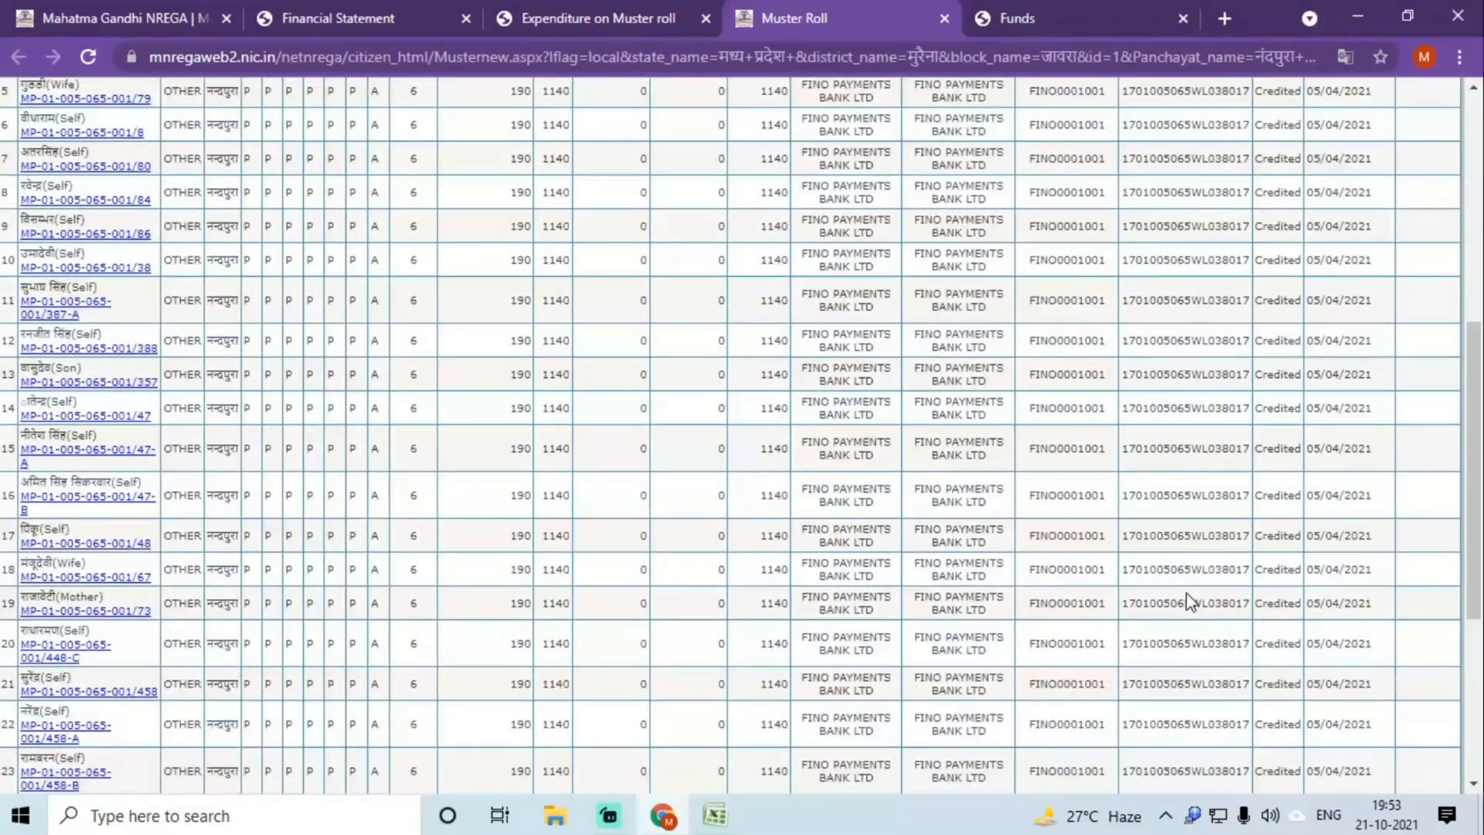
pyautogui.scroll(6, 1189, 601)
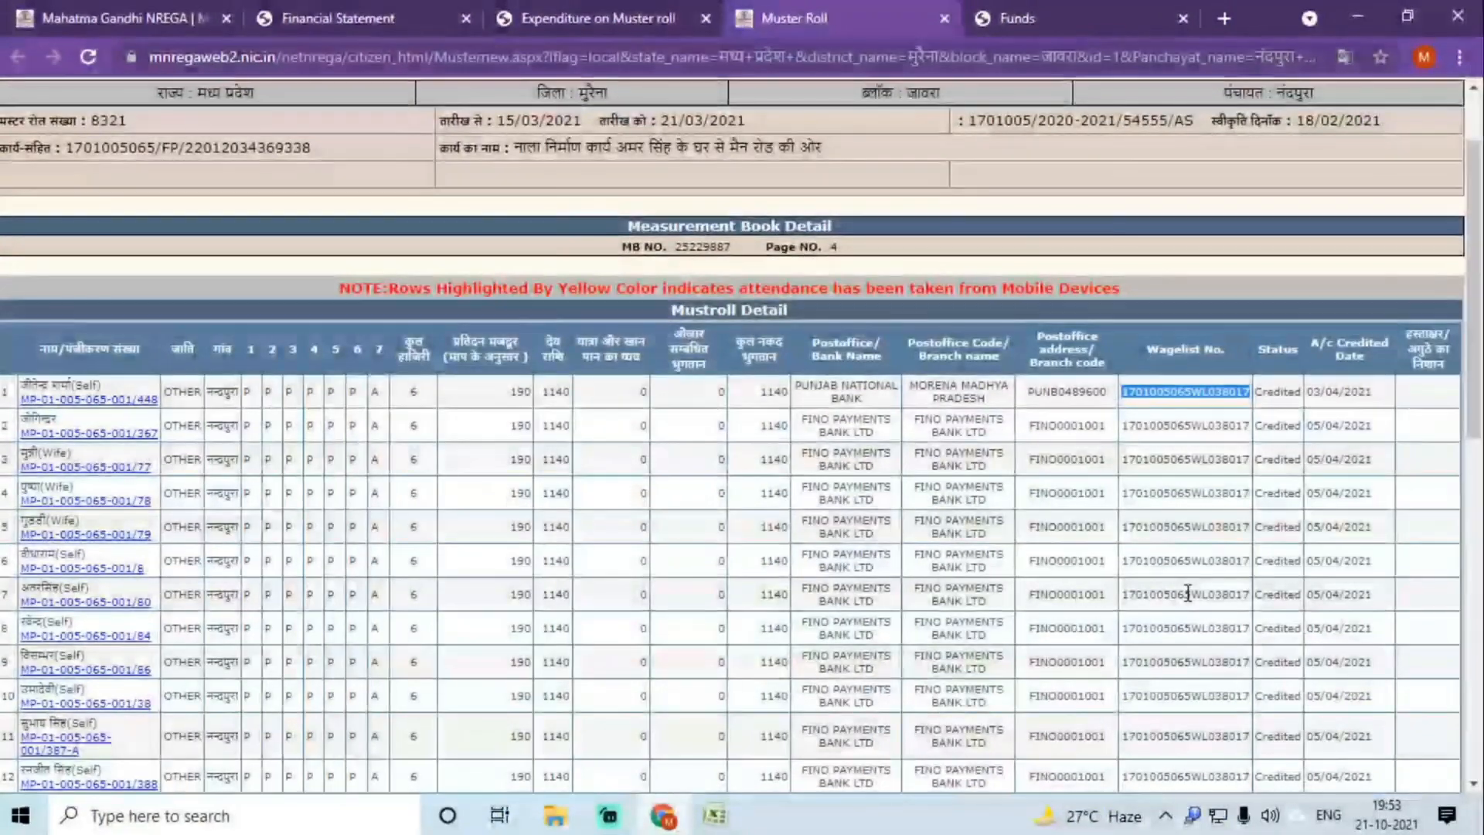
pyautogui.hotkey('ctrl', 'f')
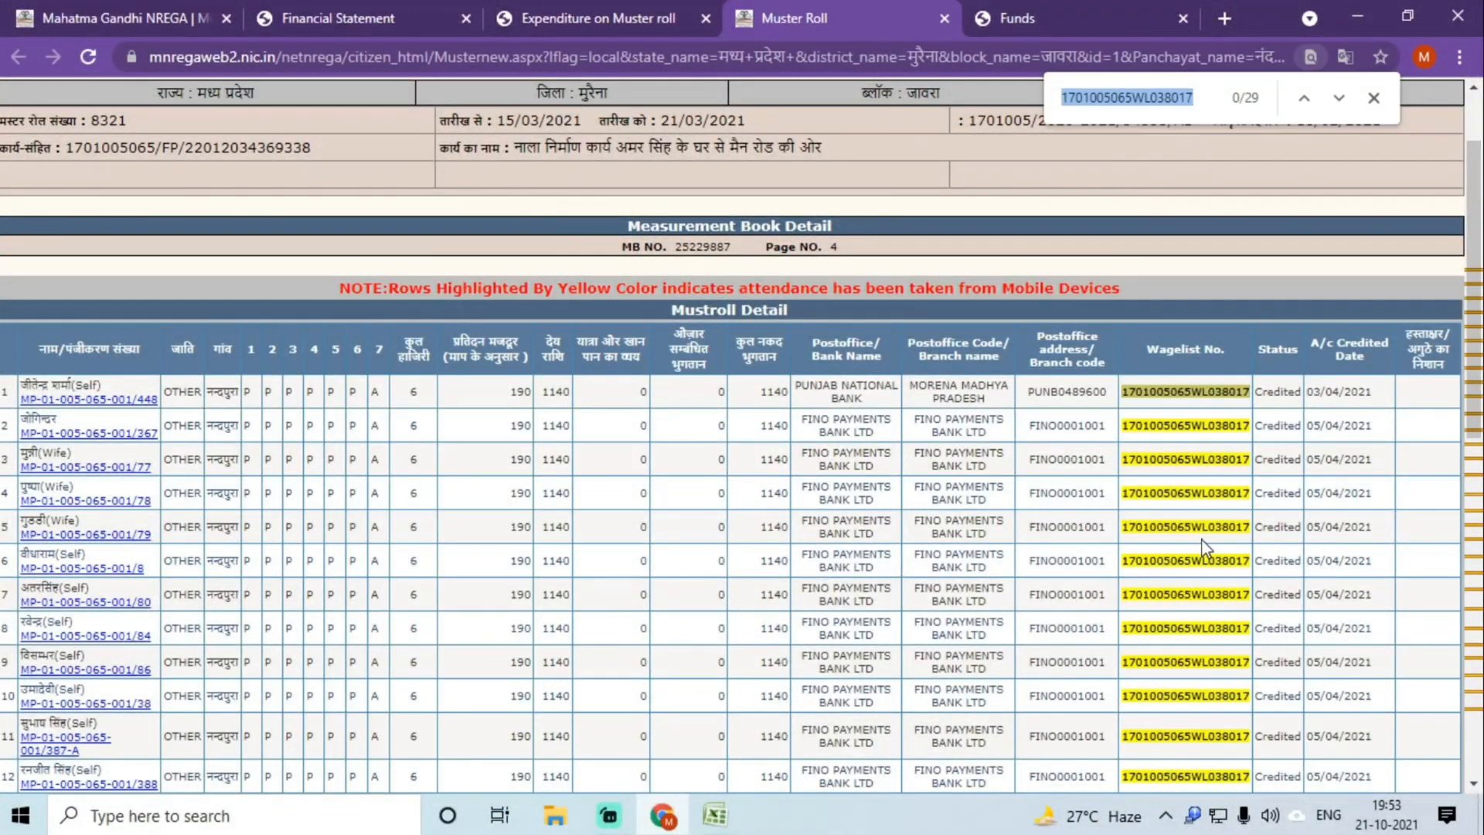
pyautogui.scroll(-10, 1202, 549)
pyautogui.scroll(8, 1203, 548)
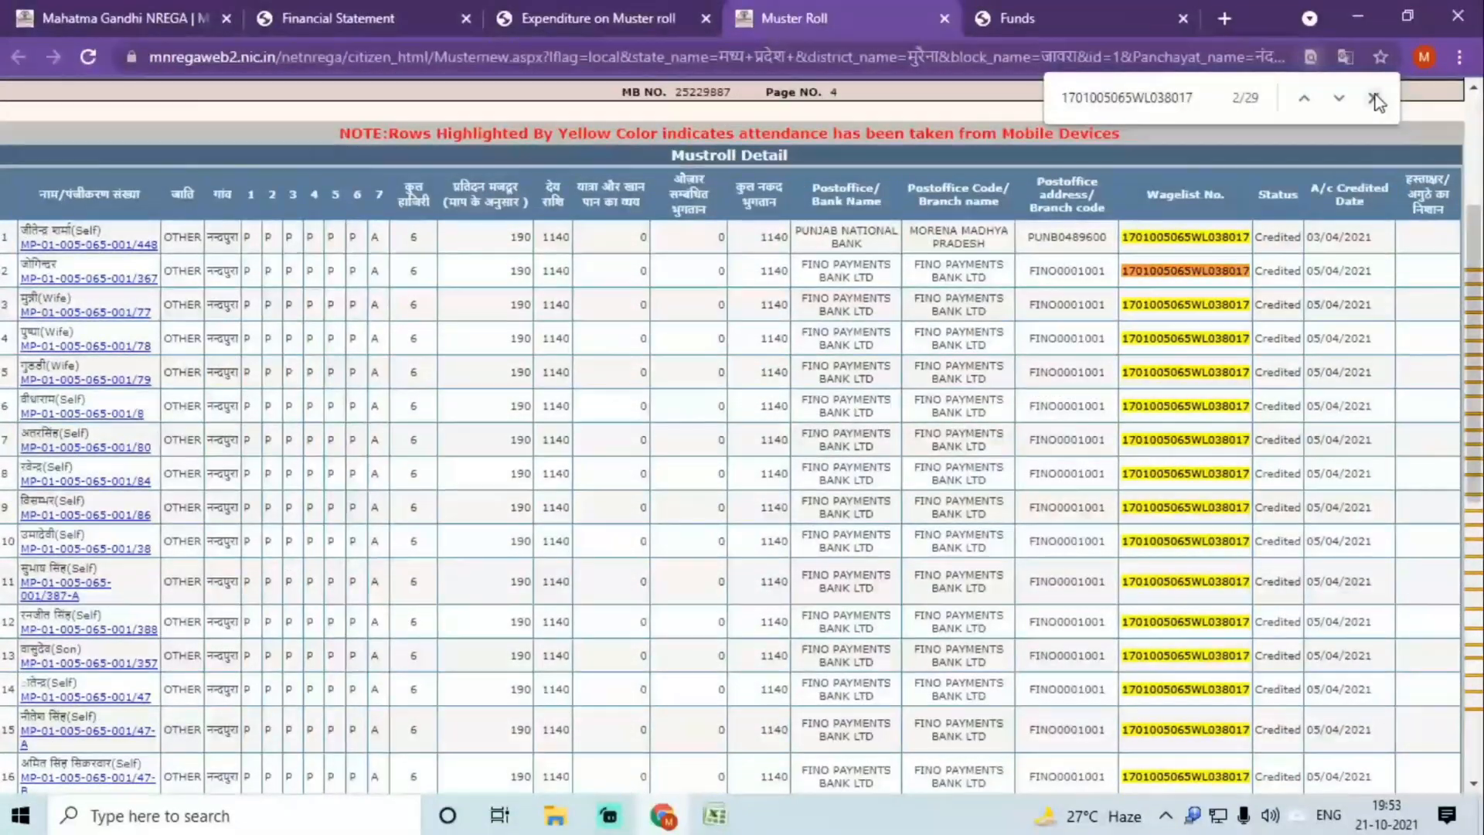
pyautogui.press('Escape')
pyautogui.click(715, 816)
pyautogui.hotkey('ctrl', 'v')
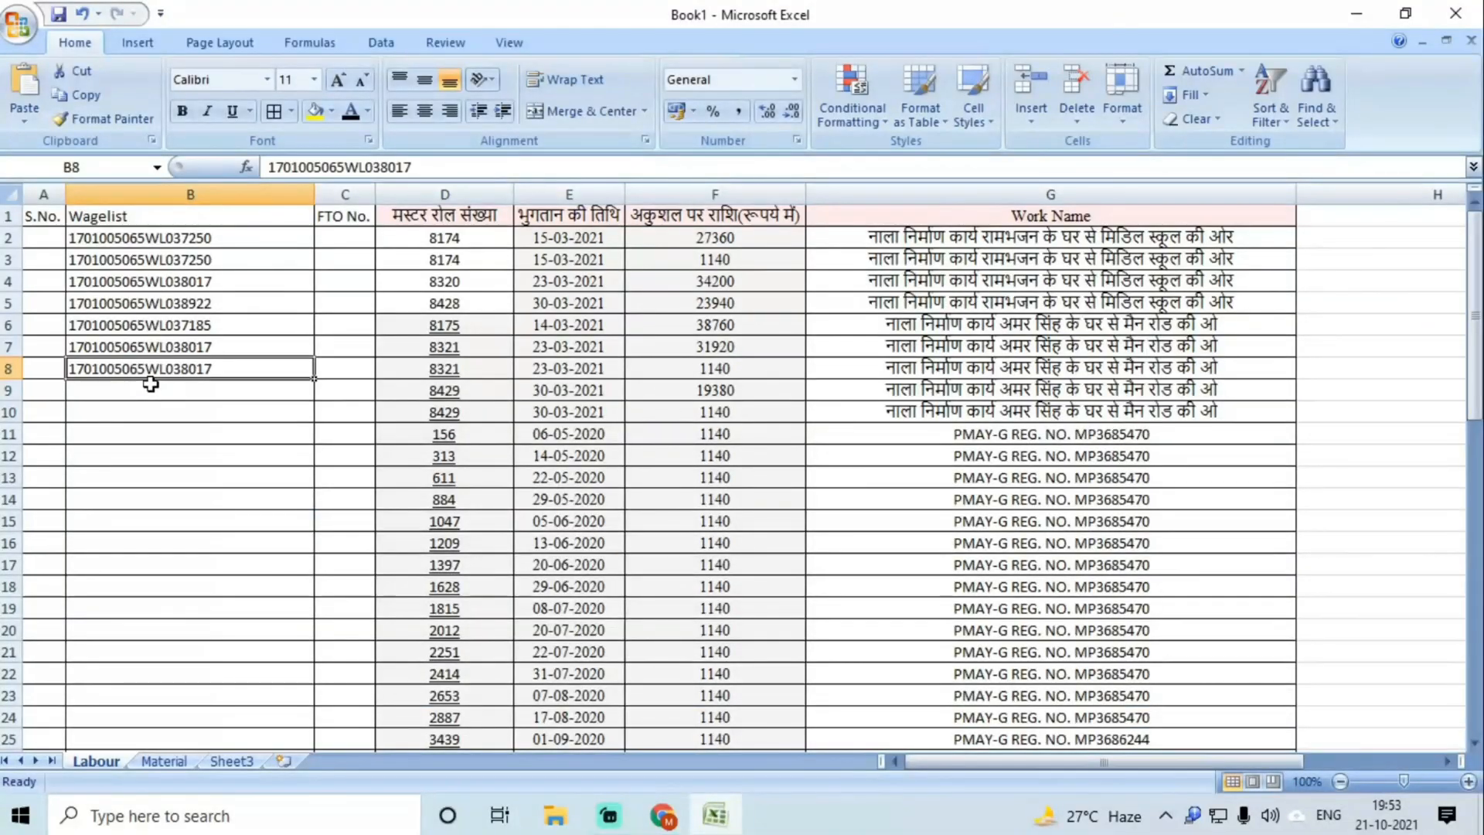
pyautogui.click(152, 388)
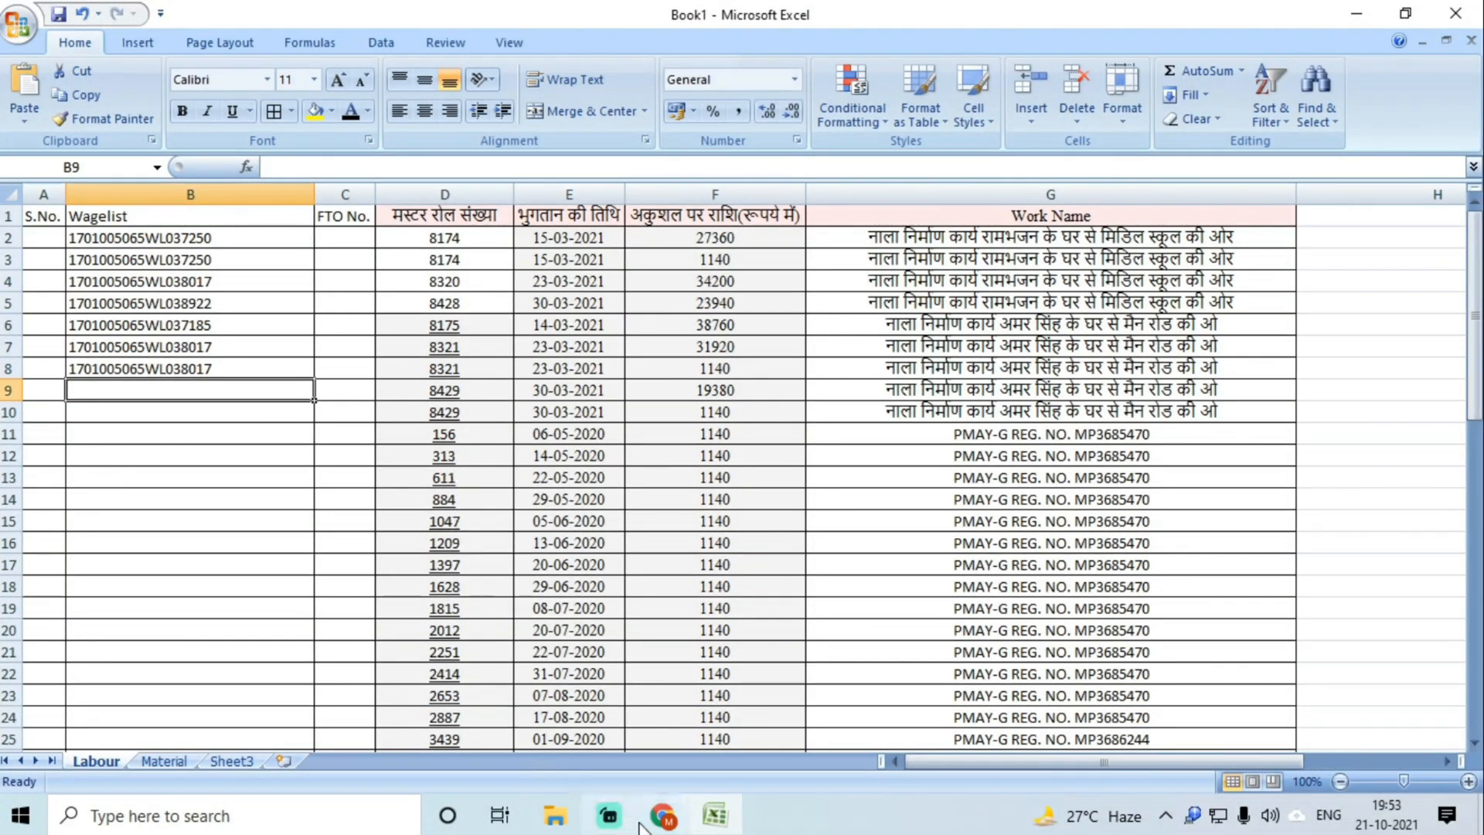
pyautogui.hotkey('alt', 'Tab')
pyautogui.click(943, 19)
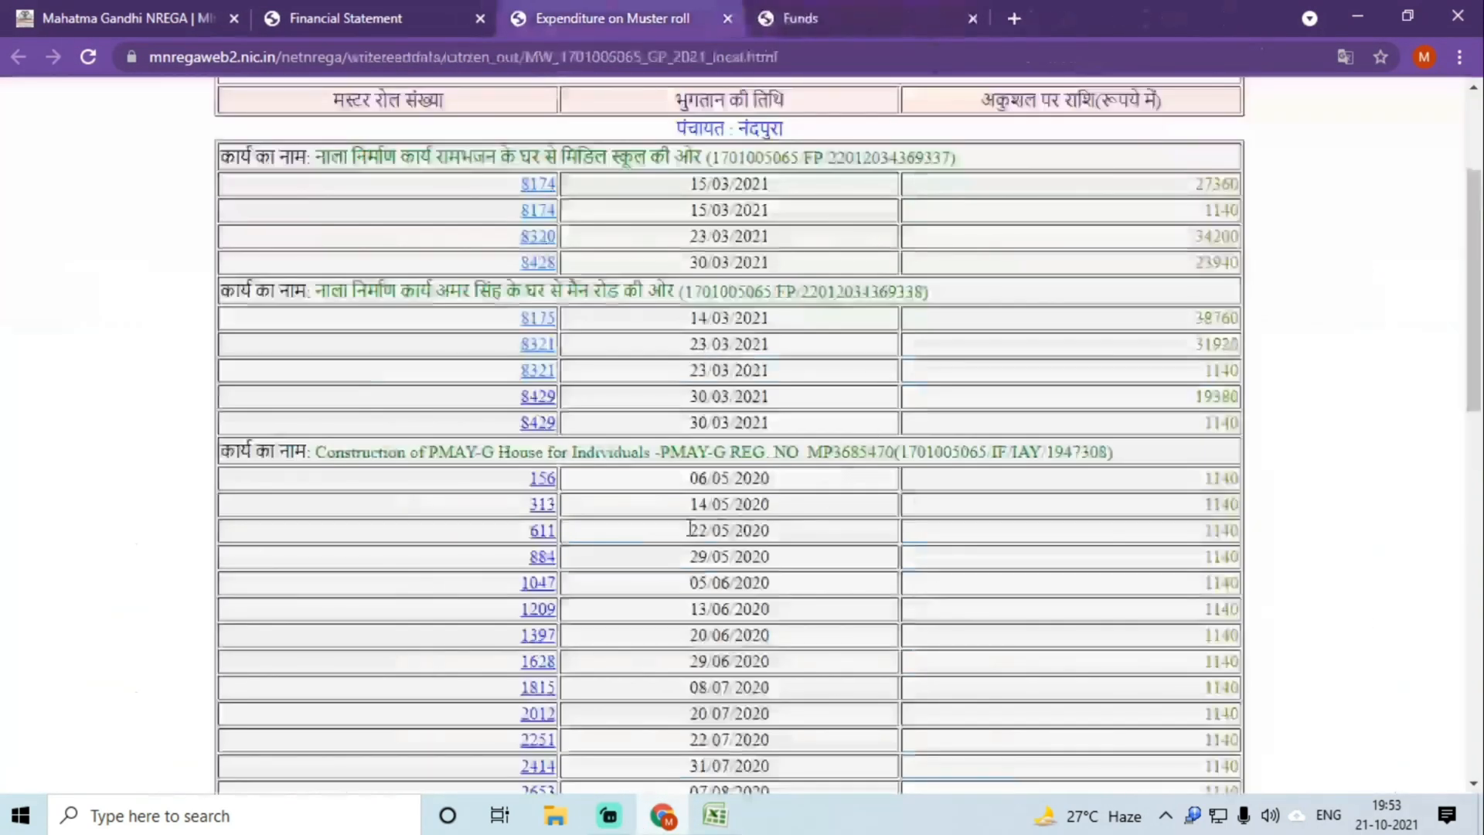
pyautogui.click(539, 415)
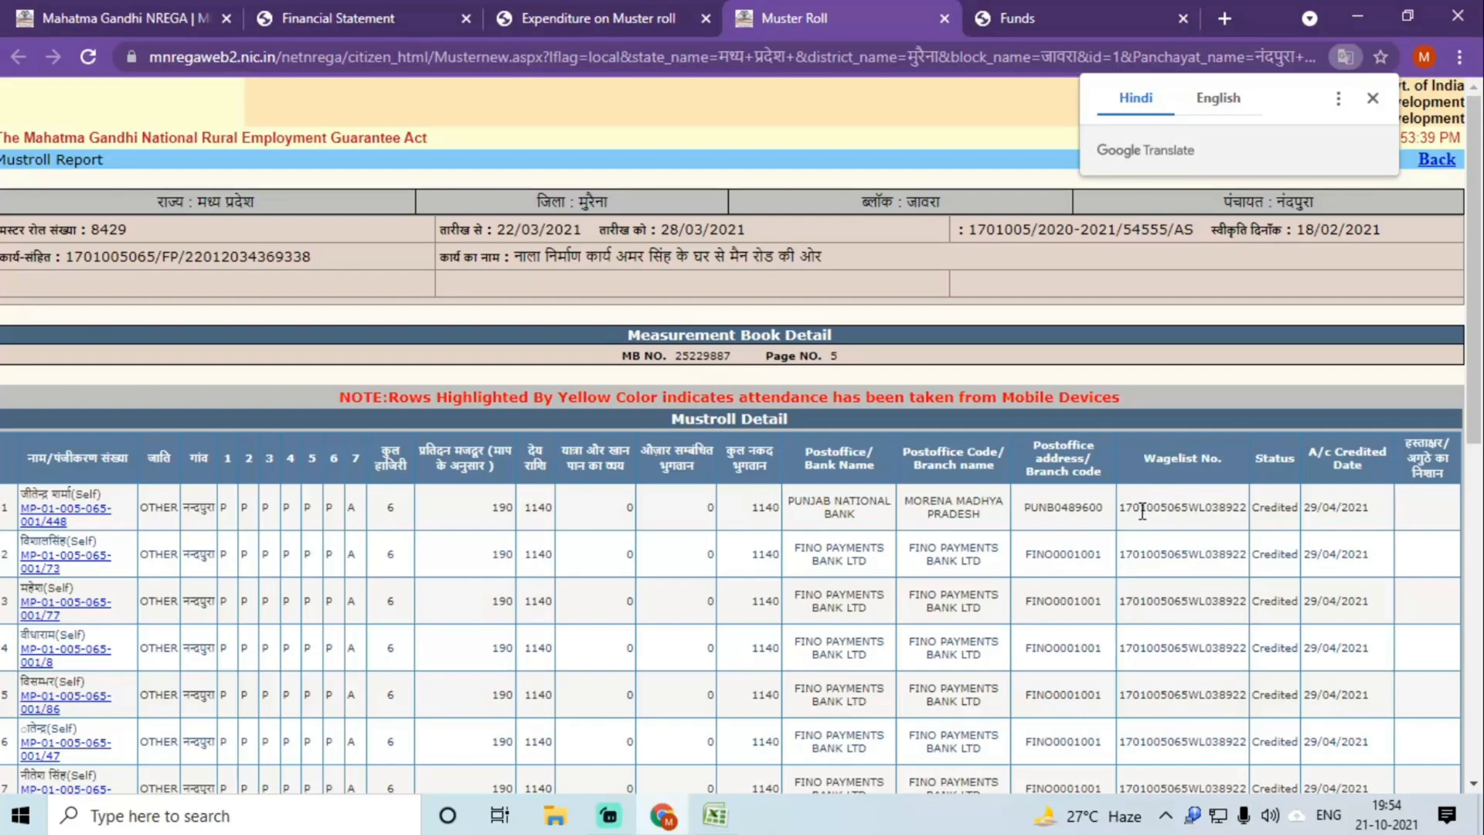
pyautogui.doubleClick(1142, 509)
pyautogui.hotkey('ctrl', 'c')
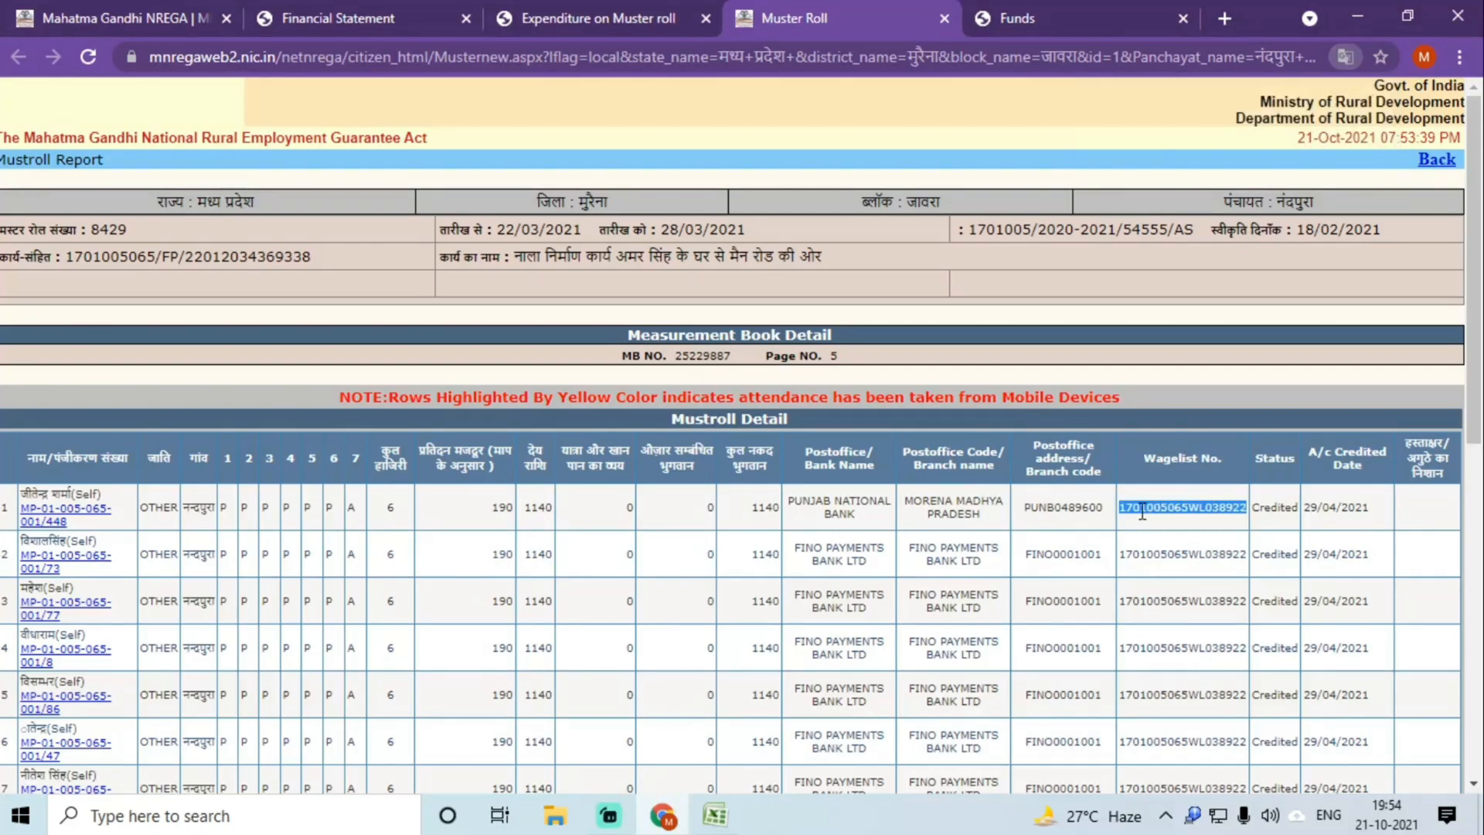
pyautogui.click(715, 816)
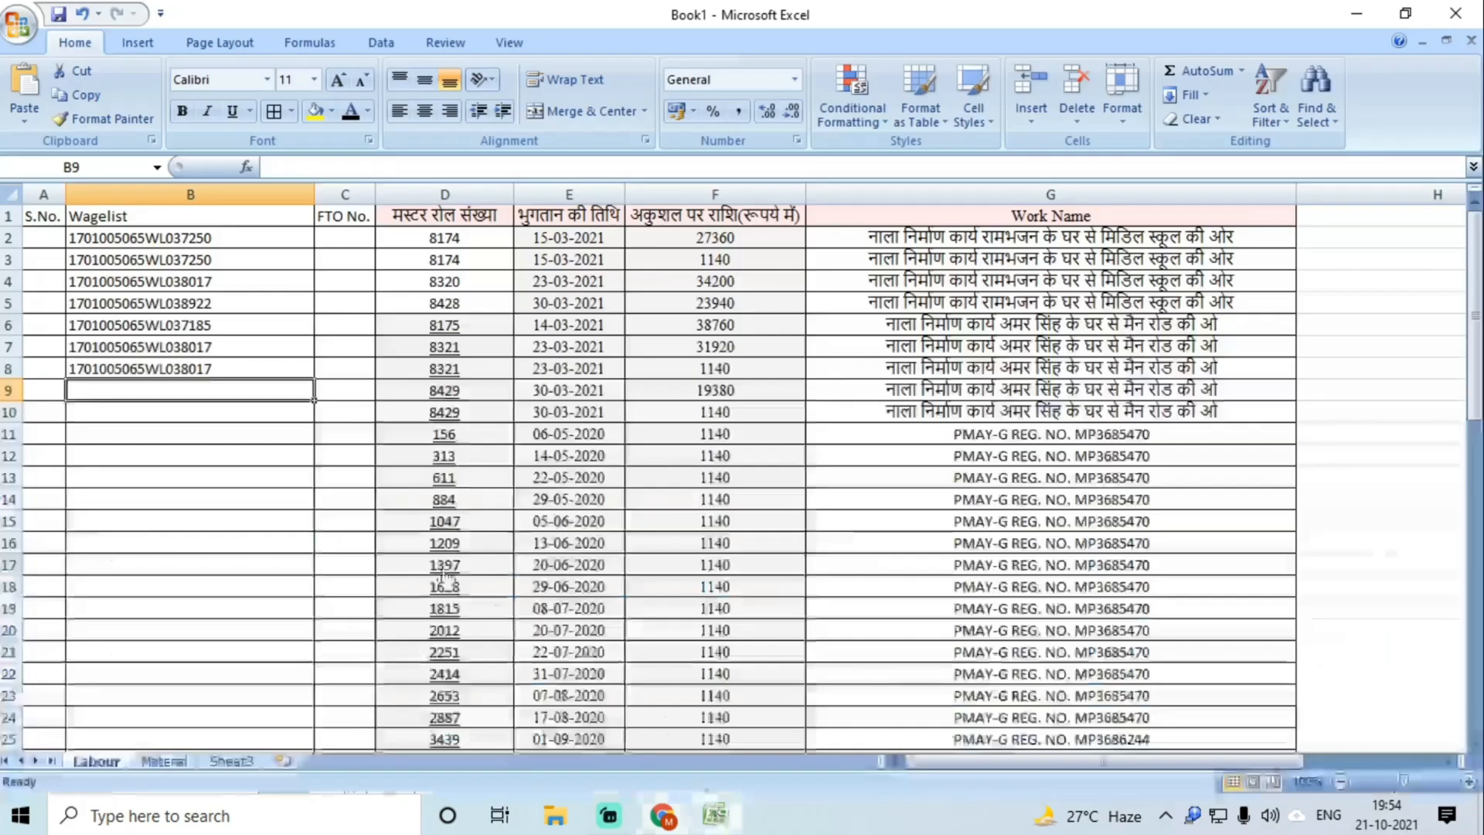
pyautogui.hotkey('ctrl', 'v')
pyautogui.click(199, 410)
pyautogui.hotkey('ctrl', 'v')
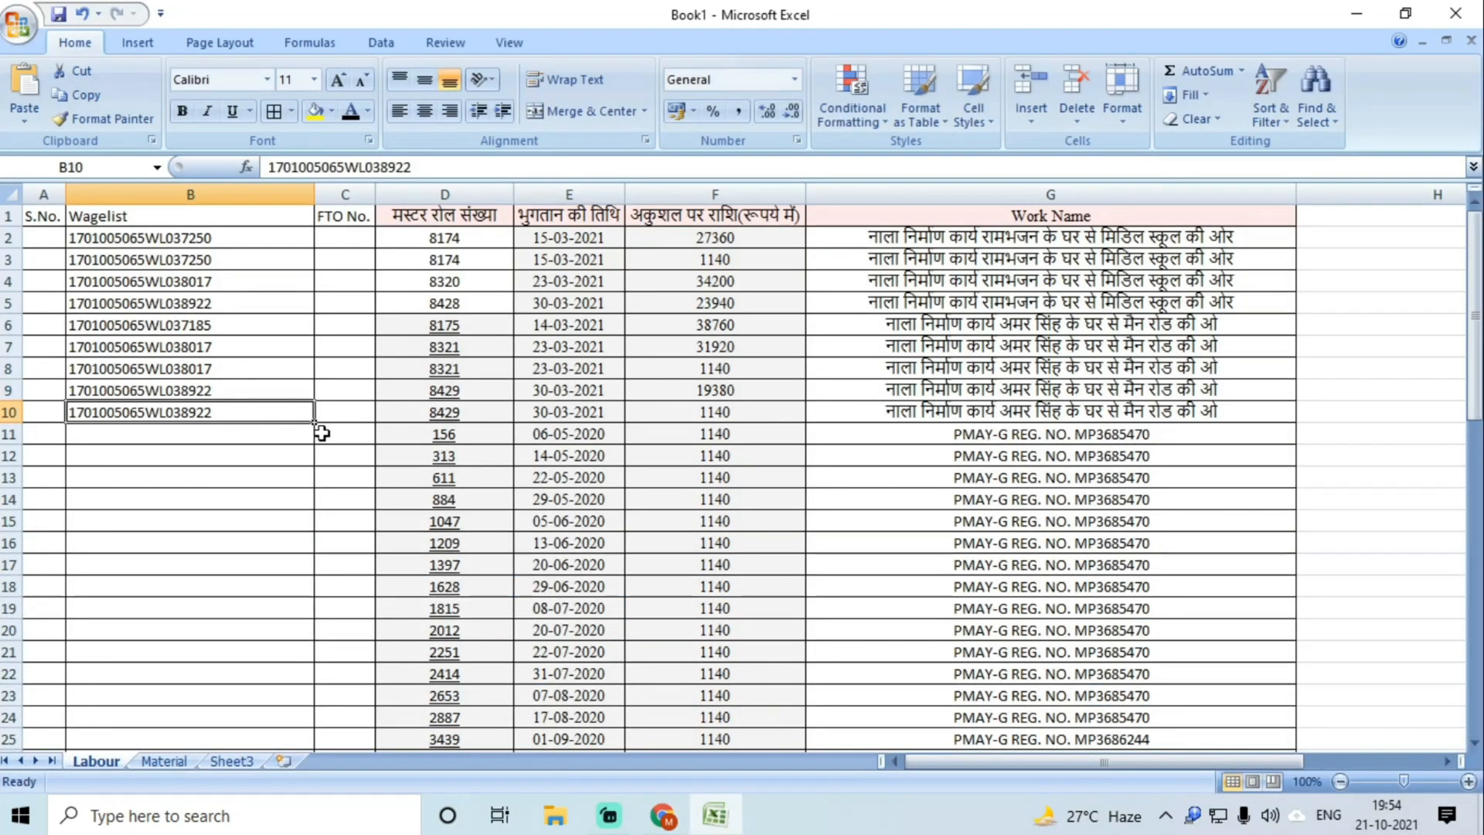
pyautogui.click(662, 815)
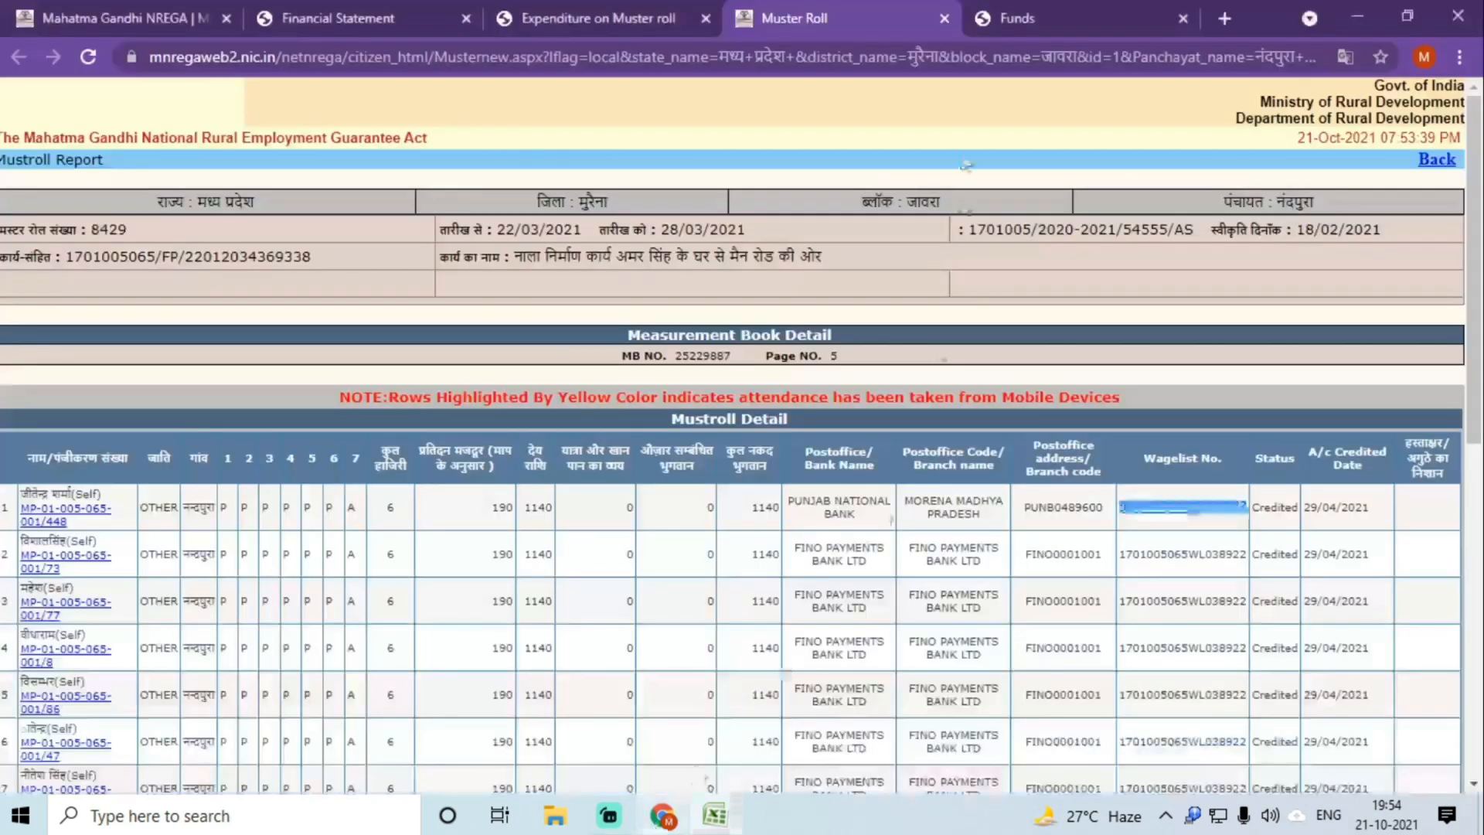
pyautogui.click(944, 18)
pyautogui.scroll(-5, 629, 309)
pyautogui.scroll(1, 568, 185)
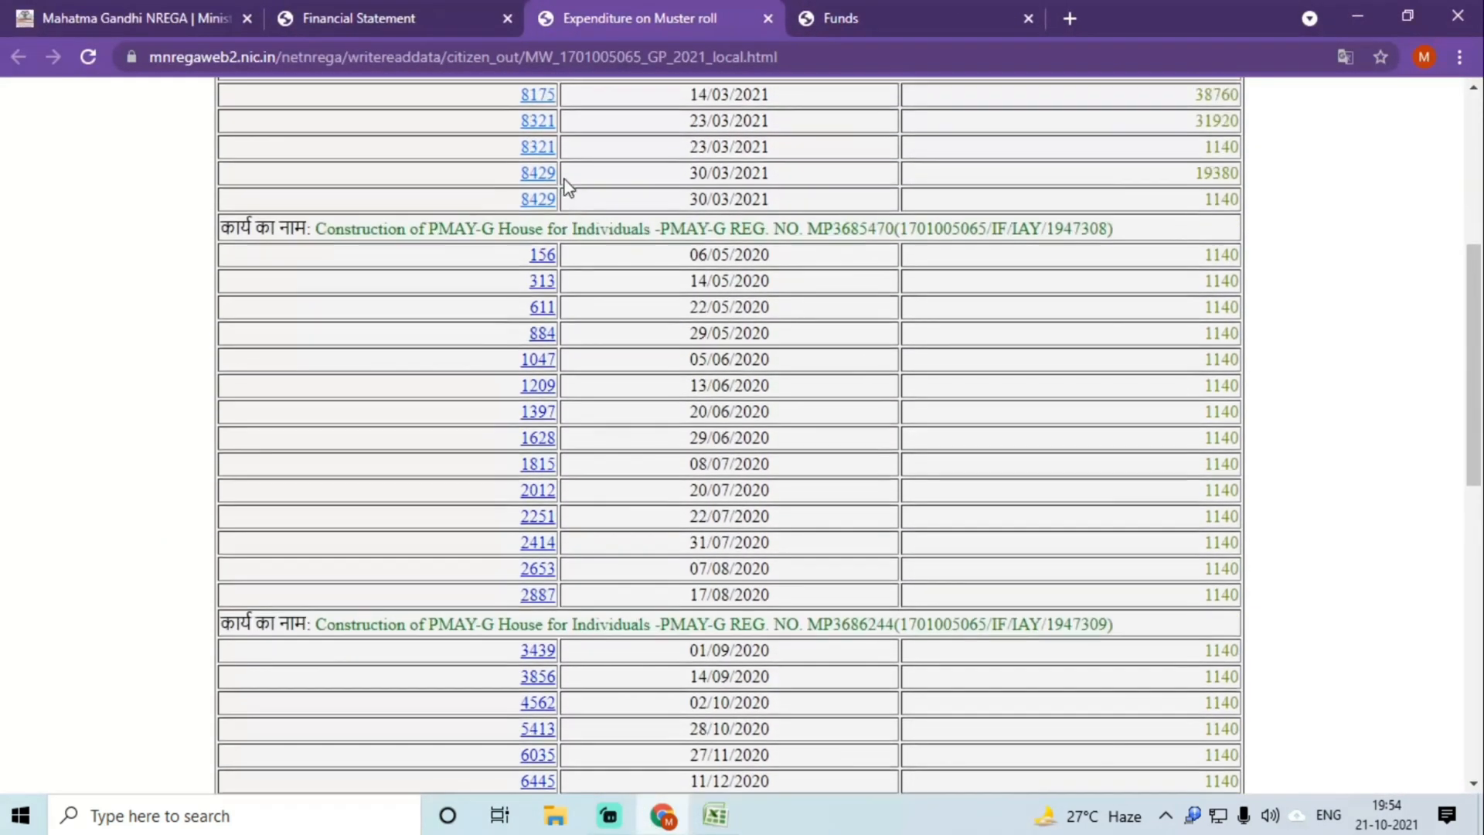
pyautogui.click(541, 263)
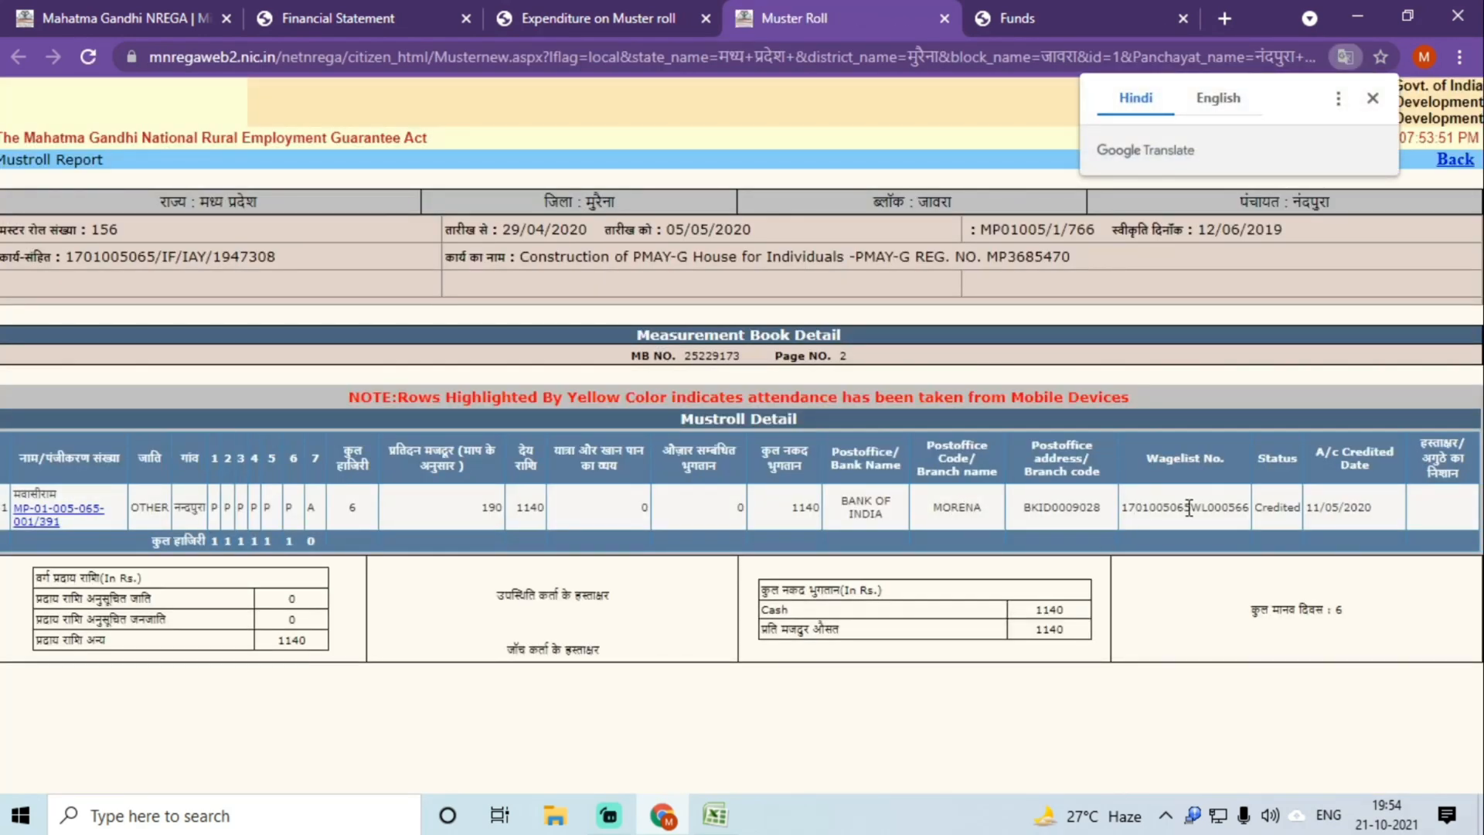
pyautogui.doubleClick(1189, 509)
pyautogui.hotkey('ctrl', 'c')
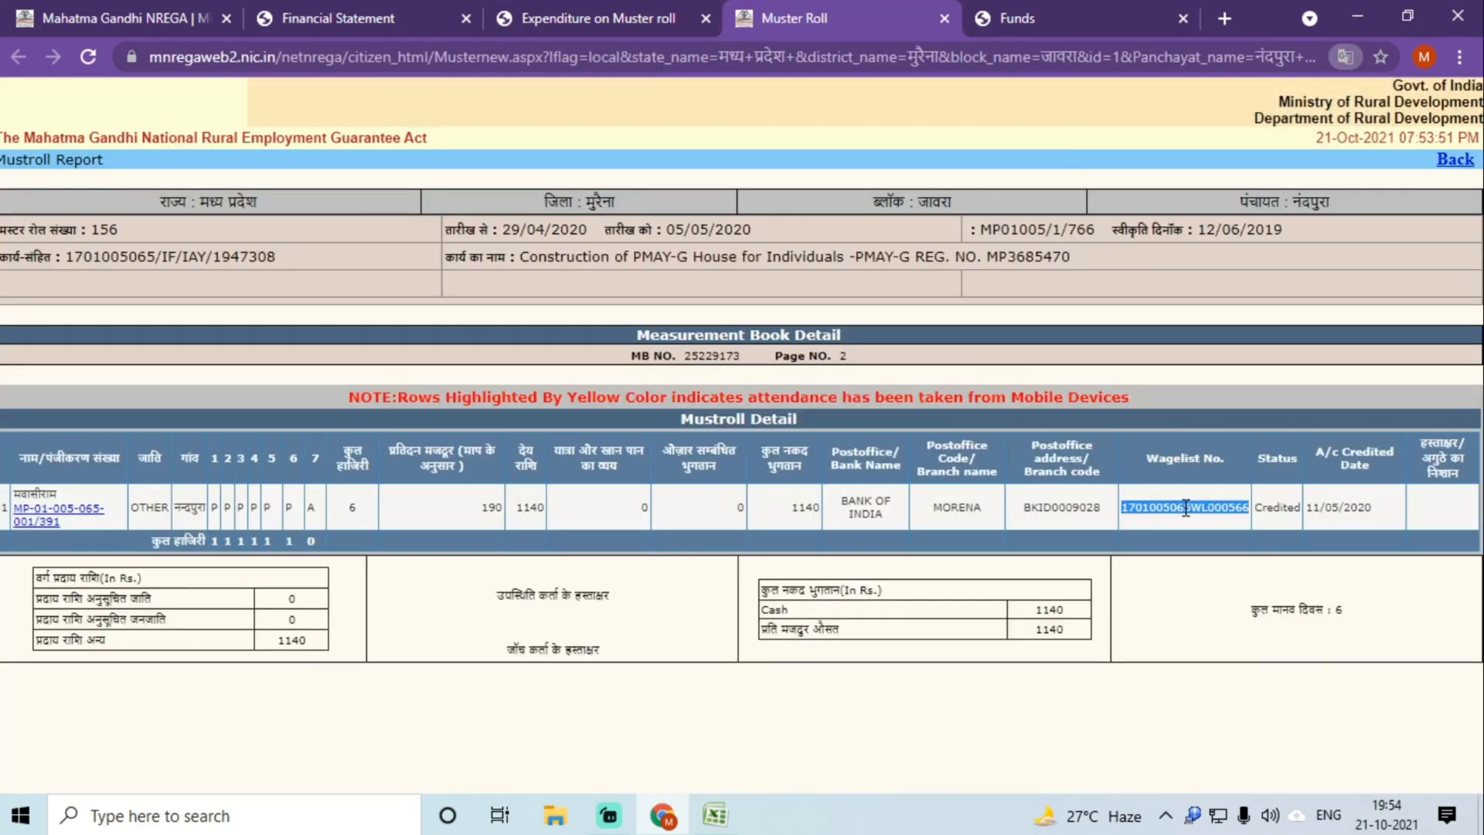
pyautogui.hotkey('alt', 'Tab')
pyautogui.click(130, 434)
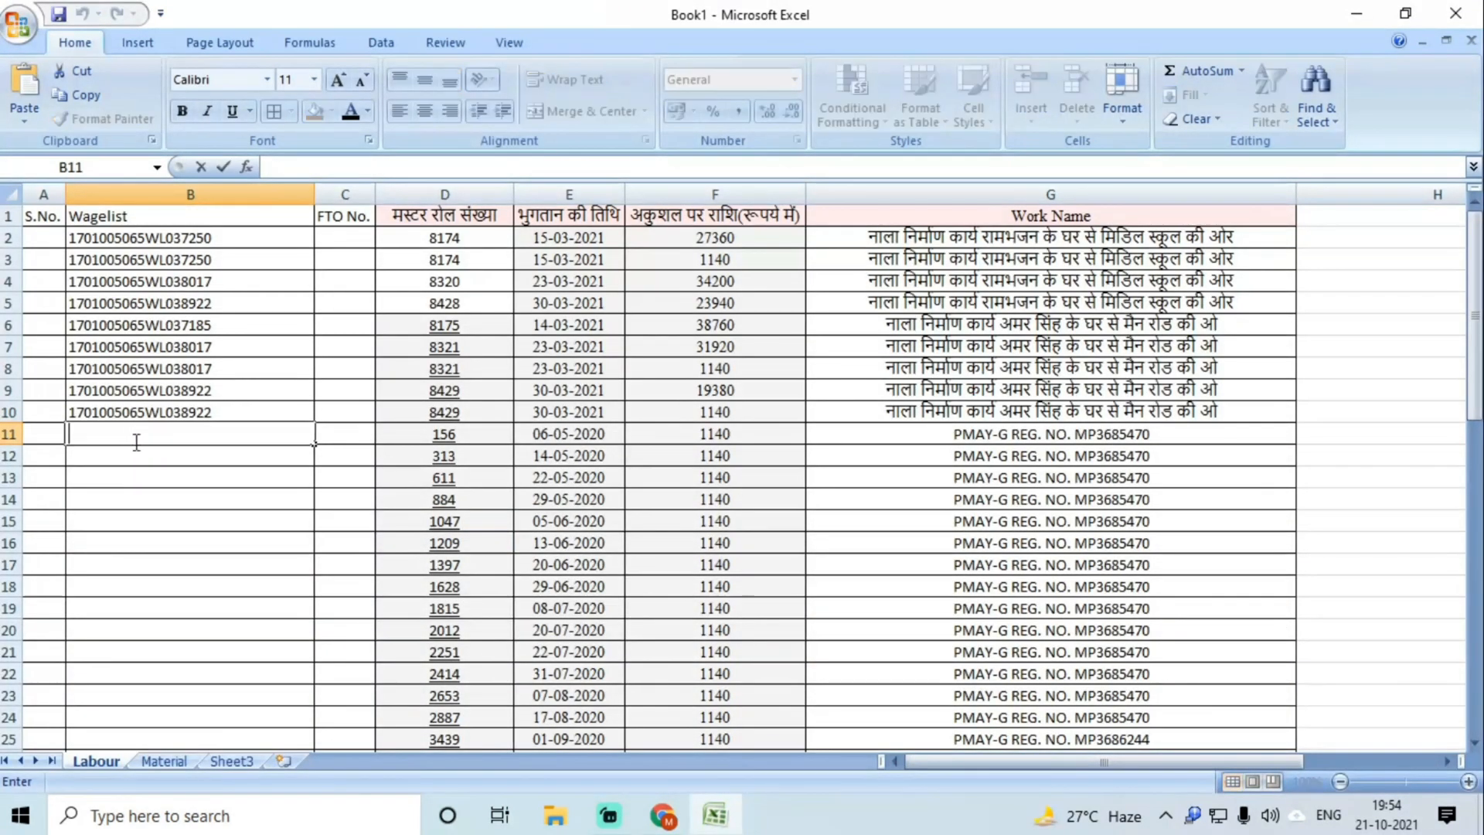
pyautogui.hotkey('ctrl', 'v')
pyautogui.click(140, 462)
pyautogui.hotkey('alt', 'Tab')
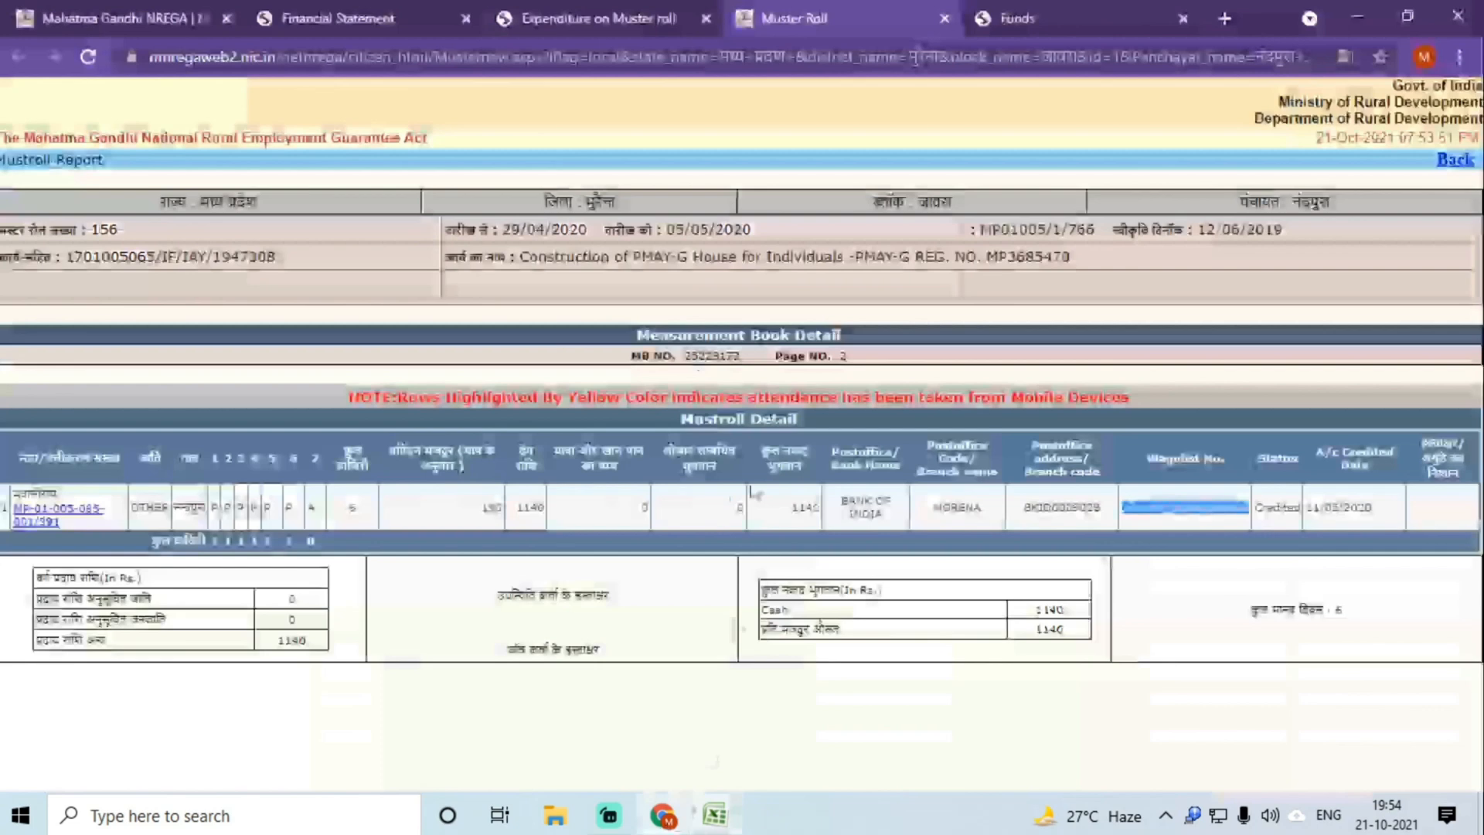
pyautogui.click(944, 17)
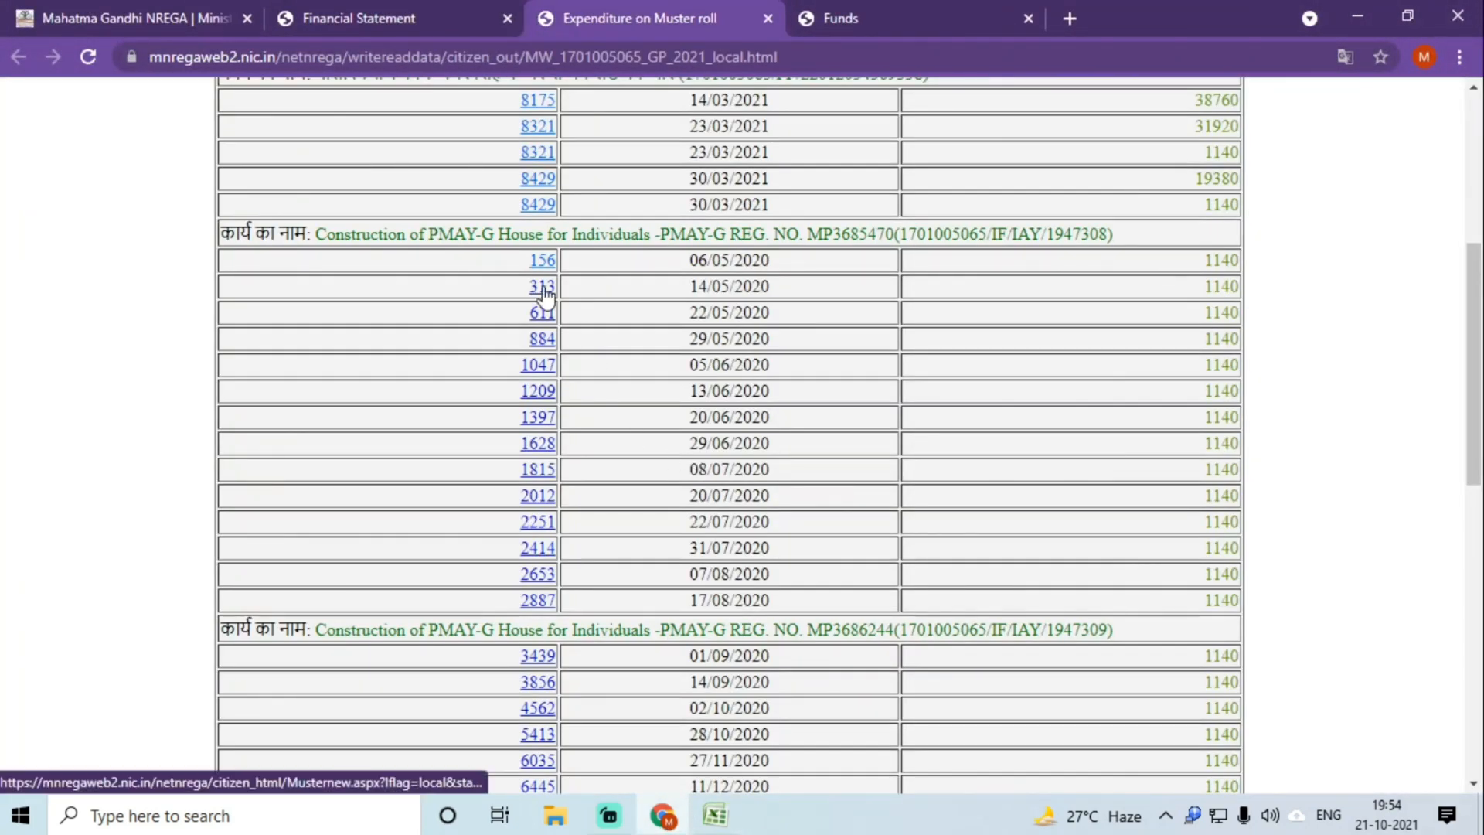
pyautogui.click(542, 287)
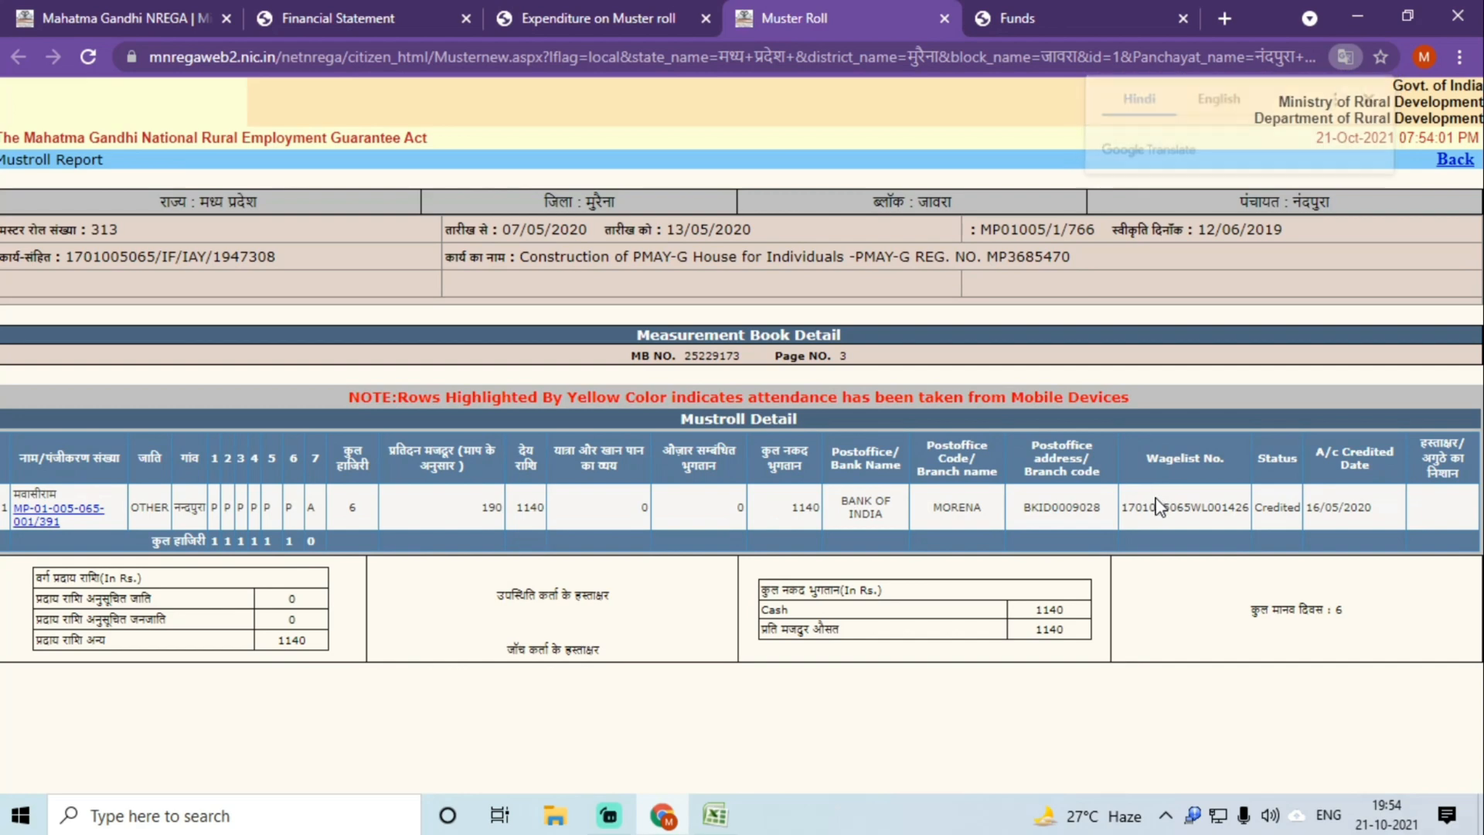
pyautogui.doubleClick(1159, 507)
pyautogui.hotkey('ctrl', 'c')
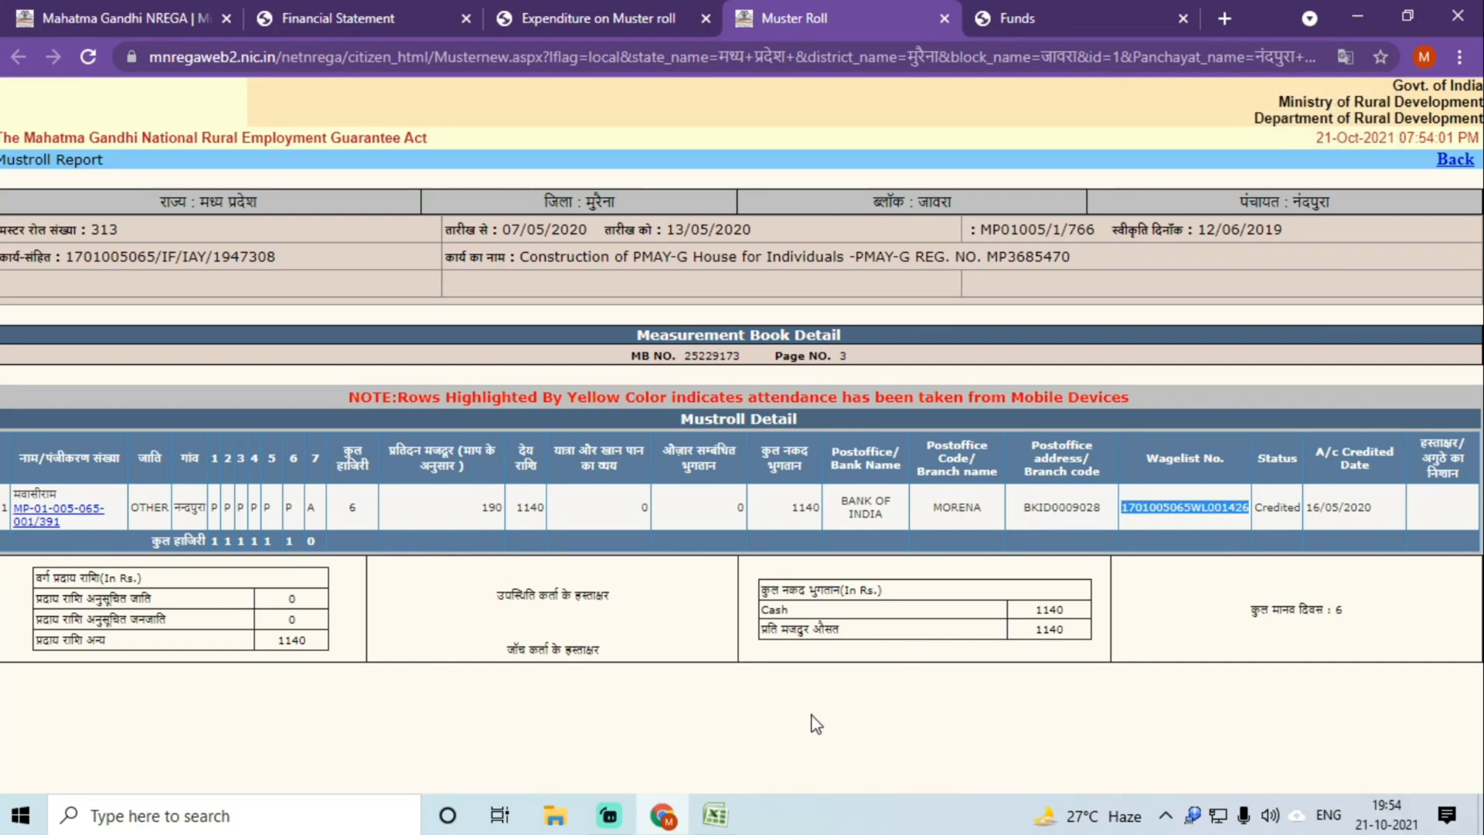
pyautogui.click(715, 816)
pyautogui.hotkey('ctrl', 'v')
pyautogui.click(143, 475)
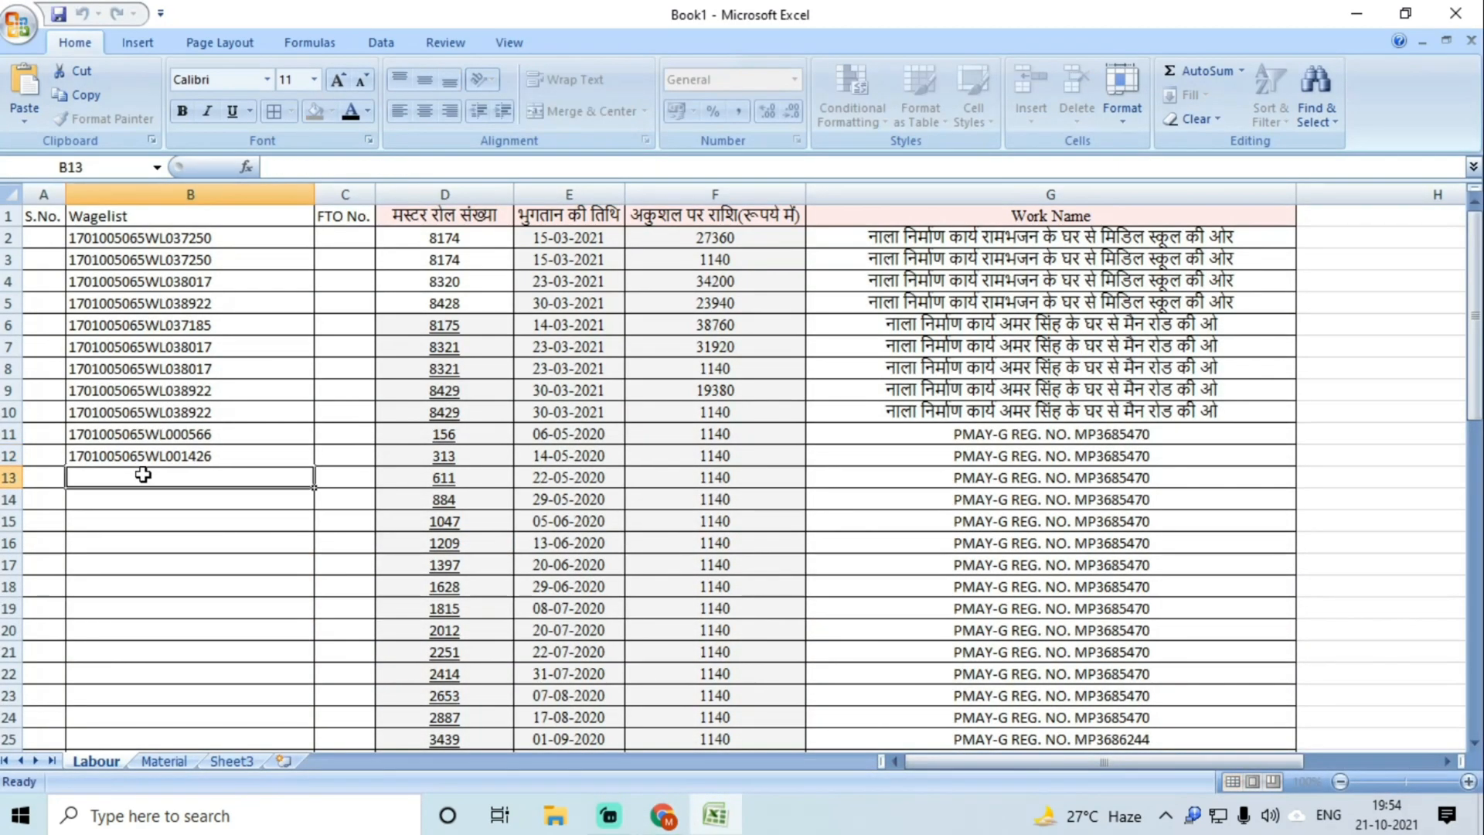
pyautogui.click(663, 815)
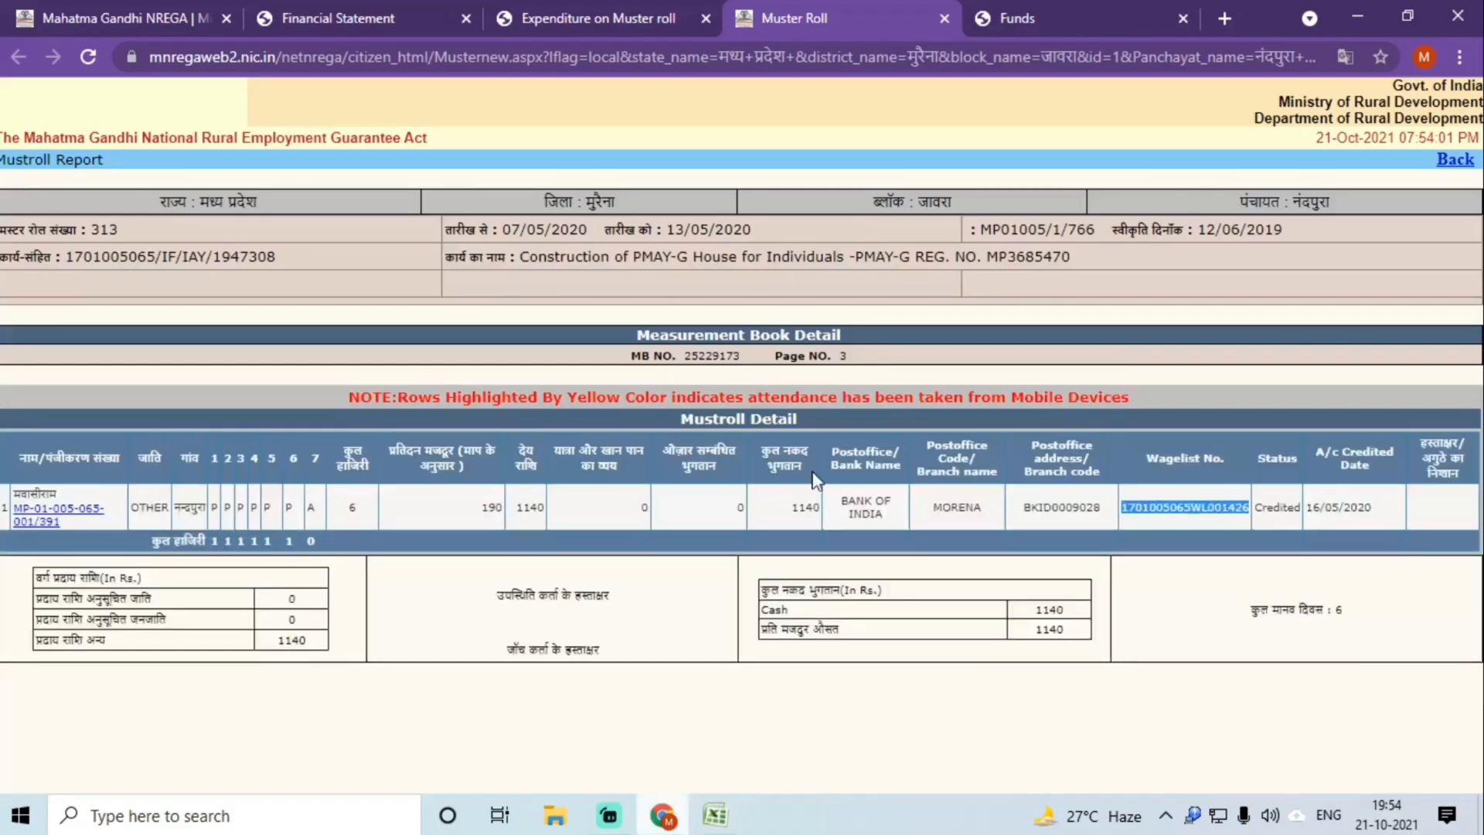
pyautogui.click(946, 16)
pyautogui.click(556, 332)
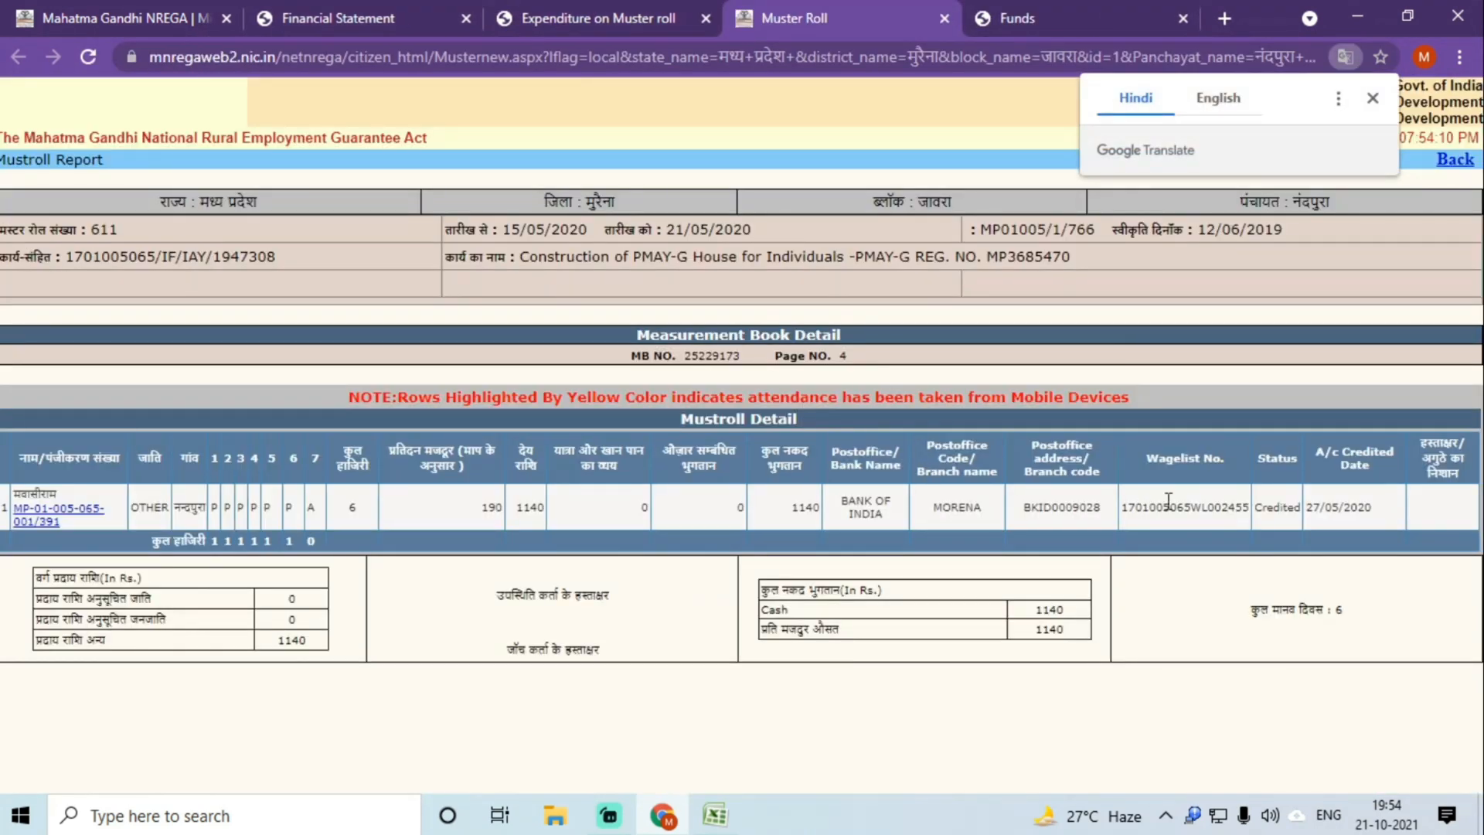
pyautogui.doubleClick(1167, 507)
pyautogui.hotkey('ctrl', 'c')
pyautogui.click(715, 816)
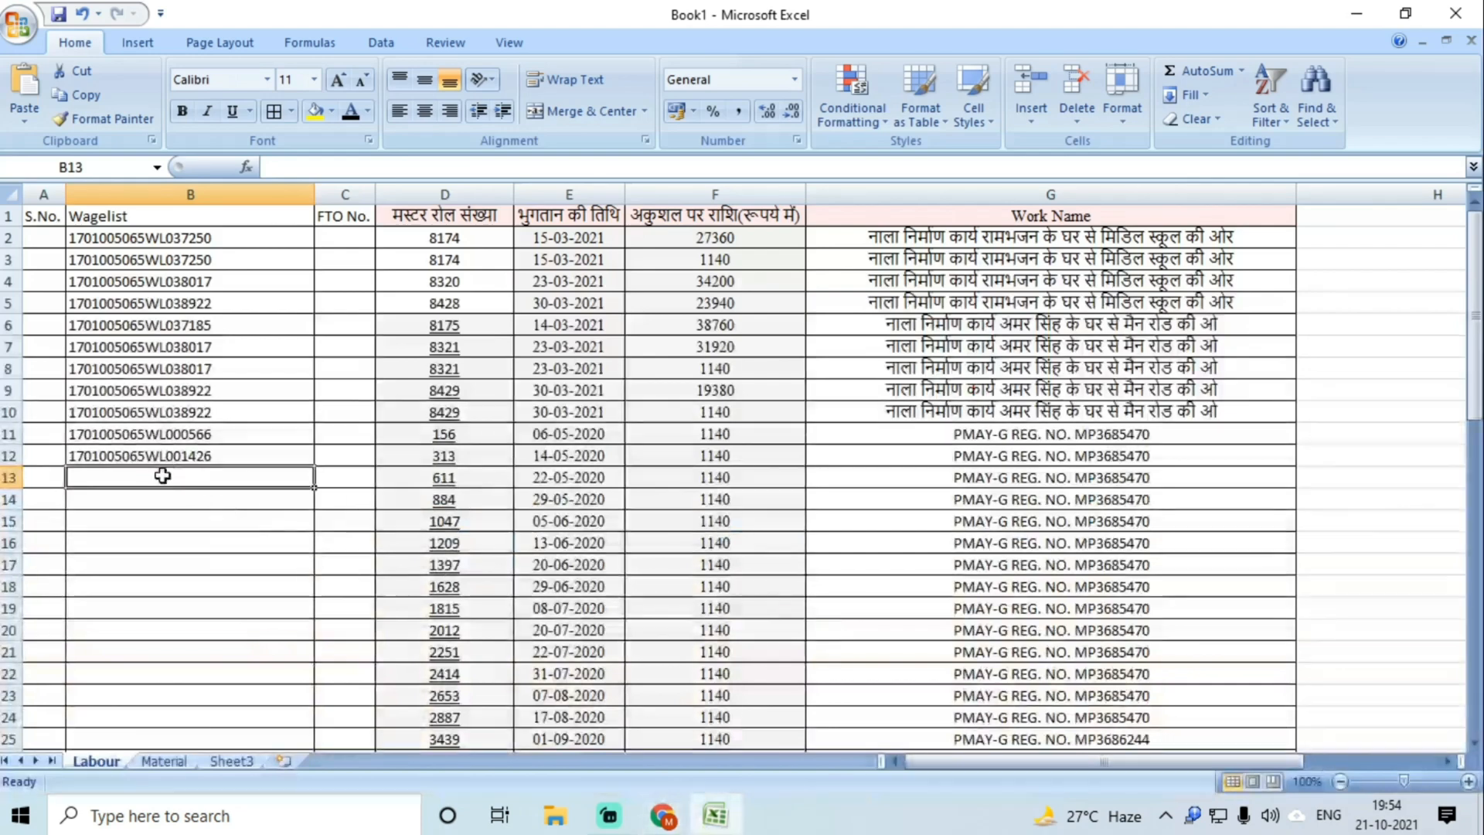
pyautogui.hotkey('ctrl', 'v')
pyautogui.press('Return')
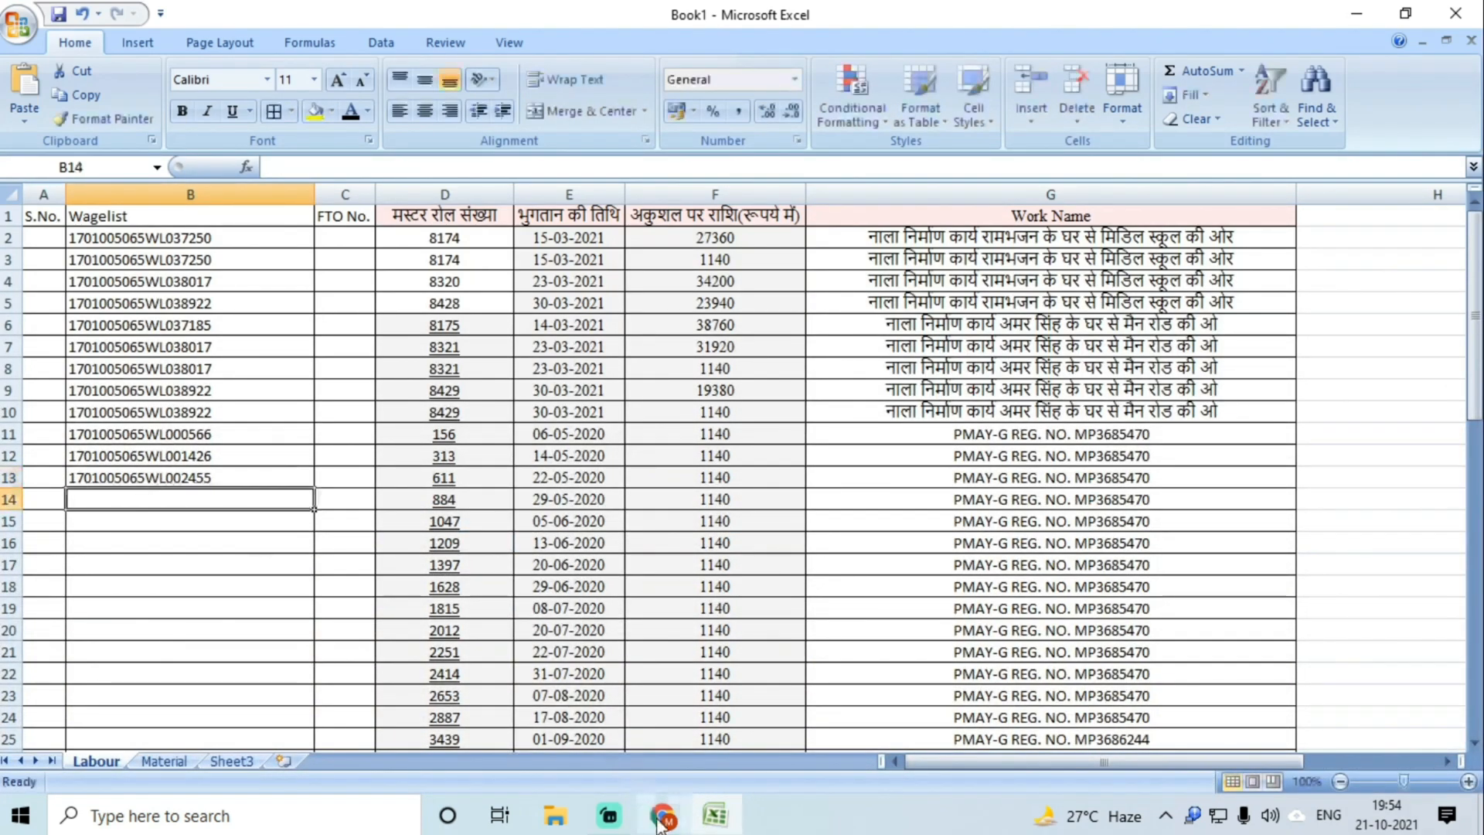
pyautogui.moveTo(444, 433); pyautogui.dragTo(452, 499)
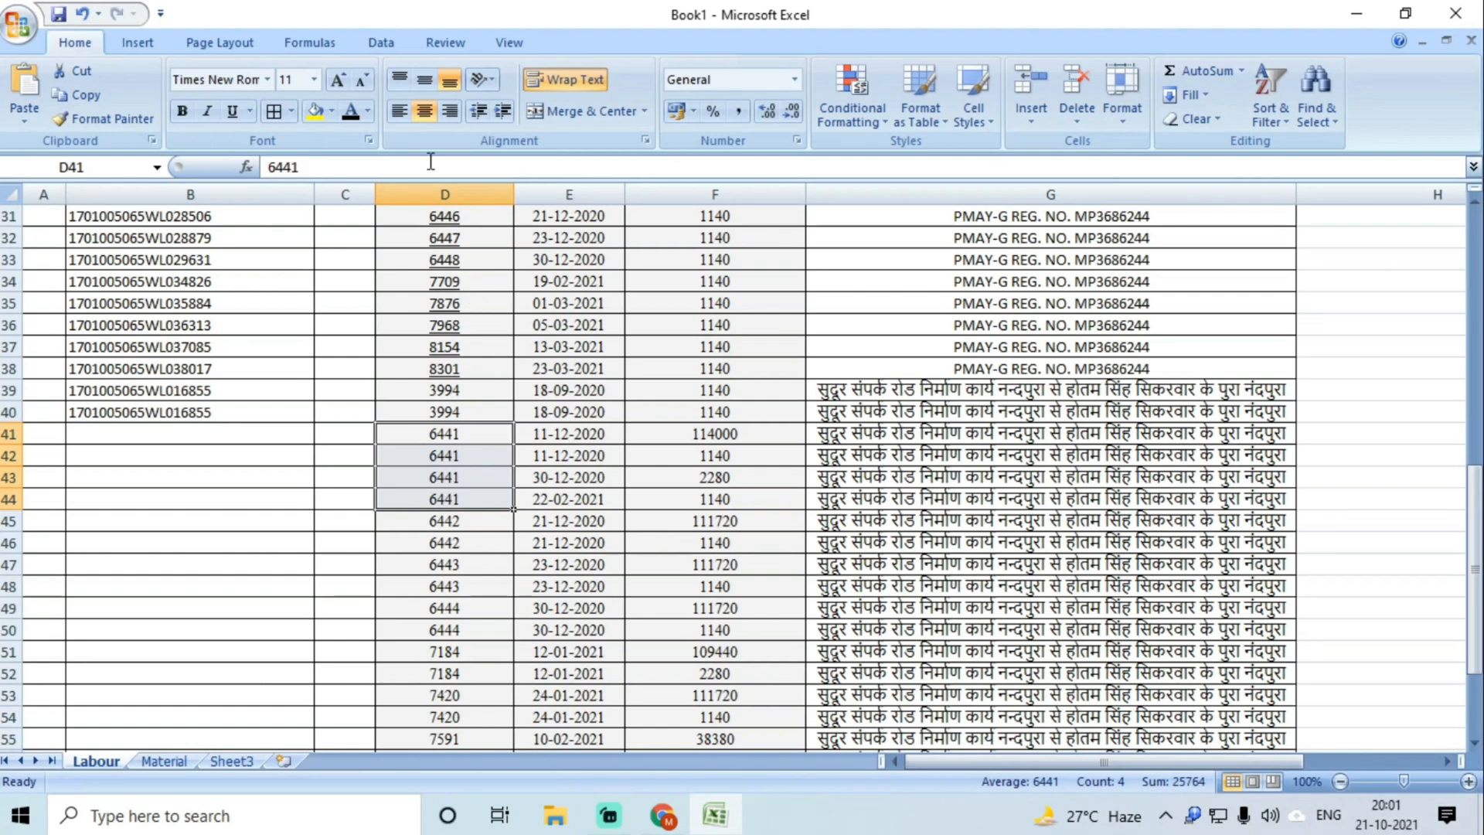
# Step: Check the 6441 entries' dates, then set D41:D44 to No Fill to remove the yellow marking
pyautogui.click(315, 111)
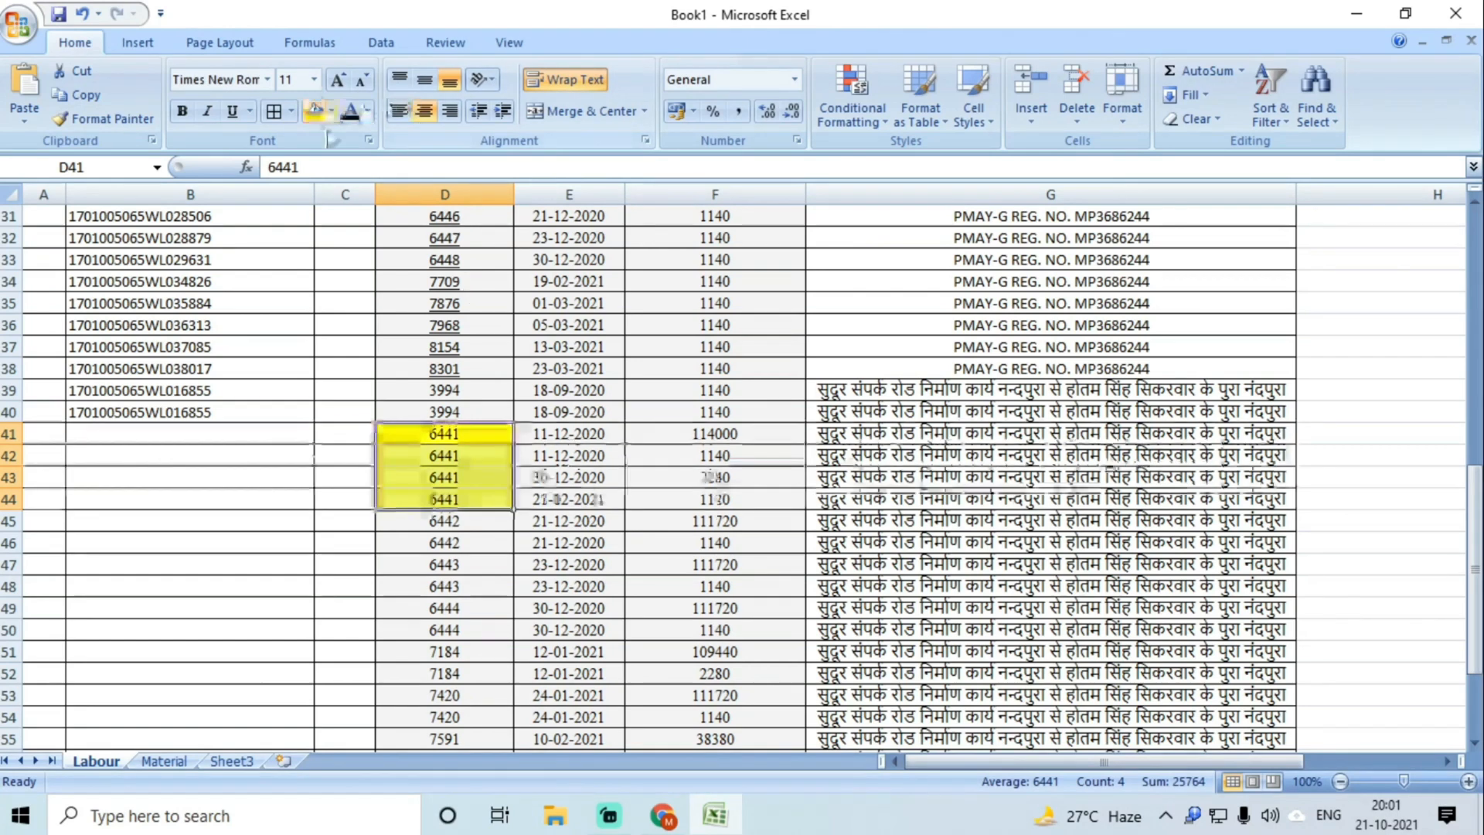
pyautogui.moveTo(442, 433); pyautogui.dragTo(439, 480)
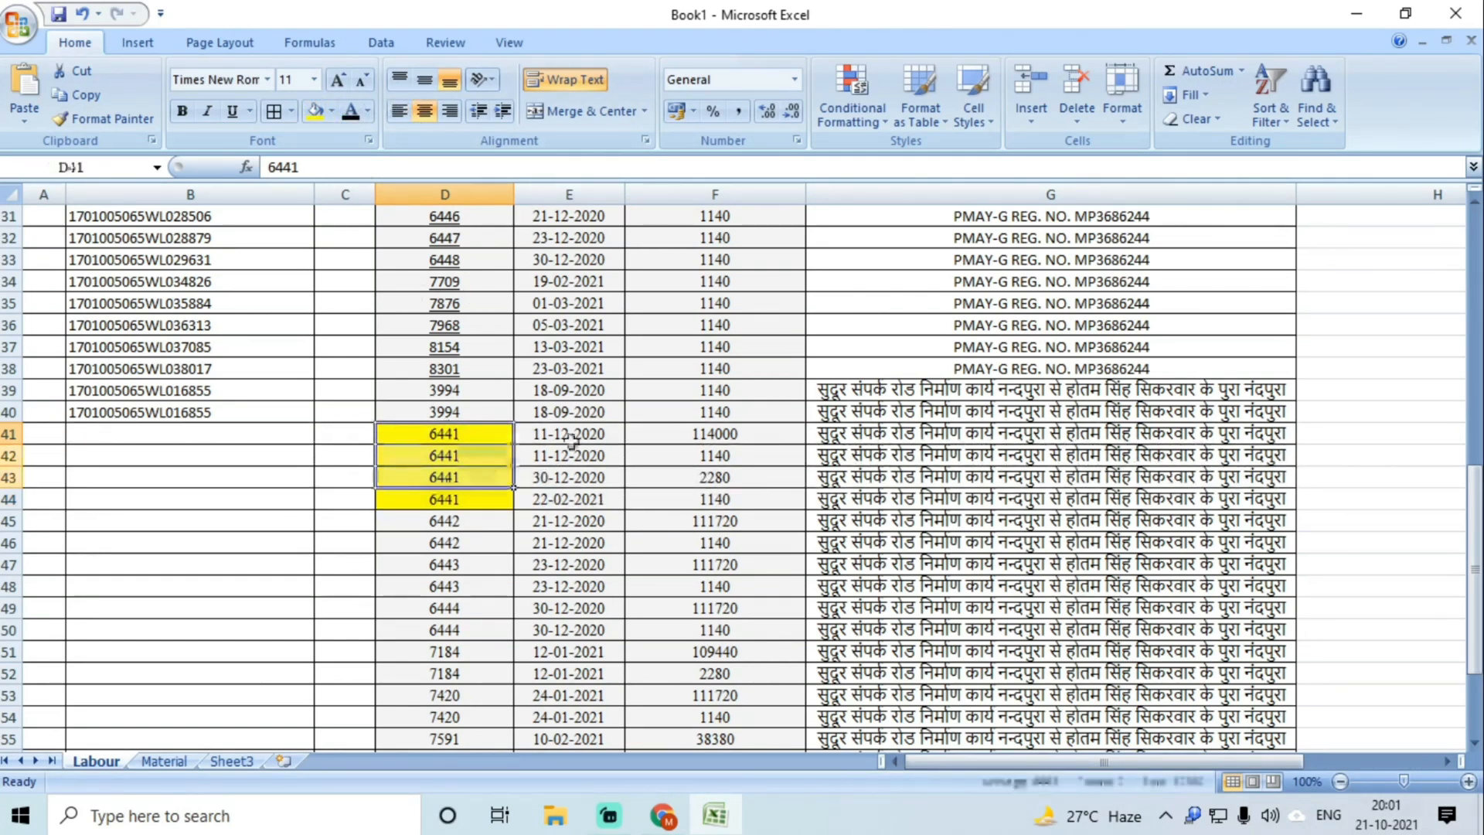
pyautogui.moveTo(572, 437); pyautogui.dragTo(571, 455)
pyautogui.click(563, 479)
pyautogui.click(563, 499)
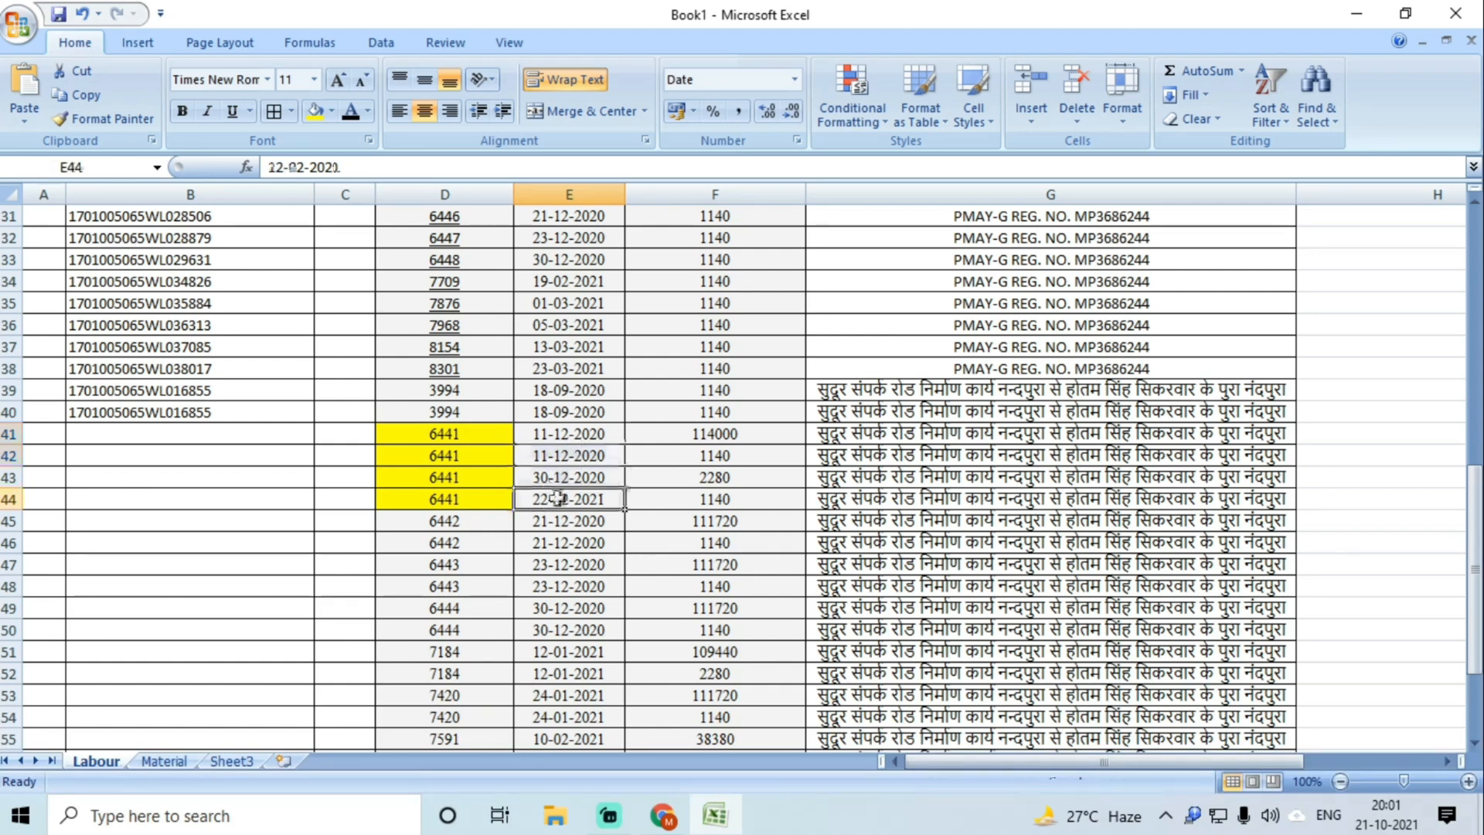
pyautogui.click(462, 439)
pyautogui.moveTo(461, 439); pyautogui.dragTo(474, 503)
pyautogui.click(333, 112)
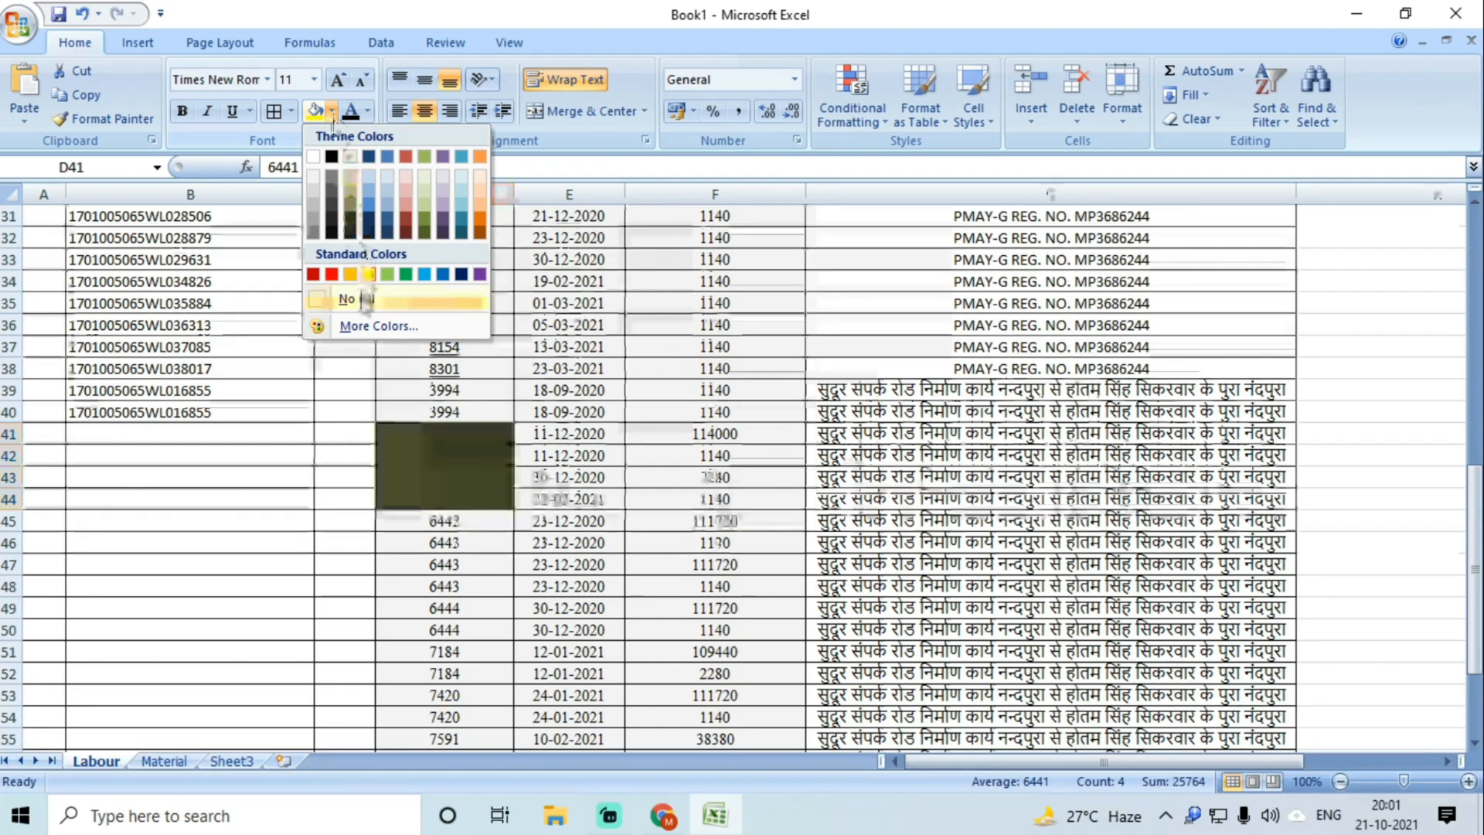
pyautogui.click(349, 295)
pyautogui.click(663, 815)
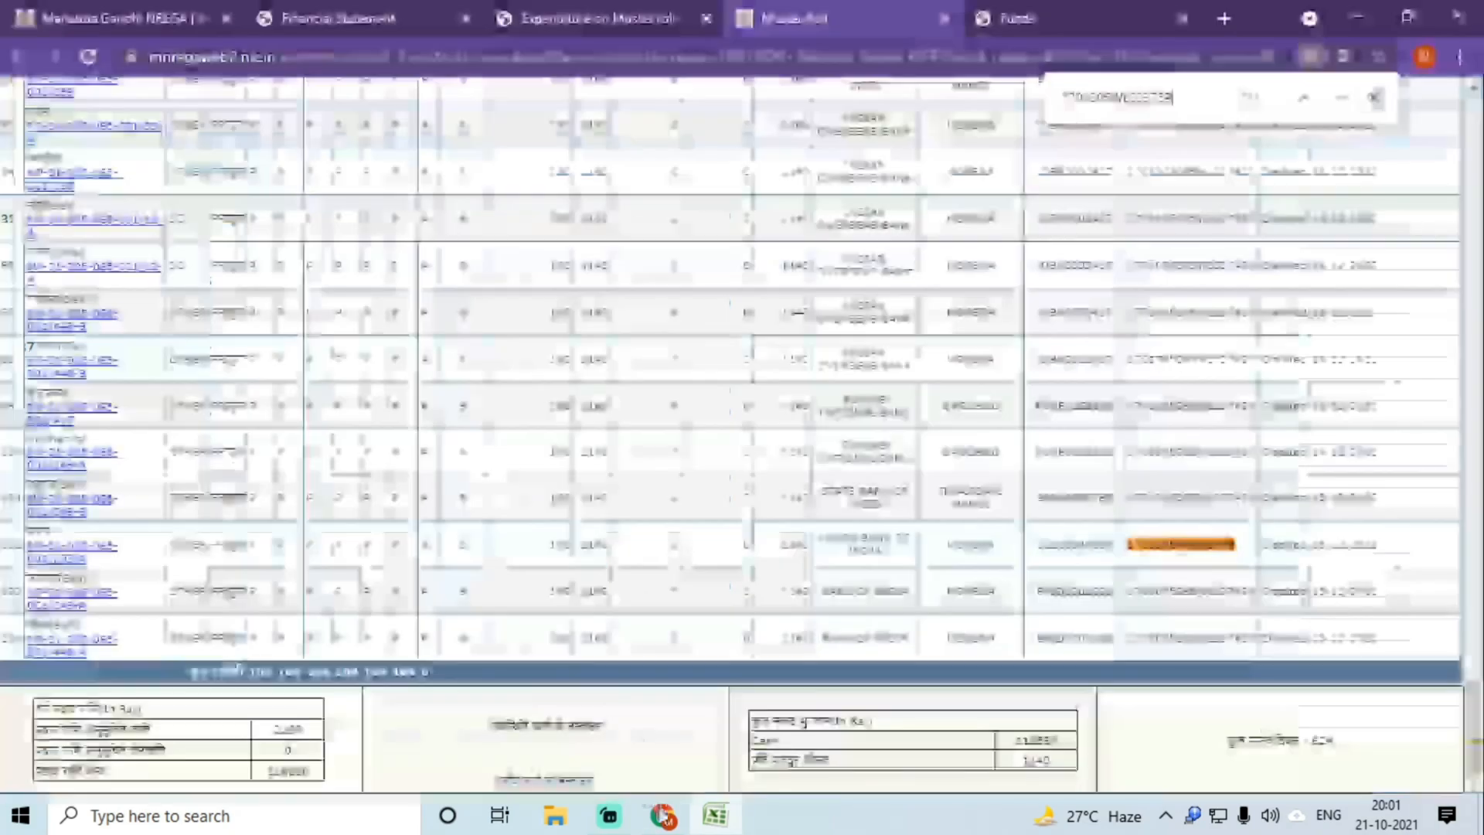
pyautogui.scroll(20, 808, 495)
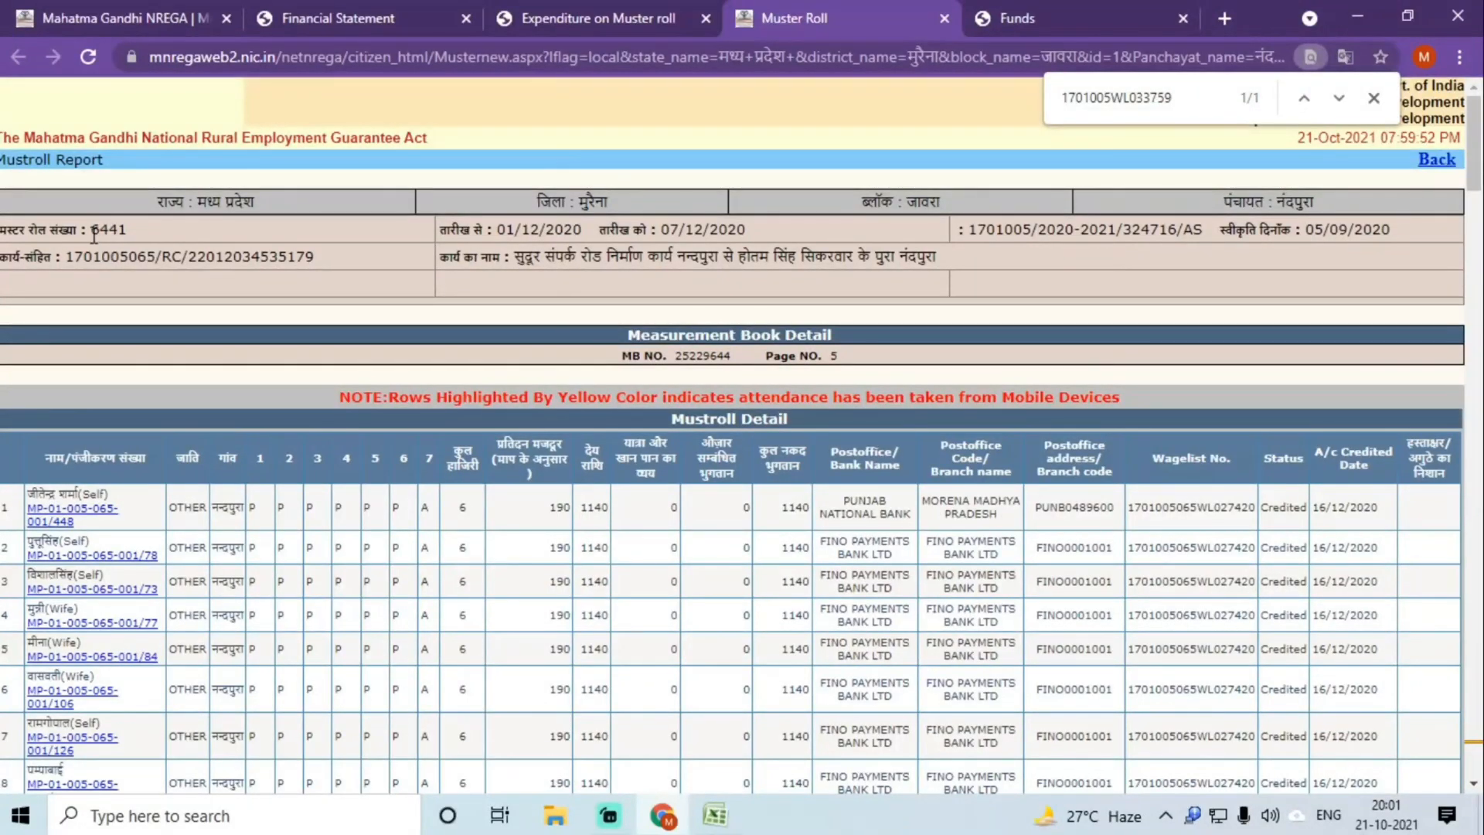
pyautogui.doubleClick(1166, 510)
pyautogui.hotkey('ctrl', 'c')
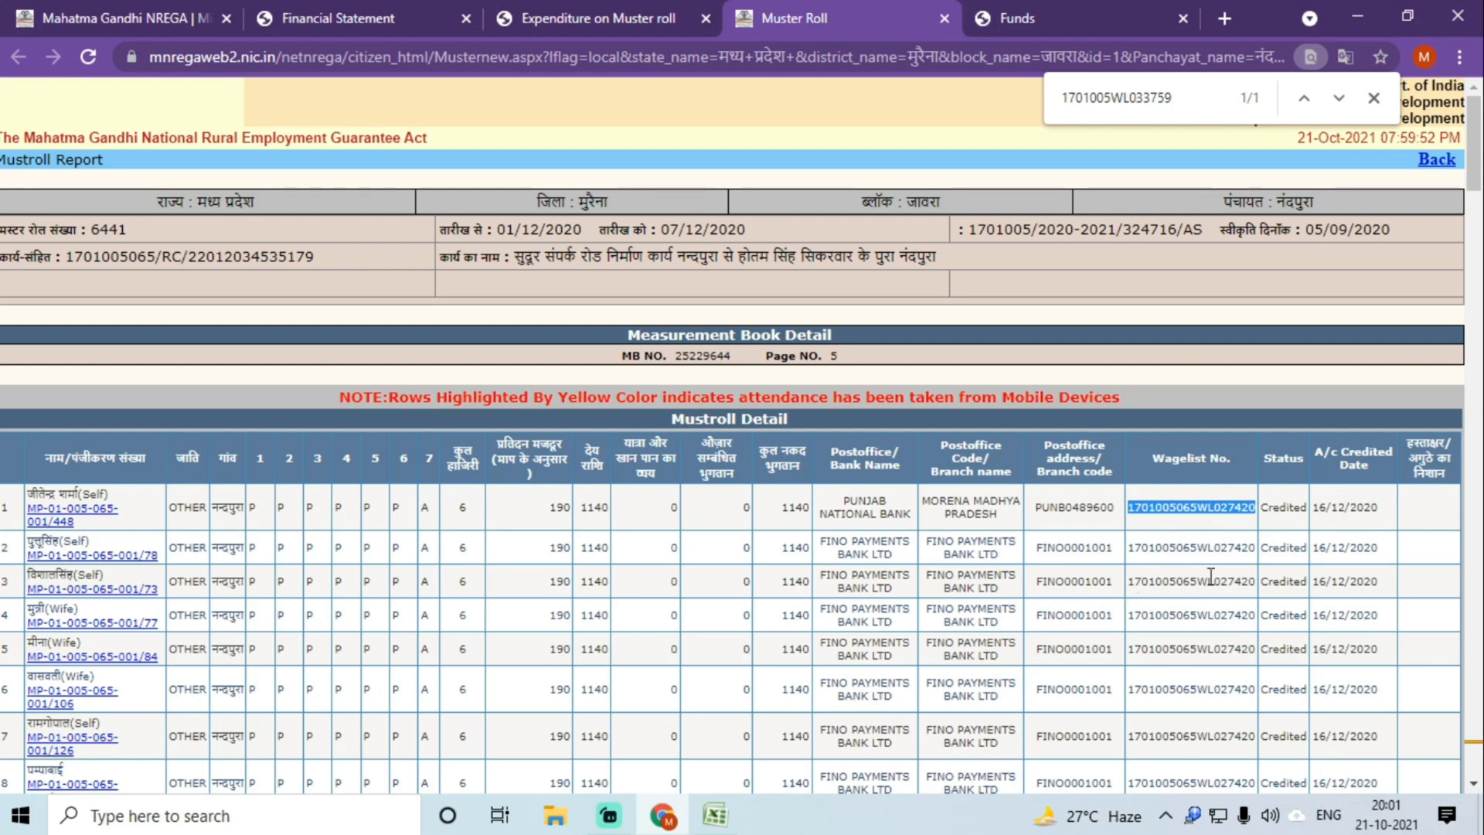
pyautogui.click(715, 815)
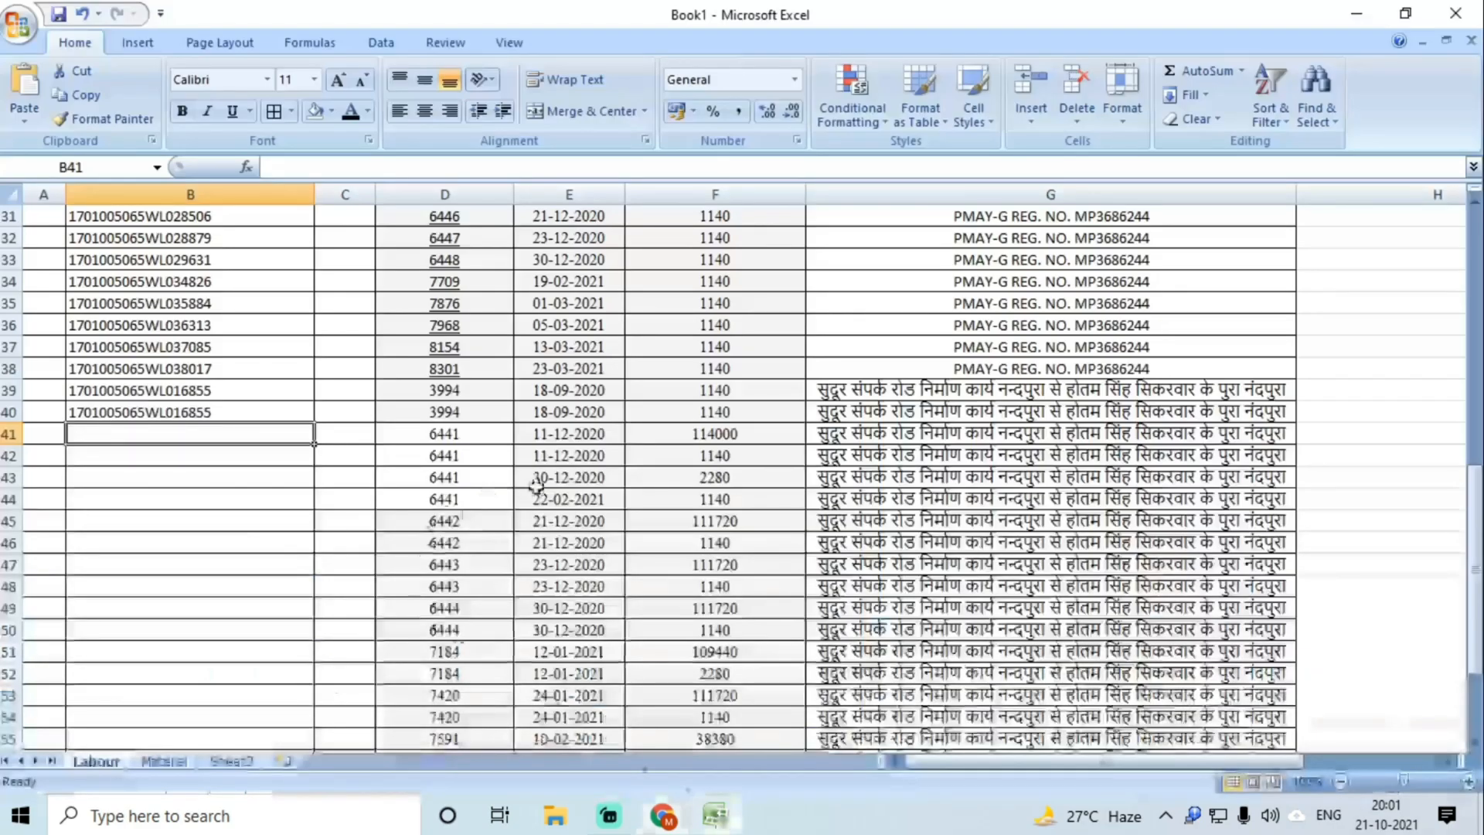
pyautogui.hotkey('ctrl', 'v')
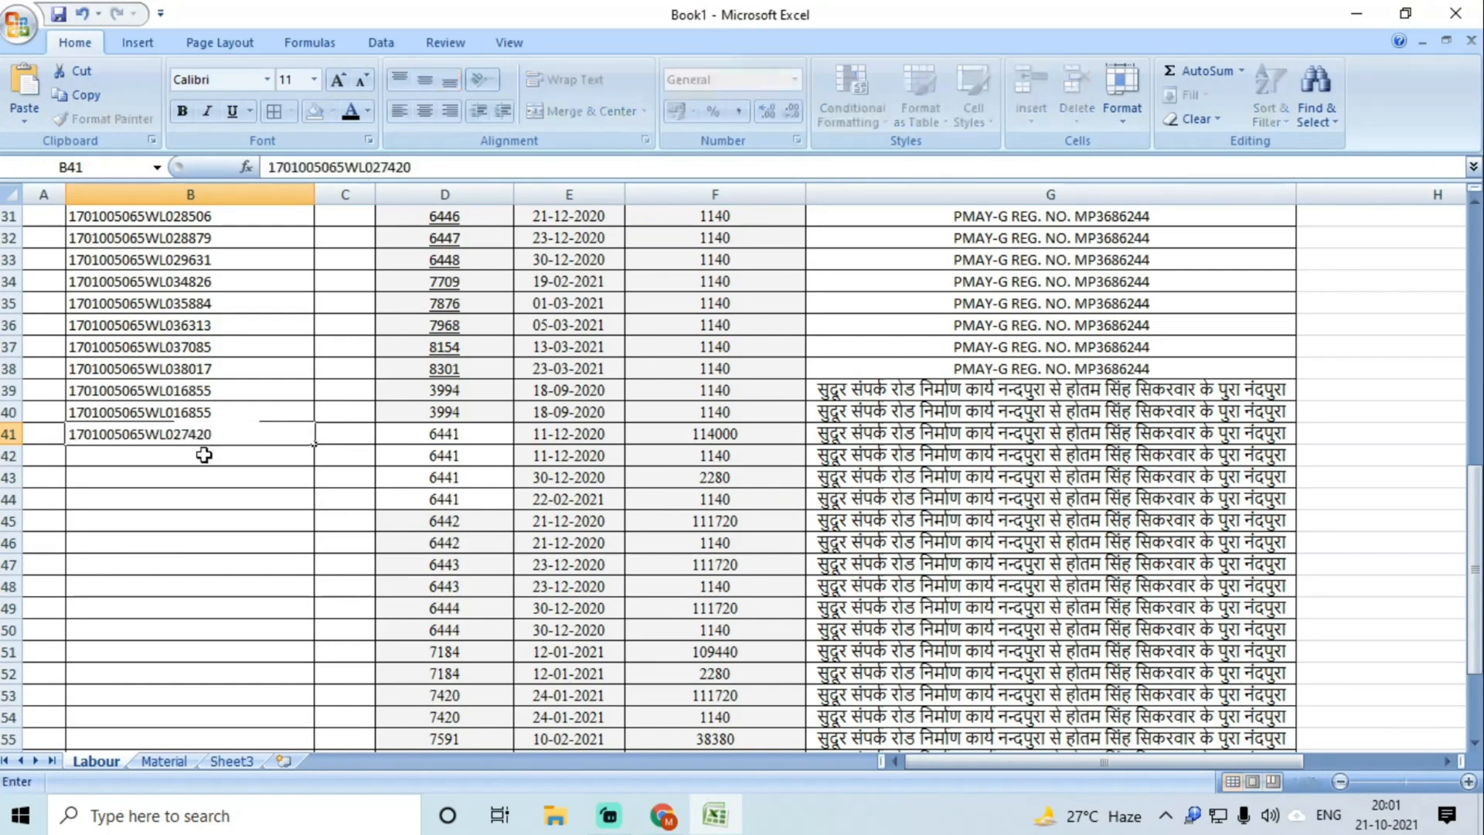
pyautogui.click(204, 455)
pyautogui.hotkey('ctrl', 'v')
# Step: Review rows 41–43, checking E43's date and the 2280 amount in F43
pyautogui.click(205, 476)
pyautogui.moveTo(216, 436); pyautogui.dragTo(596, 455)
pyautogui.click(706, 478)
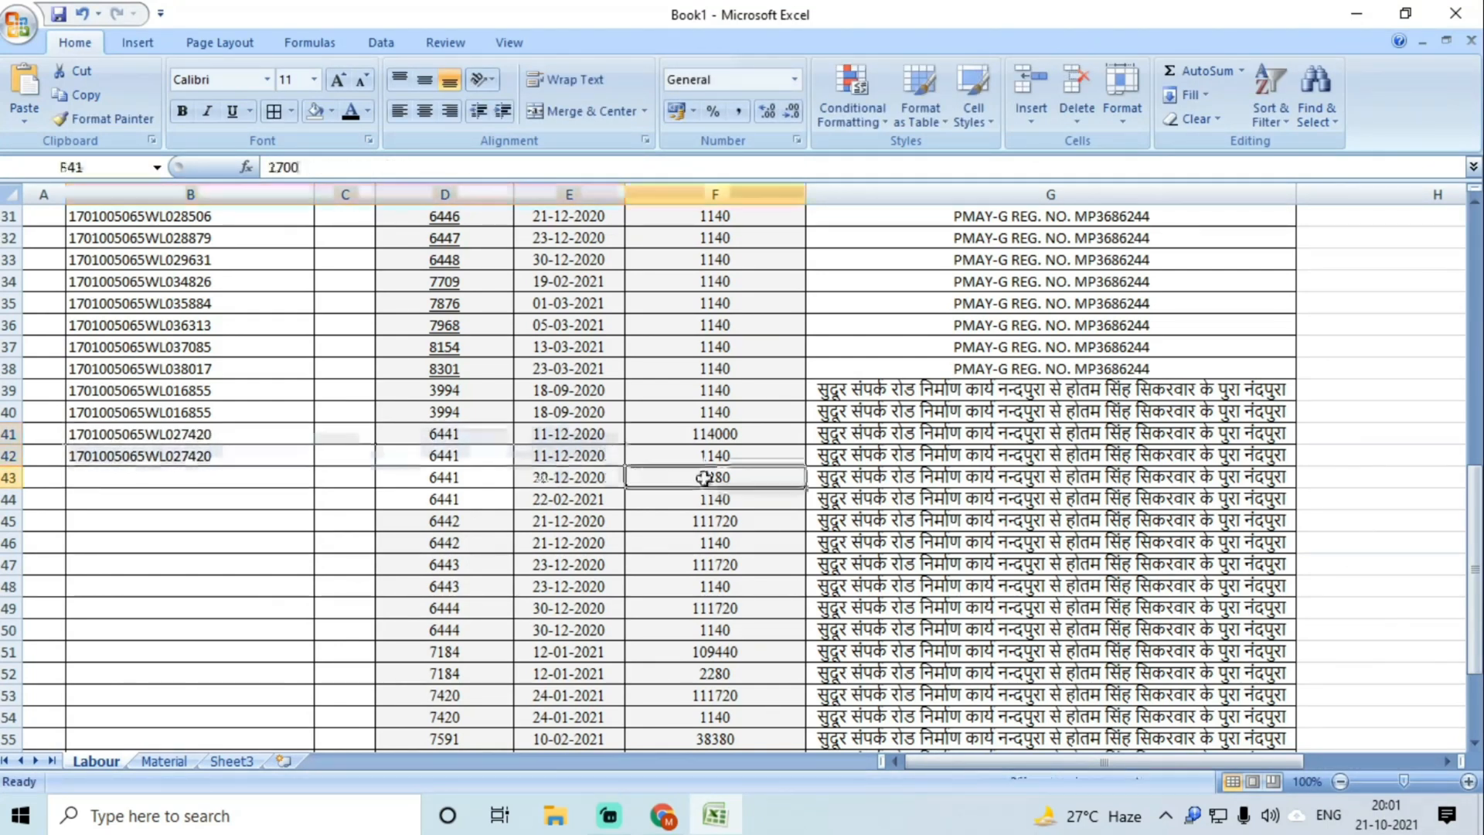
pyautogui.click(602, 477)
pyautogui.click(715, 480)
pyautogui.click(659, 819)
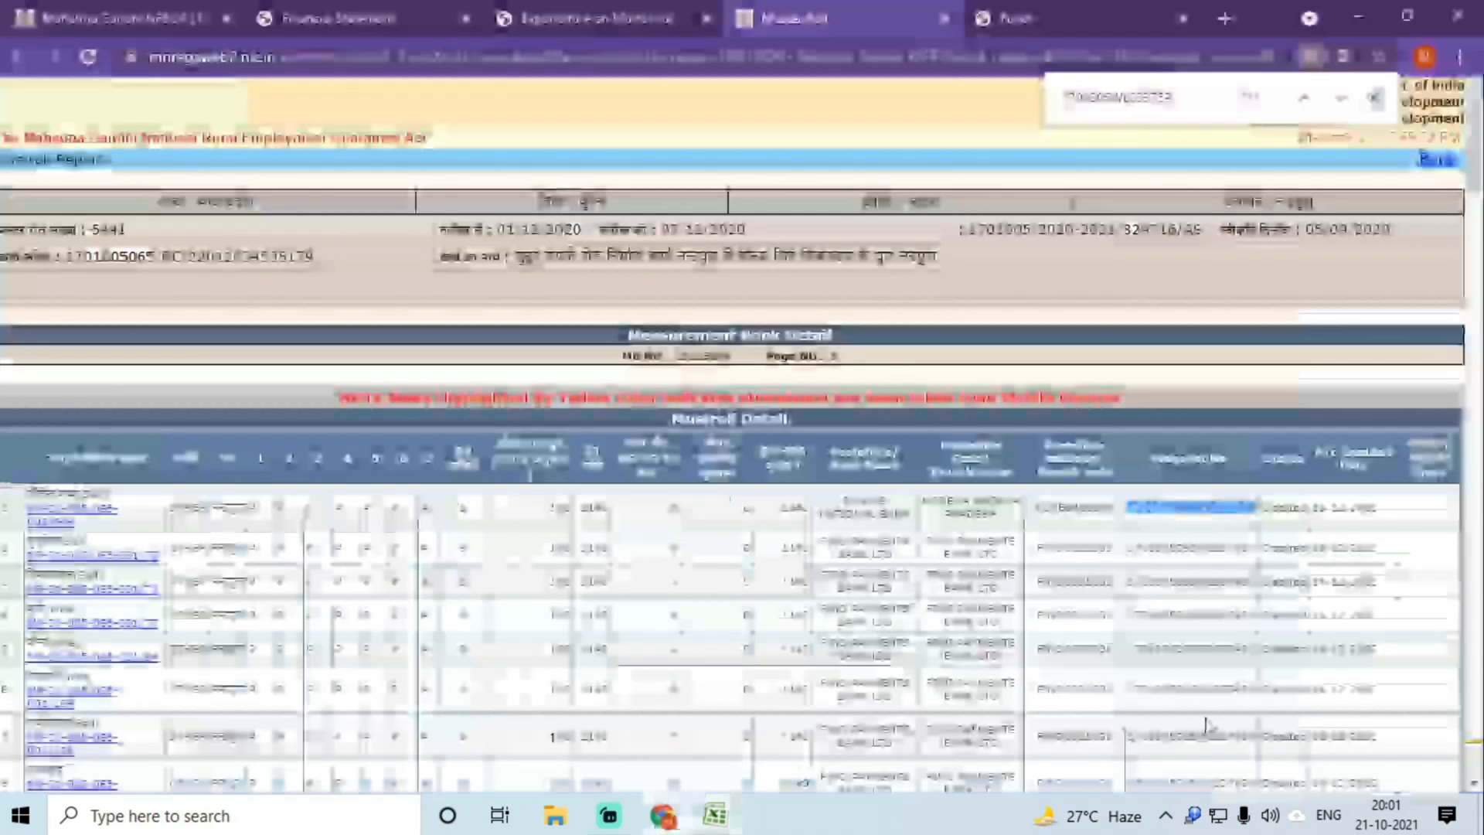
# Step: Copy row 11's wagelist 1701005WL028903, verify it with page search, and paste it into B43
pyautogui.scroll(-10, 1206, 618)
pyautogui.doubleClick(1183, 378)
pyautogui.hotkey('ctrl', 'c')
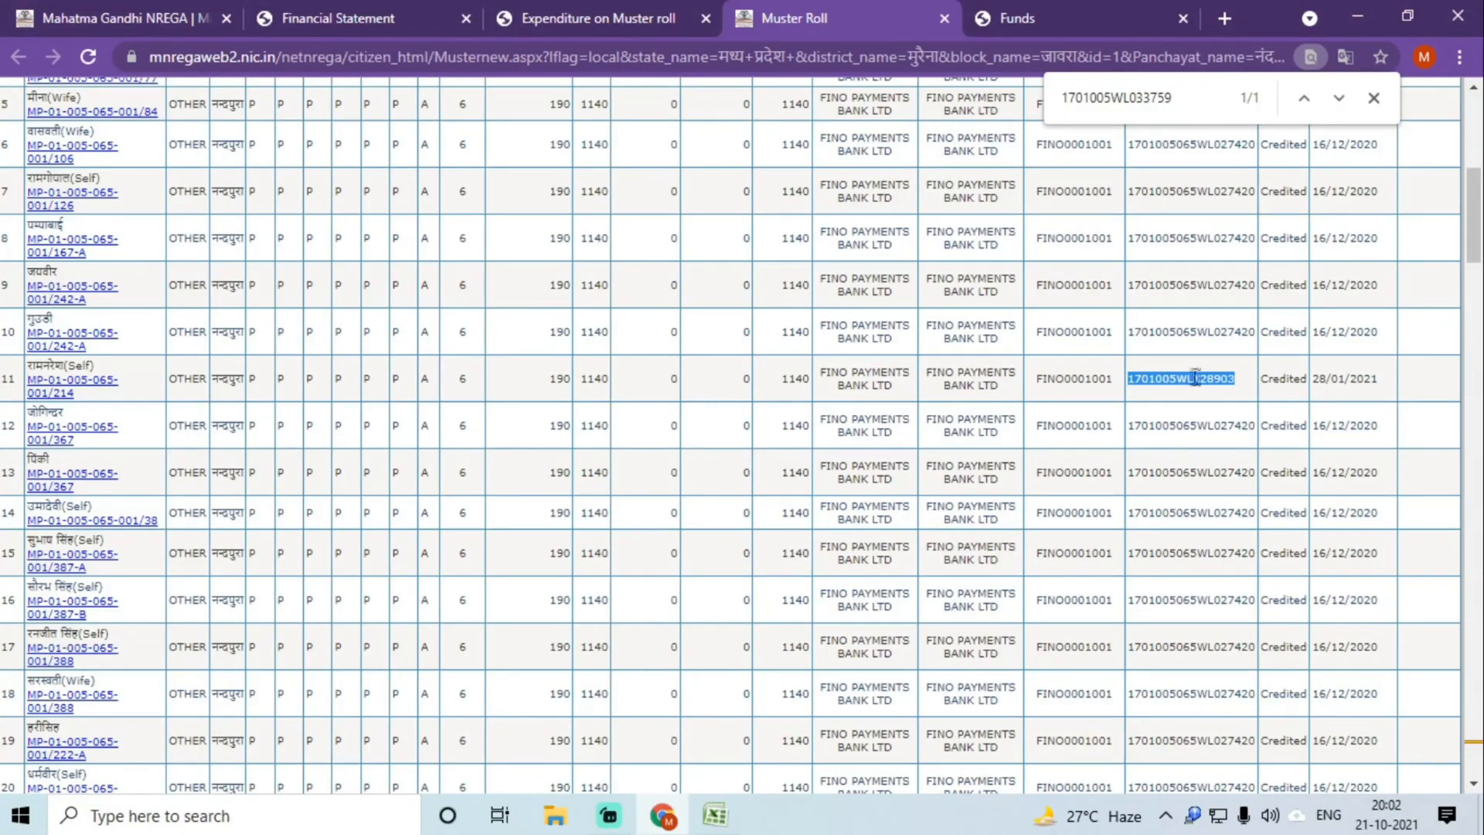
pyautogui.rightClick(1195, 379)
pyautogui.click(1206, 392)
pyautogui.doubleClick(1129, 96)
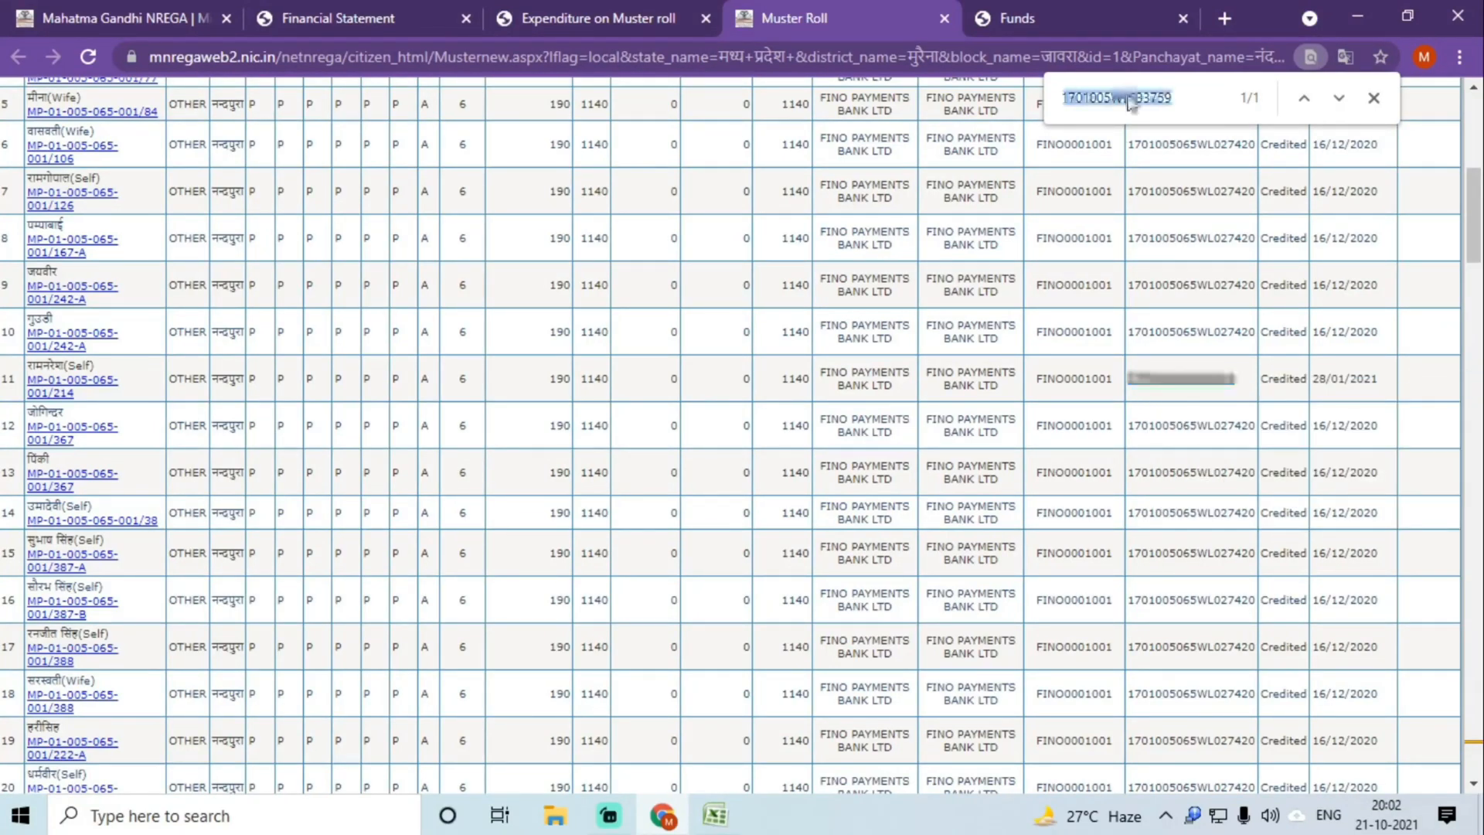
pyautogui.hotkey('ctrl', 'v')
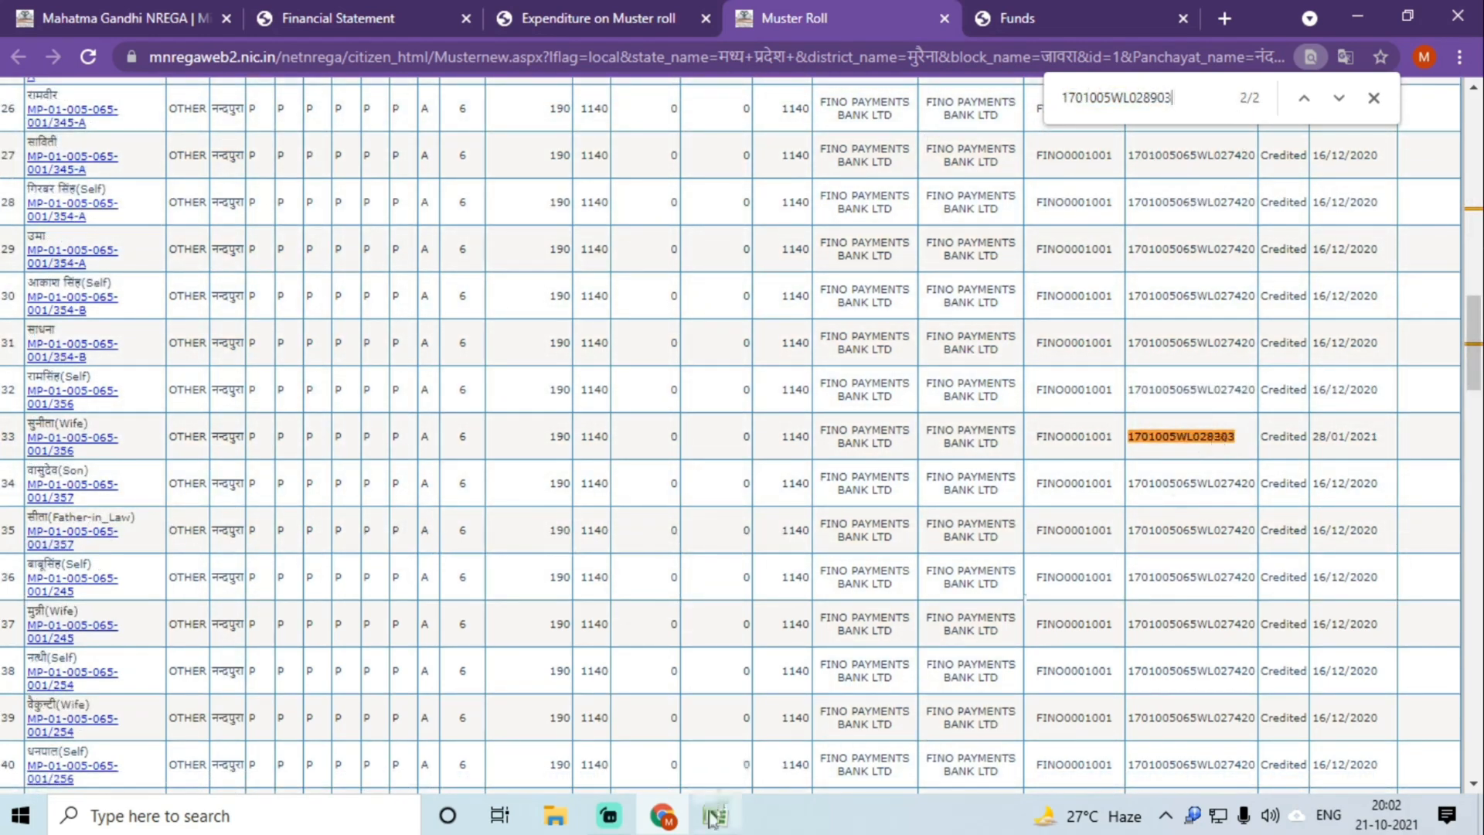
pyautogui.click(713, 815)
pyautogui.click(224, 477)
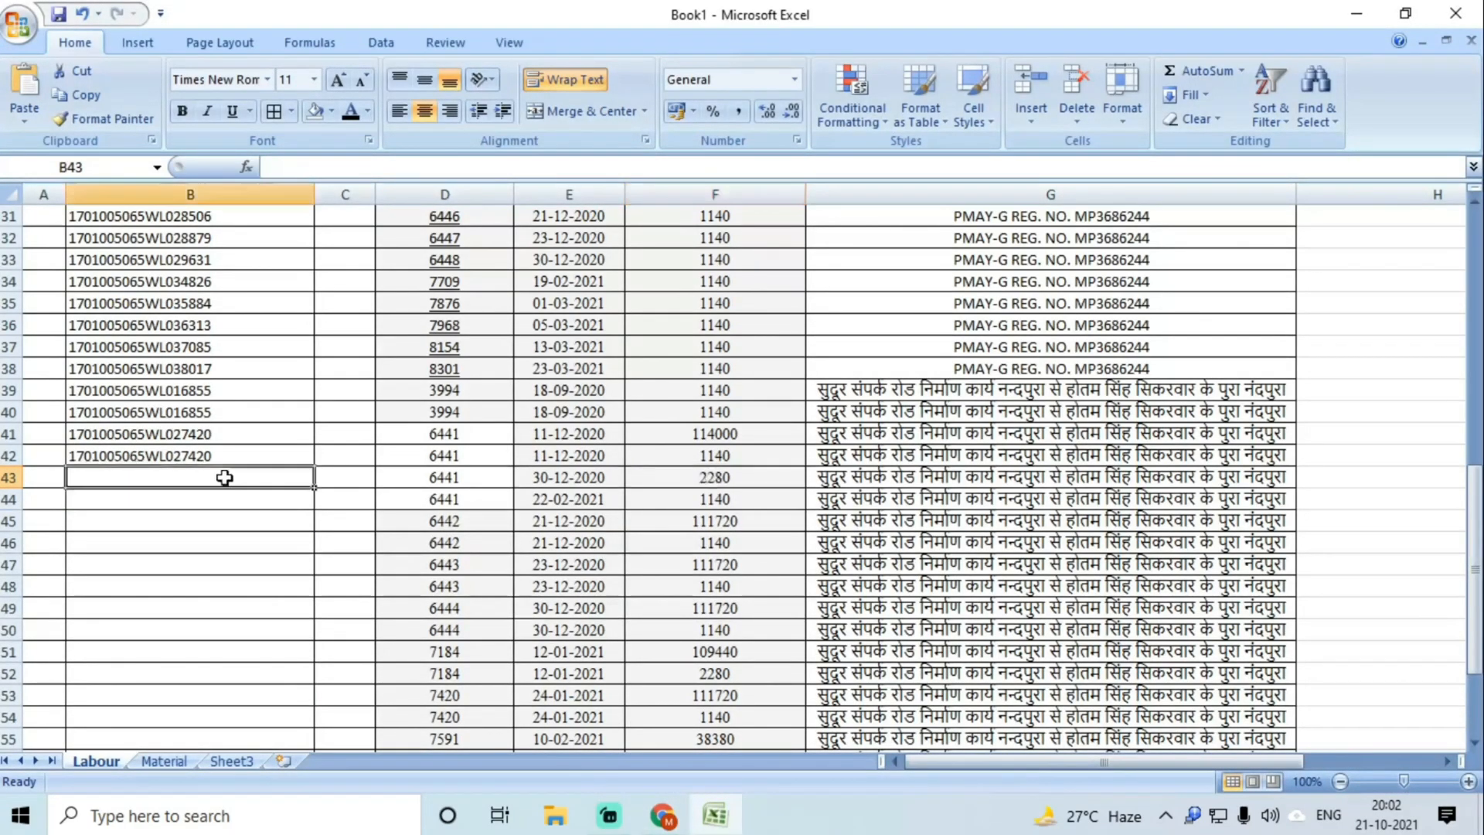
pyautogui.hotkey('ctrl', 'v')
pyautogui.press('Return')
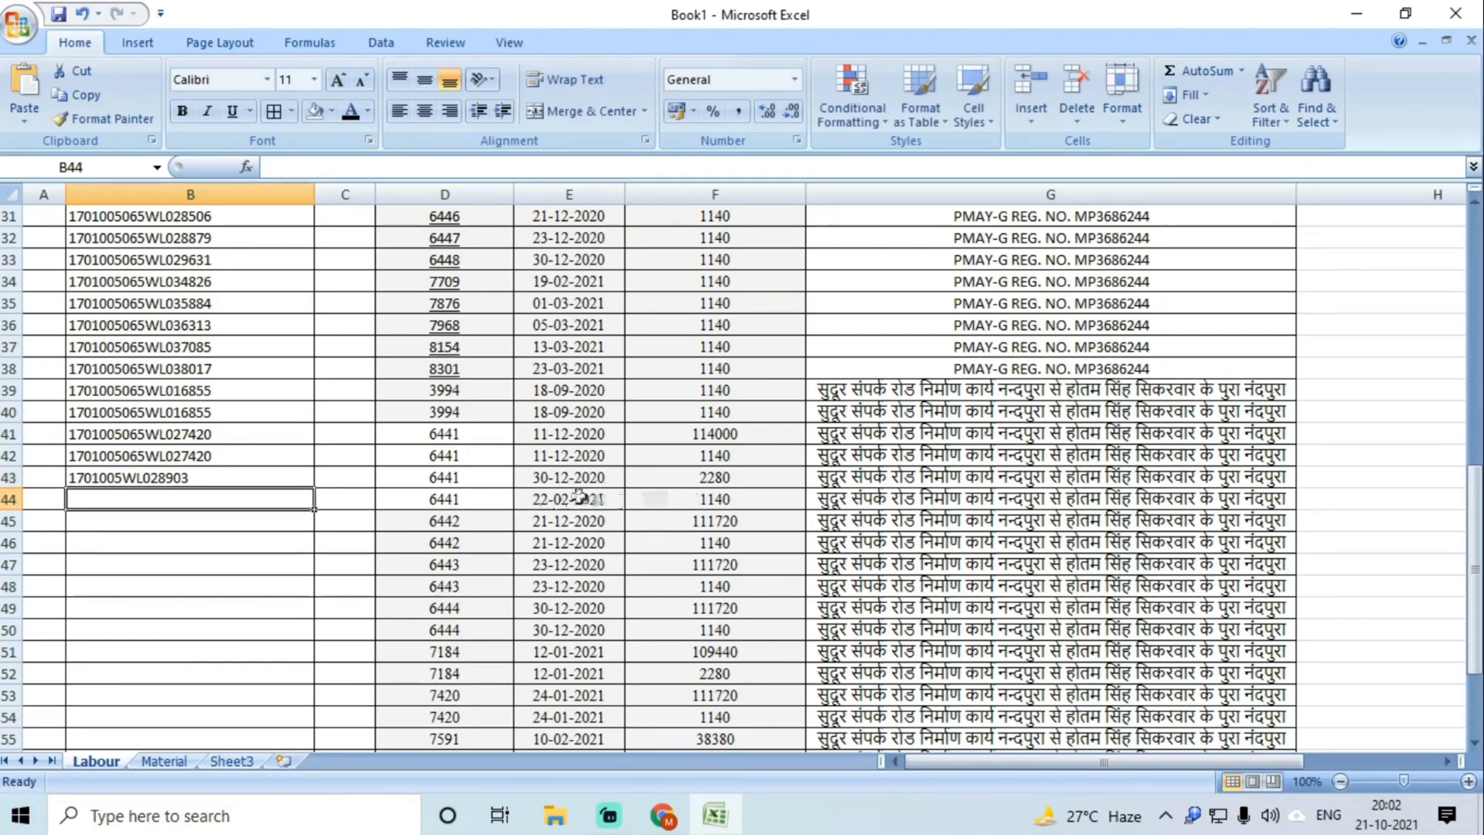
pyautogui.click(457, 503)
# Step: Copy row 102's wagelist 1701005WL033759, verify it, and paste it into B44, noting 6442 in D45
pyautogui.click(662, 816)
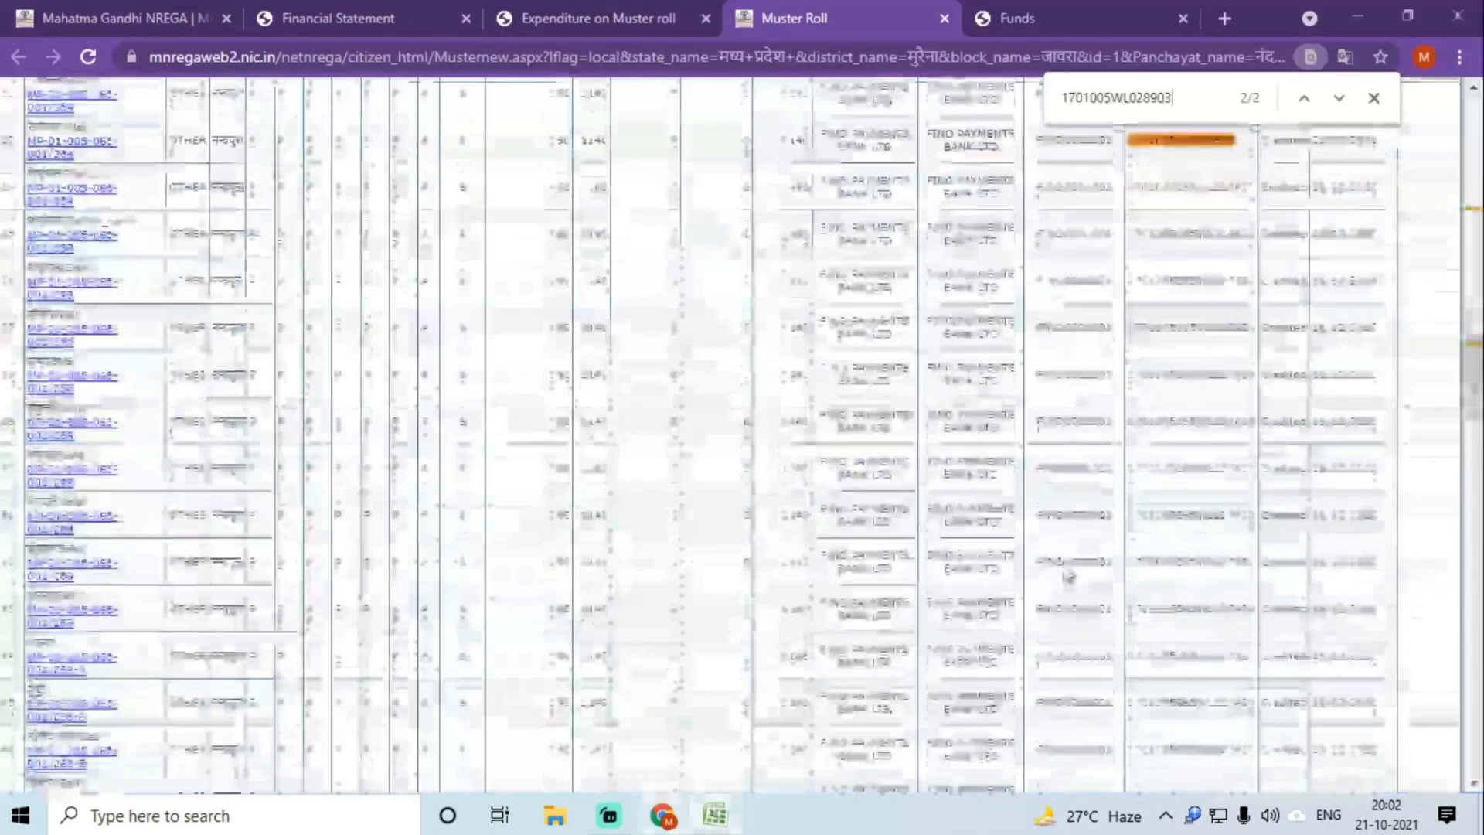
pyautogui.scroll(-20, 1140, 582)
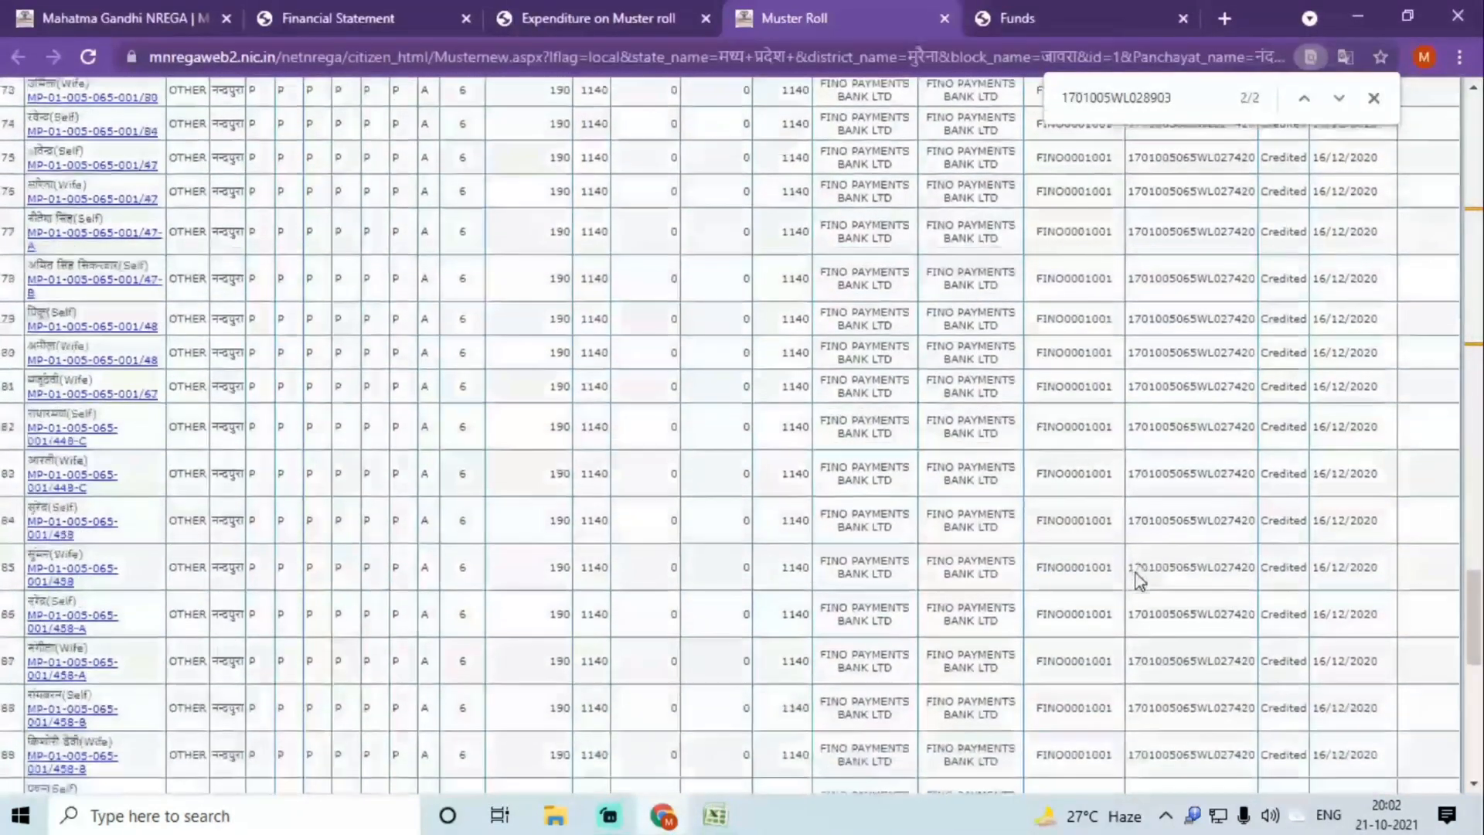
pyautogui.scroll(-8, 1141, 582)
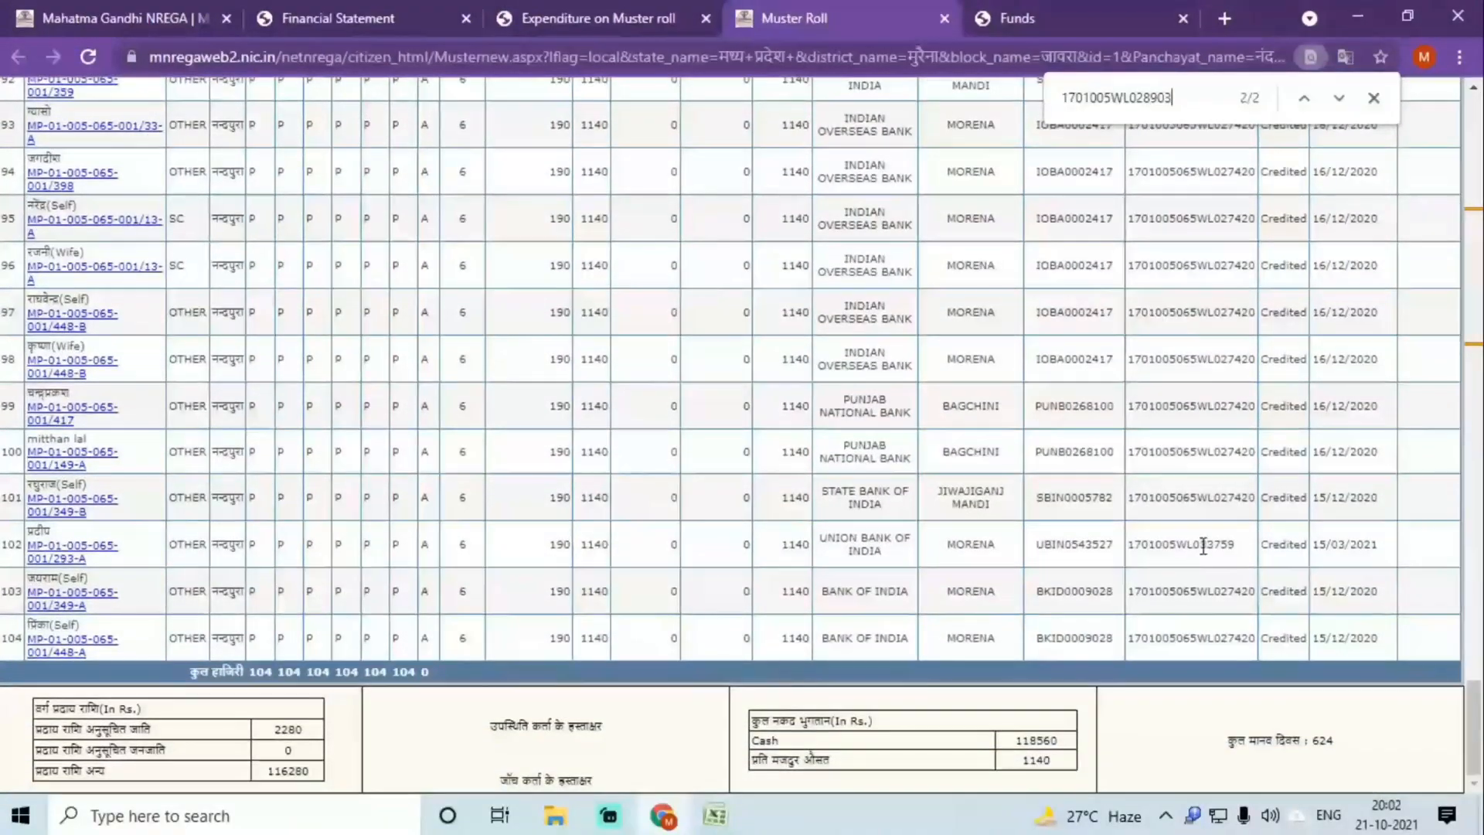
pyautogui.doubleClick(1203, 545)
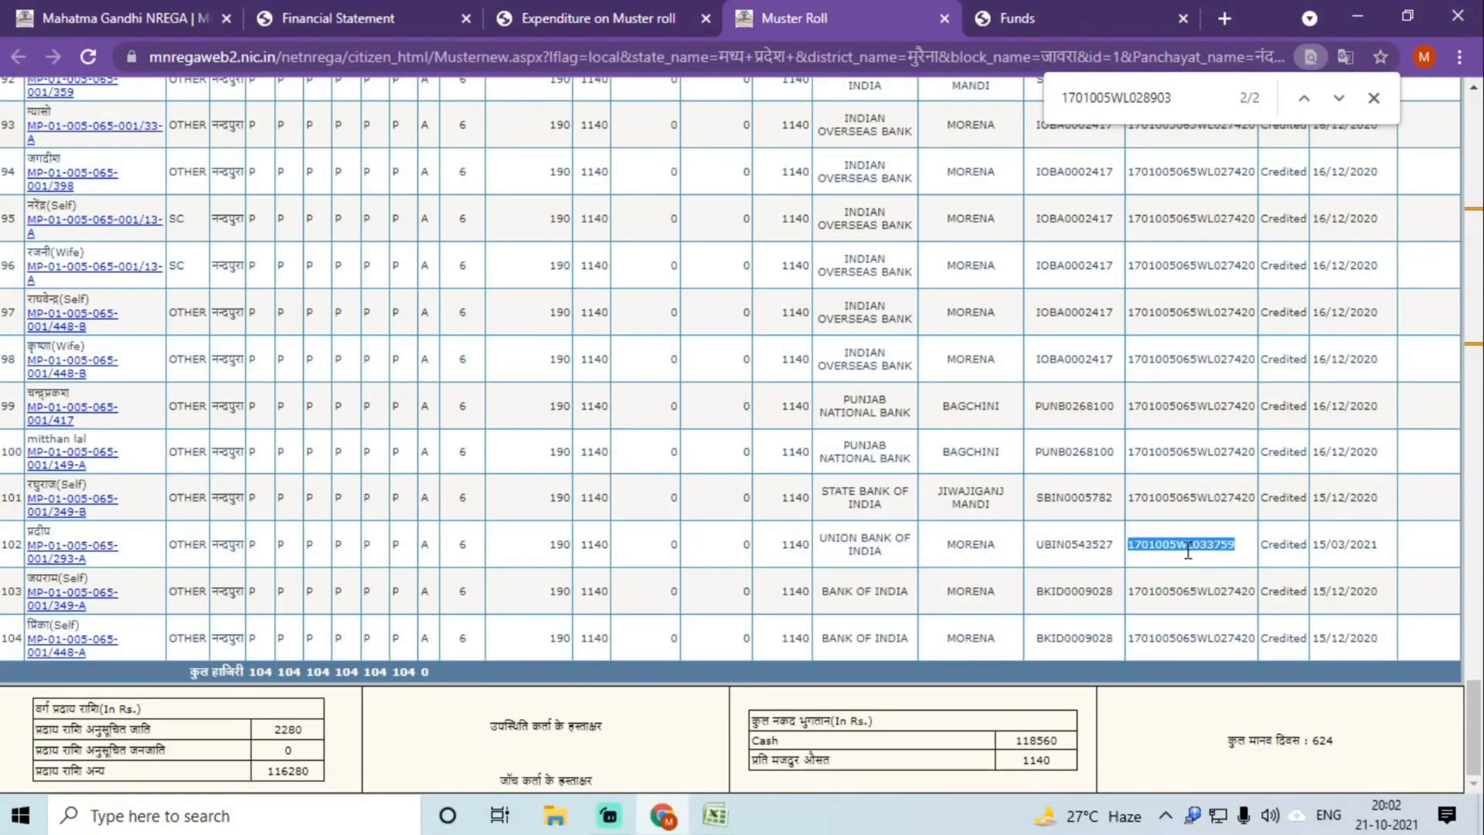
pyautogui.hotkey('ctrl', 'f')
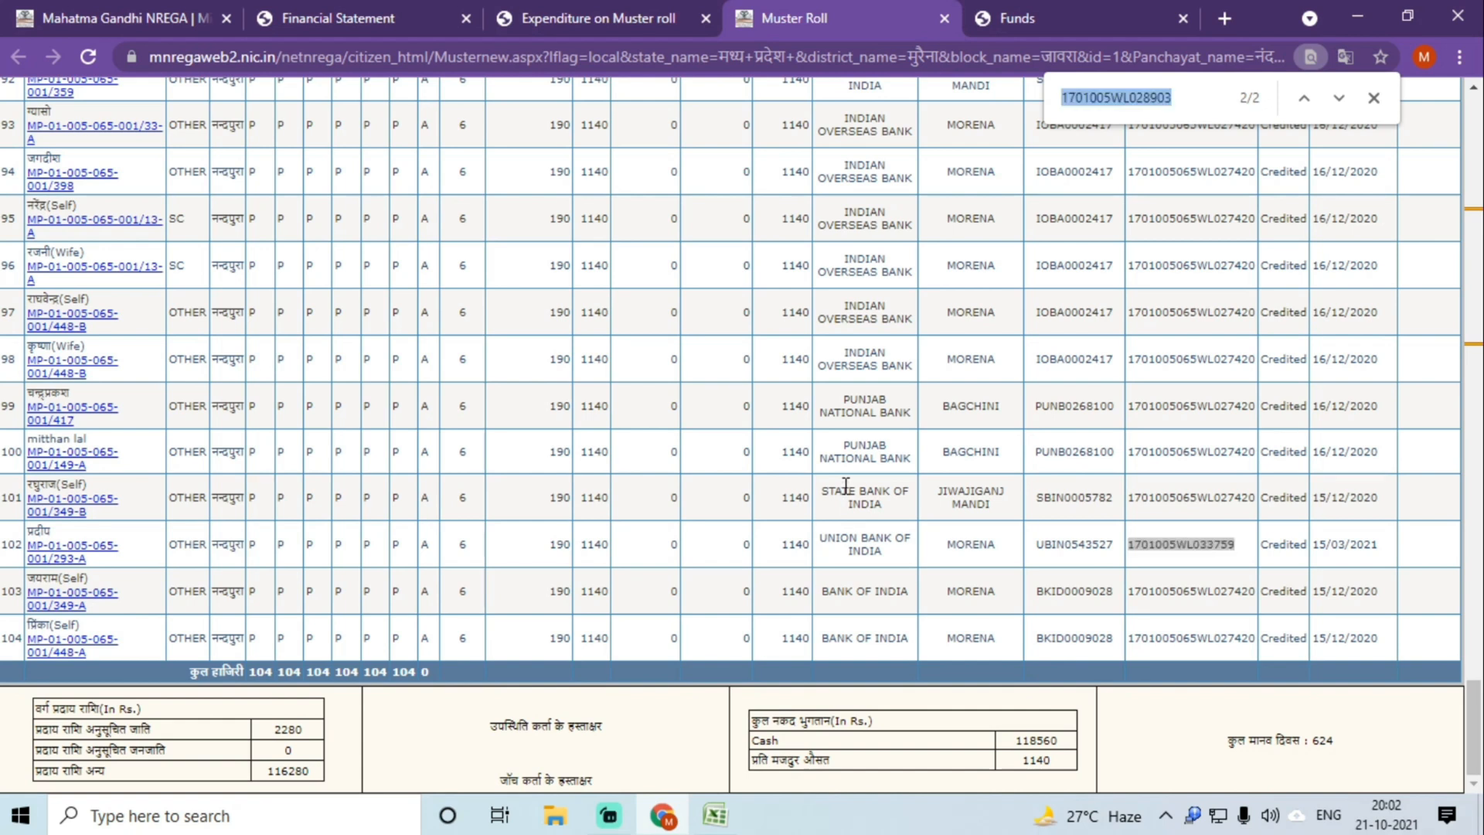
pyautogui.write('1701005WL033759')
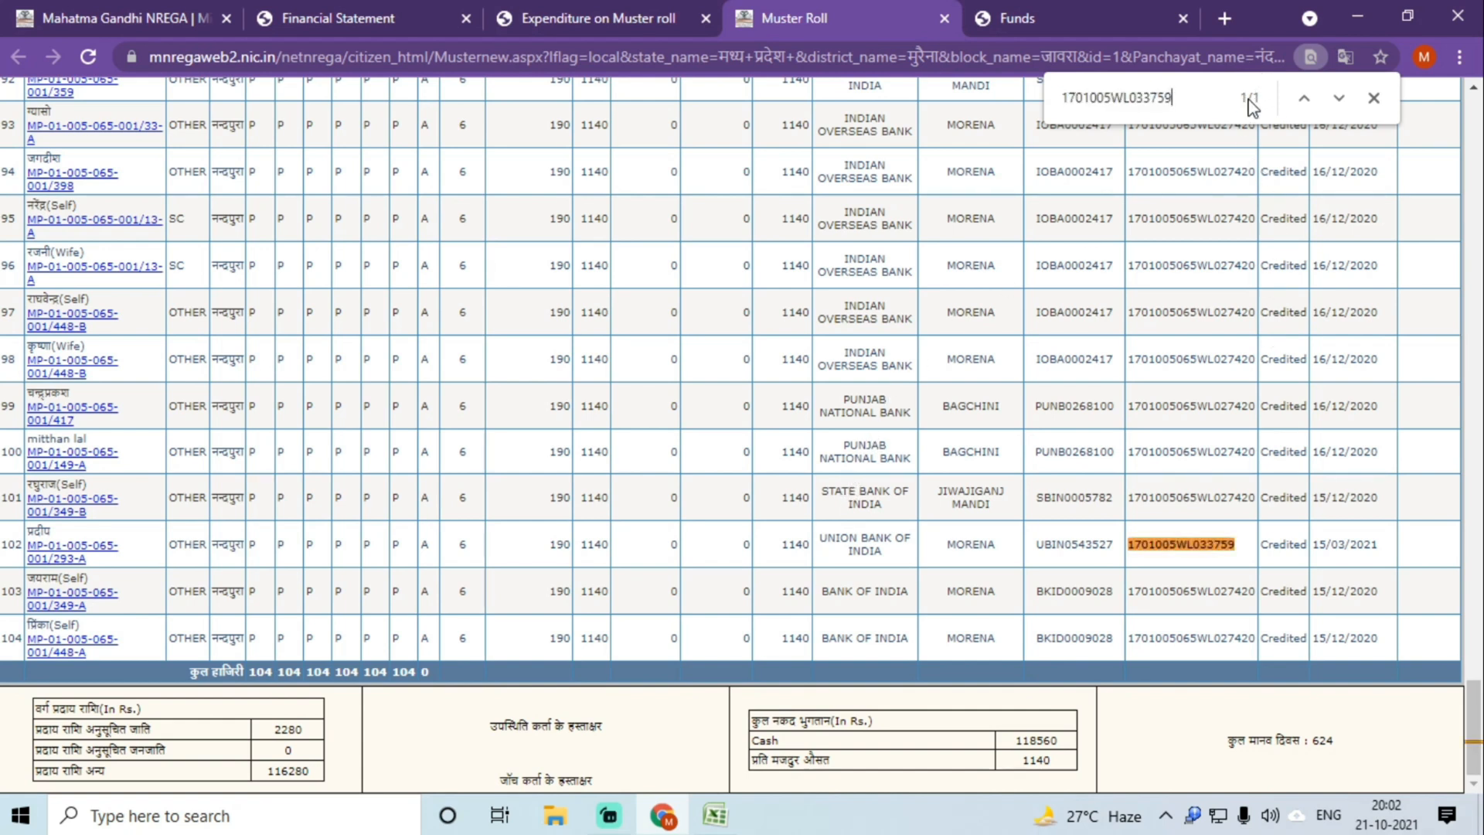
pyautogui.click(715, 816)
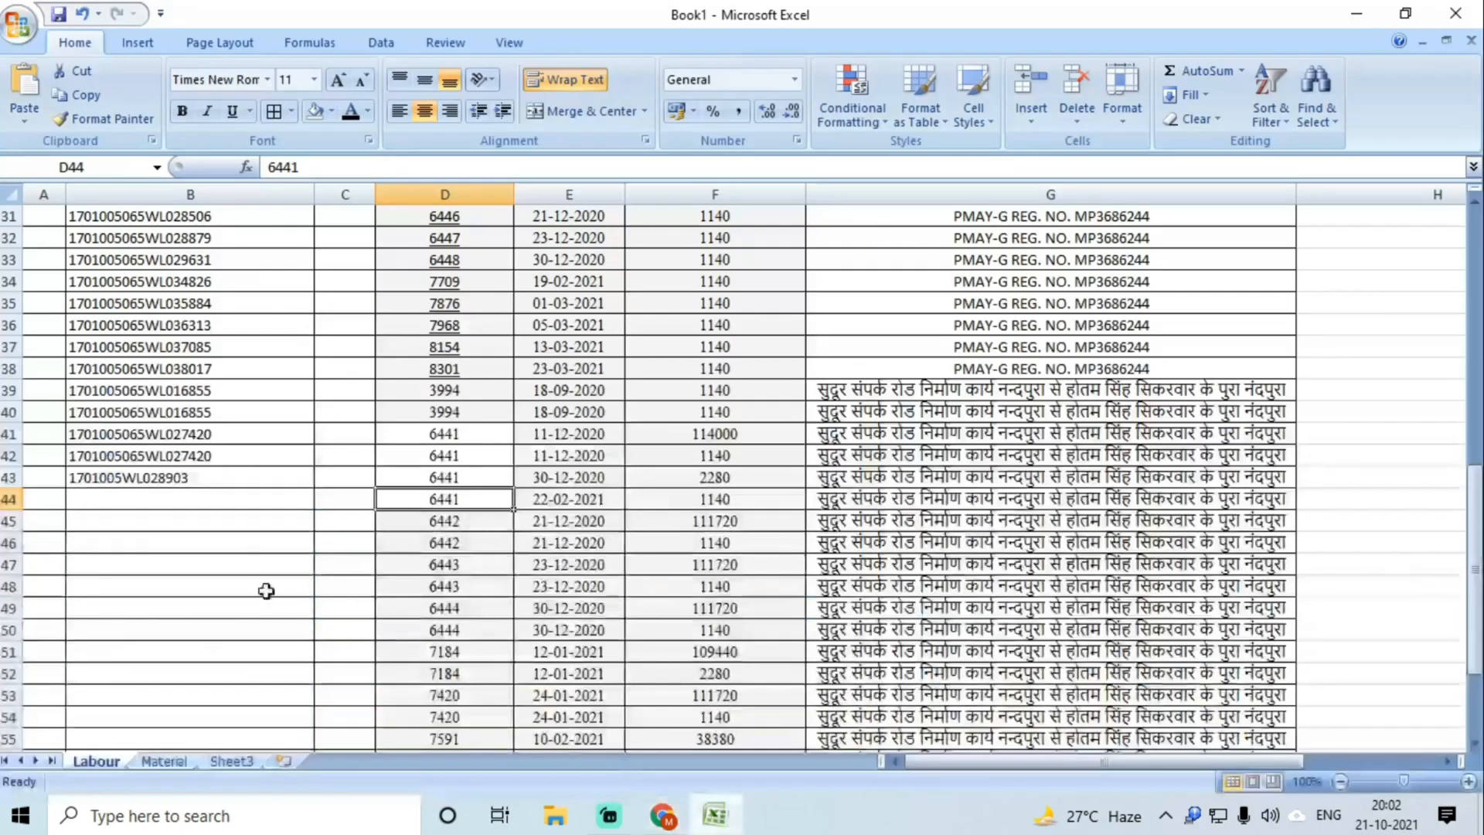
pyautogui.click(173, 503)
pyautogui.write('1701005WL033759')
pyautogui.click(160, 523)
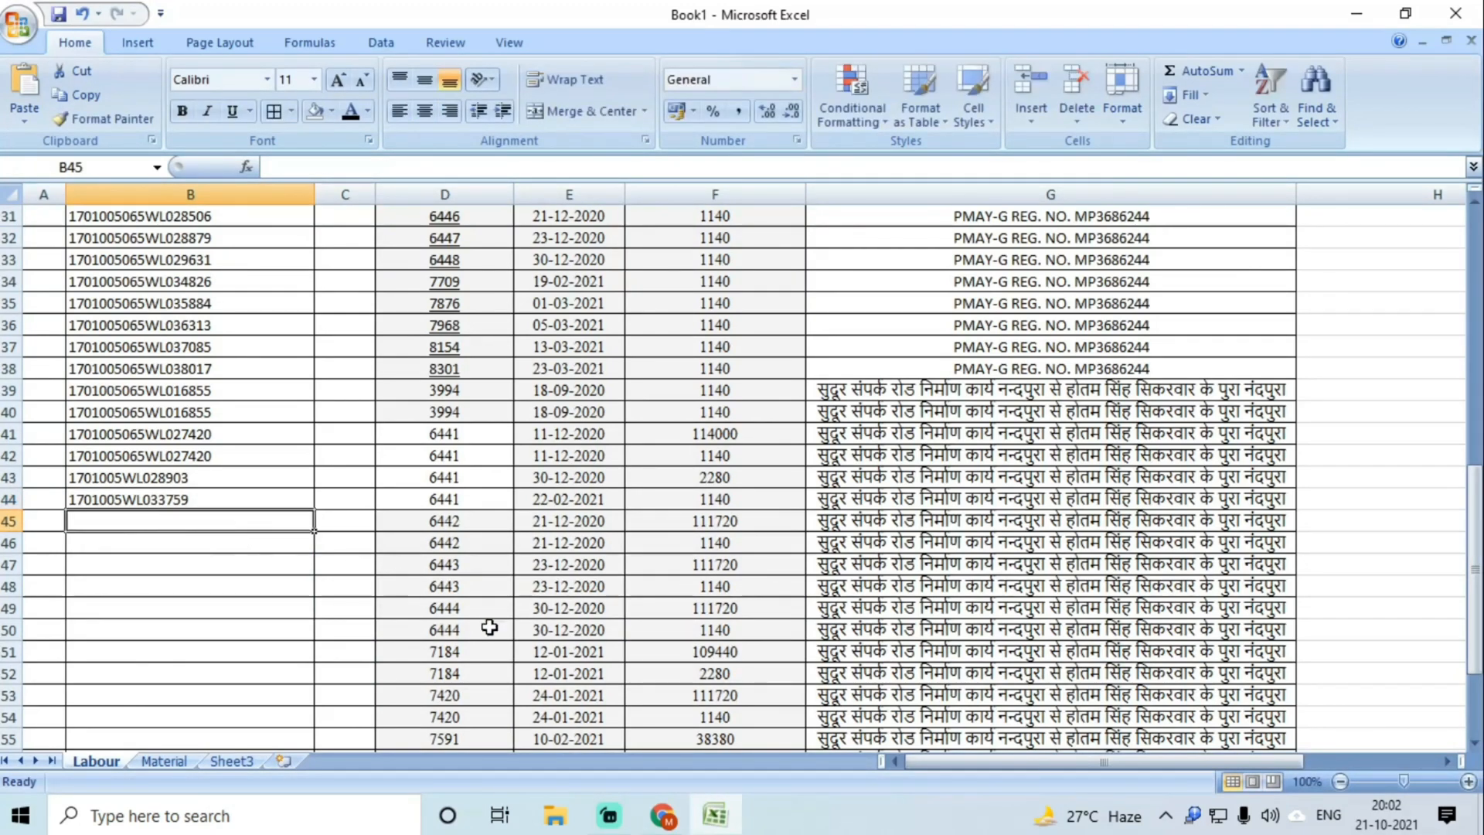
pyautogui.click(448, 532)
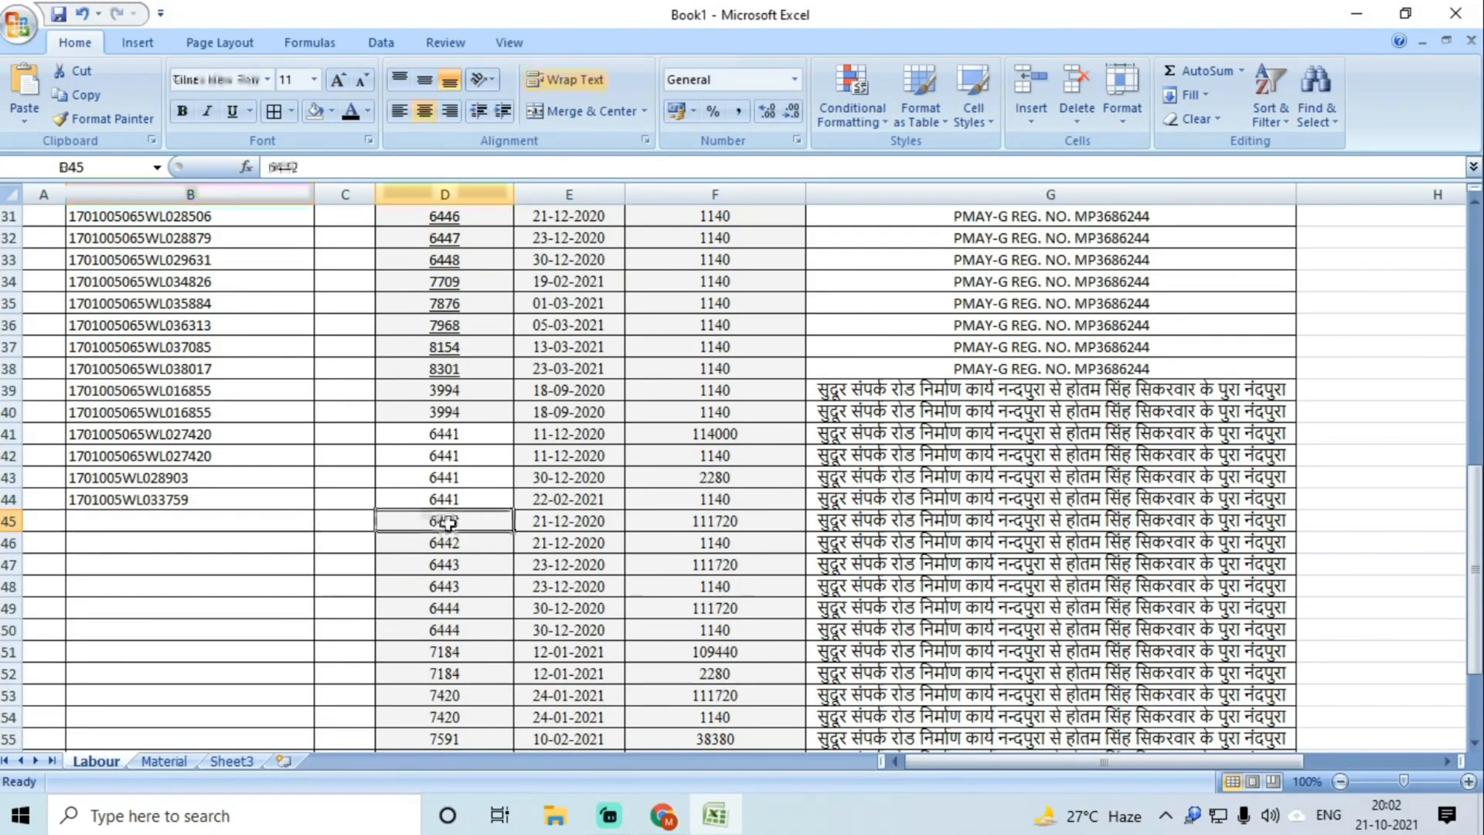
pyautogui.click(662, 815)
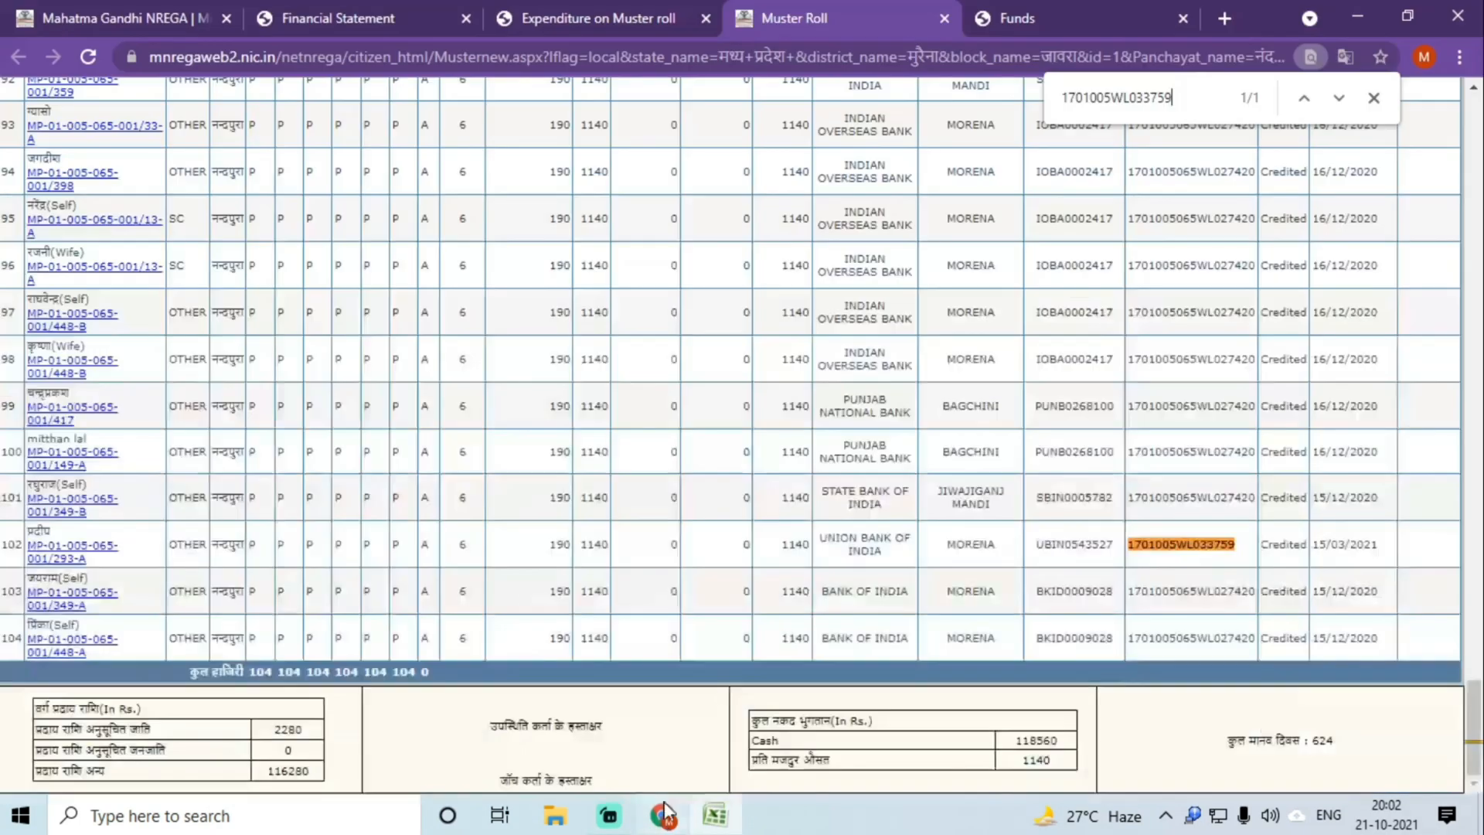
pyautogui.click(944, 19)
pyautogui.click(539, 353)
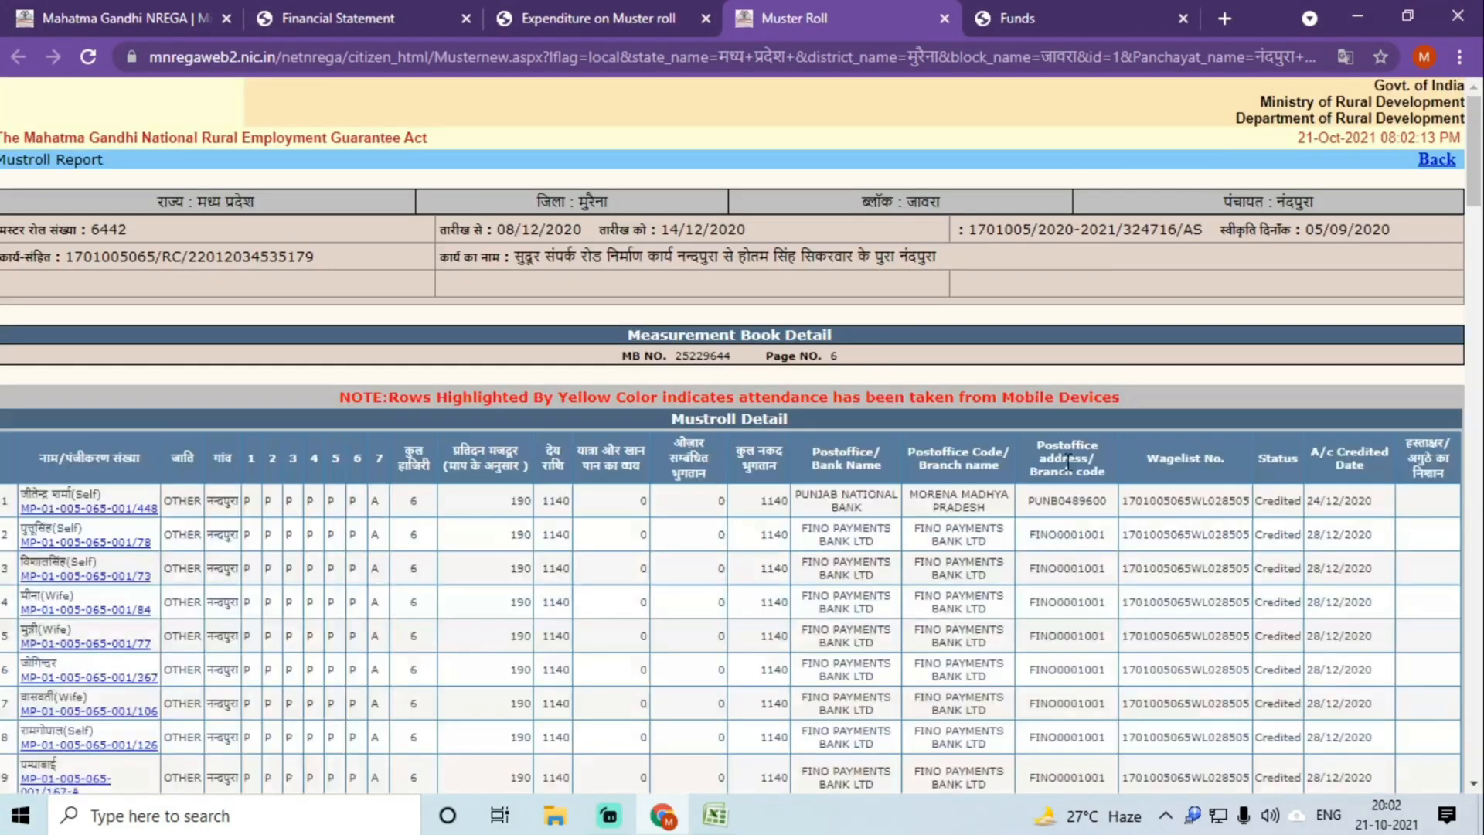
pyautogui.doubleClick(1153, 500)
pyautogui.hotkey('ctrl', 'c')
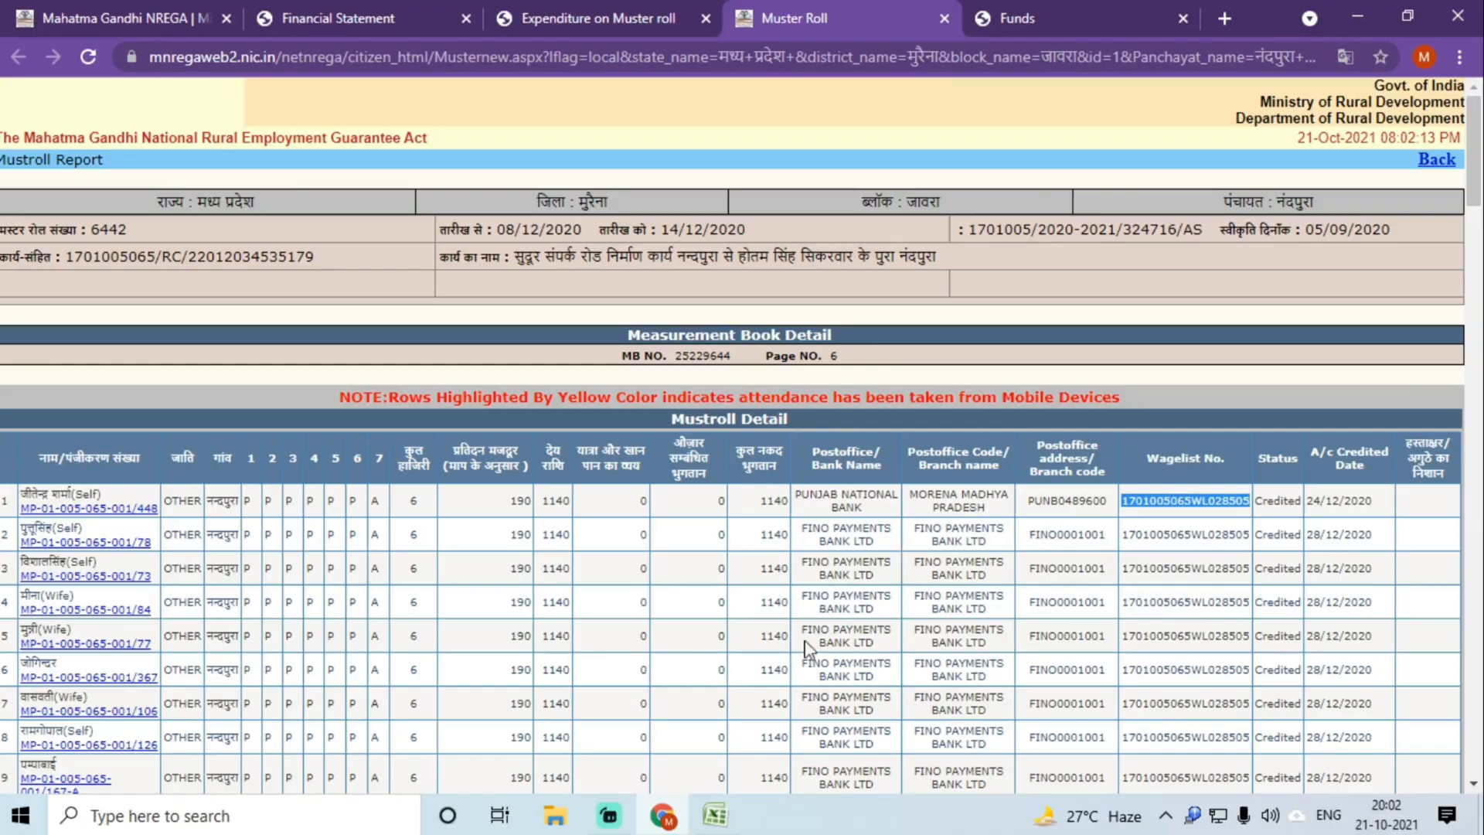
pyautogui.click(715, 816)
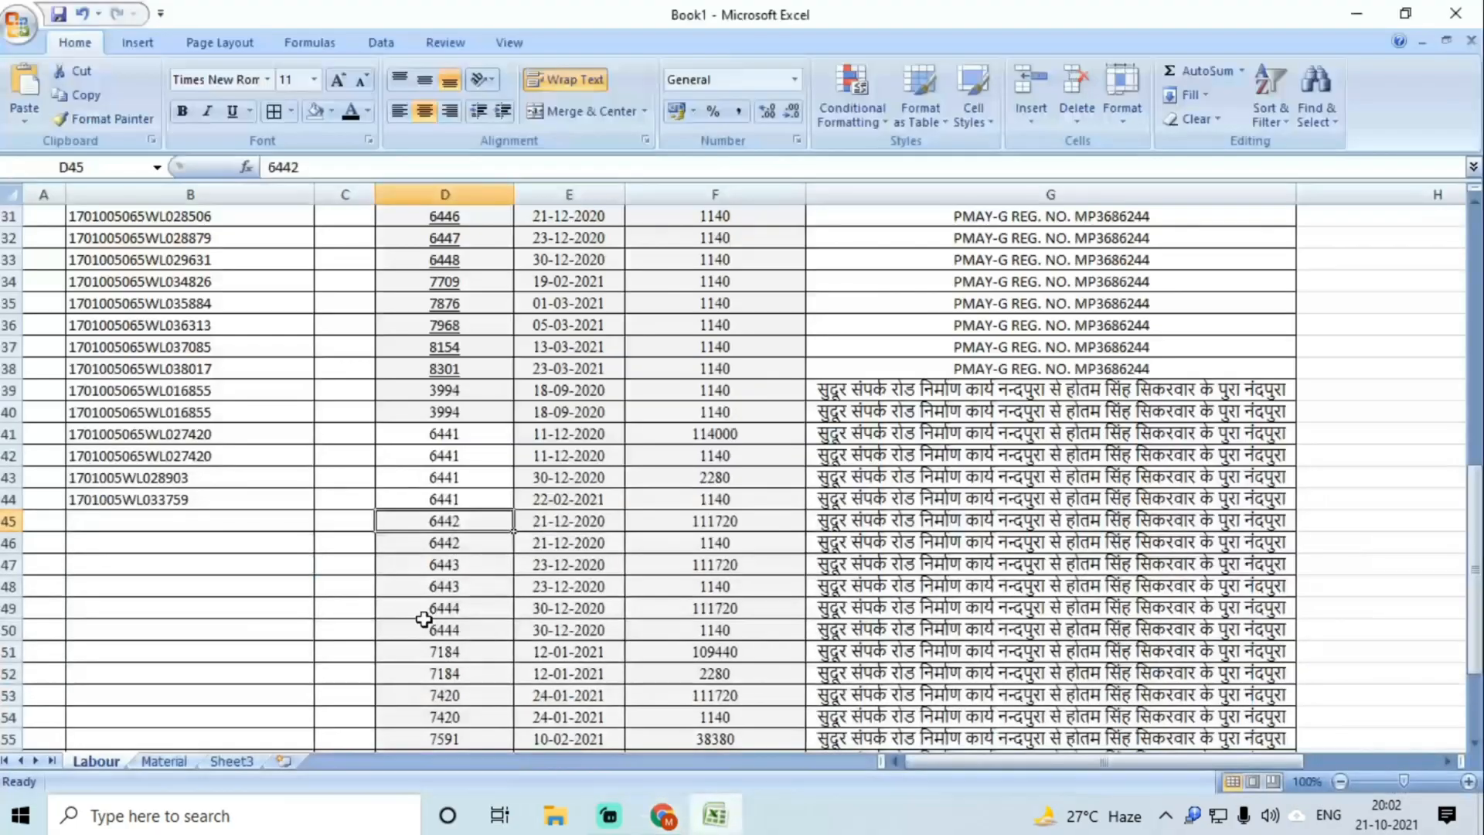
pyautogui.click(157, 517)
pyautogui.hotkey('ctrl', 'v')
pyautogui.doubleClick(158, 543)
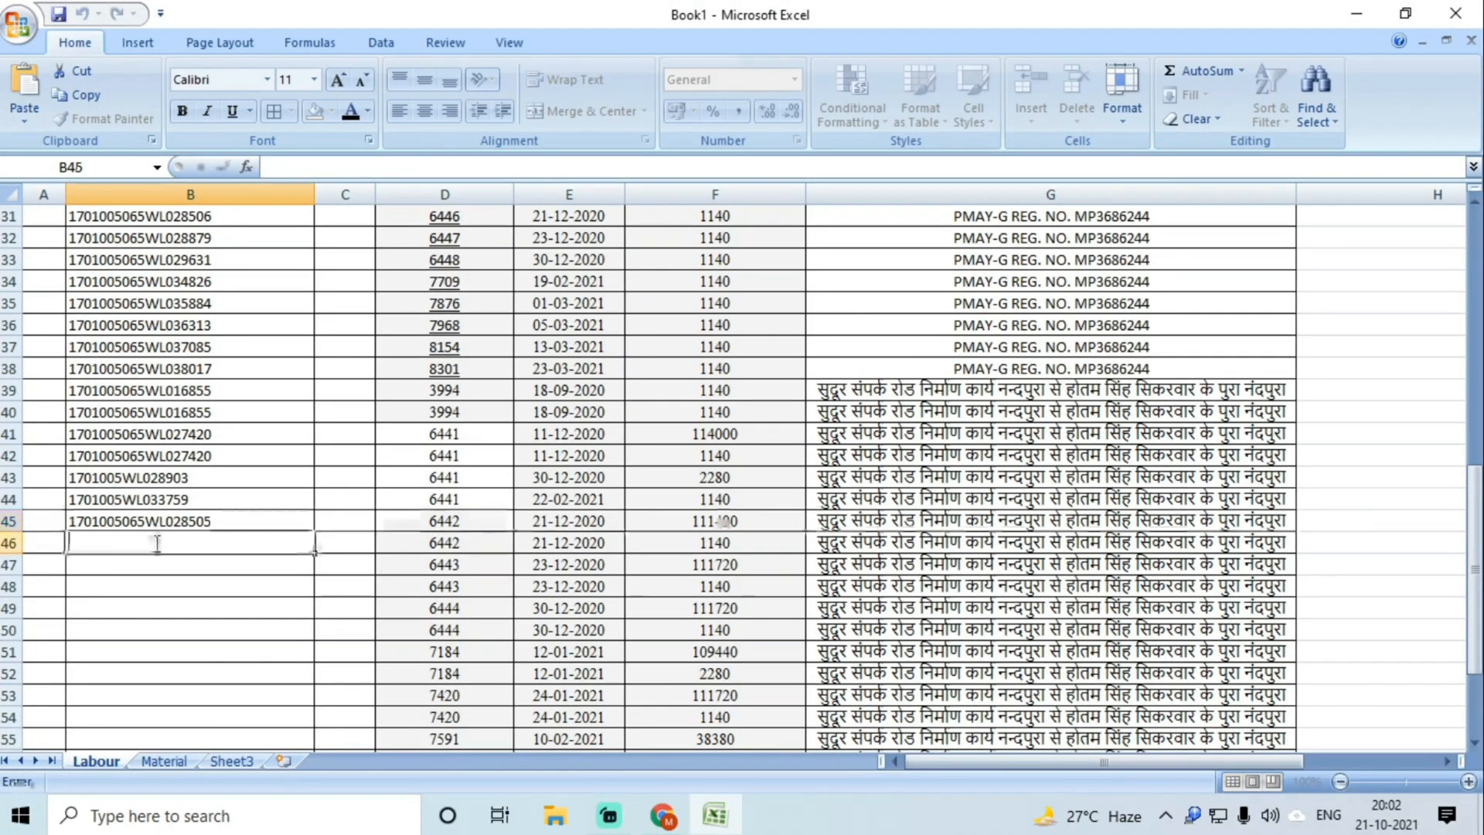
pyautogui.hotkey('ctrl', 'v')
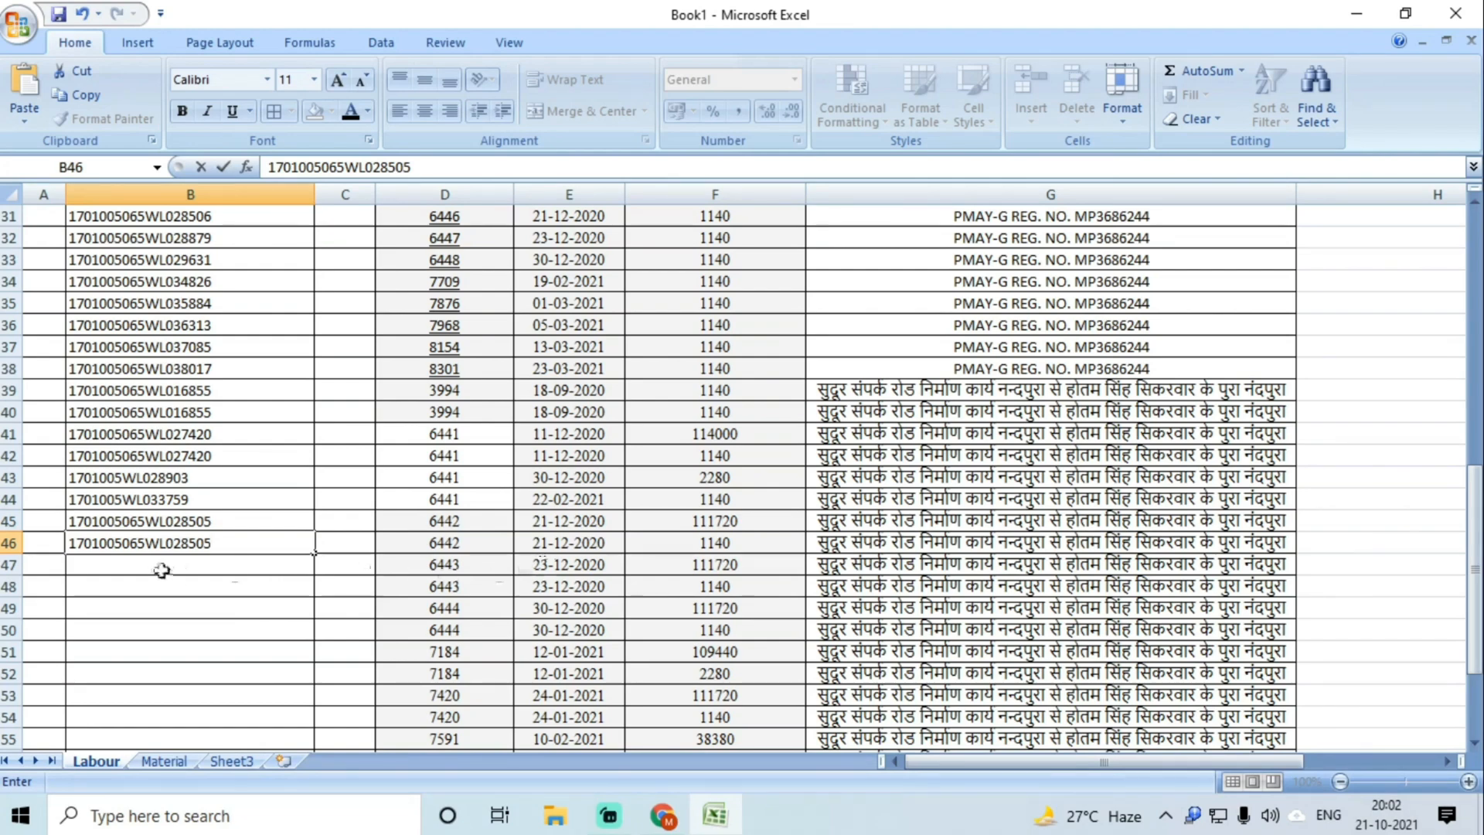
pyautogui.click(162, 570)
# Step: Copy muster roll 6443's wagelist number into cells B47 and B48
pyautogui.click(662, 816)
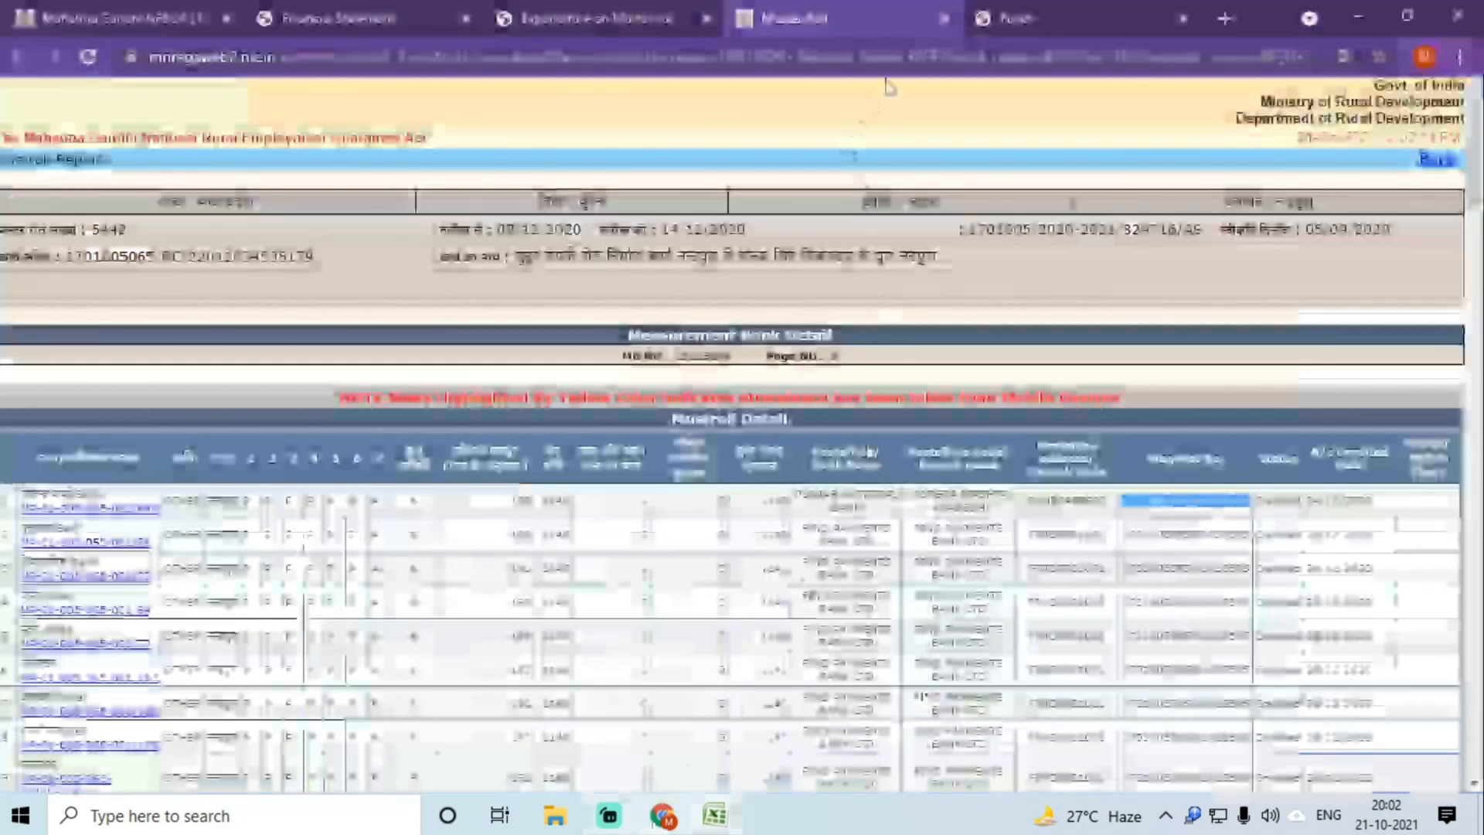
pyautogui.click(949, 18)
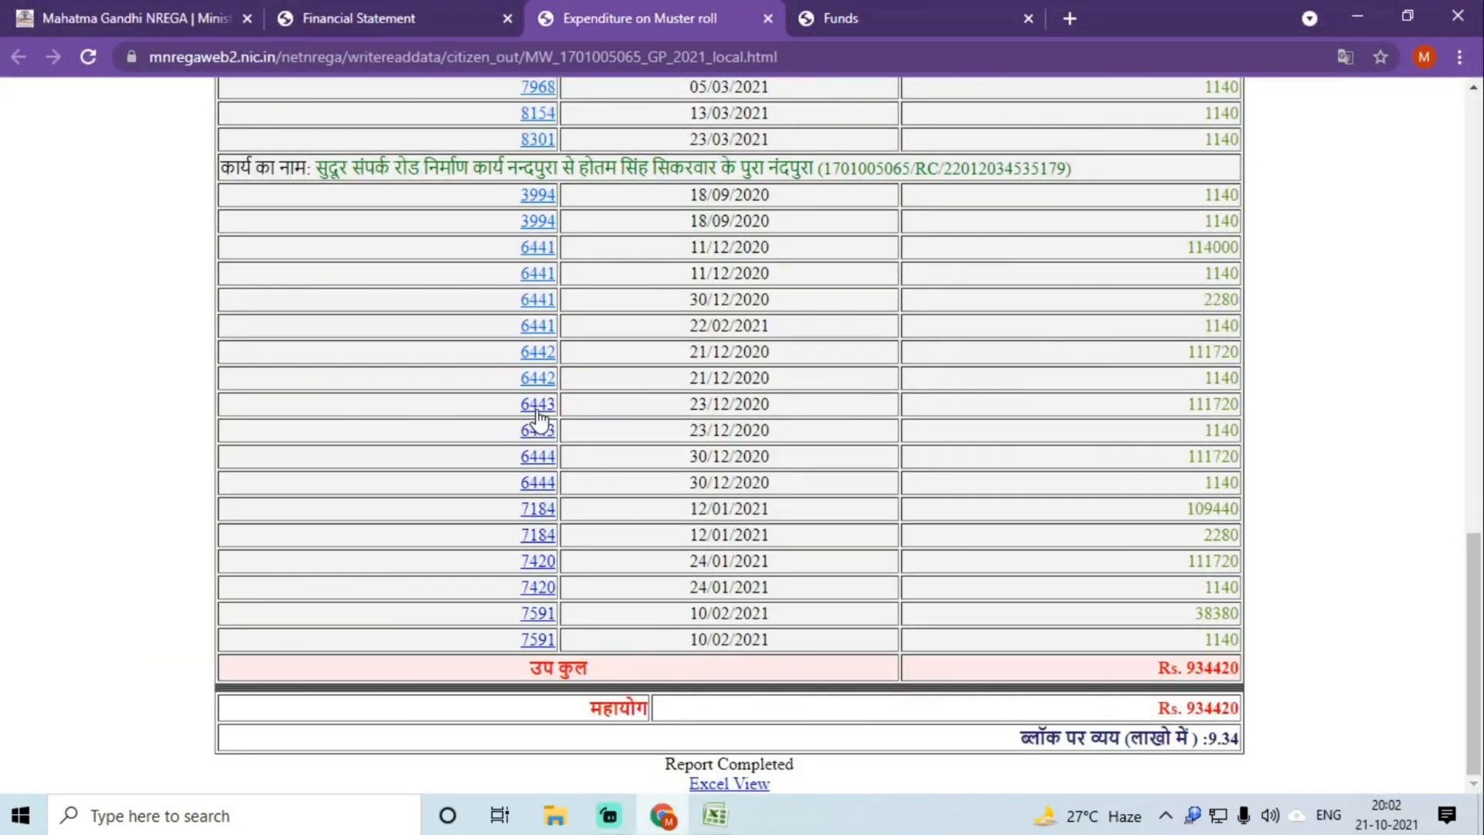
pyautogui.click(537, 411)
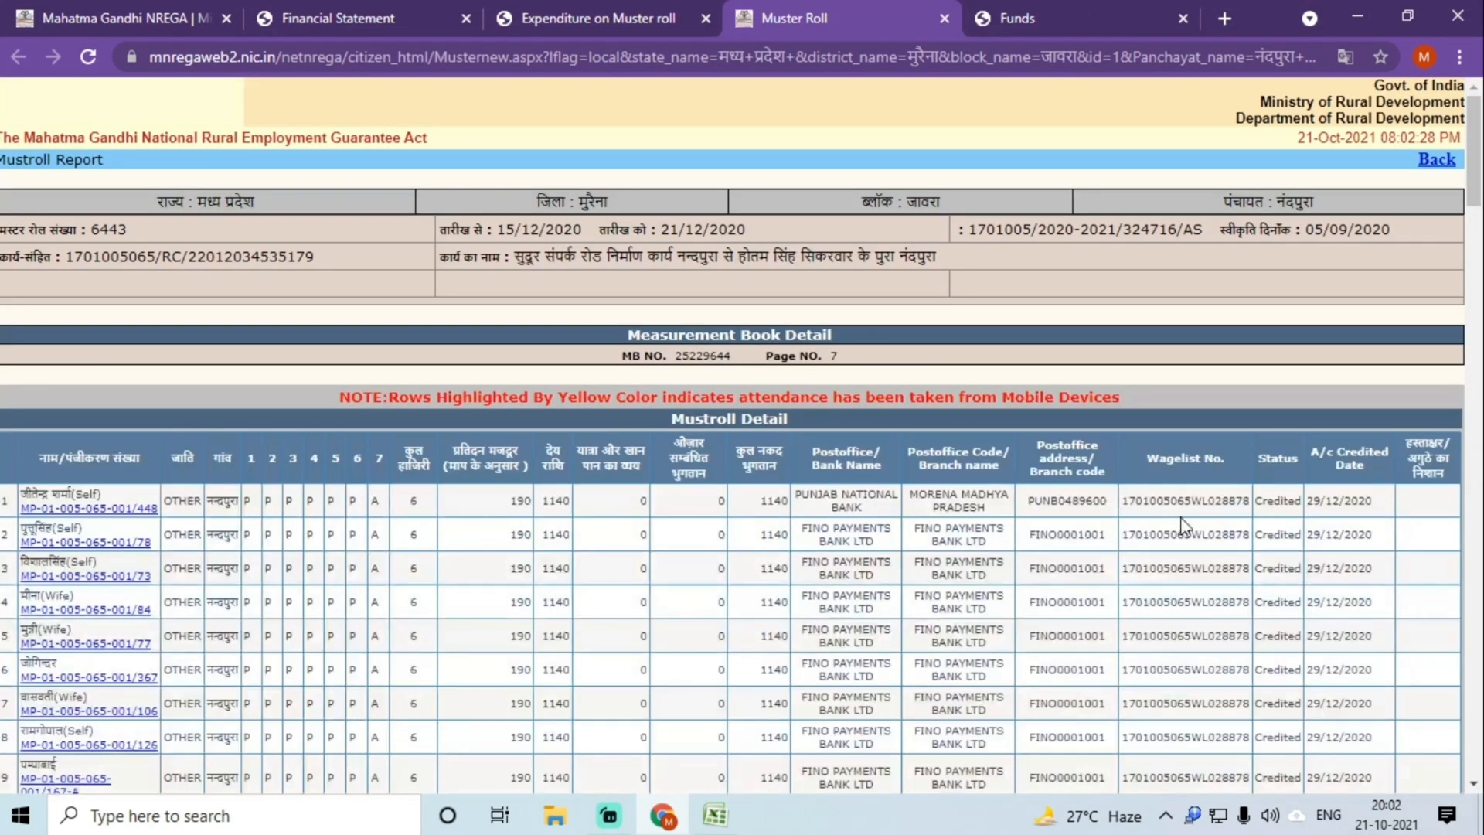
pyautogui.doubleClick(1172, 498)
pyautogui.hotkey('ctrl', 'c')
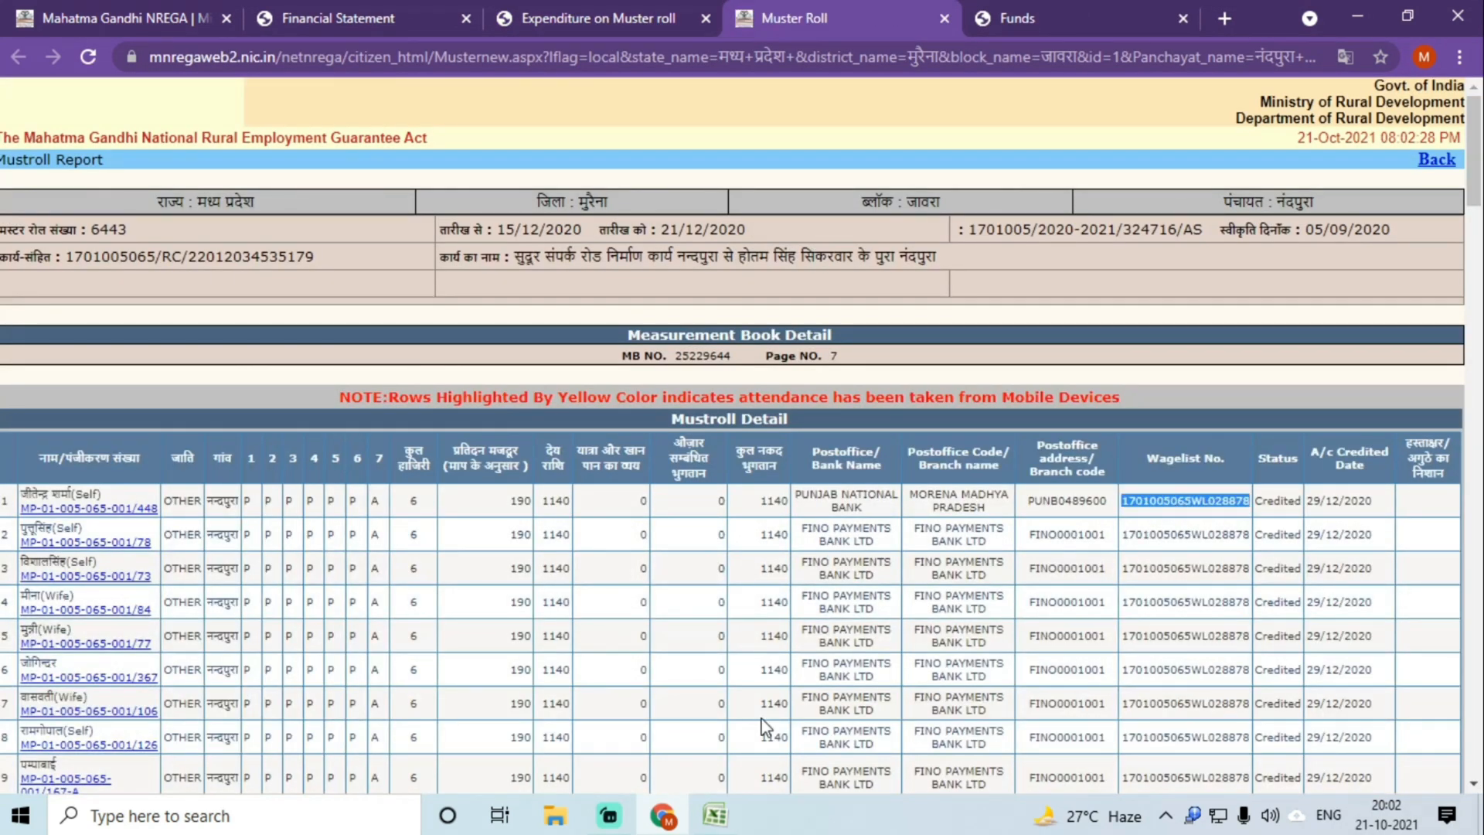
pyautogui.click(714, 815)
pyautogui.doubleClick(188, 564)
pyautogui.hotkey('ctrl', 'v')
pyautogui.click(178, 584)
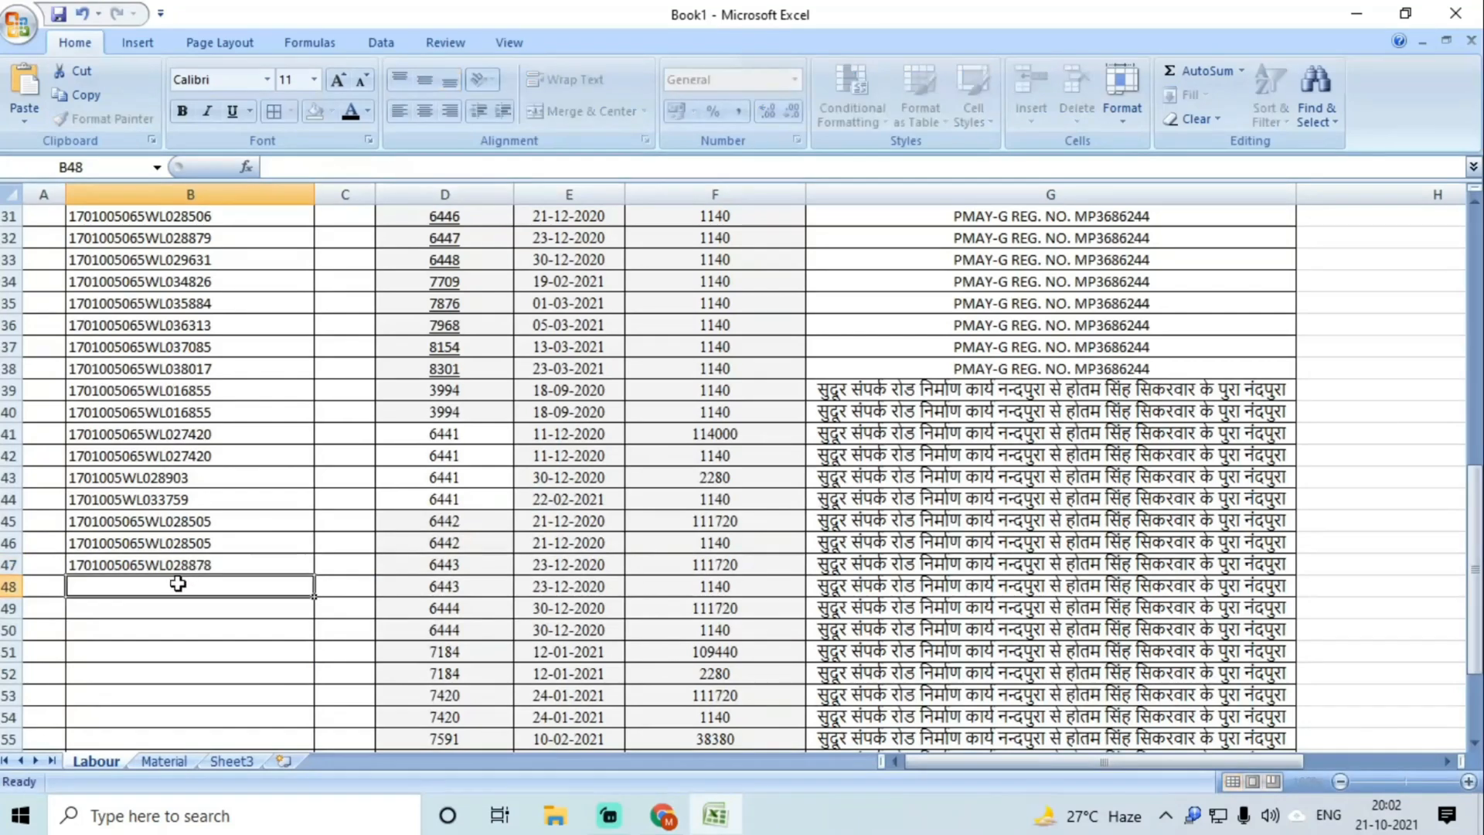
pyautogui.hotkey('ctrl', 'v')
pyautogui.moveTo(445, 607); pyautogui.dragTo(456, 633)
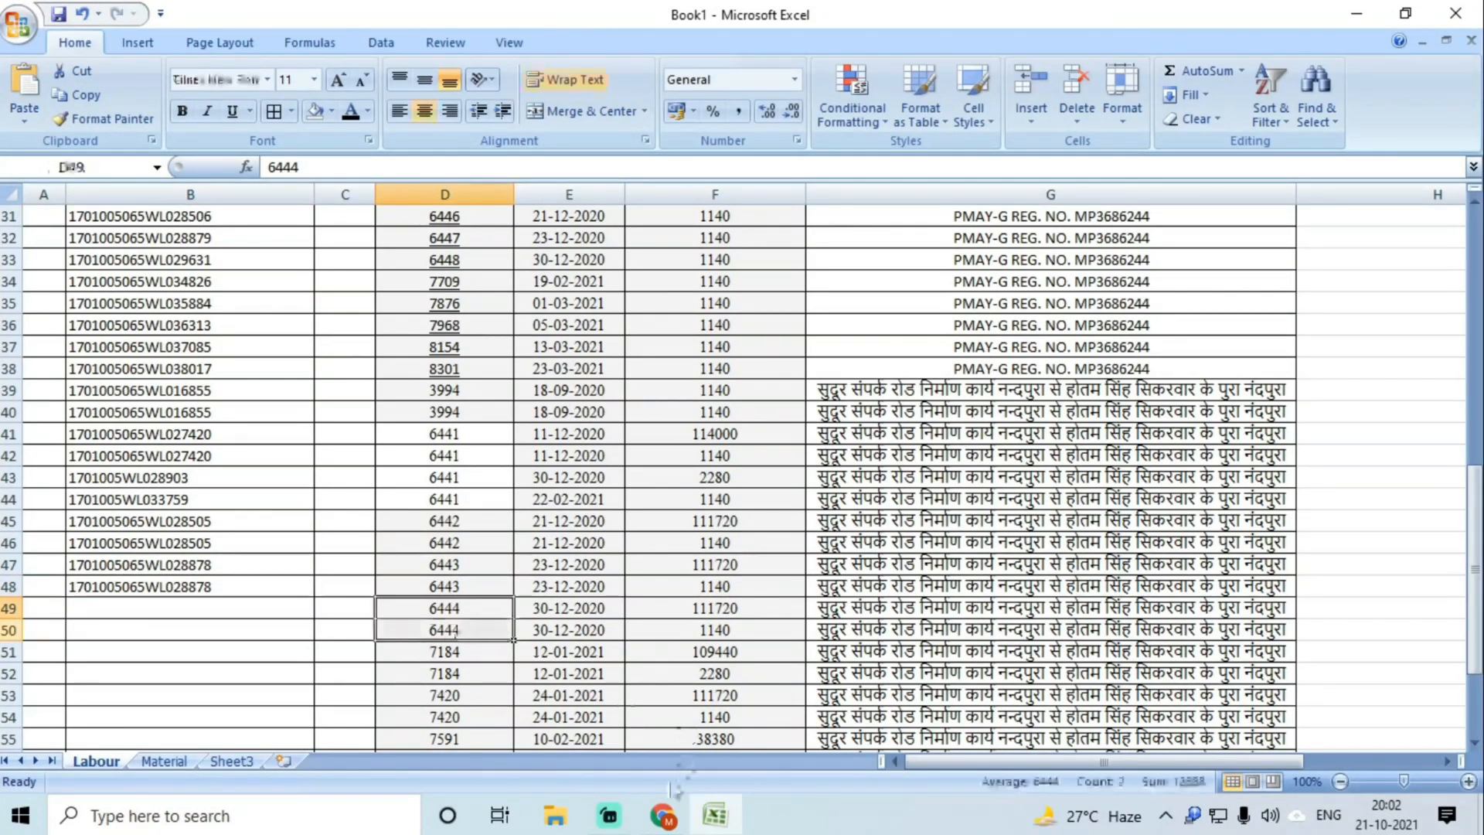
pyautogui.click(663, 815)
pyautogui.click(938, 19)
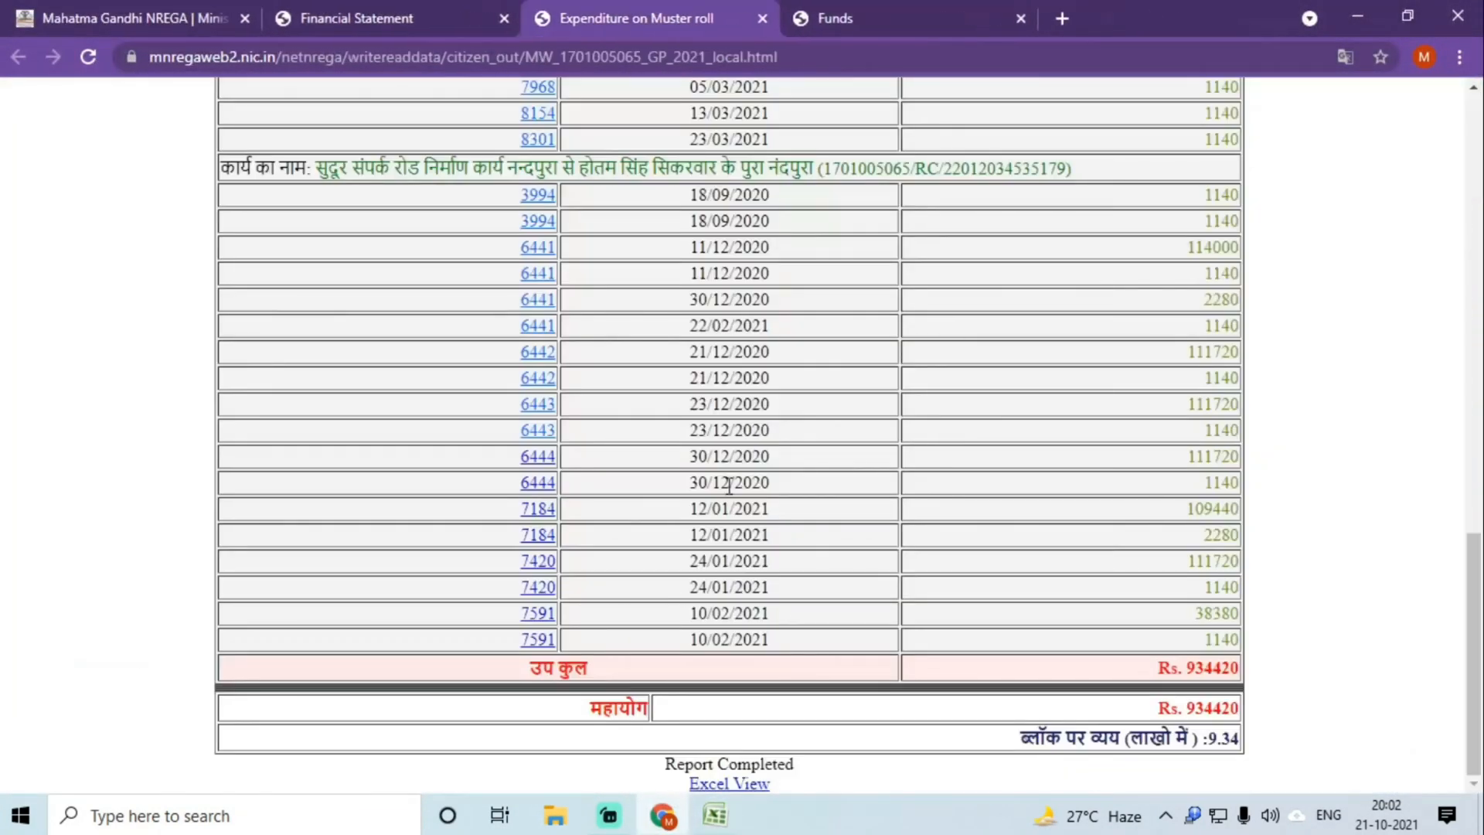
pyautogui.click(541, 461)
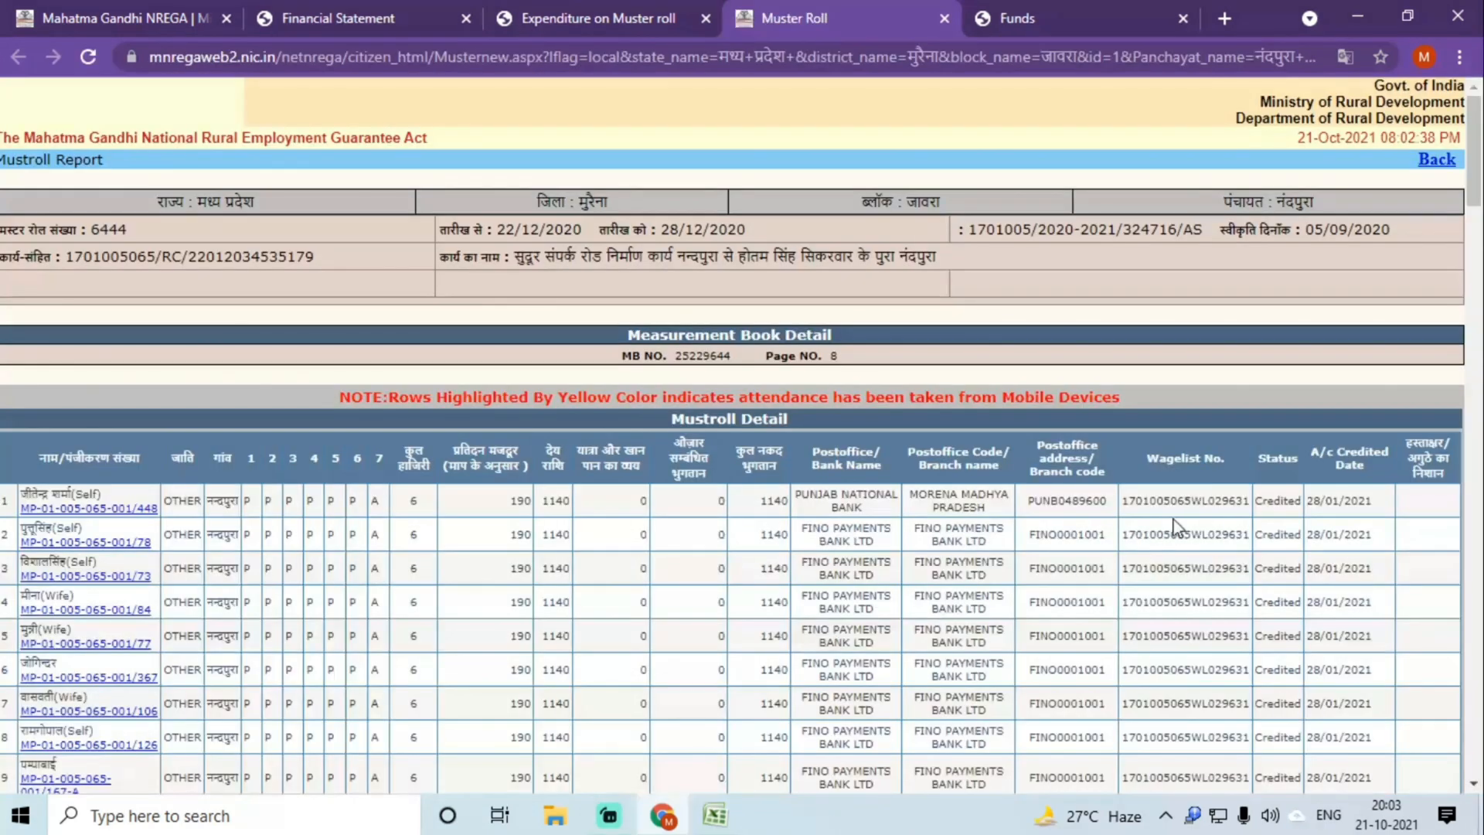
pyautogui.doubleClick(1170, 513)
pyautogui.hotkey('ctrl', 'c')
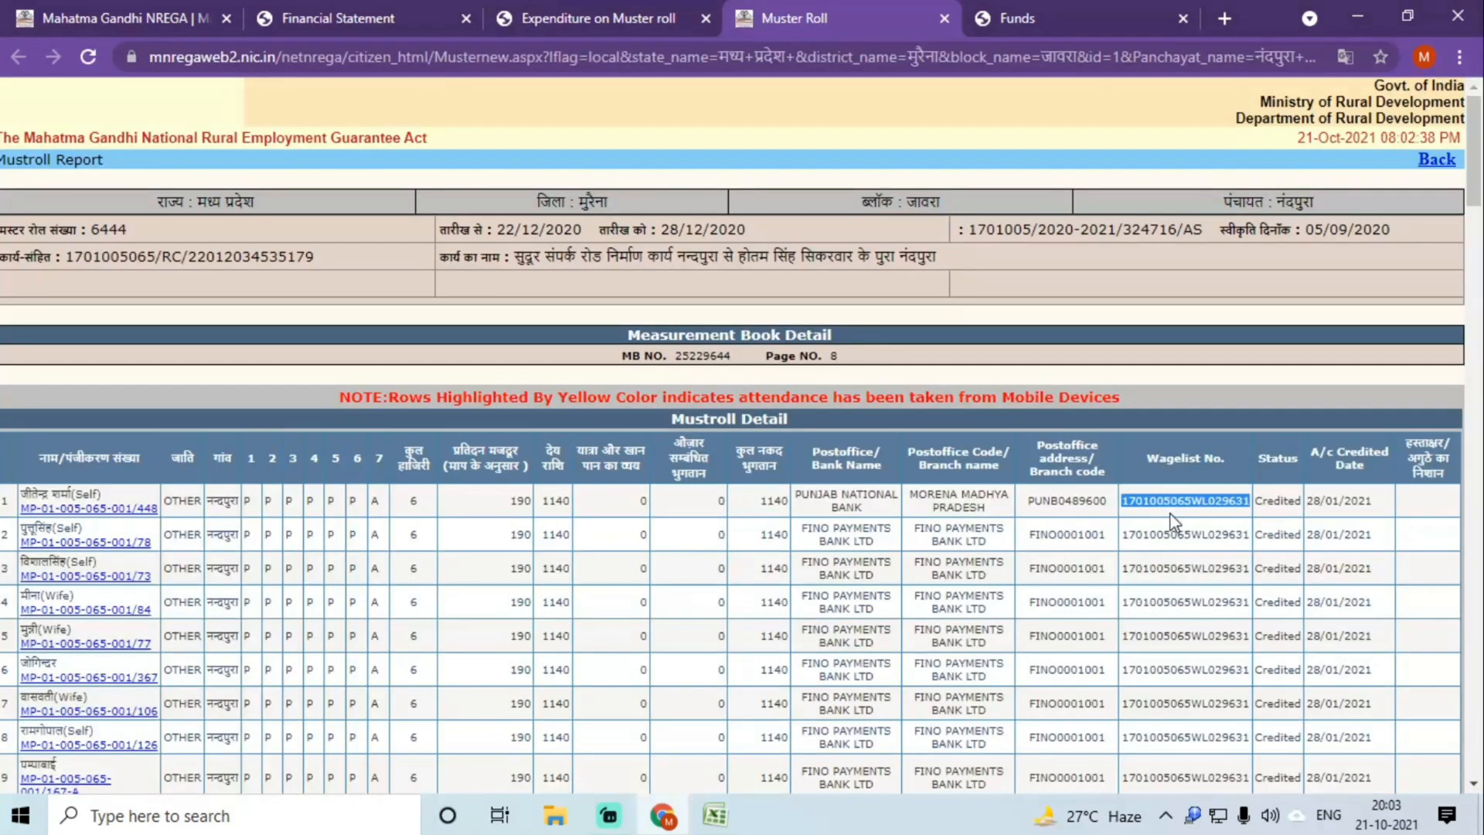
pyautogui.click(715, 815)
pyautogui.click(175, 611)
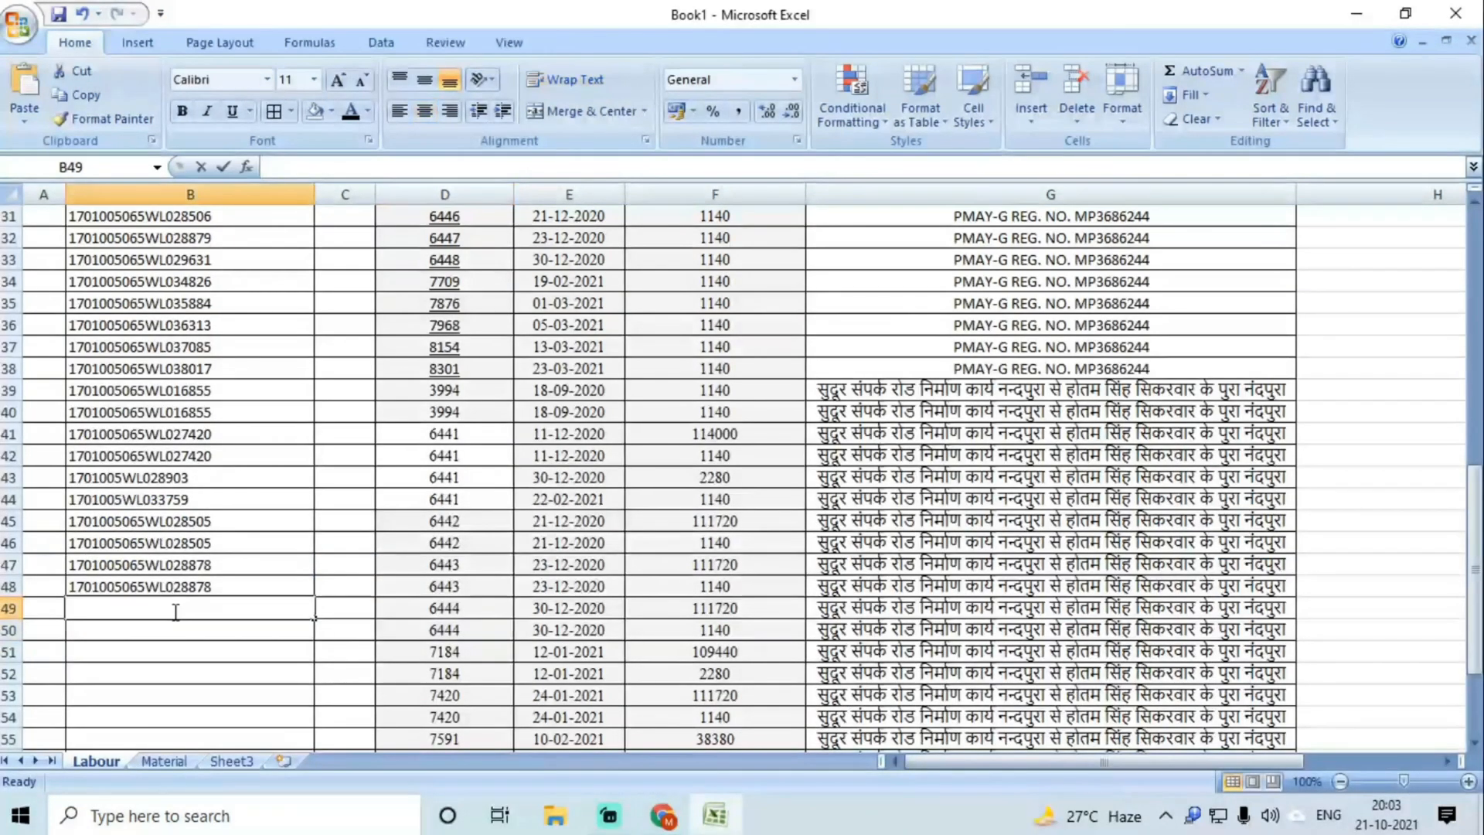
pyautogui.hotkey('ctrl', 'v')
pyautogui.click(171, 629)
pyautogui.keyDown('ctrl'); pyautogui.click(175, 634); pyautogui.keyUp('ctrl')
pyautogui.hotkey('ctrl', 'v')
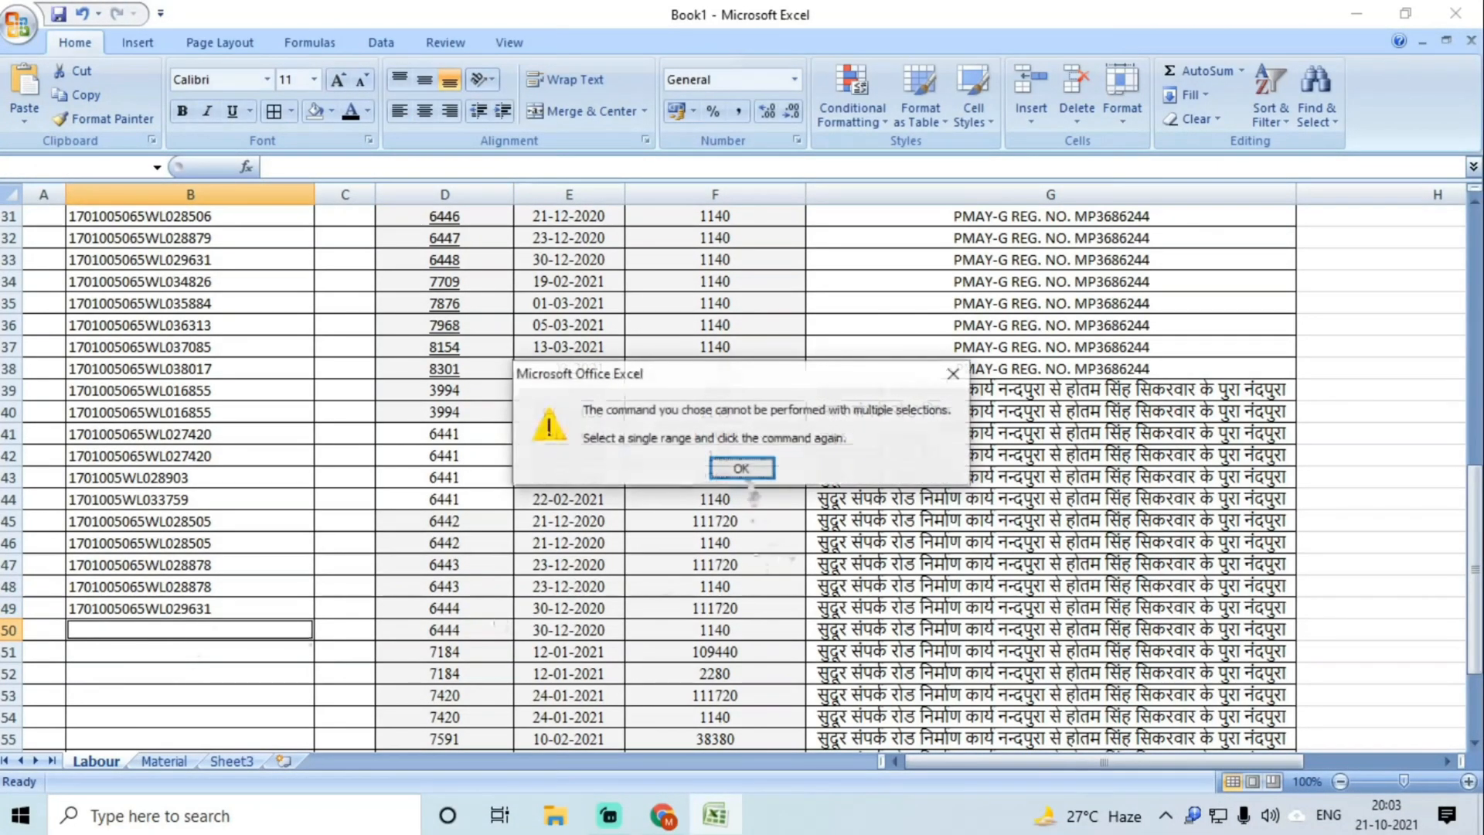
pyautogui.click(742, 470)
pyautogui.click(176, 628)
pyautogui.hotkey('ctrl', 'v')
pyautogui.click(182, 651)
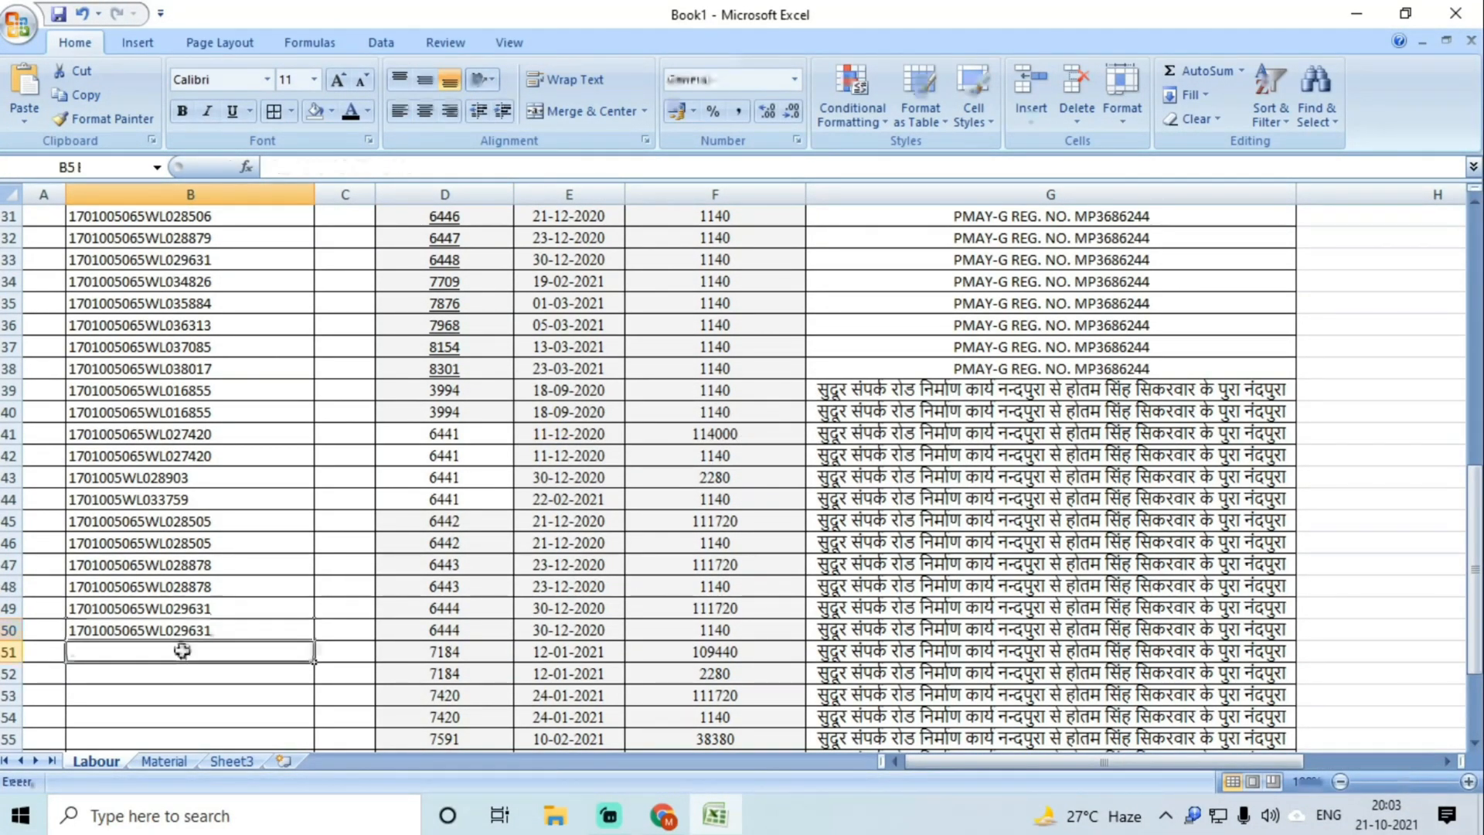
pyautogui.click(490, 655)
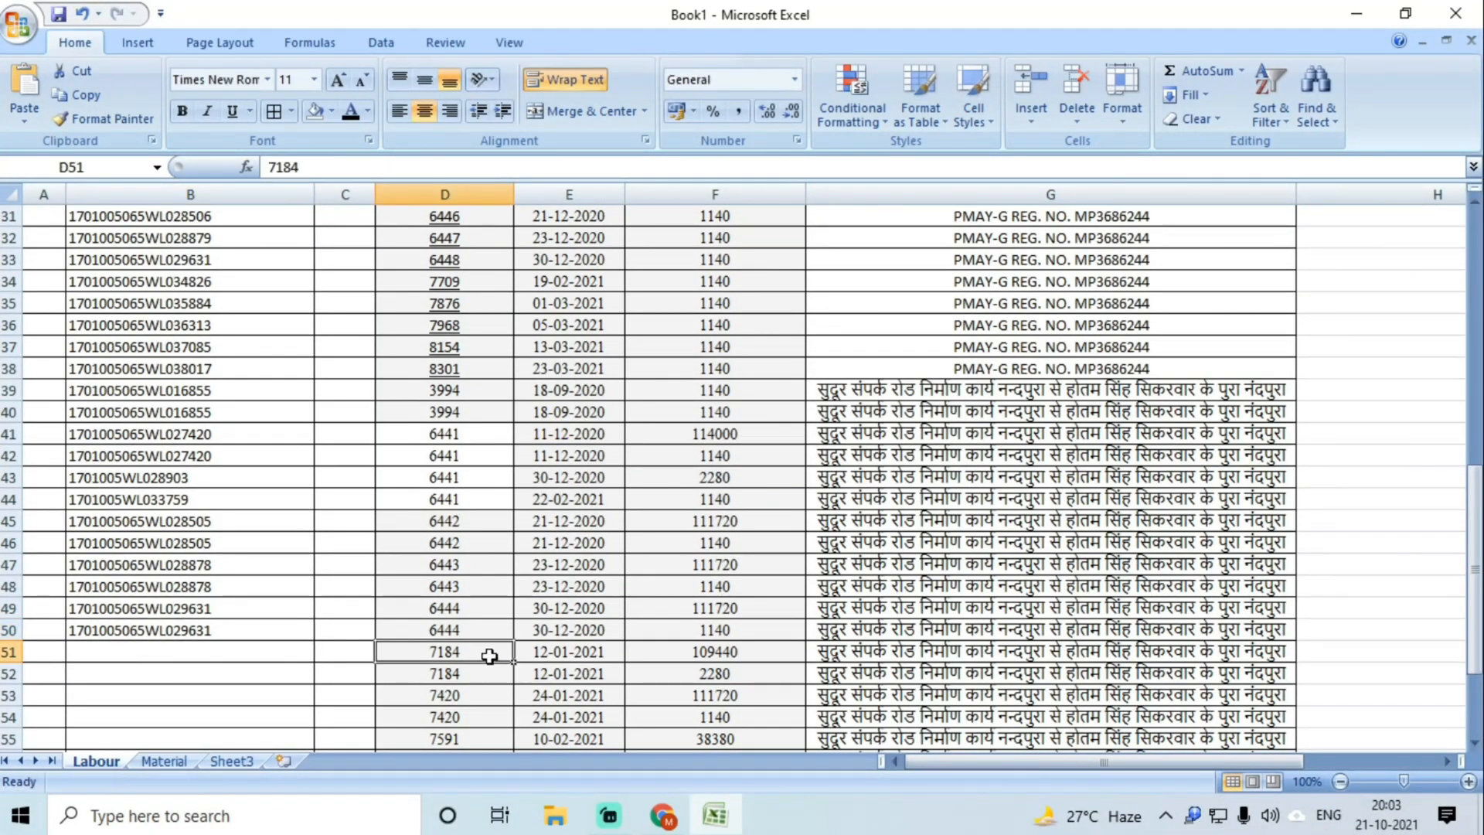
pyautogui.click(657, 816)
pyautogui.click(950, 18)
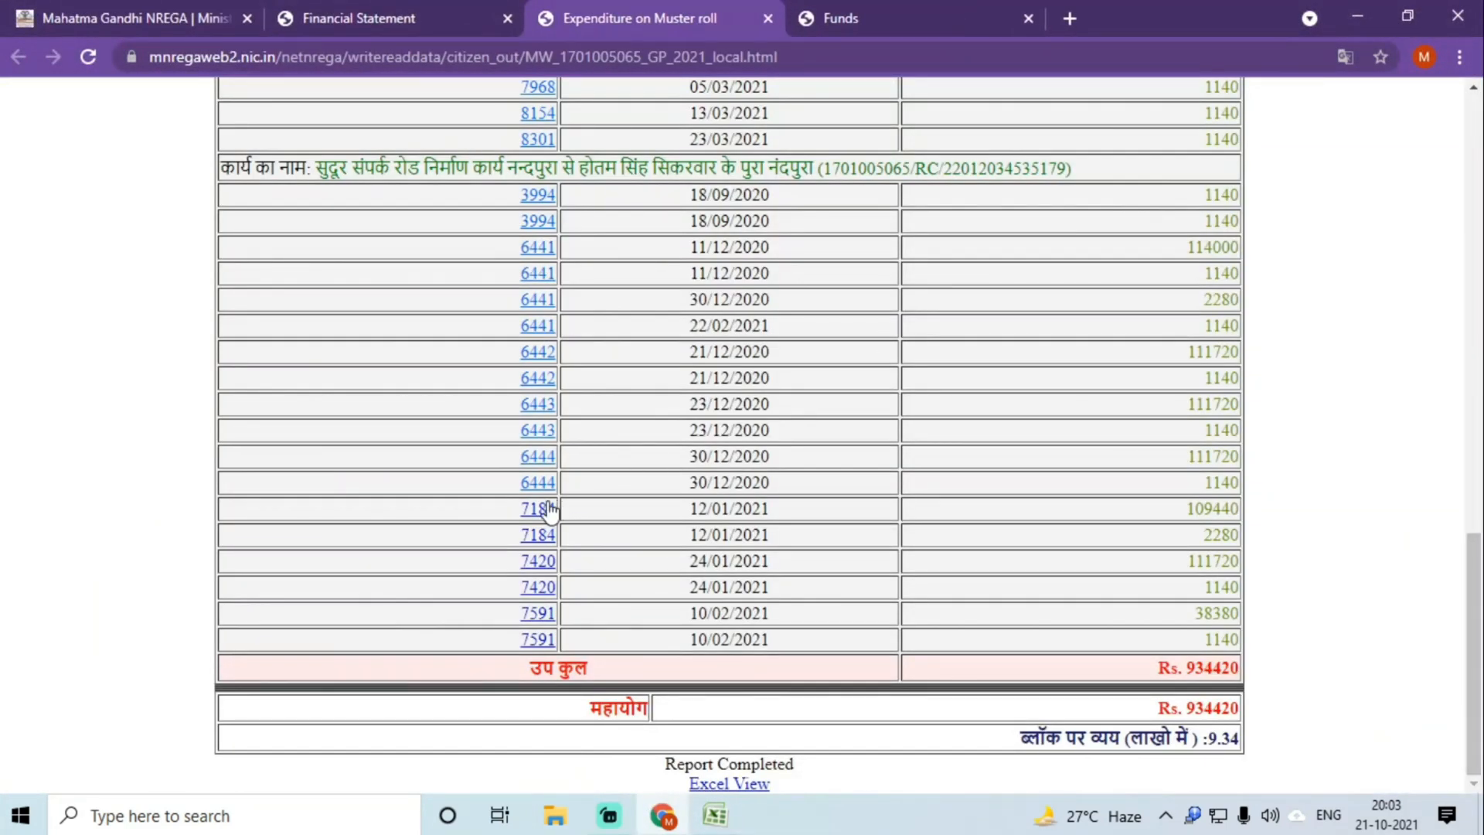
pyautogui.click(545, 508)
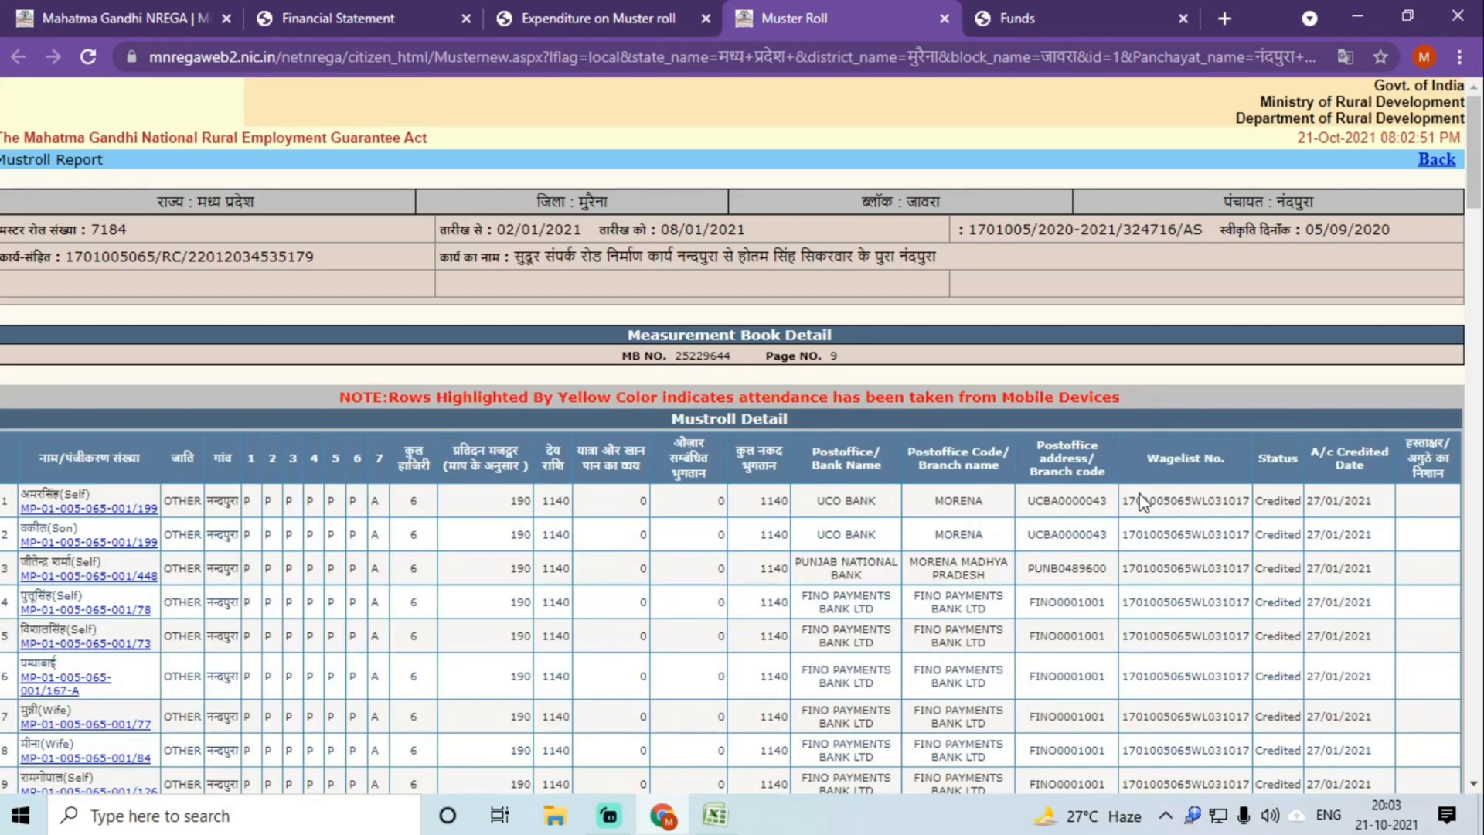
pyautogui.doubleClick(1187, 501)
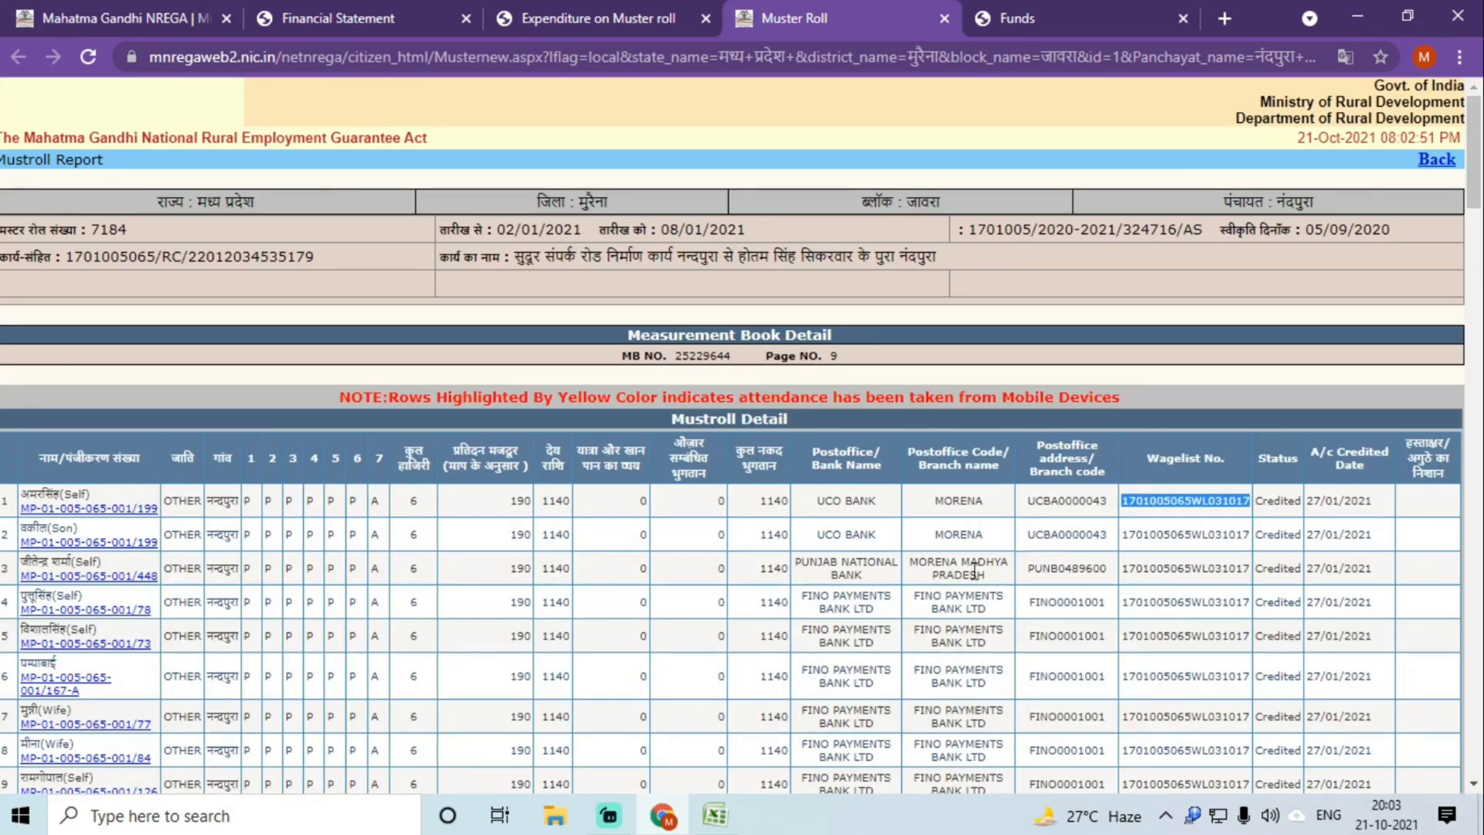
pyautogui.click(715, 815)
pyautogui.click(183, 651)
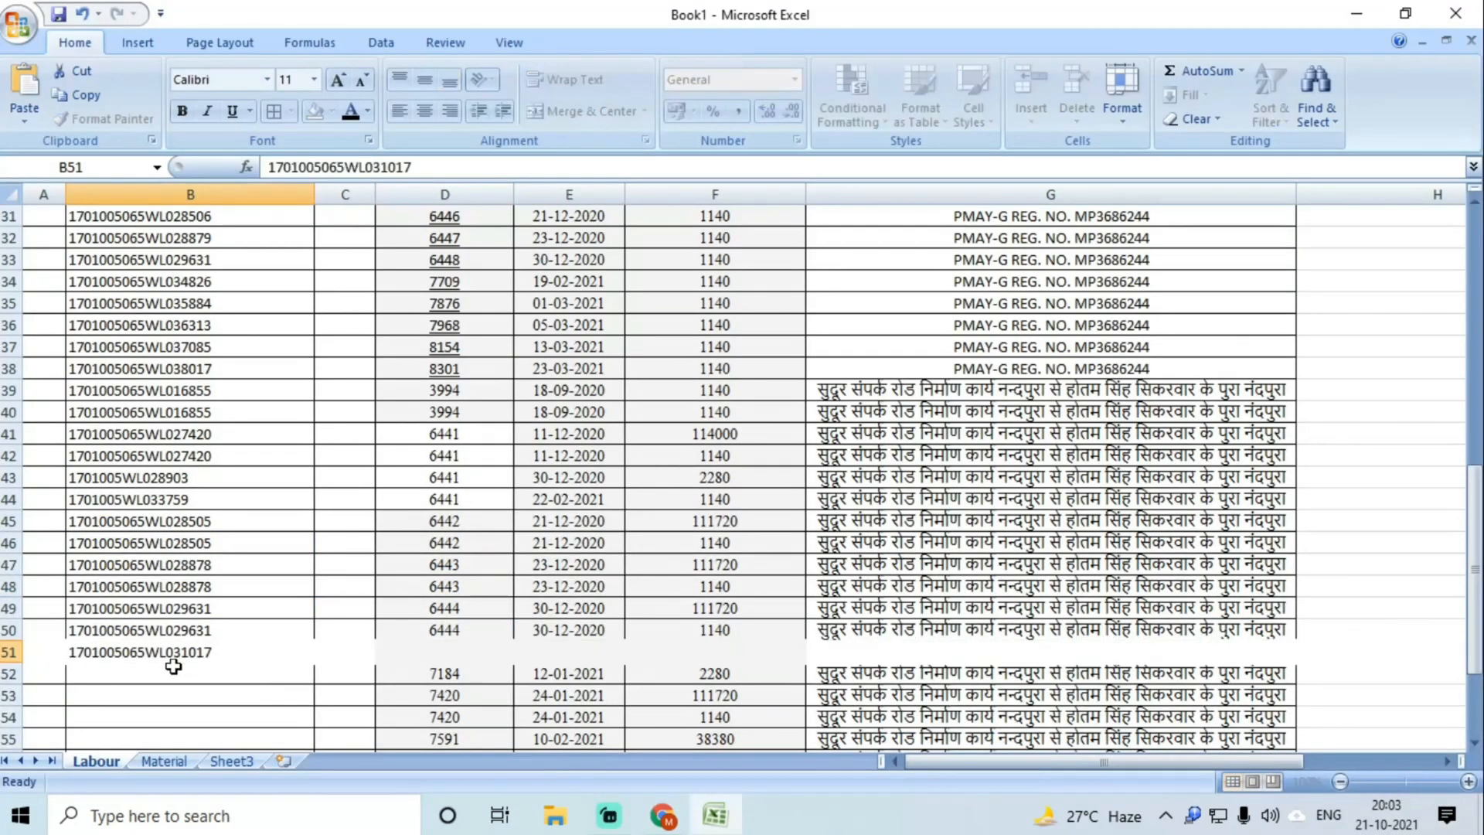
pyautogui.press('Return')
pyautogui.hotkey('ctrl', "'")
pyautogui.scroll(-2, 255, 640)
pyautogui.click(436, 572)
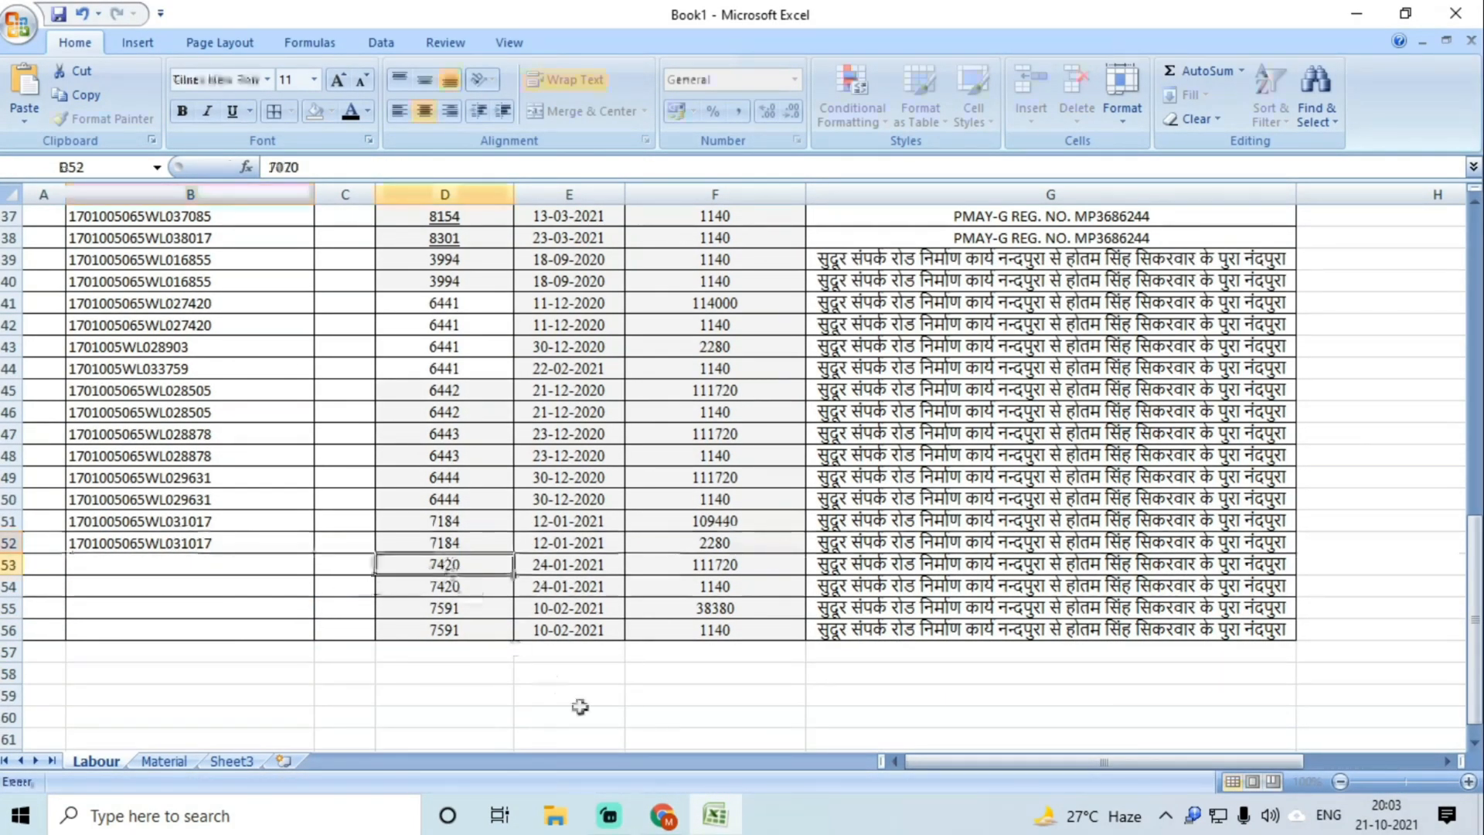
pyautogui.click(703, 821)
pyautogui.click(949, 19)
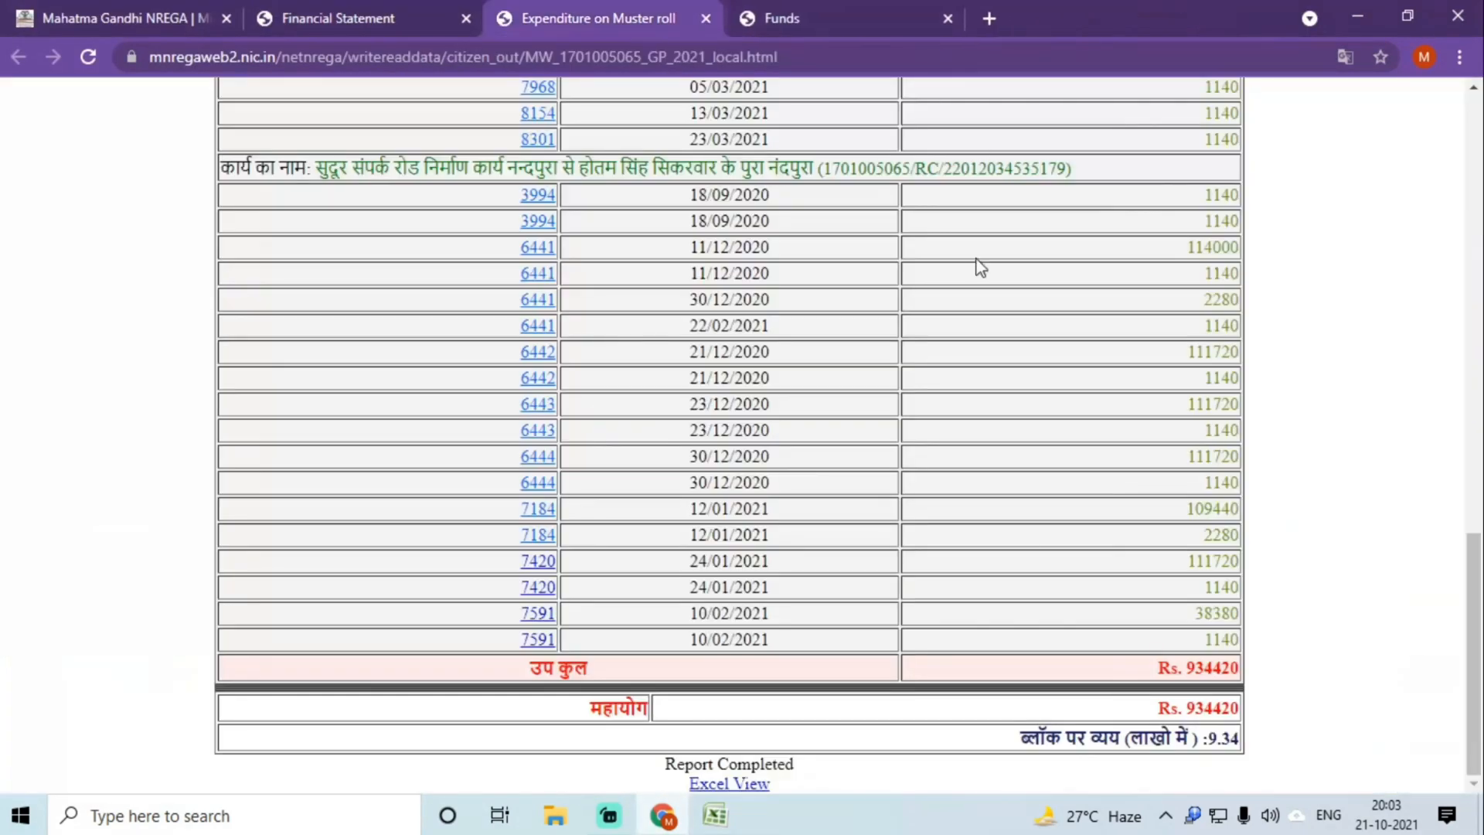
pyautogui.click(533, 562)
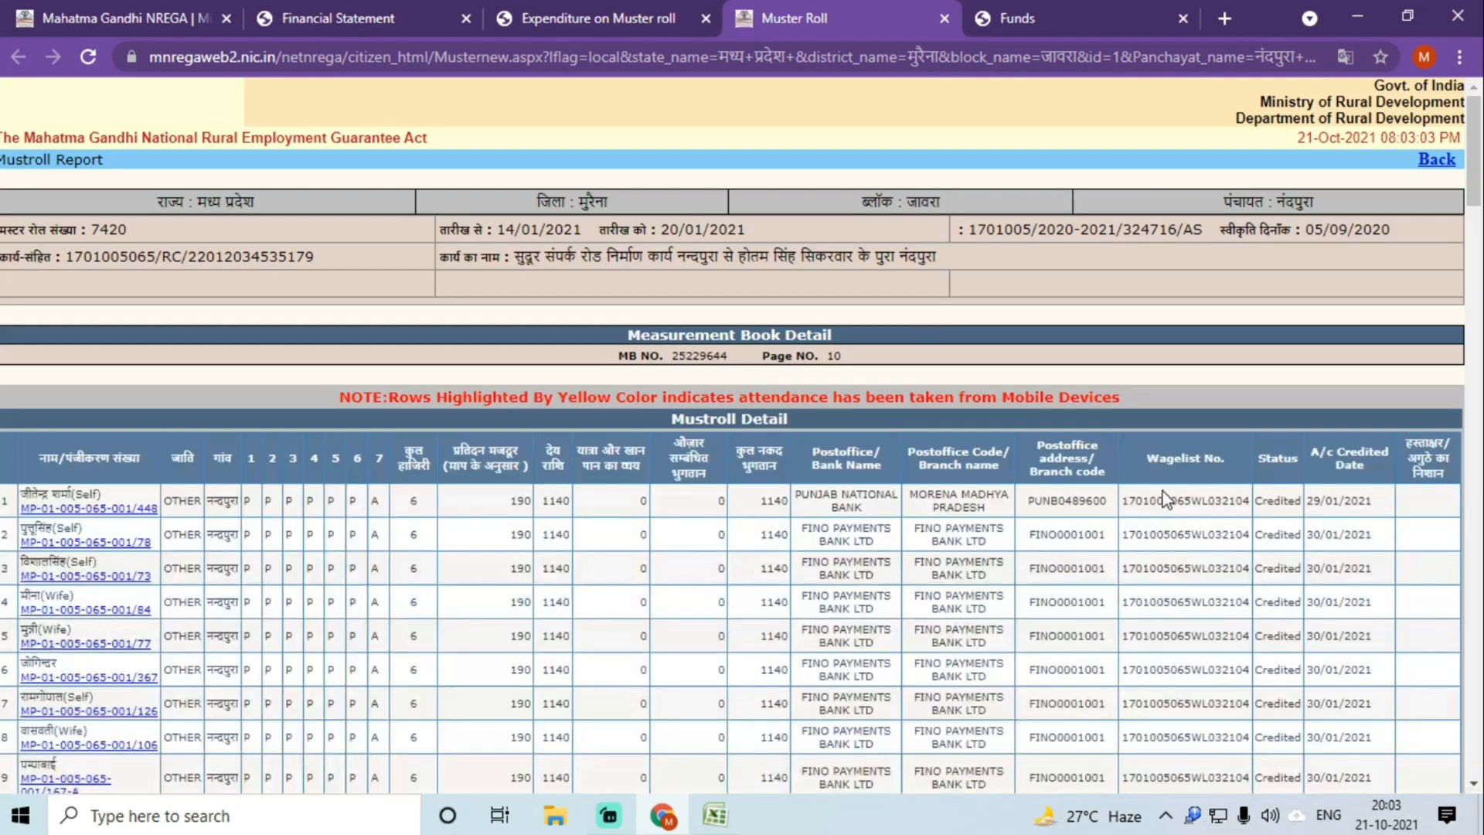
pyautogui.doubleClick(1167, 500)
pyautogui.hotkey('ctrl', 'c')
pyautogui.click(705, 818)
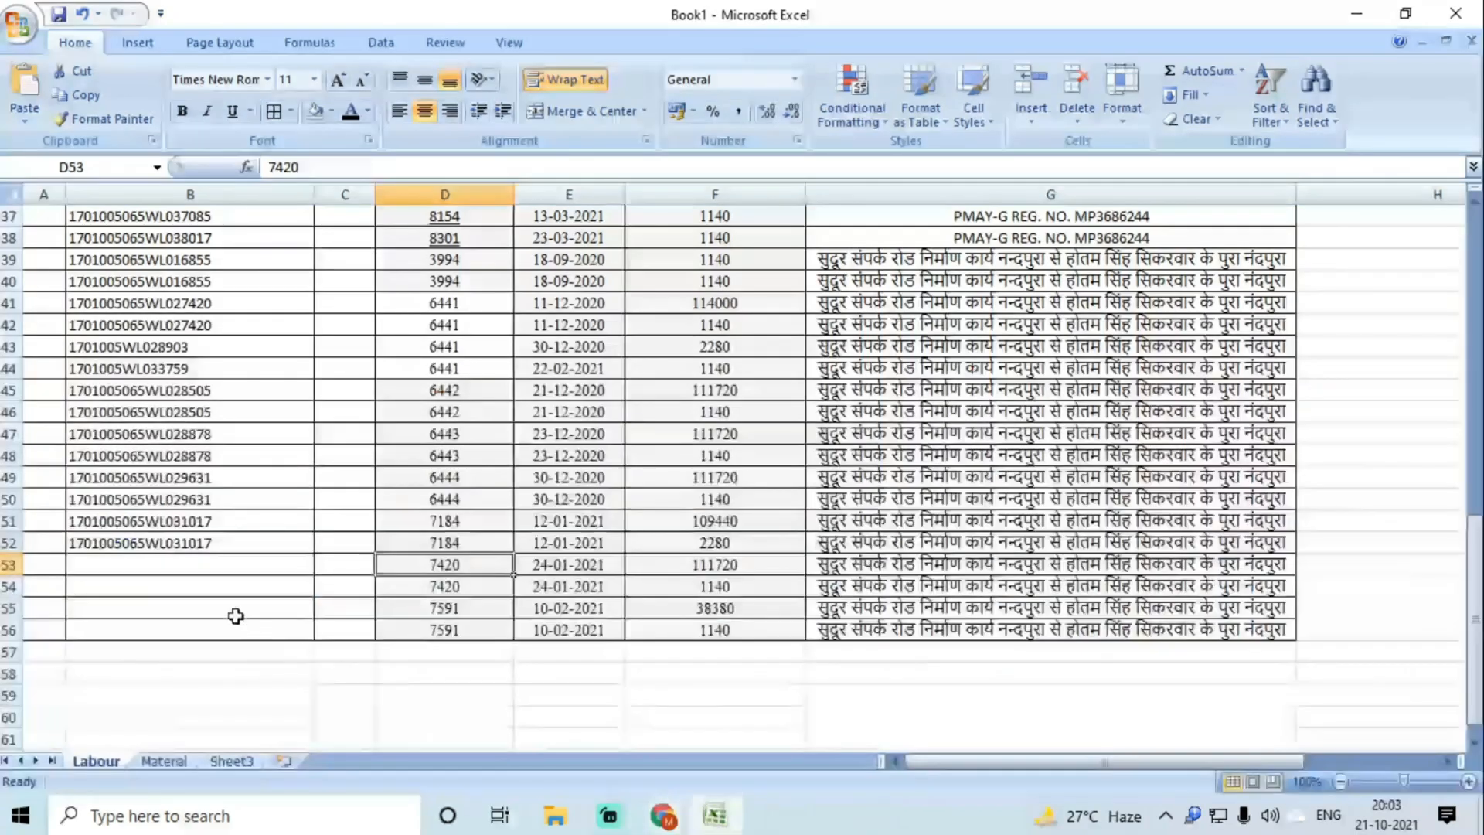
pyautogui.doubleClick(164, 565)
pyautogui.hotkey('ctrl', 'v')
pyautogui.press('Return')
pyautogui.hotkey('ctrl', 'v')
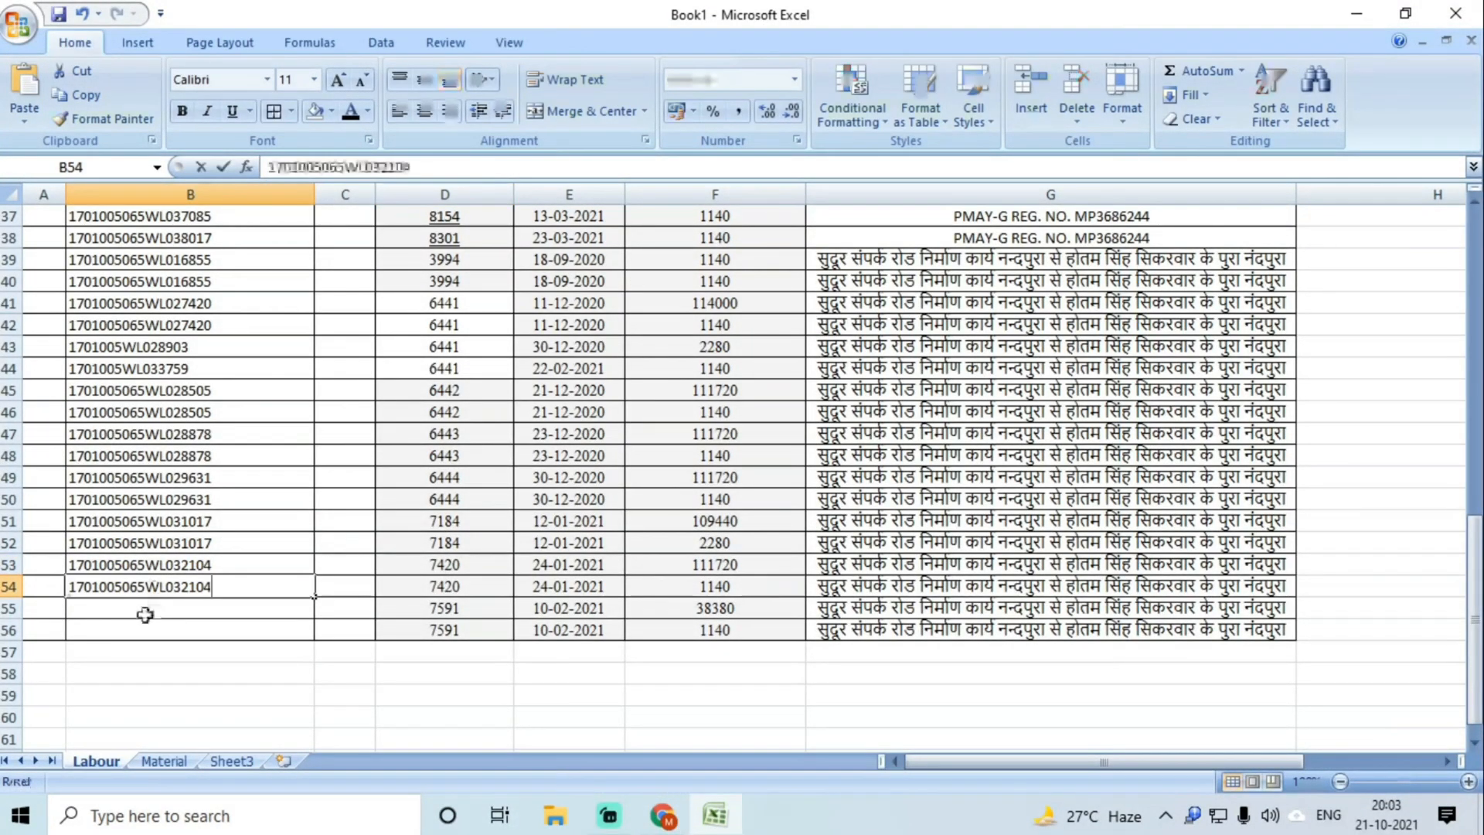
pyautogui.press('Return')
pyautogui.click(664, 816)
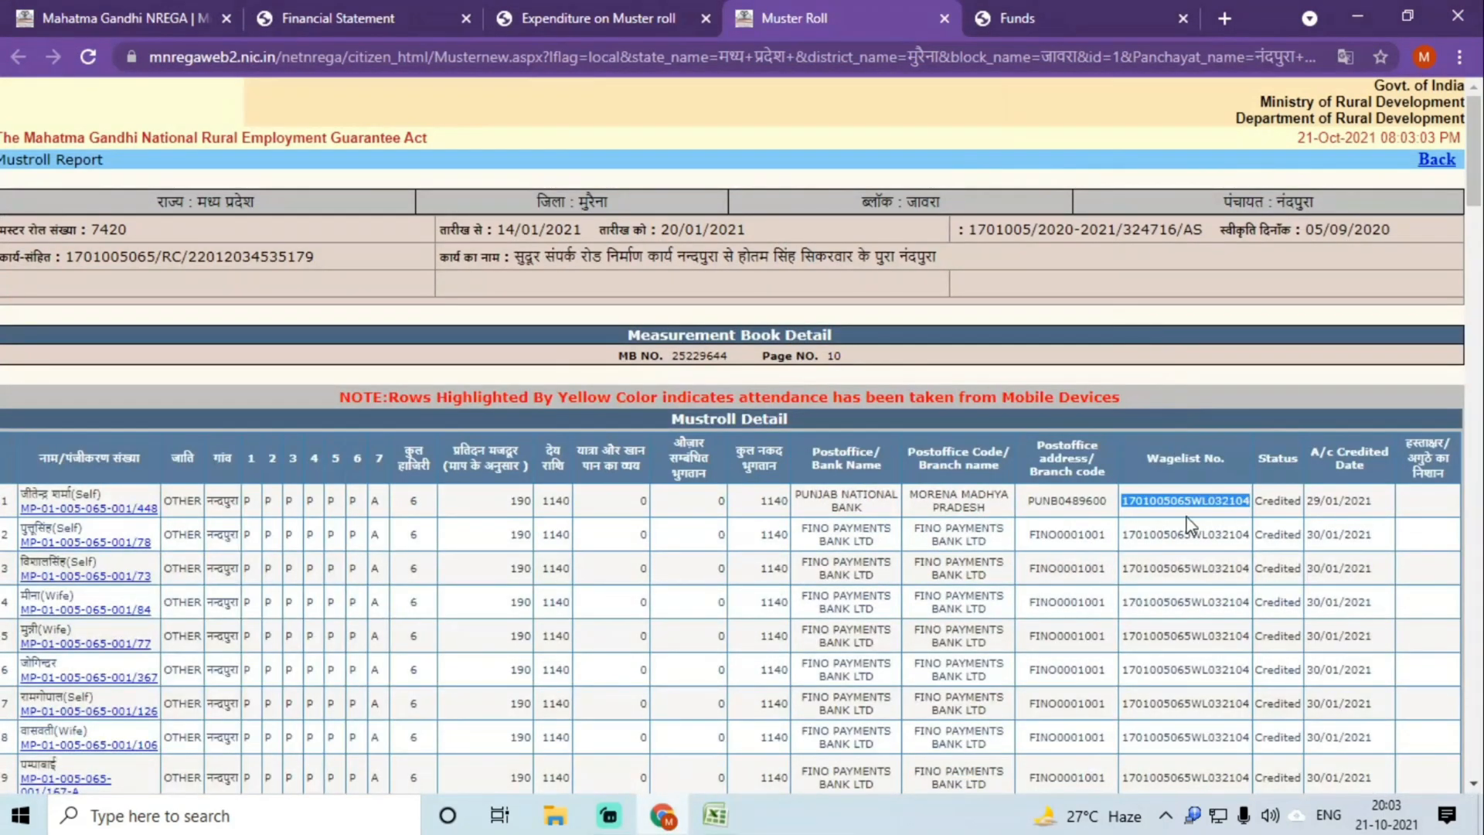
pyautogui.click(944, 18)
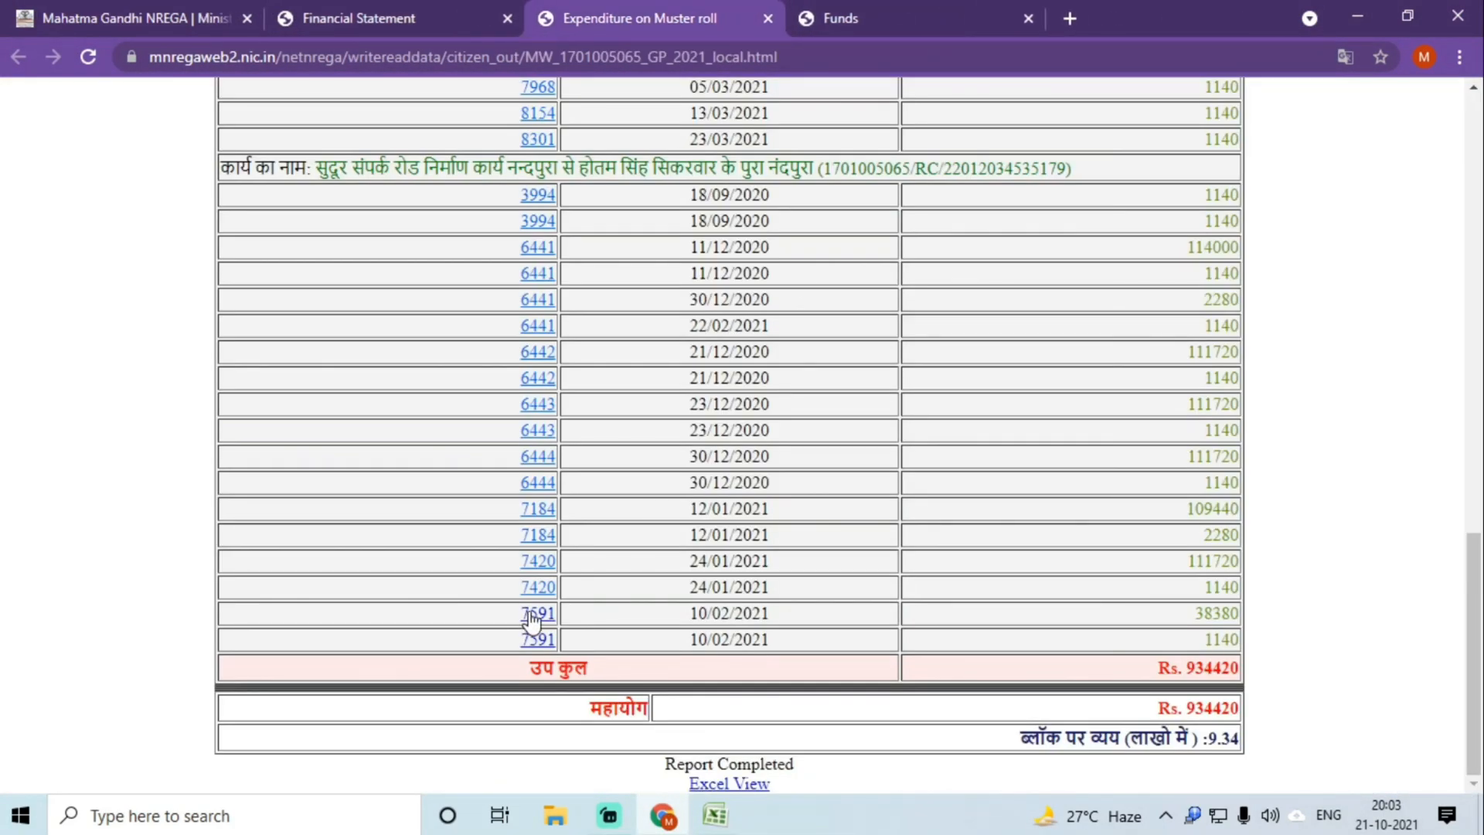
pyautogui.click(537, 617)
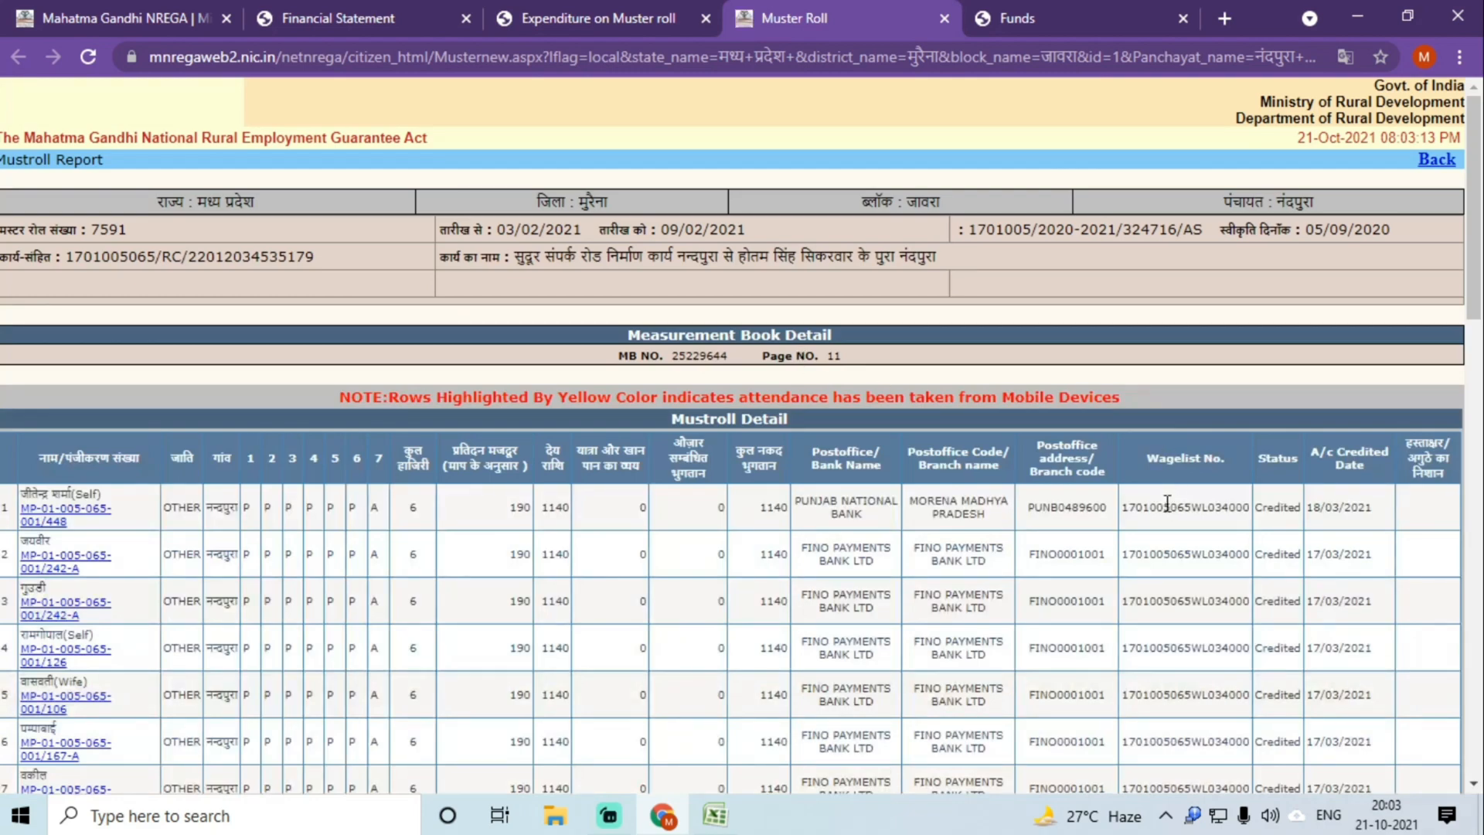
pyautogui.doubleClick(1168, 507)
pyautogui.hotkey('ctrl', 'c')
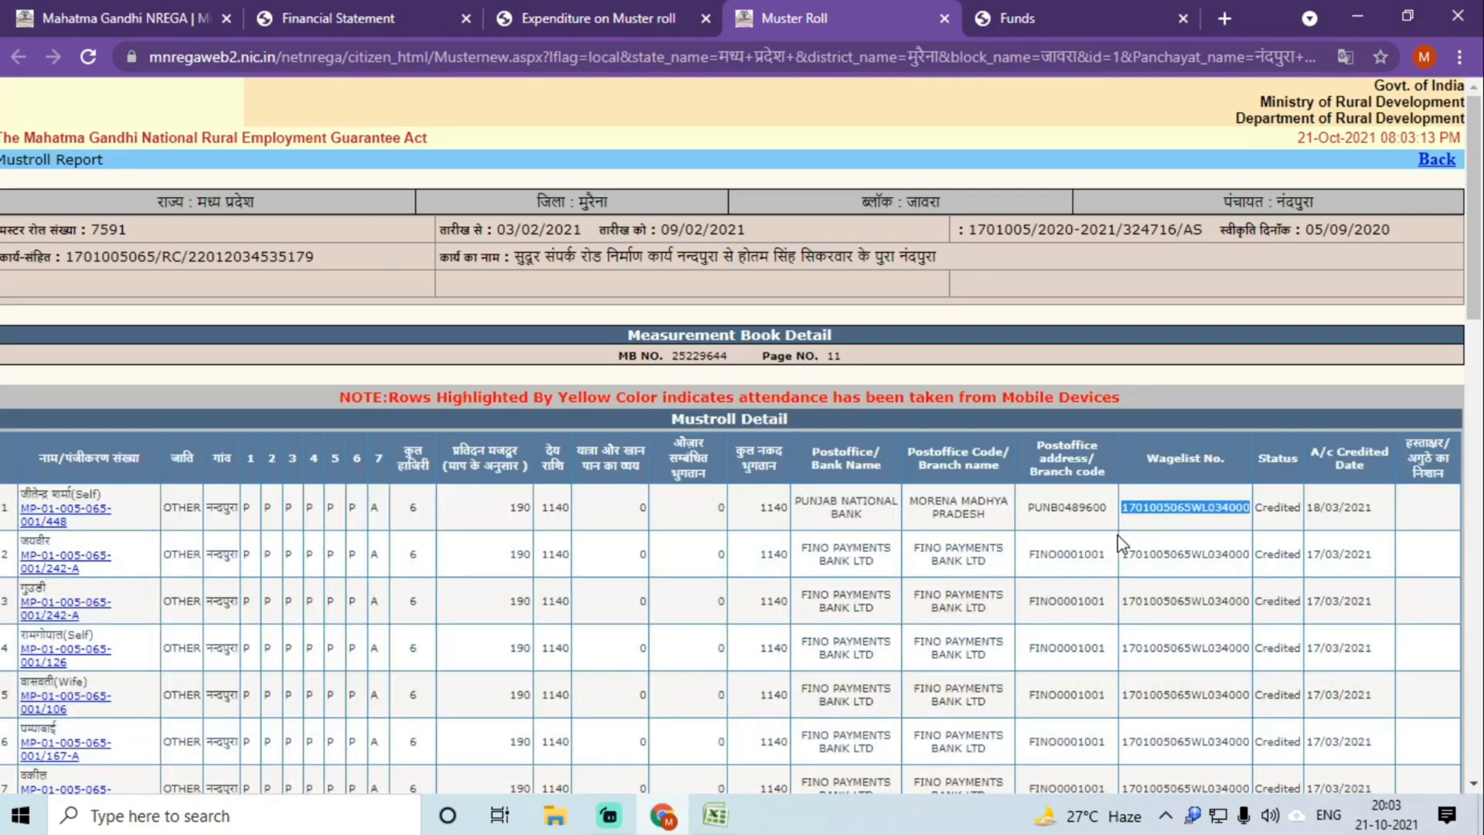
pyautogui.click(711, 809)
pyautogui.click(180, 607)
pyautogui.hotkey('ctrl', 'v')
pyautogui.doubleClick(159, 624)
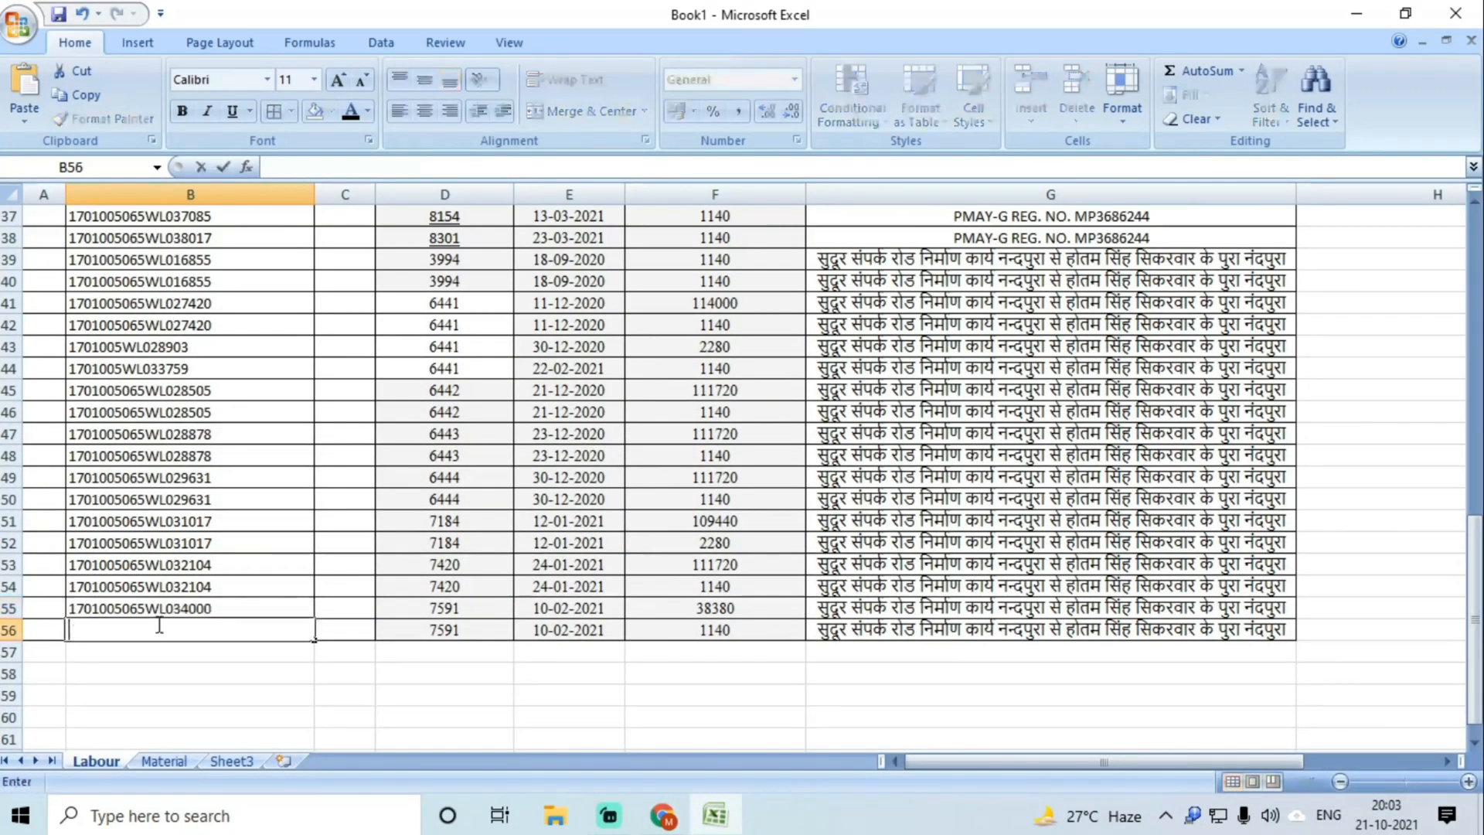
# Step: Autofit the Wagelist column B and widen the FTO No. column C
pyautogui.click(248, 568)
pyautogui.scroll(12, 309, 521)
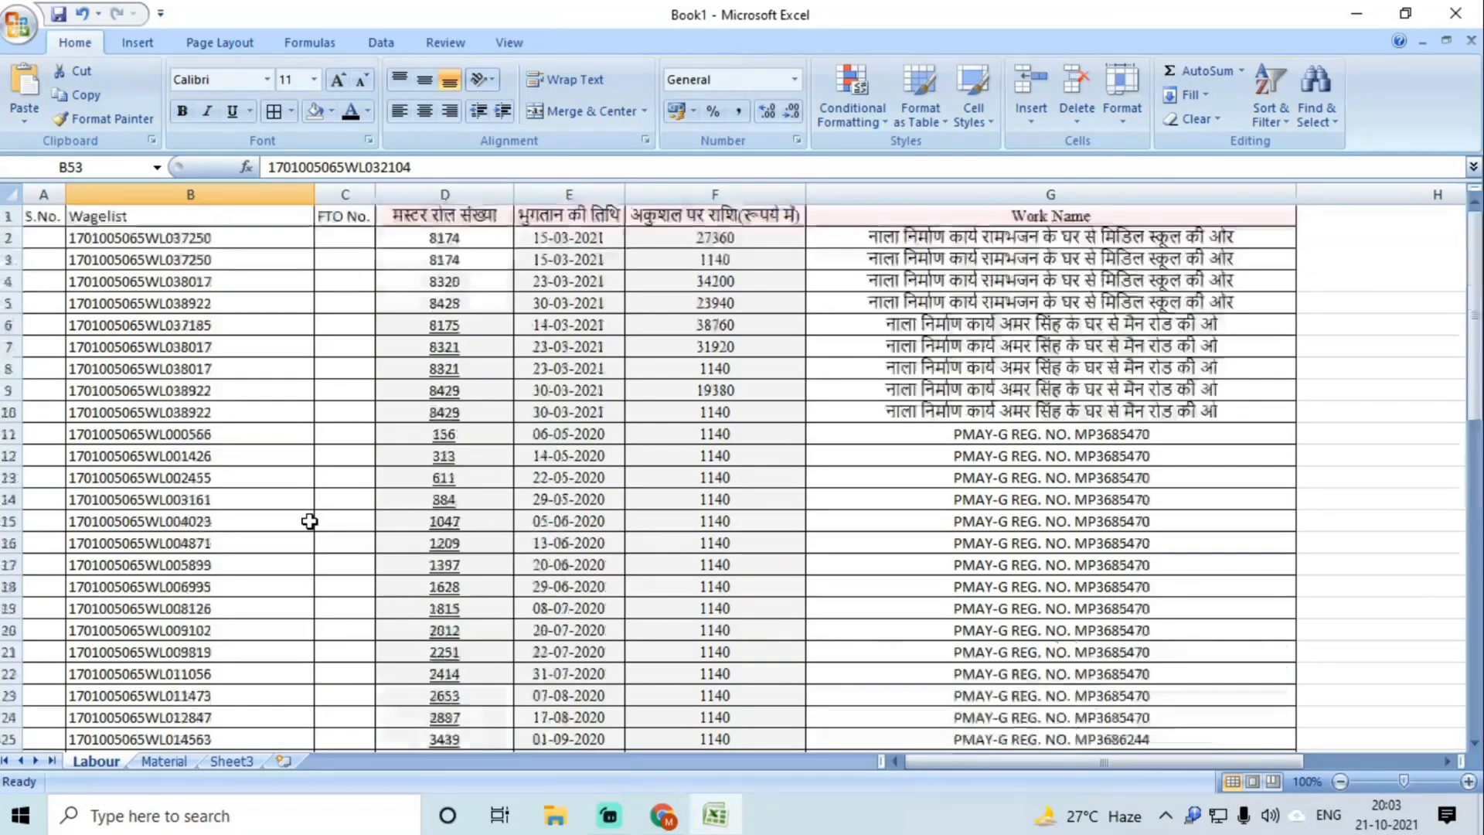
pyautogui.doubleClick(314, 192)
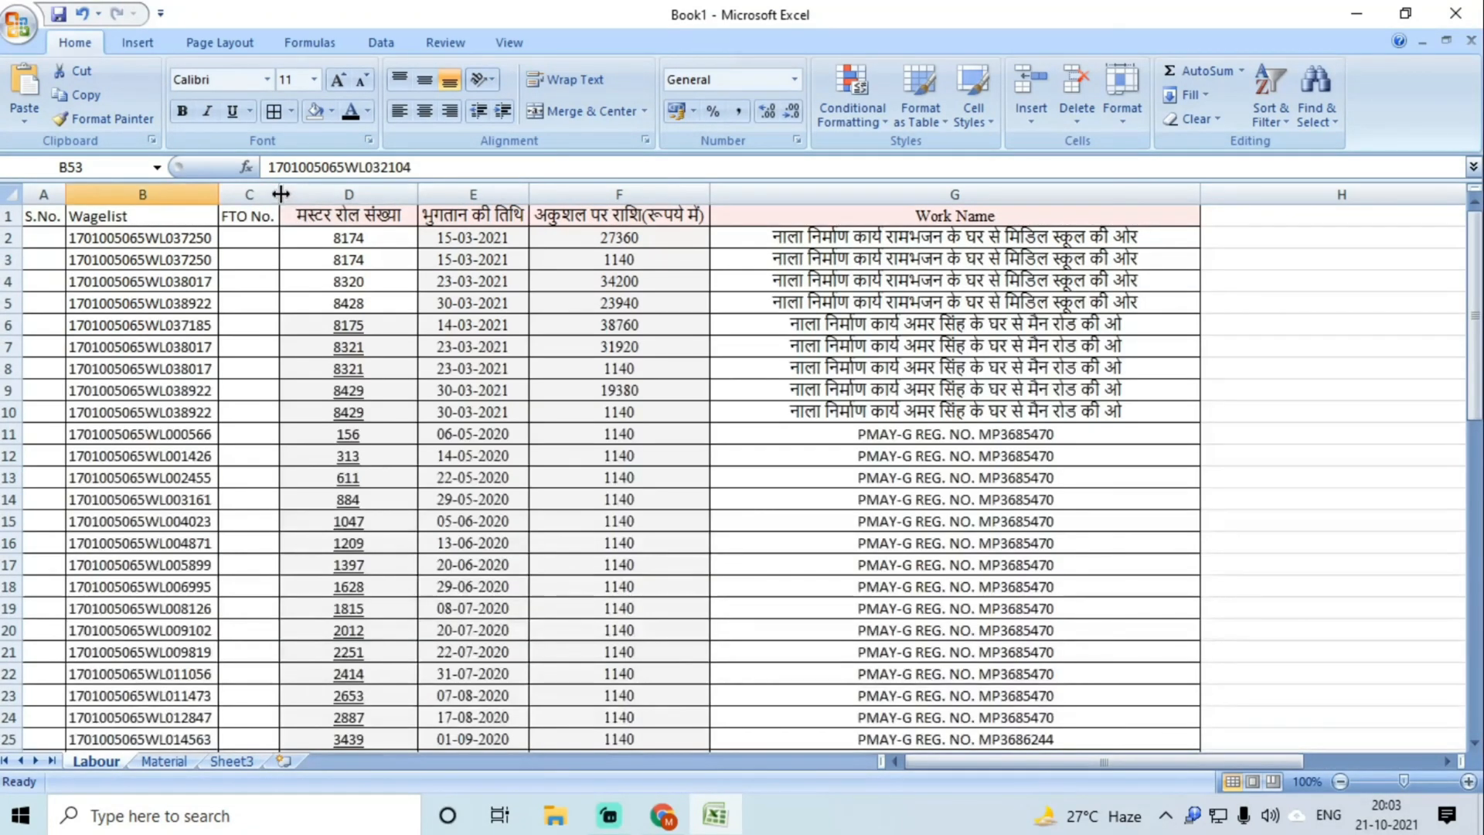
pyautogui.moveTo(279, 194); pyautogui.dragTo(592, 246)
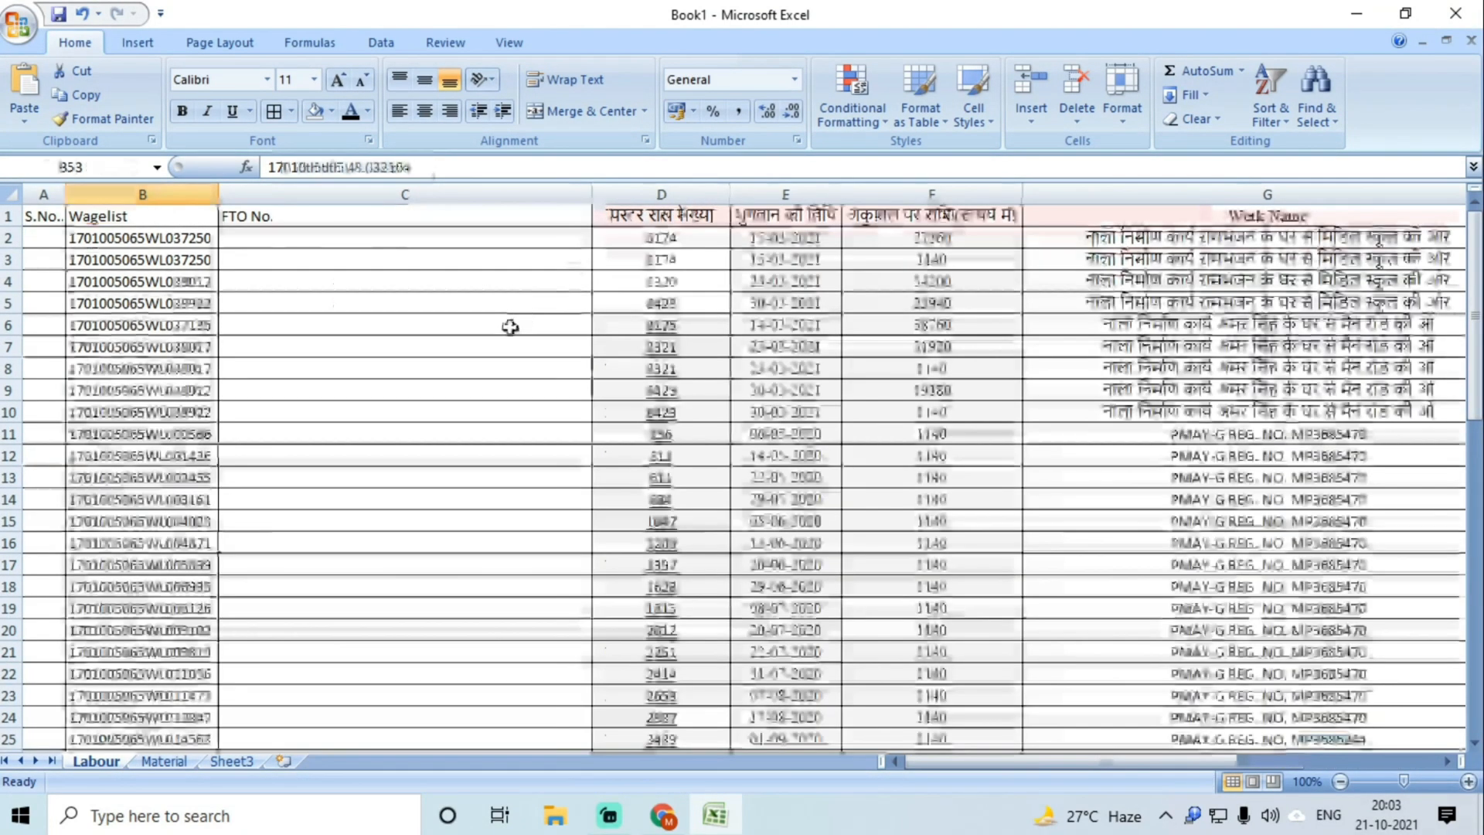
pyautogui.click(371, 237)
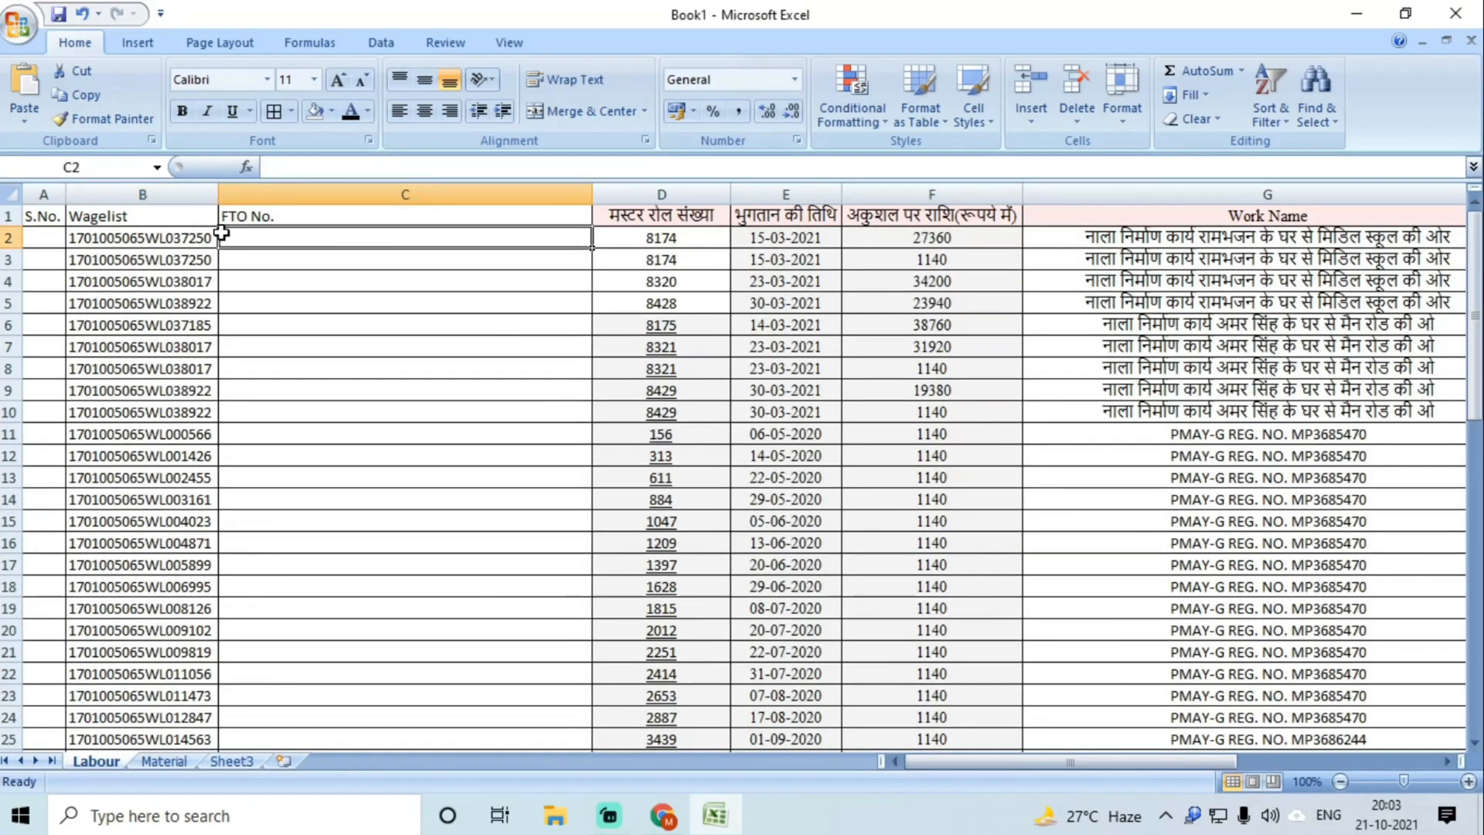
pyautogui.click(188, 237)
pyautogui.click(296, 242)
pyautogui.click(167, 241)
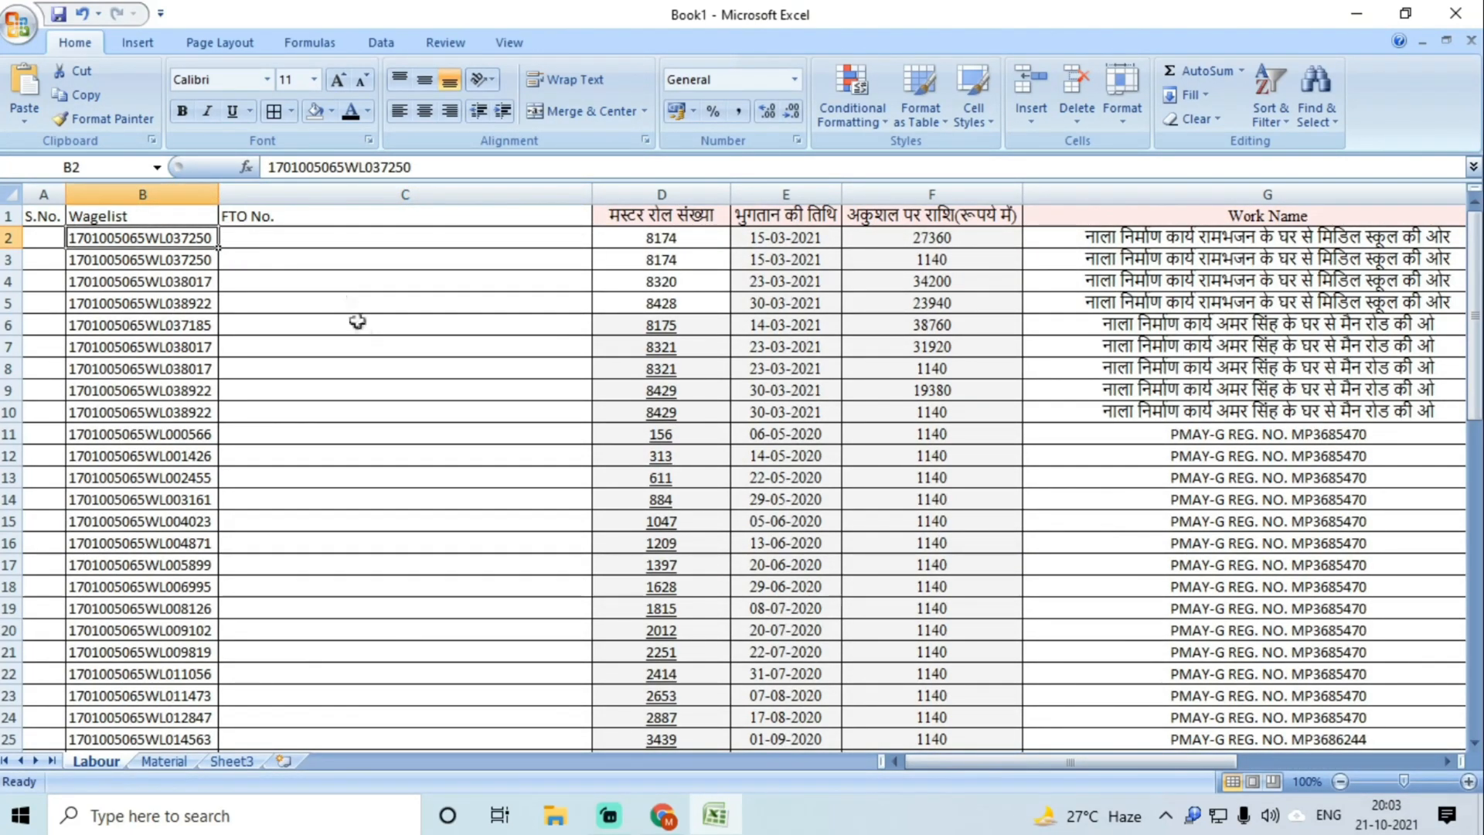
pyautogui.hotkey('ctrl', 'c')
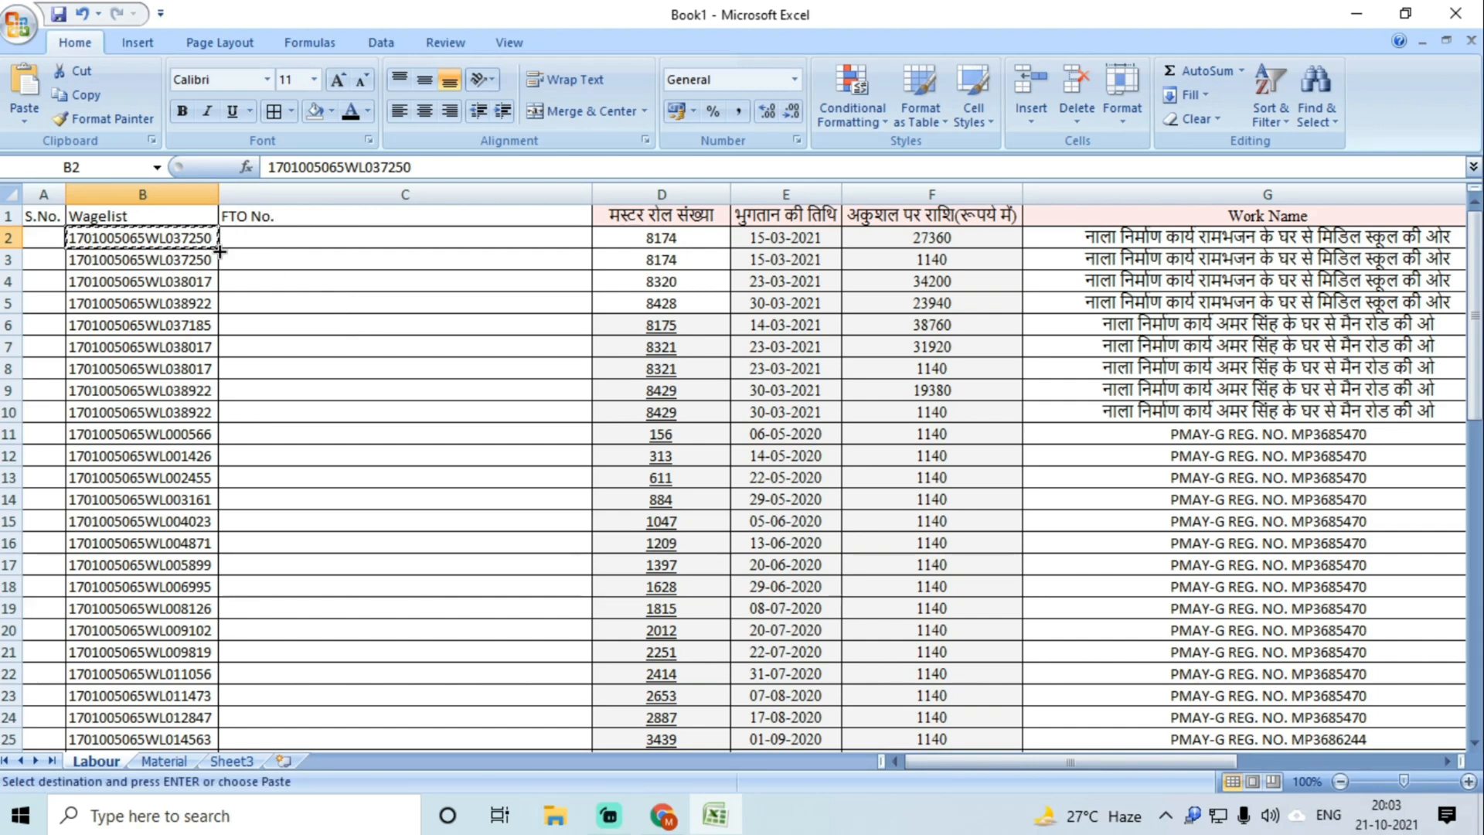
pyautogui.doubleClick(177, 237)
pyautogui.doubleClick(177, 237)
pyautogui.rightClick(180, 239)
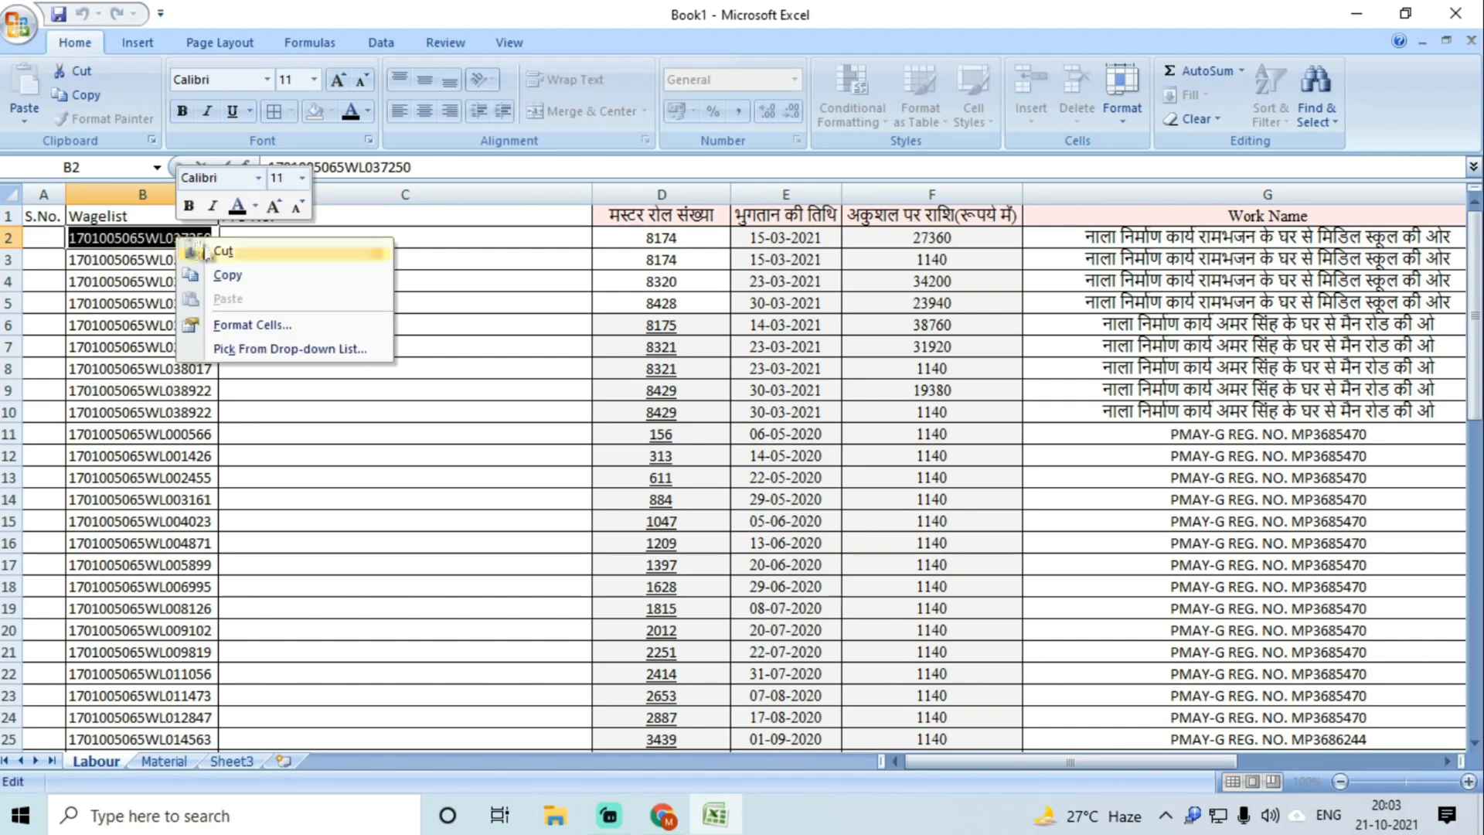
pyautogui.click(232, 275)
pyautogui.click(258, 239)
# Step: Set up an NREGA WageList search for Madhya Pradesh state, Morena district
pyautogui.click(663, 816)
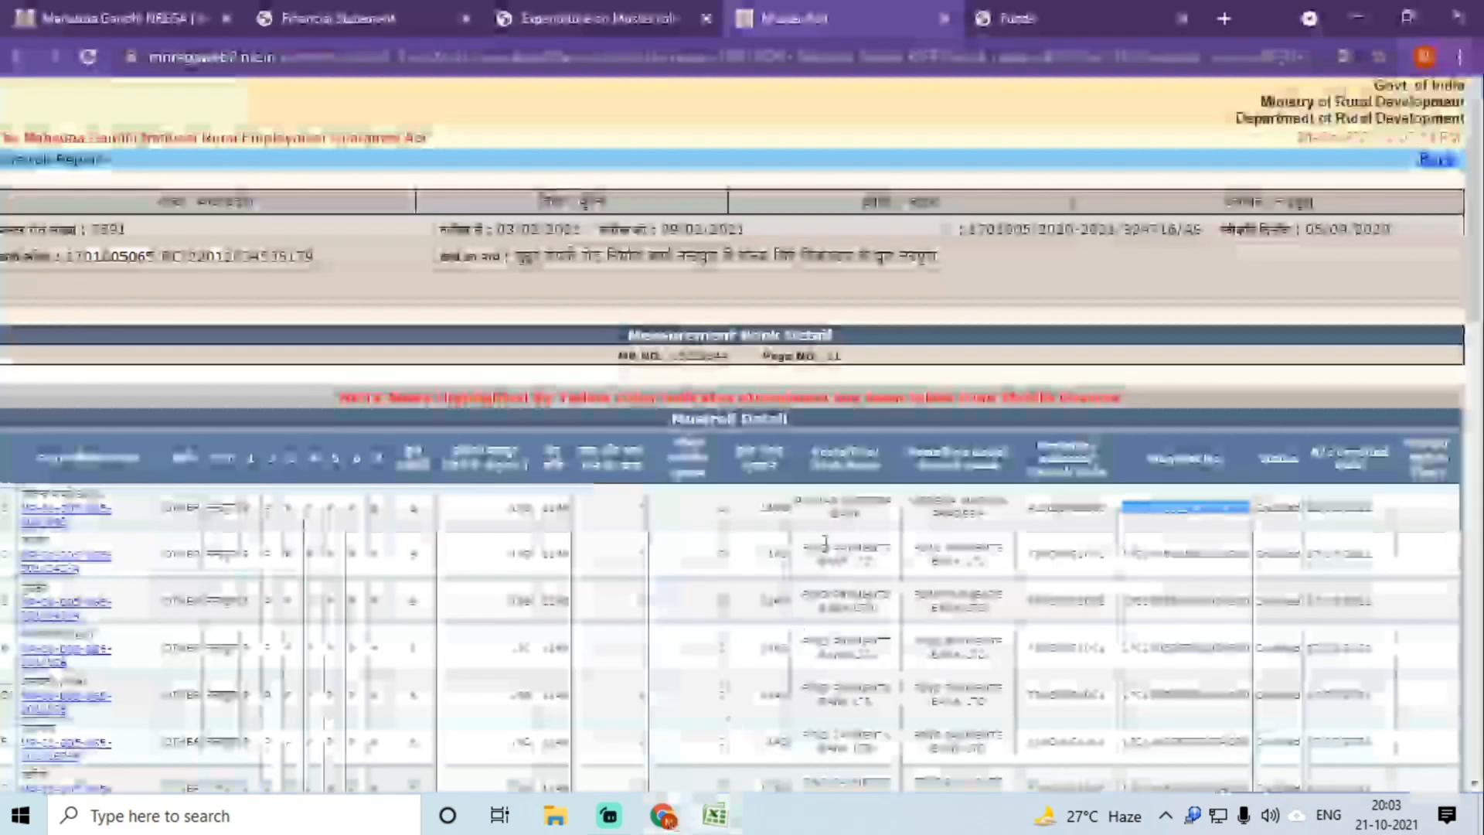
pyautogui.click(347, 18)
pyautogui.click(151, 10)
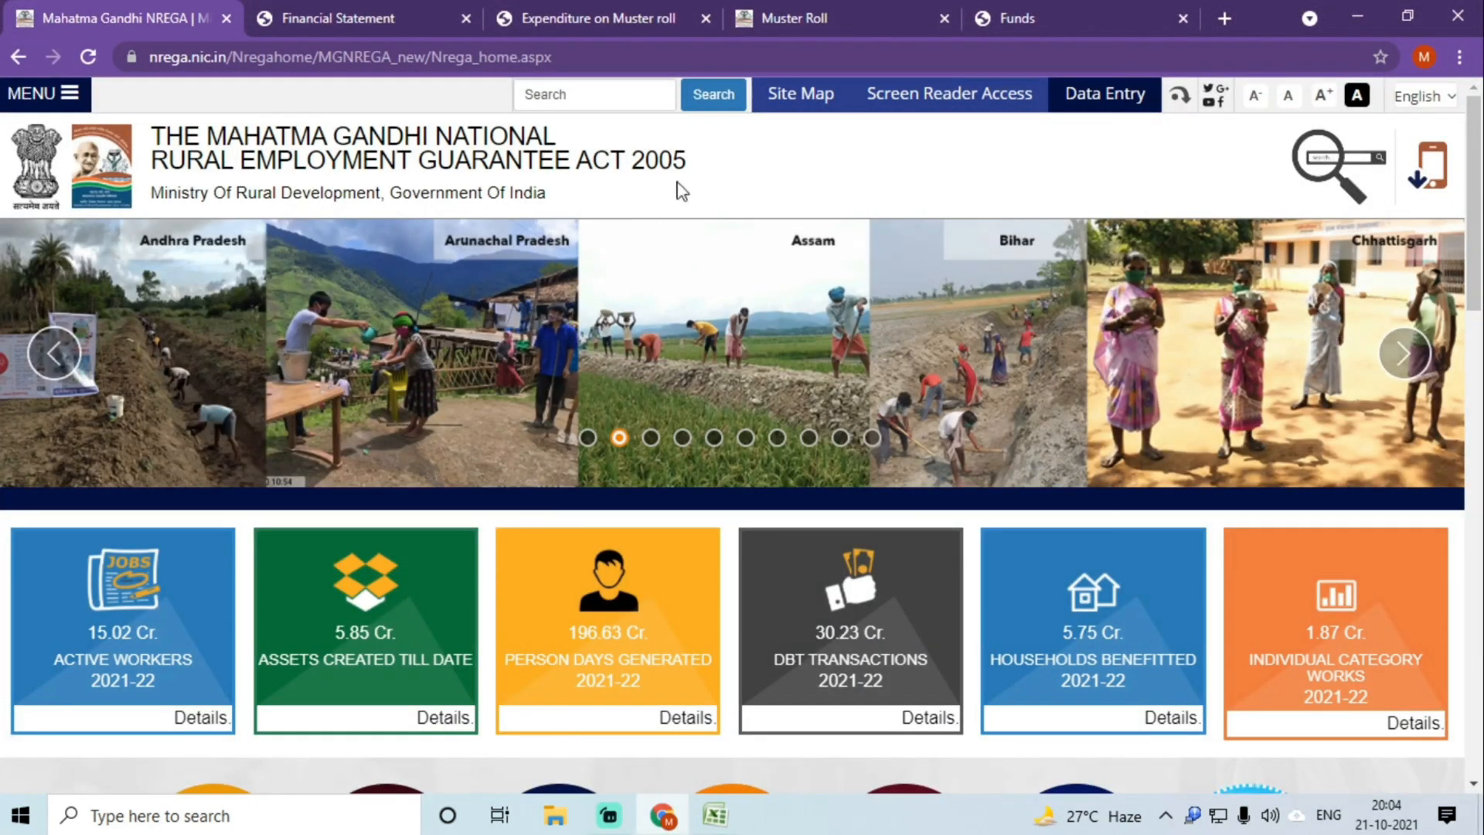
pyautogui.click(1324, 164)
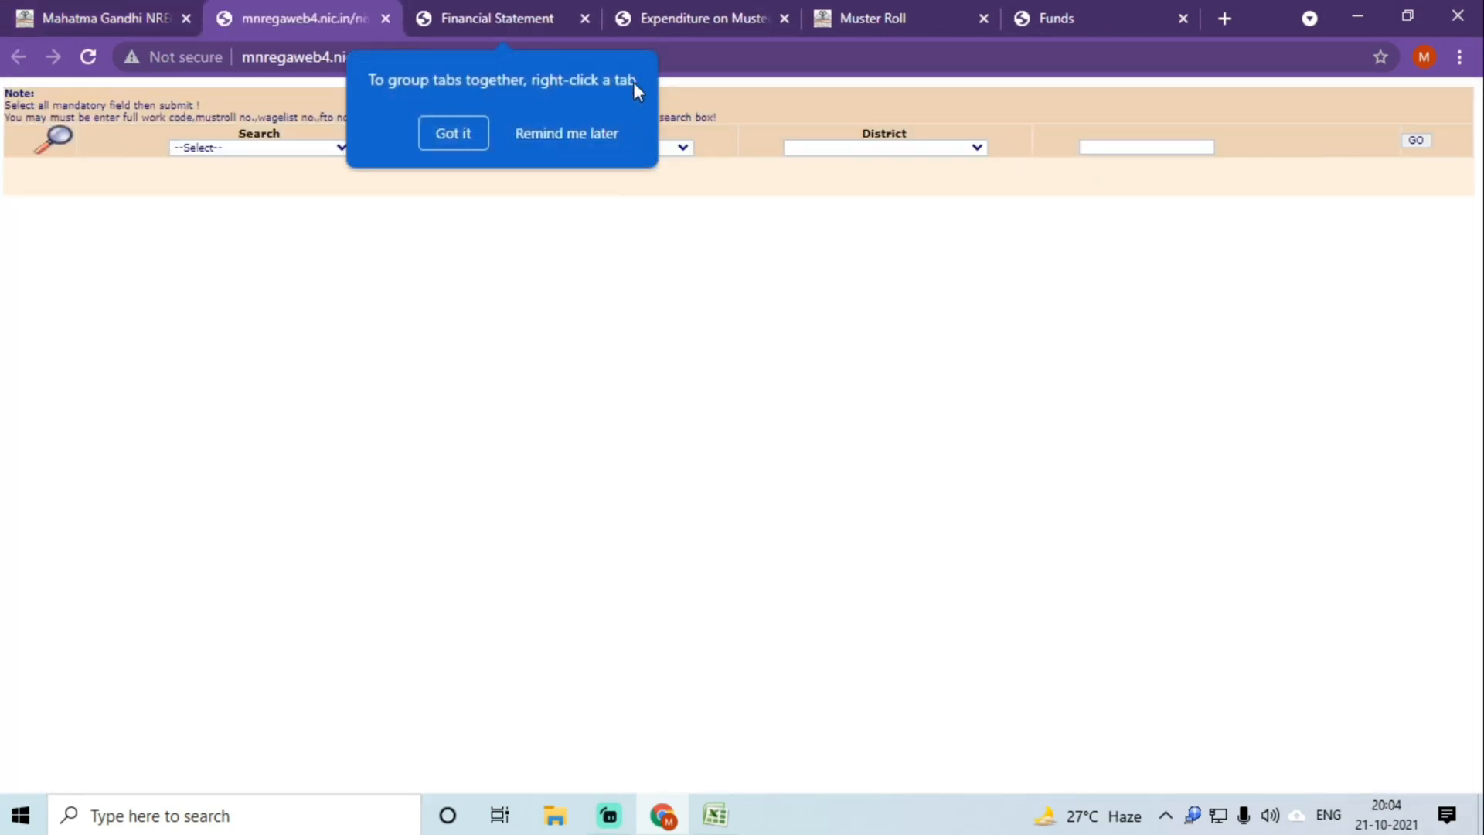
pyautogui.click(561, 131)
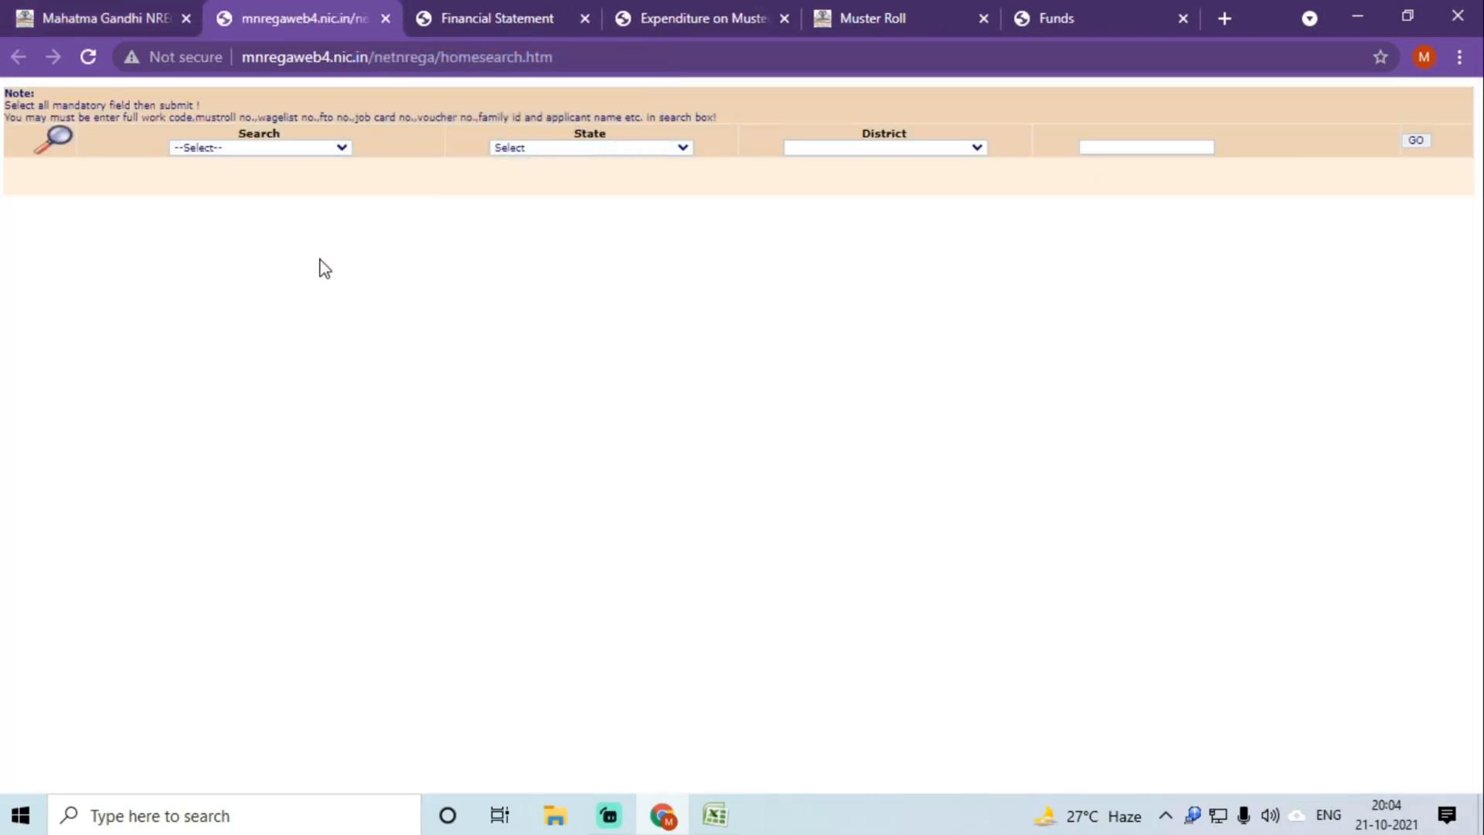
pyautogui.click(257, 150)
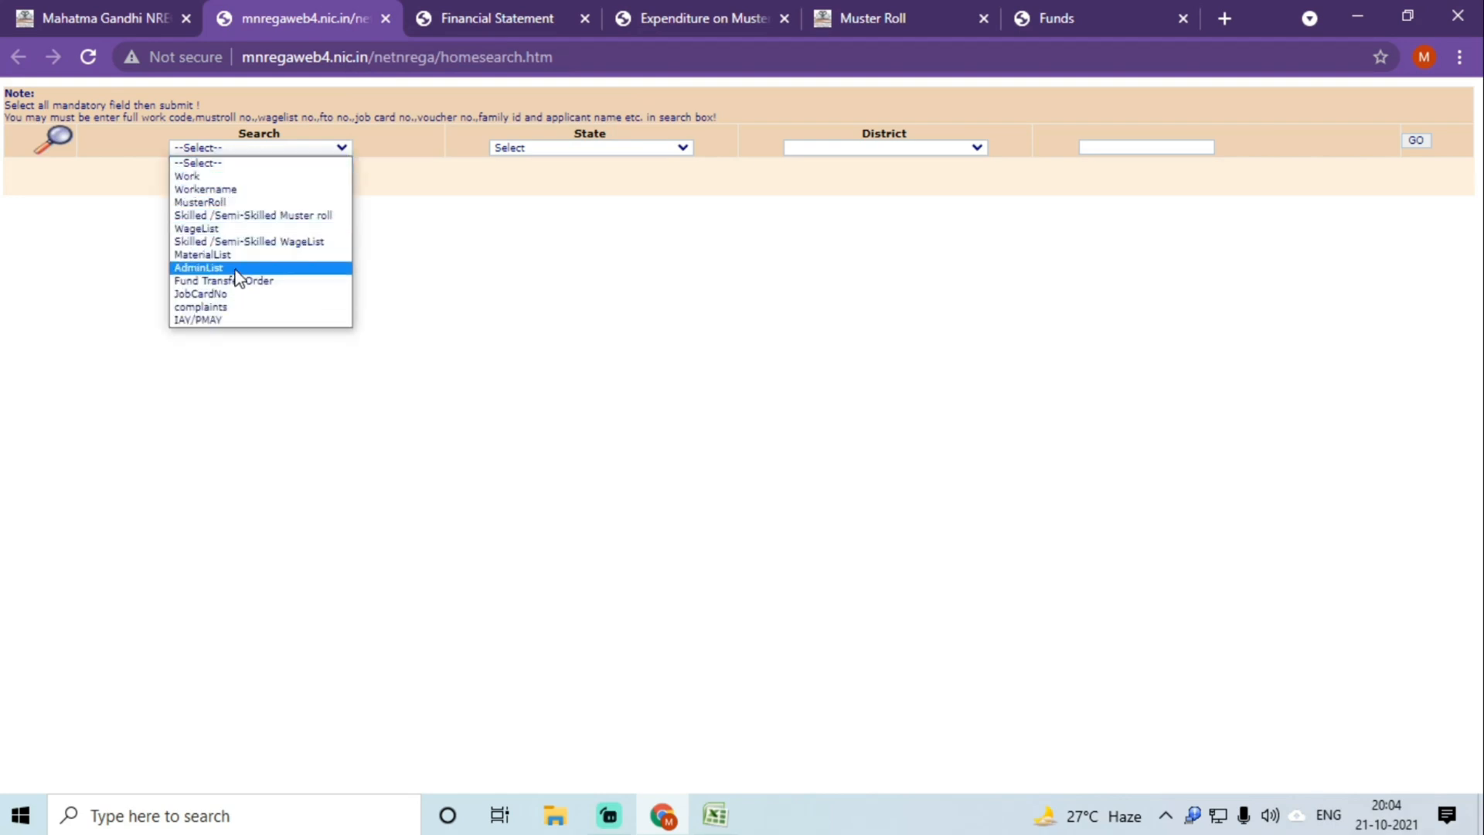
pyautogui.click(202, 230)
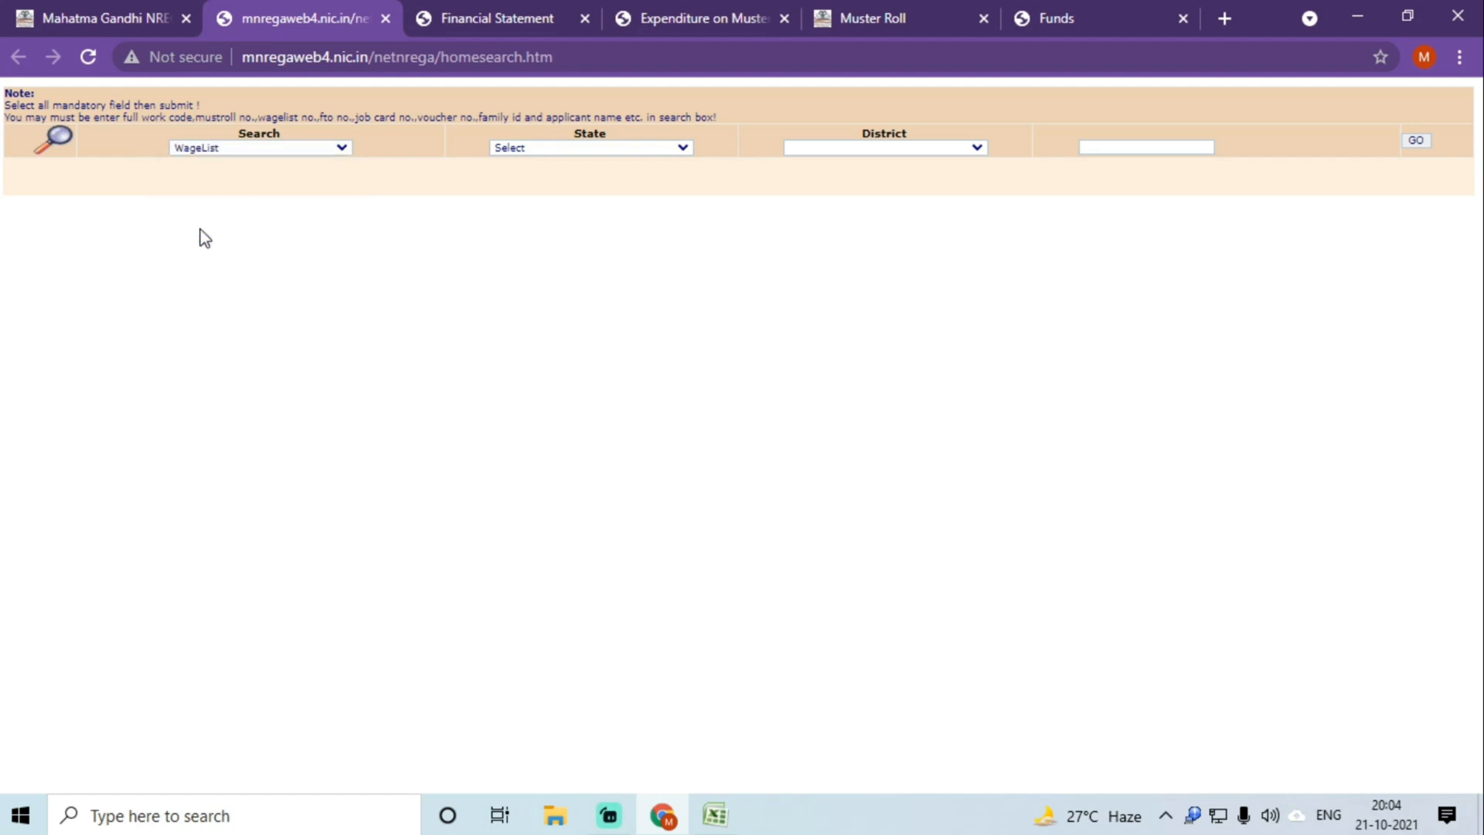
pyautogui.click(547, 148)
pyautogui.click(554, 355)
pyautogui.click(813, 148)
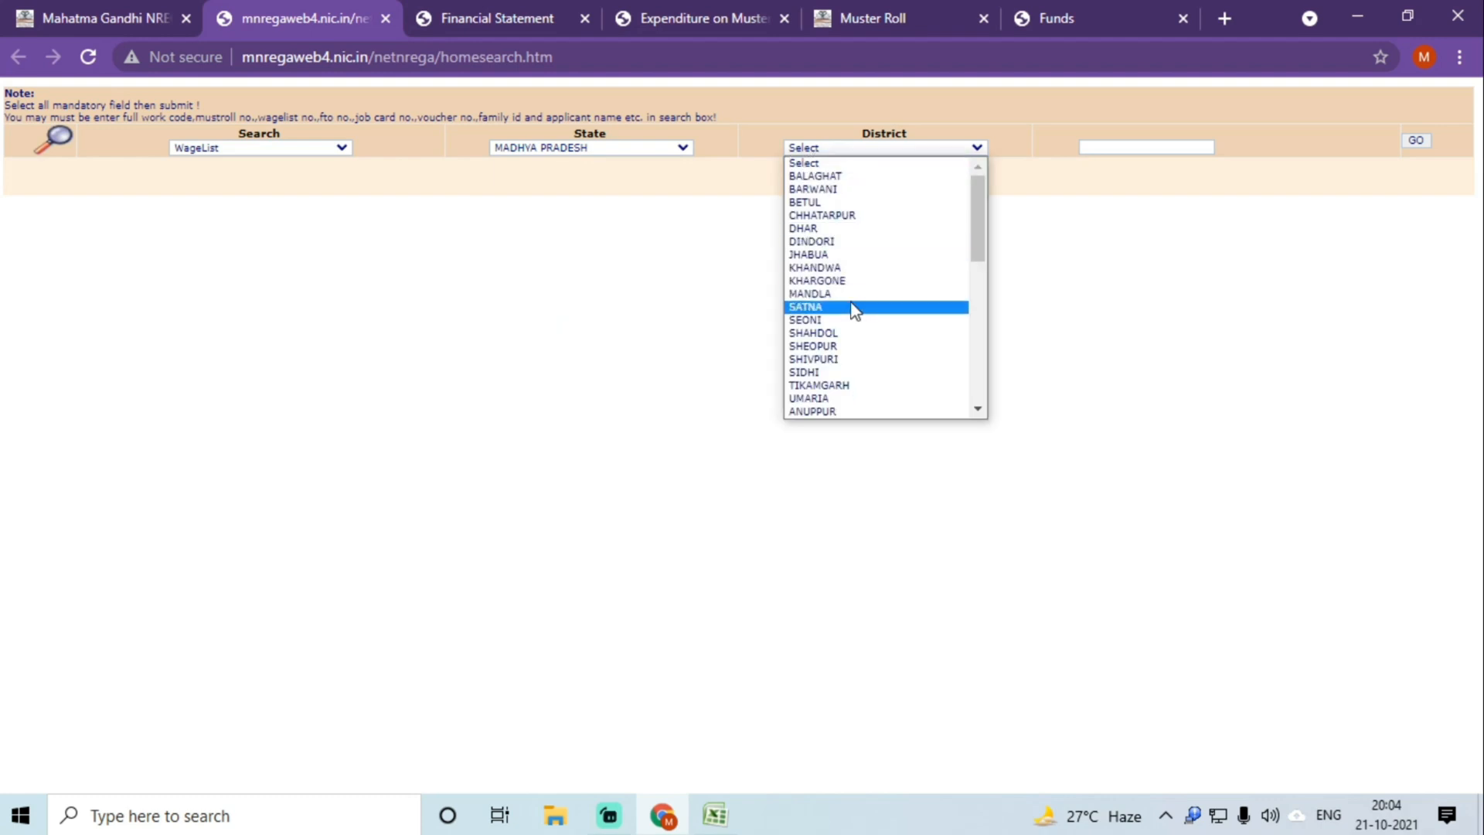
pyautogui.scroll(-5, 846, 315)
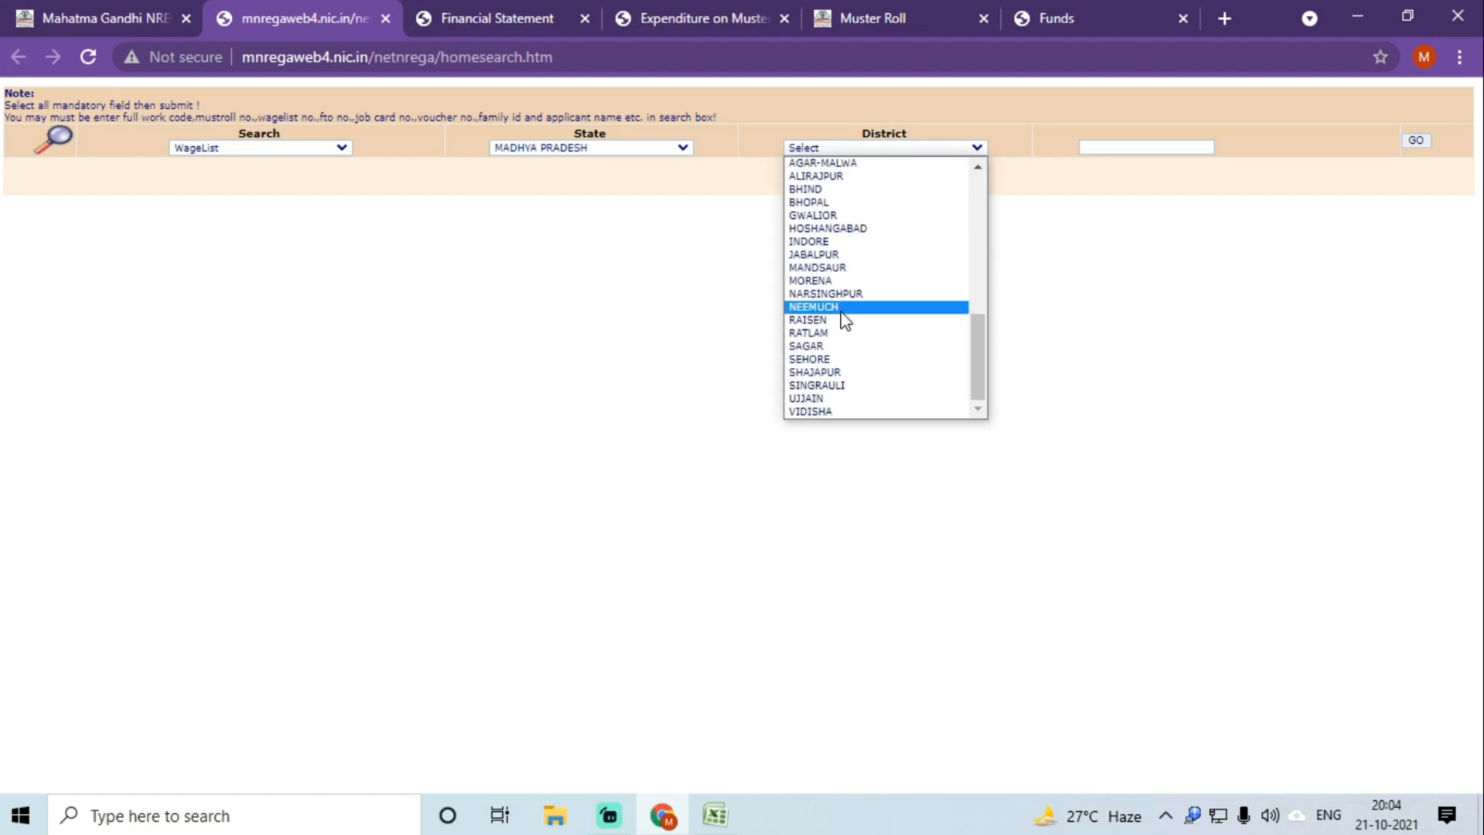
pyautogui.click(829, 282)
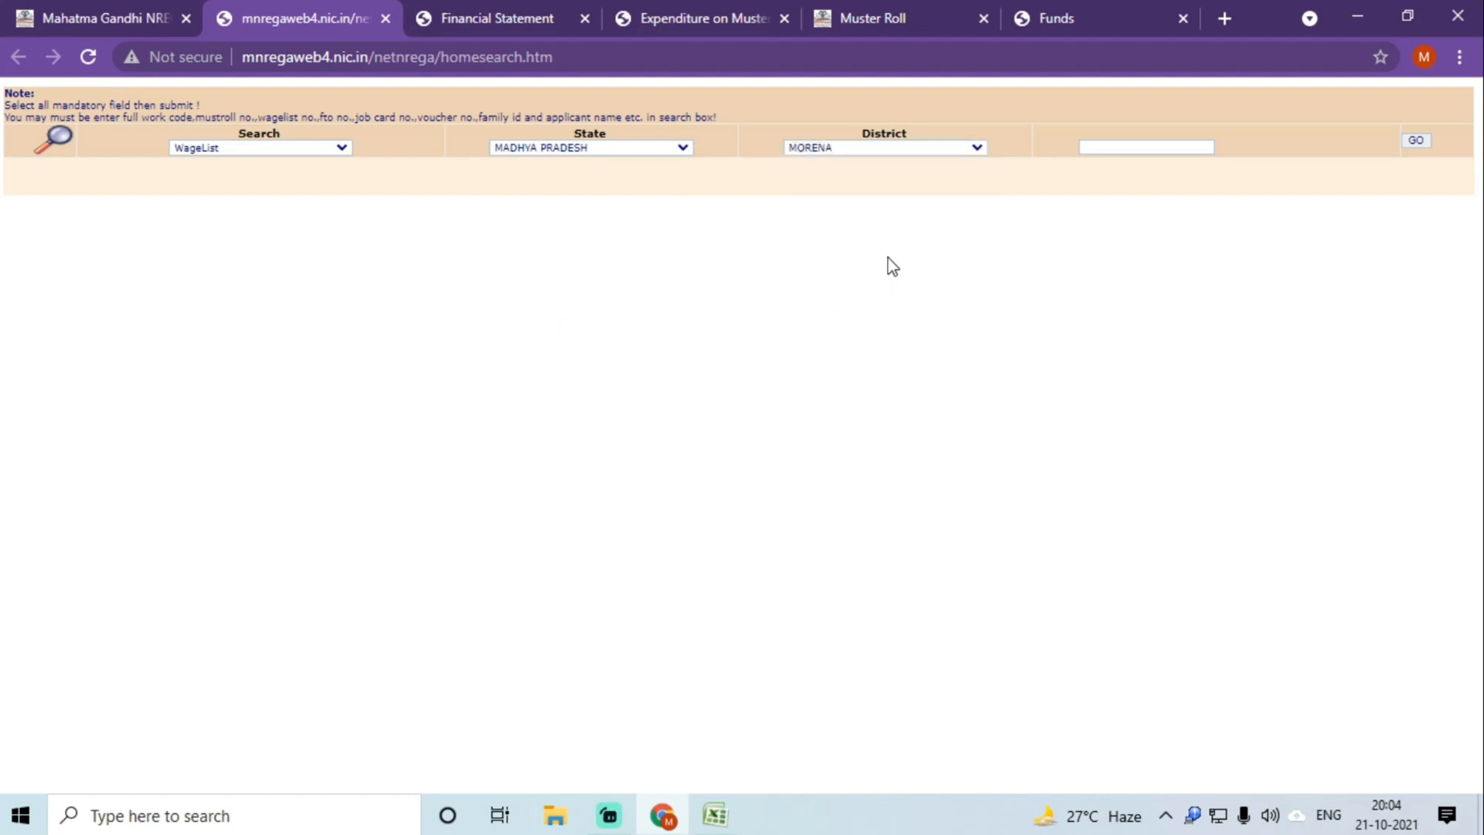
pyautogui.click(1128, 152)
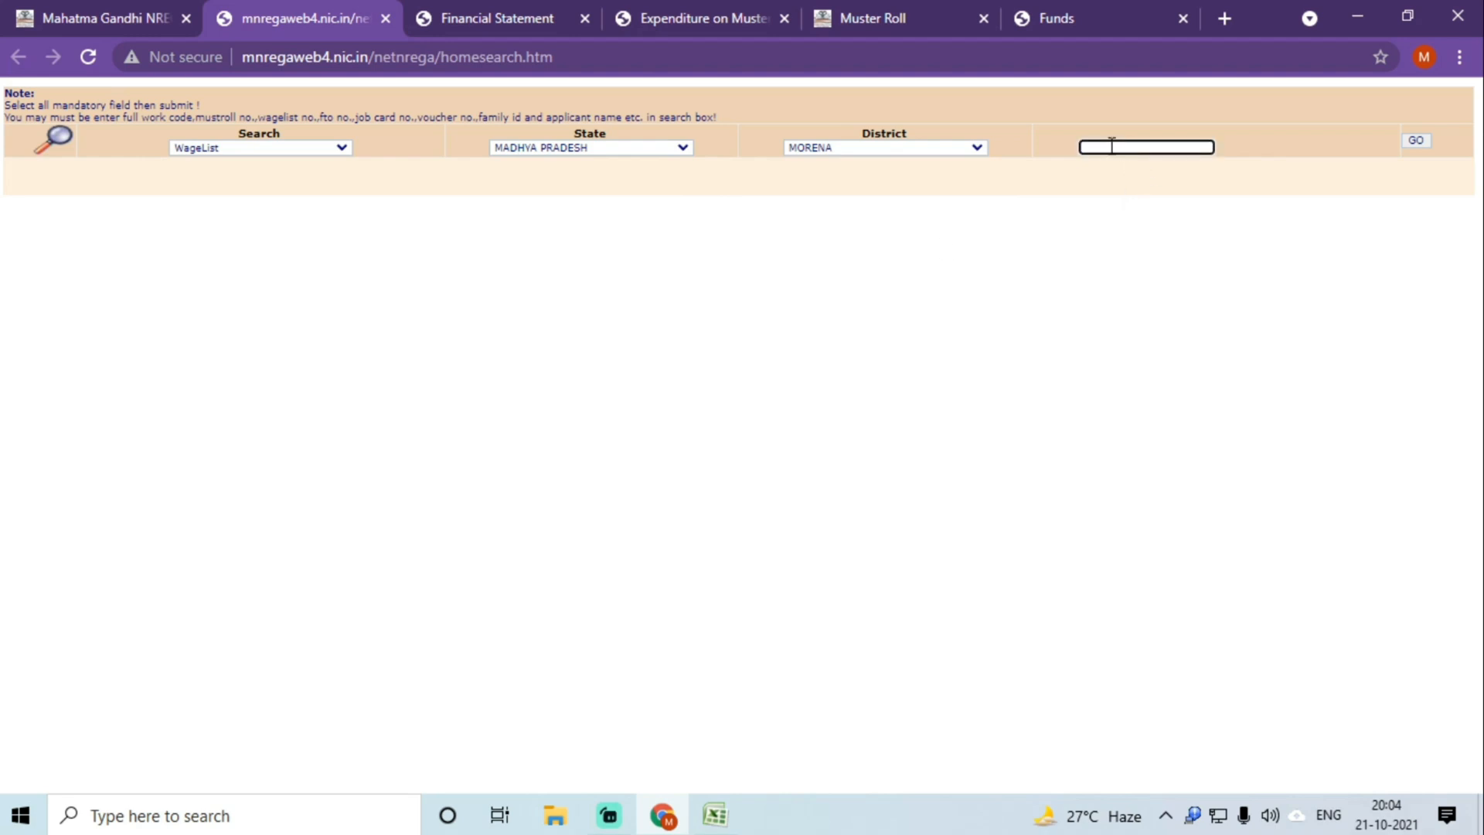
pyautogui.rightClick(1112, 147)
pyautogui.click(1165, 317)
pyautogui.click(1408, 140)
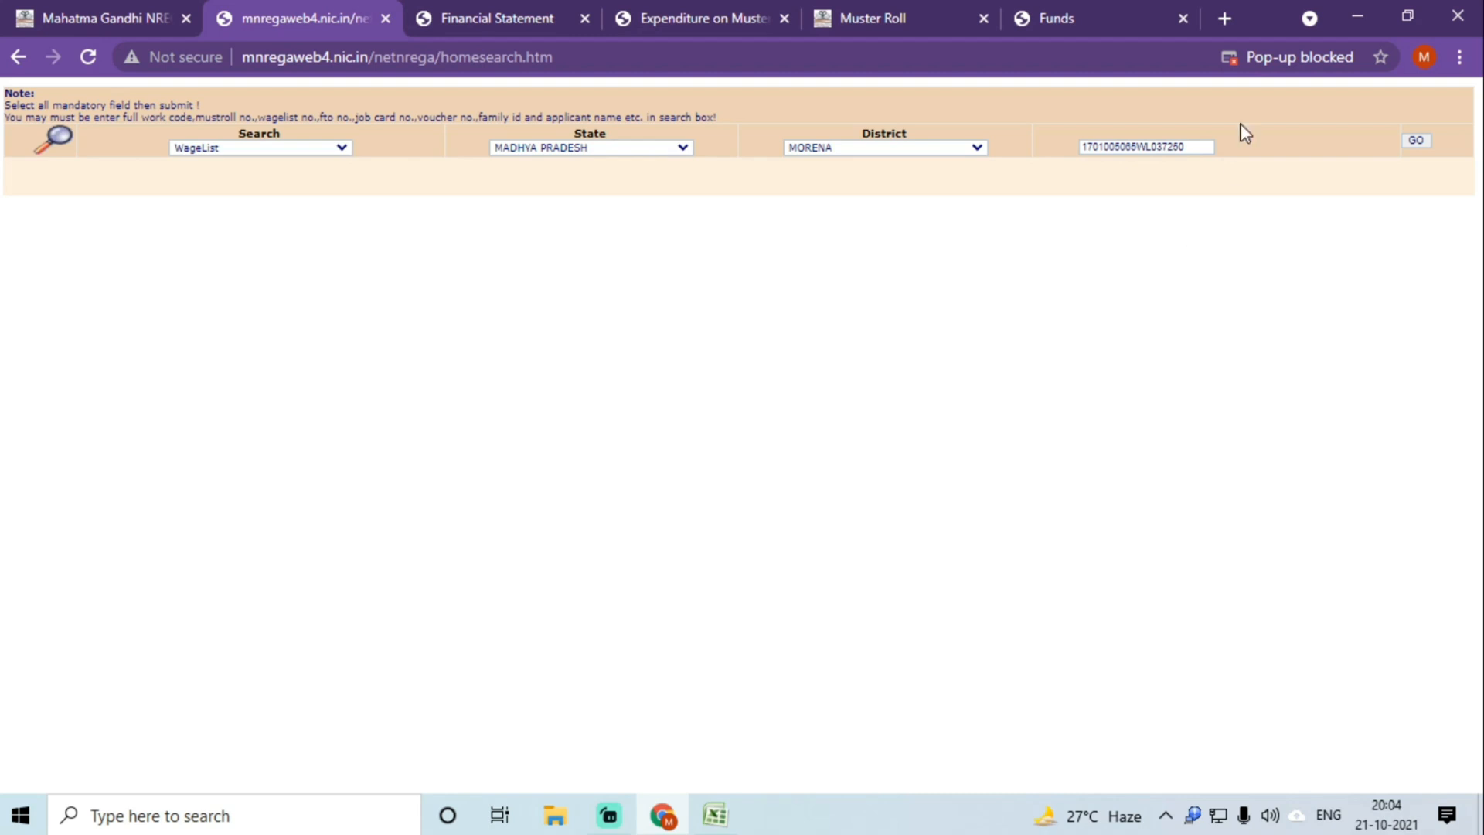
pyautogui.click(1275, 58)
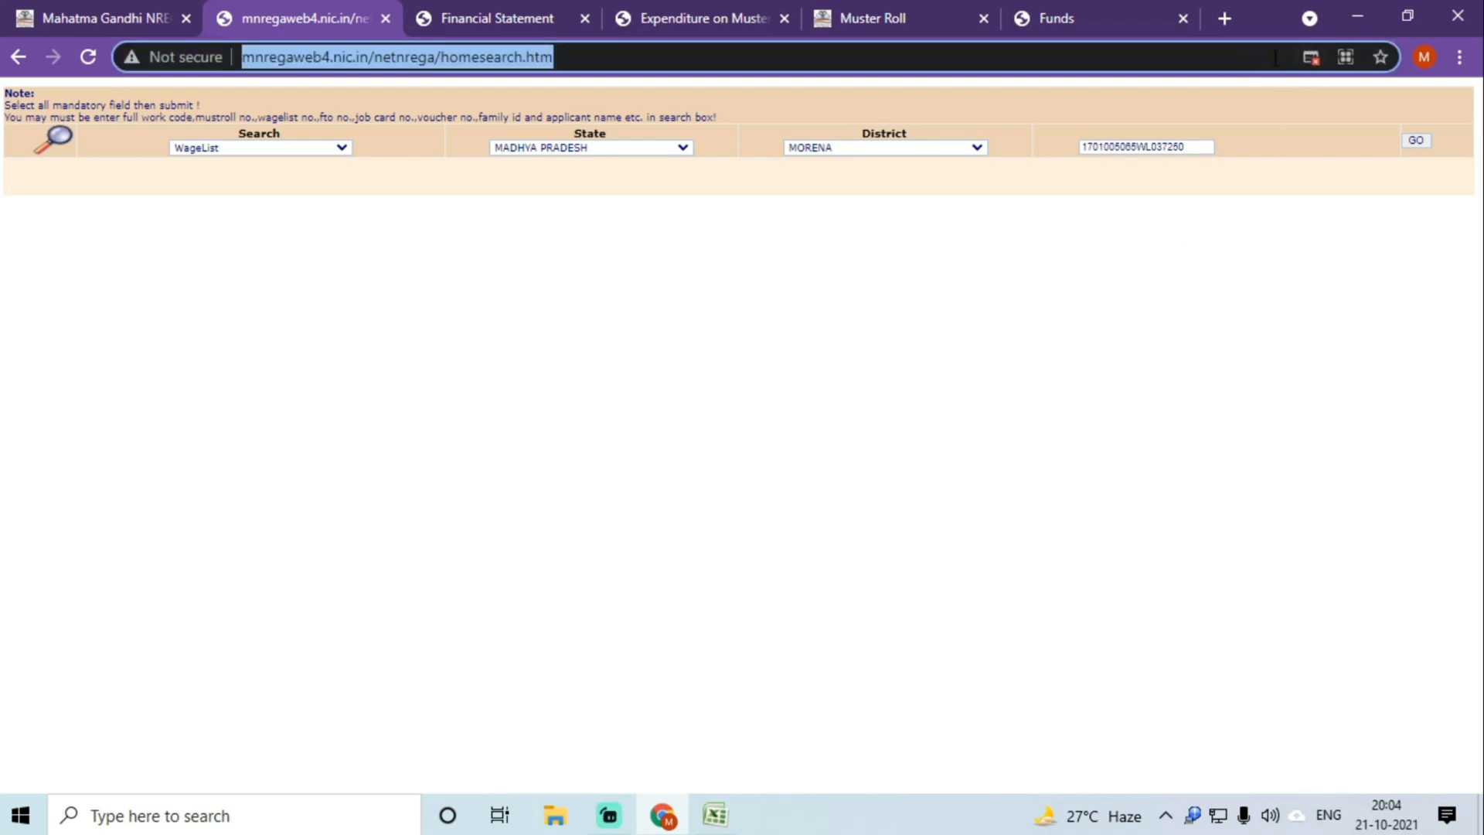
pyautogui.click(1312, 58)
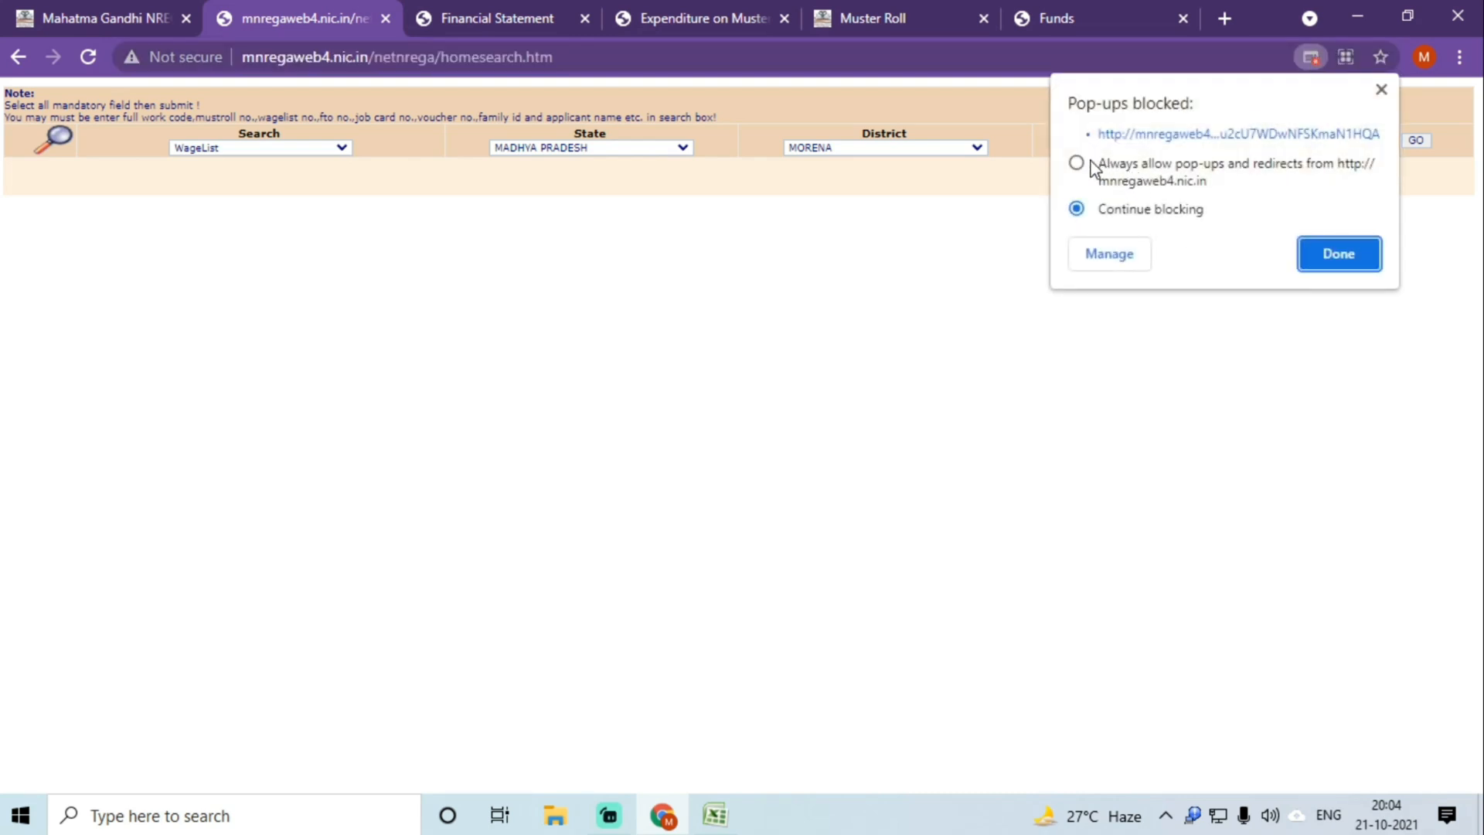
pyautogui.click(1148, 136)
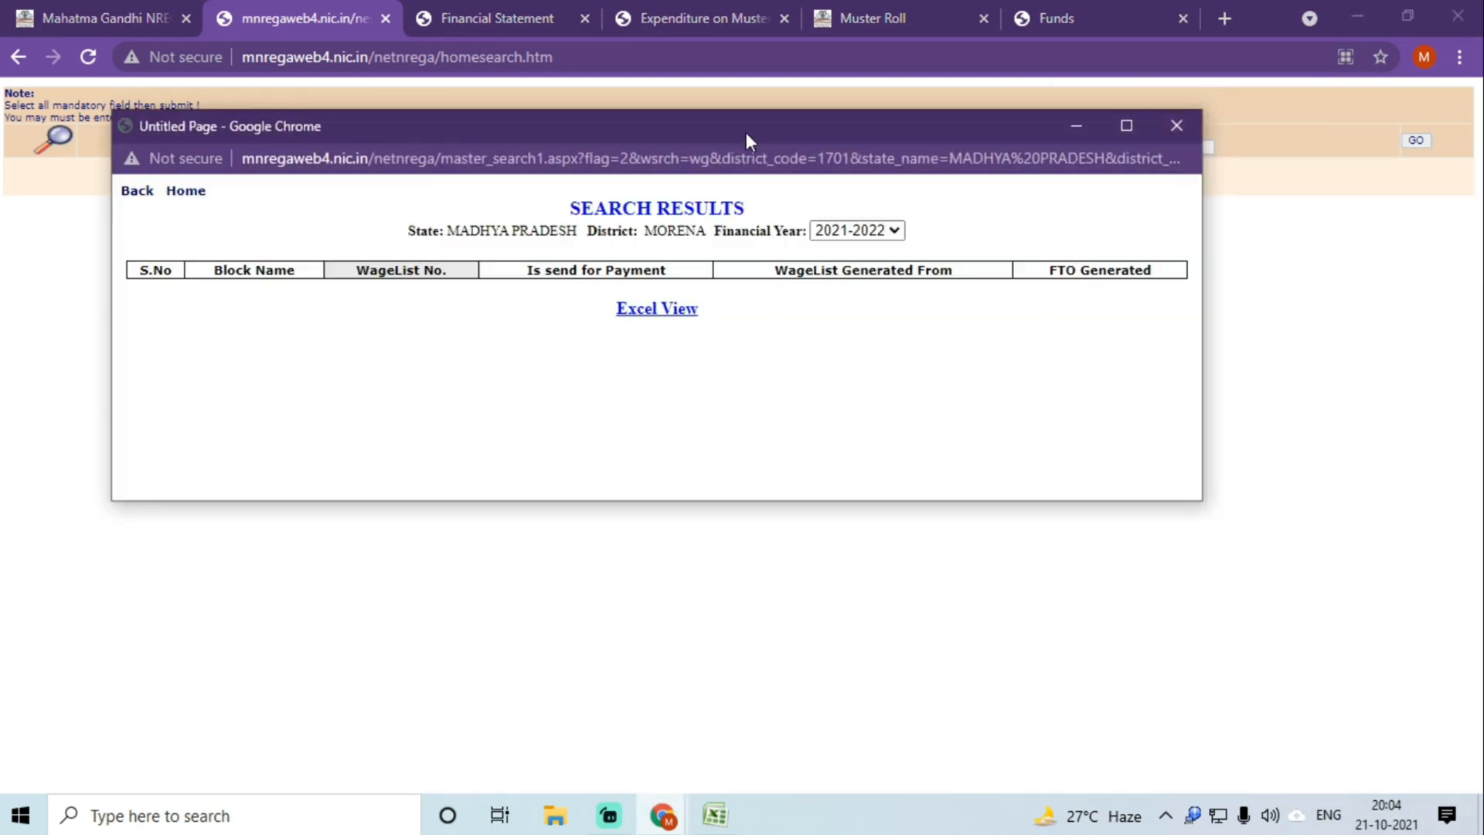
pyautogui.doubleClick(745, 132)
# Step: Open the 2020-2021 wagelist details, copy FTO MP1701005_150321FTO_921937 and find it on the page
pyautogui.click(930, 114)
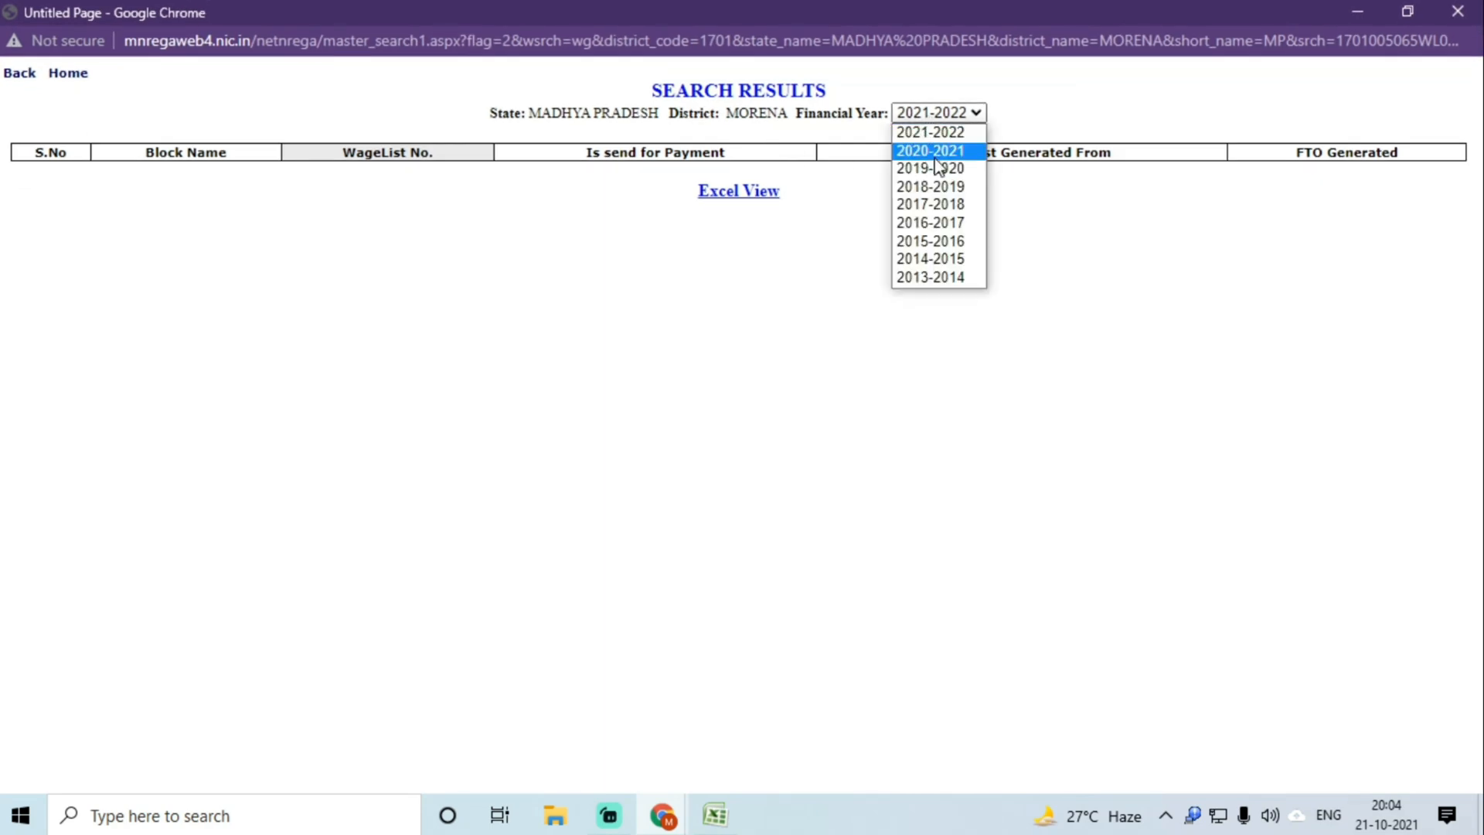
pyautogui.click(933, 151)
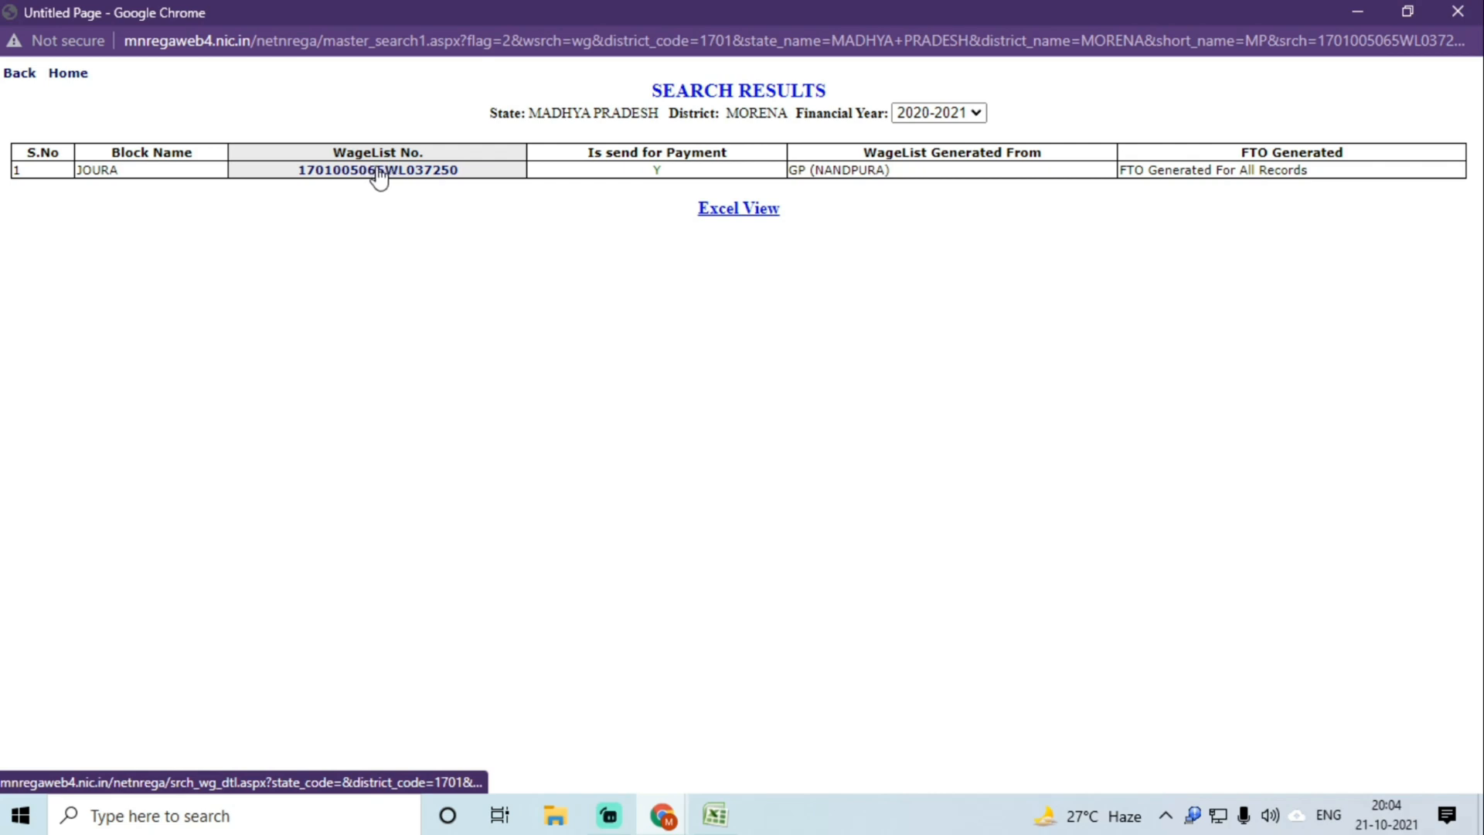
pyautogui.click(379, 172)
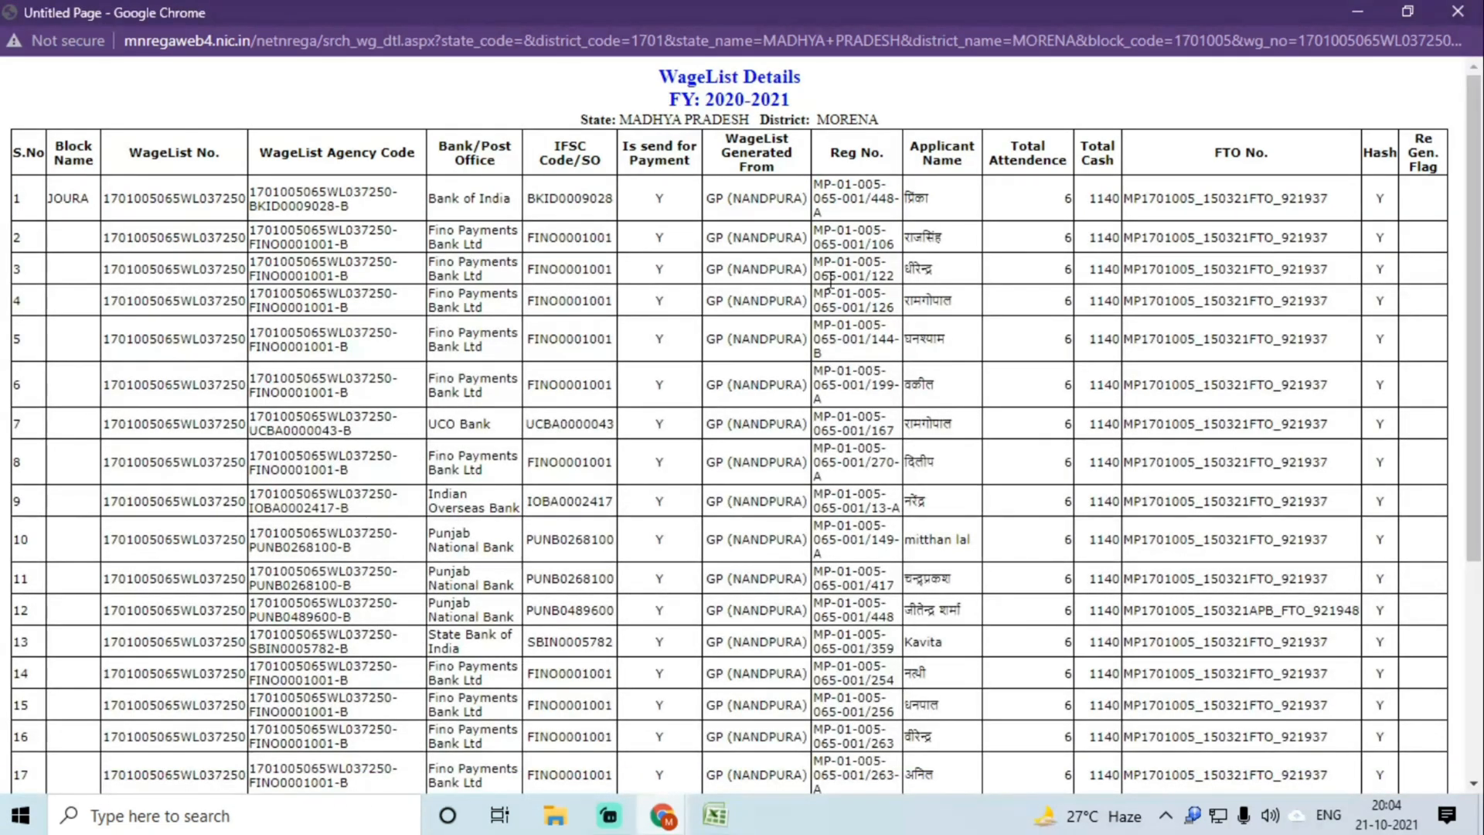
pyautogui.doubleClick(1235, 199)
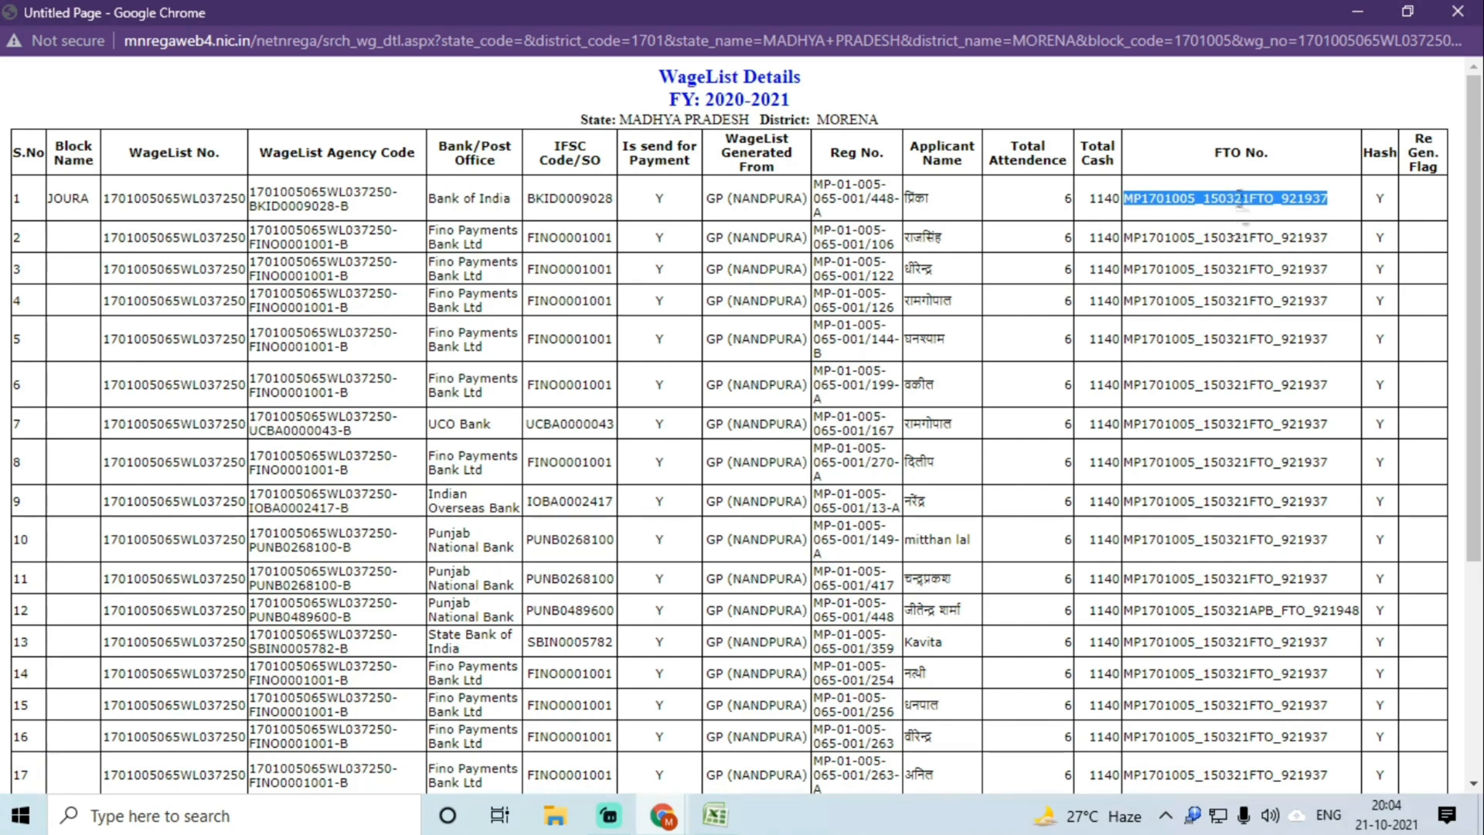
pyautogui.rightClick(1239, 199)
pyautogui.click(1240, 217)
pyautogui.click(1219, 244)
pyautogui.rightClick(1220, 251)
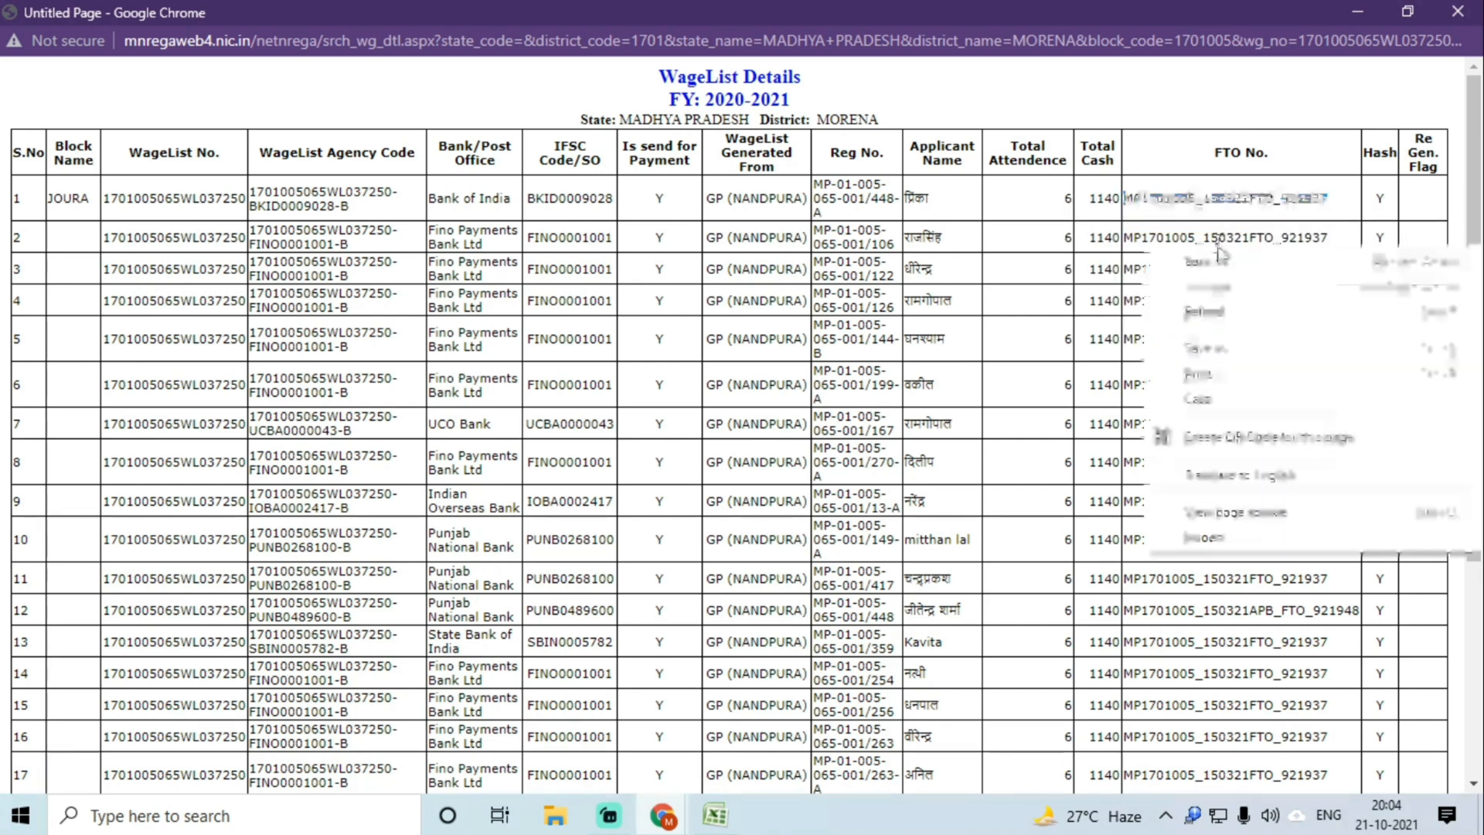
pyautogui.click(1081, 342)
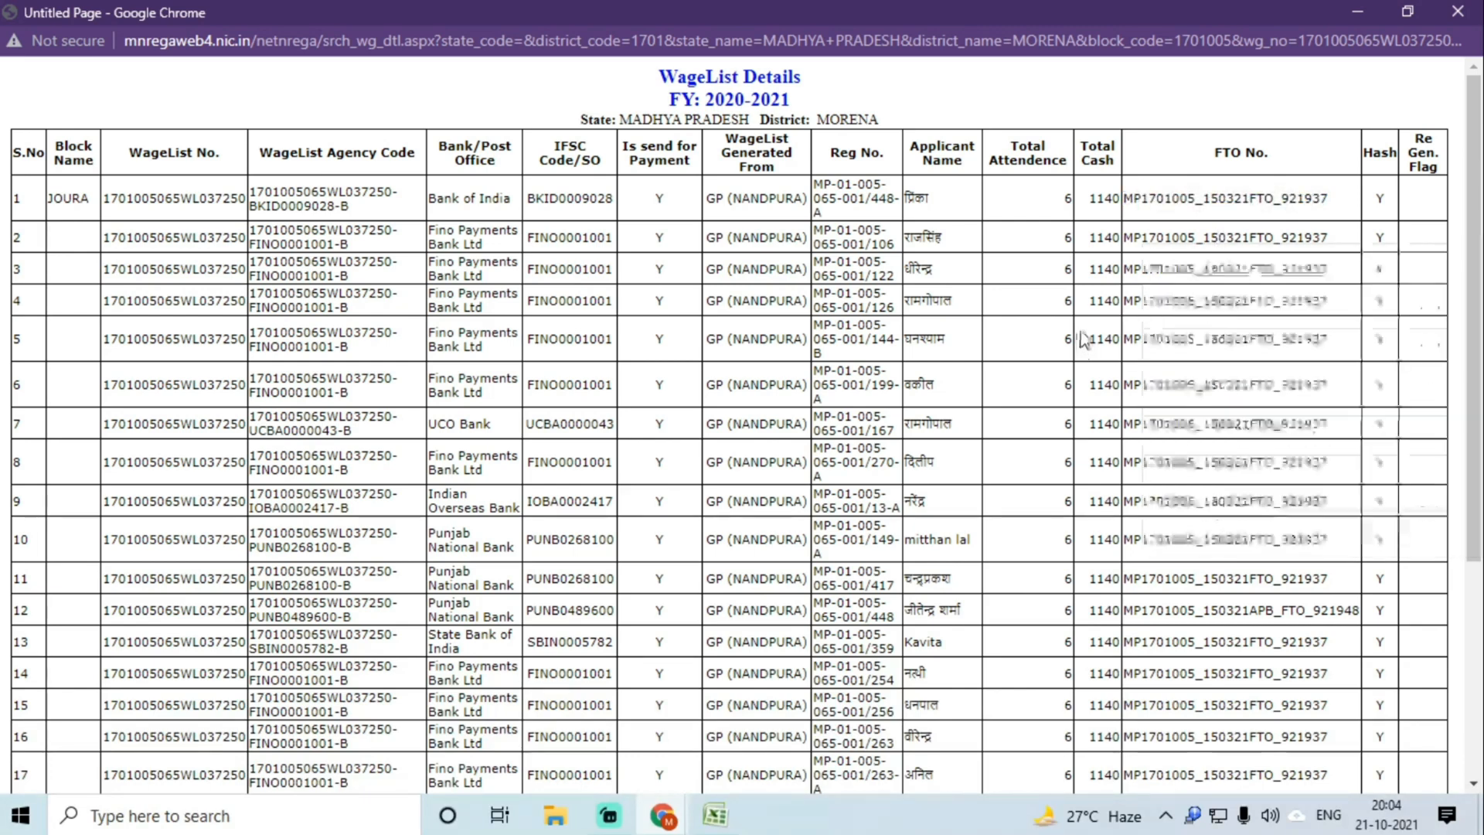
pyautogui.hotkey('ctrl', 'f')
pyautogui.hotkey('ctrl', 'v')
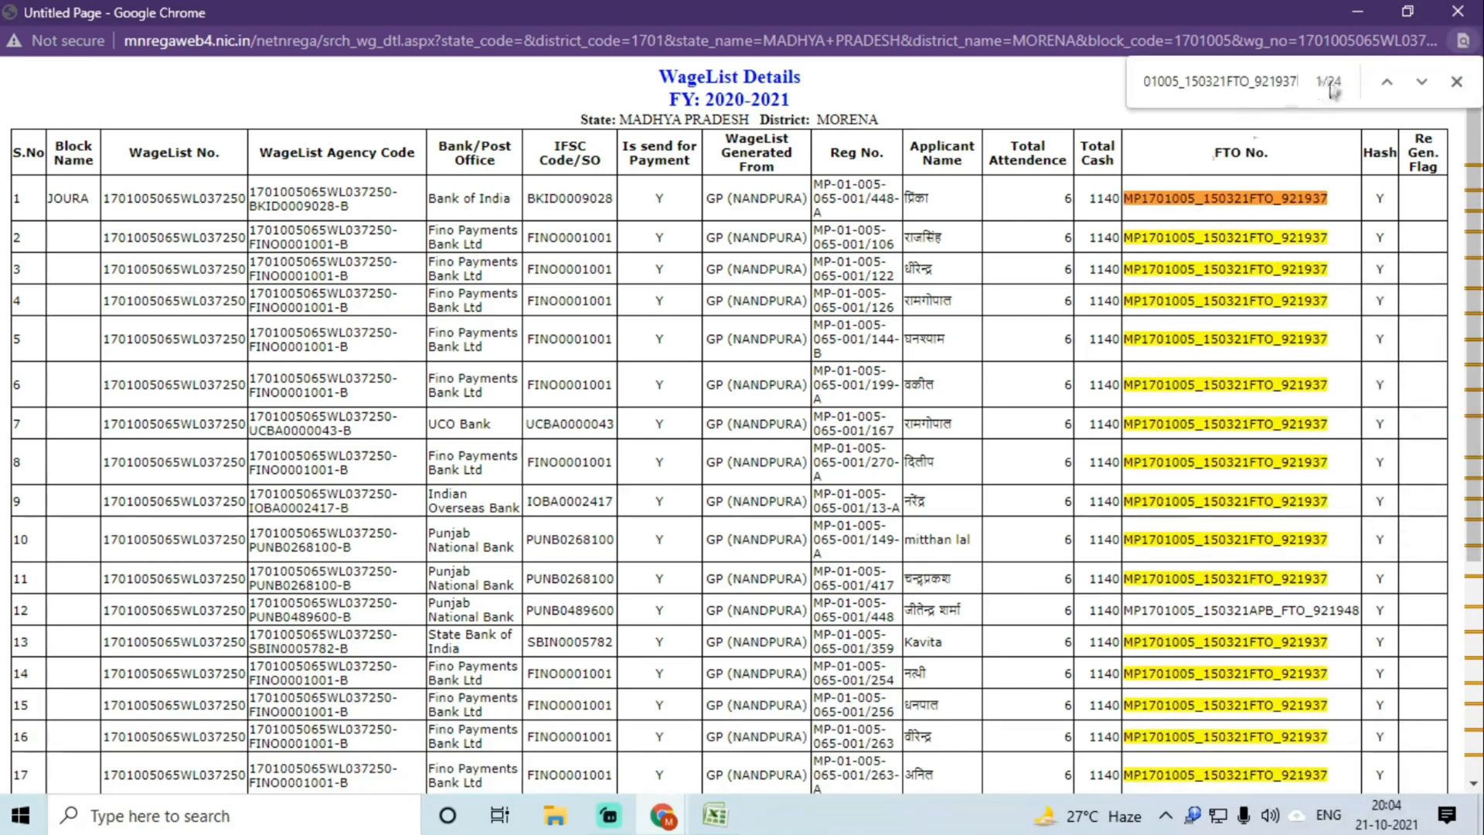
# Step: Paste FTO number MP1701005_150321FTO_921937 into cell C2
pyautogui.click(709, 813)
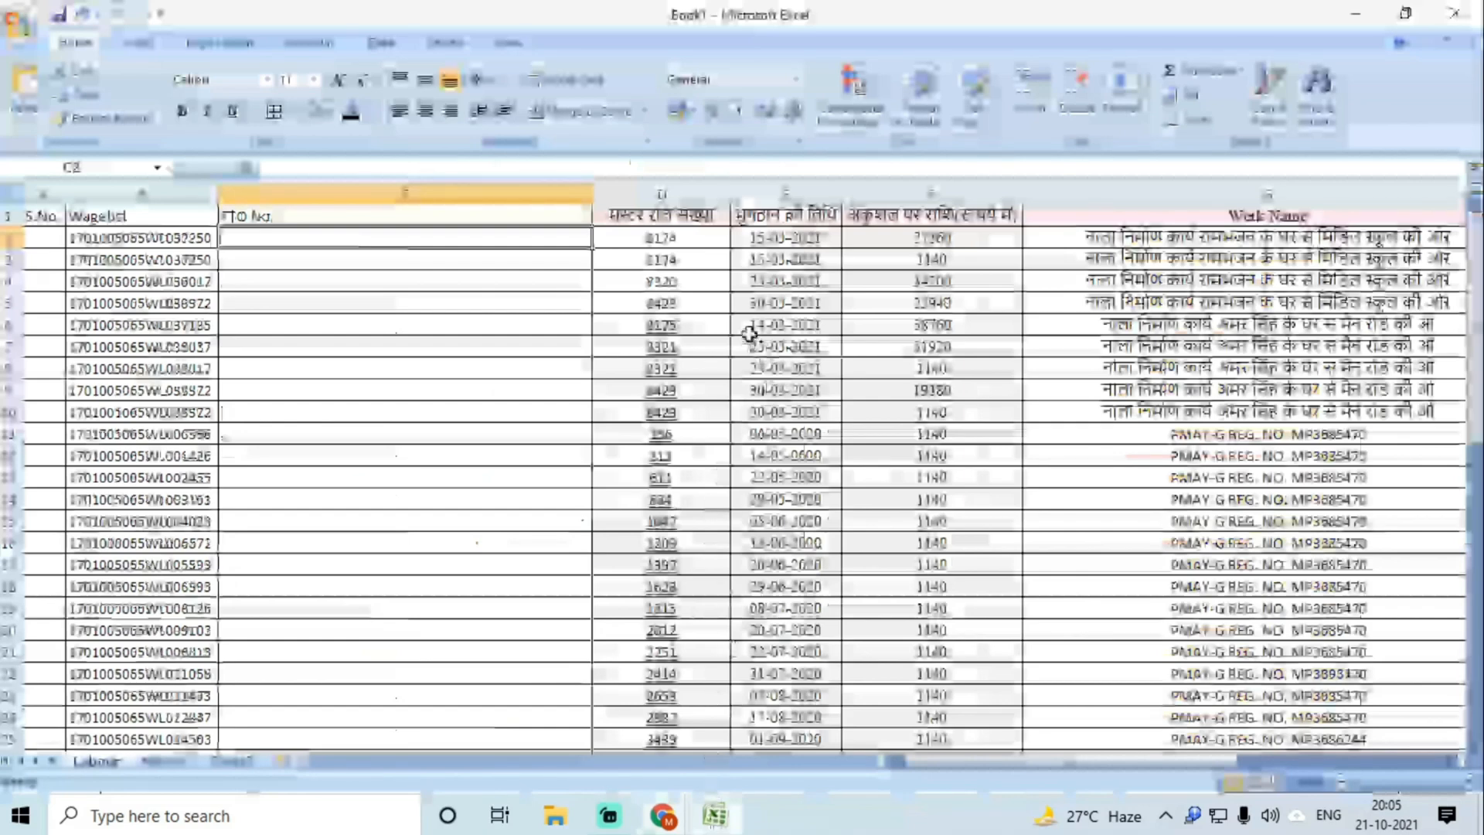
pyautogui.click(946, 240)
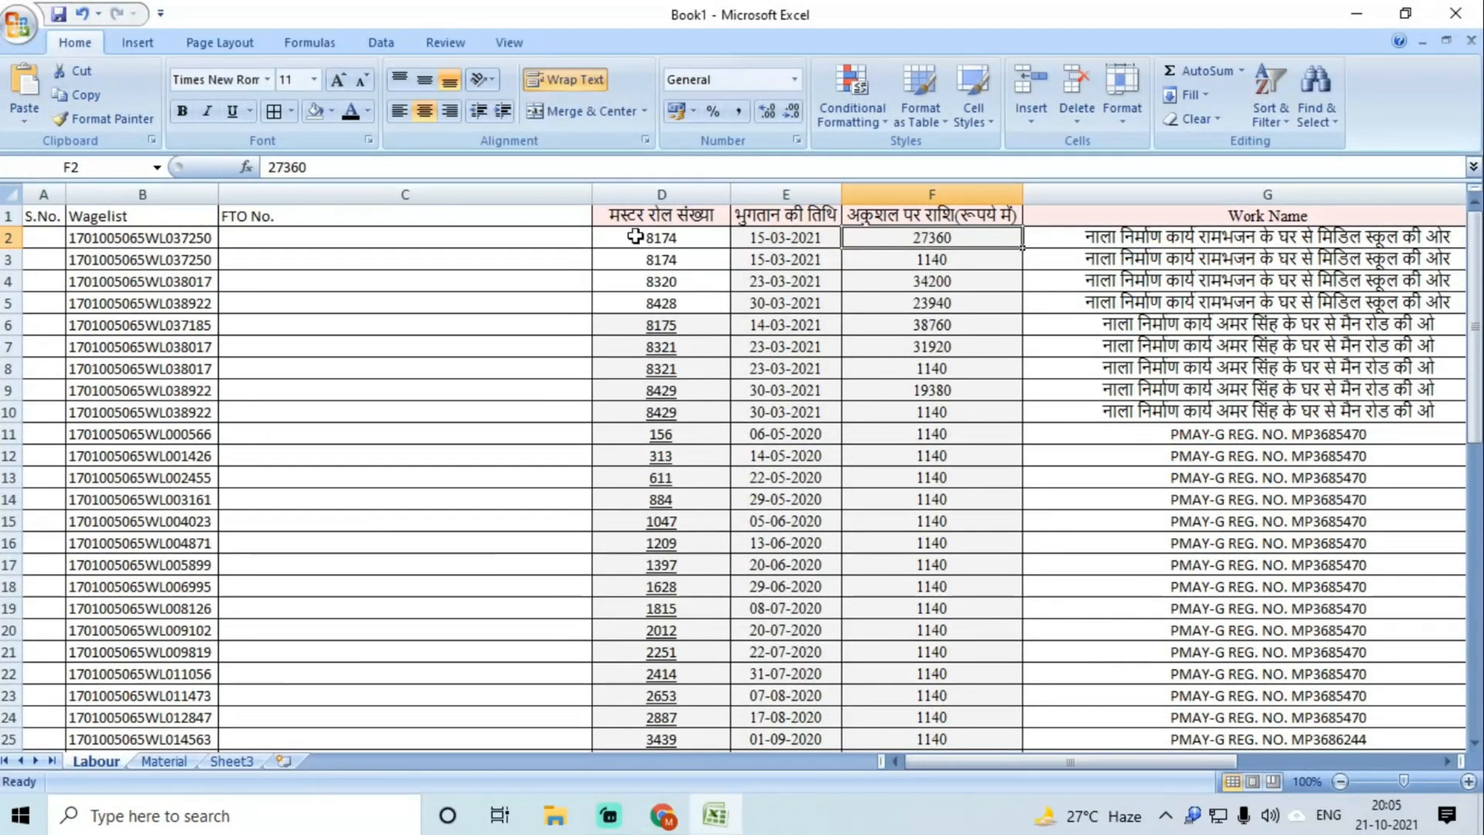
pyautogui.doubleClick(300, 239)
pyautogui.hotkey('ctrl', 'v')
pyautogui.press('Return')
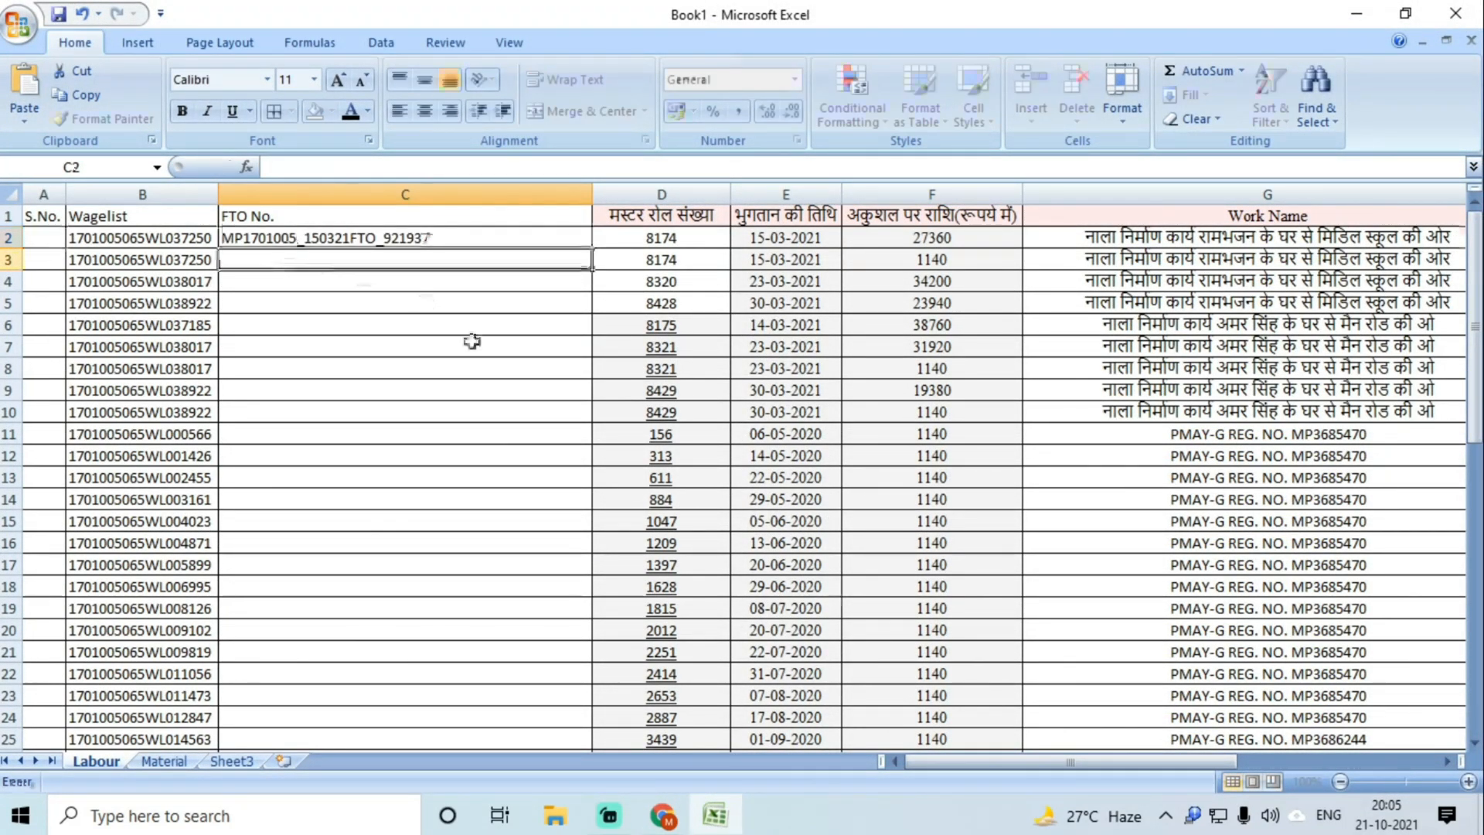
# Step: Copy row 12's FTO number MP1701005_150321APB_FTO_921948 into cell C3
pyautogui.click(738, 726)
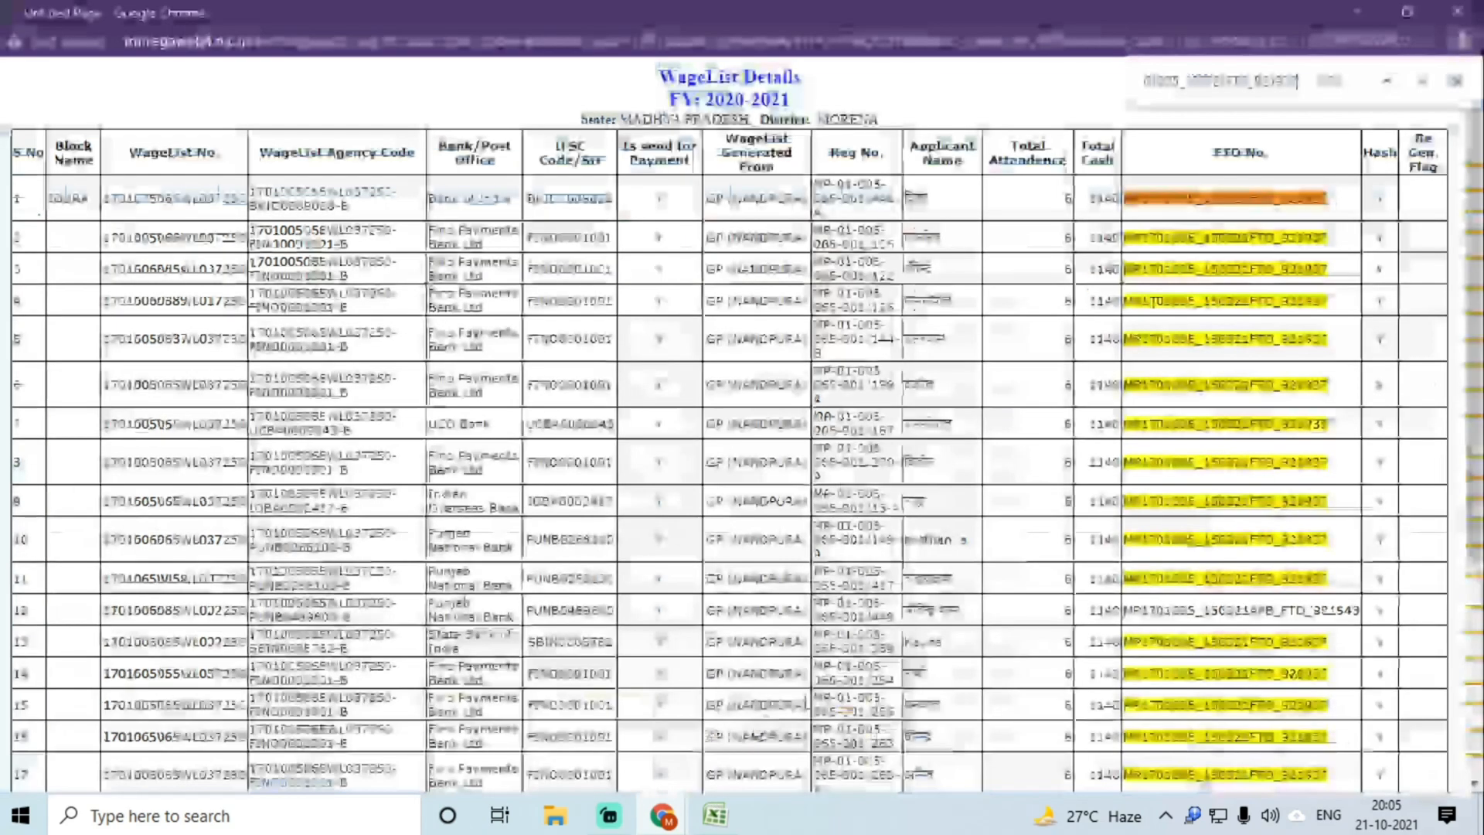
pyautogui.scroll(-5, 1206, 452)
pyautogui.scroll(5, 1244, 456)
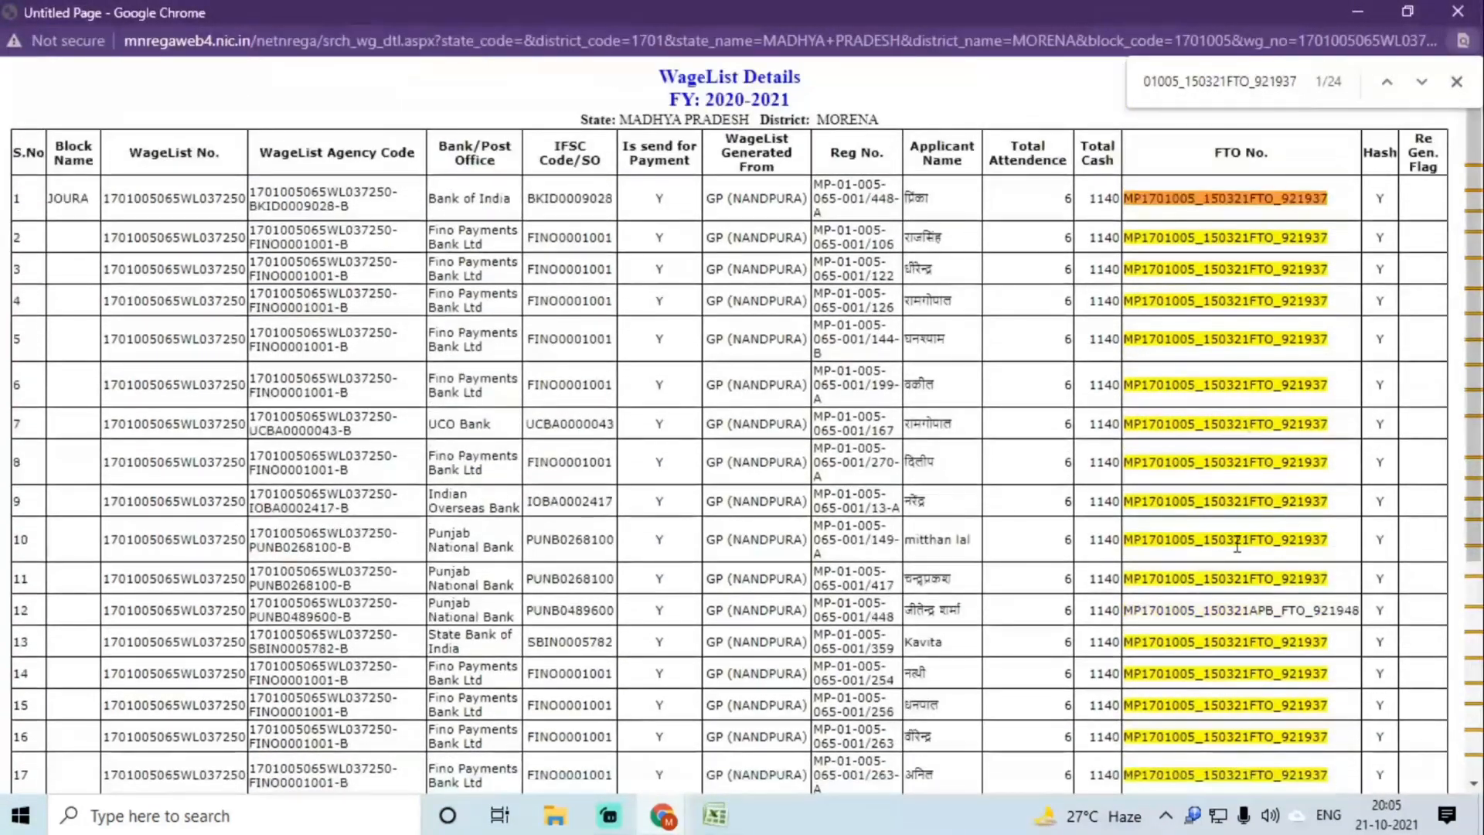
pyautogui.doubleClick(1252, 610)
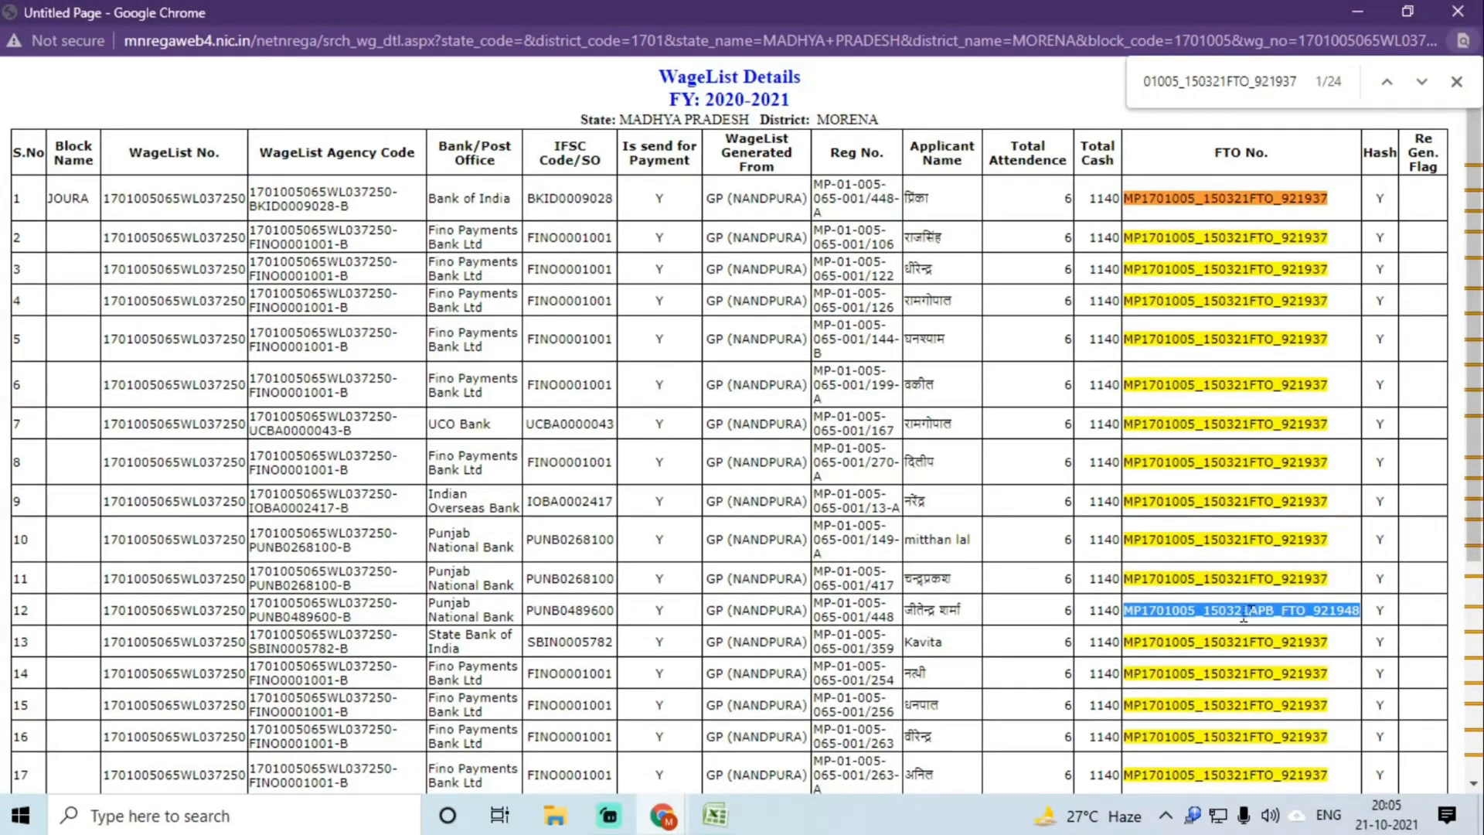
pyautogui.click(715, 815)
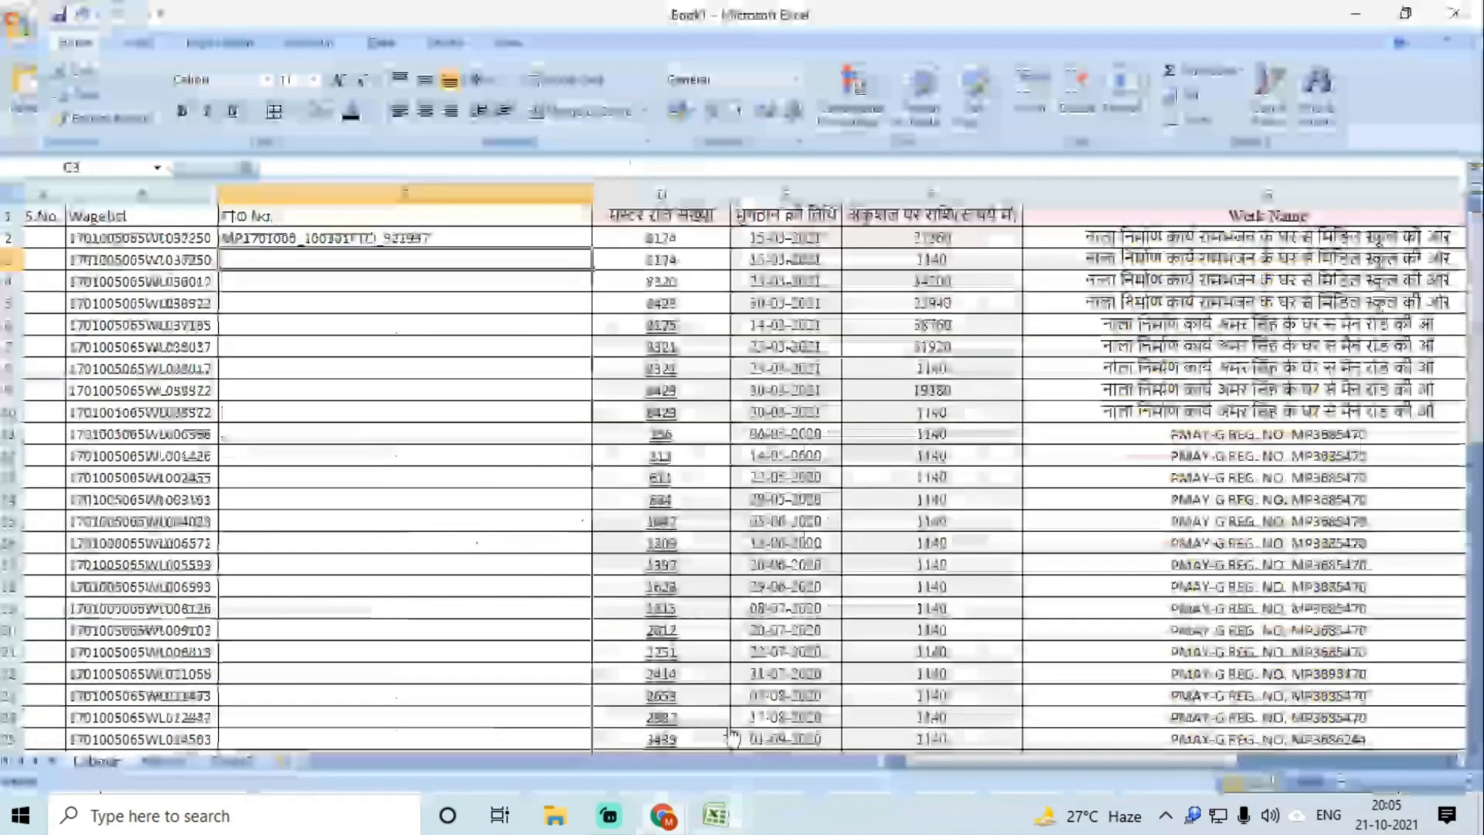
pyautogui.click(944, 263)
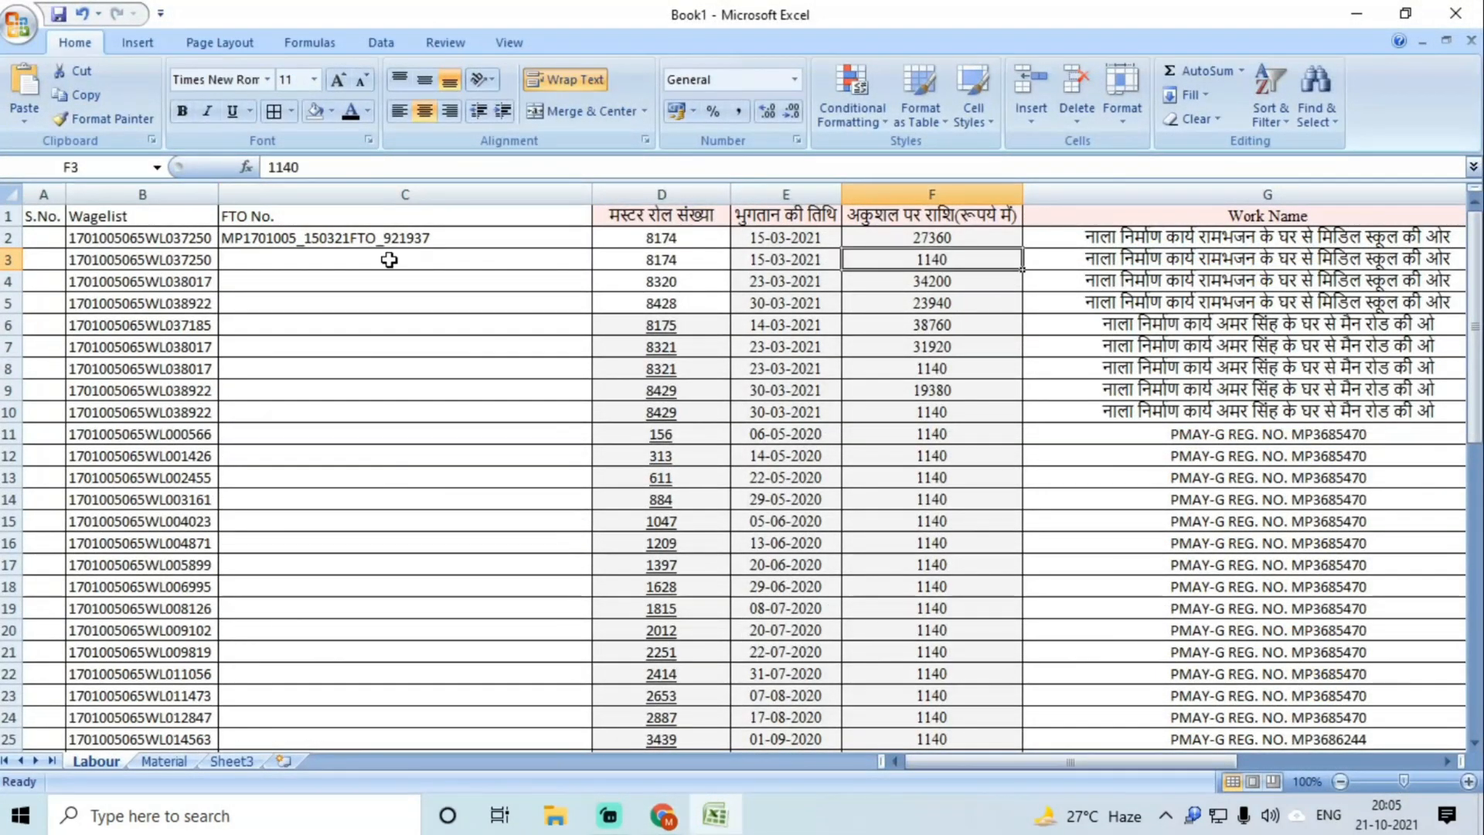
pyautogui.doubleClick(321, 258)
pyautogui.hotkey('ctrl', 'v')
# Step: Copy the next wagelist number from cell B4
pyautogui.click(322, 286)
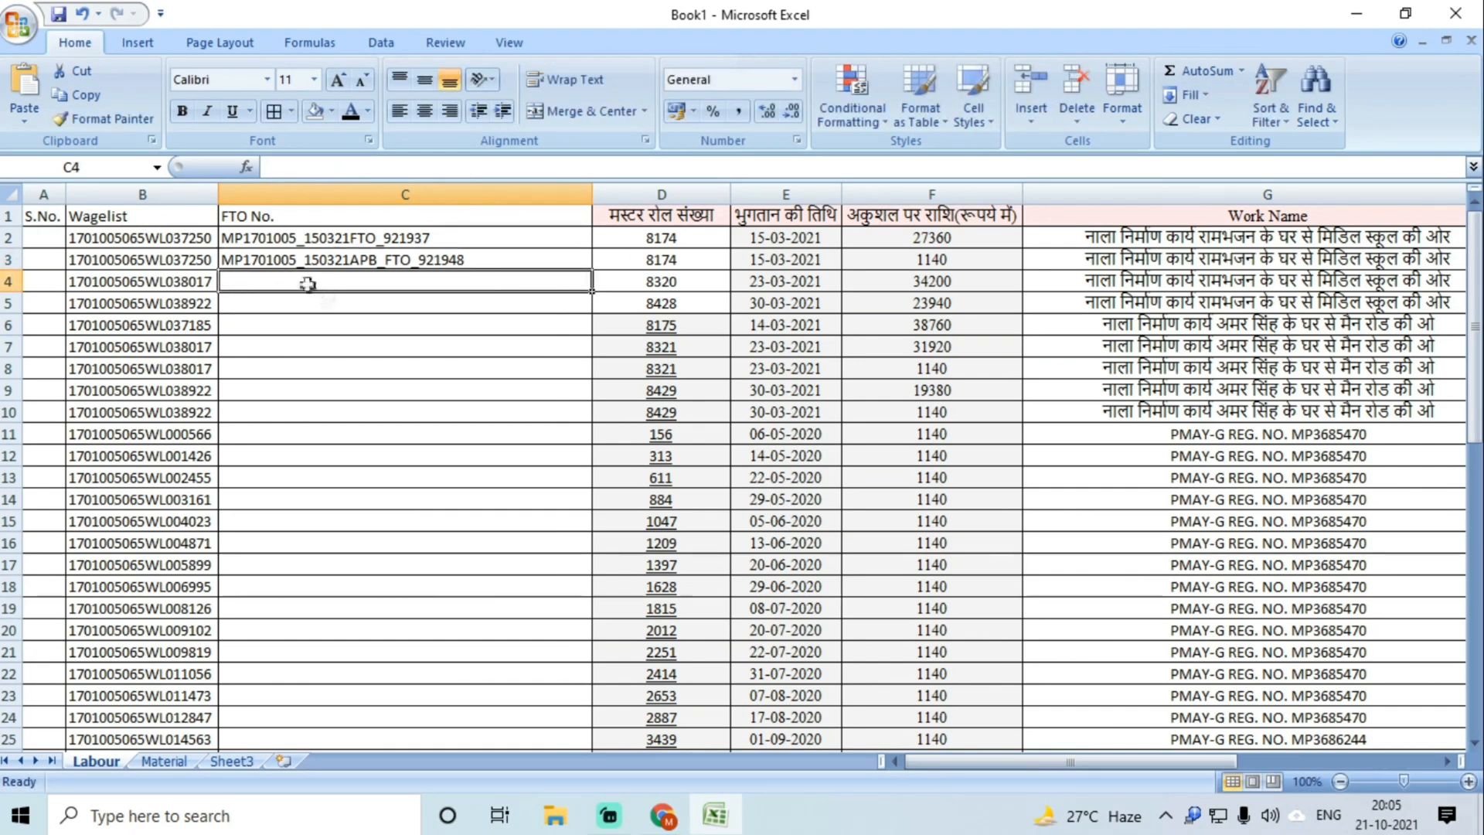
pyautogui.click(199, 280)
pyautogui.hotkey('ctrl', 'c')
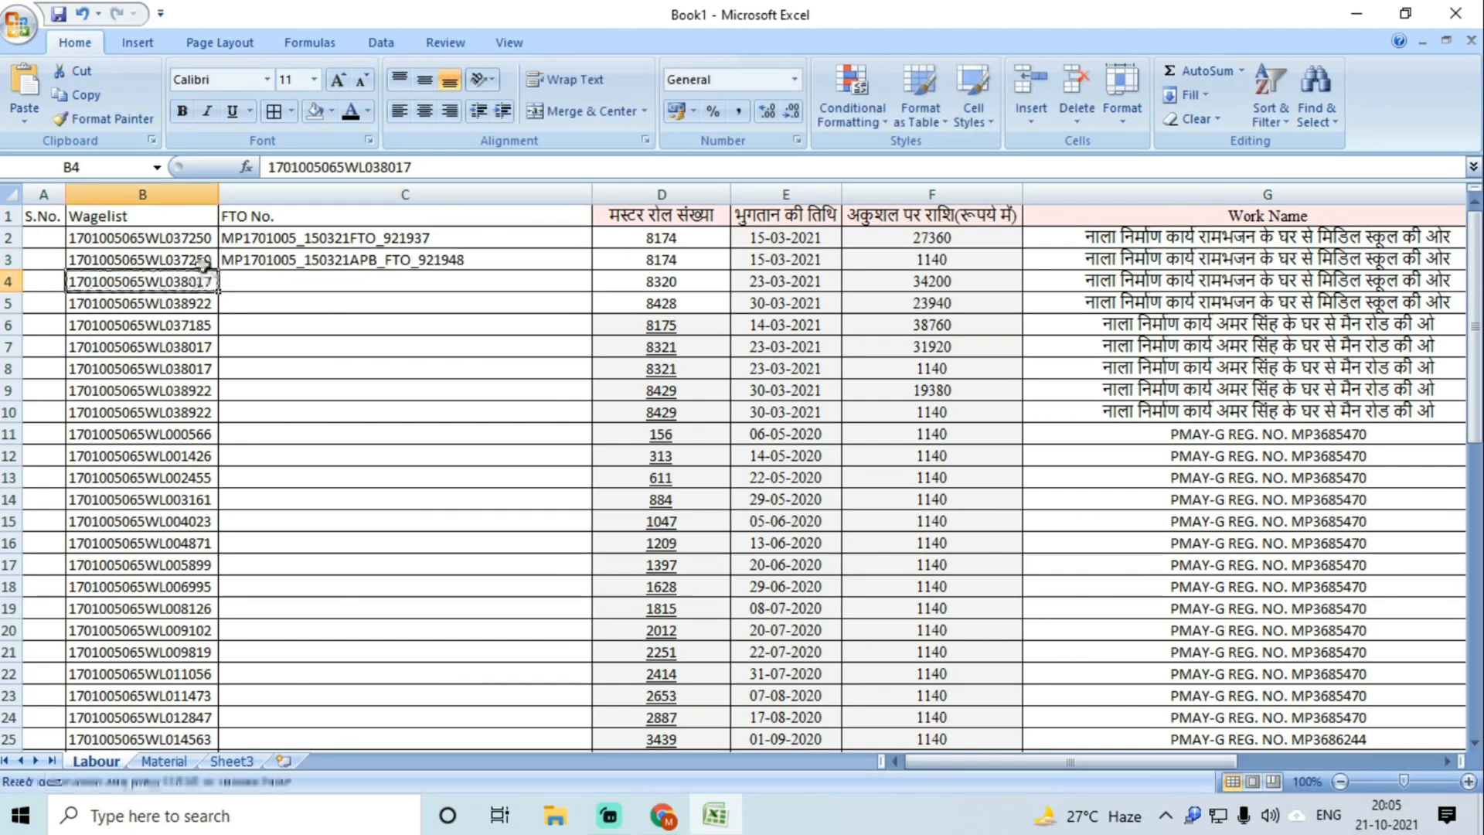
pyautogui.moveTo(662, 814)
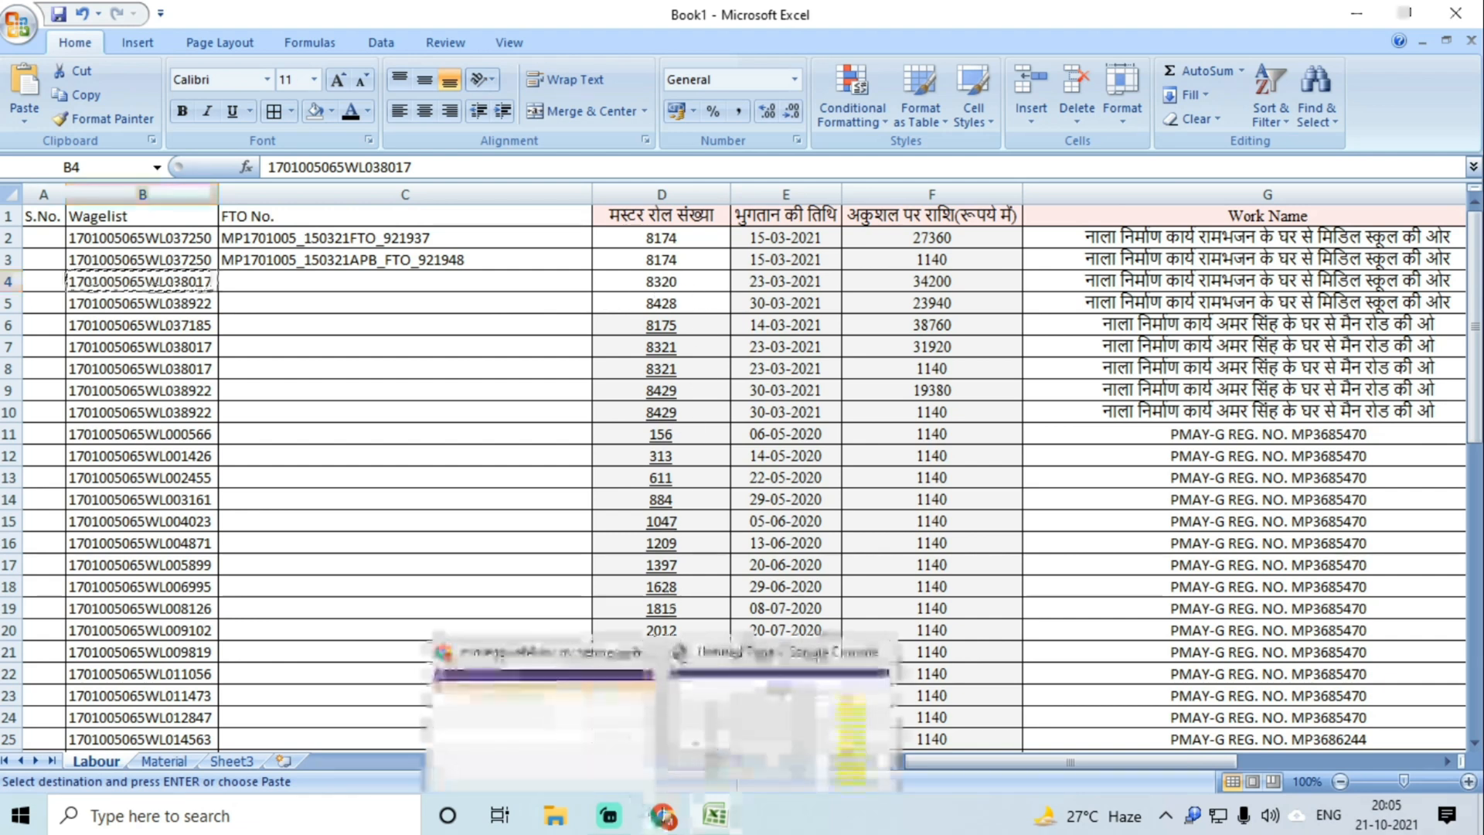
pyautogui.click(581, 725)
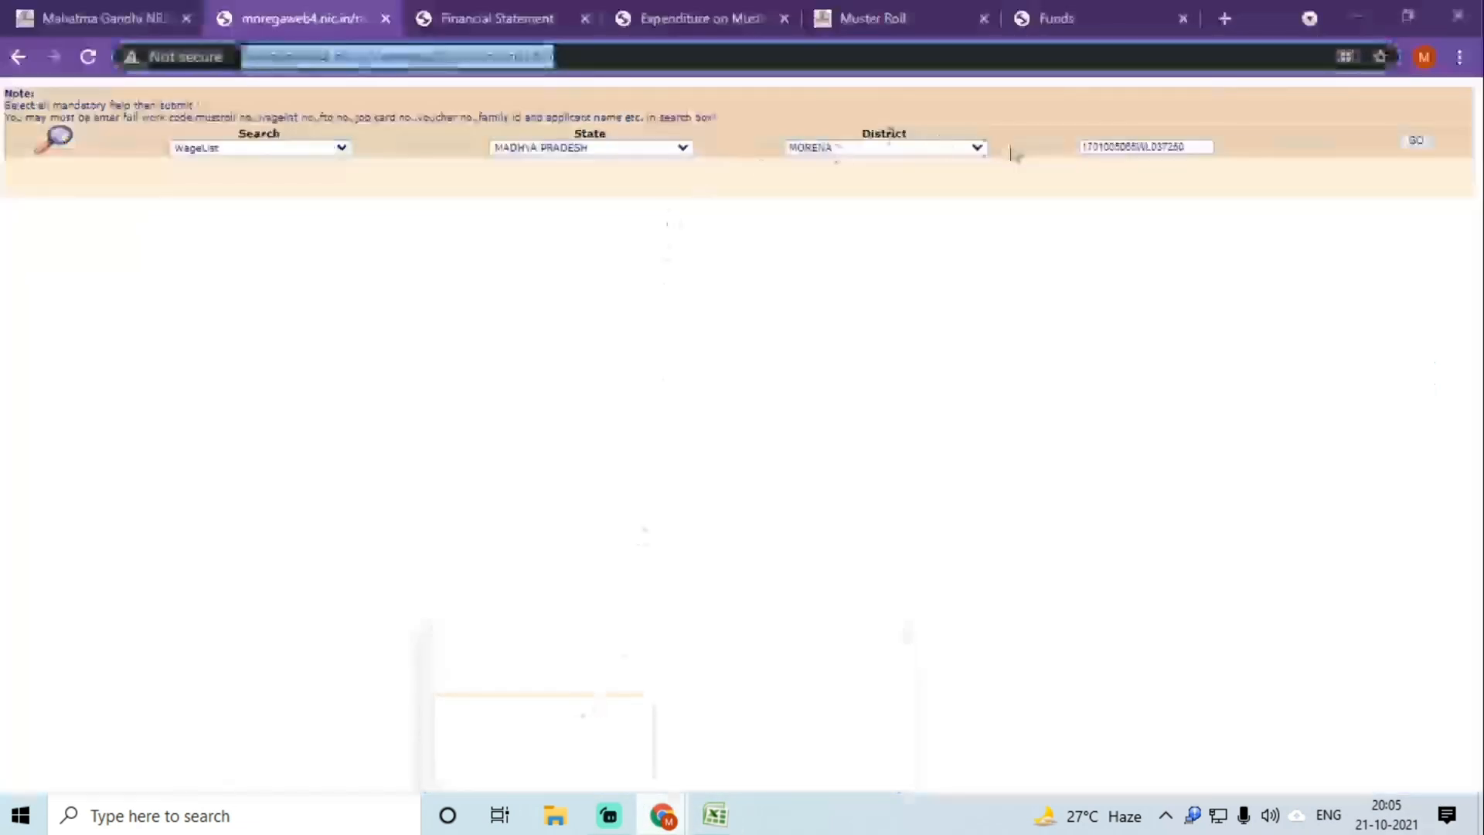
pyautogui.click(1089, 148)
pyautogui.hotkey('ctrl', 'a')
pyautogui.hotkey('ctrl', 'v')
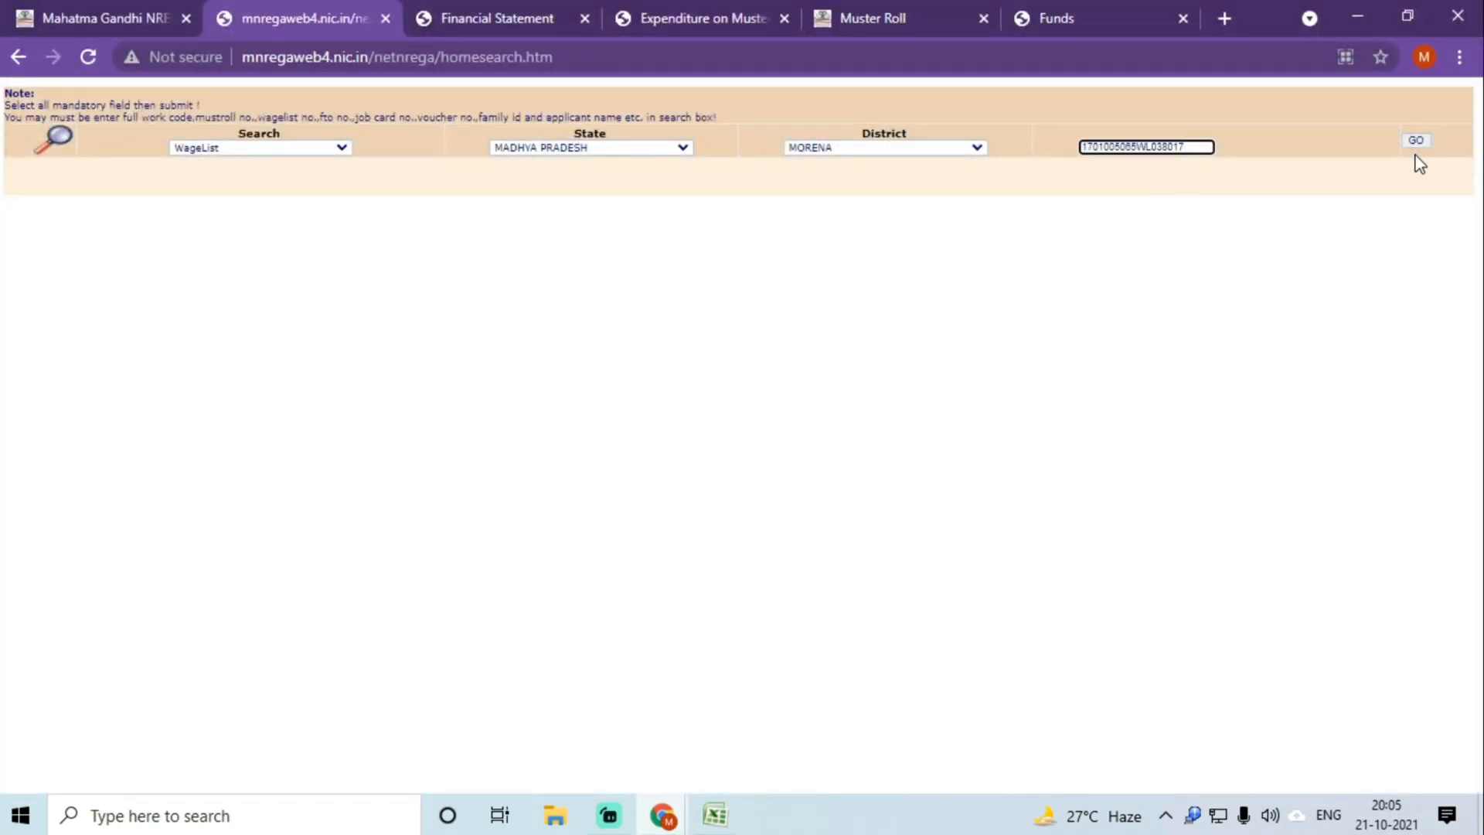
pyautogui.click(1415, 141)
pyautogui.click(858, 231)
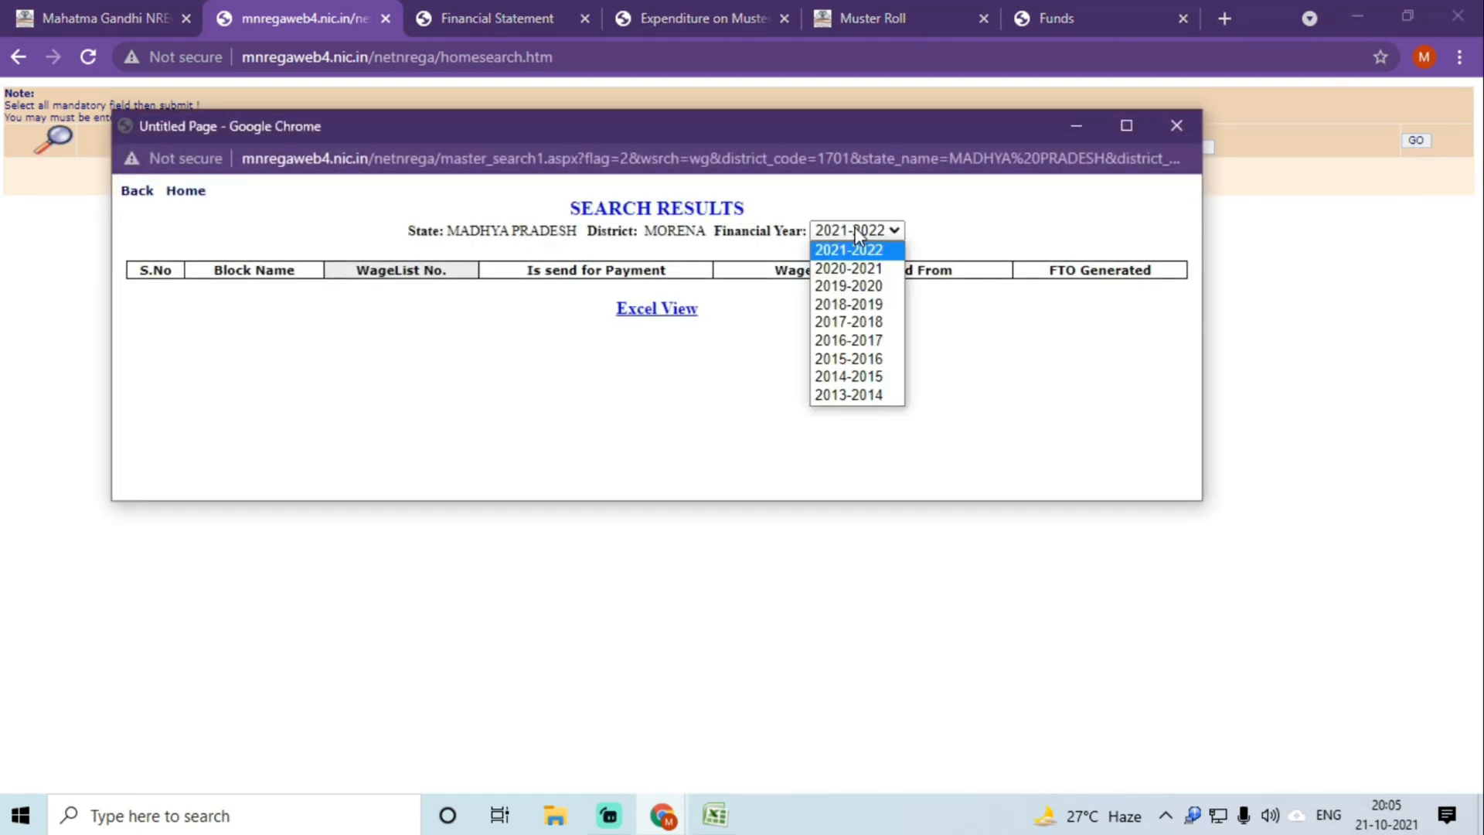
pyautogui.click(866, 271)
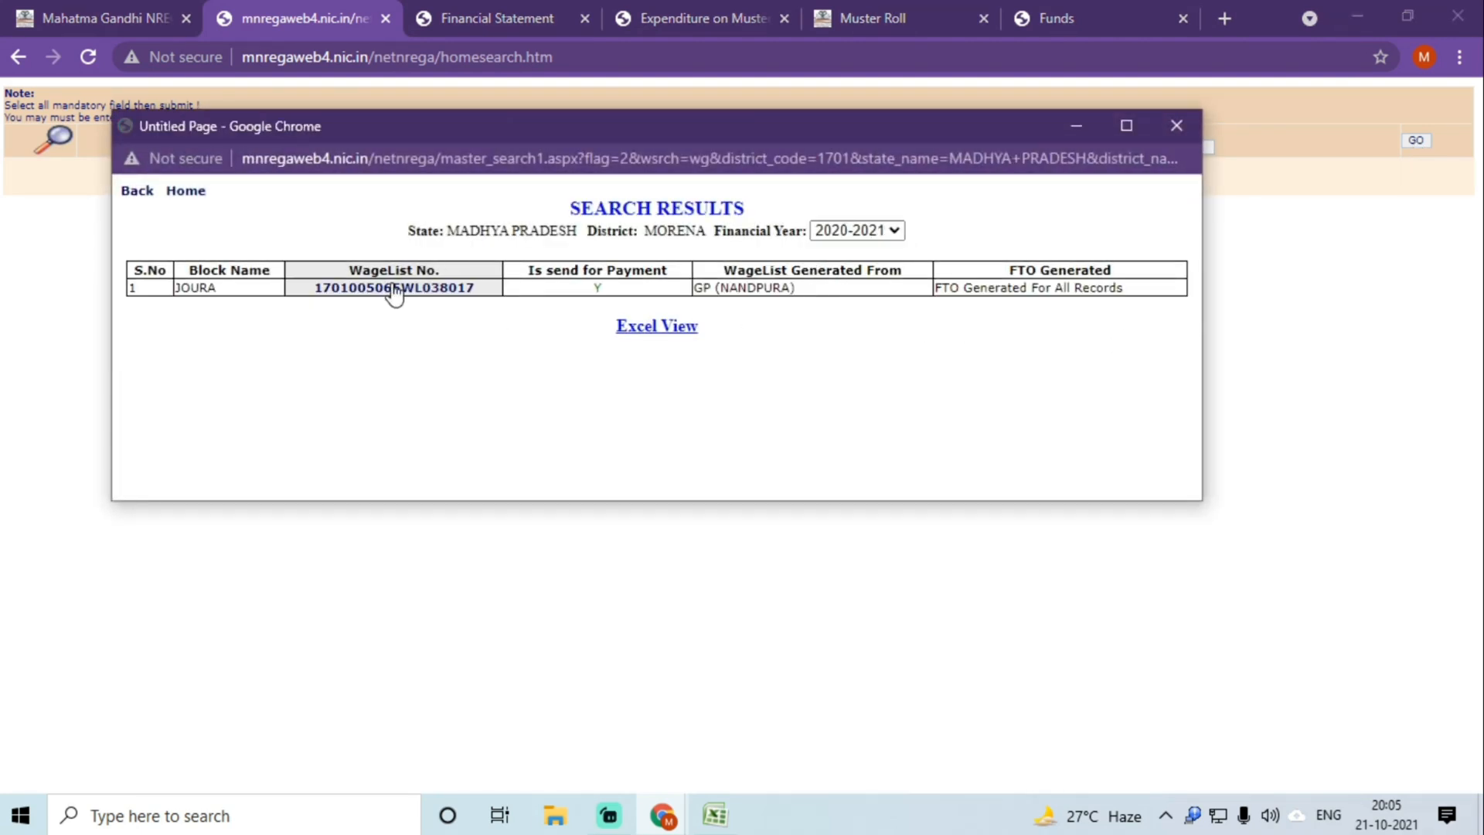
pyautogui.click(391, 294)
# Step: Maximise the WageList Details window and take its FTO number MP1701005_230321FTO_940414
pyautogui.doubleClick(765, 130)
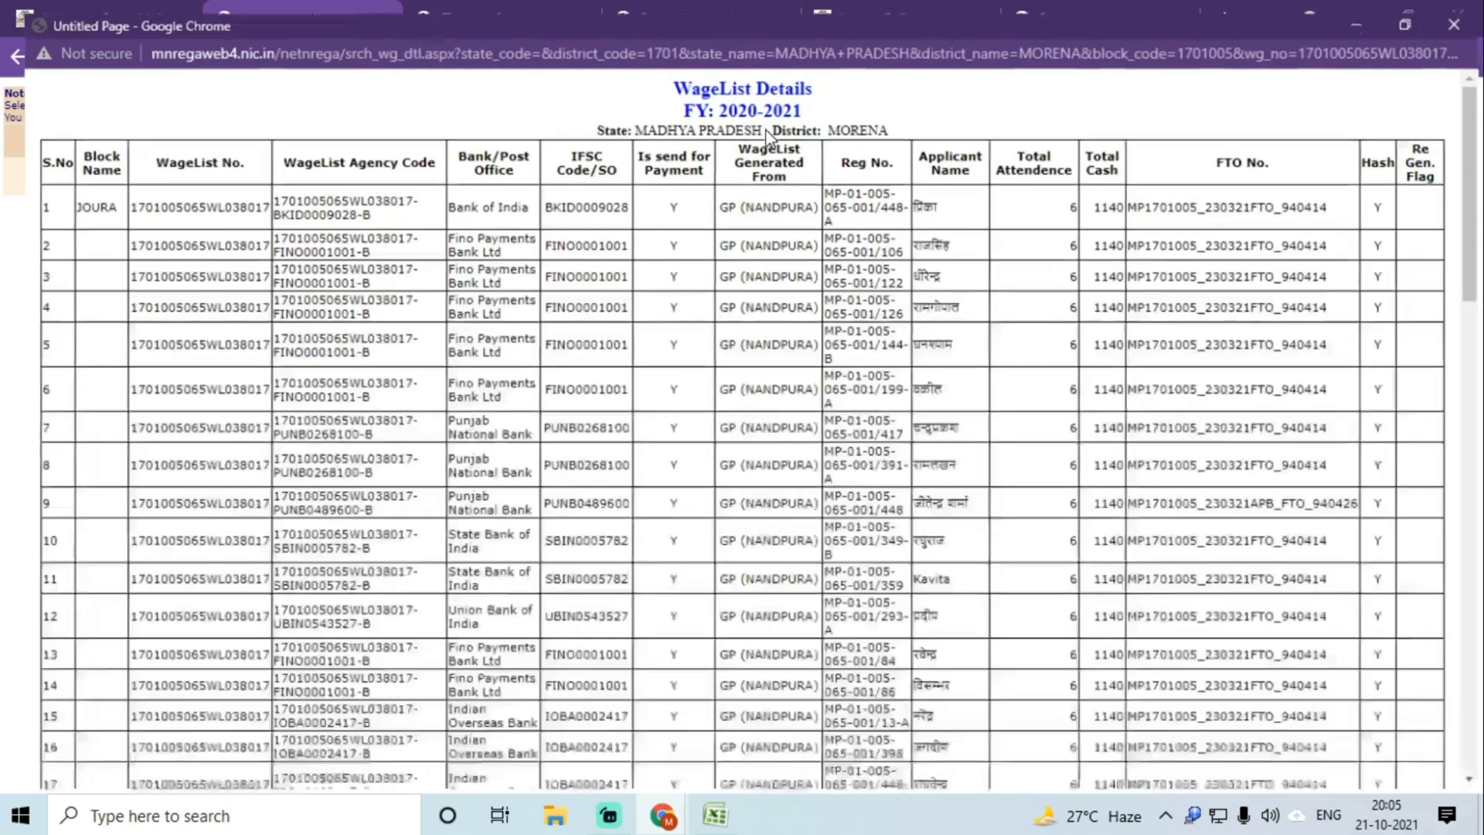
pyautogui.doubleClick(1222, 200)
pyautogui.hotkey('ctrl', 'f')
pyautogui.press('Return')
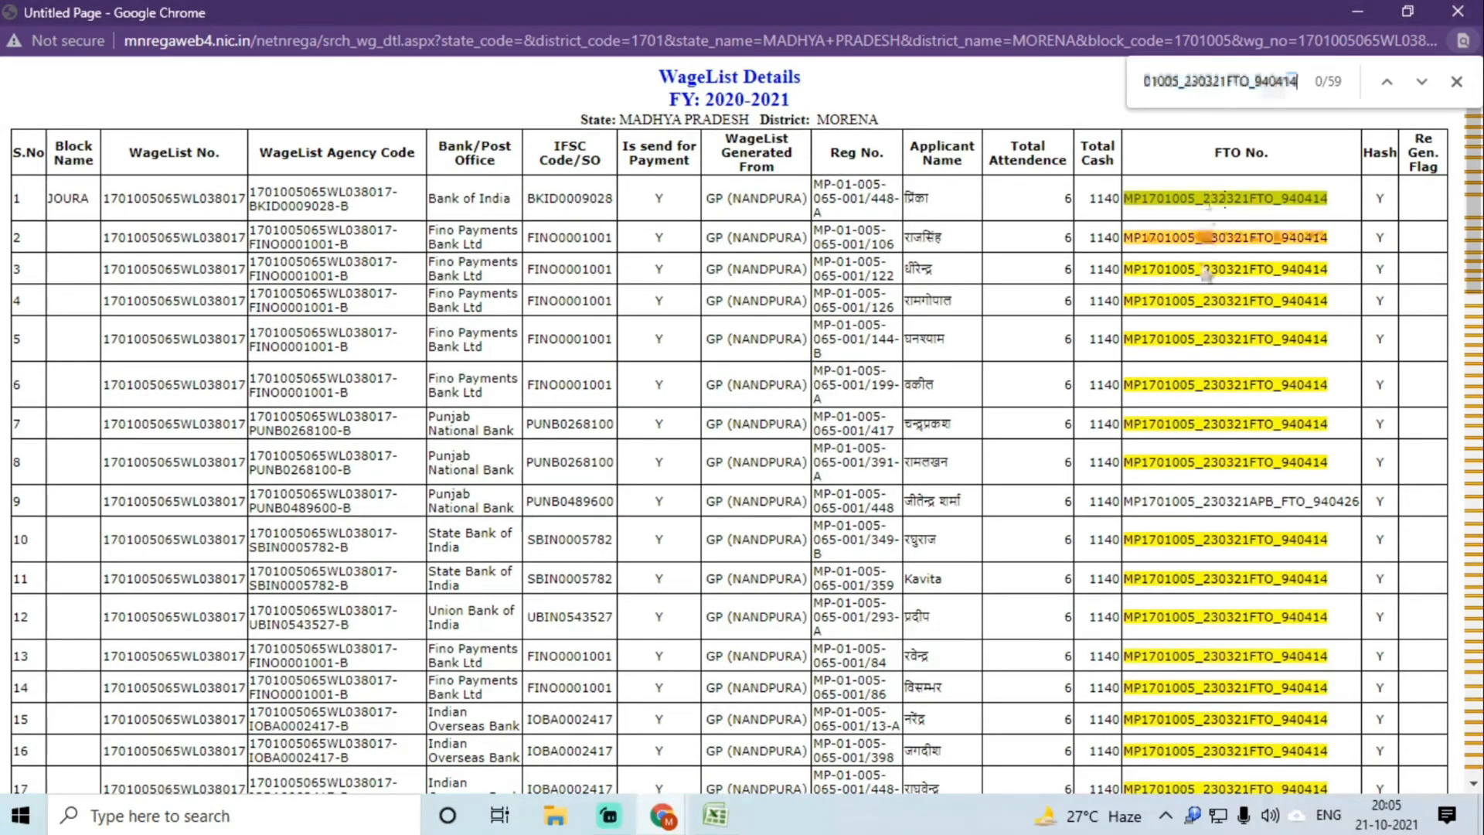
pyautogui.scroll(-15, 1208, 331)
pyautogui.scroll(-3, 1208, 331)
pyautogui.scroll(15, 1208, 331)
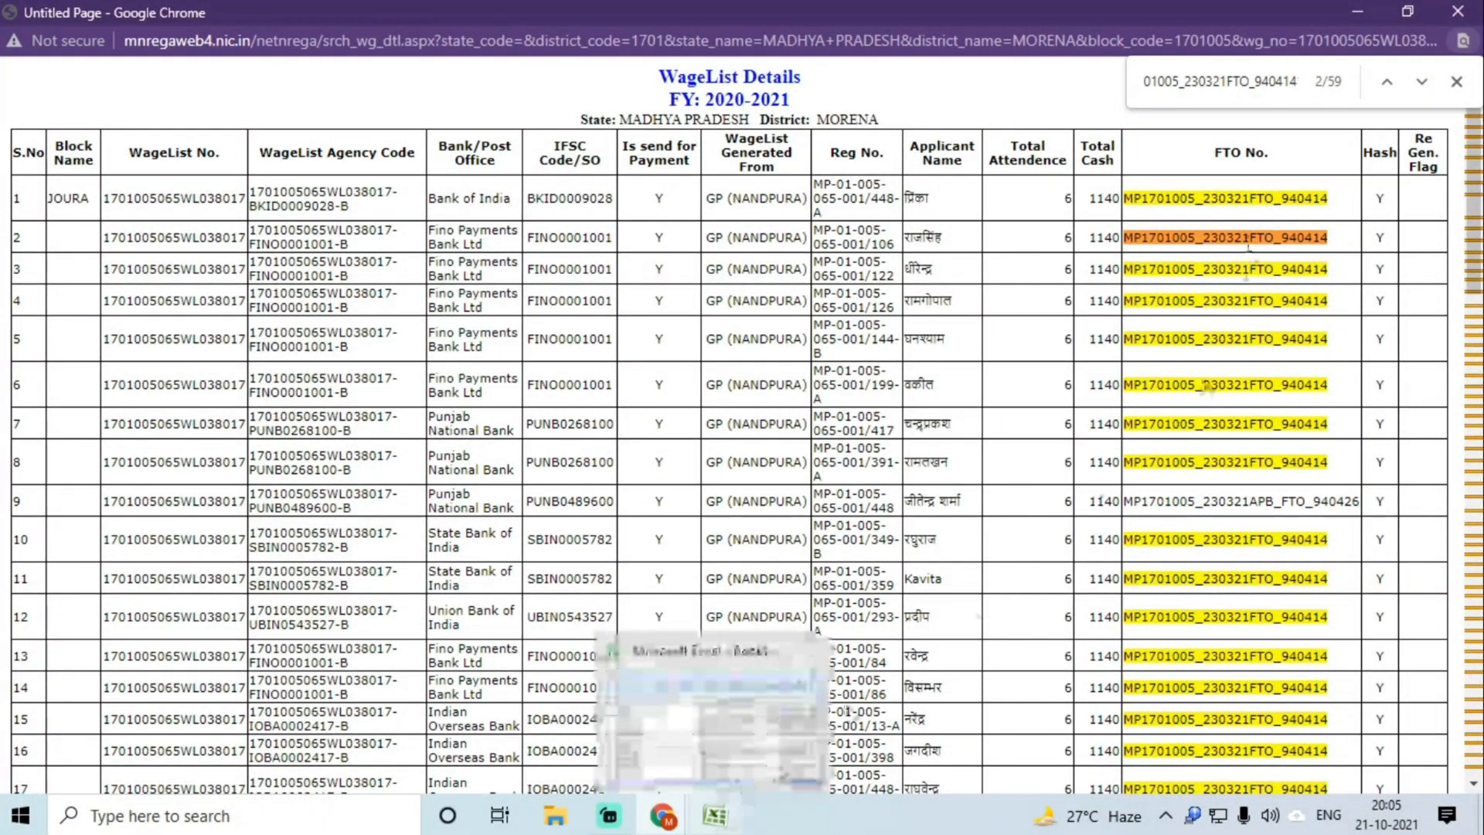
# Step: Paste the FTO into C4 of the Labour sheet and copy the next wagelist from B5
pyautogui.click(714, 814)
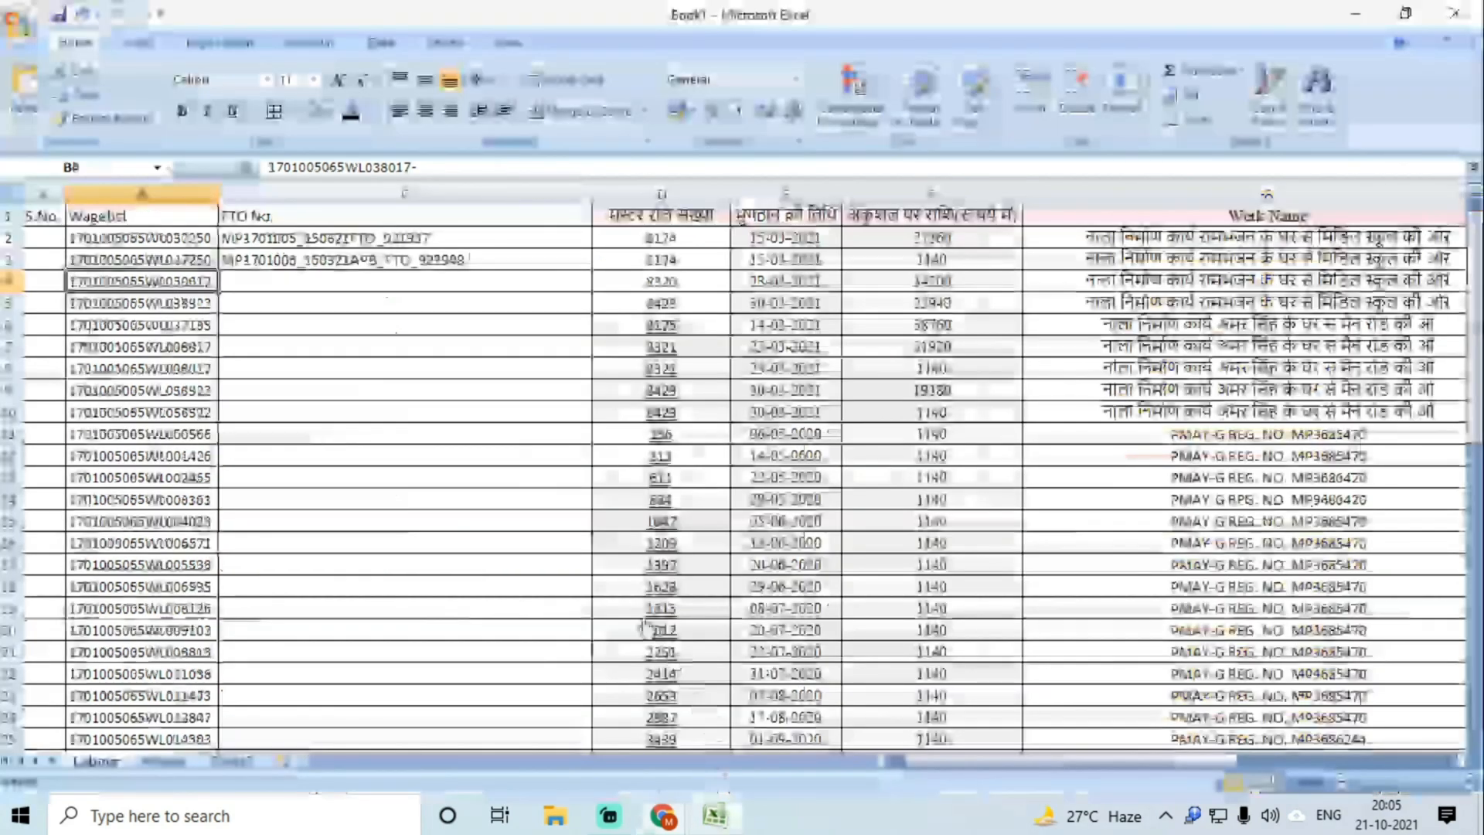
pyautogui.doubleClick(281, 279)
pyautogui.hotkey('ctrl', 'v')
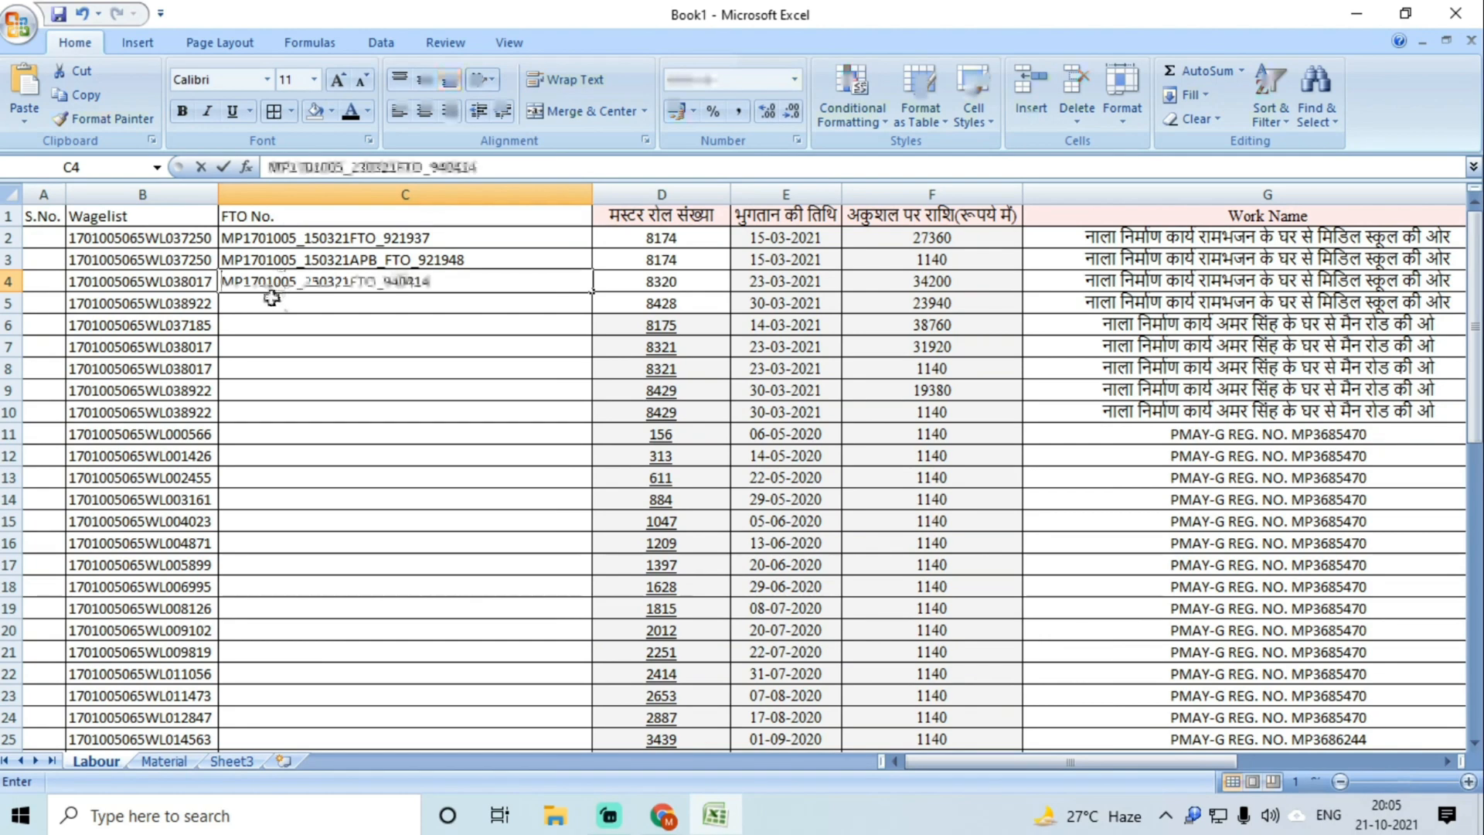
pyautogui.press('Return')
pyautogui.click(194, 303)
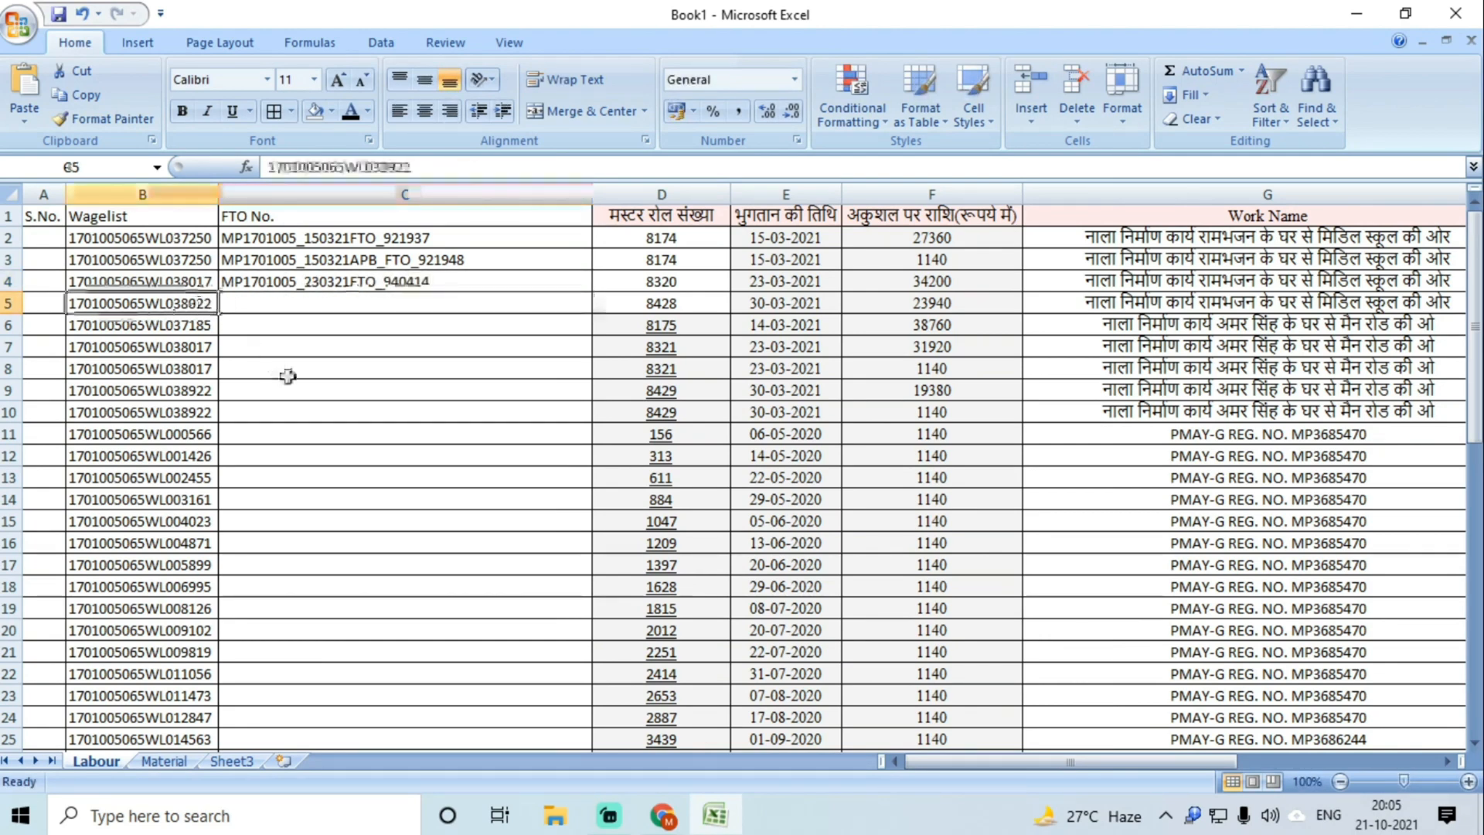
pyautogui.hotkey('ctrl', 'c')
pyautogui.moveTo(663, 824)
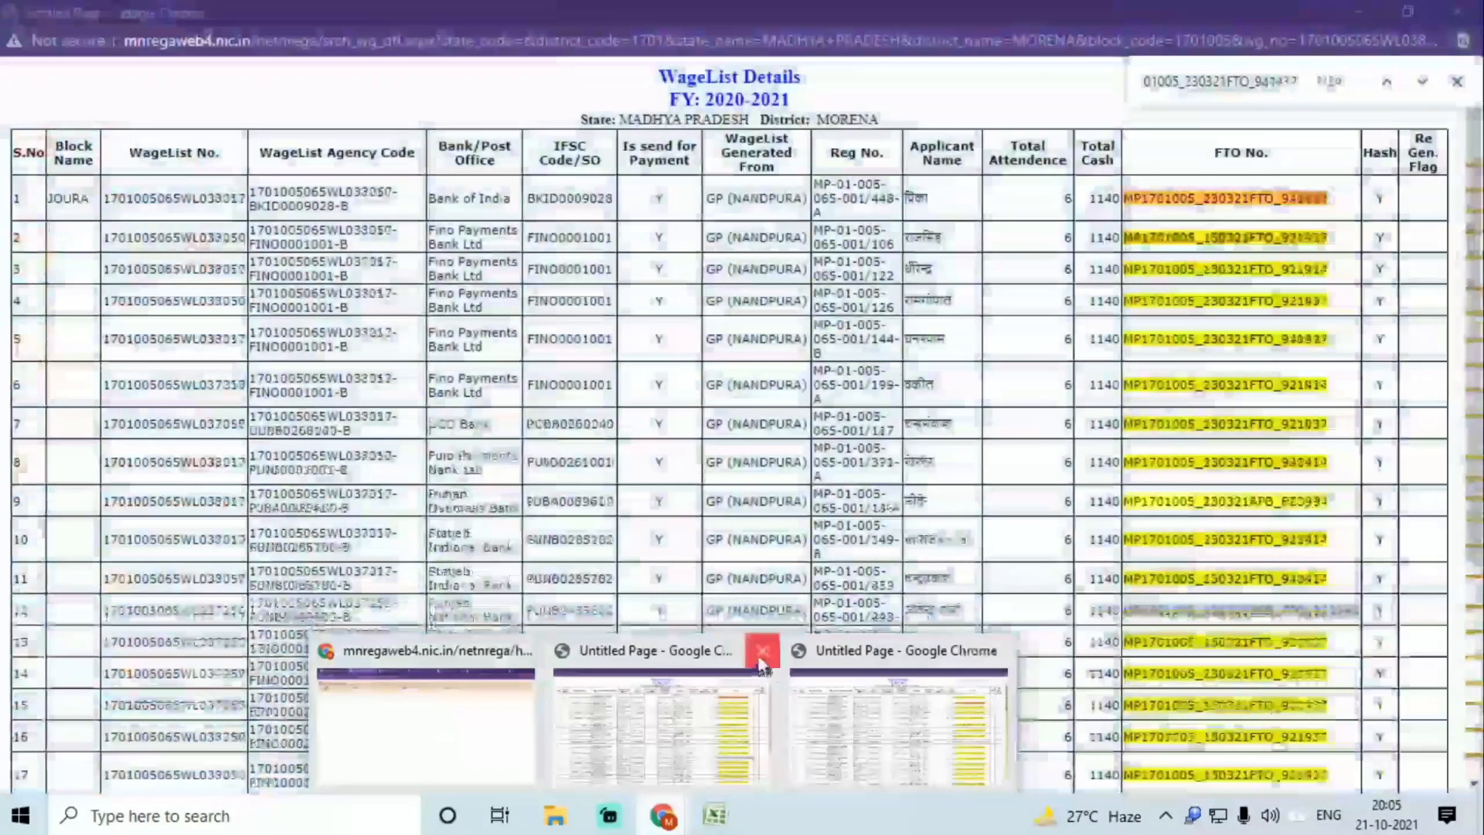
pyautogui.click(761, 650)
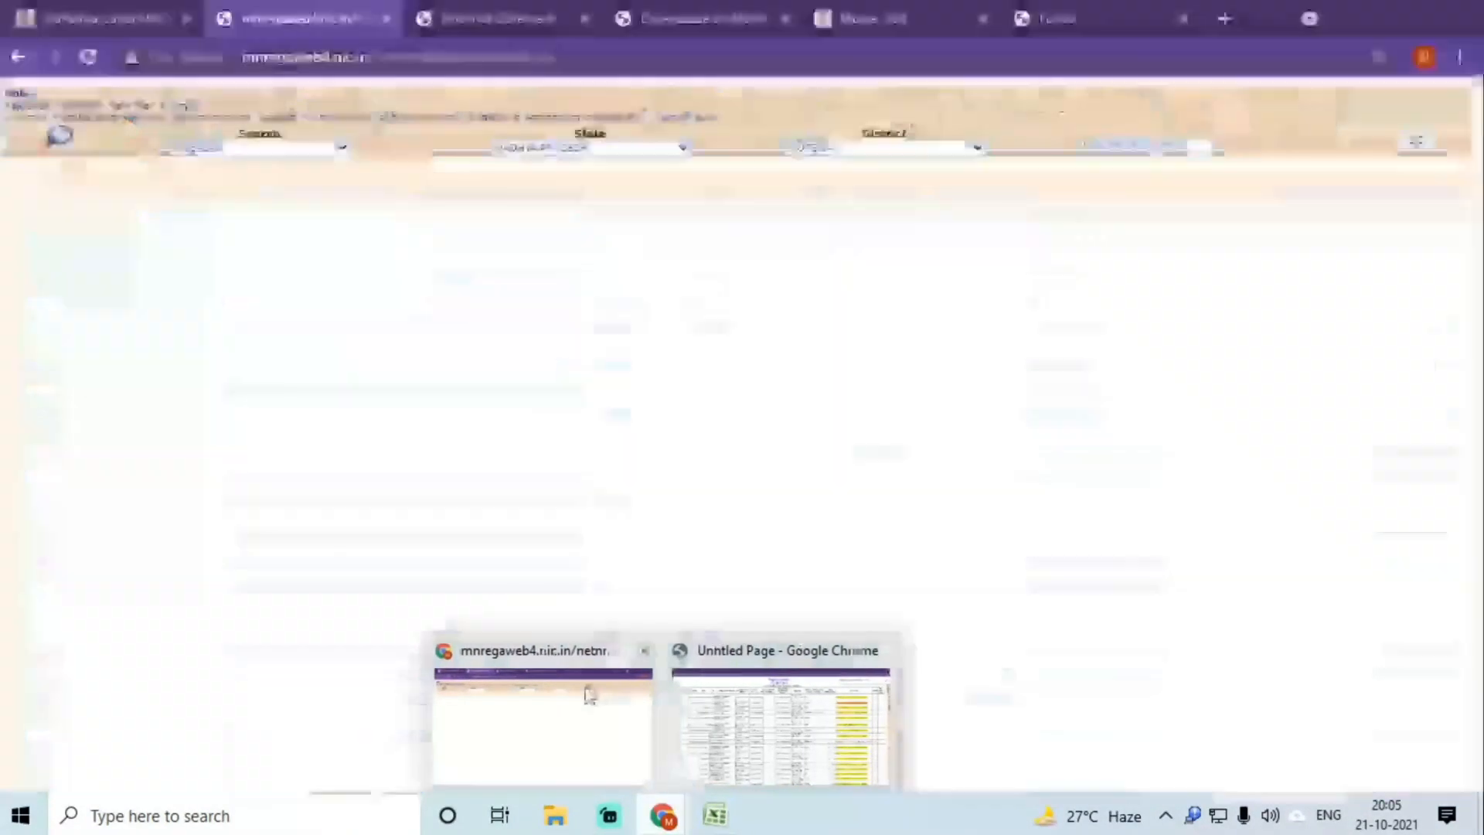
pyautogui.click(586, 693)
pyautogui.doubleClick(1107, 149)
pyautogui.hotkey('ctrl', 'v')
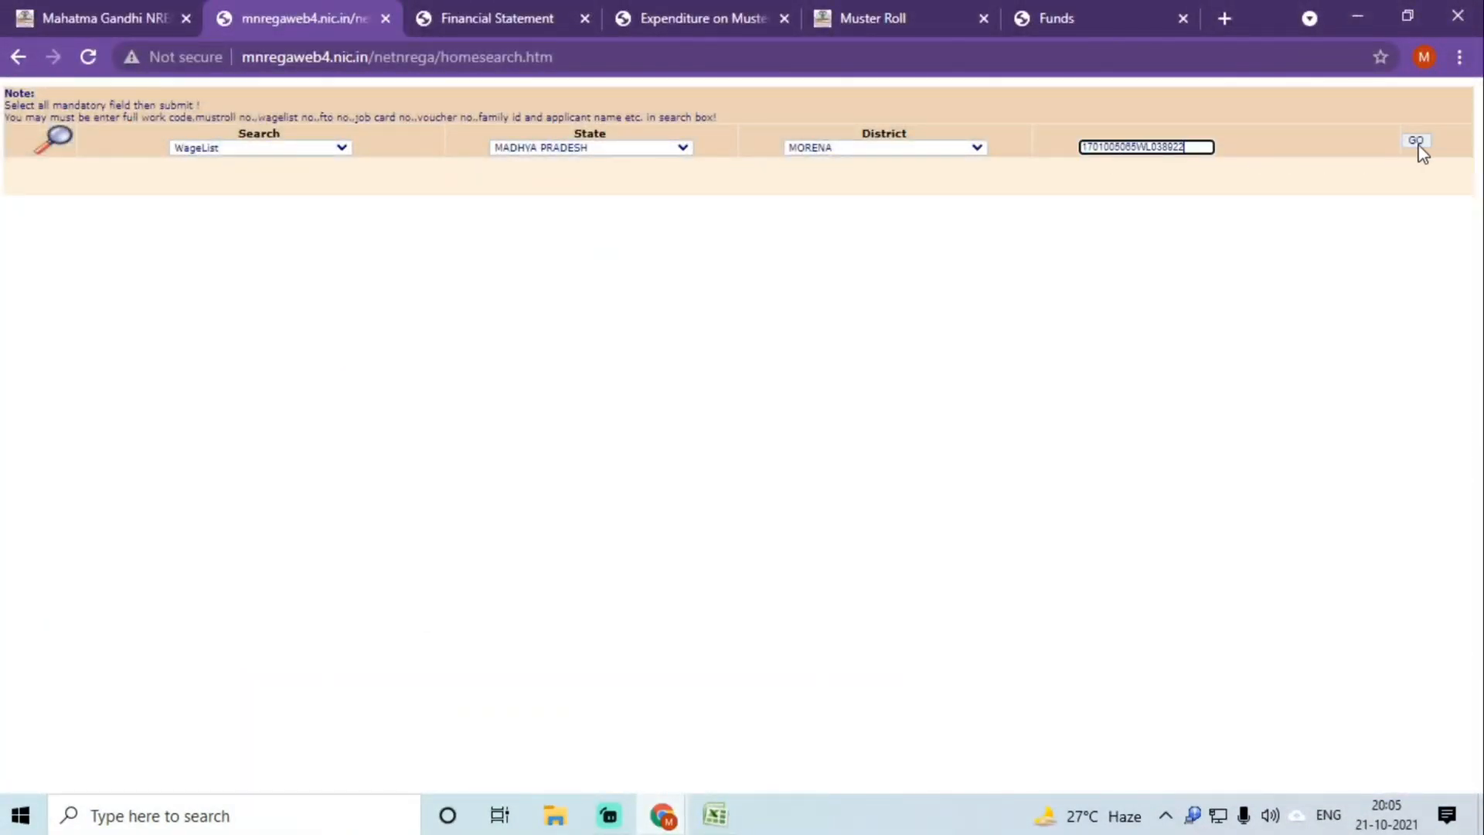
pyautogui.click(1416, 142)
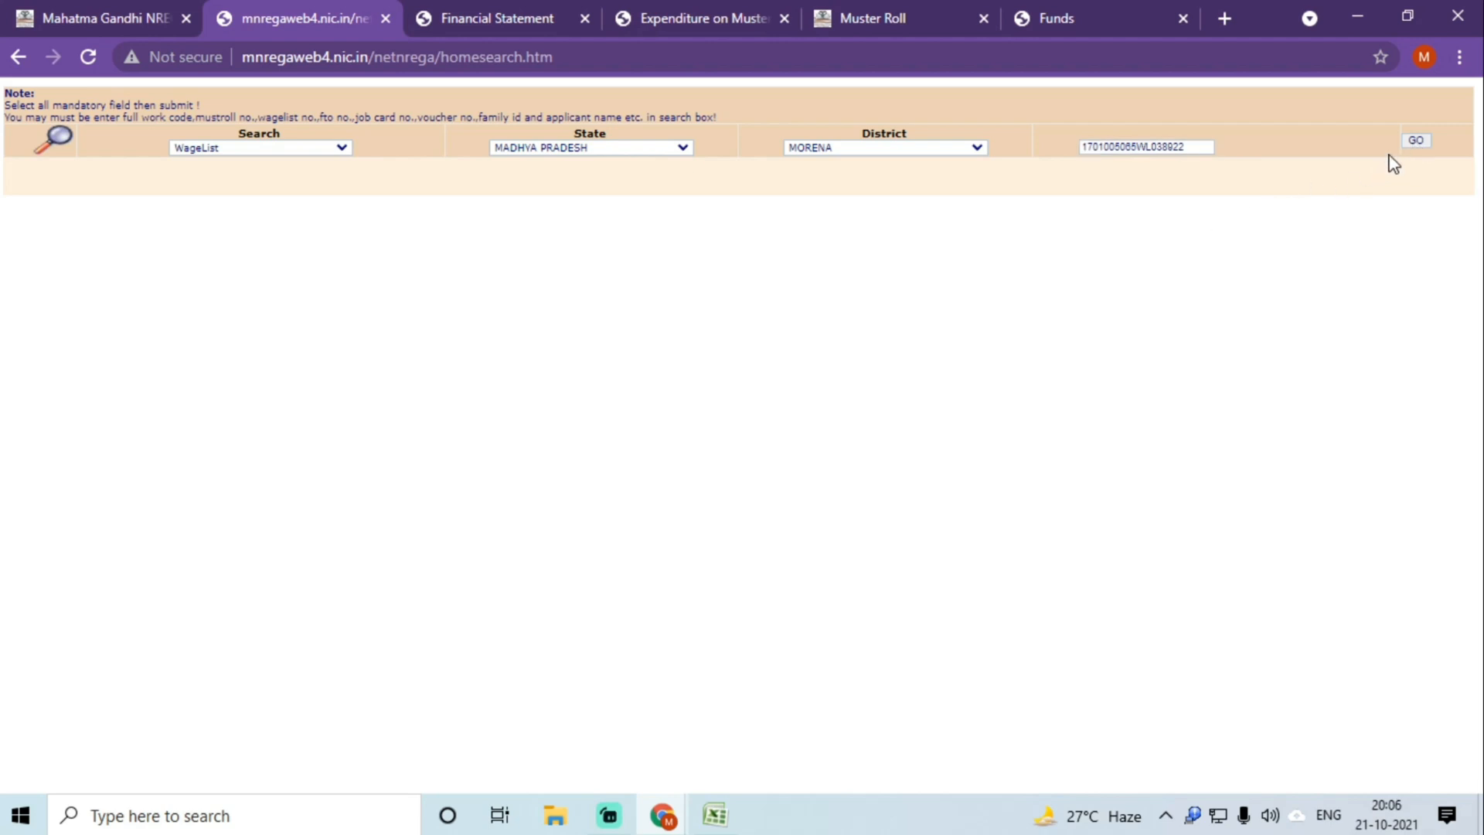
pyautogui.moveTo(665, 812)
pyautogui.click(742, 736)
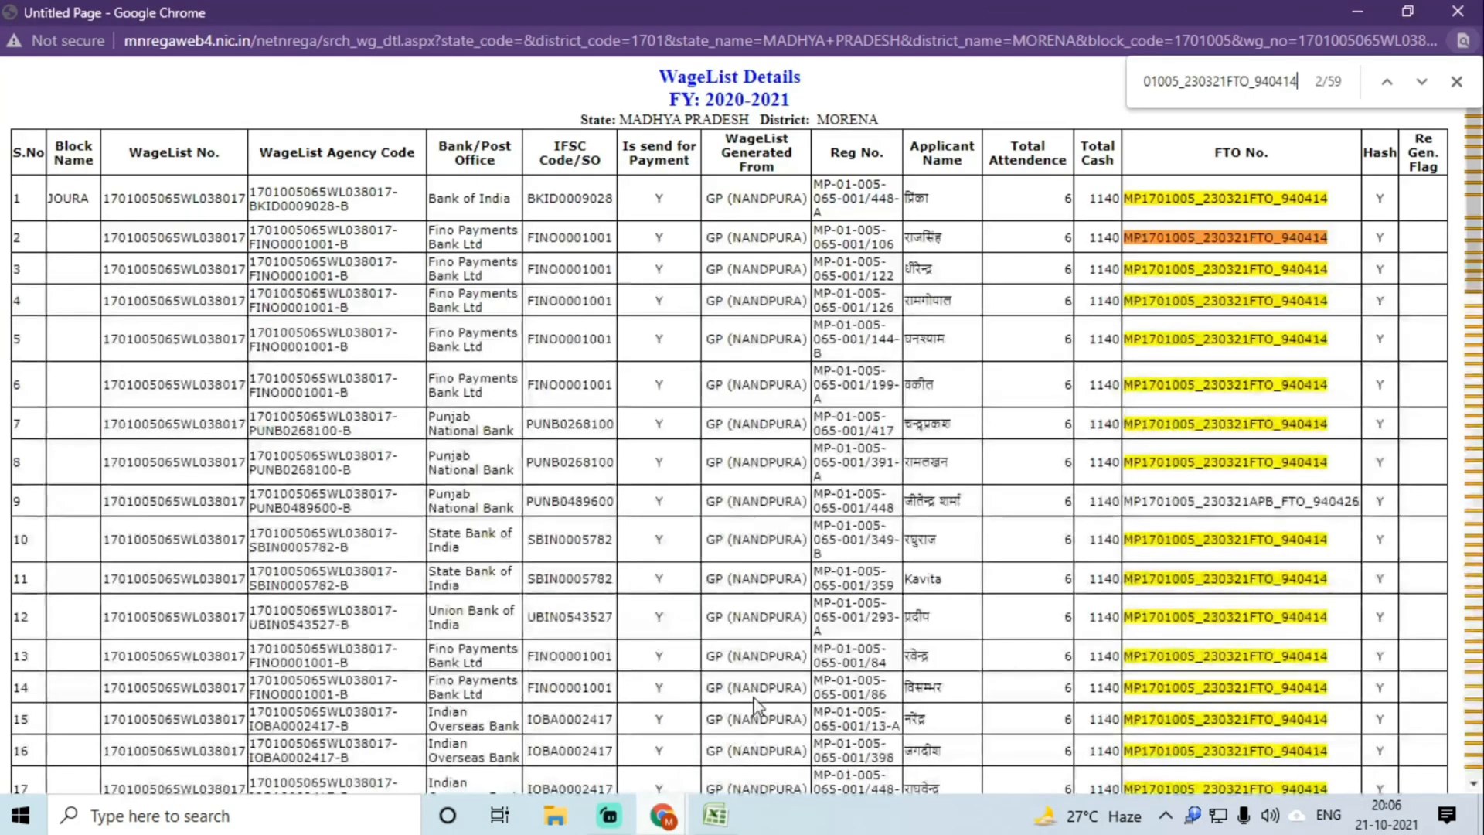
pyautogui.click(1453, 86)
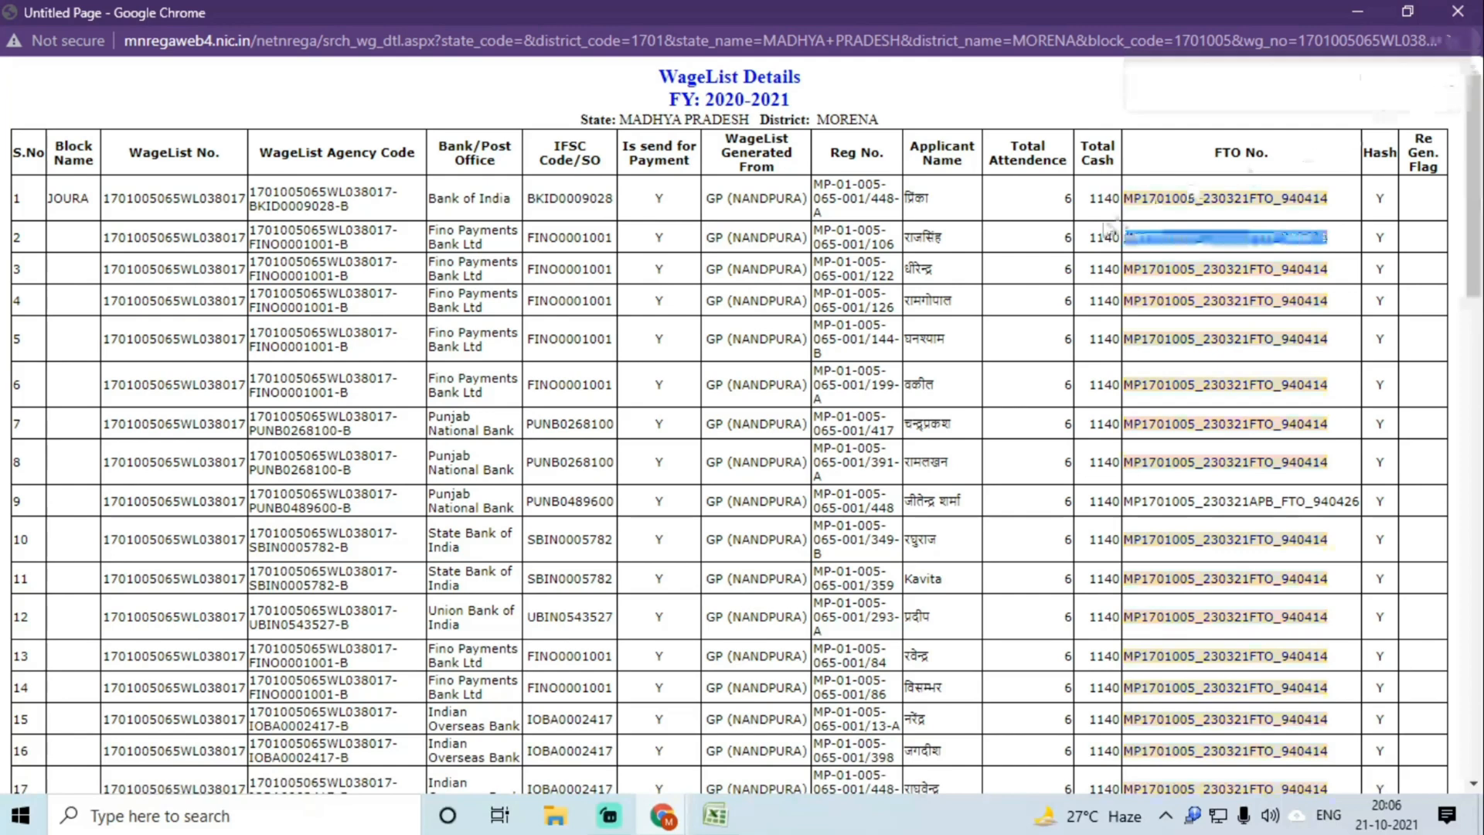
pyautogui.click(1455, 12)
pyautogui.click(937, 113)
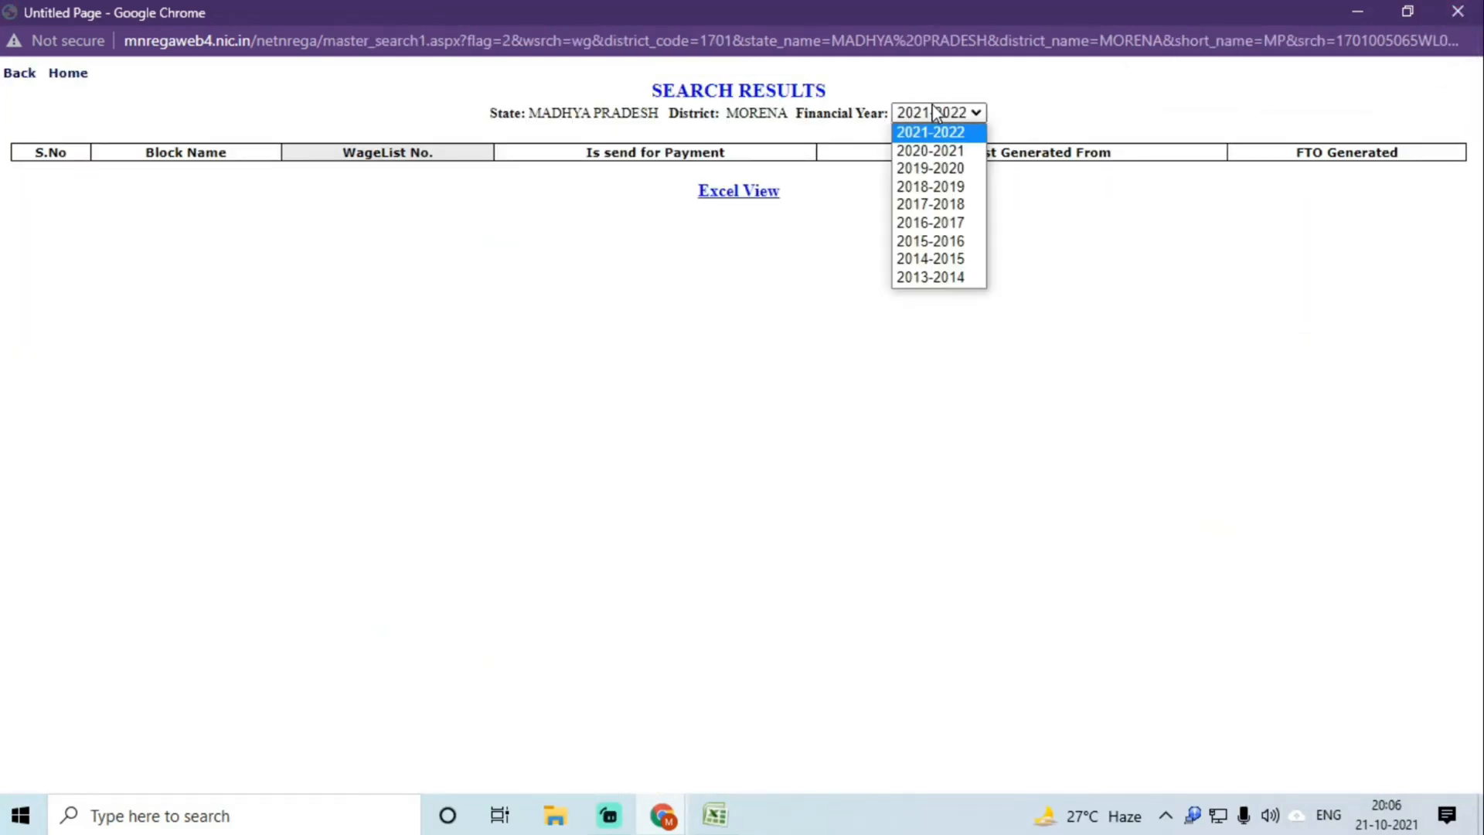
pyautogui.click(939, 149)
pyautogui.click(390, 176)
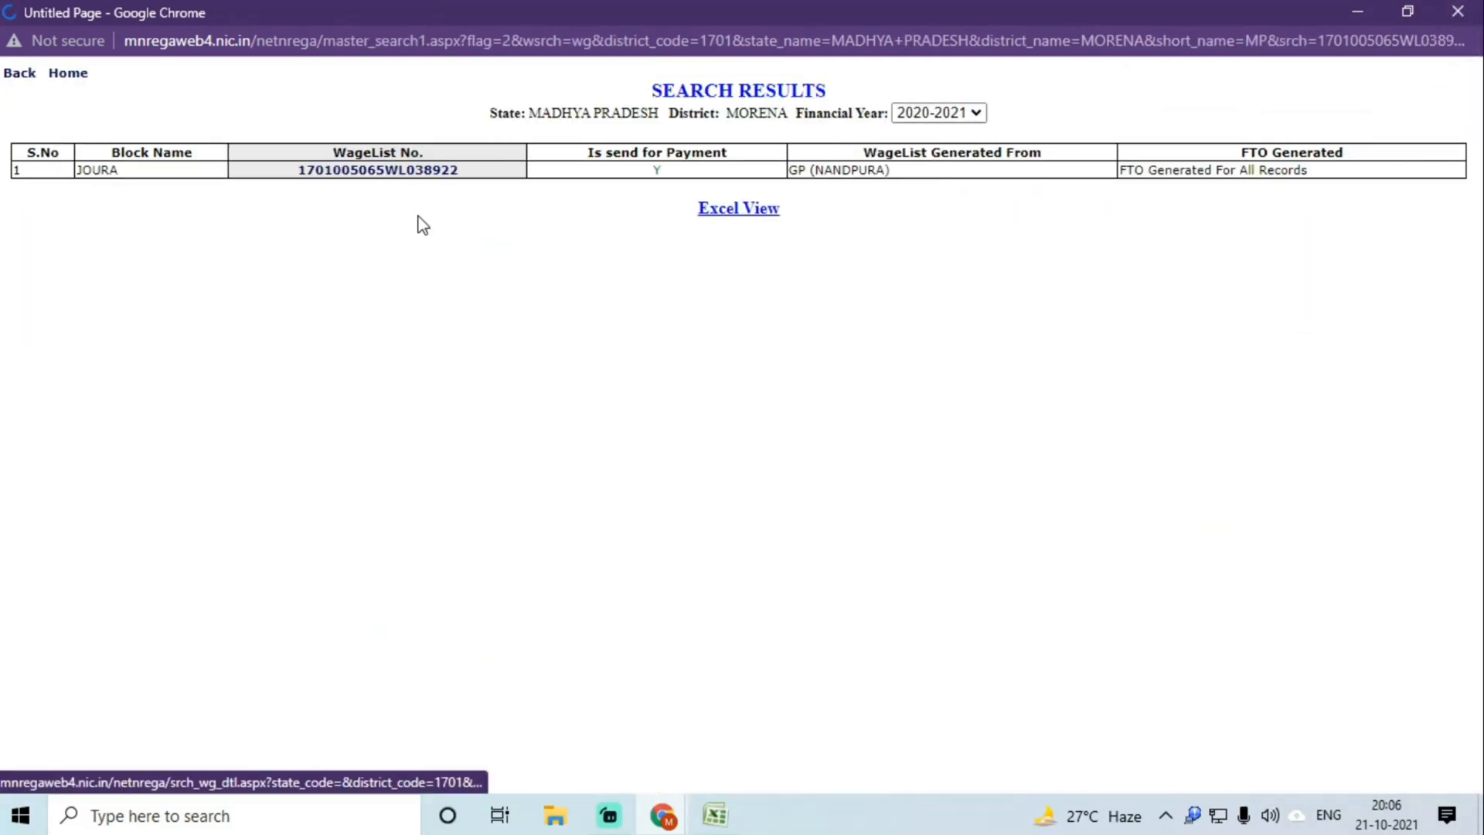
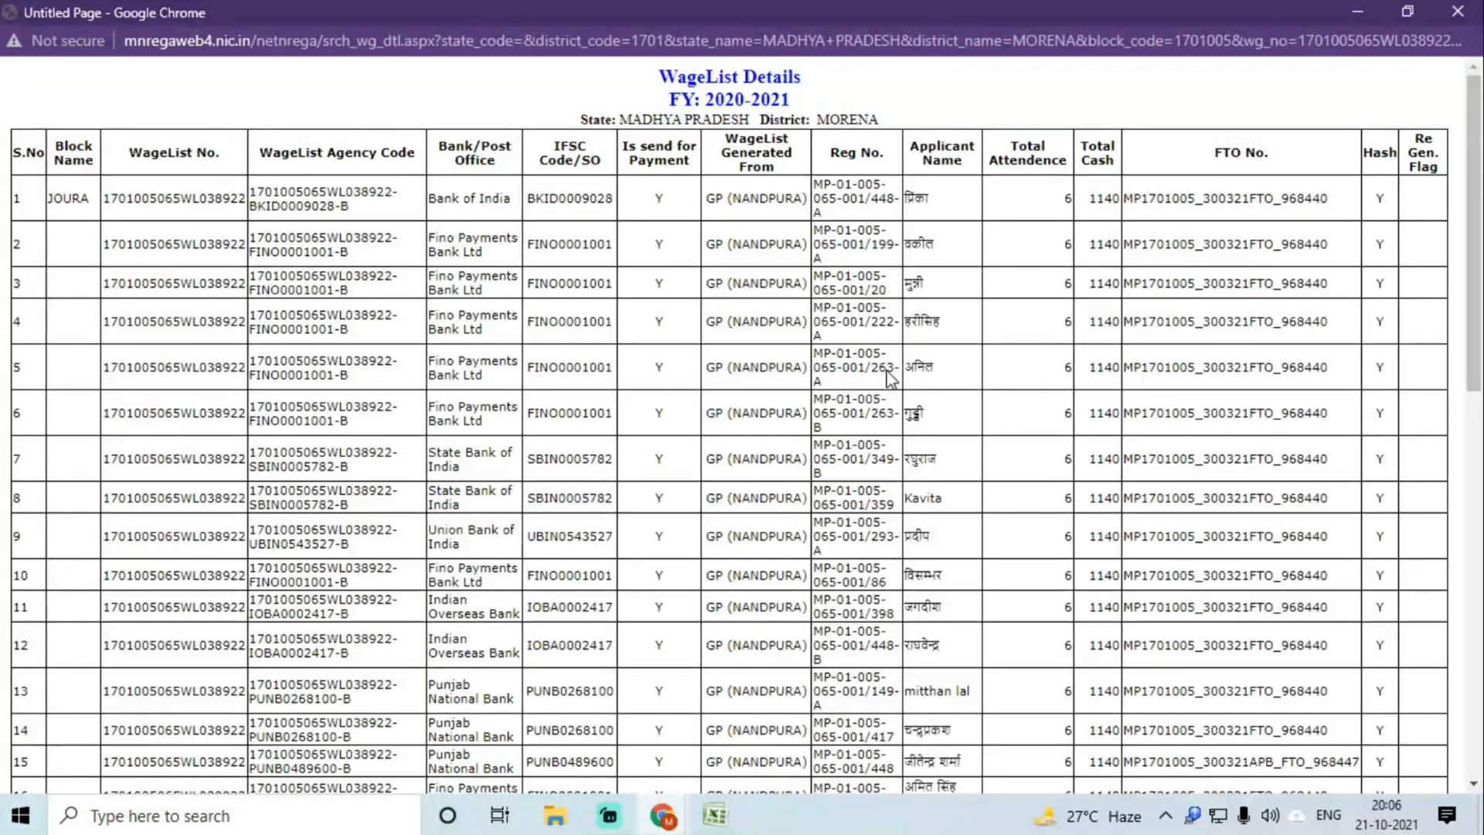
# Step: Copy FTO number MP1701005_300321FTO_968440 from the MGNREGA wage list into cell C5
pyautogui.doubleClick(1226, 203)
pyautogui.hotkey('ctrl', 'c')
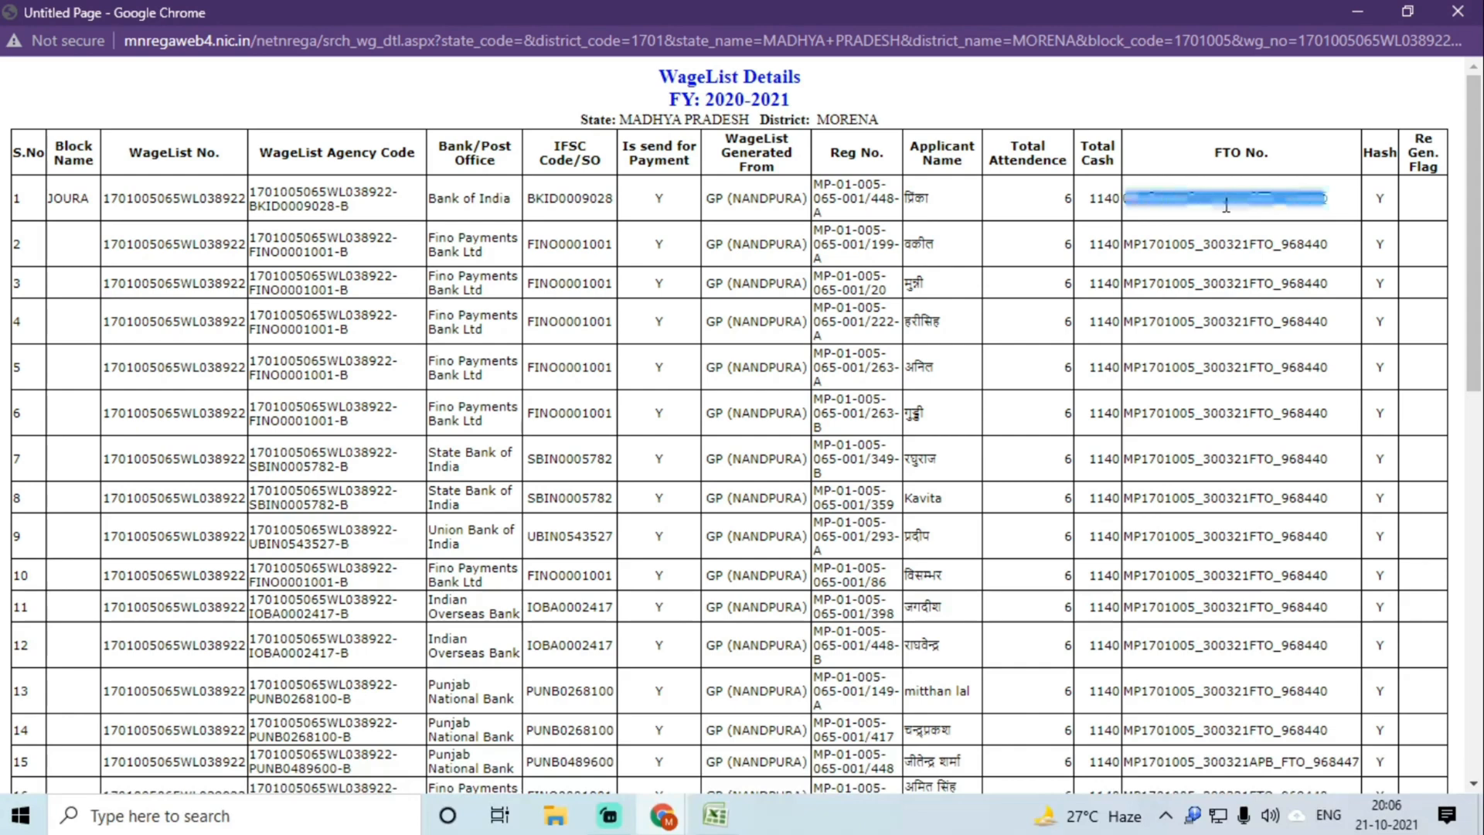
pyautogui.hotkey('ctrl', 'f')
pyautogui.press('Return')
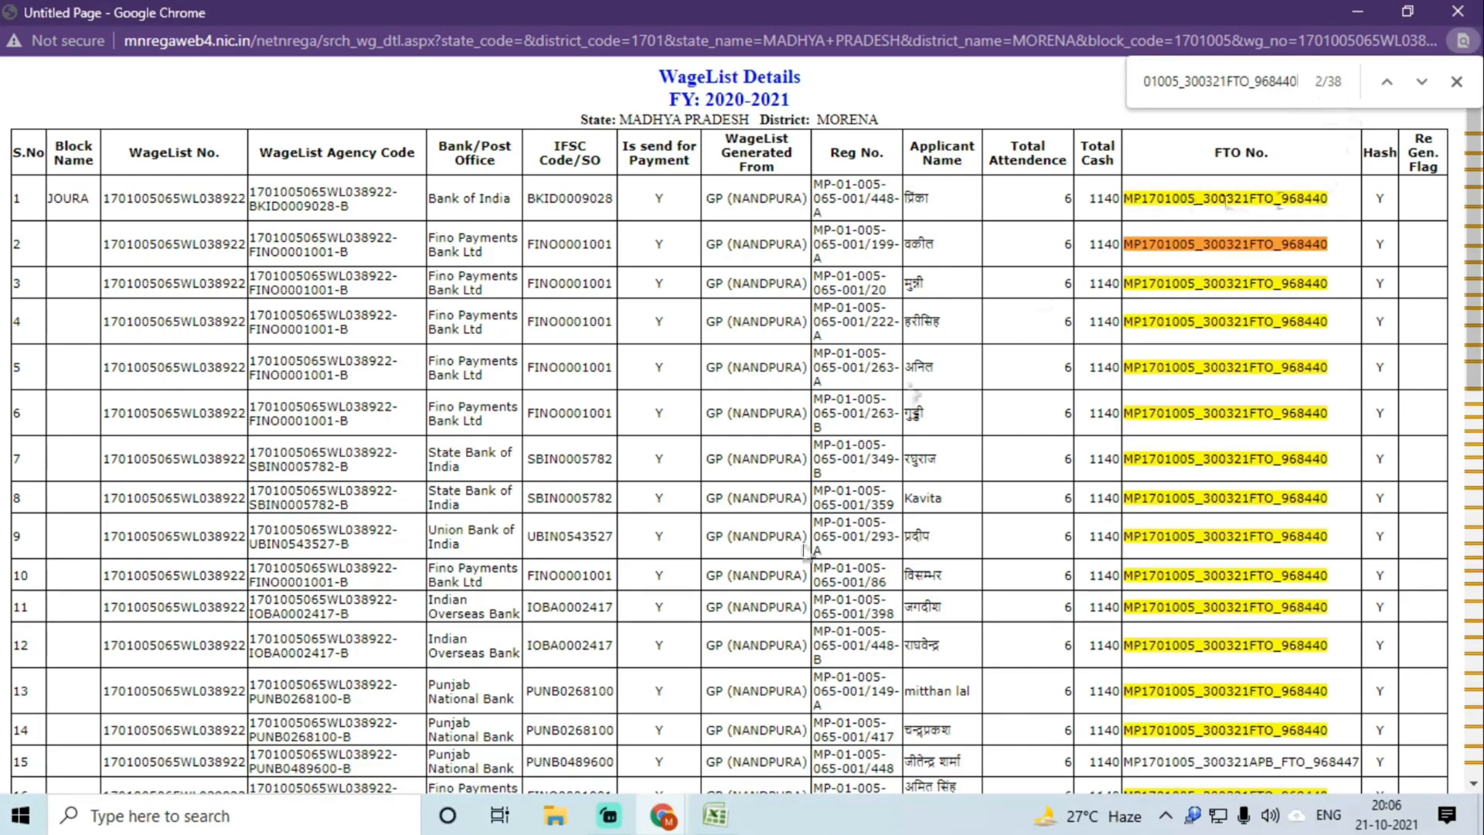
pyautogui.click(715, 815)
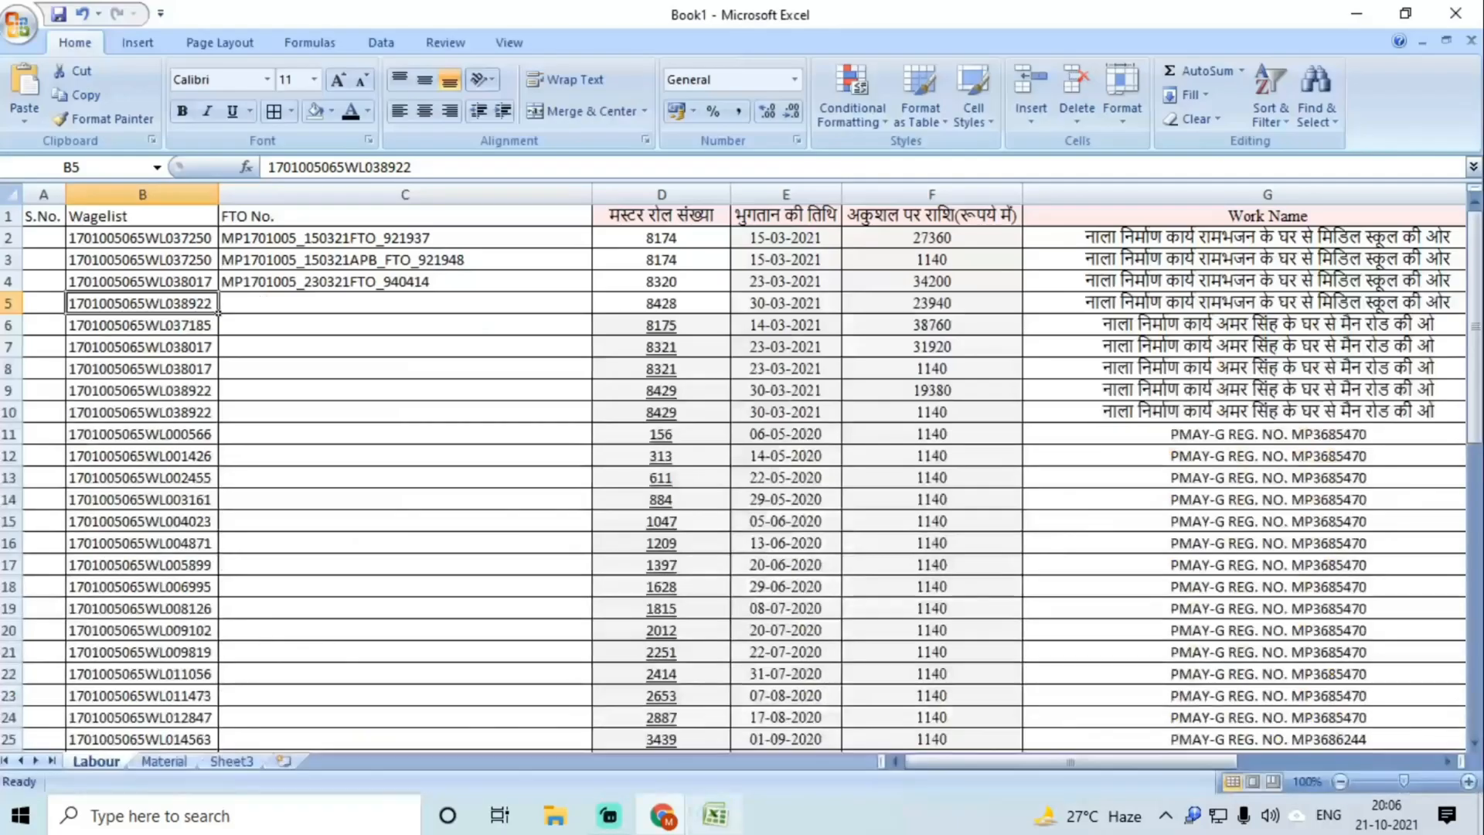
pyautogui.click(913, 305)
pyautogui.click(287, 301)
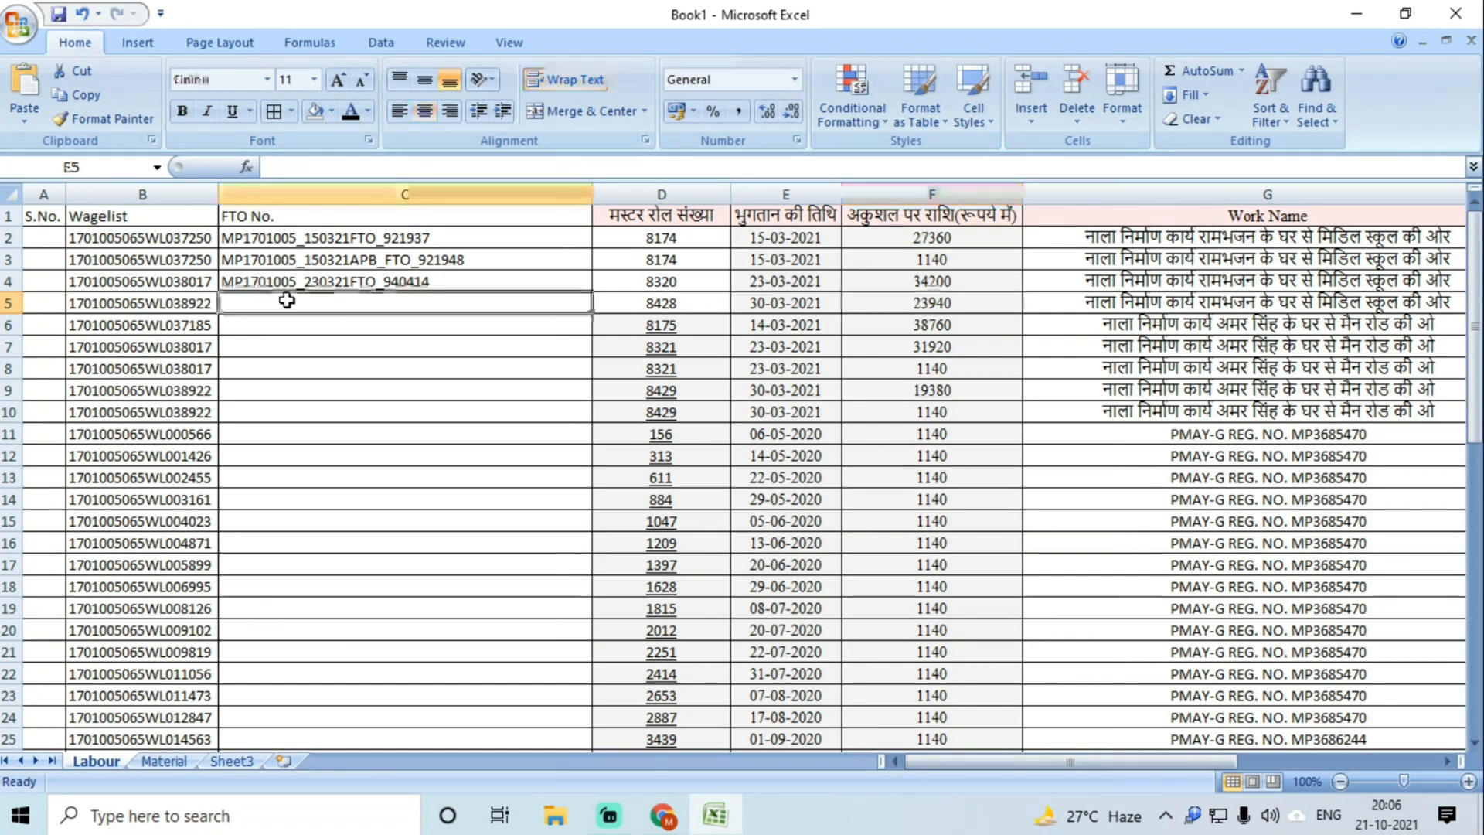
pyautogui.hotkey('ctrl', 'v')
pyautogui.click(308, 323)
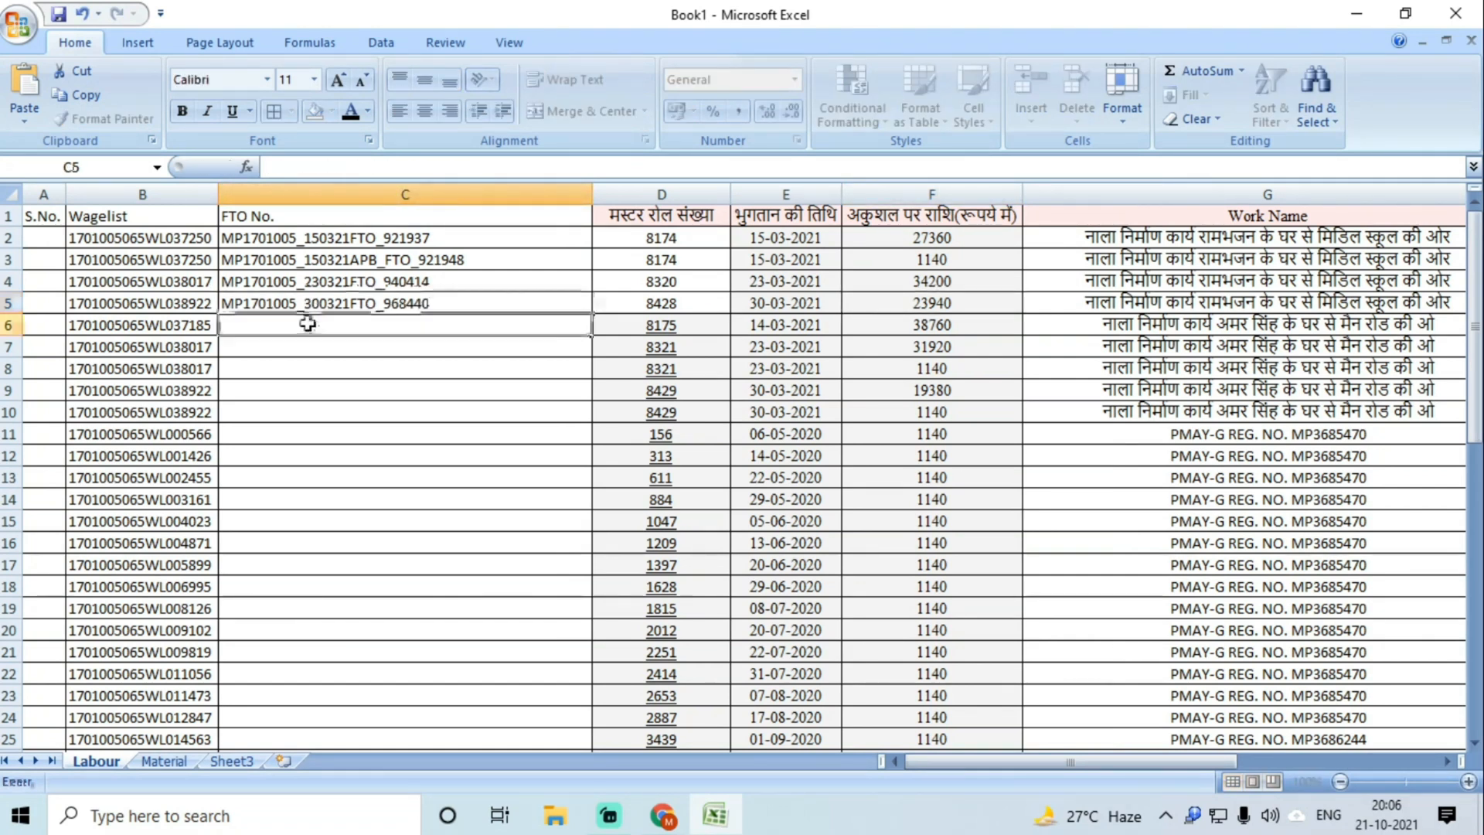
# Step: Copy the wagelist number from B6 and clear the search highlights on the old wage list page
pyautogui.click(193, 325)
pyautogui.hotkey('ctrl', 'c')
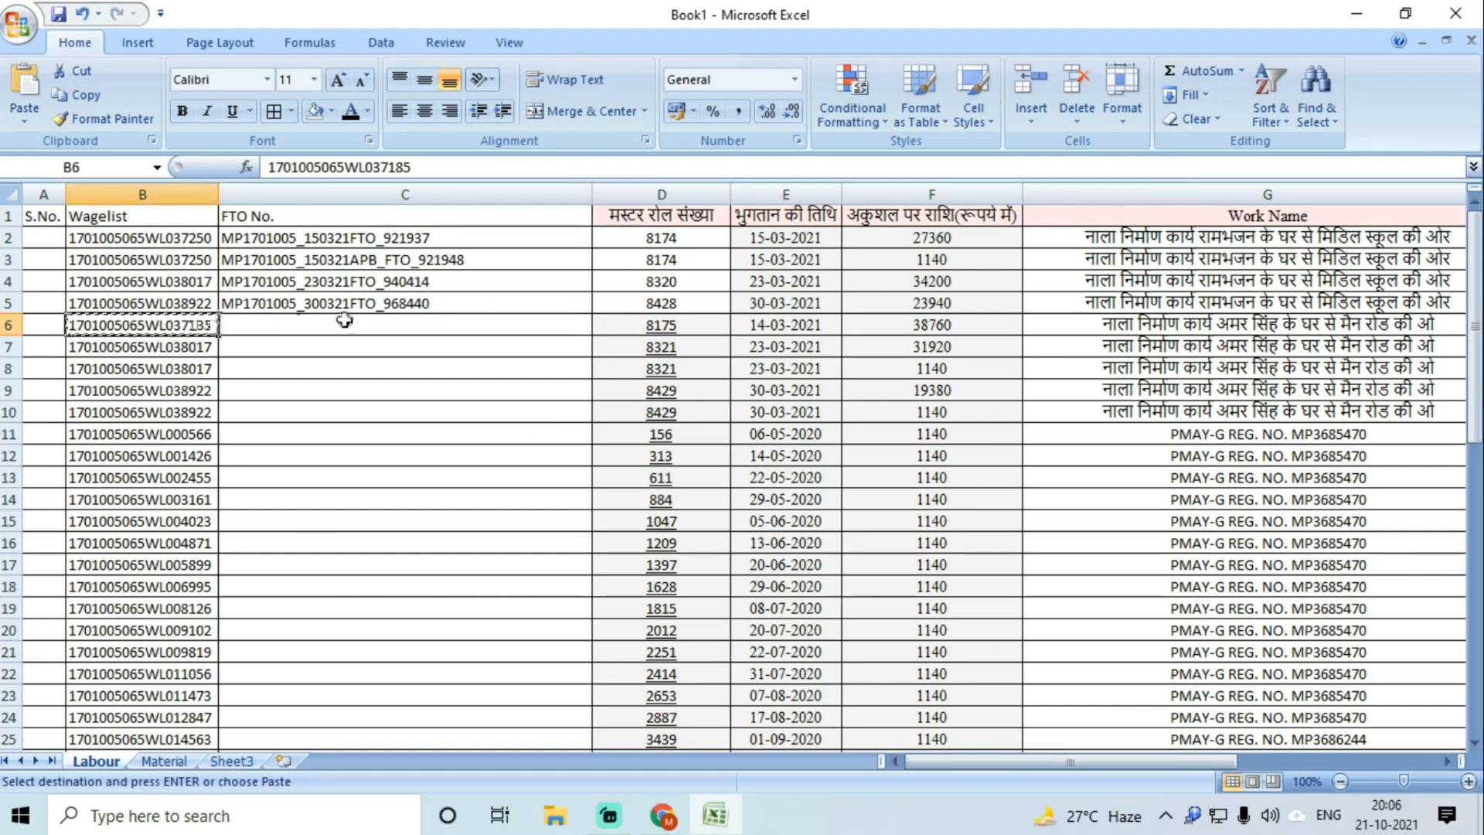
pyautogui.click(765, 765)
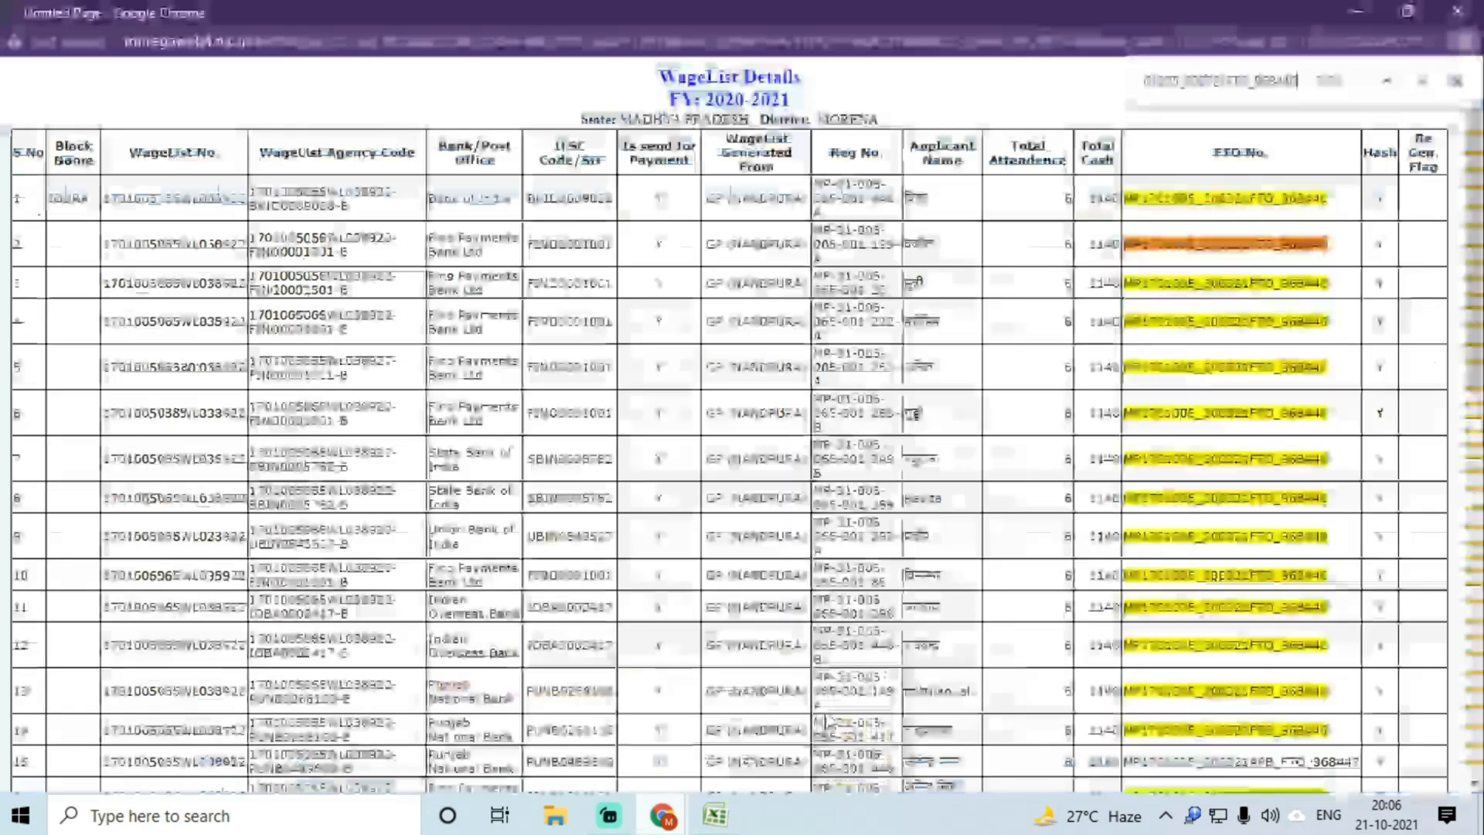
pyautogui.scroll(-10, 1111, 516)
pyautogui.scroll(10, 1111, 516)
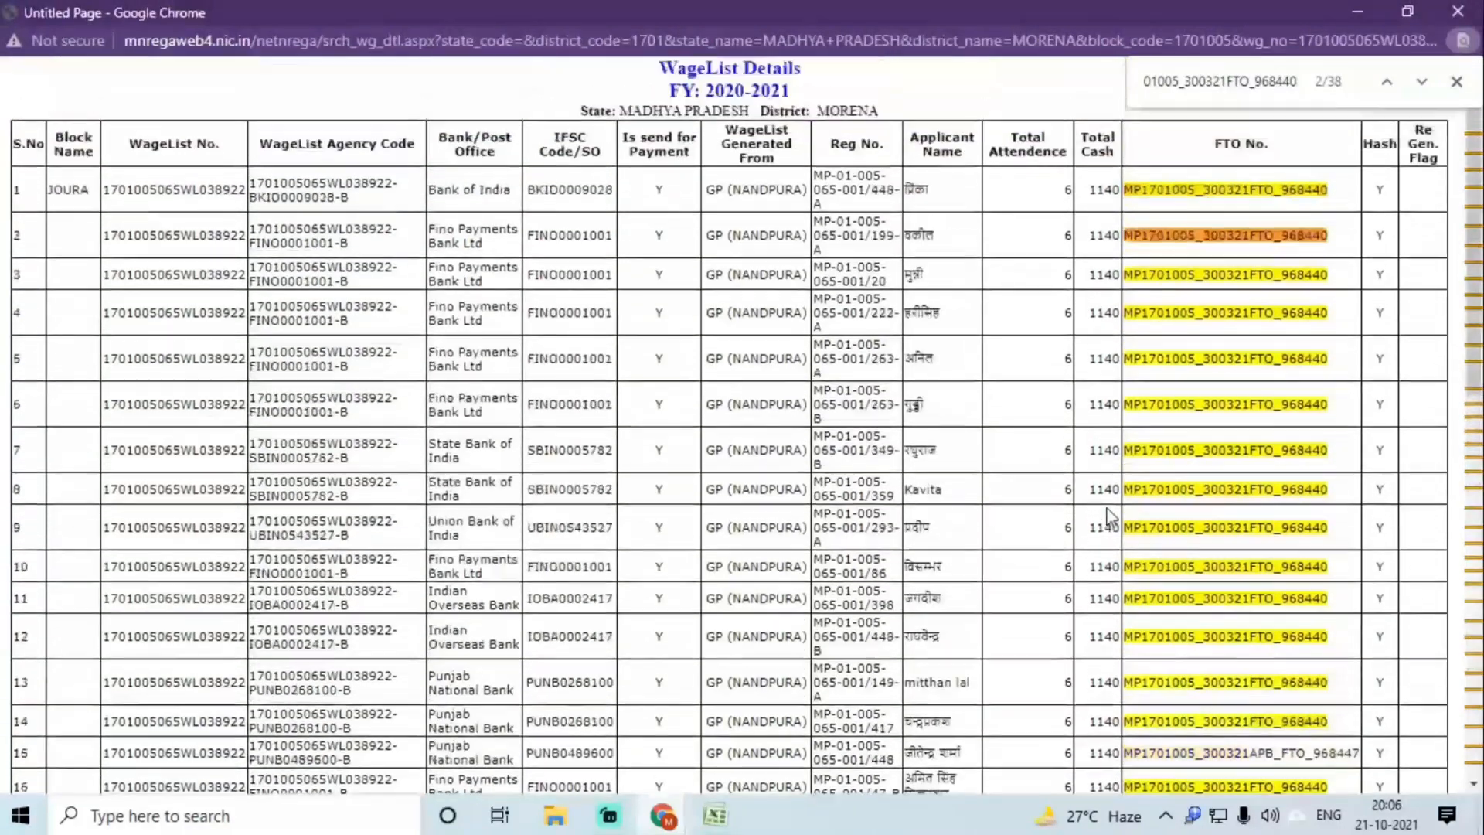
pyautogui.scroll(-3, 1266, 547)
pyautogui.scroll(3, 1266, 547)
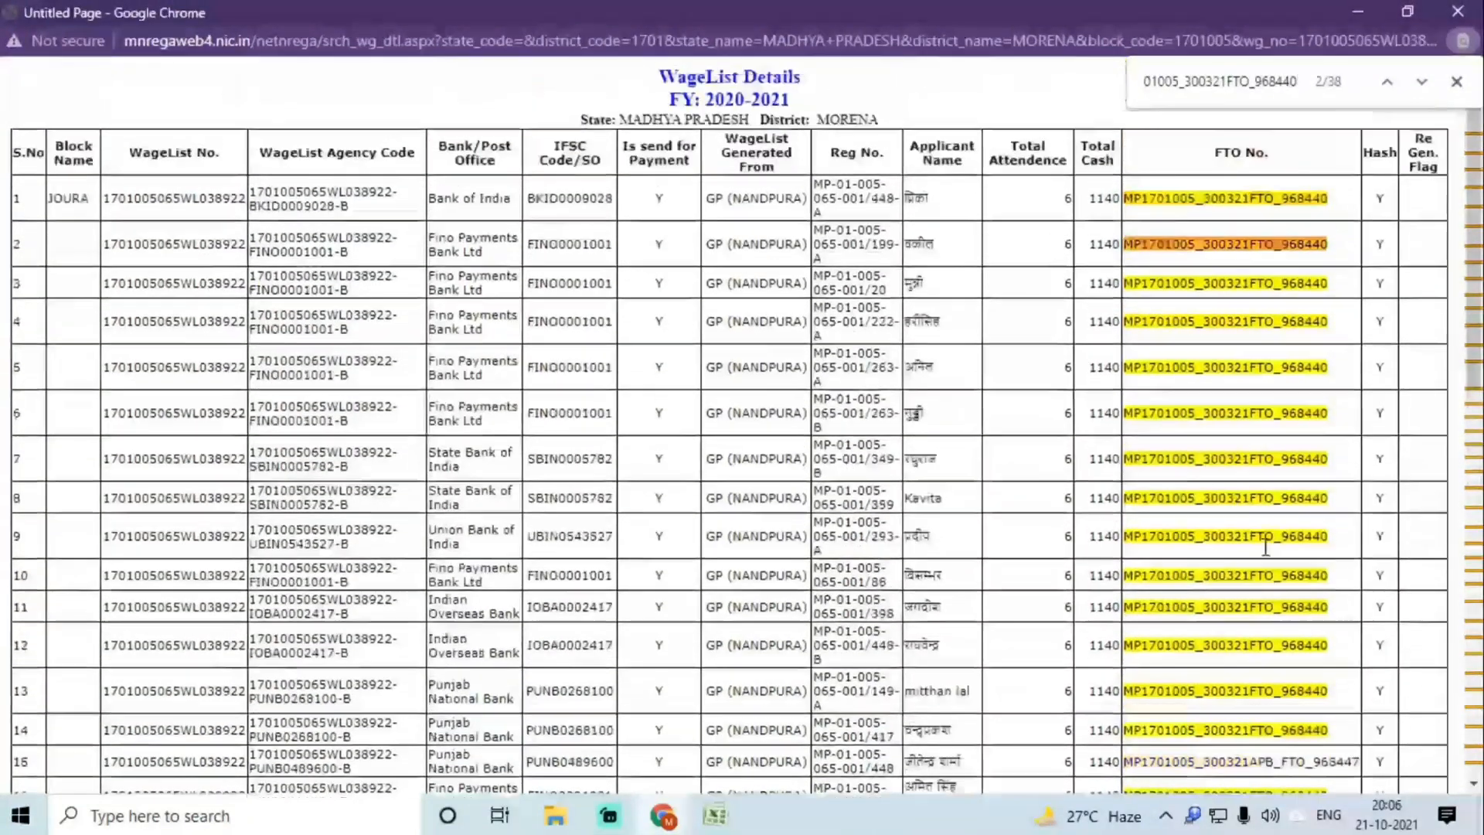
pyautogui.click(1456, 83)
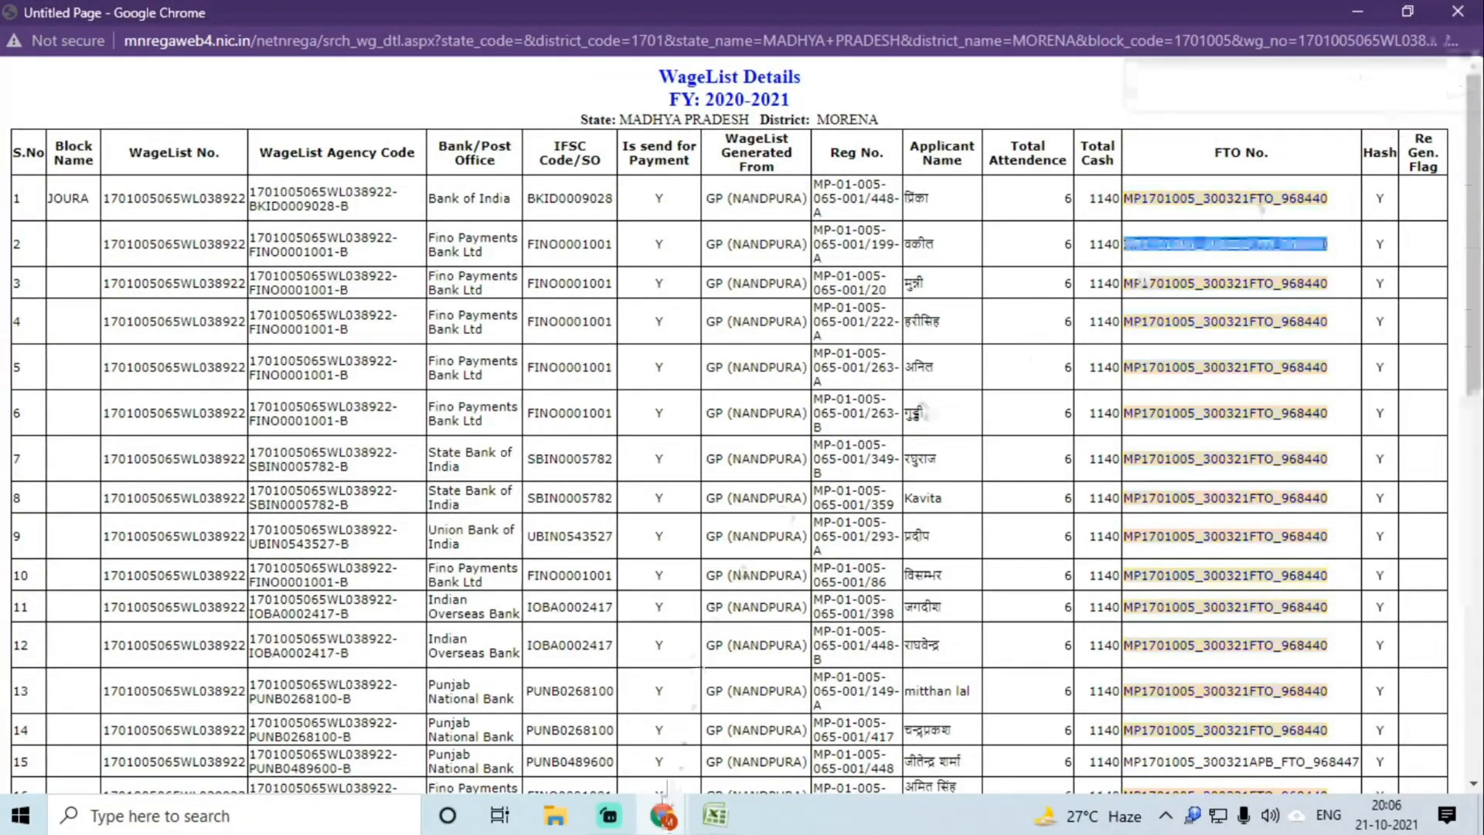
pyautogui.hotkey('alt', 'Tab')
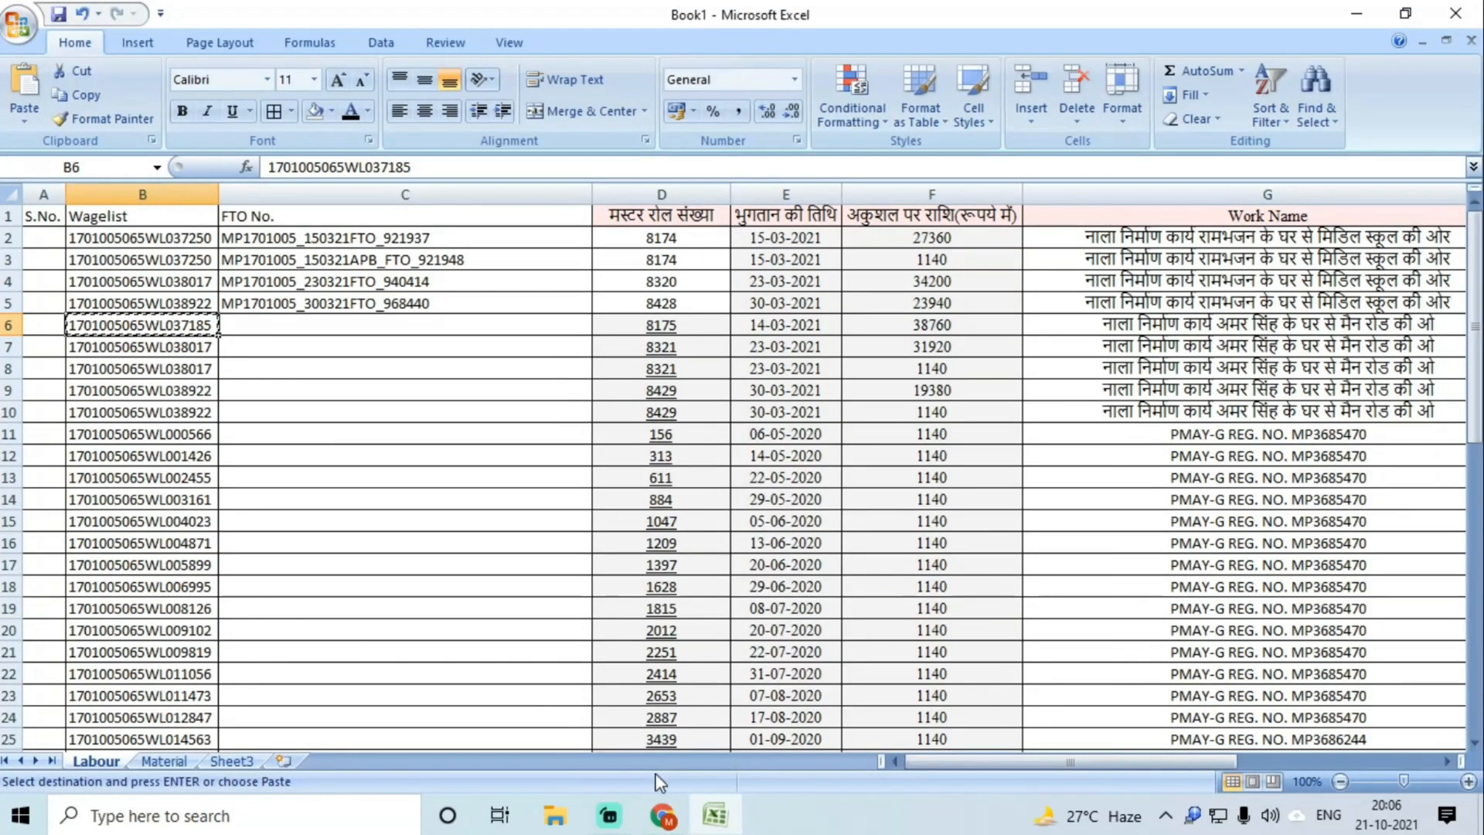
pyautogui.moveTo(662, 815)
pyautogui.click(541, 719)
pyautogui.click(1127, 150)
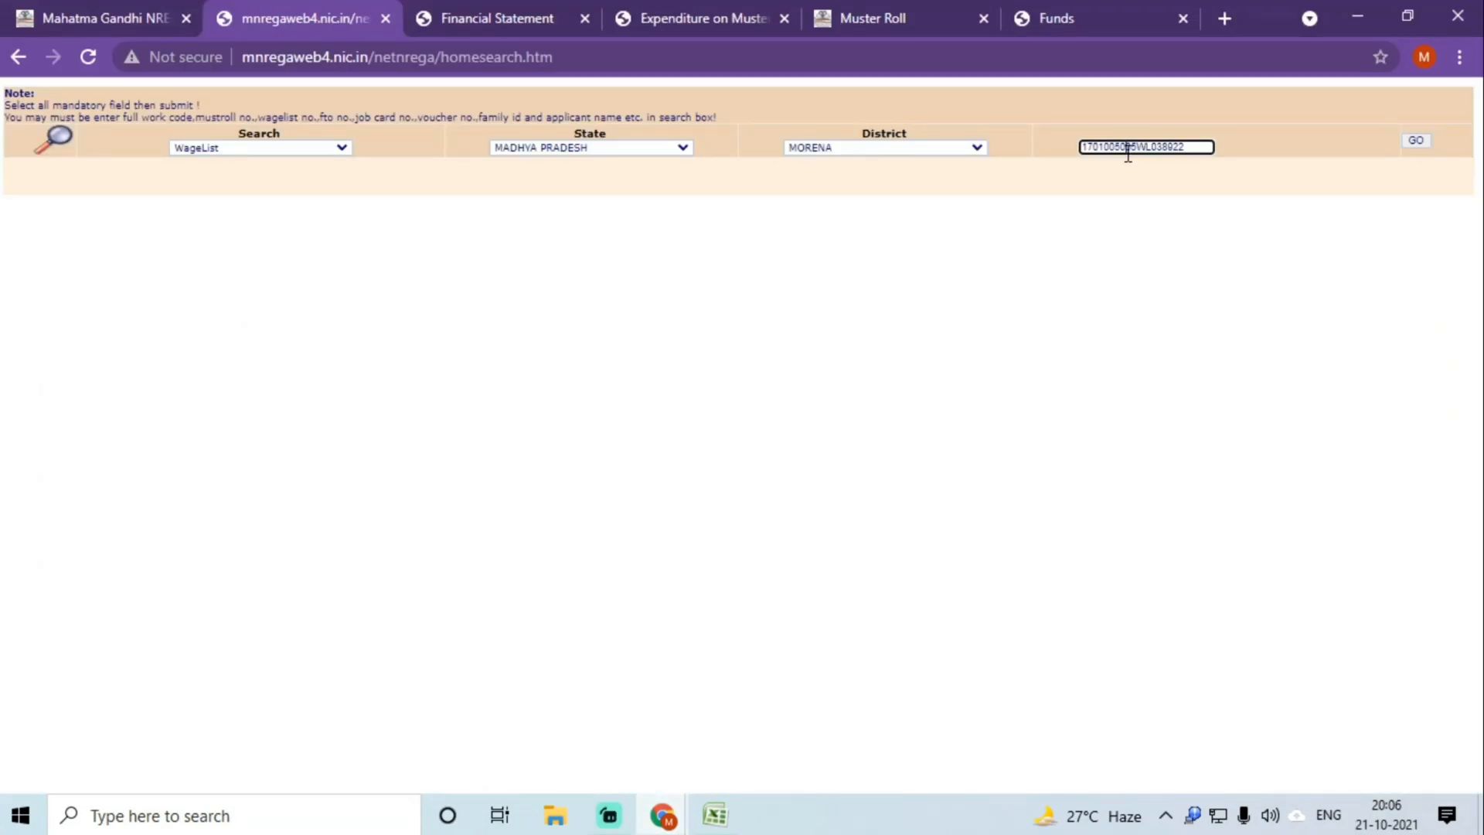
pyautogui.doubleClick(1128, 151)
pyautogui.hotkey('ctrl', 'v')
pyautogui.click(1415, 142)
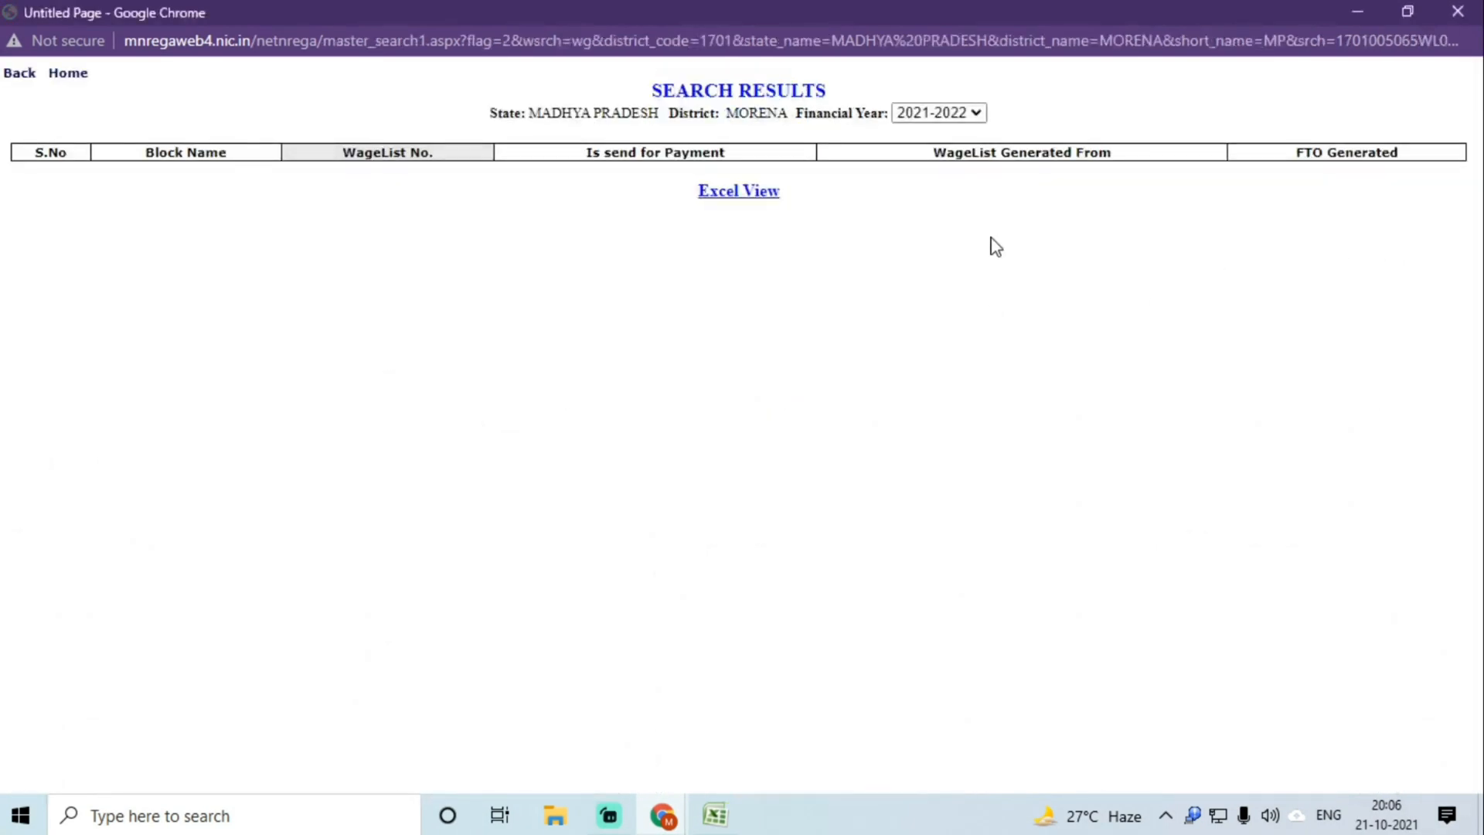
pyautogui.click(947, 114)
pyautogui.click(943, 151)
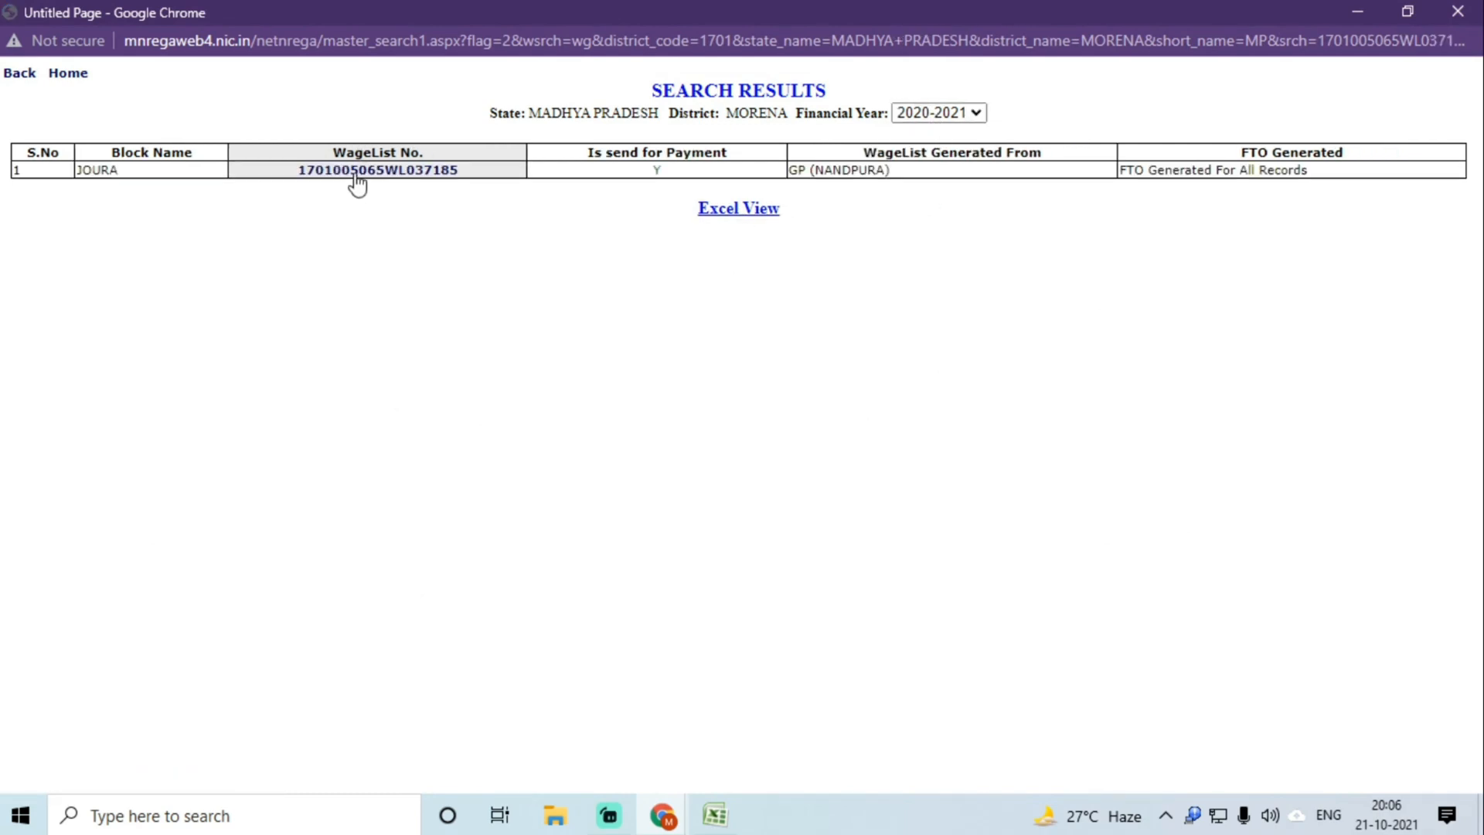
pyautogui.click(357, 172)
# Step: Paste FTO number MP1701005_140321FTO_920571 into C6, then copy B7's wagelist number
pyautogui.doubleClick(1252, 192)
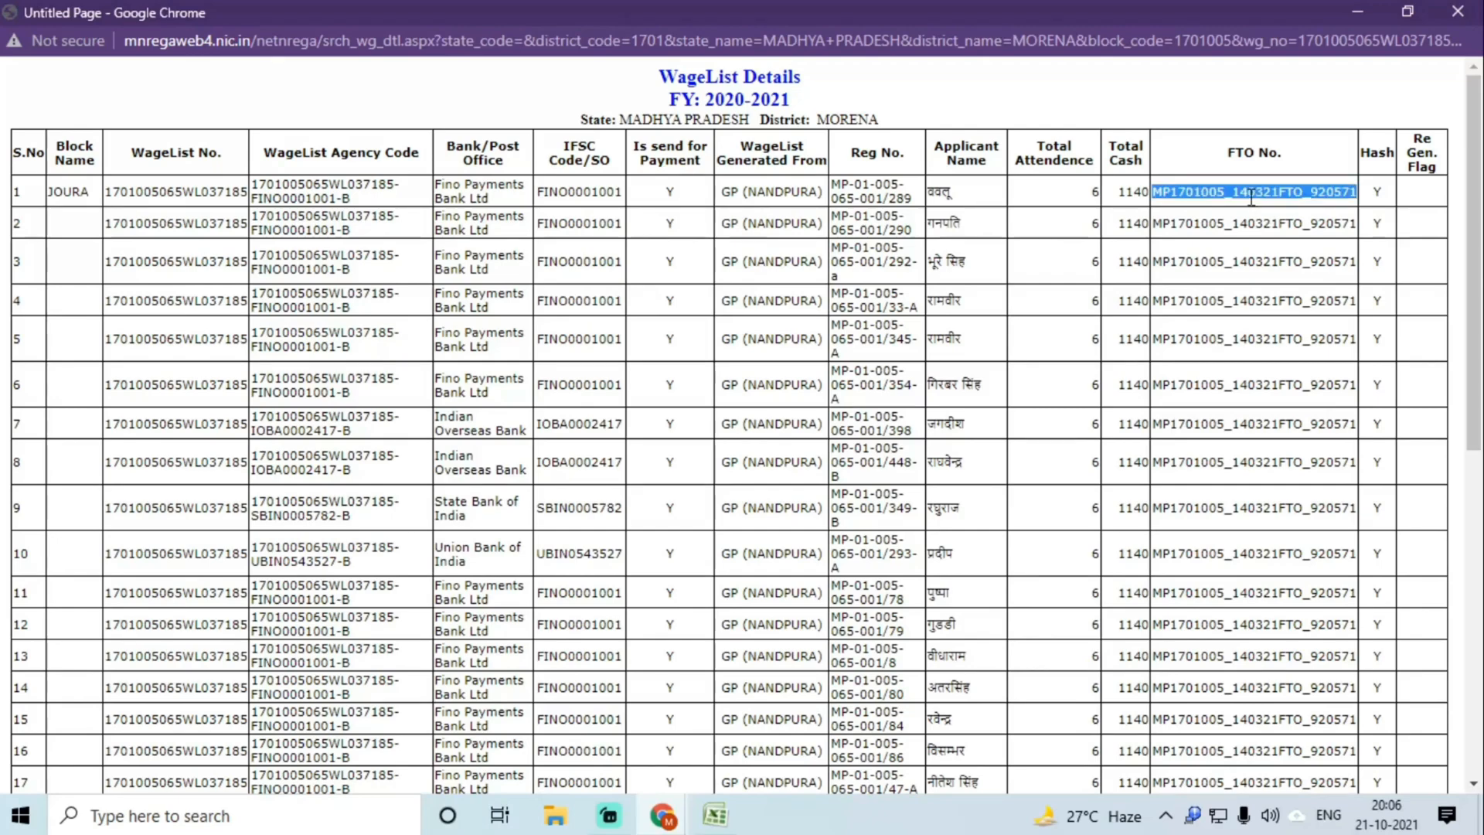
pyautogui.hotkey('ctrl', 'f')
pyautogui.press('Return')
pyautogui.scroll(-8, 1260, 325)
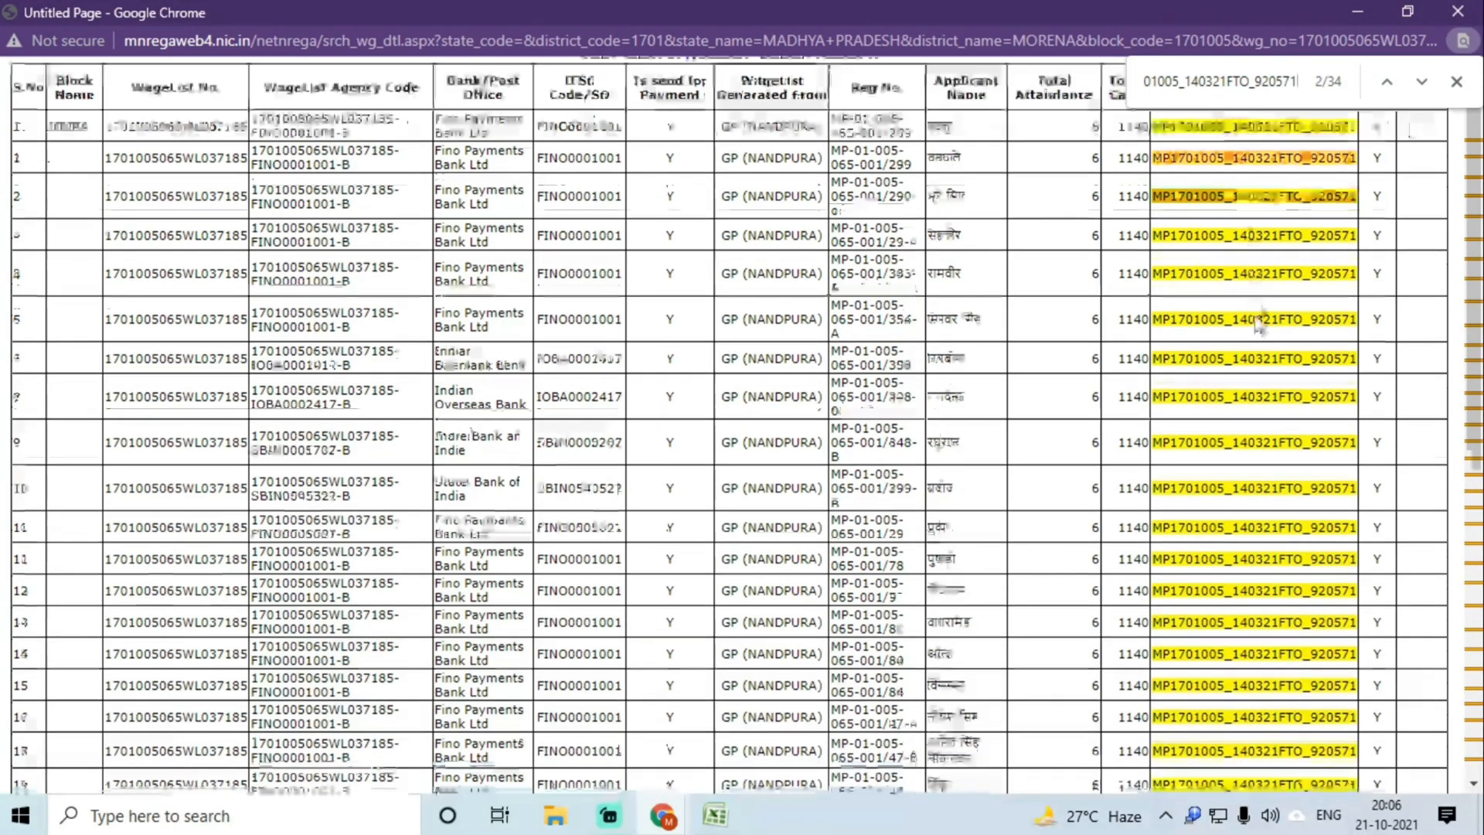
pyautogui.scroll(8, 1259, 325)
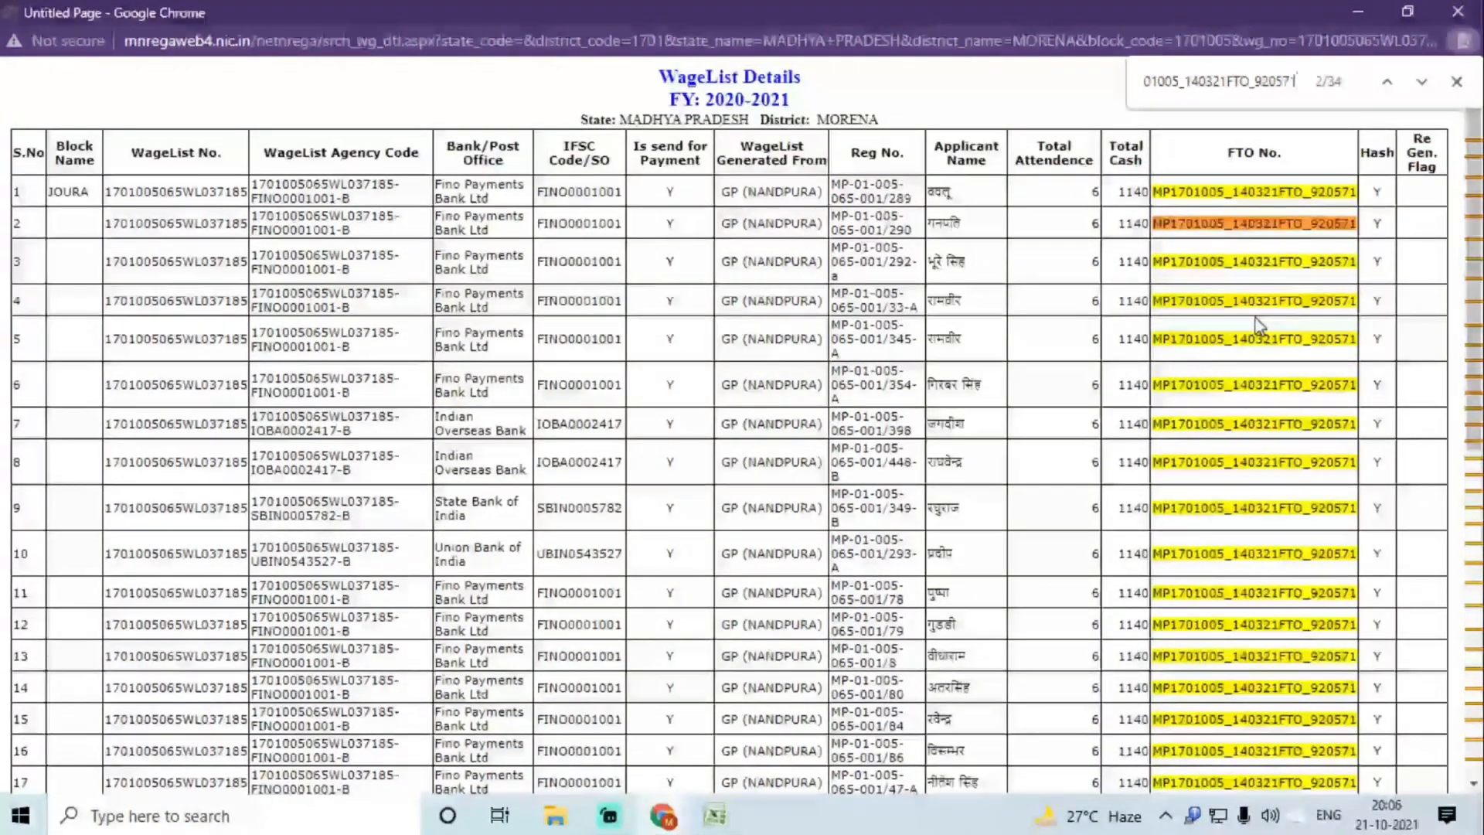
pyautogui.scroll(-7, 1260, 329)
pyautogui.scroll(7, 1260, 328)
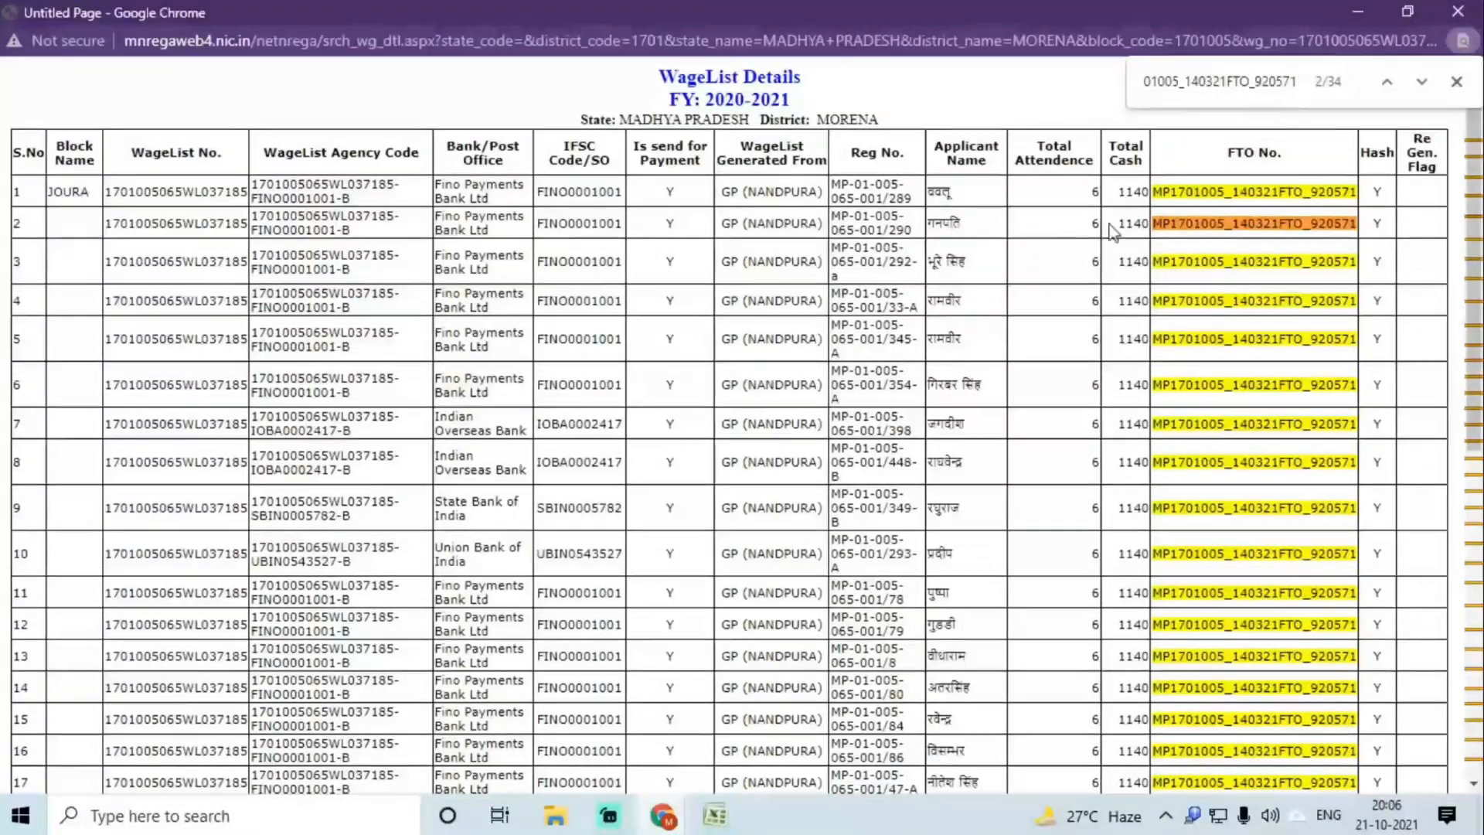
pyautogui.click(715, 814)
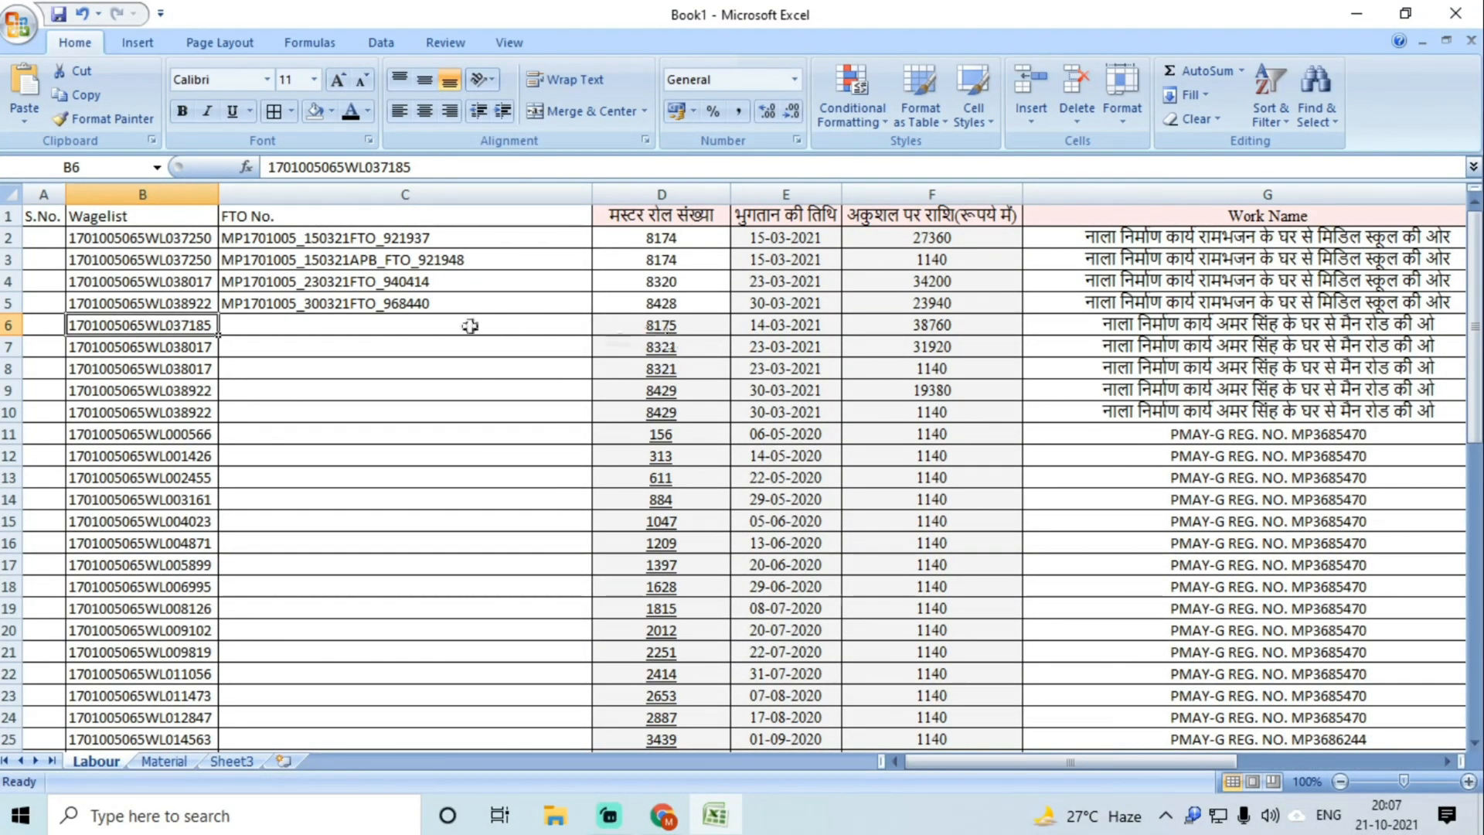
pyautogui.click(306, 332)
pyautogui.hotkey('ctrl', 'v')
pyautogui.press('Return')
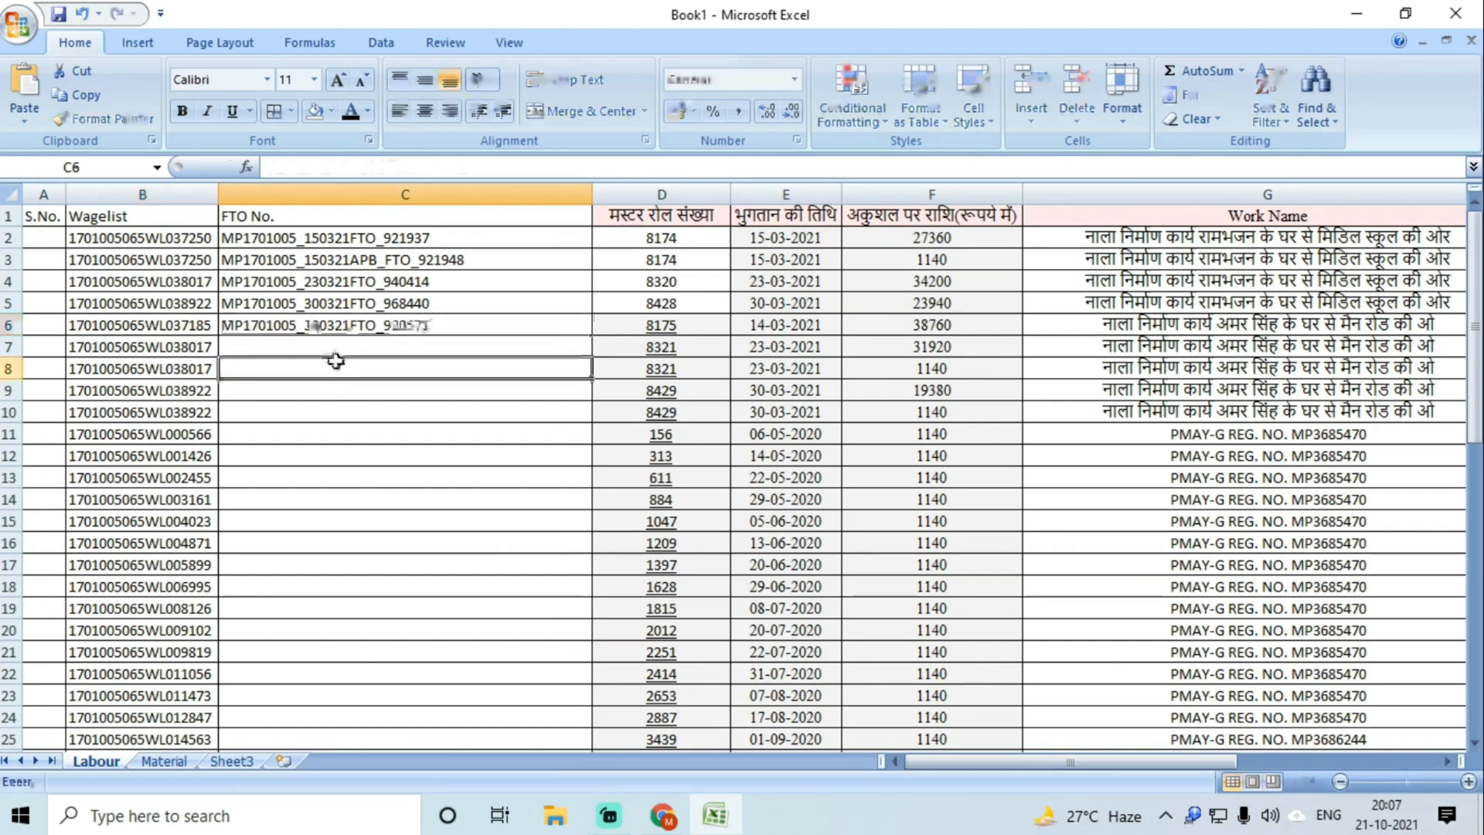
pyautogui.click(172, 347)
pyautogui.hotkey('ctrl', 'c')
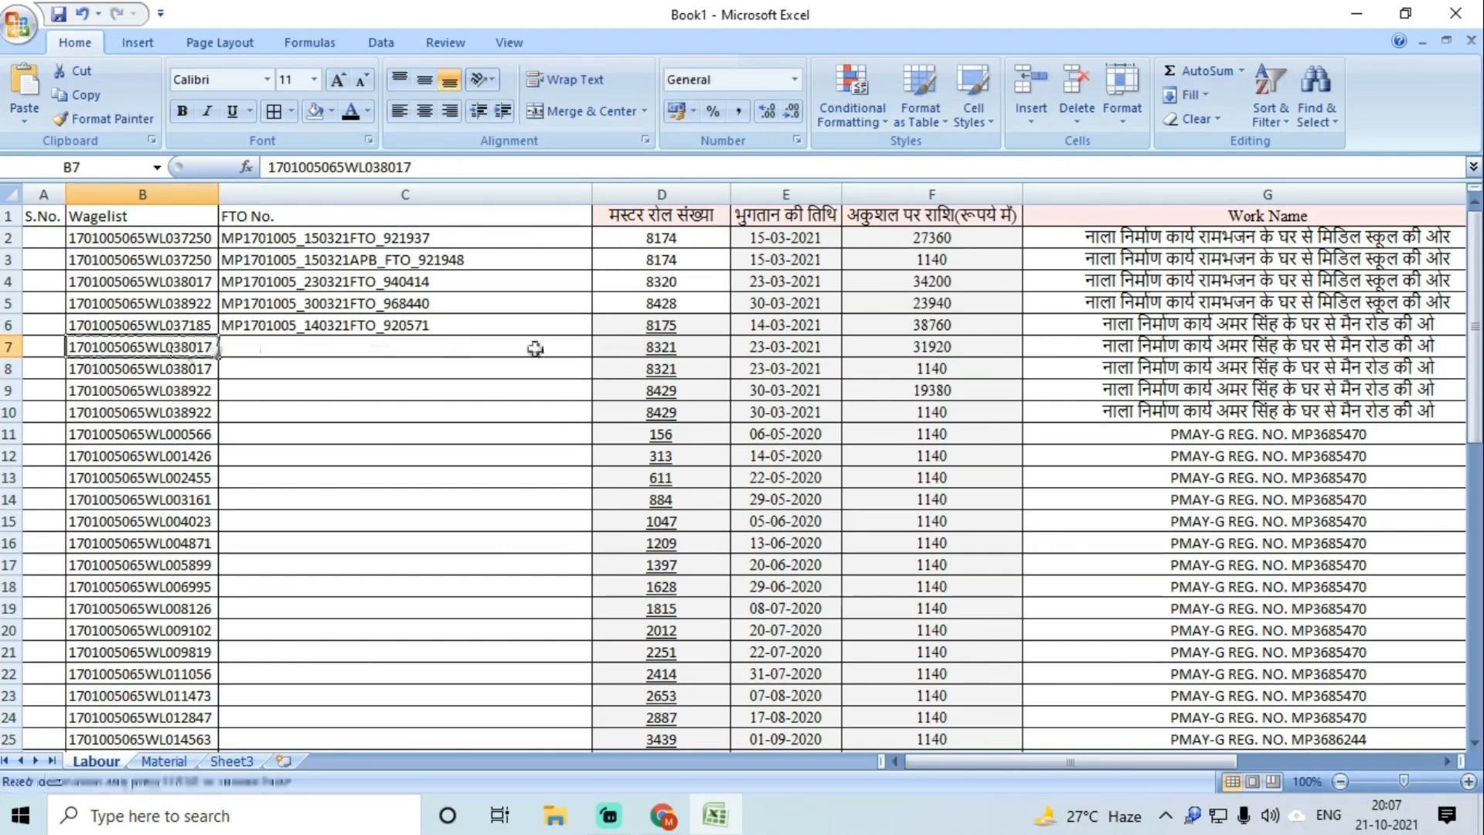
# Step: Search MGNREGA for the B7 wagelist number in financial year 2020-2021
pyautogui.click(663, 815)
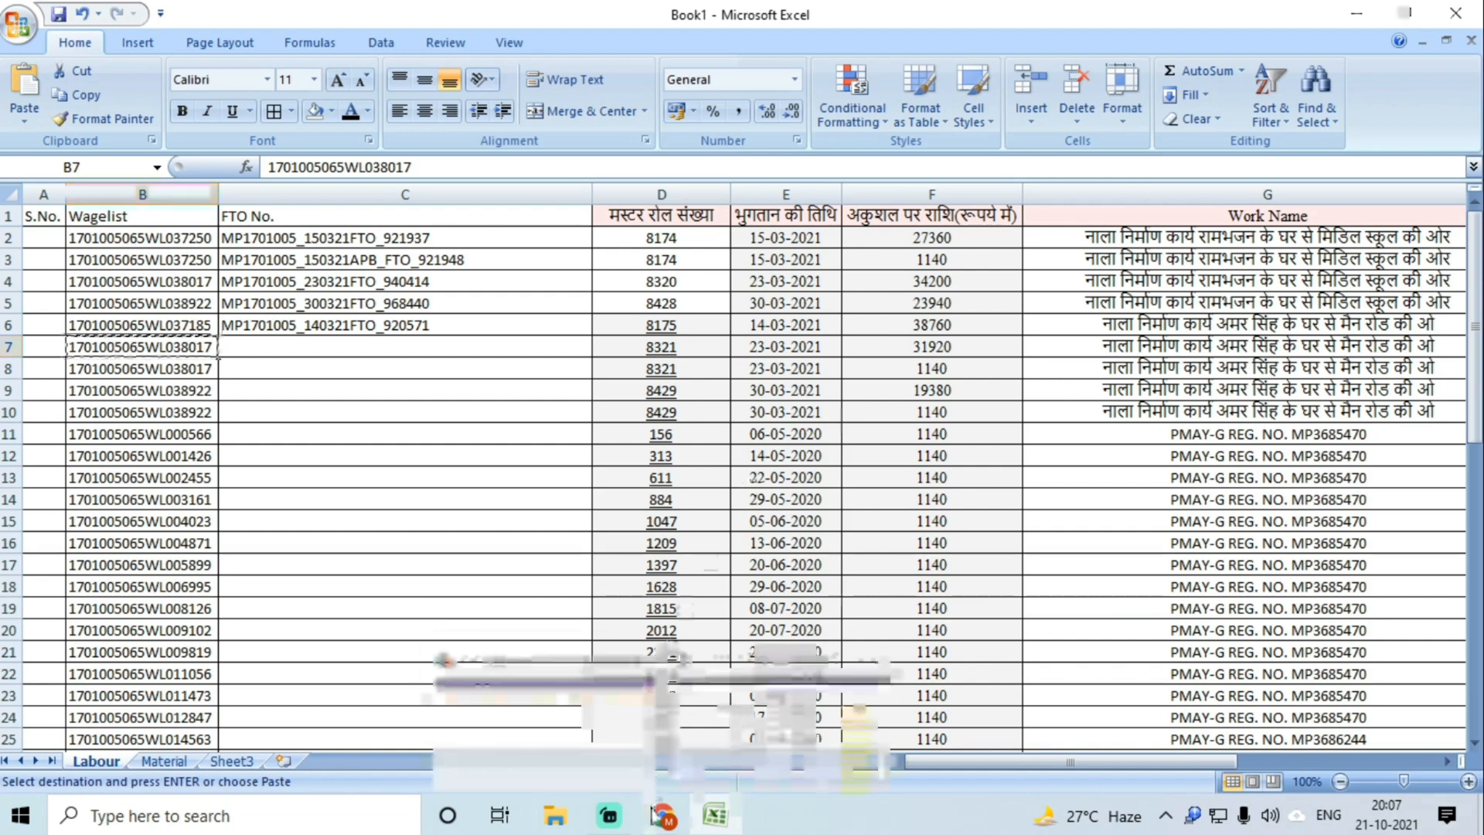
pyautogui.click(618, 673)
pyautogui.doubleClick(1155, 148)
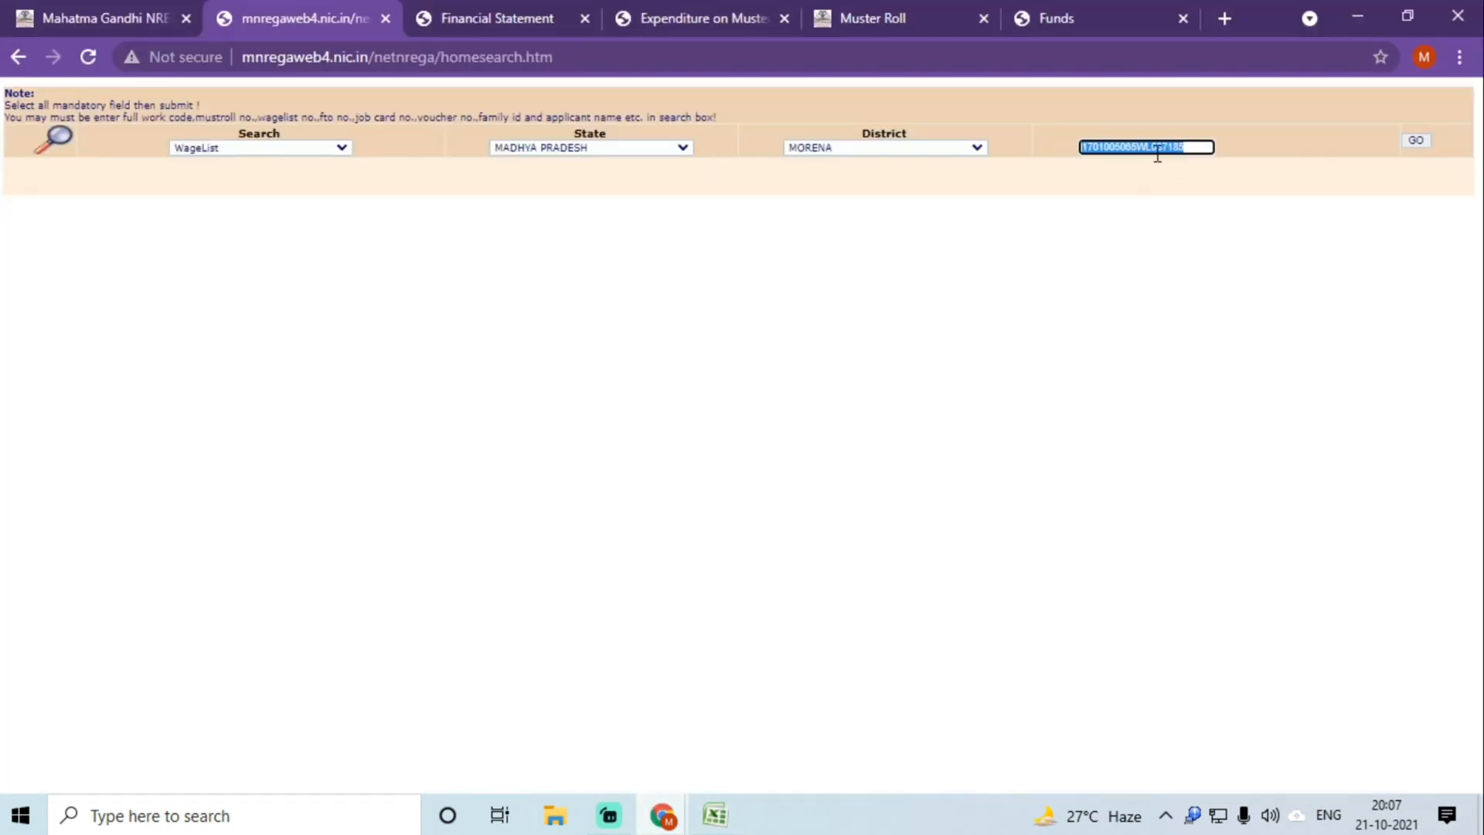
pyautogui.hotkey('ctrl', 'v')
pyautogui.click(1416, 141)
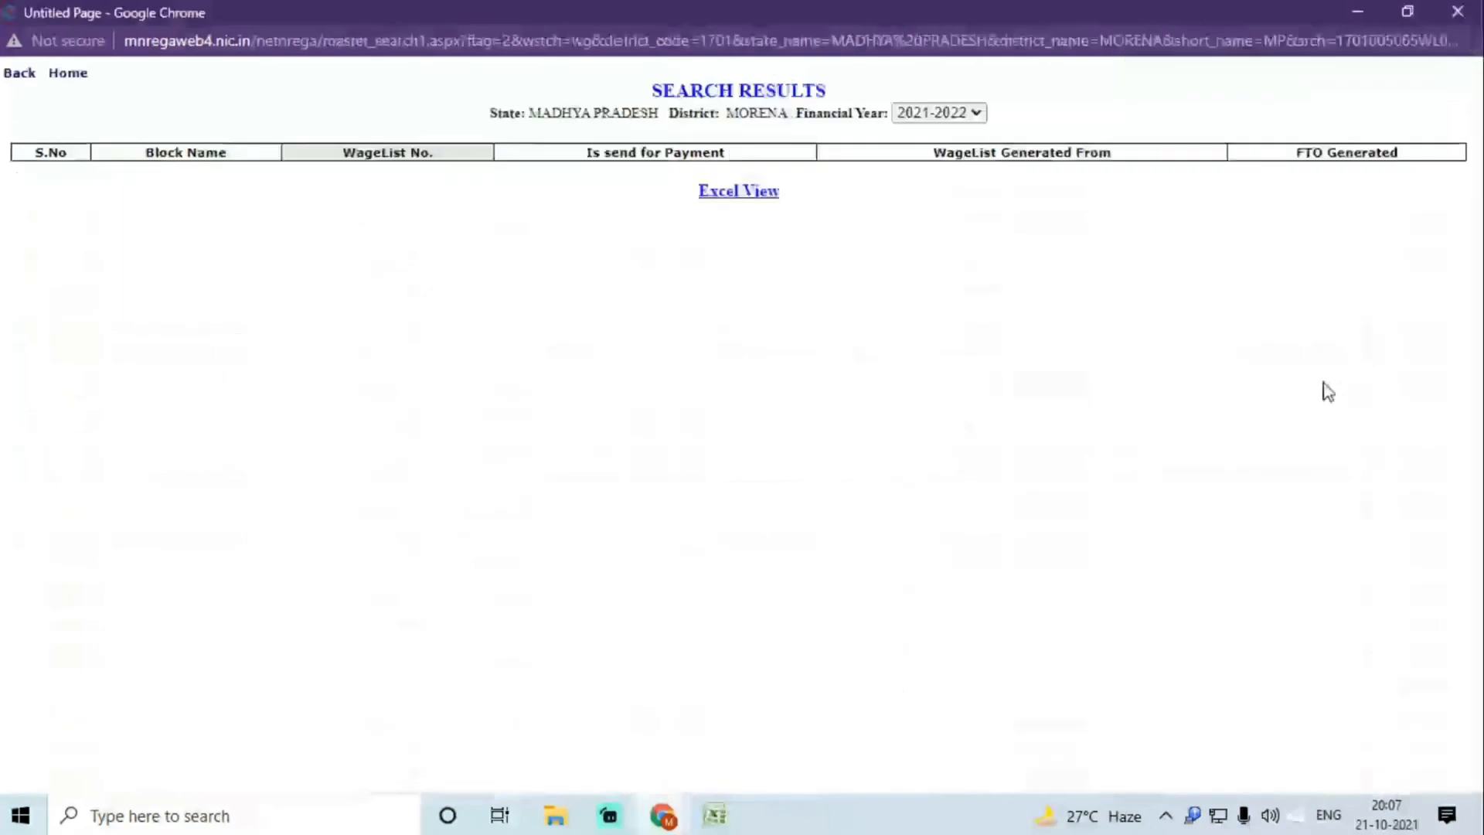
pyautogui.click(945, 113)
pyautogui.click(947, 152)
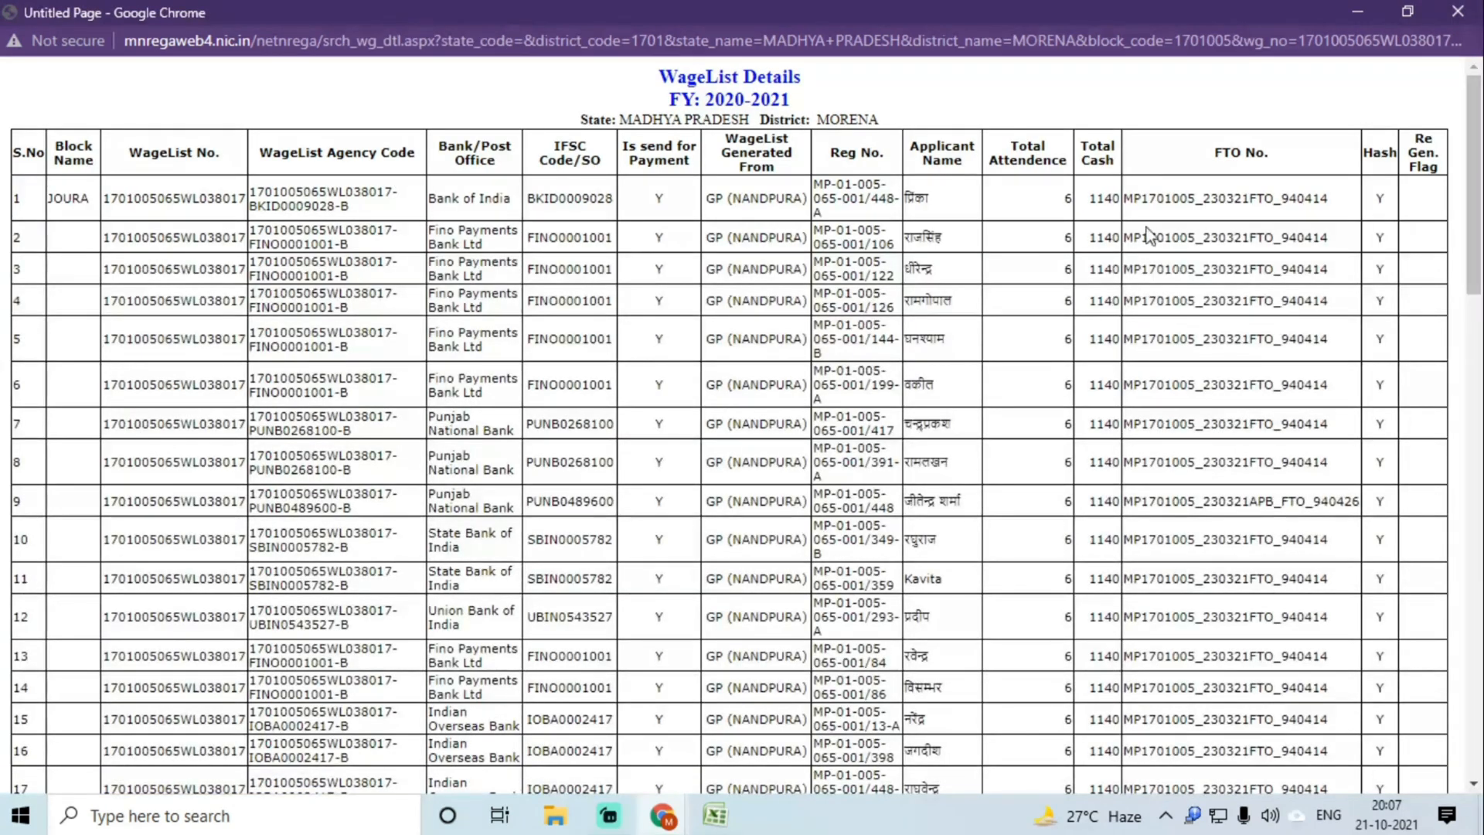
# Step: Copy FTO number MP1701005_230321FTO_940414 from the wage list into cell C7
pyautogui.doubleClick(1169, 210)
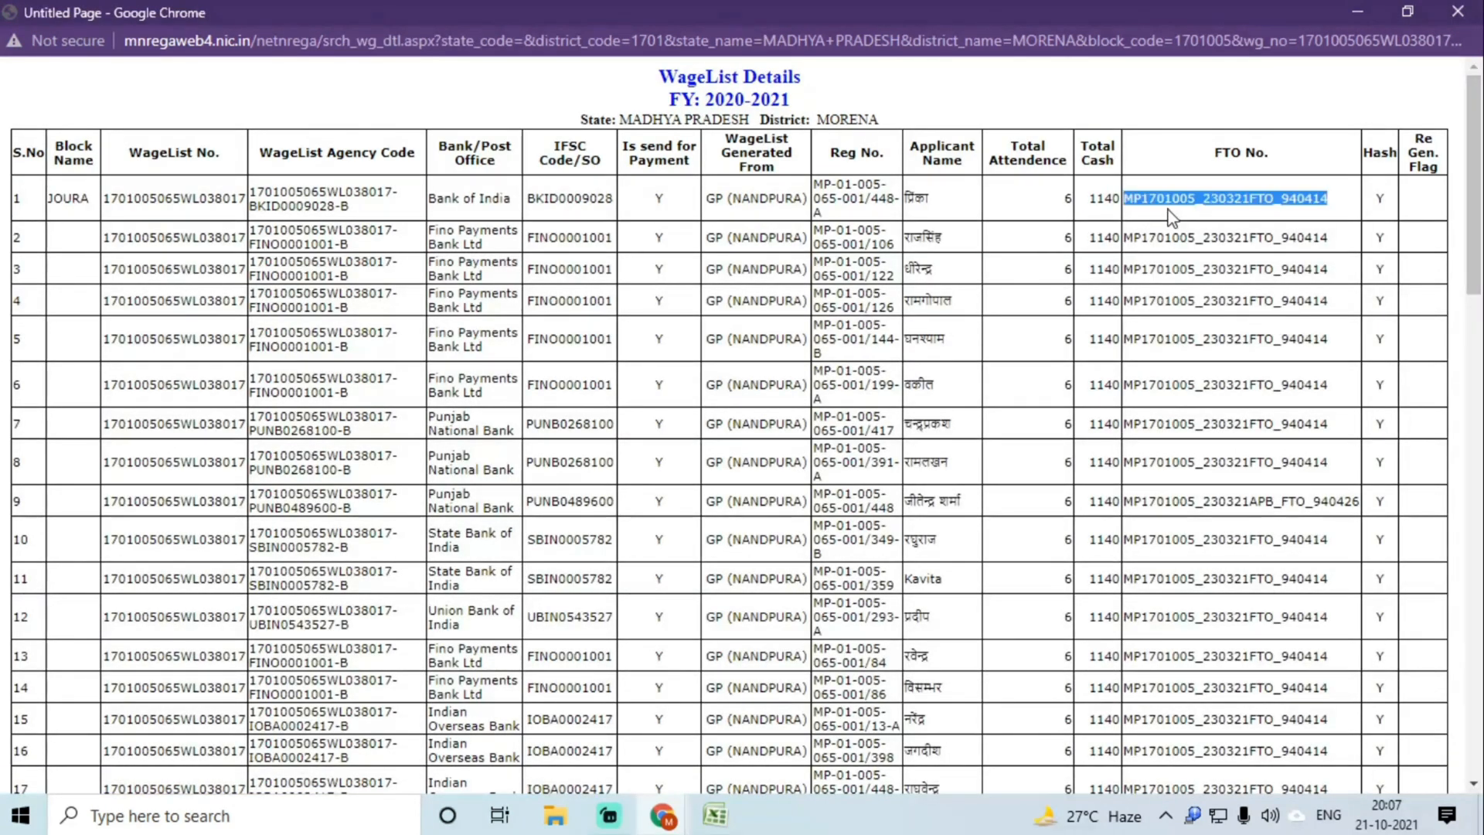
pyautogui.hotkey('ctrl', 'f')
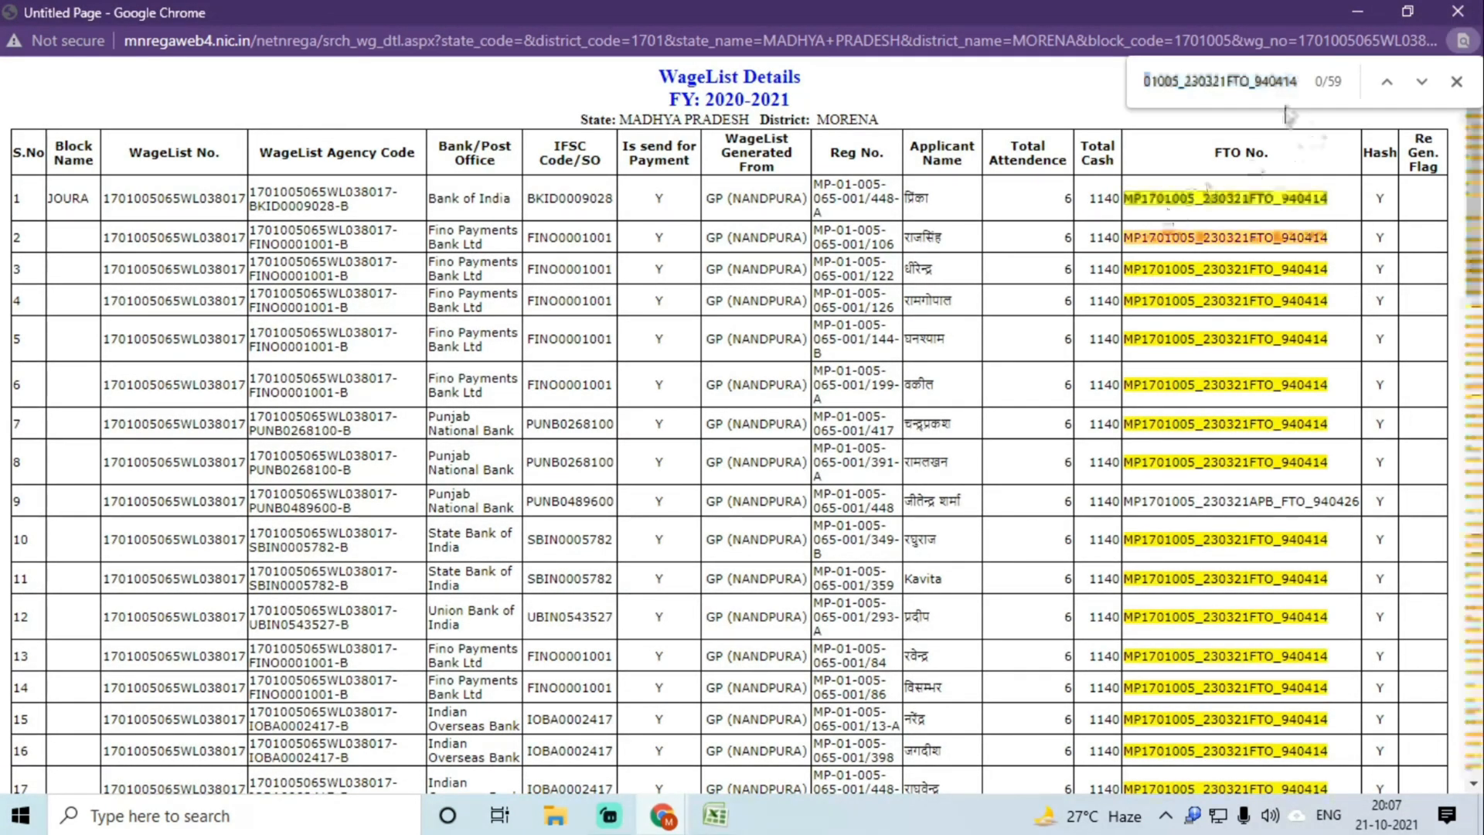
pyautogui.click(704, 827)
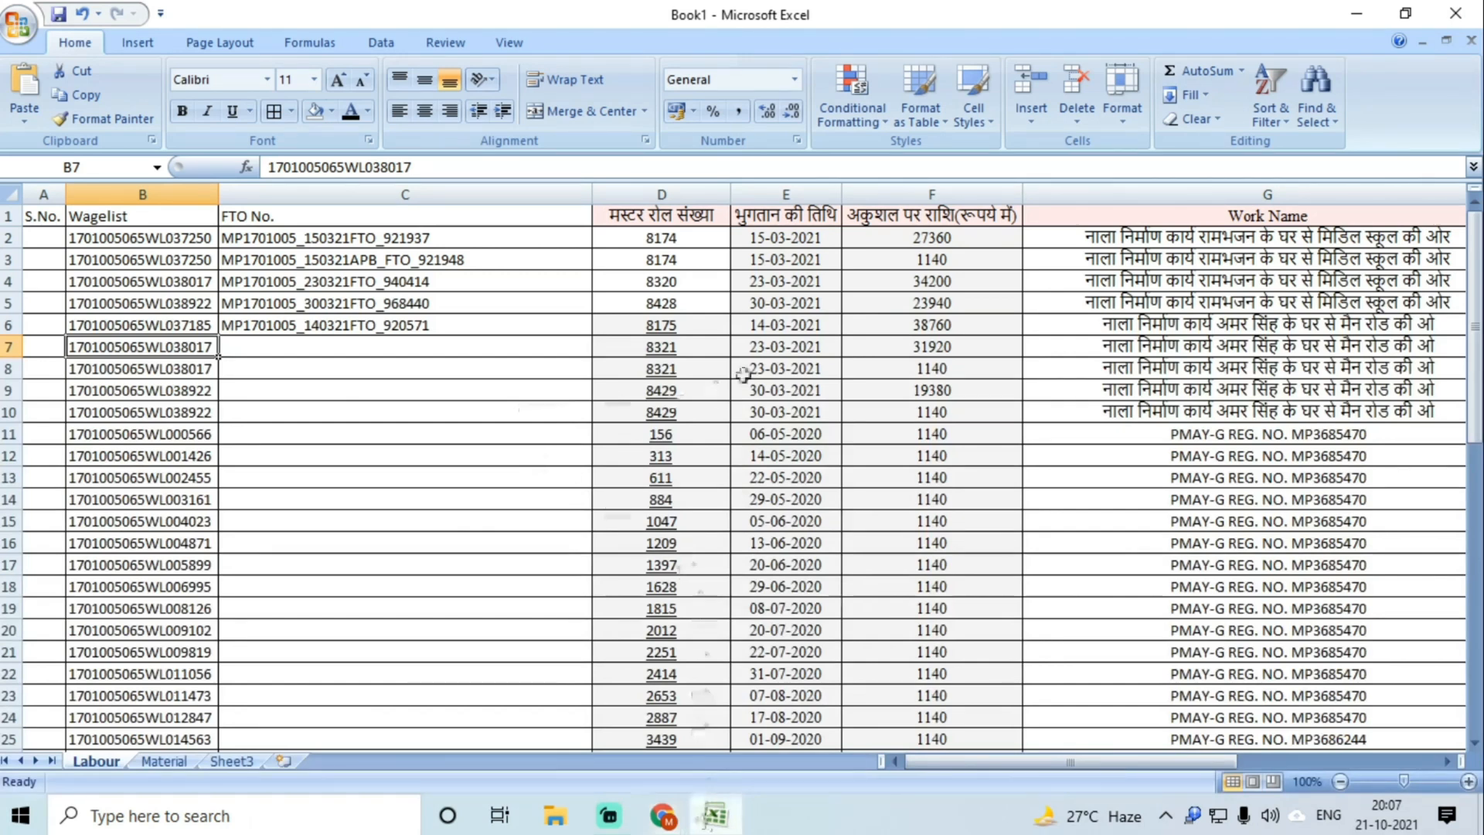
pyautogui.doubleClick(341, 347)
pyautogui.hotkey('ctrl', 'v')
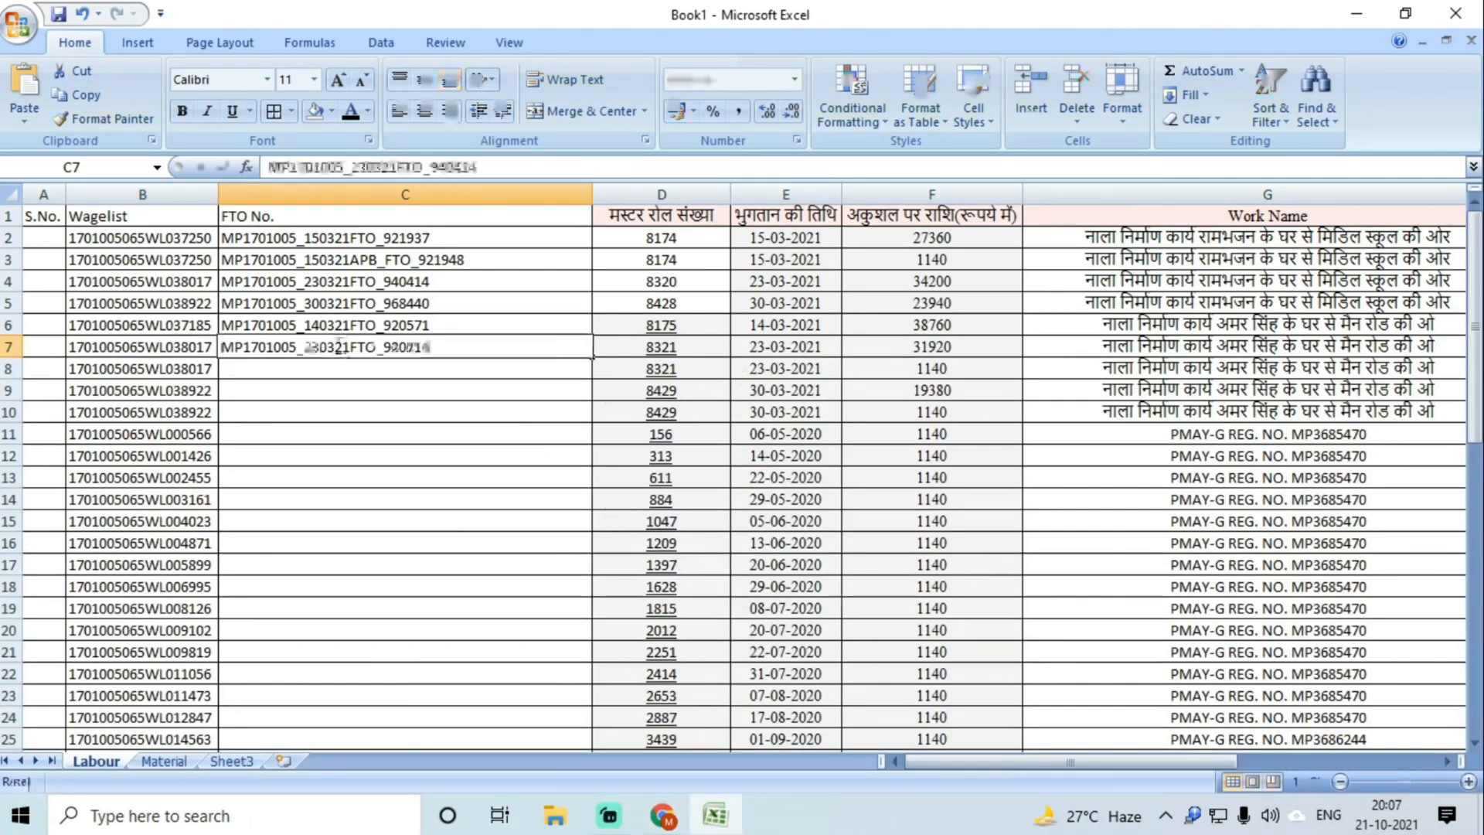
pyautogui.press('Return')
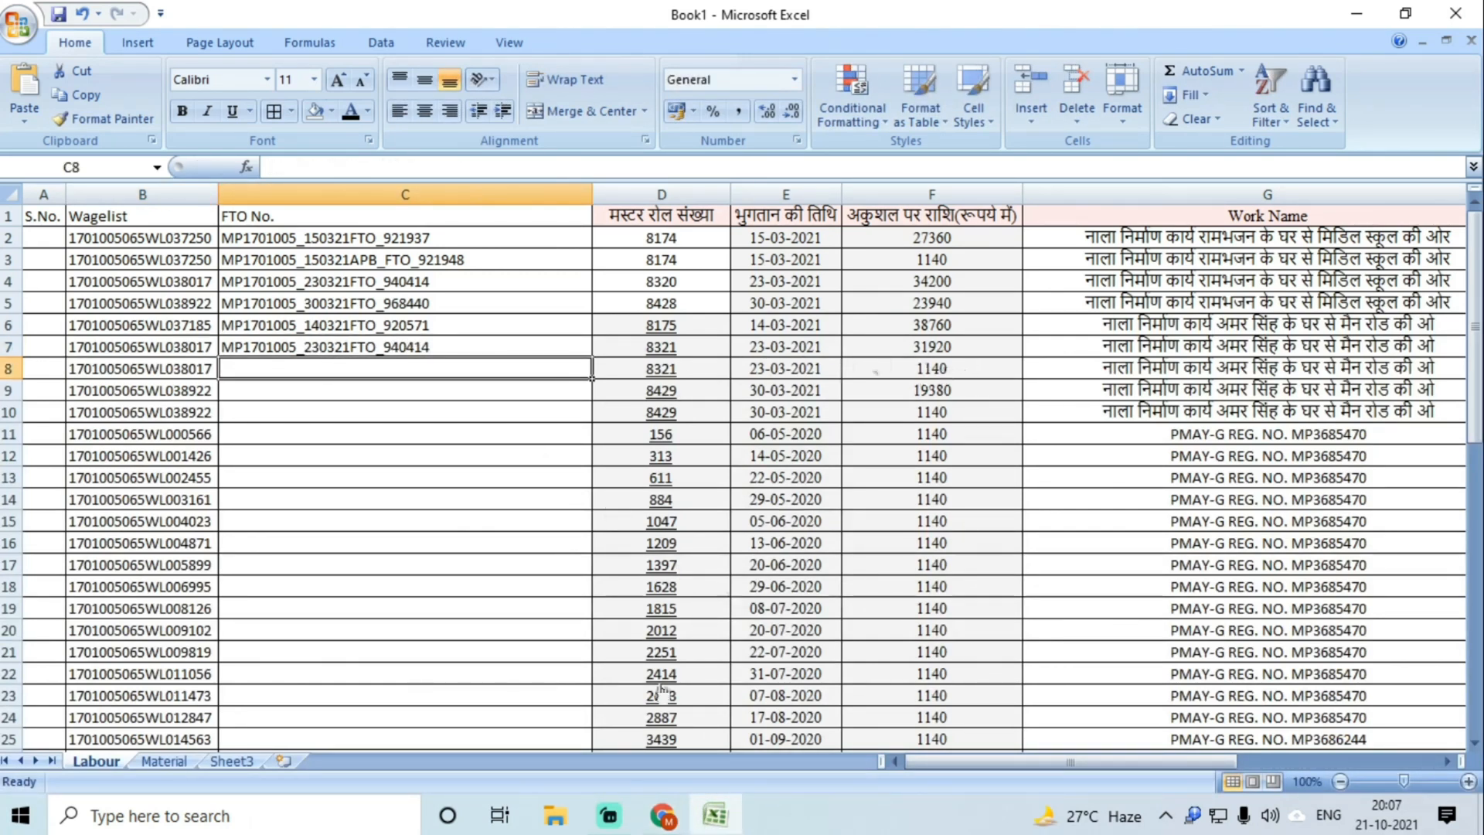
# Step: Copy row 9's APB FTO number from the wage list into cell C8
pyautogui.moveTo(663, 815)
pyautogui.click(761, 649)
pyautogui.scroll(-5, 1167, 603)
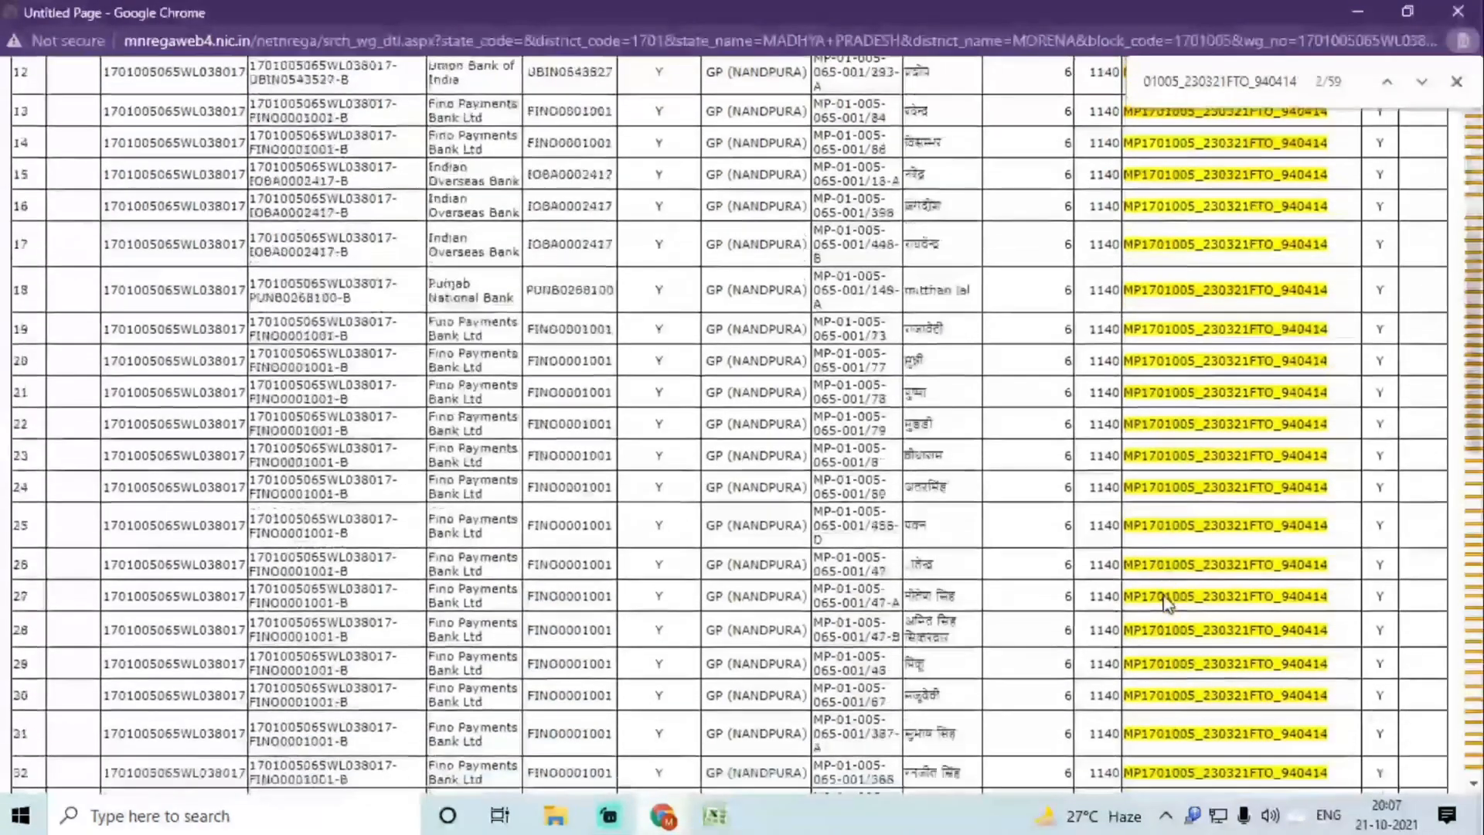
pyautogui.scroll(-8, 1167, 603)
pyautogui.scroll(12, 1167, 595)
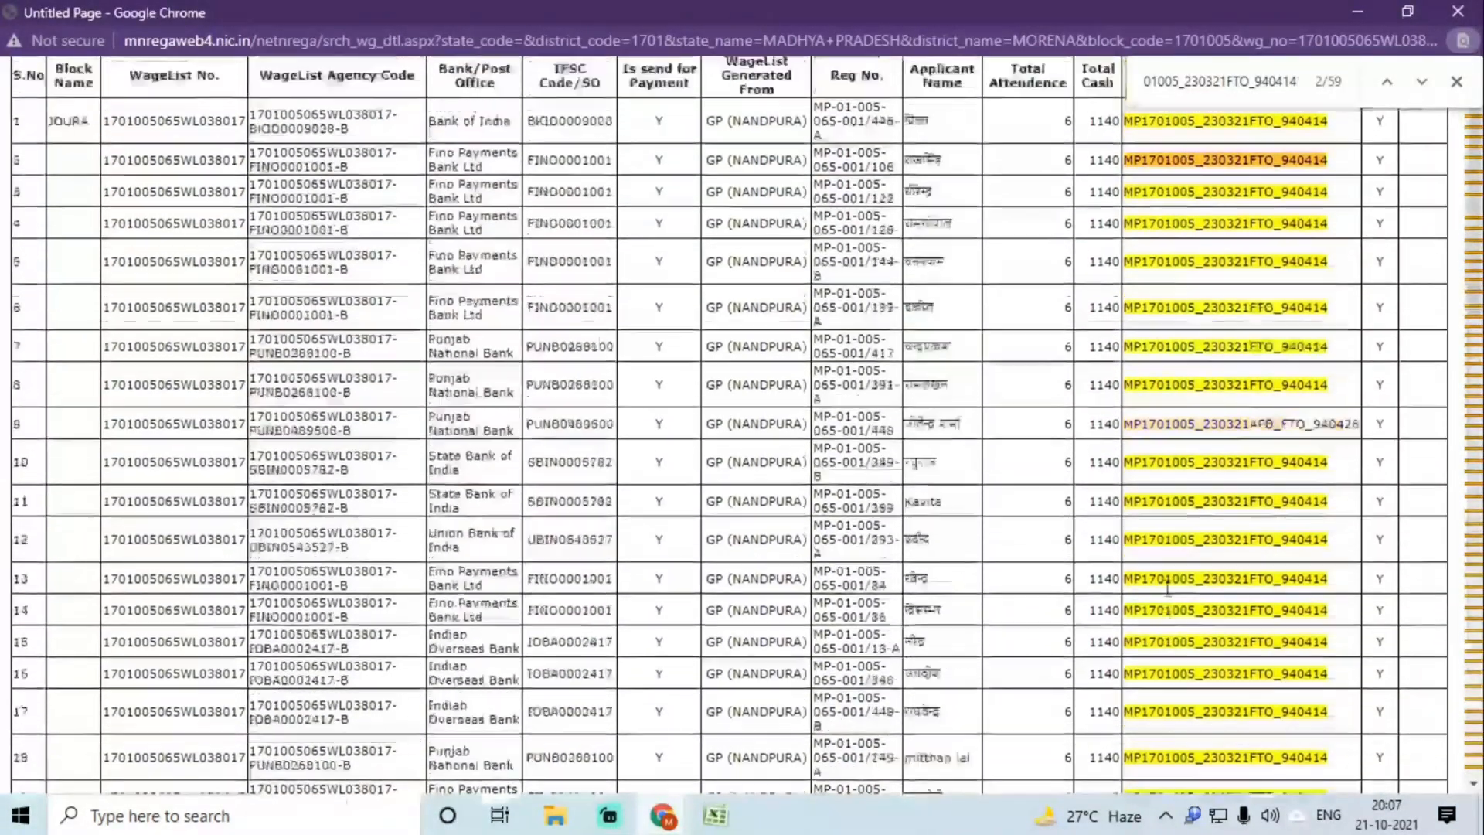
pyautogui.scroll(1, 1167, 587)
pyautogui.doubleClick(1229, 499)
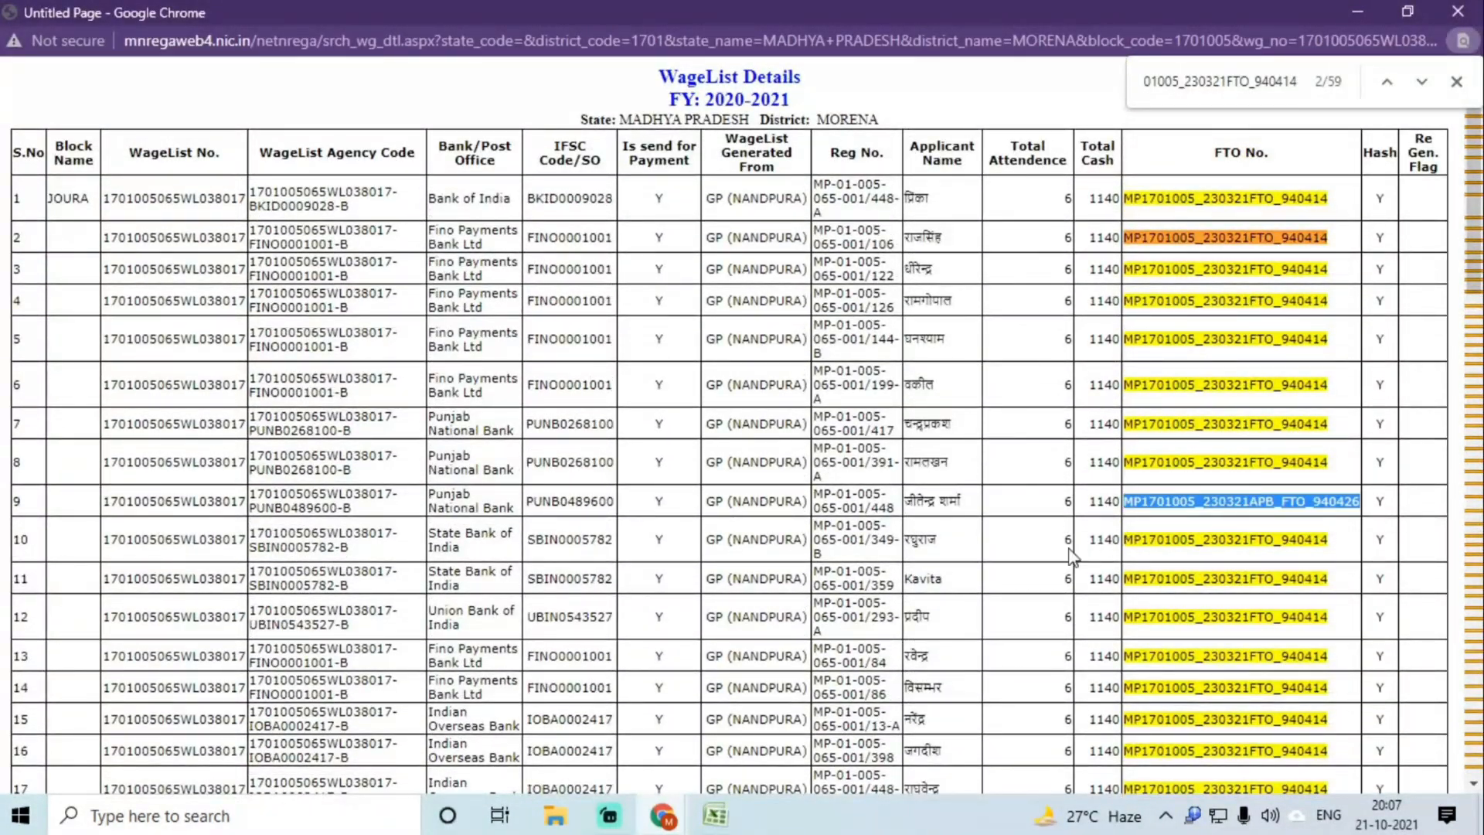
pyautogui.click(741, 815)
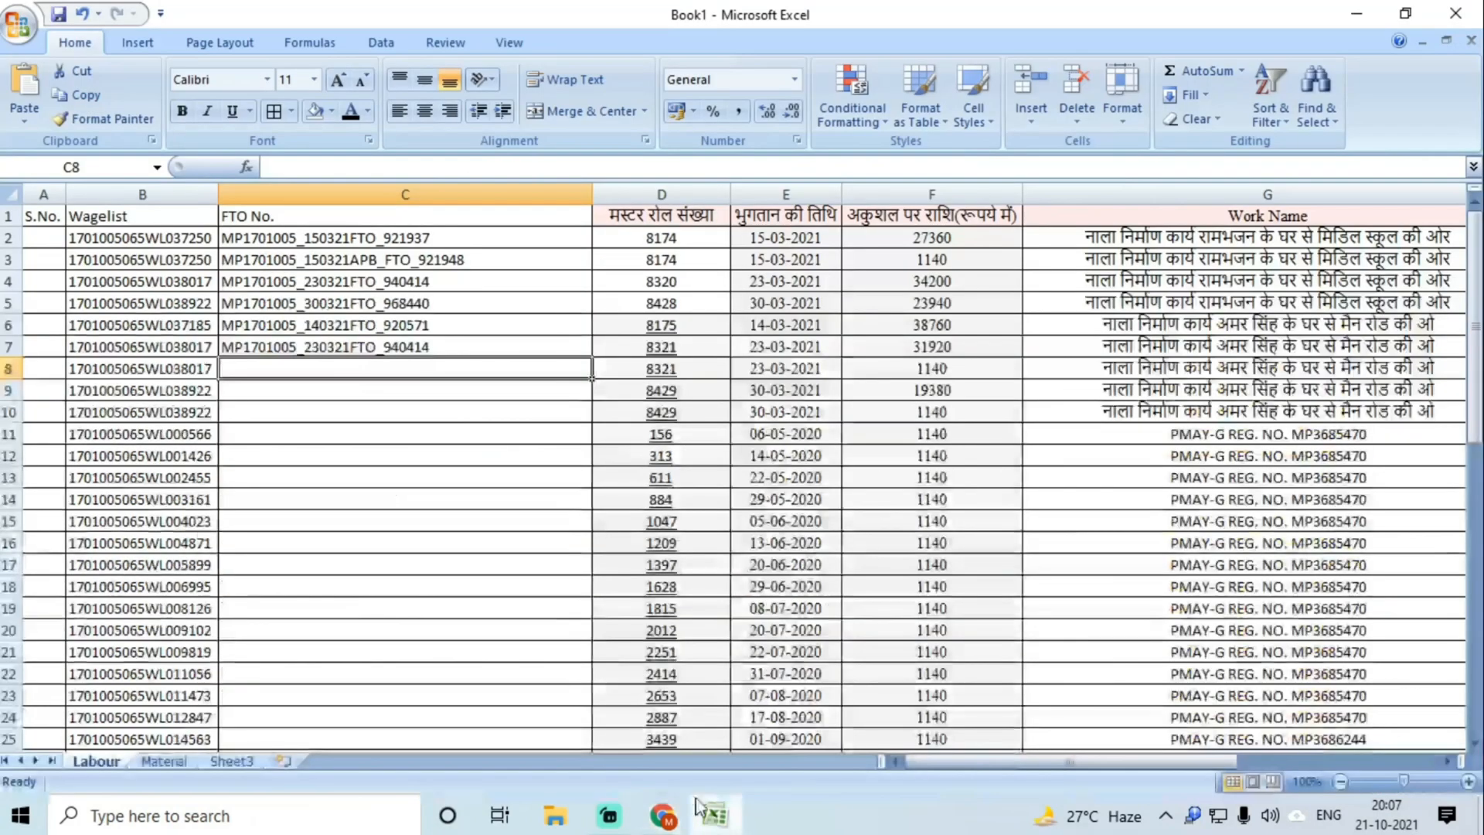
pyautogui.doubleClick(273, 369)
pyautogui.hotkey('ctrl', 'v')
pyautogui.press('Return')
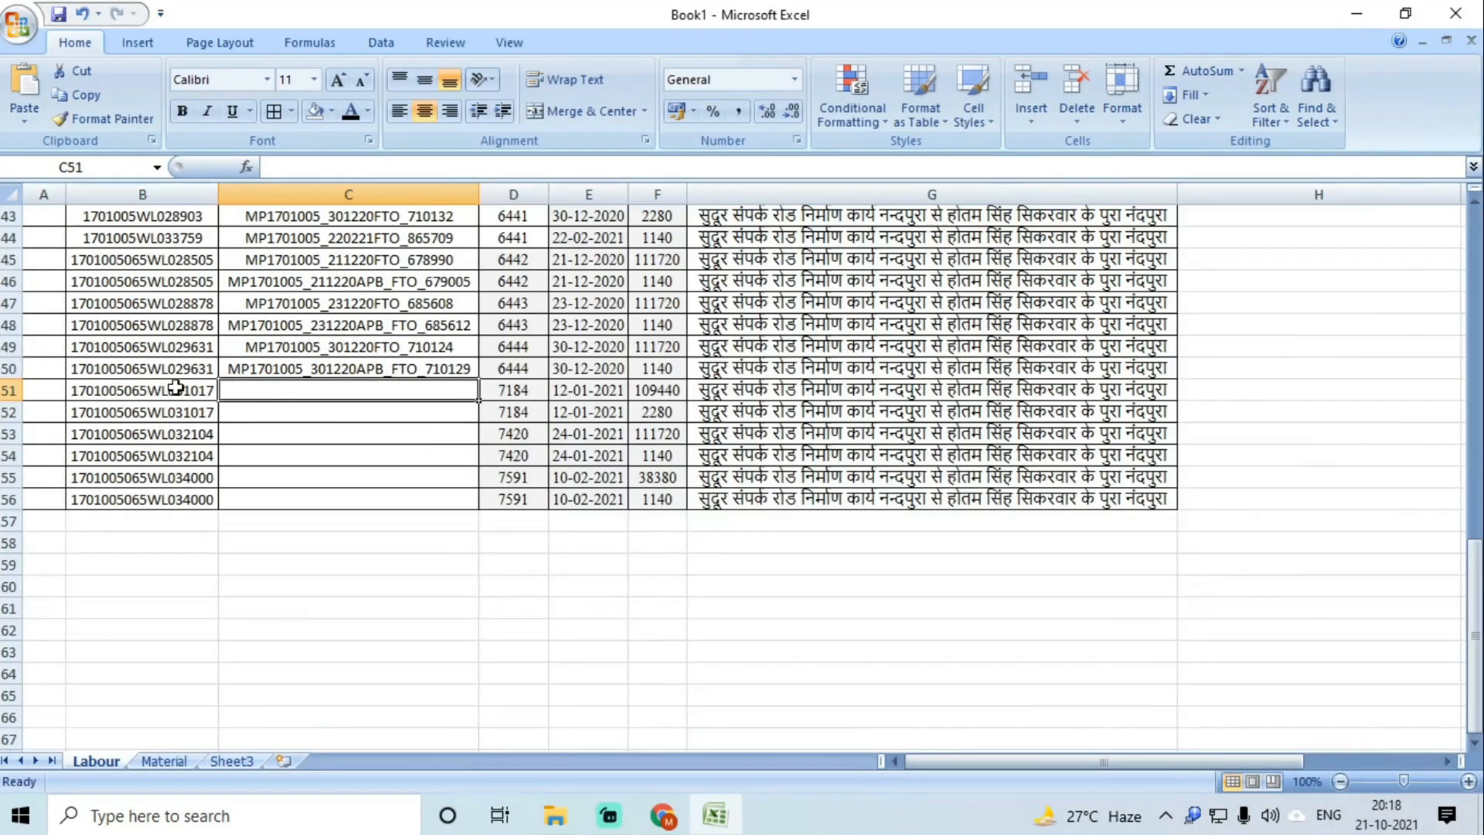
pyautogui.click(175, 390)
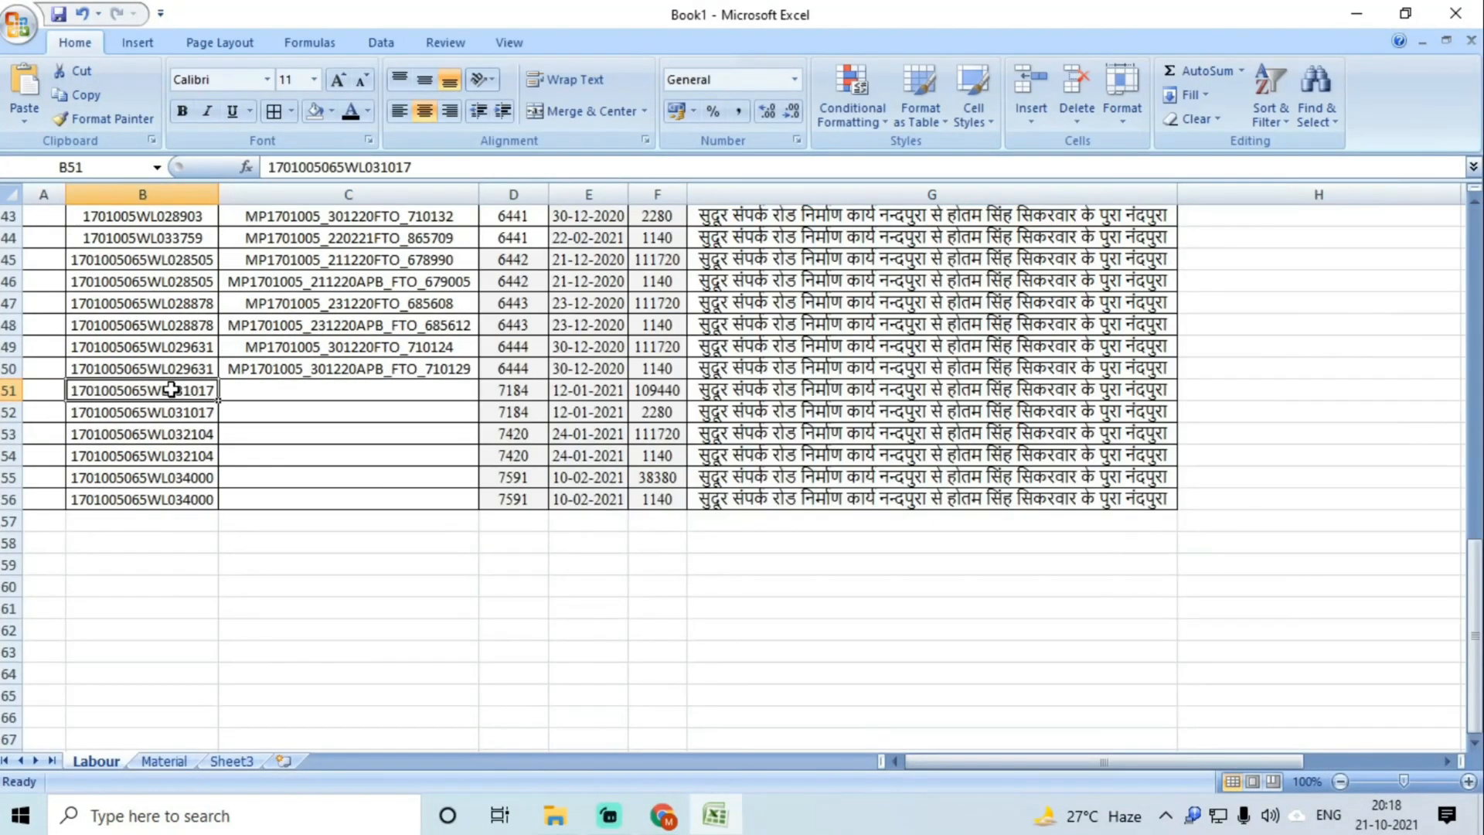
pyautogui.hotkey('ctrl', 'c')
pyautogui.click(674, 808)
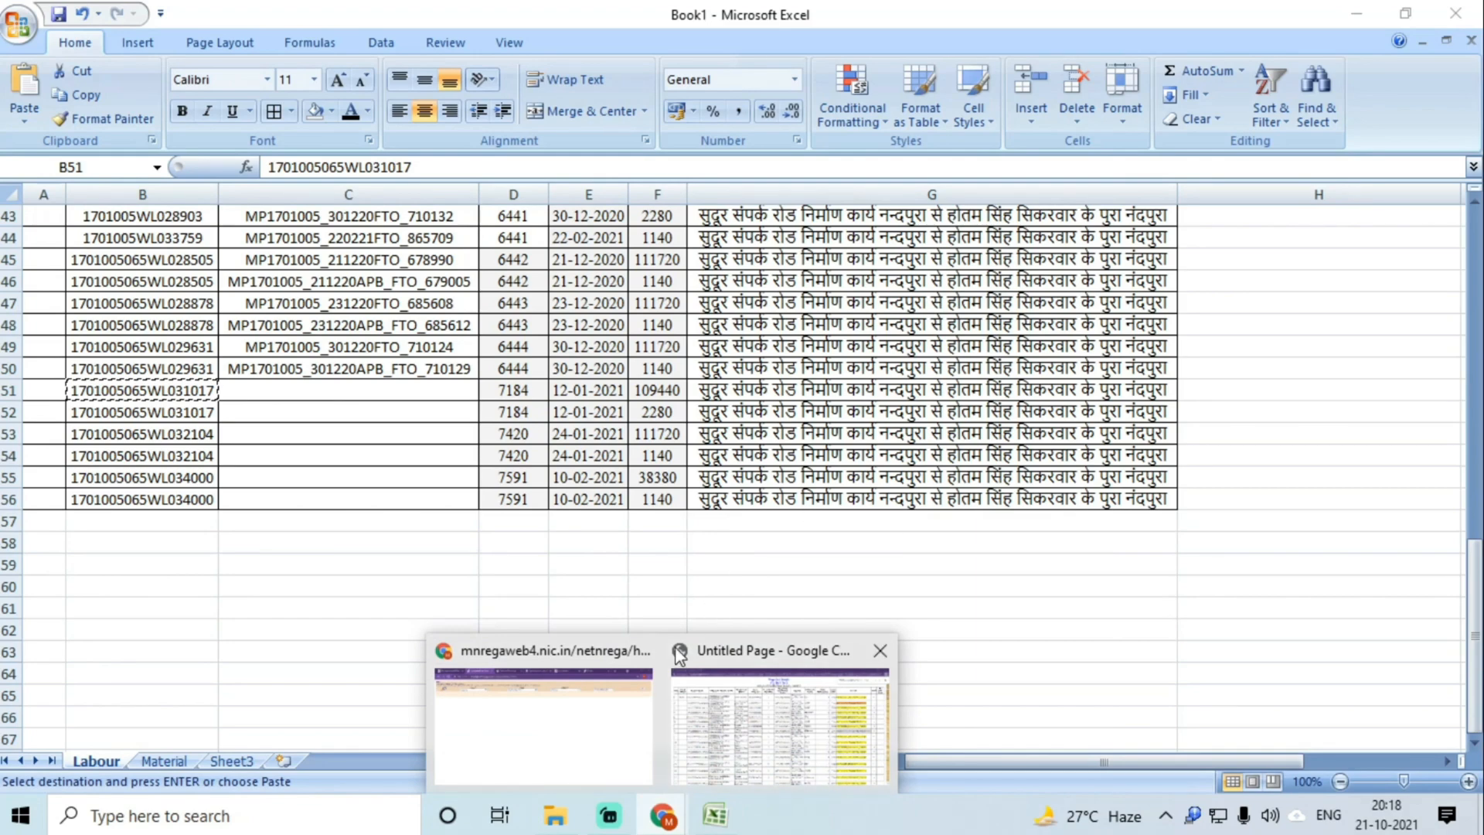
pyautogui.click(618, 711)
pyautogui.hotkey('ctrl', 'a')
pyautogui.hotkey('ctrl', 'v')
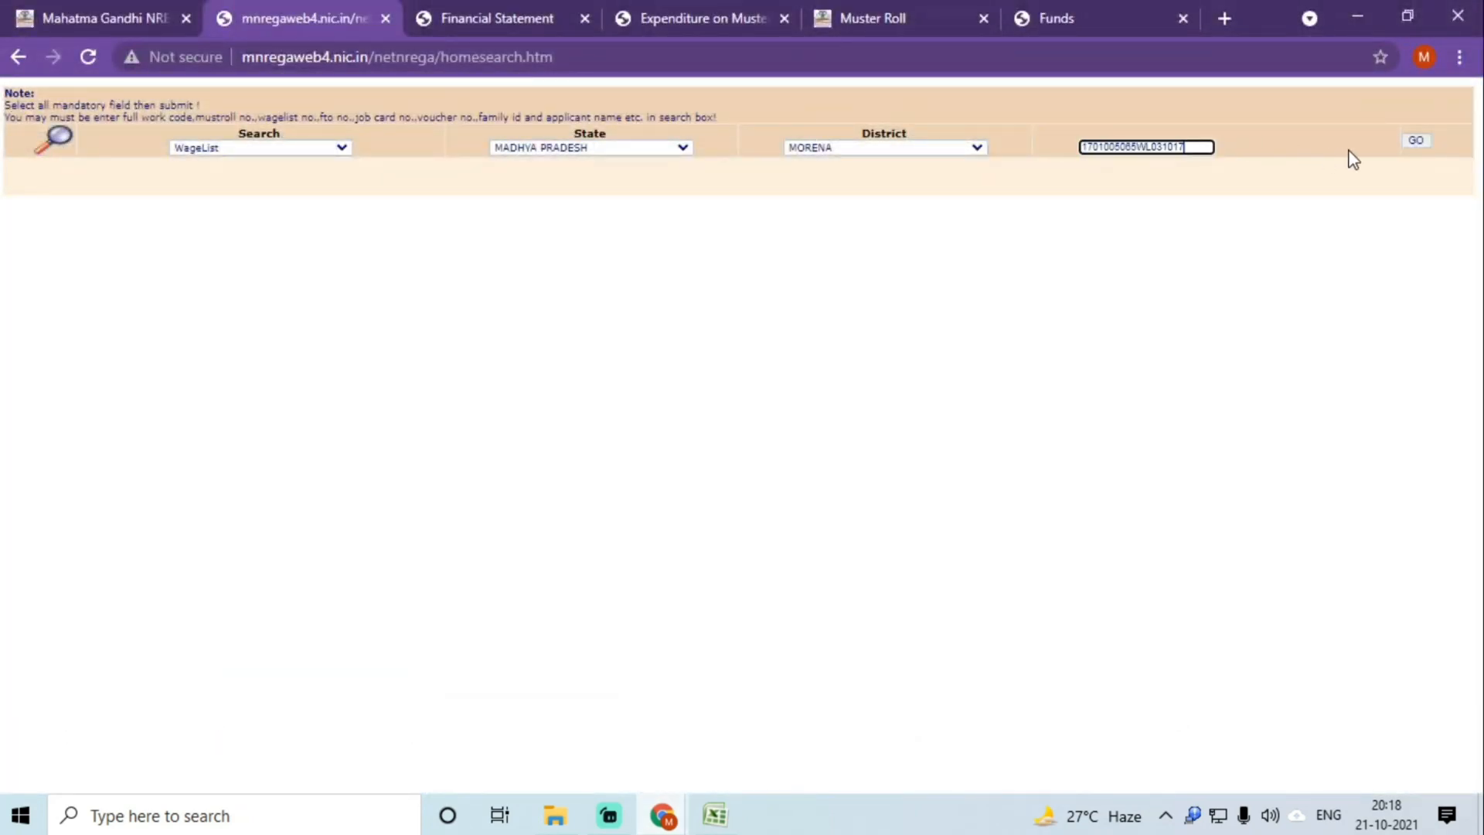
pyautogui.click(1415, 140)
pyautogui.click(947, 116)
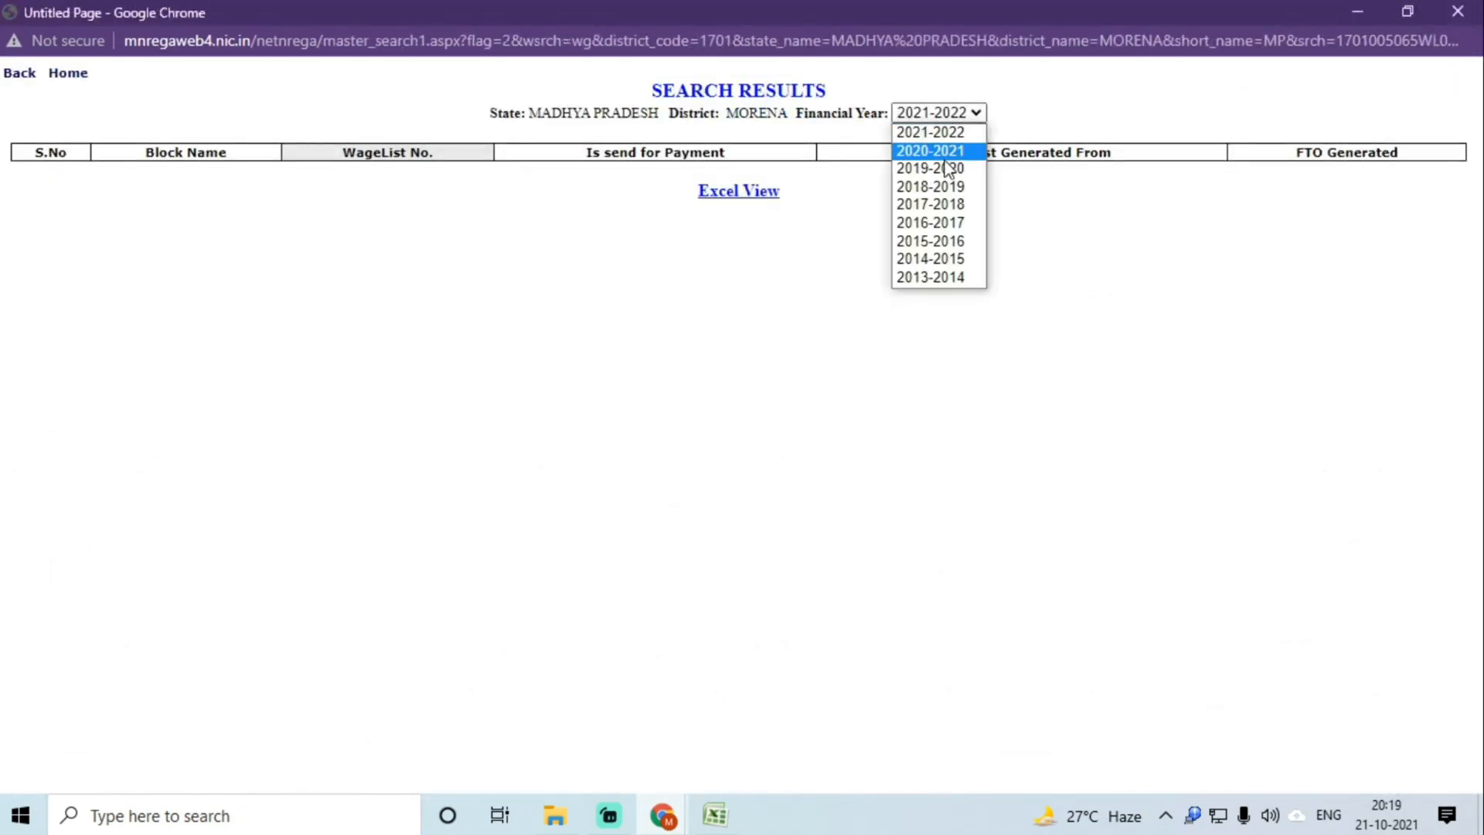
pyautogui.click(946, 156)
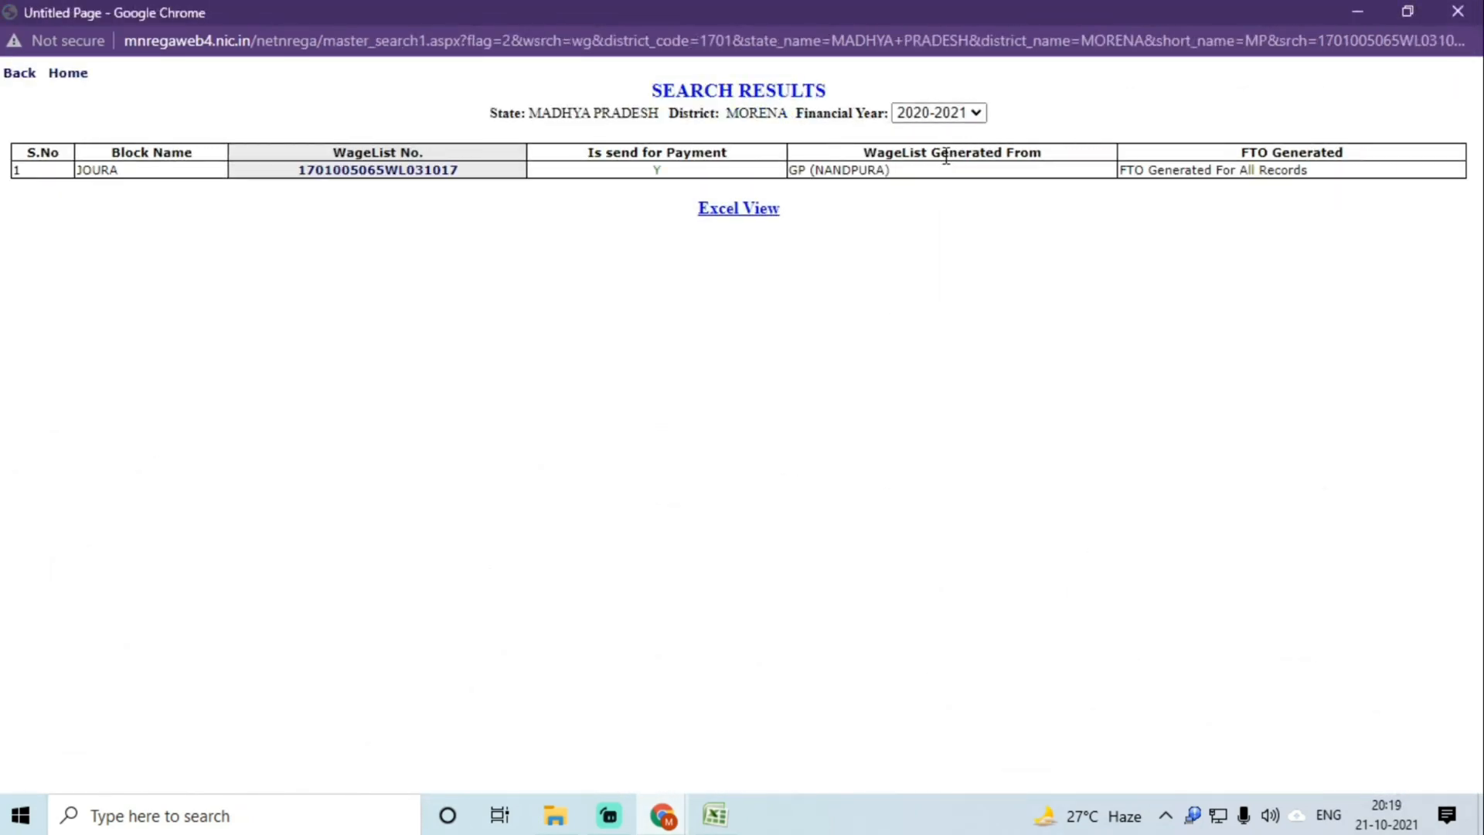
pyautogui.click(390, 172)
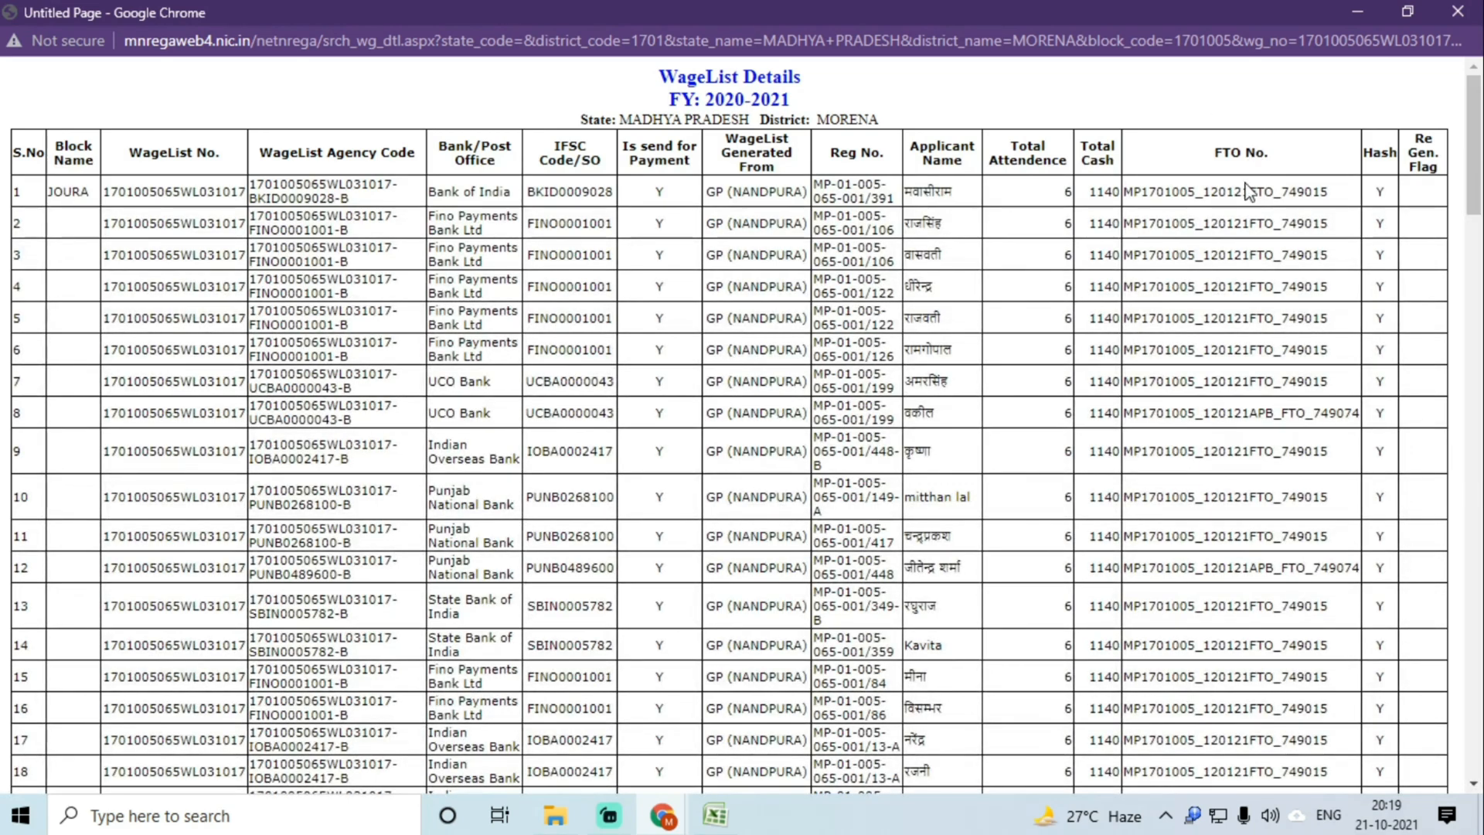
# Step: Paste FTO number MP1701005_120121FTO_749015 into C51 after checking rows 51-52 cash amounts
pyautogui.doubleClick(1247, 191)
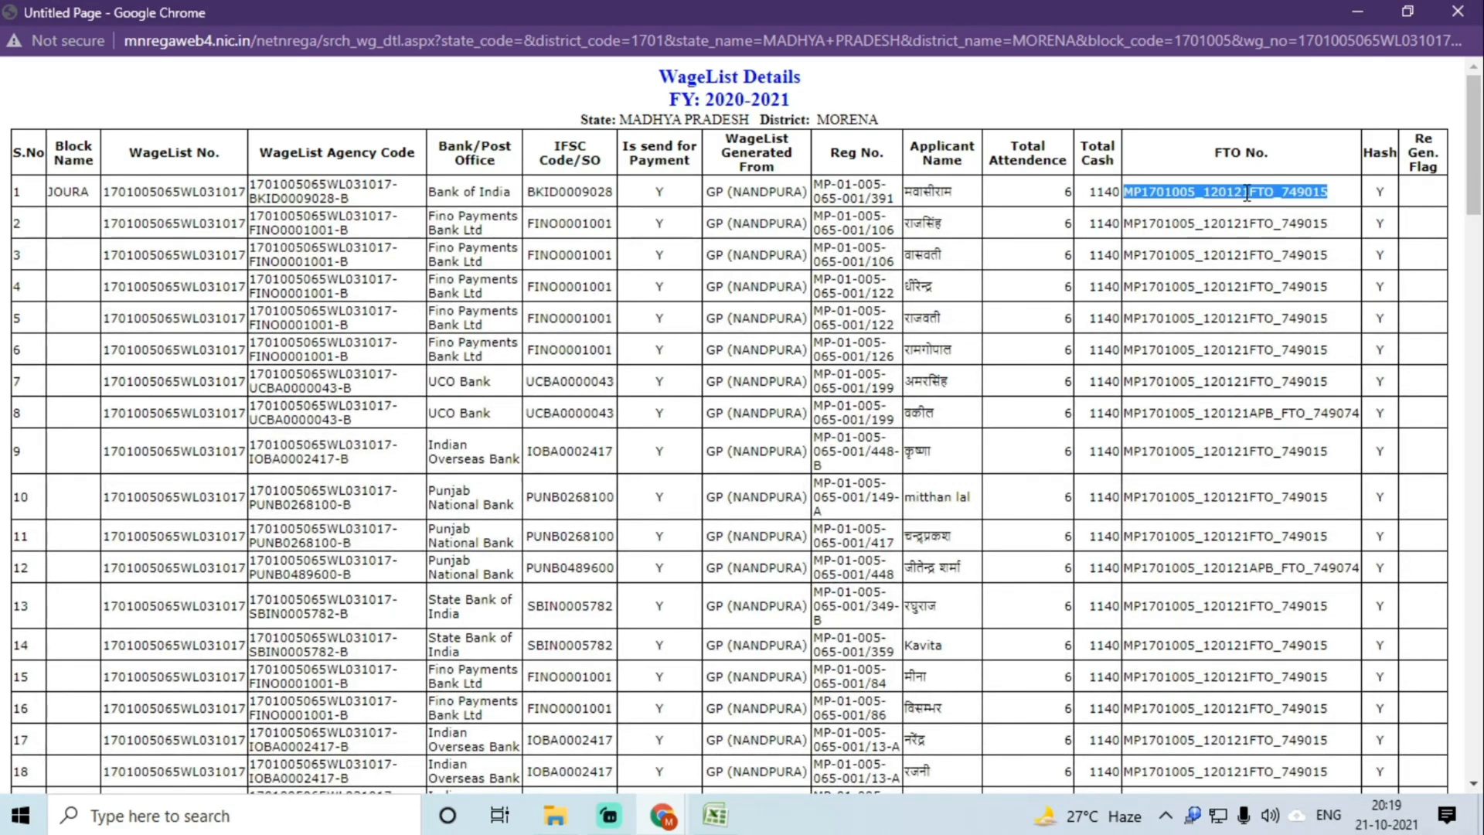
pyautogui.hotkey('ctrl', 'f')
pyautogui.press('Return')
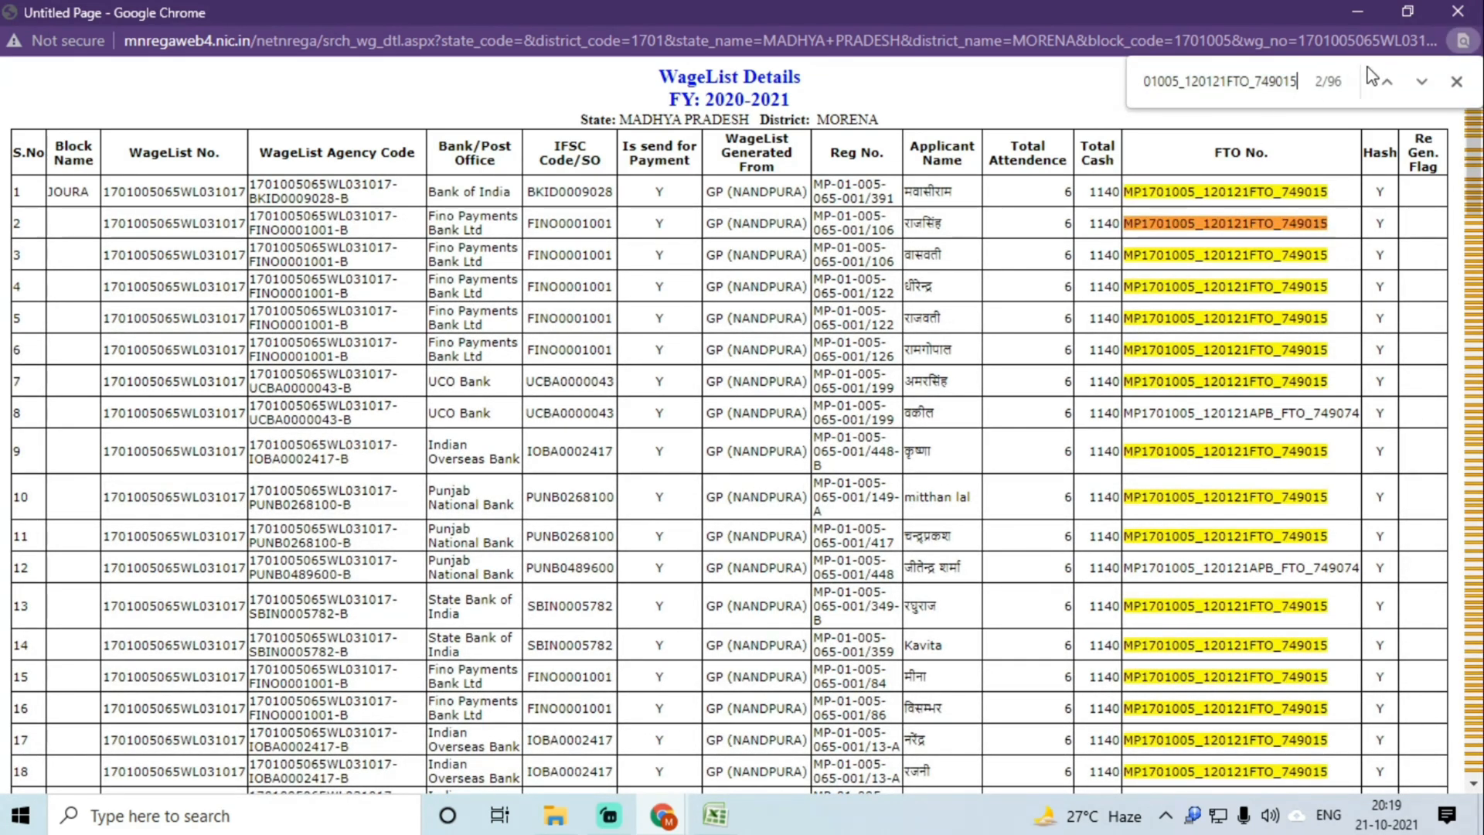
pyautogui.hotkey('alt', 'Tab')
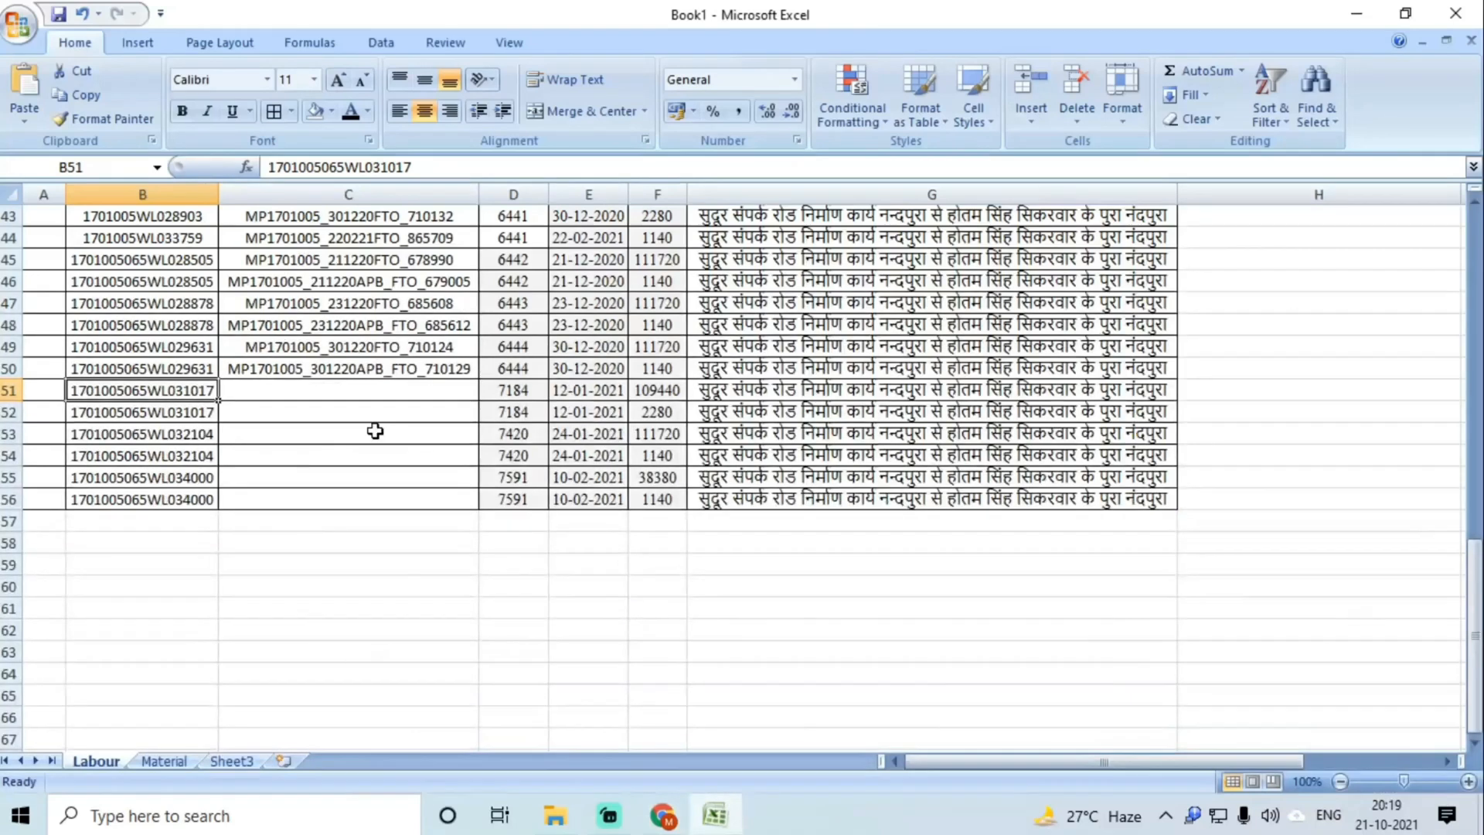
pyautogui.click(663, 390)
pyautogui.click(660, 409)
pyautogui.click(384, 392)
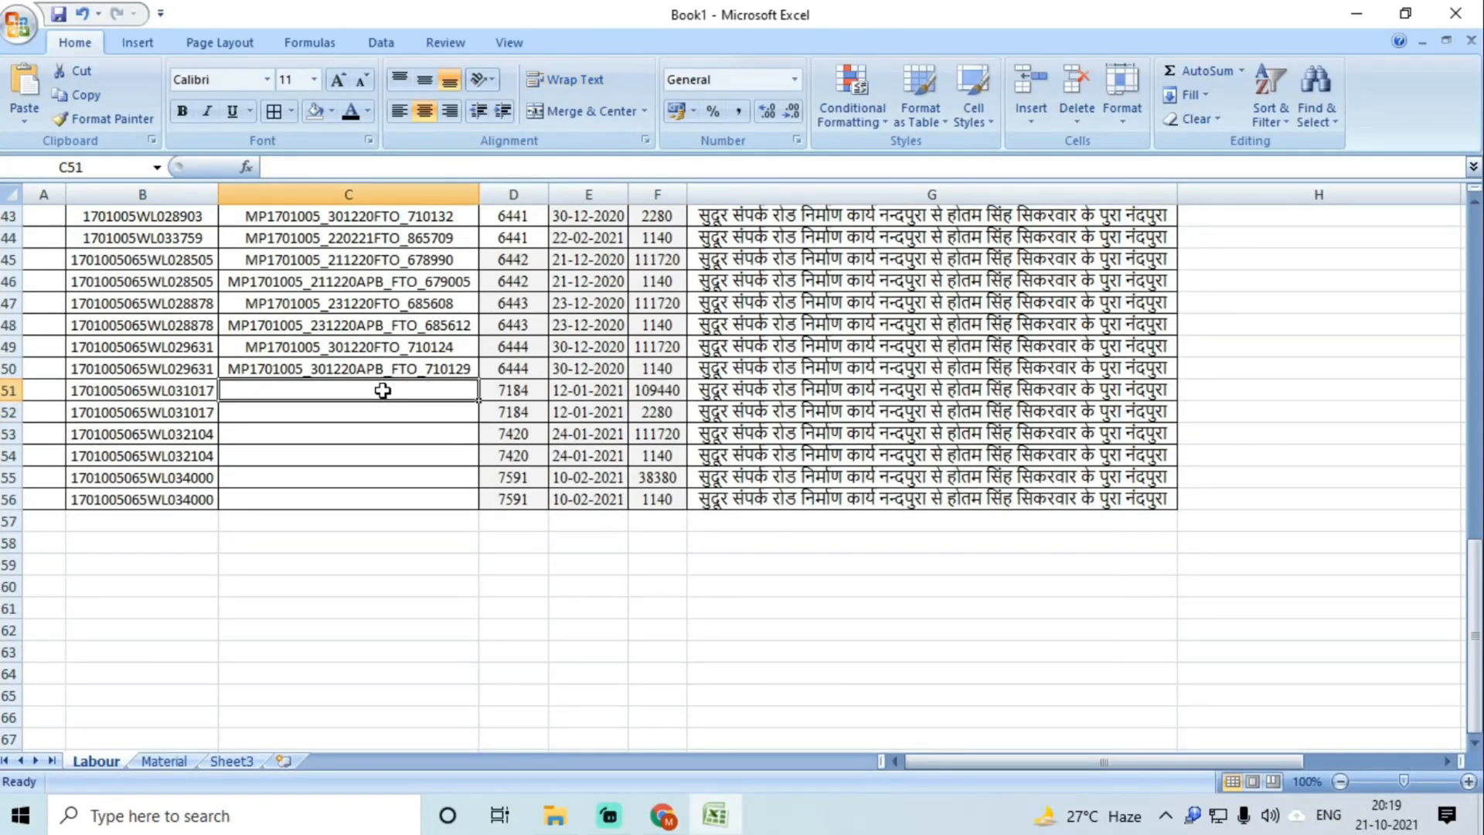
pyautogui.doubleClick(383, 391)
pyautogui.hotkey('ctrl', 'v')
pyautogui.press('Return')
pyautogui.moveTo(663, 808)
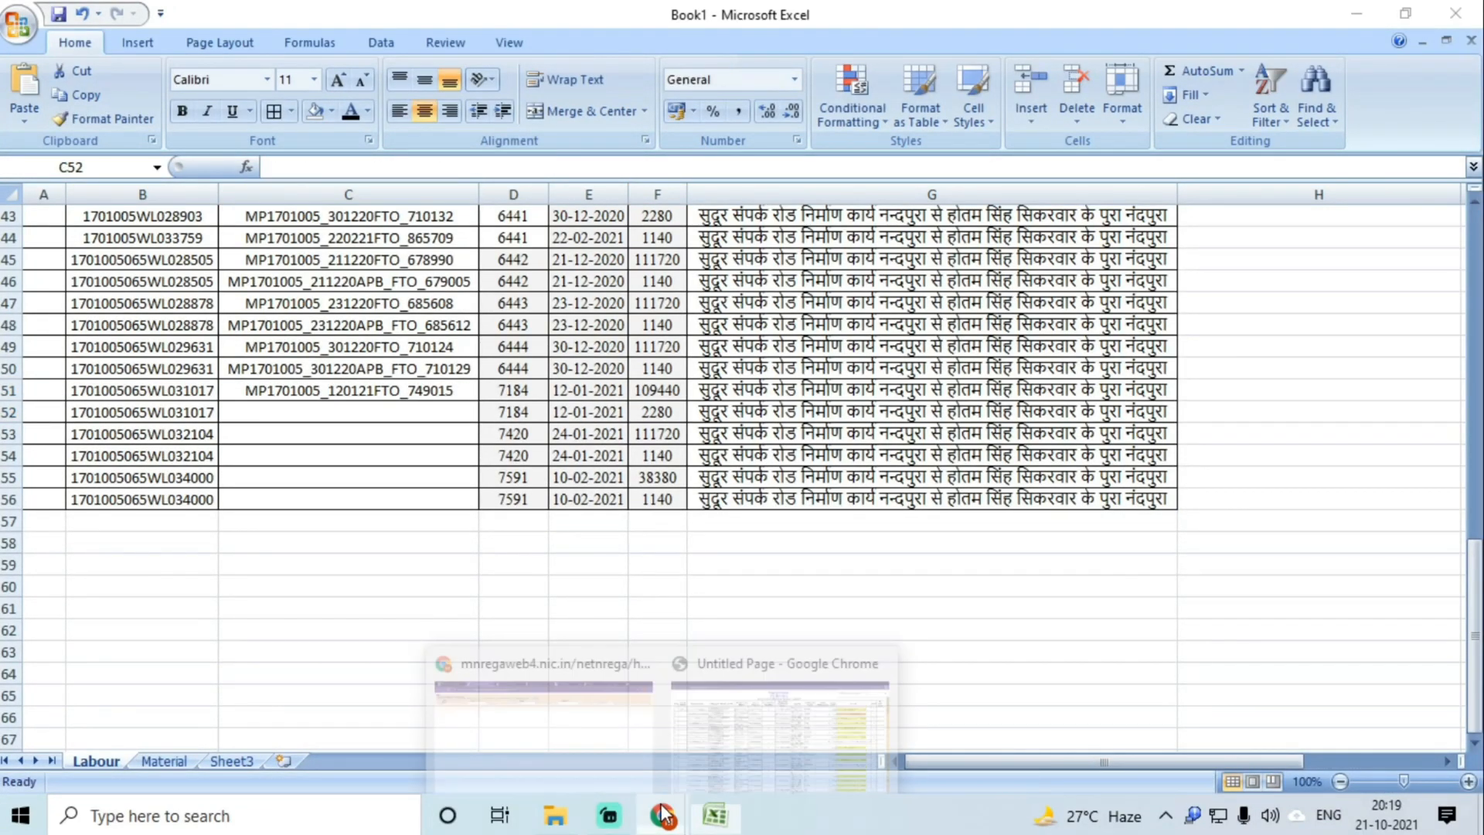
pyautogui.click(712, 738)
pyautogui.doubleClick(1260, 412)
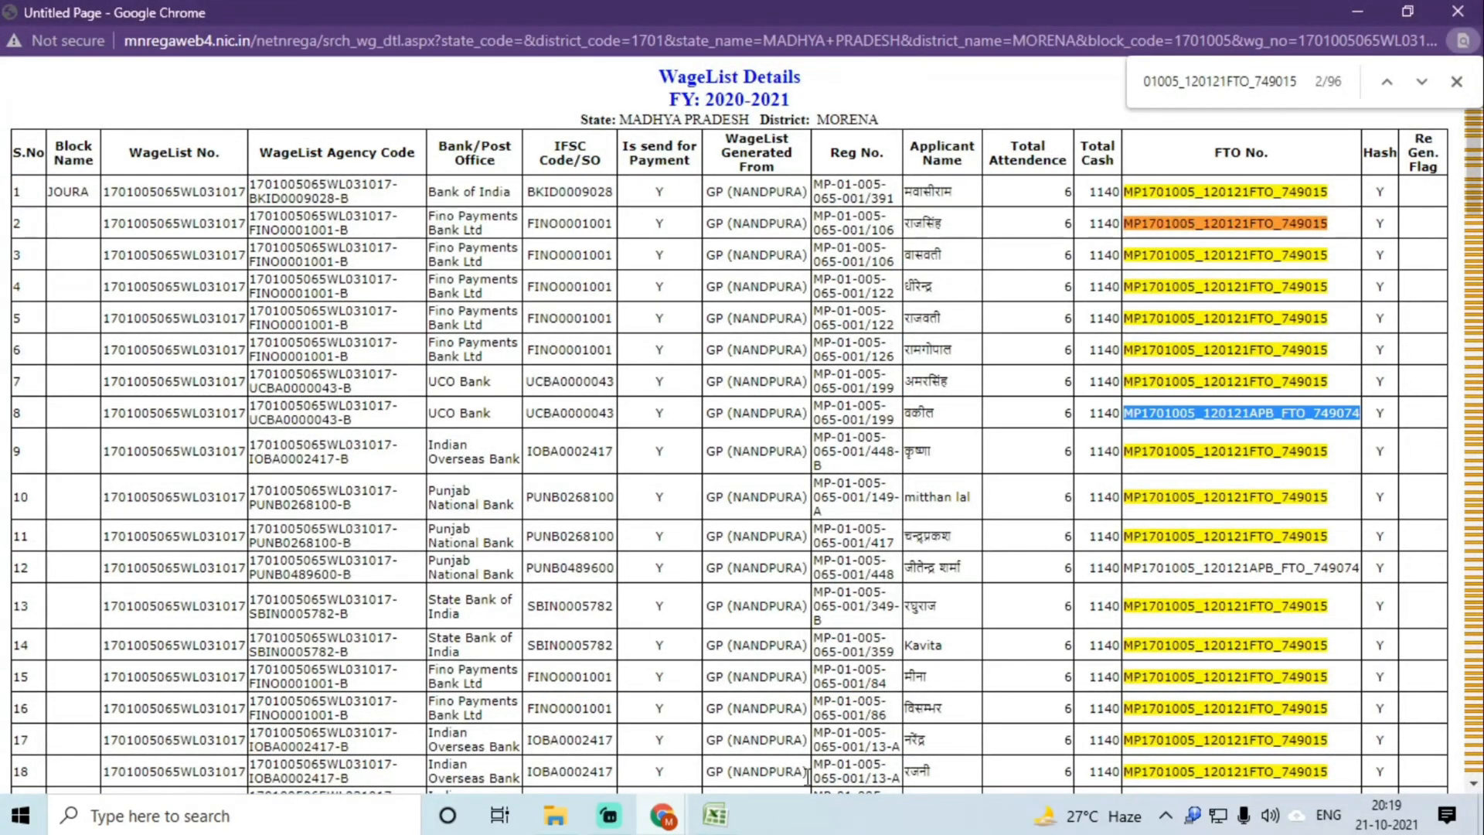
pyautogui.click(715, 815)
pyautogui.hotkey('ctrl', 'v')
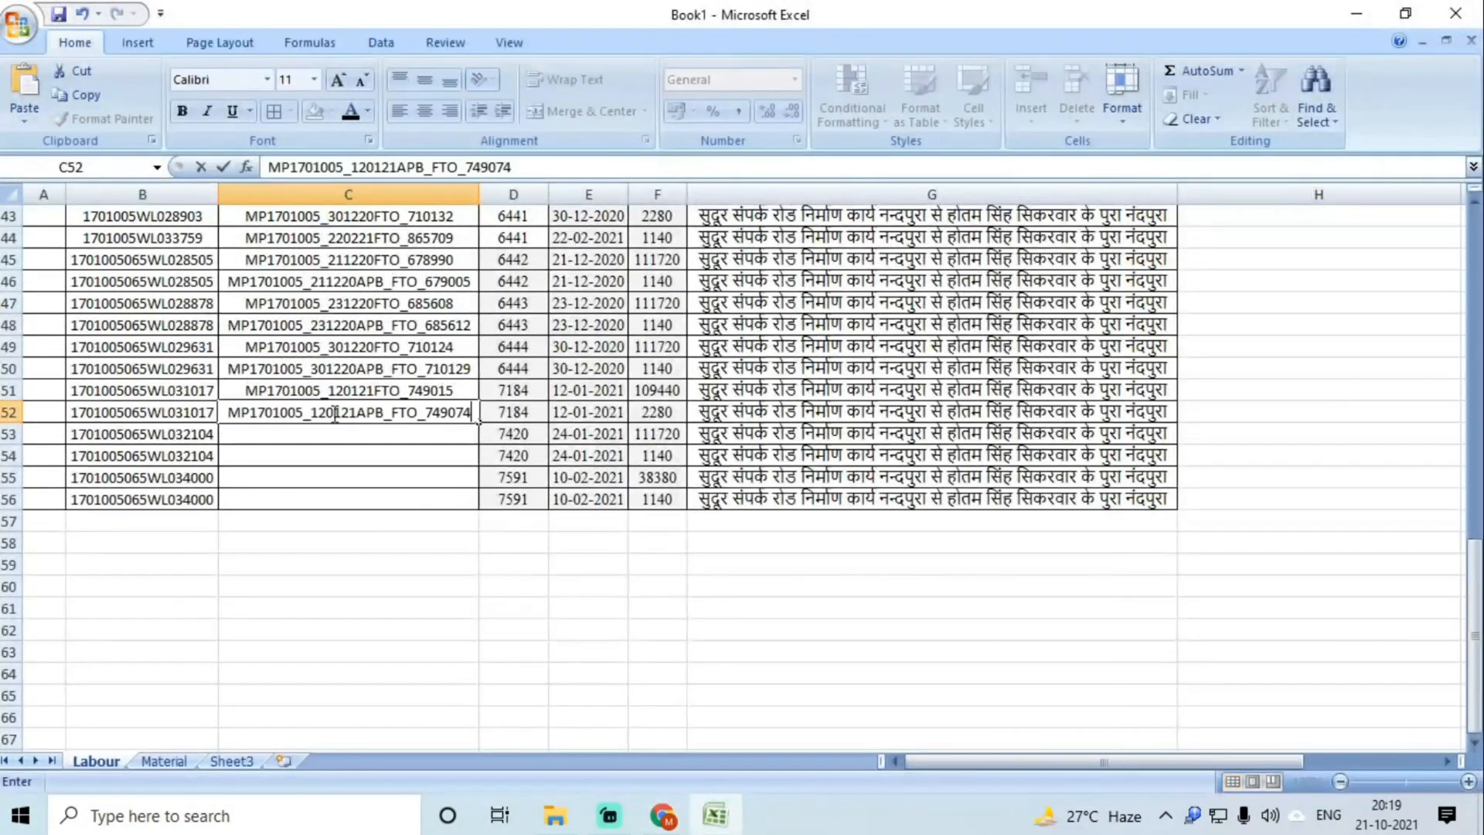
pyautogui.click(305, 430)
pyautogui.click(210, 435)
pyautogui.hotkey('ctrl', 'c')
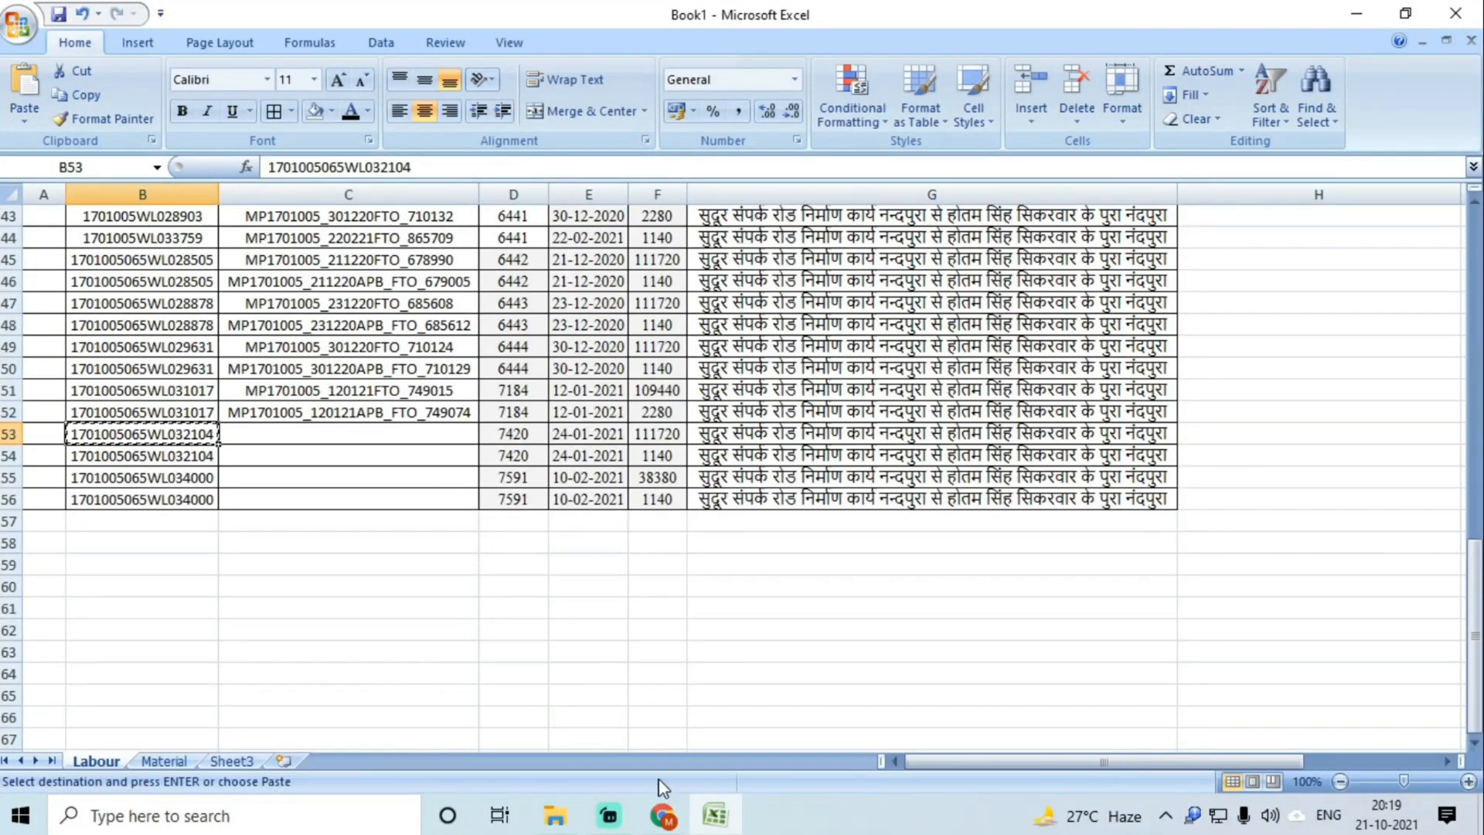
pyautogui.click(663, 815)
pyautogui.click(506, 709)
pyautogui.doubleClick(1141, 148)
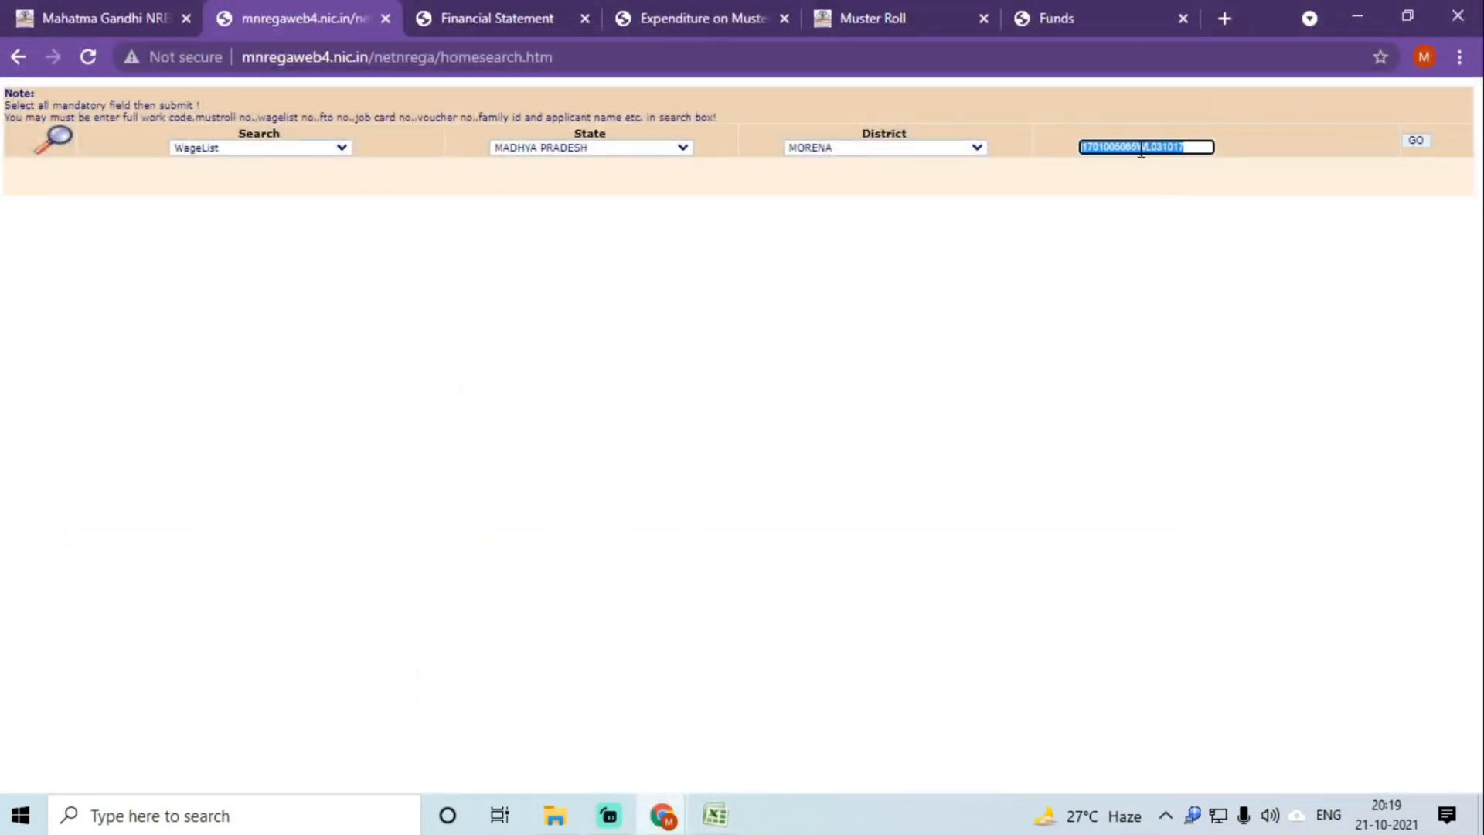
pyautogui.hotkey('ctrl', 'v')
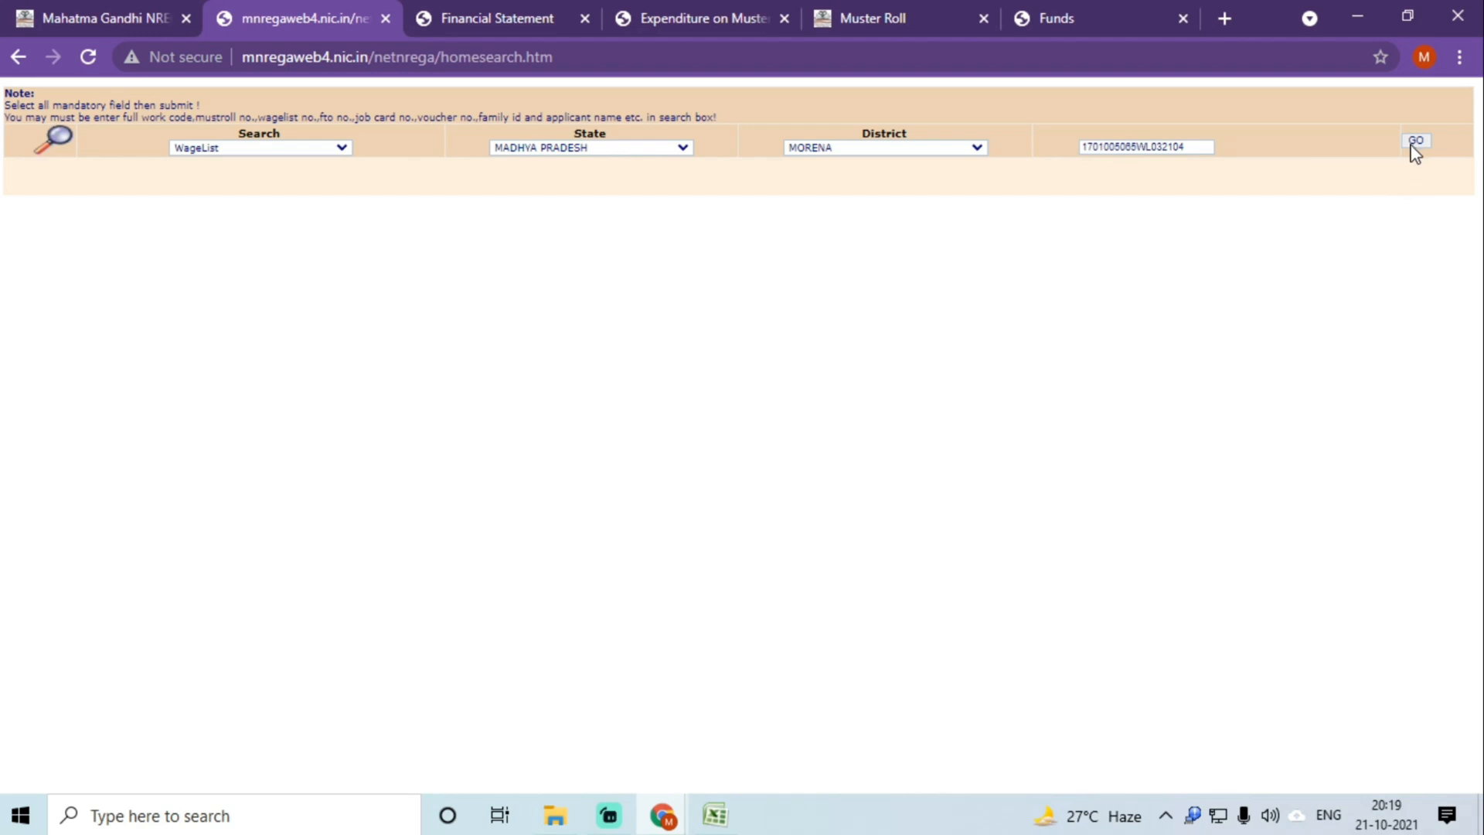
pyautogui.click(1411, 144)
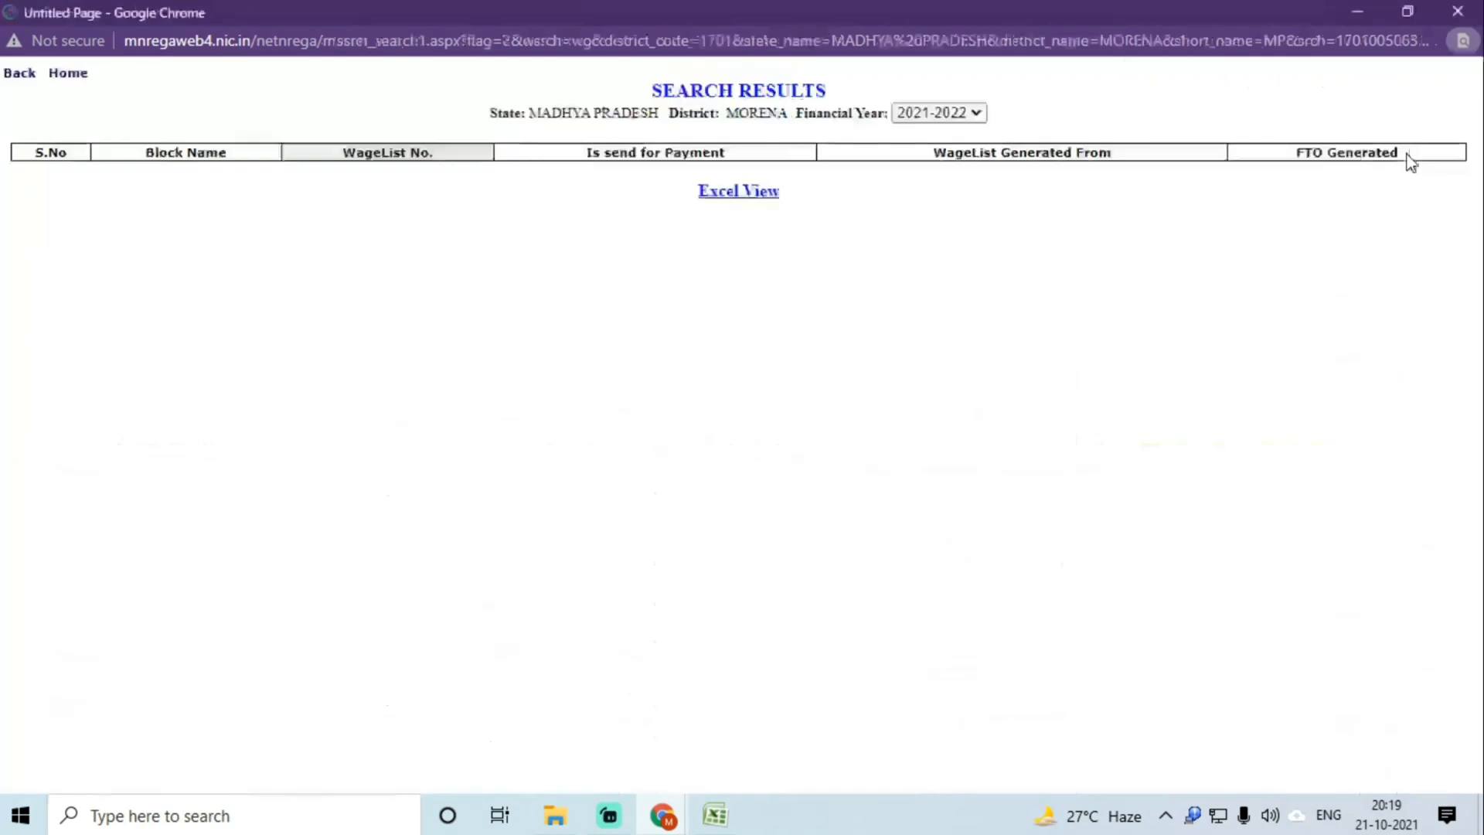
pyautogui.click(939, 112)
pyautogui.click(937, 149)
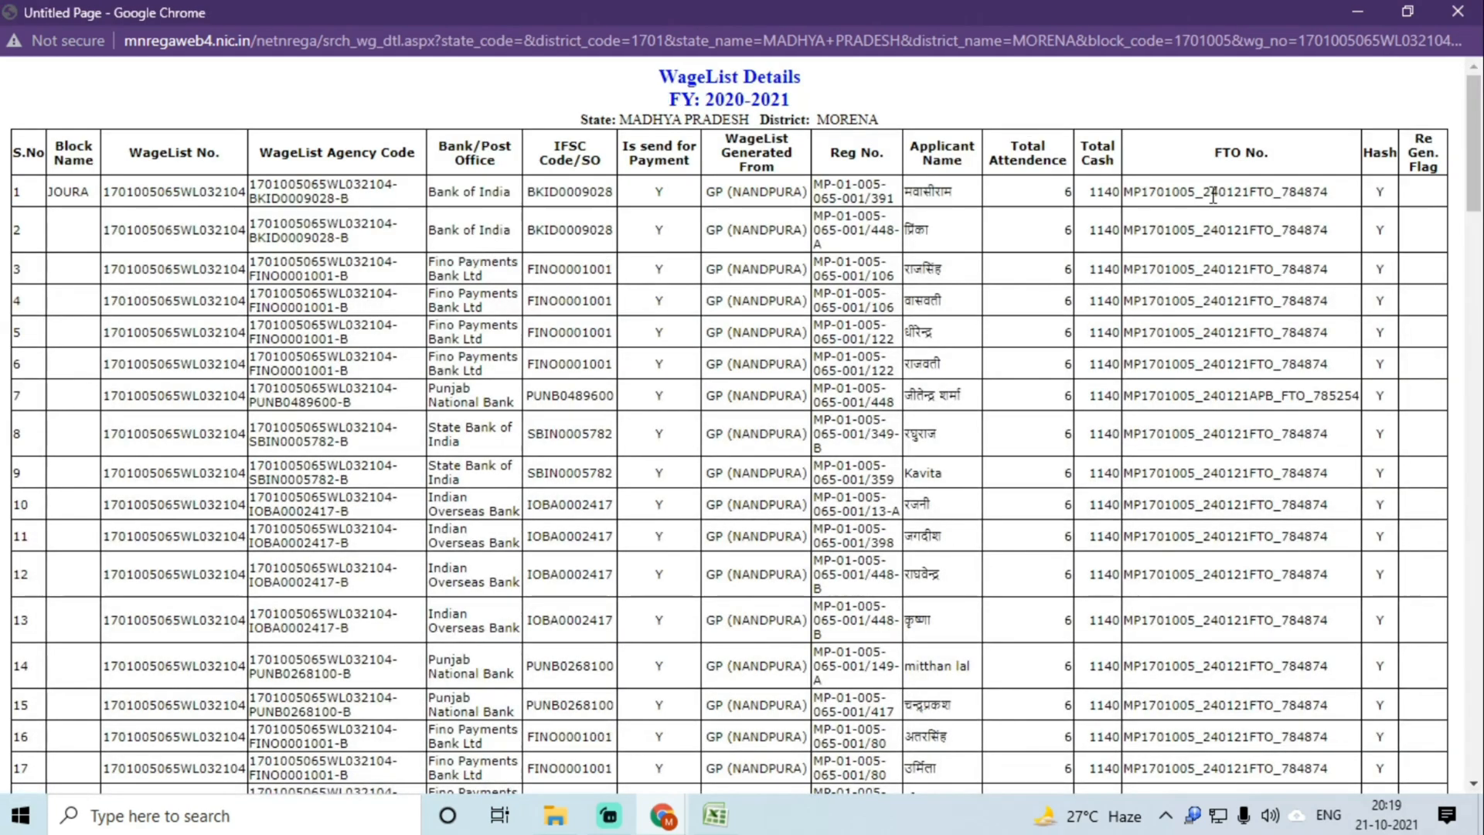
# Step: Copy FTO number MP1701005_240121FTO_784874 into cell C53
pyautogui.doubleClick(1213, 192)
pyautogui.hotkey('ctrl', 'f')
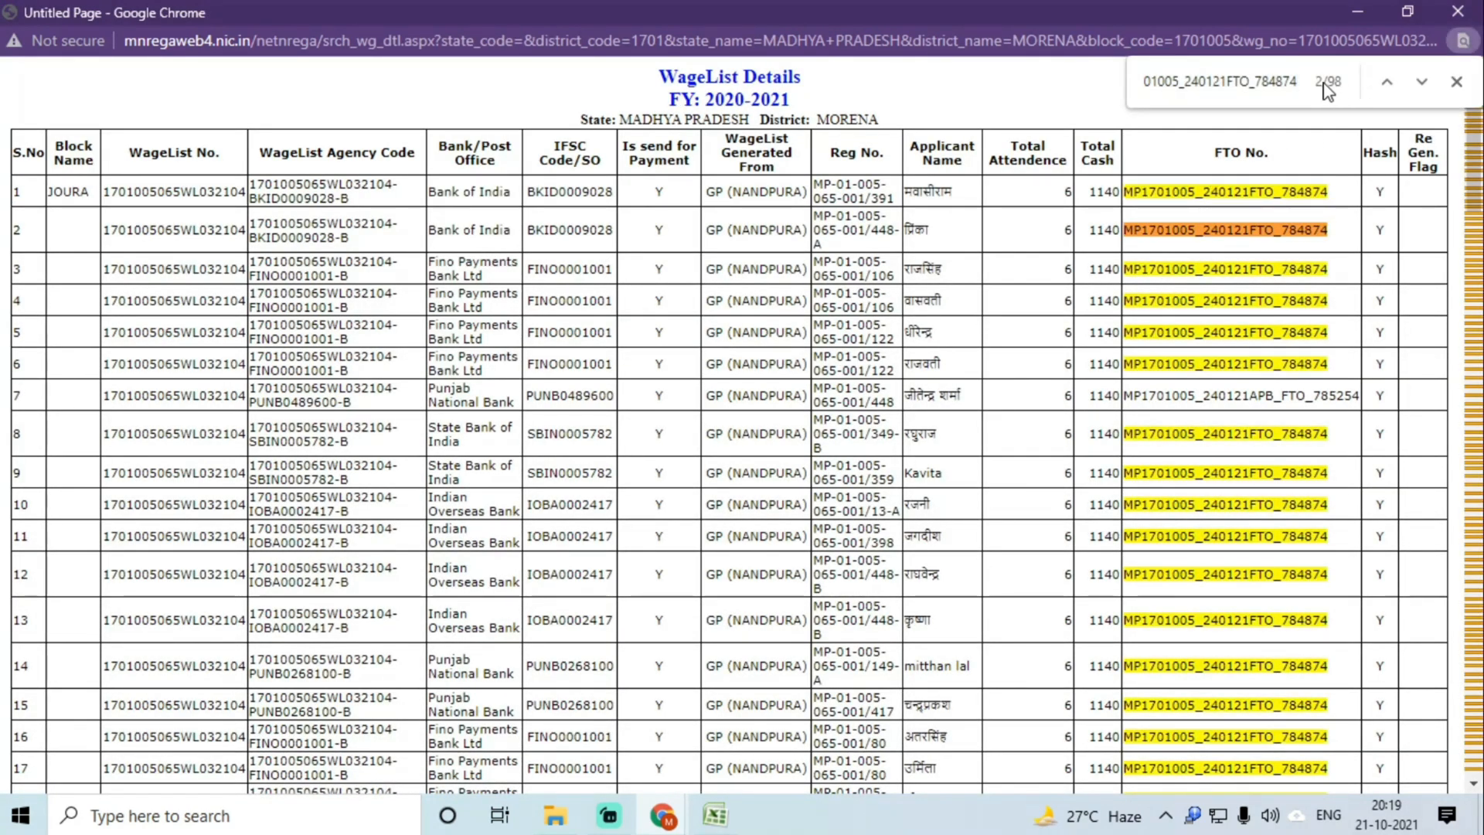
pyautogui.click(715, 816)
pyautogui.click(293, 433)
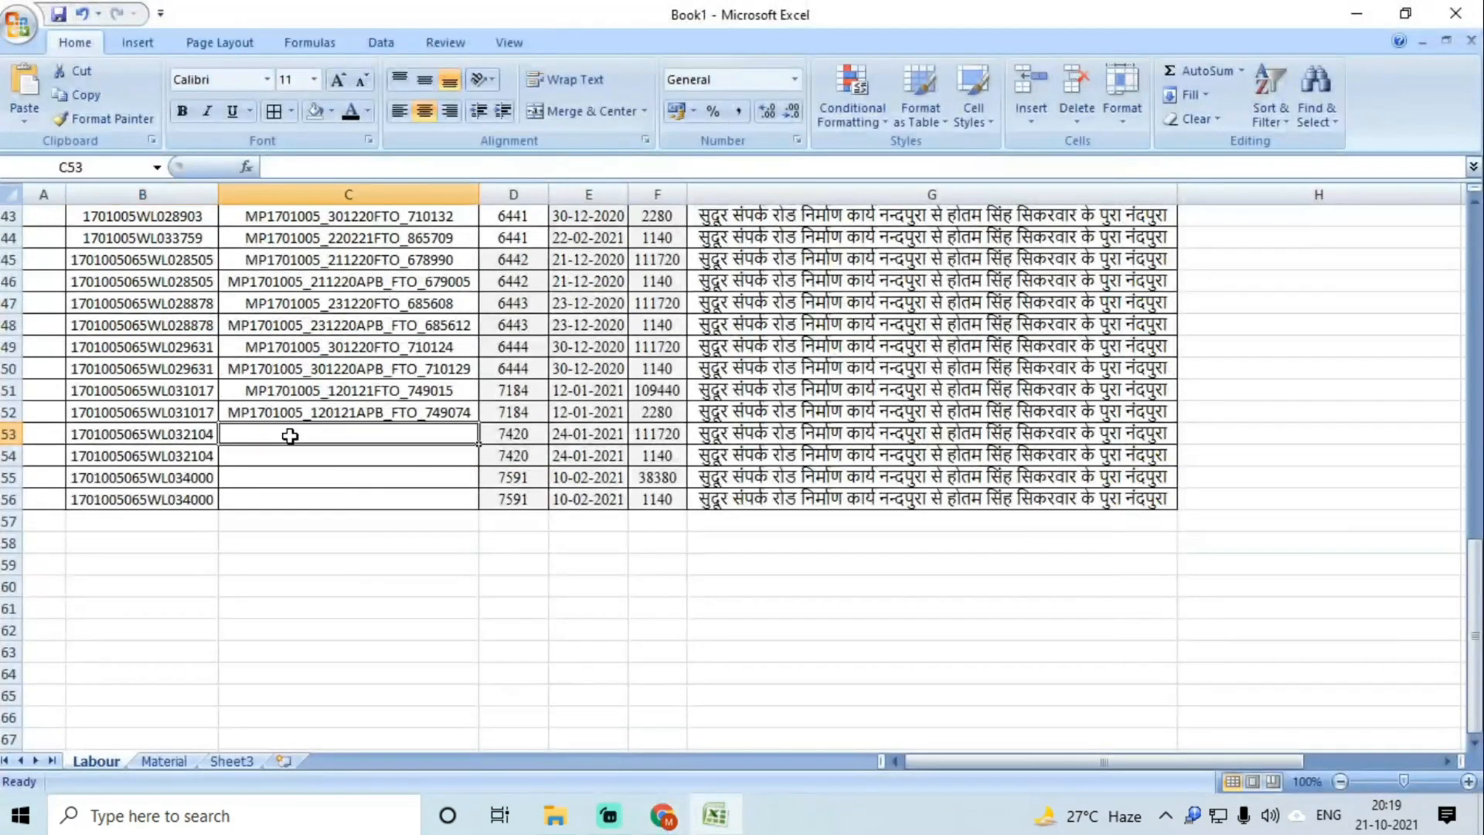
pyautogui.hotkey('ctrl', 'v')
pyautogui.press('Return')
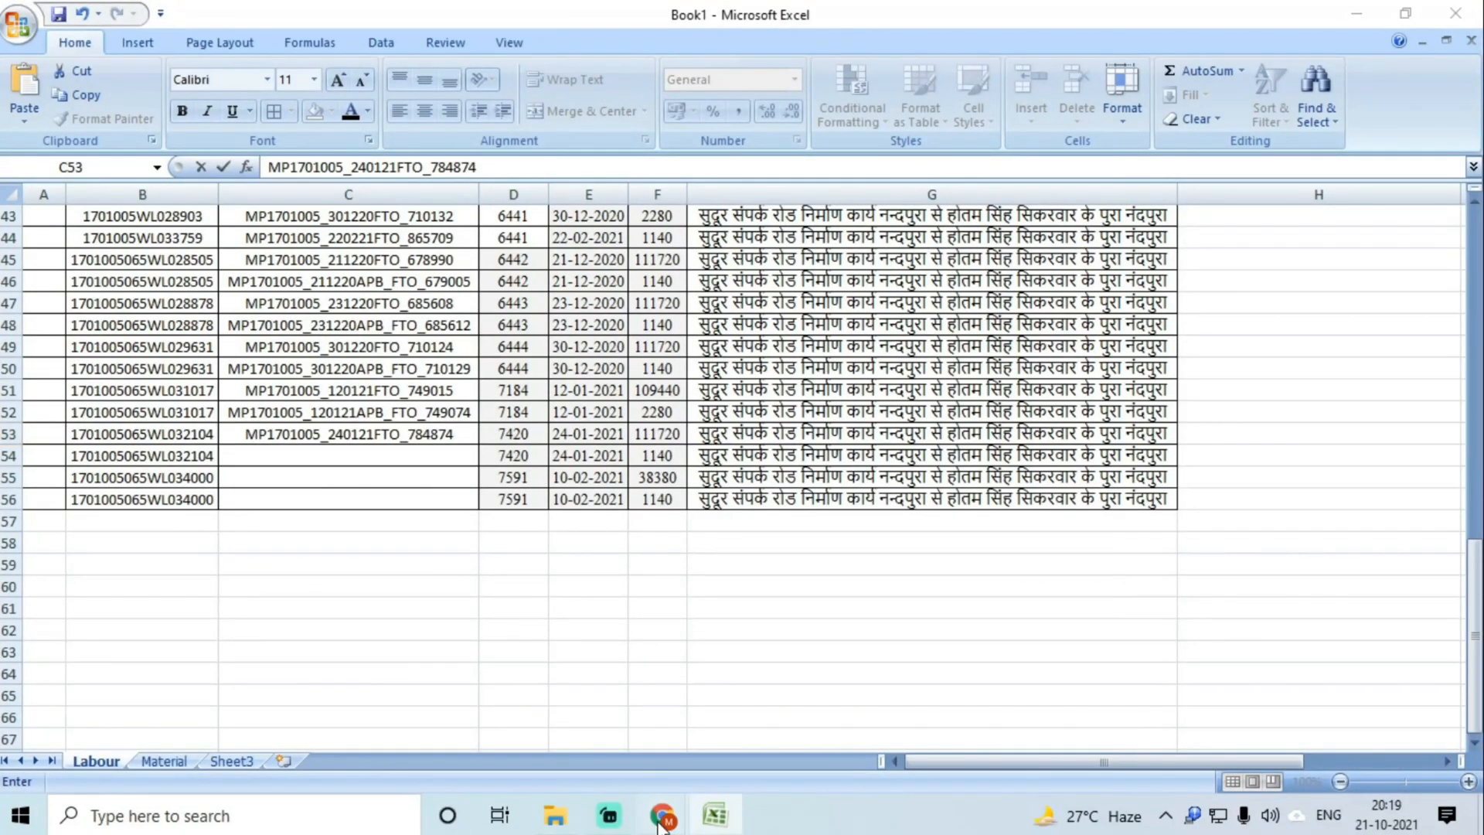
# Step: Copy APB FTO number MP1701005_240121APB_FTO_785254 into C54, then select B55
pyautogui.moveTo(662, 816)
pyautogui.click(745, 719)
pyautogui.doubleClick(1261, 395)
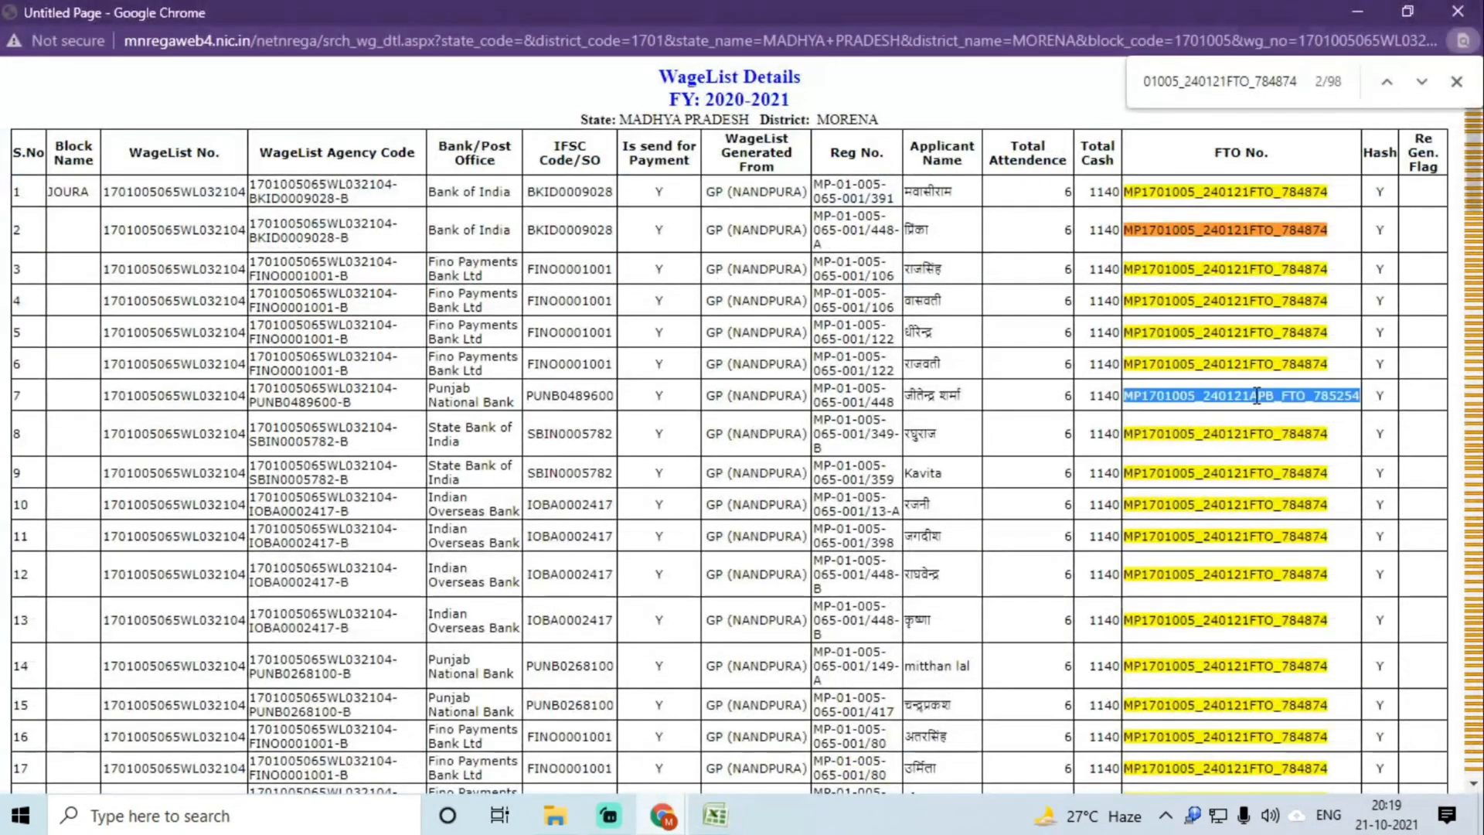
pyautogui.click(715, 817)
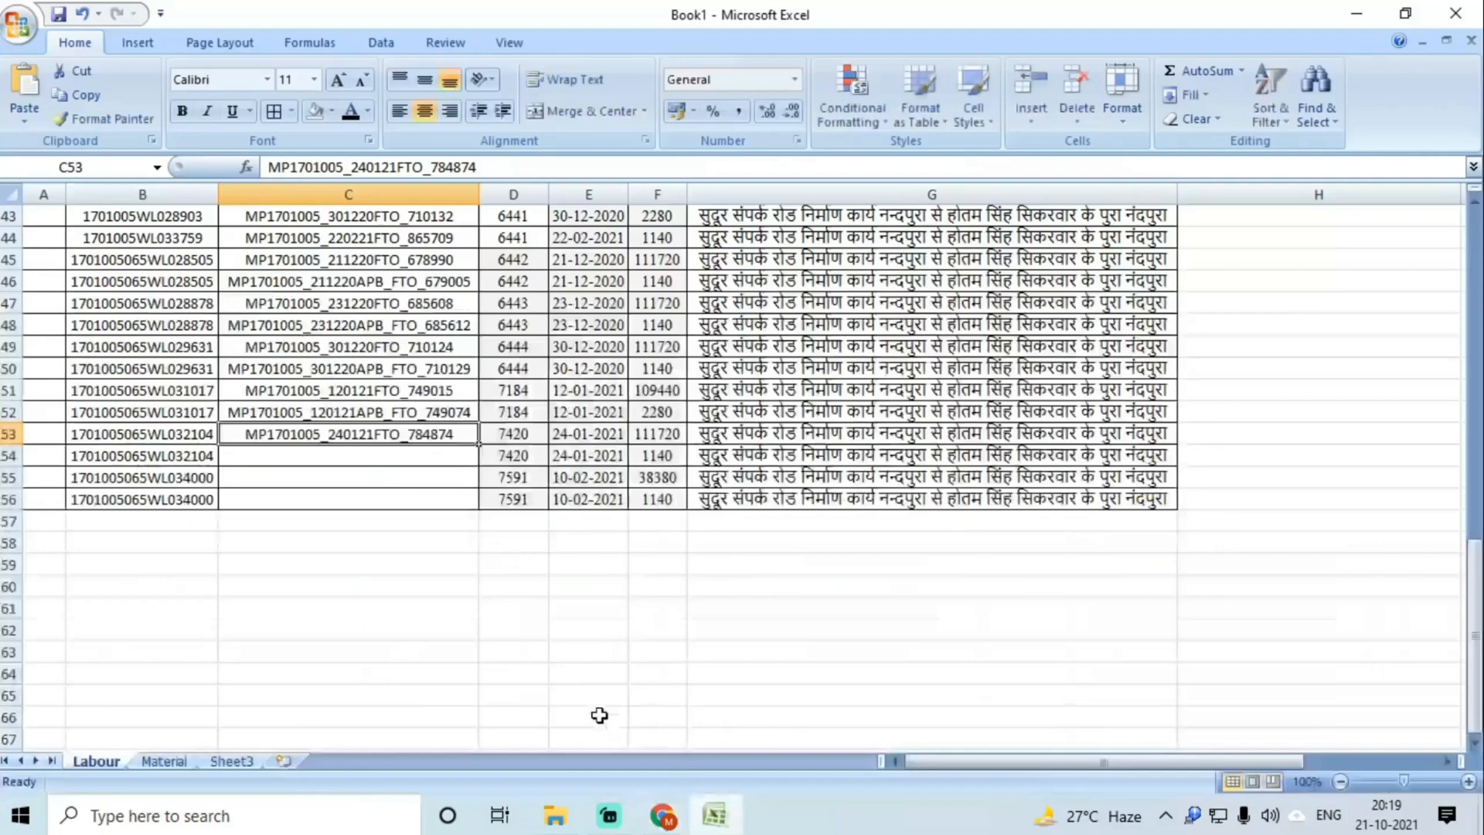
pyautogui.click(392, 456)
pyautogui.hotkey('ctrl', 'v')
pyautogui.press('Return')
pyautogui.click(205, 475)
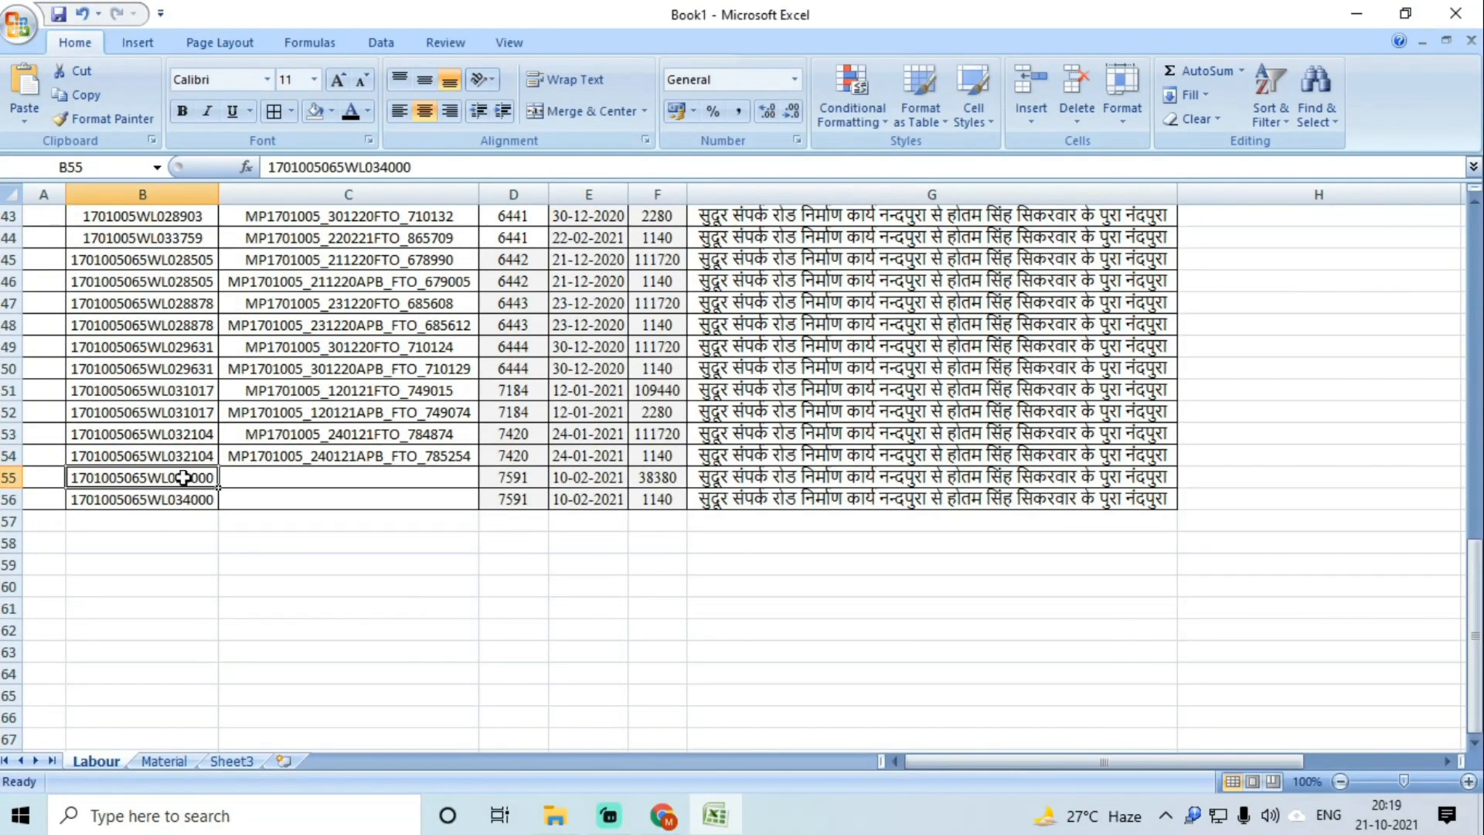
pyautogui.hotkey('ctrl', 'c')
pyautogui.click(663, 817)
pyautogui.moveTo(664, 818)
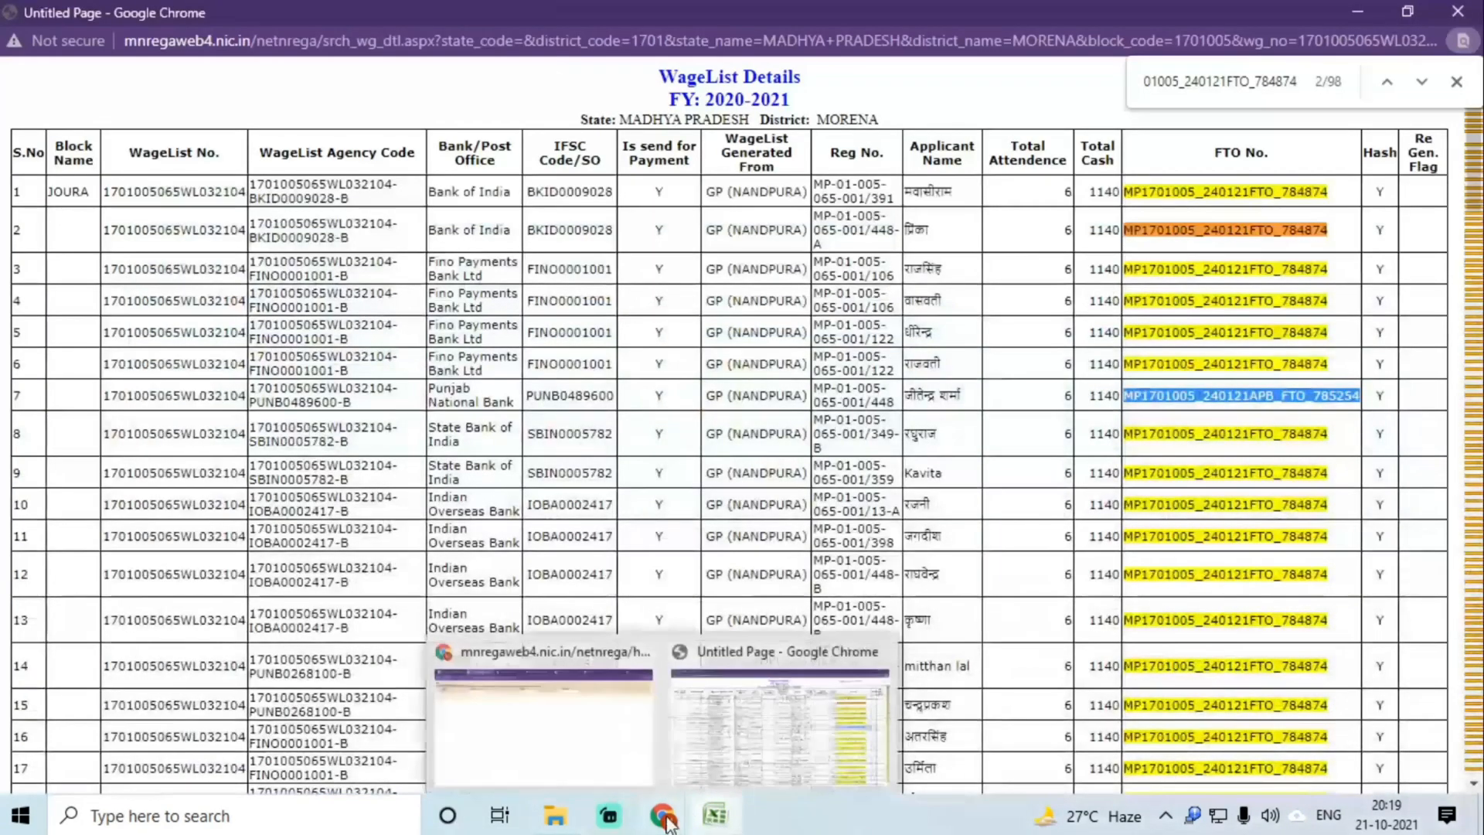
pyautogui.click(590, 731)
pyautogui.doubleClick(1103, 153)
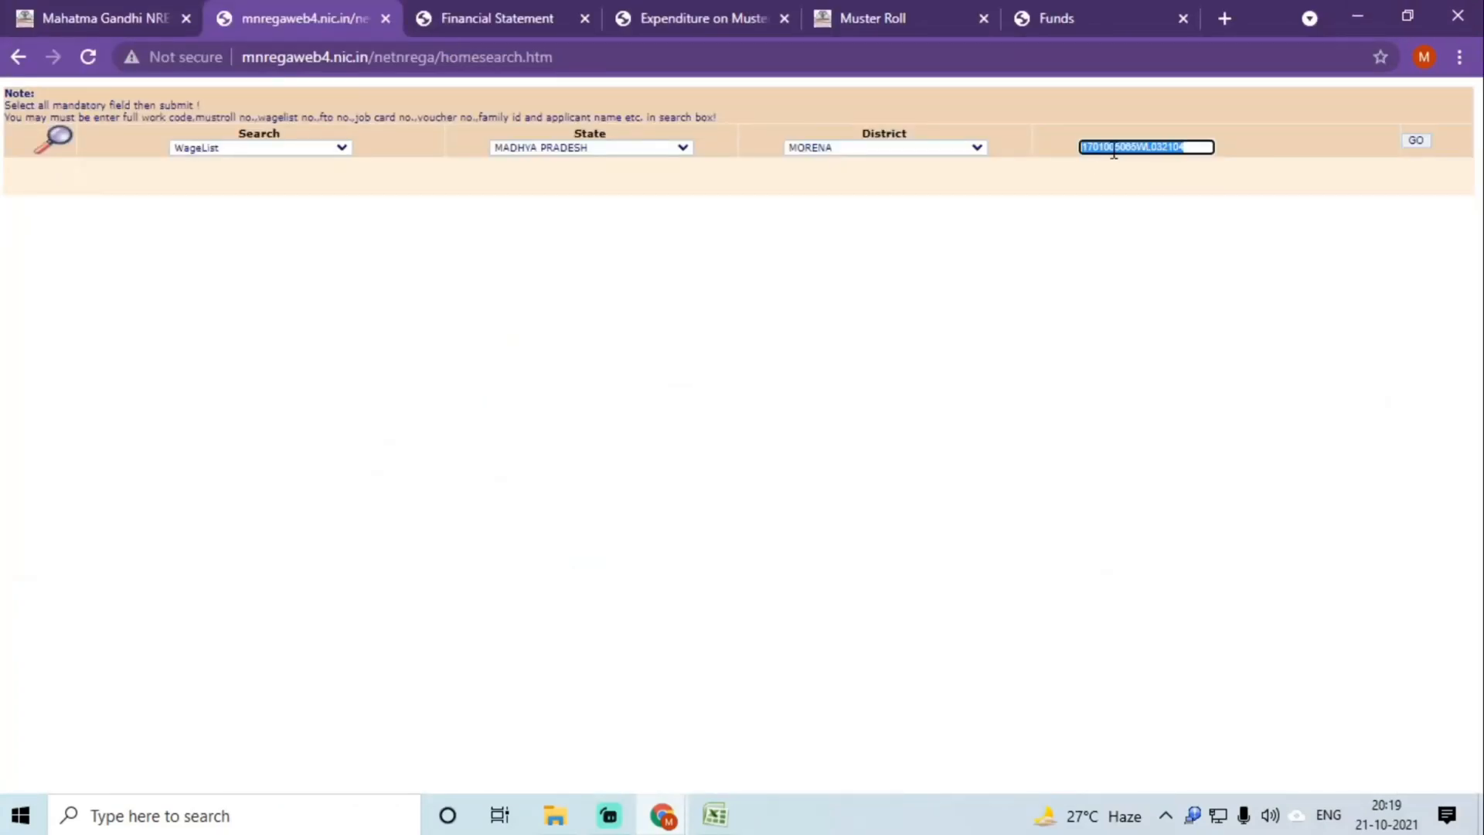
pyautogui.hotkey('ctrl', 'v')
pyautogui.click(1416, 140)
pyautogui.click(960, 113)
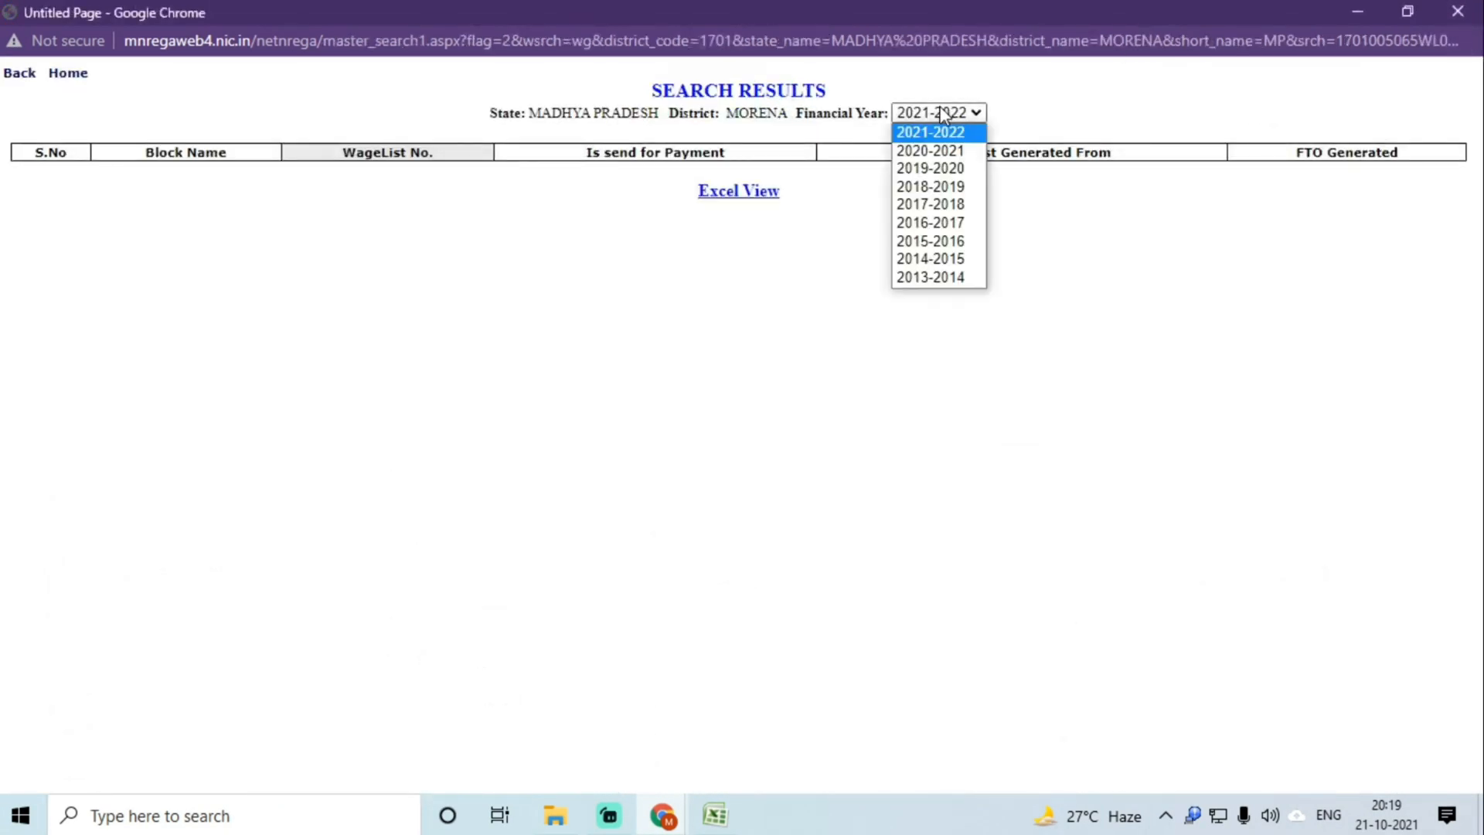
pyautogui.click(941, 148)
pyautogui.click(425, 172)
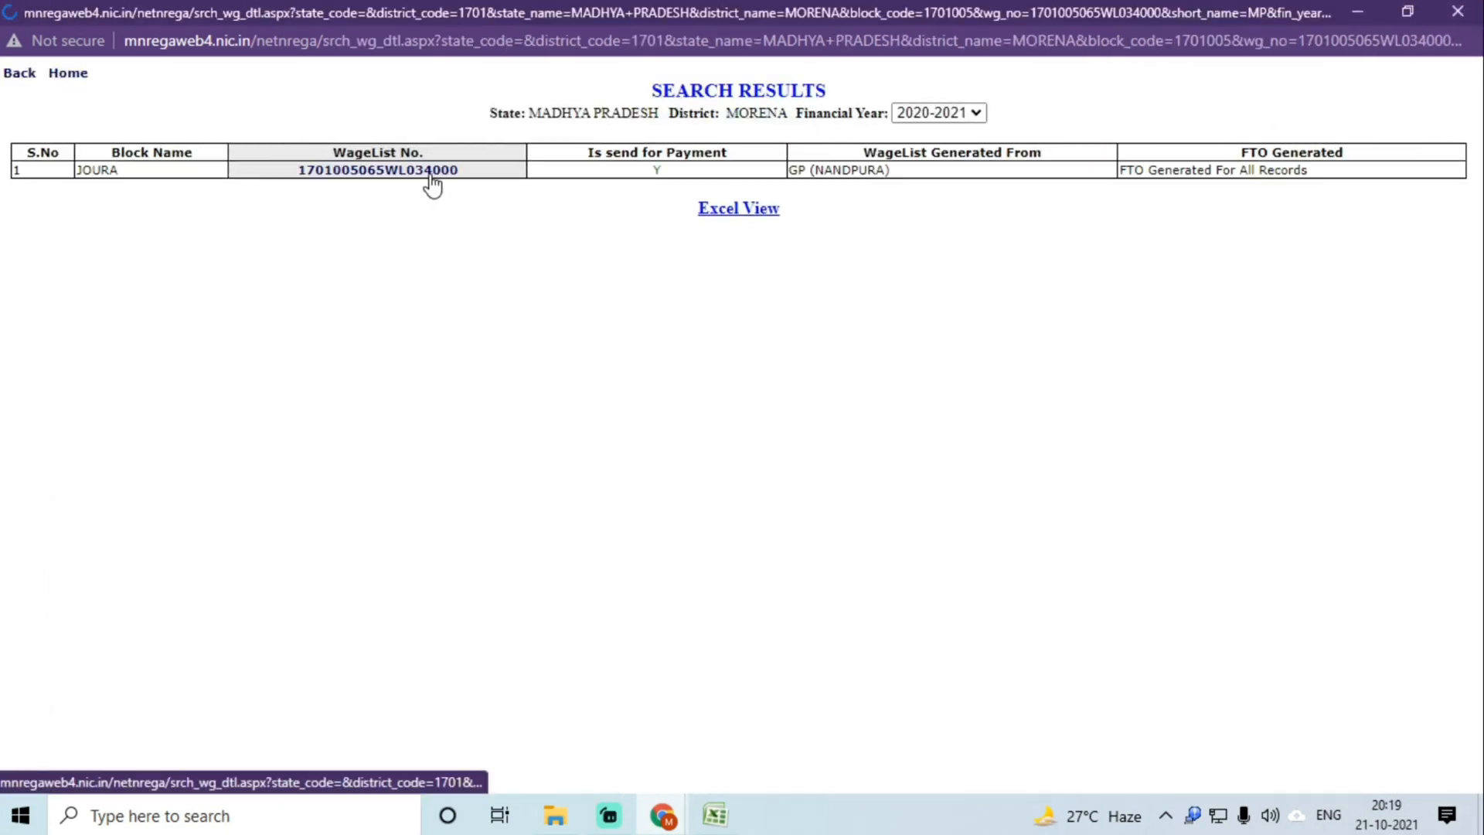
# Step: Copy FTO number MP1701005_100221FTO_837174 into cell C55
pyautogui.doubleClick(1184, 193)
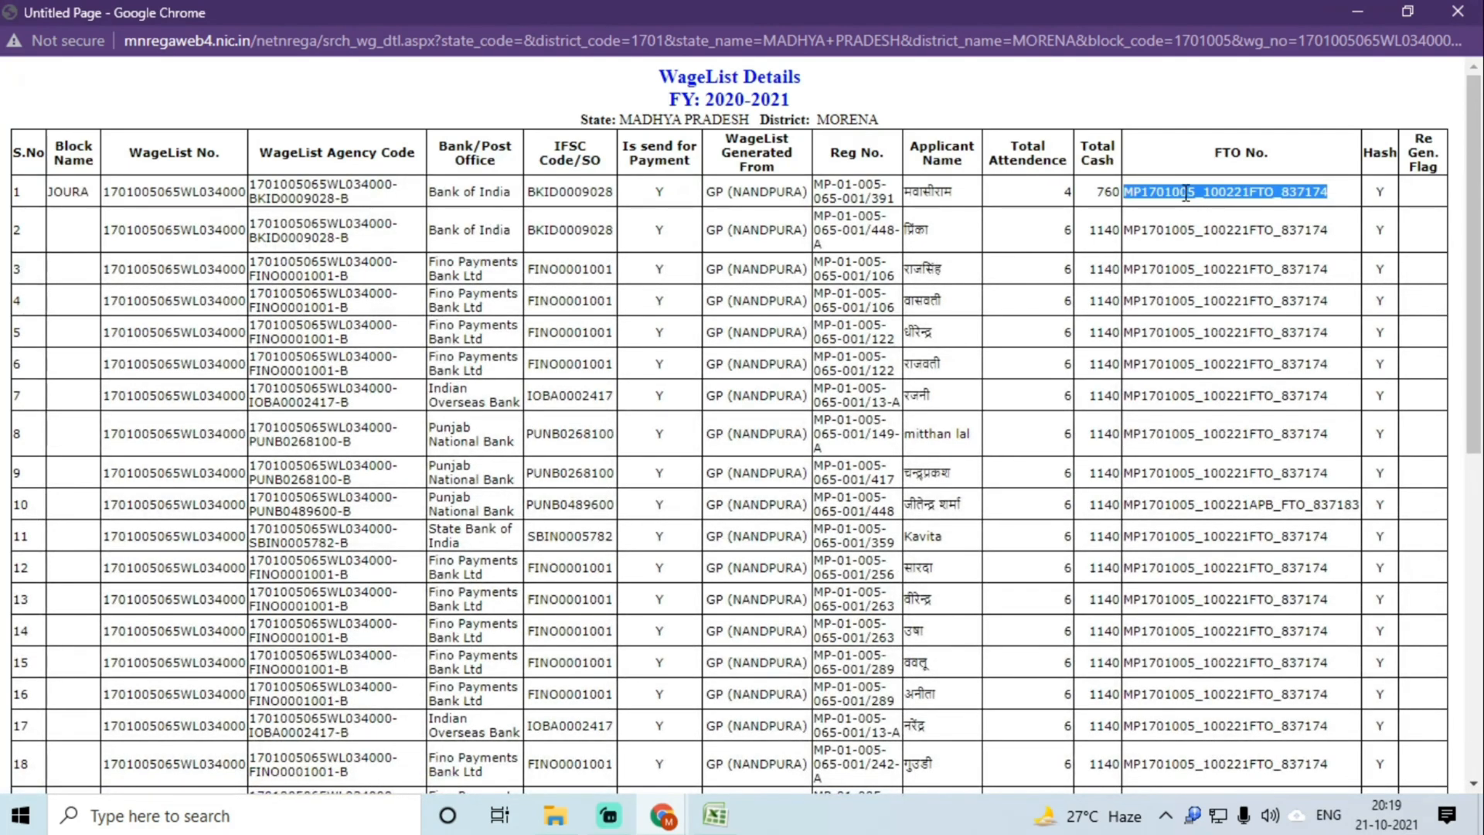
pyautogui.hotkey('ctrl', 'f')
pyautogui.press('Return')
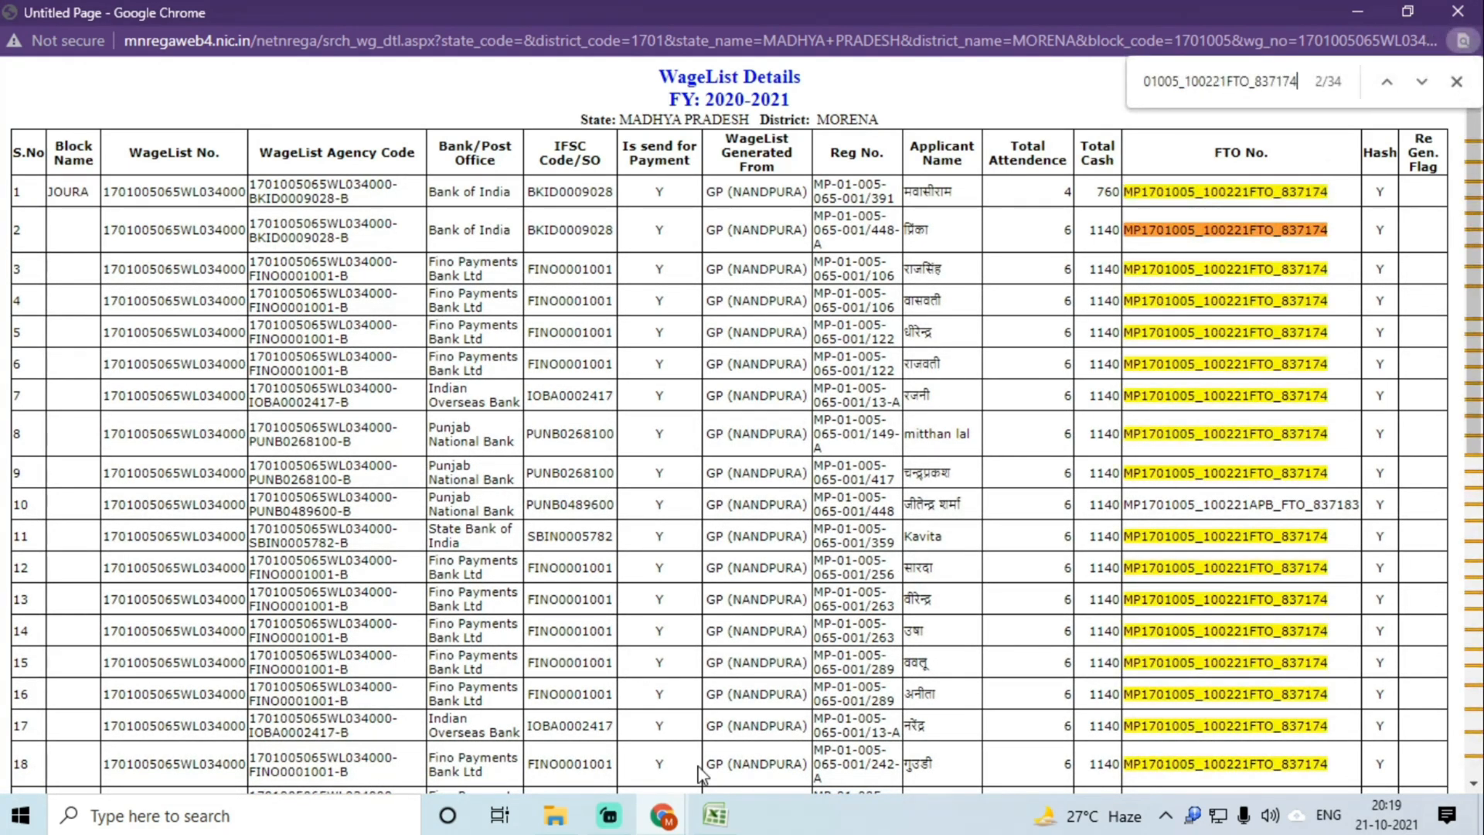
pyautogui.click(715, 814)
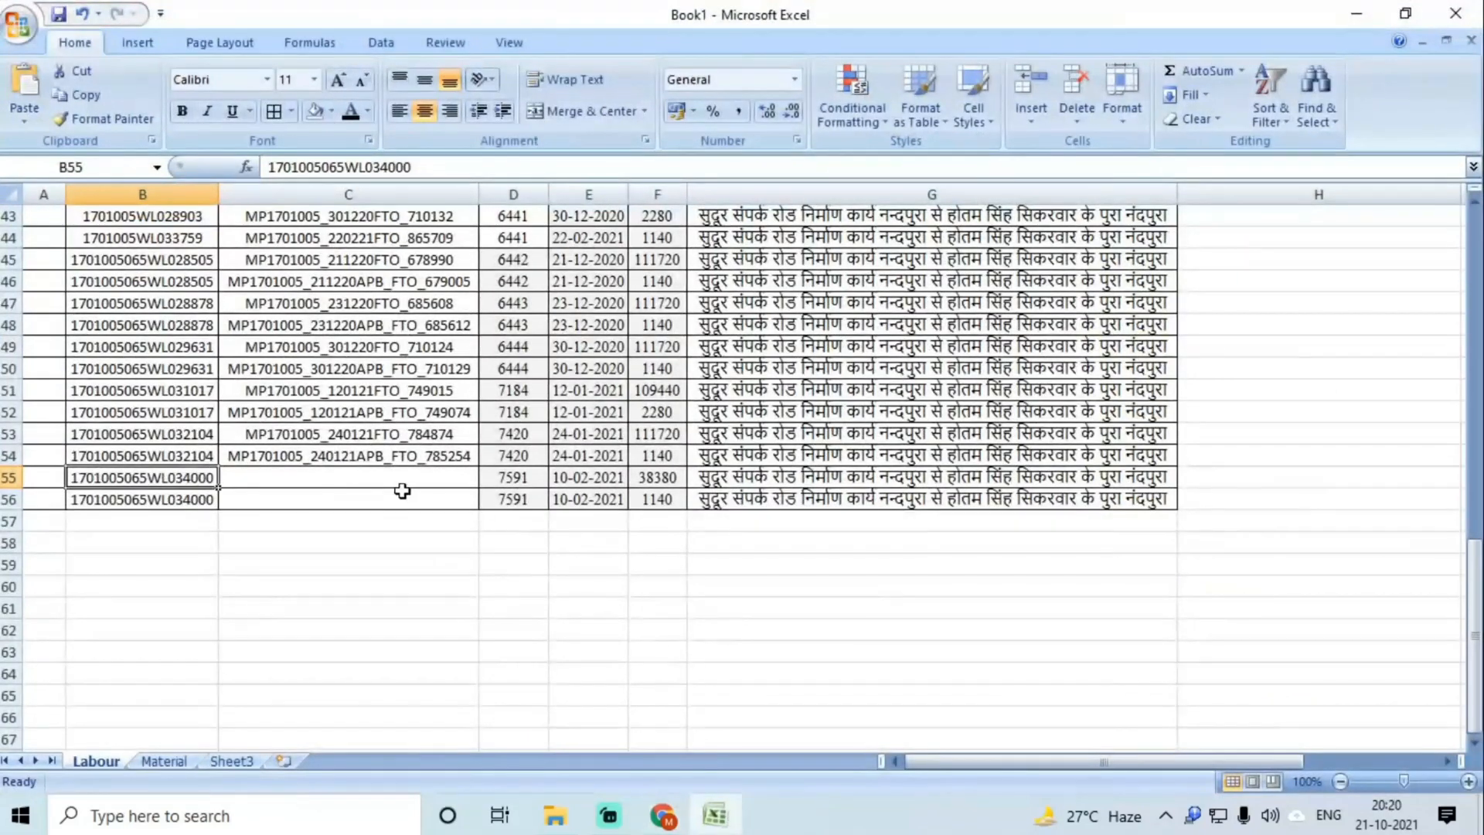
pyautogui.click(327, 478)
pyautogui.hotkey('ctrl', 'v')
pyautogui.click(298, 500)
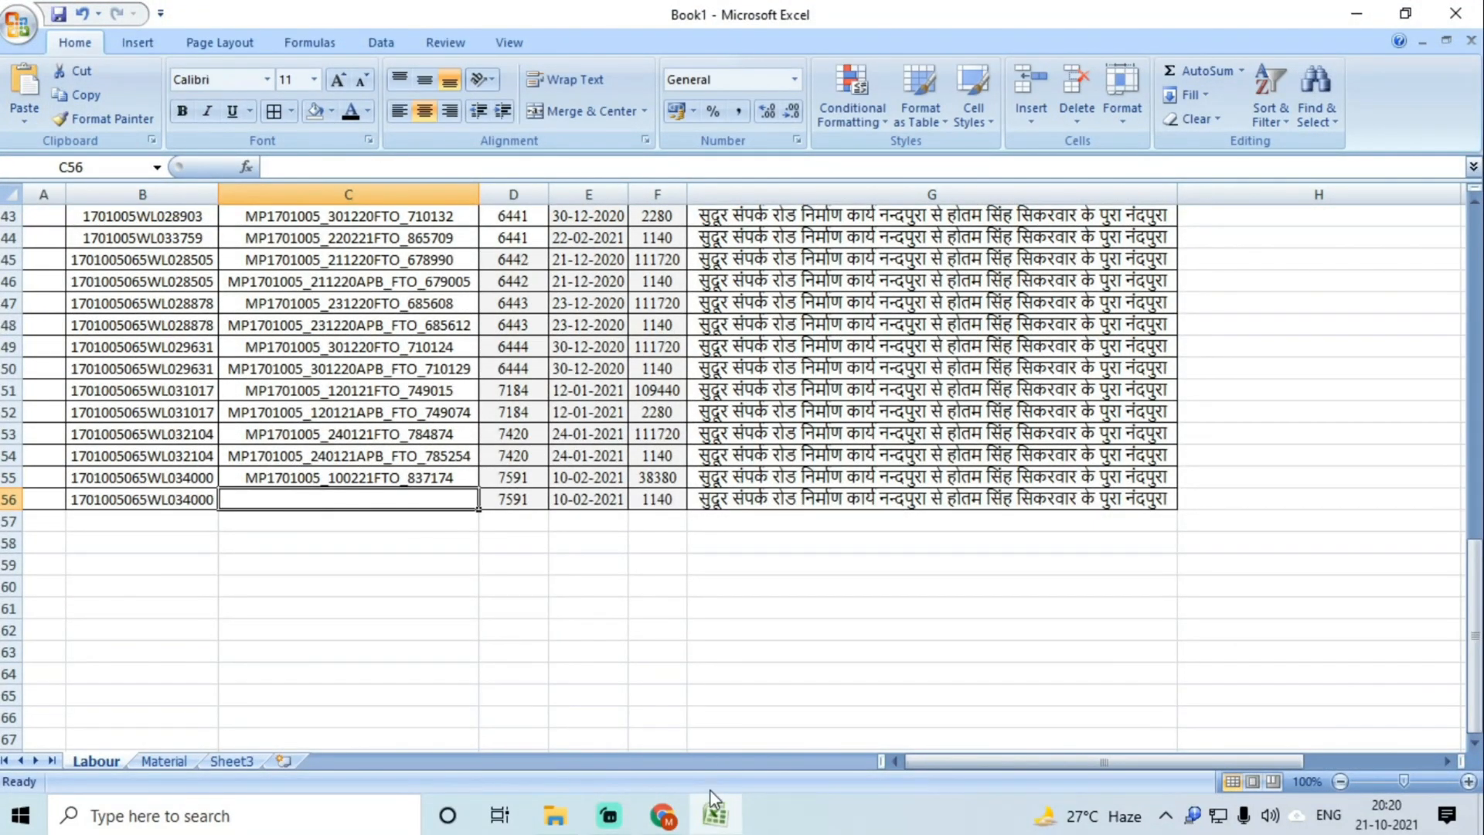
# Step: Copy APB FTO number MP1701005_100221APB_FTO_837183 from row 10 into cell C56
pyautogui.click(664, 815)
pyautogui.doubleClick(1283, 506)
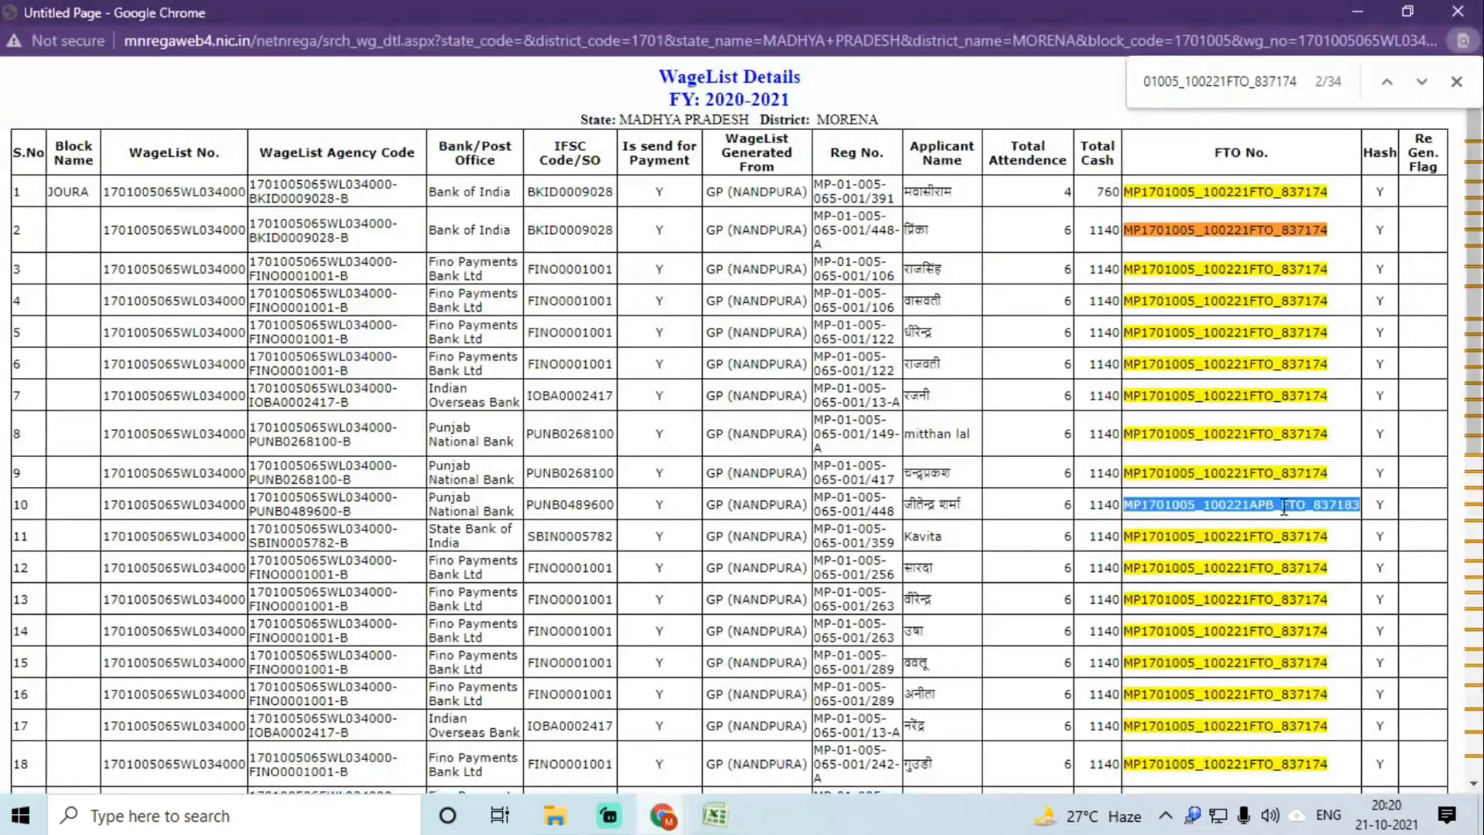
pyautogui.click(715, 815)
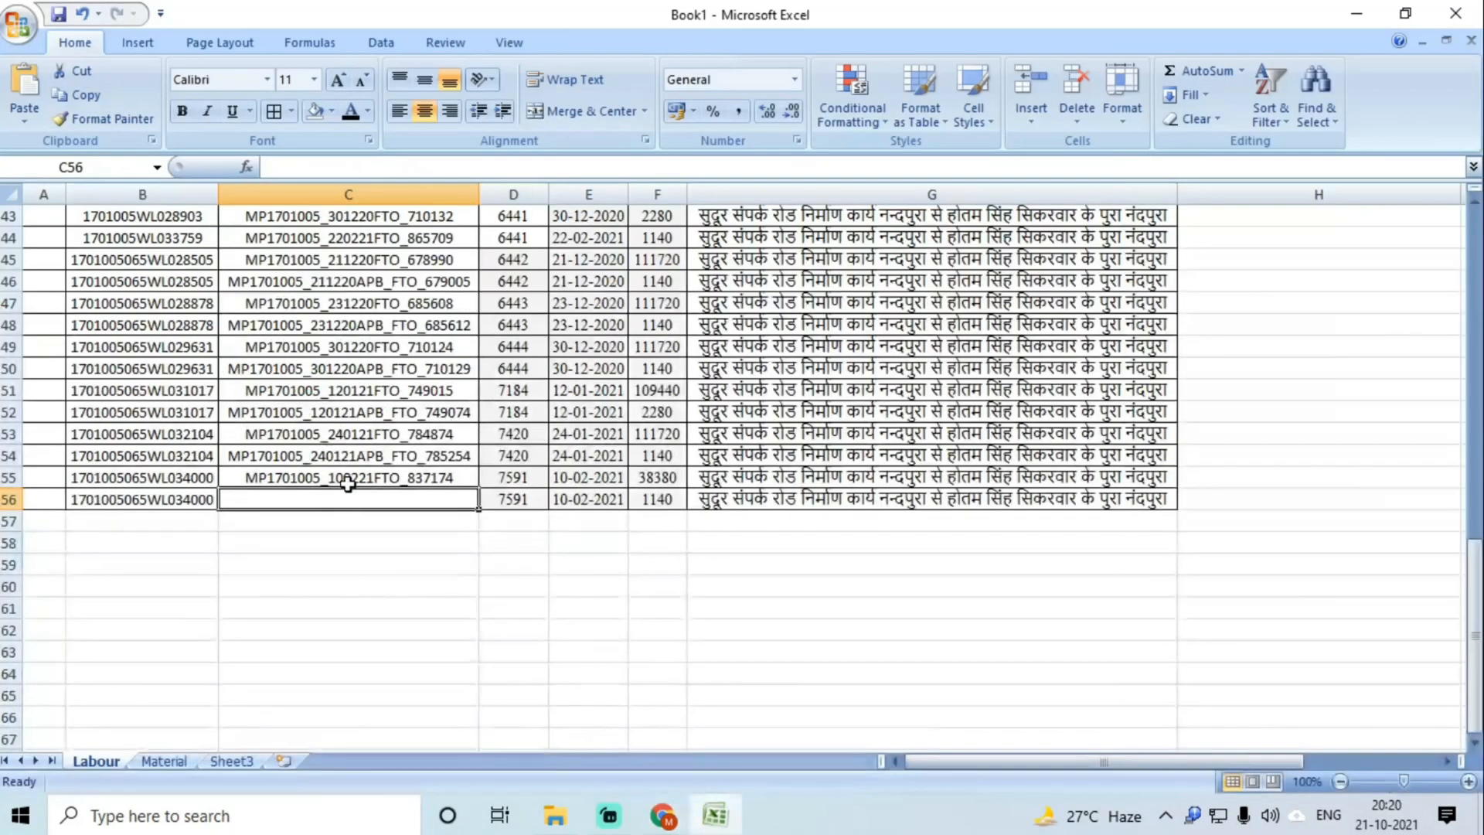
pyautogui.hotkey('ctrl', 'v')
pyautogui.click(356, 454)
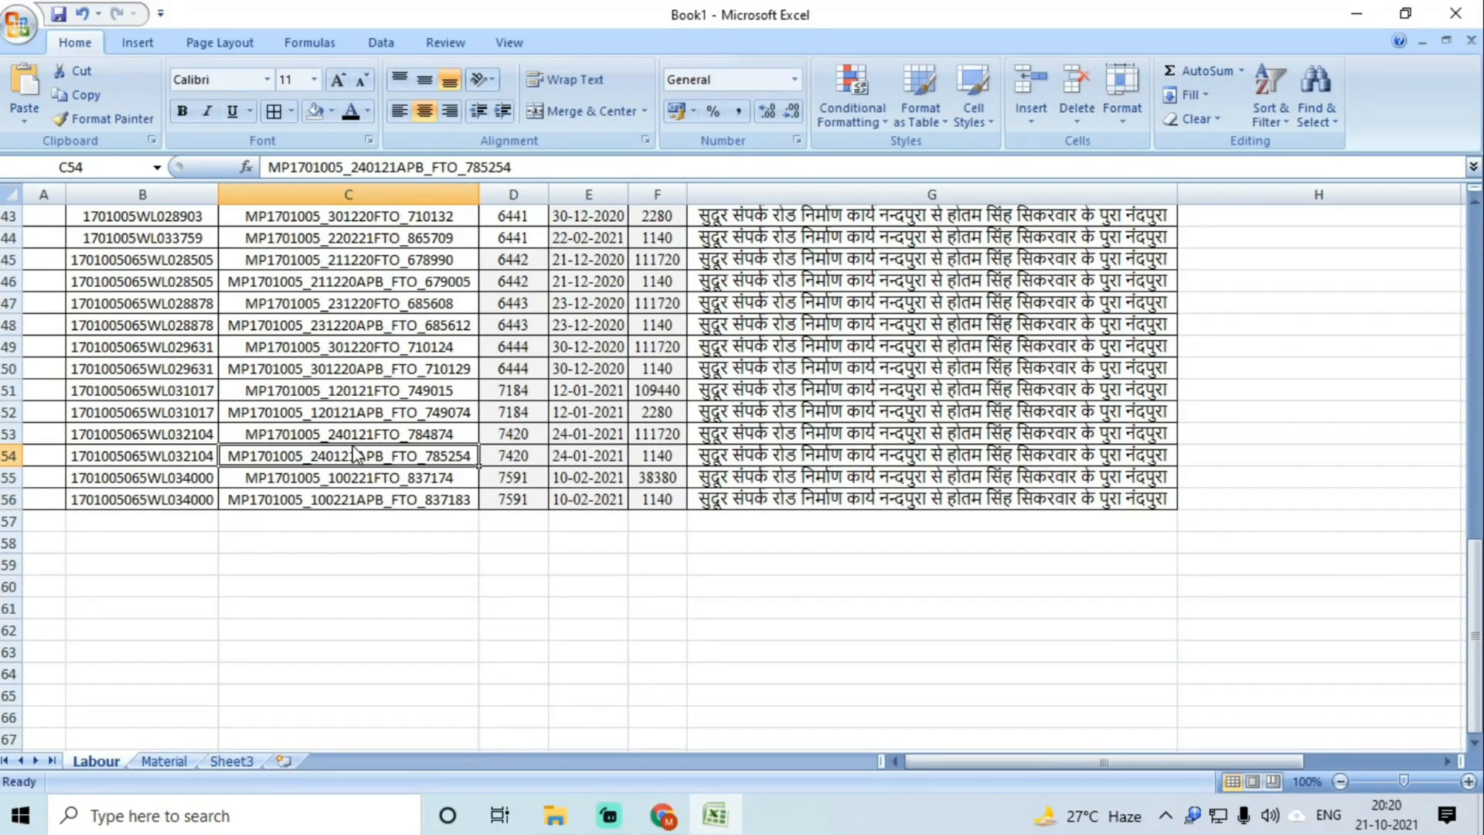
# Step: Save the workbook with Ctrl+S in the Desktop folder under the file name Cash Book FTO
pyautogui.hotkey('ctrl', 's')
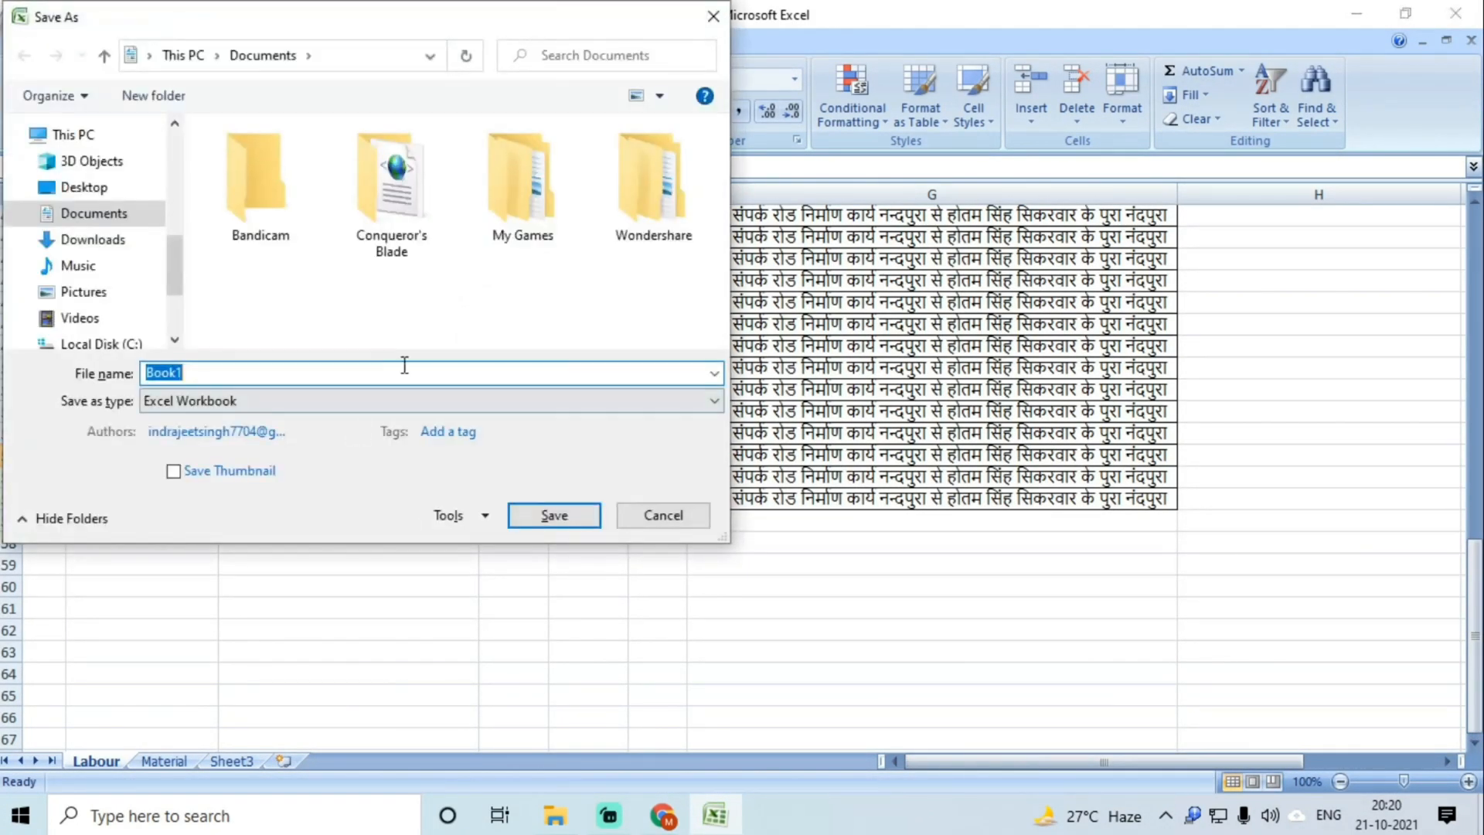
pyautogui.moveTo(172, 282); pyautogui.dragTo(178, 155)
pyautogui.click(84, 170)
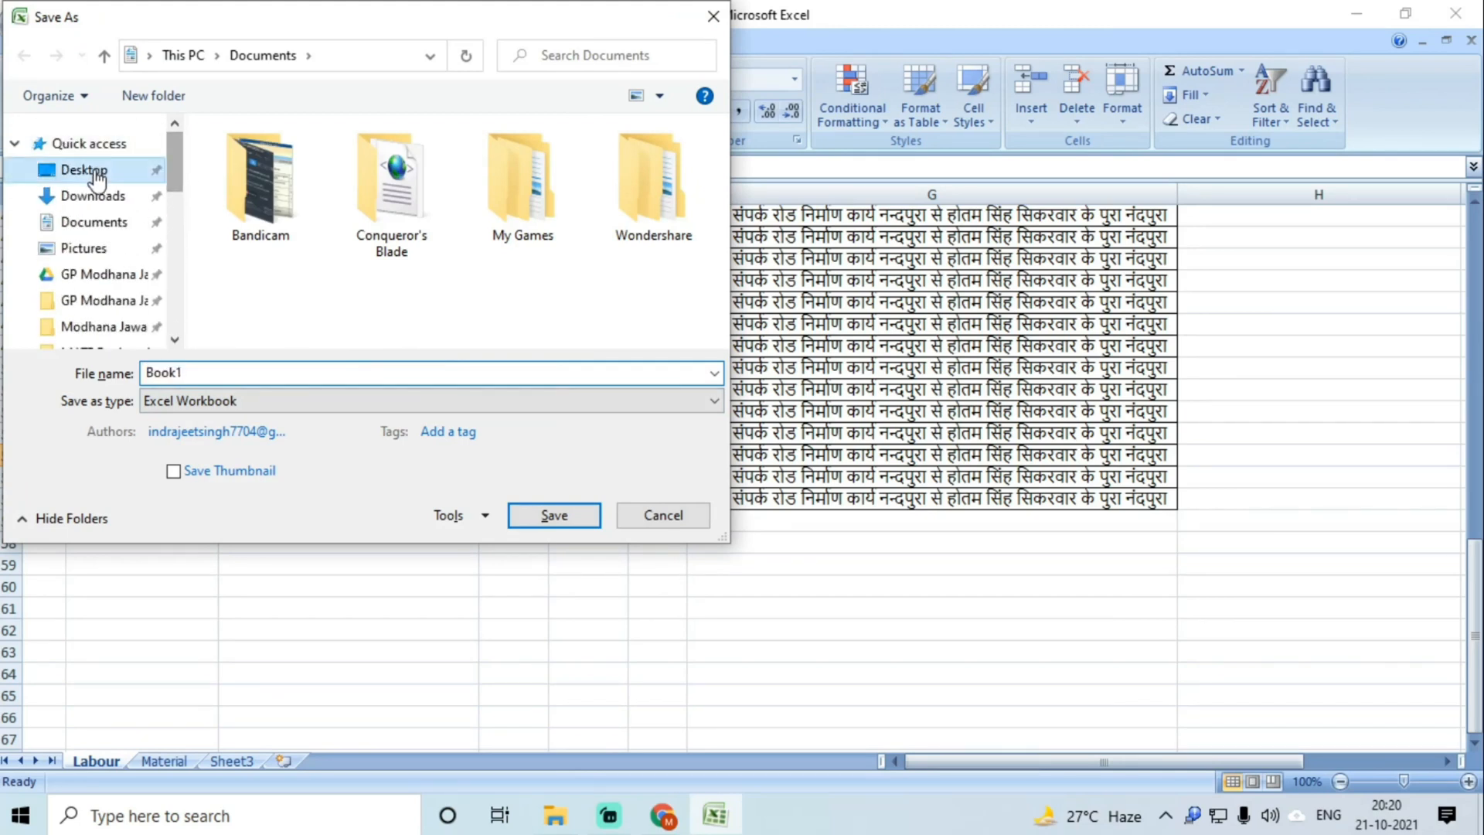
pyautogui.write('Cash')
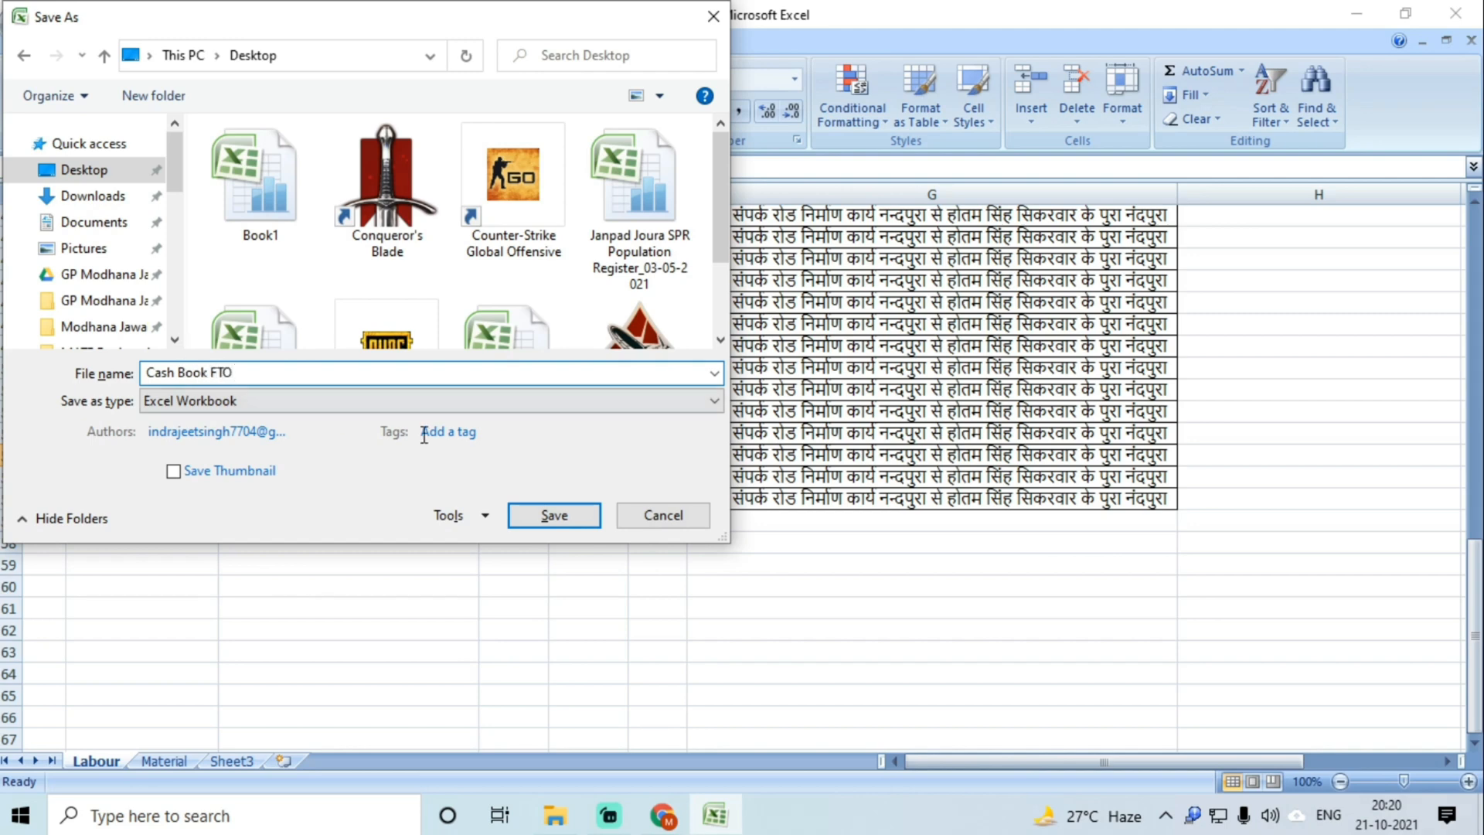
pyautogui.click(555, 515)
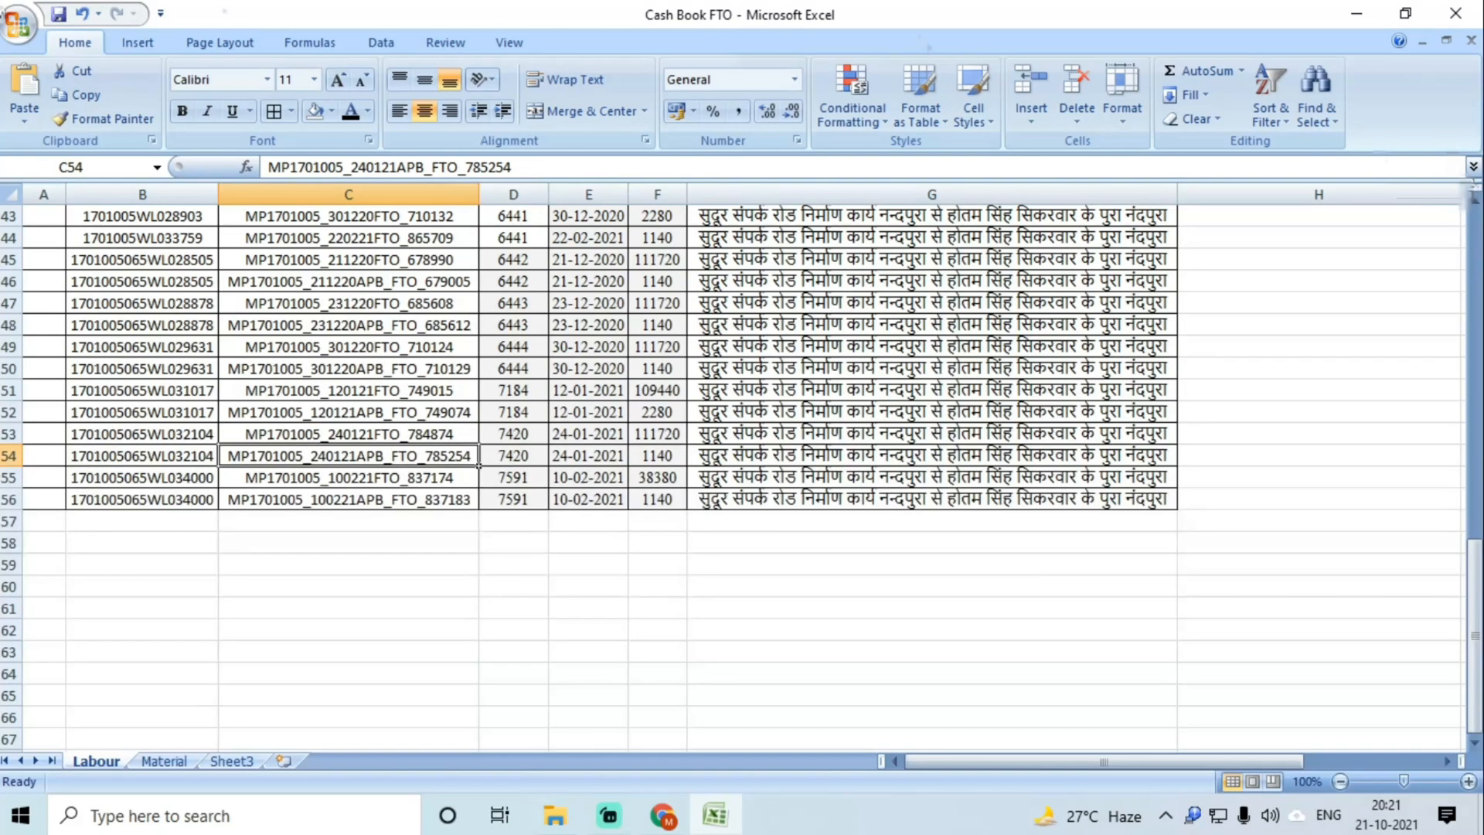
pyautogui.click(560, 350)
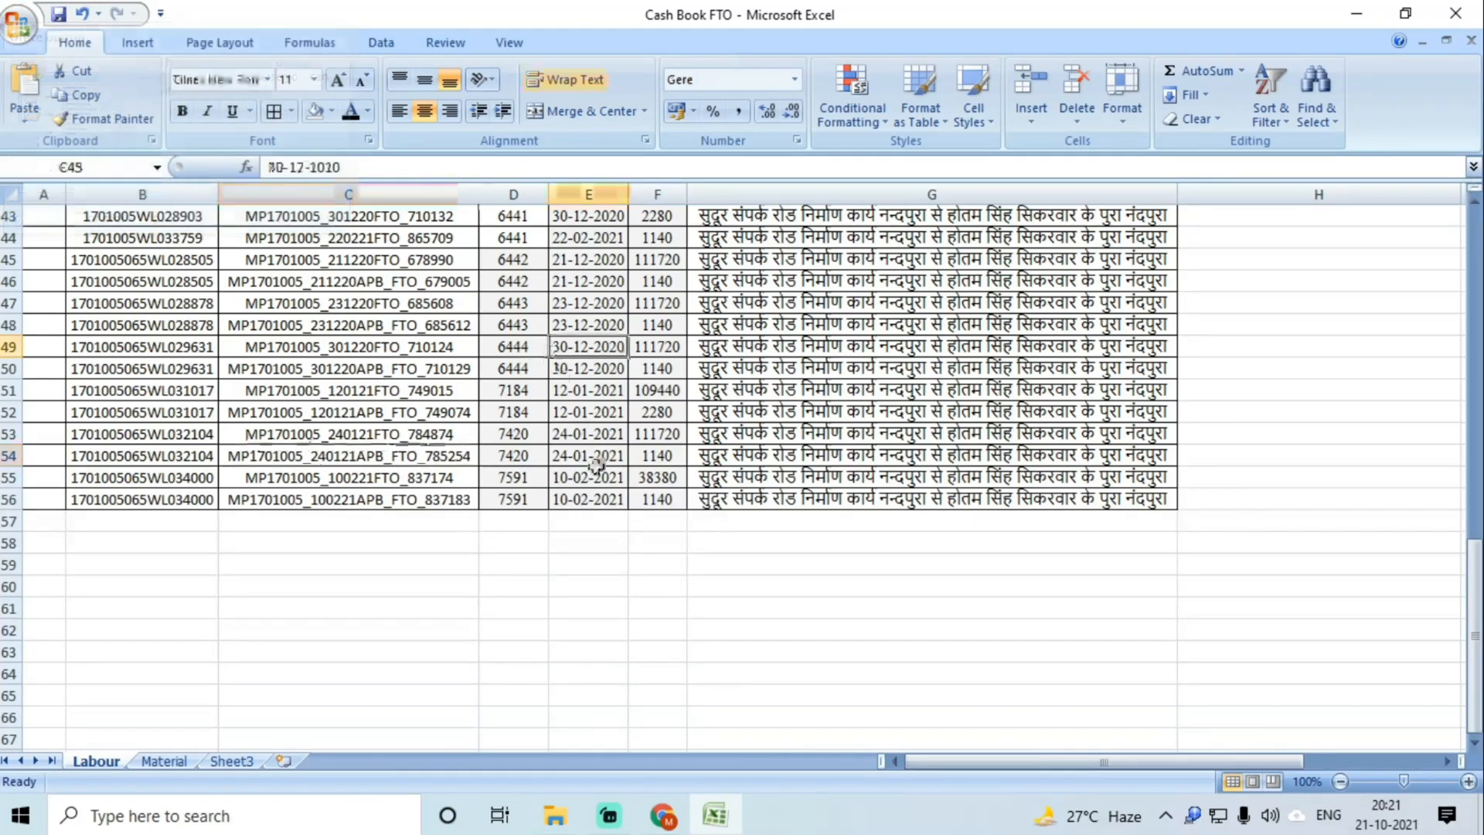
pyautogui.scroll(14, 596, 460)
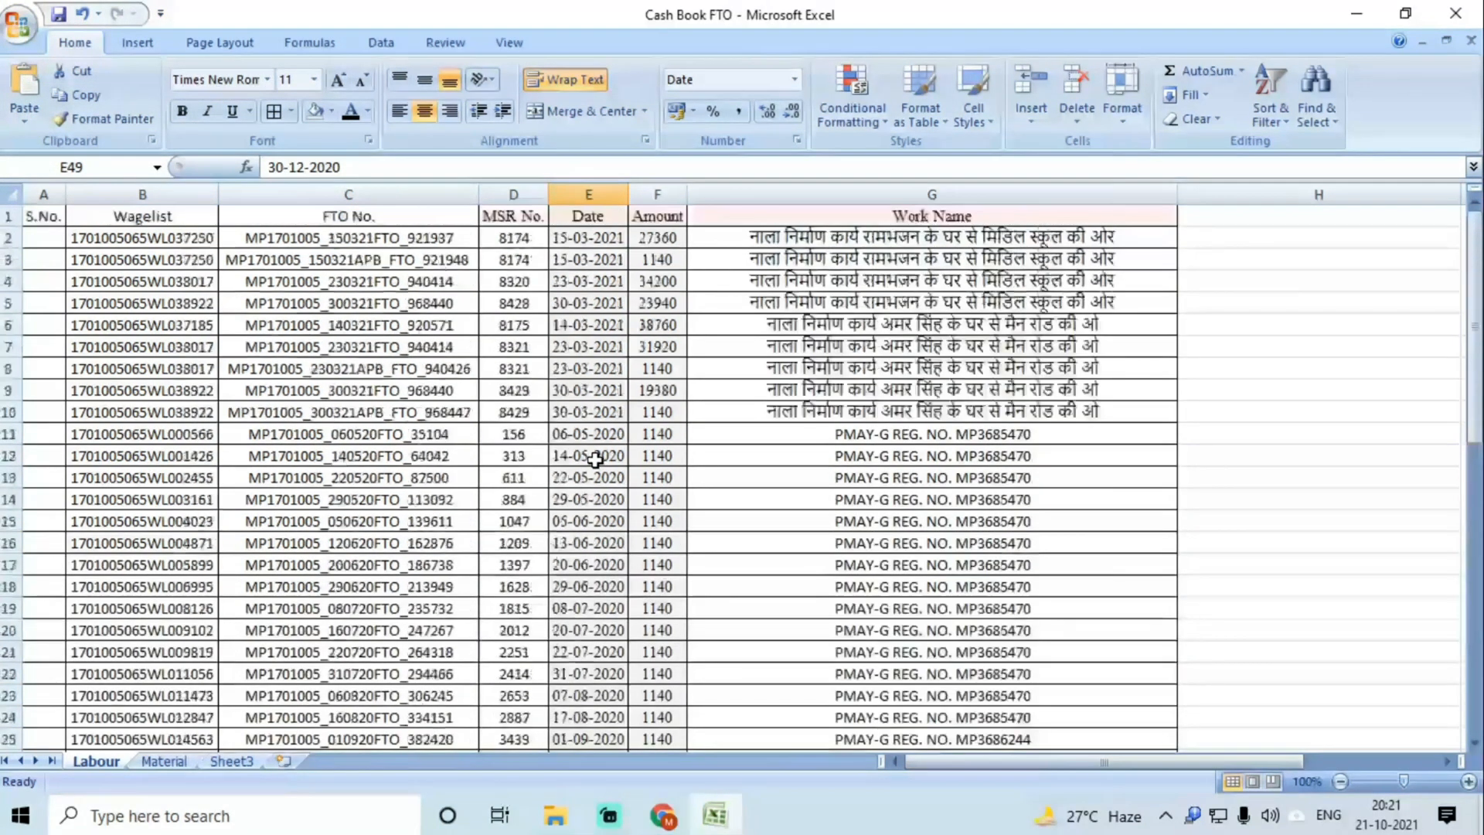
pyautogui.scroll(-13, 595, 462)
pyautogui.scroll(2, 595, 461)
pyautogui.scroll(-2, 594, 461)
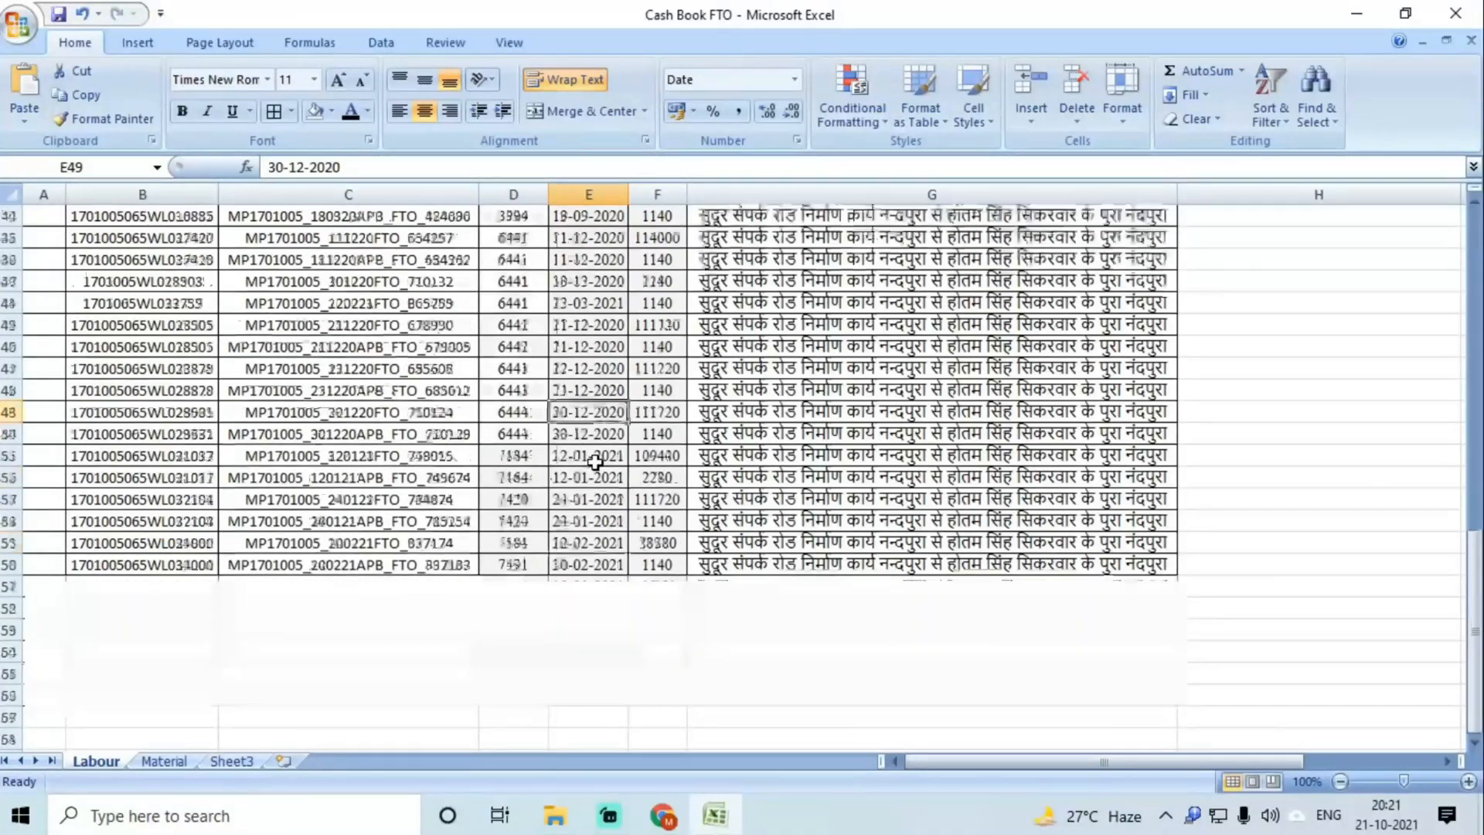
pyautogui.scroll(5, 595, 462)
pyautogui.scroll(8, 595, 462)
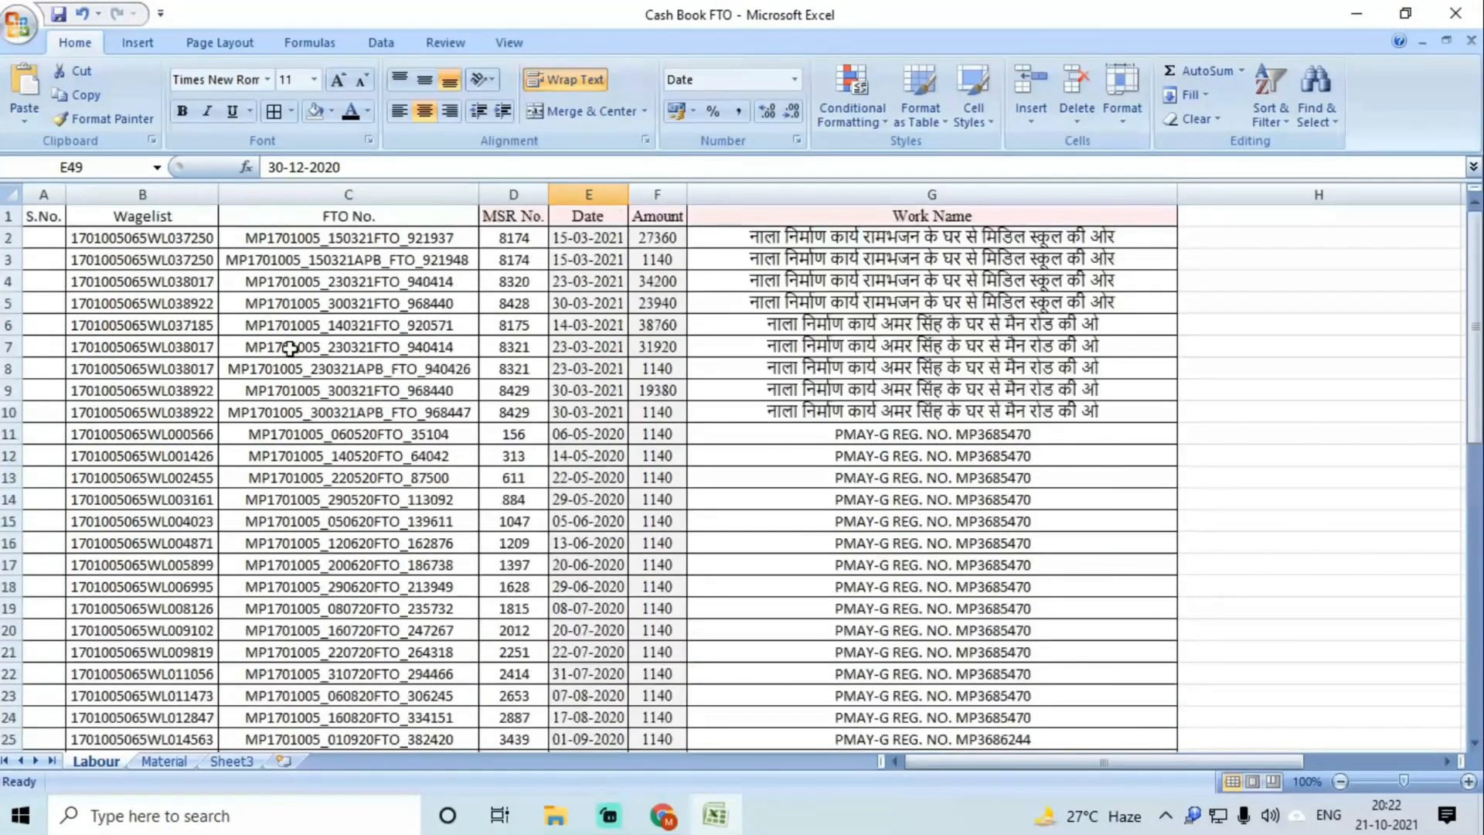
pyautogui.click(47, 238)
pyautogui.write('1')
pyautogui.press('Return')
pyautogui.write('2')
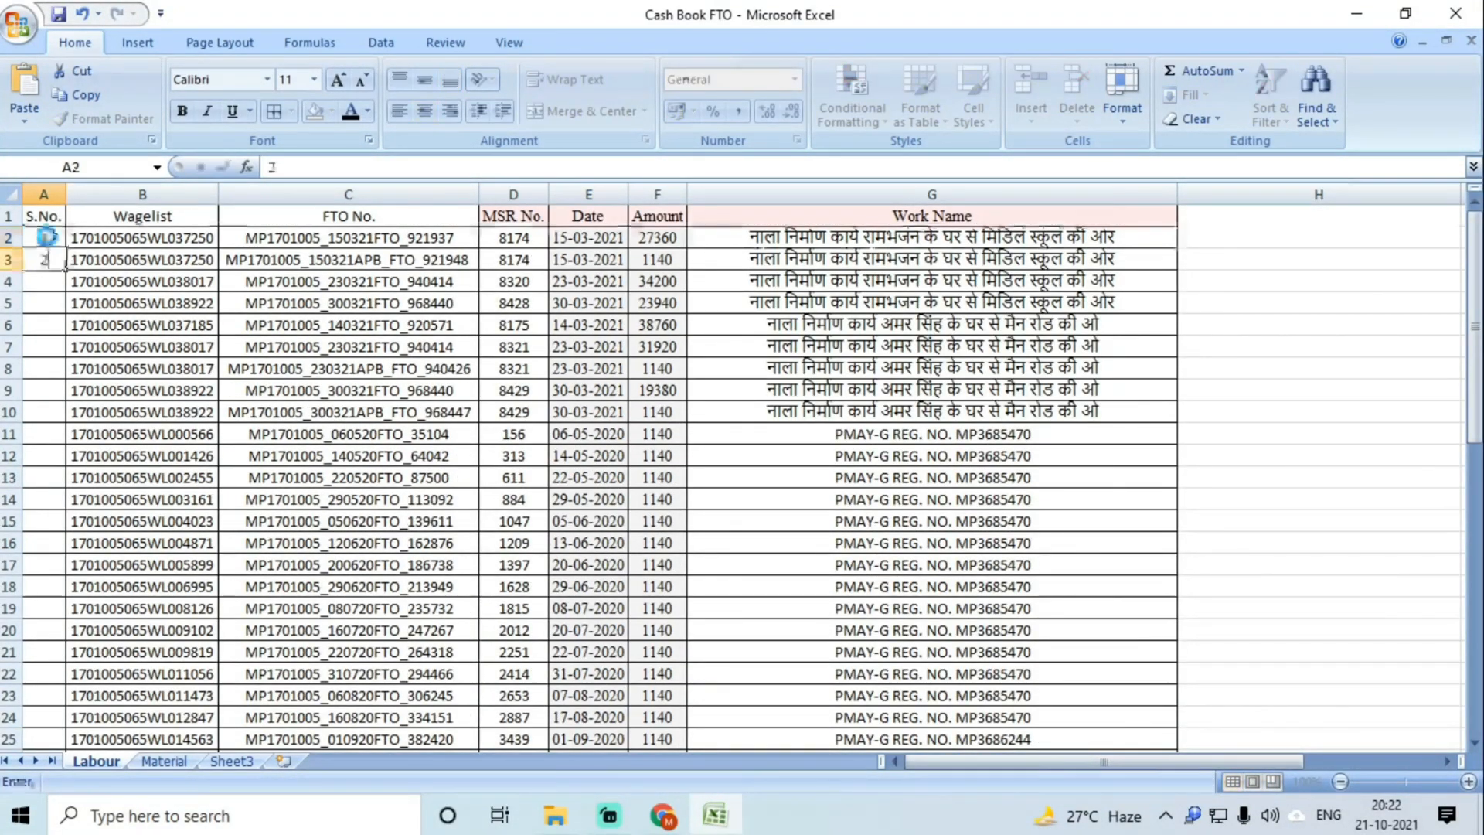
pyautogui.press('Return')
pyautogui.moveTo(46, 238); pyautogui.dragTo(52, 265)
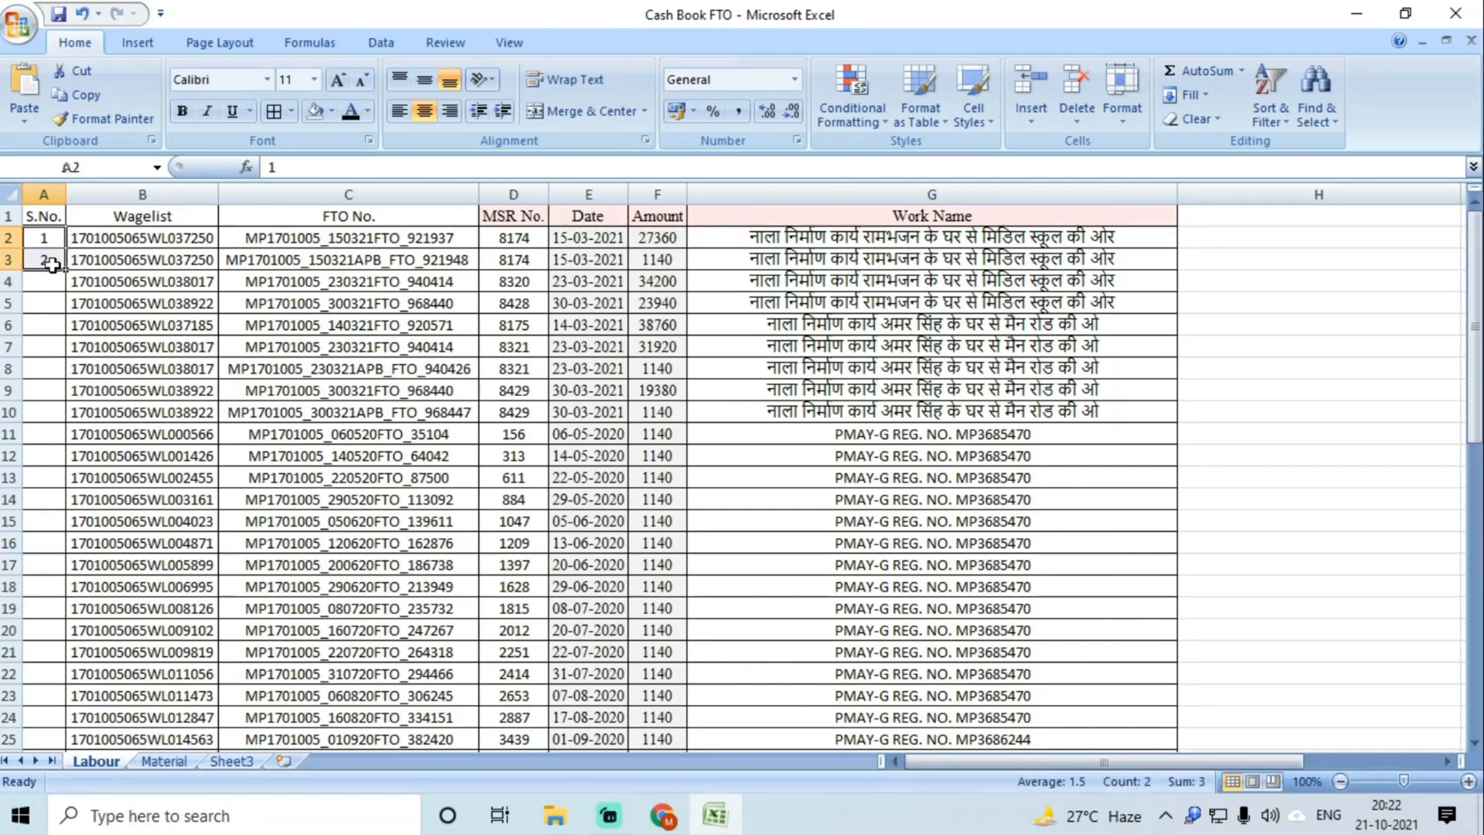
pyautogui.press('Delete')
pyautogui.click(89, 345)
pyautogui.click(485, 371)
pyautogui.click(564, 289)
pyautogui.moveTo(582, 241); pyautogui.dragTo(599, 677)
pyautogui.click(617, 195)
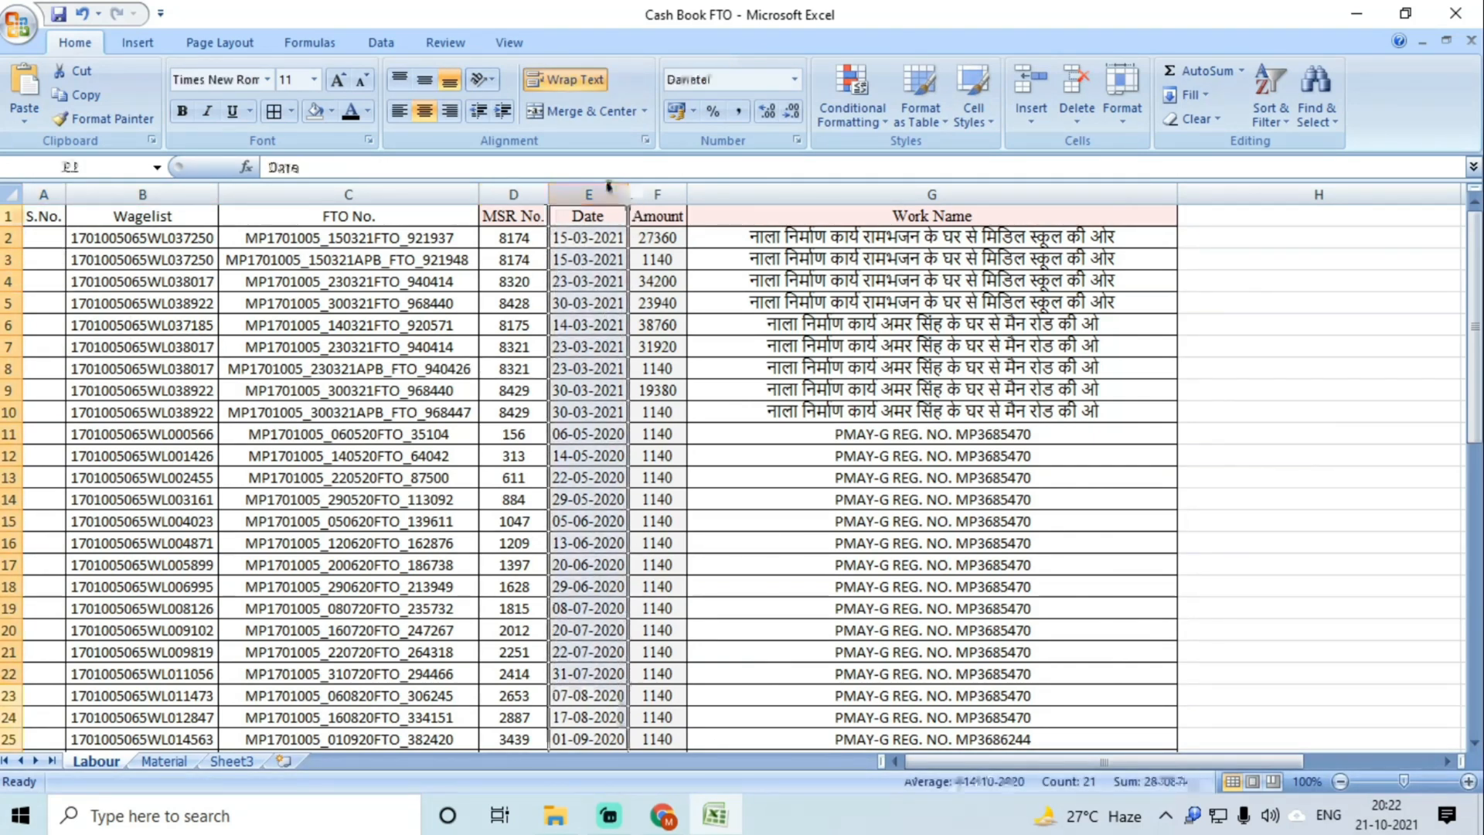
# Step: Insert four empty columns before the Amount column
pyautogui.click(657, 195)
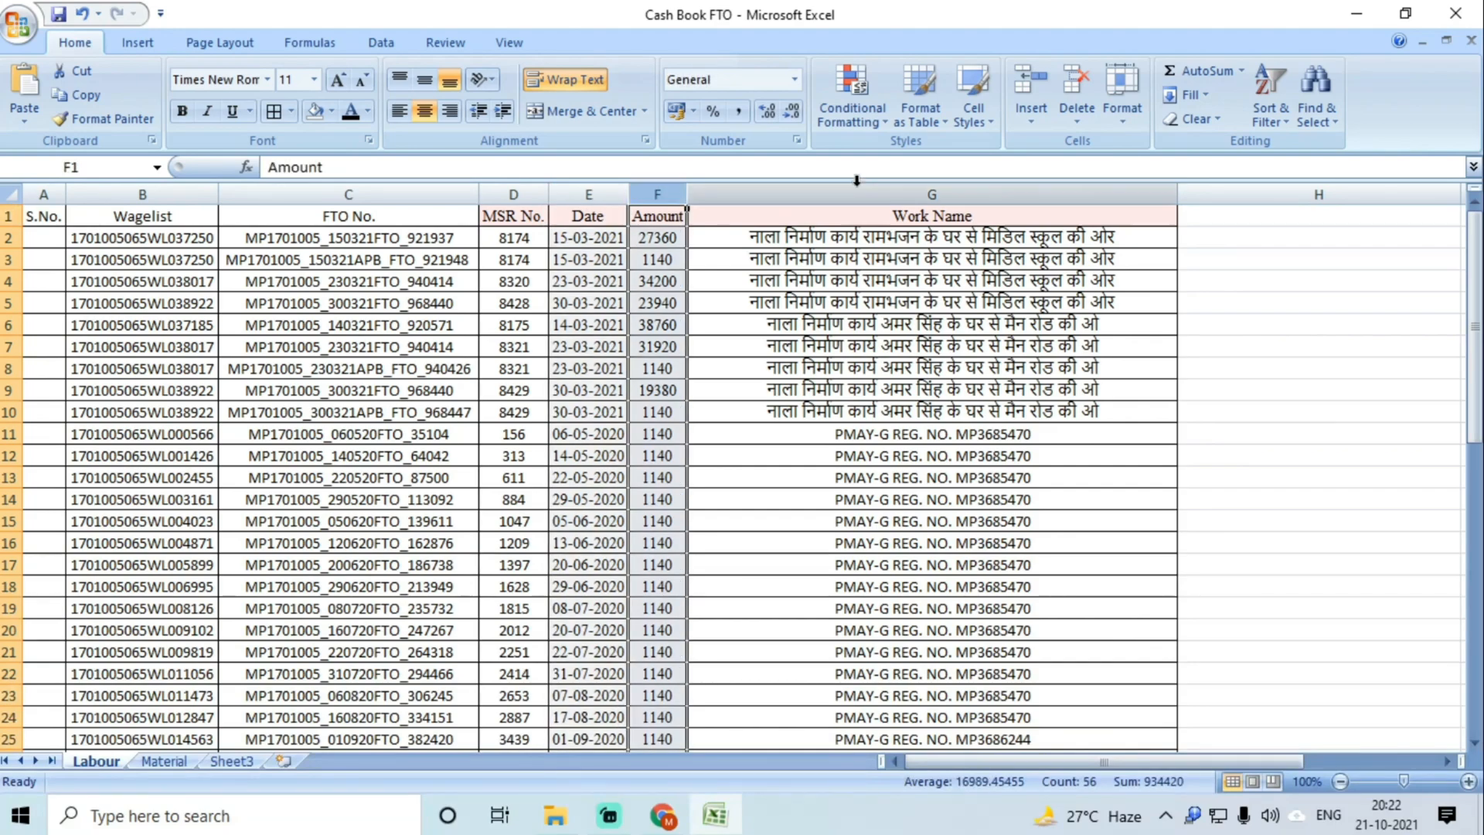
pyautogui.click(1036, 77)
pyautogui.click(1038, 74)
pyautogui.click(1040, 76)
pyautogui.click(1039, 77)
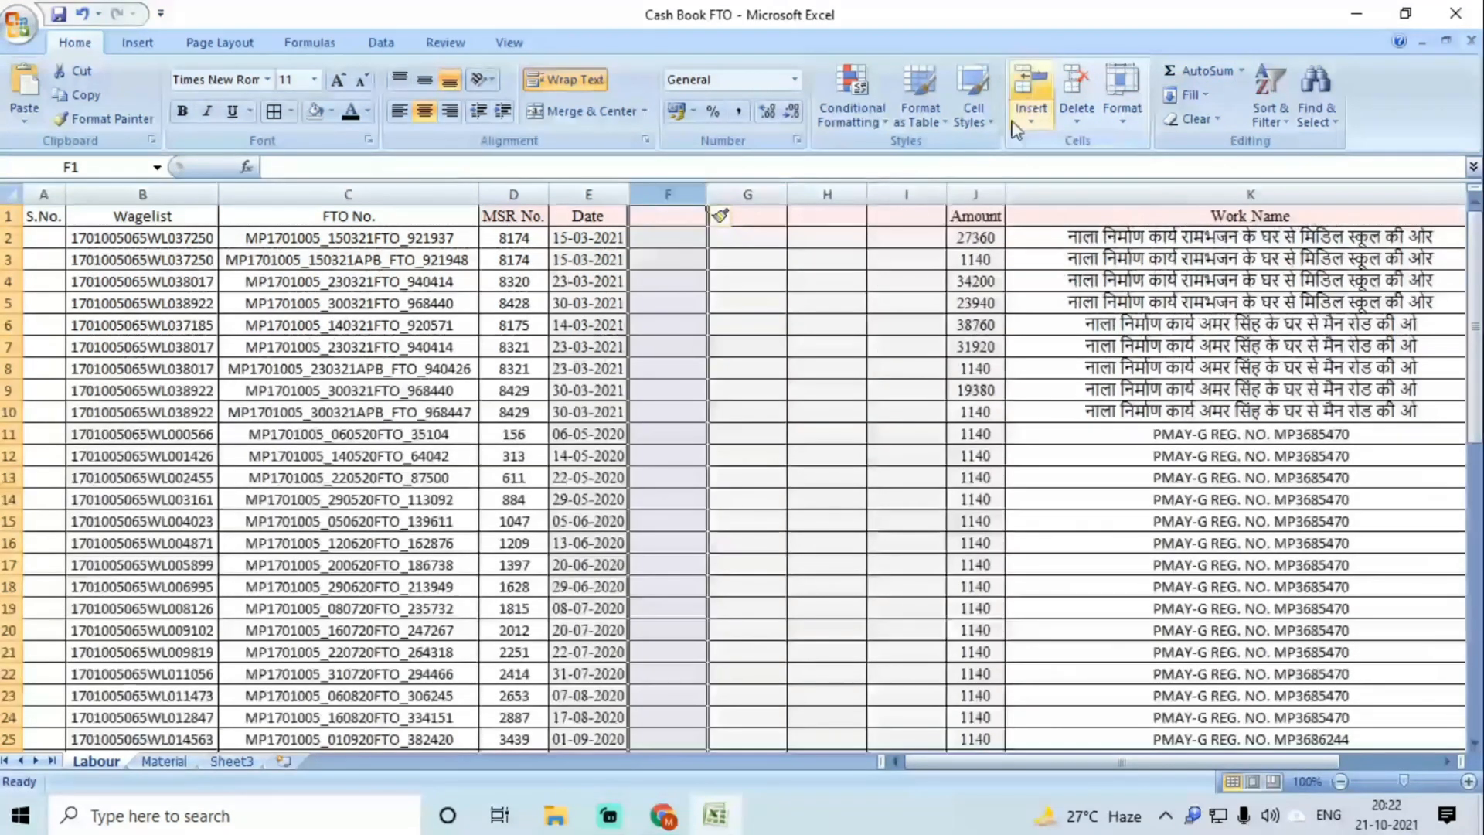
# Step: Copy the Date column E into the empty column F
pyautogui.click(590, 194)
pyautogui.hotkey('ctrl', 'c')
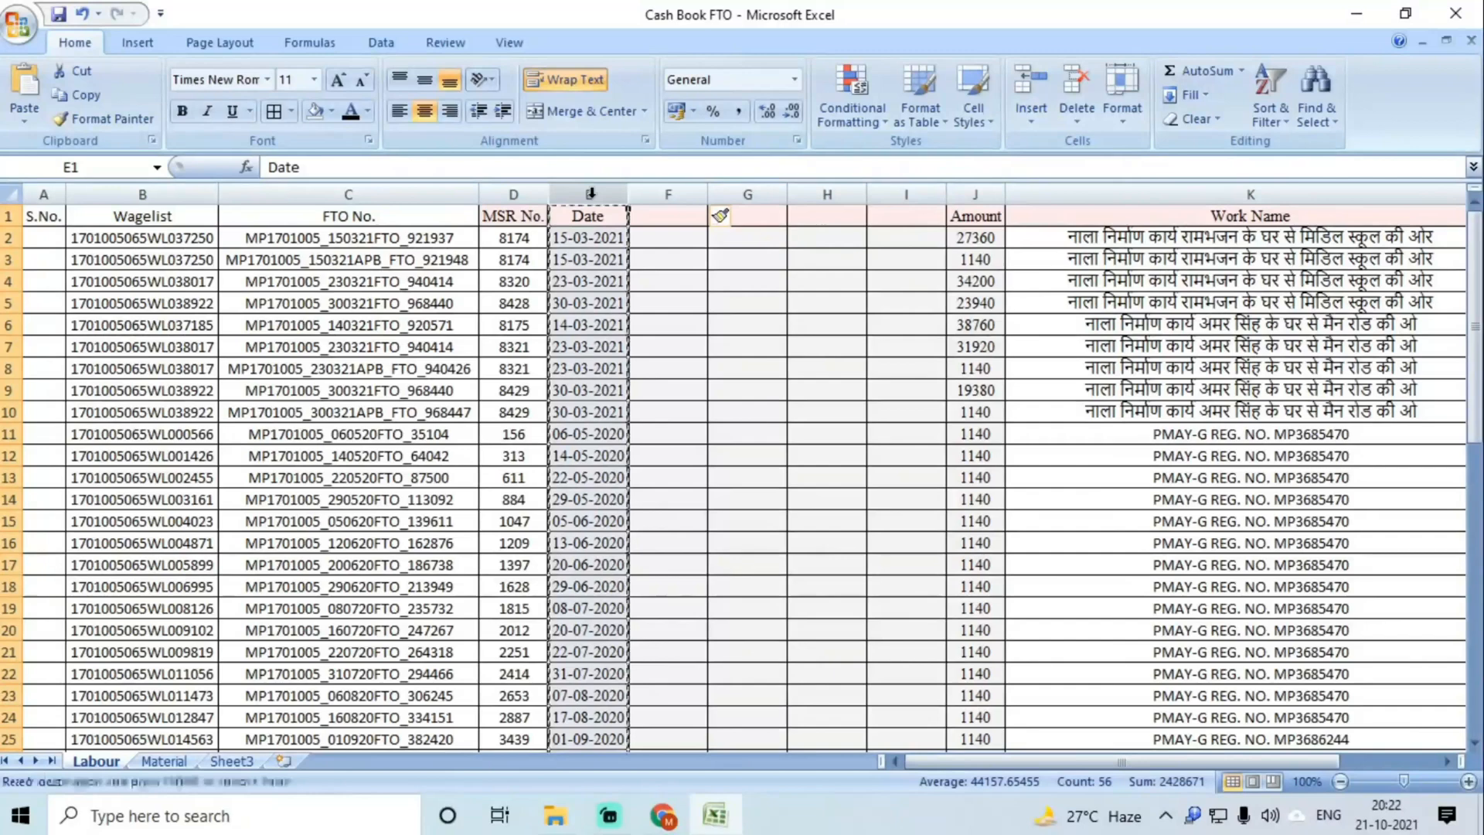
pyautogui.click(669, 194)
pyautogui.hotkey('ctrl', 'v')
pyautogui.hotkey('ctrl', 'v')
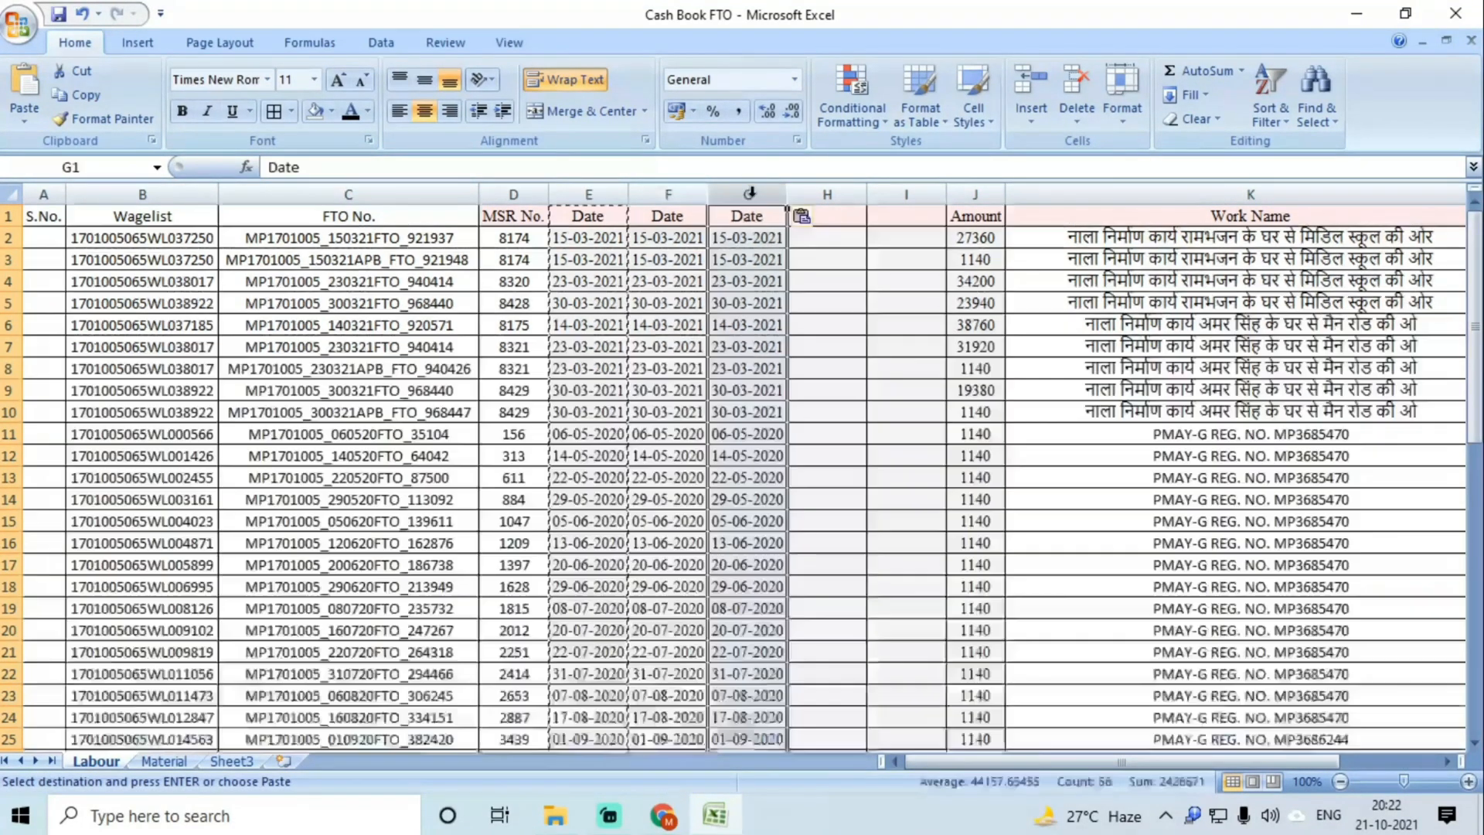
# Step: Delete the duplicate date column F and insert a blank column at G
pyautogui.click(662, 194)
pyautogui.rightClick(664, 194)
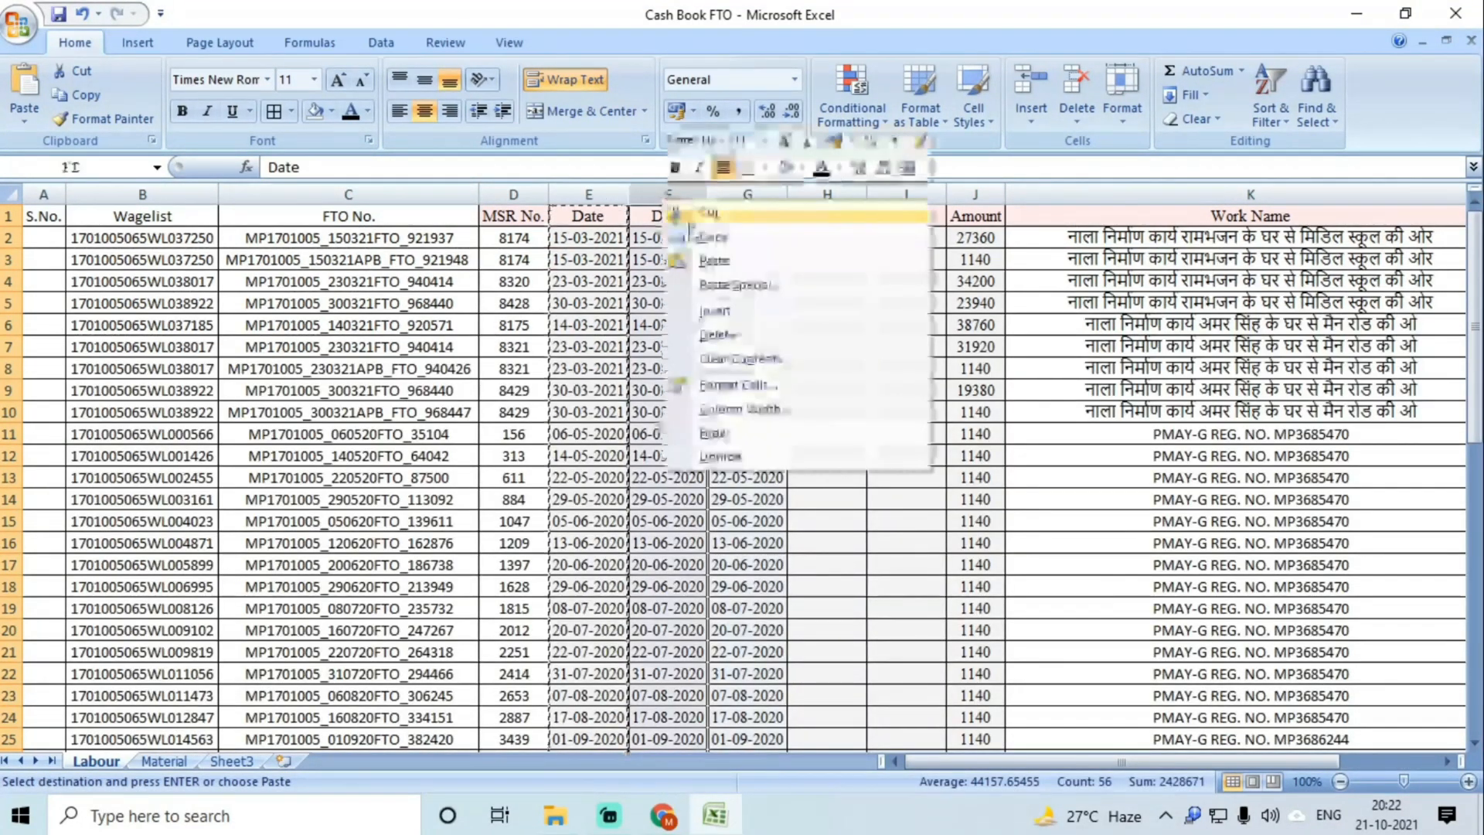
pyautogui.click(715, 329)
pyautogui.click(747, 194)
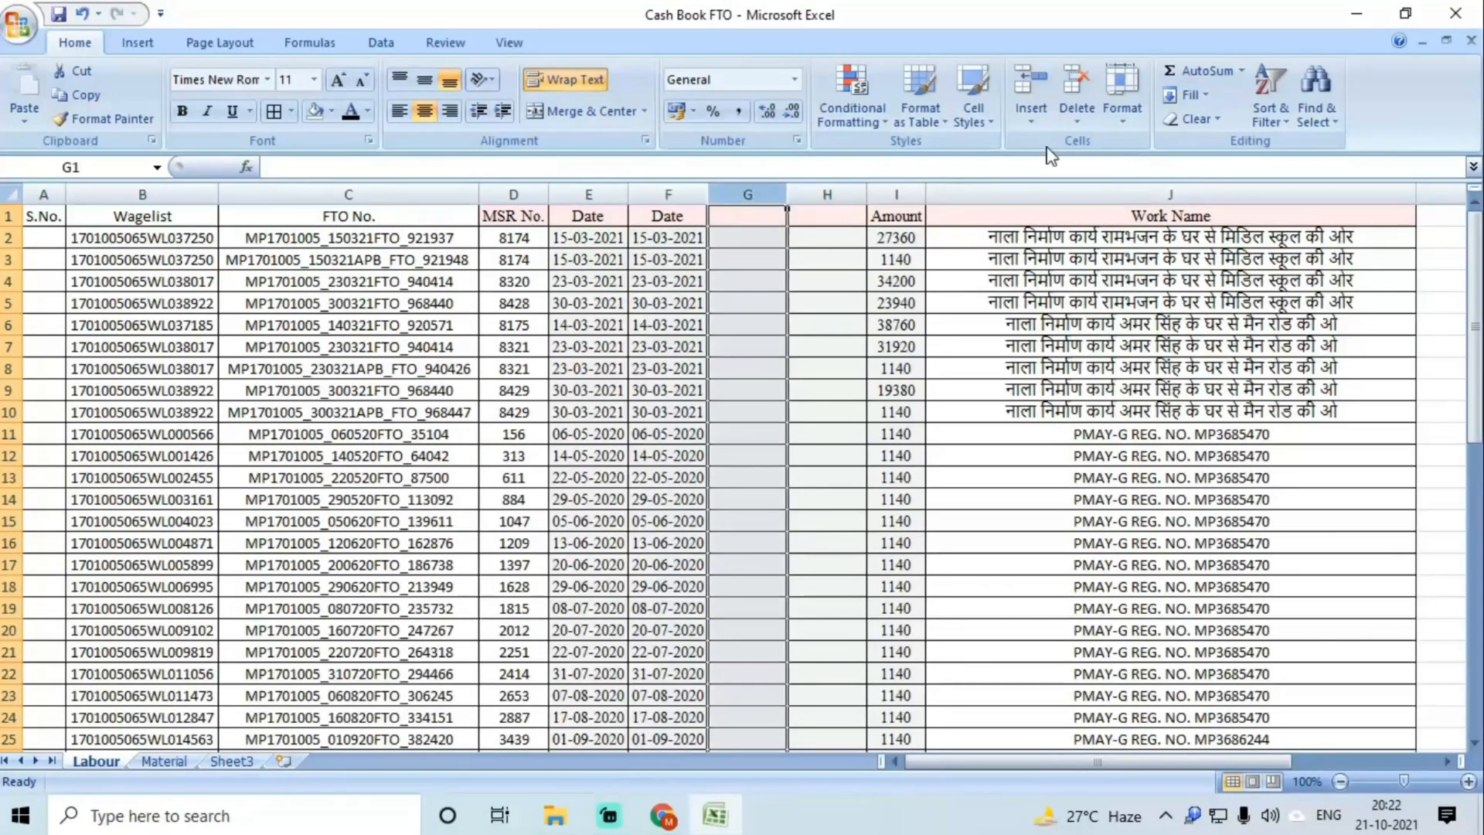
pyautogui.click(1036, 85)
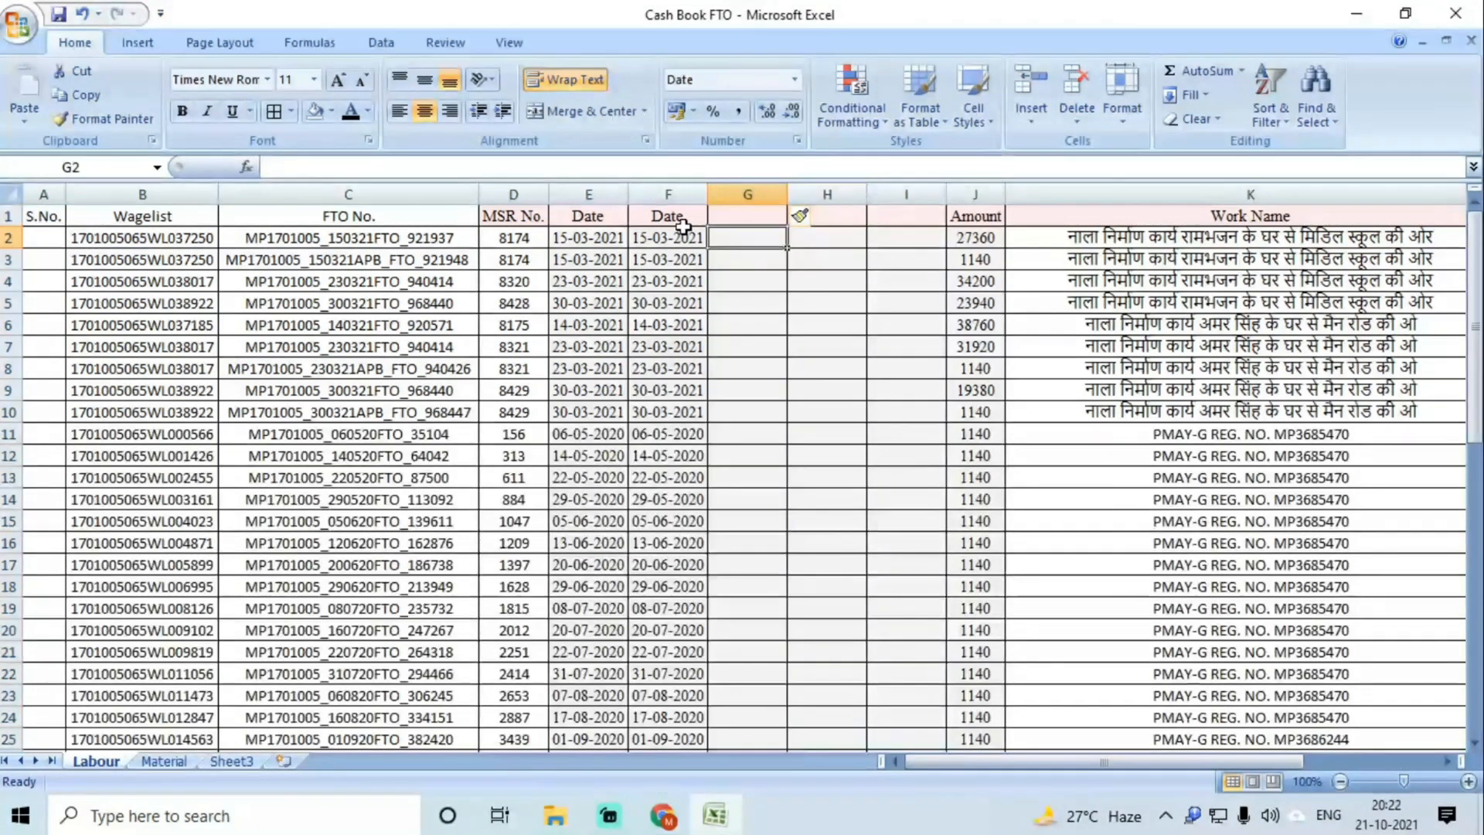
# Step: Open the Format Cells dialog for the whole second Date column F
pyautogui.click(666, 237)
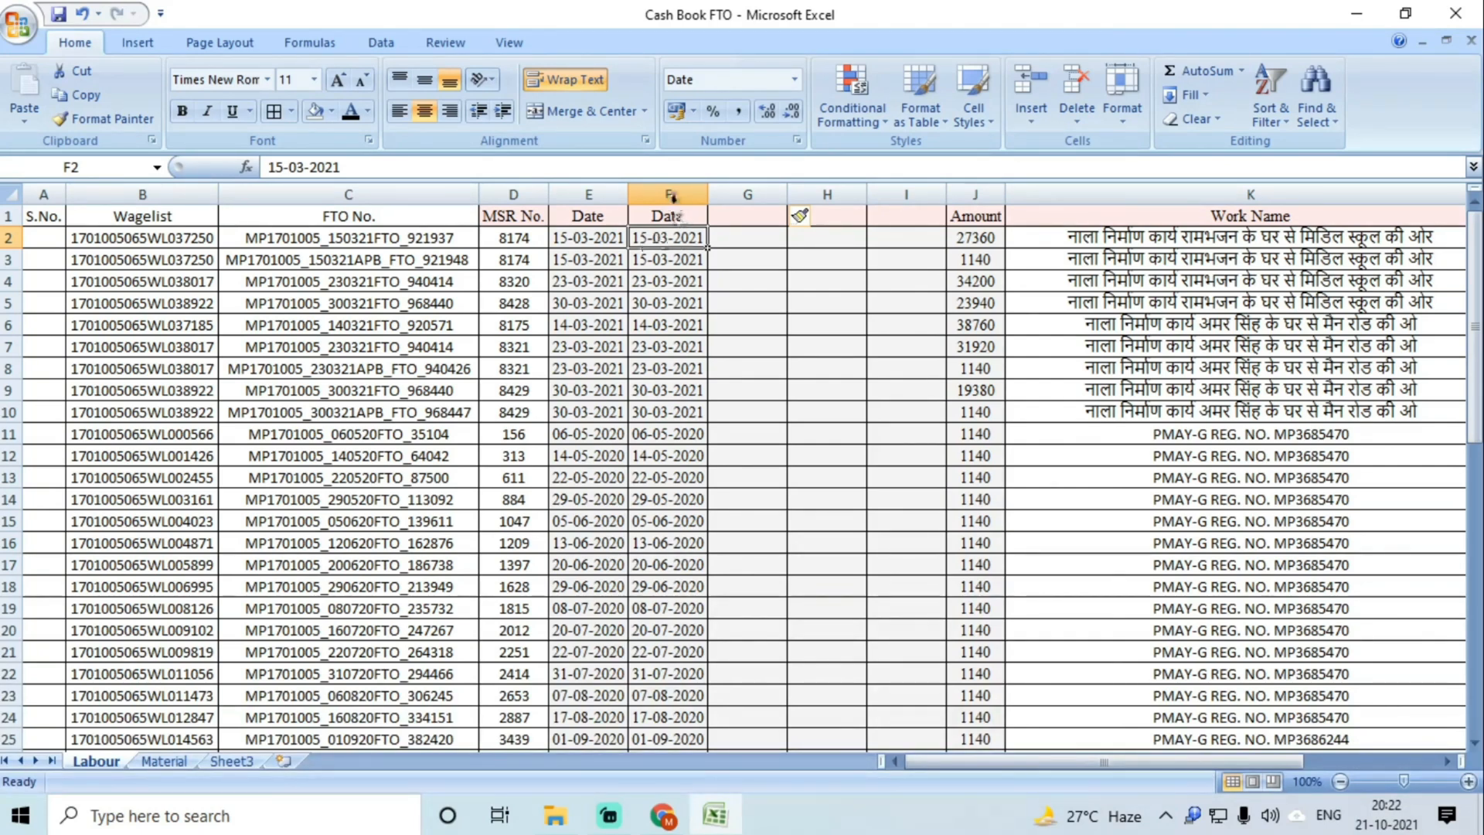
pyautogui.click(669, 194)
pyautogui.rightClick(671, 268)
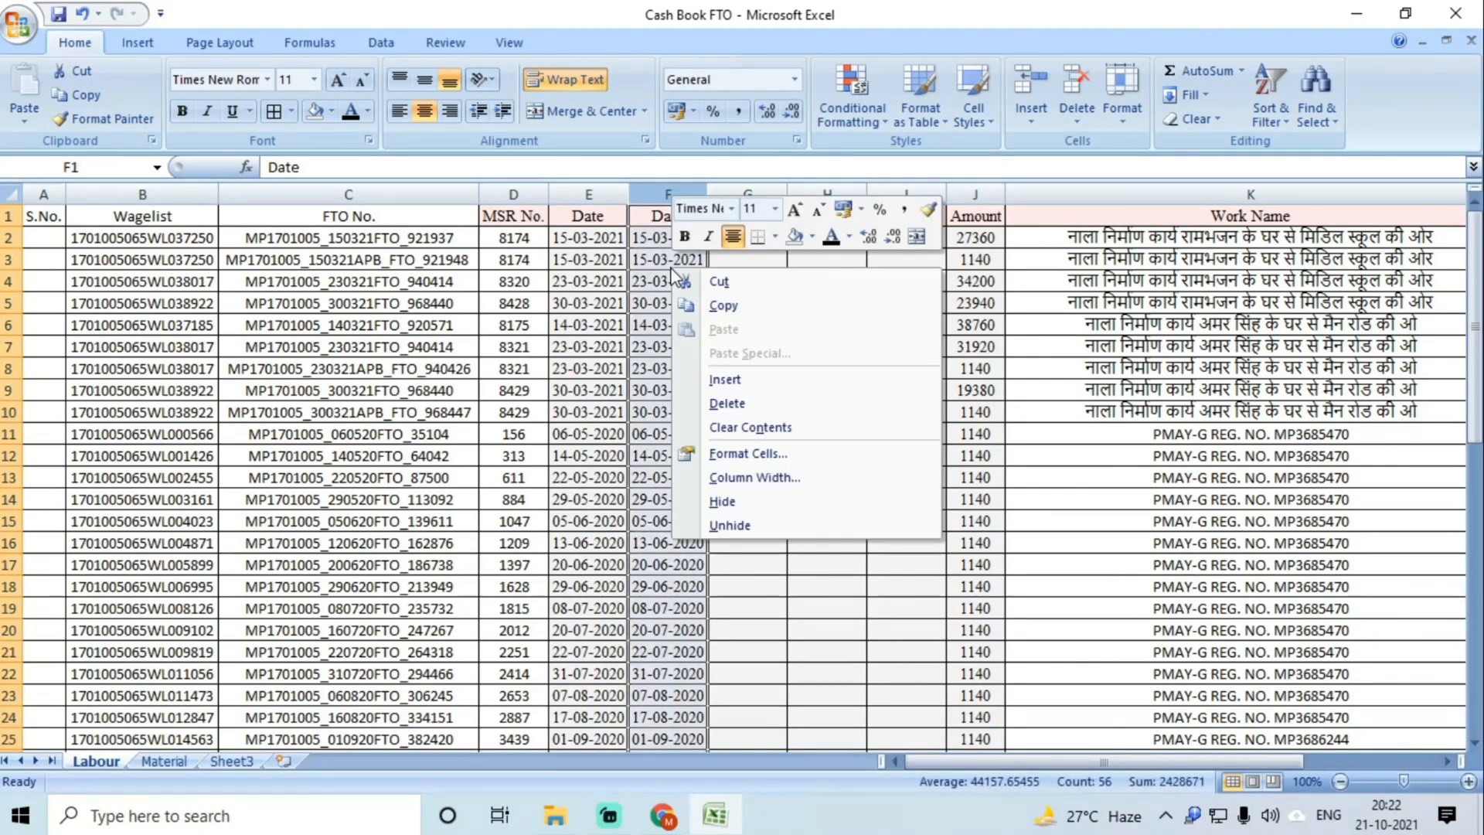
pyautogui.click(736, 454)
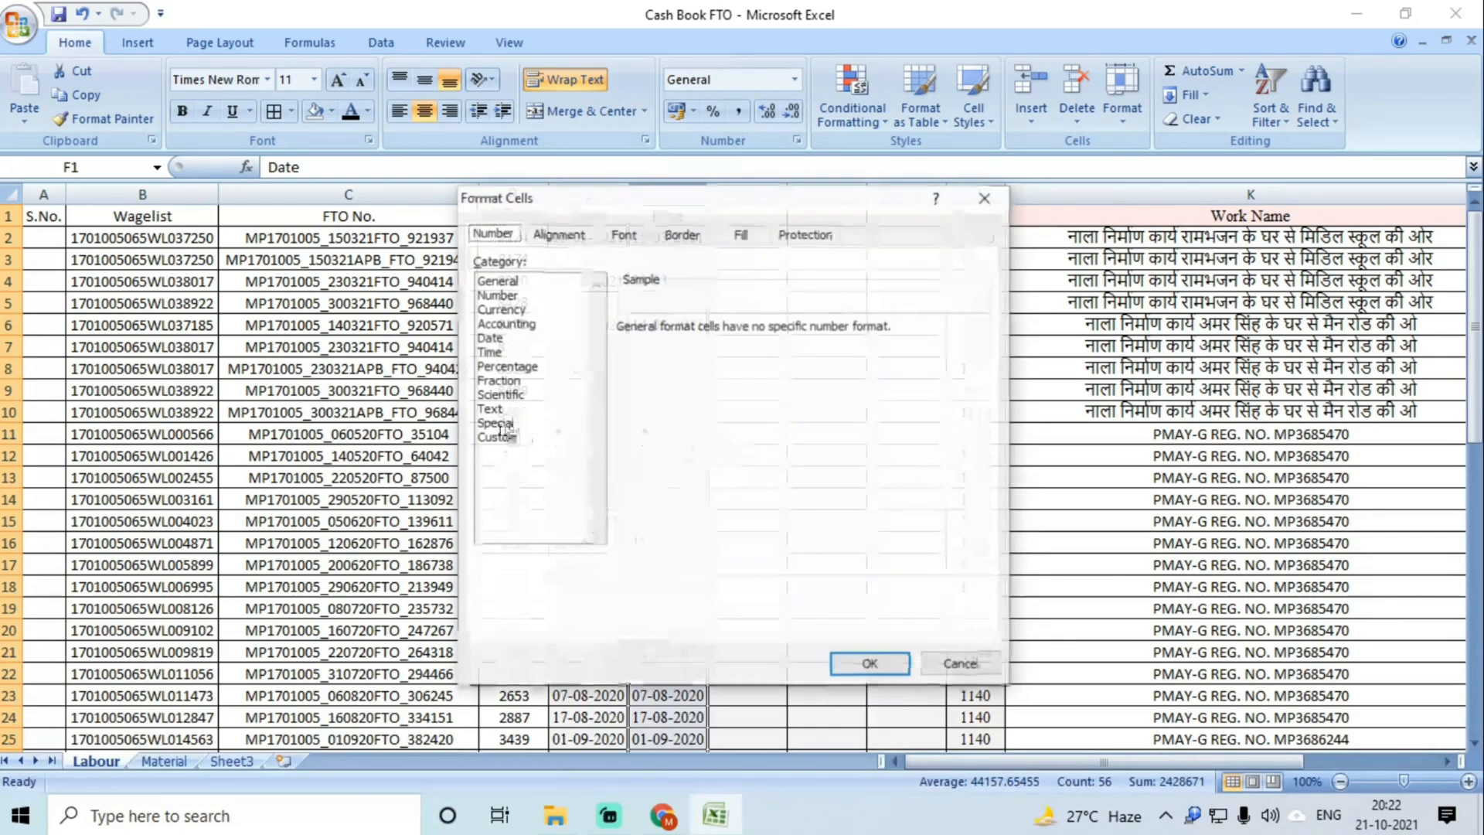
# Step: Apply the Text format to column F, then undo it when the dates turn into serial numbers
pyautogui.click(490, 408)
pyautogui.click(868, 662)
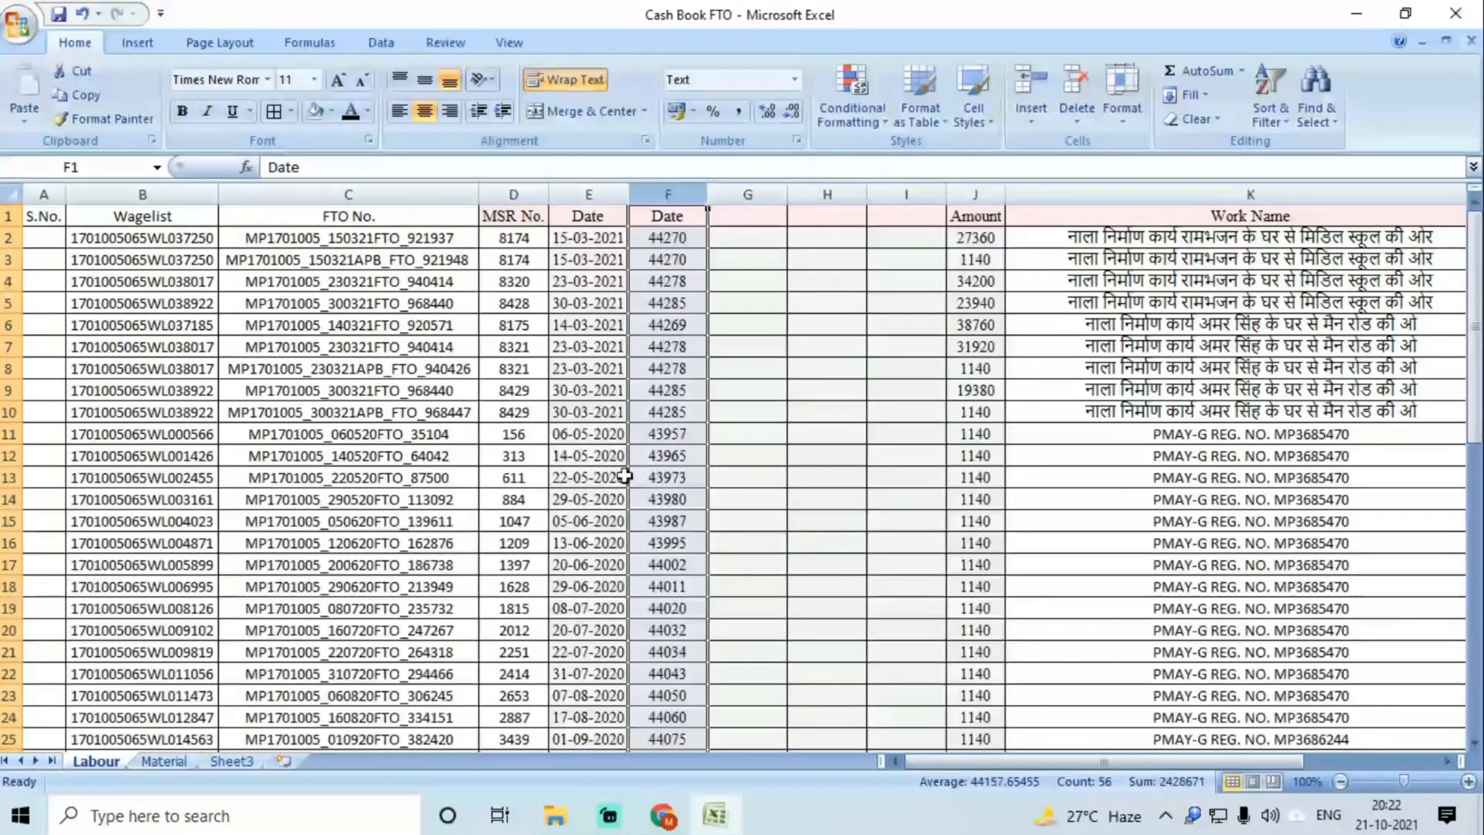
pyautogui.scroll(-10, 624, 477)
pyautogui.scroll(10, 690, 507)
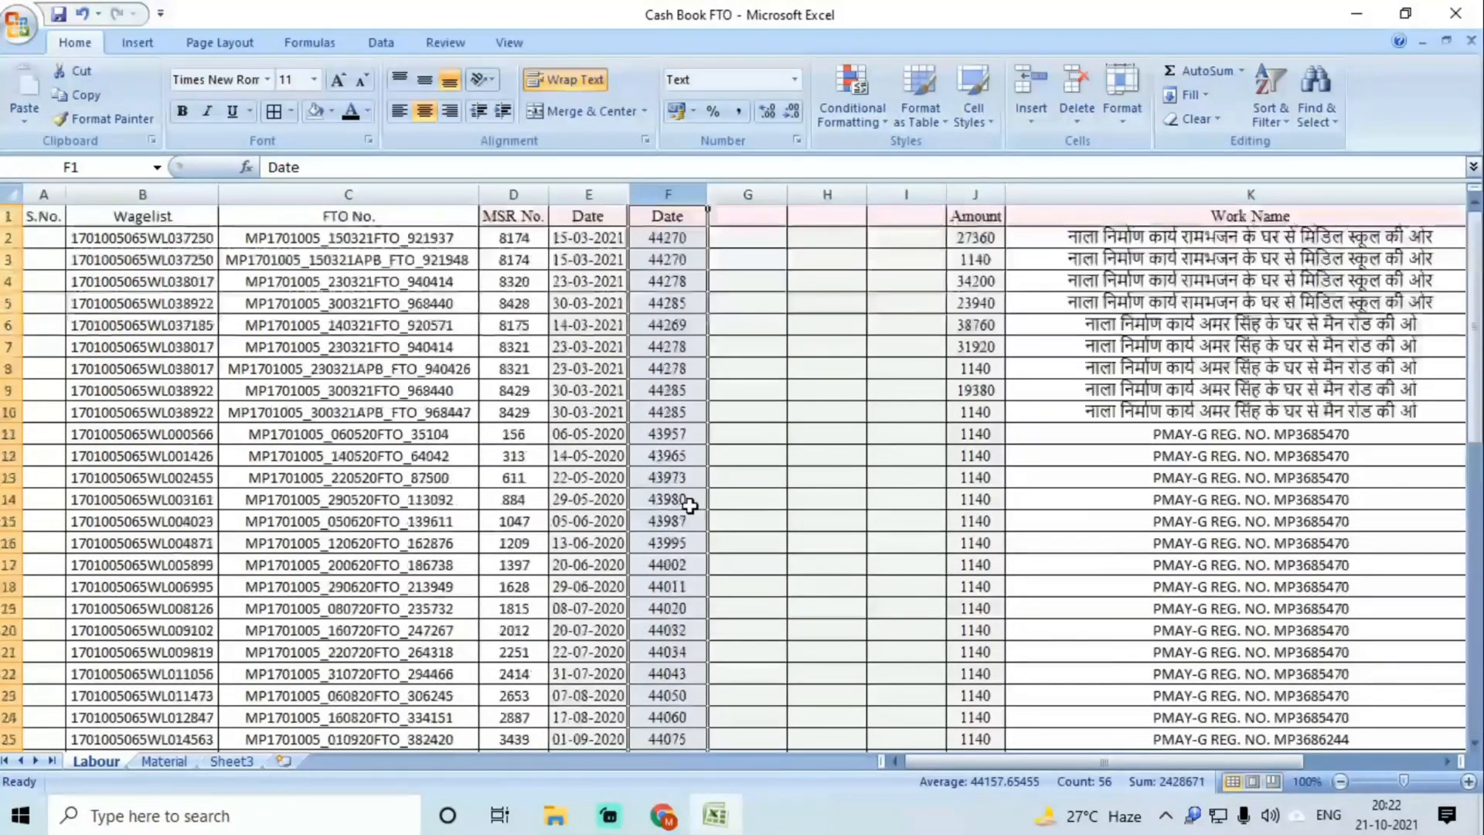
pyautogui.hotkey('ctrl', 'z')
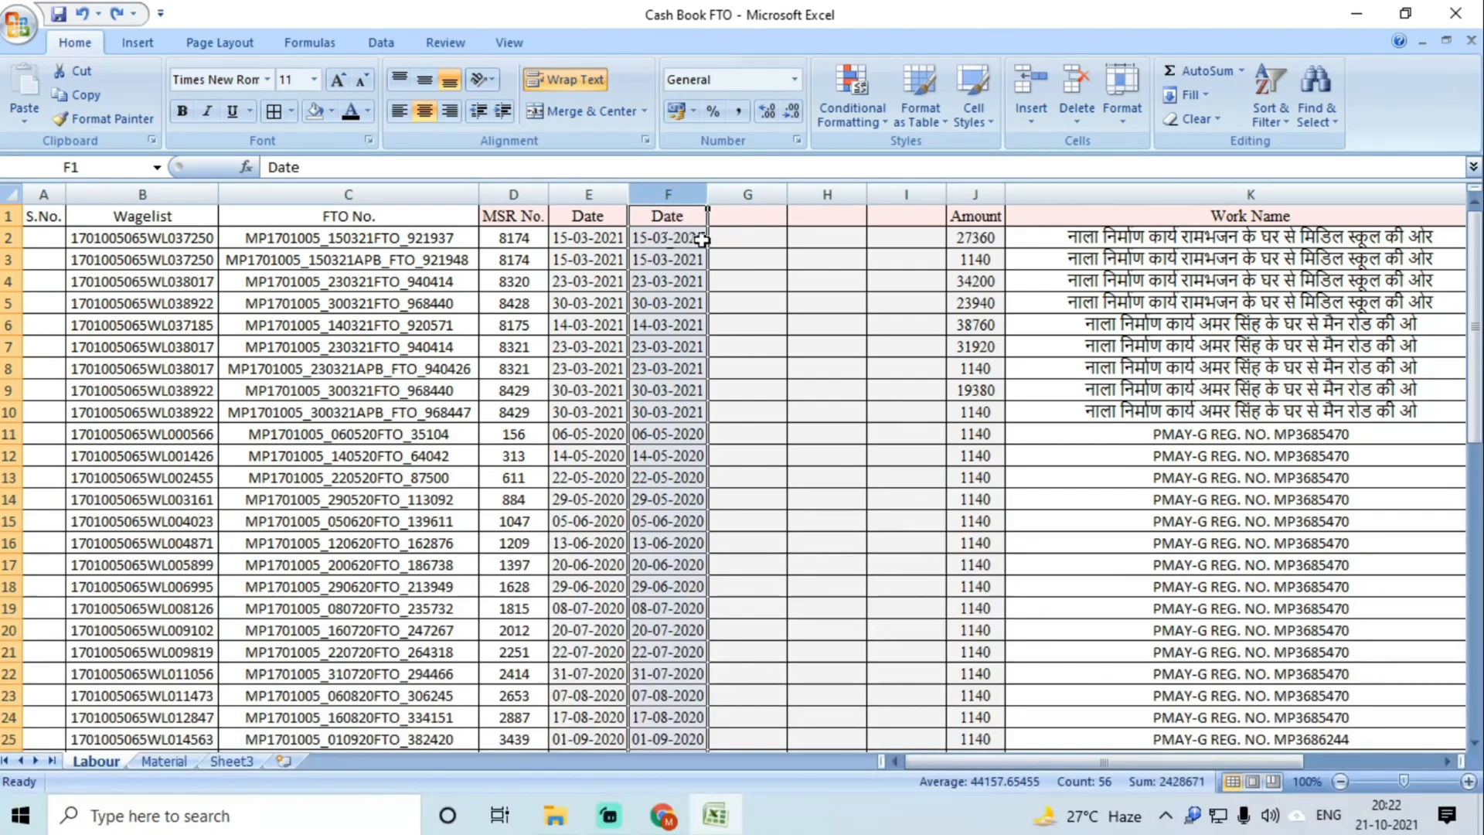
pyautogui.click(381, 43)
pyautogui.click(715, 109)
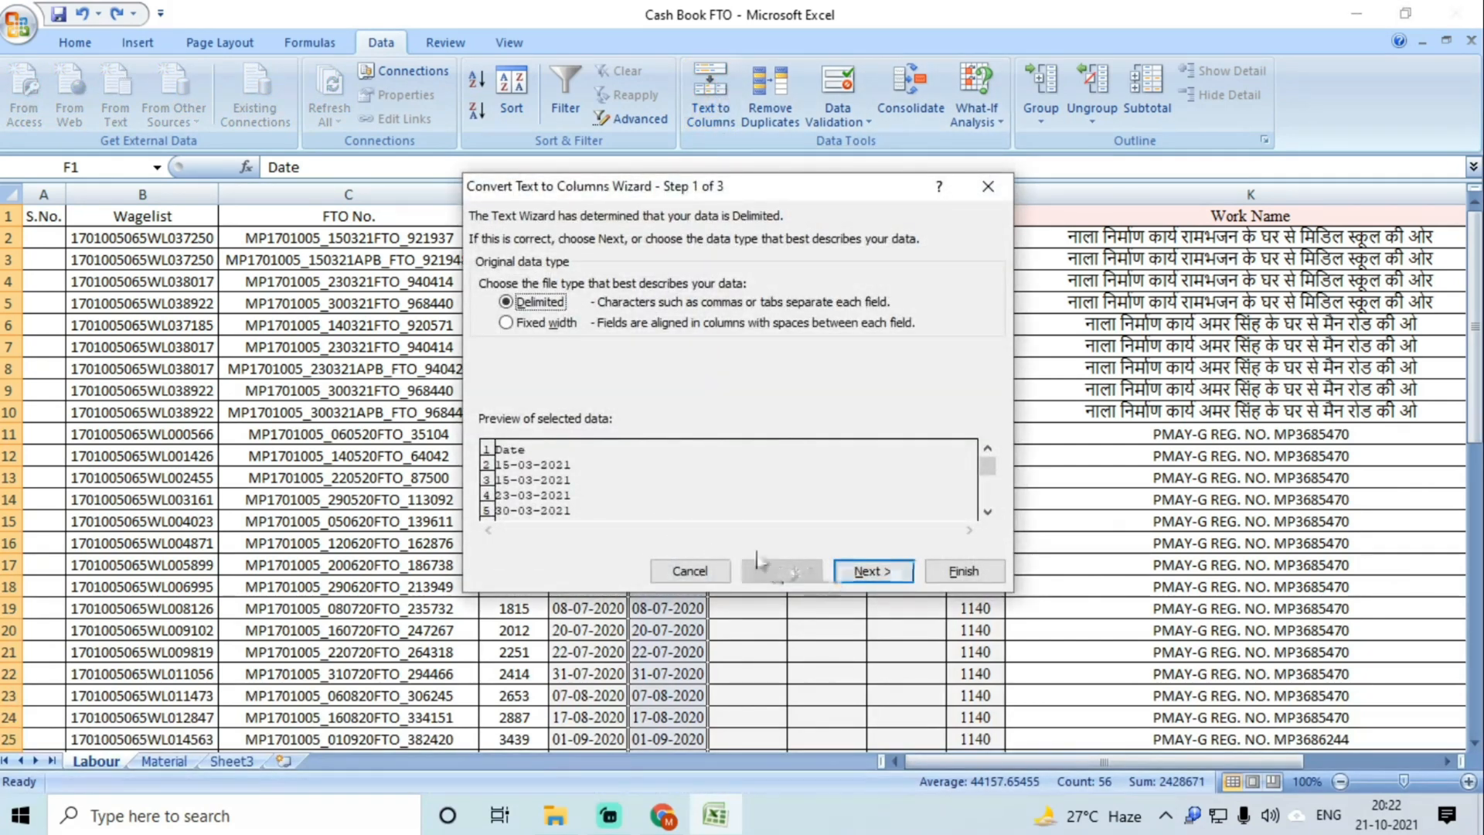
pyautogui.click(507, 324)
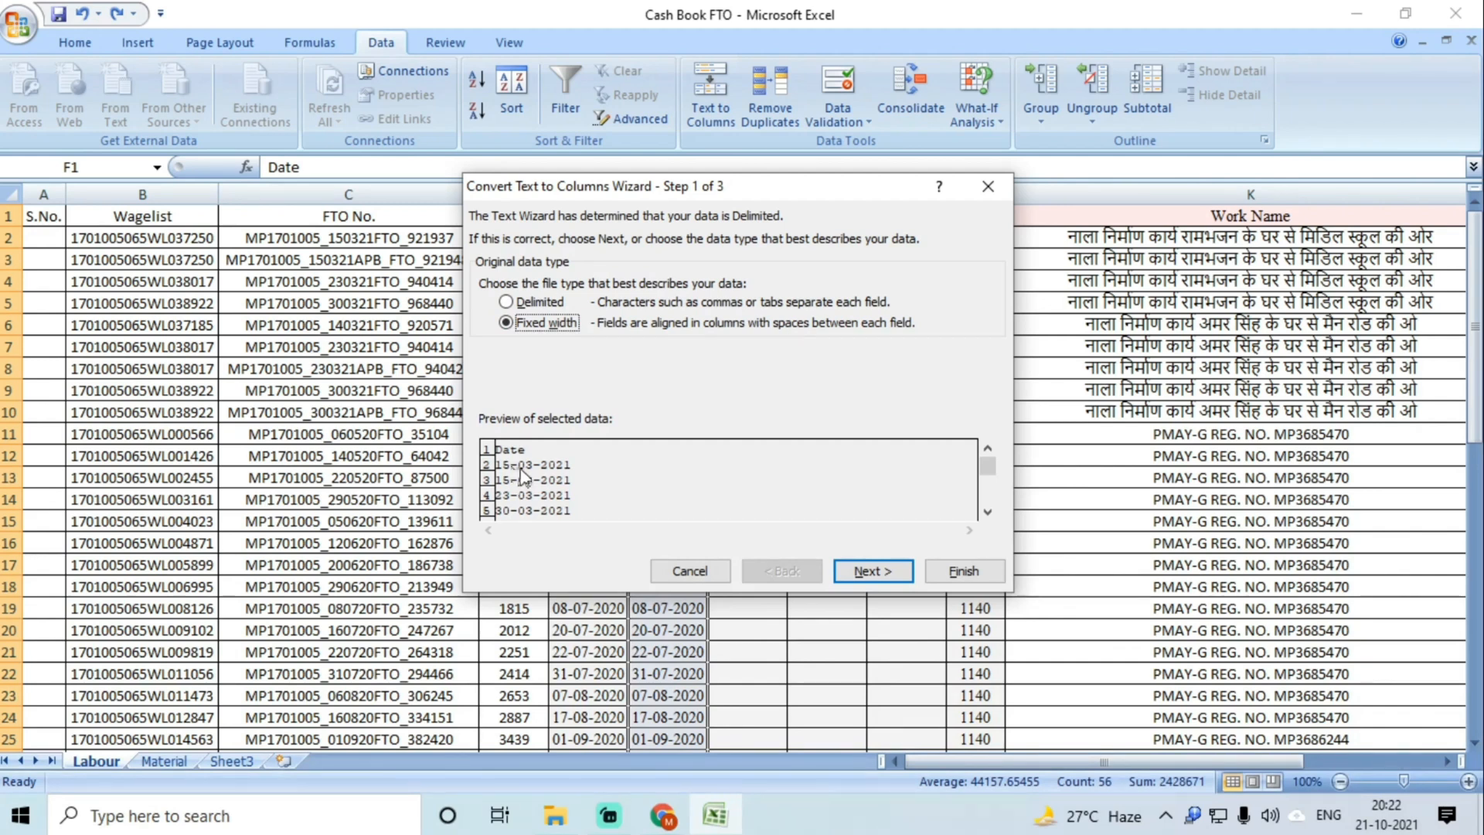
pyautogui.click(870, 570)
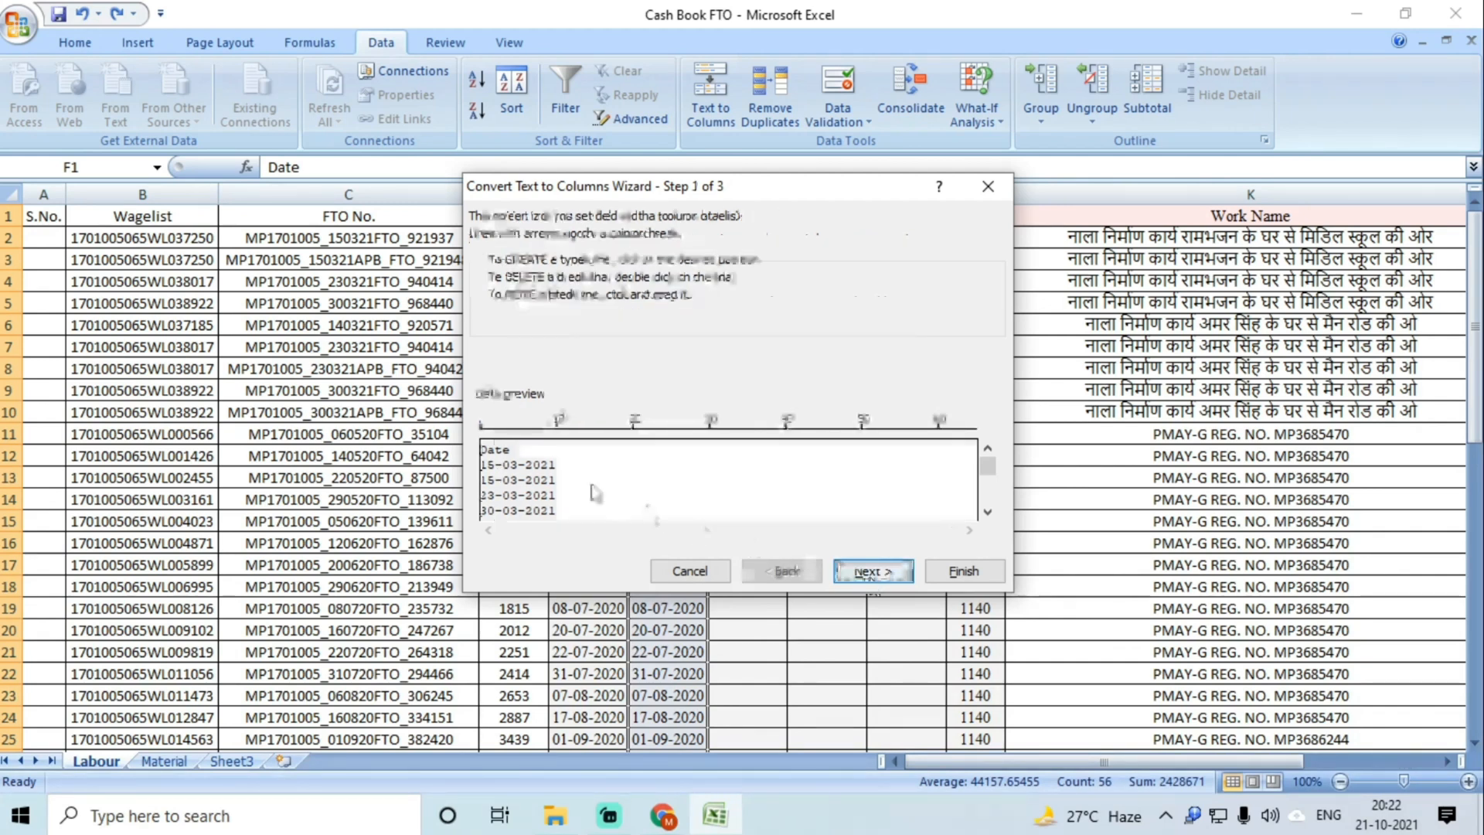
pyautogui.click(521, 473)
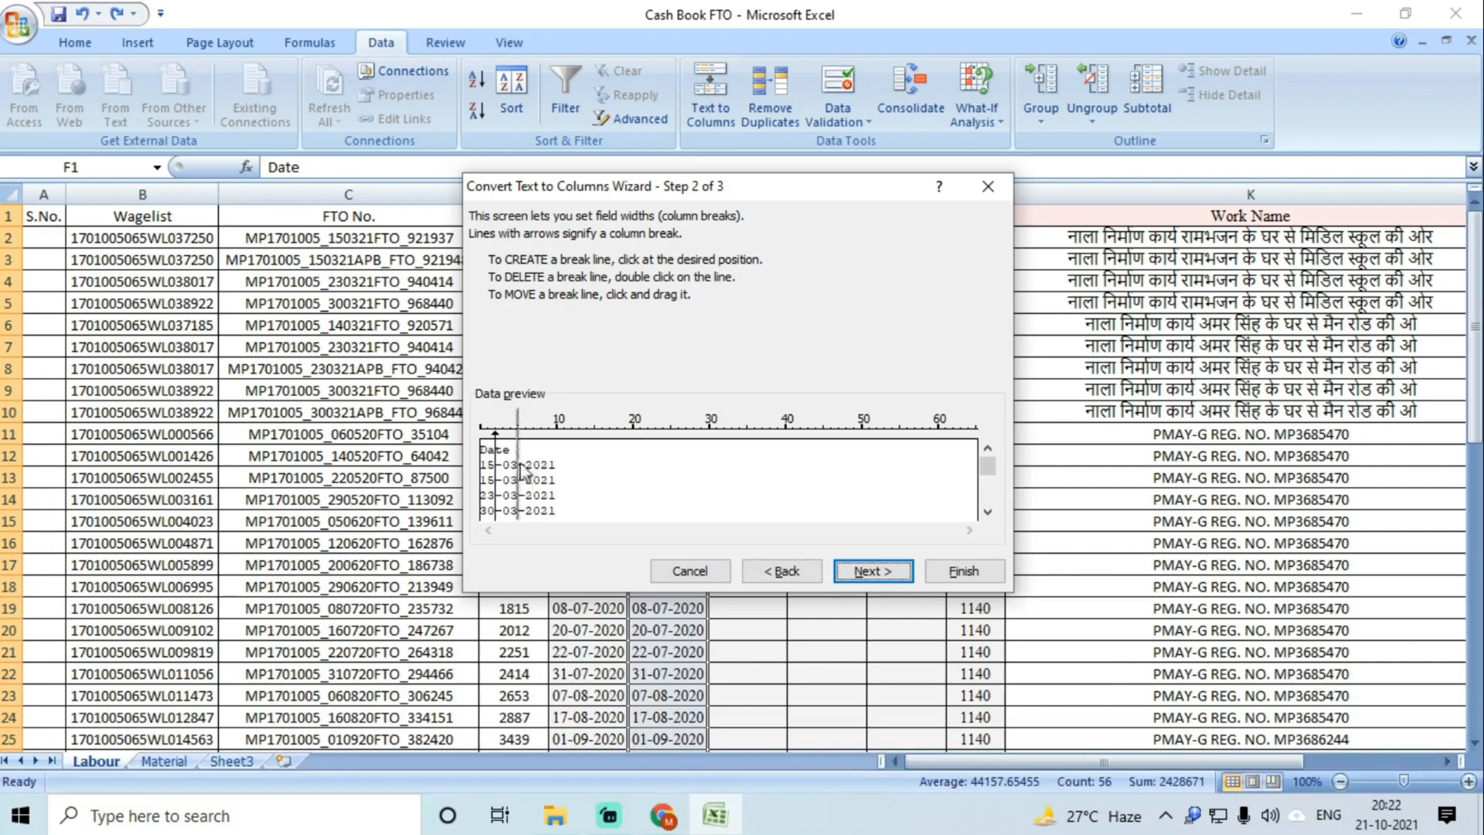
pyautogui.click(882, 580)
pyautogui.click(963, 572)
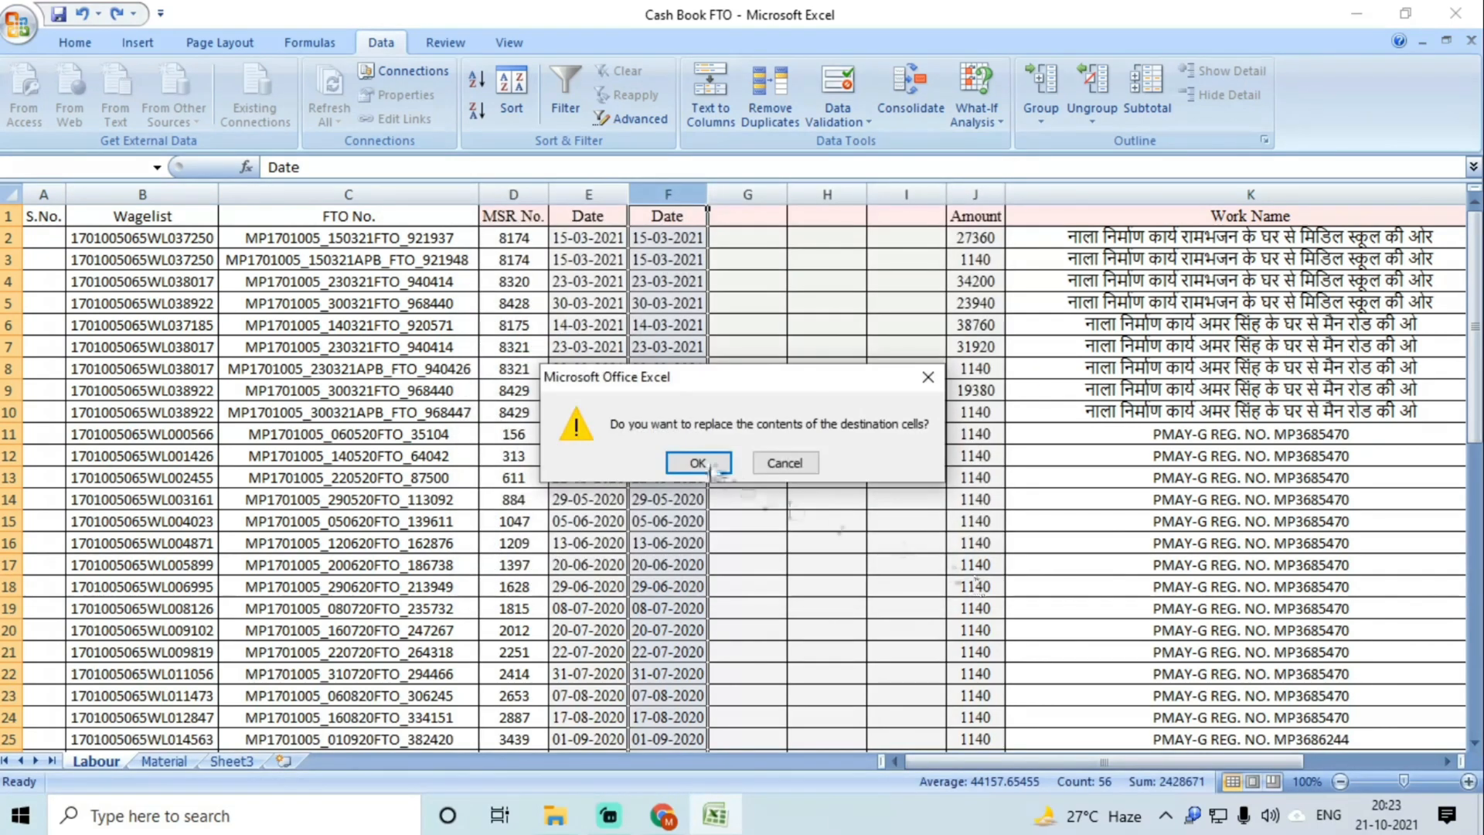
pyautogui.click(698, 463)
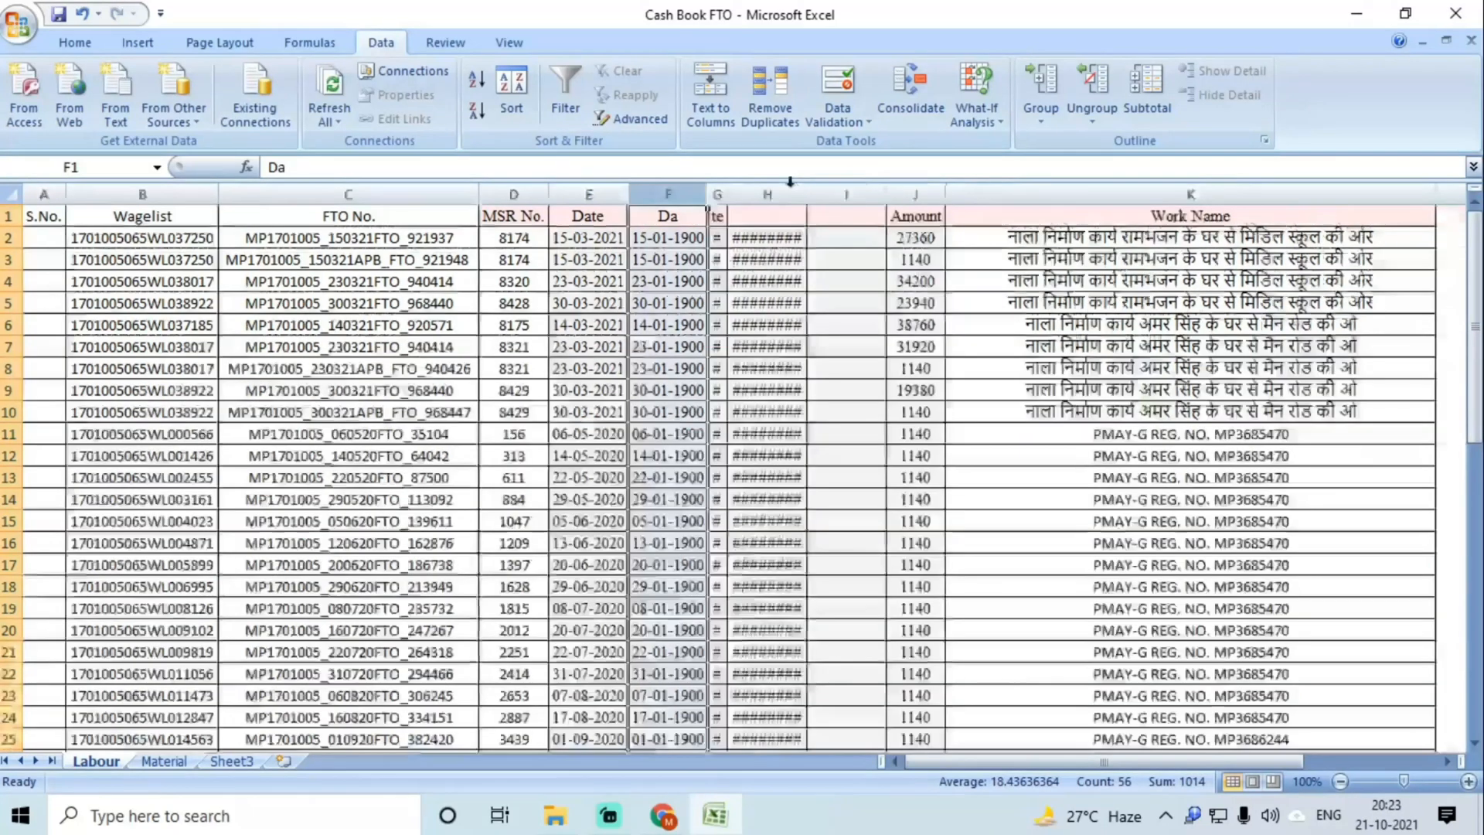
pyautogui.doubleClick(765, 281)
pyautogui.click(789, 325)
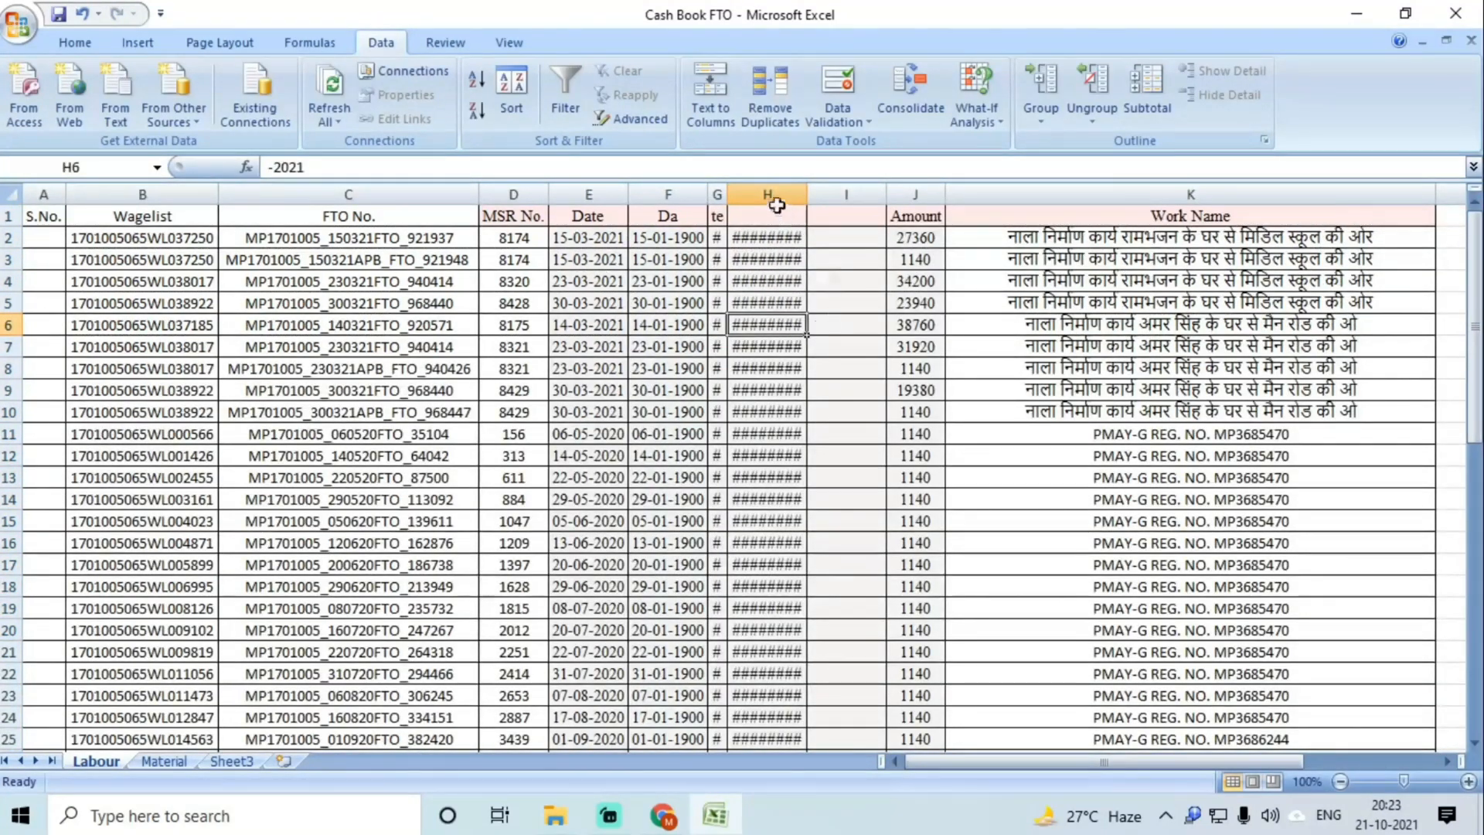
pyautogui.click(776, 205)
pyautogui.doubleClick(786, 237)
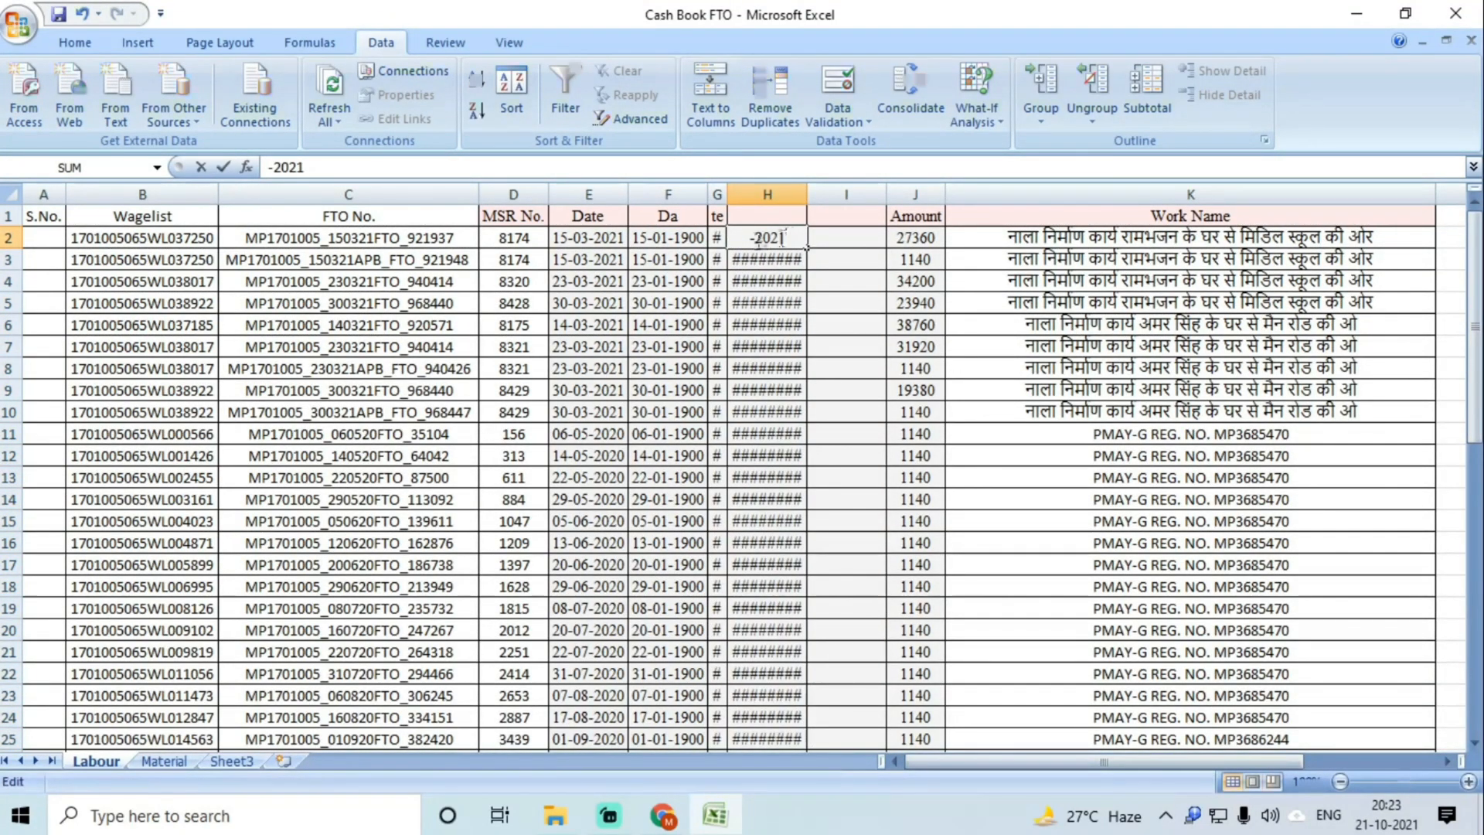
pyautogui.click(733, 240)
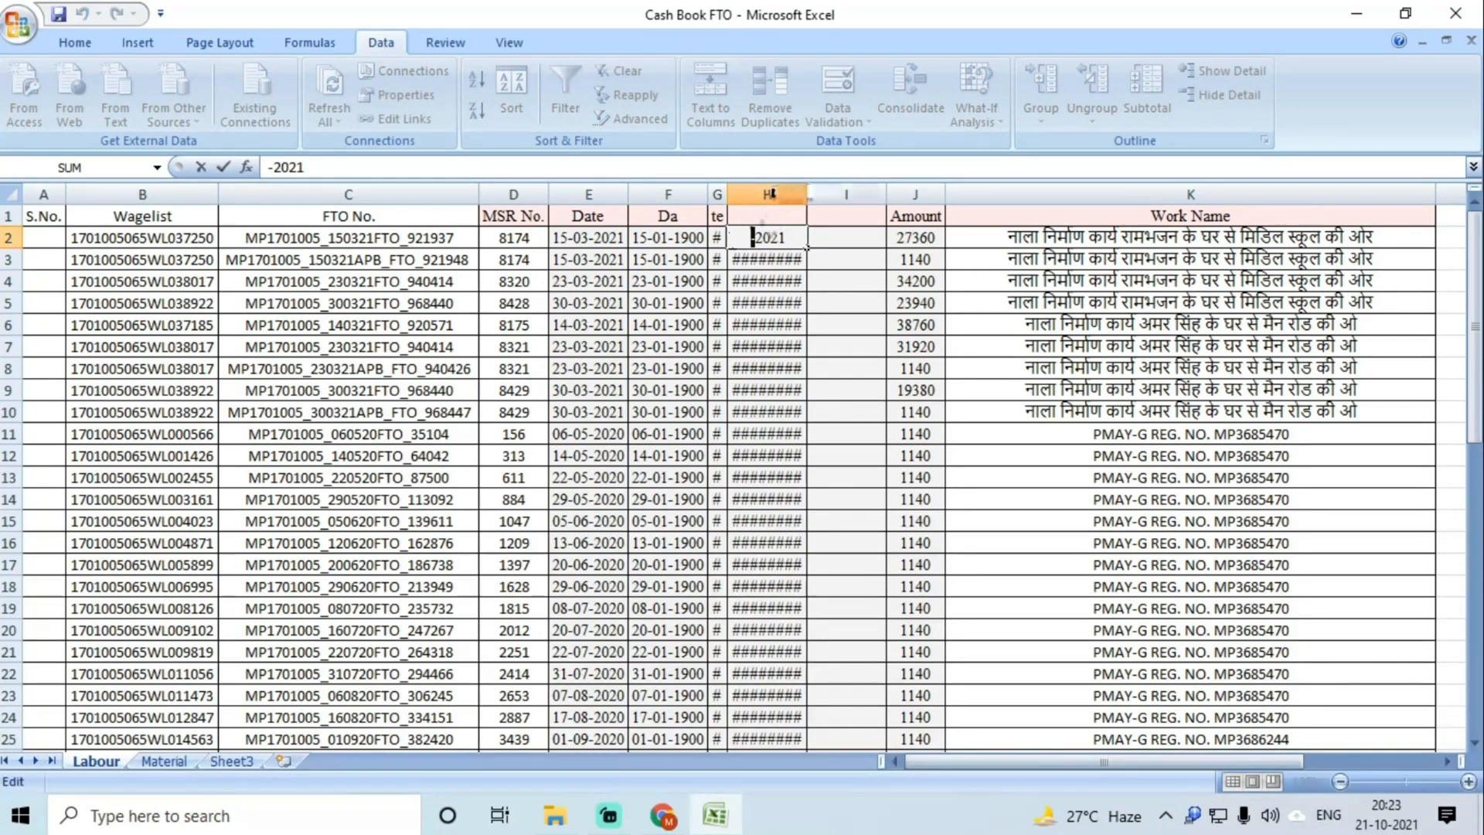
pyautogui.write('=H:H')
pyautogui.click(772, 194)
pyautogui.press('Escape')
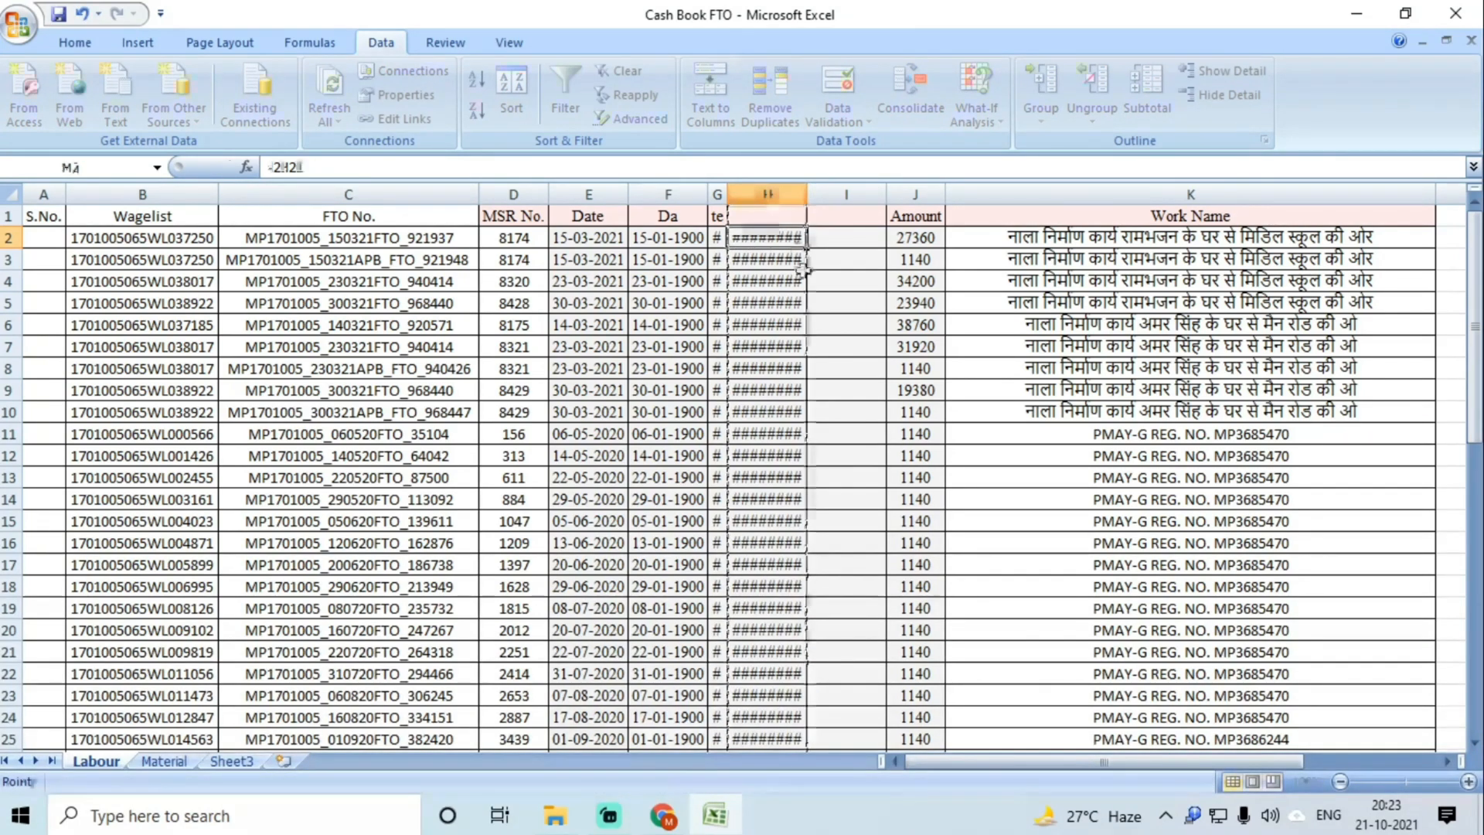
pyautogui.click(800, 281)
pyautogui.hotkey('ctrl', 'z')
pyautogui.hotkey('ctrl', 'z')
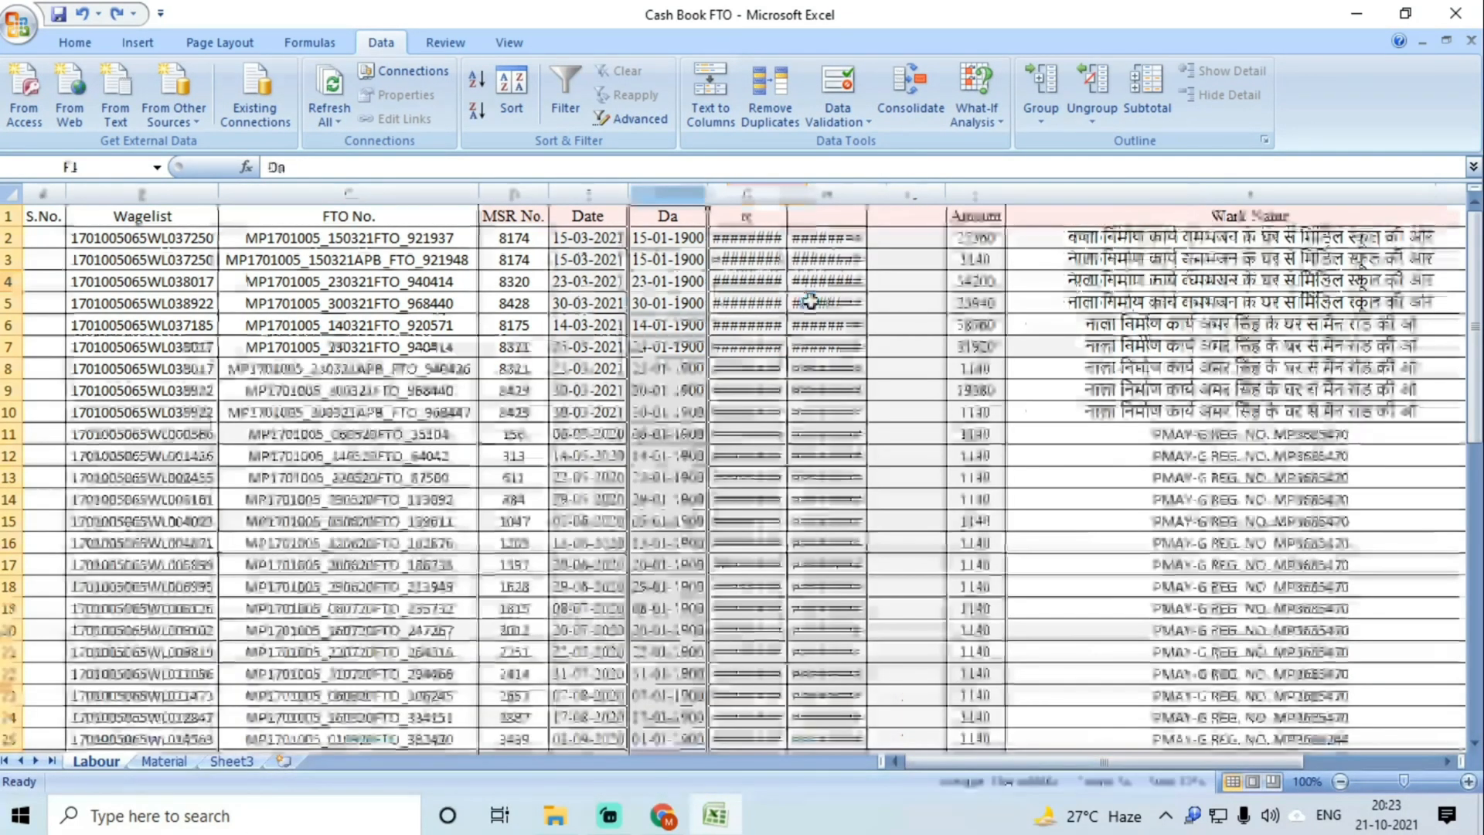
pyautogui.click(747, 194)
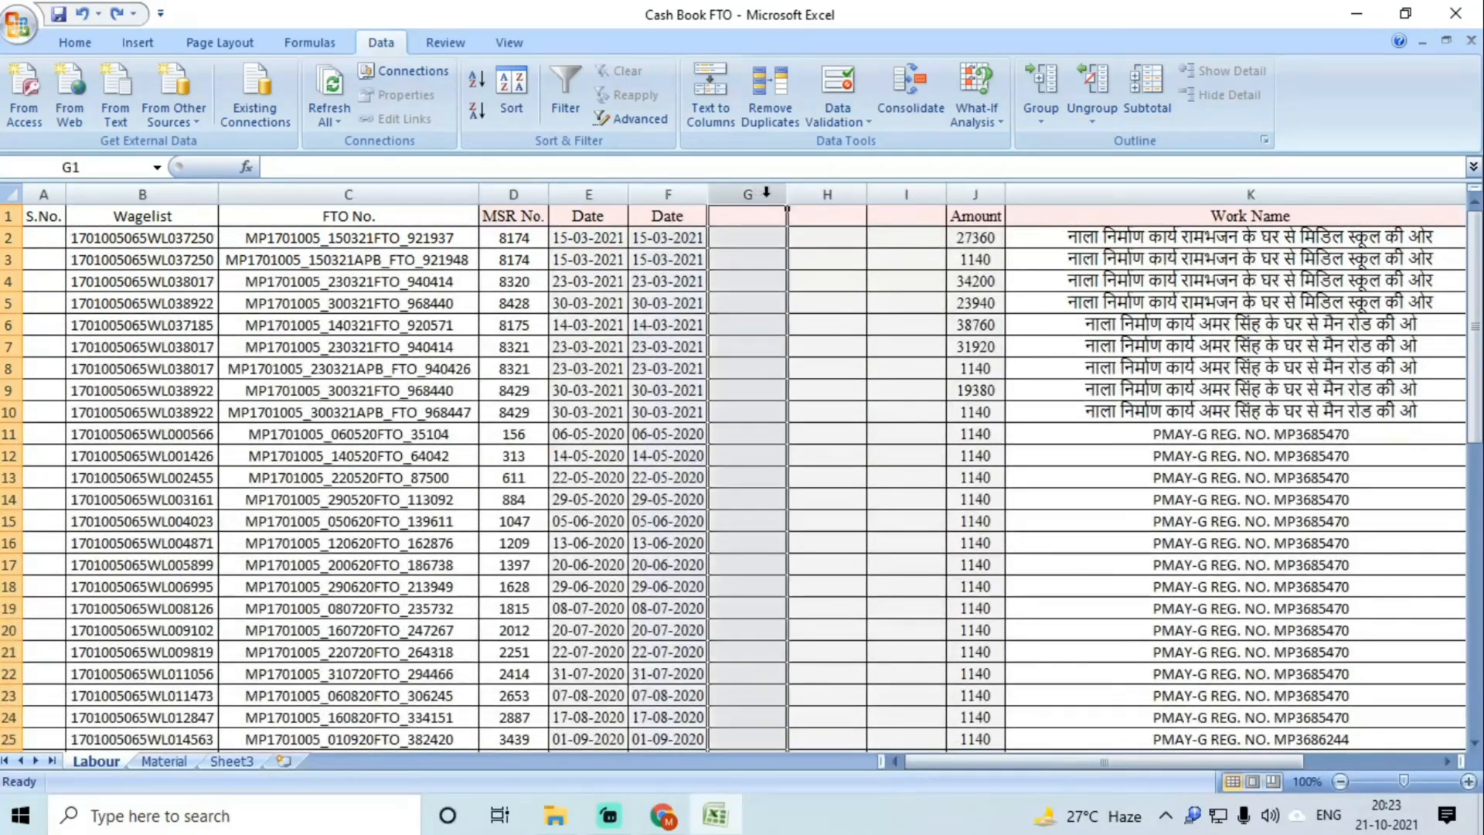
# Step: Insert three blank columns after column F and reselect the second Date column
pyautogui.click(75, 42)
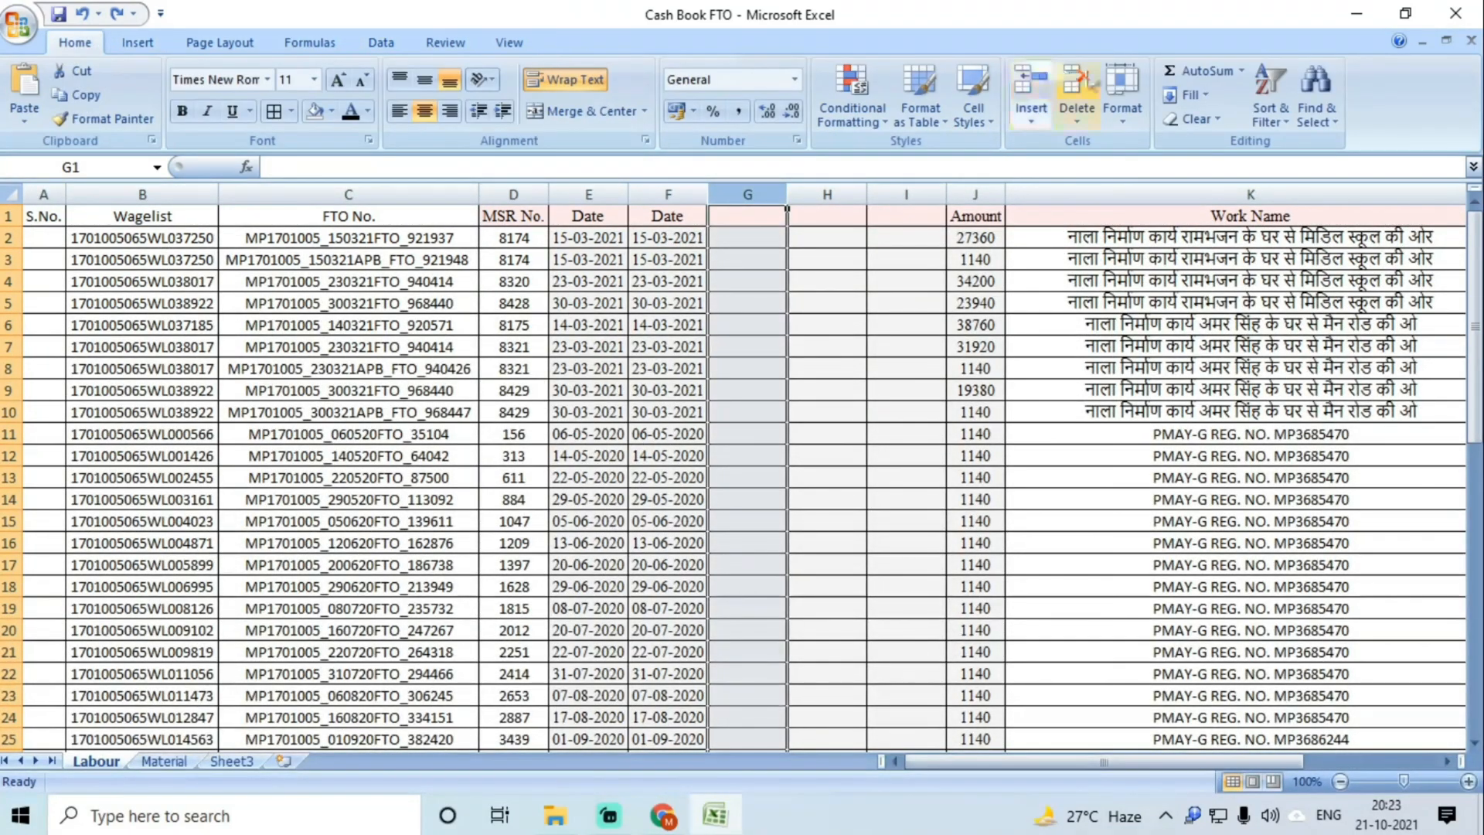
pyautogui.click(1029, 89)
pyautogui.click(1028, 89)
pyautogui.click(1029, 89)
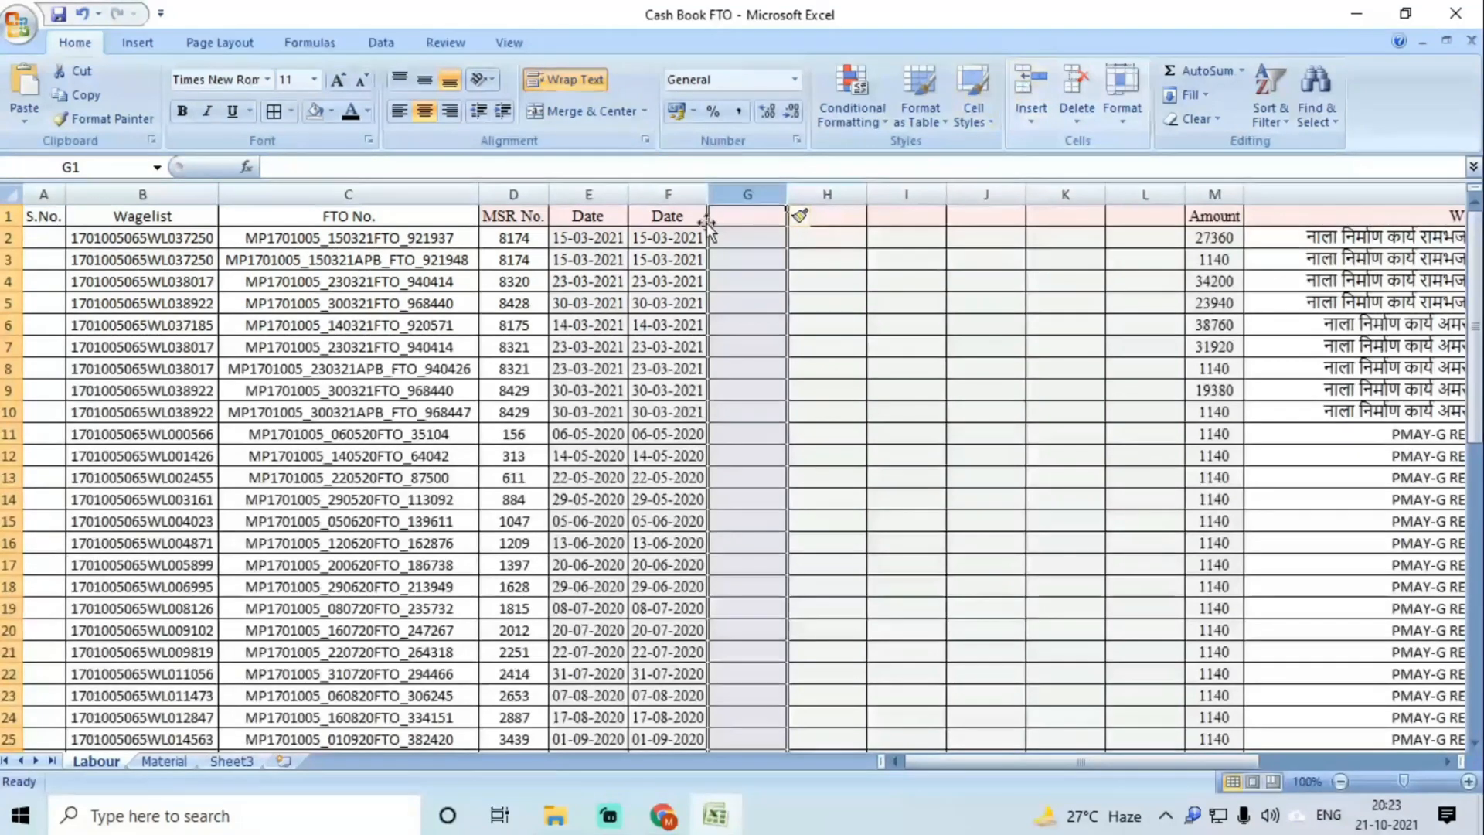
pyautogui.click(680, 194)
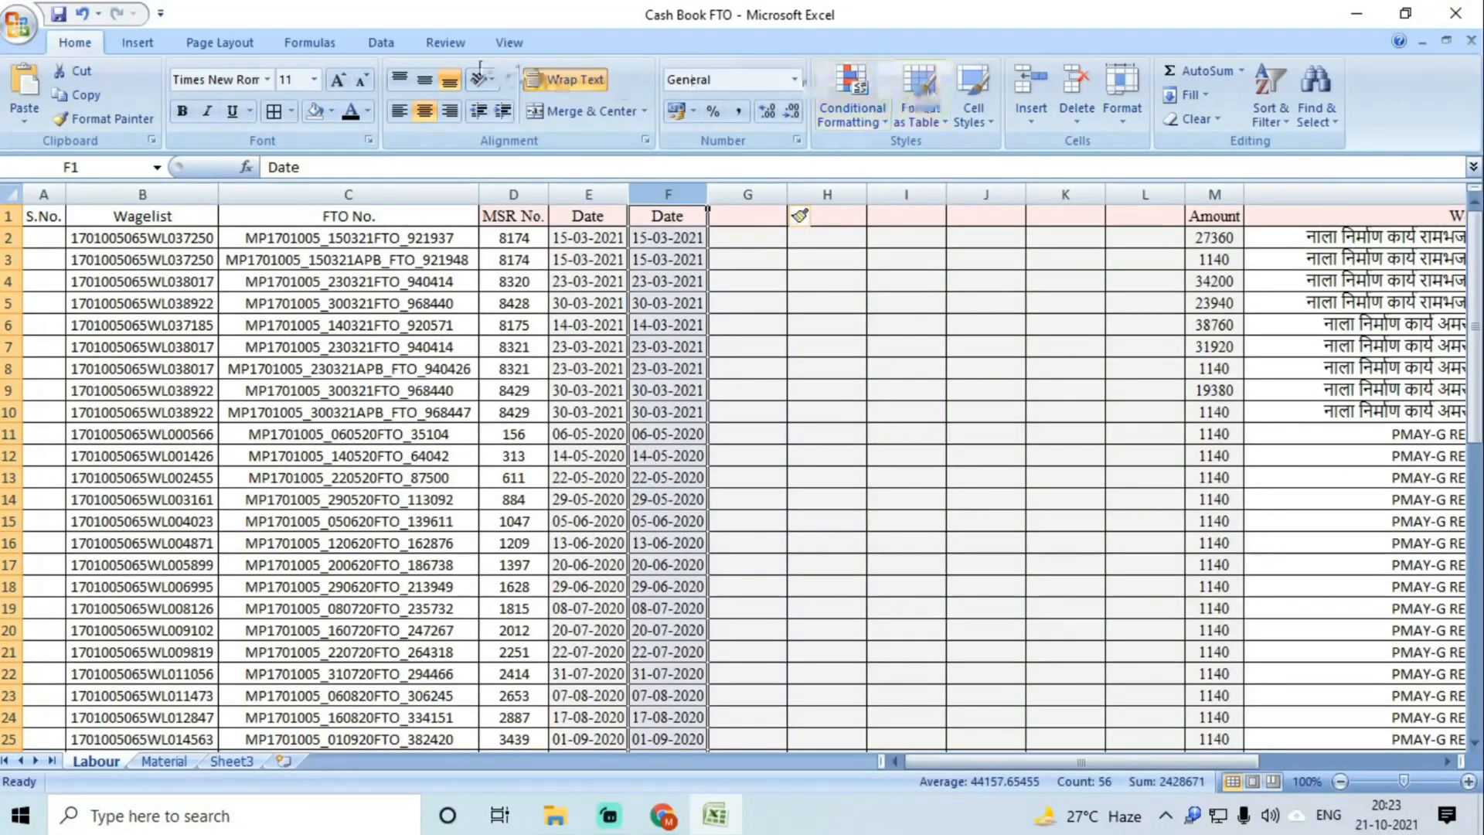
# Step: Split column F's dates at the dashes with fixed-width Text to Columns, then undo the split
pyautogui.click(381, 43)
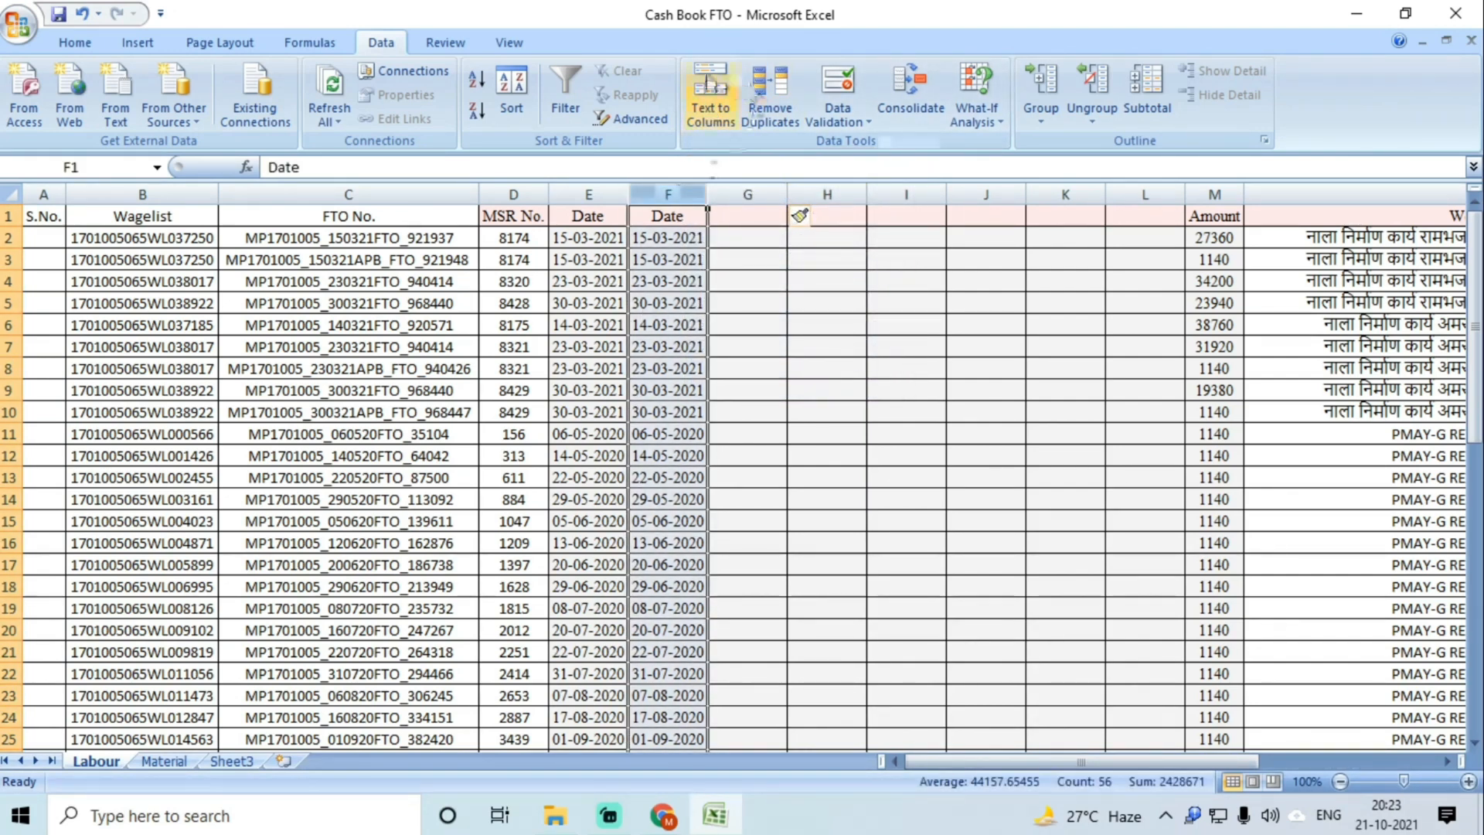
pyautogui.click(710, 97)
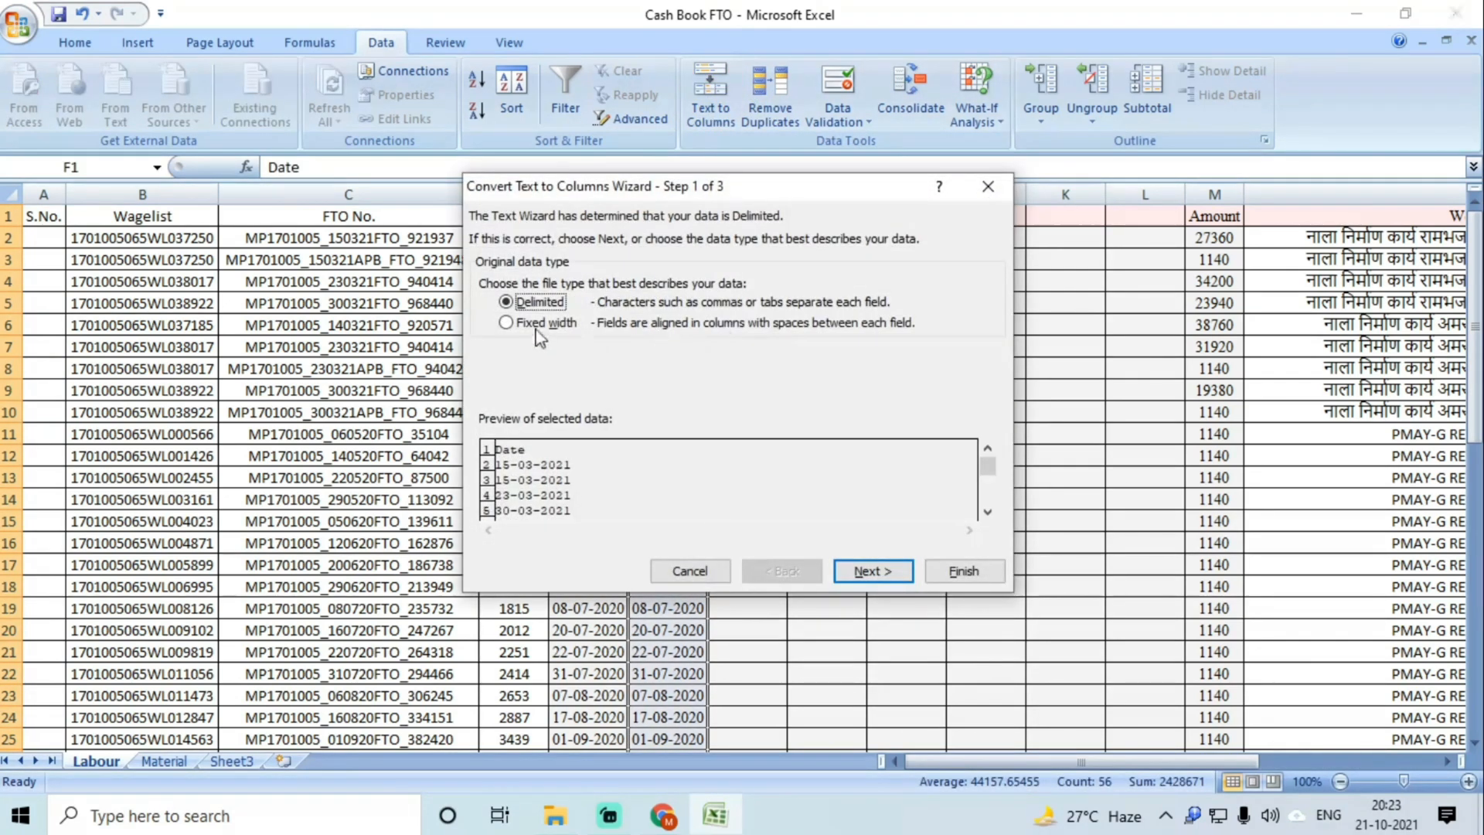
pyautogui.click(537, 325)
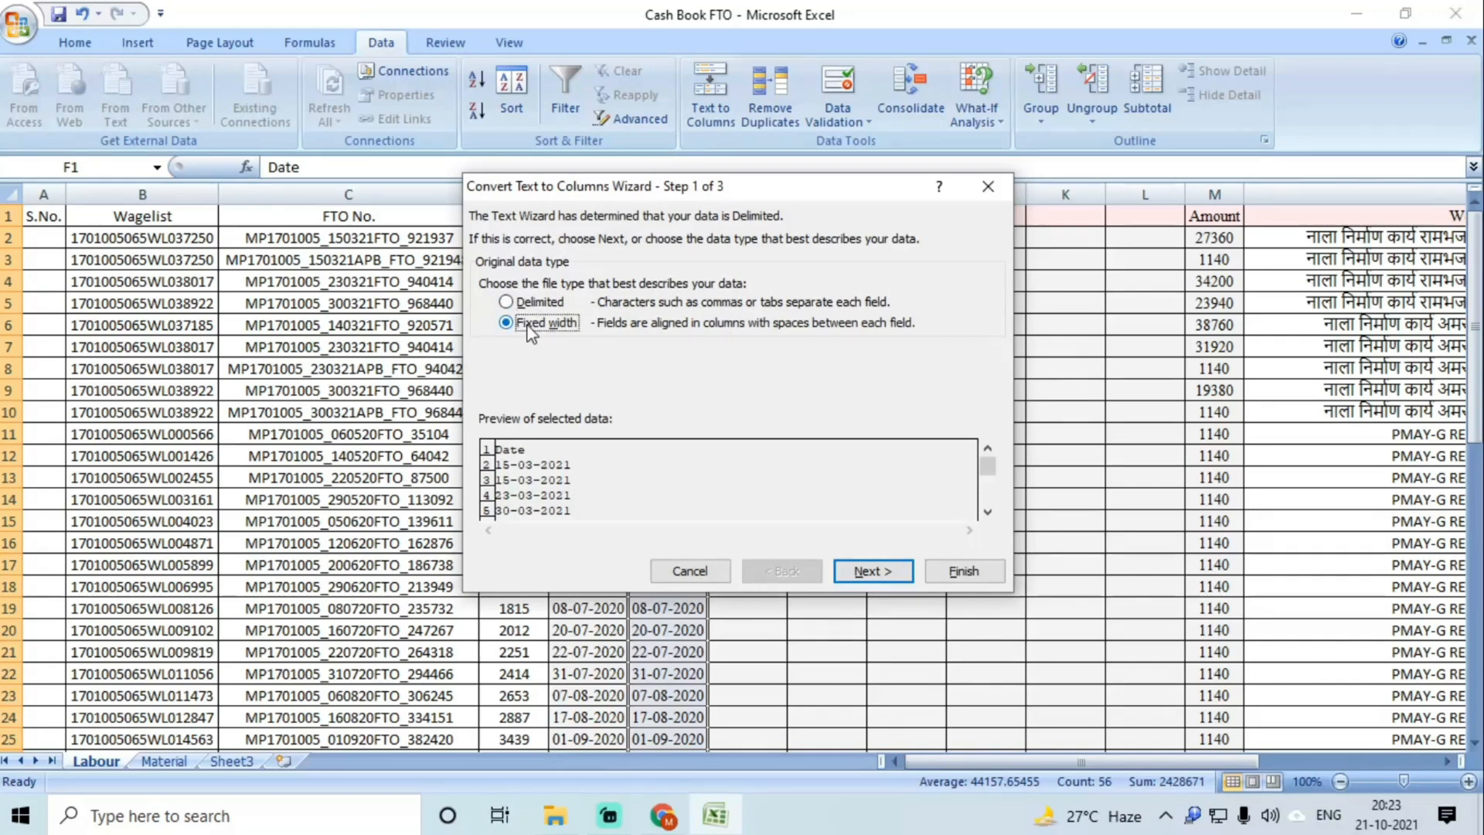
pyautogui.click(860, 573)
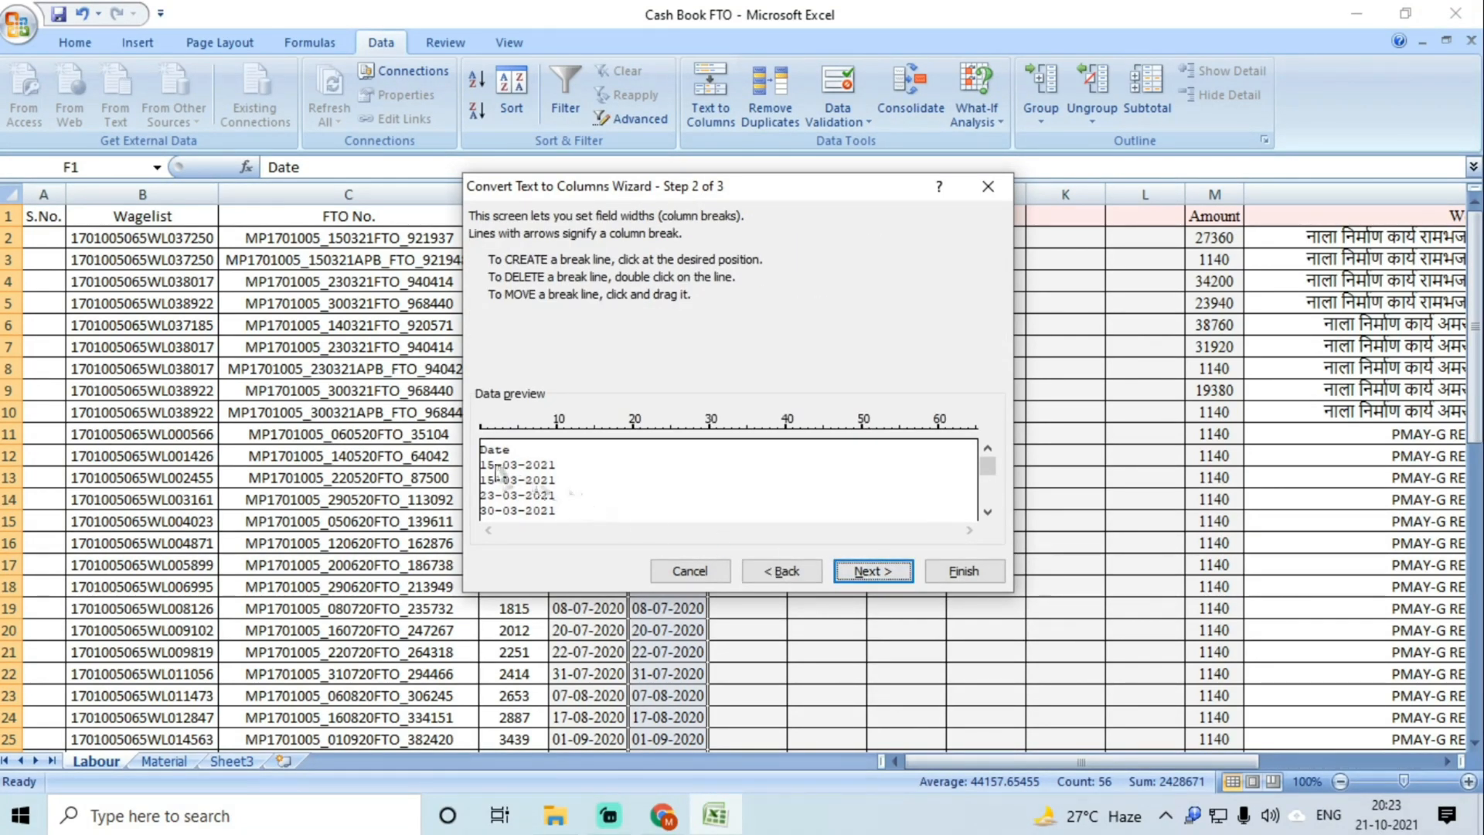
pyautogui.click(497, 471)
pyautogui.click(504, 499)
pyautogui.click(520, 469)
pyautogui.click(526, 482)
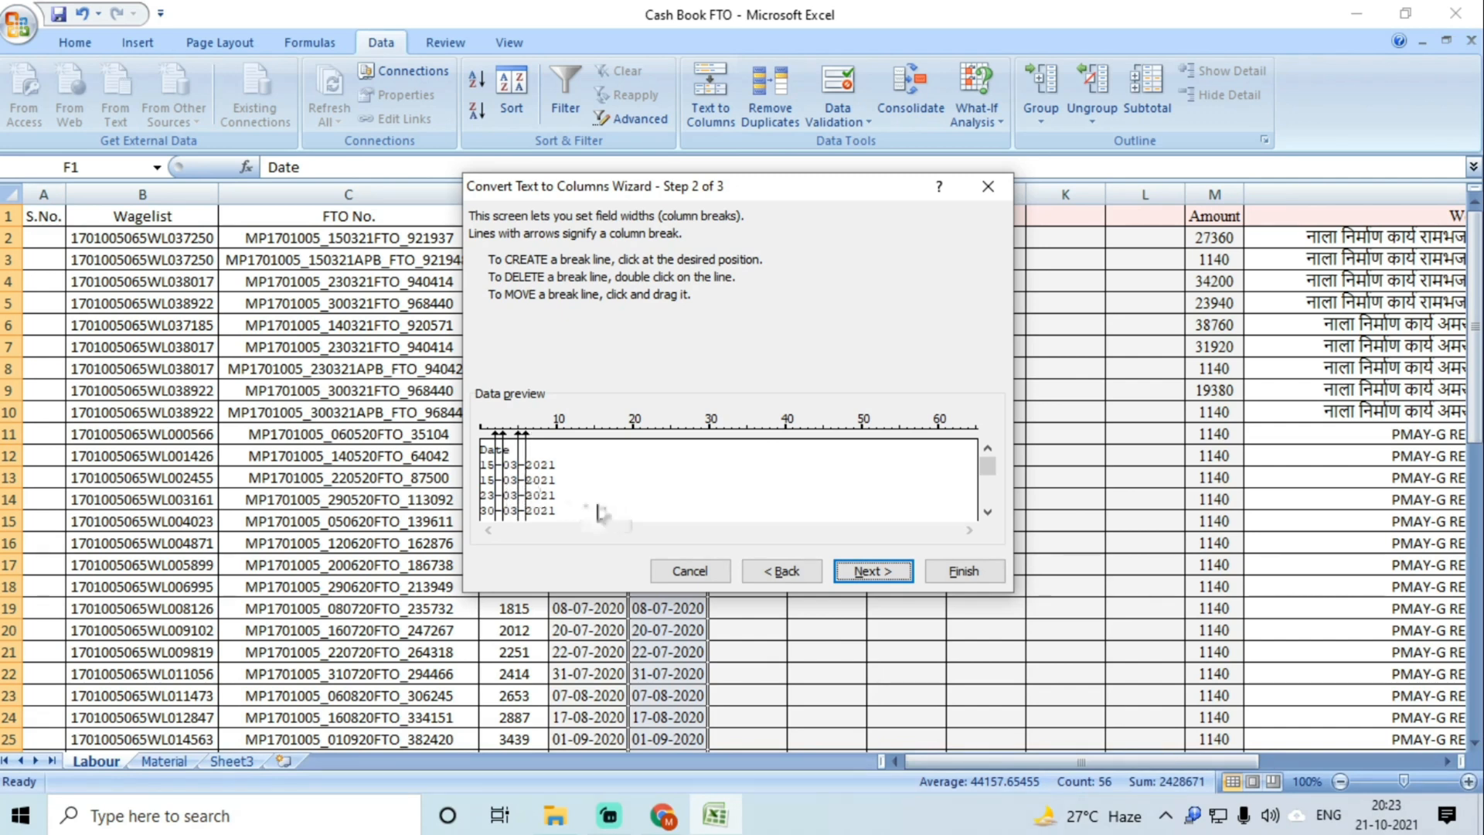
pyautogui.click(868, 571)
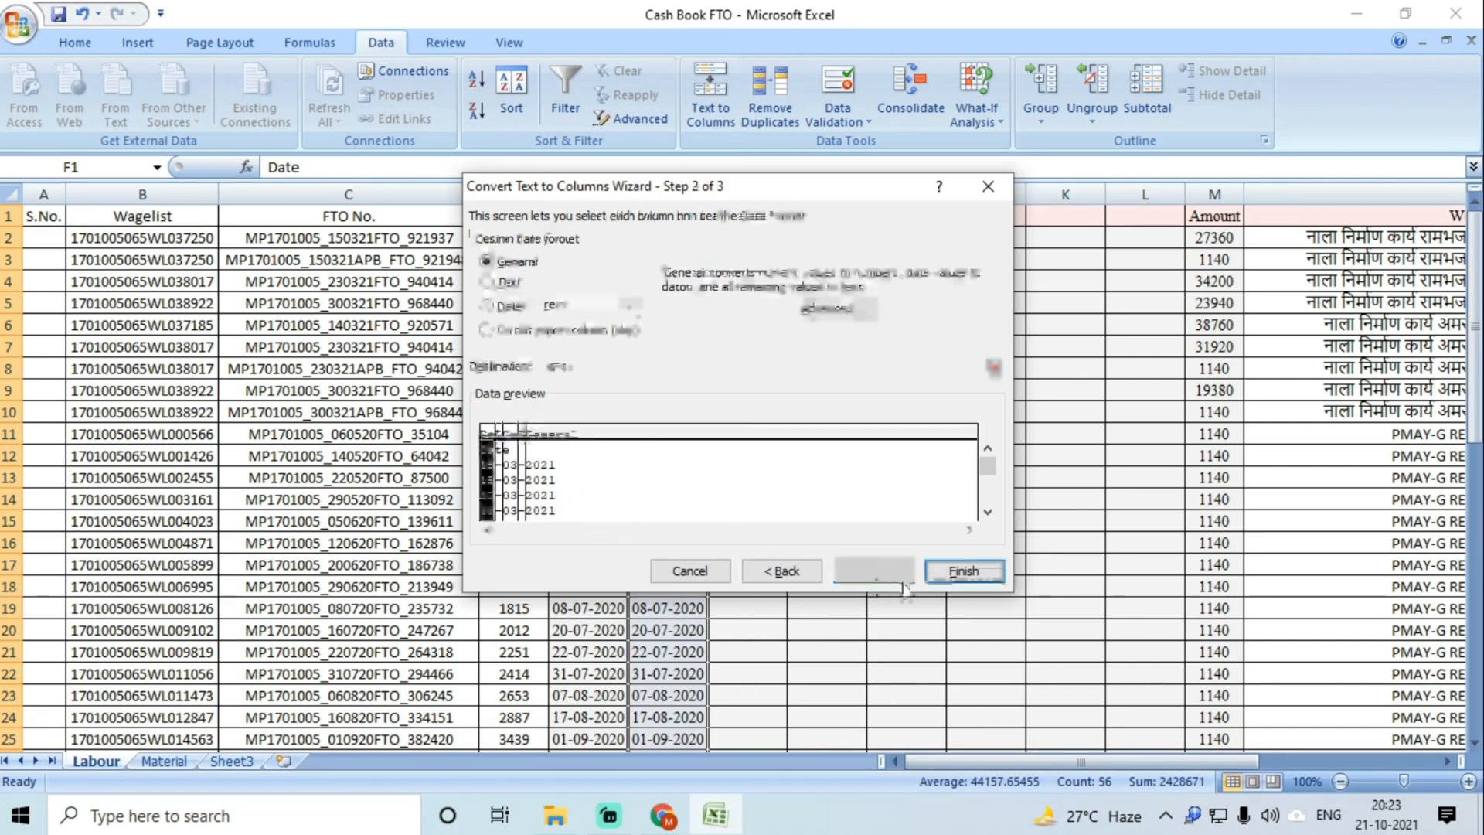
pyautogui.click(963, 572)
pyautogui.click(702, 460)
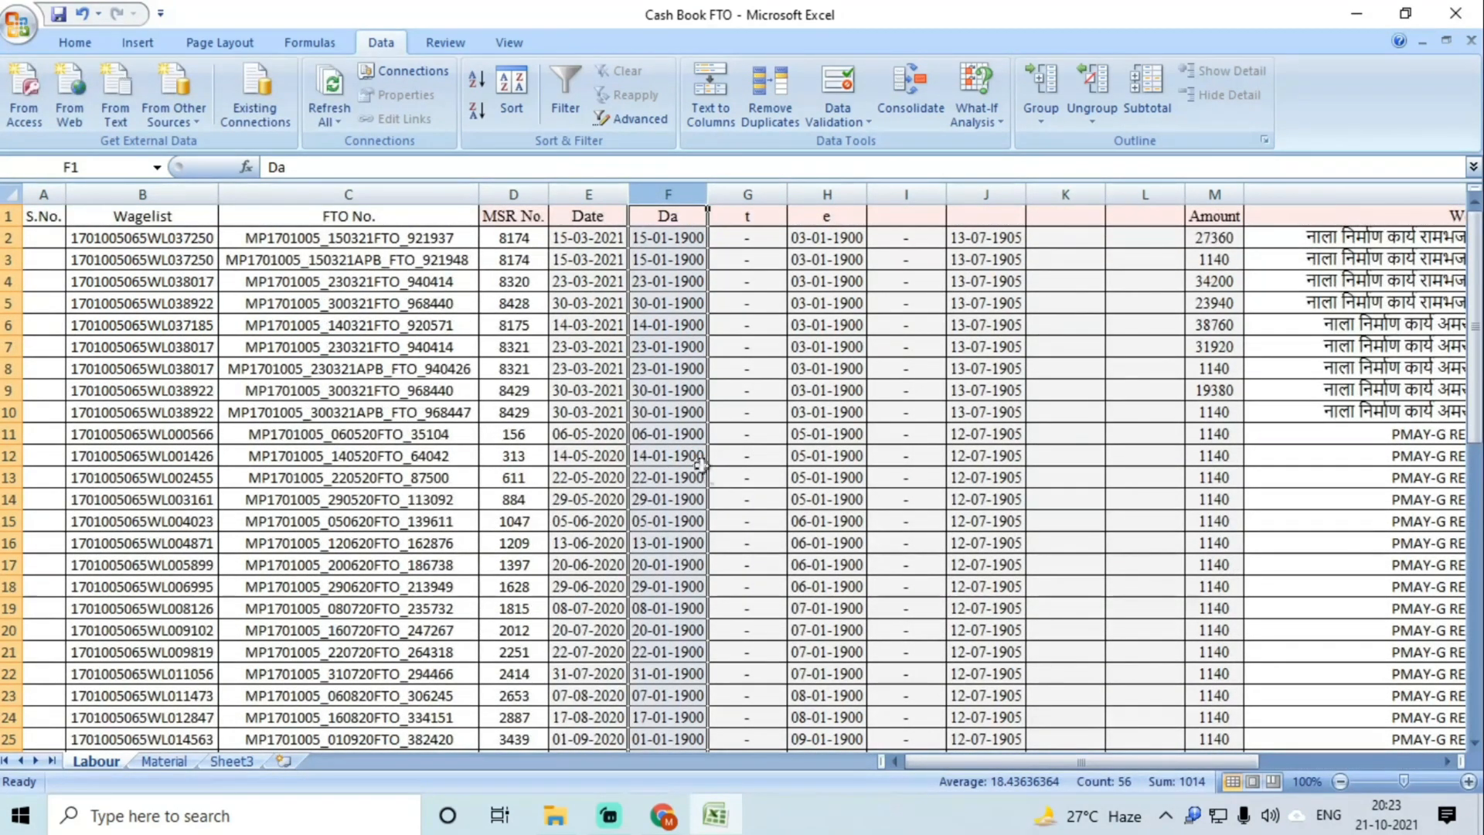
pyautogui.hotkey('ctrl', 'z')
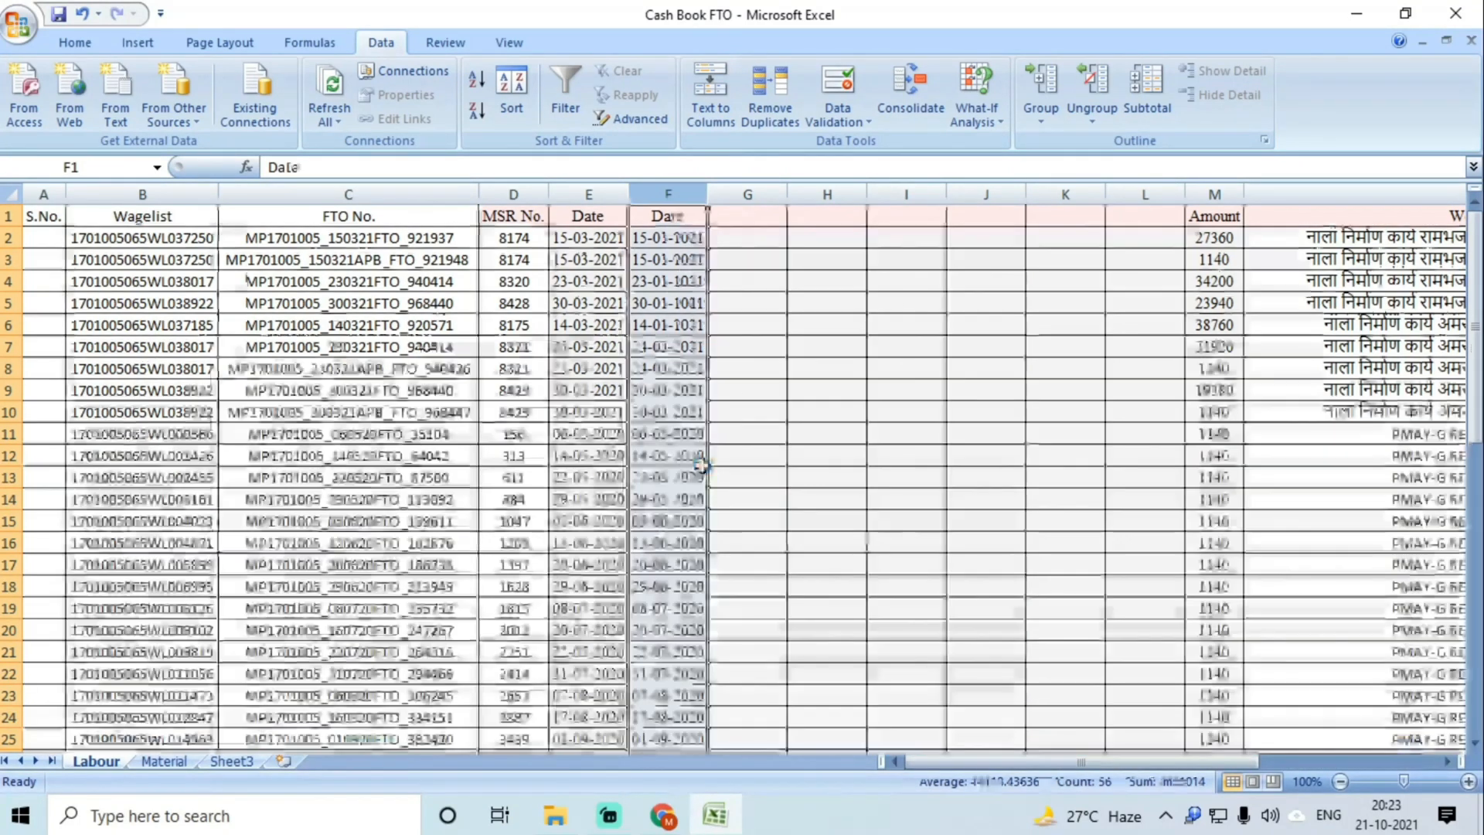
pyautogui.moveTo(747, 194); pyautogui.dragTo(1098, 194)
# Step: Format the selected columns G–L as Text
pyautogui.rightClick(865, 317)
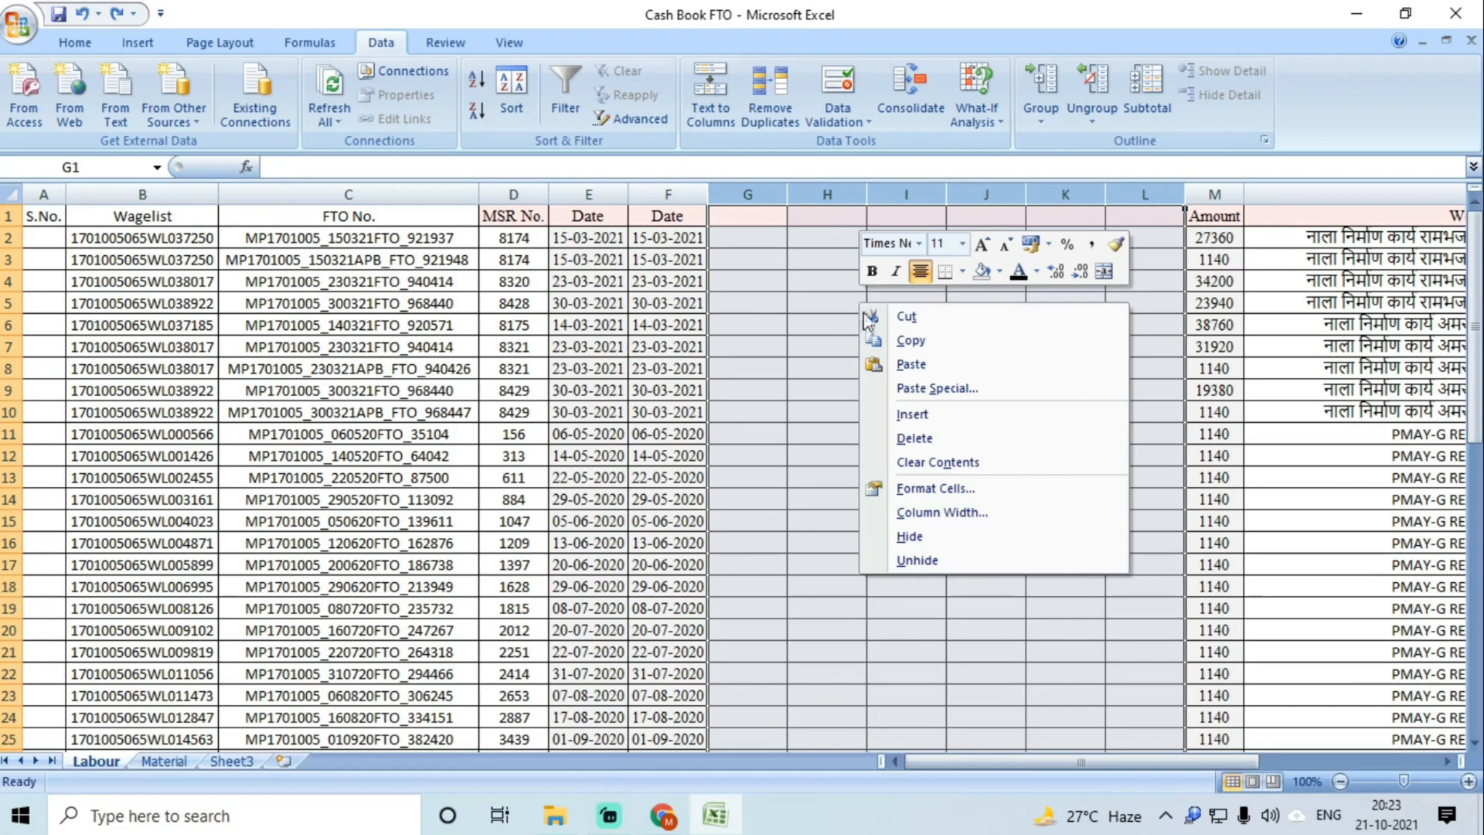
pyautogui.click(935, 487)
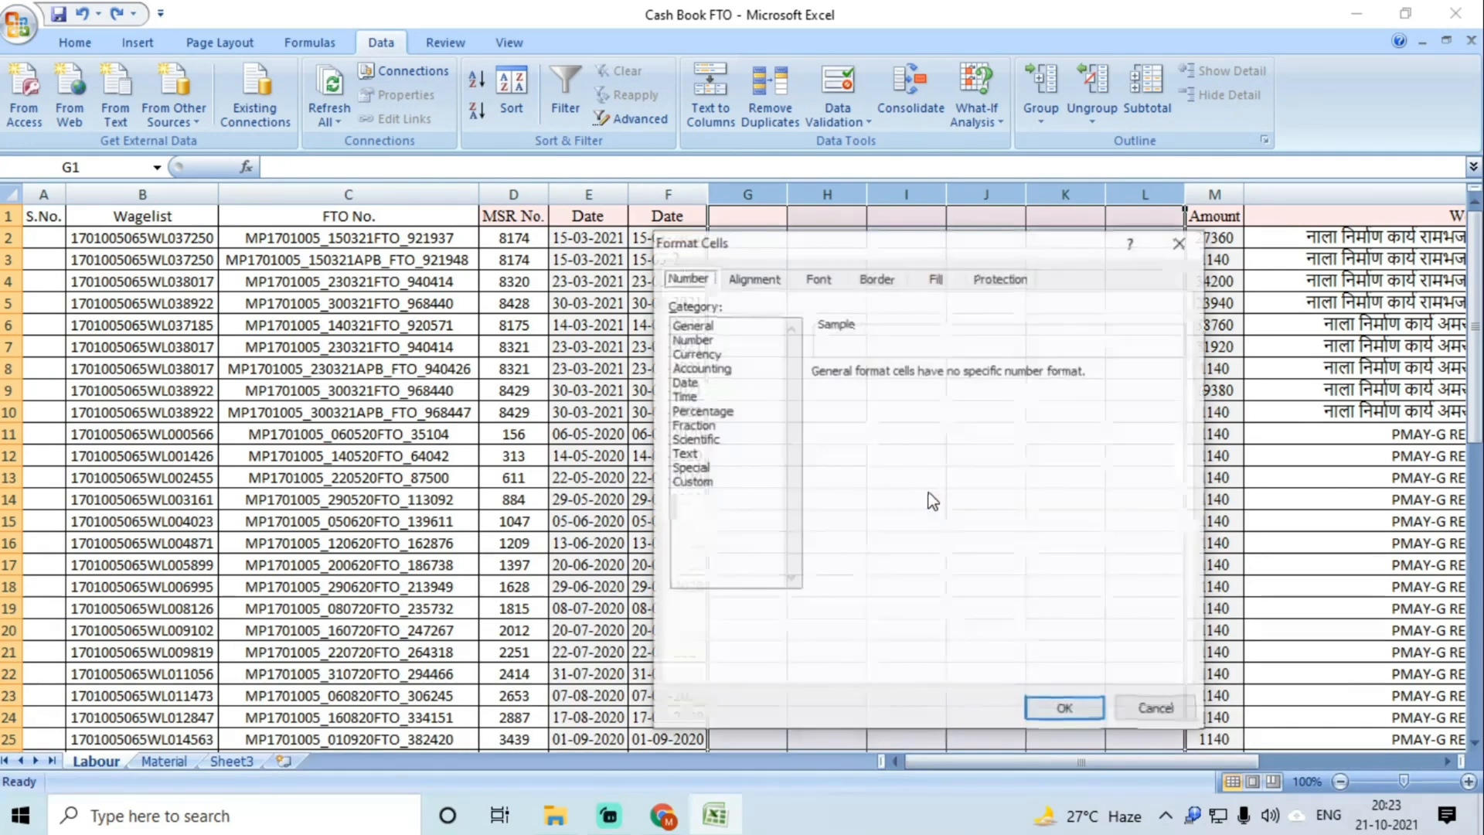
pyautogui.click(688, 453)
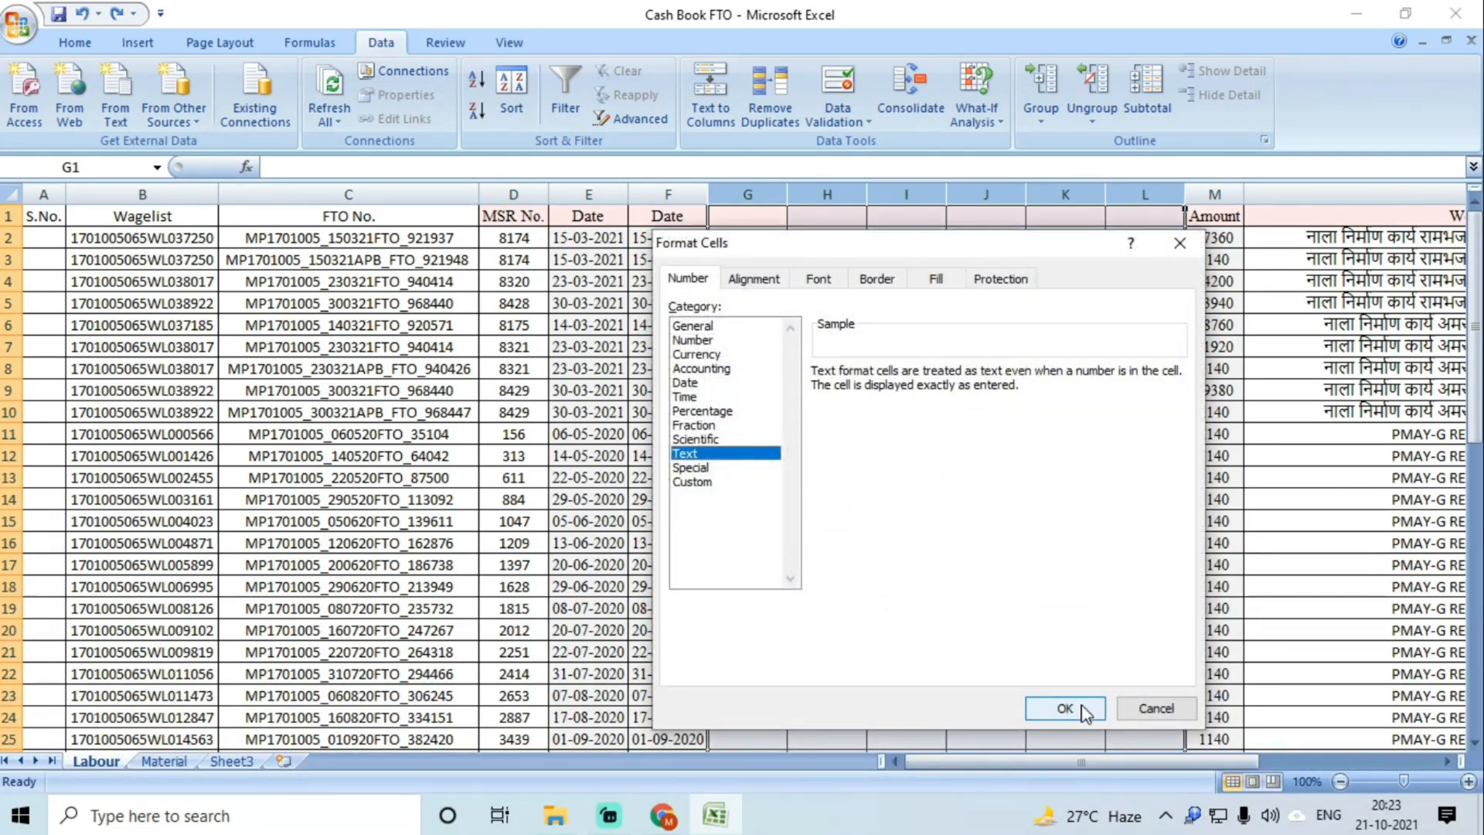
pyautogui.click(1065, 708)
# Step: Run fixed-width Text to Columns on column F with breaks on both sides of each hyphen
pyautogui.click(668, 194)
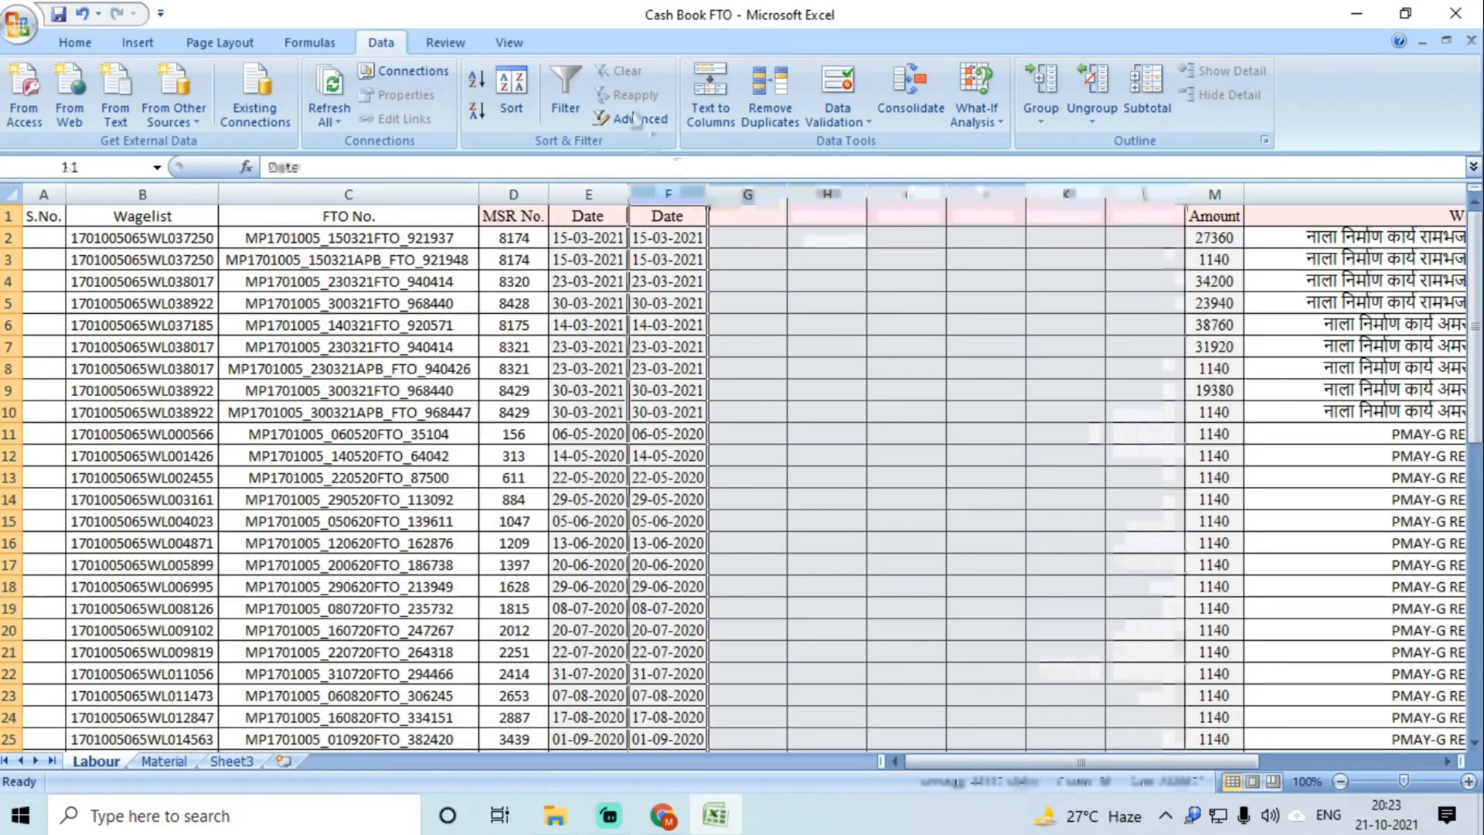
pyautogui.click(709, 91)
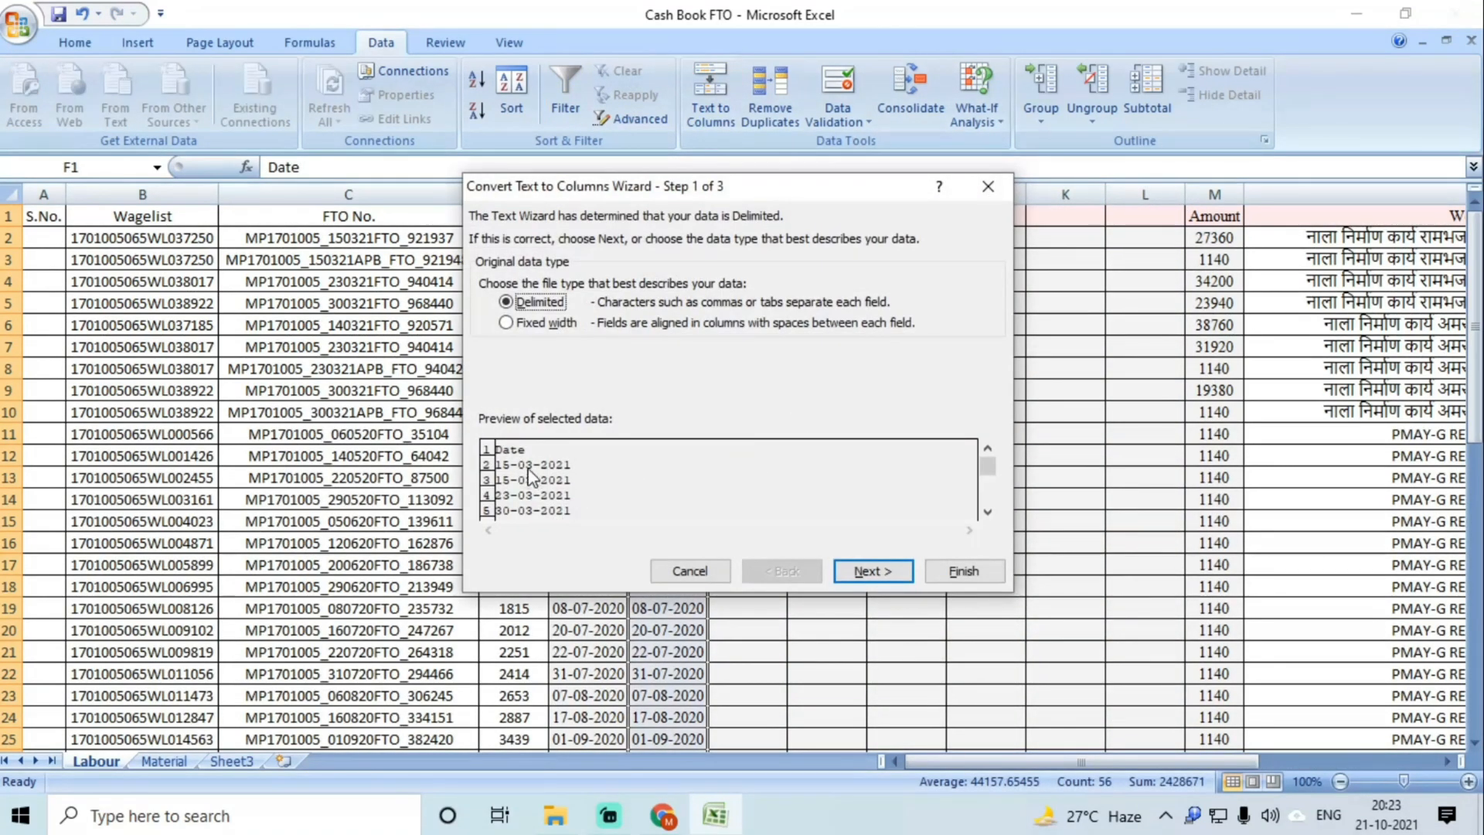
pyautogui.click(538, 323)
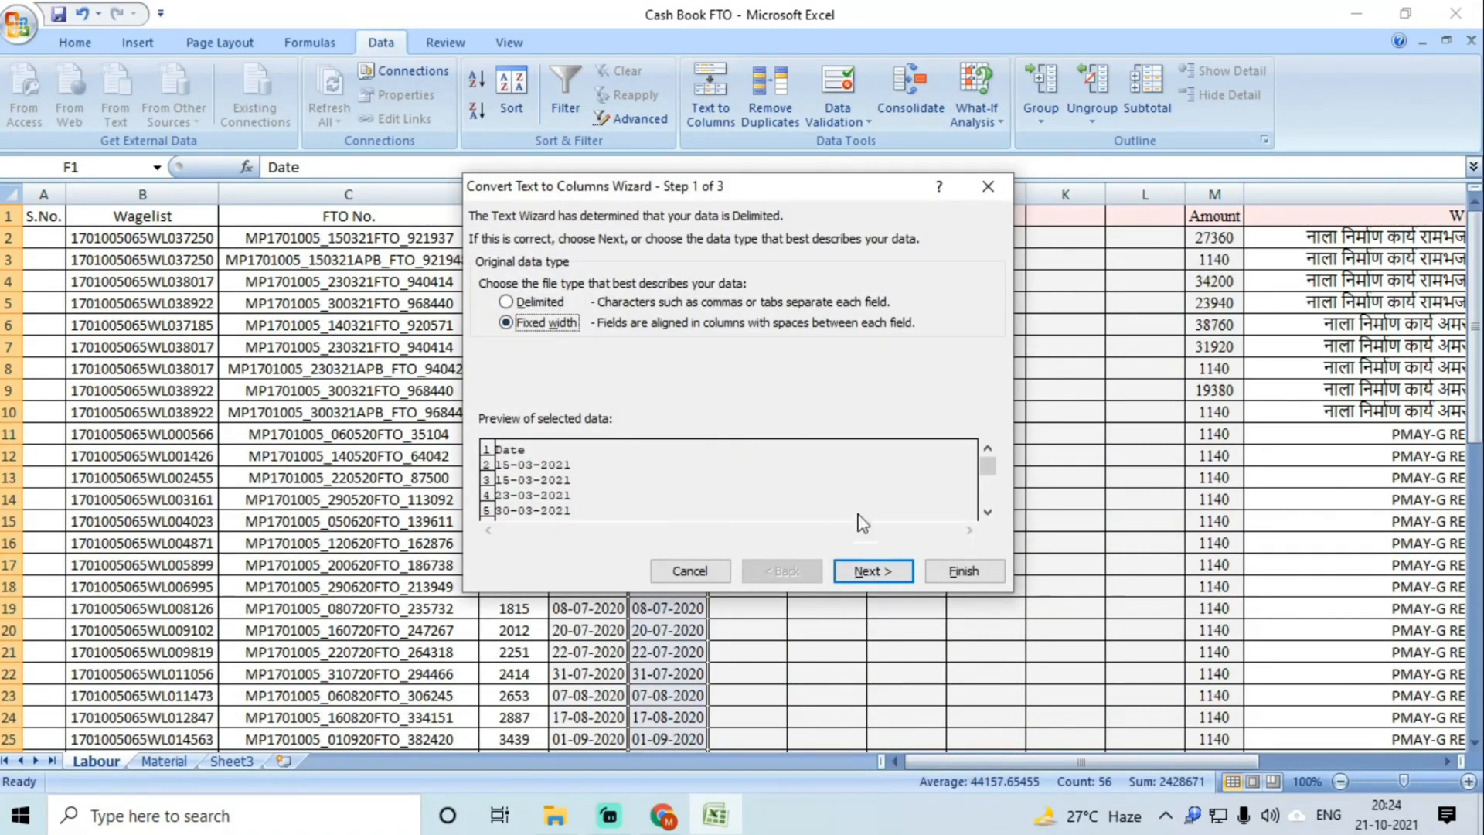
pyautogui.click(872, 571)
pyautogui.click(496, 475)
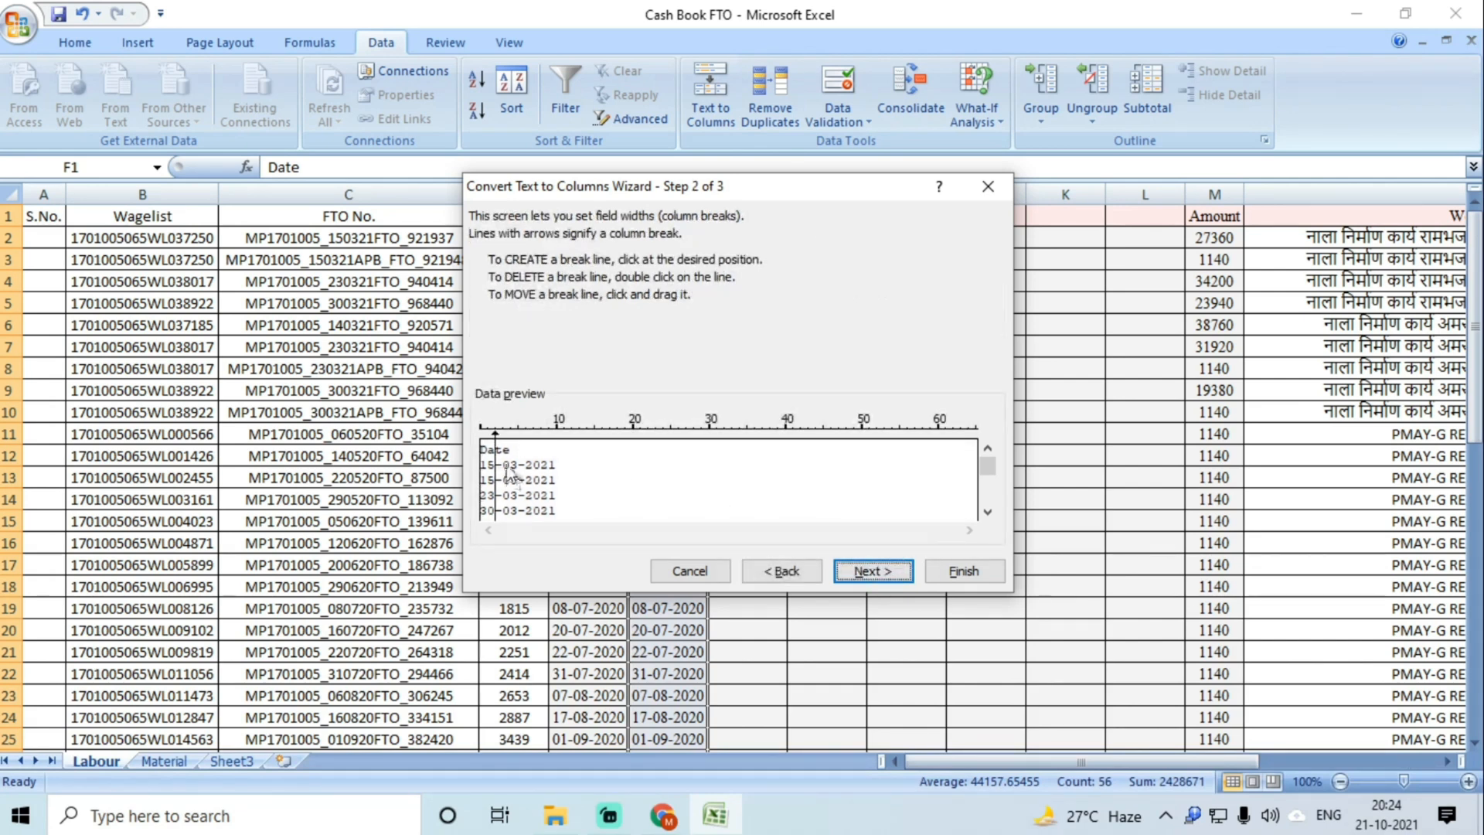
pyautogui.click(502, 473)
pyautogui.click(518, 475)
pyautogui.click(526, 475)
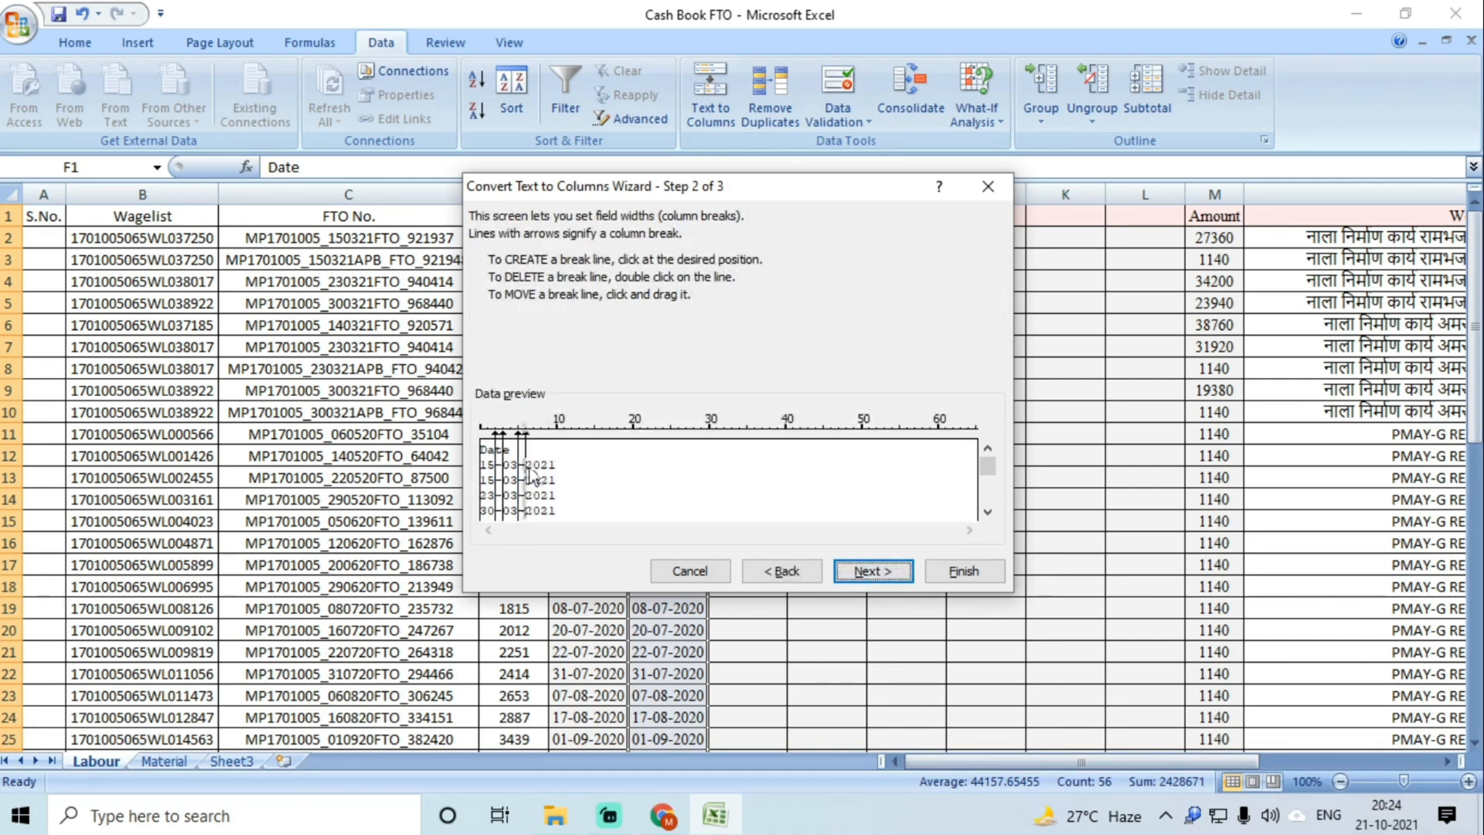
# Step: Finish the split and replace the neighbouring cells, leaving days in F, months in H, years in J
pyautogui.click(873, 571)
pyautogui.click(963, 571)
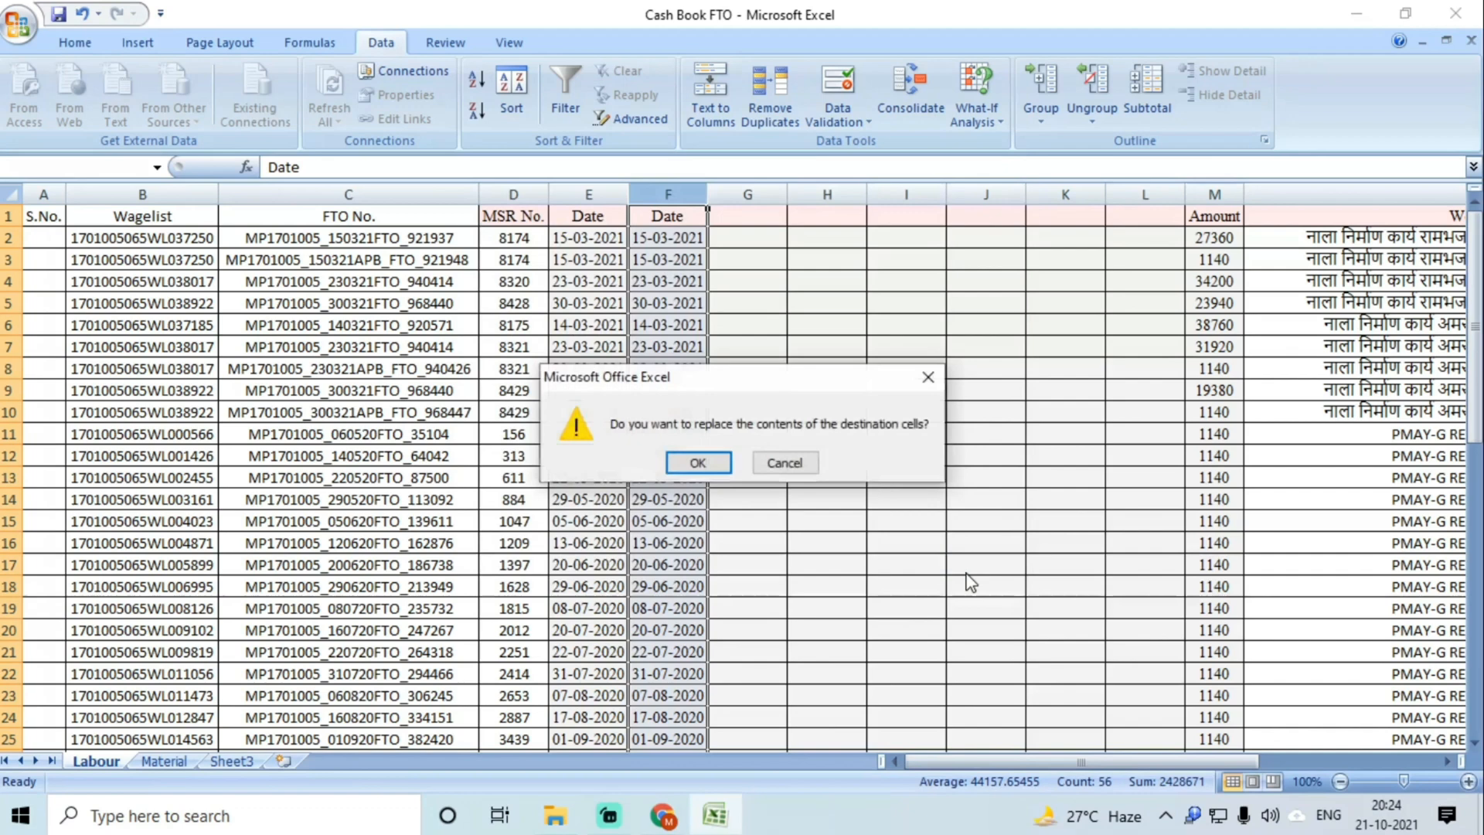
pyautogui.click(699, 462)
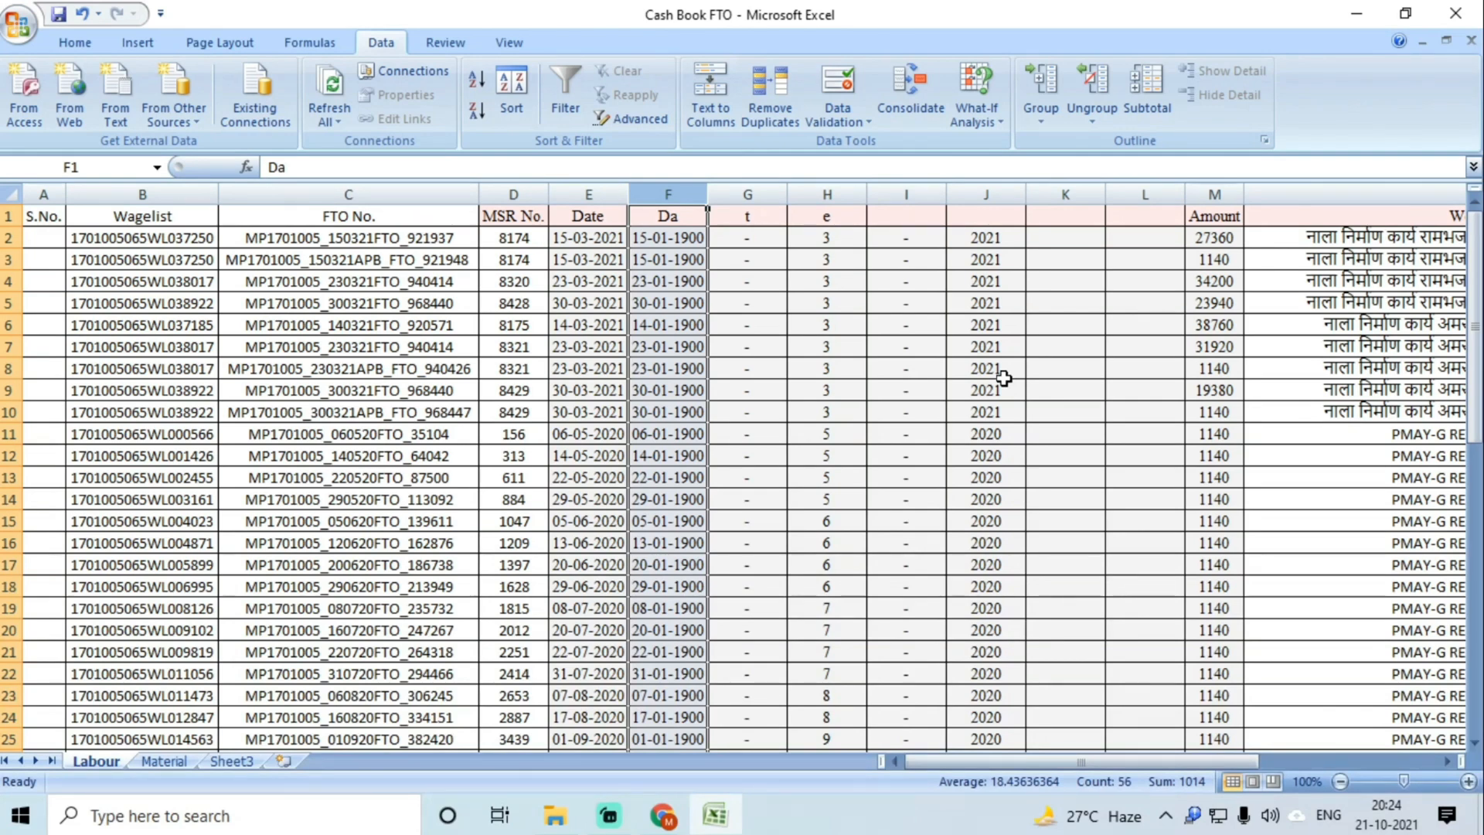
pyautogui.scroll(-4, 1004, 378)
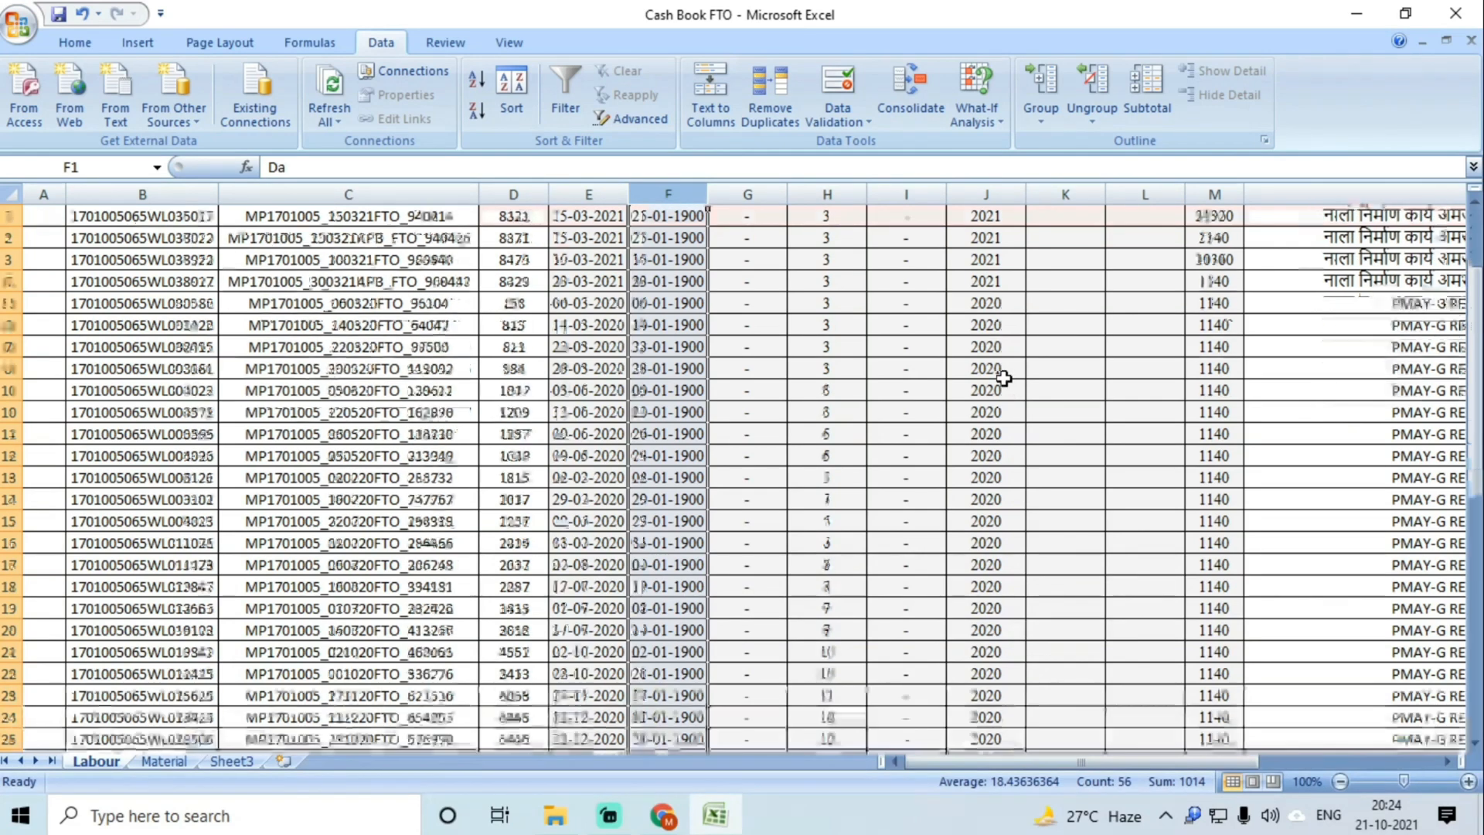
pyautogui.scroll(4, 1003, 378)
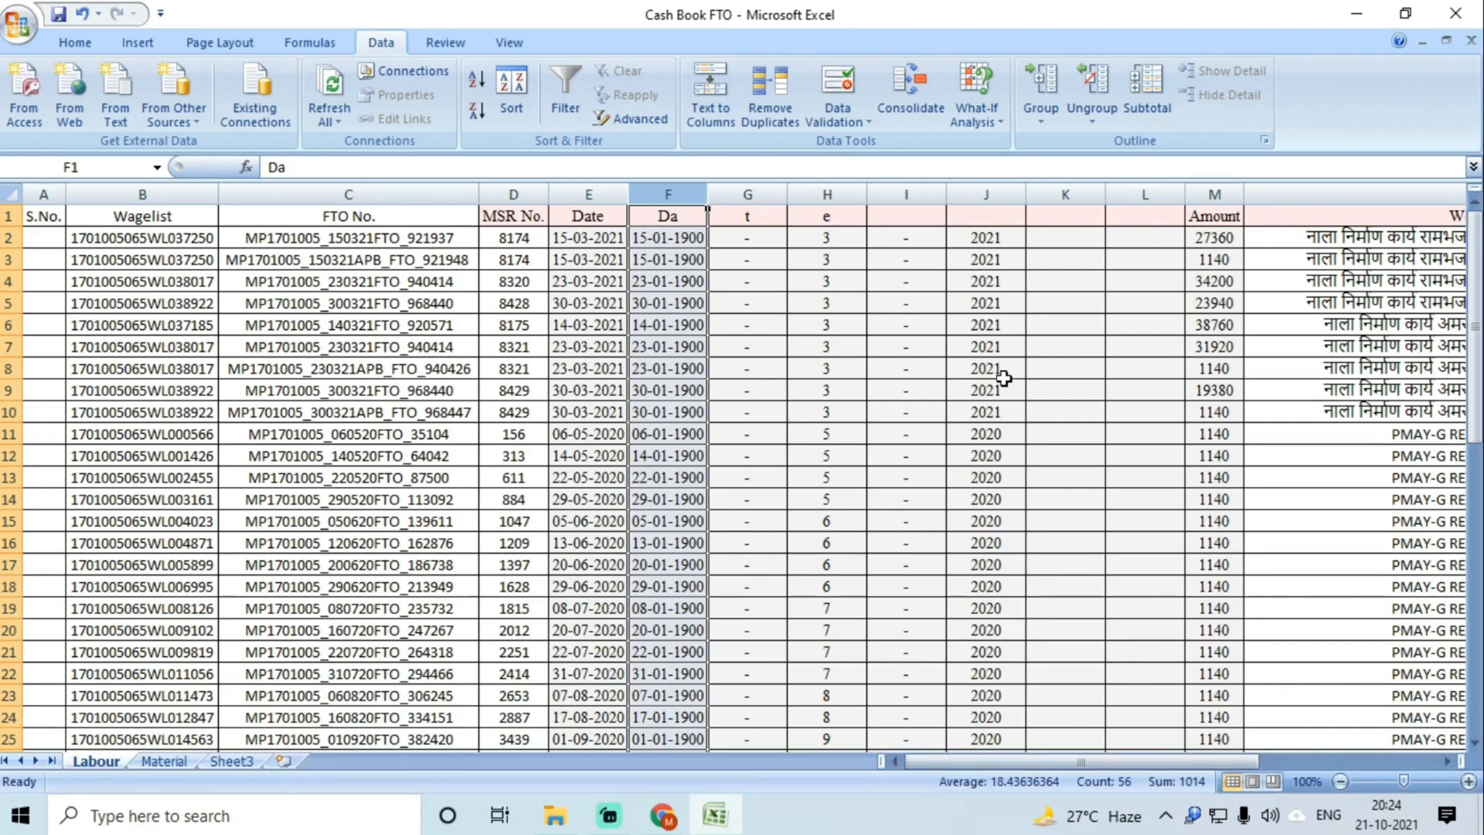
# Step: Enter day 15 in G2 and G3 and check both entries
pyautogui.click(748, 244)
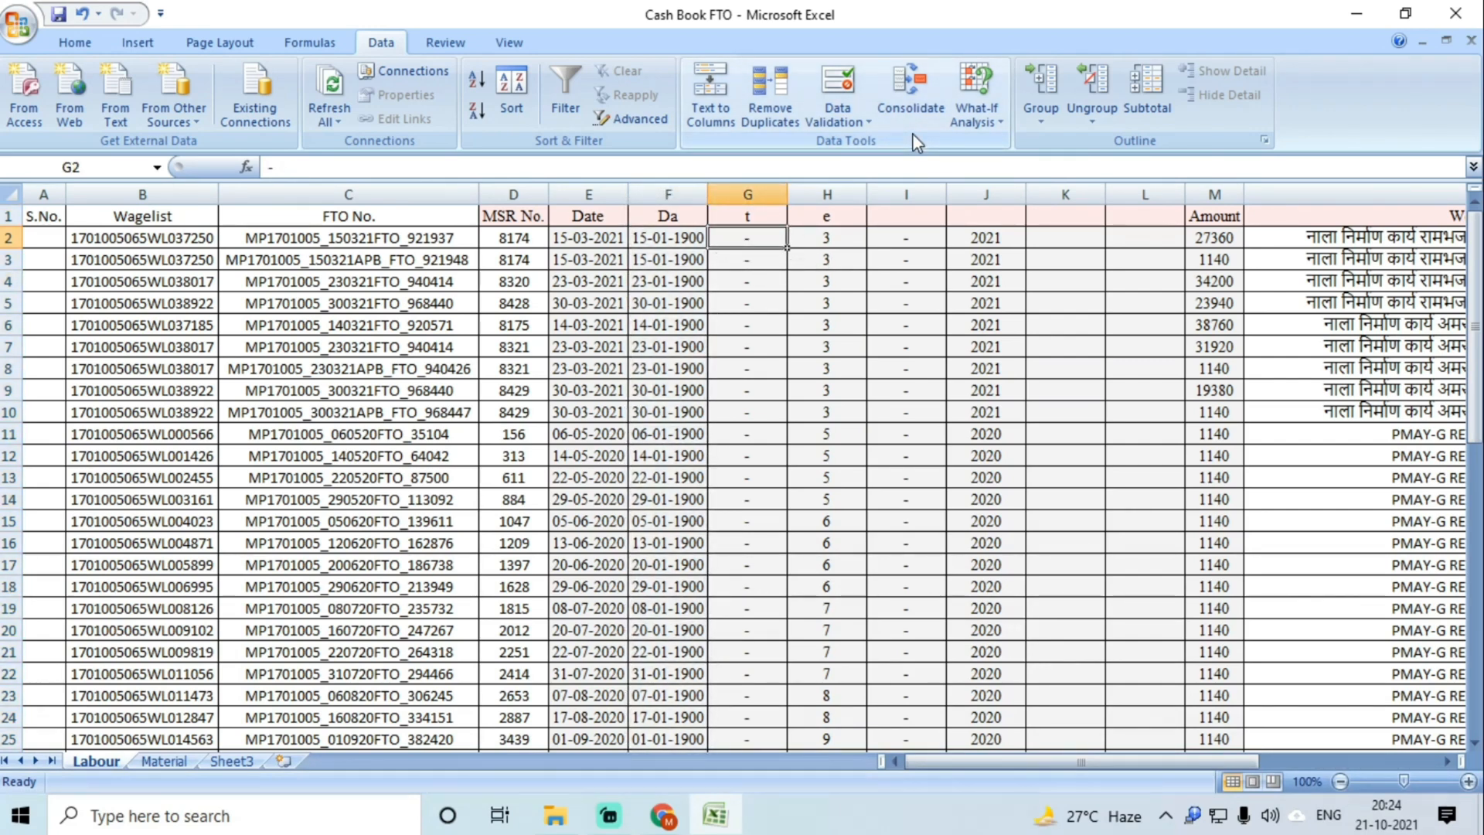
pyautogui.write('15')
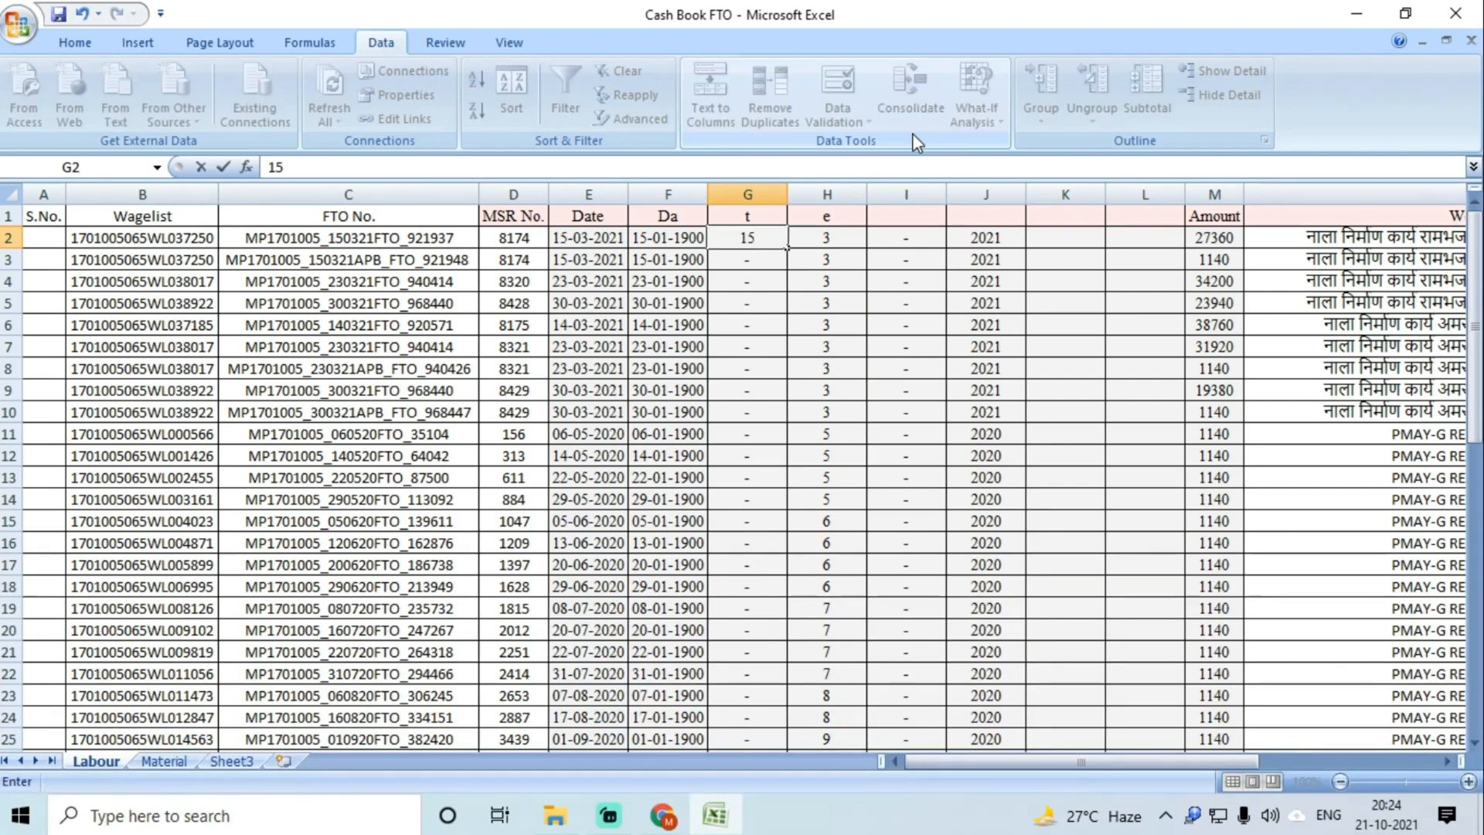
pyautogui.press('Return')
pyautogui.write('15')
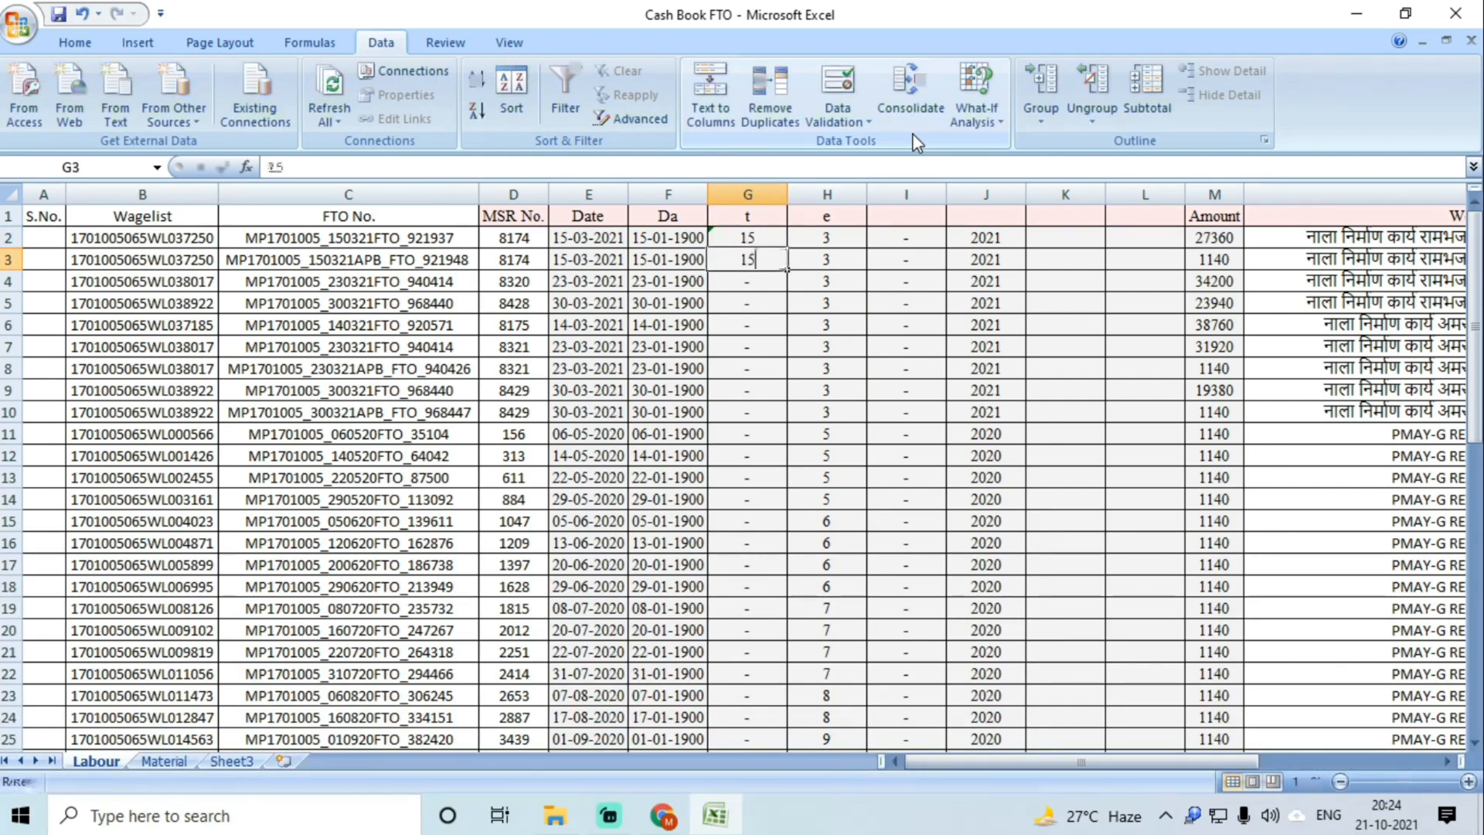
pyautogui.press('Return')
pyautogui.click(749, 238)
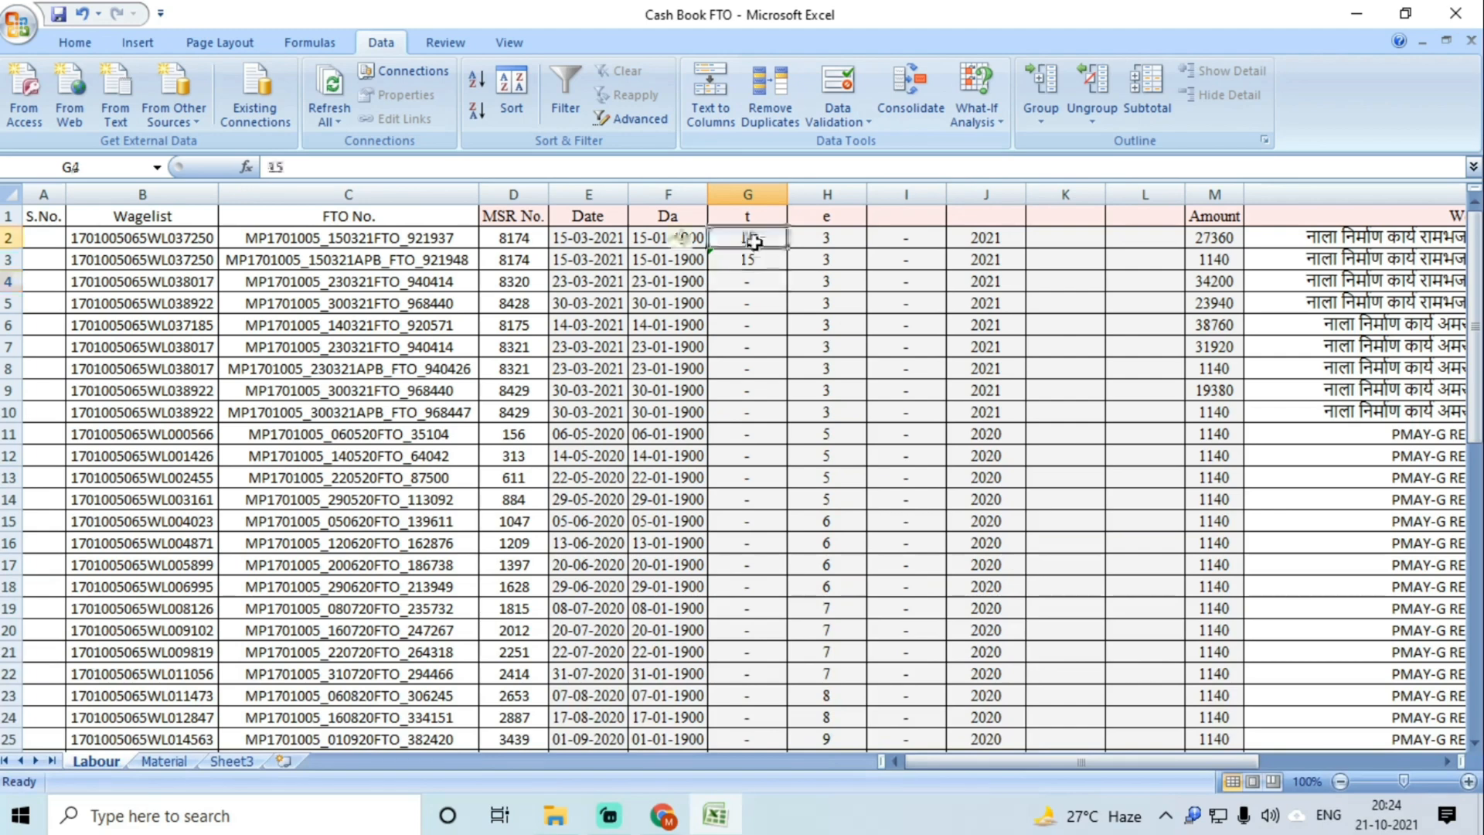
pyautogui.click(755, 260)
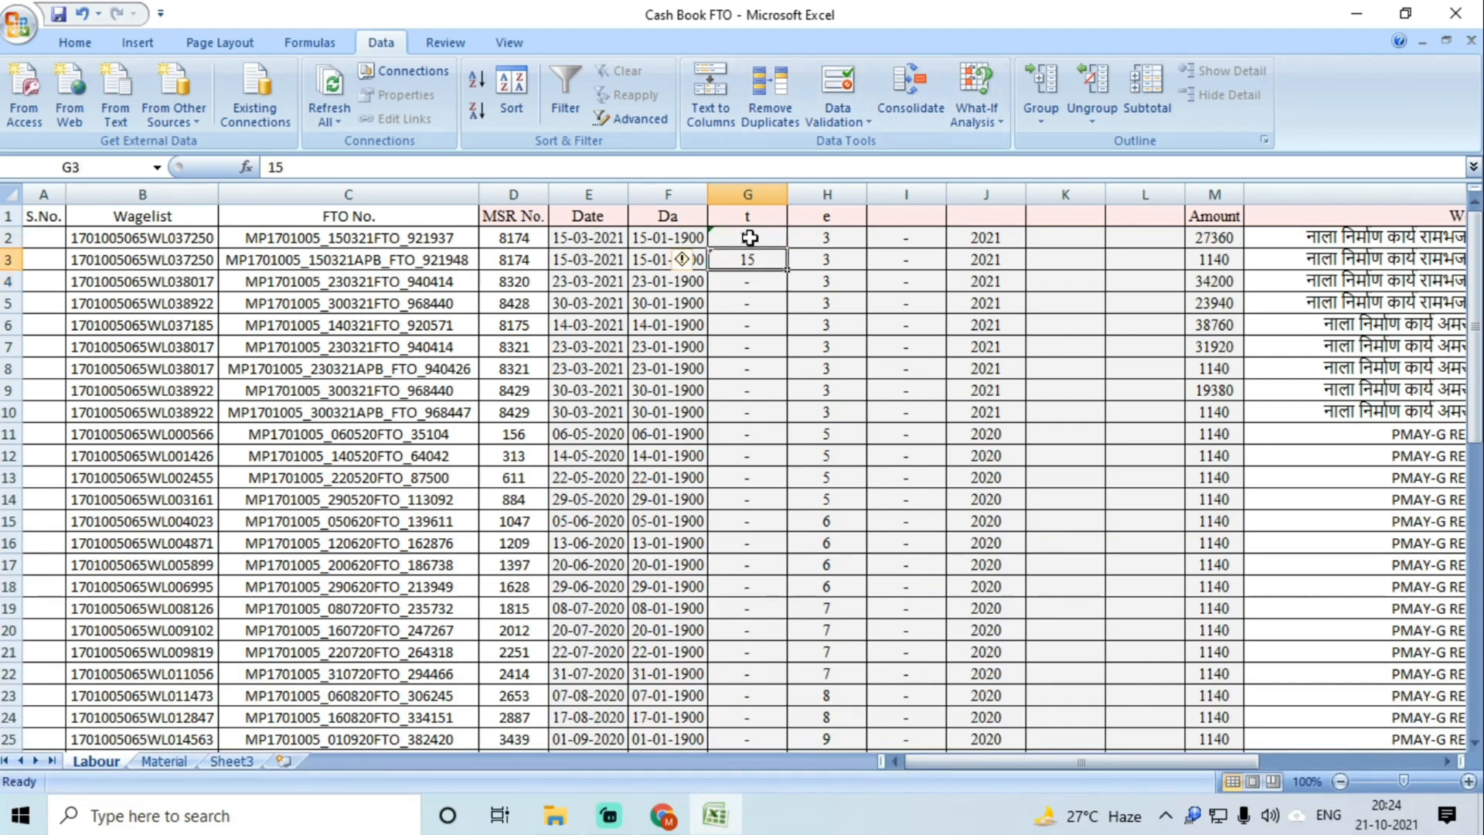
# Step: Enter days 23, 30 and 14 in G4 through G6
pyautogui.click(747, 280)
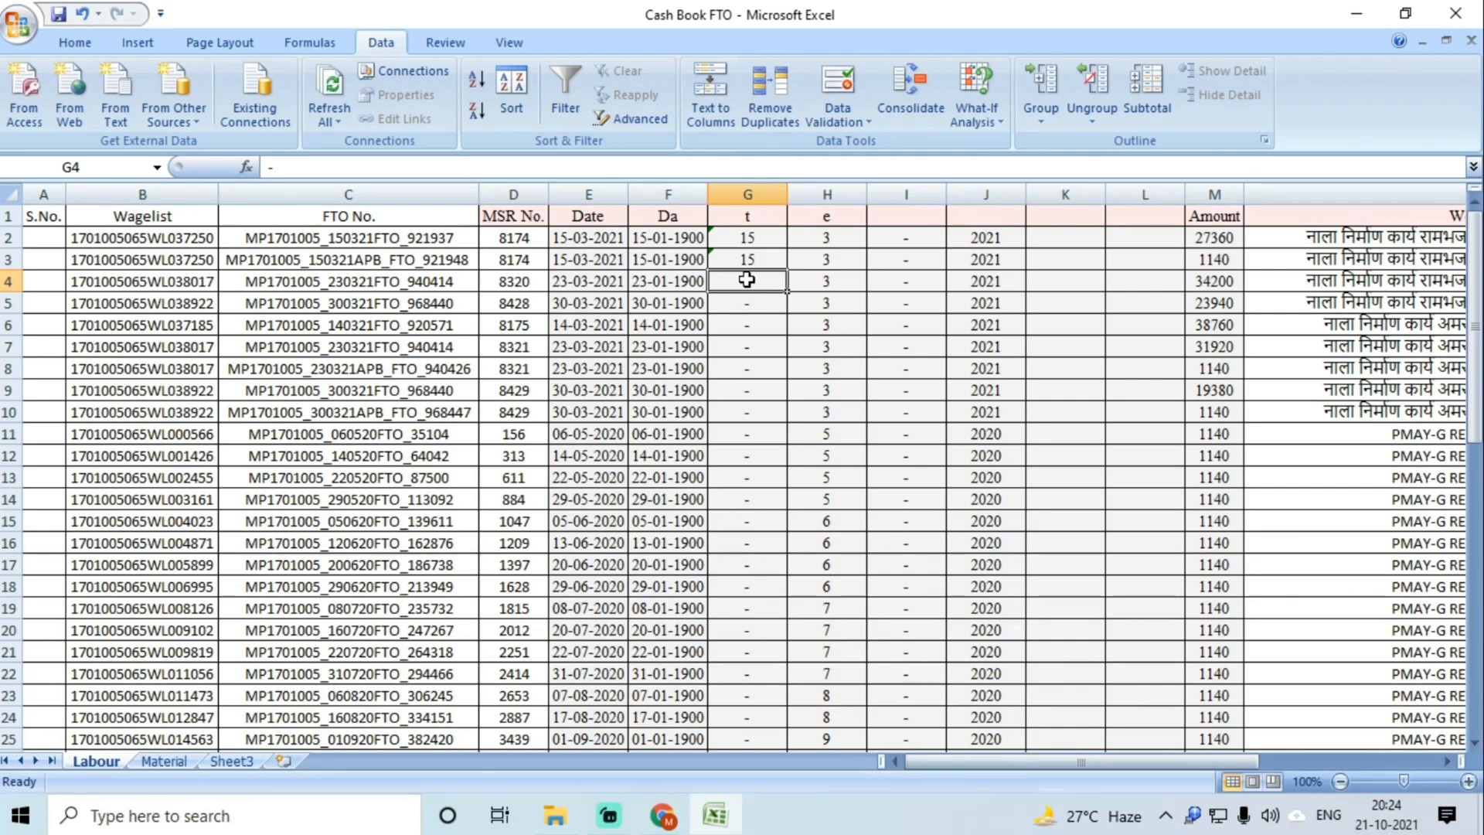
pyautogui.write('23')
pyautogui.click(744, 307)
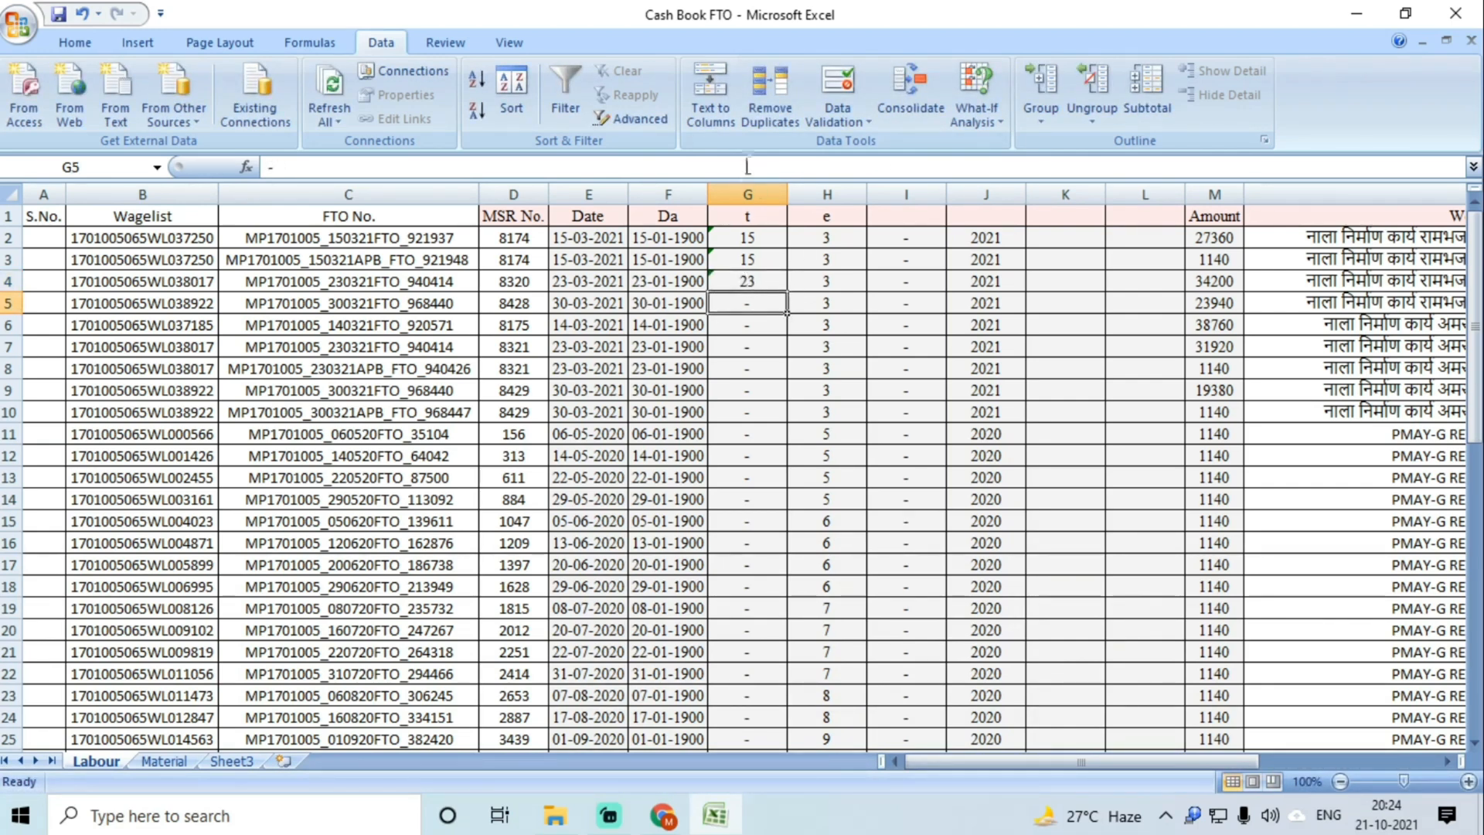
pyautogui.write('30')
pyautogui.press('Return')
pyautogui.write('14')
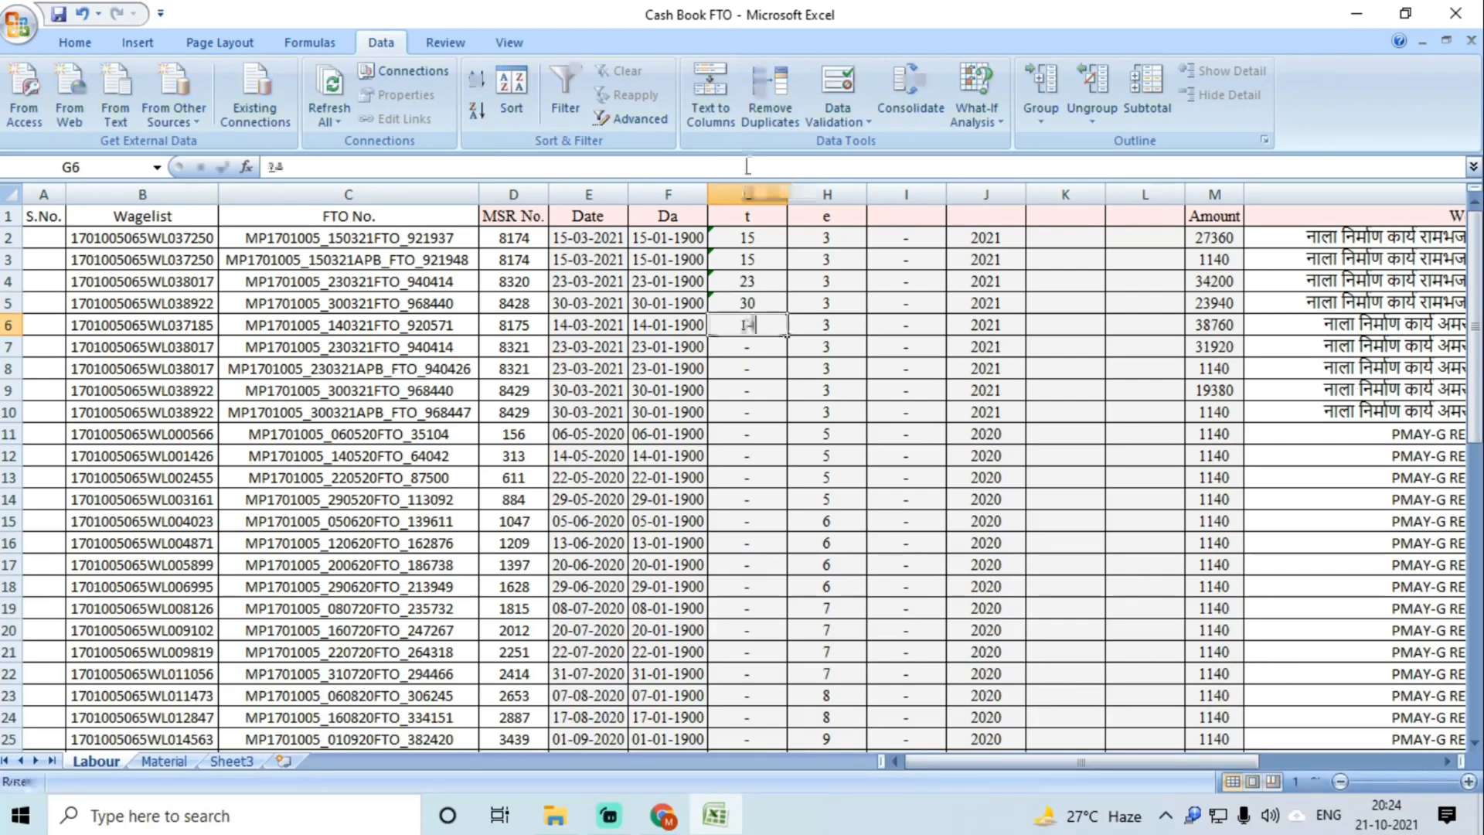
pyautogui.press('Return')
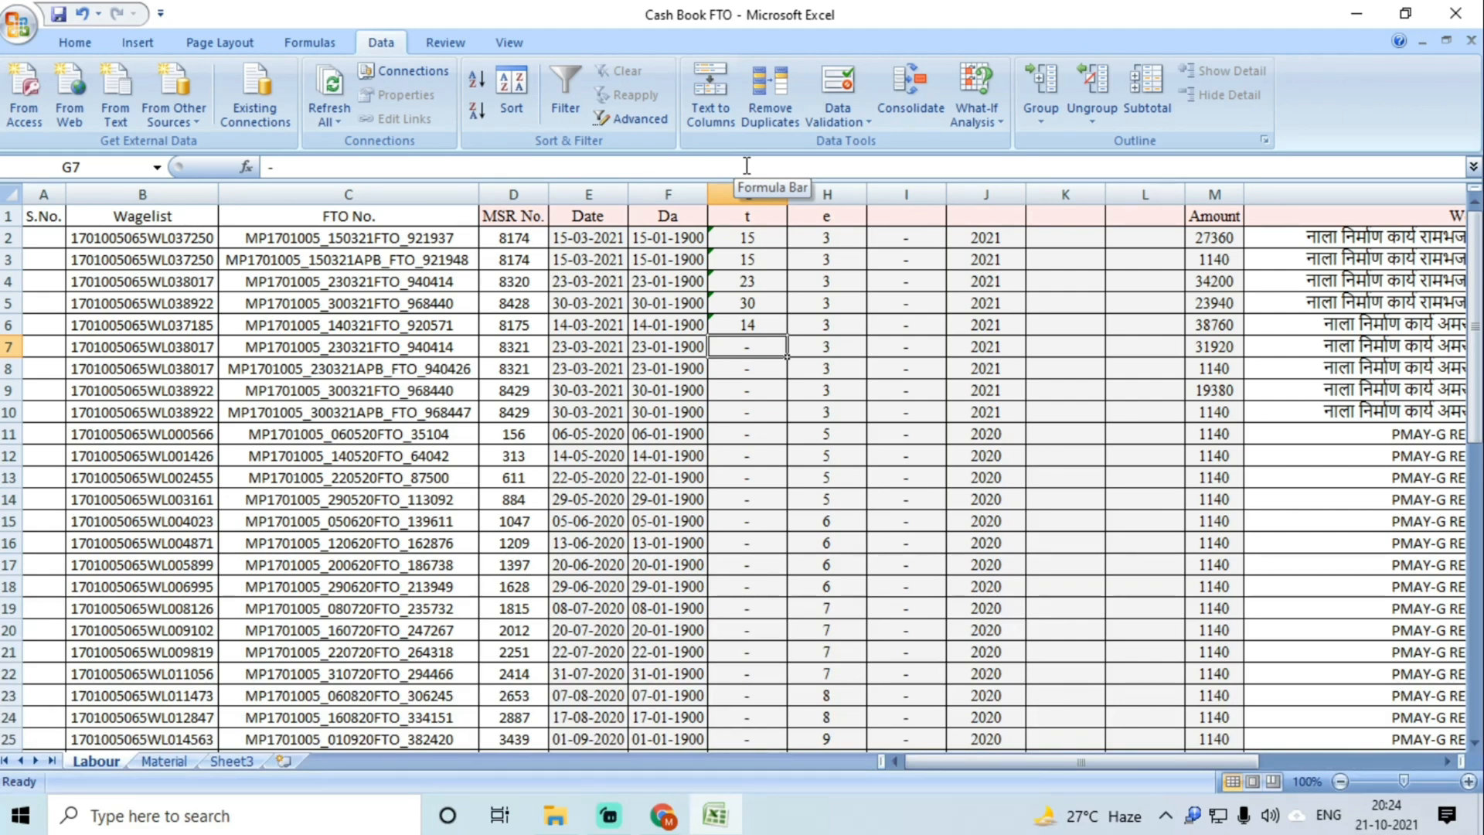
# Step: Enter days 23, 23, 30 and 30 in G7 through G10
pyautogui.write('23')
pyautogui.press('Return')
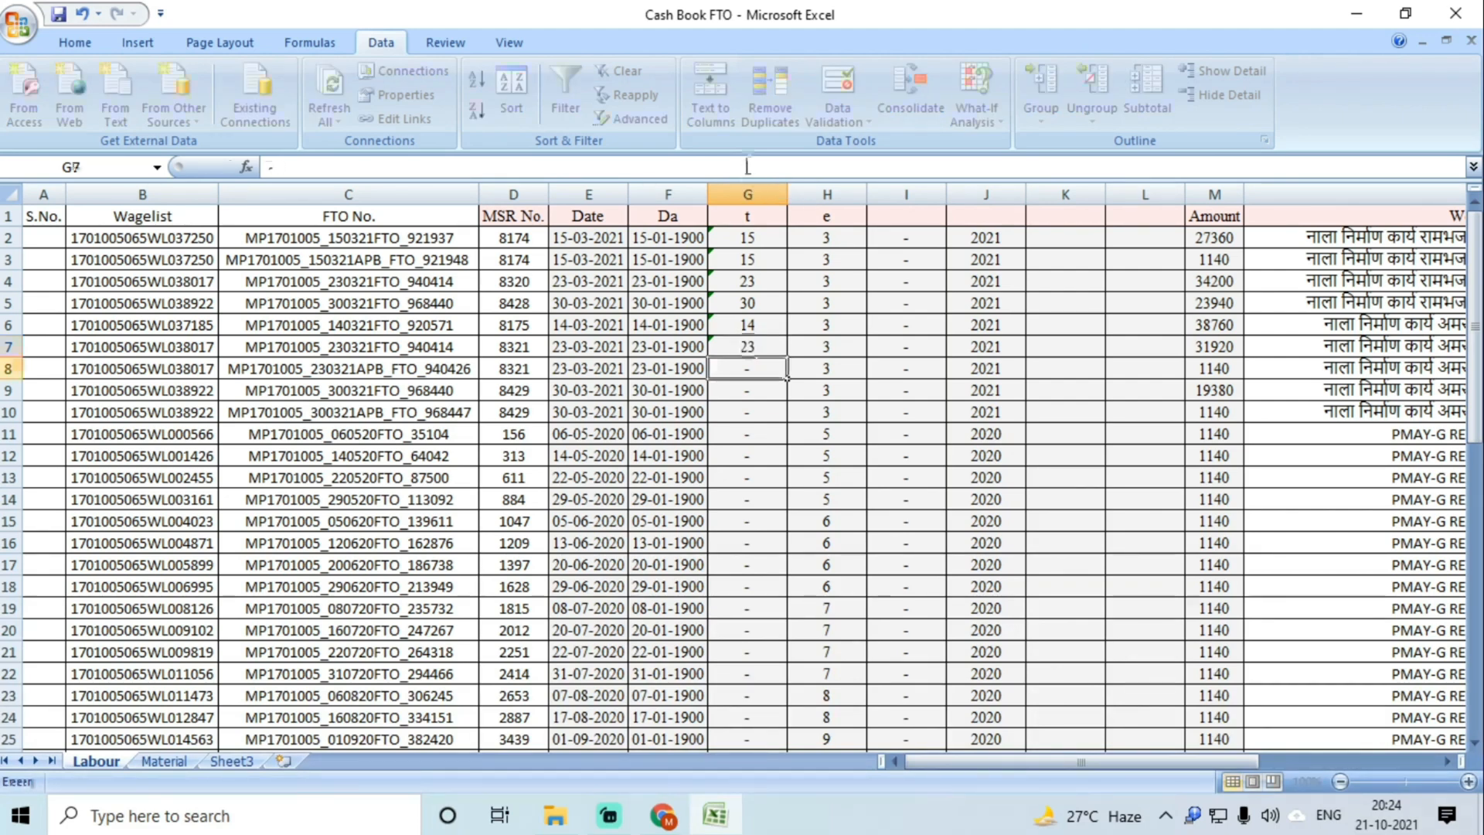
pyautogui.write('23')
pyautogui.press('Return')
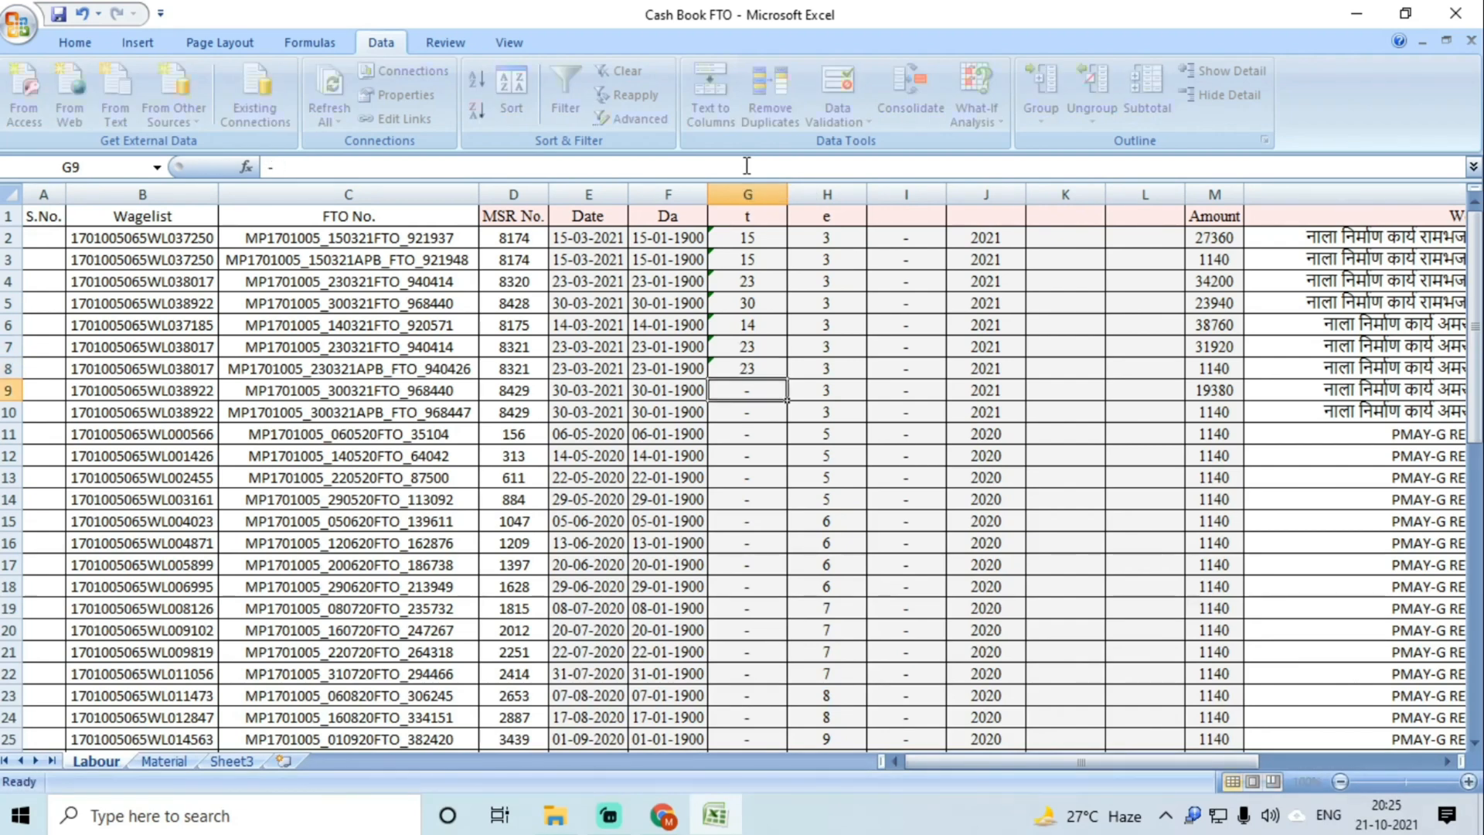
pyautogui.write('30')
pyautogui.press('Return')
pyautogui.write('30')
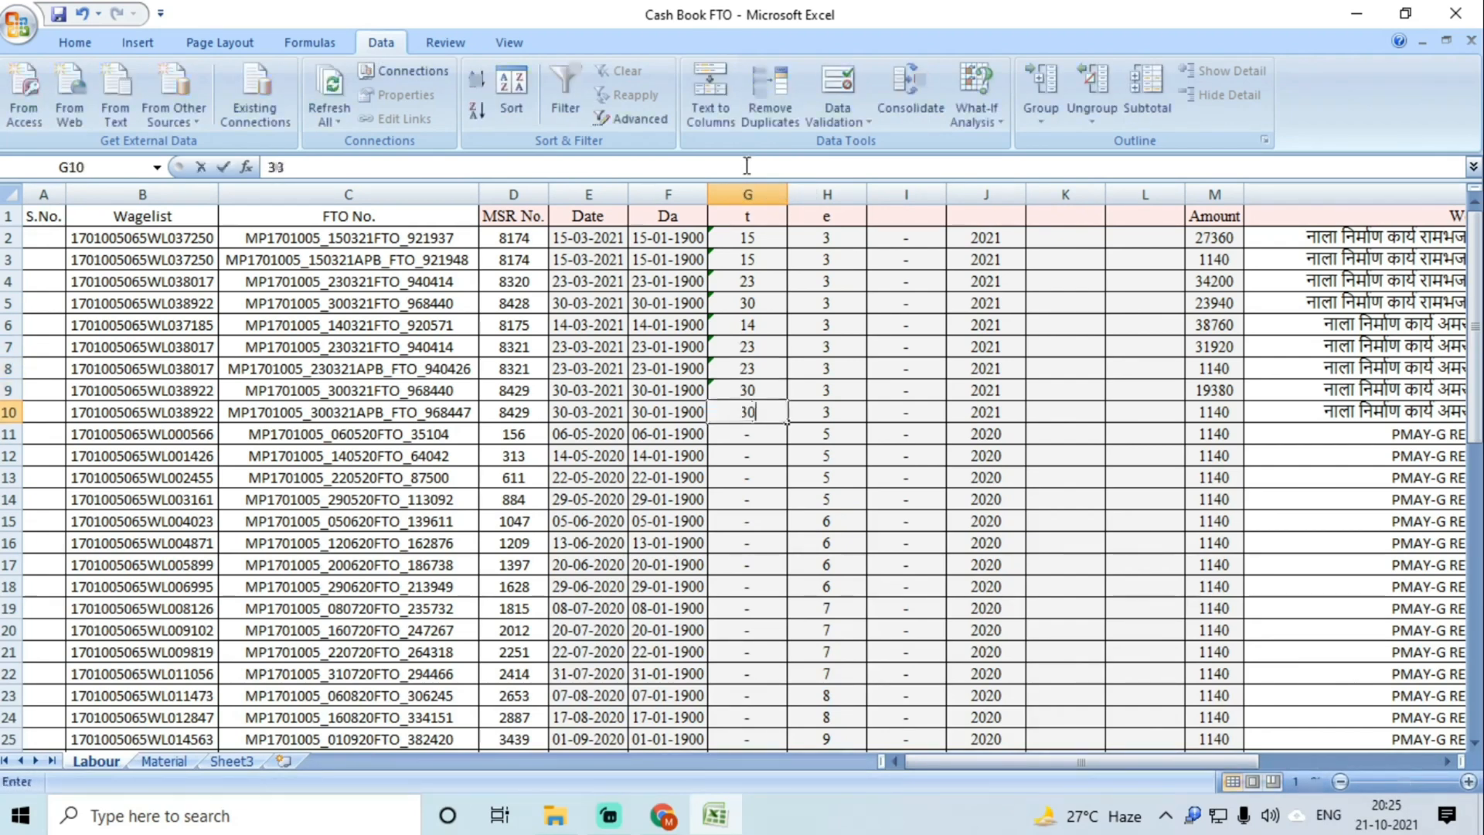
pyautogui.press('Return')
pyautogui.click(665, 192)
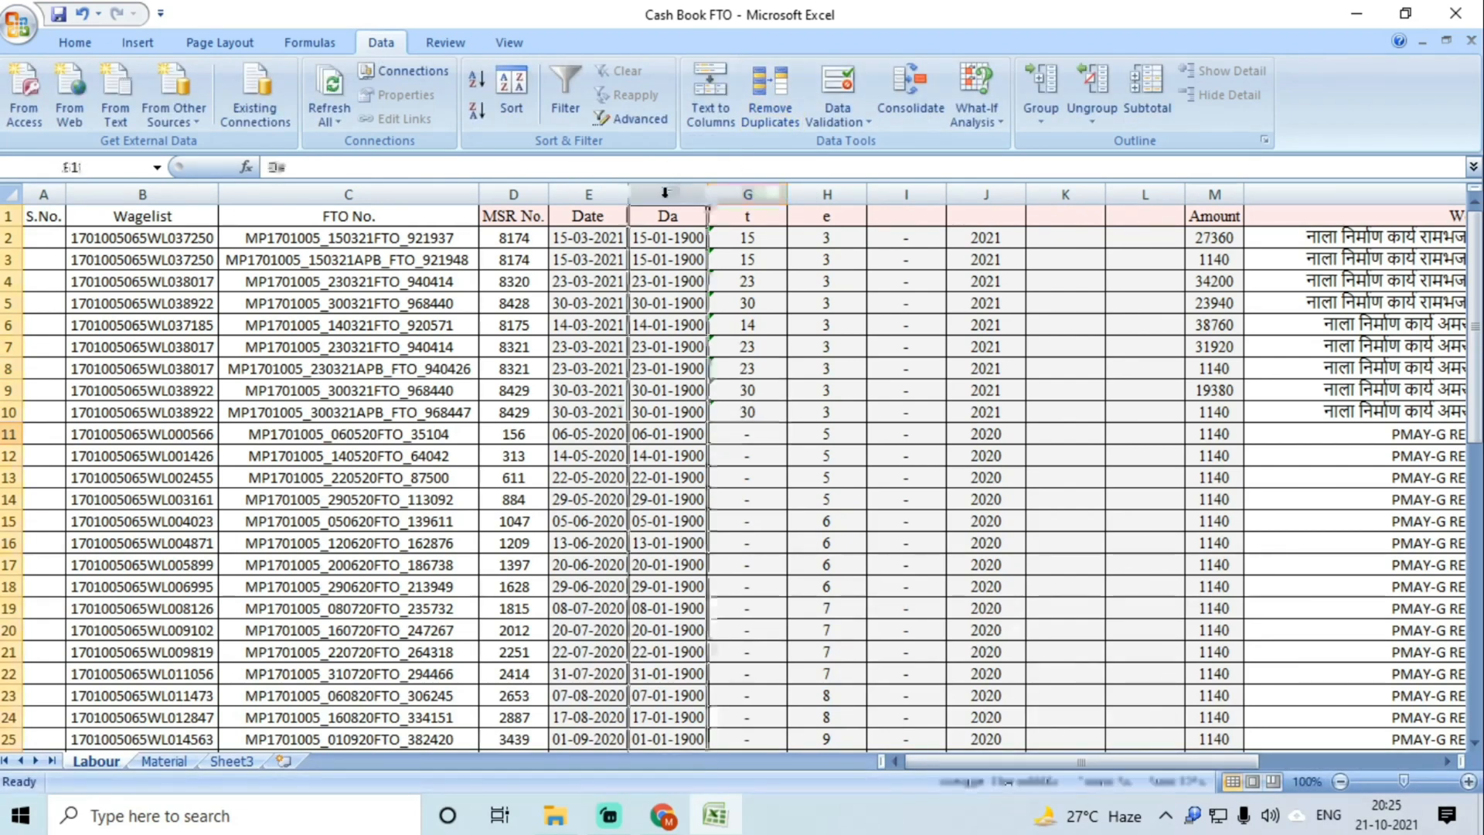
# Step: Delete the extra column F, then enter day values 06, 14, 22, 29… through 11 in F11:F30
pyautogui.rightClick(665, 193)
pyautogui.click(719, 339)
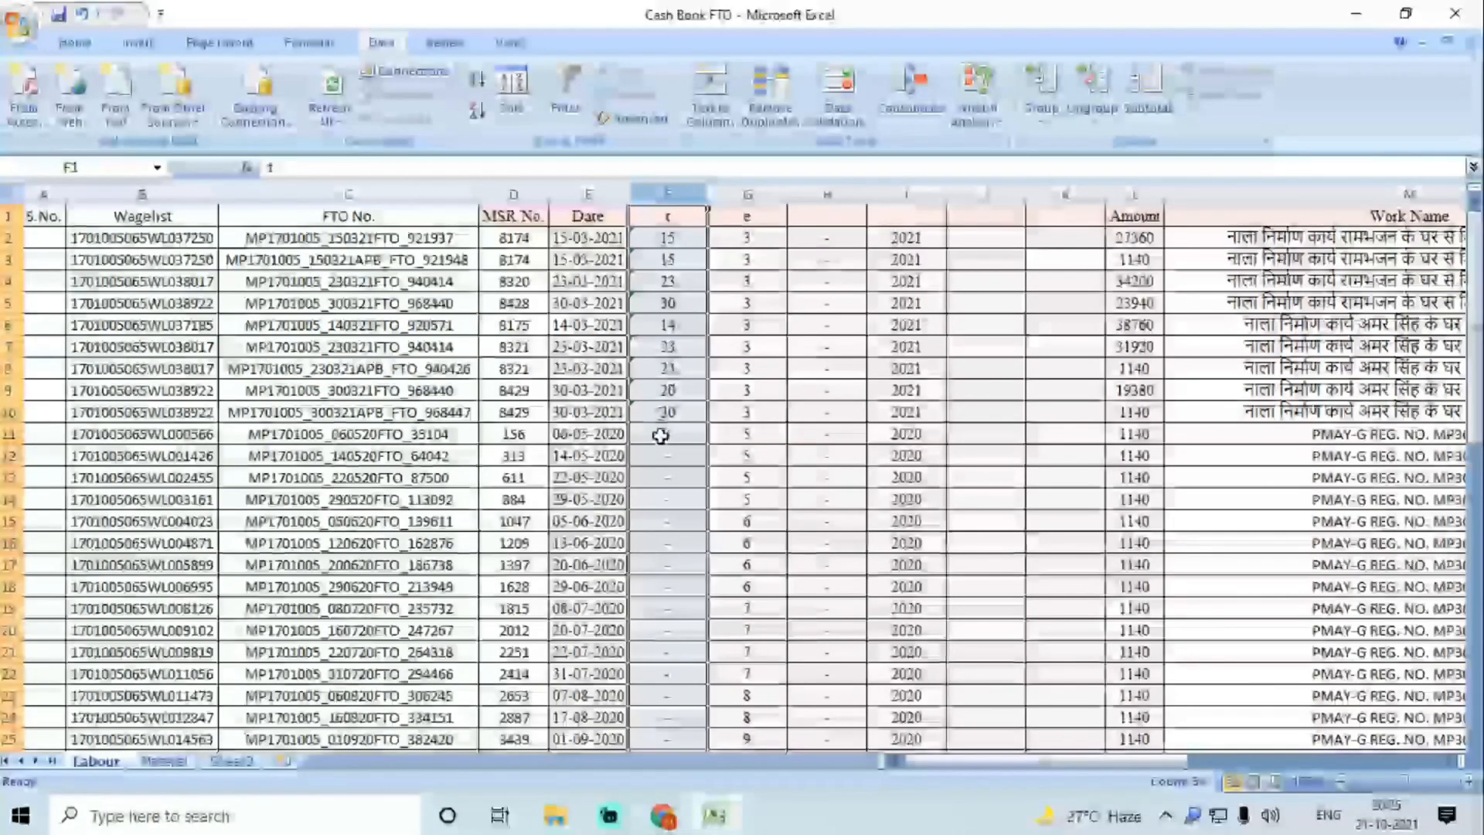
pyautogui.click(661, 435)
pyautogui.write('06')
pyautogui.press('Return')
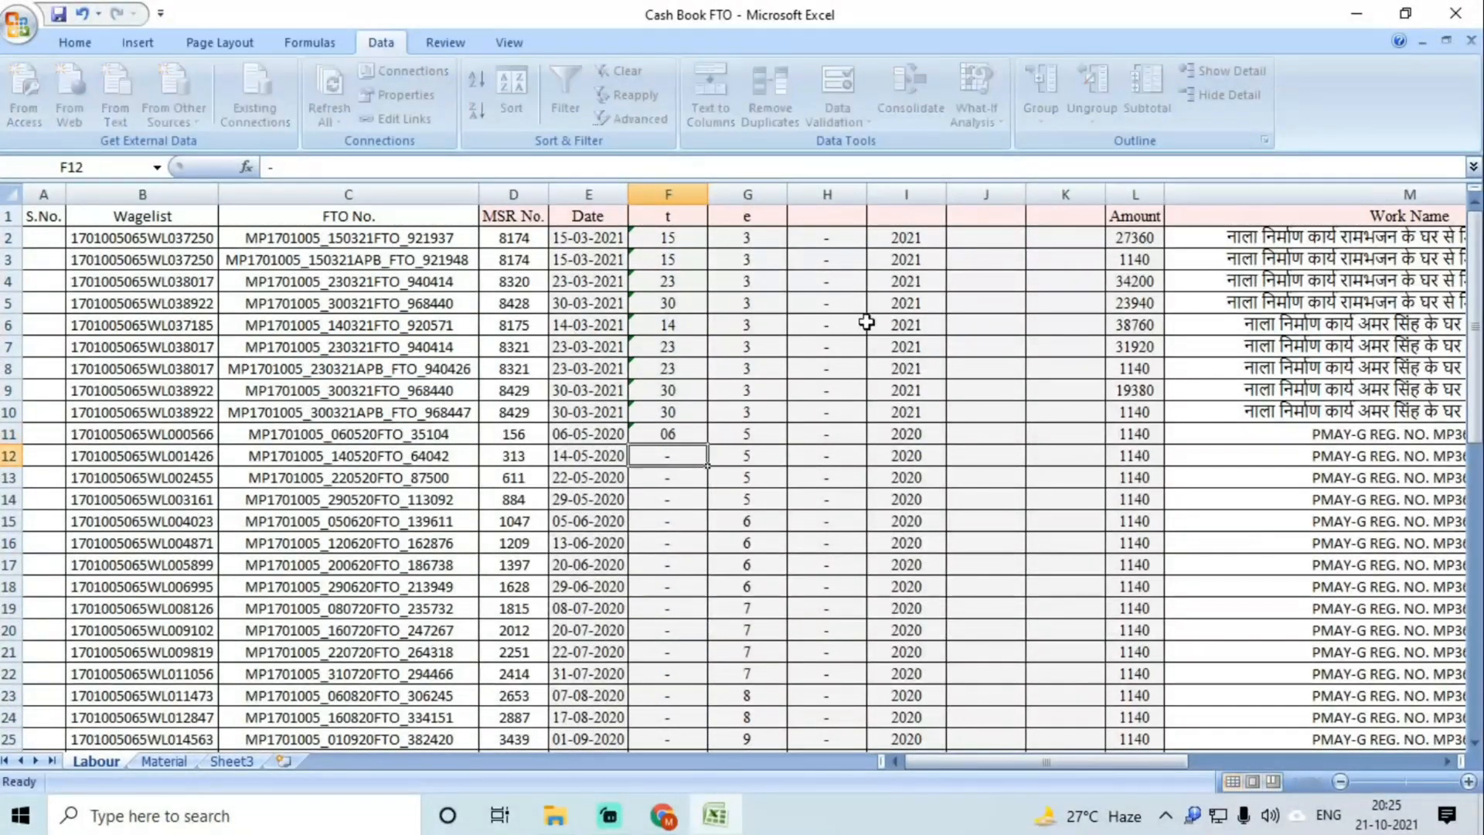
pyautogui.write('14')
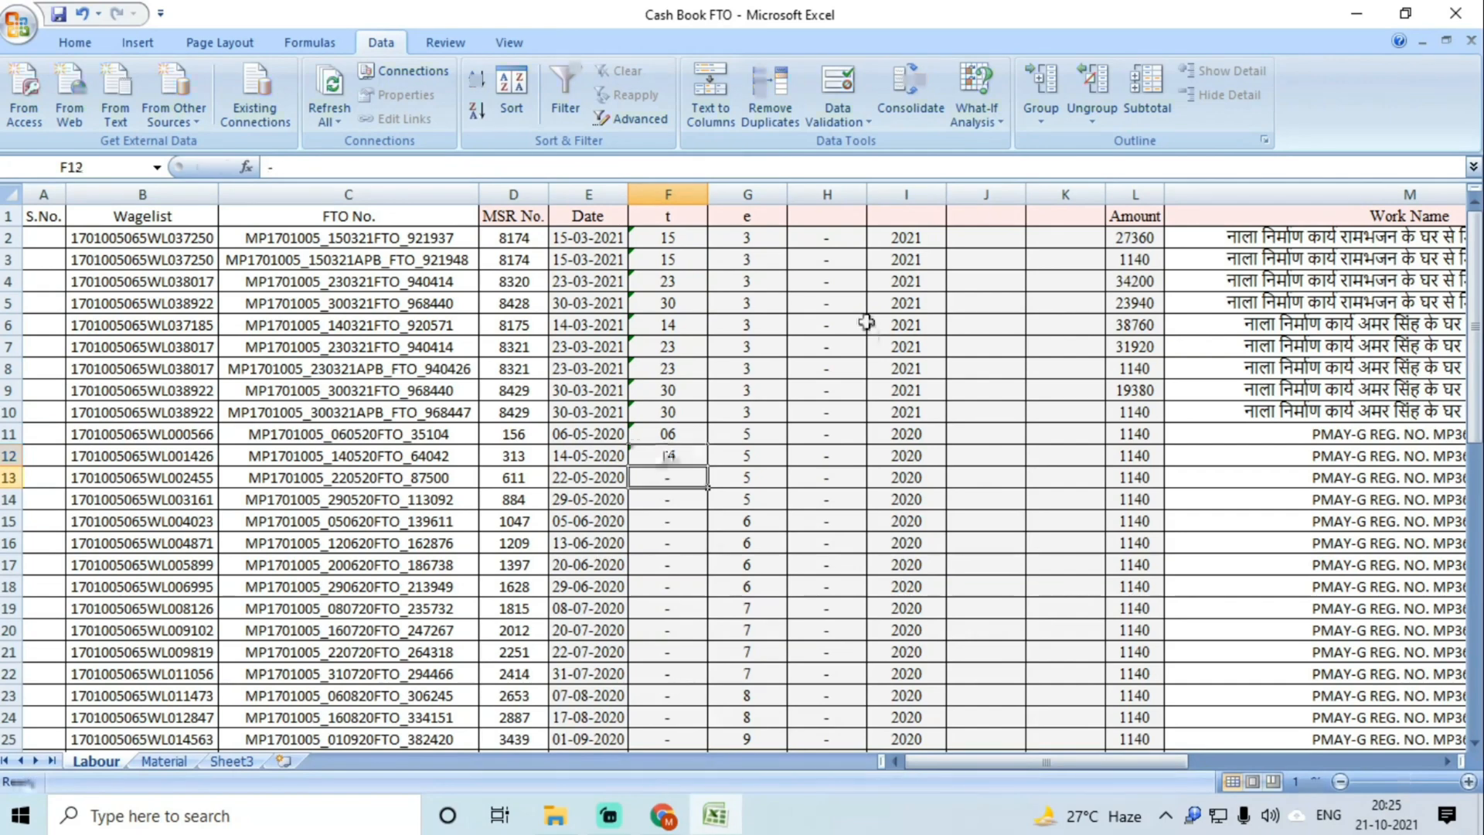
pyautogui.press('Return')
pyautogui.write('22')
pyautogui.press('Return')
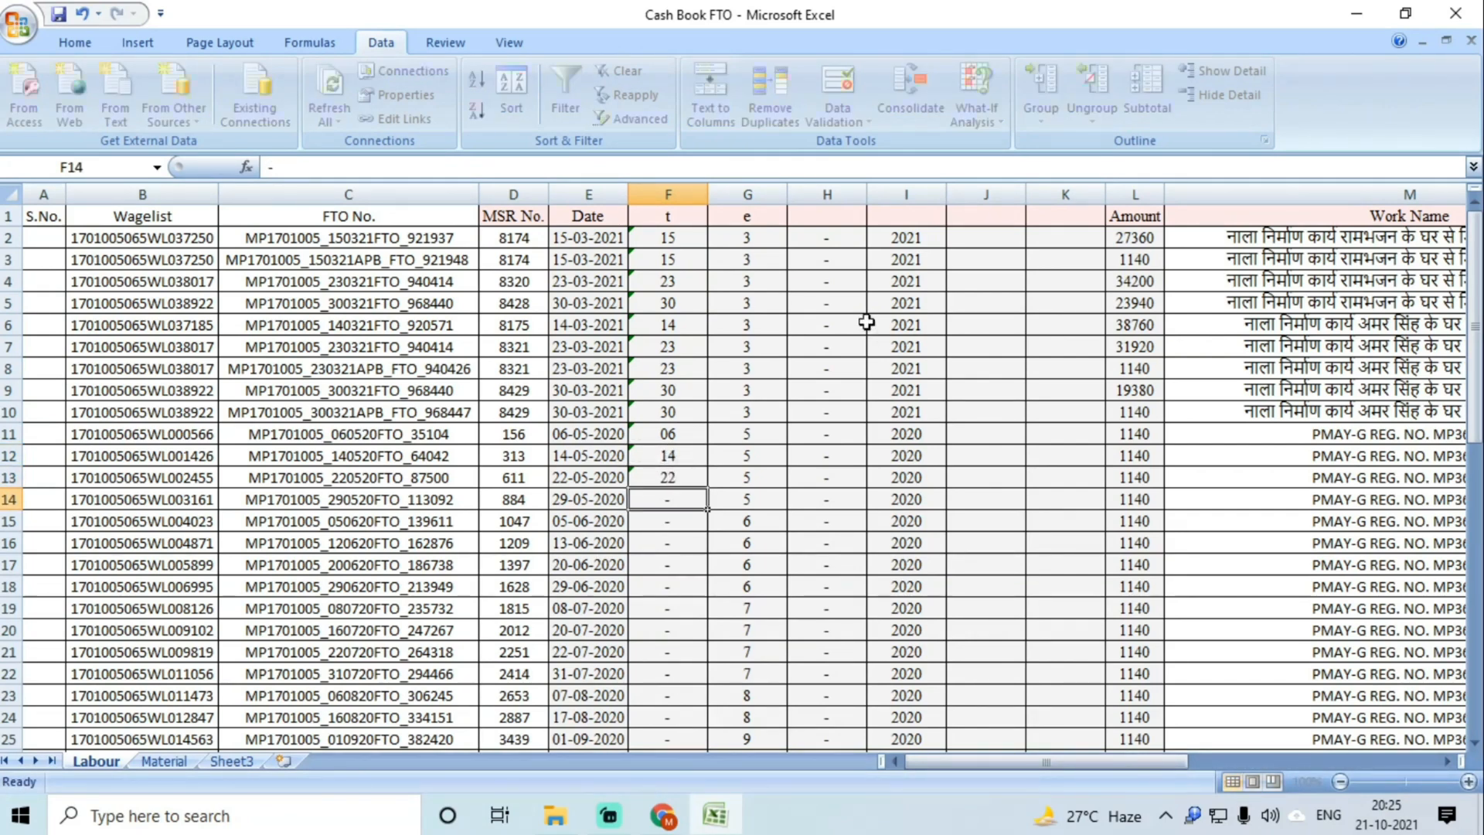
pyautogui.write('29')
pyautogui.press('Return')
pyautogui.write('05')
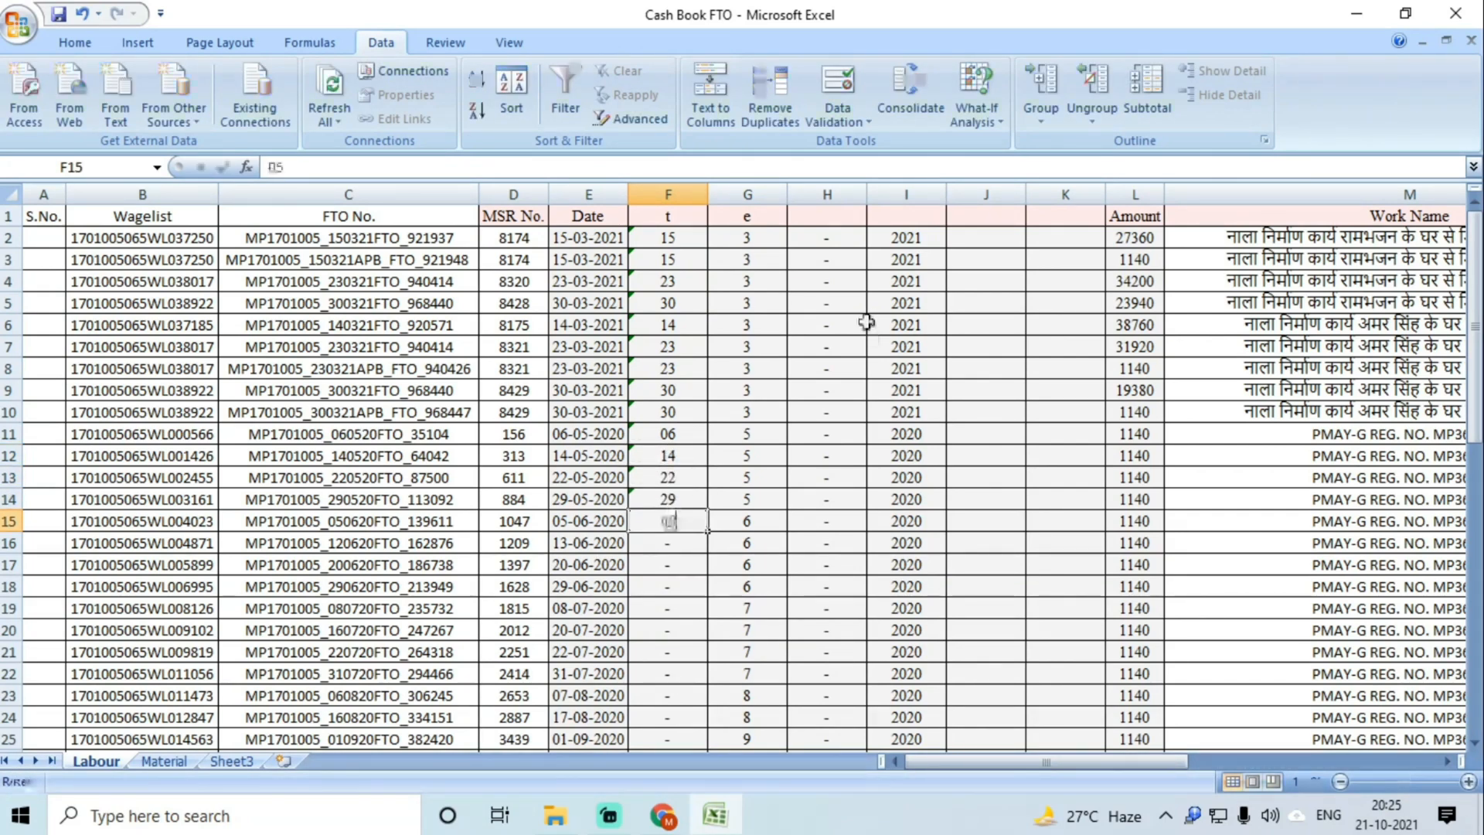
pyautogui.press('Return')
pyautogui.write('13')
pyautogui.press('Return')
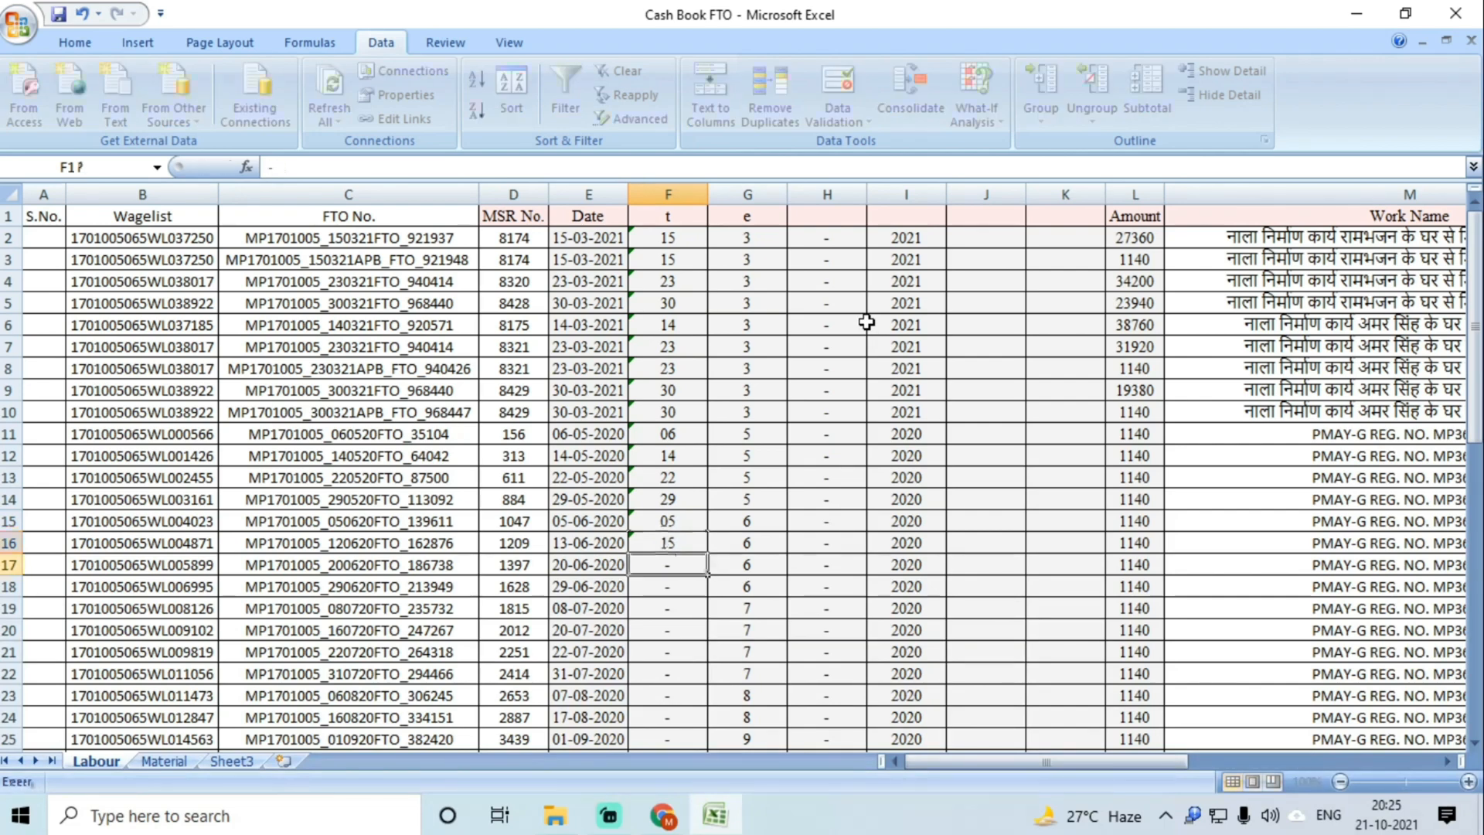
pyautogui.write('20')
pyautogui.press('Return')
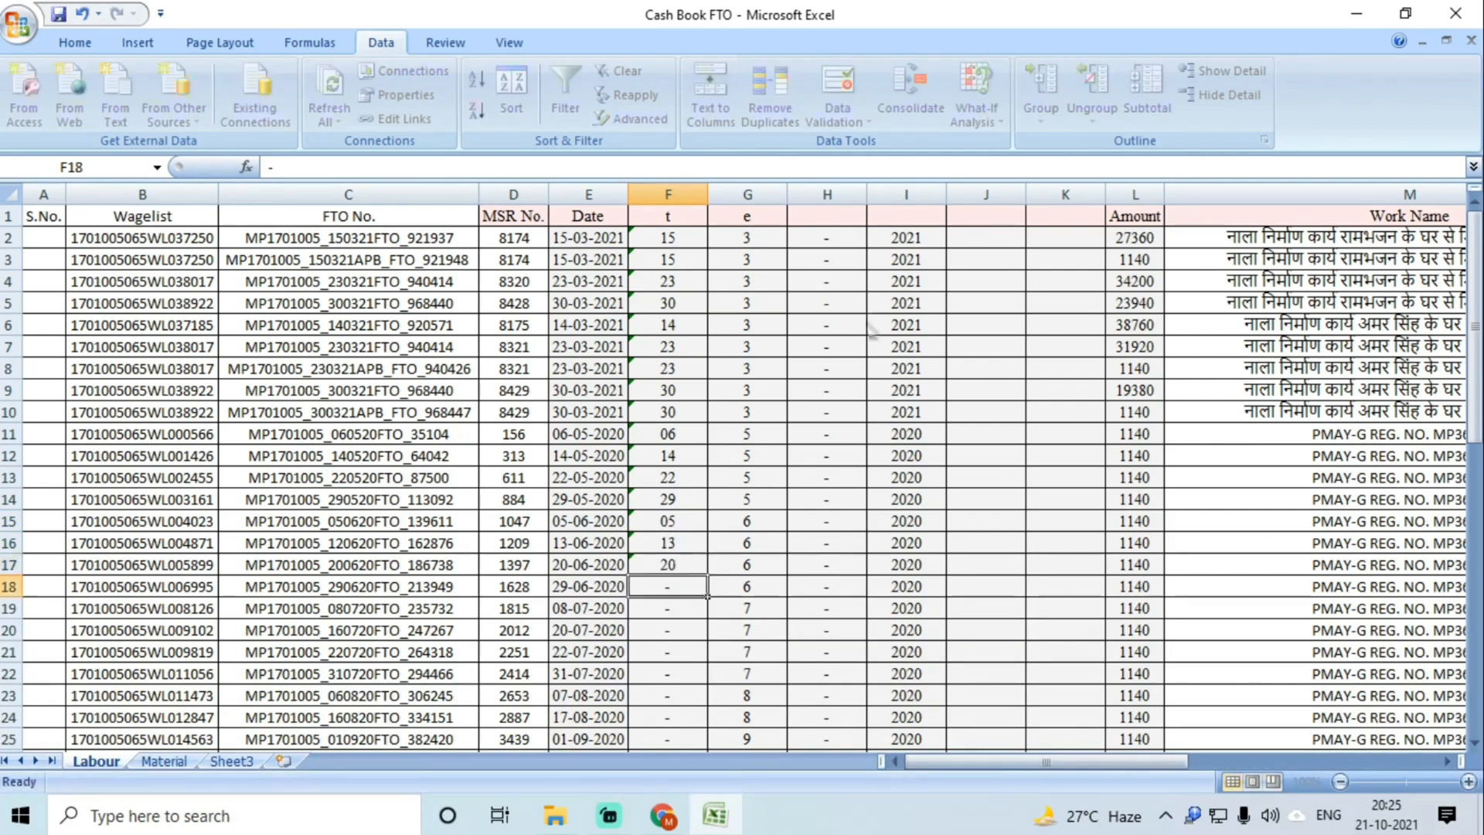
pyautogui.write('29')
pyautogui.press('Return')
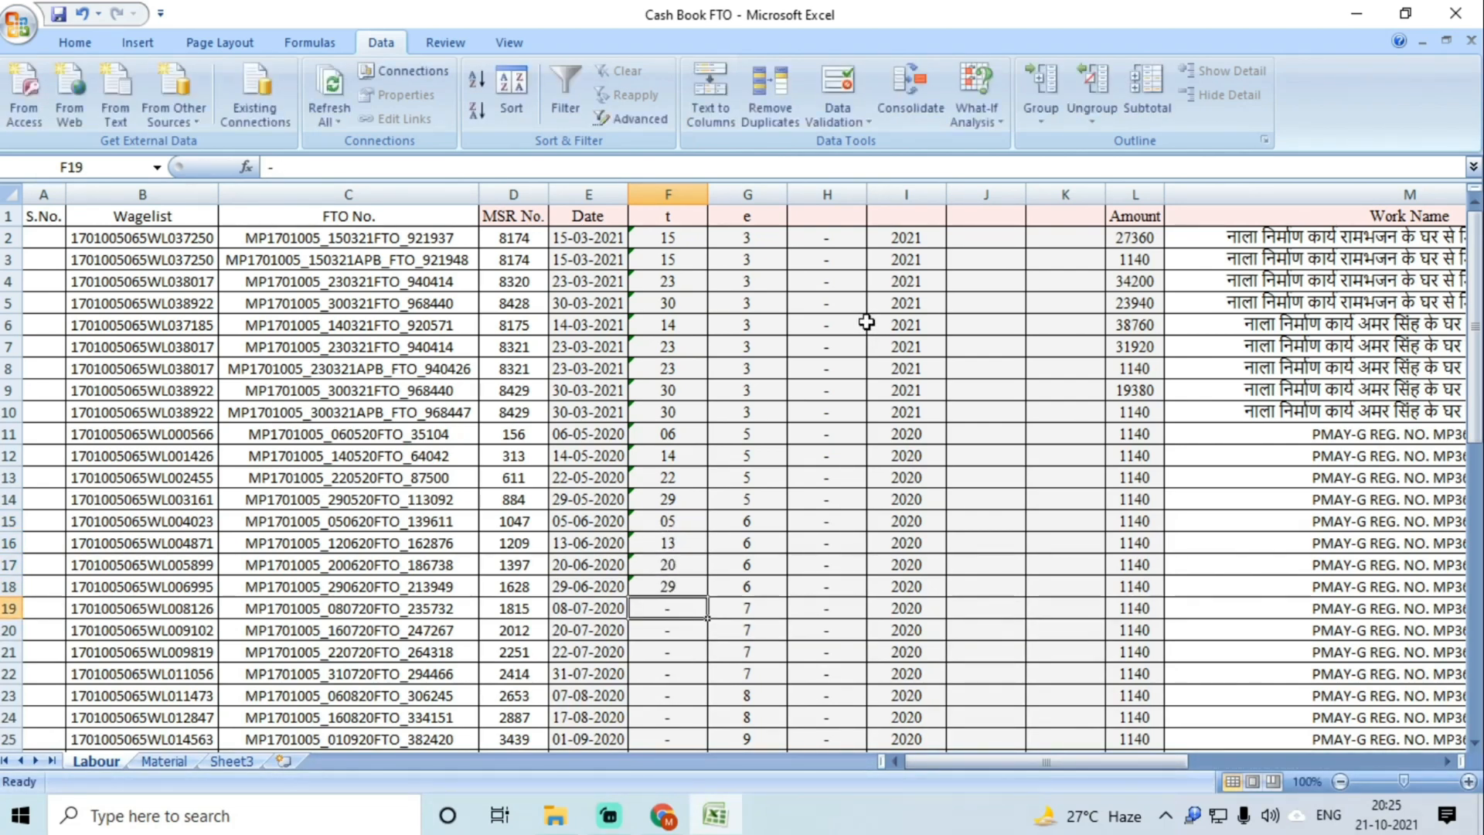
pyautogui.write('08')
pyautogui.press('Return')
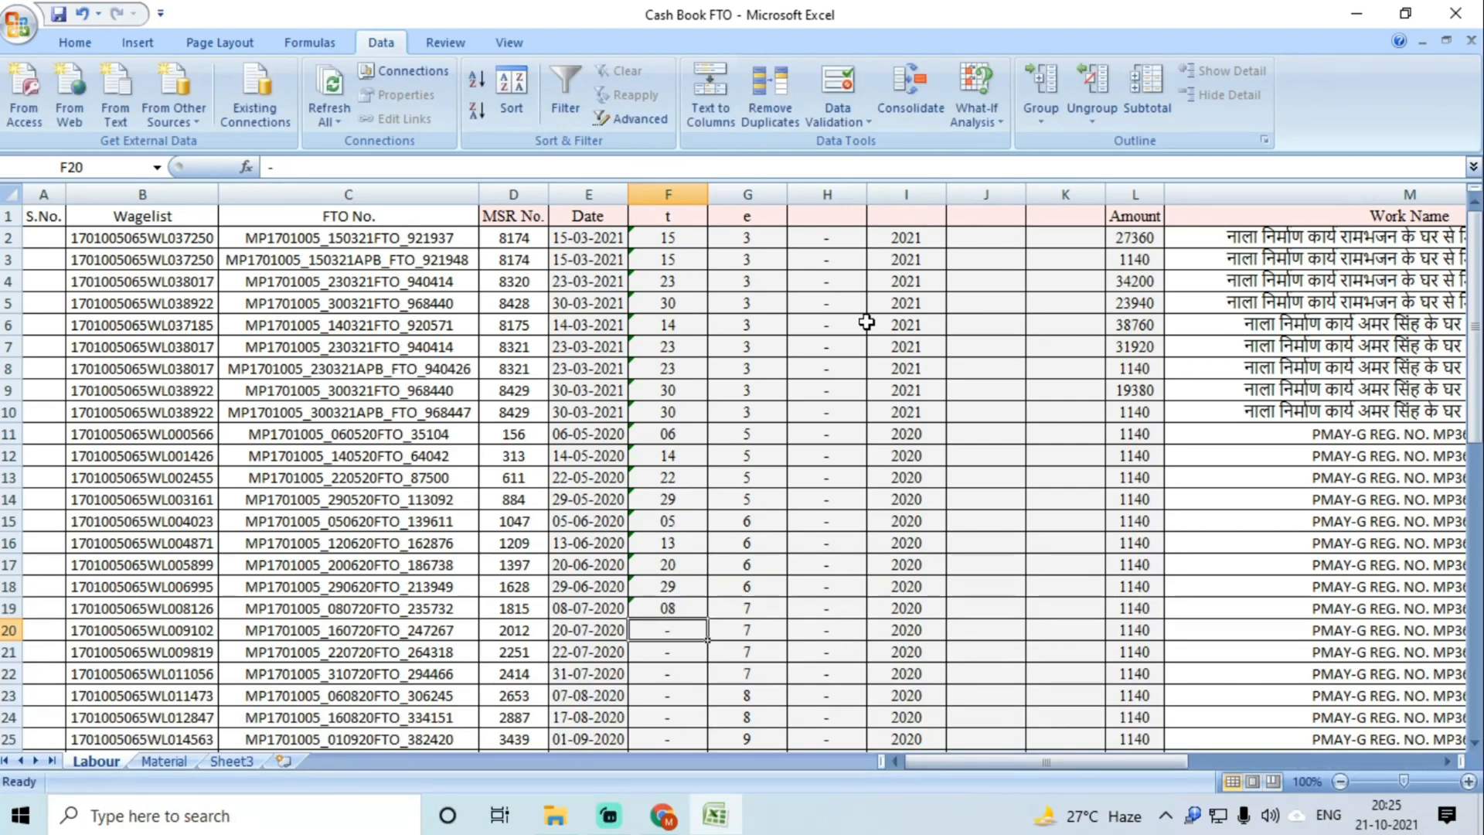
pyautogui.write('20')
pyautogui.press('Return')
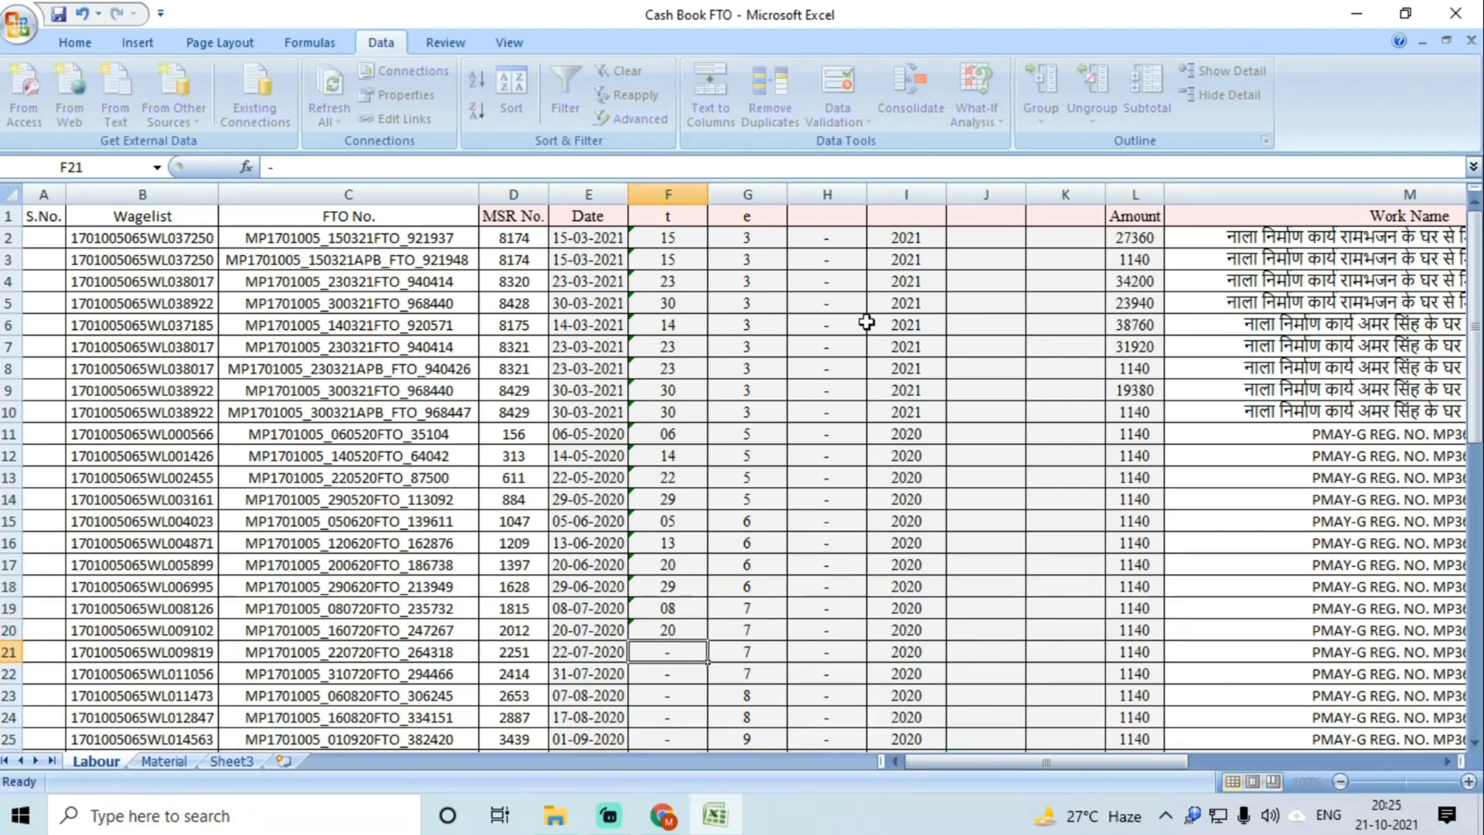
pyautogui.write('22')
pyautogui.press('Return')
pyautogui.write('31')
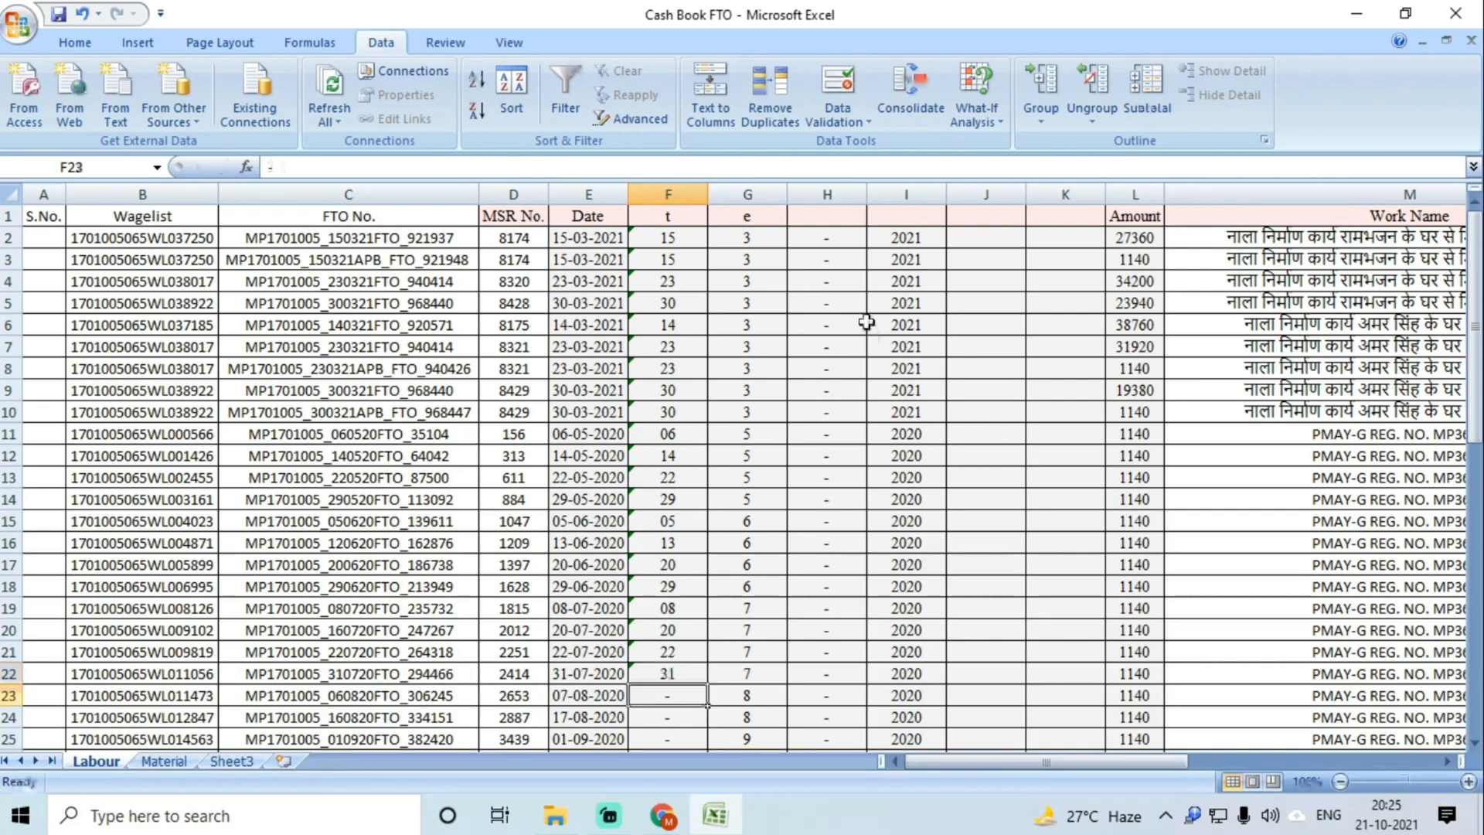
pyautogui.press('Return')
pyautogui.write('07')
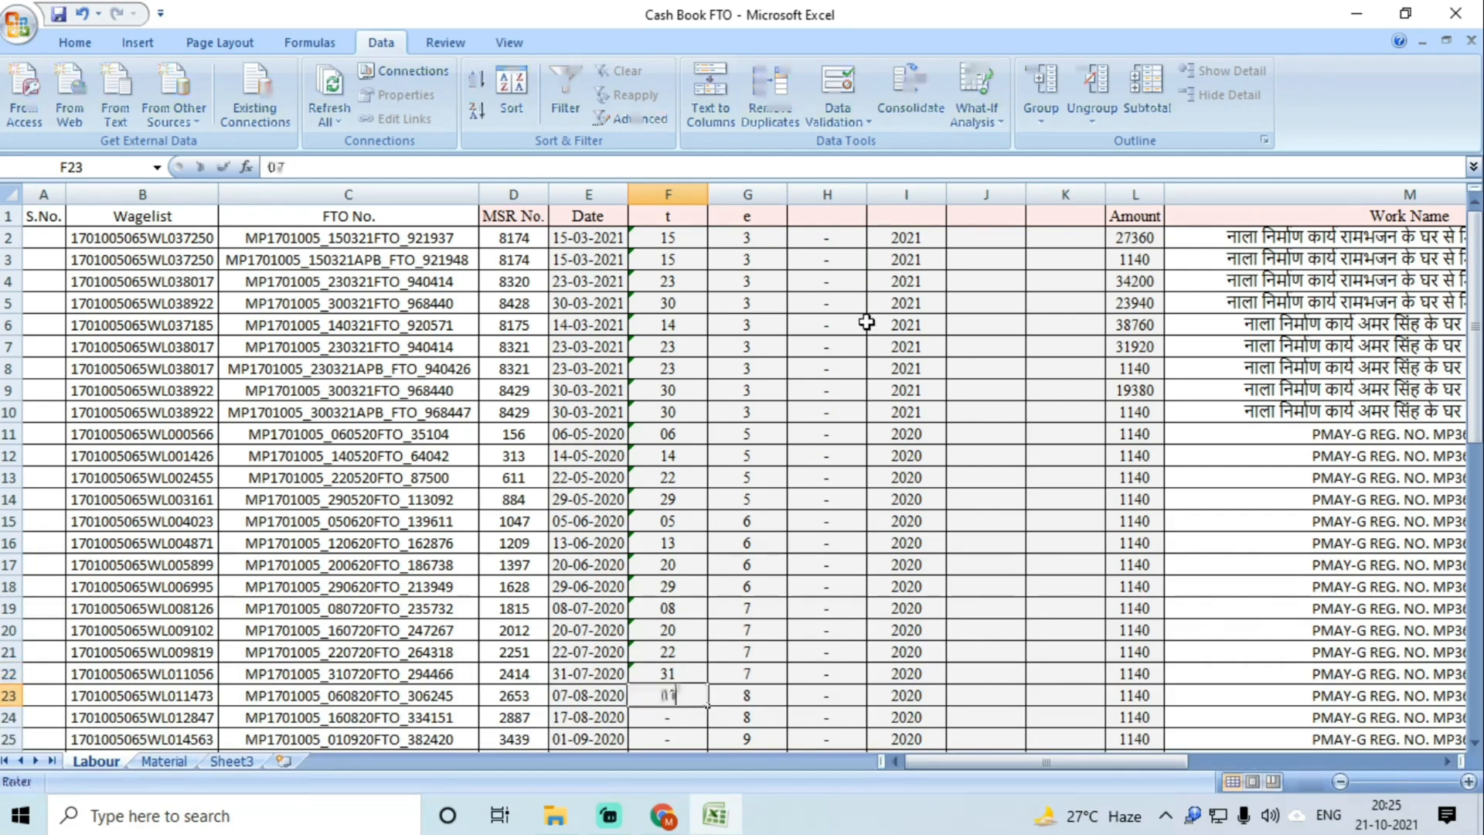
pyautogui.press('Return')
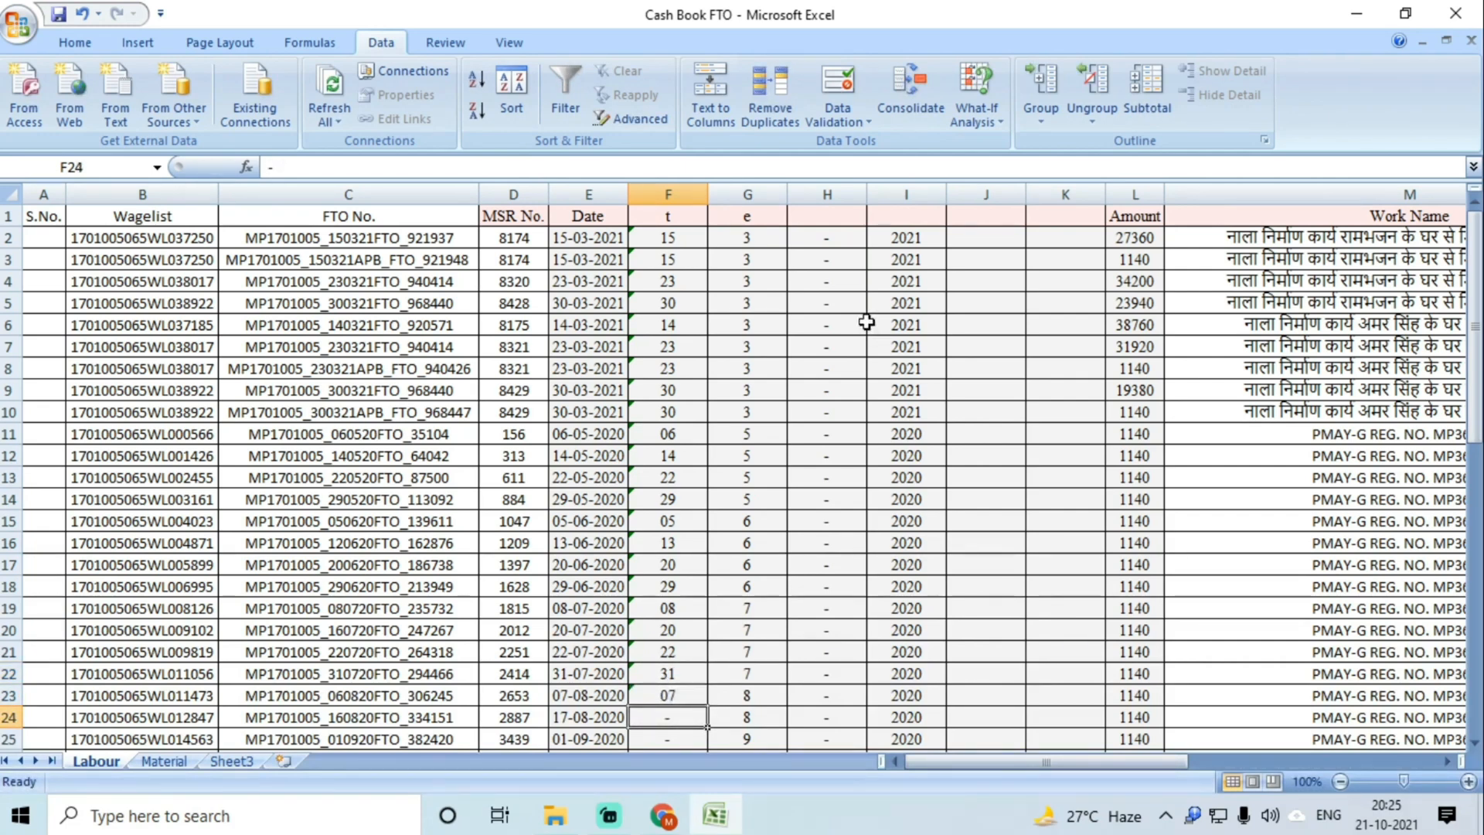
pyautogui.write('17')
pyautogui.press('Return')
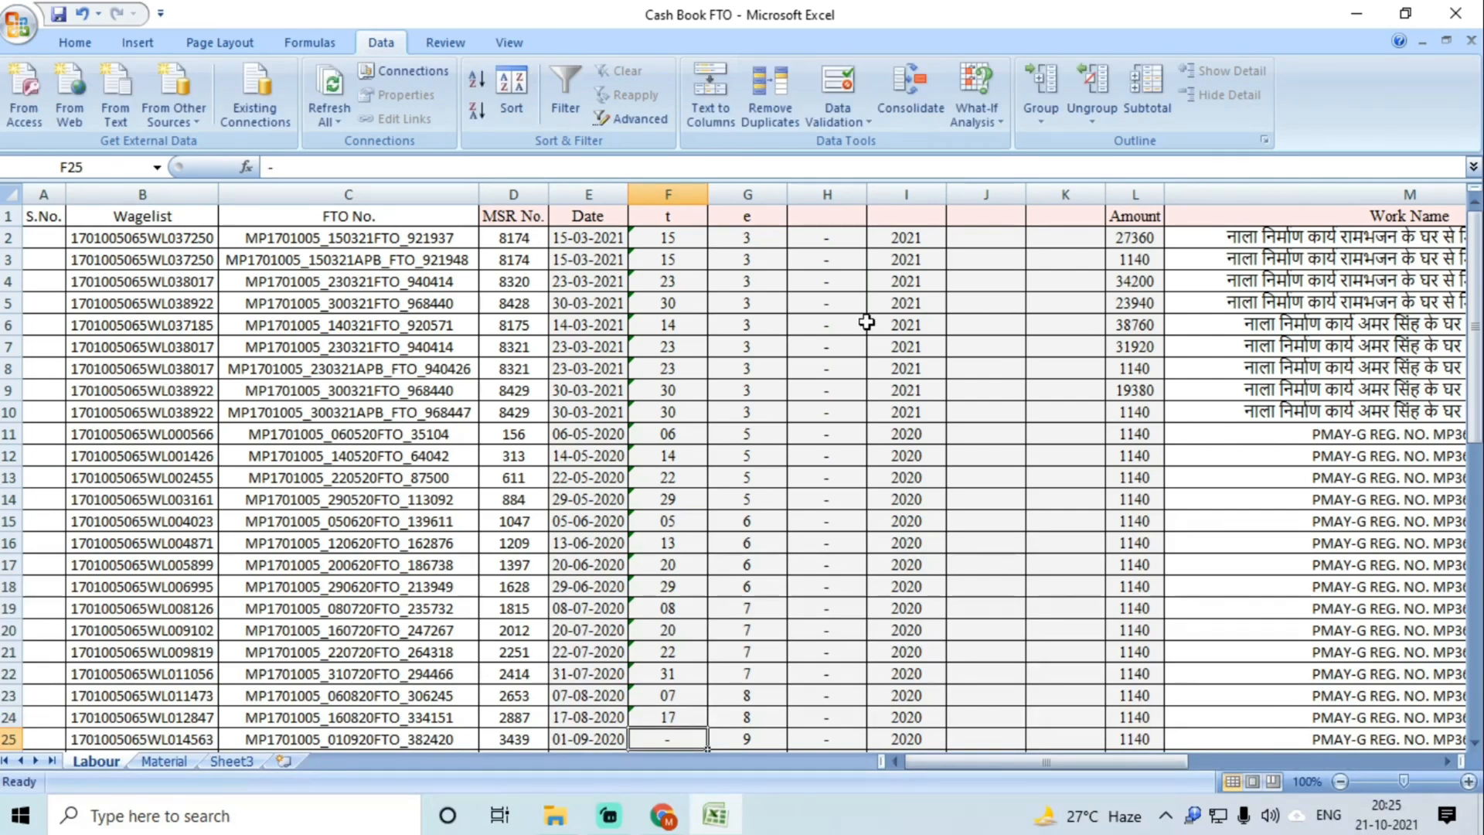
pyautogui.write('01')
pyautogui.press('Return')
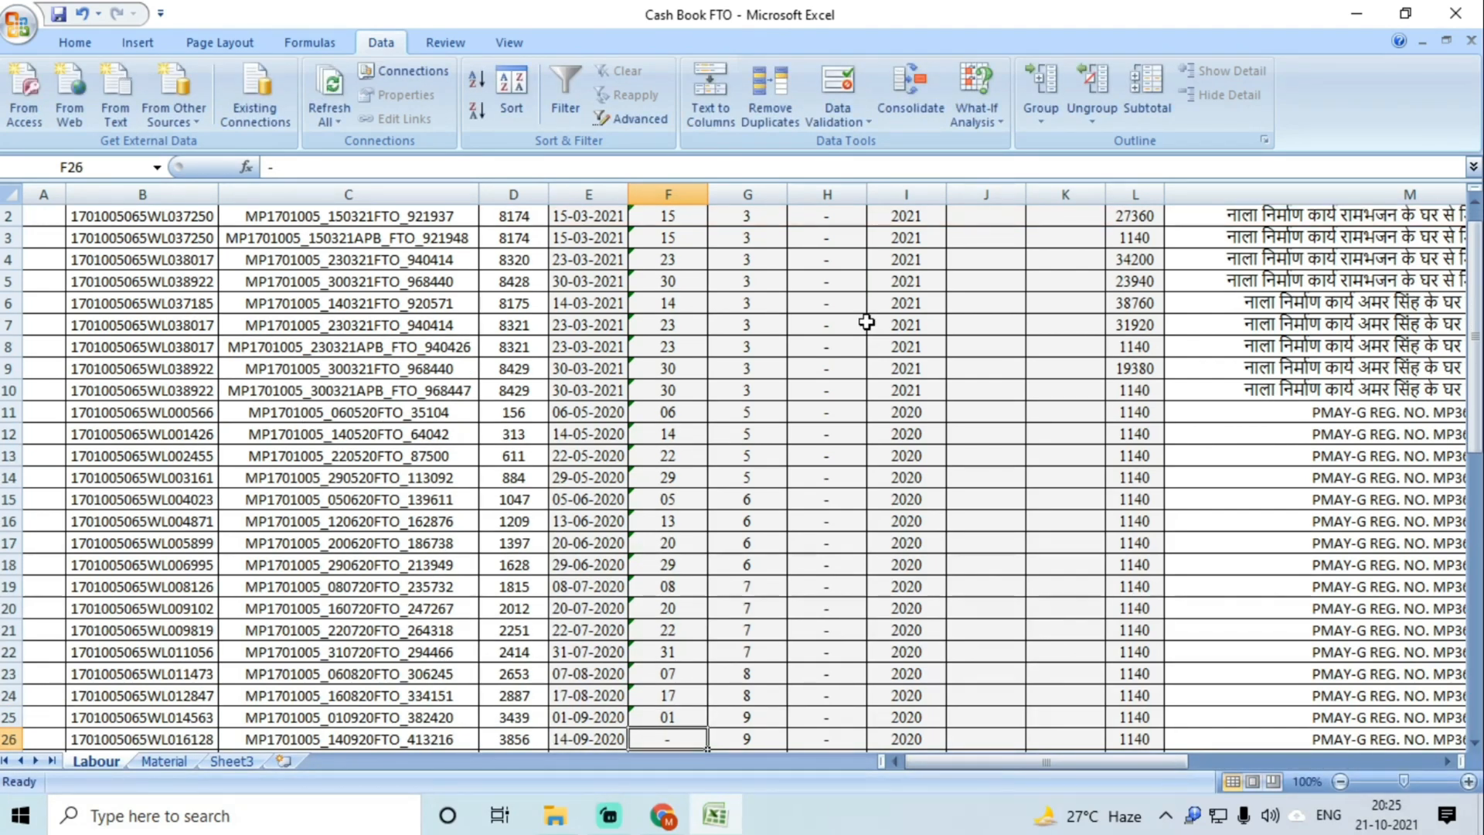
pyautogui.write('14')
pyautogui.press('Return')
pyautogui.write('02')
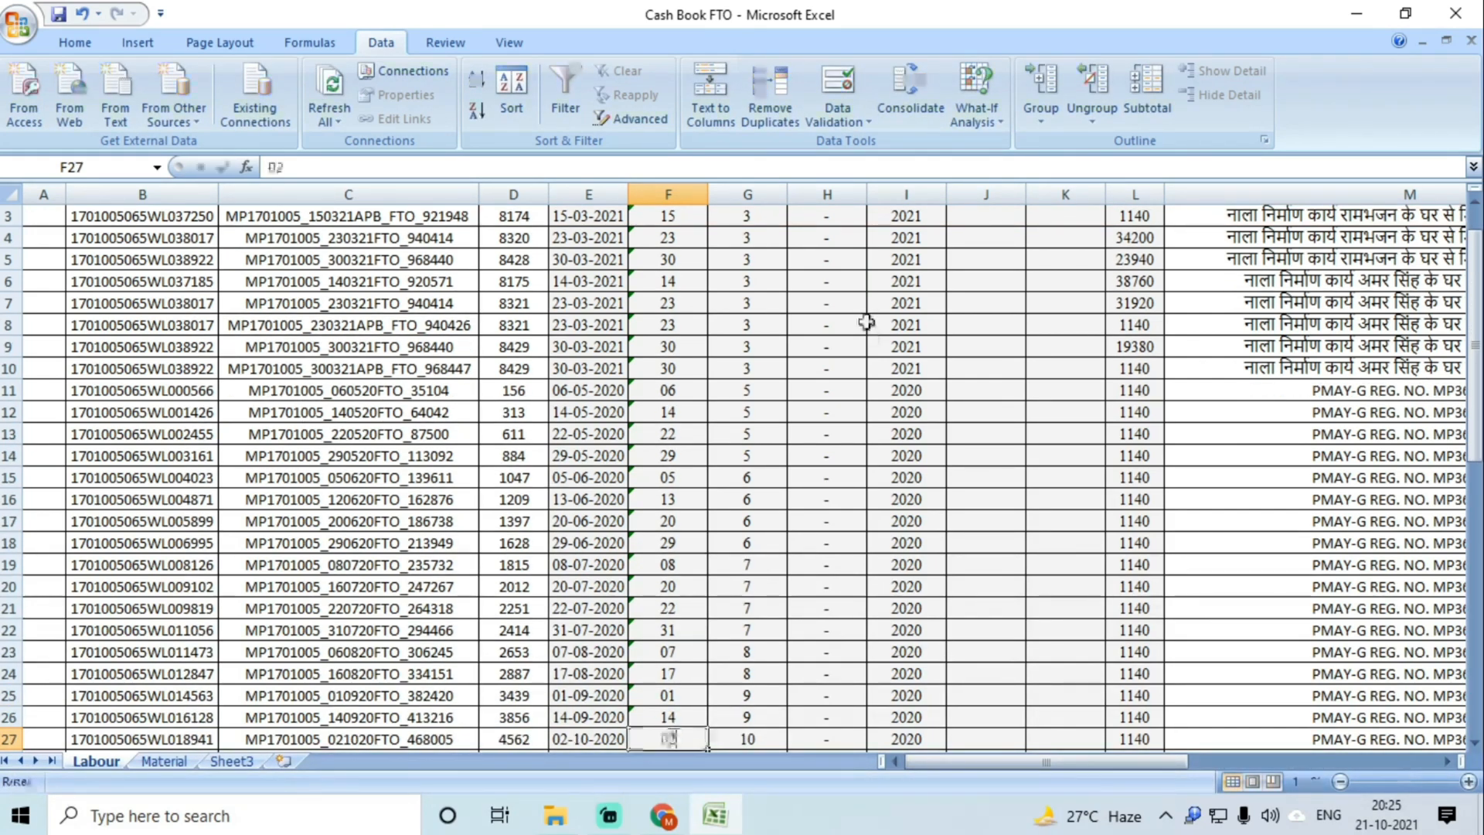
pyautogui.press('Return')
pyautogui.write('28')
pyautogui.press('Return')
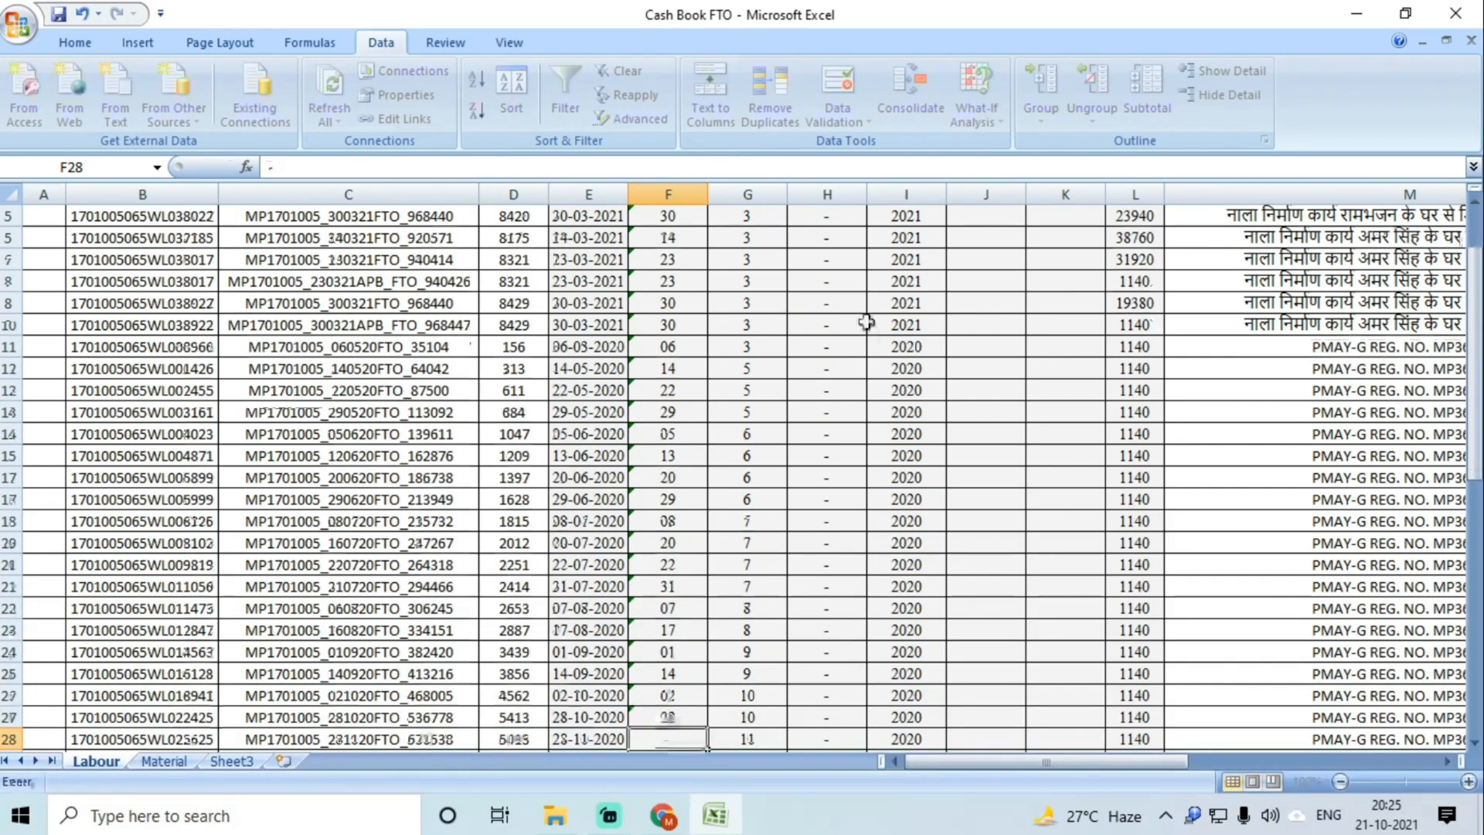
pyautogui.write('27')
pyautogui.press('Return')
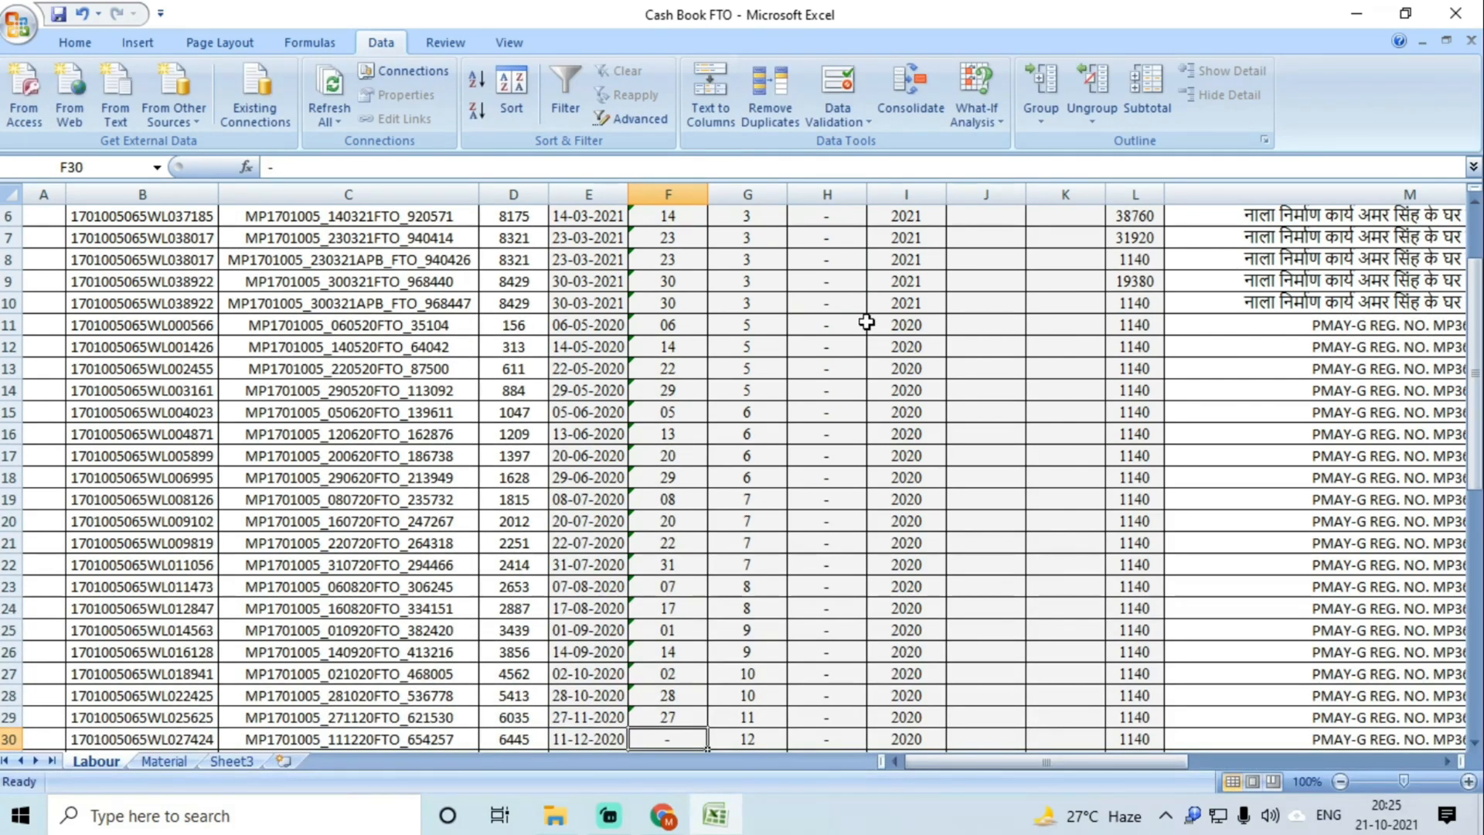
pyautogui.write('11')
pyautogui.press('Return')
# Step: Enter the remaining day values 21, 23, 30… down to 10, 10 in F31:F56
pyautogui.write('21')
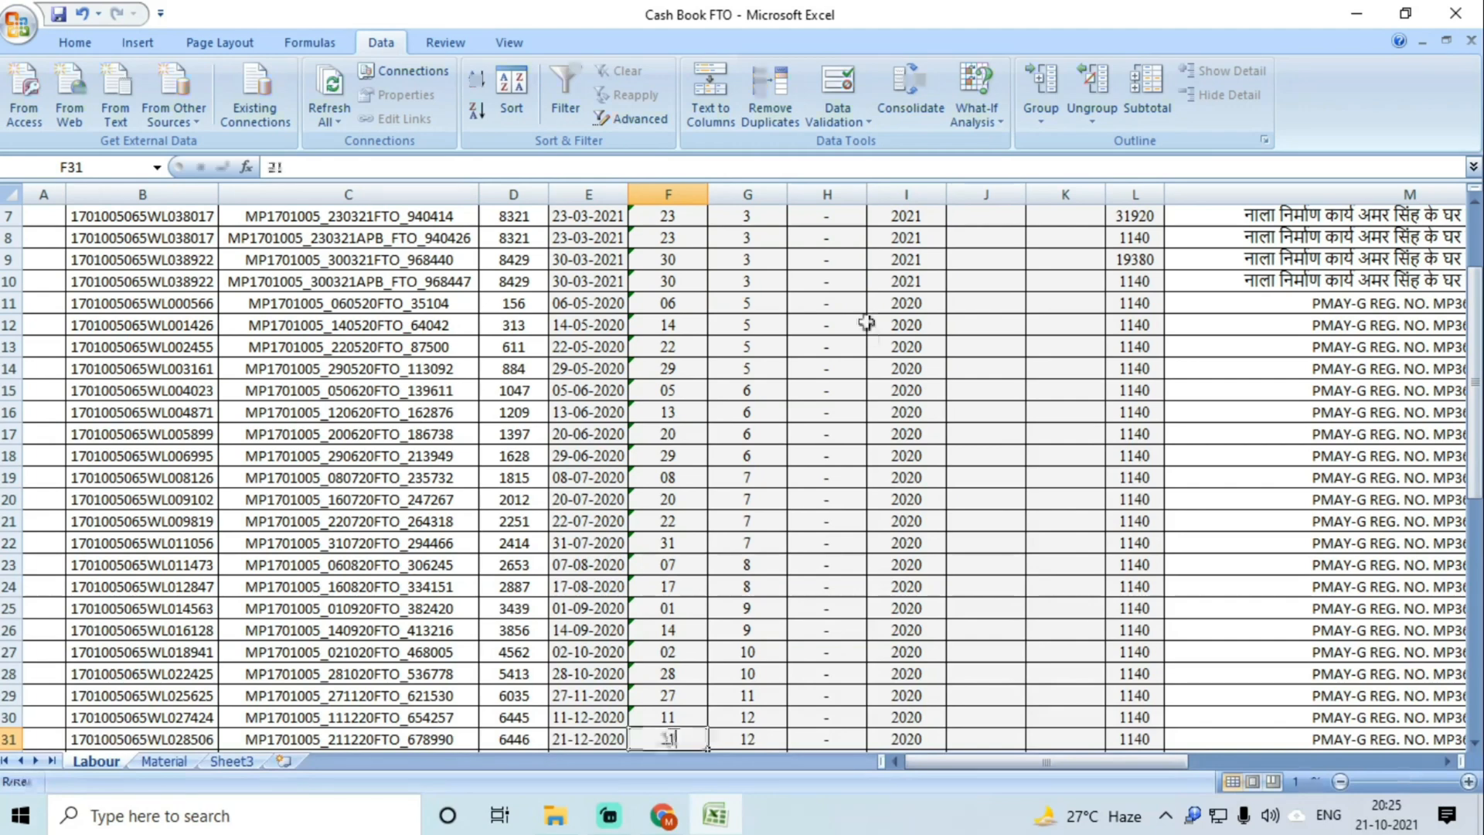
pyautogui.press('Return')
pyautogui.write('23')
pyautogui.press('Return')
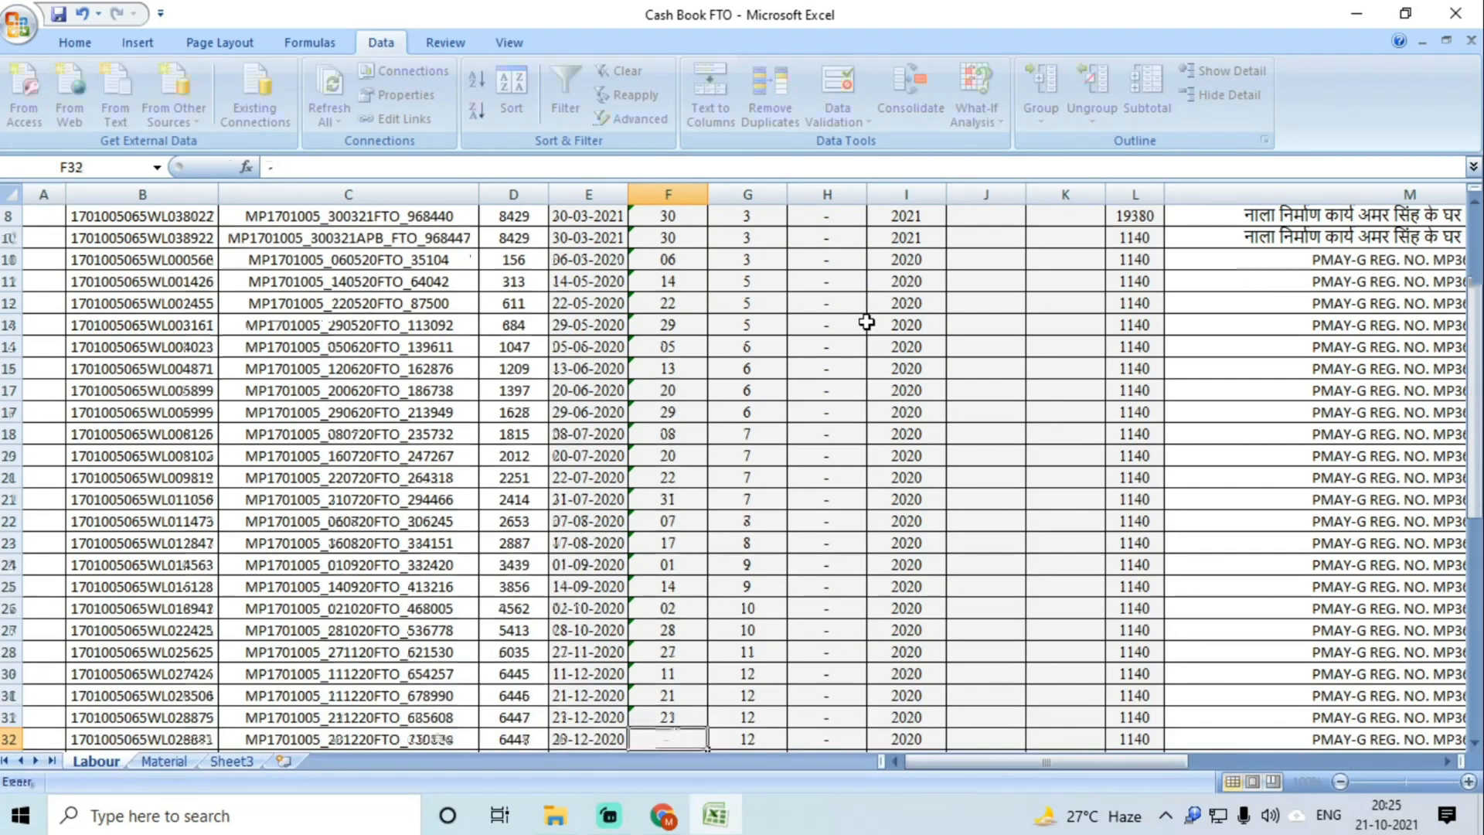
pyautogui.write('30')
pyautogui.press('Return')
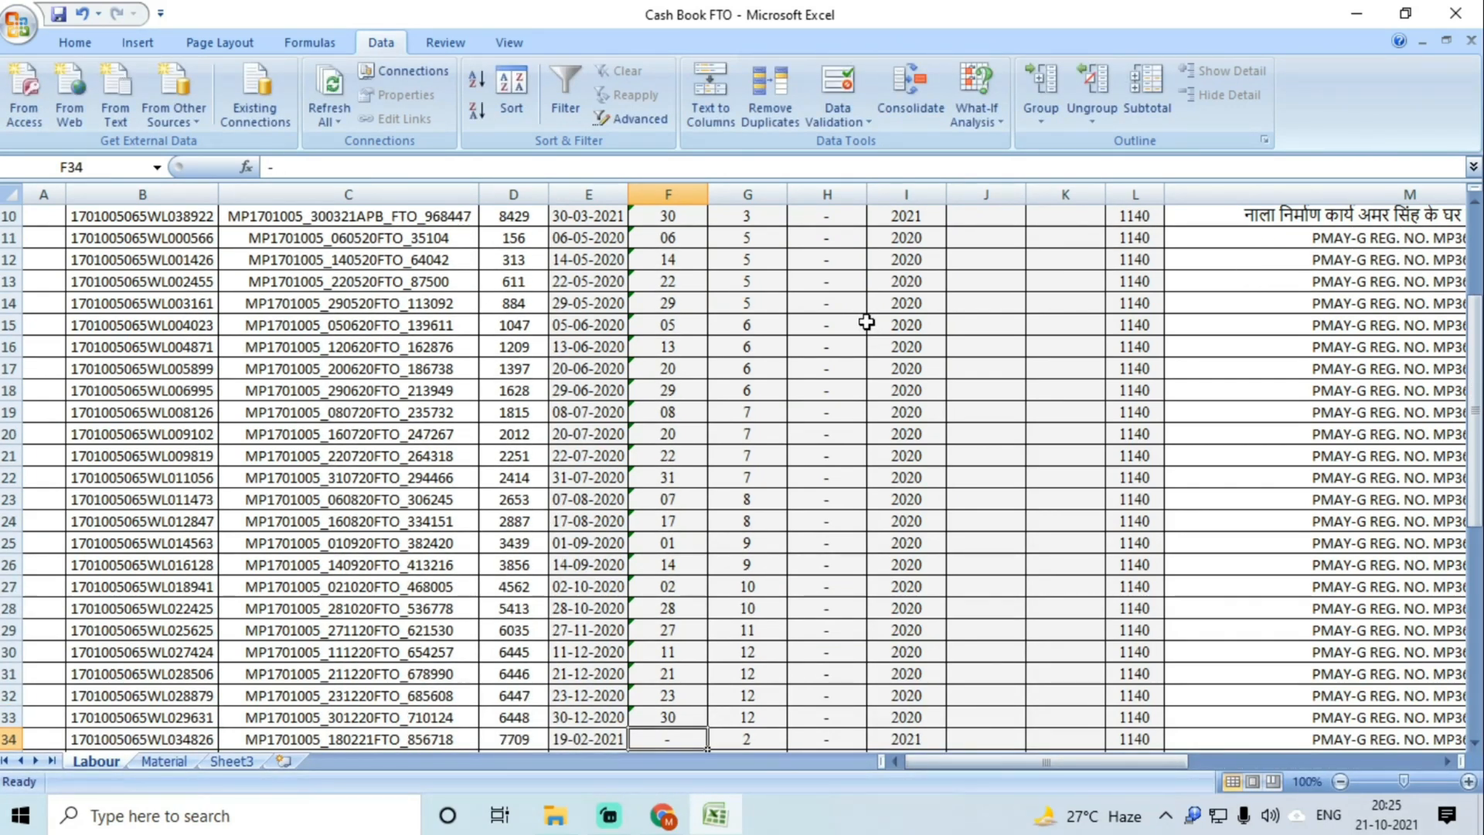
pyautogui.write('19')
pyautogui.press('Return')
pyautogui.write('01')
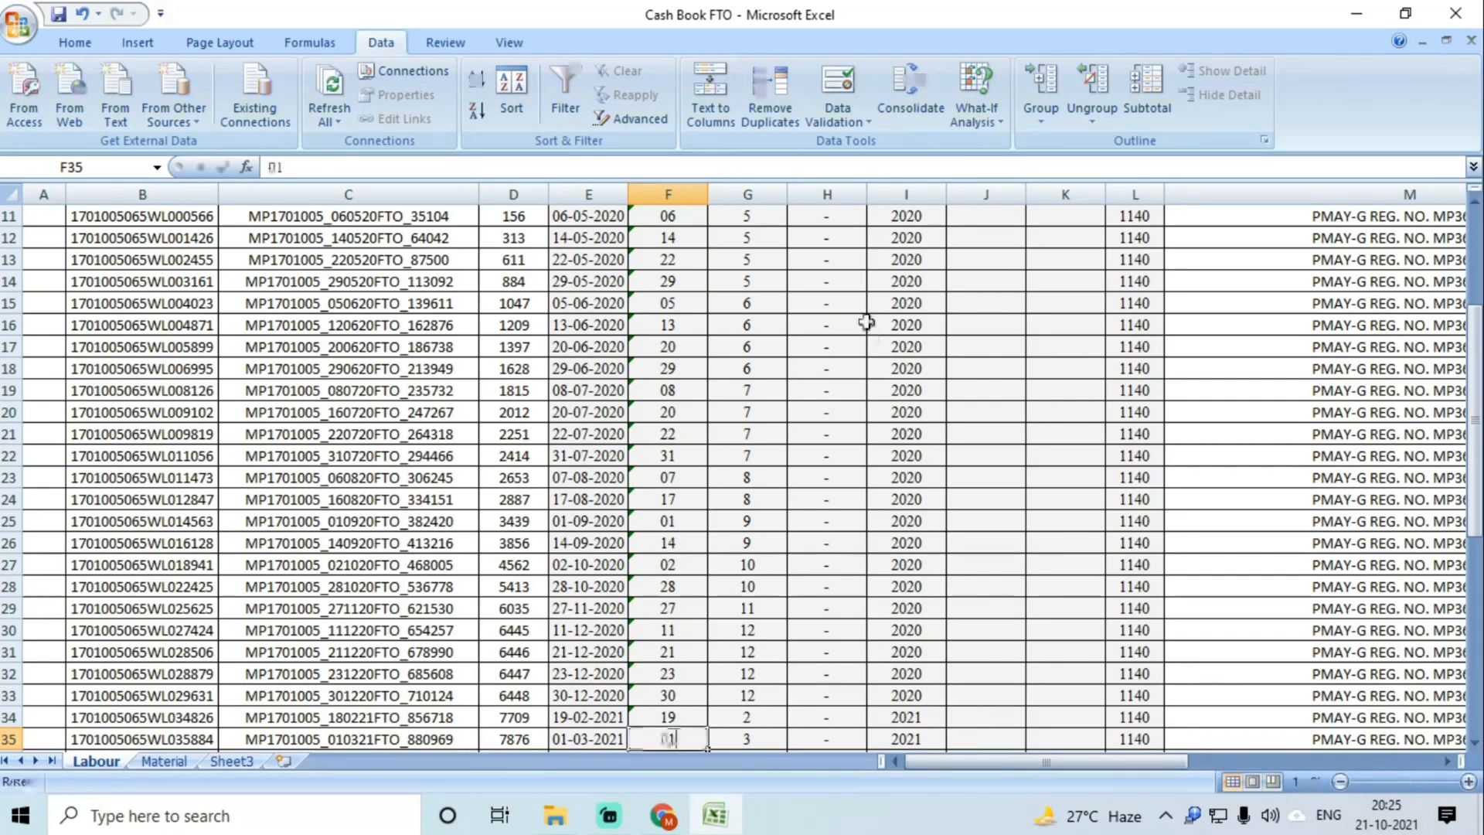
pyautogui.press('Return')
pyautogui.write('05')
pyautogui.press('Return')
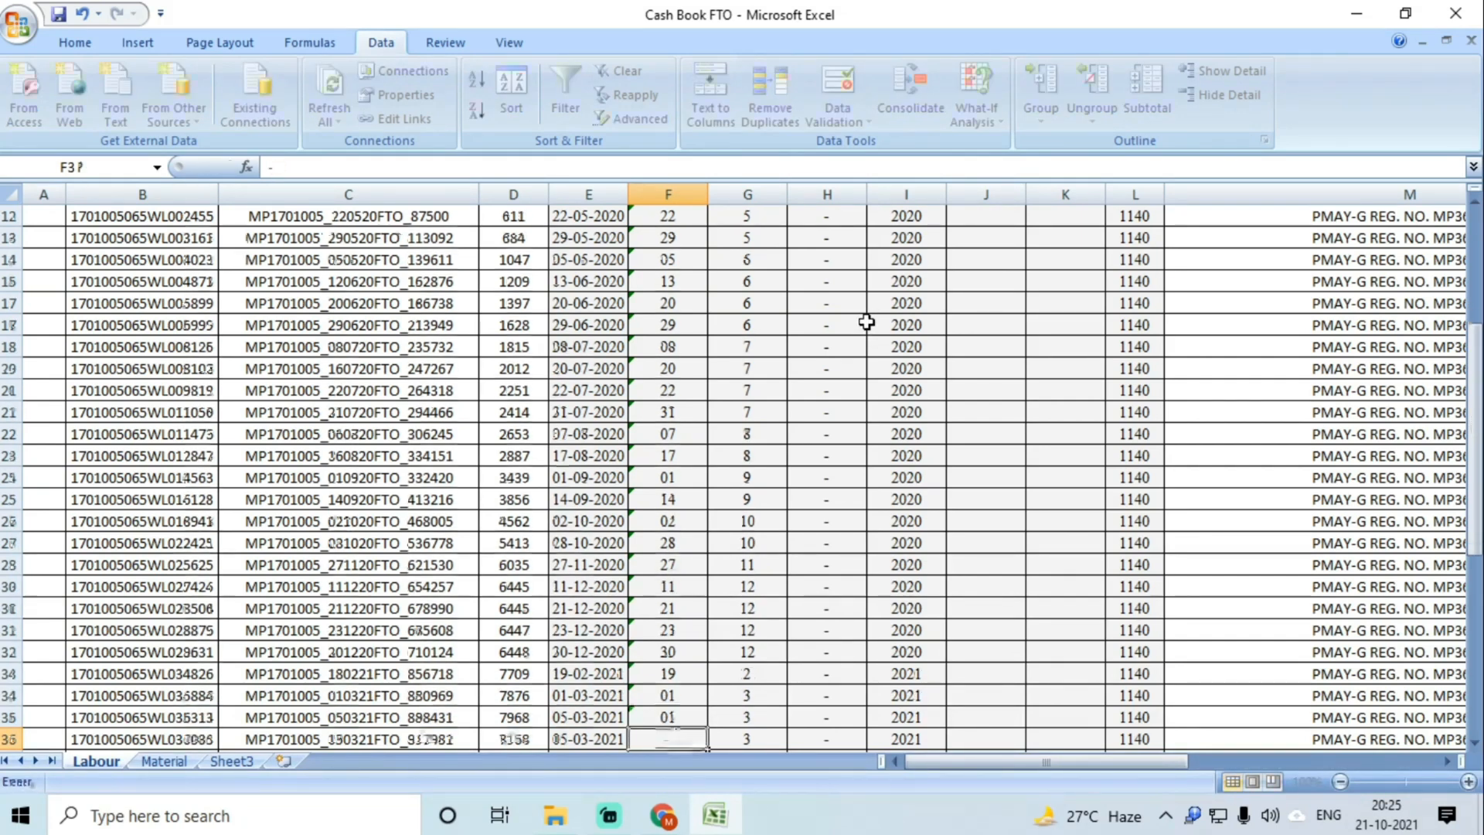
pyautogui.write('13')
pyautogui.press('Return')
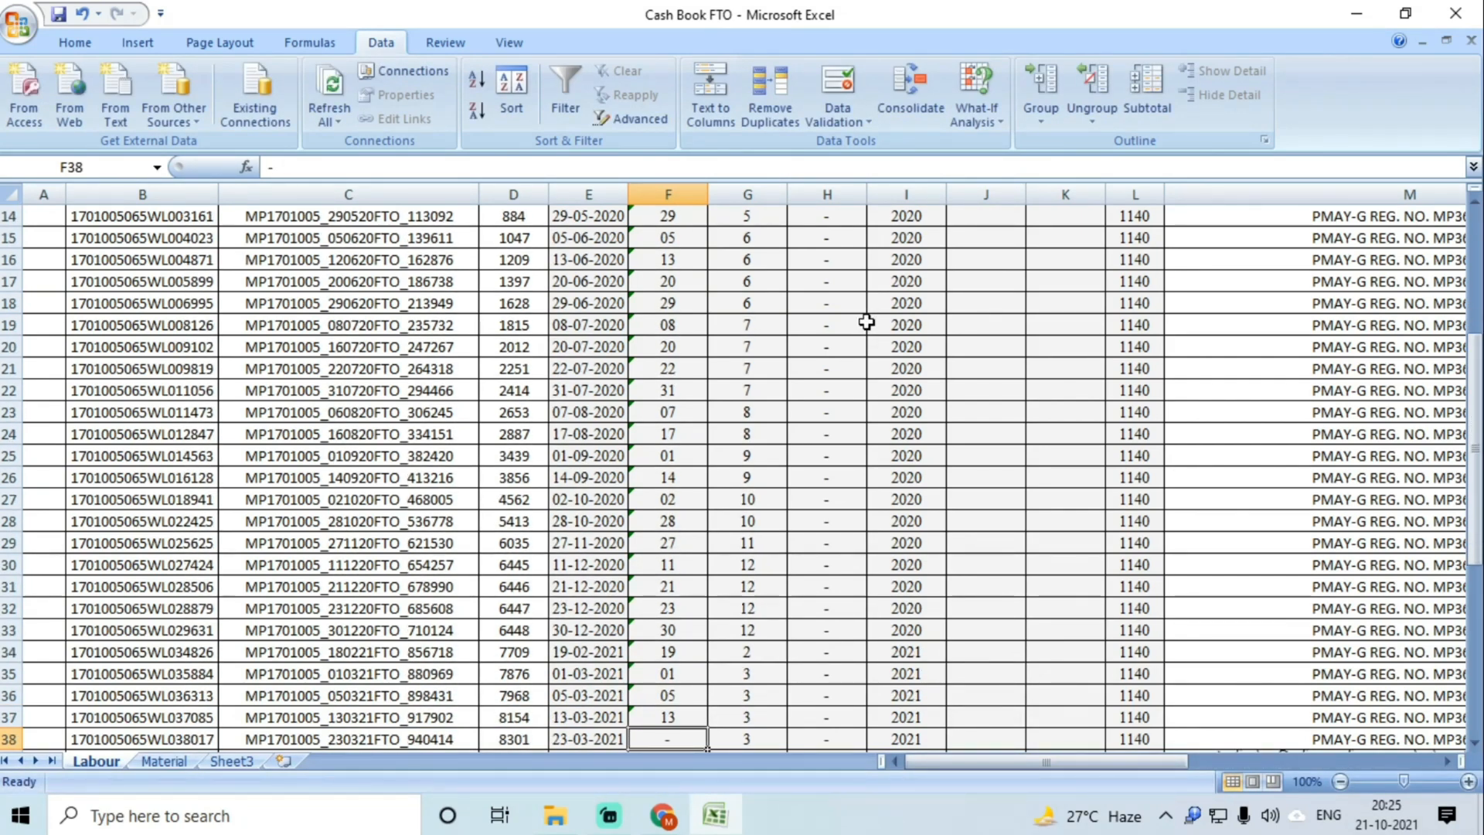
pyautogui.write('23')
pyautogui.press('Return')
pyautogui.write('18')
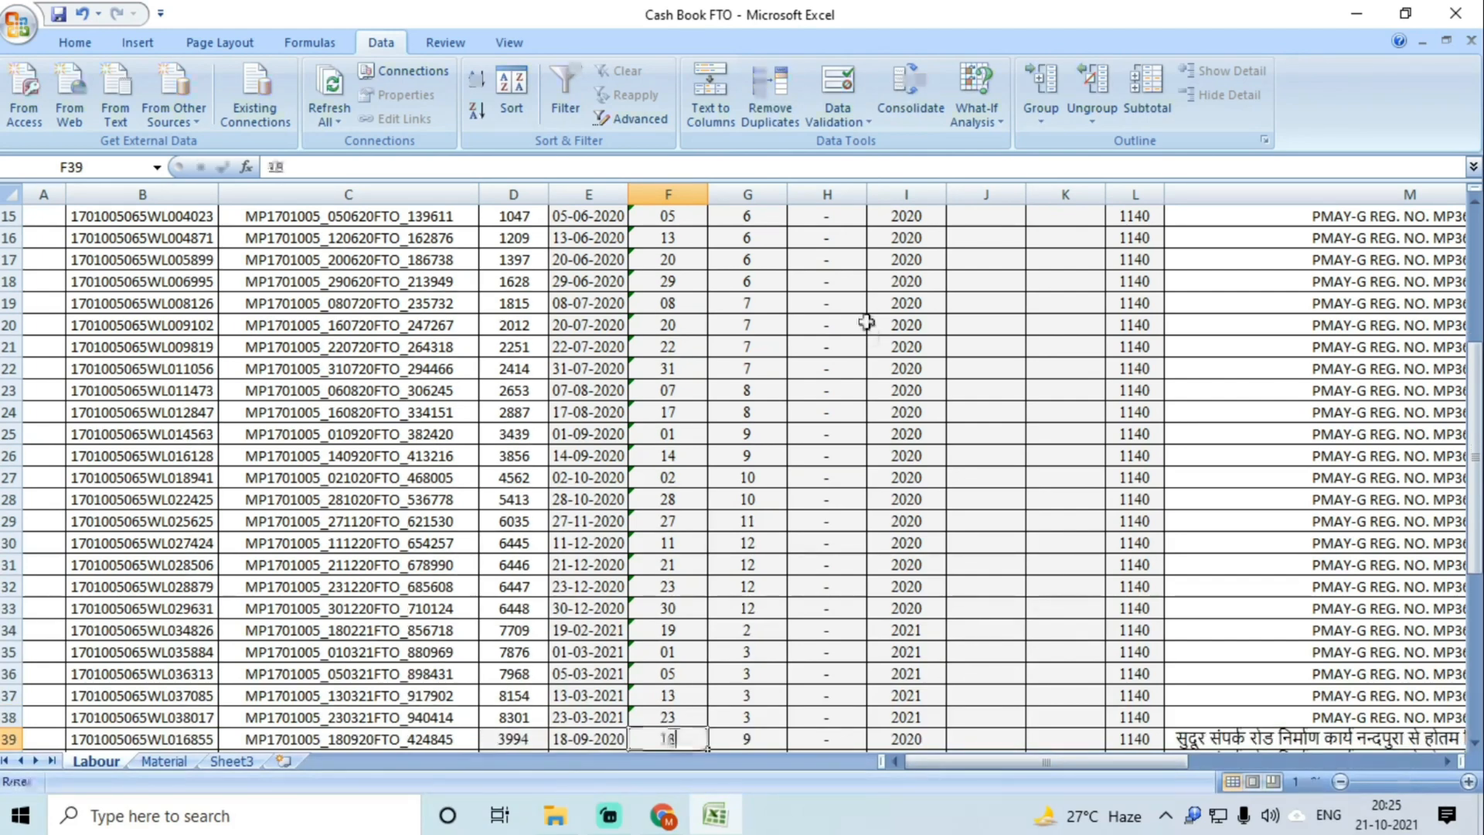
pyautogui.press('Return')
pyautogui.write('18')
pyautogui.press('Return')
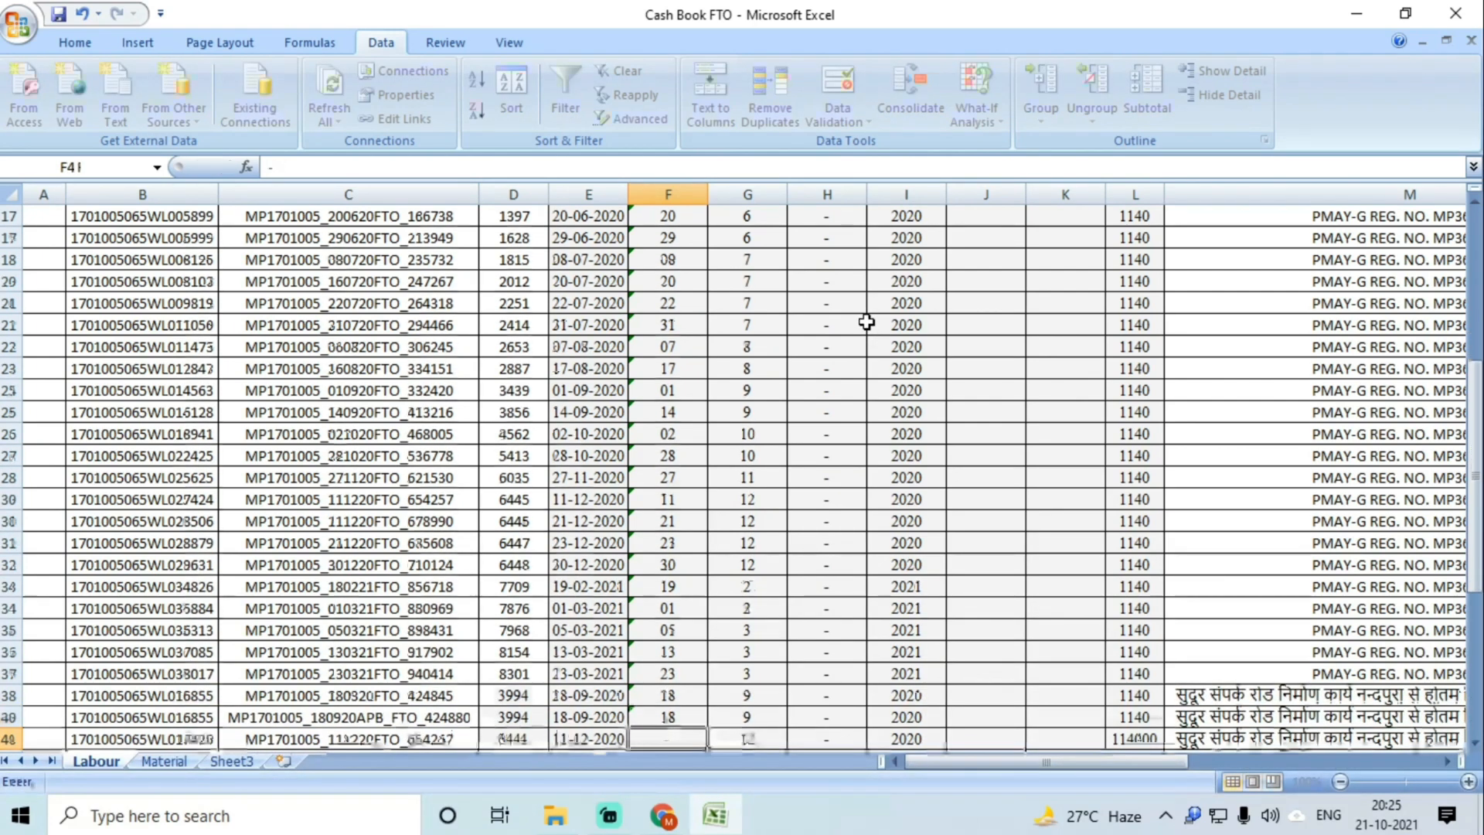
pyautogui.write('11')
pyautogui.press('Return')
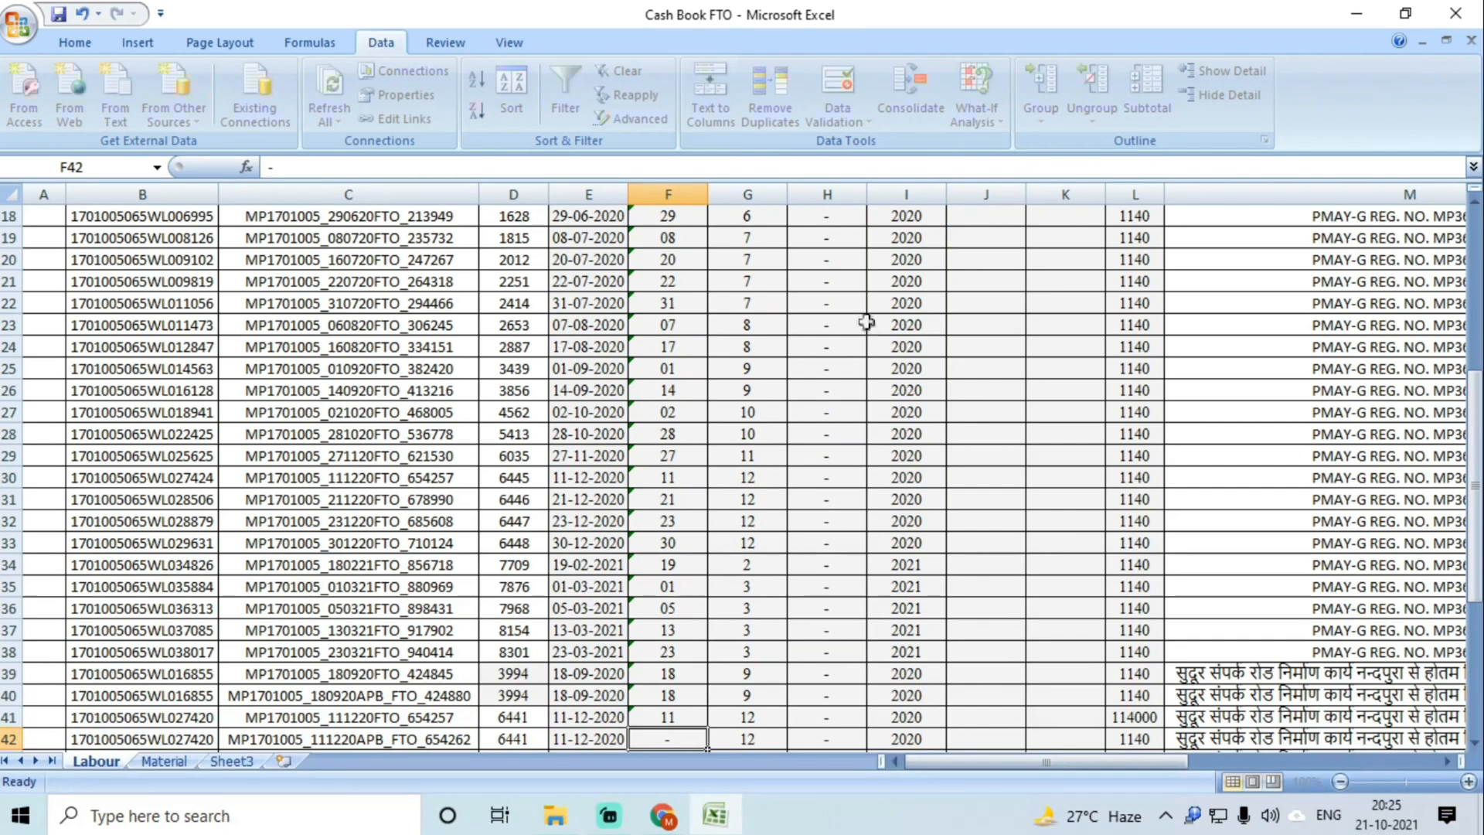
pyautogui.write('11')
pyautogui.press('Return')
pyautogui.write('3')
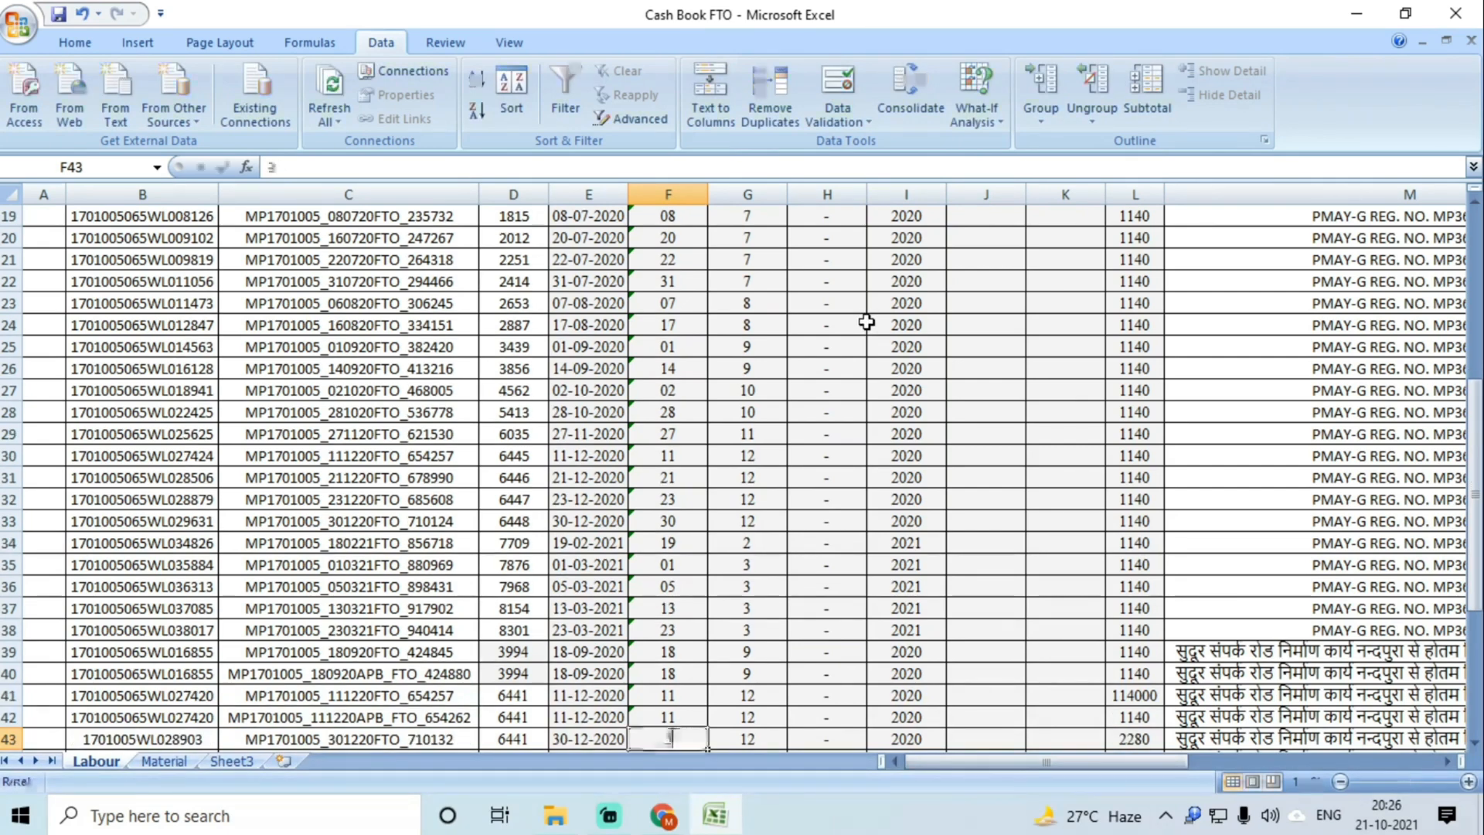
pyautogui.write('0')
pyautogui.press('Return')
pyautogui.write('22')
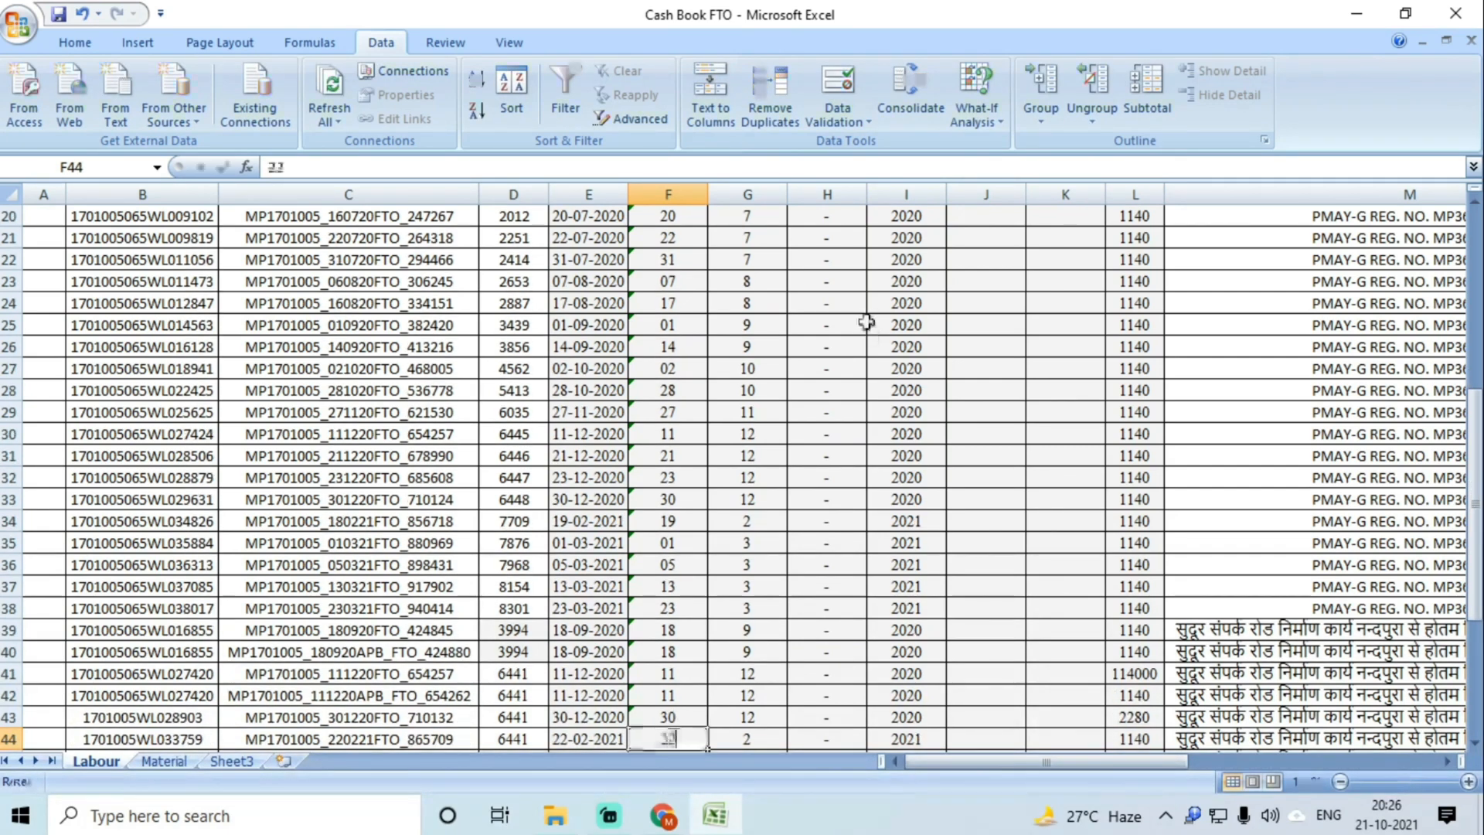
pyautogui.press('Return')
pyautogui.write('21')
pyautogui.press('Return')
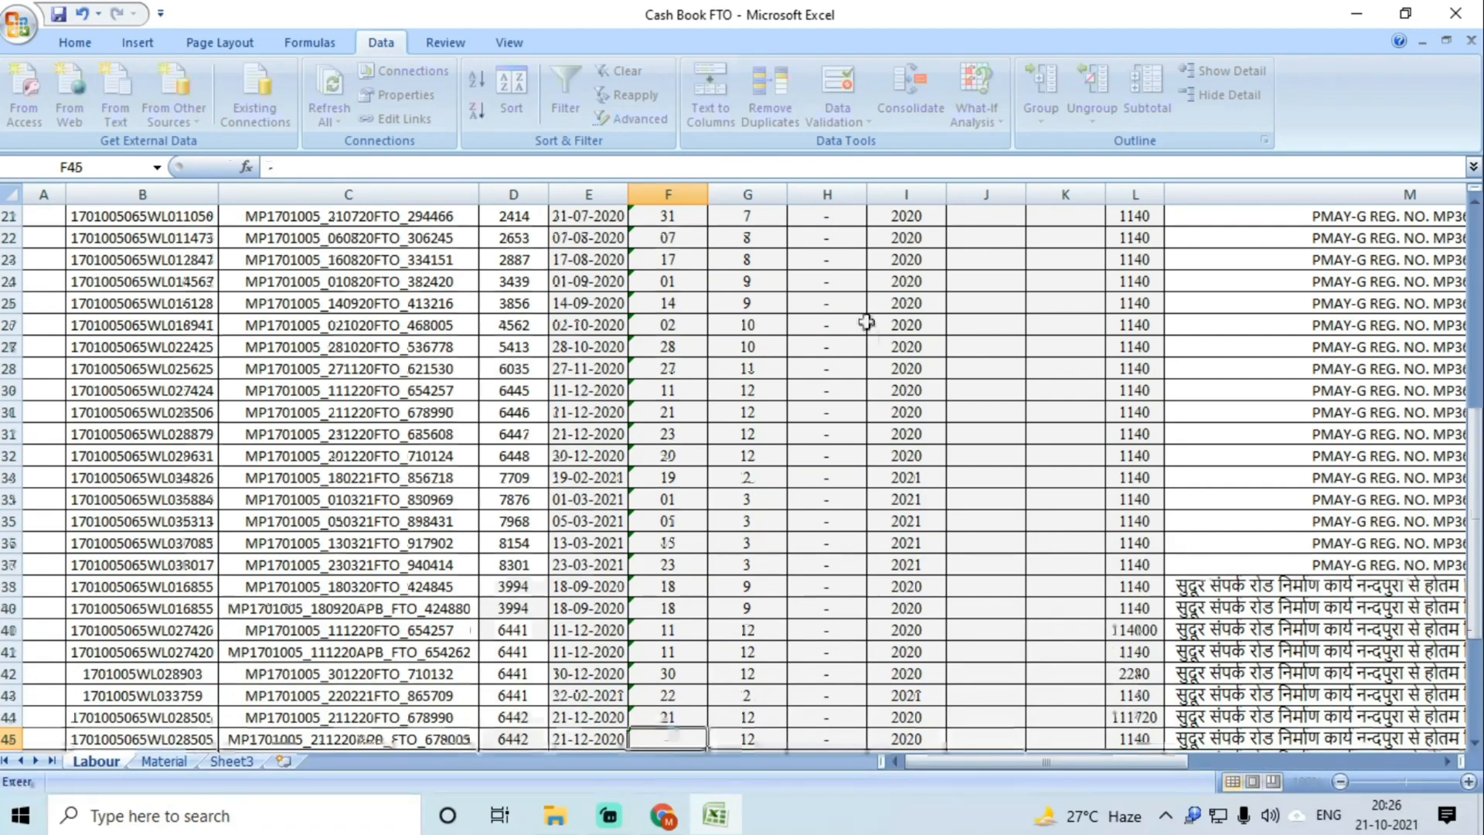
pyautogui.write('21')
pyautogui.press('Return')
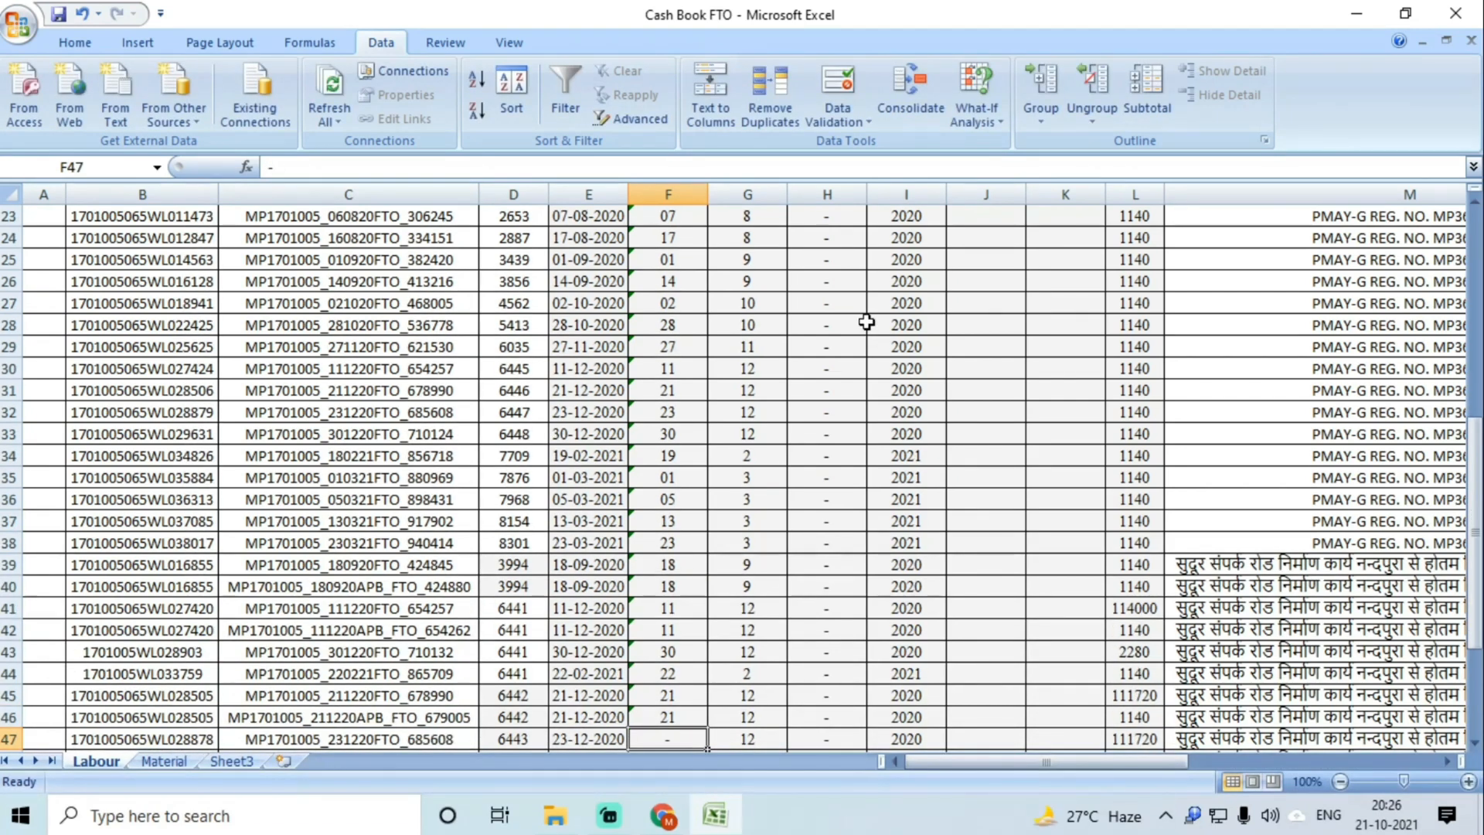
pyautogui.write('23')
pyautogui.press('Return')
pyautogui.write('23')
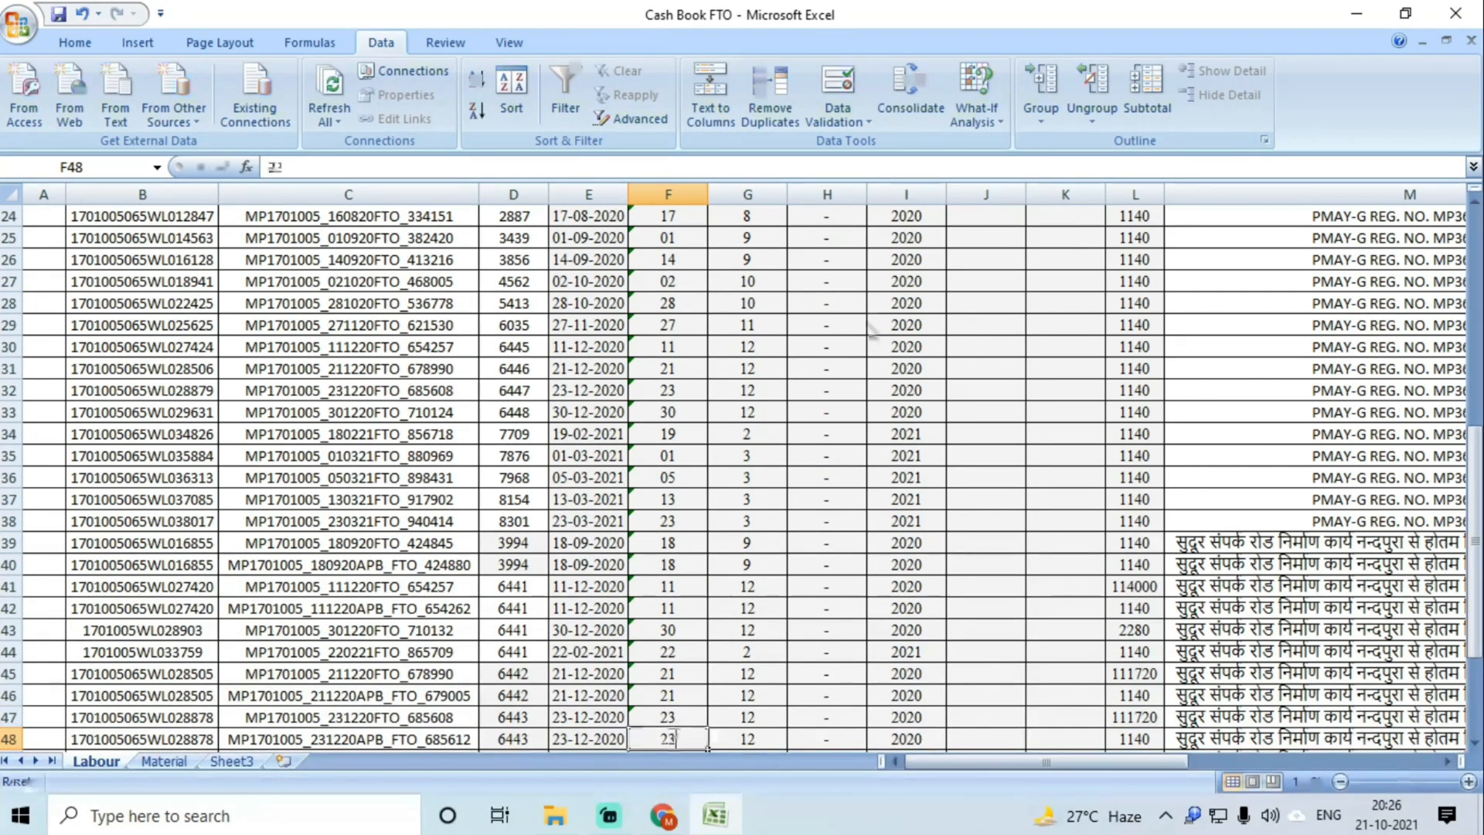
pyautogui.press('Return')
pyautogui.write('30')
pyautogui.press('Return')
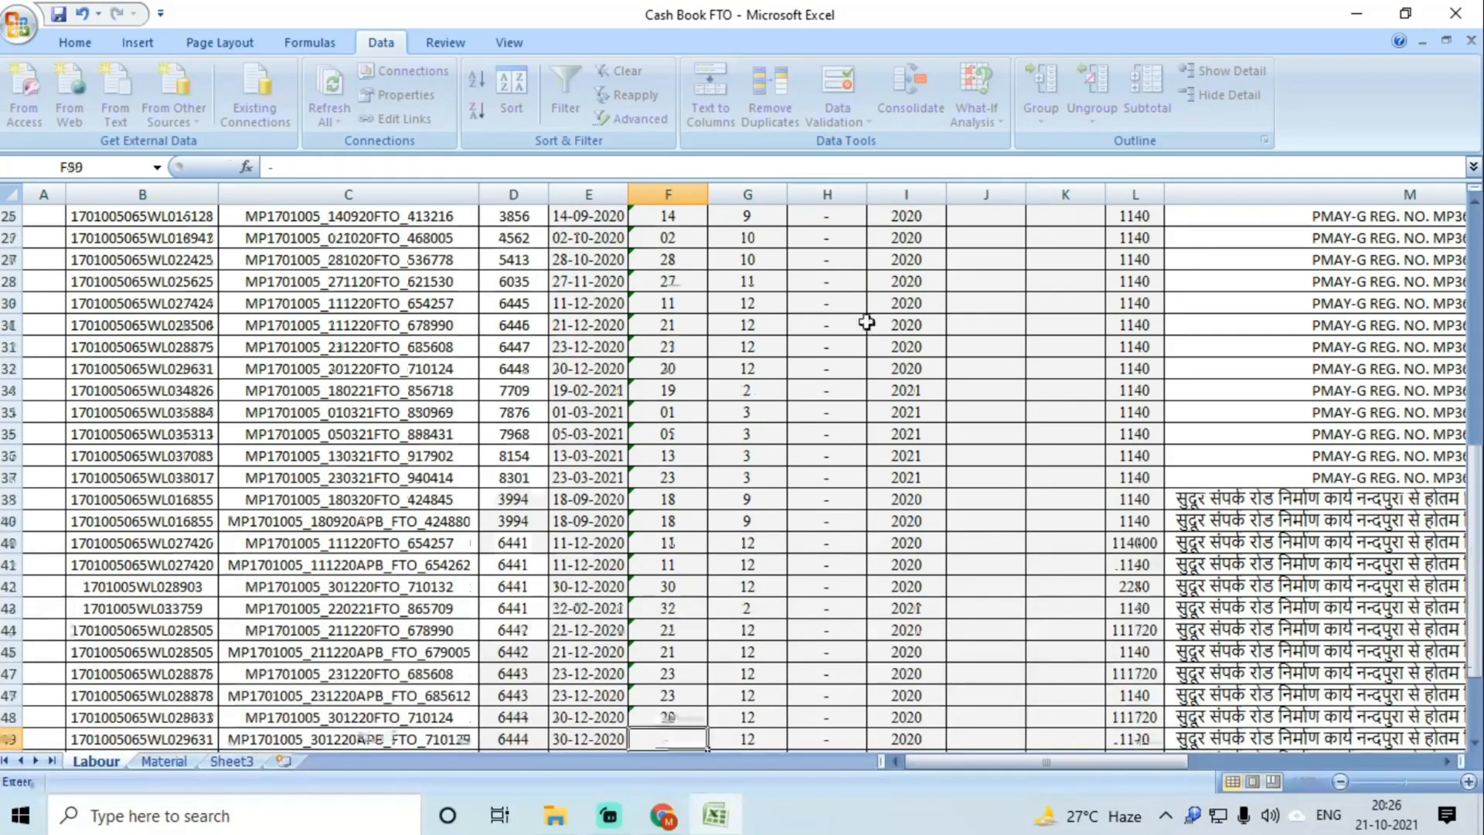
pyautogui.write('30')
pyautogui.press('Return')
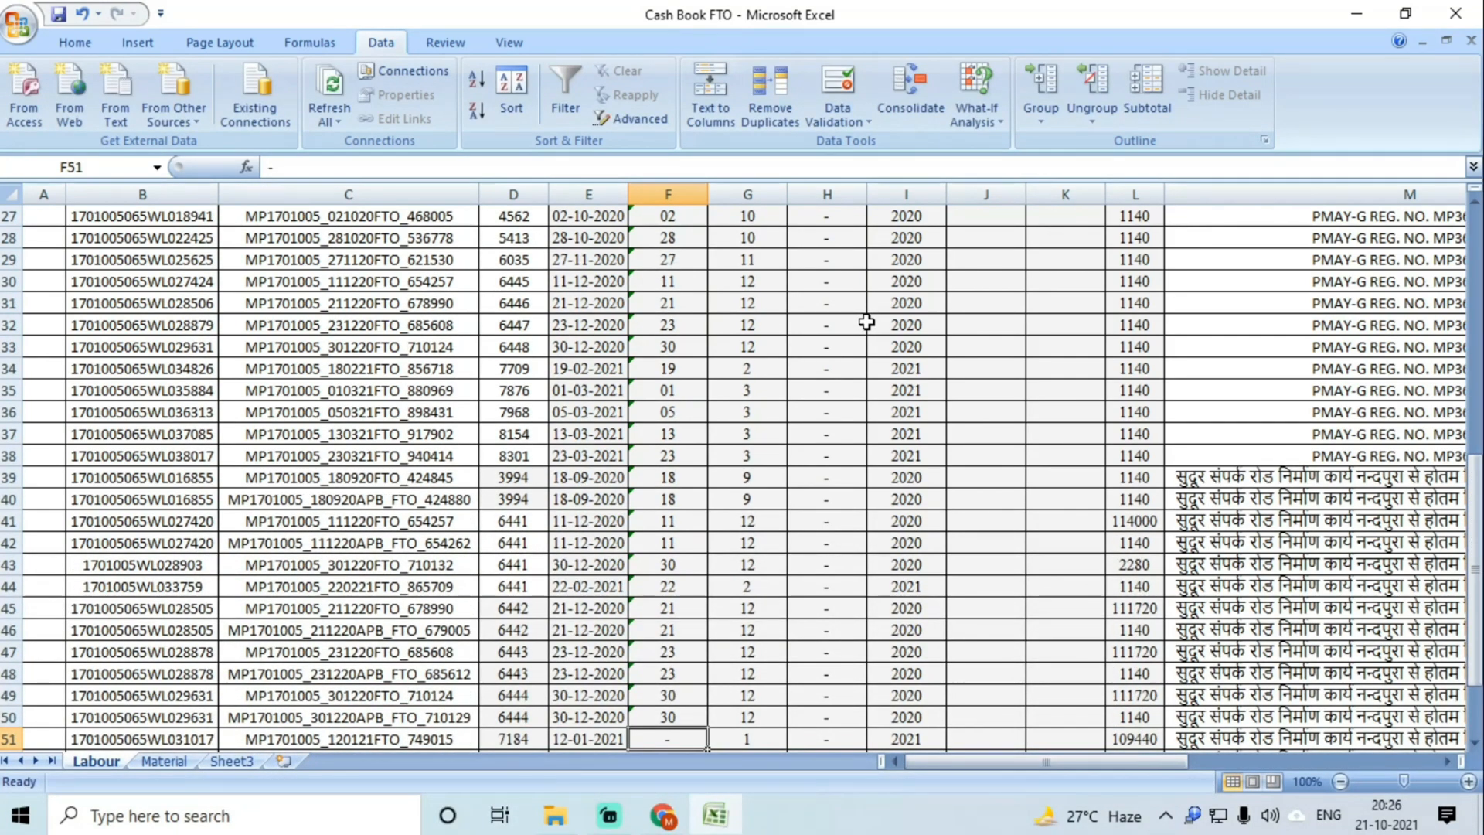
pyautogui.write('12')
pyautogui.press('Return')
pyautogui.write('12')
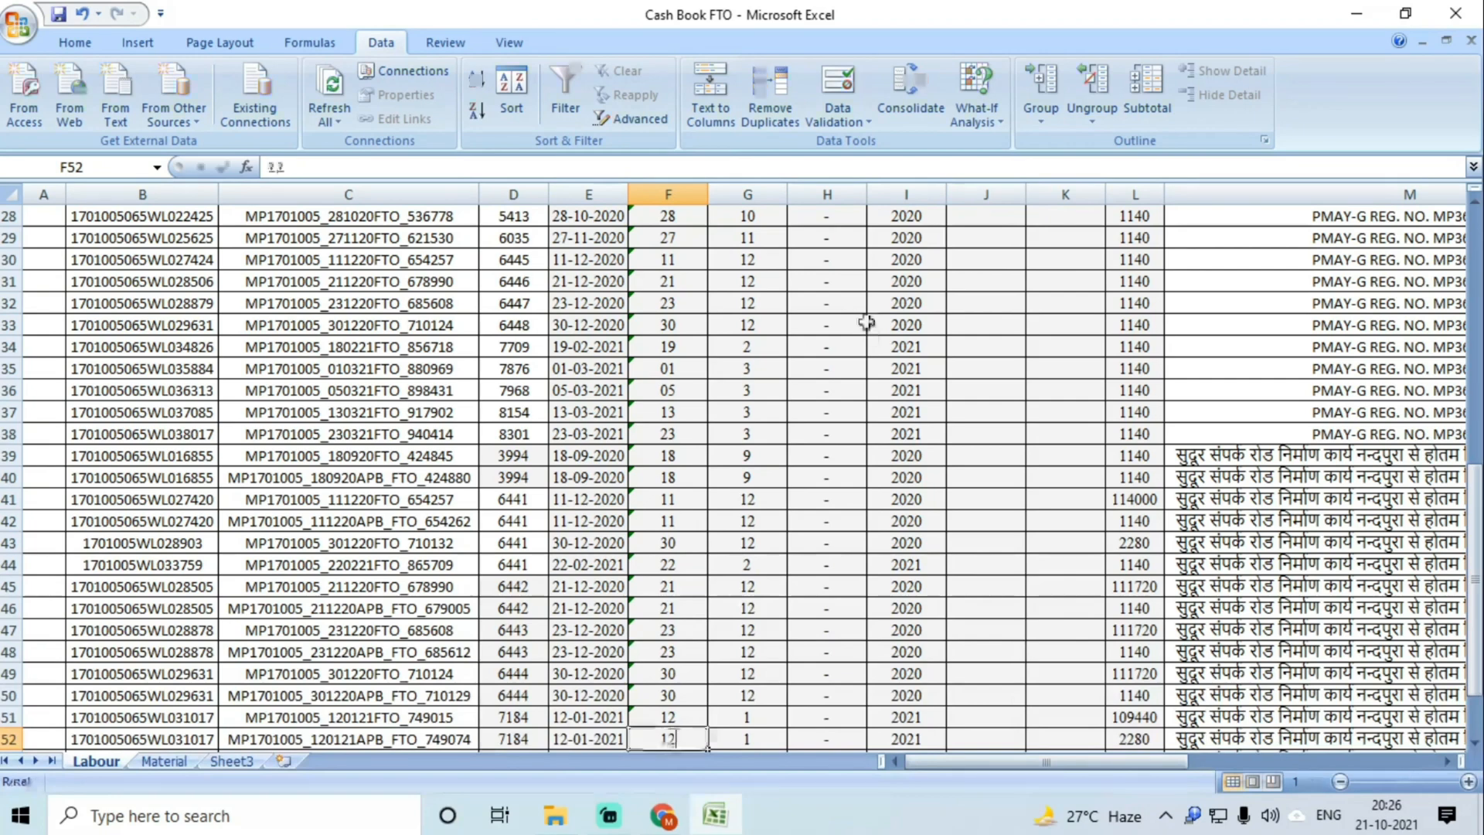
pyautogui.press('Return')
pyautogui.write('24')
pyautogui.press('Return')
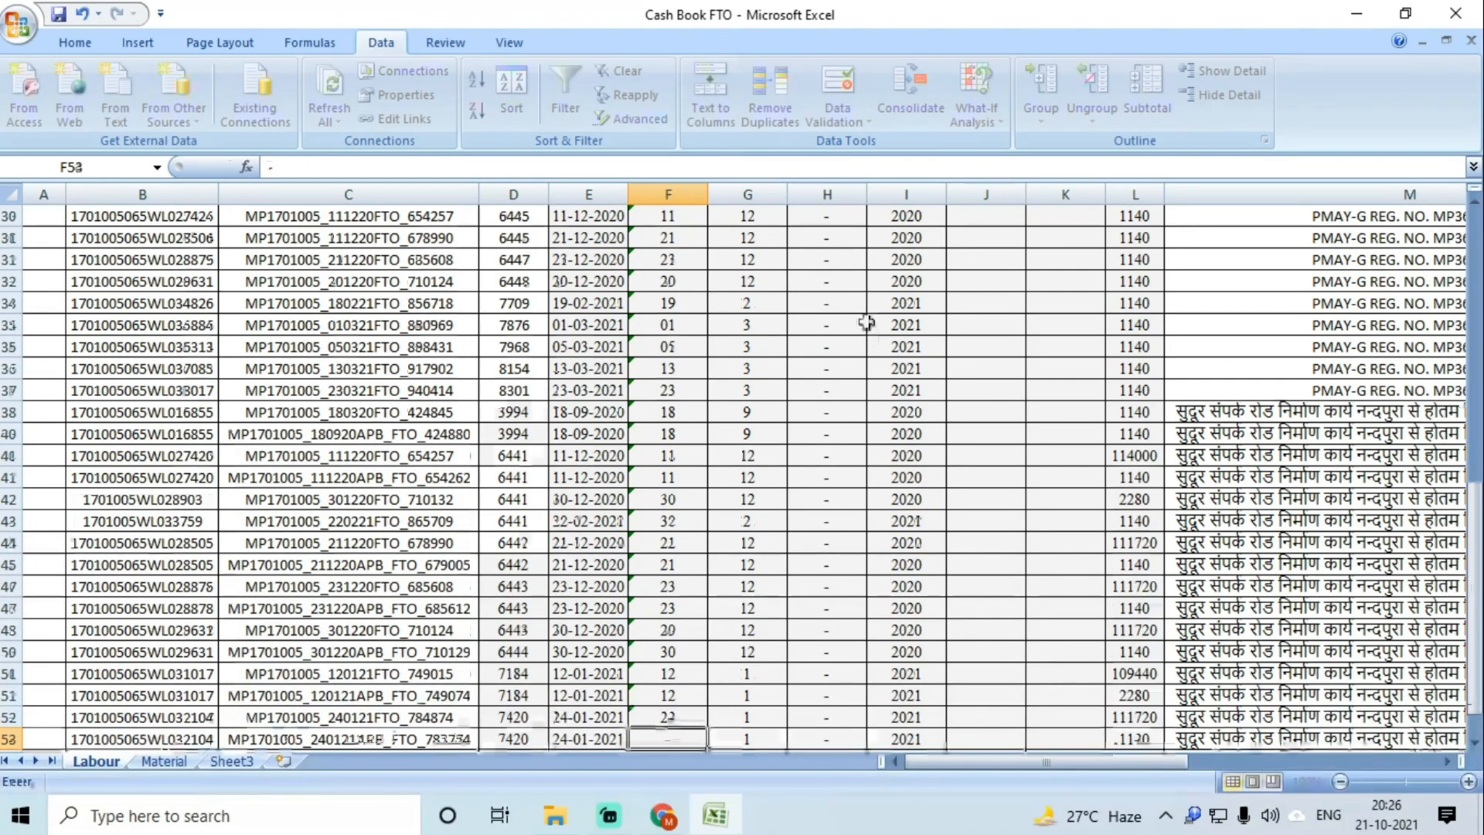
pyautogui.write('24')
pyautogui.press('Return')
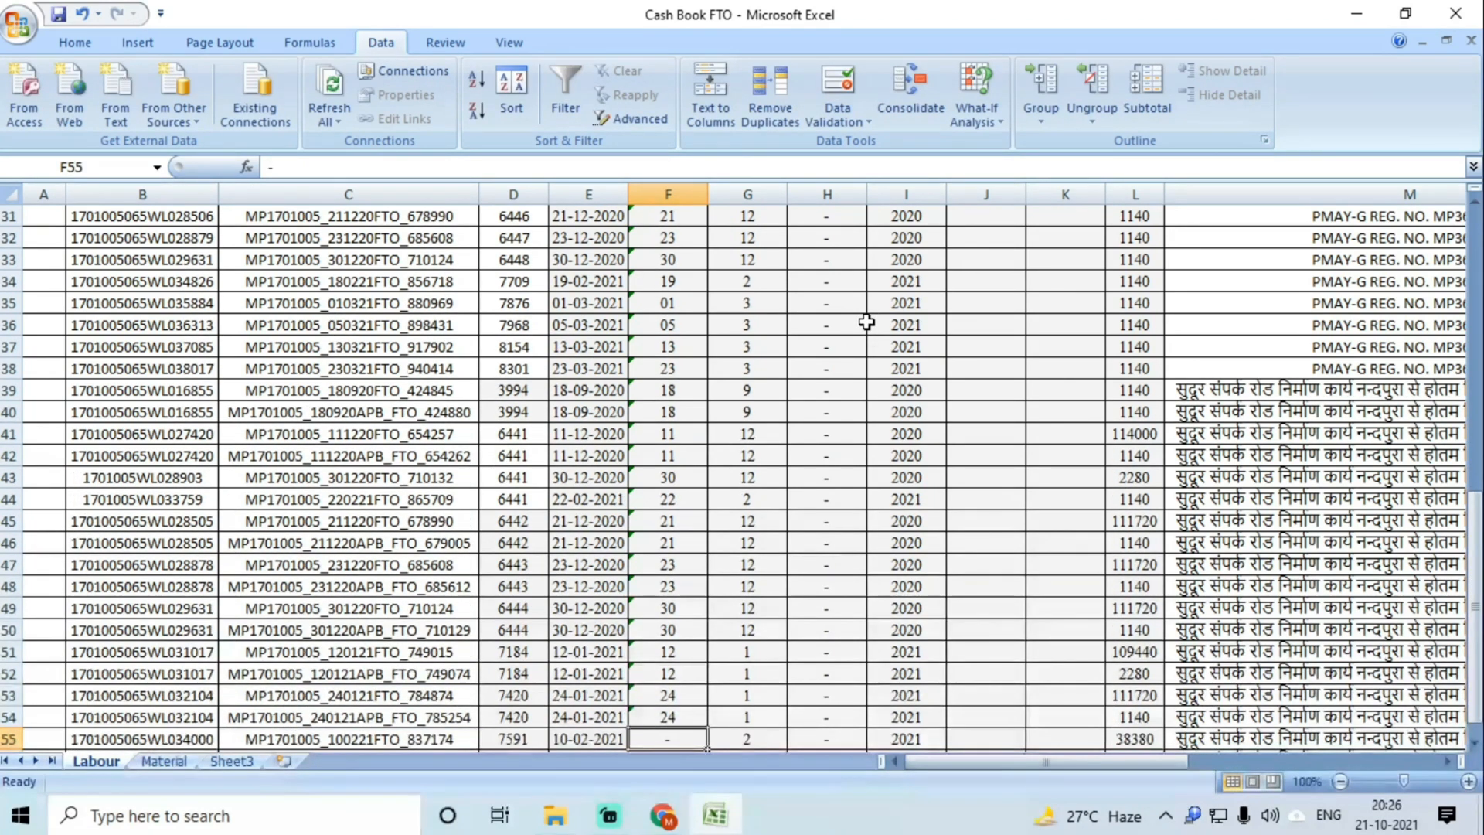
pyautogui.write('10')
pyautogui.press('Return')
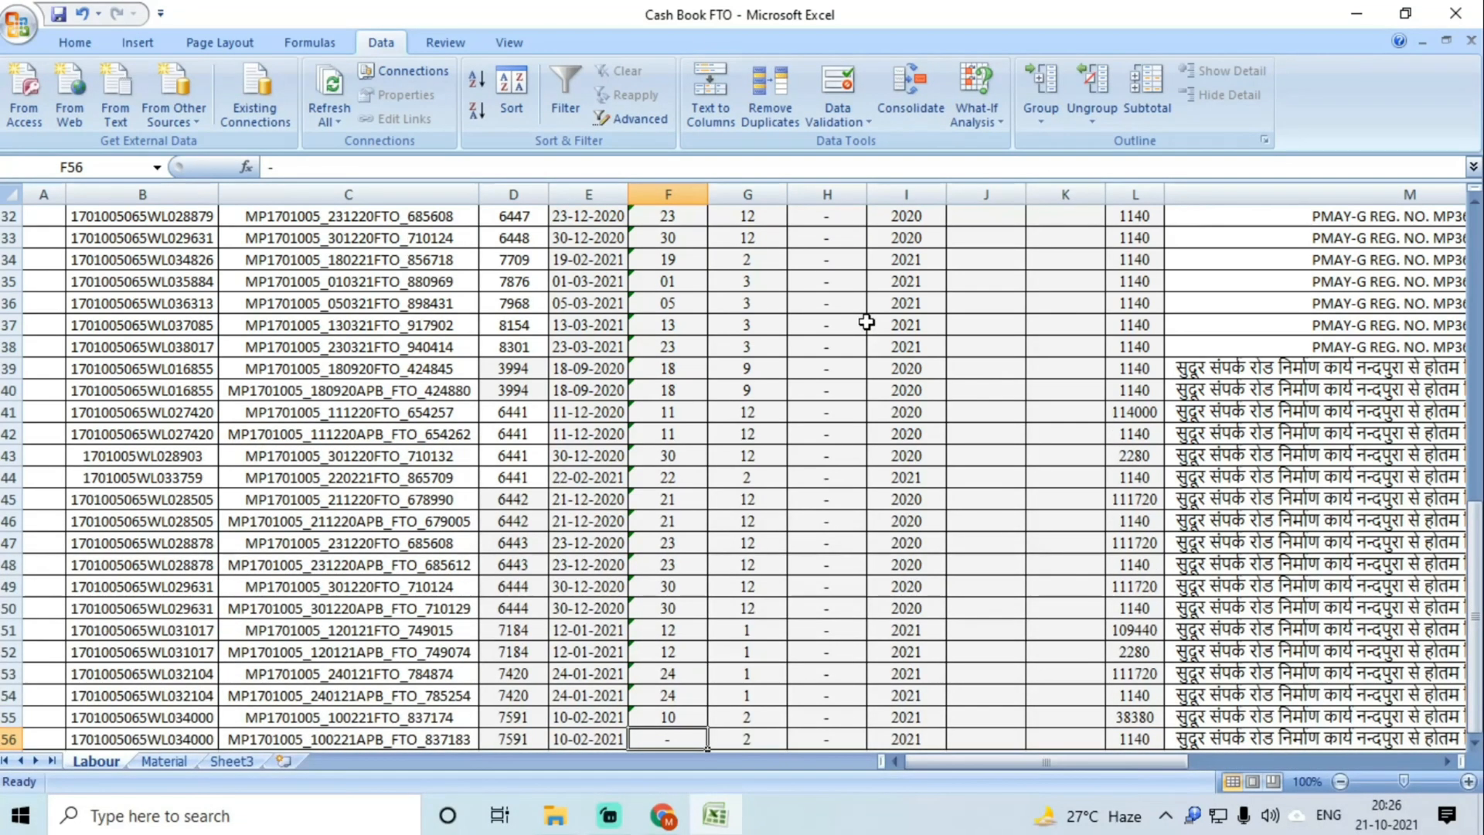
pyautogui.write('10')
pyautogui.press('Return')
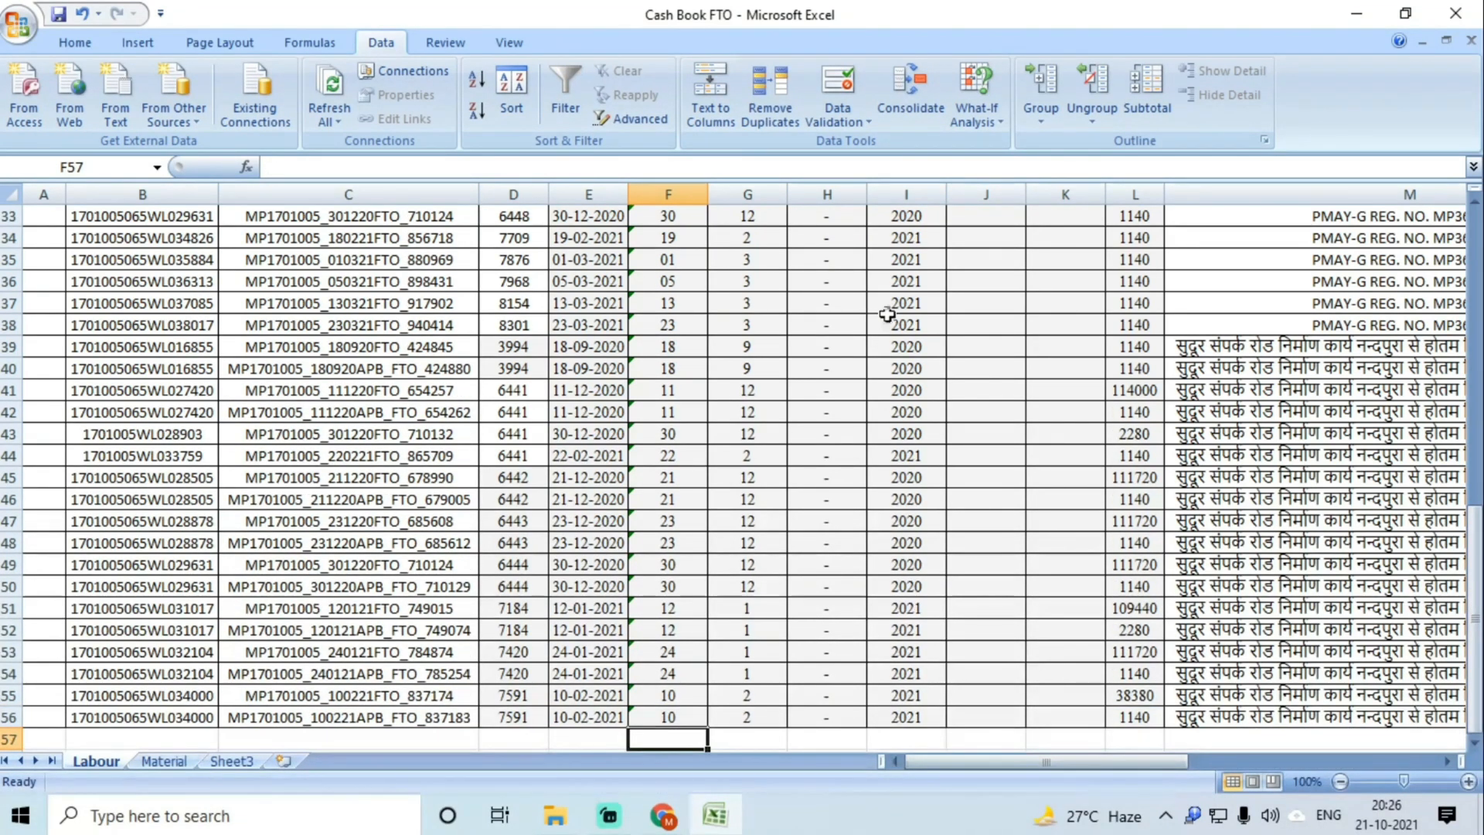
# Step: Select the day values in F2:F56 and convert them from text to numbers
pyautogui.scroll(11, 909, 419)
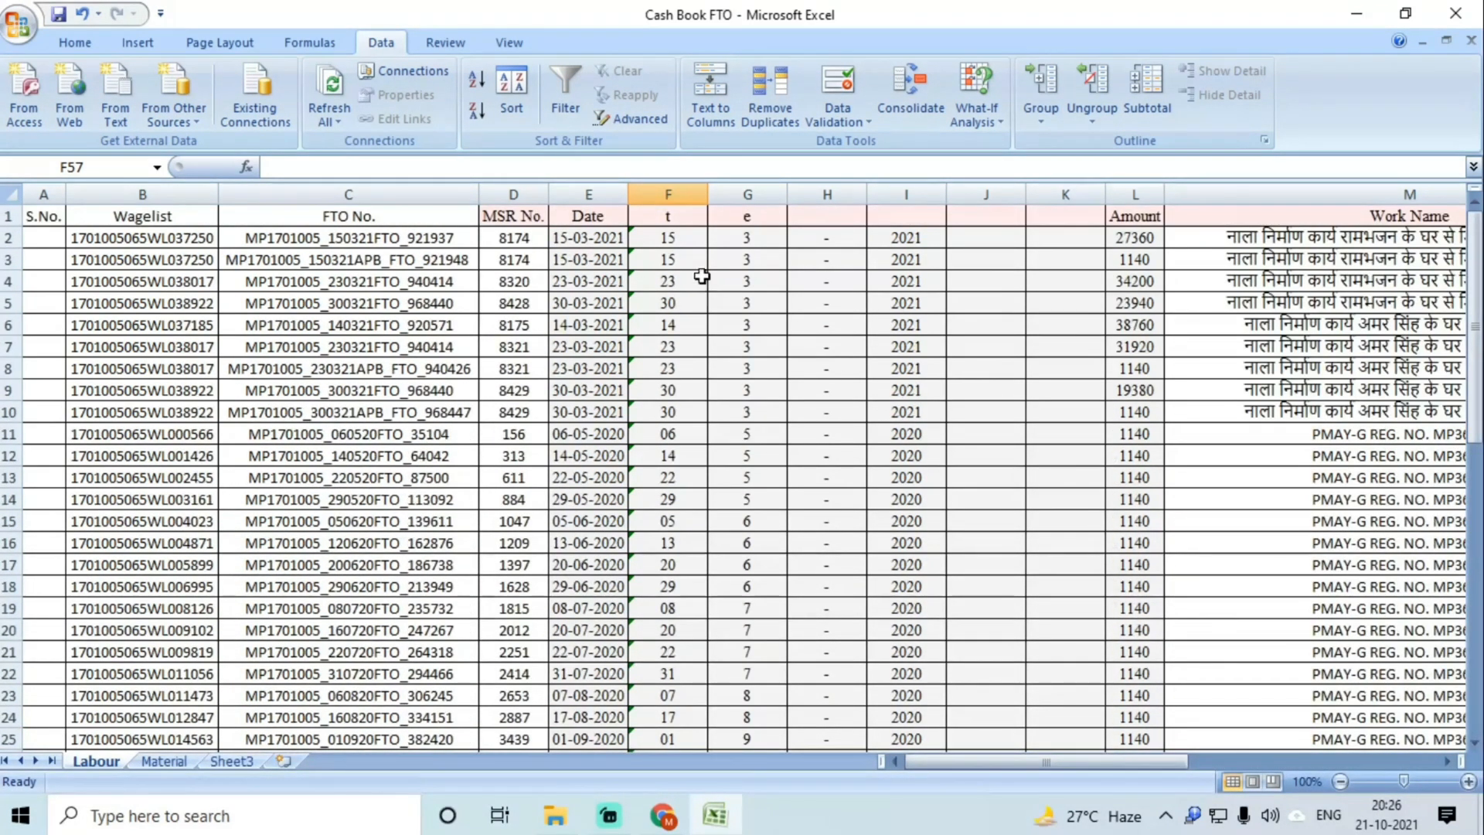
pyautogui.moveTo(665, 238); pyautogui.dragTo(665, 735)
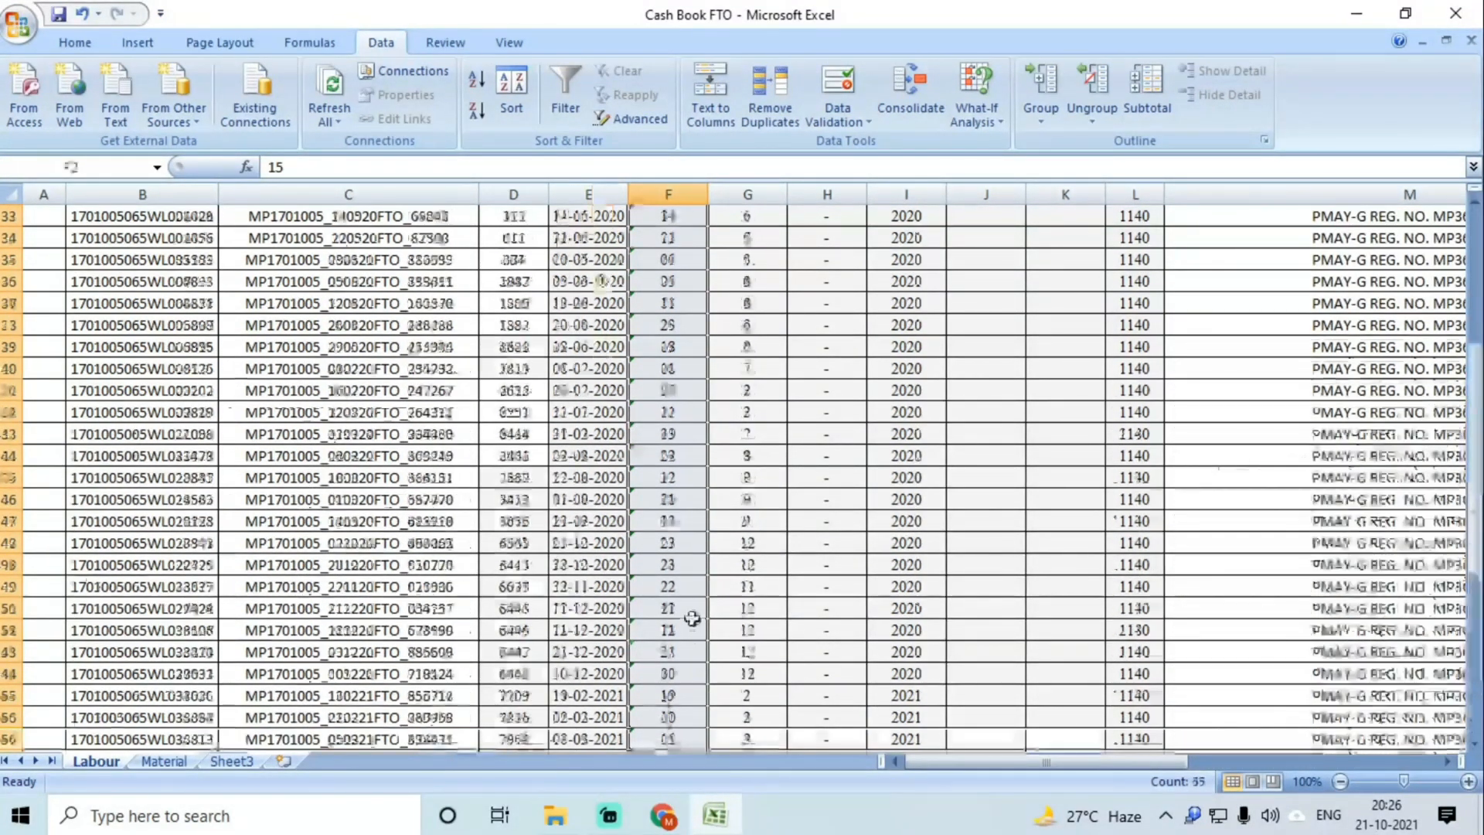
pyautogui.scroll(11, 692, 618)
pyautogui.click(606, 238)
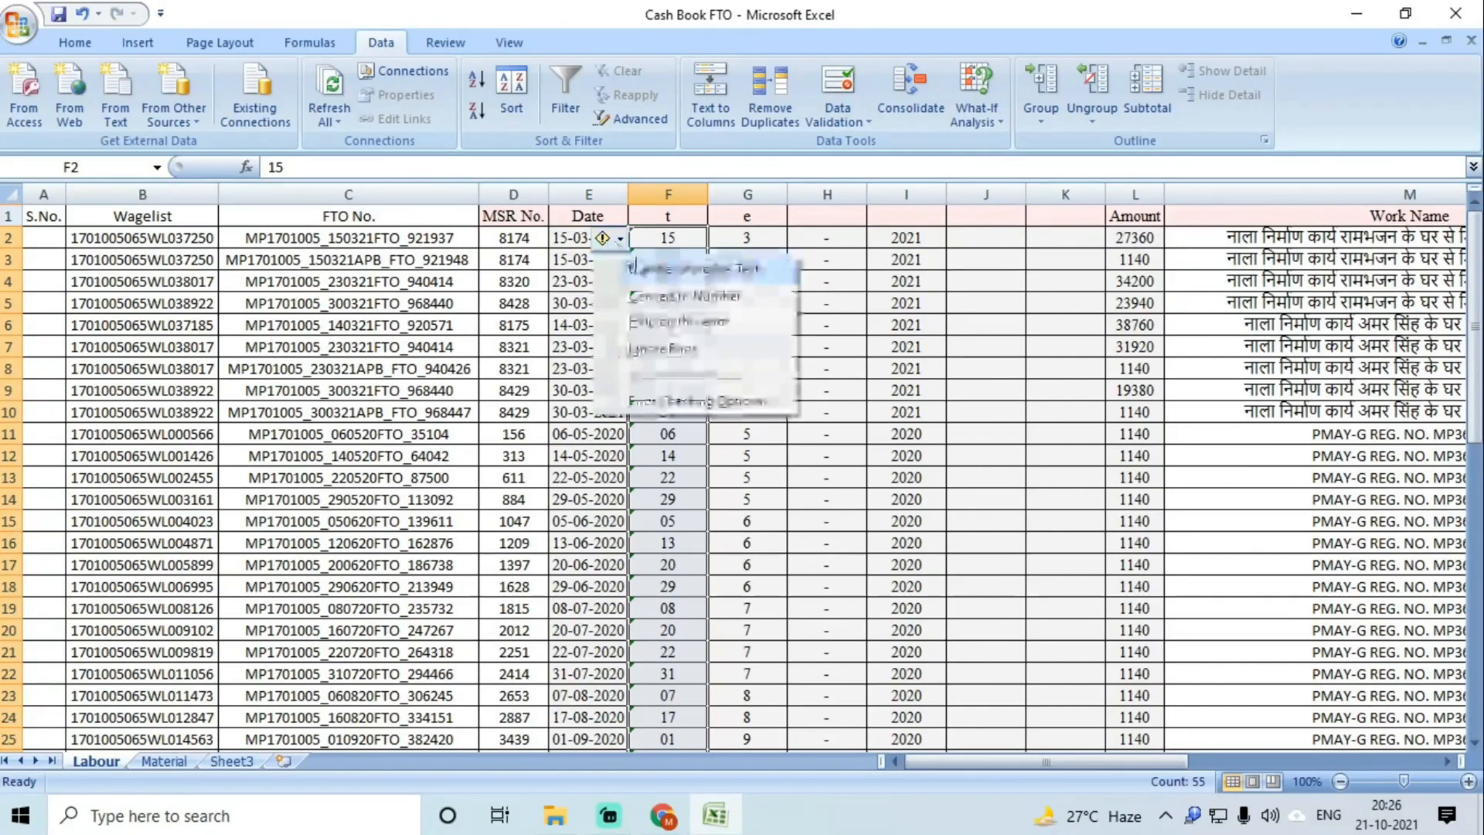
pyautogui.click(665, 297)
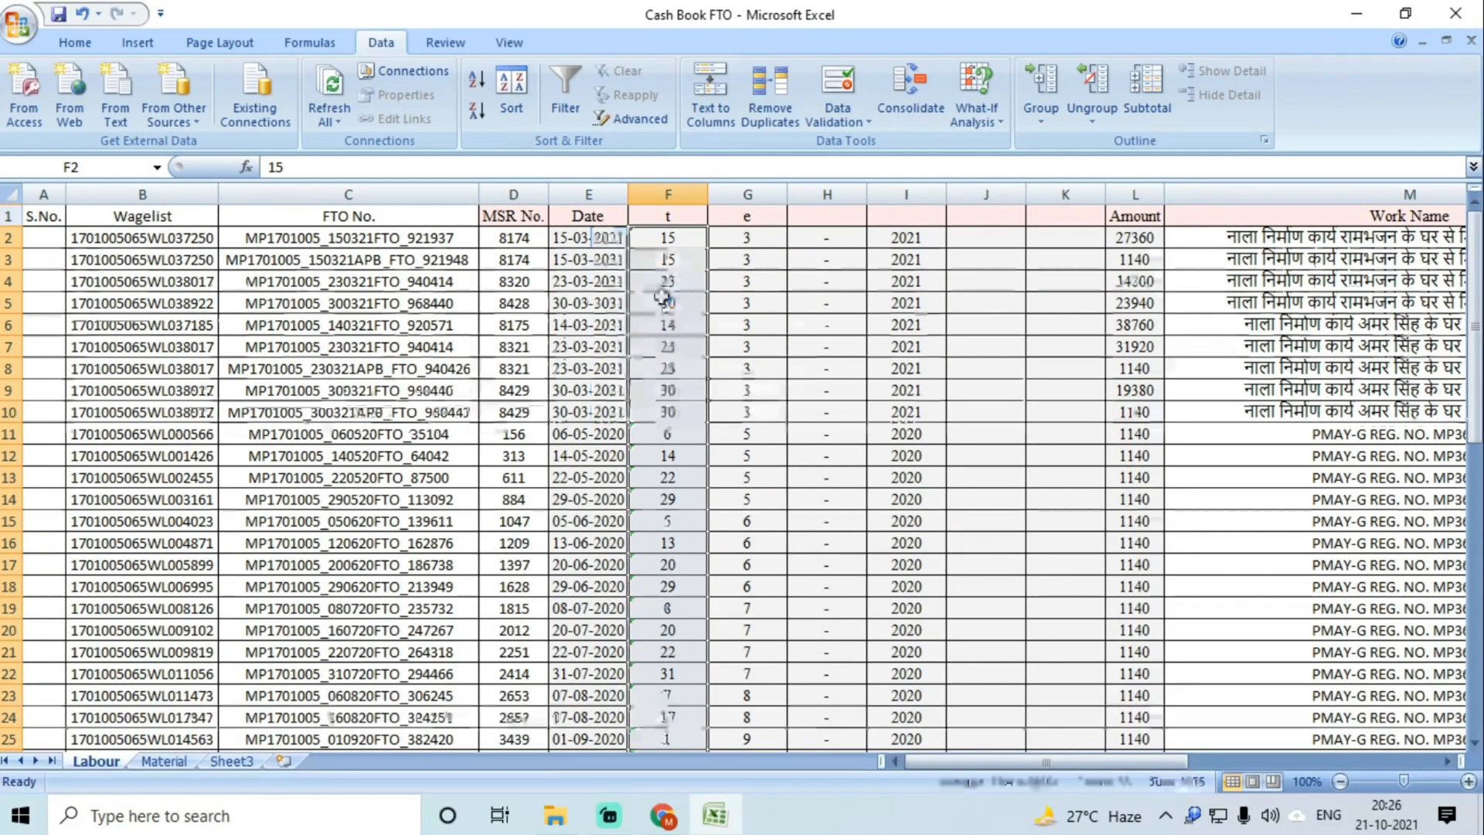
# Step: Delete the dash-filled column H and the empty column beside the years
pyautogui.click(751, 239)
pyautogui.click(831, 195)
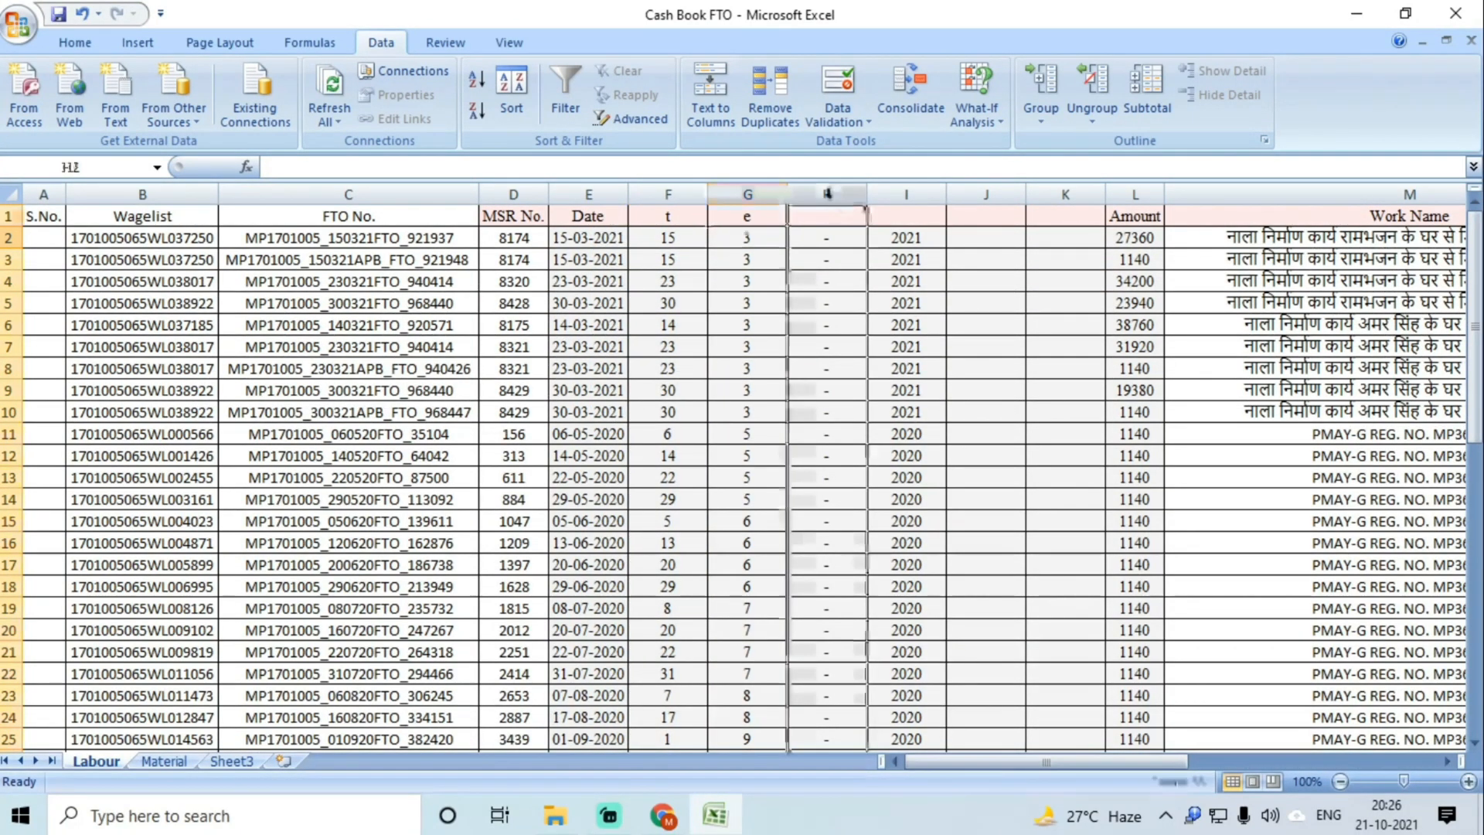
pyautogui.rightClick(831, 195)
pyautogui.click(866, 324)
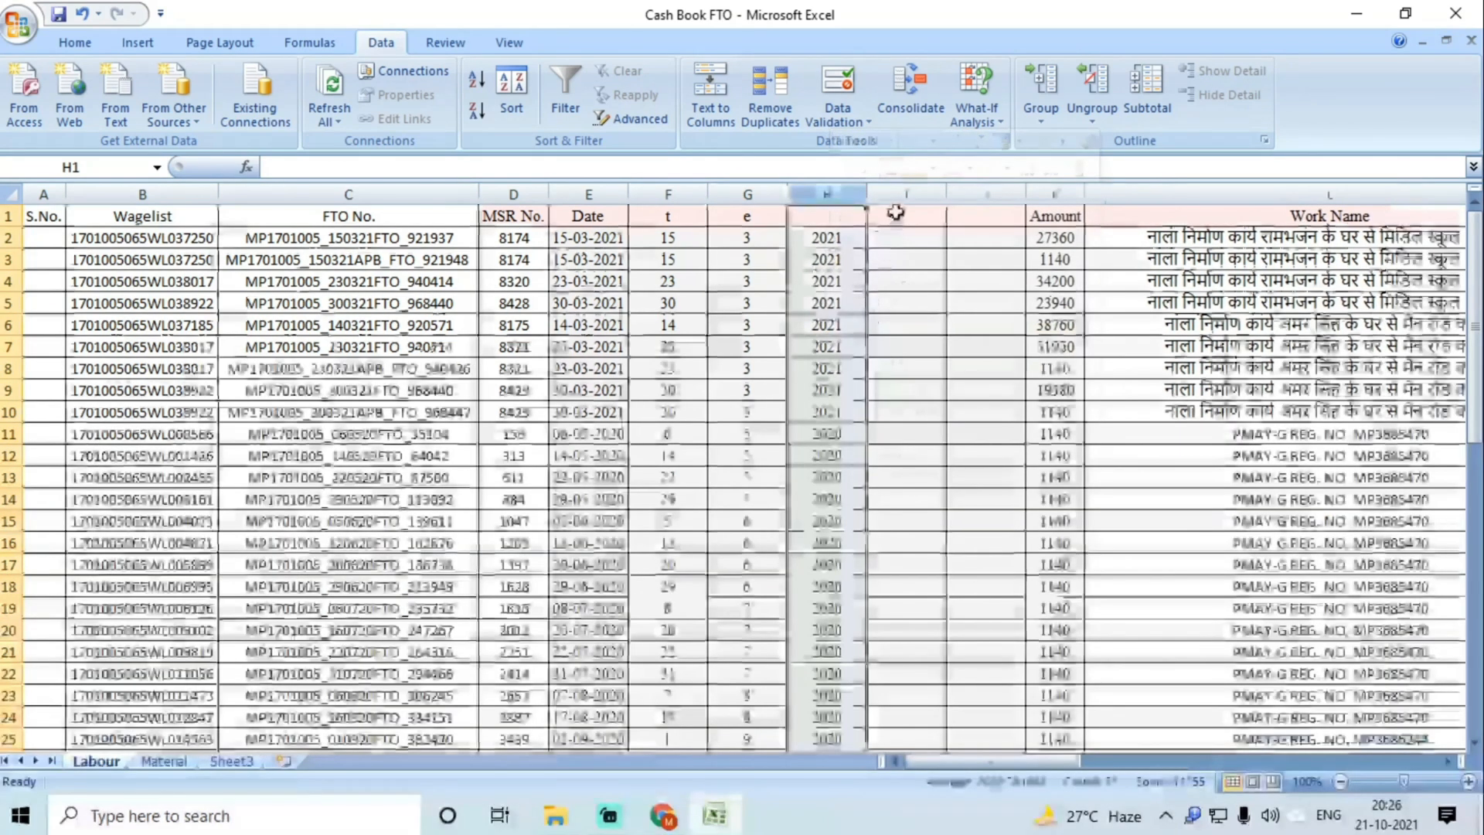
pyautogui.click(905, 195)
pyautogui.rightClick(928, 196)
pyautogui.click(1013, 334)
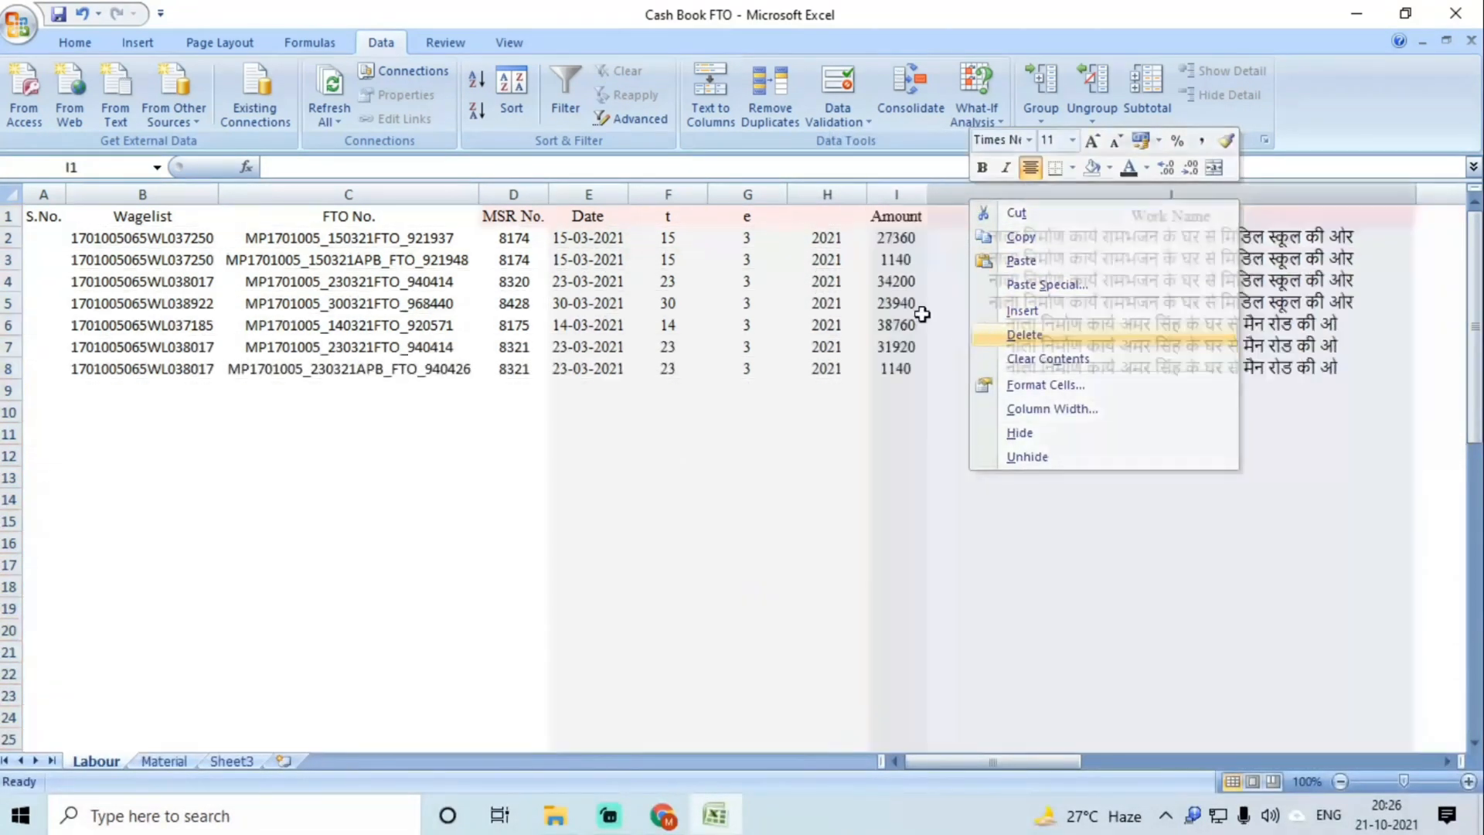
# Step: Head the date-part columns in F1:H1 as DD, MM and YYYY
pyautogui.click(671, 220)
pyautogui.write('Day')
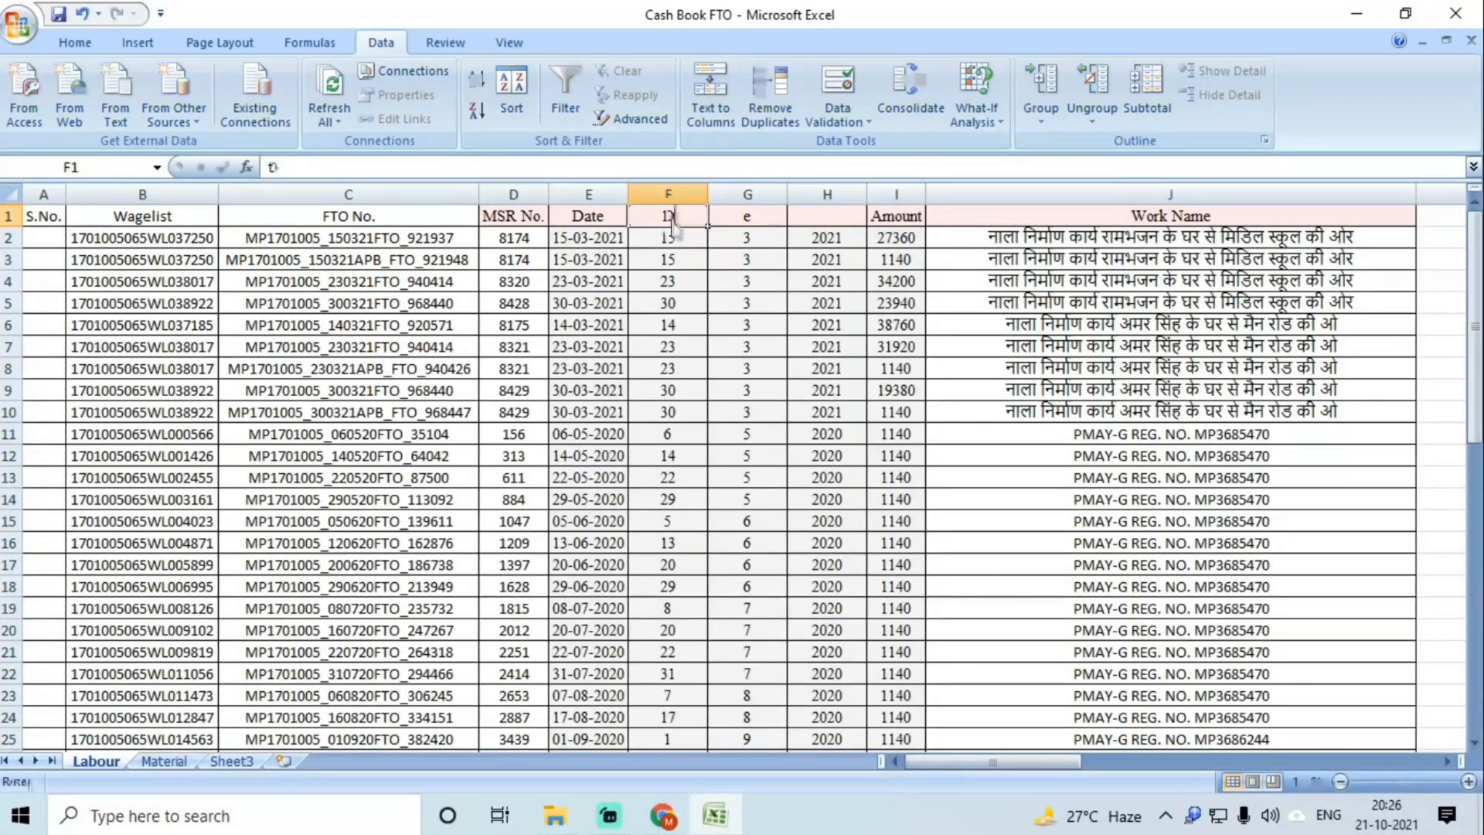
pyautogui.press('Tab')
pyautogui.write('<')
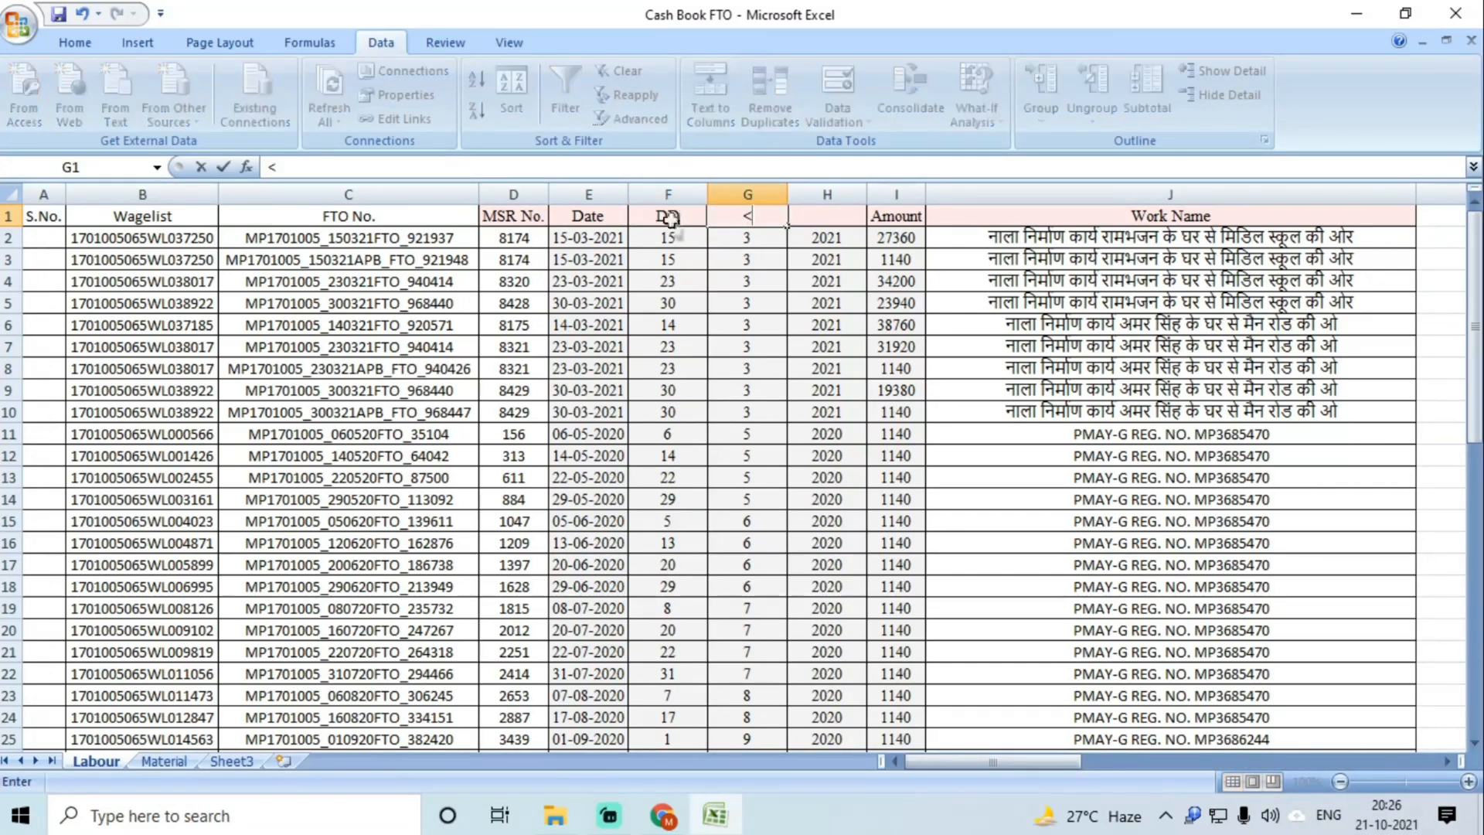
pyautogui.press('BackSpace')
pyautogui.write('MM')
pyautogui.press('Tab')
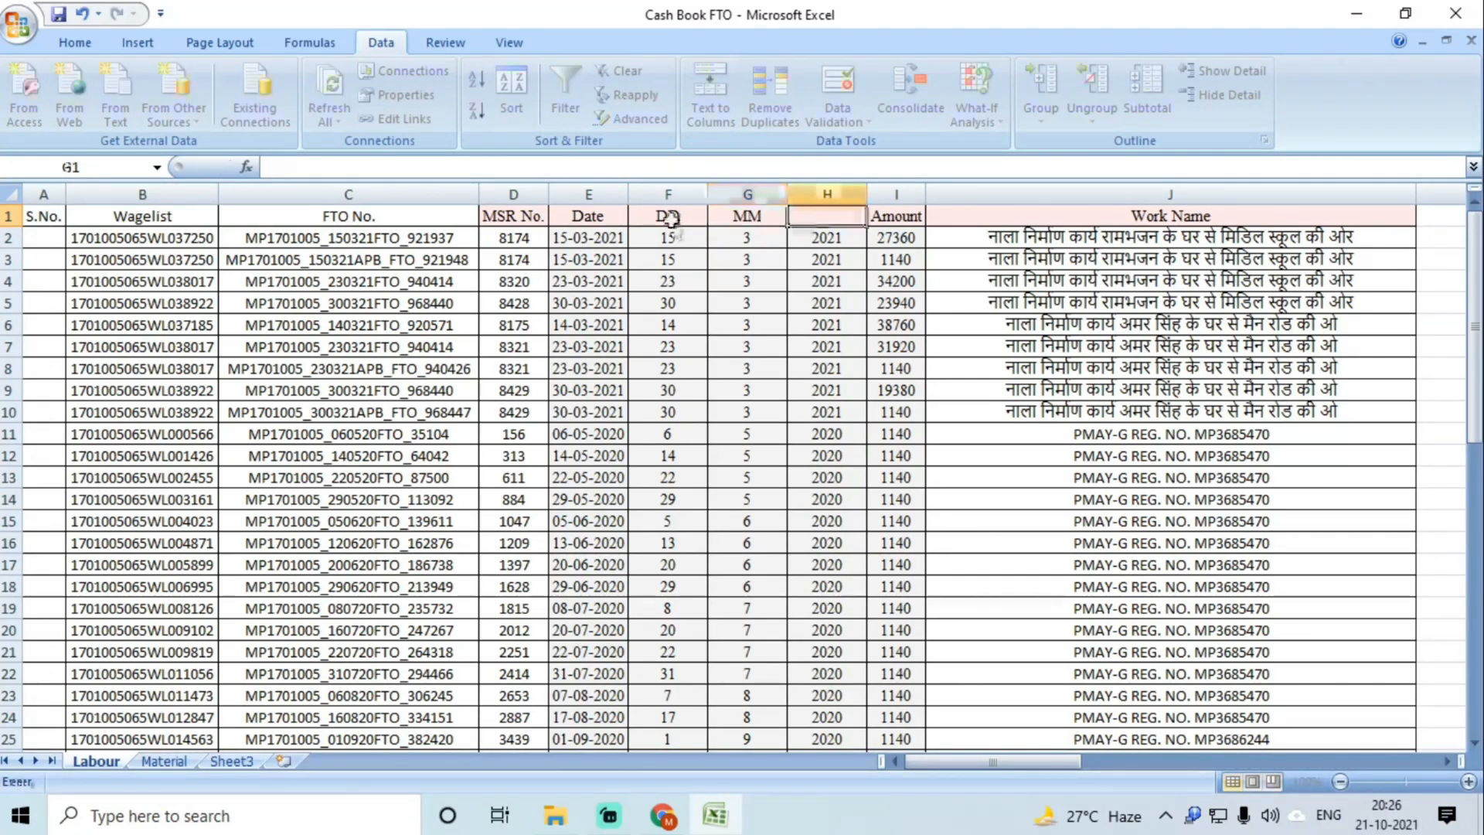
pyautogui.write('YYYY')
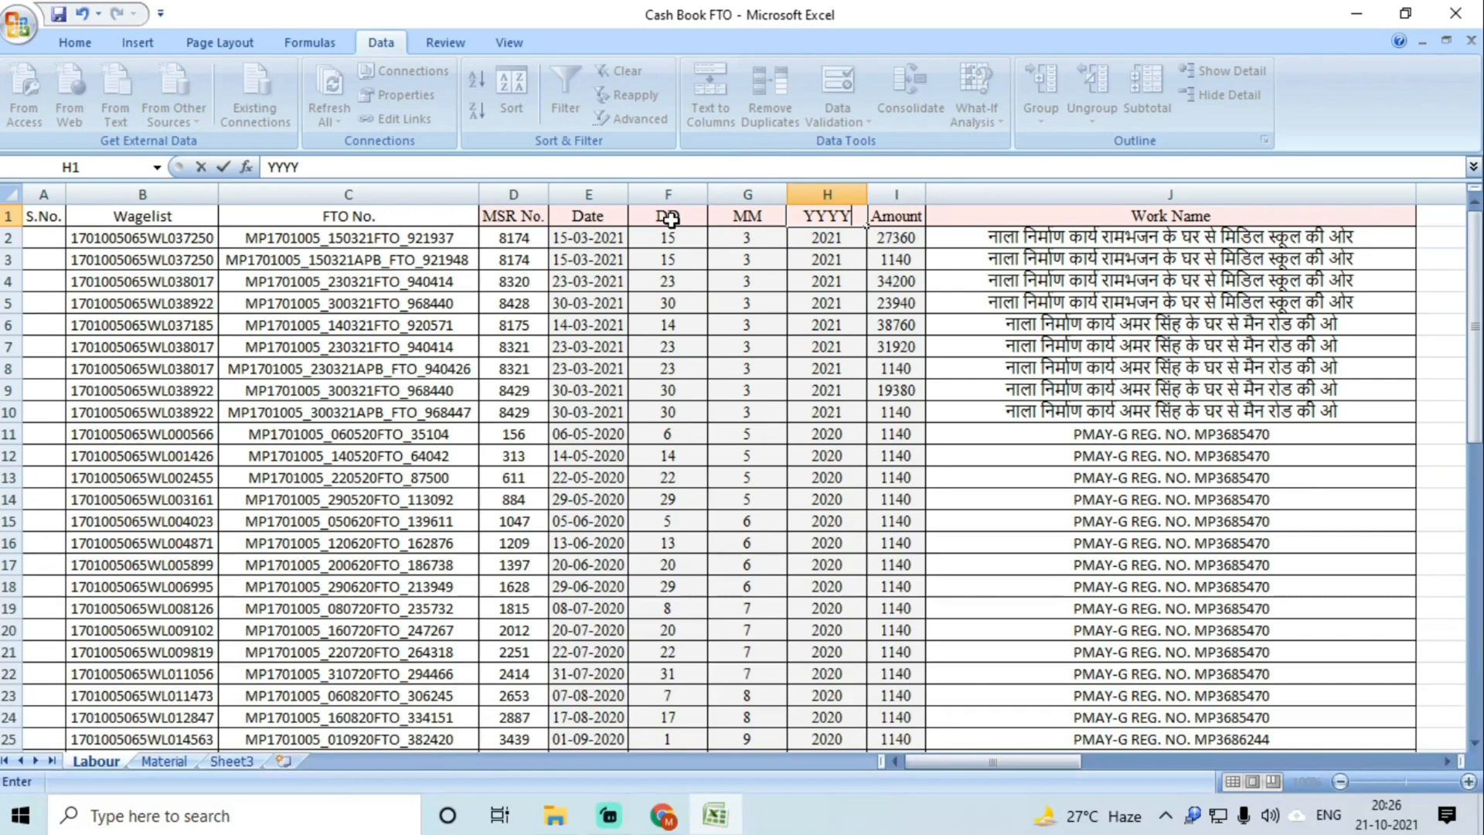
pyautogui.click(668, 324)
pyautogui.scroll(-5, 809, 365)
pyautogui.scroll(5, 809, 365)
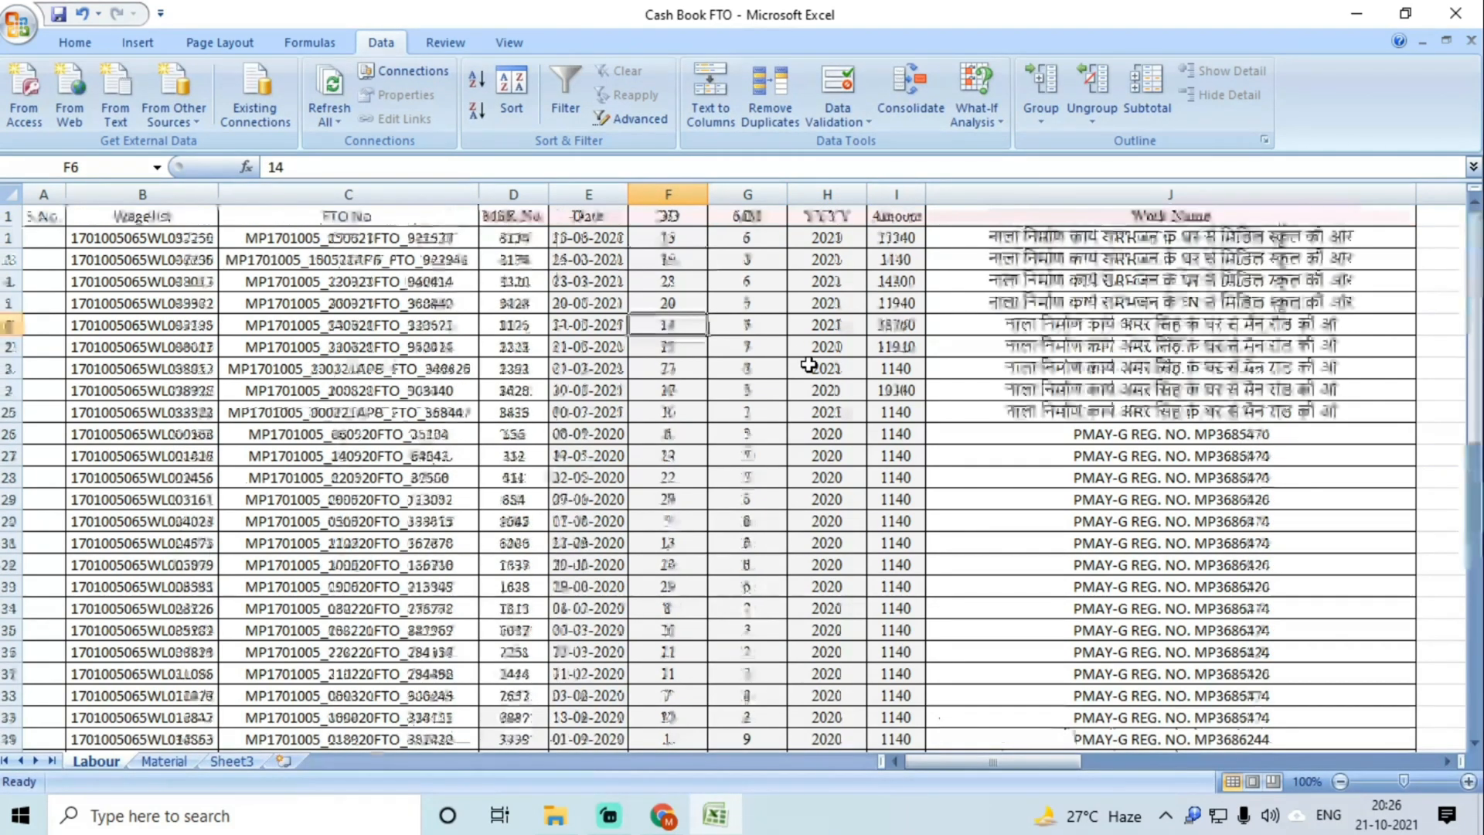
pyautogui.click(748, 368)
pyautogui.click(760, 431)
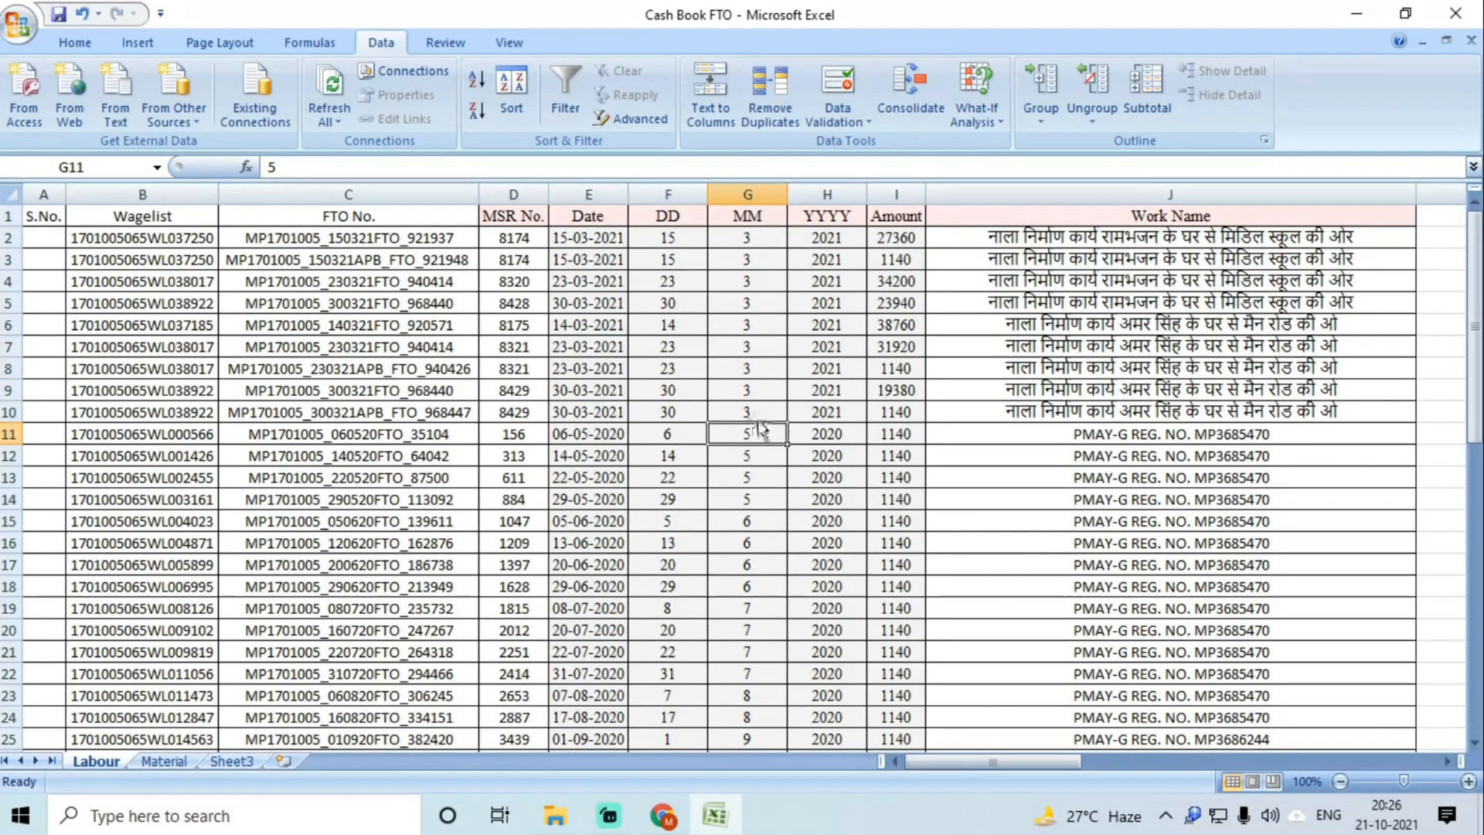
# Step: Number the S.No. column 1 to 55 by filling down from 1 and 2, then select the data table
pyautogui.click(34, 242)
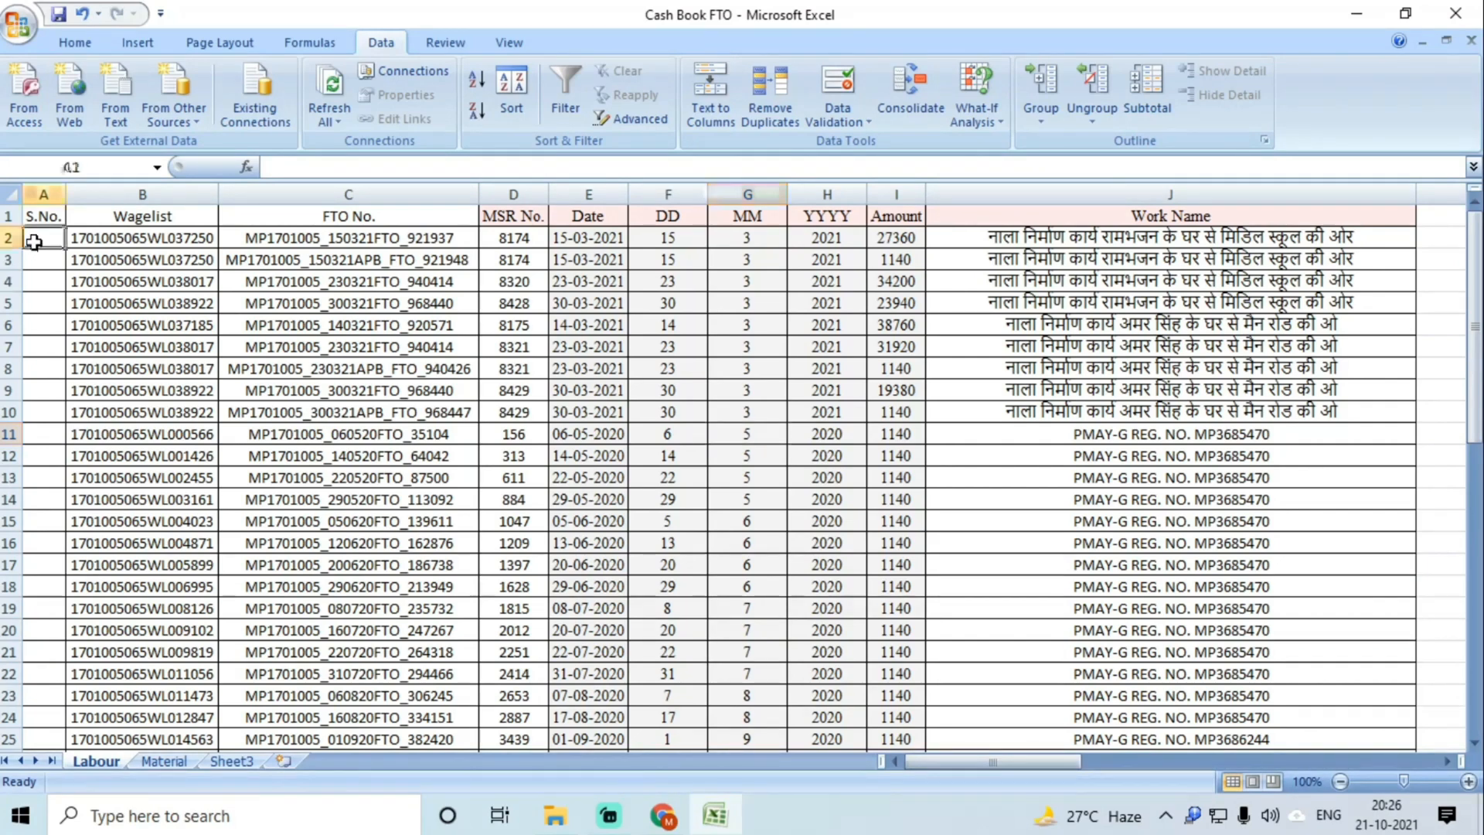
pyautogui.write('1')
pyautogui.press('Return')
pyautogui.write('2')
pyautogui.press('Return')
pyautogui.moveTo(34, 242); pyautogui.dragTo(38, 262)
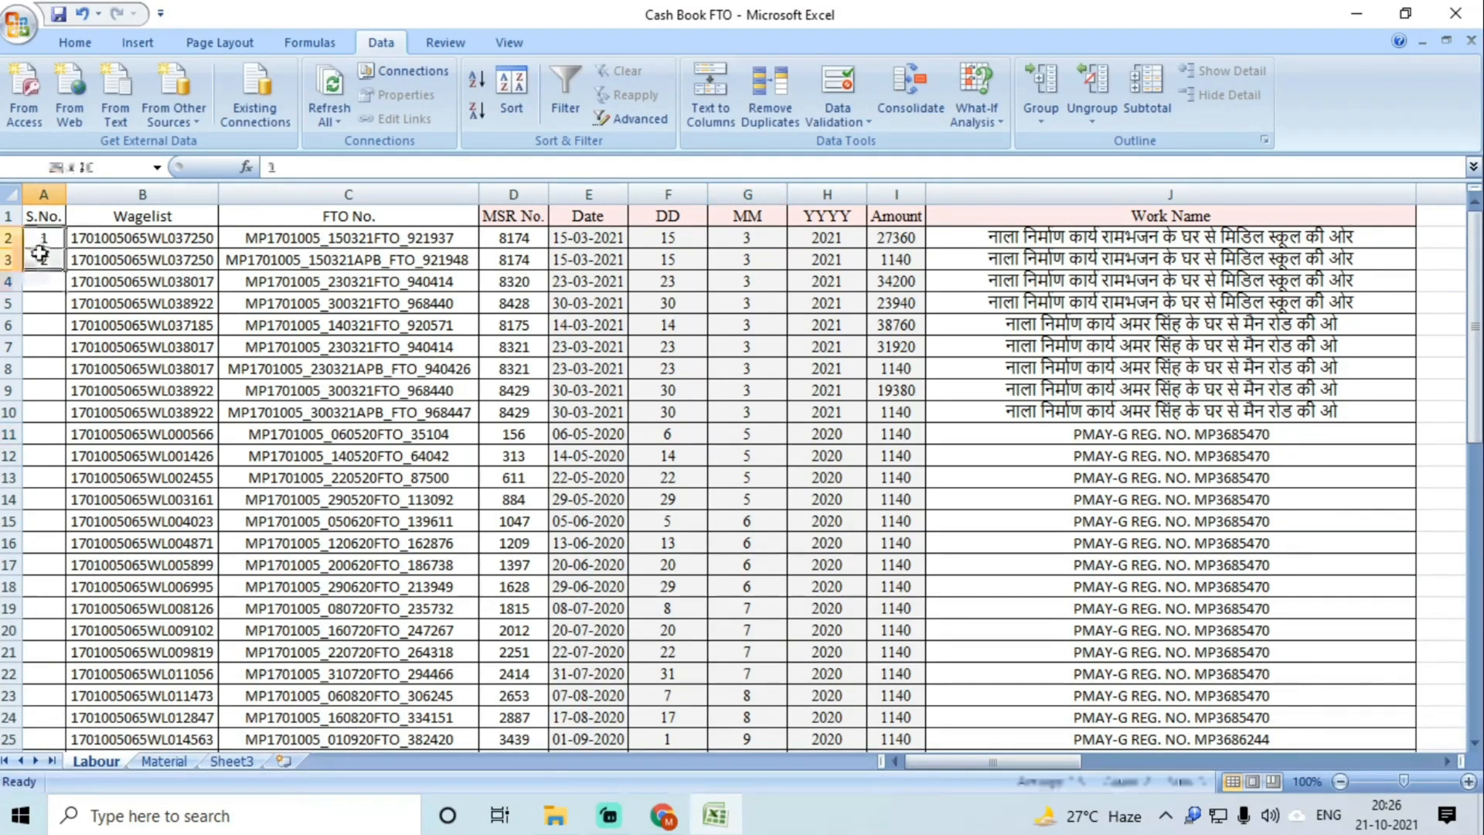
pyautogui.doubleClick(66, 270)
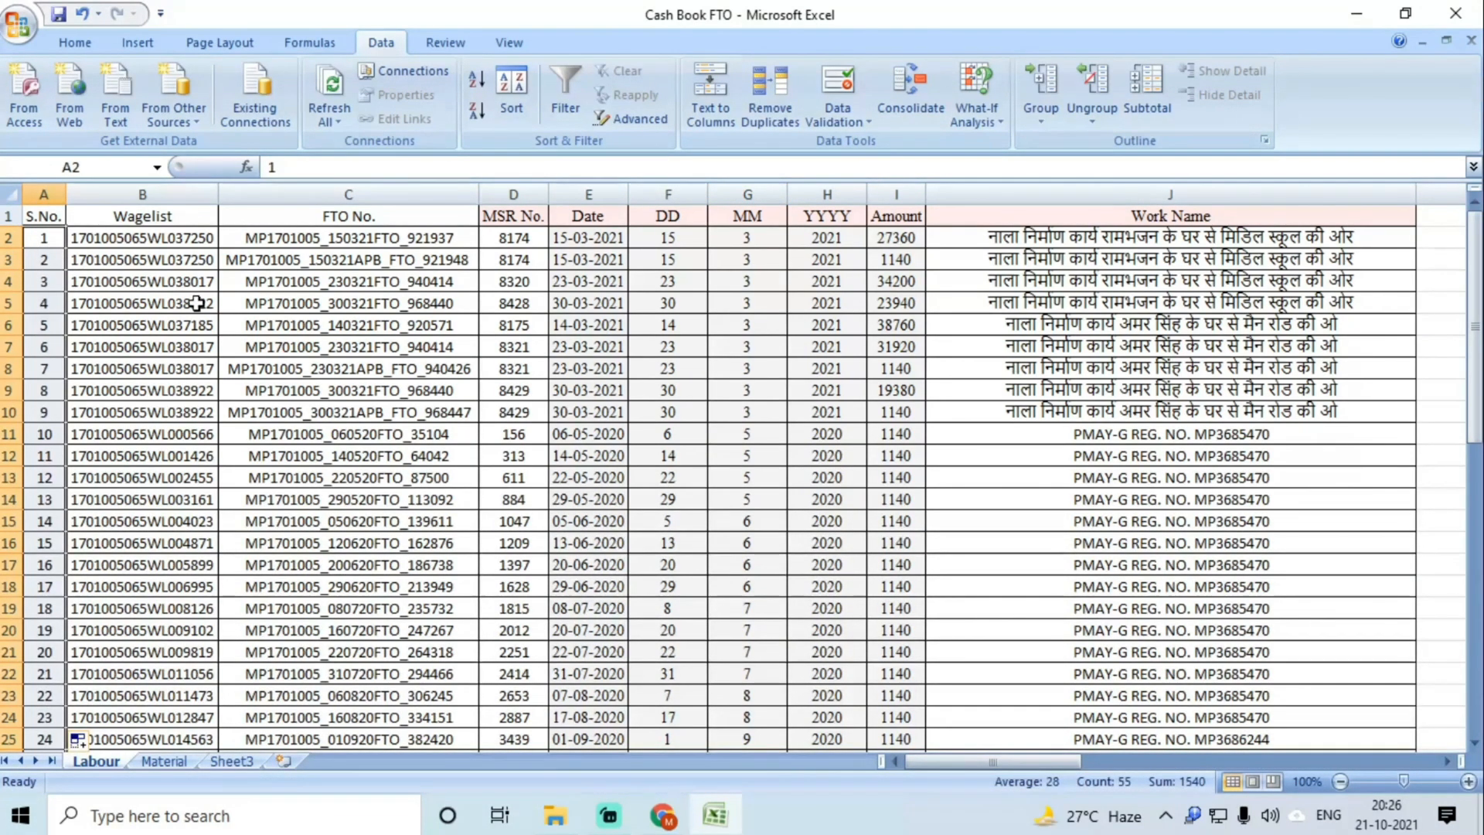
pyautogui.click(275, 330)
pyautogui.hotkey('ctrl', 'a')
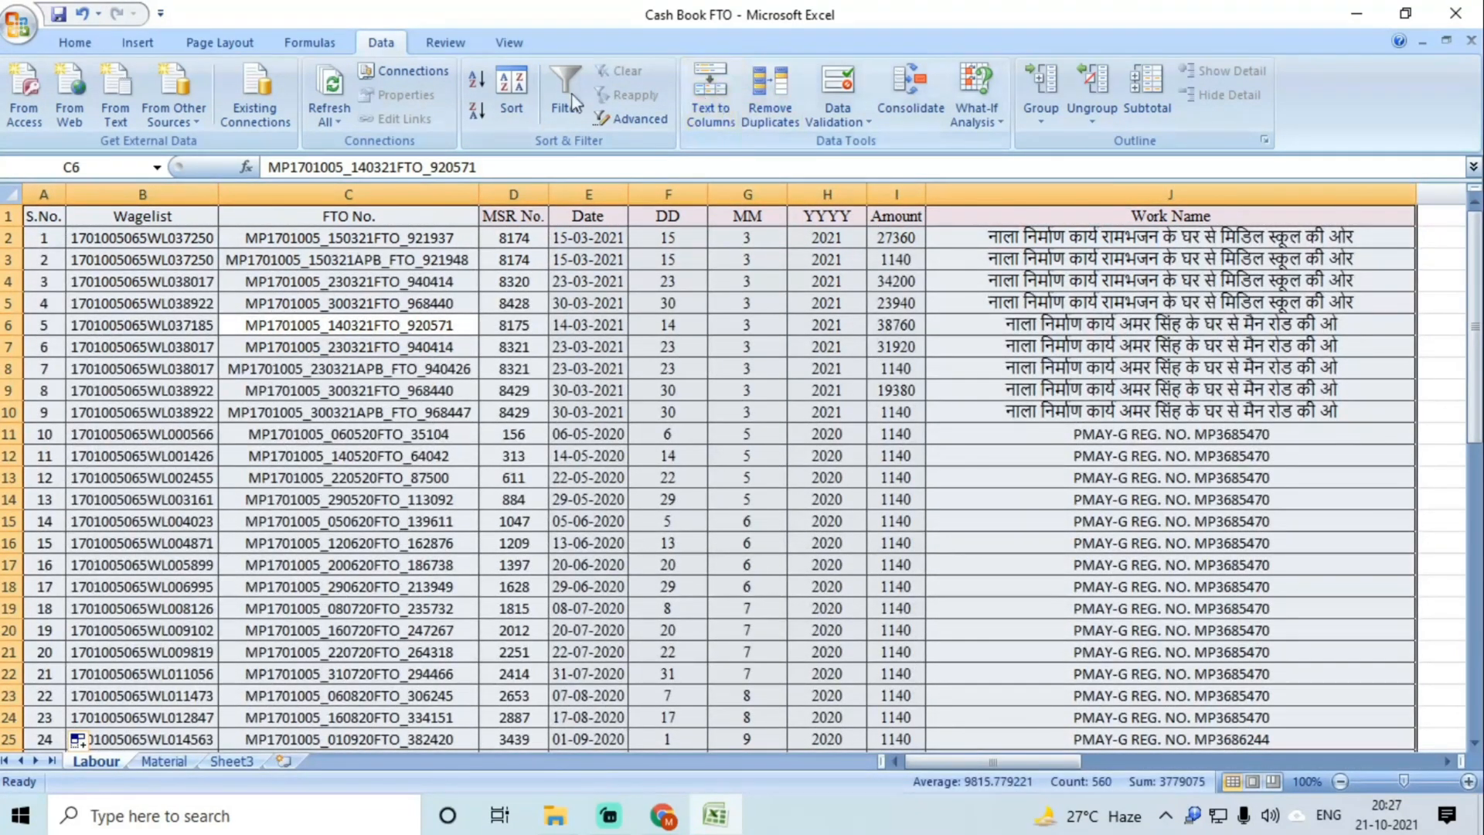
# Step: Start a sort by DD, cancel it, and reselect the whole Labour table
pyautogui.click(516, 101)
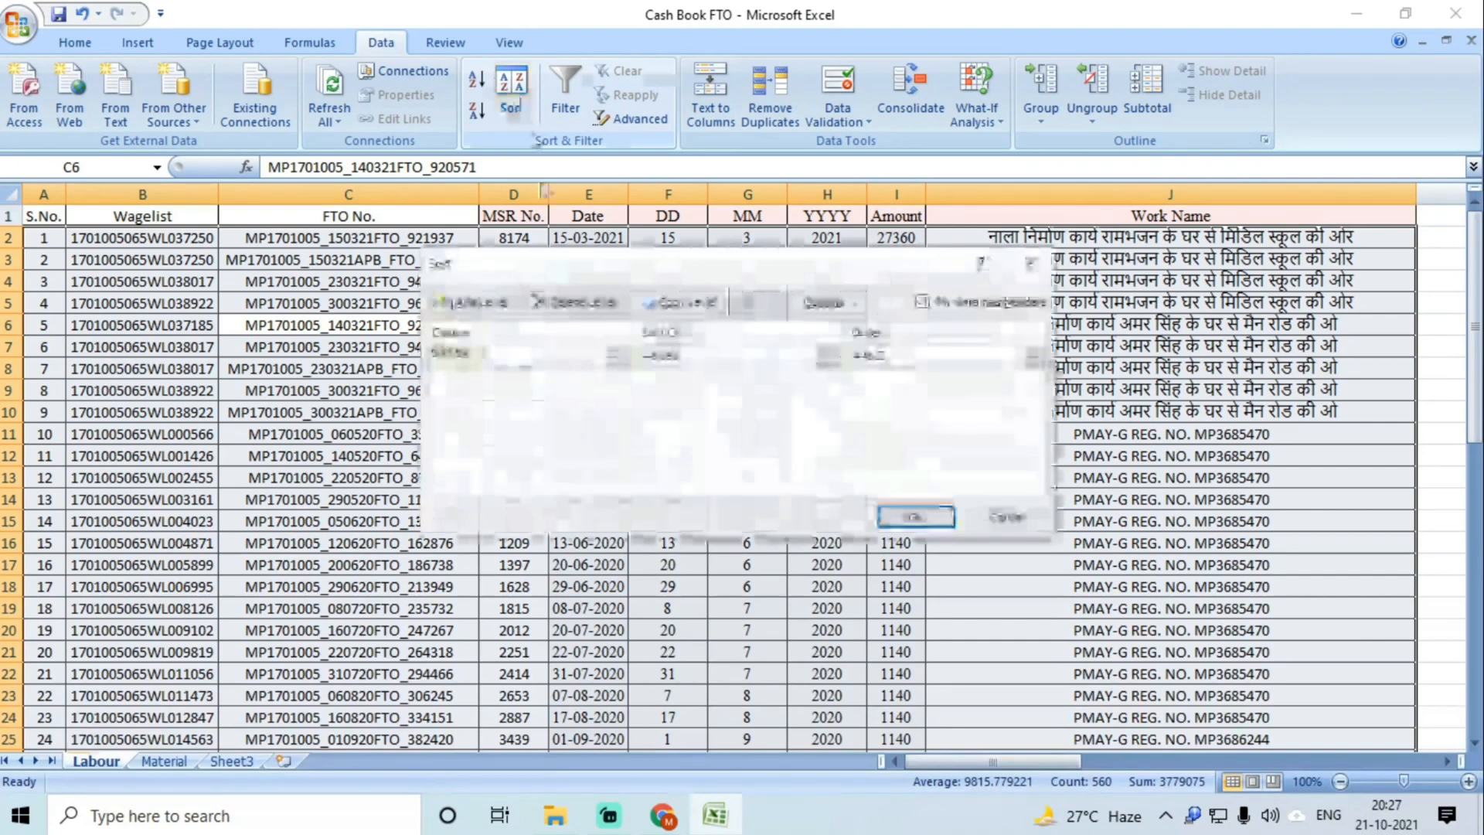
pyautogui.click(615, 356)
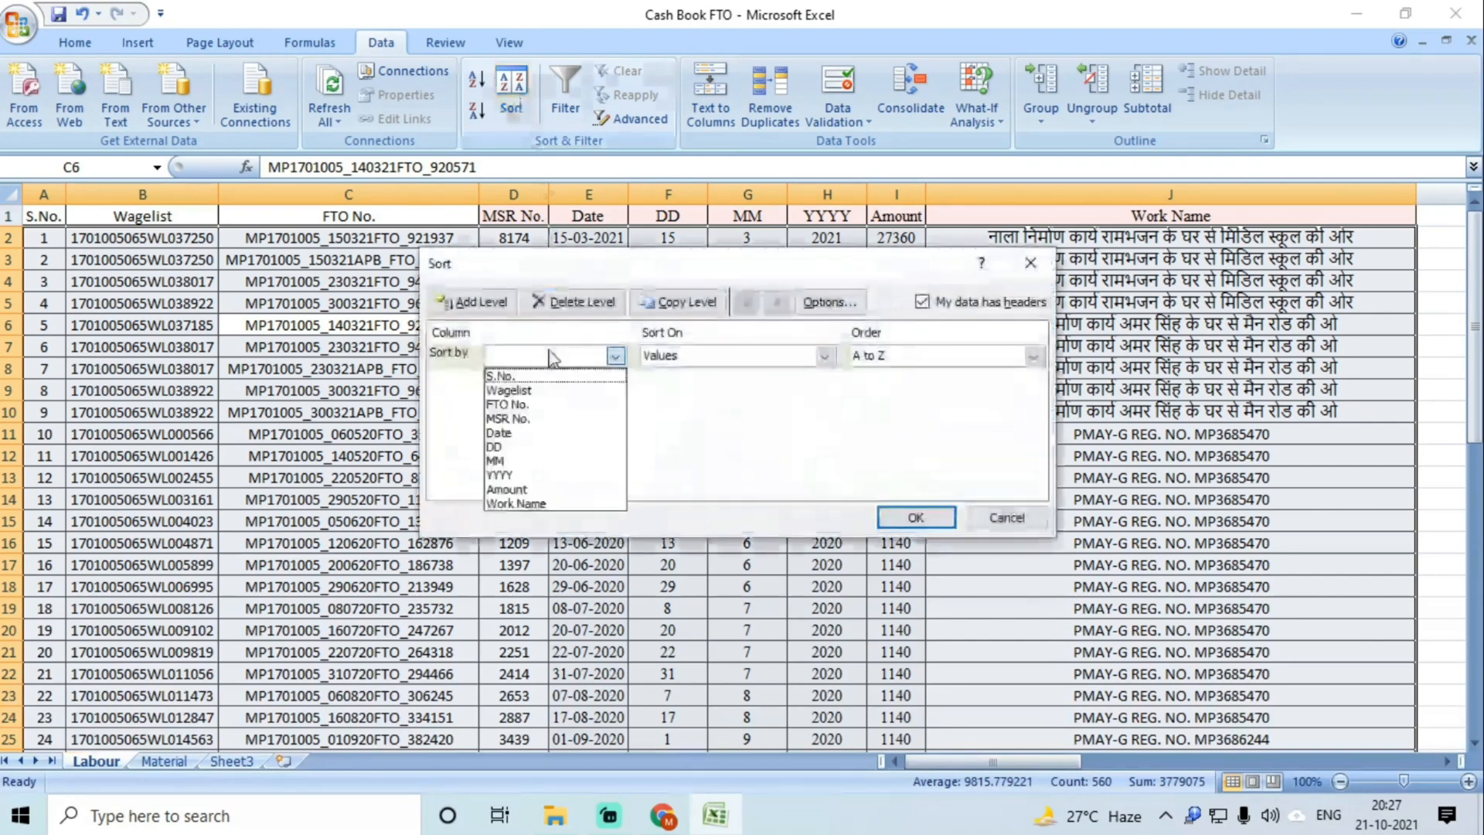
pyautogui.click(527, 447)
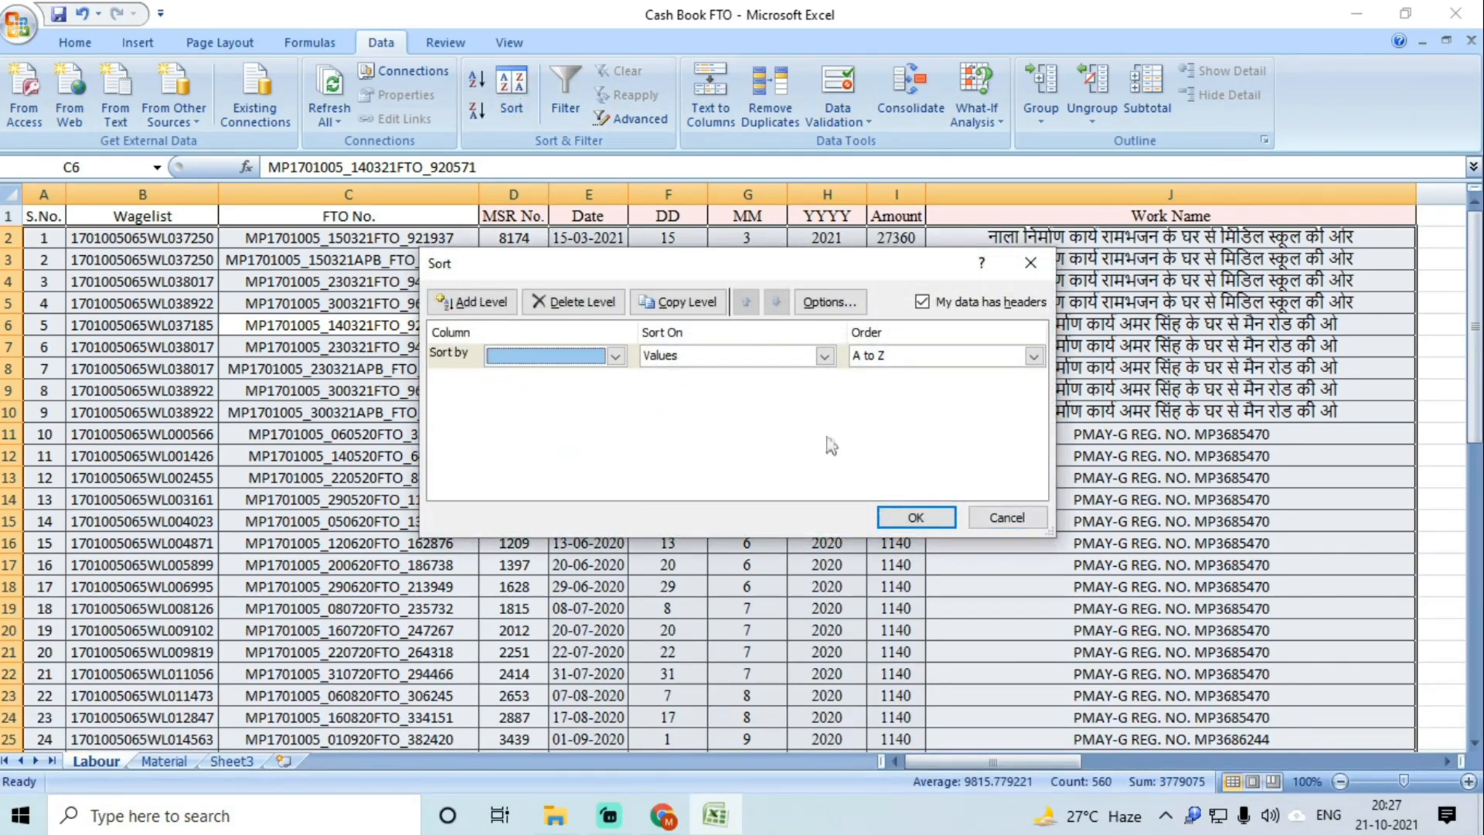
pyautogui.click(1006, 517)
pyautogui.click(674, 446)
pyautogui.click(740, 425)
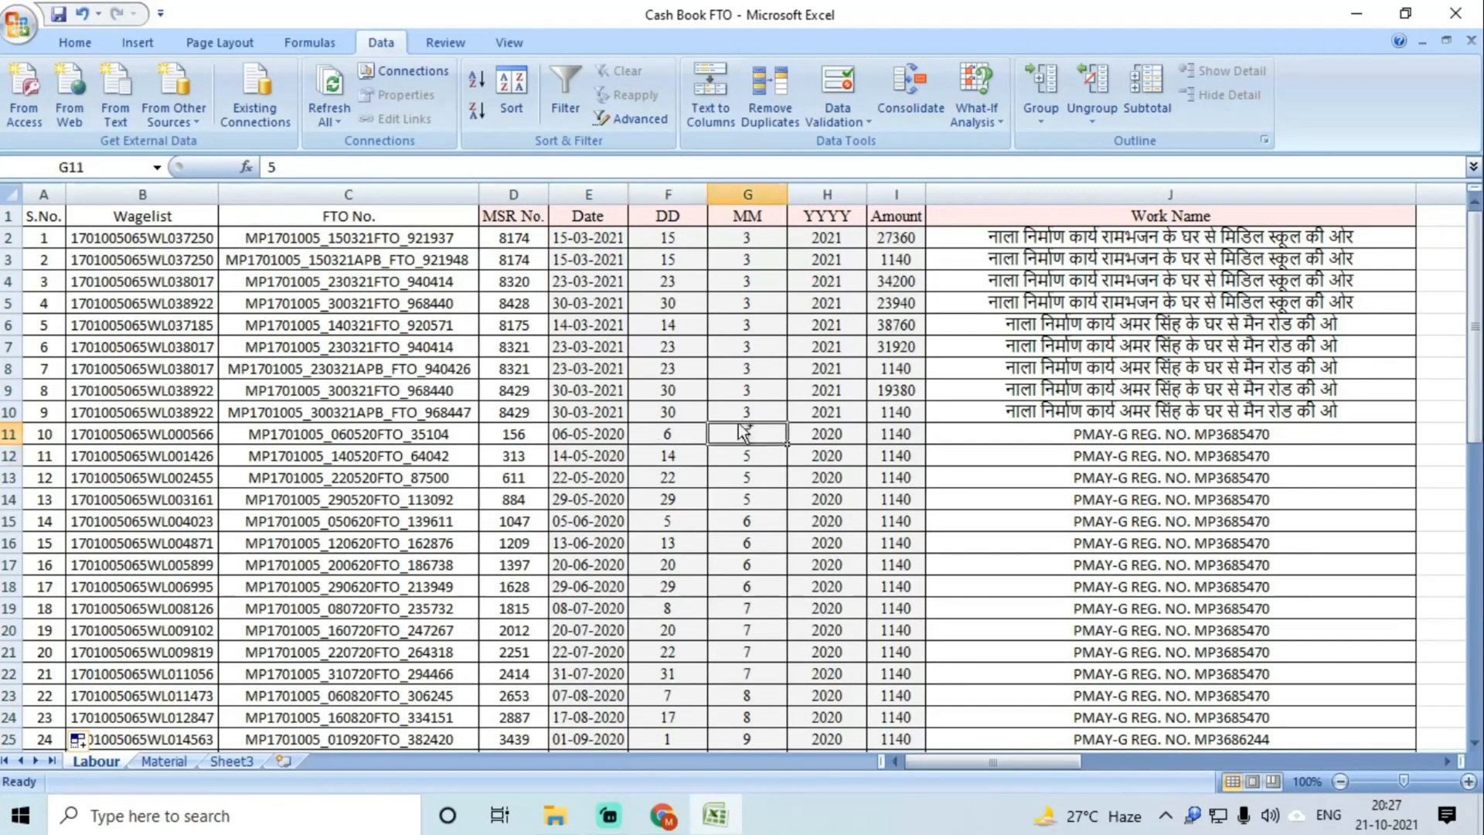
pyautogui.hotkey('ctrl', 'a')
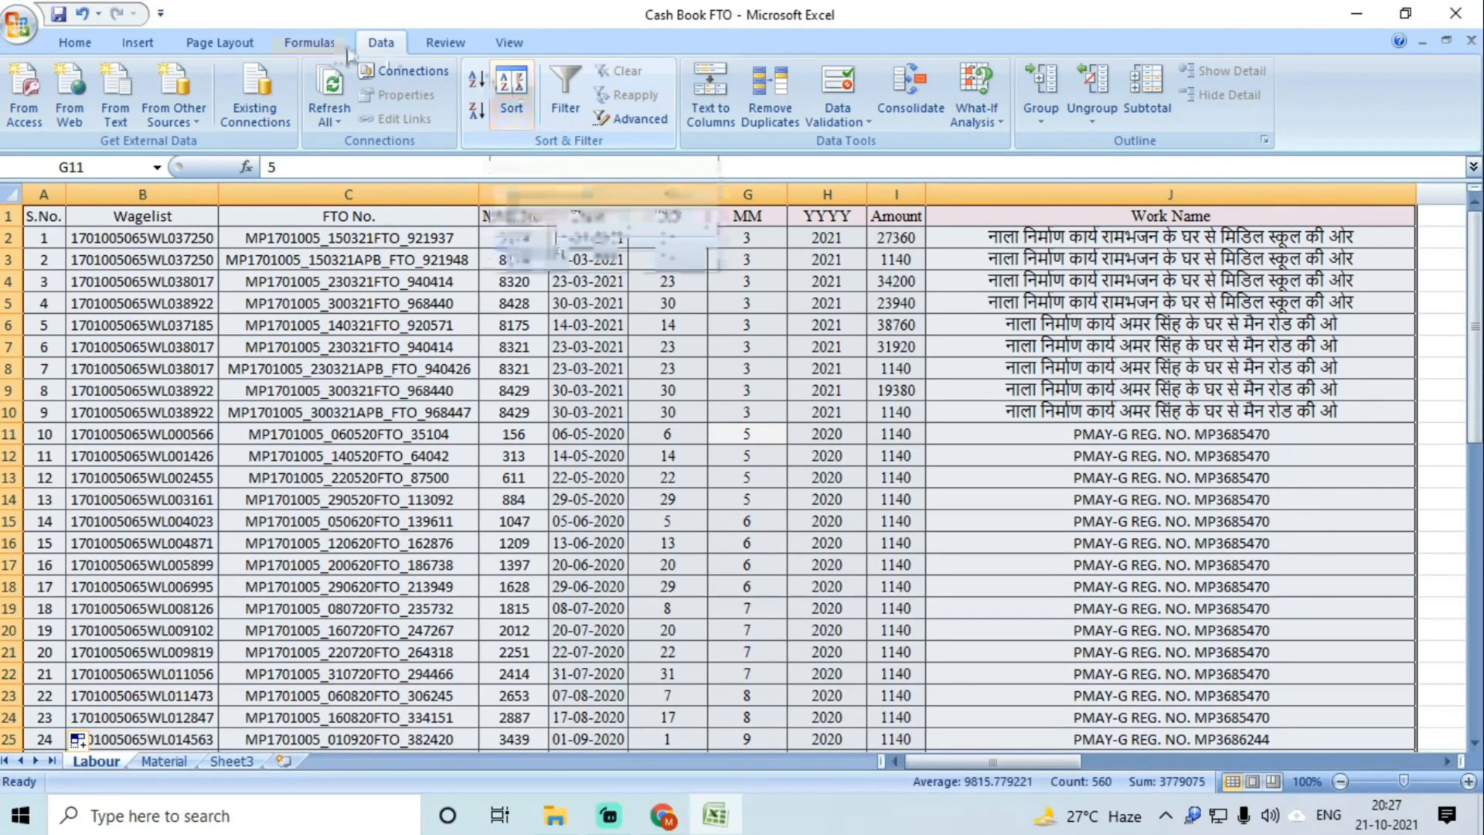
# Step: Sort the Labour table Smallest to Largest by DD, then by MM, then by YYYY
pyautogui.click(514, 107)
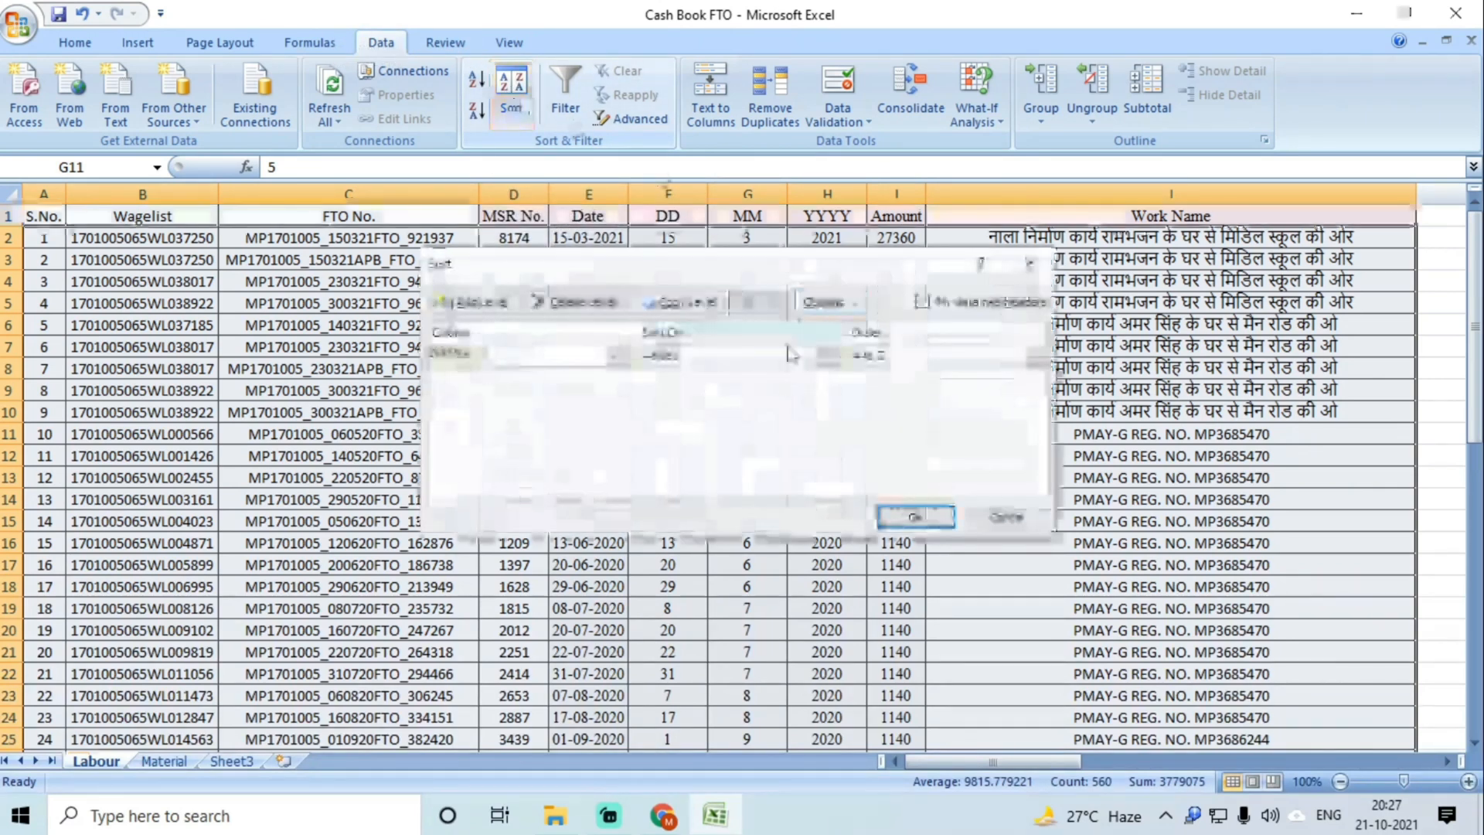
pyautogui.click(544, 356)
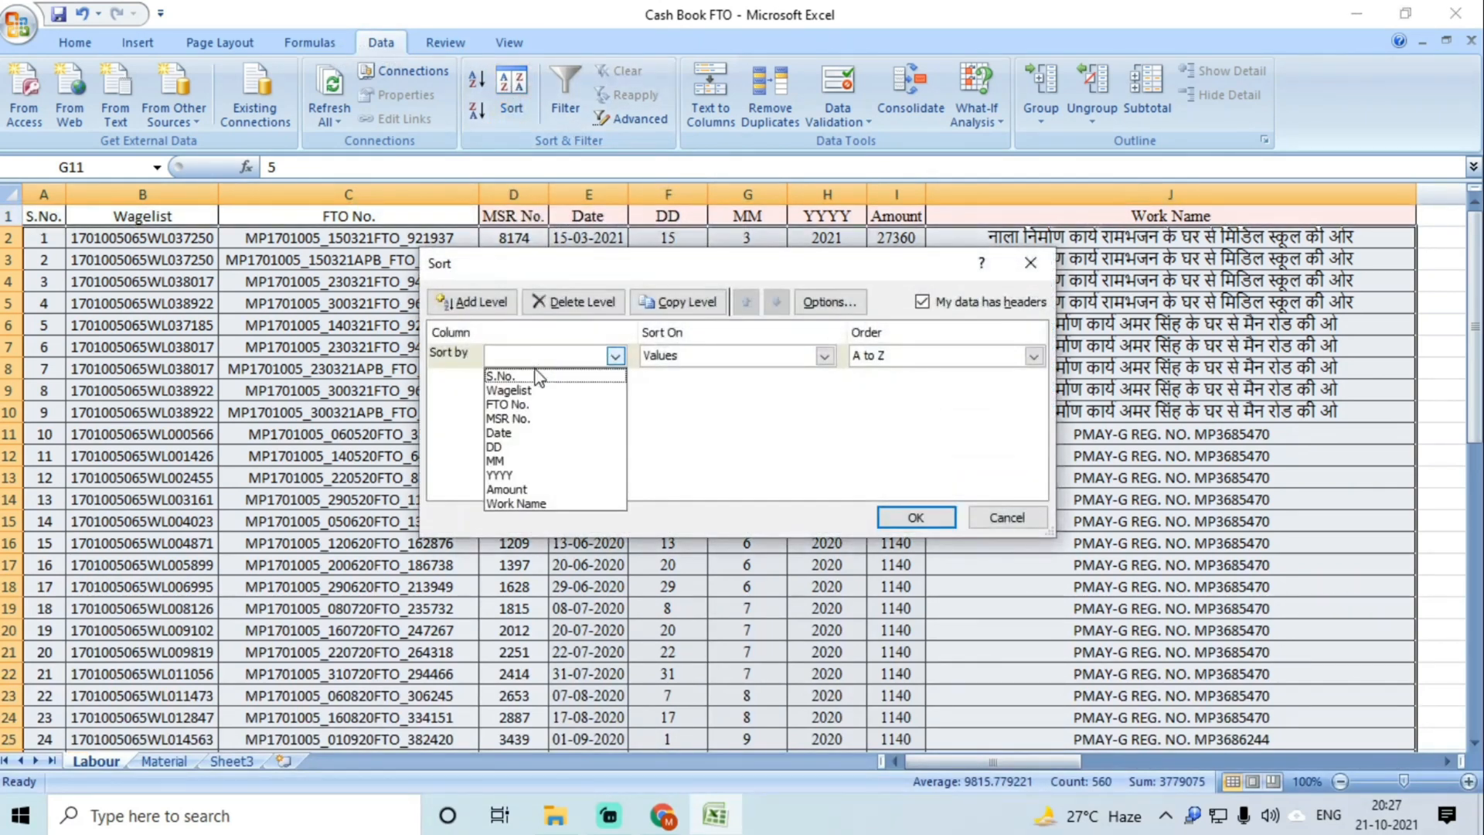
pyautogui.click(527, 447)
pyautogui.click(914, 518)
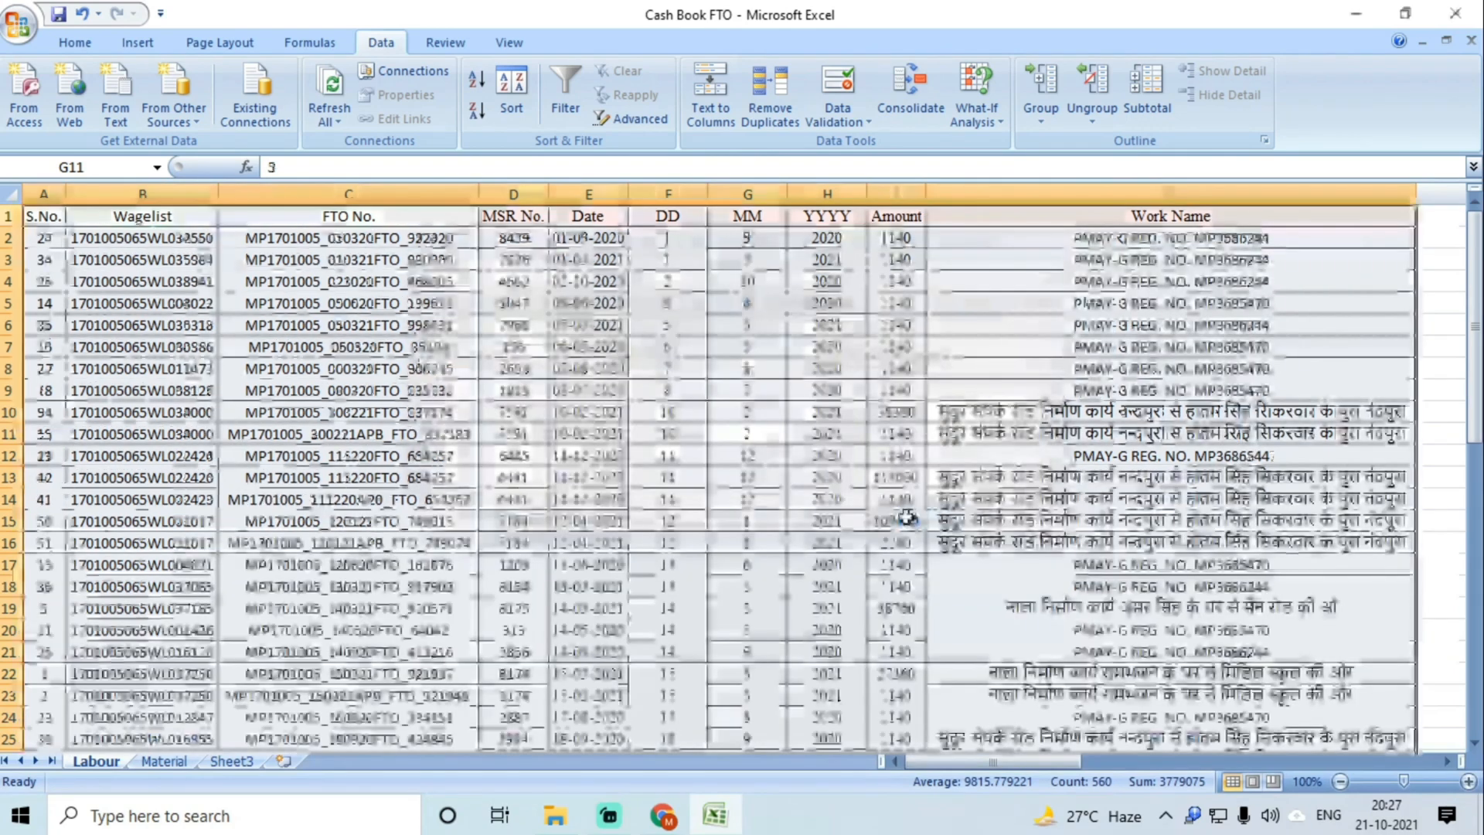
pyautogui.click(513, 93)
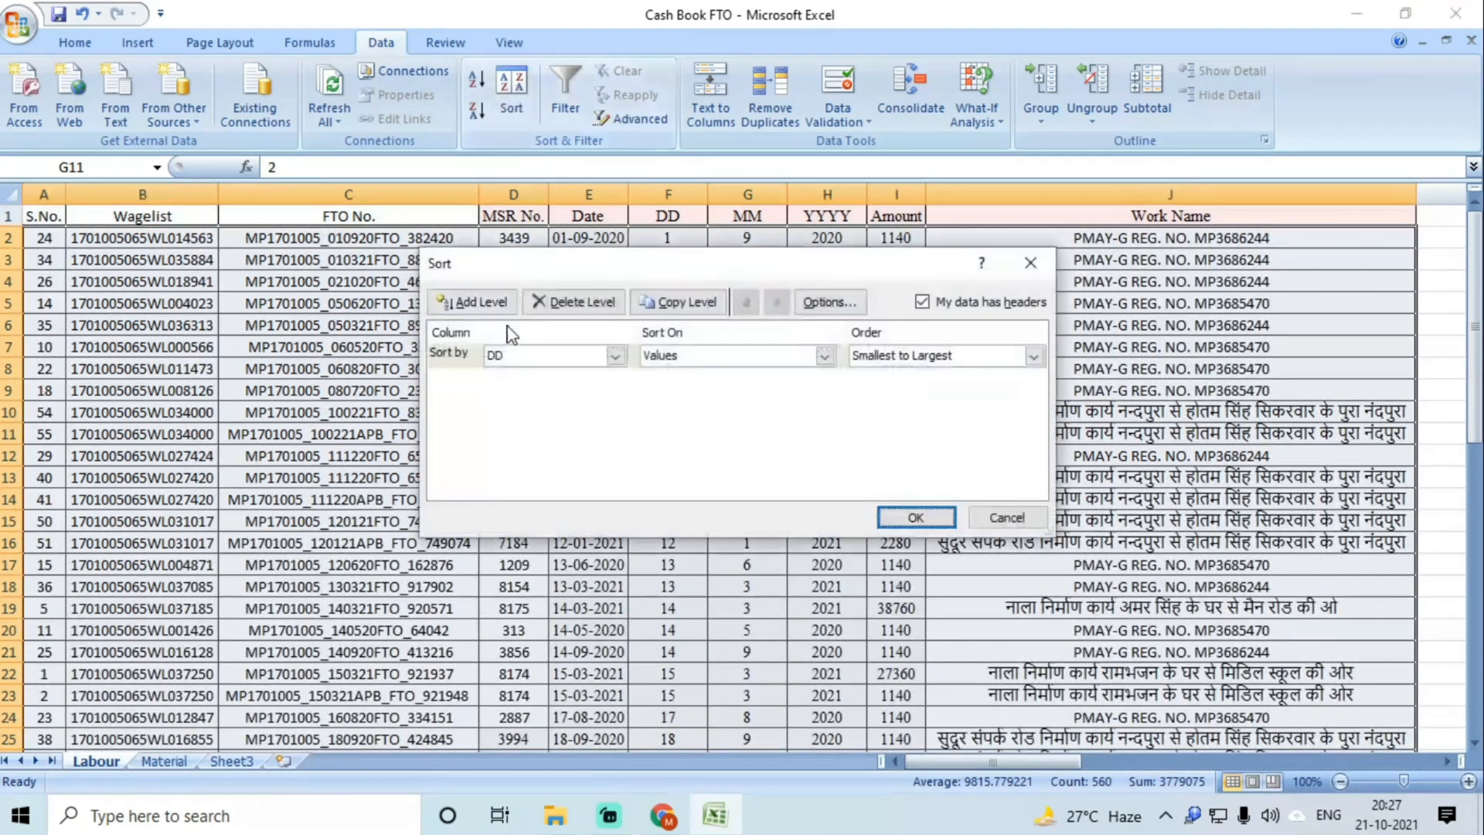
pyautogui.click(524, 355)
pyautogui.click(503, 461)
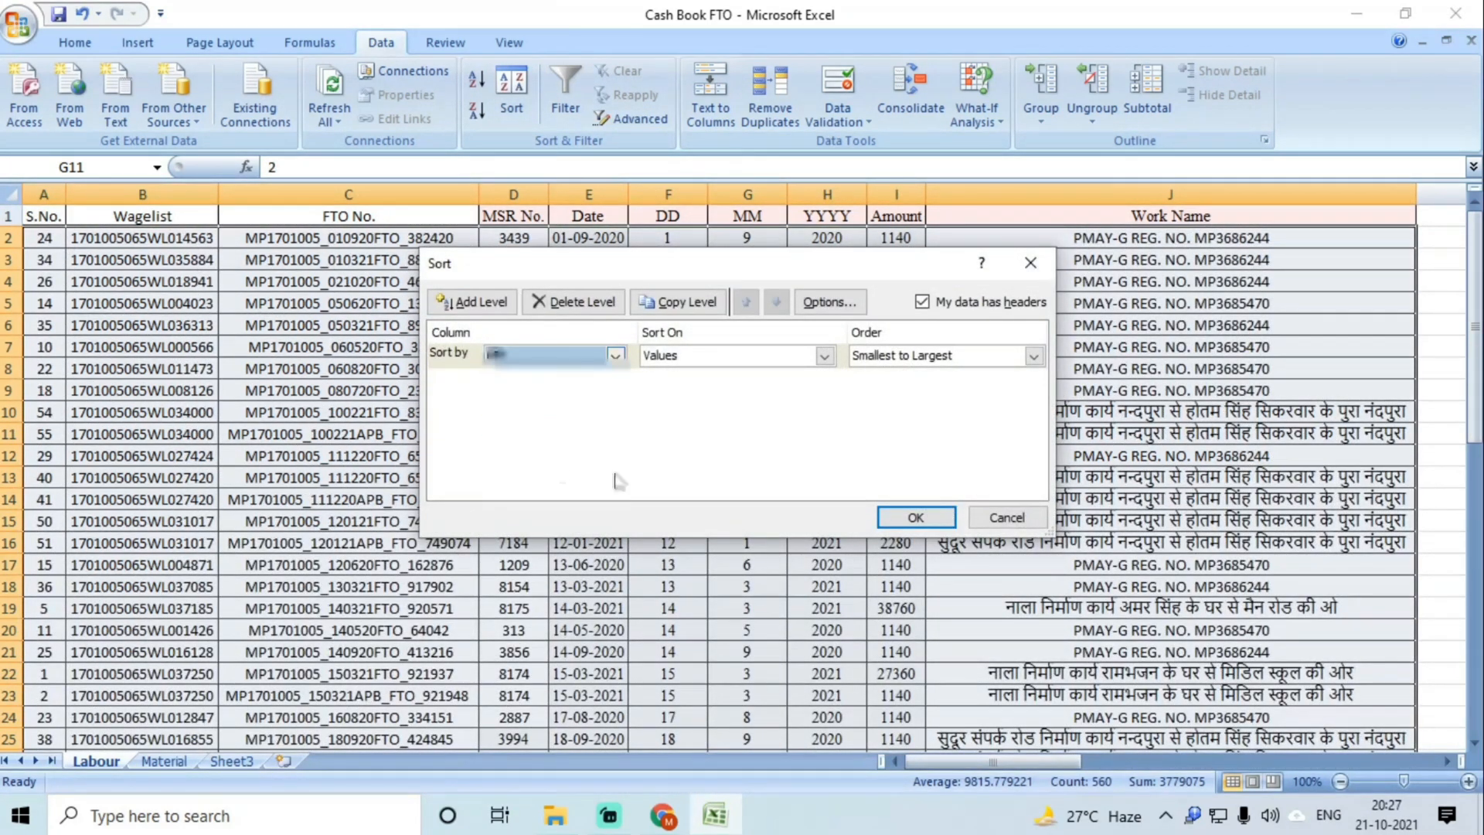
pyautogui.click(915, 517)
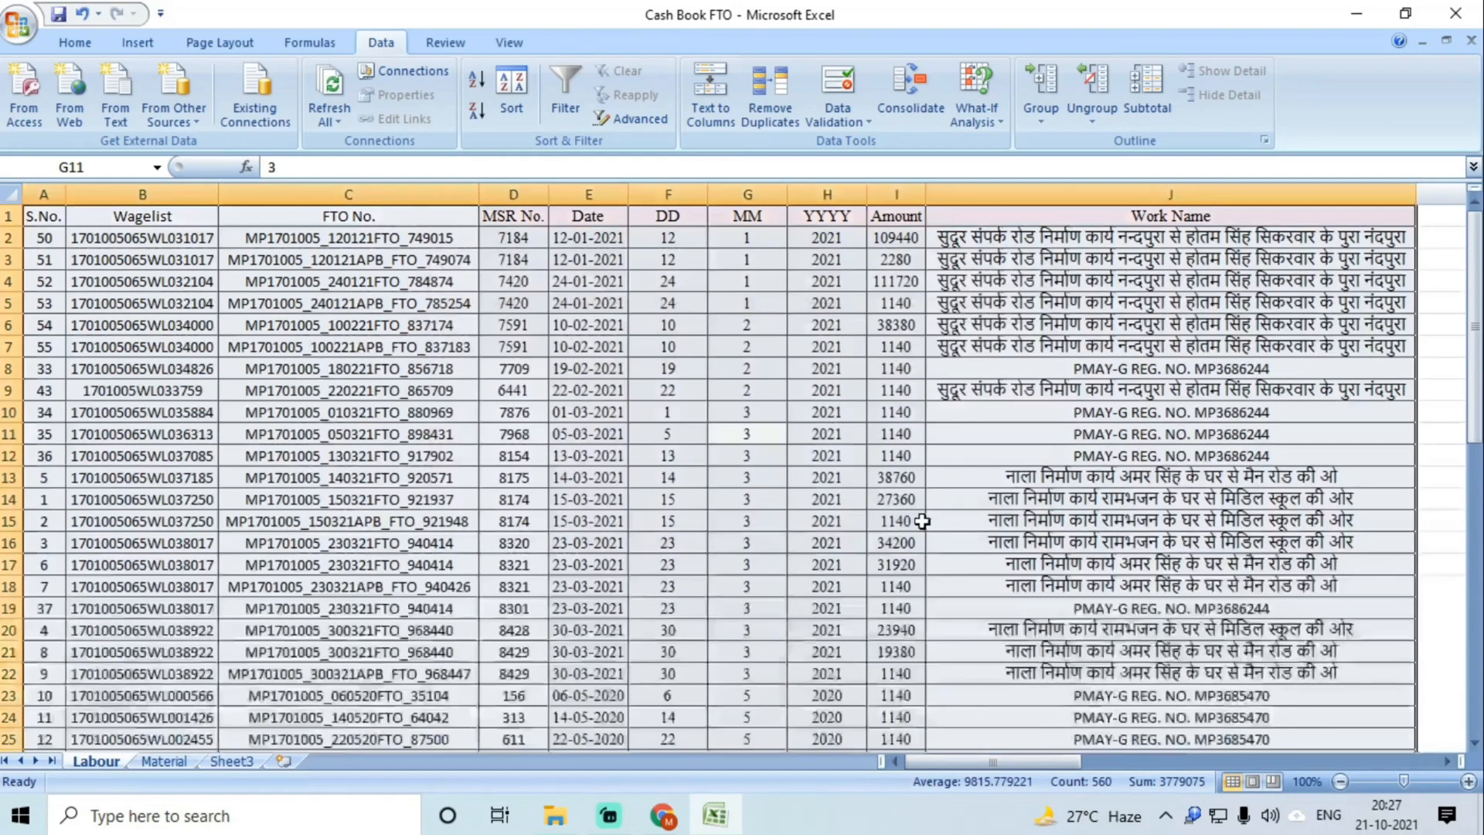
pyautogui.click(514, 93)
pyautogui.click(615, 355)
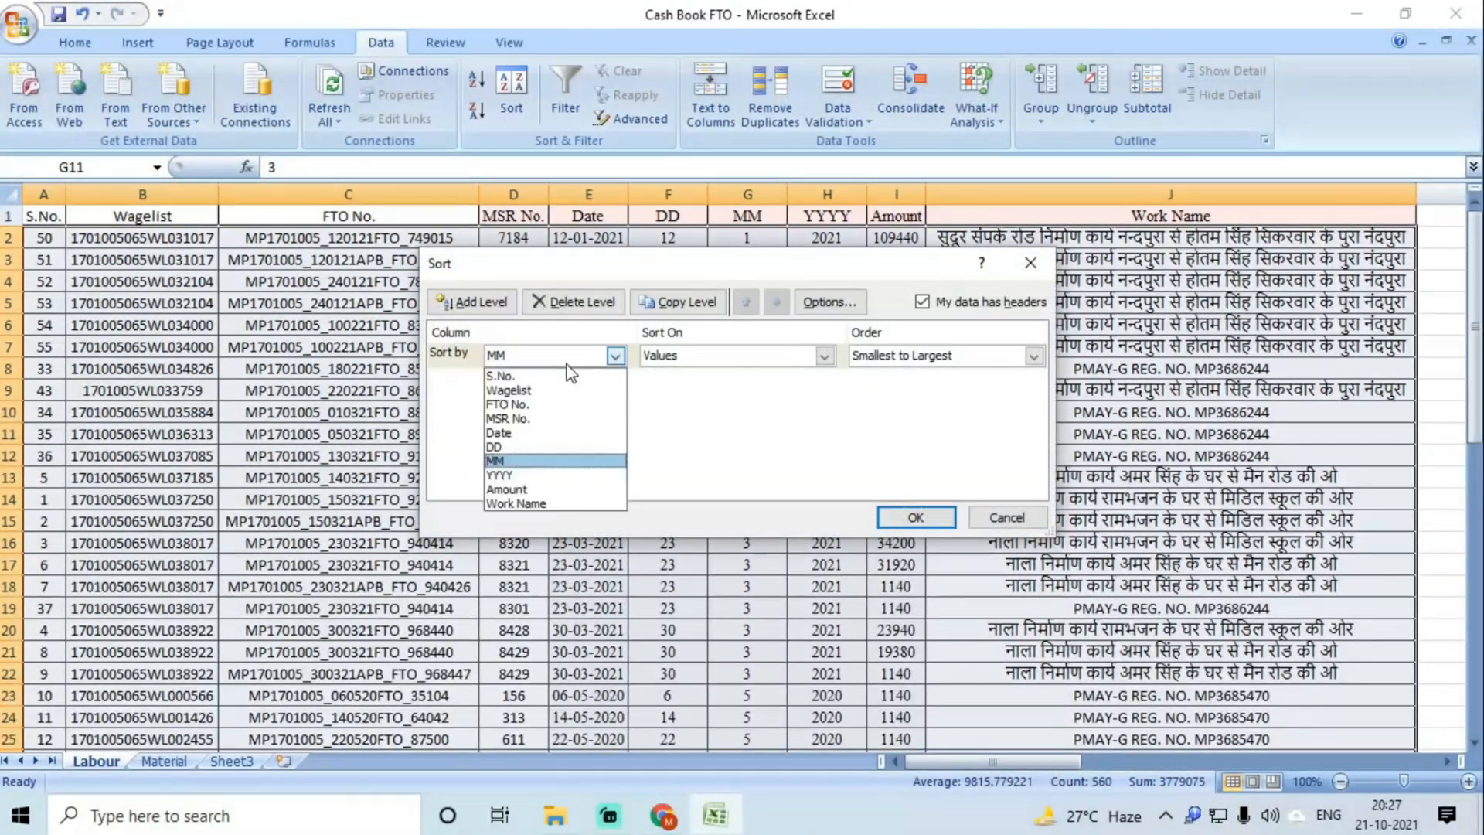
pyautogui.click(530, 478)
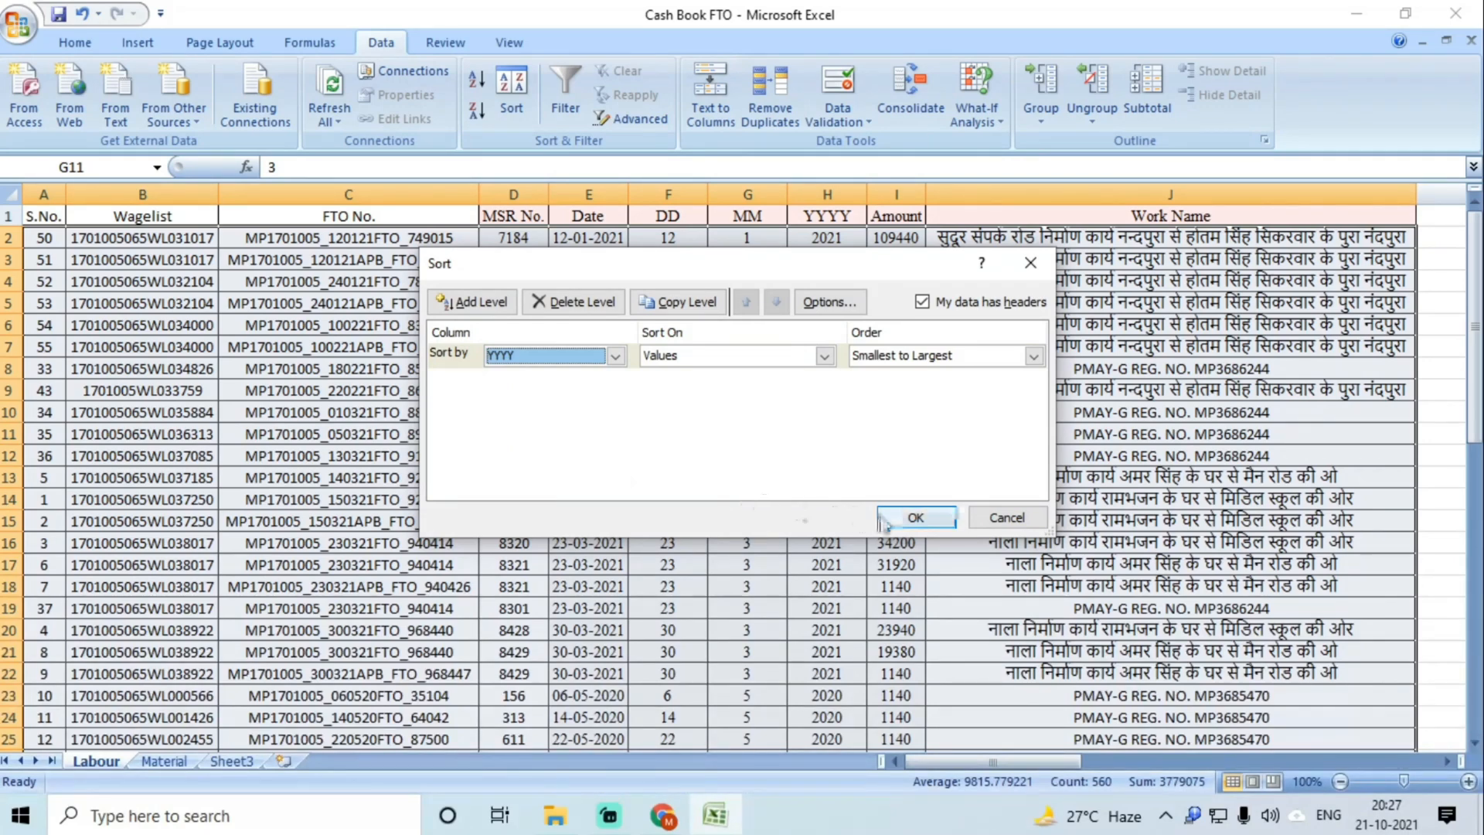
pyautogui.click(915, 518)
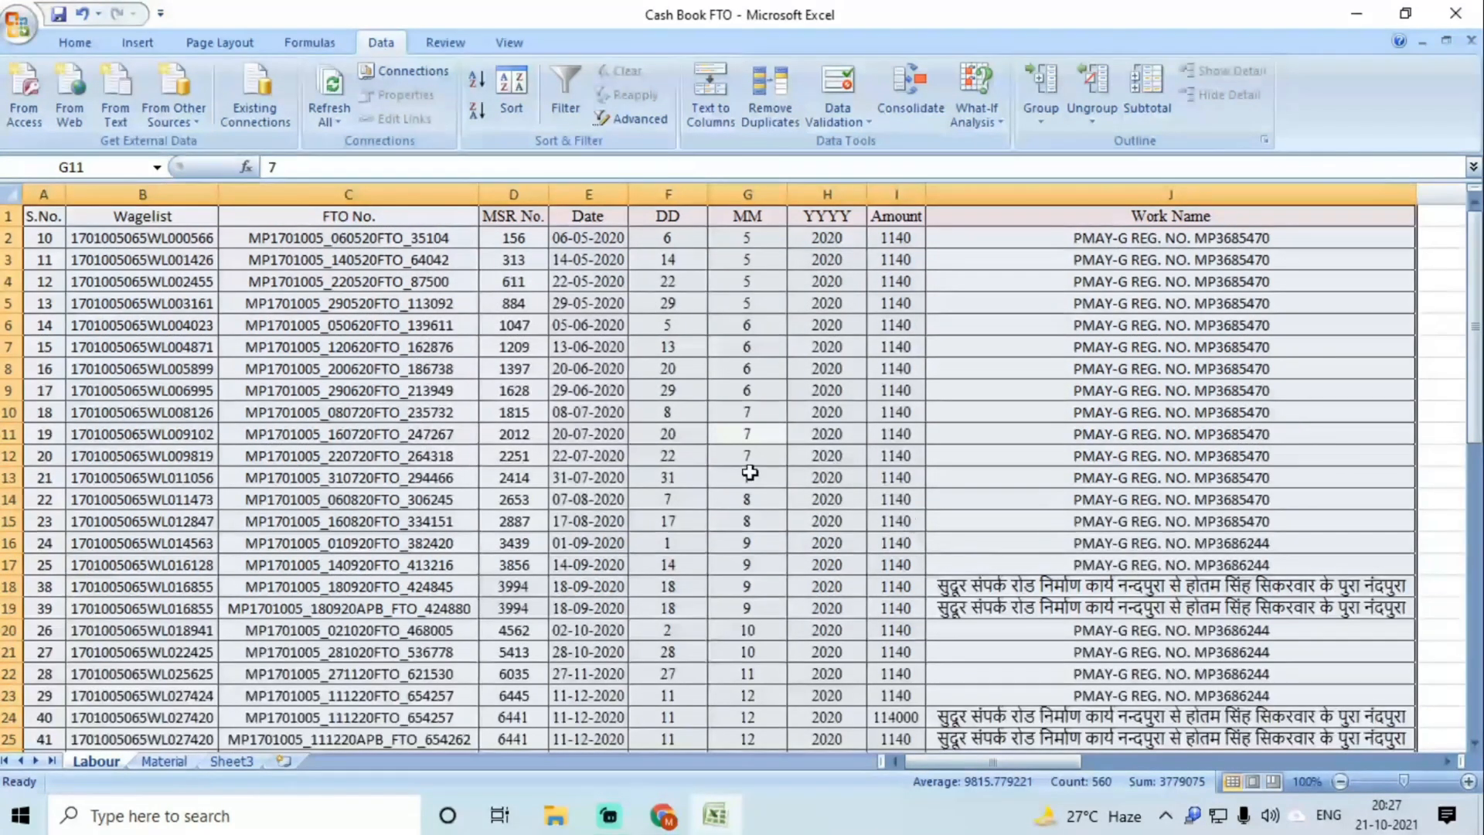
# Step: Check the date-sorted Labour rows, then go to the empty Material sheet
pyautogui.click(700, 457)
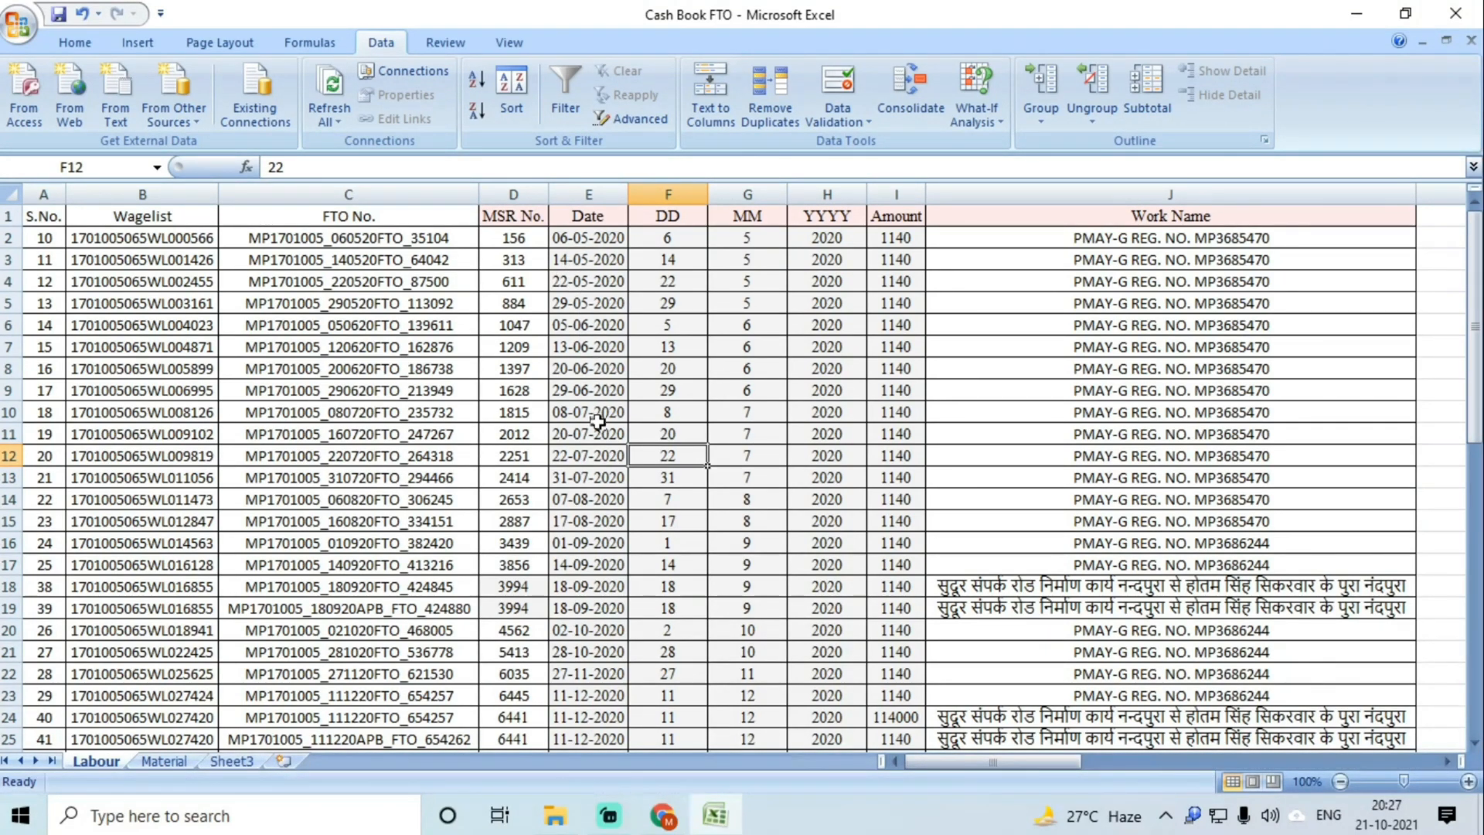
pyautogui.scroll(-8, 597, 421)
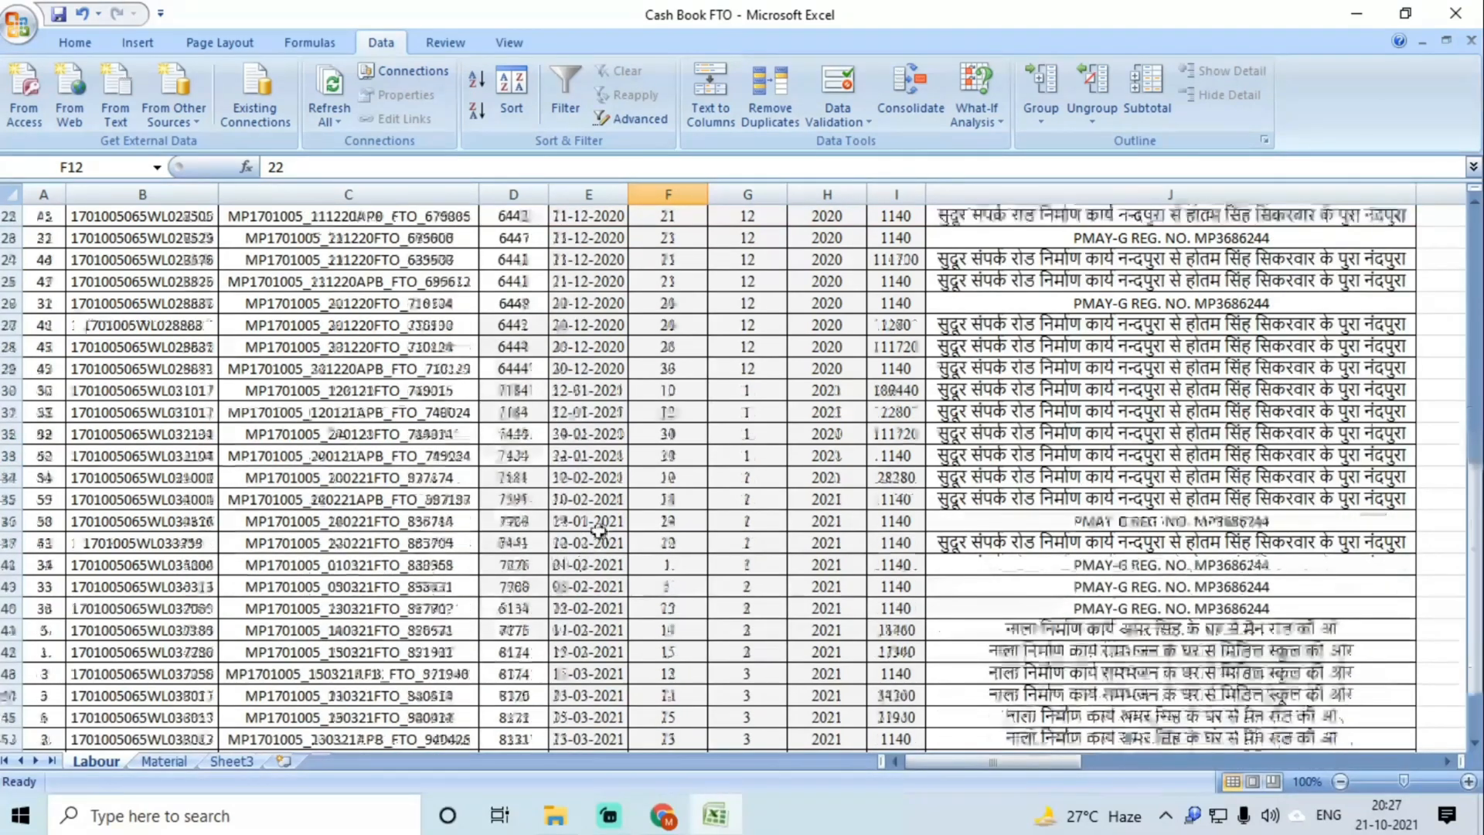
pyautogui.scroll(-5, 595, 529)
pyautogui.scroll(5, 592, 524)
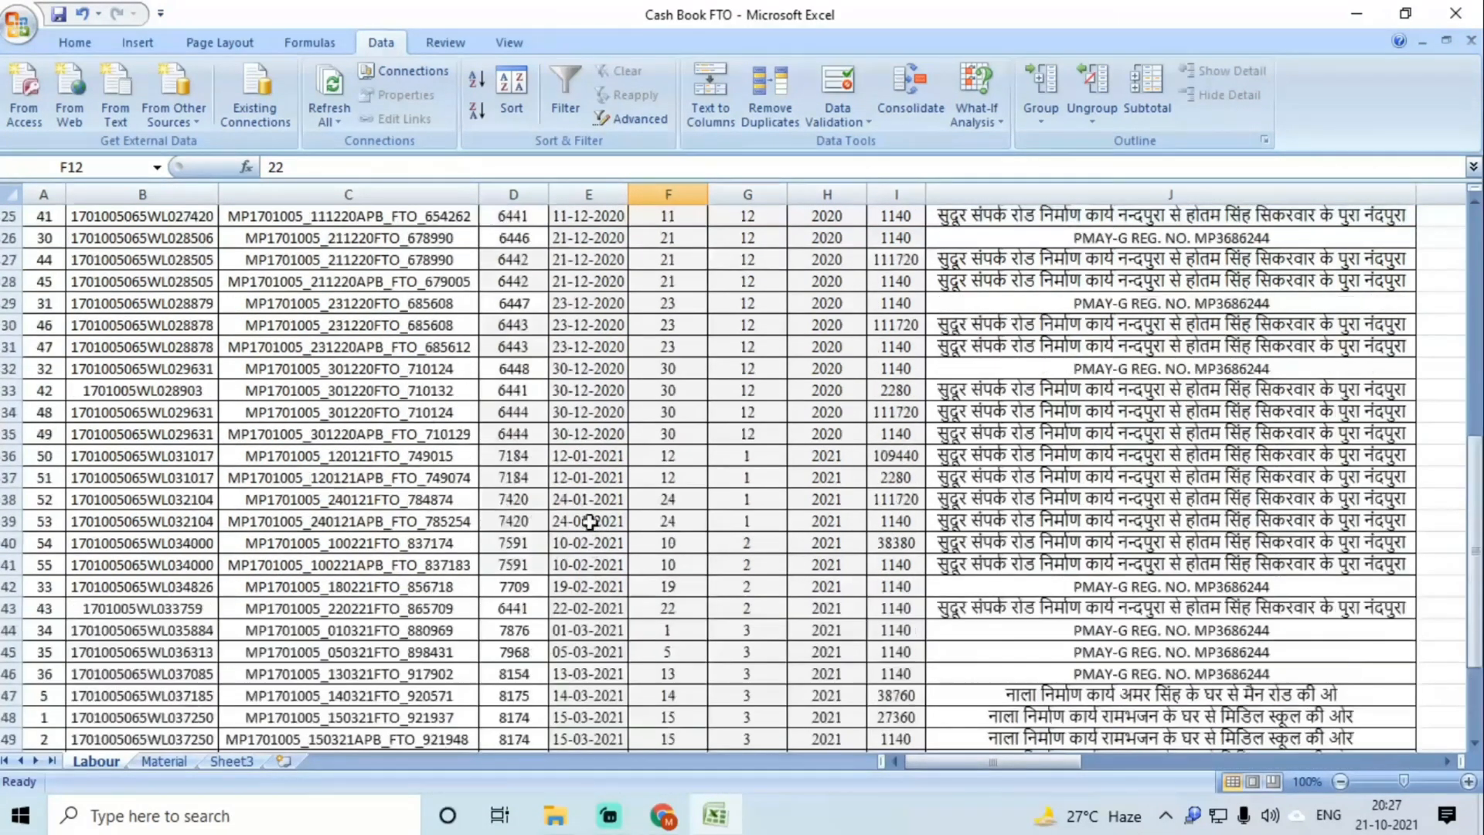
pyautogui.scroll(8, 589, 521)
pyautogui.moveTo(686, 194); pyautogui.dragTo(824, 195)
pyautogui.click(755, 348)
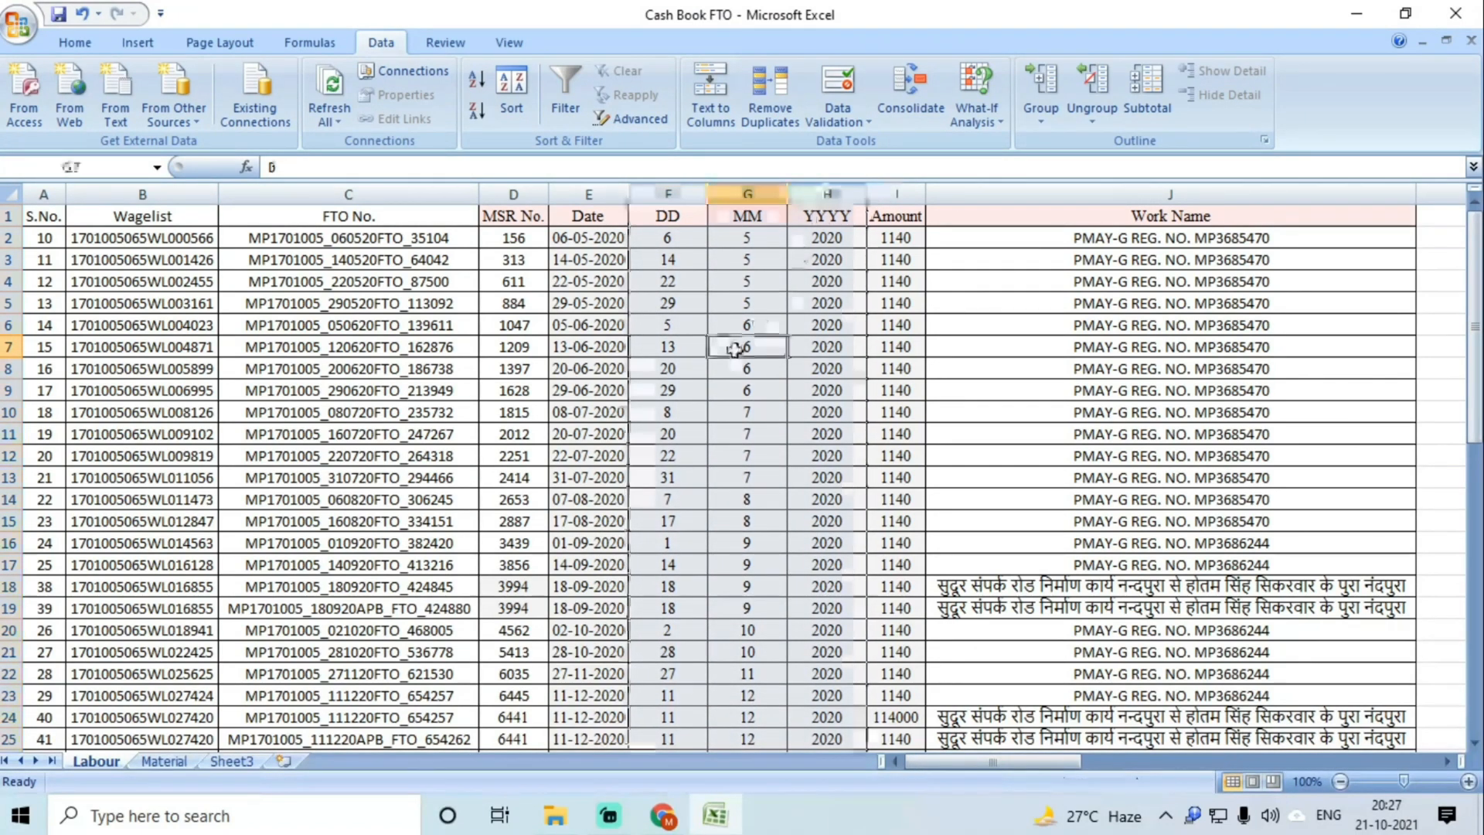
pyautogui.scroll(-13, 754, 350)
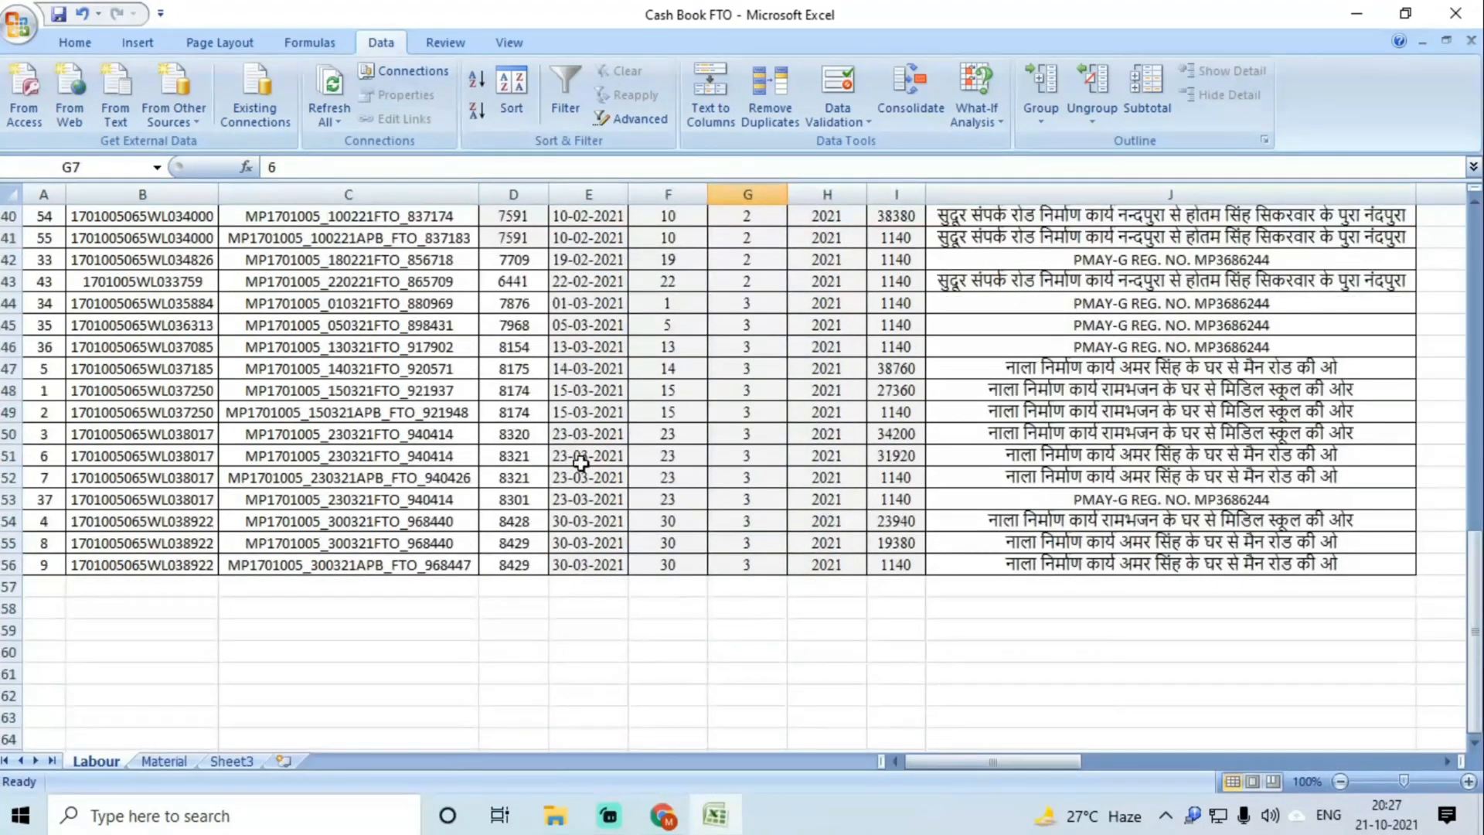
pyautogui.click(164, 761)
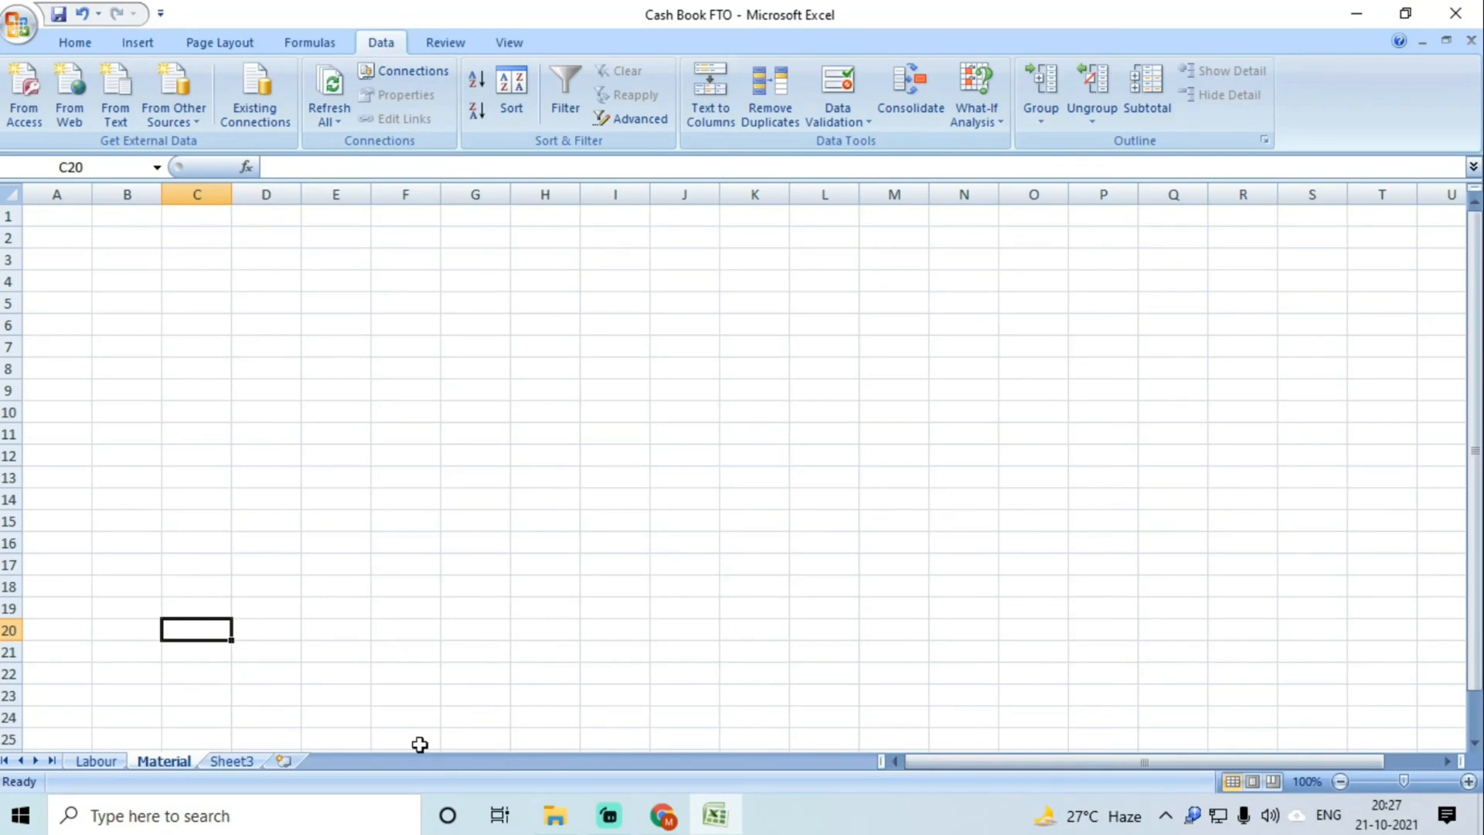
# Step: Close the WageList browser window
pyautogui.click(663, 816)
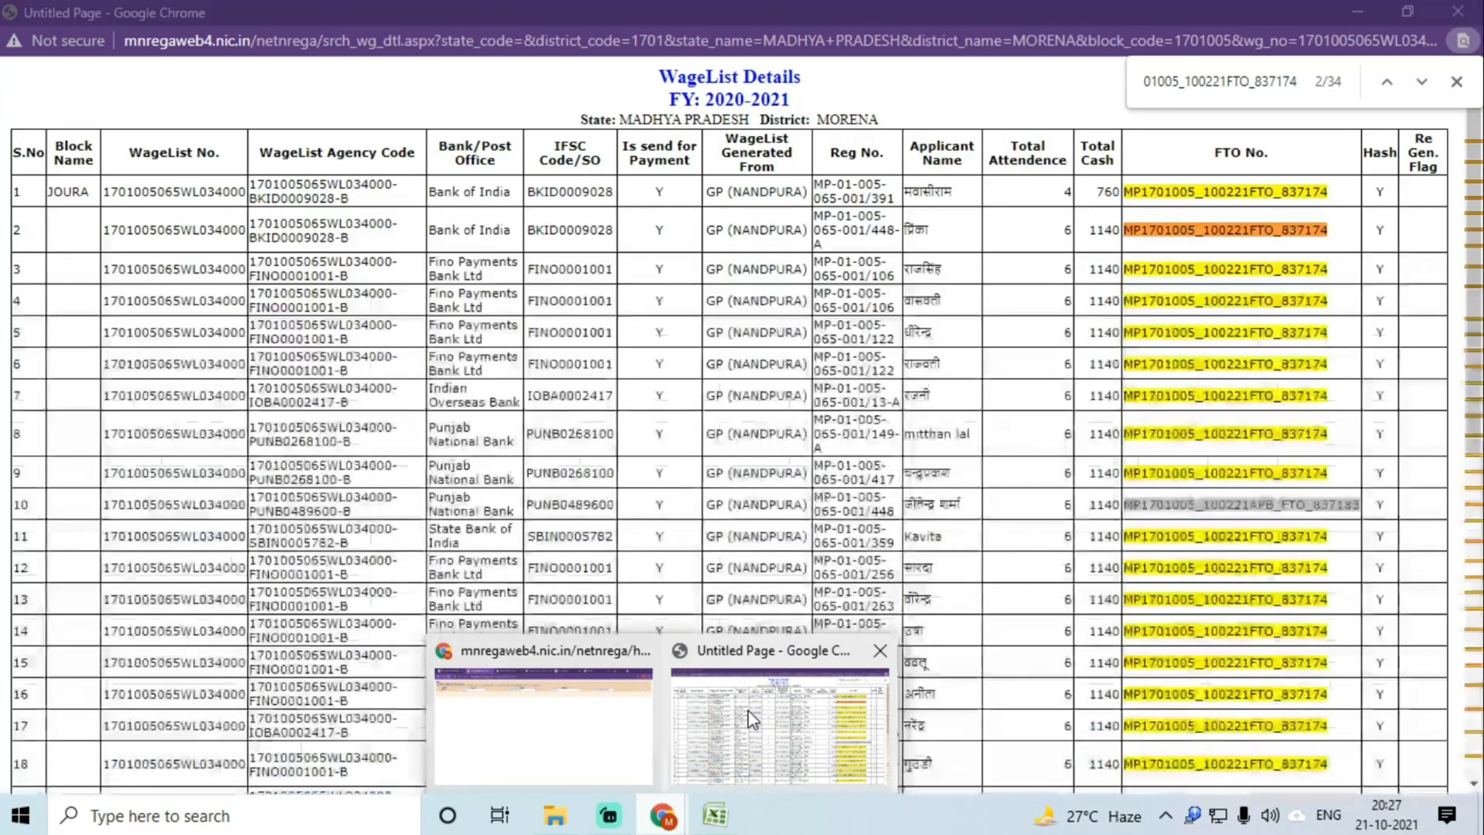
pyautogui.click(777, 719)
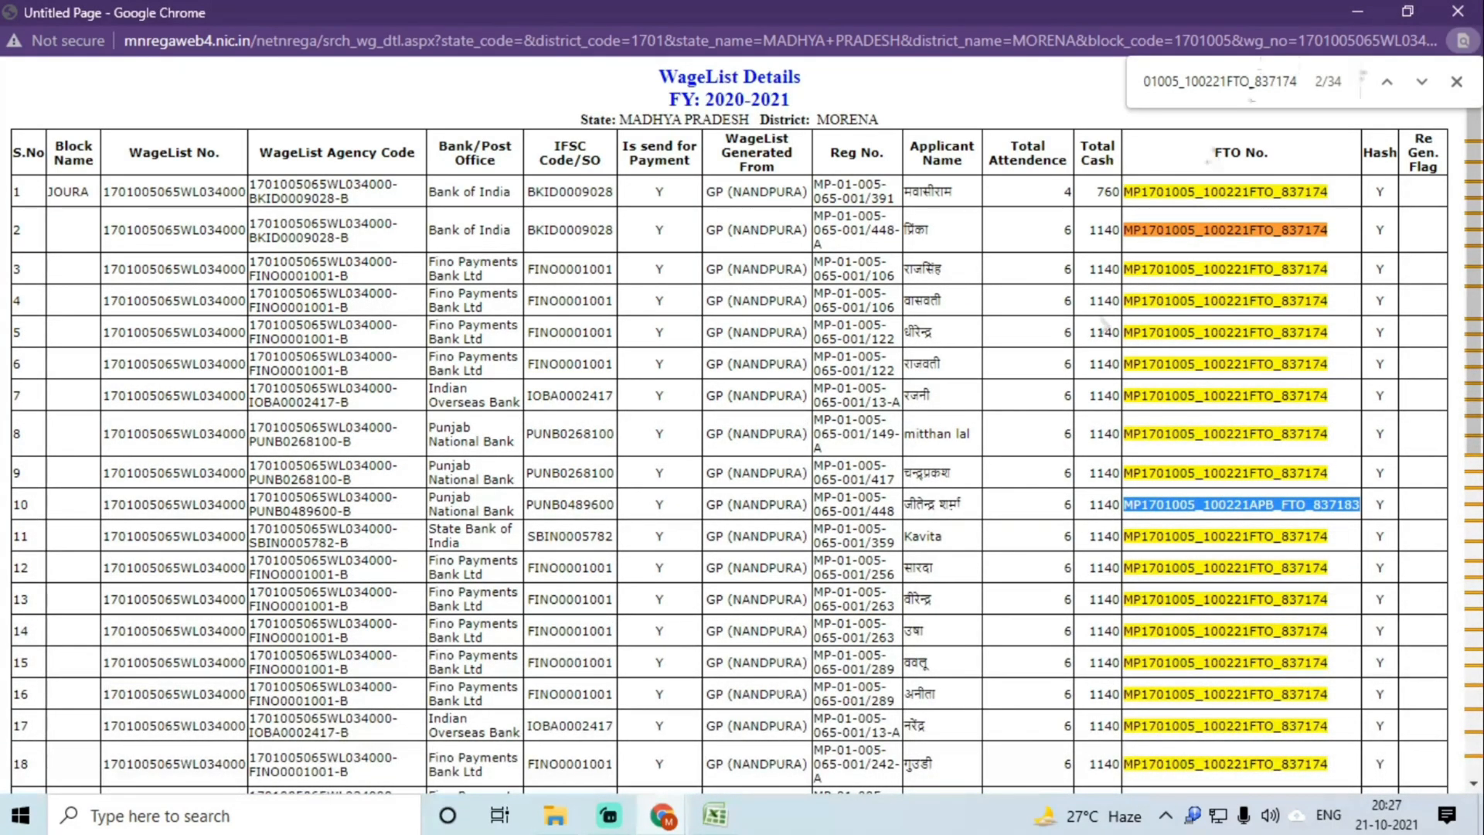
pyautogui.click(1459, 12)
# Step: Go to the MGNREGA Funds tab and select the whole material-expenditure table
pyautogui.click(665, 814)
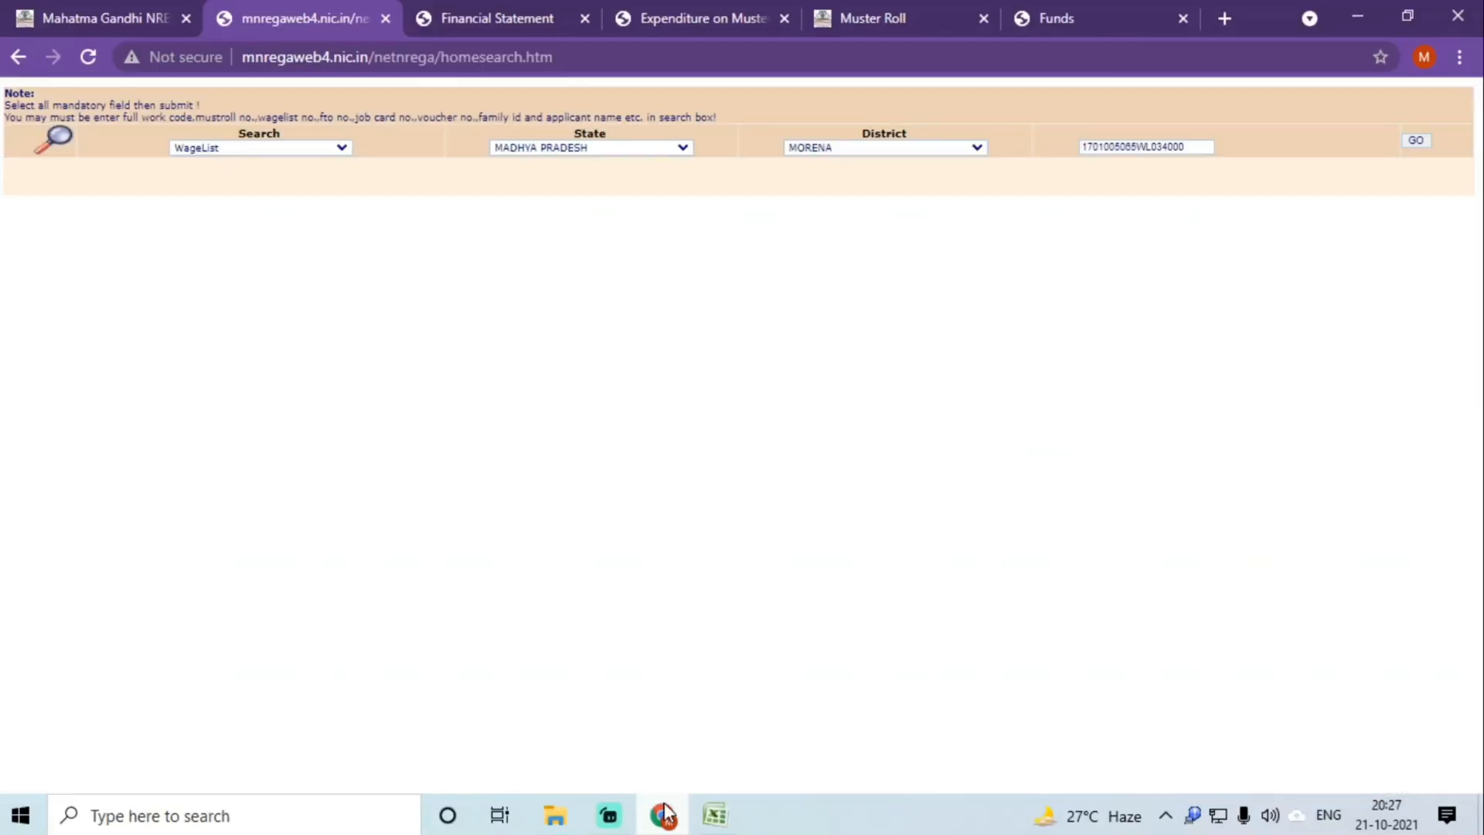
pyautogui.click(495, 15)
pyautogui.click(666, 11)
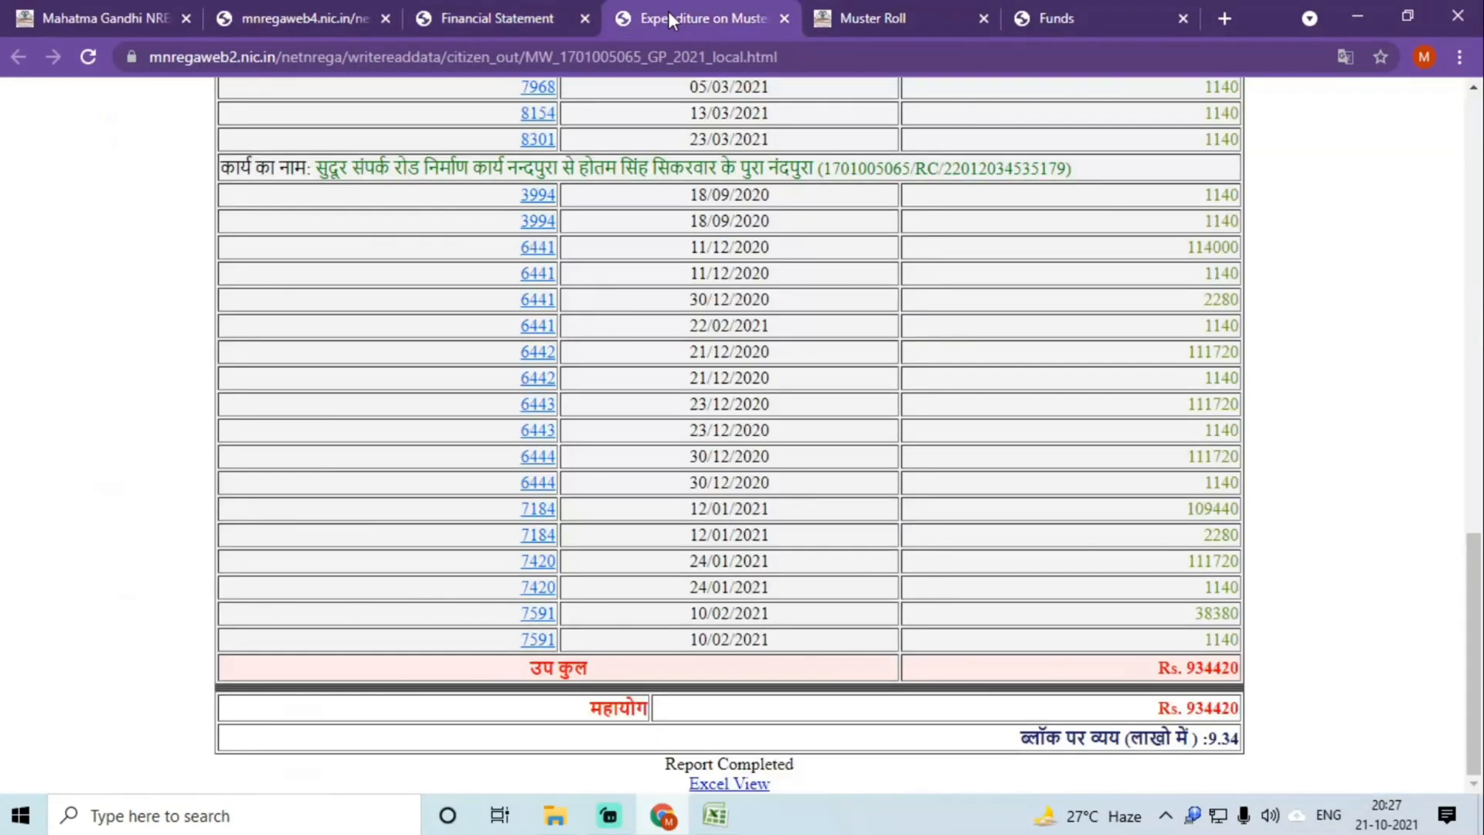
pyautogui.click(866, 31)
pyautogui.click(1060, 7)
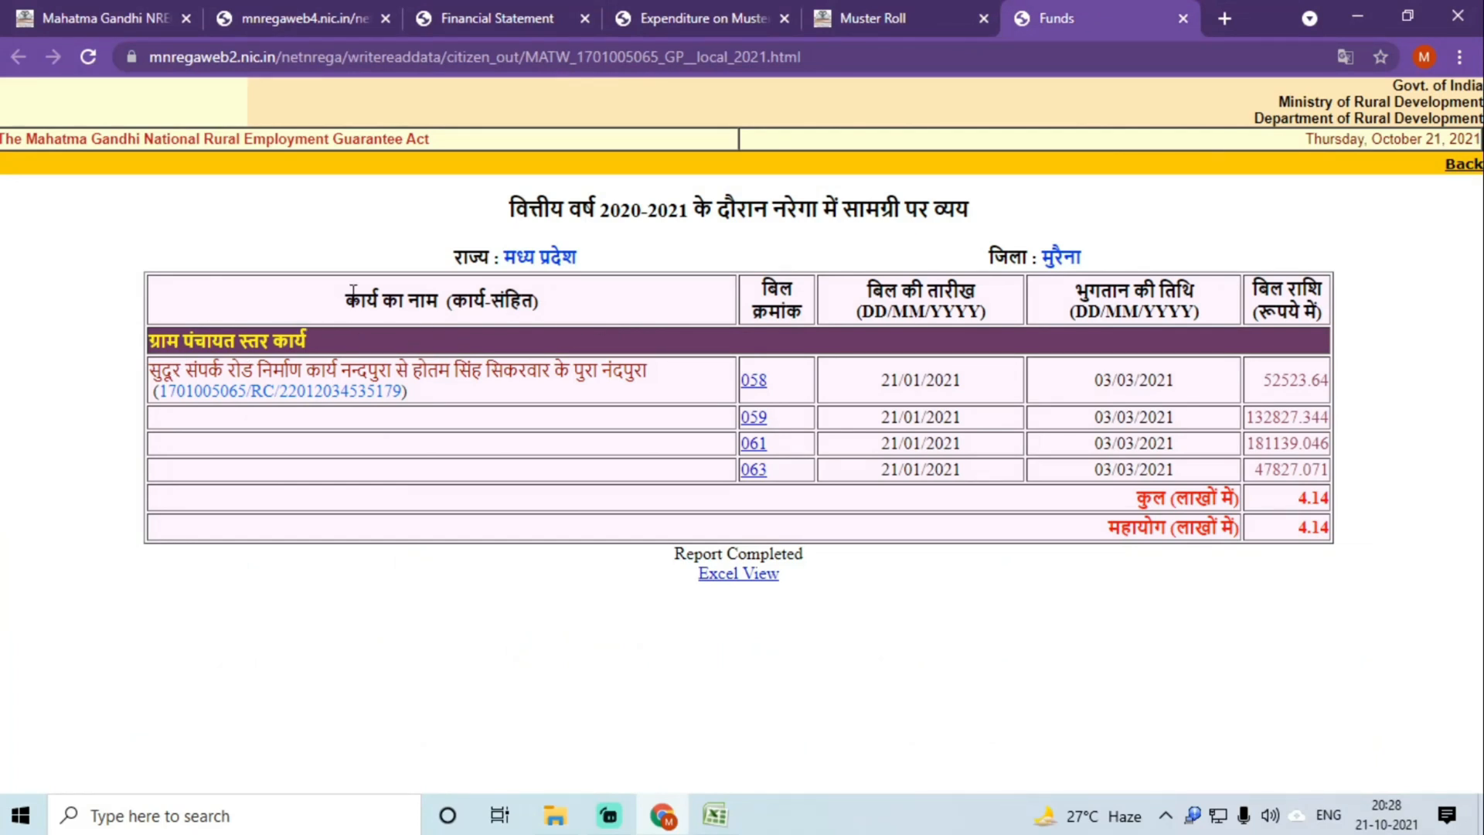
pyautogui.moveTo(340, 300); pyautogui.dragTo(1335, 479)
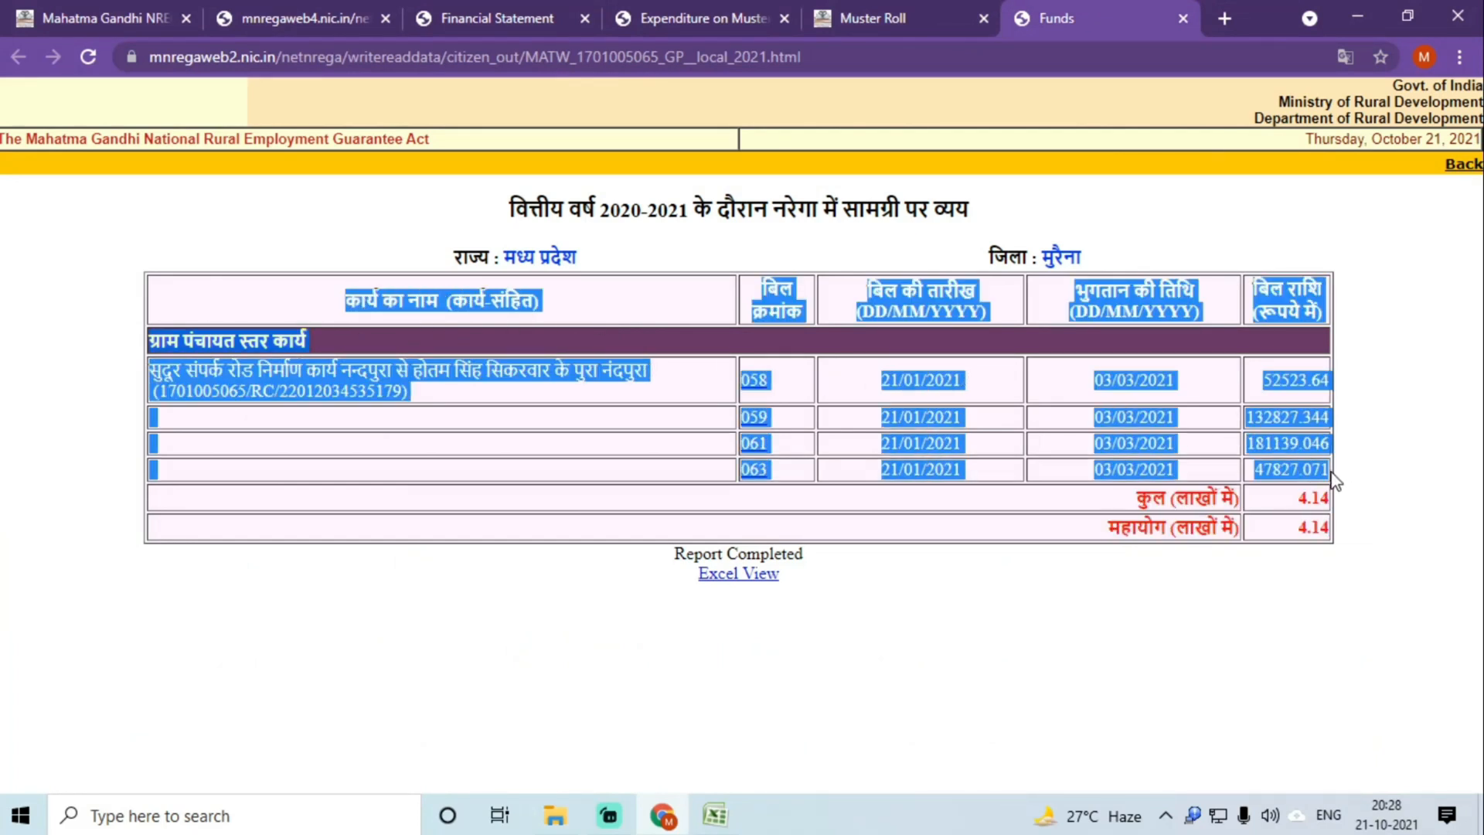
# Step: Paste the table into the Material sheet starting at cell A1
pyautogui.click(715, 815)
pyautogui.click(59, 212)
pyautogui.hotkey('ctrl', 'v')
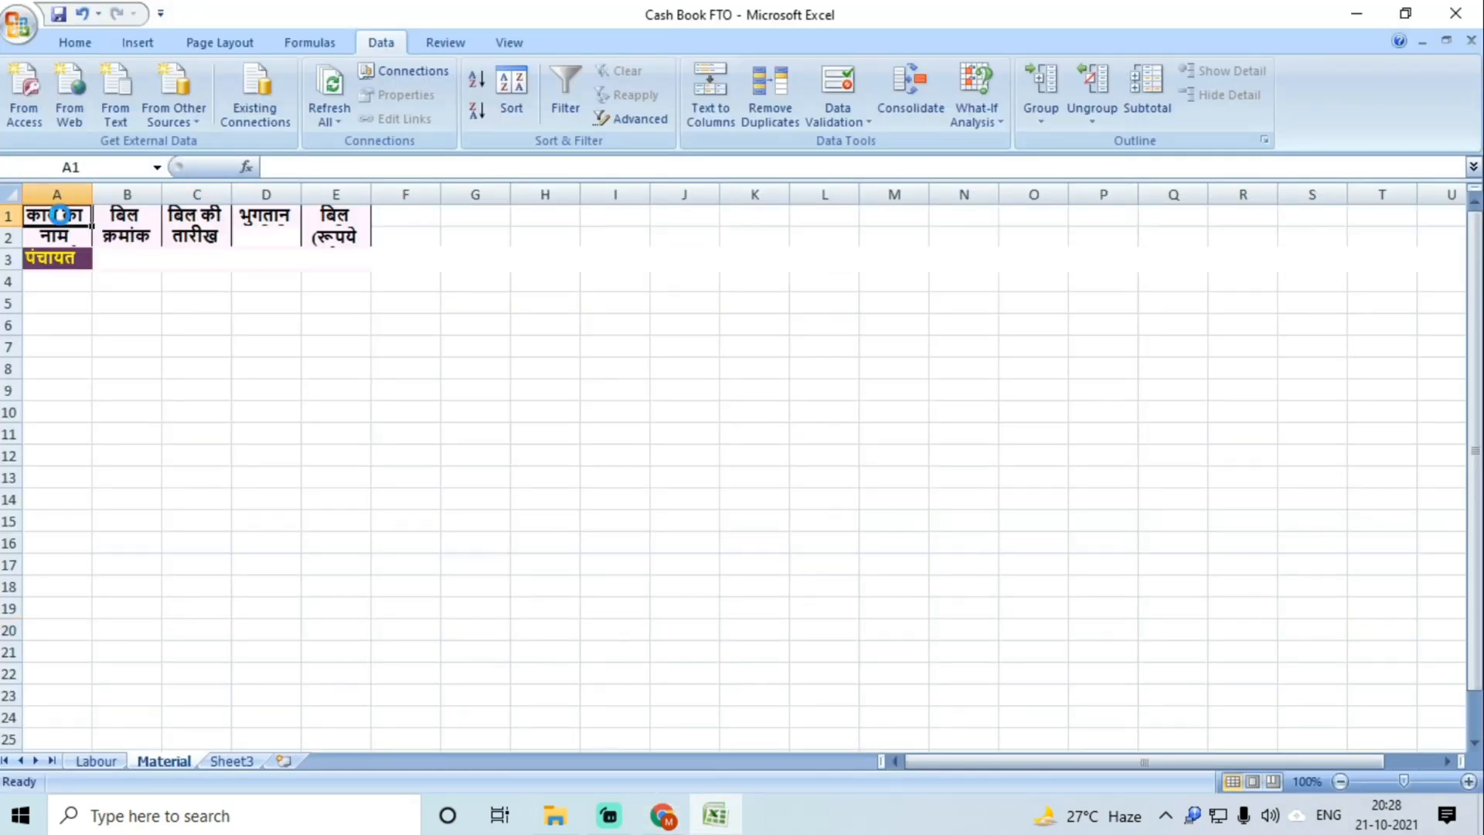
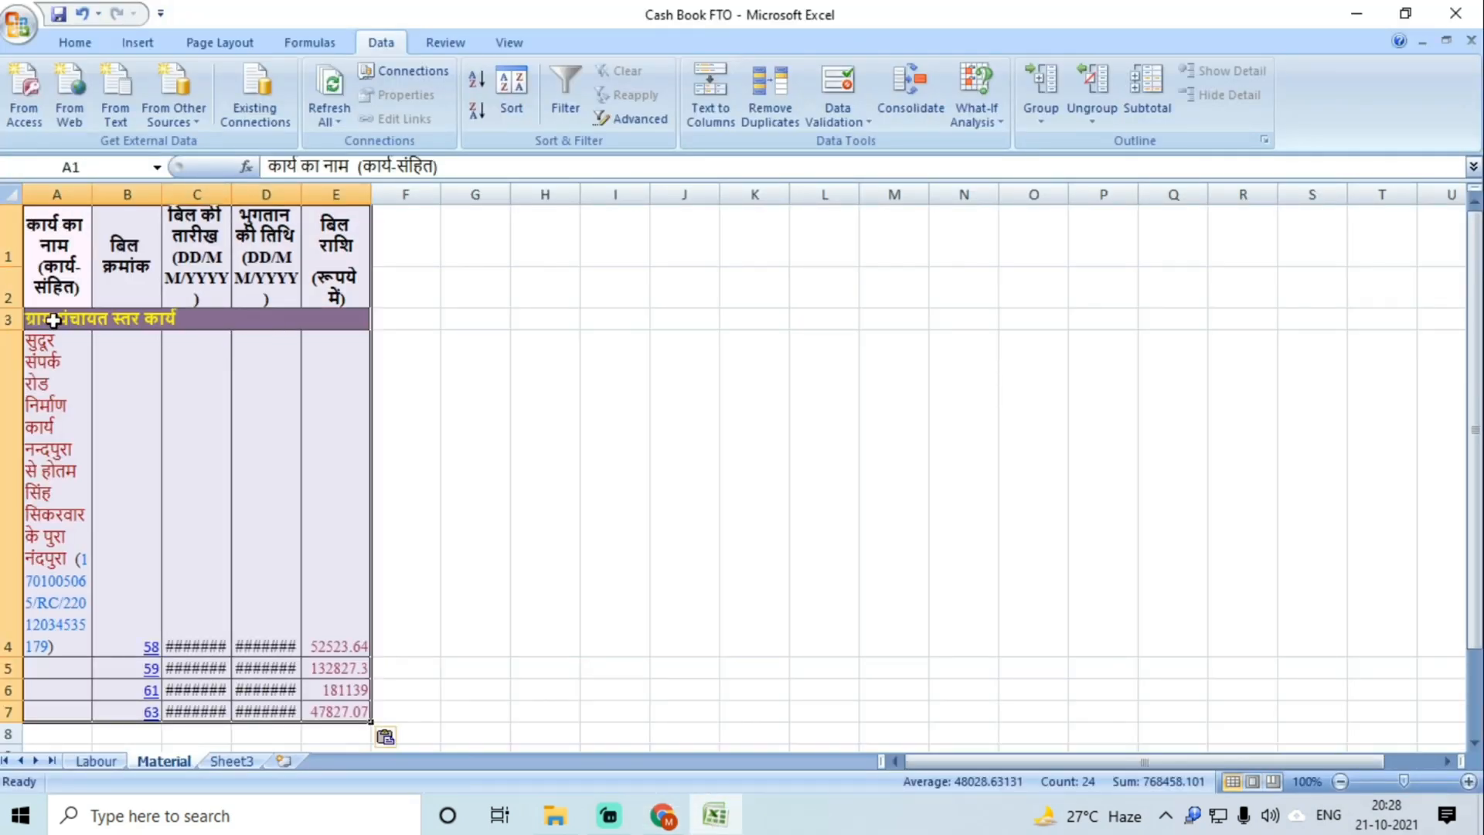
# Step: Delete the group heading row above the works
pyautogui.click(11, 318)
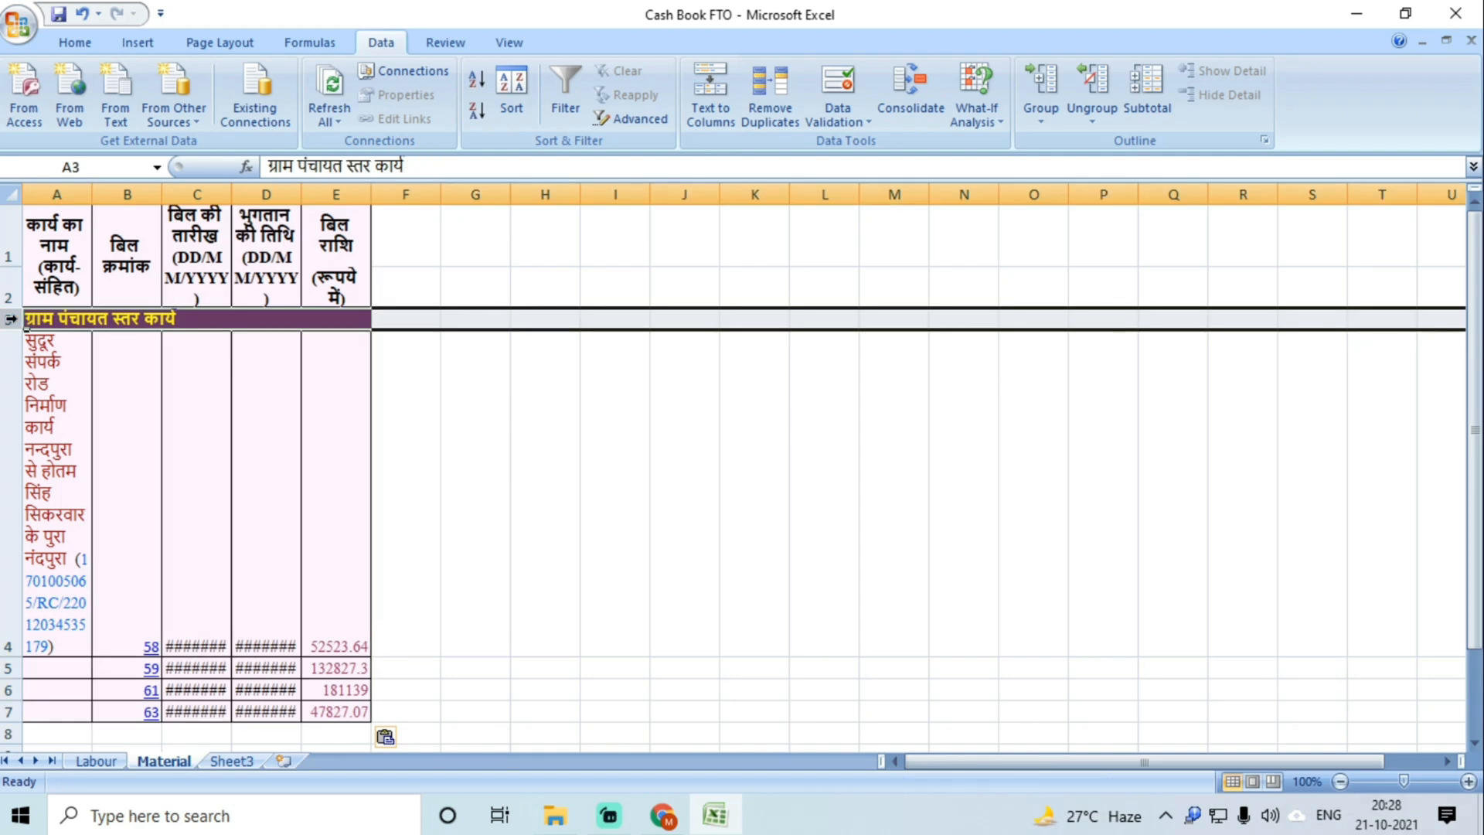
pyautogui.rightClick(11, 319)
pyautogui.click(73, 453)
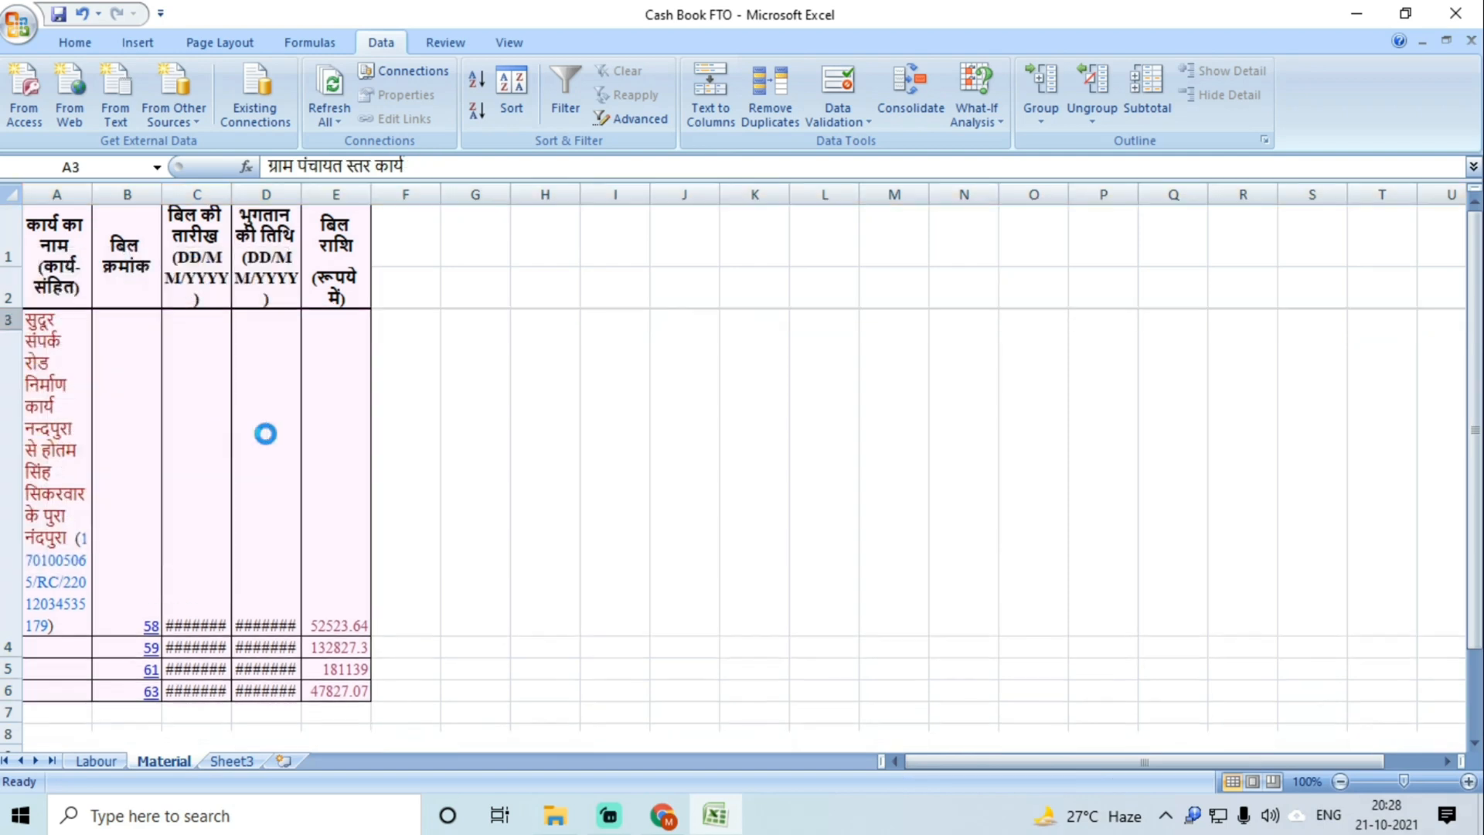
pyautogui.click(439, 421)
# Step: Move the work-name column from A to column F
pyautogui.click(71, 261)
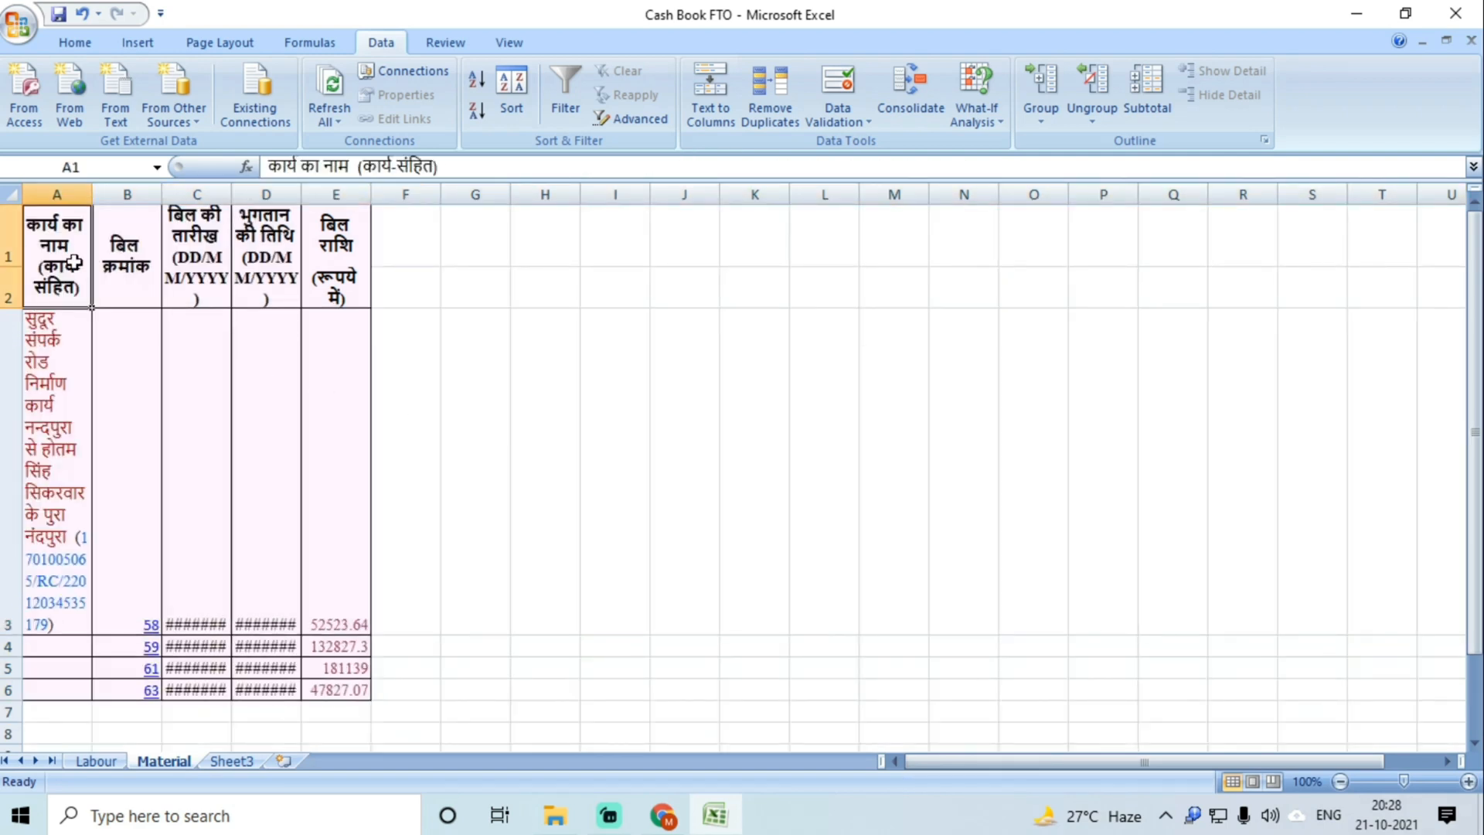
pyautogui.click(62, 196)
pyautogui.moveTo(91, 203); pyautogui.dragTo(401, 190)
pyautogui.click(542, 342)
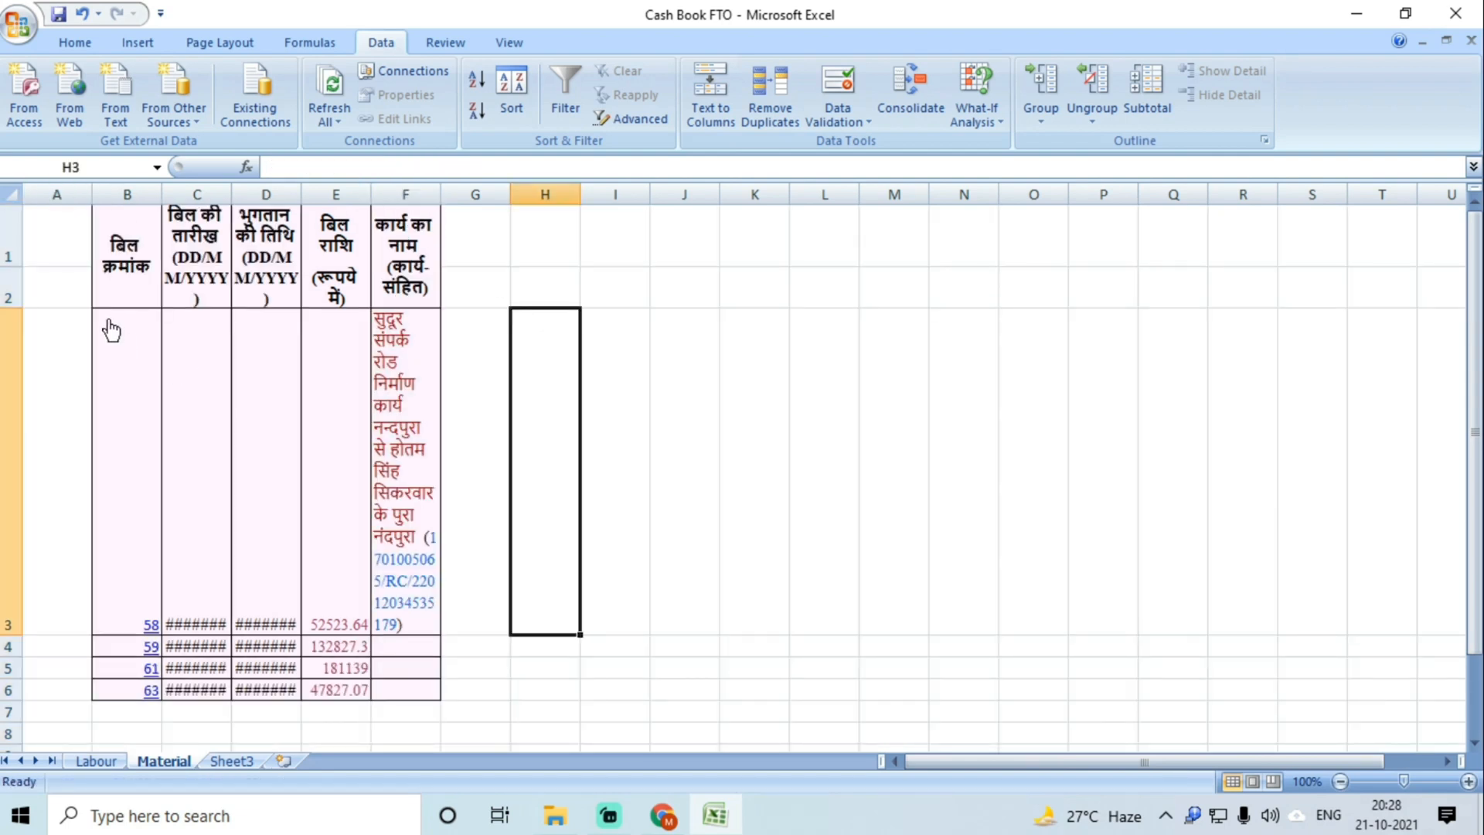
pyautogui.click(59, 272)
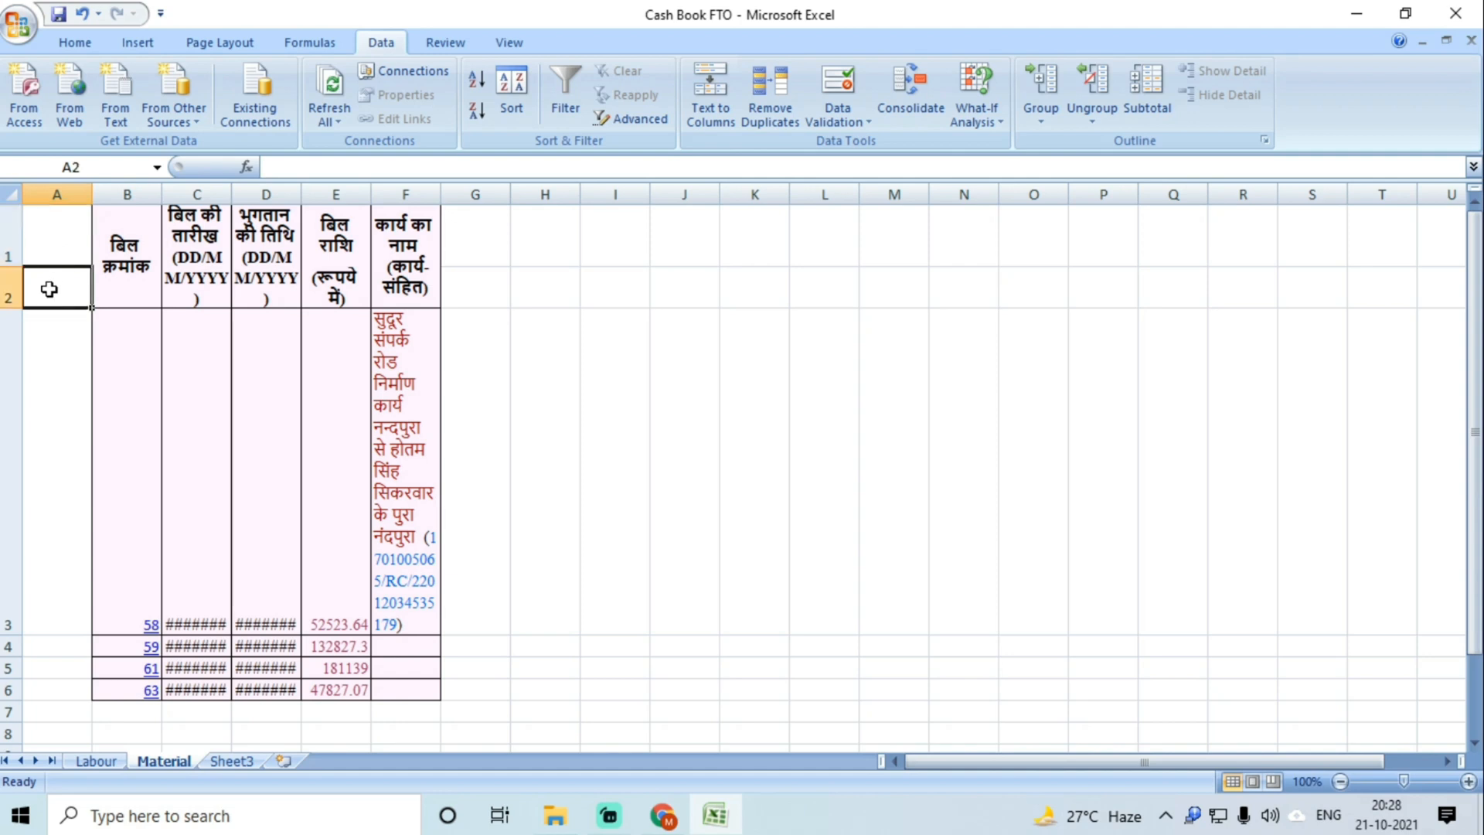
pyautogui.click(159, 245)
# Step: Delete the extra second header row
pyautogui.click(4, 227)
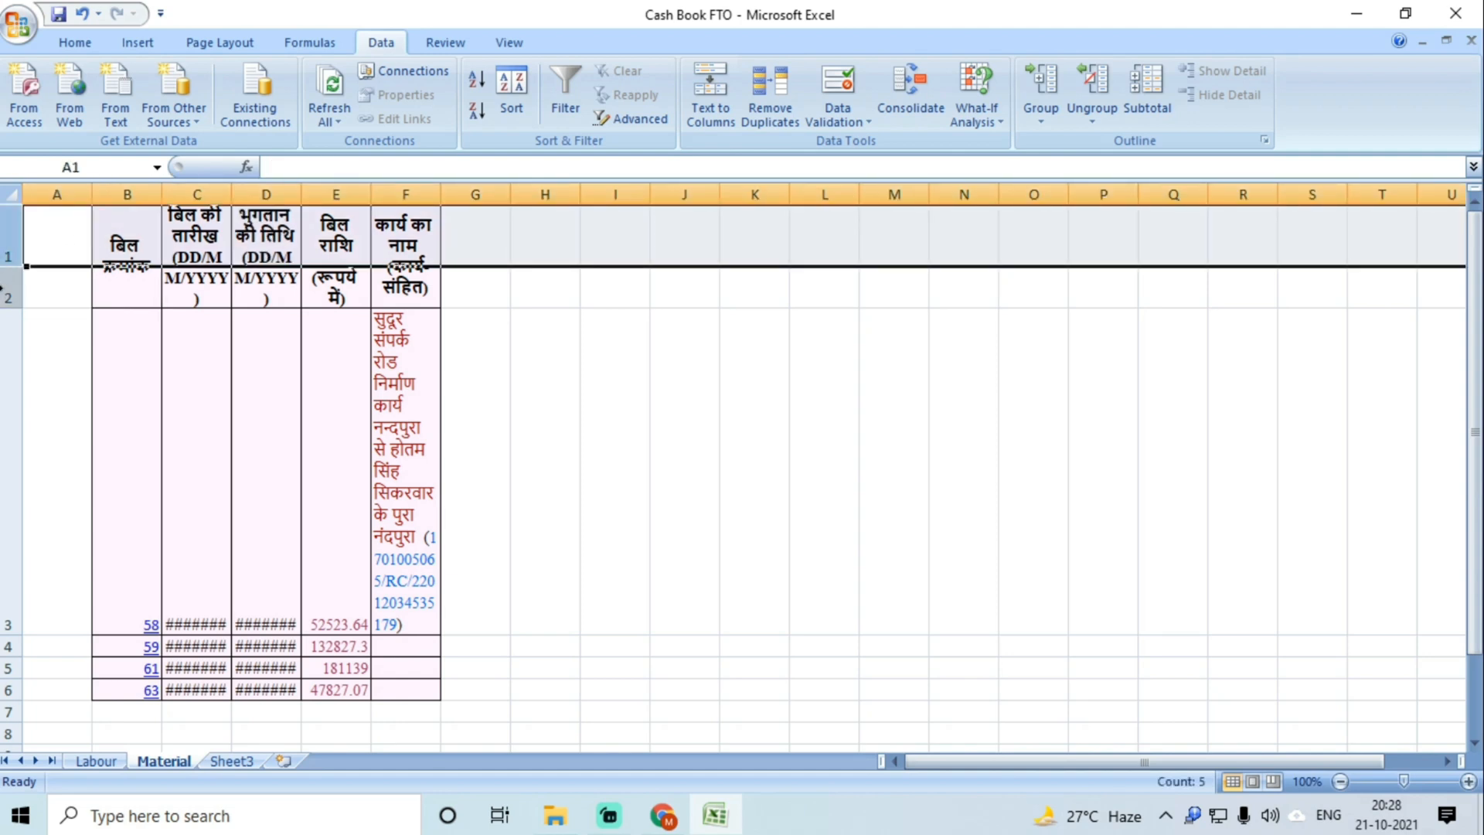
pyautogui.rightClick(9, 292)
pyautogui.click(75, 426)
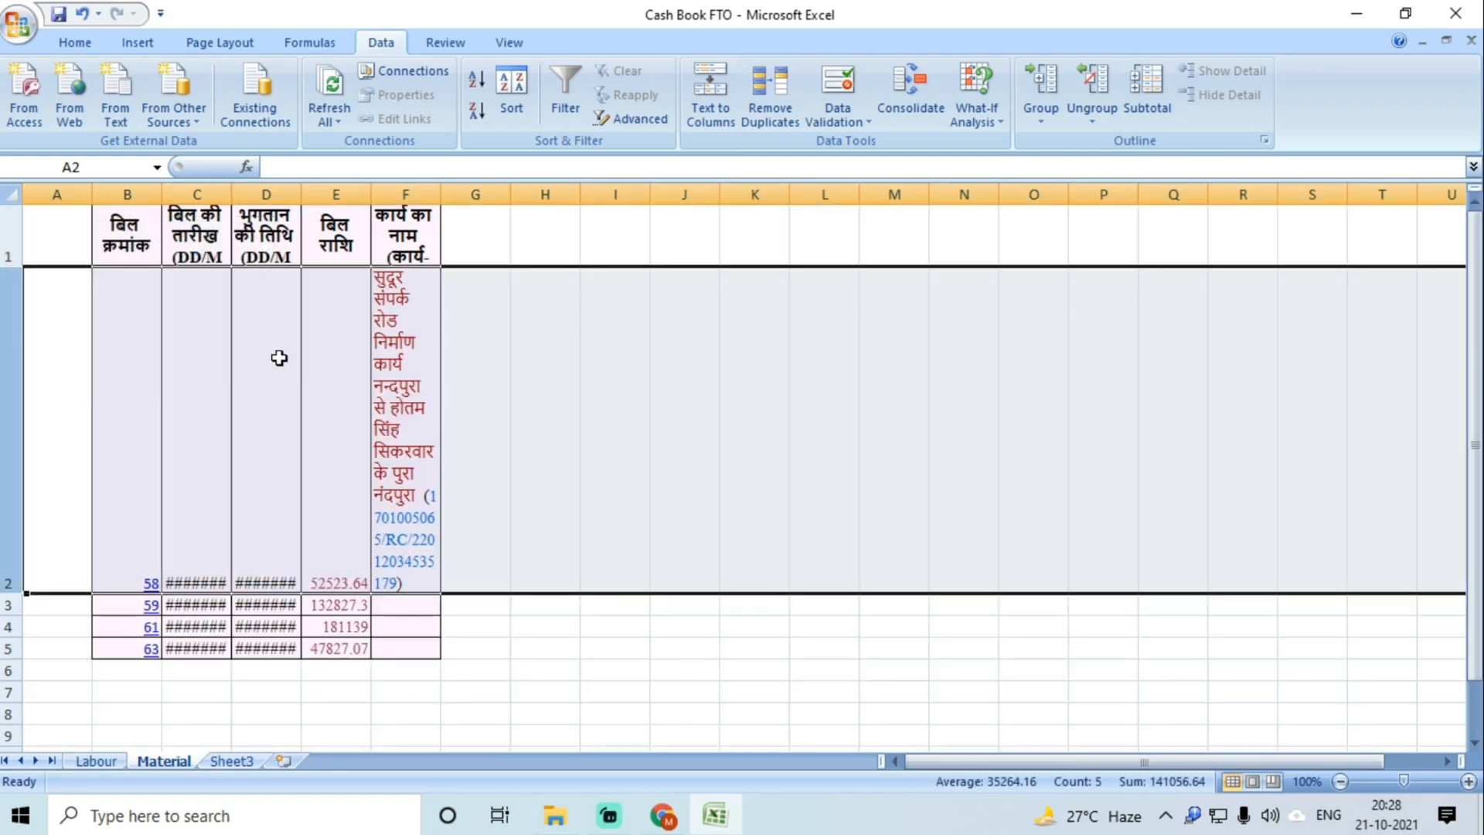
pyautogui.click(284, 322)
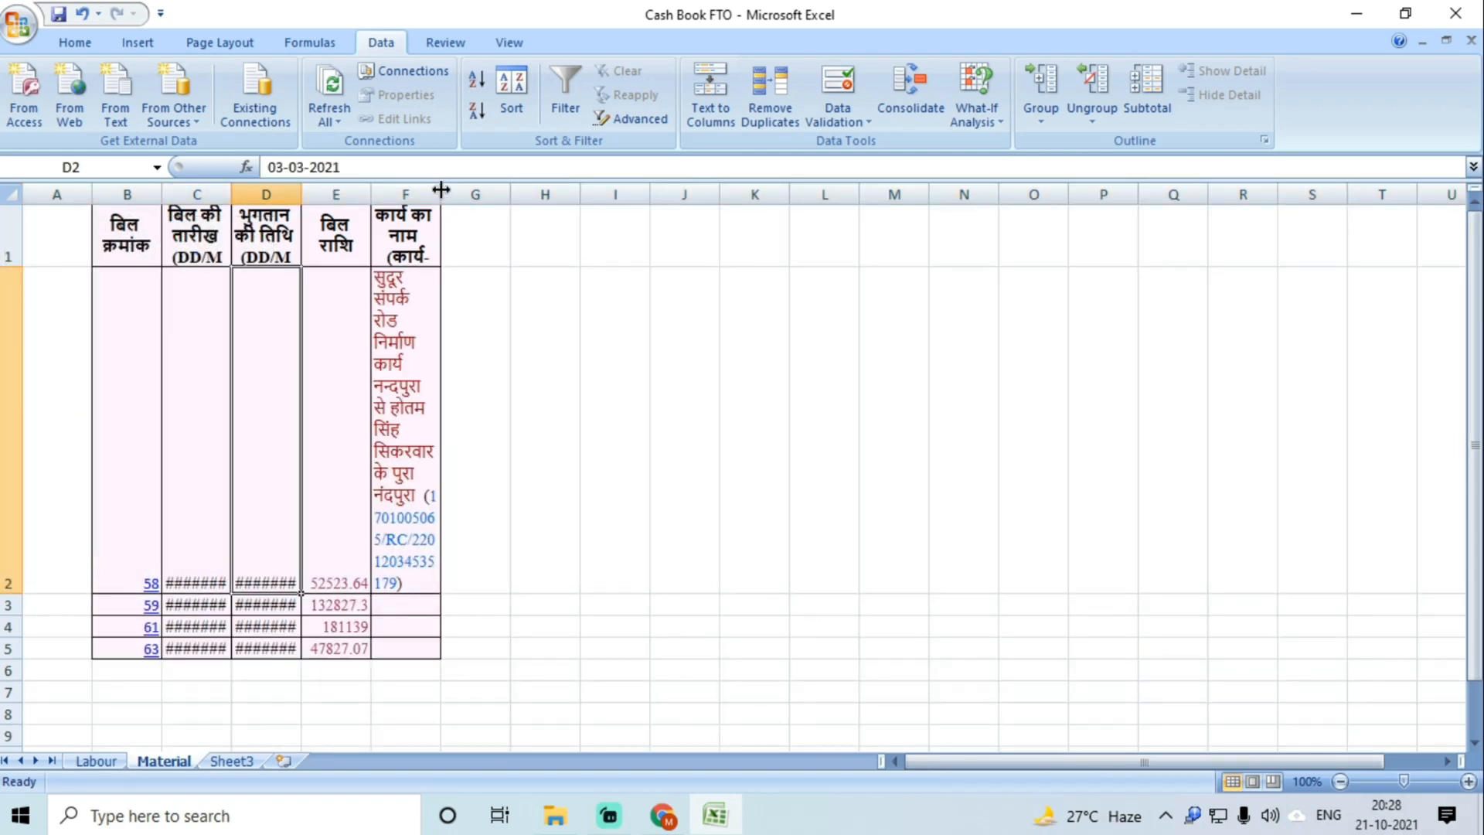
# Step: Widen column F and remove the bracketed work code from the name in F2
pyautogui.moveTo(440, 190); pyautogui.dragTo(681, 193)
pyautogui.doubleClick(417, 584)
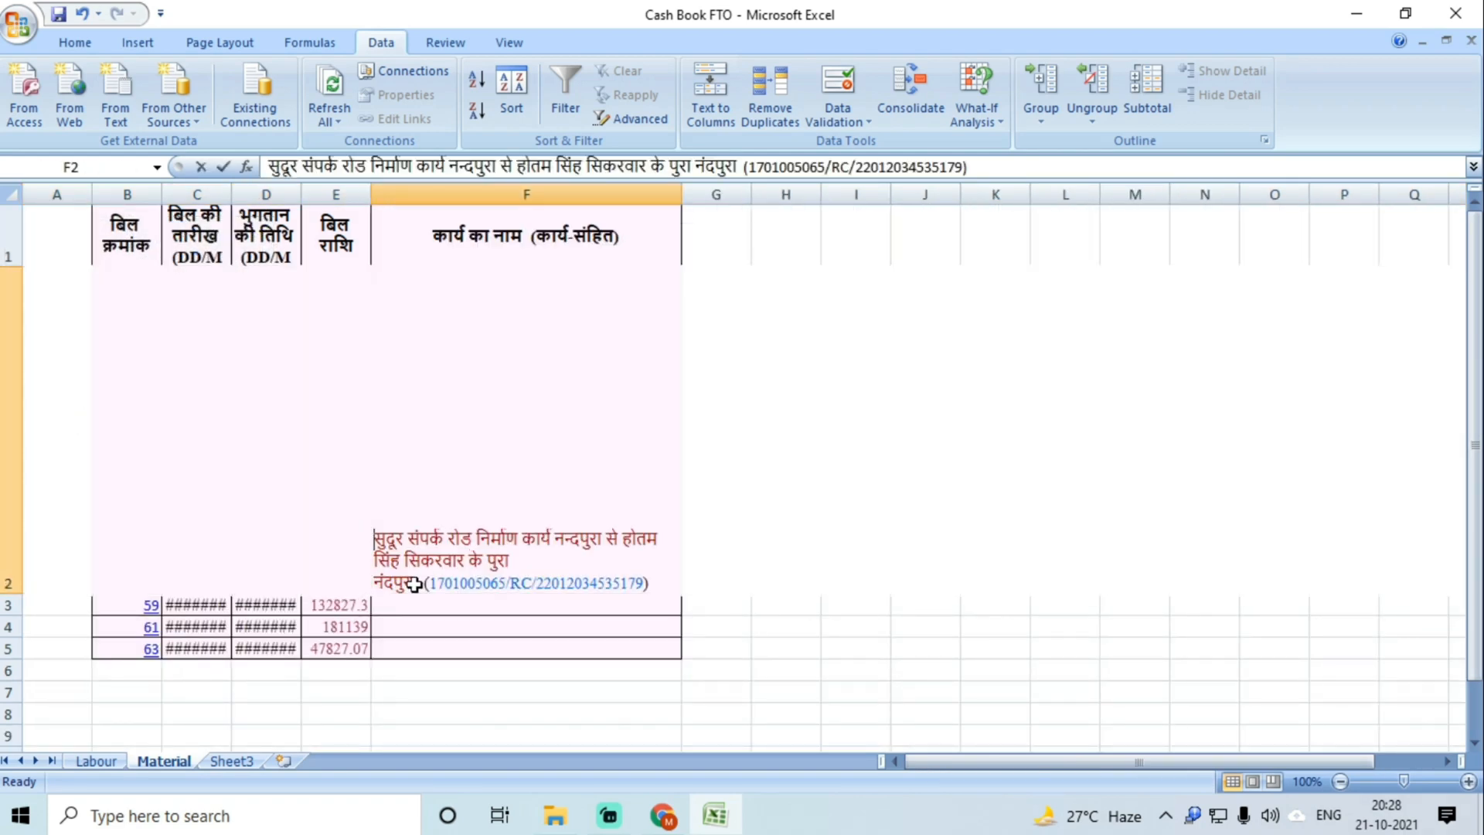
pyautogui.moveTo(416, 584); pyautogui.dragTo(721, 589)
pyautogui.press('Delete')
pyautogui.click(652, 705)
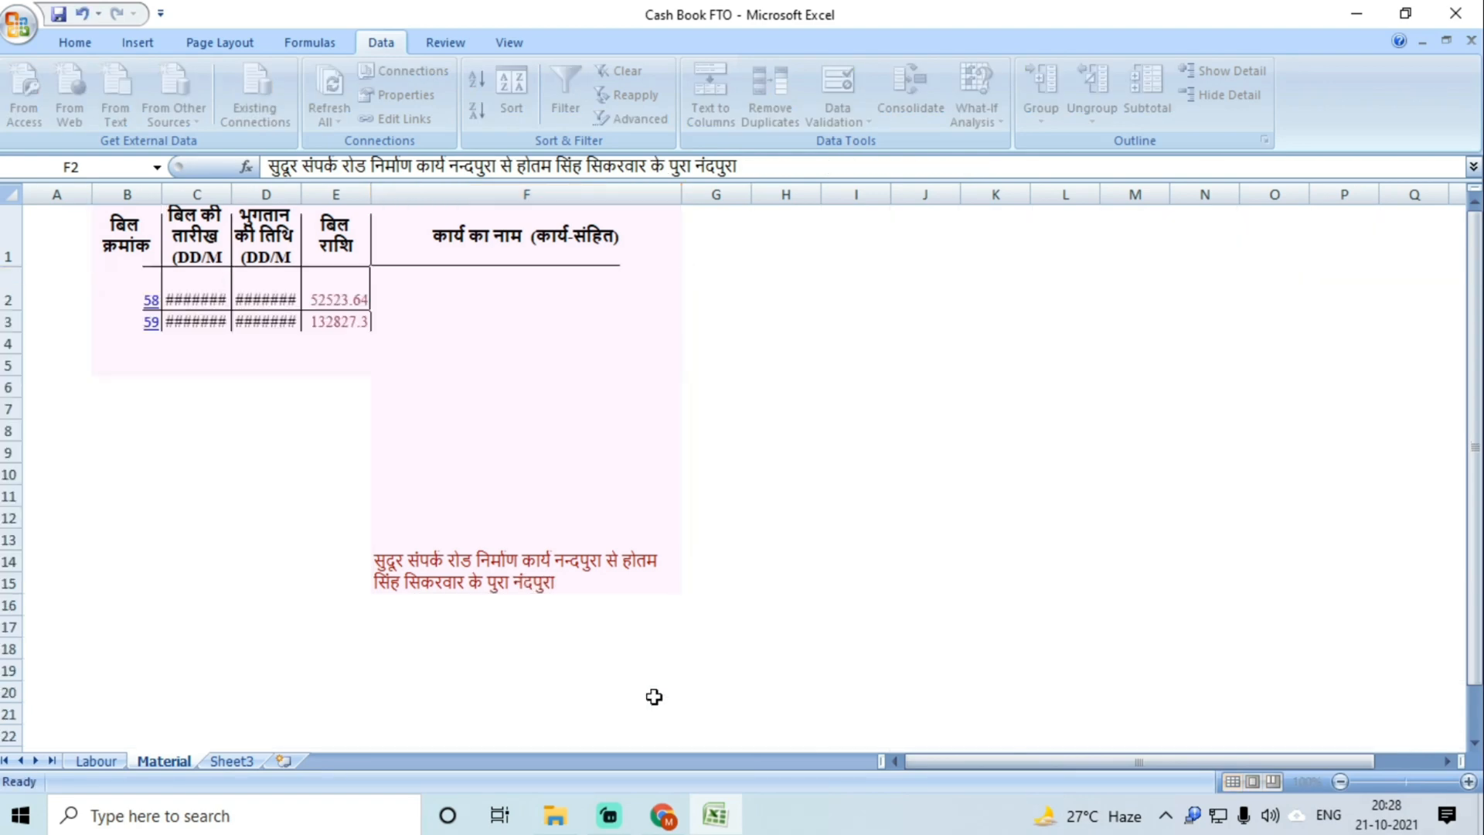
pyautogui.moveTo(681, 193); pyautogui.dragTo(885, 194)
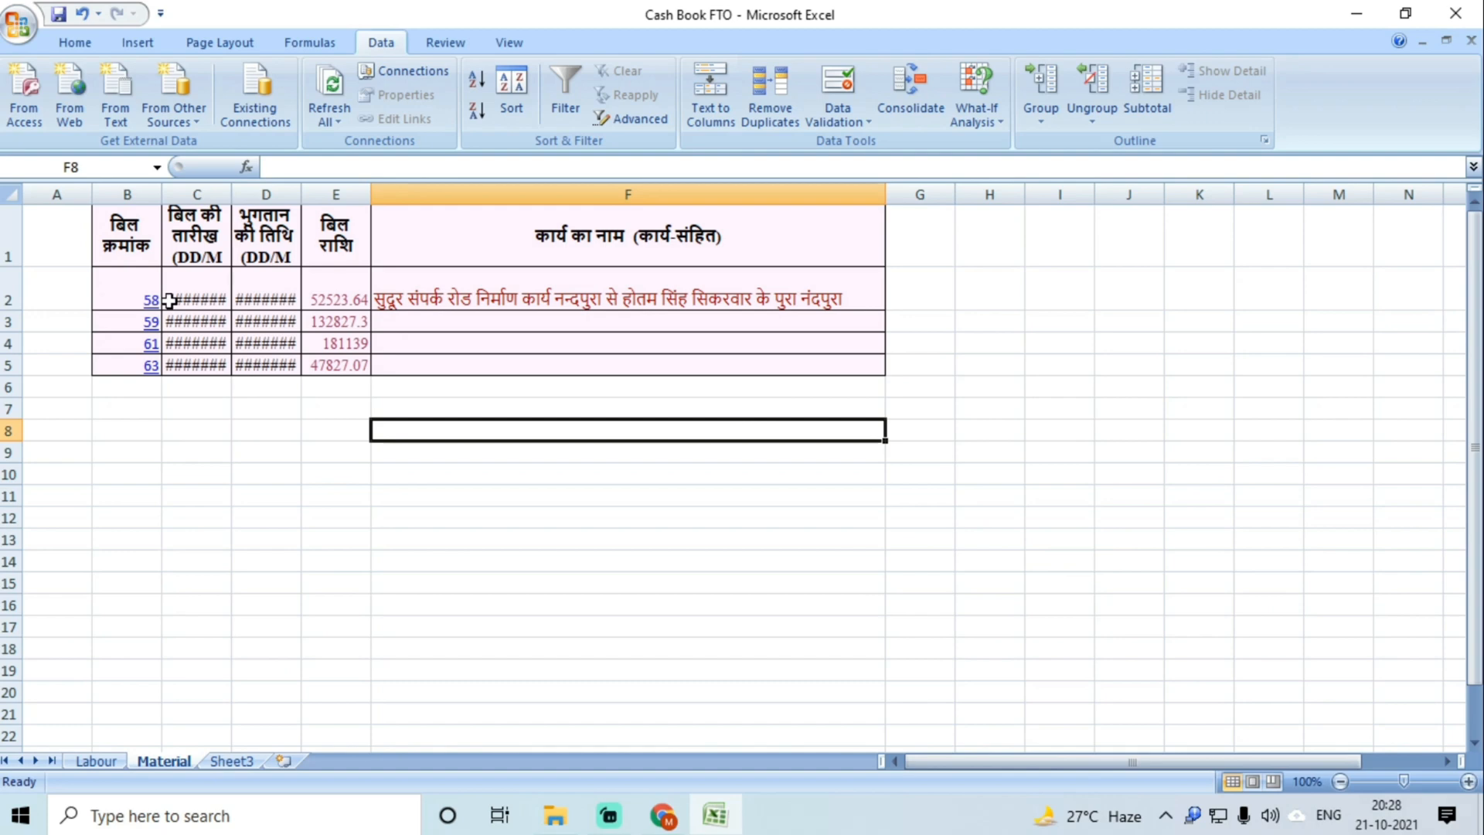
# Step: Fit all row heights and column widths to their contents so the dates show
pyautogui.click(11, 191)
pyautogui.doubleClick(9, 267)
pyautogui.moveTo(232, 192); pyautogui.dragTo(347, 191)
pyautogui.click(11, 193)
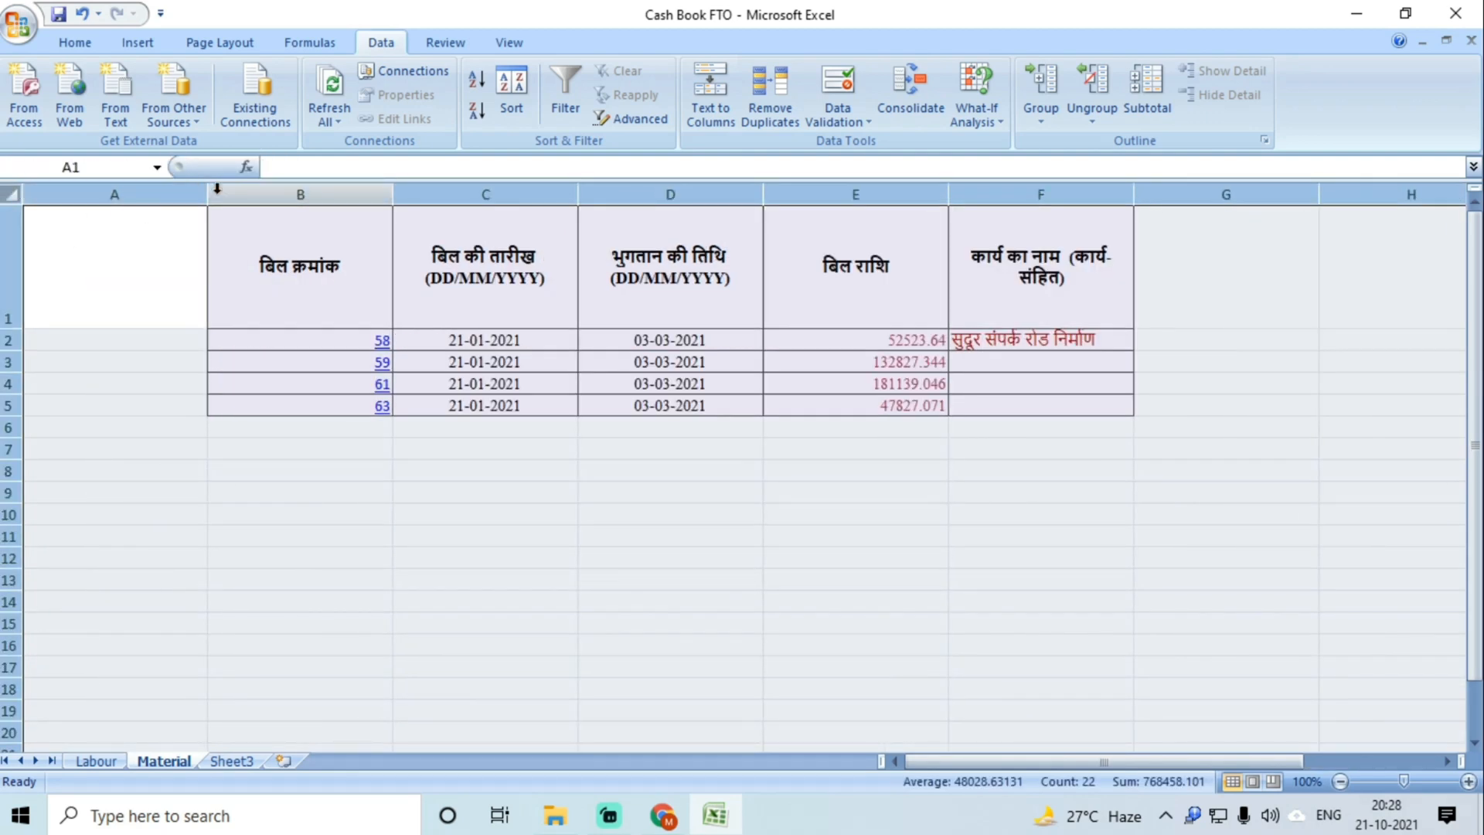
pyautogui.click(217, 188)
pyautogui.click(17, 193)
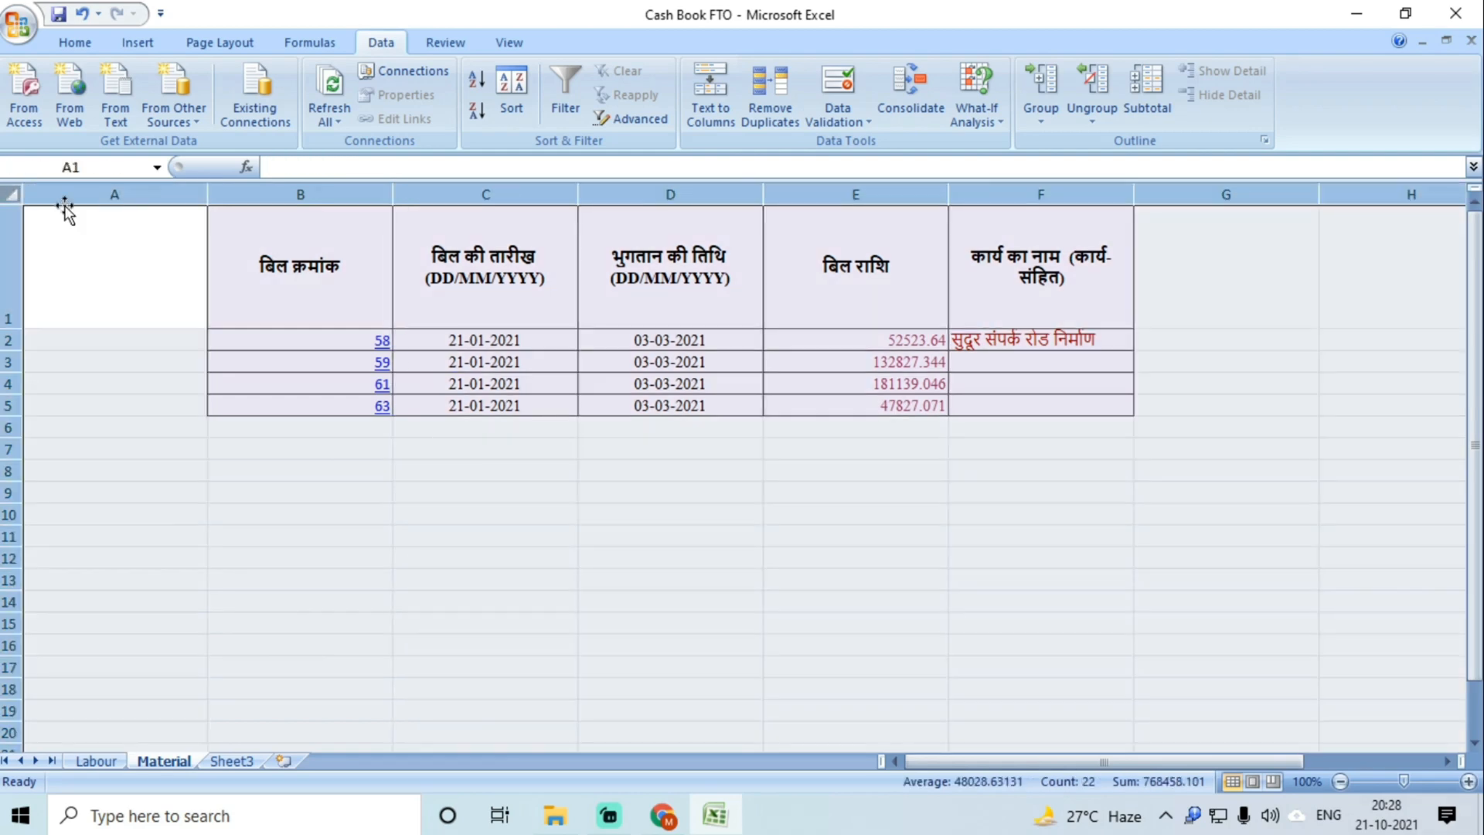
pyautogui.doubleClick(203, 194)
pyautogui.click(506, 471)
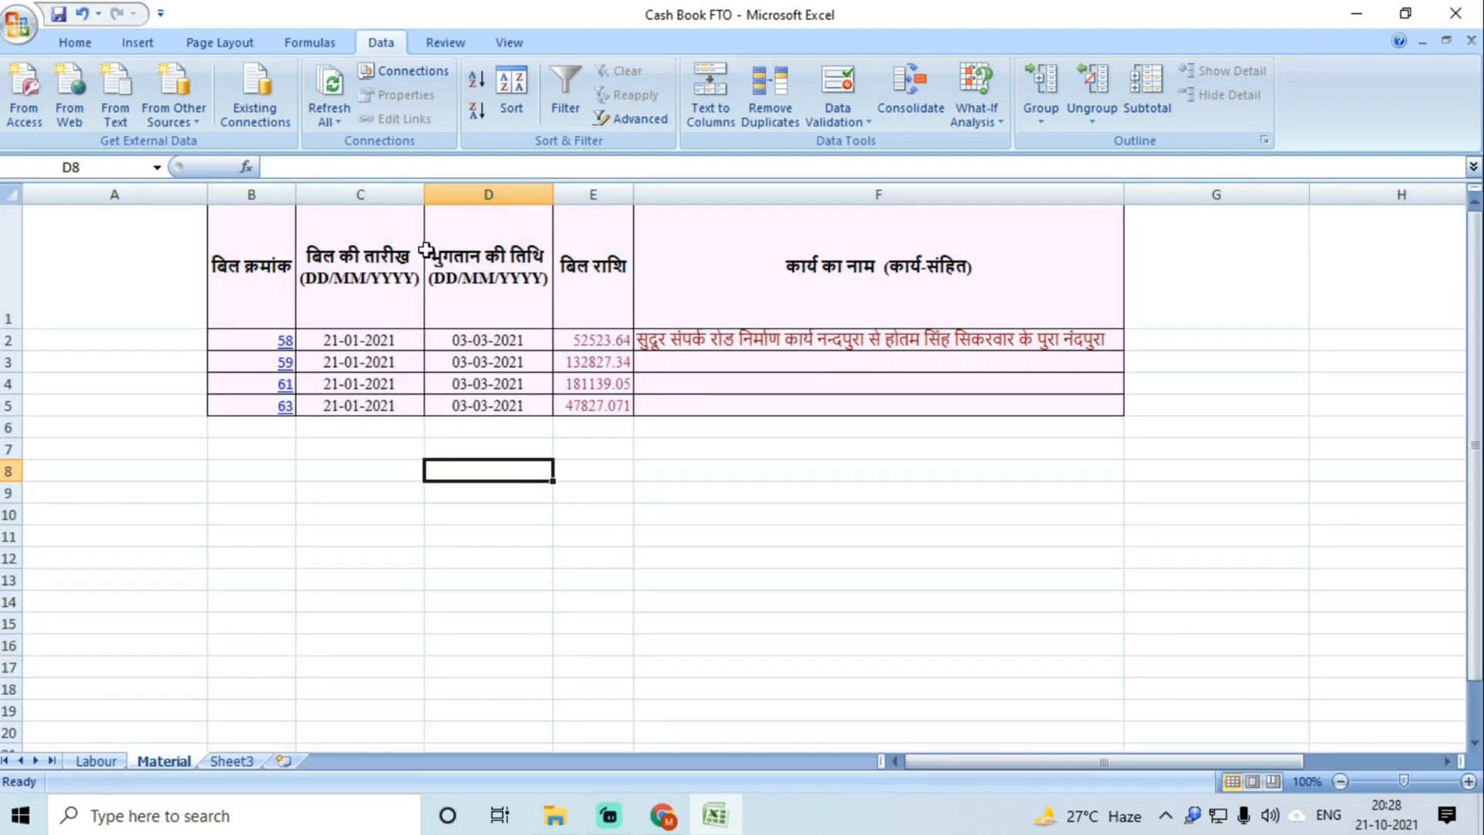
# Step: Delete the bill-date column C
pyautogui.click(387, 194)
pyautogui.rightClick(394, 196)
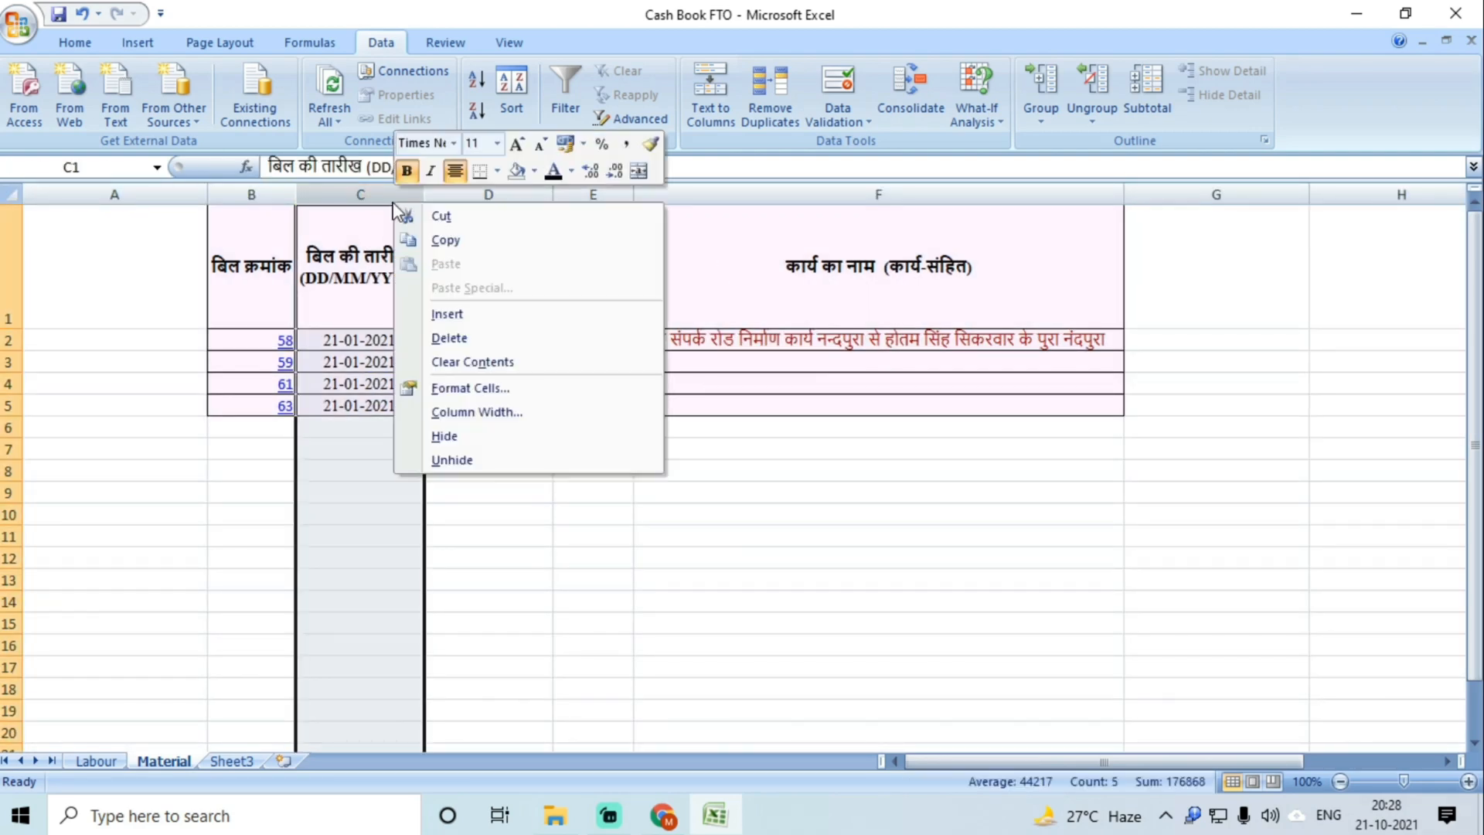
pyautogui.click(452, 338)
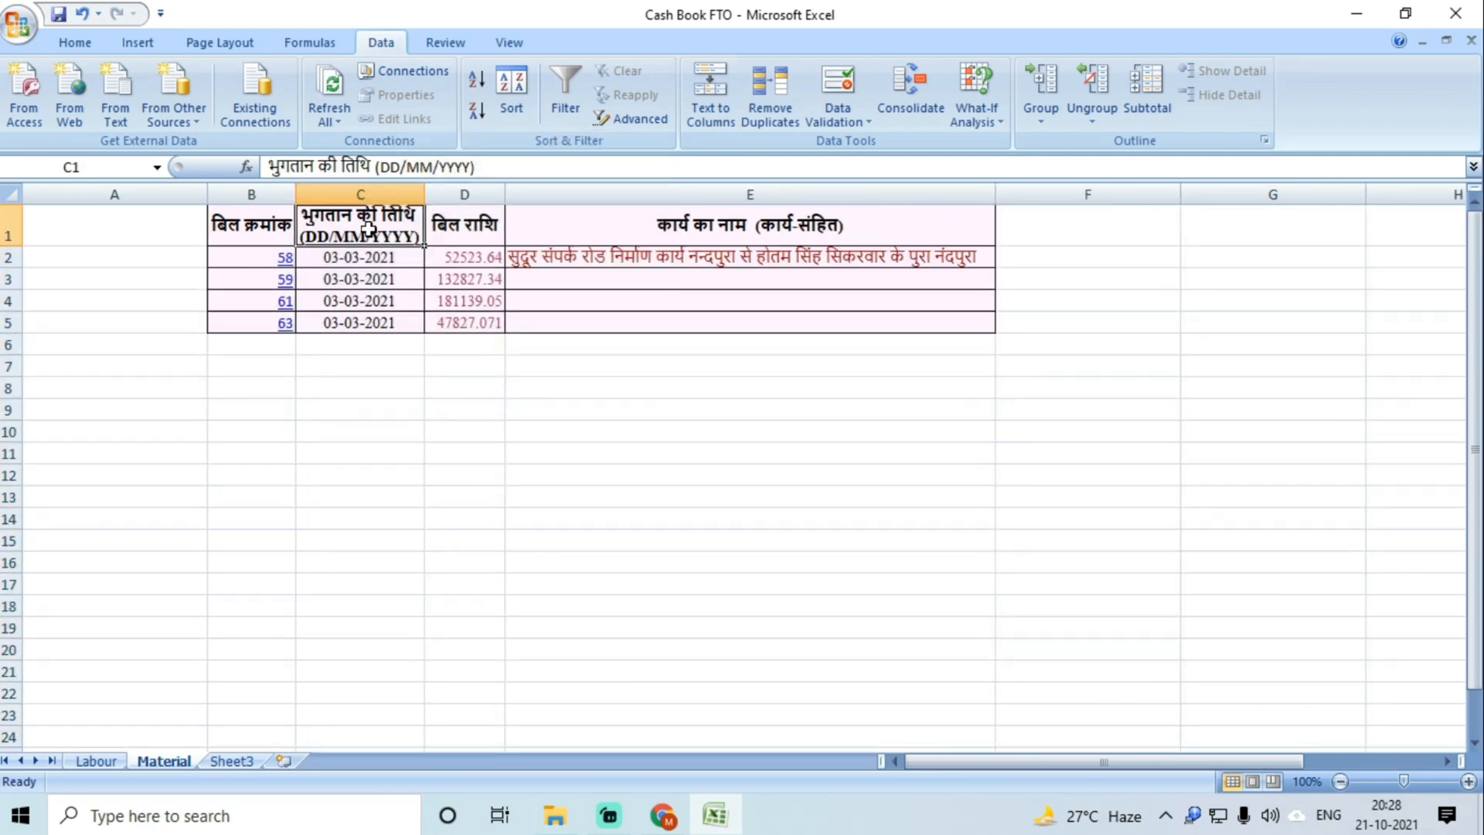
pyautogui.write('Amoun')
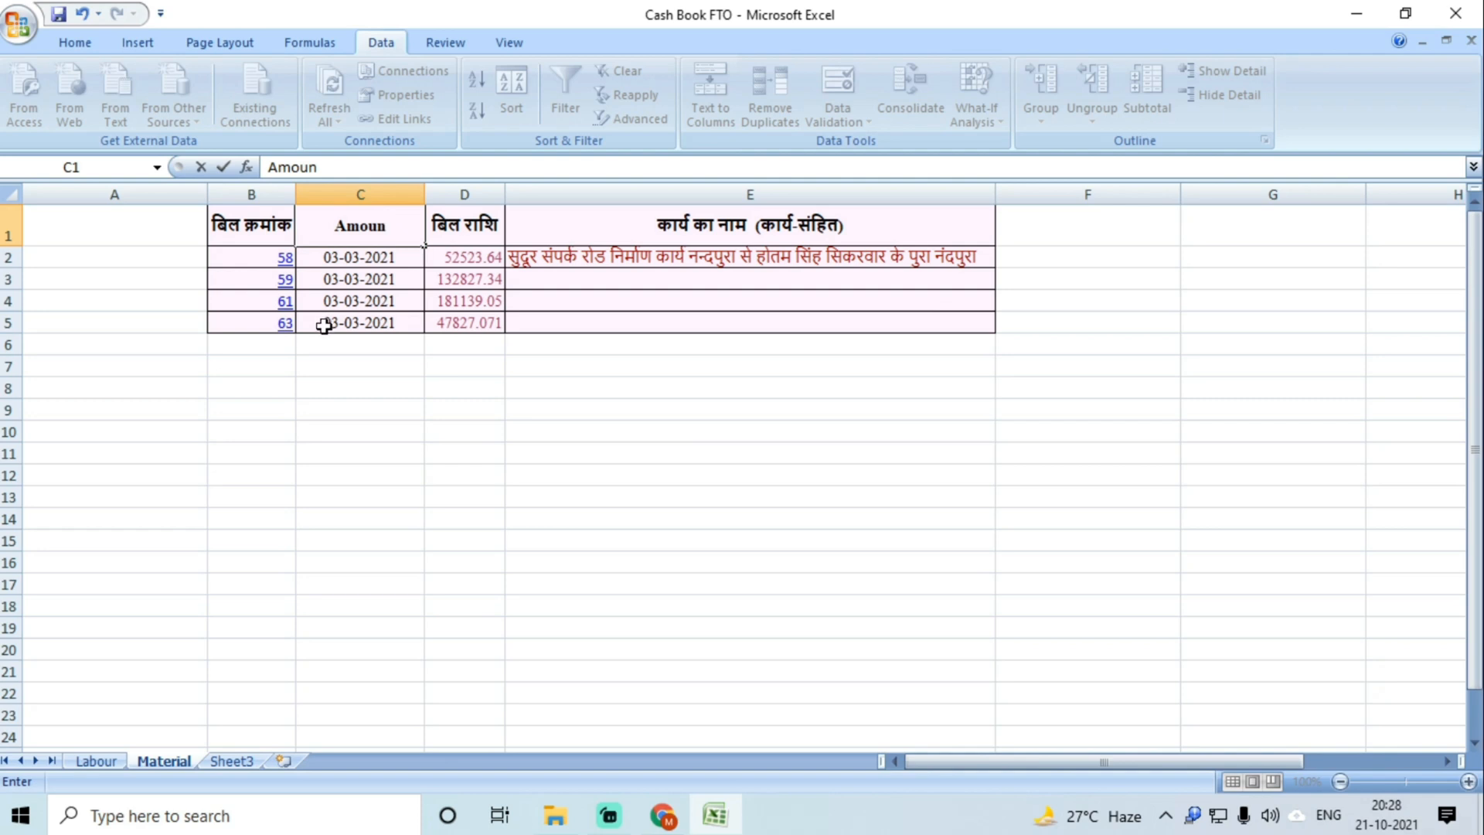
pyautogui.hotkey('ctrl', 'z')
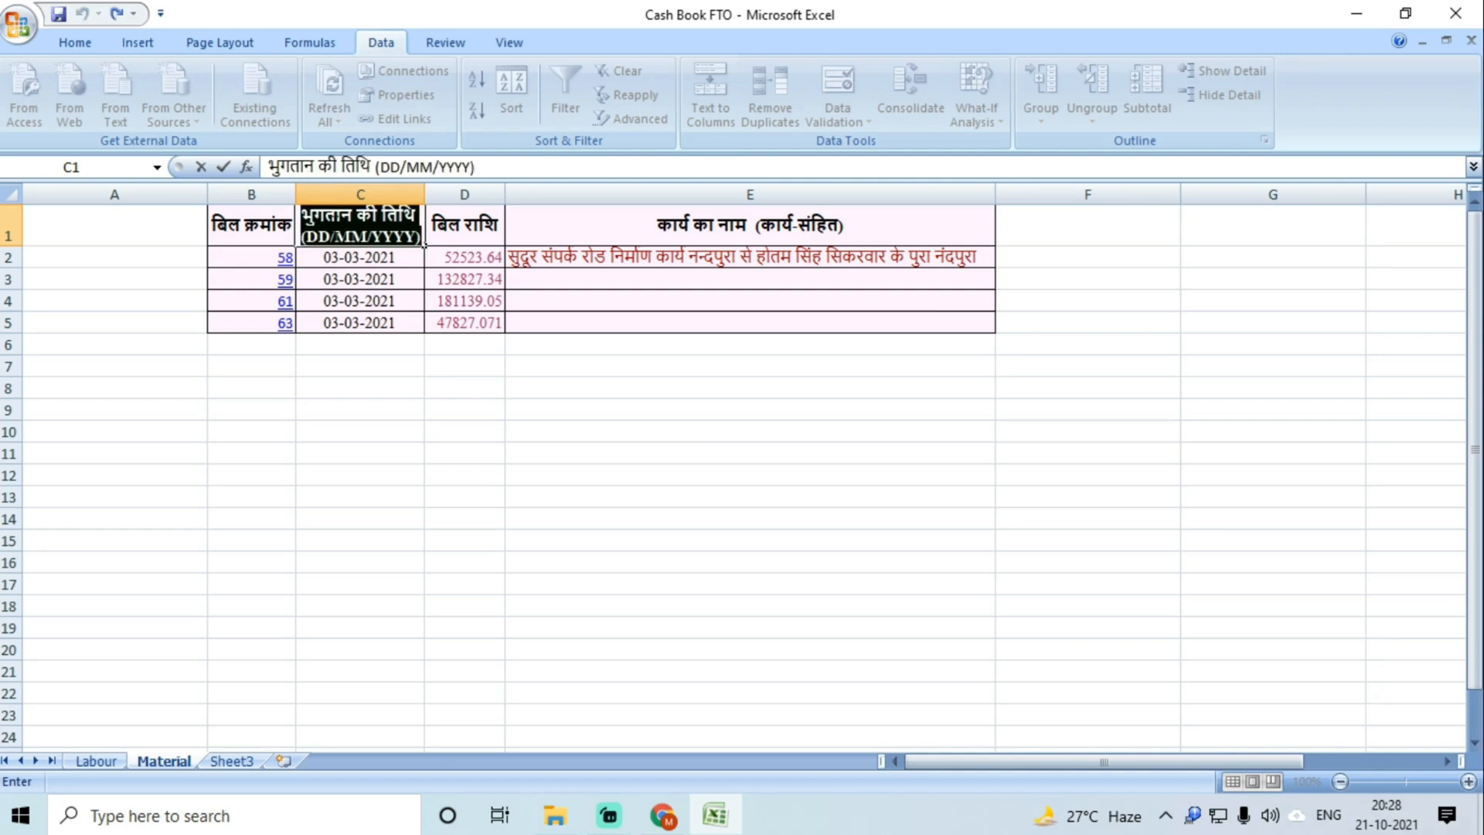
# Step: Retitle the headers as Bill No. in B1, Date in C1 and Amount in D1
pyautogui.write('Date')
pyautogui.press('Tab')
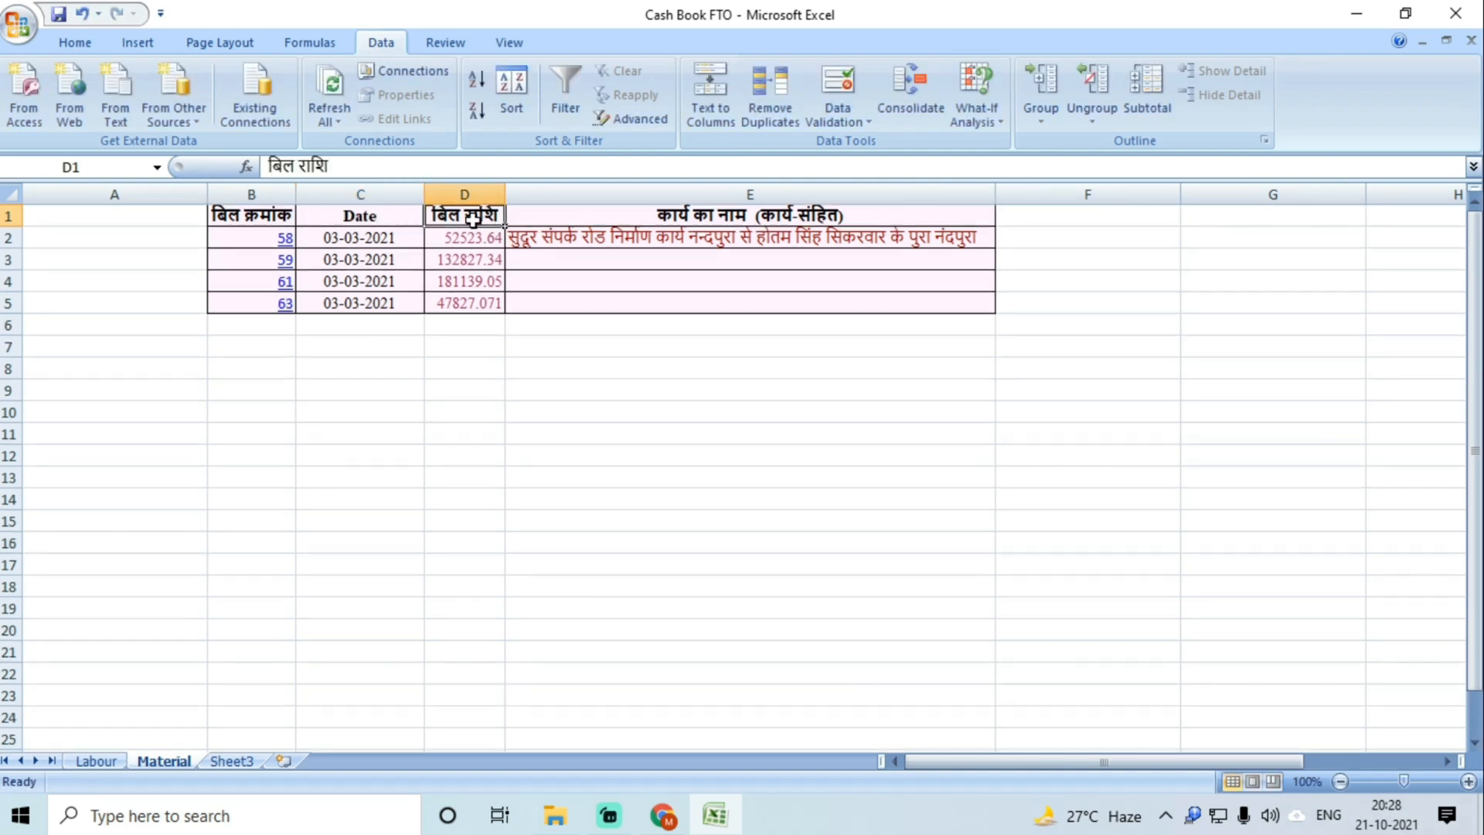
pyautogui.write('Amount')
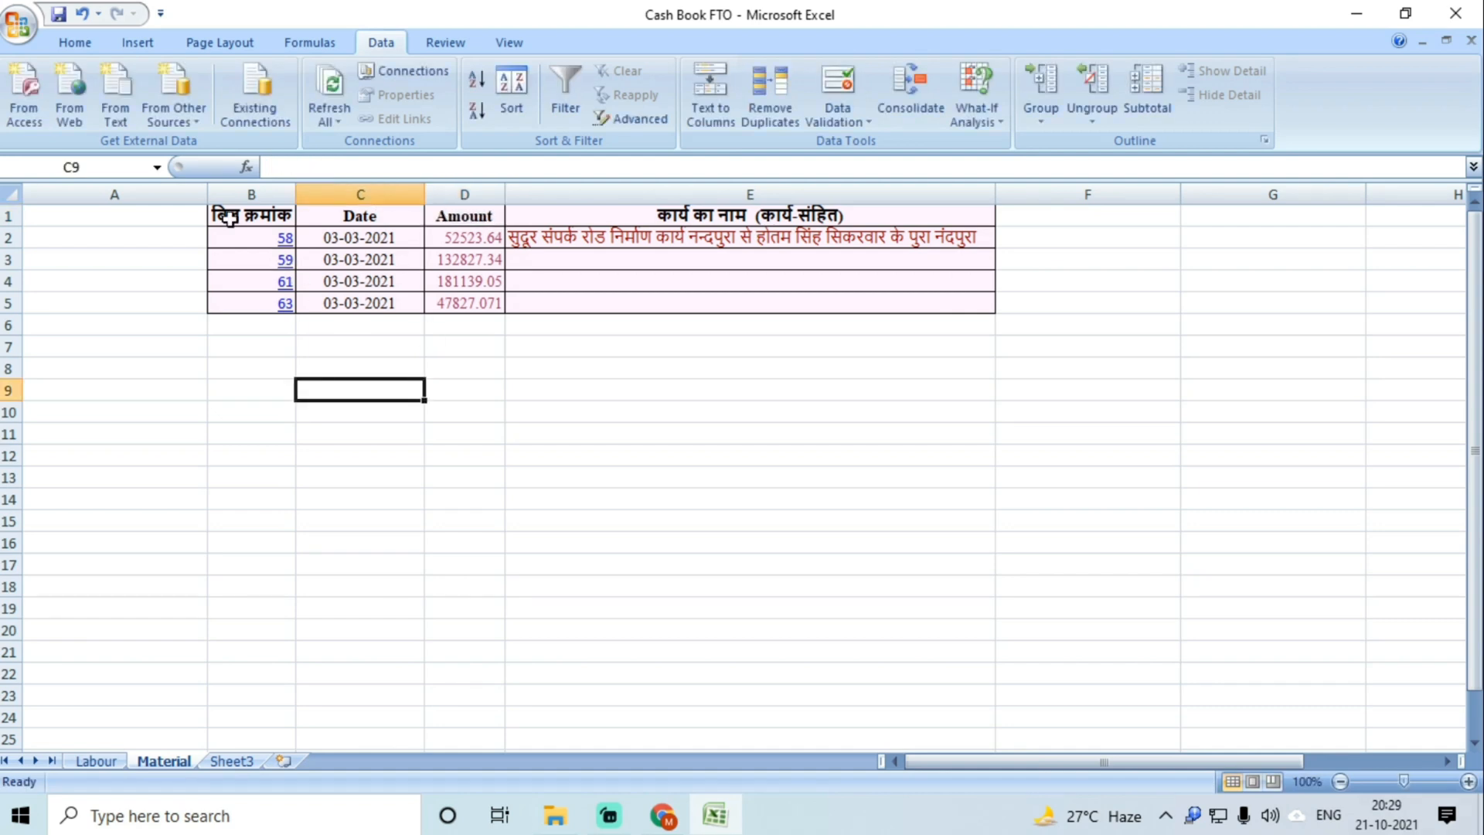
pyautogui.click(230, 218)
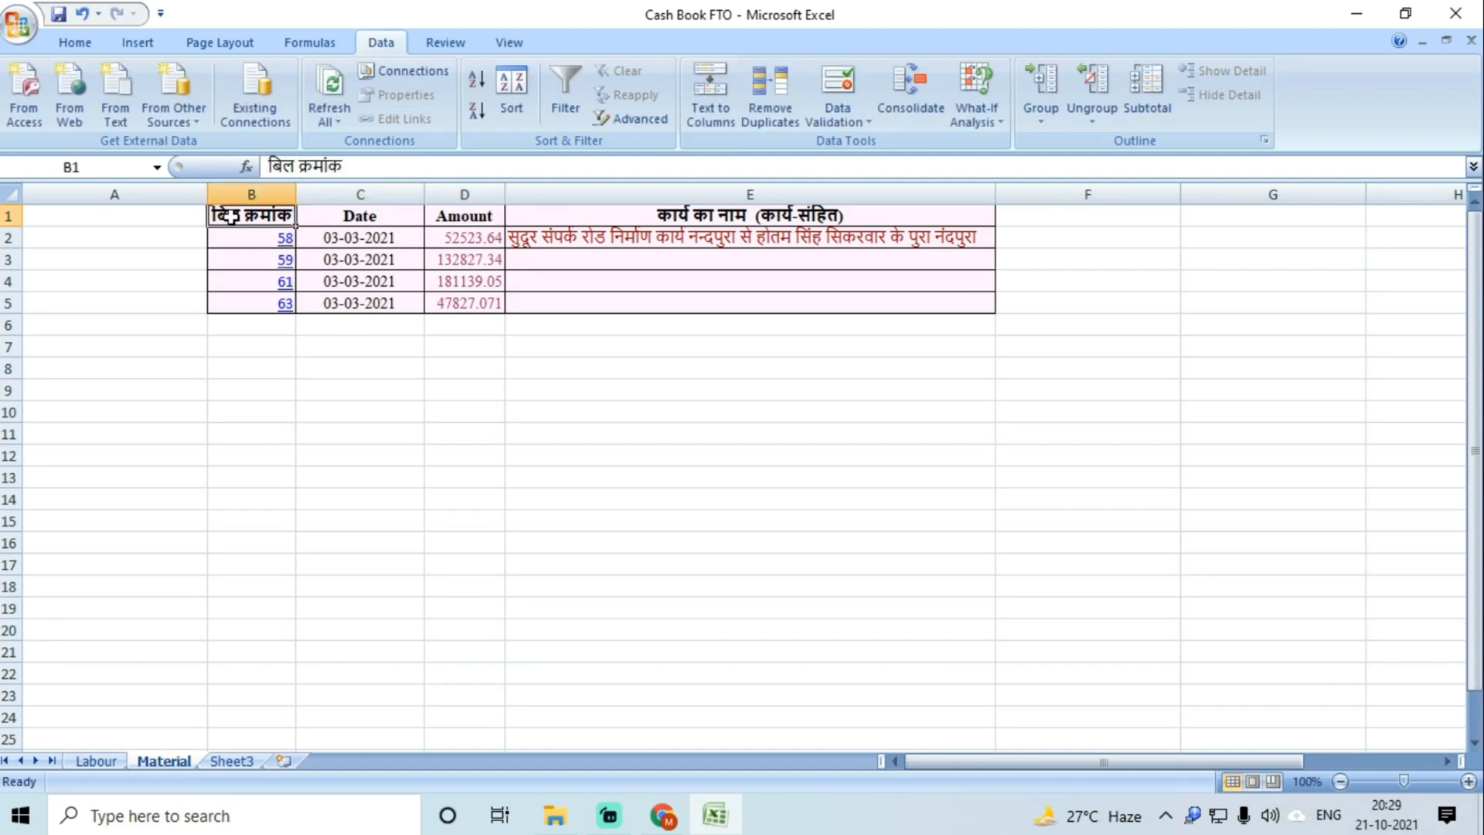
pyautogui.write('Bil')
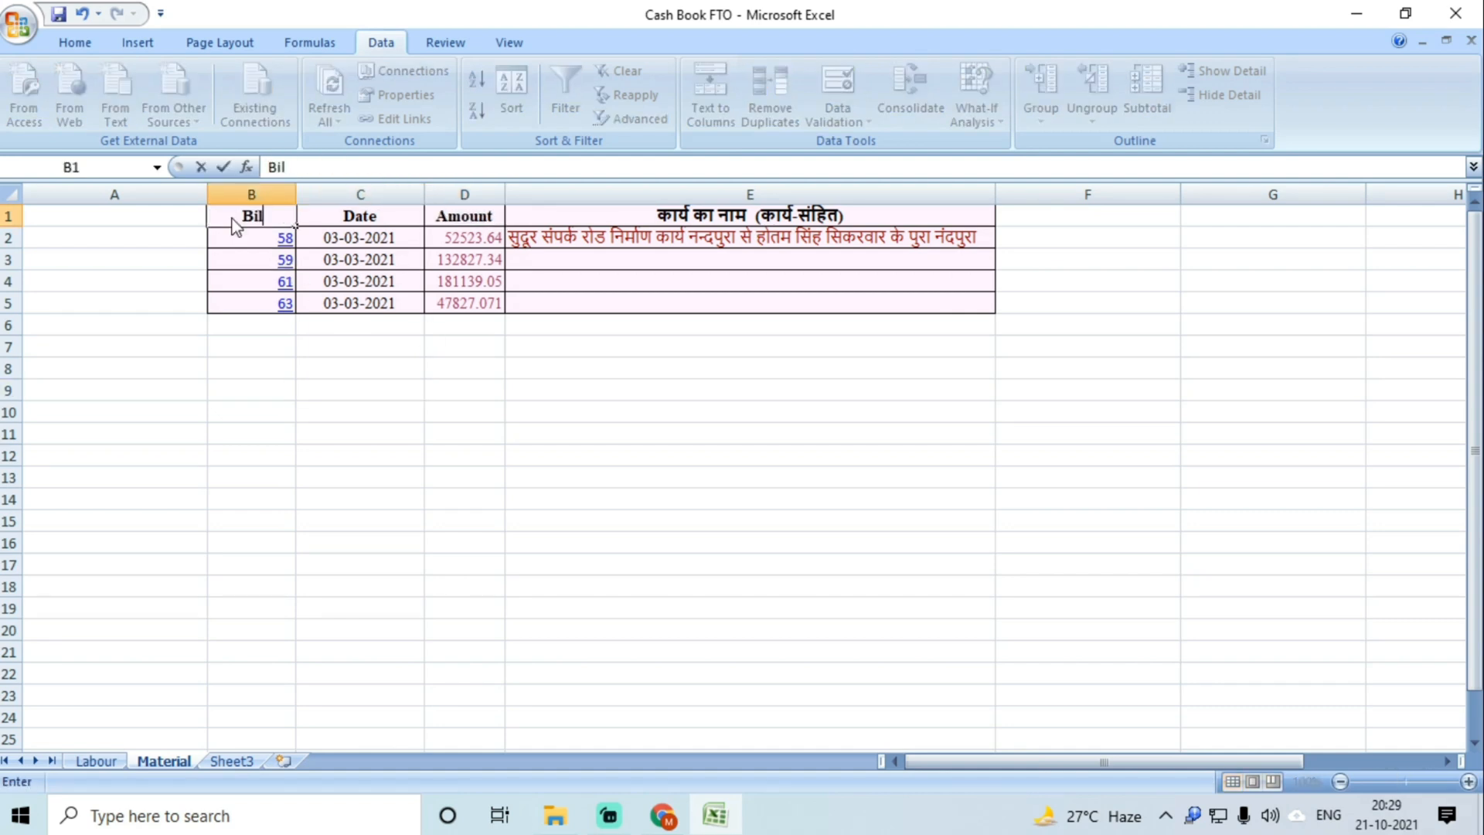
pyautogui.write('l No.')
pyautogui.press('Tab')
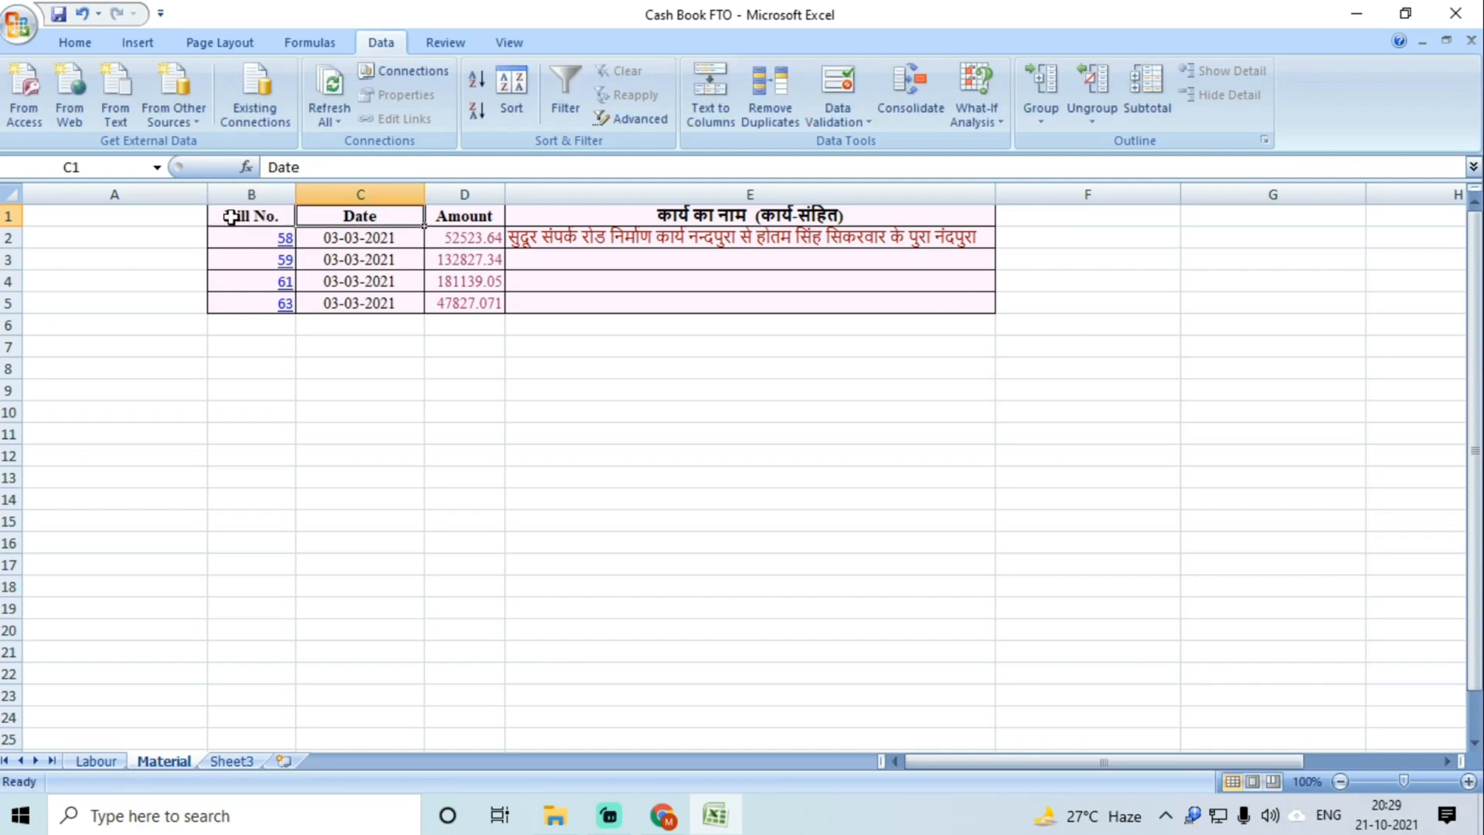
# Step: Remove the hyperlinks from bill numbers 58, 59, 61 and 63
pyautogui.rightClick(261, 240)
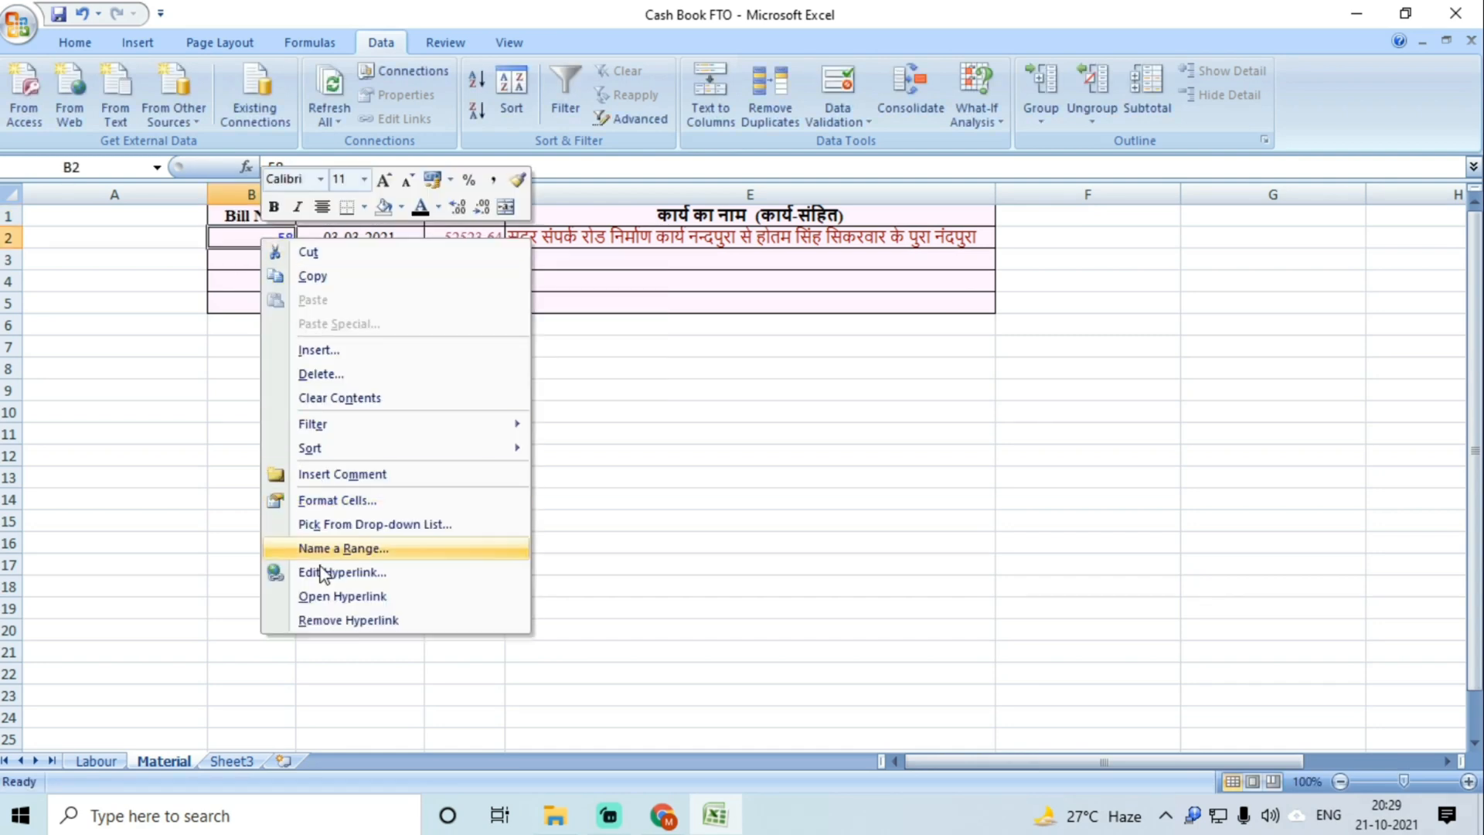
pyautogui.click(318, 617)
pyautogui.rightClick(275, 259)
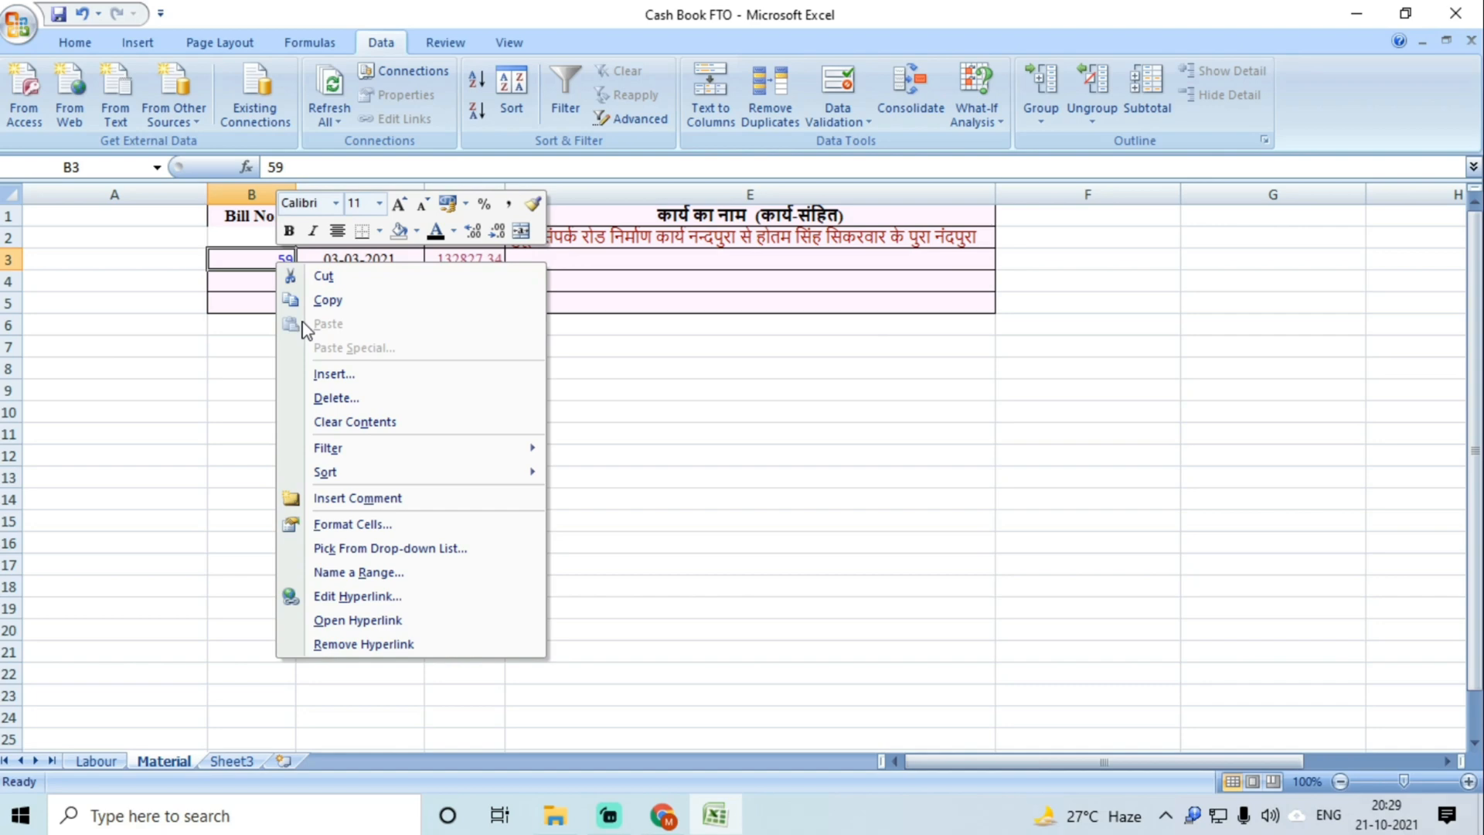
pyautogui.click(334, 640)
pyautogui.rightClick(283, 283)
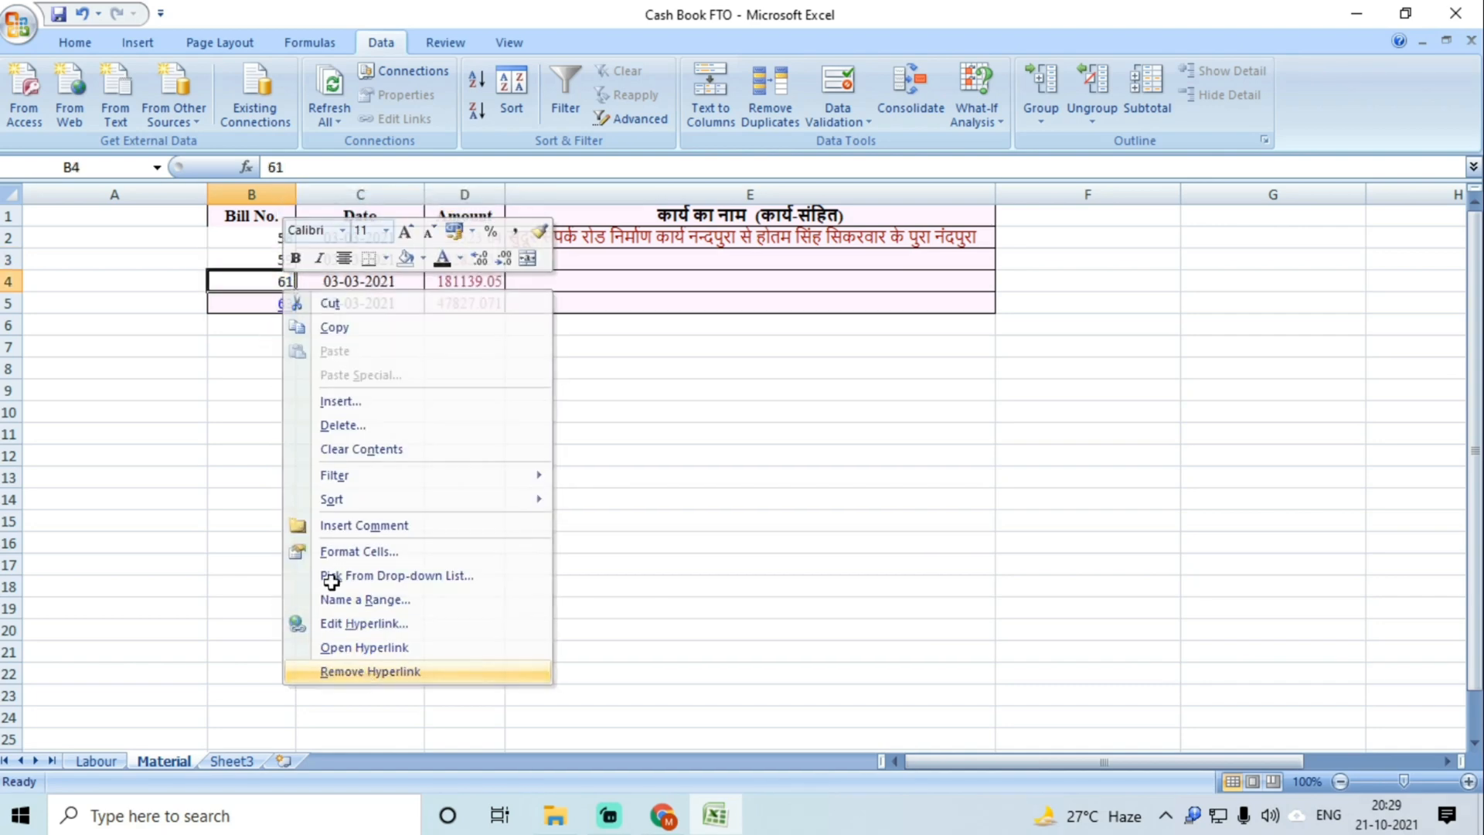
pyautogui.click(332, 669)
pyautogui.rightClick(276, 309)
pyautogui.click(332, 690)
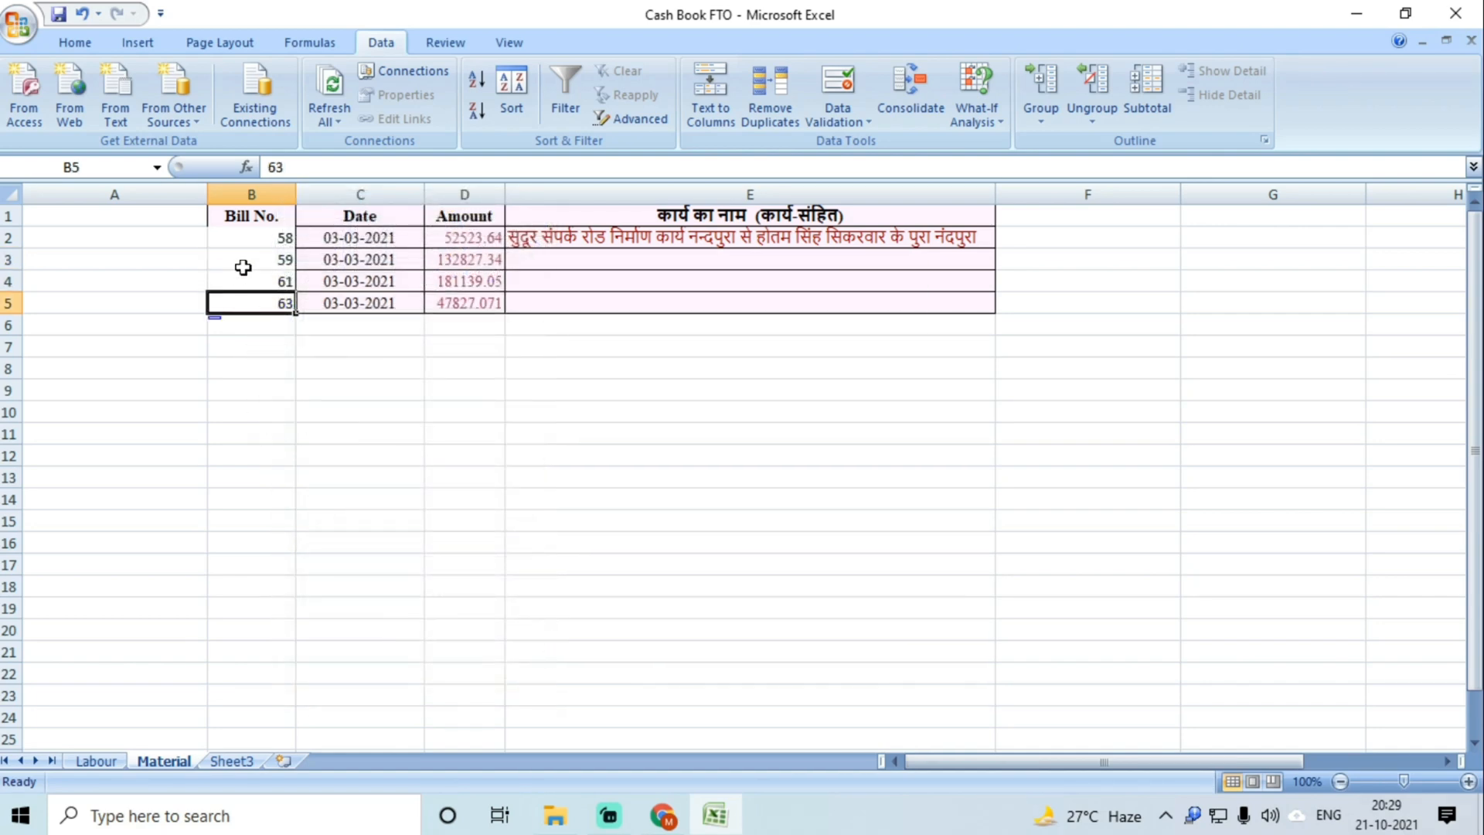
# Step: Prefix the bill numbers with B- (B-58, B-59, B-61, B-63) and autofit column B
pyautogui.click(250, 234)
pyautogui.doubleClick(250, 234)
pyautogui.write('B-')
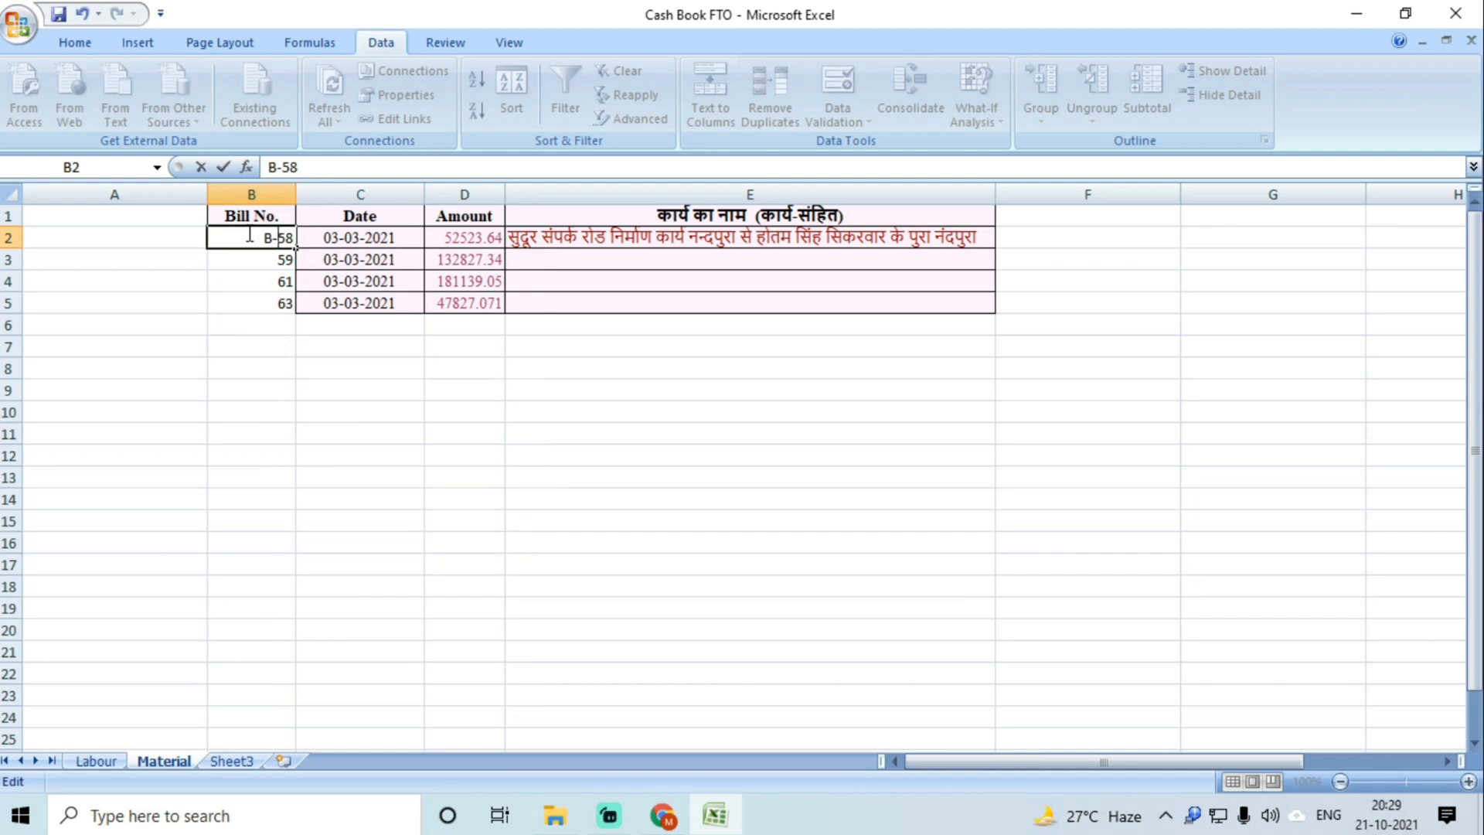
pyautogui.click(249, 263)
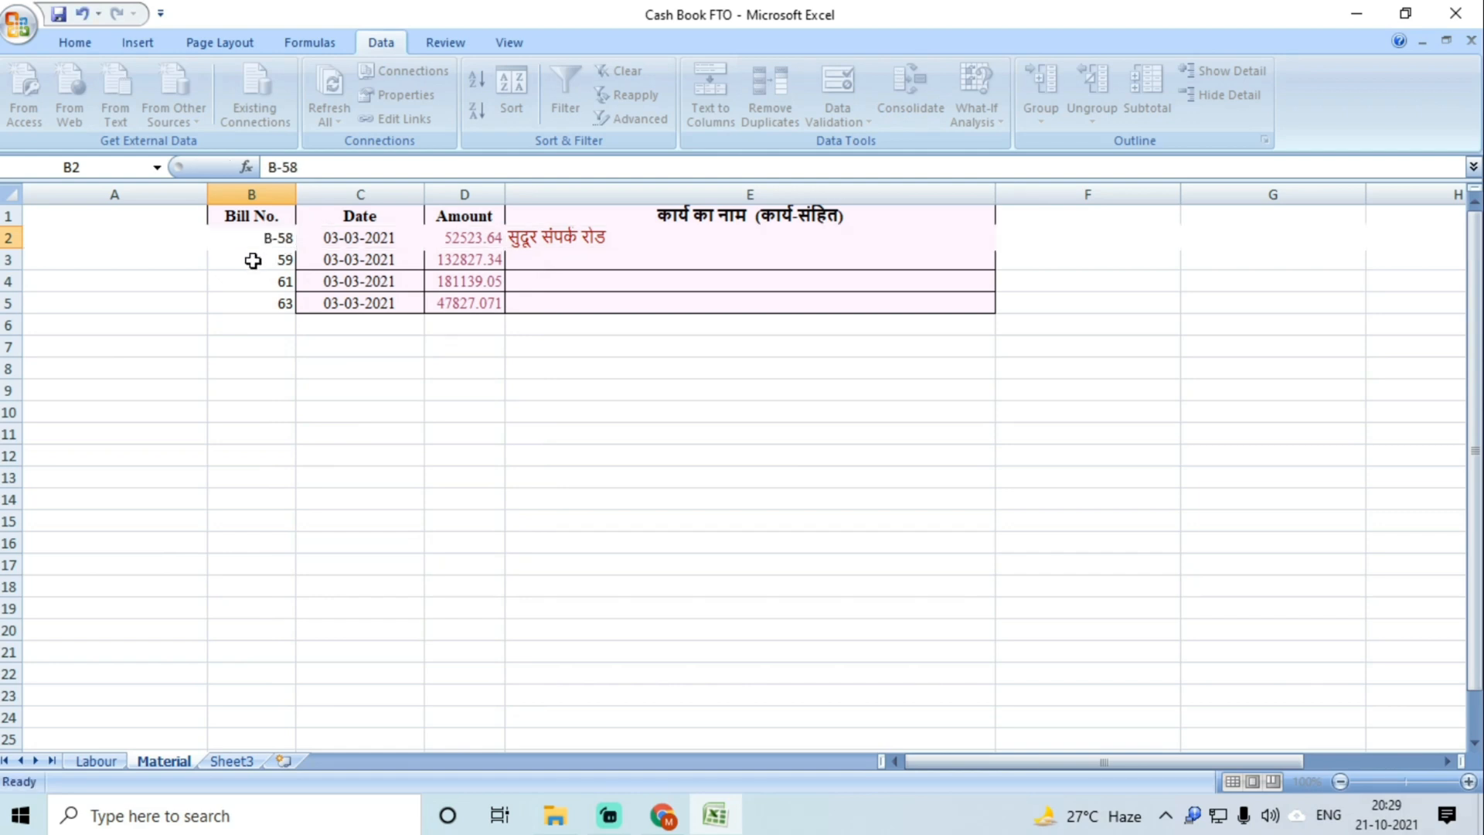
pyautogui.doubleClick(232, 261)
pyautogui.write('B-')
pyautogui.click(262, 278)
pyautogui.doubleClick(262, 278)
pyautogui.write('B-')
pyautogui.doubleClick(258, 302)
pyautogui.write('B-')
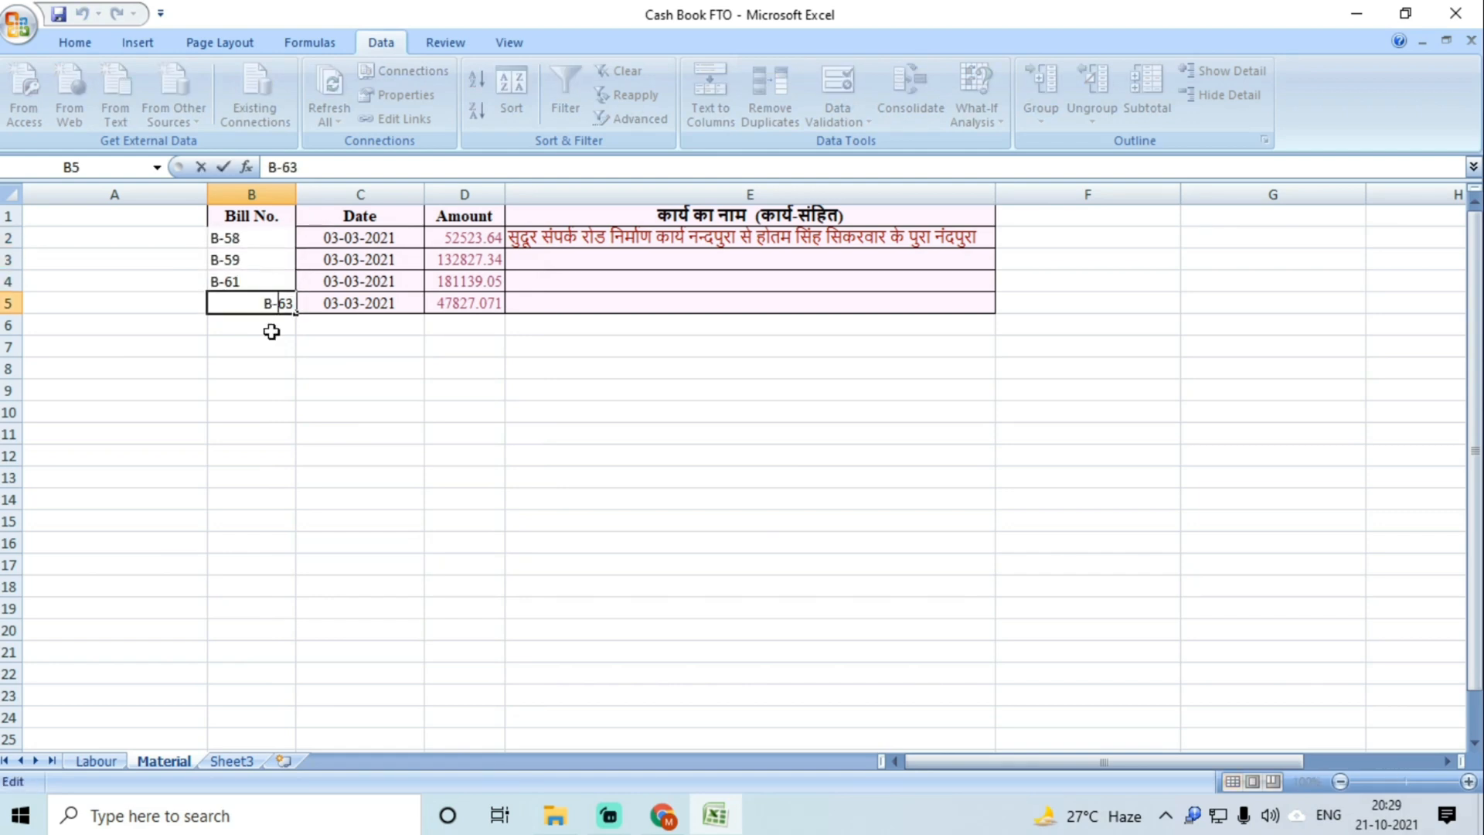
pyautogui.click(251, 389)
pyautogui.doubleClick(299, 194)
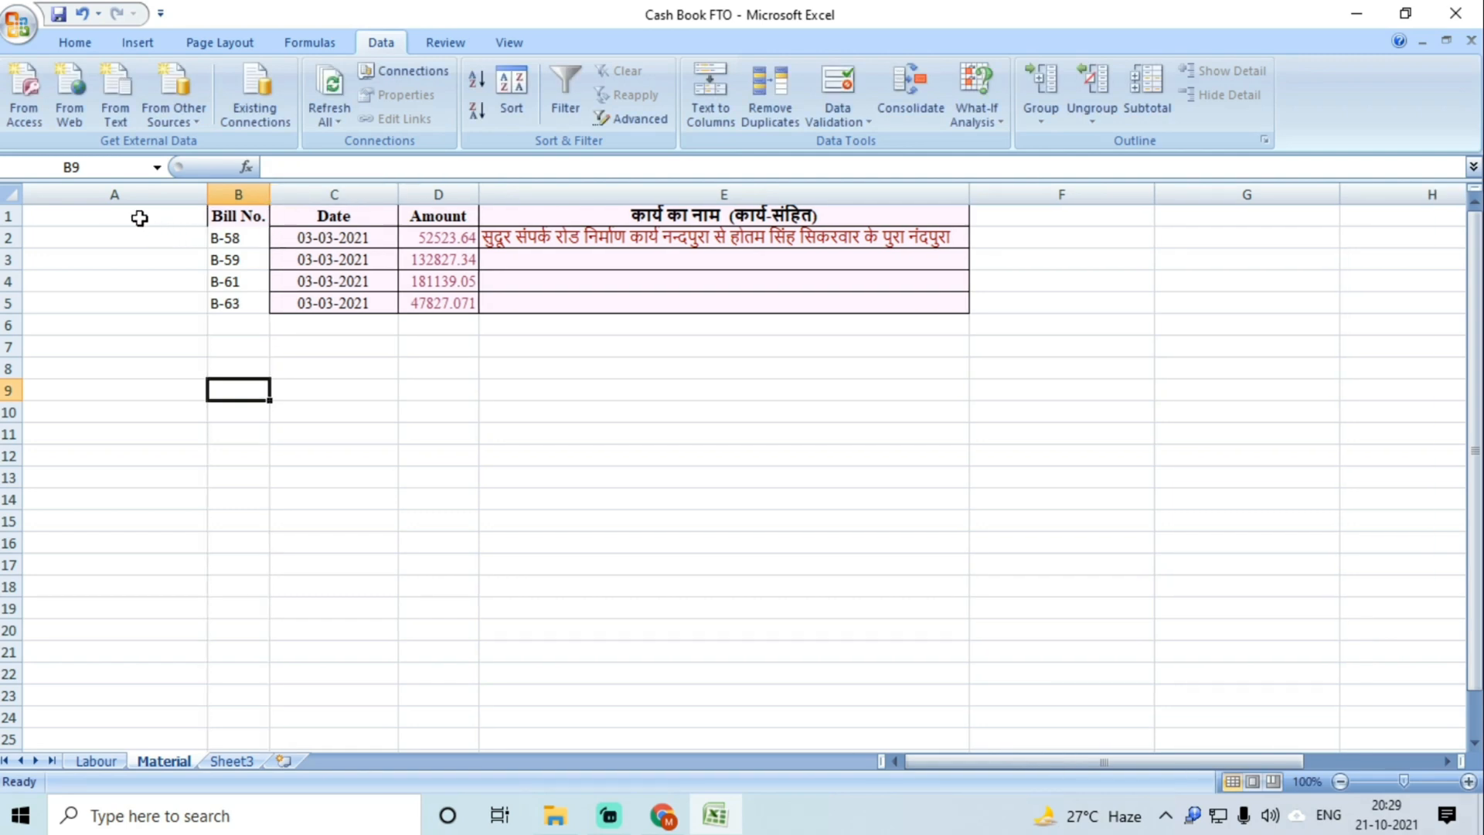
# Step: Enter the S.No. heading in A1 and insert two blank columns before Bill No
pyautogui.click(139, 217)
pyautogui.write('S')
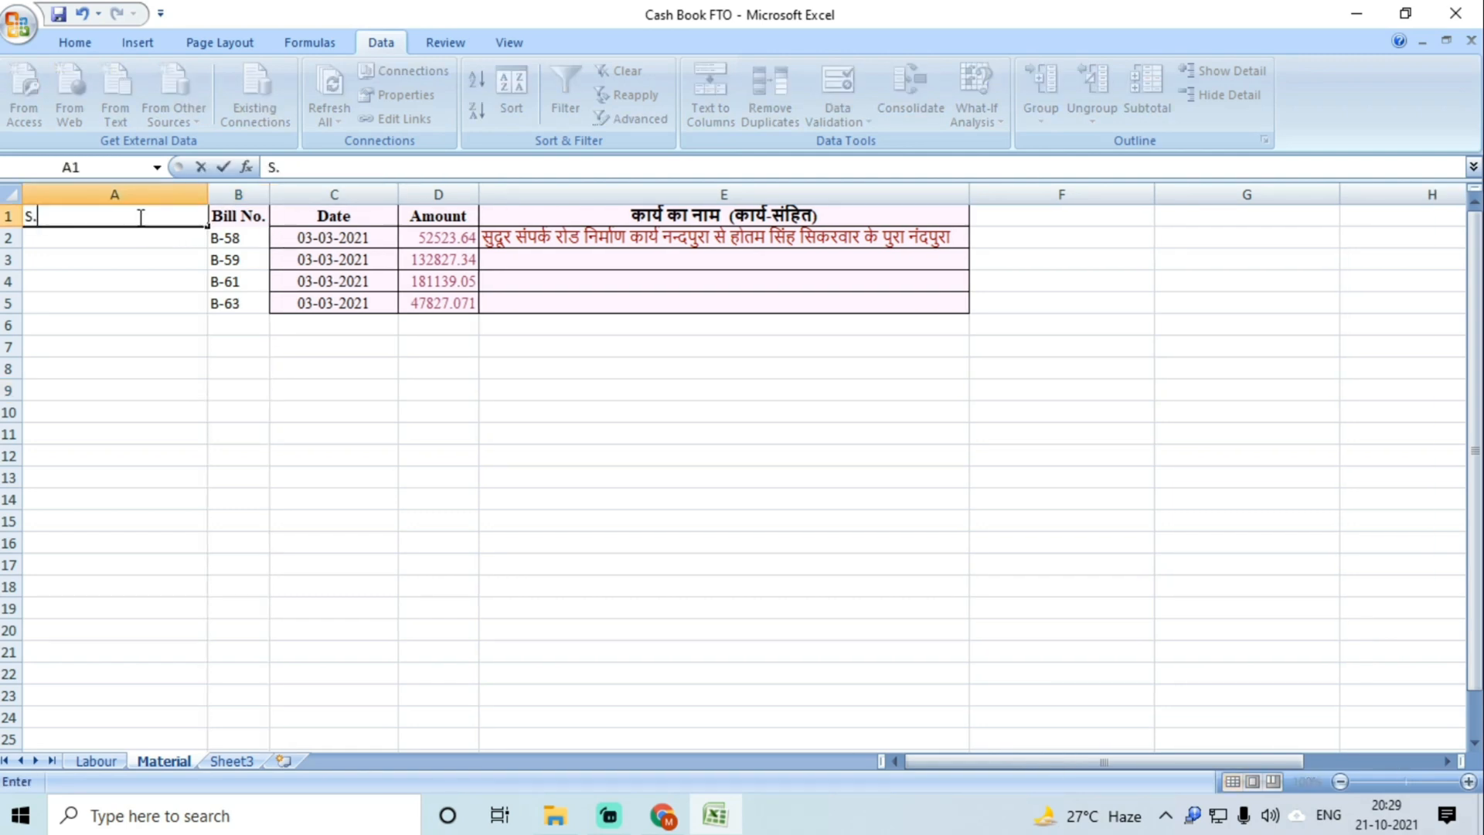
pyautogui.write('.No.')
pyautogui.press('Tab')
pyautogui.click(213, 198)
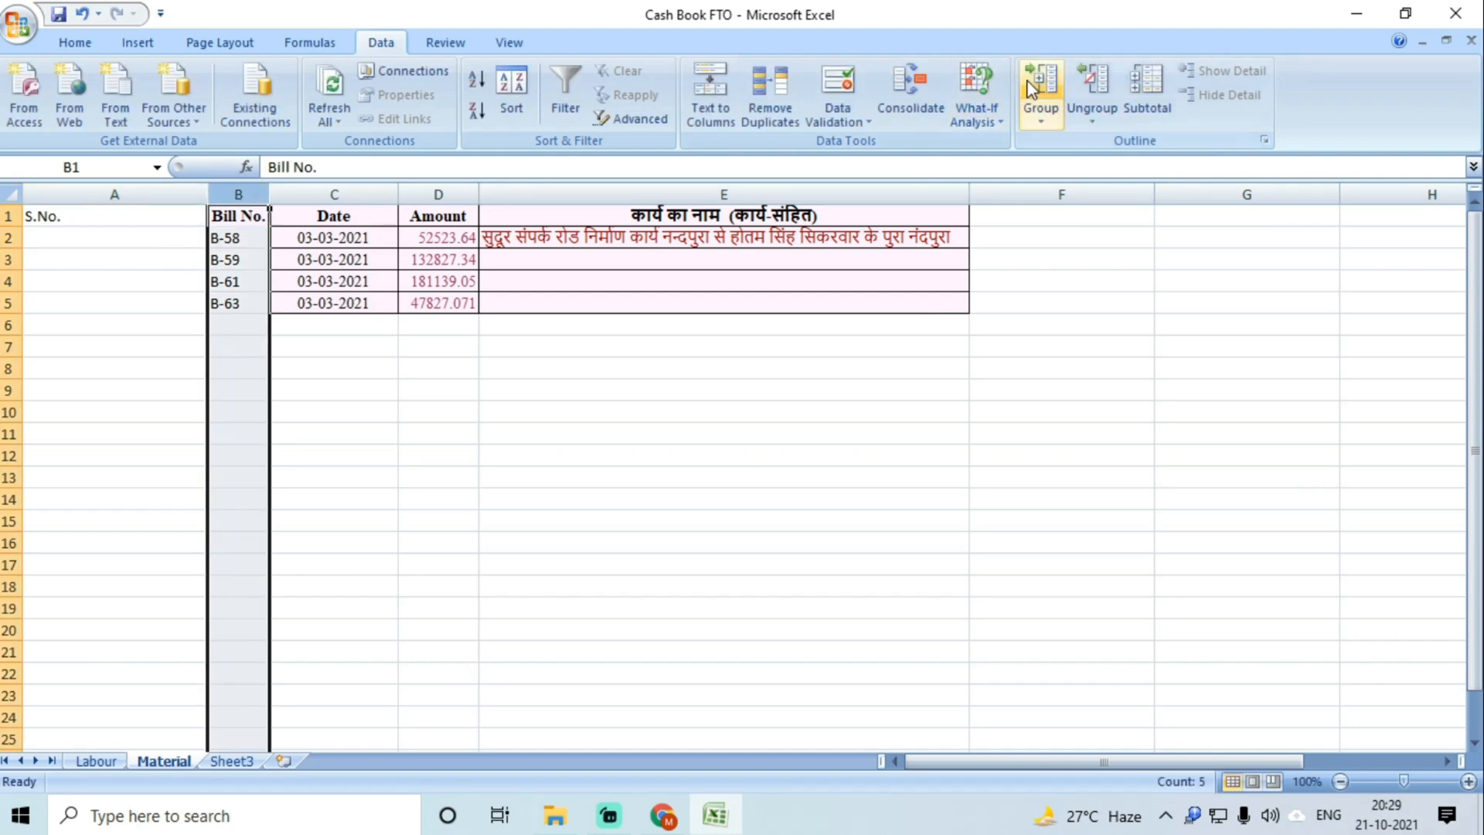
pyautogui.click(124, 43)
pyautogui.click(77, 43)
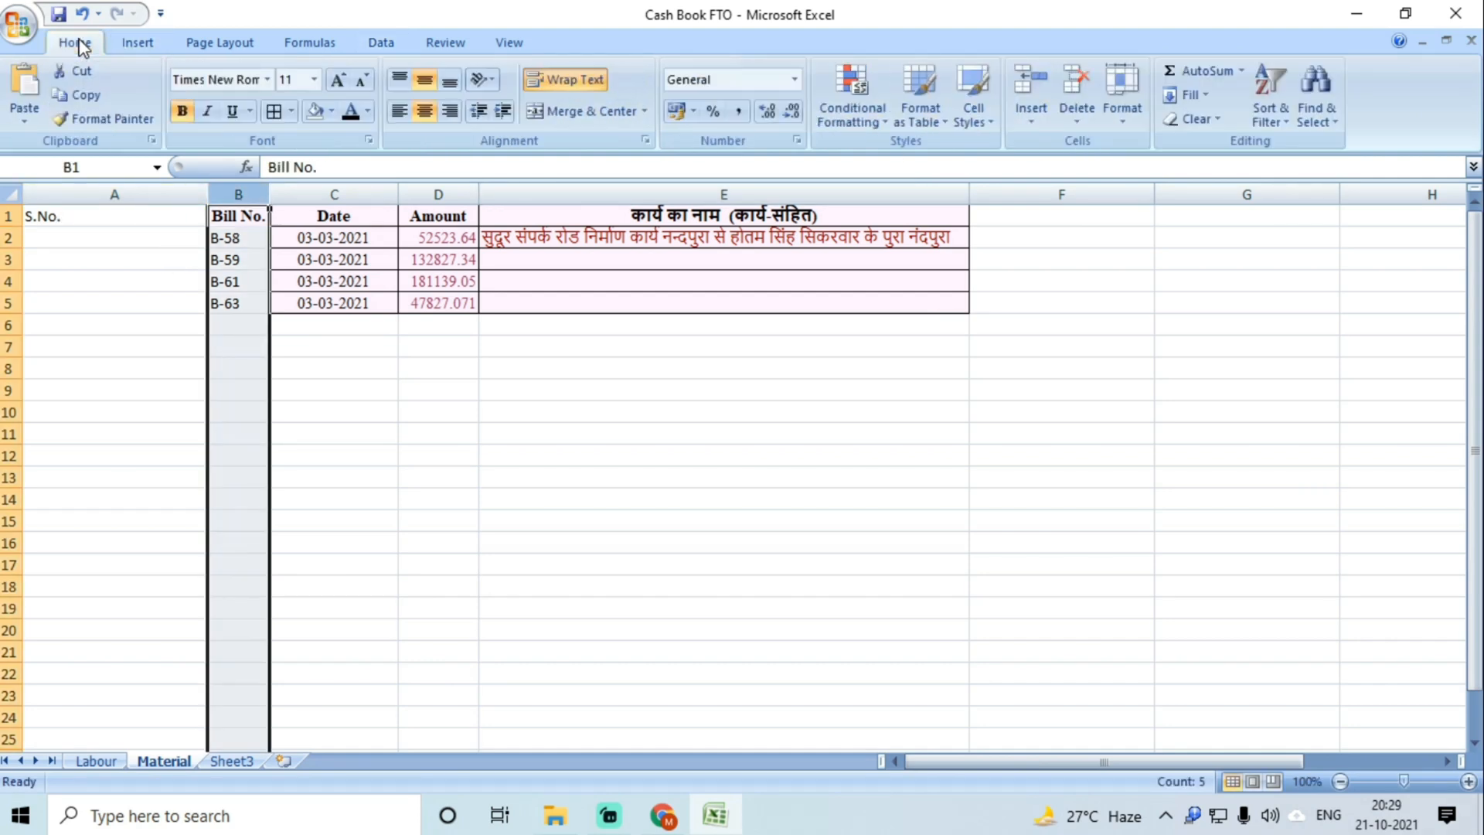
pyautogui.click(1031, 89)
pyautogui.click(1020, 71)
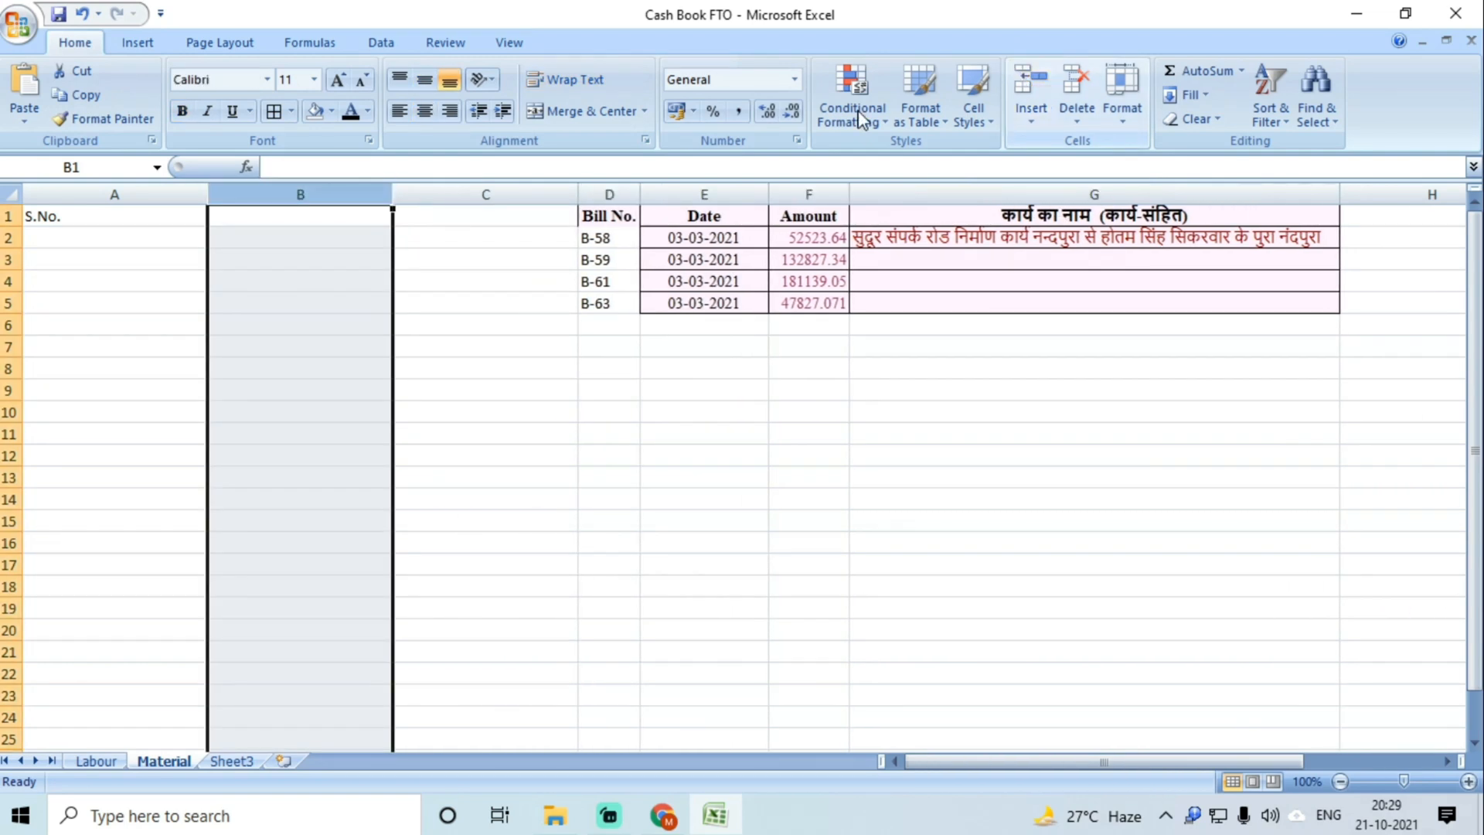
# Step: Add the Material List and FTO No. headings in the new columns
pyautogui.click(268, 216)
pyautogui.write('Material List')
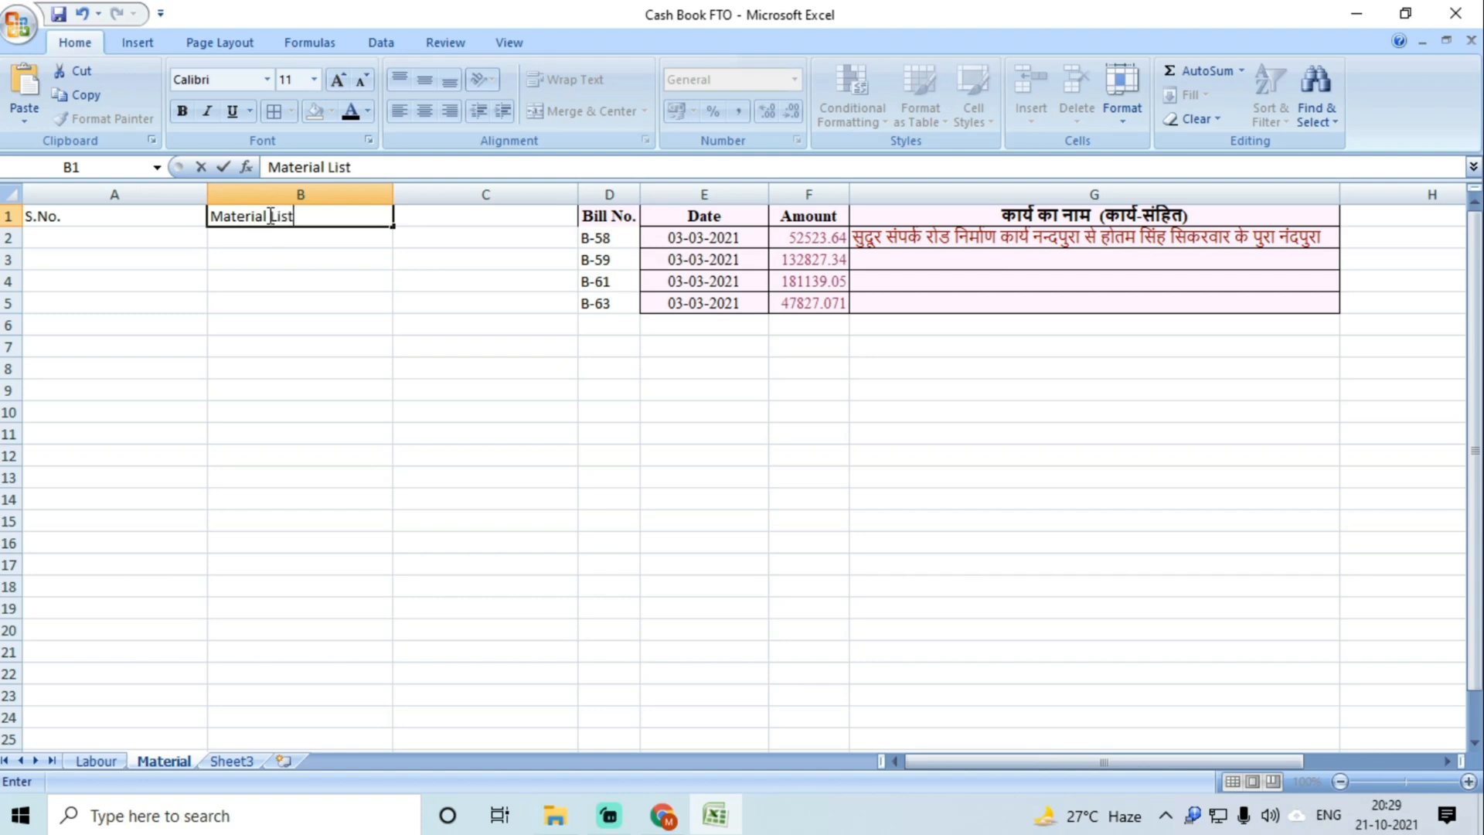
pyautogui.press('Tab')
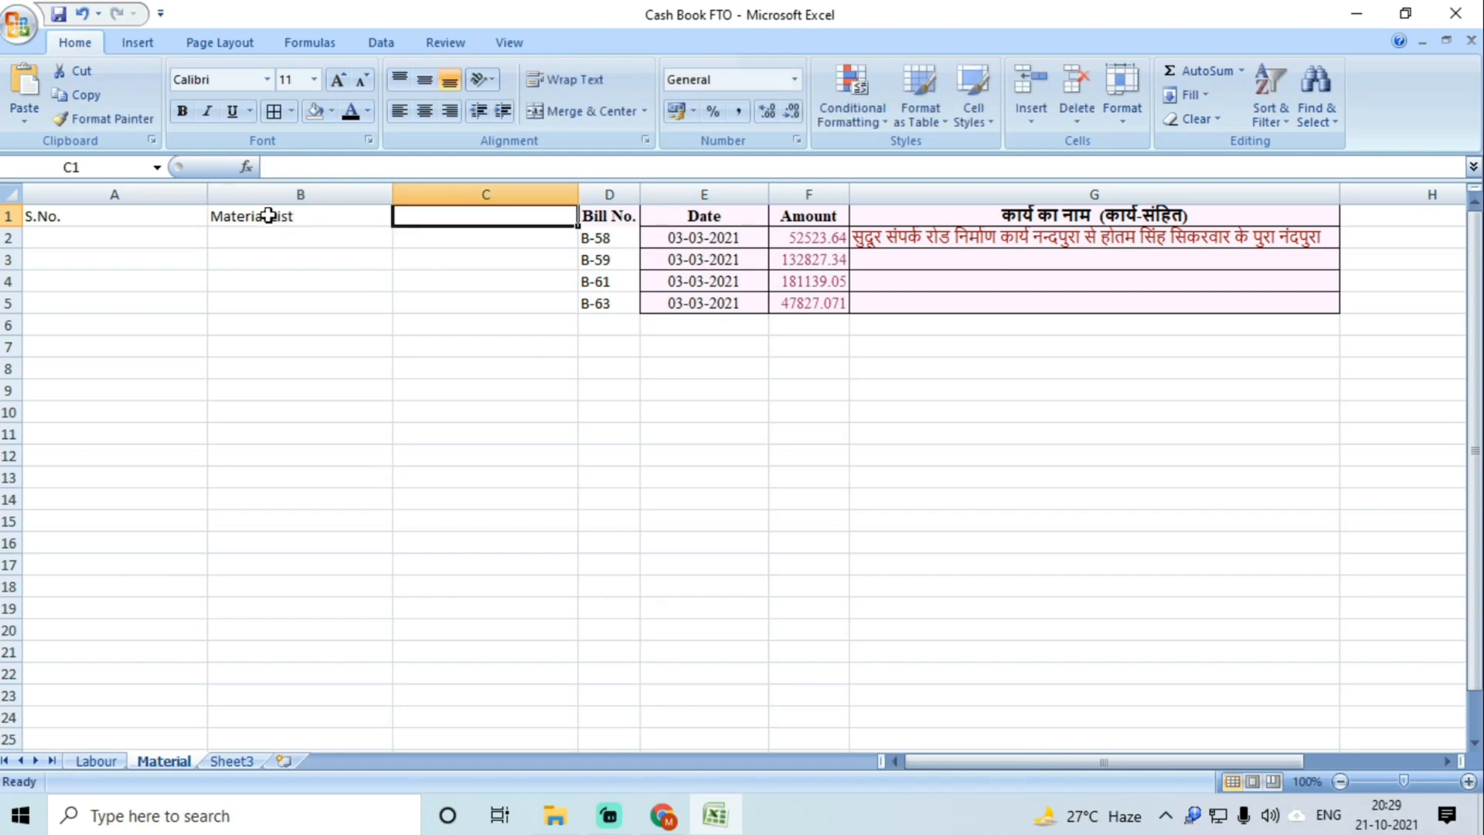
pyautogui.write('FTO No.')
pyautogui.press('Tab')
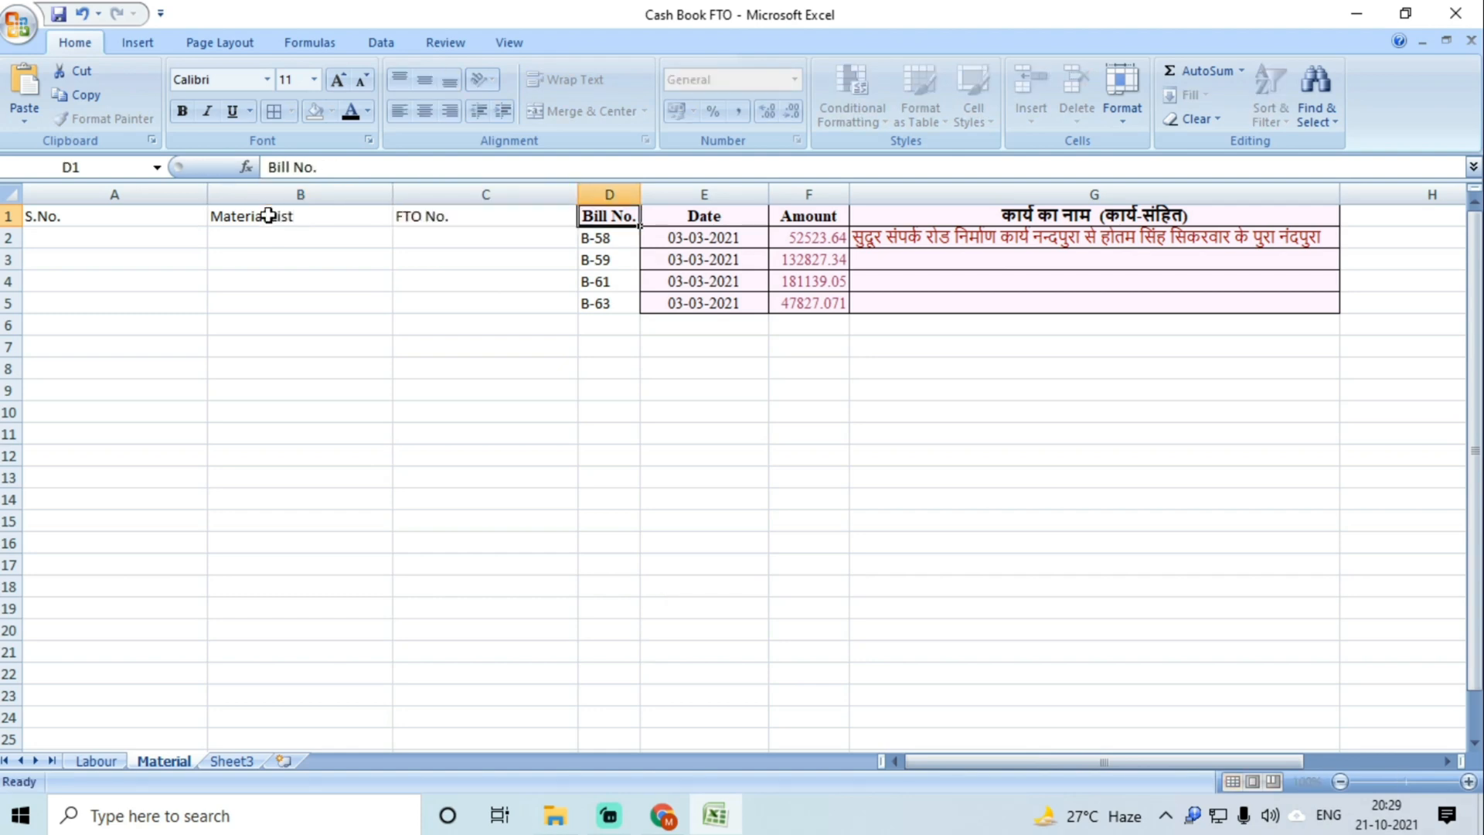
# Step: Apply All Borders to the table A1:G5 and narrow column A to fit S.No
pyautogui.click(424, 258)
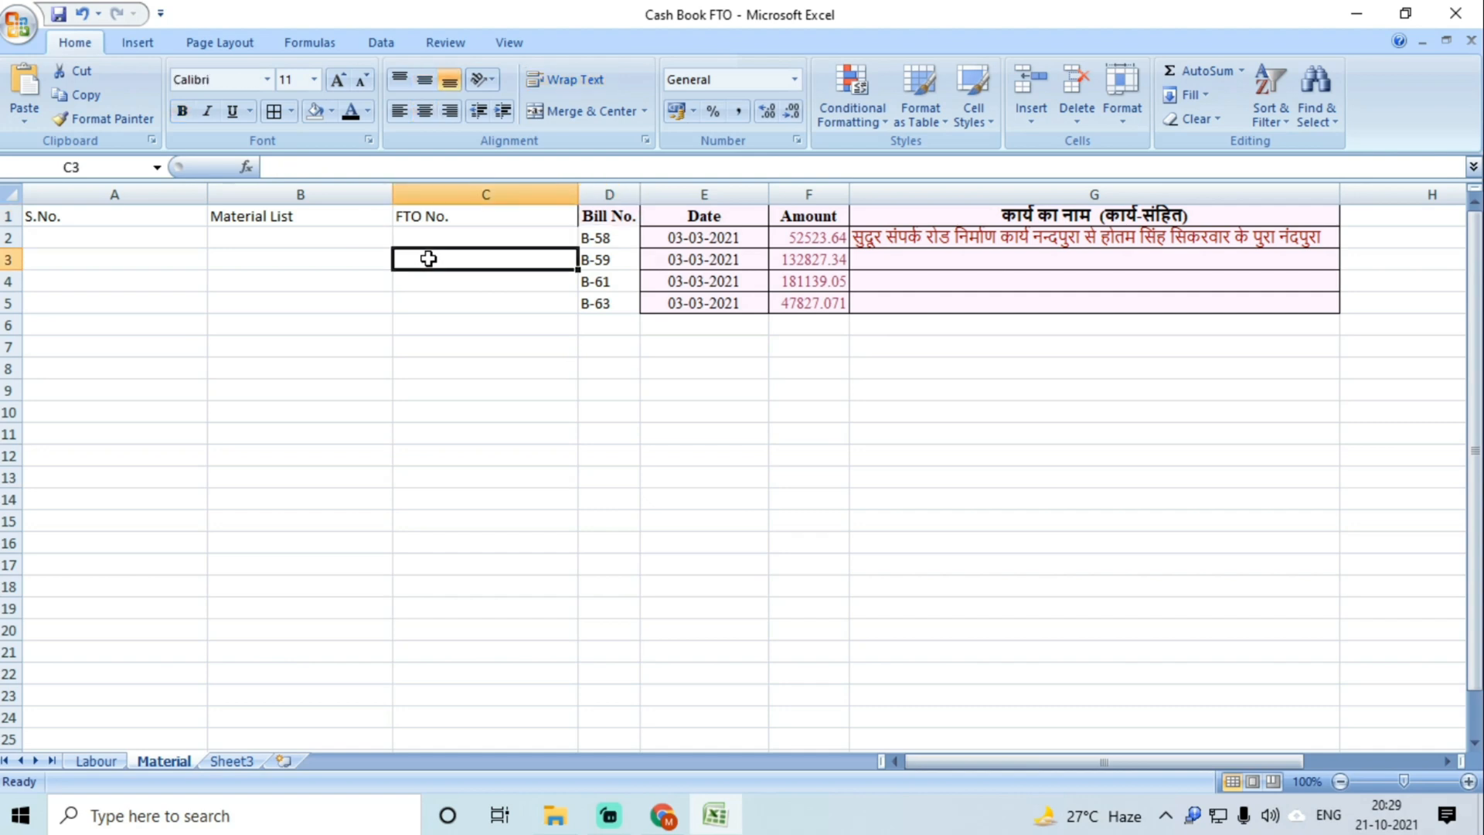
pyautogui.hotkey('ctrl', 'a')
pyautogui.click(273, 111)
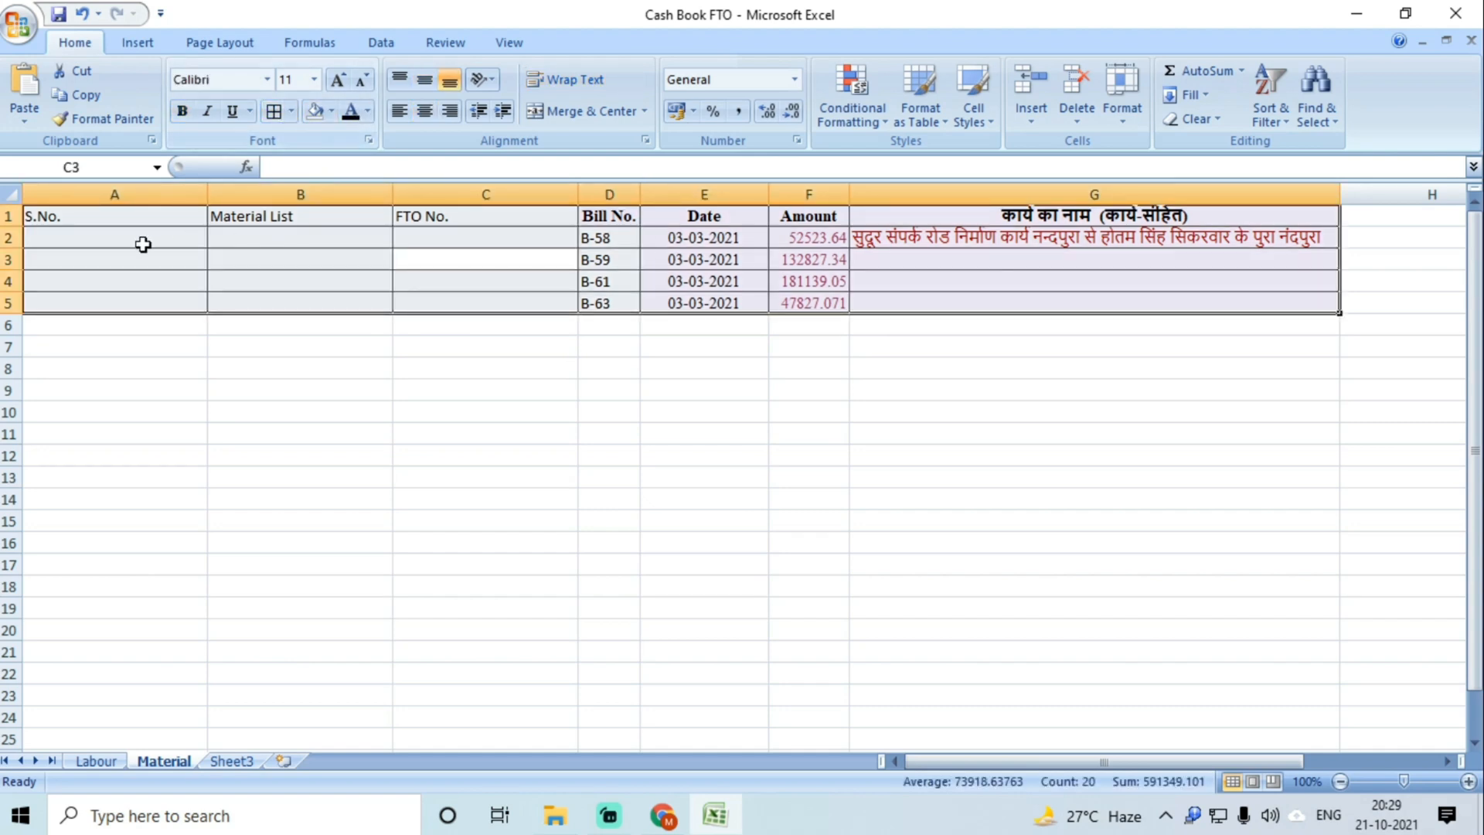
pyautogui.click(105, 239)
pyautogui.moveTo(207, 194); pyautogui.dragTo(78, 187)
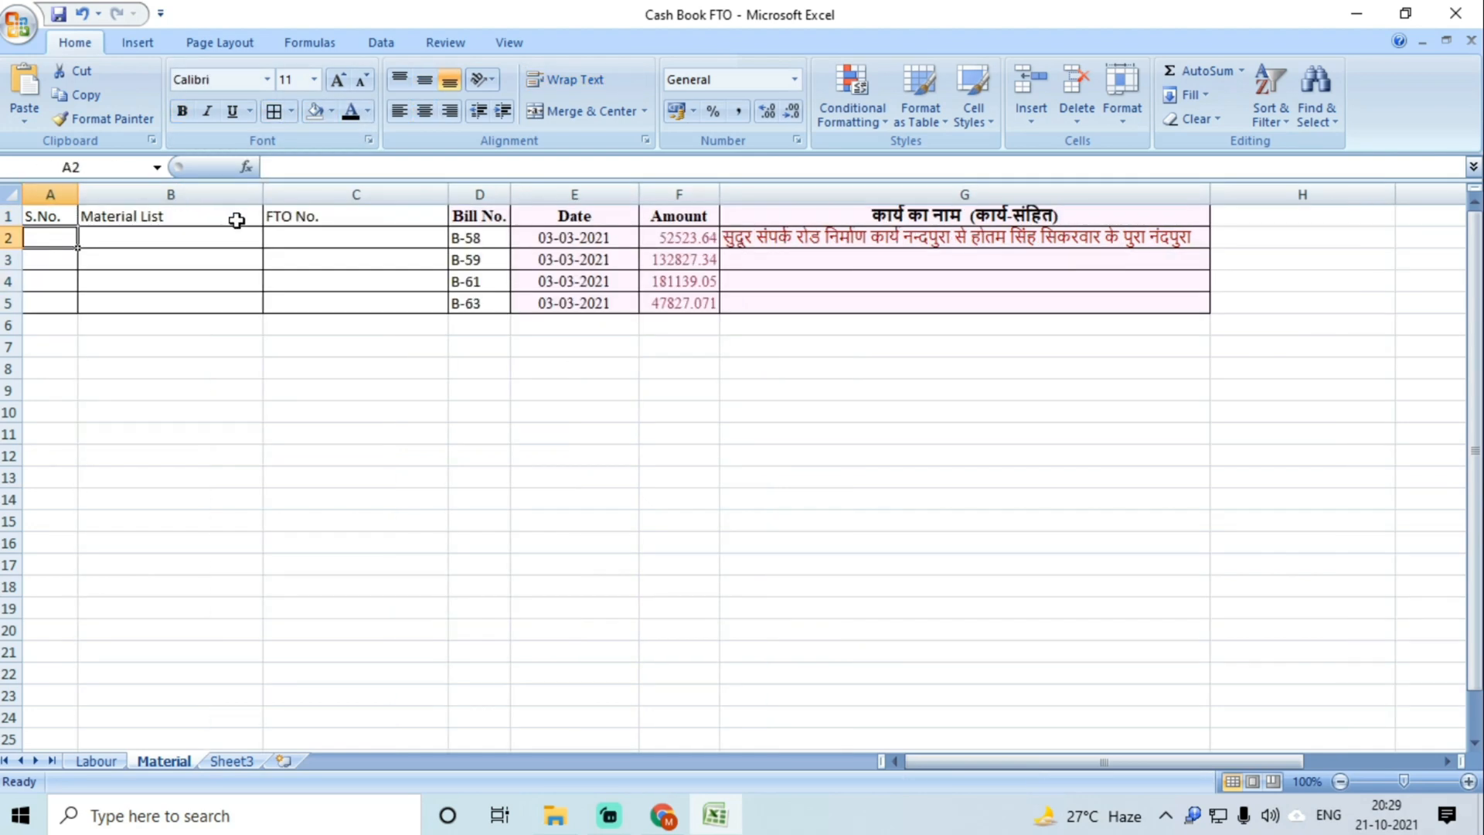
pyautogui.click(160, 245)
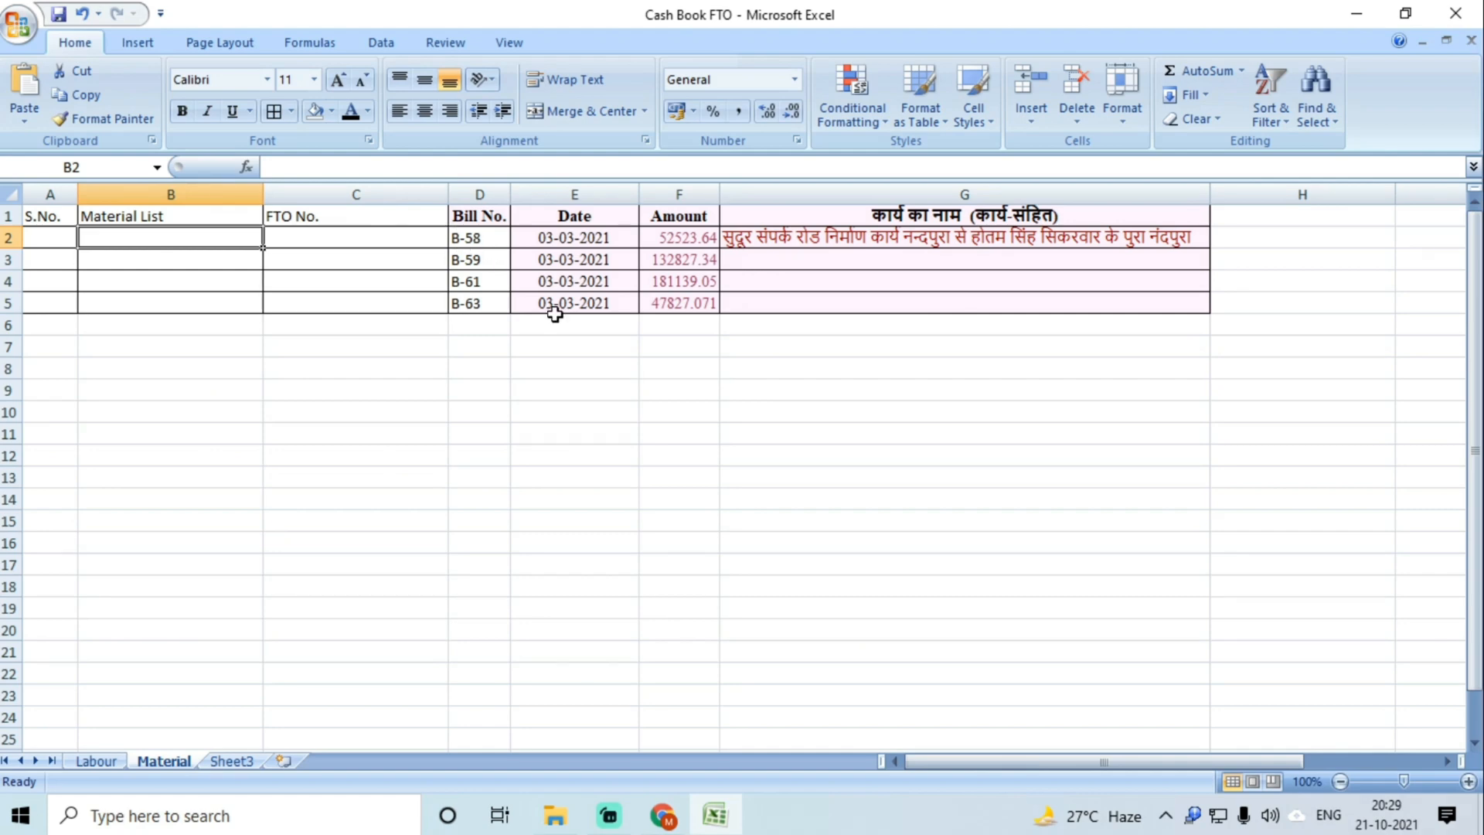
# Step: Copy bill 058's Material List No. 1701005-ML-4034 from the NREGA page into B2
pyautogui.click(662, 815)
pyautogui.click(487, 638)
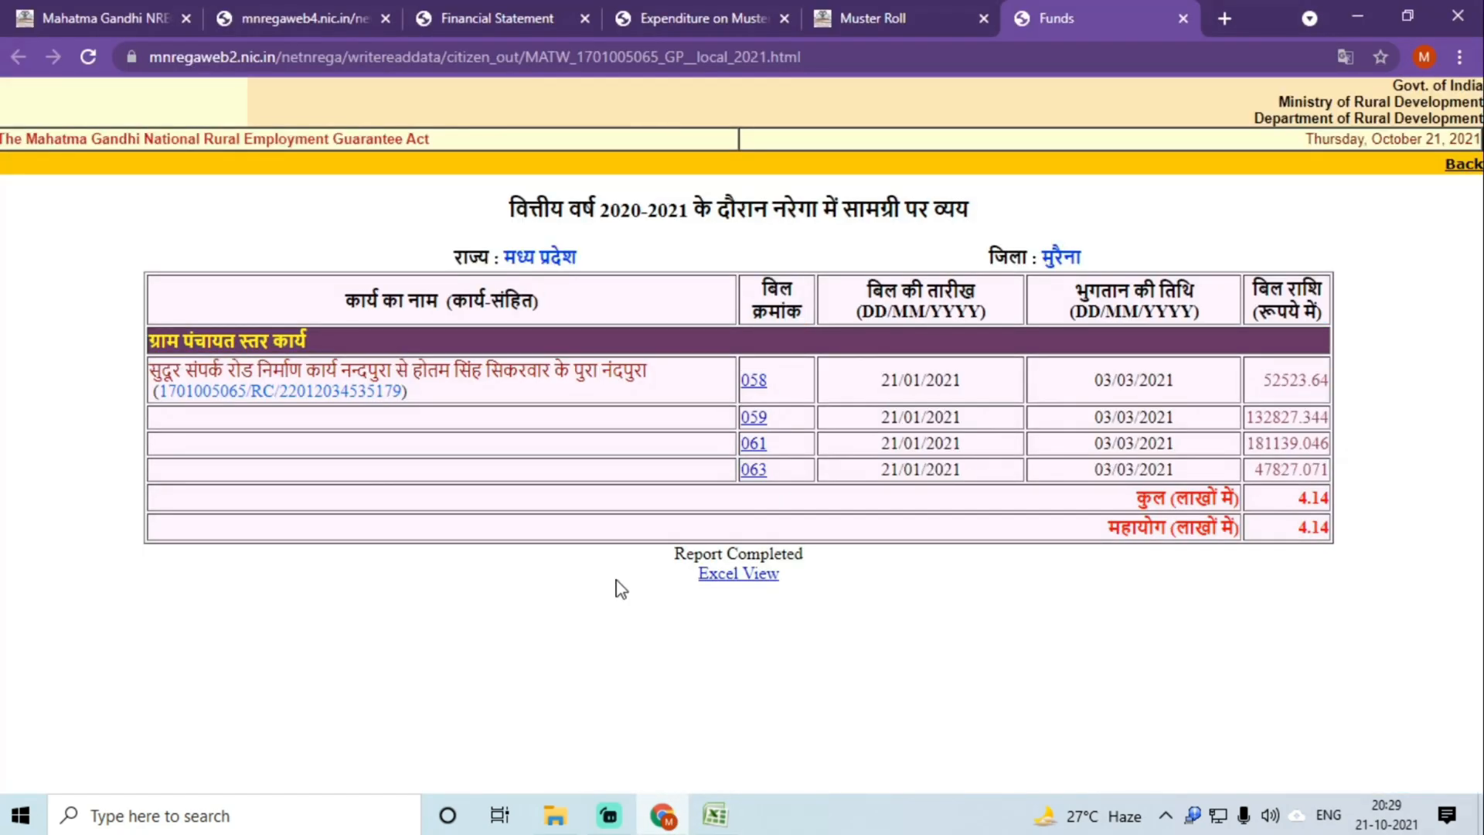
pyautogui.click(756, 383)
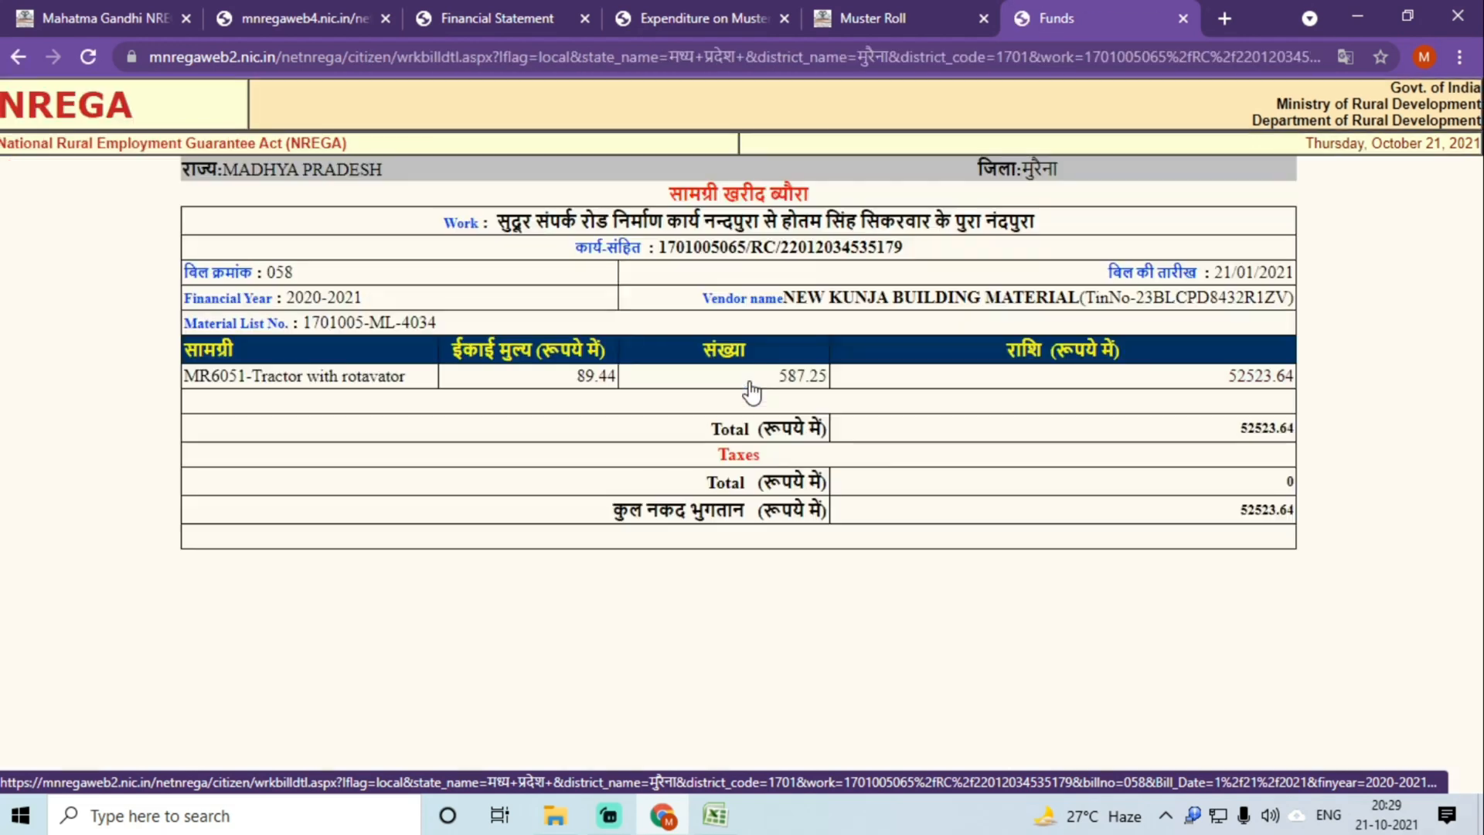
pyautogui.moveTo(427, 323); pyautogui.dragTo(307, 325)
pyautogui.hotkey('ctrl', 'c')
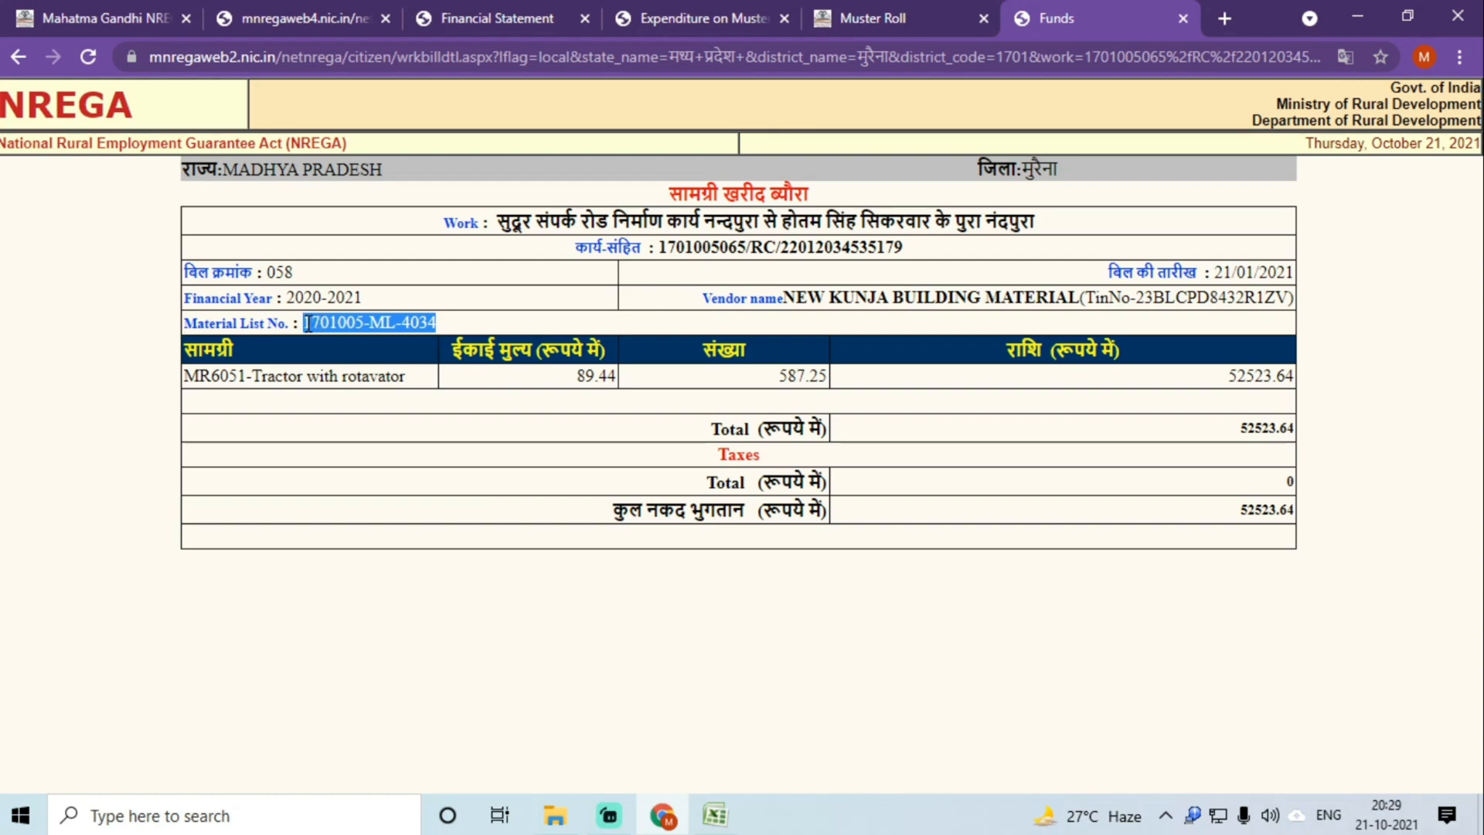
pyautogui.click(715, 816)
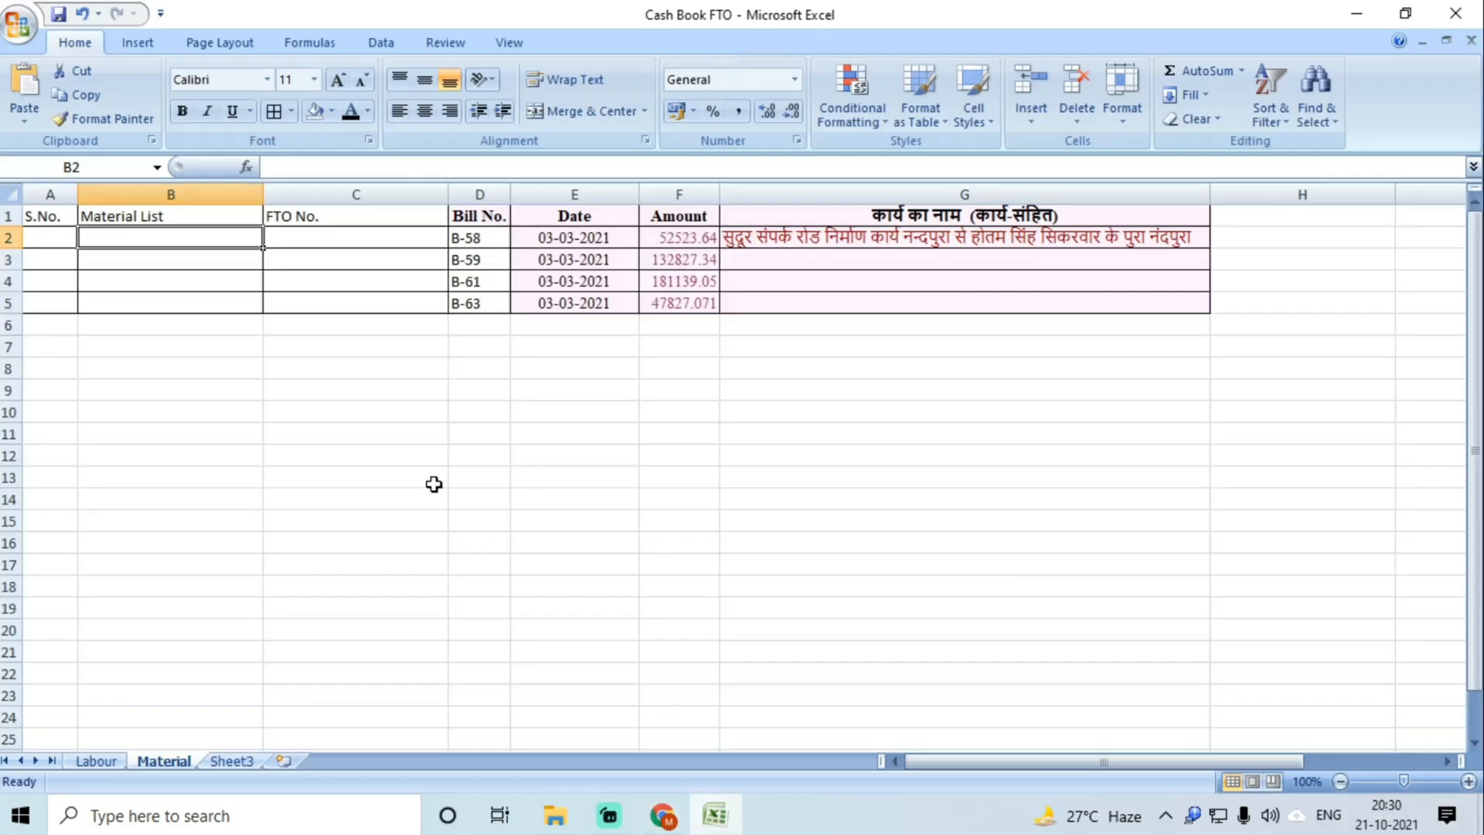
pyautogui.doubleClick(174, 241)
pyautogui.hotkey('ctrl', 'v')
pyautogui.press('Return')
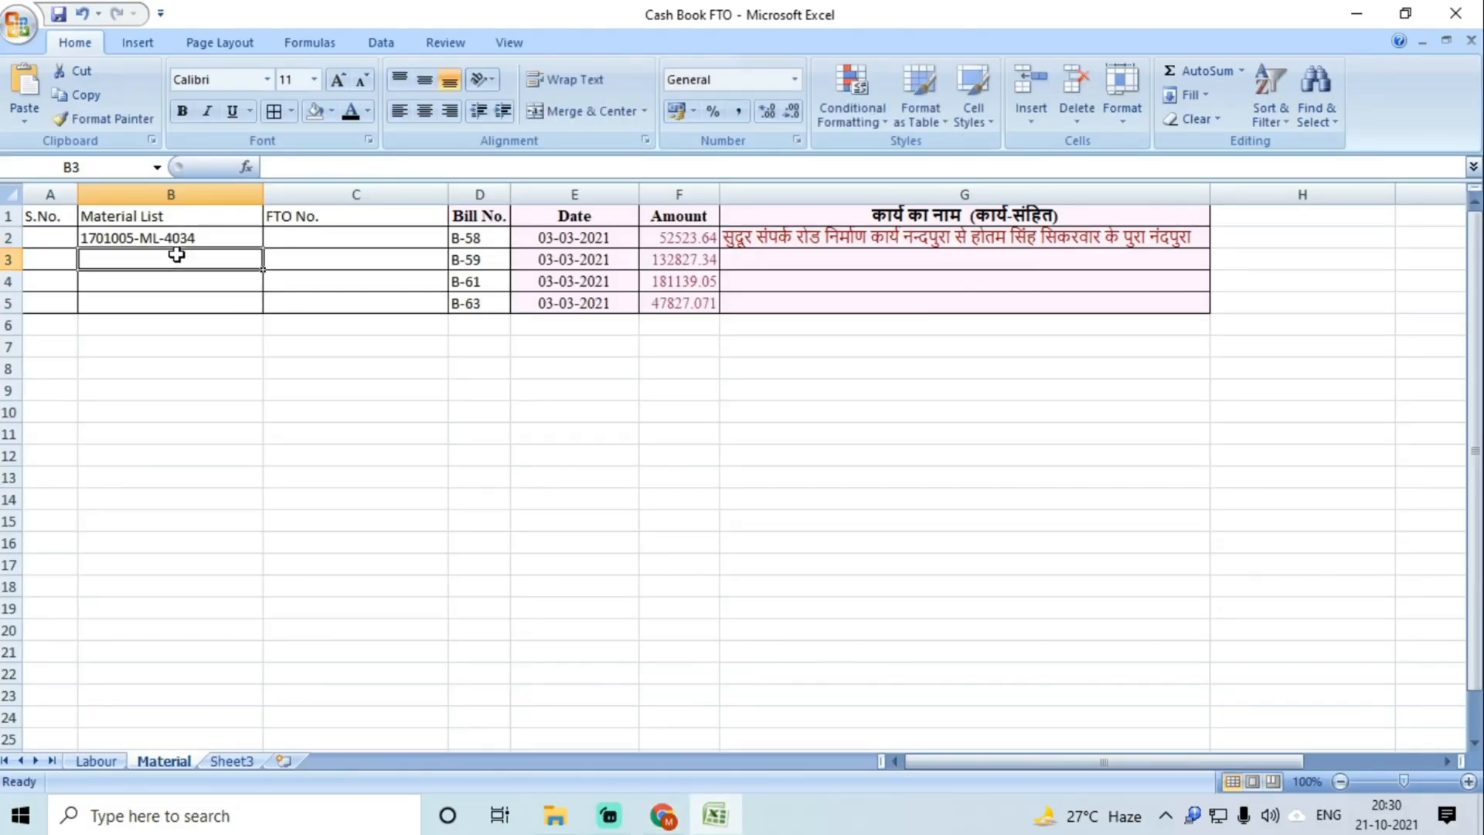
# Step: Copy bill 059's Material List No. 1701005-ML-4034 into B3
pyautogui.click(705, 816)
pyautogui.click(18, 56)
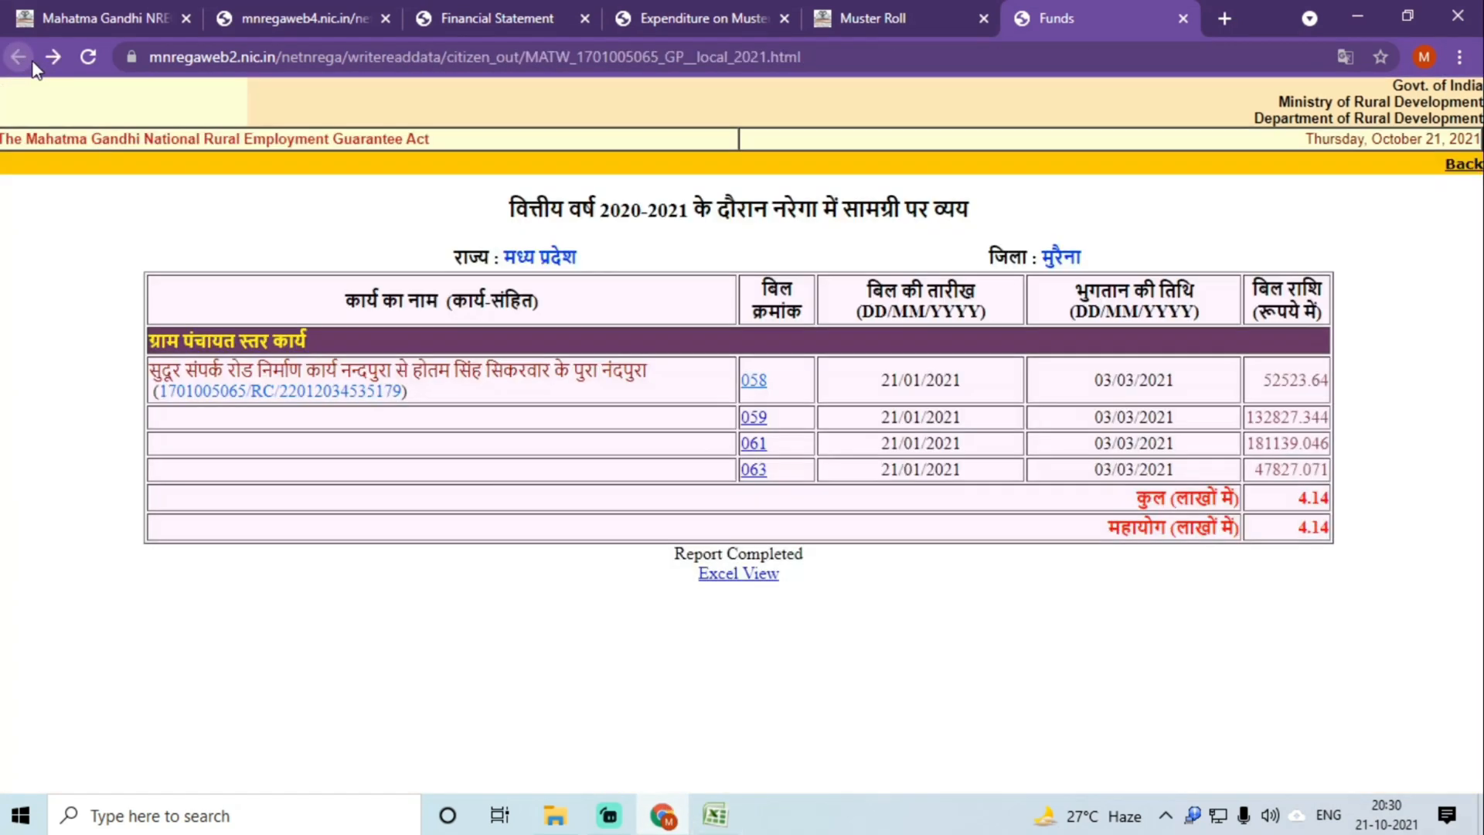
pyautogui.click(759, 427)
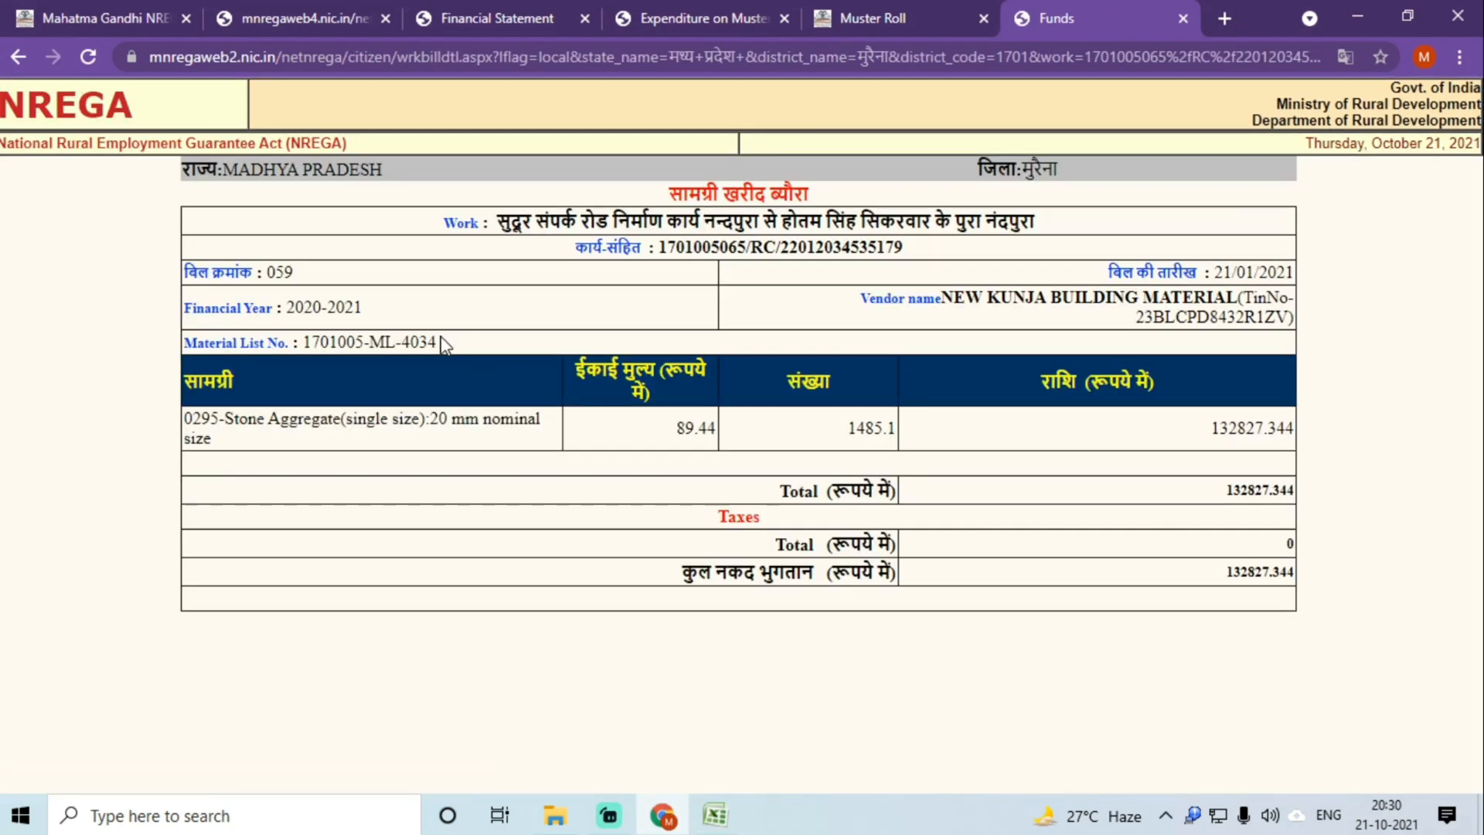
pyautogui.moveTo(435, 342); pyautogui.dragTo(303, 343)
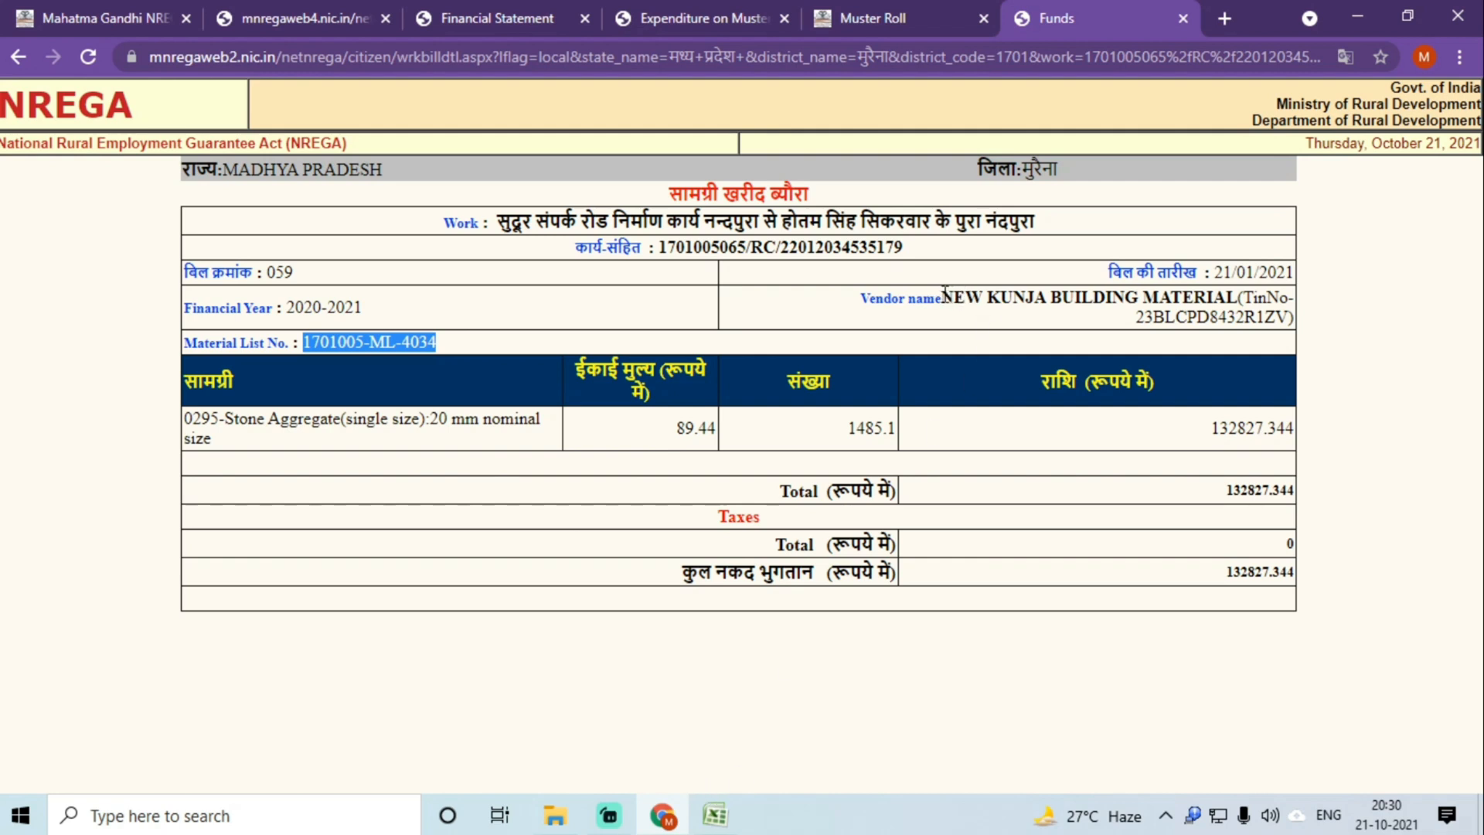
pyautogui.moveTo(944, 294); pyautogui.dragTo(1242, 298)
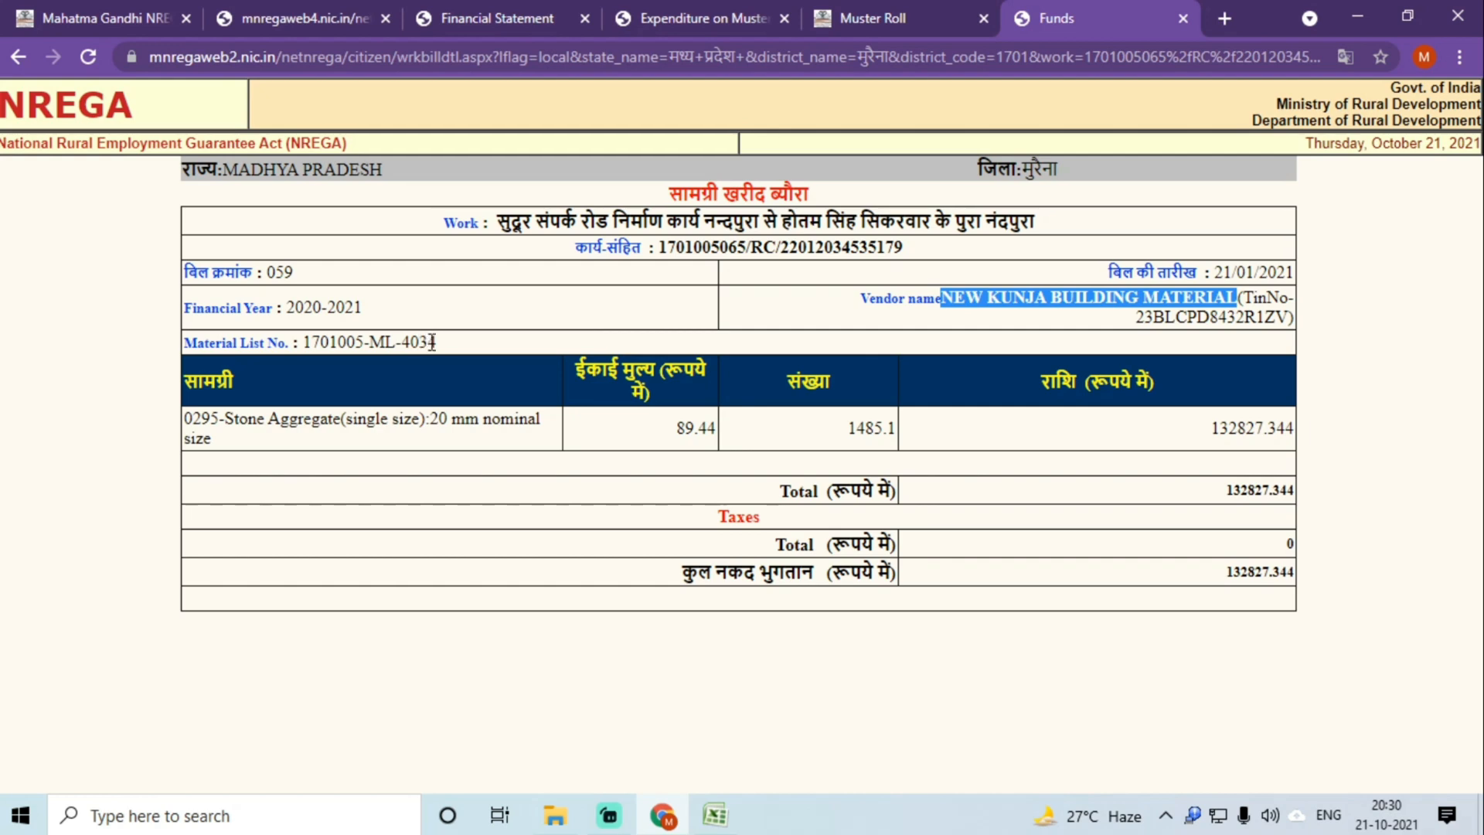
pyautogui.moveTo(433, 342); pyautogui.dragTo(306, 342)
pyautogui.hotkey('ctrl', 'c')
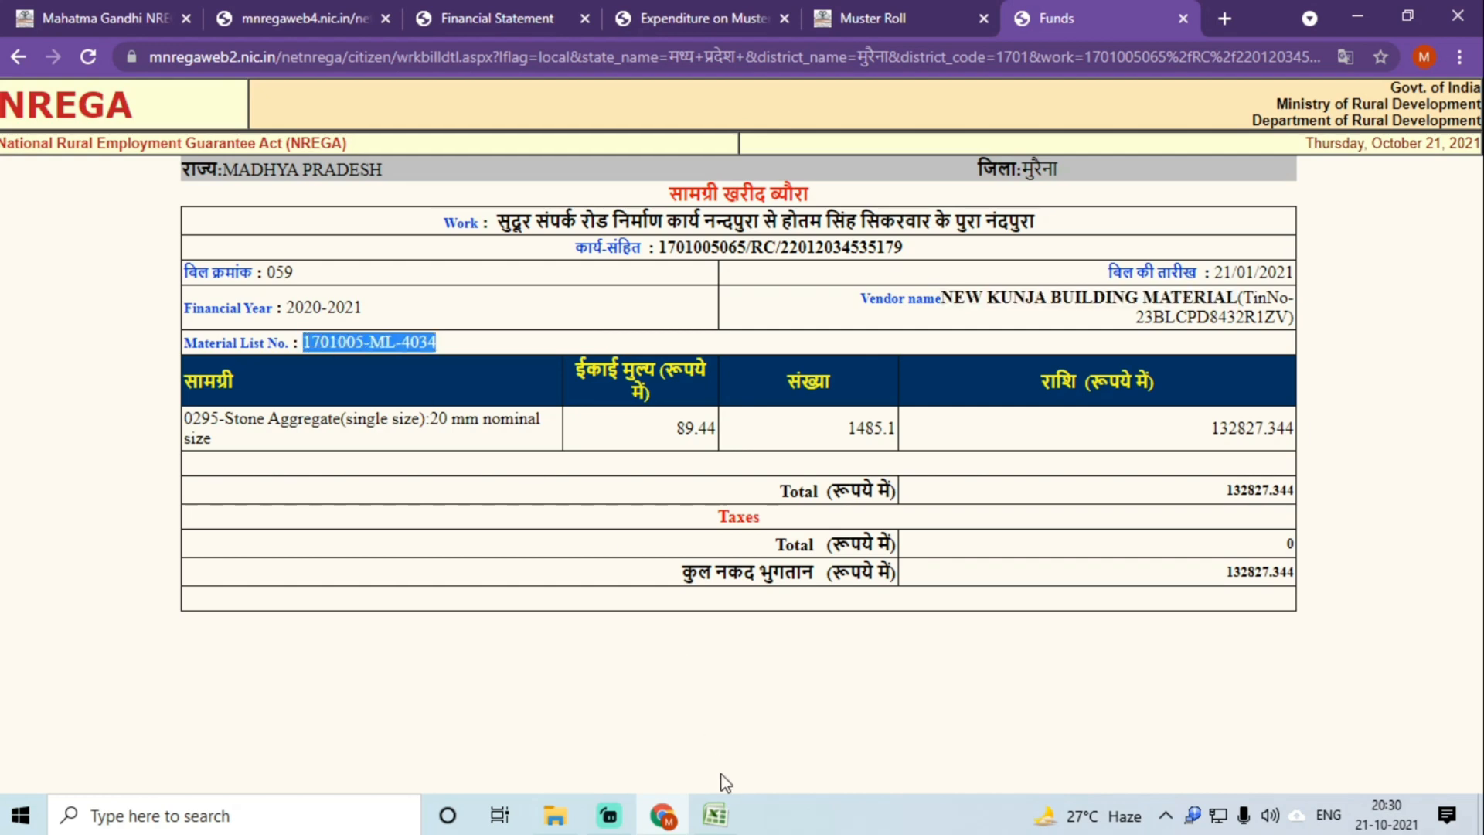
pyautogui.click(715, 815)
pyautogui.hotkey('ctrl', 'v')
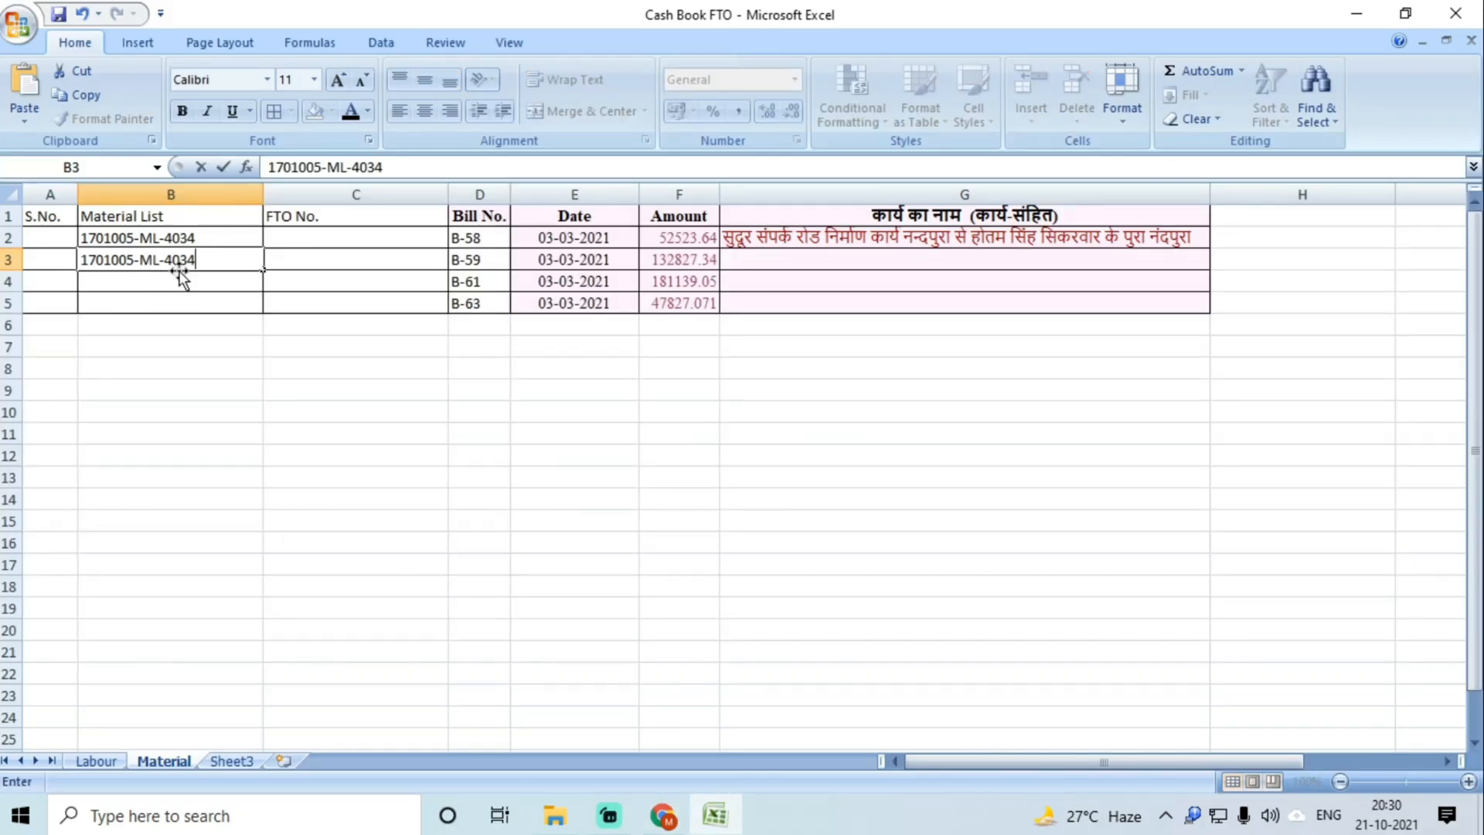
pyautogui.click(1223, 216)
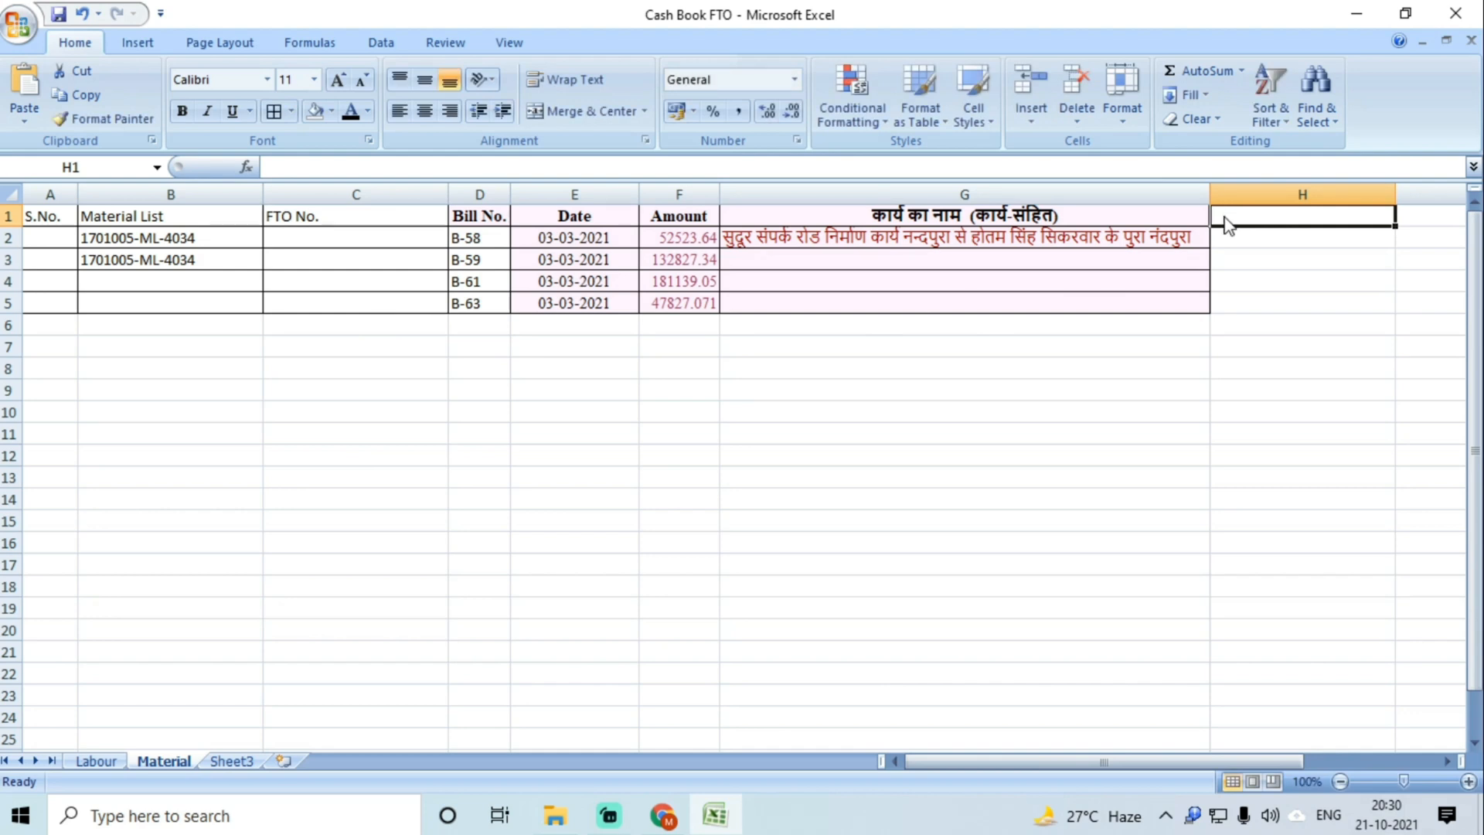
# Step: Add an Agency heading in H1 and fill H2 and H3 with NEW KUNJA BUILDING MATERIAL
pyautogui.write('Agency')
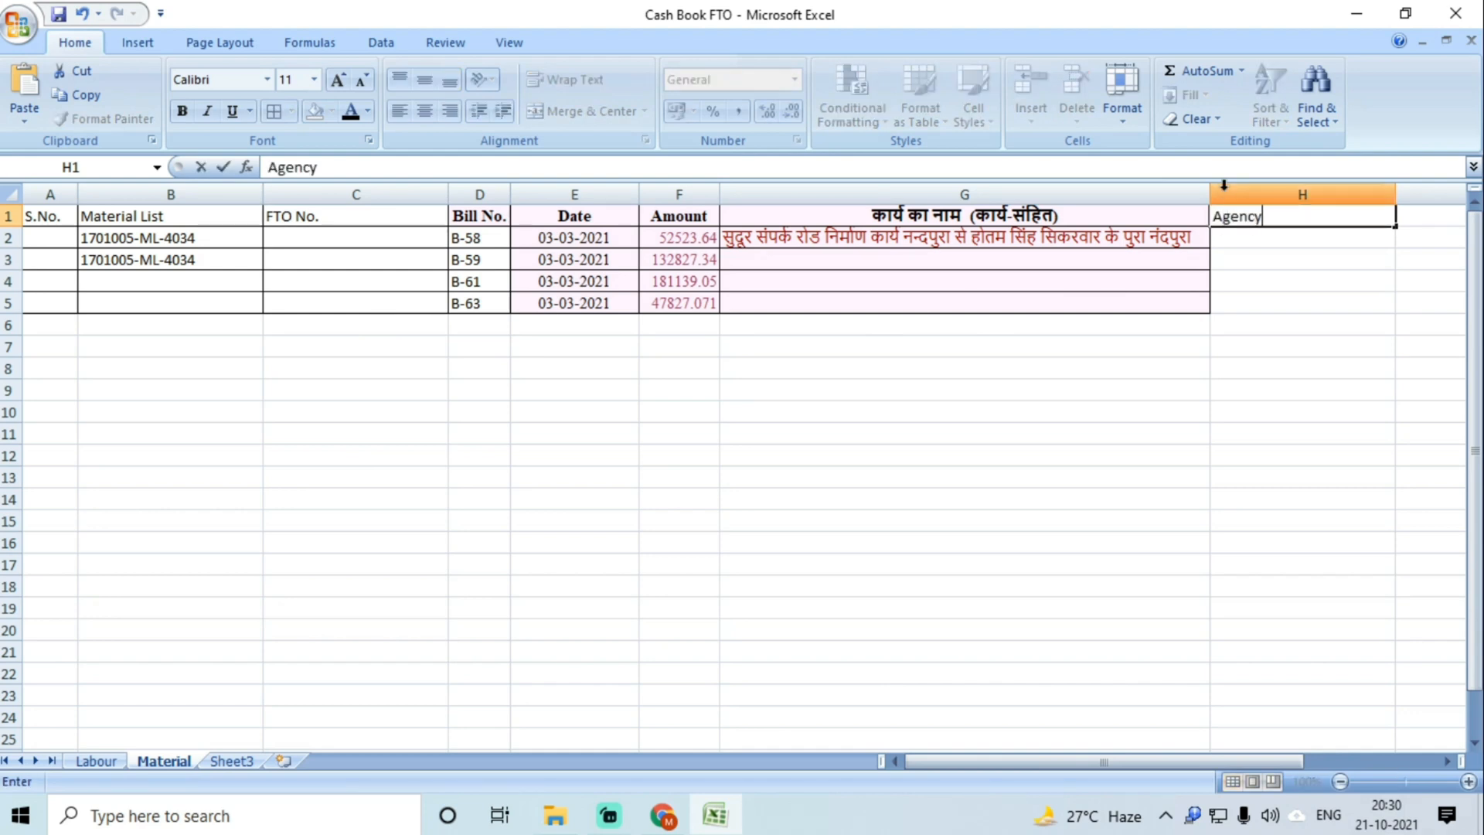
pyautogui.click(1248, 235)
pyautogui.click(663, 815)
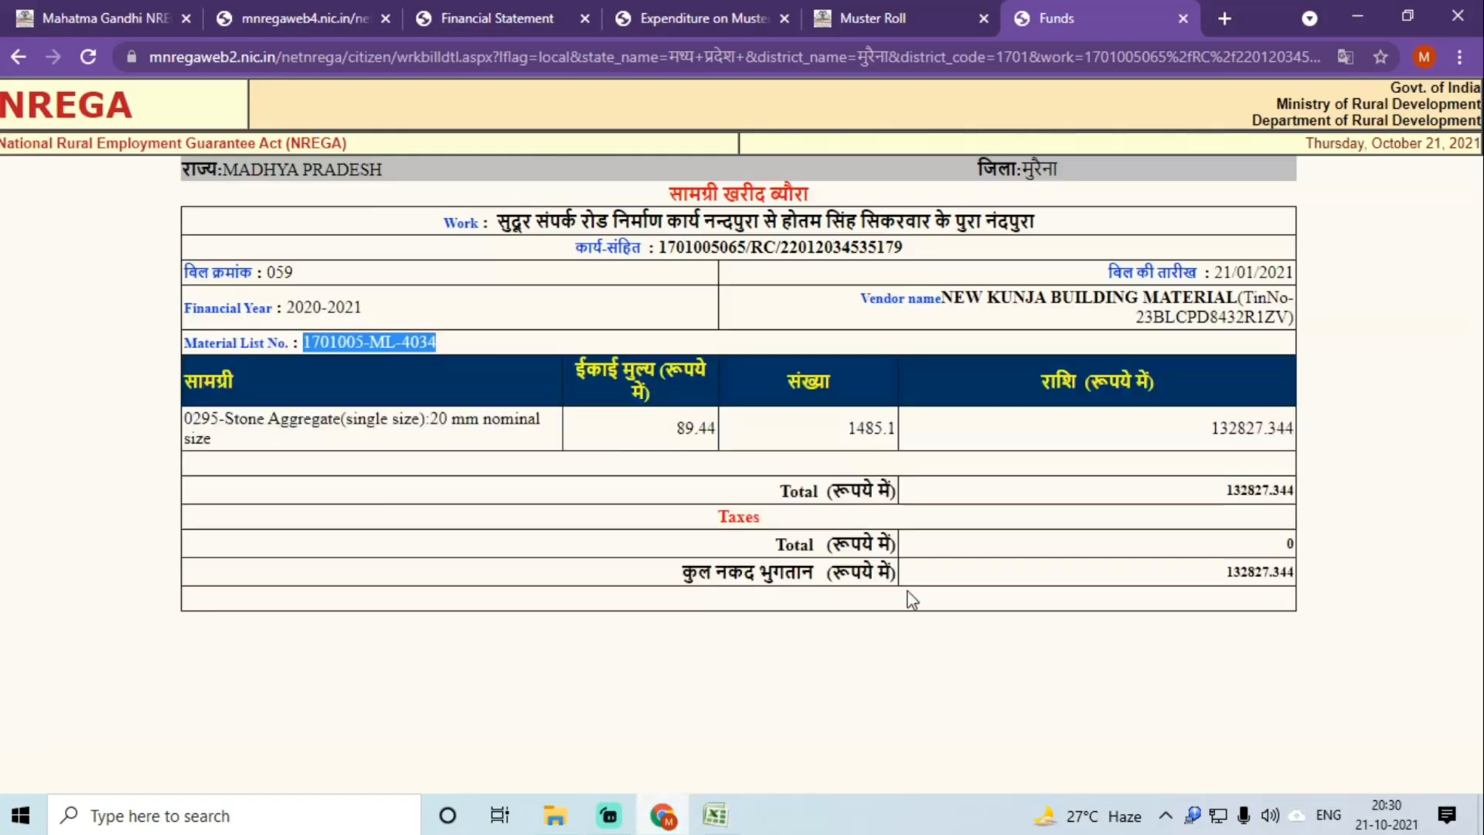
pyautogui.moveTo(946, 298); pyautogui.dragTo(1246, 293)
pyautogui.hotkey('ctrl', 'c')
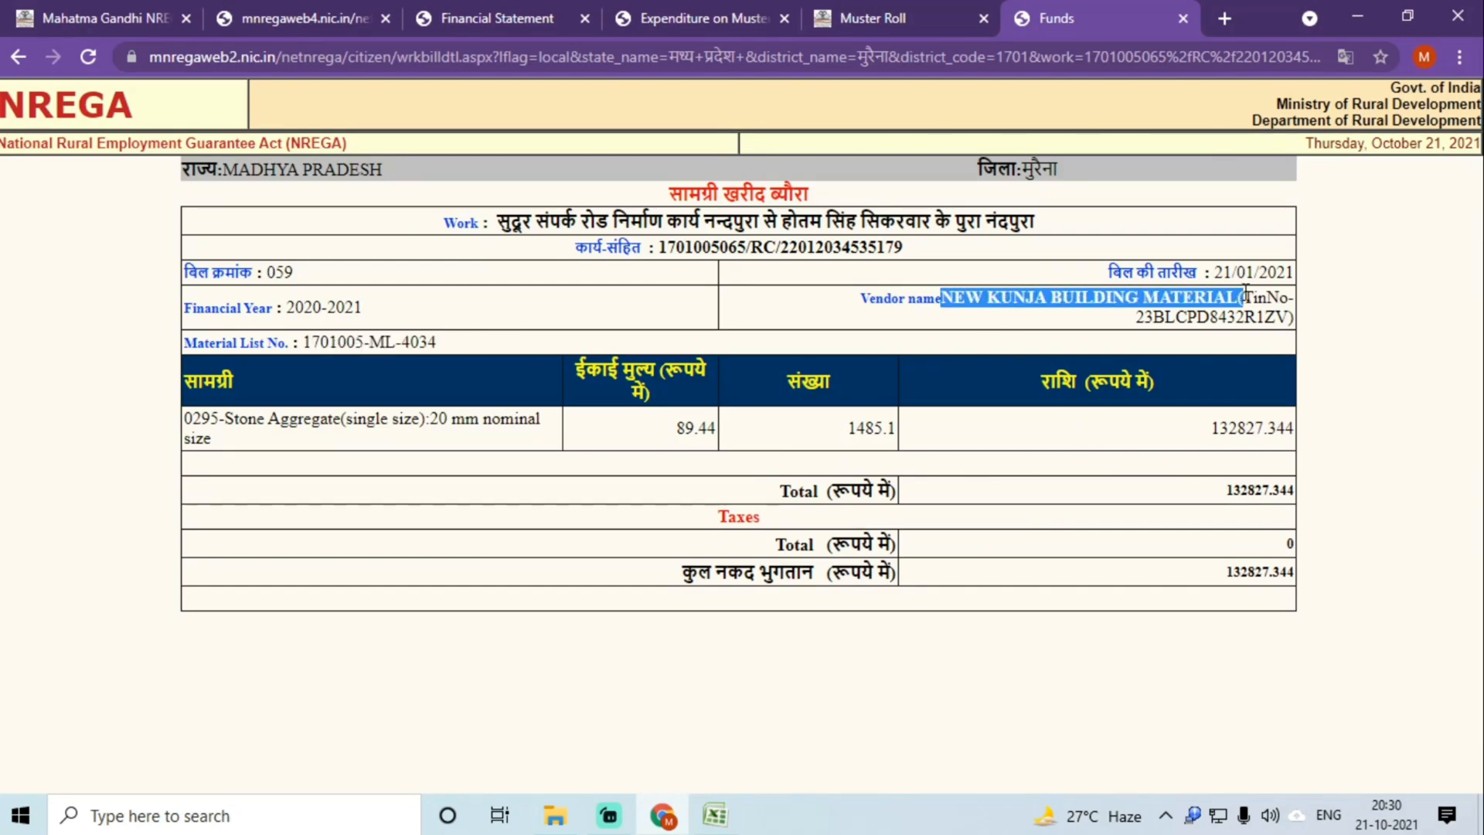
pyautogui.click(715, 816)
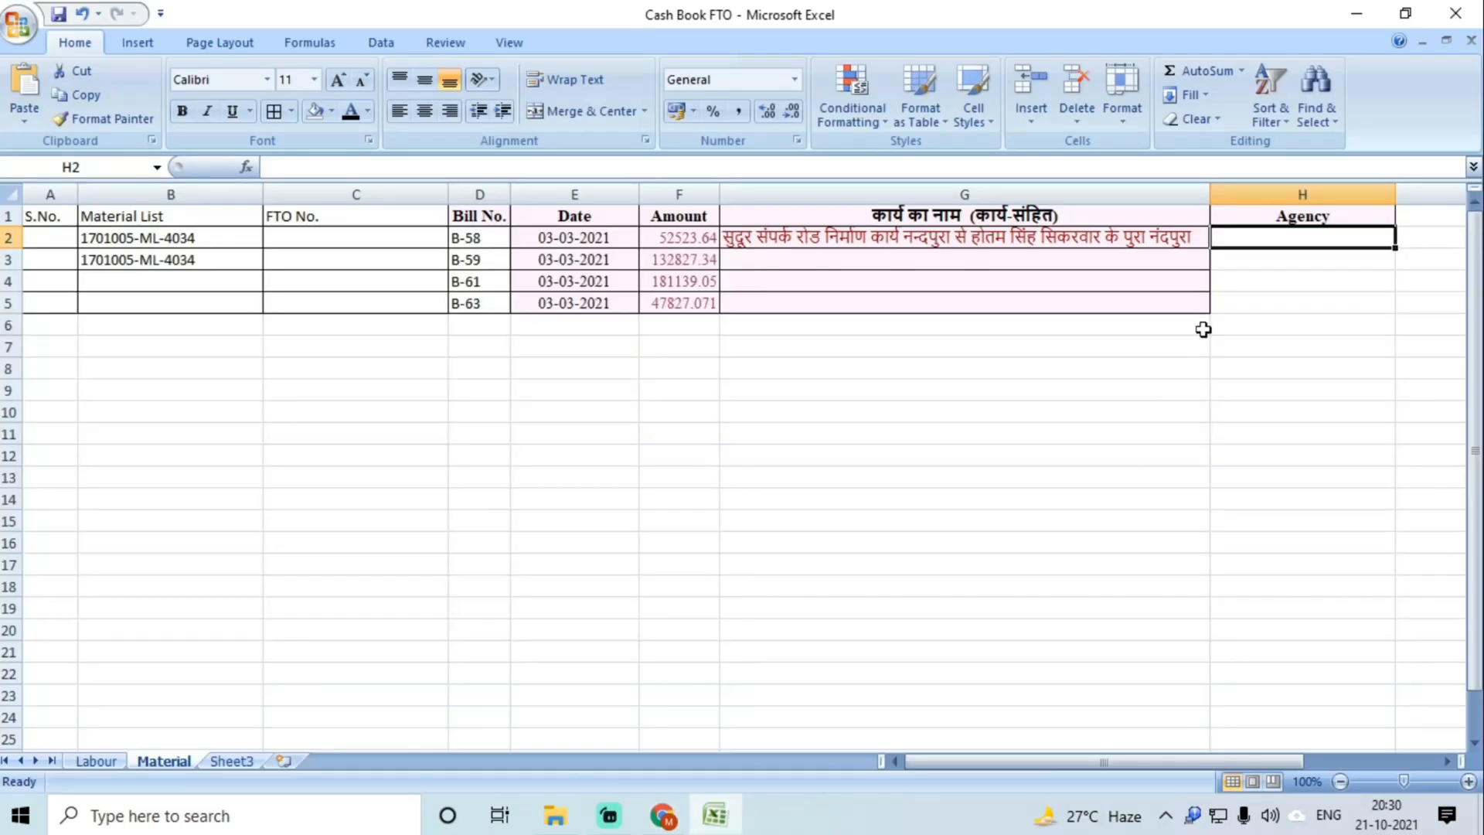
pyautogui.doubleClick(1259, 234)
pyautogui.hotkey('ctrl', 'v')
pyautogui.click(1237, 259)
pyautogui.hotkey('ctrl', 'v')
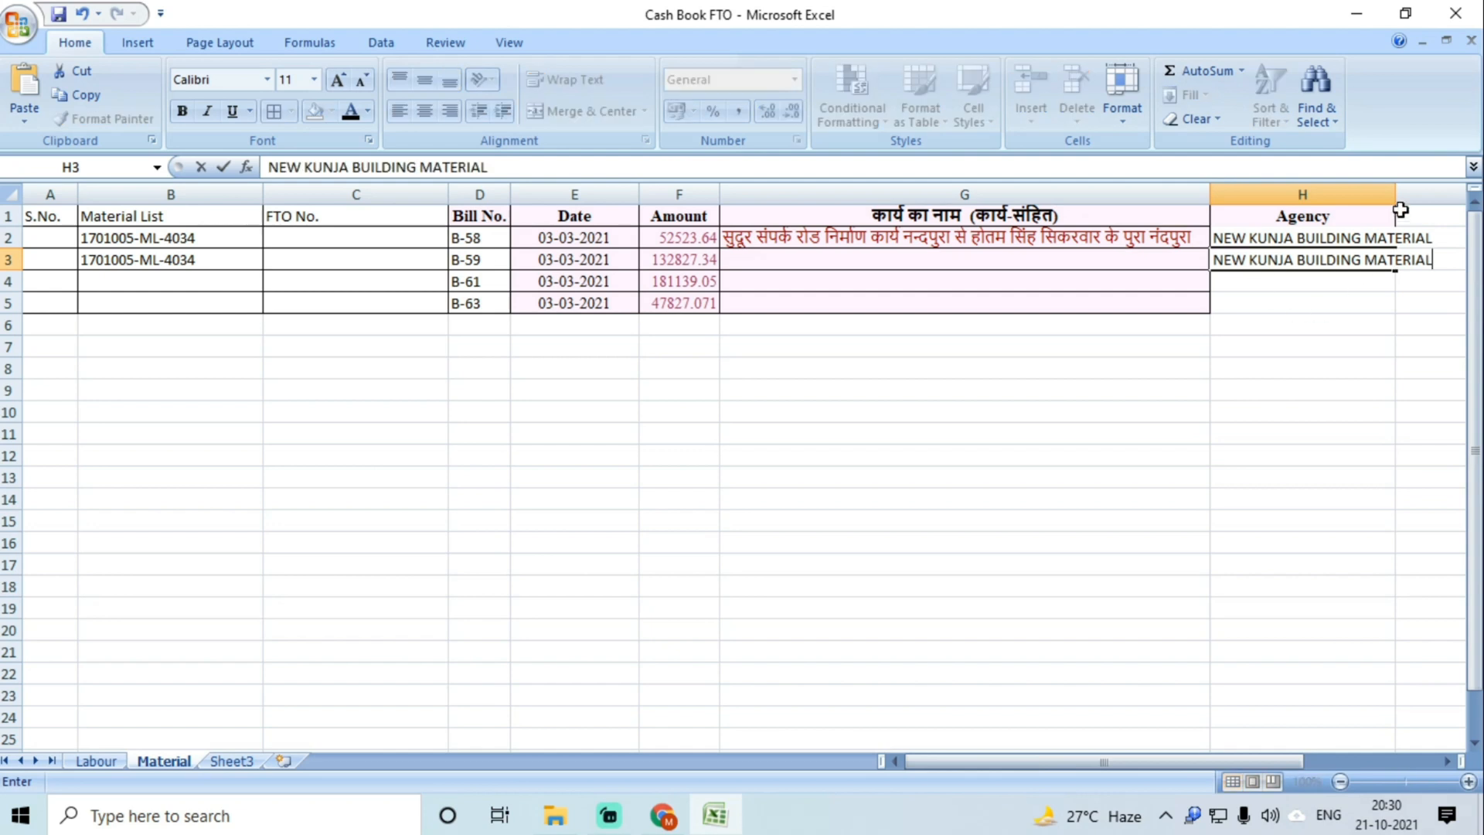
# Step: Autofit column H to the agency names and select work-name cells G2:G3
pyautogui.click(1388, 193)
pyautogui.doubleClick(1391, 189)
pyautogui.moveTo(994, 248); pyautogui.dragTo(967, 260)
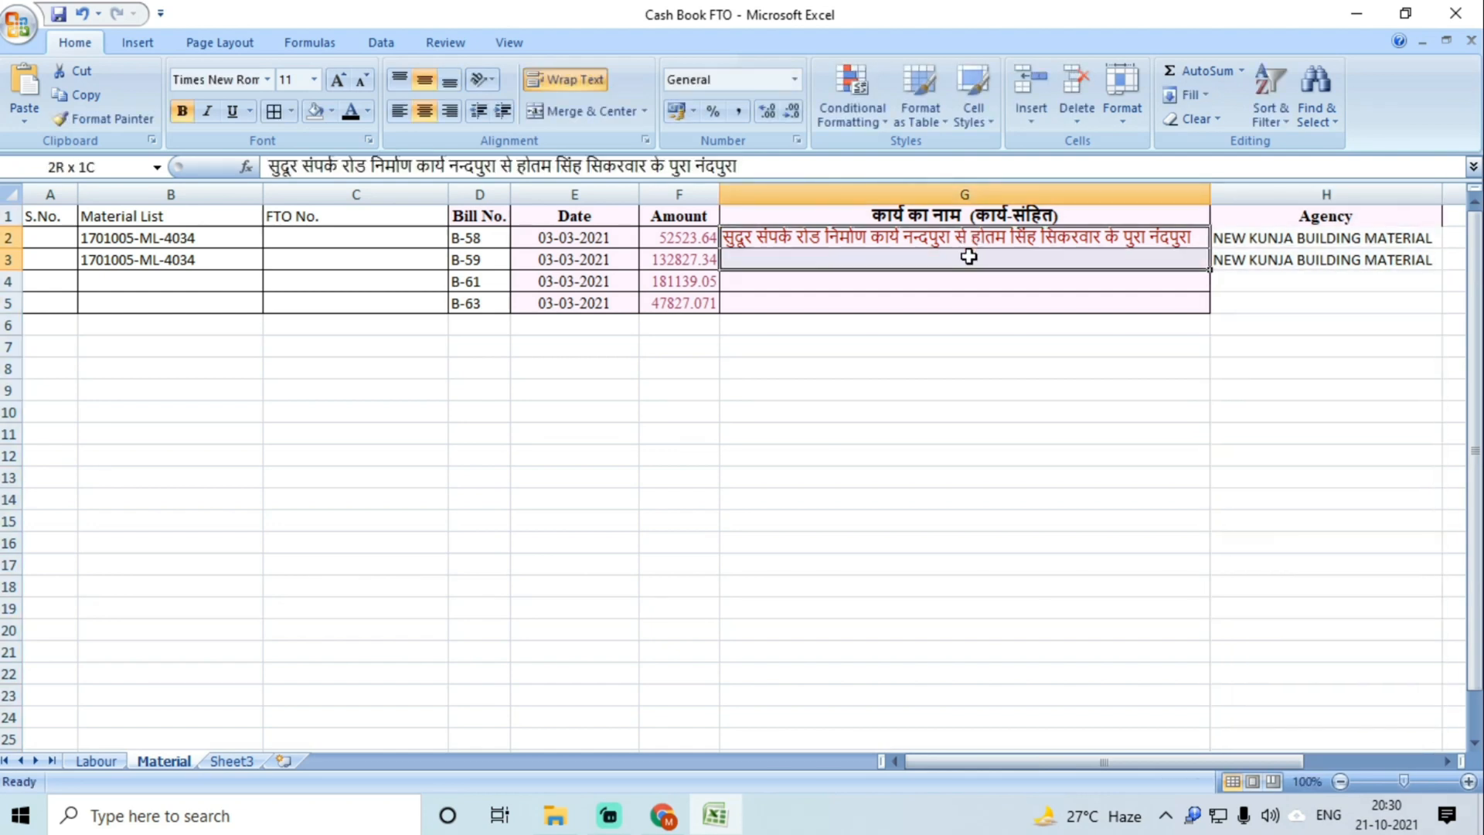
# Step: Fill the work name down into G3 and paste bill 061's material list 1701005-ML-4034 into B4
pyautogui.hotkey('ctrl', 'd')
pyautogui.click(804, 284)
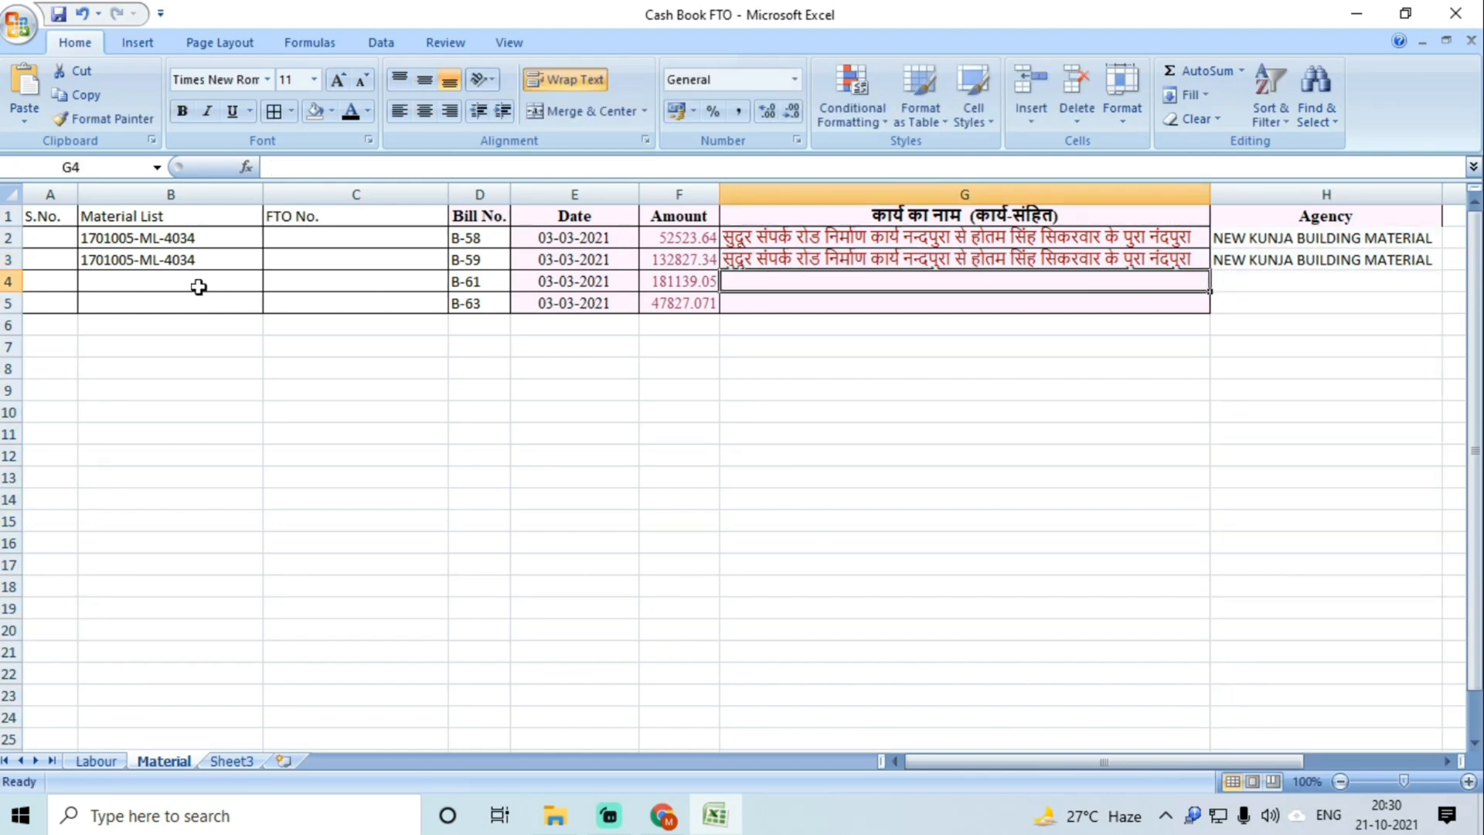
pyautogui.click(662, 815)
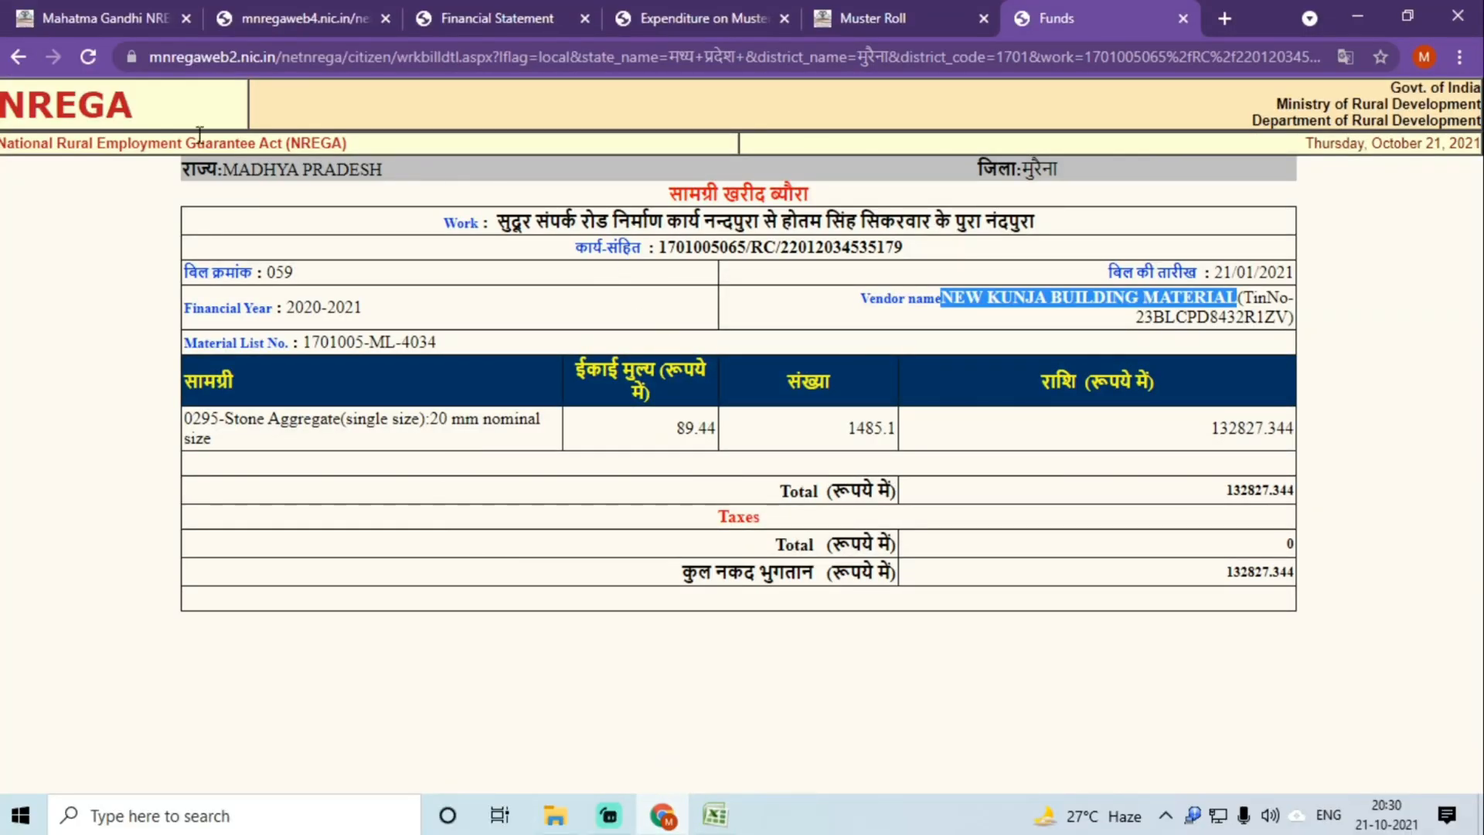
pyautogui.click(23, 58)
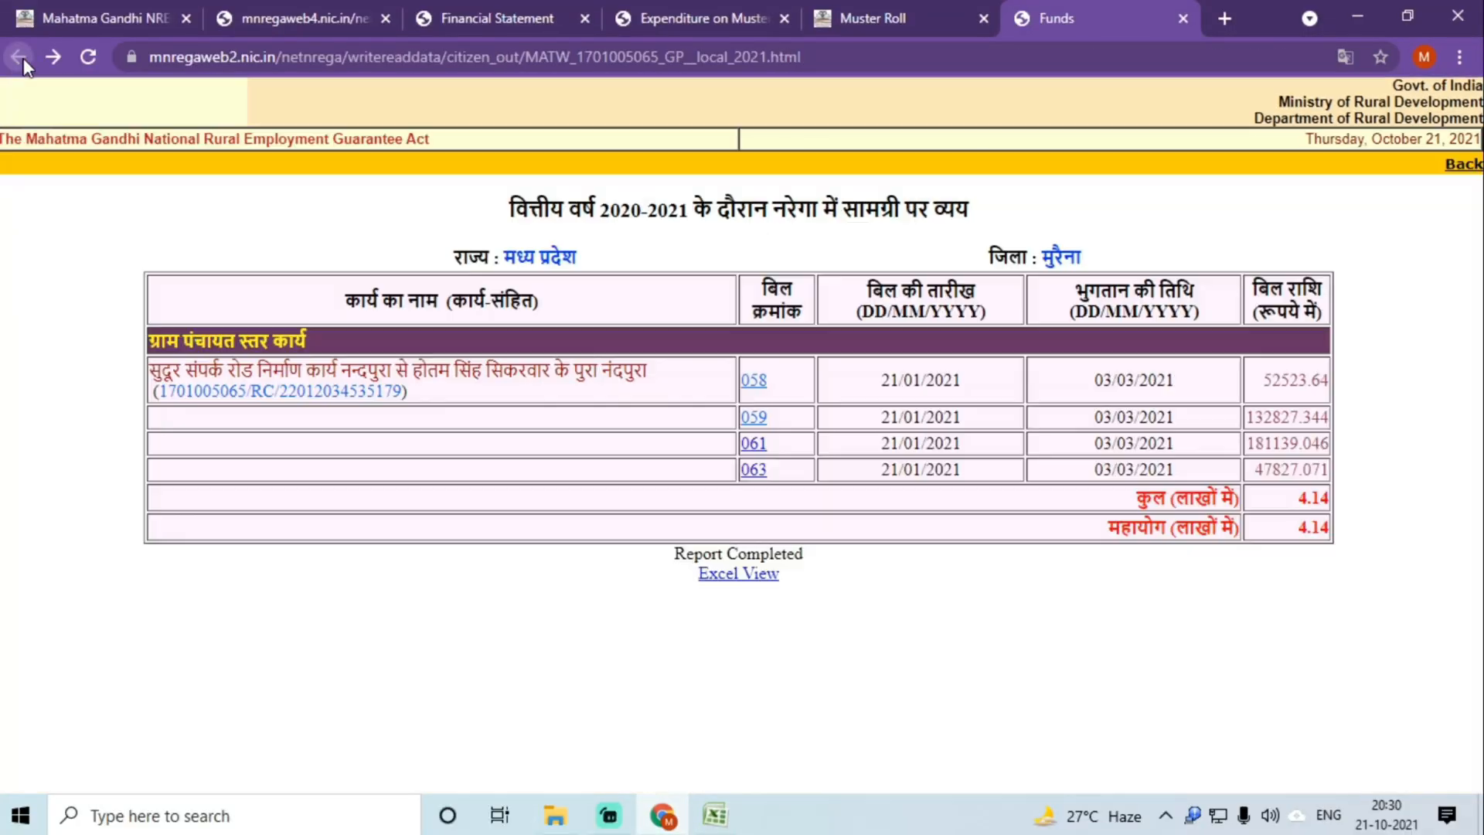
pyautogui.click(736, 446)
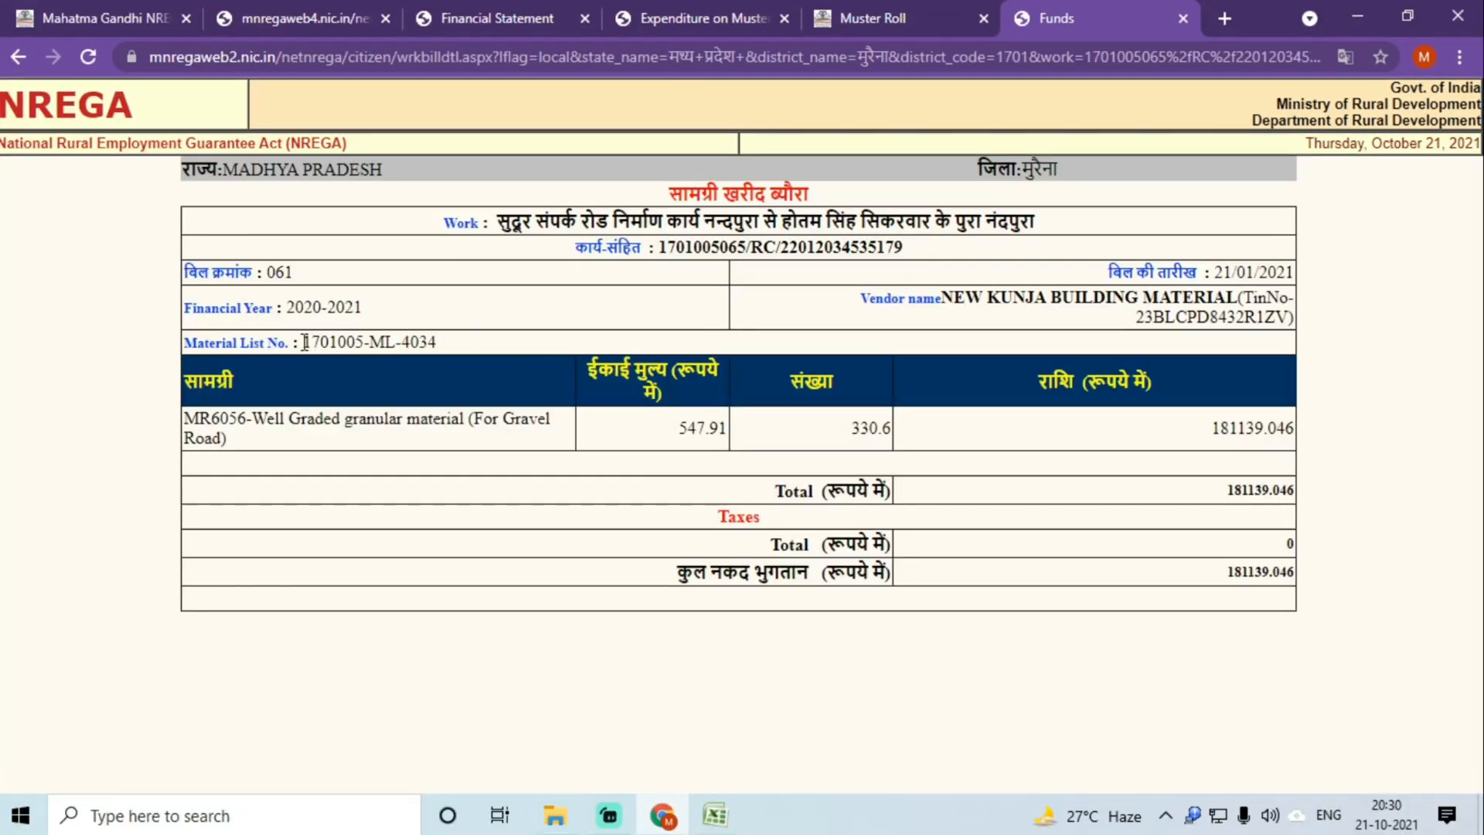
pyautogui.moveTo(305, 342); pyautogui.dragTo(438, 341)
pyautogui.hotkey('ctrl', 'c')
pyautogui.hotkey('alt', 'Tab')
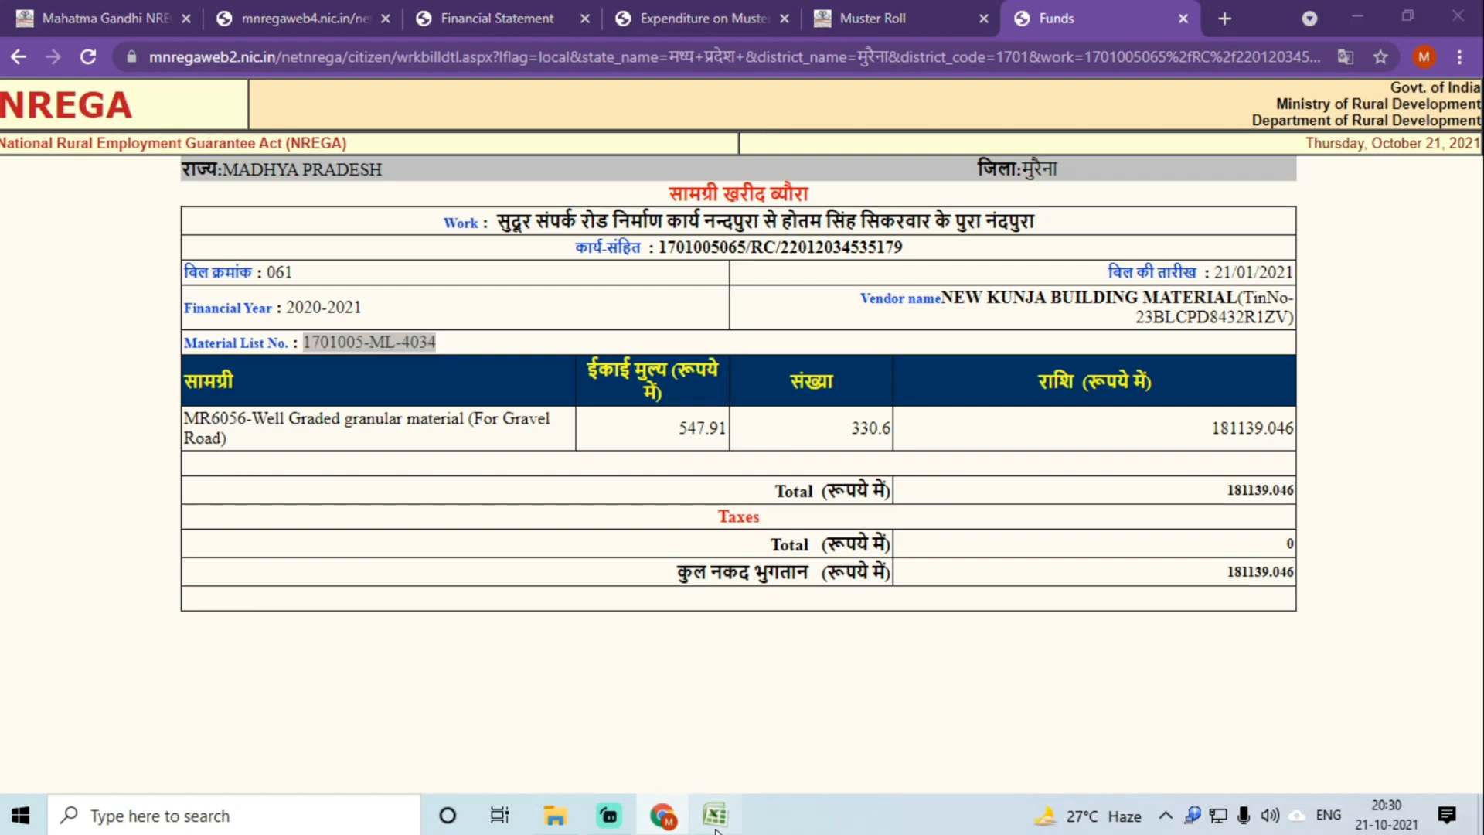
pyautogui.hotkey('ctrl', 'v')
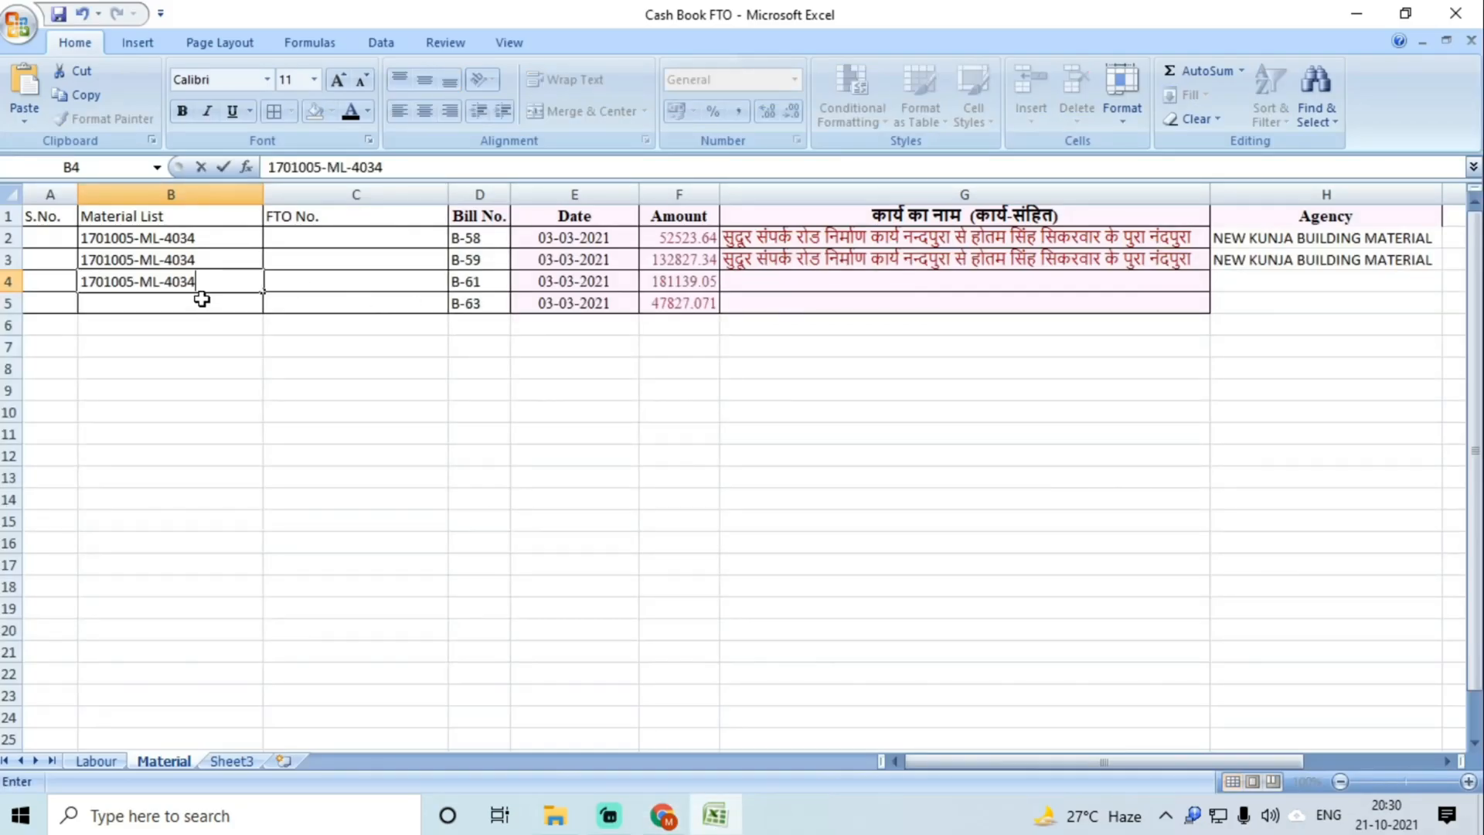
pyautogui.press('Return')
# Step: Paste bill 063's material list number into B5 and autofit column B
pyautogui.click(663, 821)
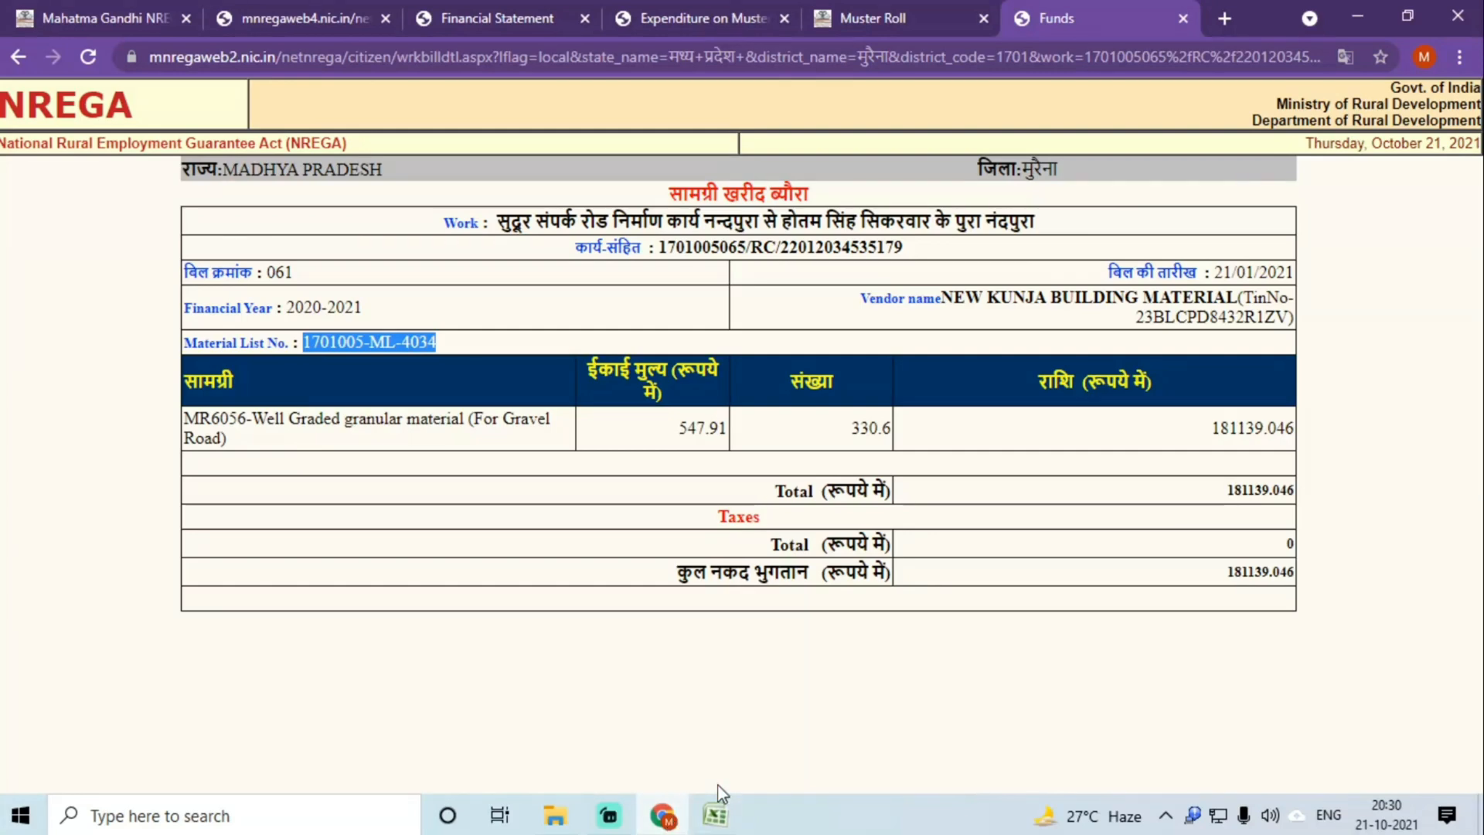
pyautogui.click(18, 57)
pyautogui.click(757, 475)
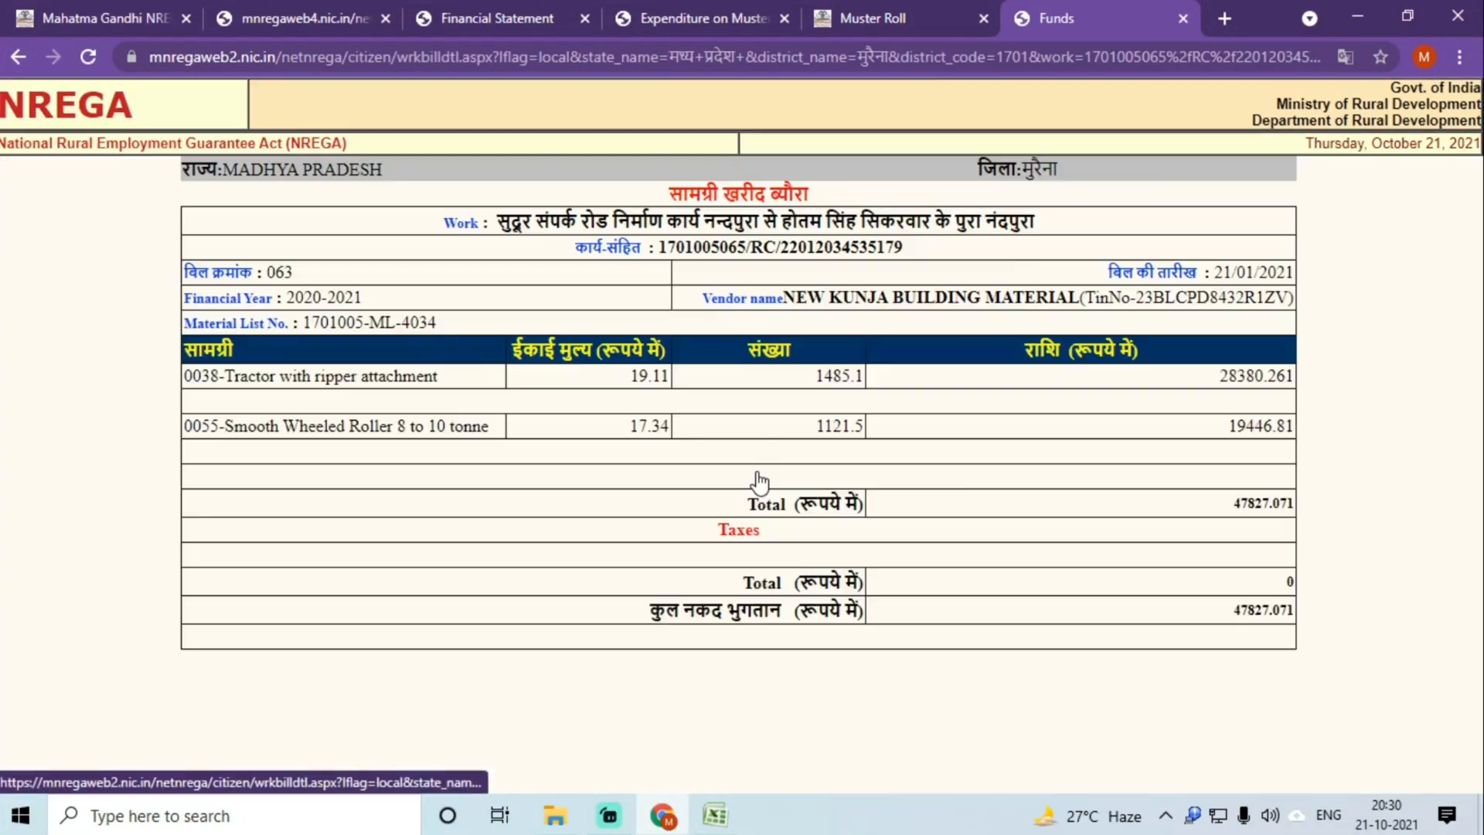
pyautogui.moveTo(307, 314); pyautogui.dragTo(436, 317)
pyautogui.hotkey('ctrl', 'c')
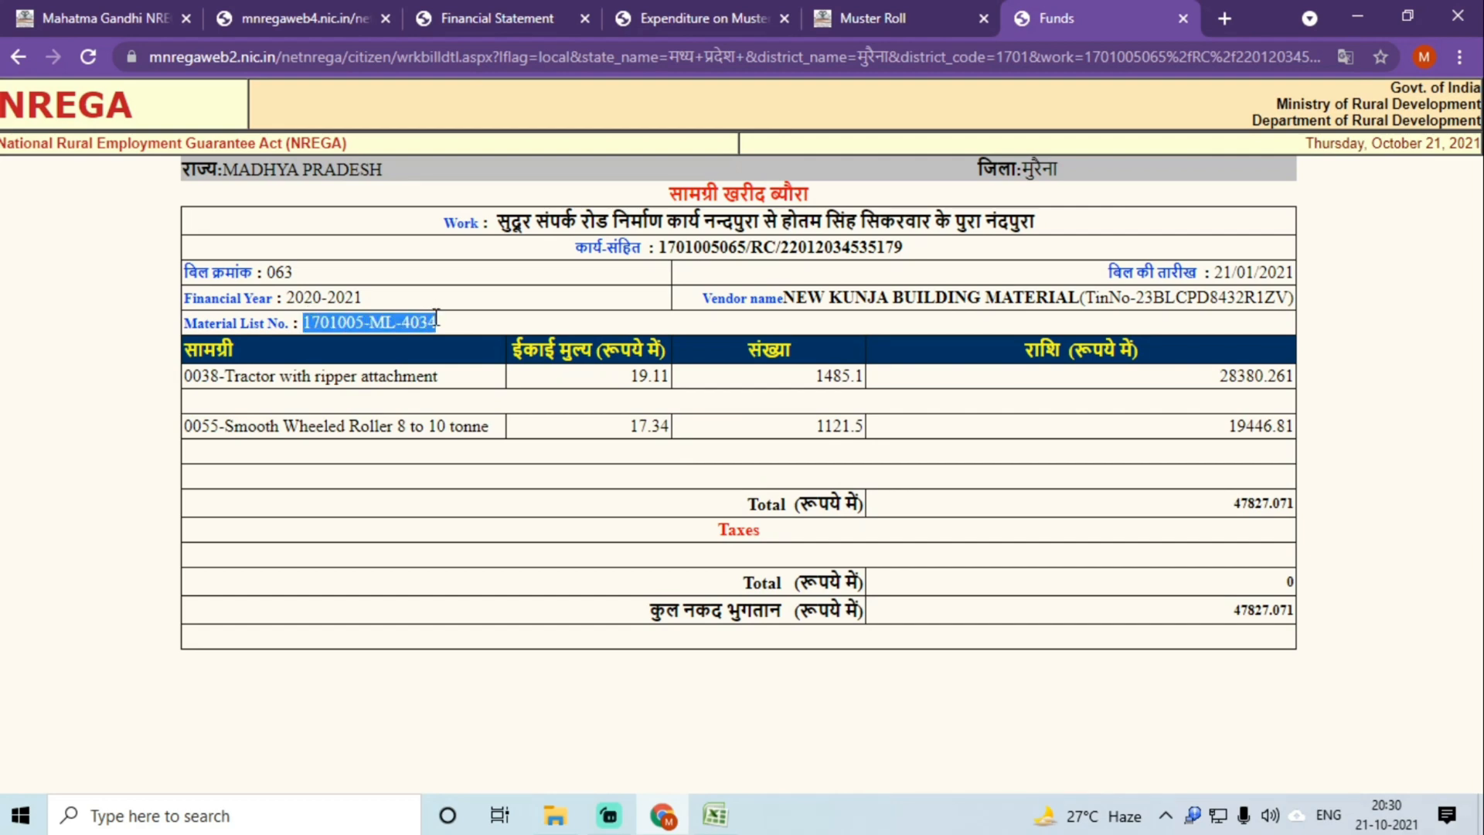
pyautogui.click(715, 814)
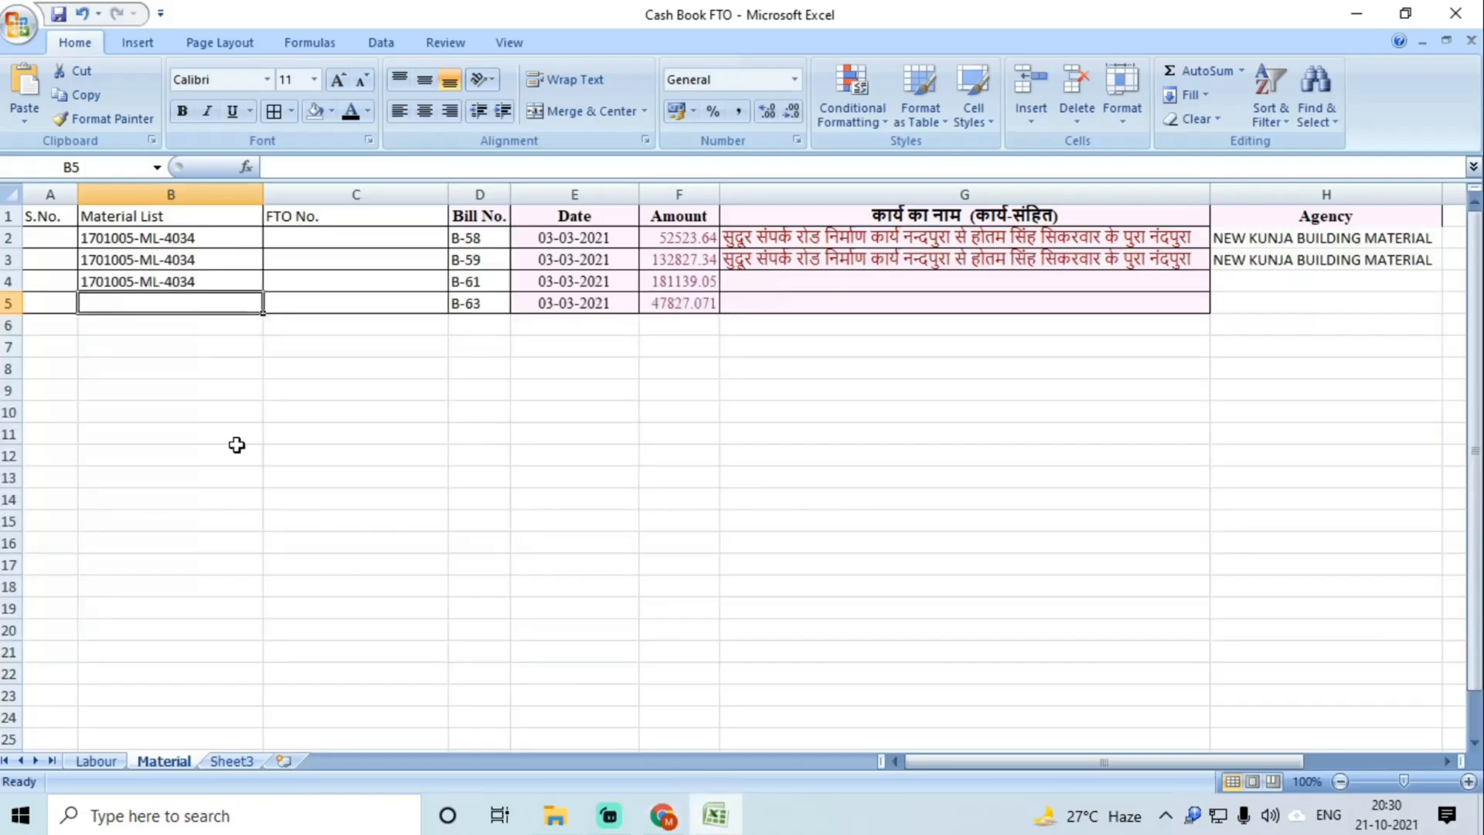
pyautogui.doubleClick(115, 305)
pyautogui.hotkey('ctrl', 'v')
pyautogui.click(140, 368)
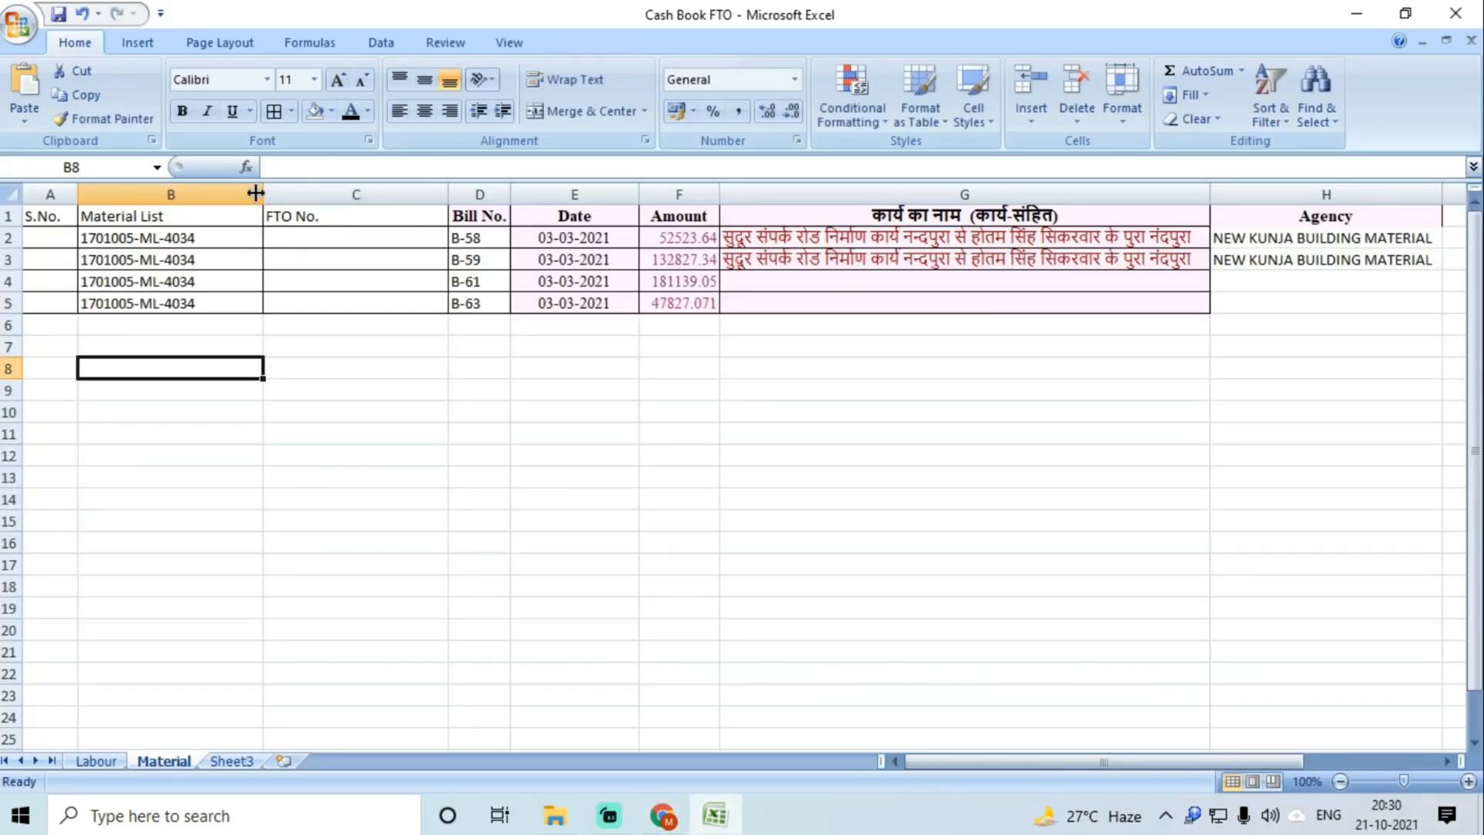
pyautogui.doubleClick(262, 190)
# Step: Fill the agency name and work name down to row 5
pyautogui.moveTo(1200, 261); pyautogui.dragTo(1212, 294)
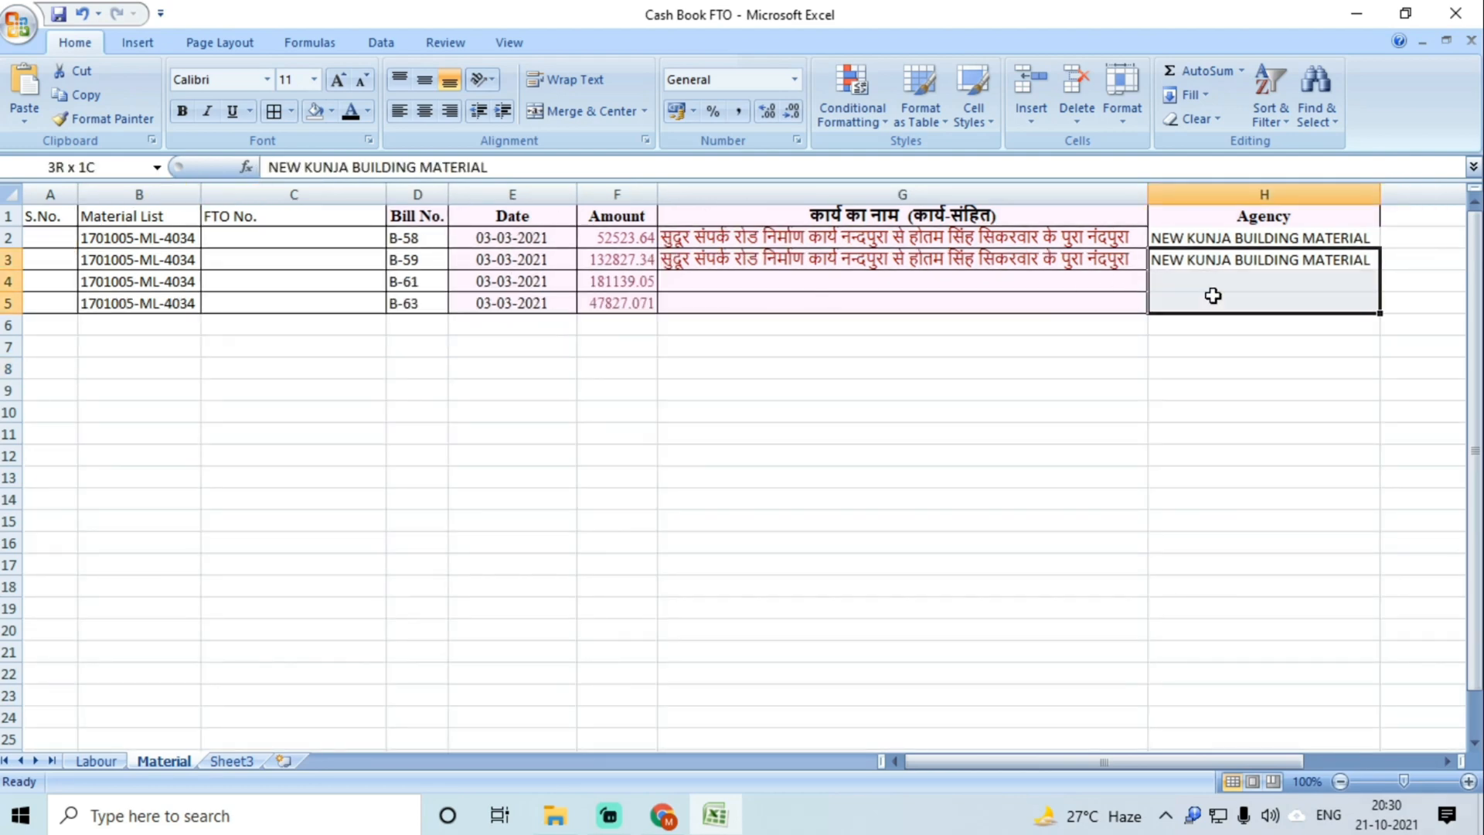
pyautogui.hotkey('ctrl', 'd')
pyautogui.moveTo(828, 265); pyautogui.dragTo(837, 294)
pyautogui.hotkey('ctrl', 'd')
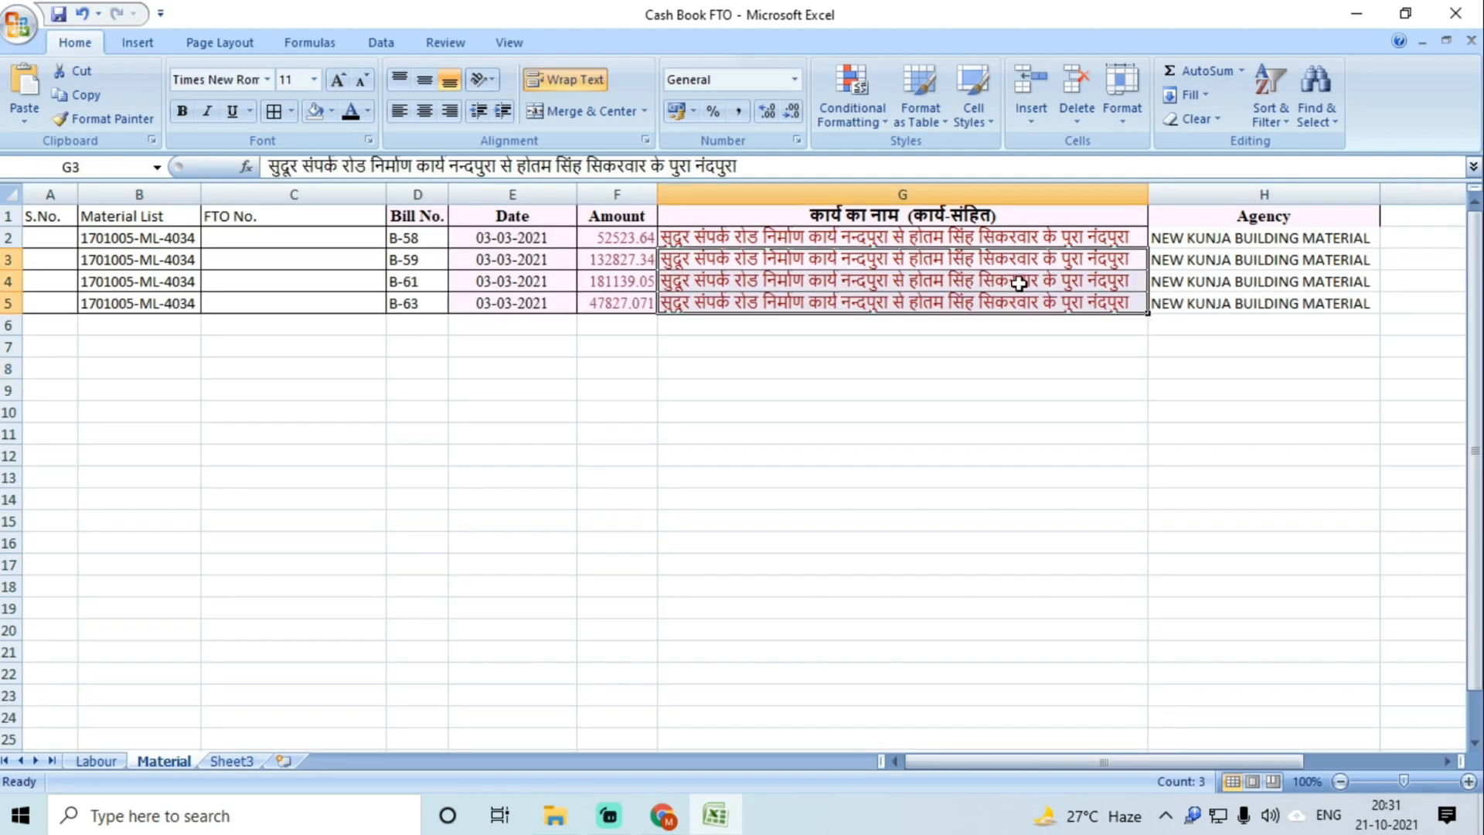
# Step: Apply All Borders to the whole table A1:H5
pyautogui.click(1036, 286)
pyautogui.hotkey('ctrl', 'a')
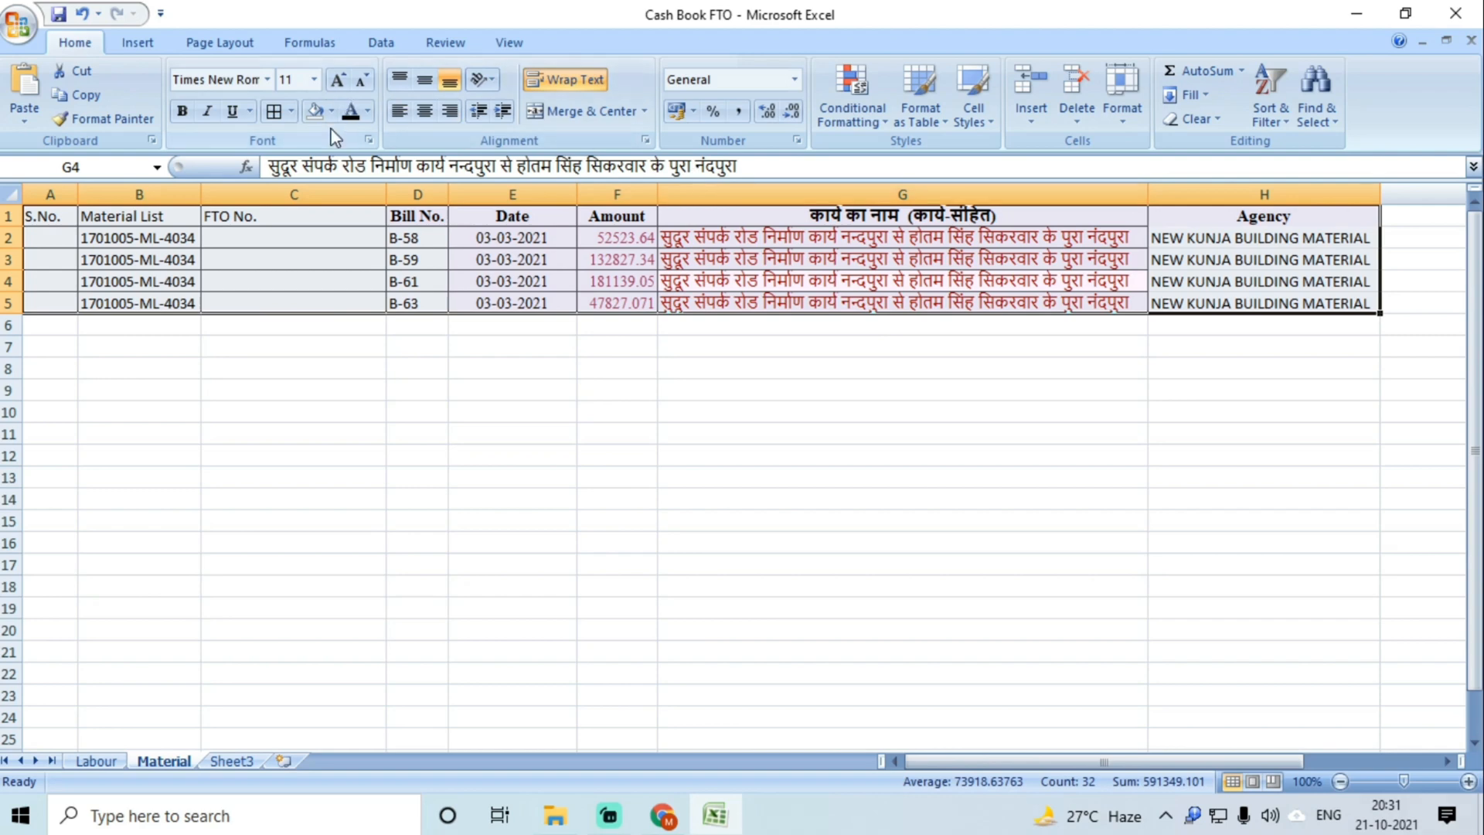
pyautogui.click(273, 110)
pyautogui.click(370, 359)
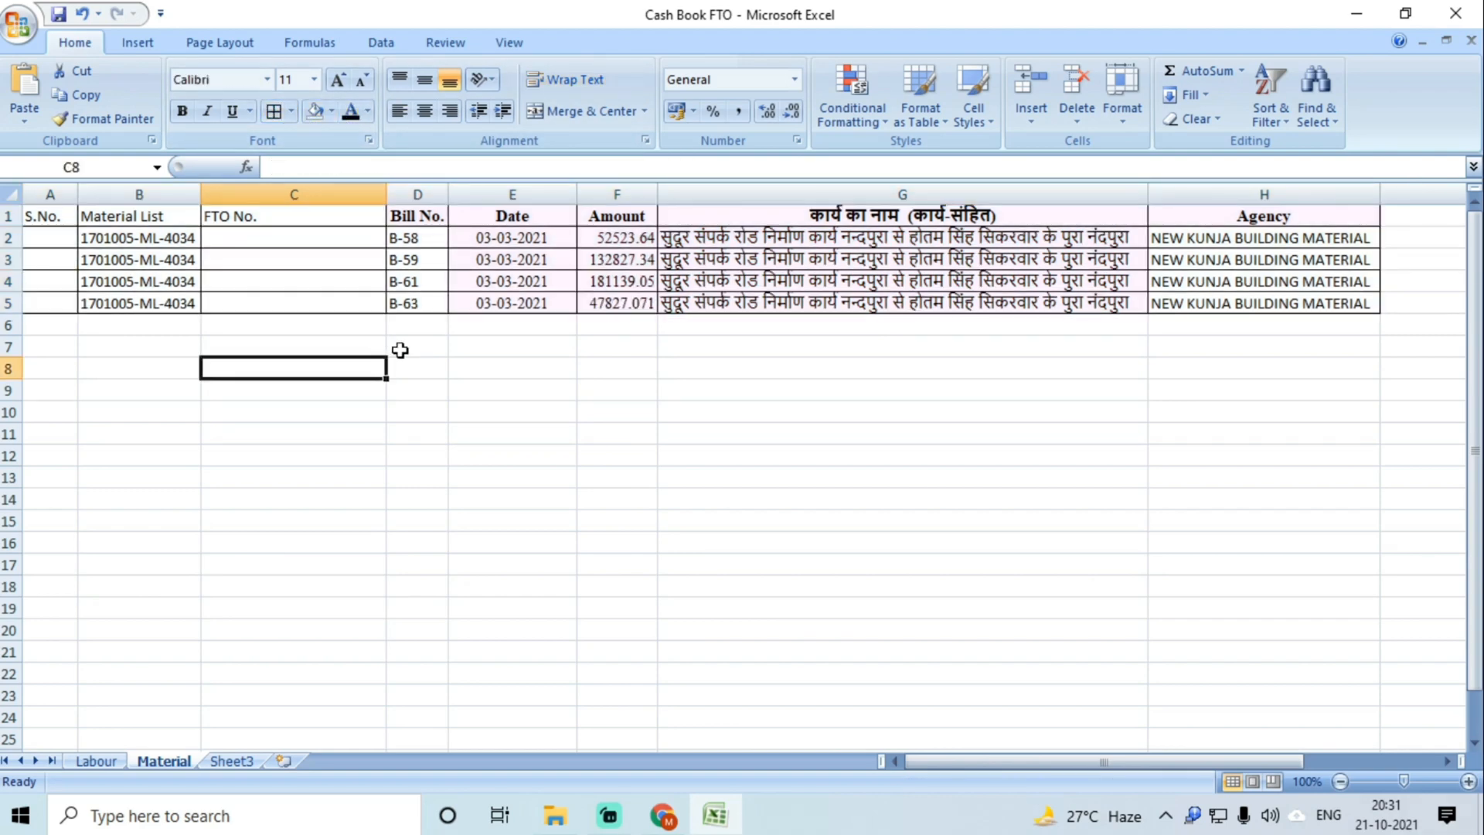
# Step: Round the amounts in F2 and F3 to whole numbers, 52524 and 132828
pyautogui.click(637, 242)
pyautogui.doubleClick(630, 238)
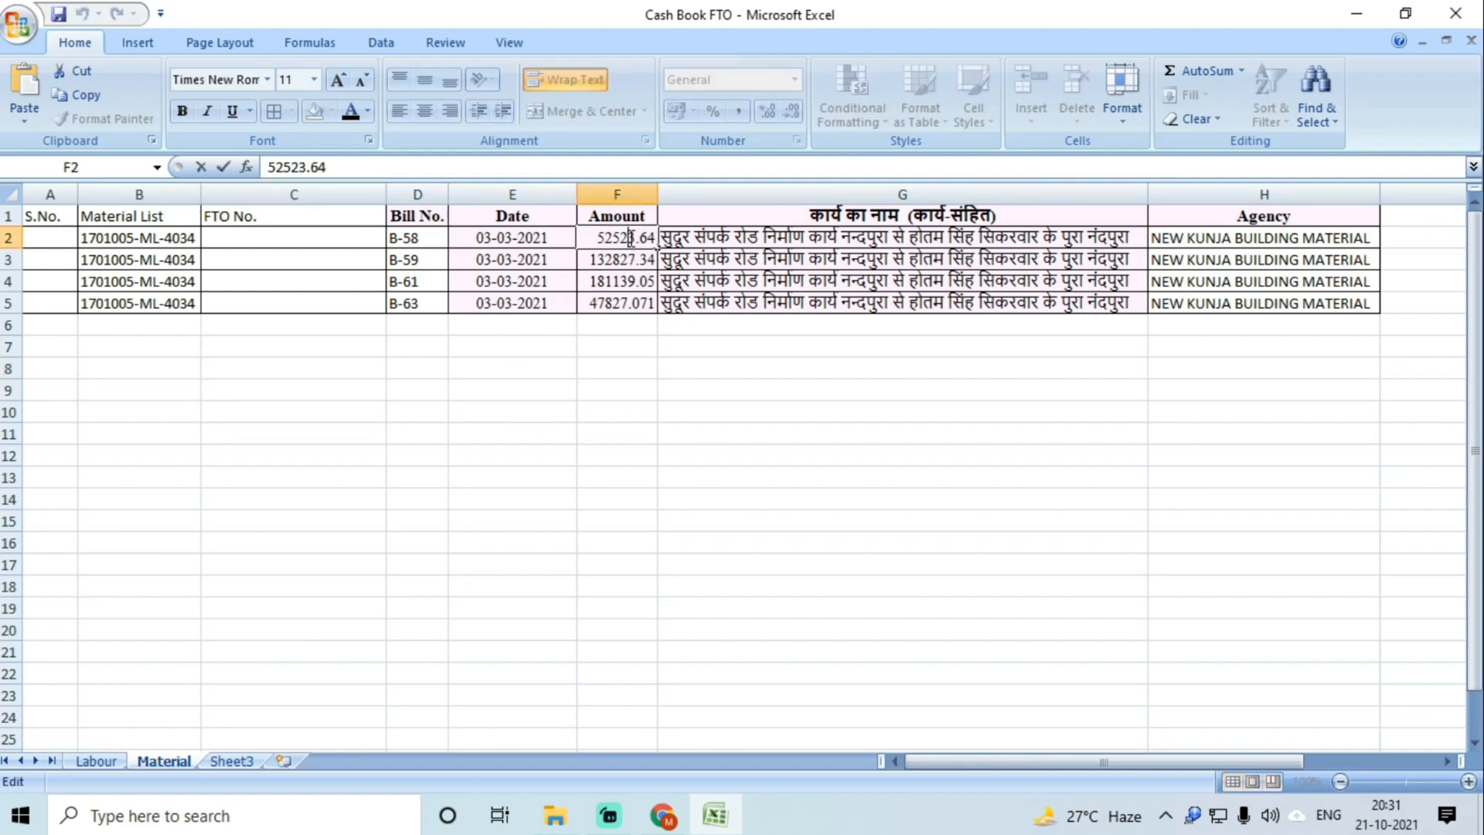
pyautogui.moveTo(631, 238); pyautogui.dragTo(657, 241)
pyautogui.write('4')
pyautogui.click(622, 267)
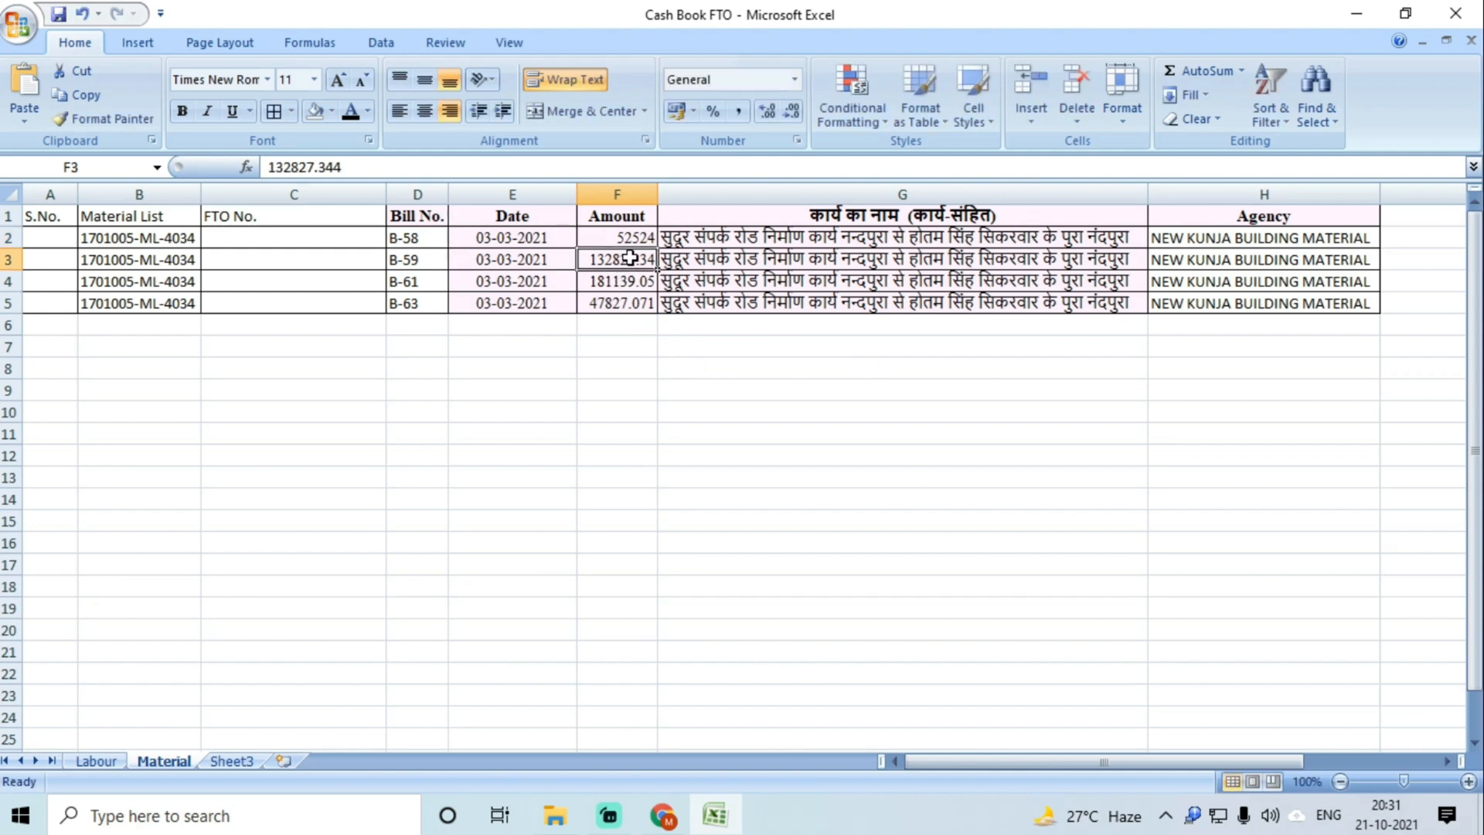
pyautogui.doubleClick(624, 263)
pyautogui.moveTo(623, 263); pyautogui.dragTo(705, 259)
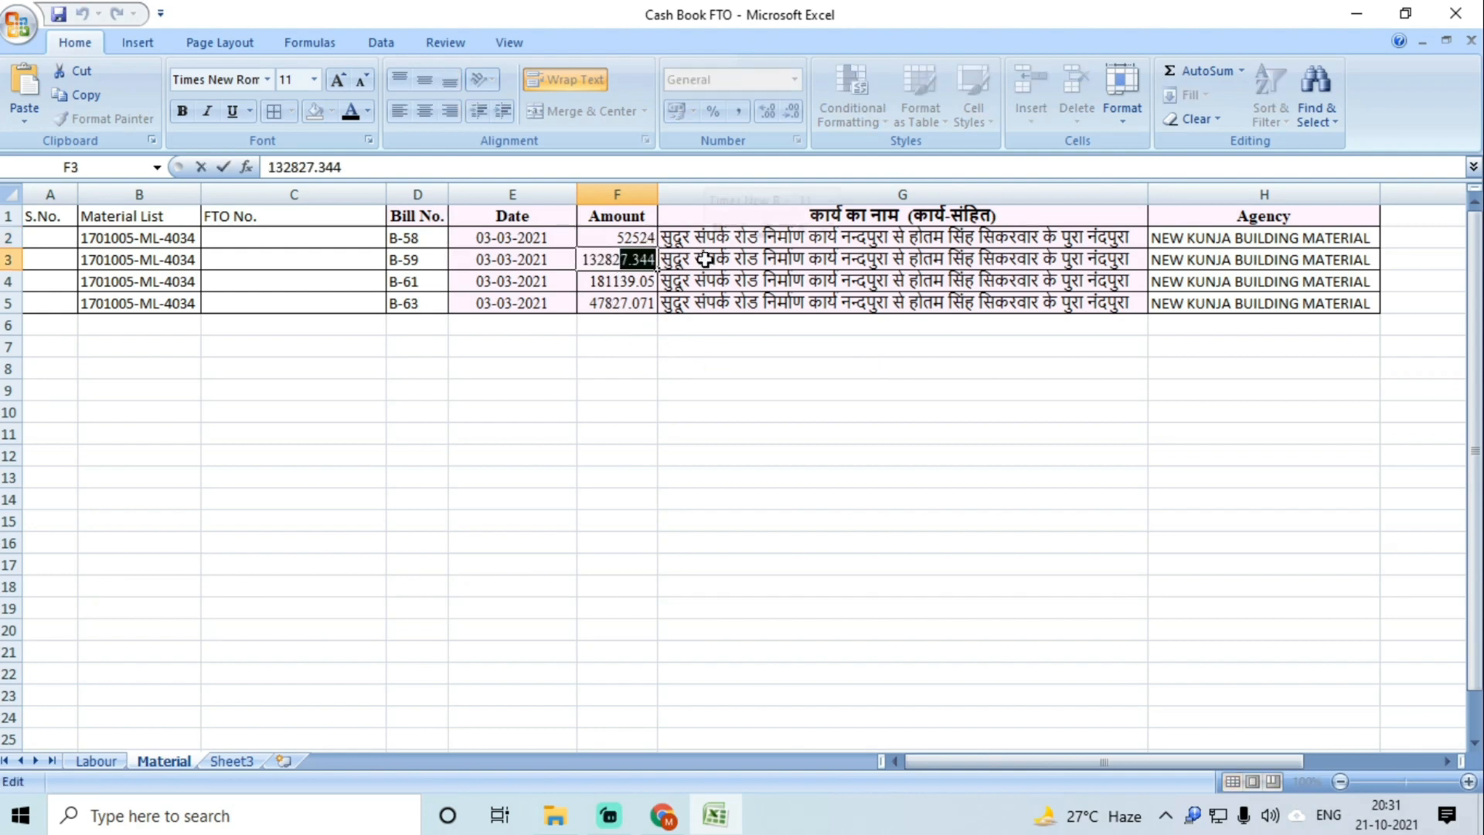
pyautogui.write('8')
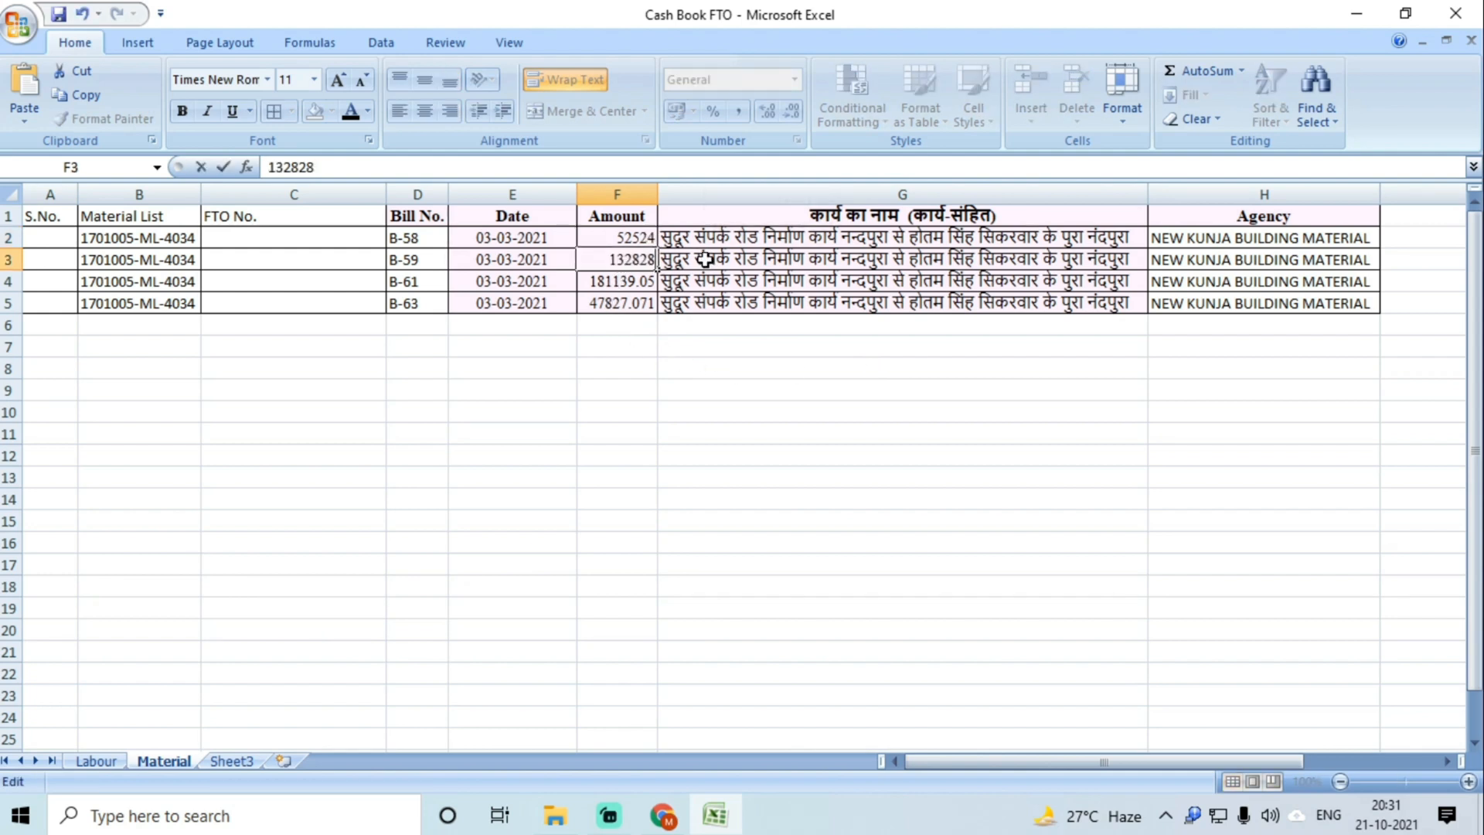
pyautogui.click(630, 280)
# Step: Round the amounts in F4 and F5 to whole numbers, 181140 and 47828
pyautogui.doubleClick(618, 281)
pyautogui.moveTo(613, 281); pyautogui.dragTo(698, 292)
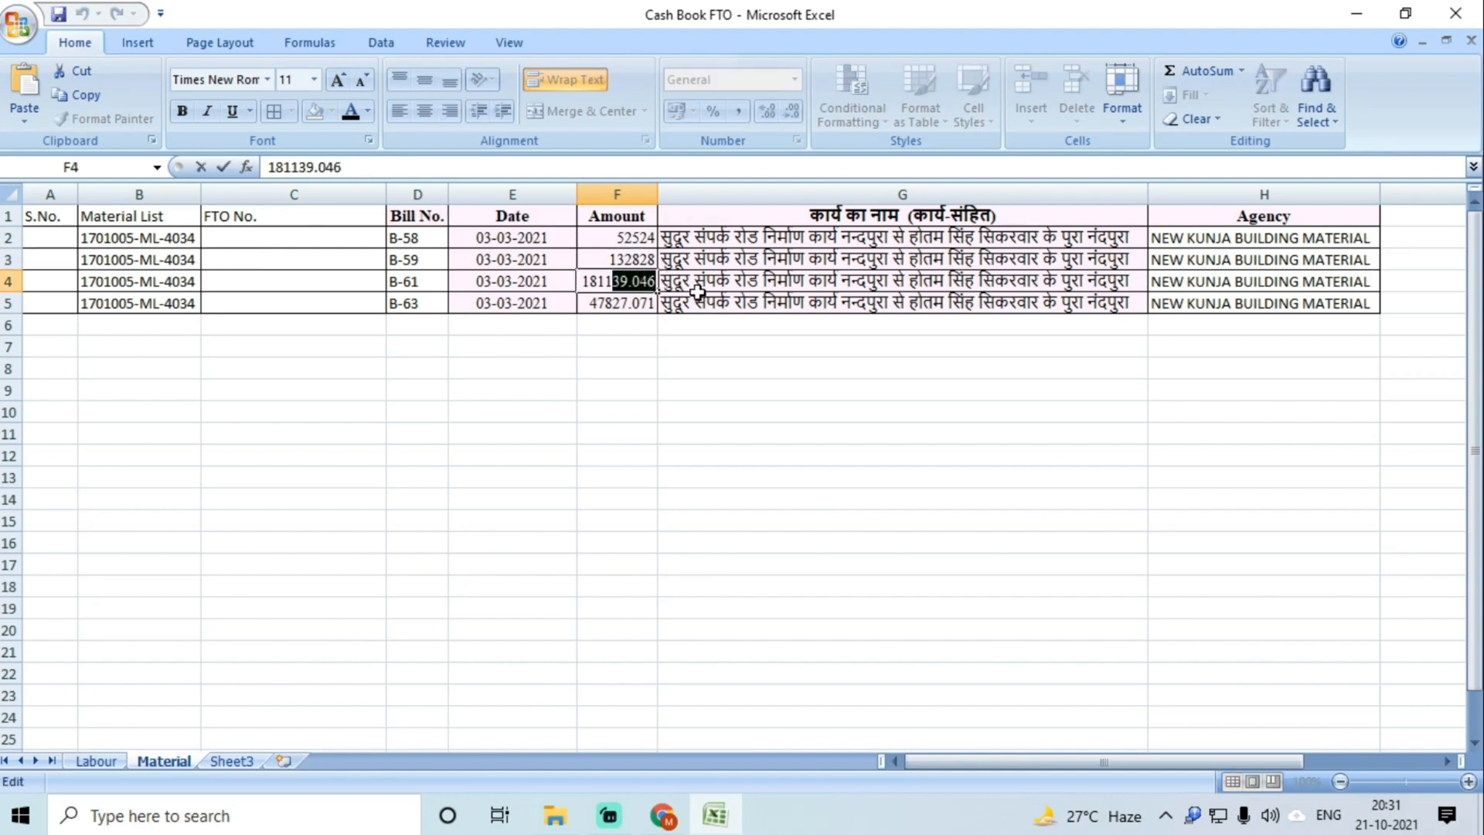
pyautogui.write('40')
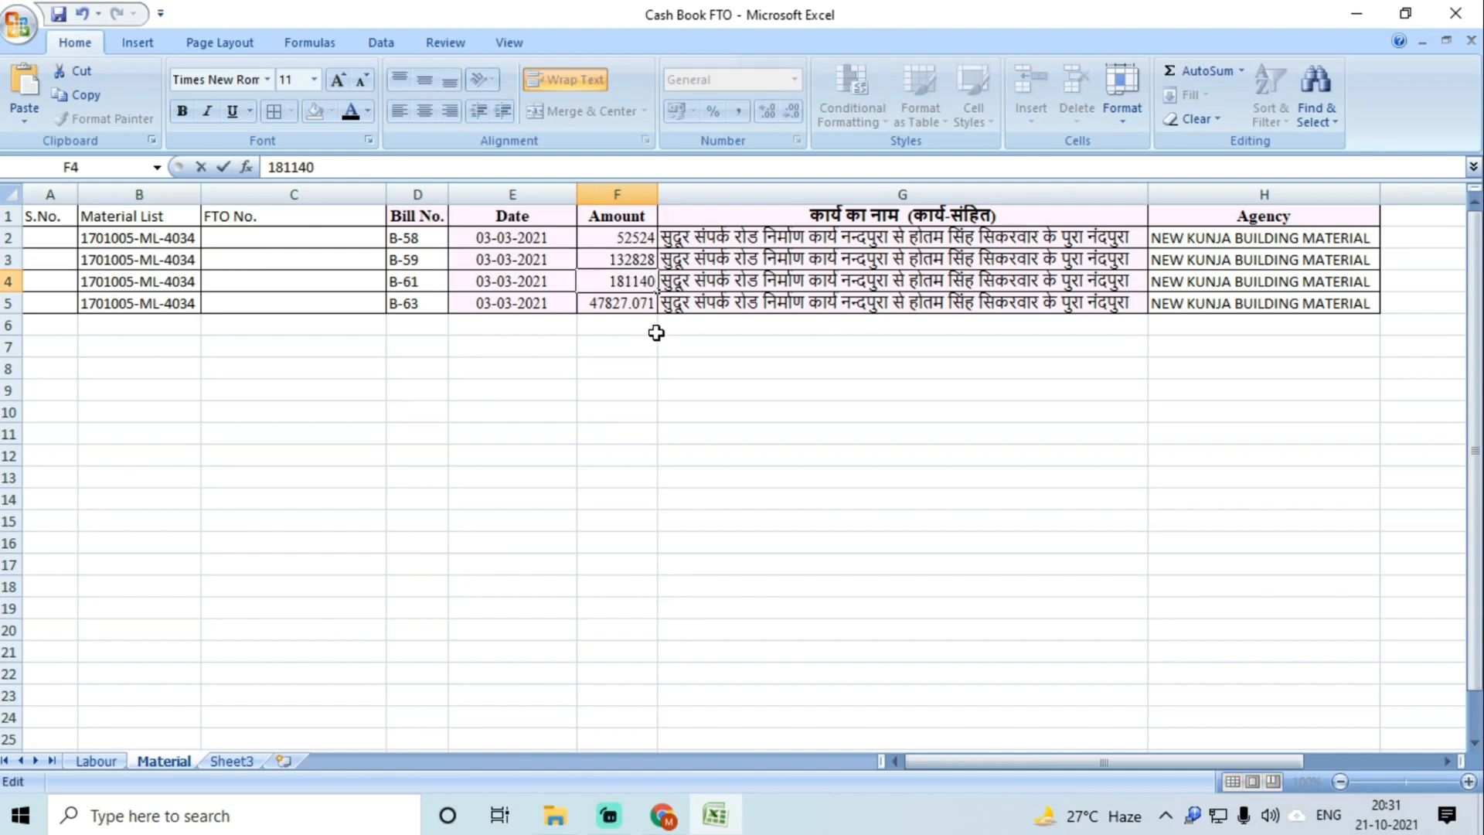
pyautogui.click(633, 323)
pyautogui.doubleClick(623, 302)
pyautogui.moveTo(619, 302); pyautogui.dragTo(718, 302)
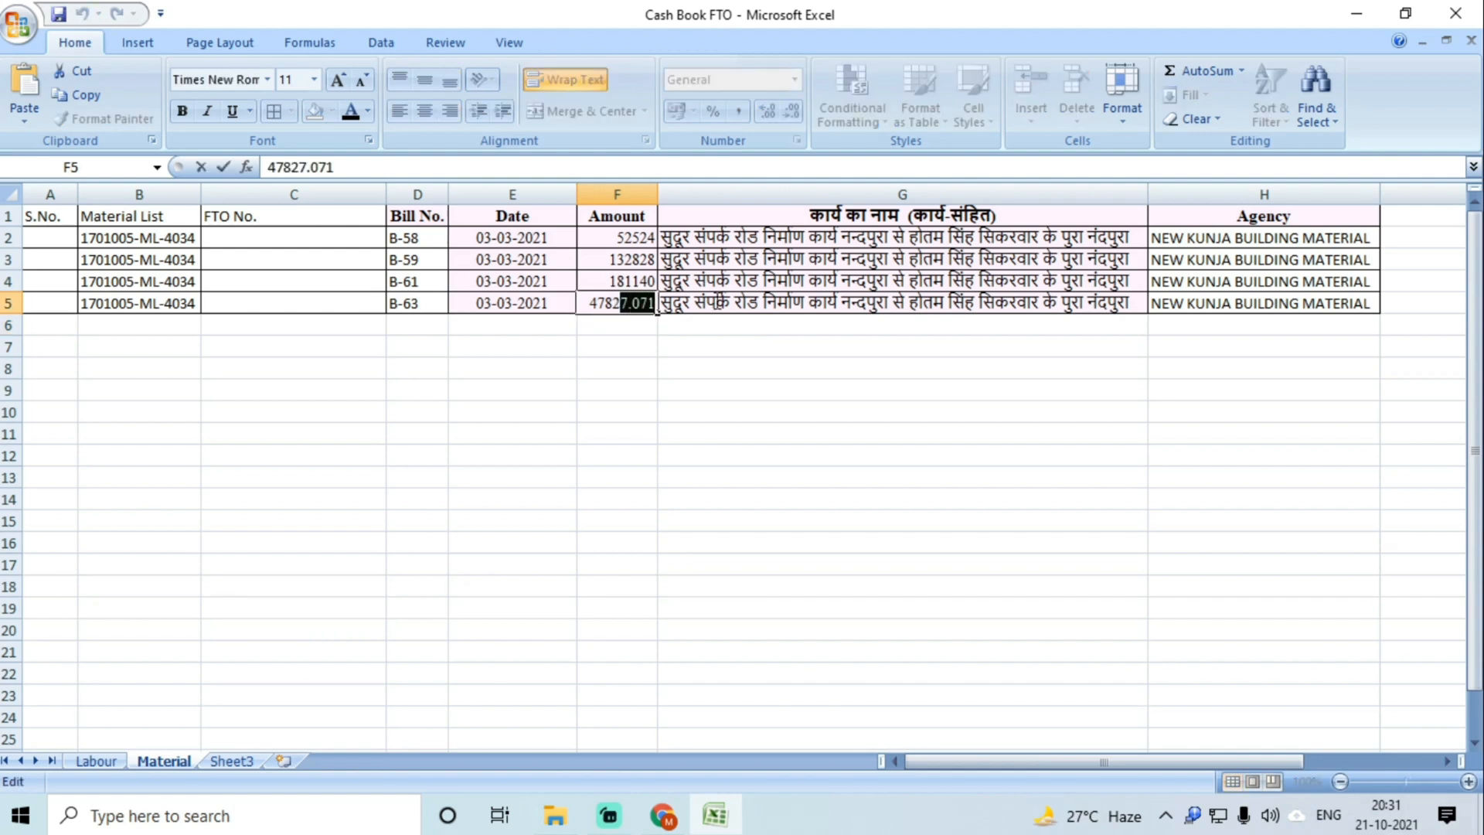
pyautogui.write('828')
pyautogui.click(690, 462)
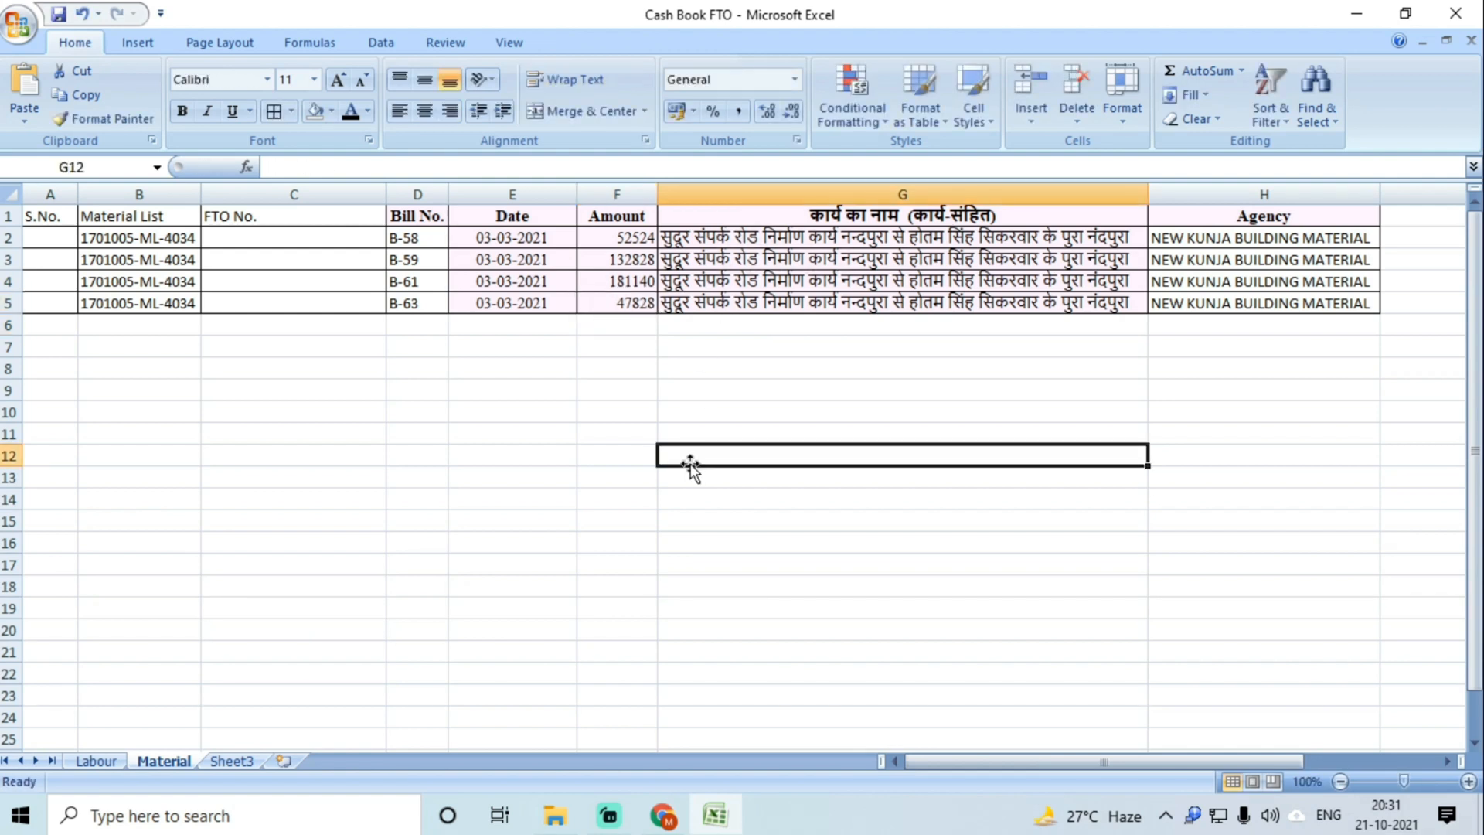
# Step: Check the work names in G2:G5 and the sum of the four amounts
pyautogui.moveTo(716, 304); pyautogui.dragTo(719, 237)
pyautogui.click(732, 378)
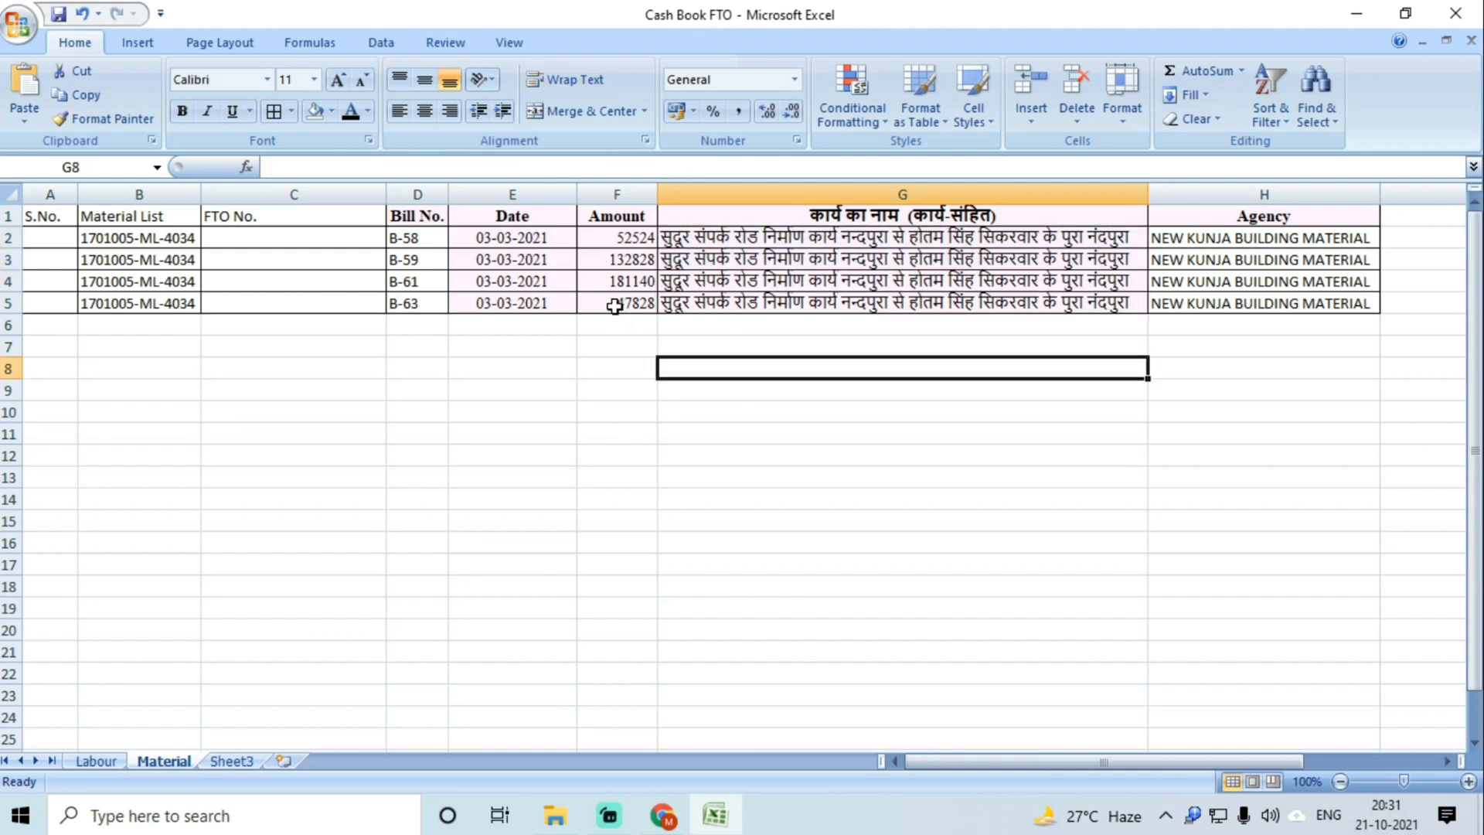
pyautogui.moveTo(608, 301); pyautogui.dragTo(619, 238)
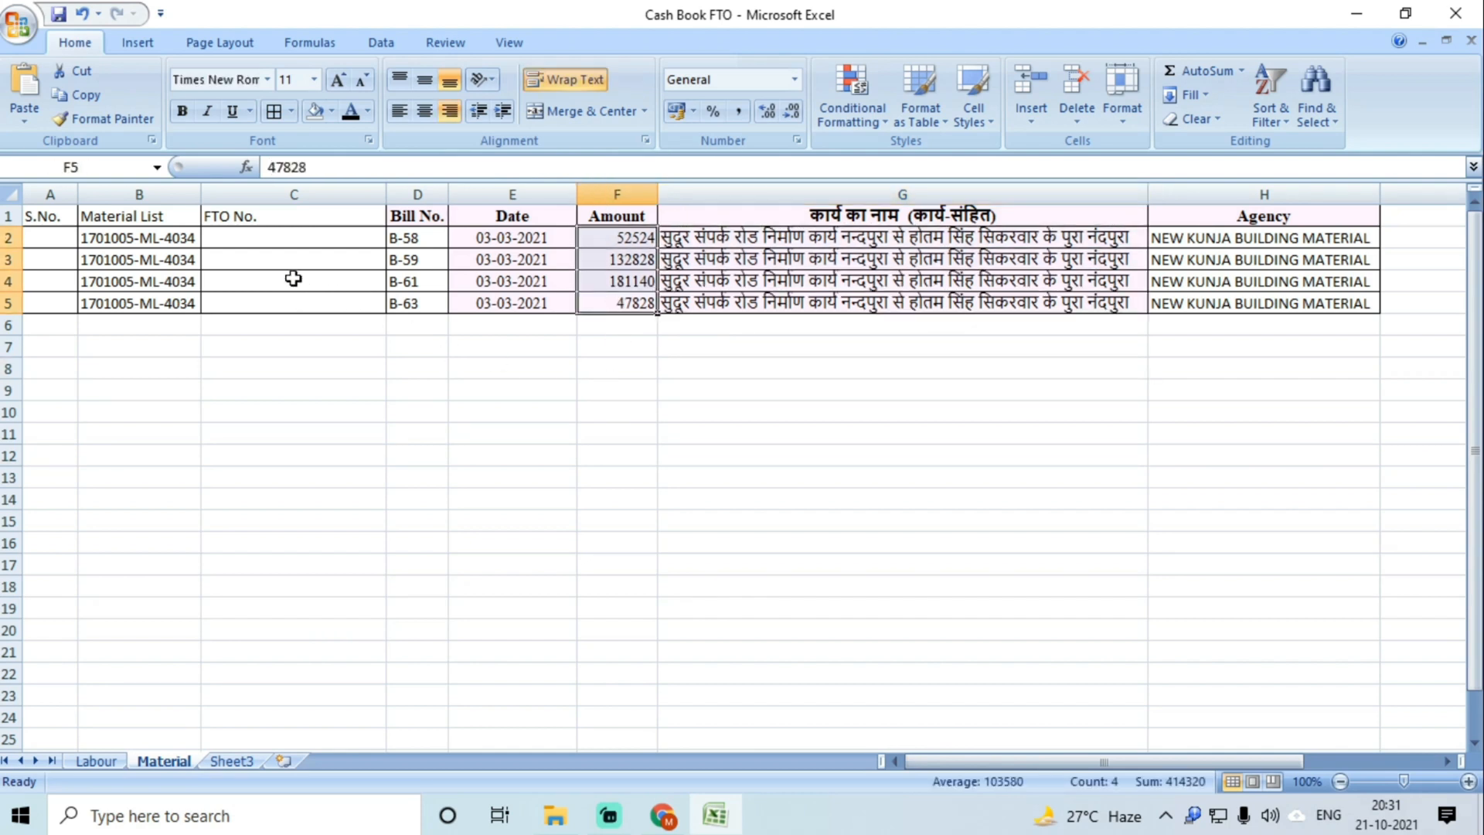
pyautogui.click(266, 244)
# Step: Copy the material list number from B2 and go to the NREGA home page
pyautogui.click(157, 243)
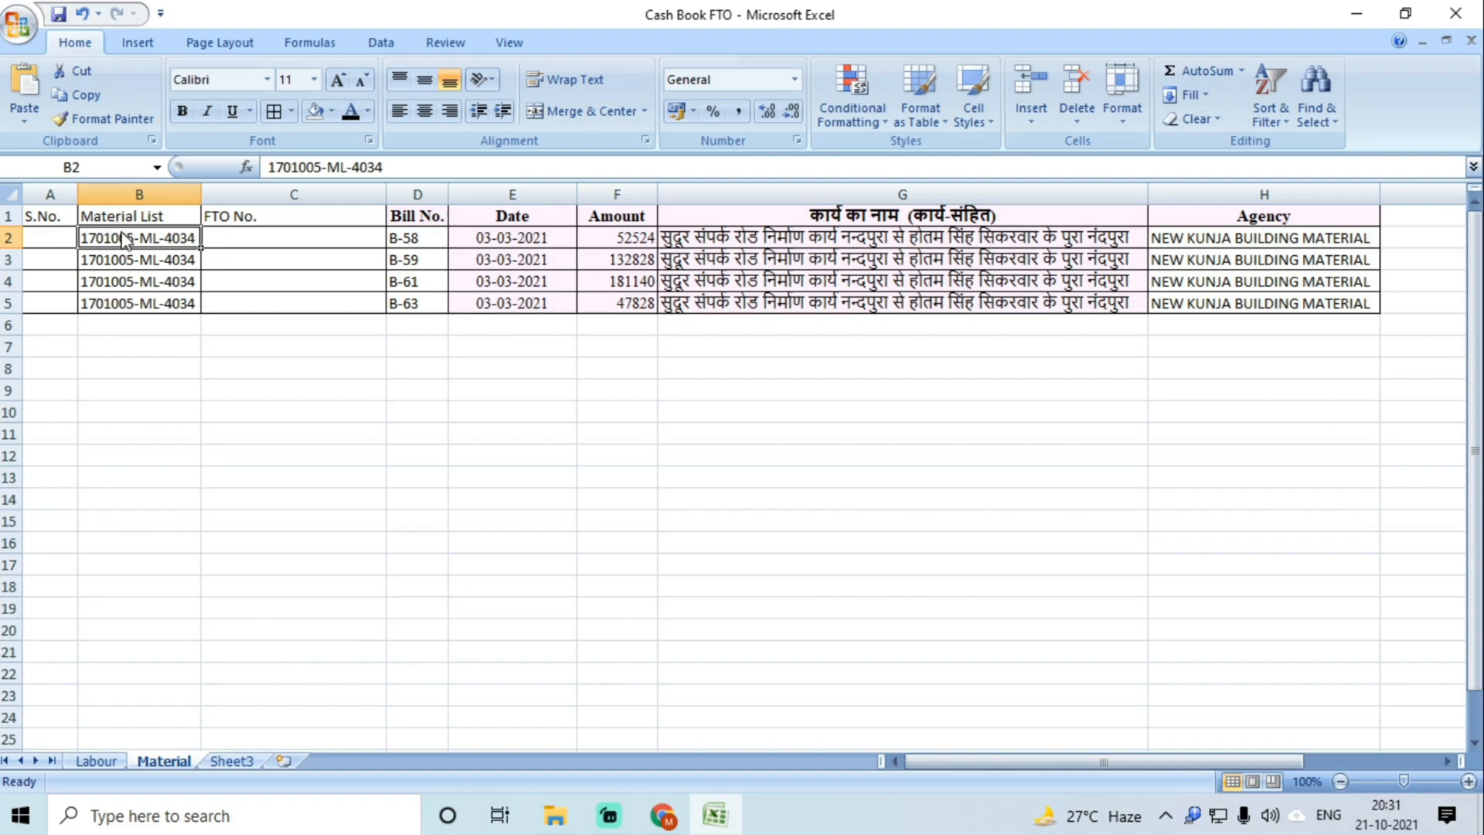
pyautogui.hotkey('ctrl', 'c')
pyautogui.hotkey('alt', 'Tab')
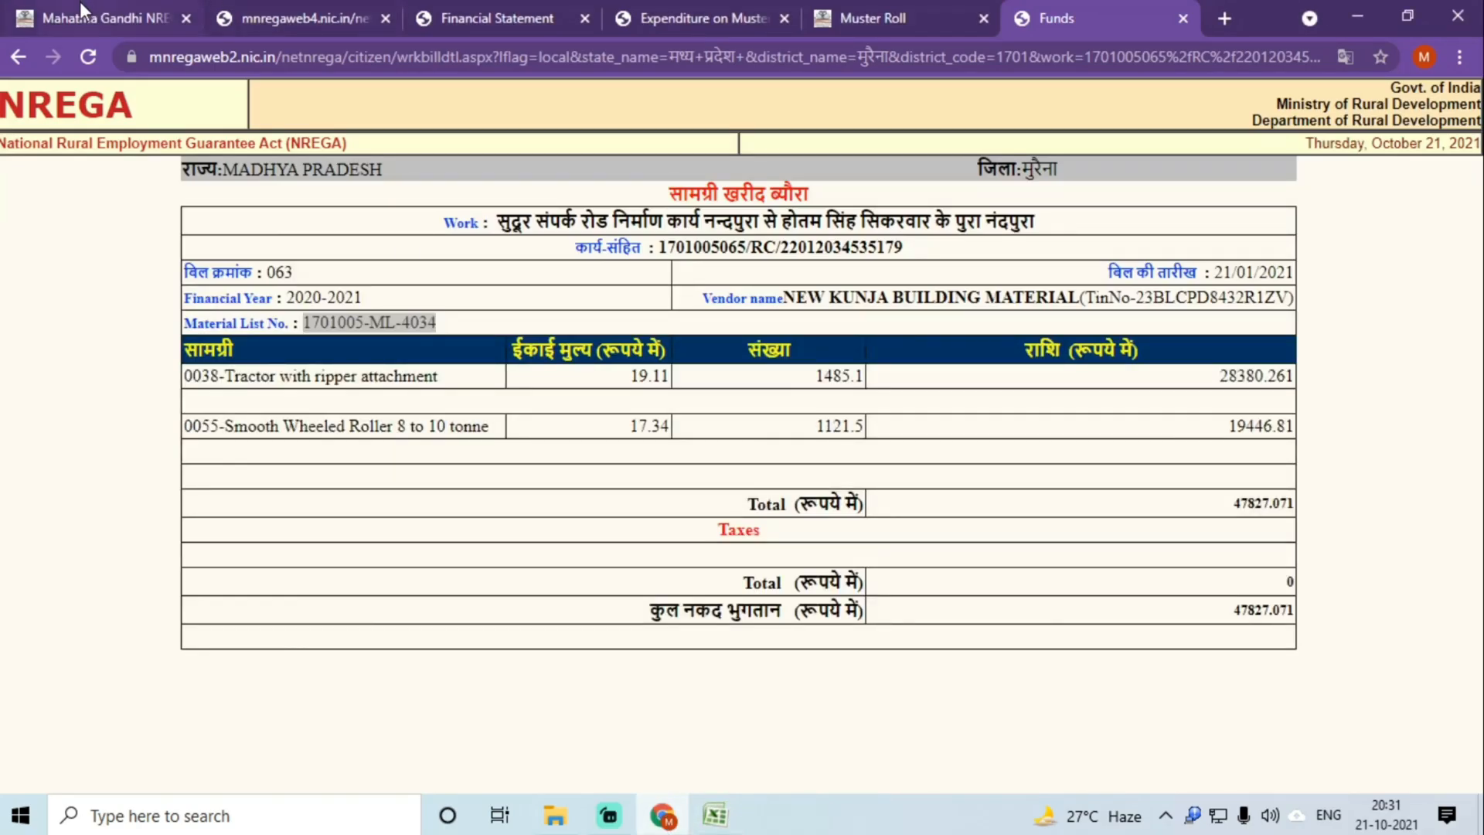
pyautogui.click(81, 6)
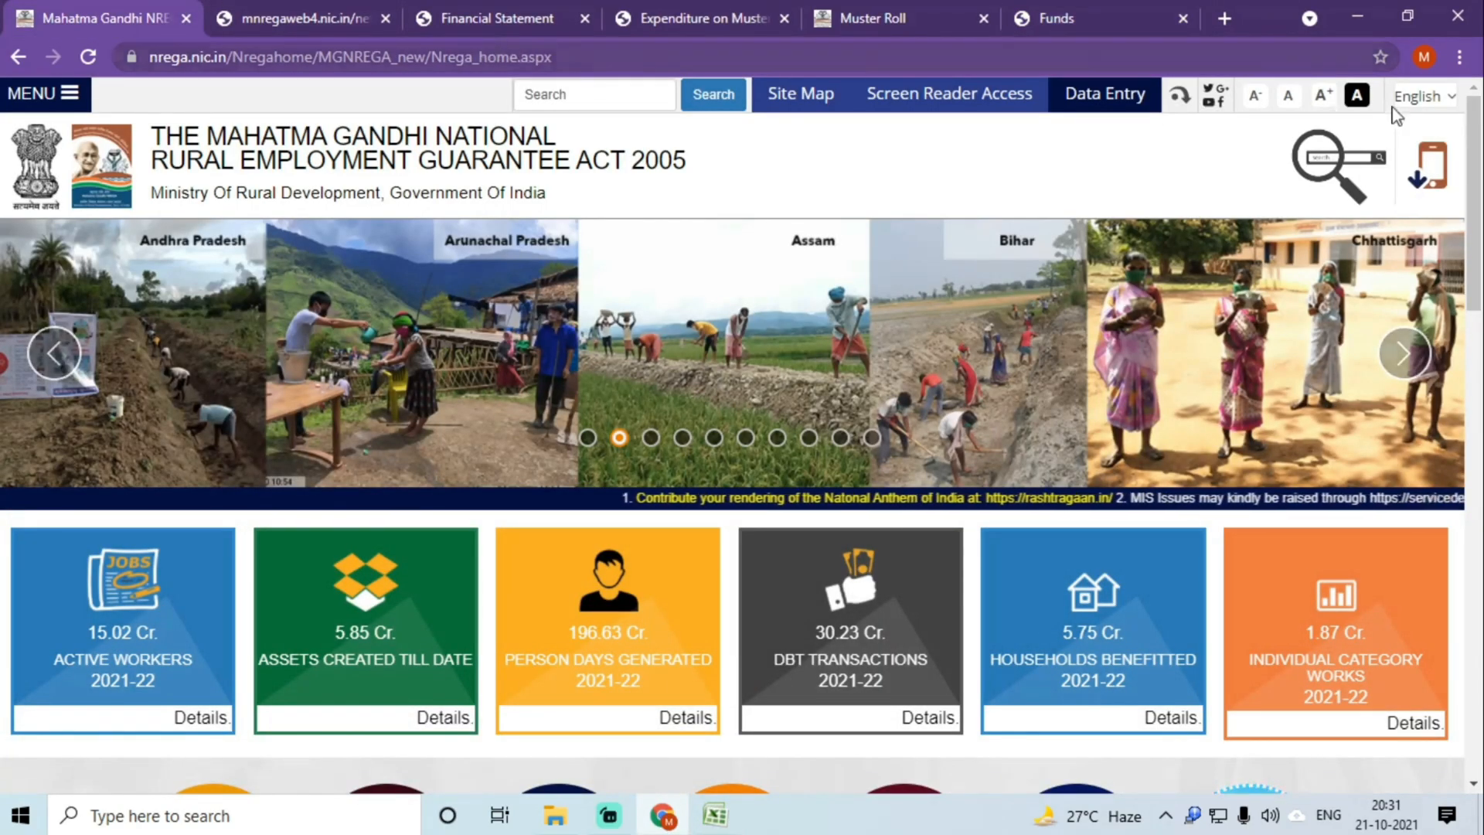
# Step: Search NREGA by MaterialList in Madhya Pradesh, Morena, for list 1701005-ML-4034
pyautogui.click(1322, 170)
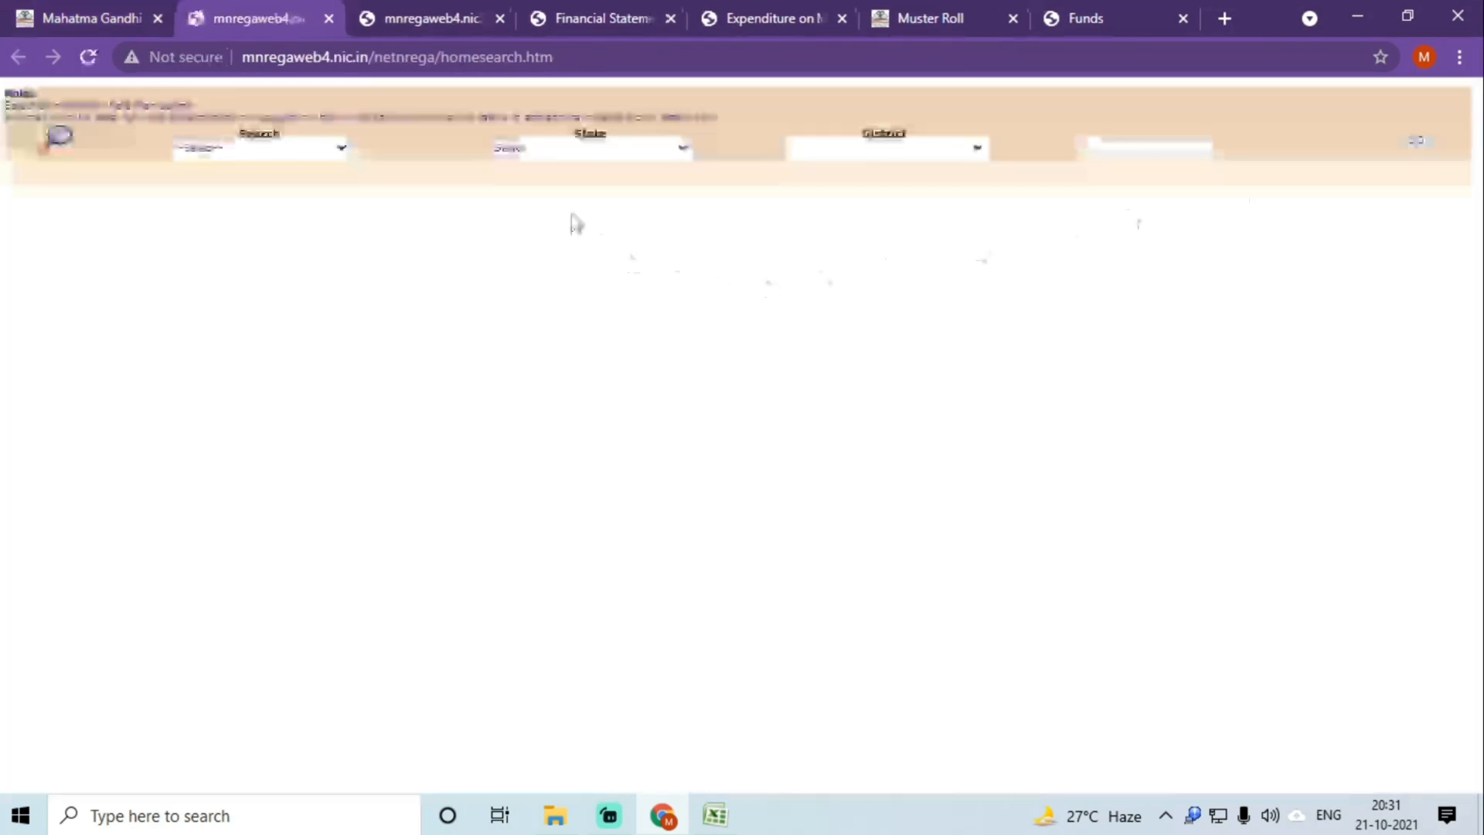
pyautogui.click(313, 149)
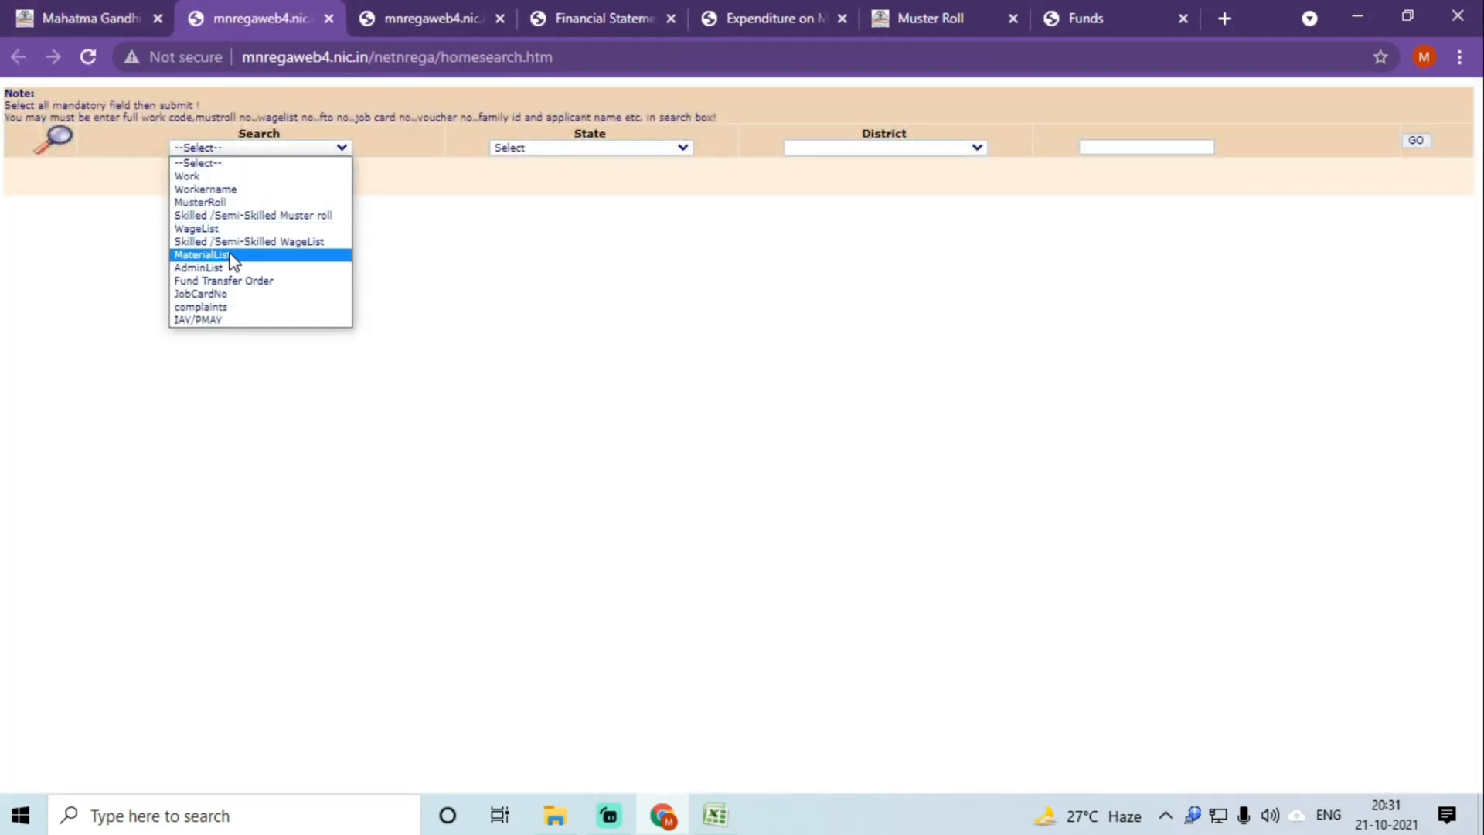
pyautogui.click(201, 255)
pyautogui.click(572, 148)
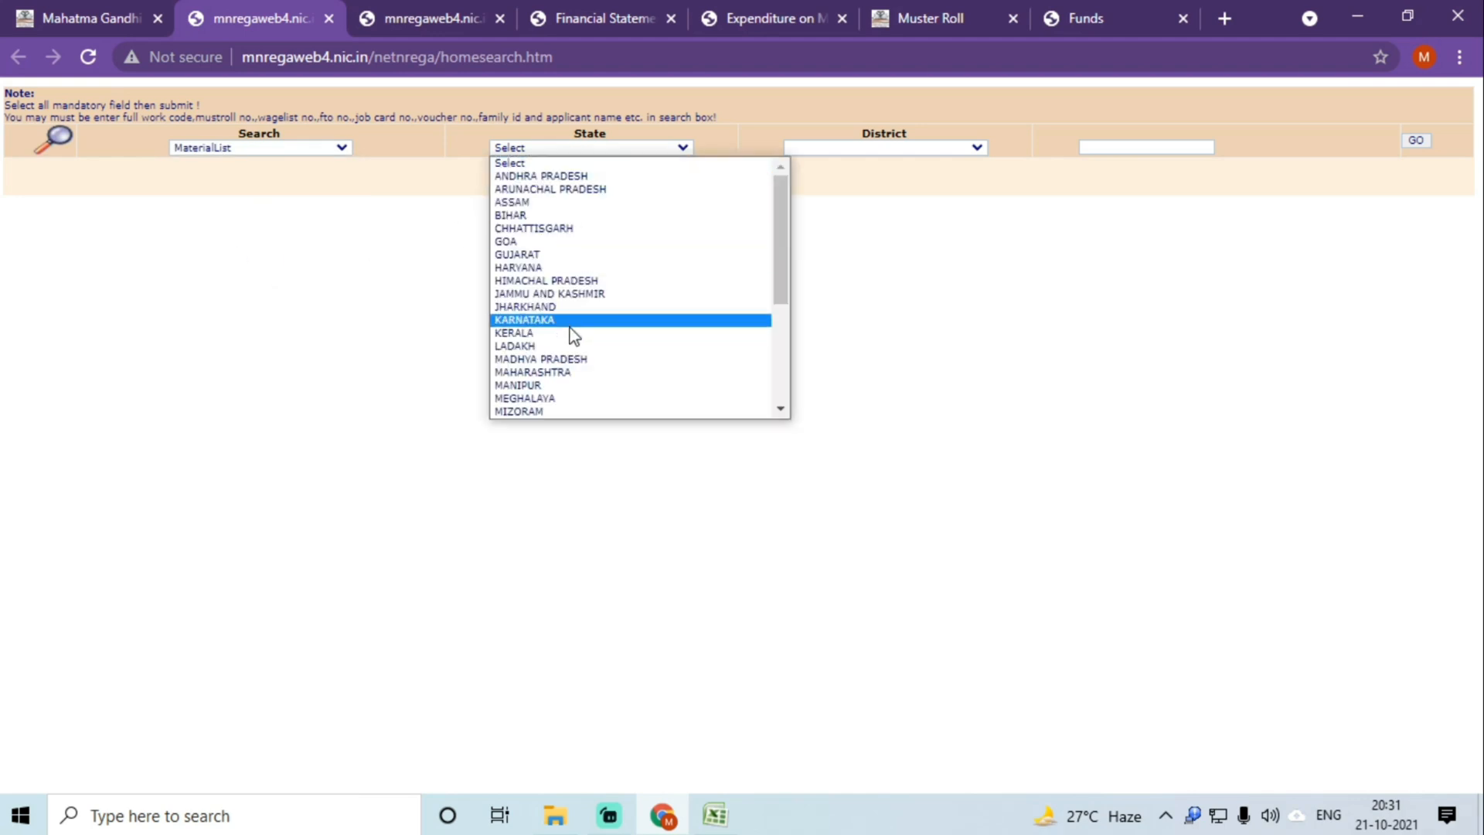
pyautogui.click(570, 358)
pyautogui.click(896, 148)
pyautogui.scroll(-5, 881, 309)
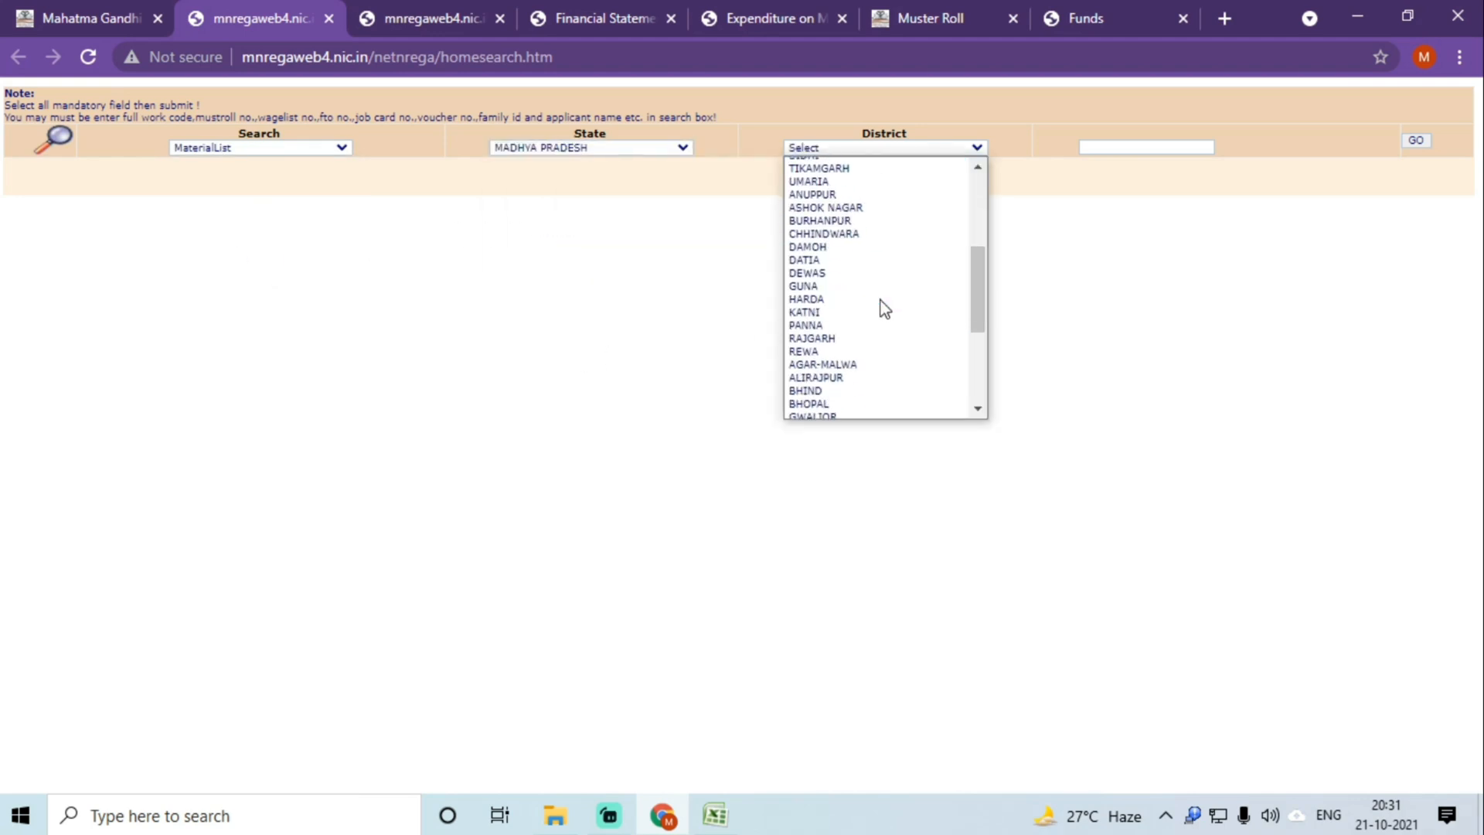
pyautogui.click(821, 281)
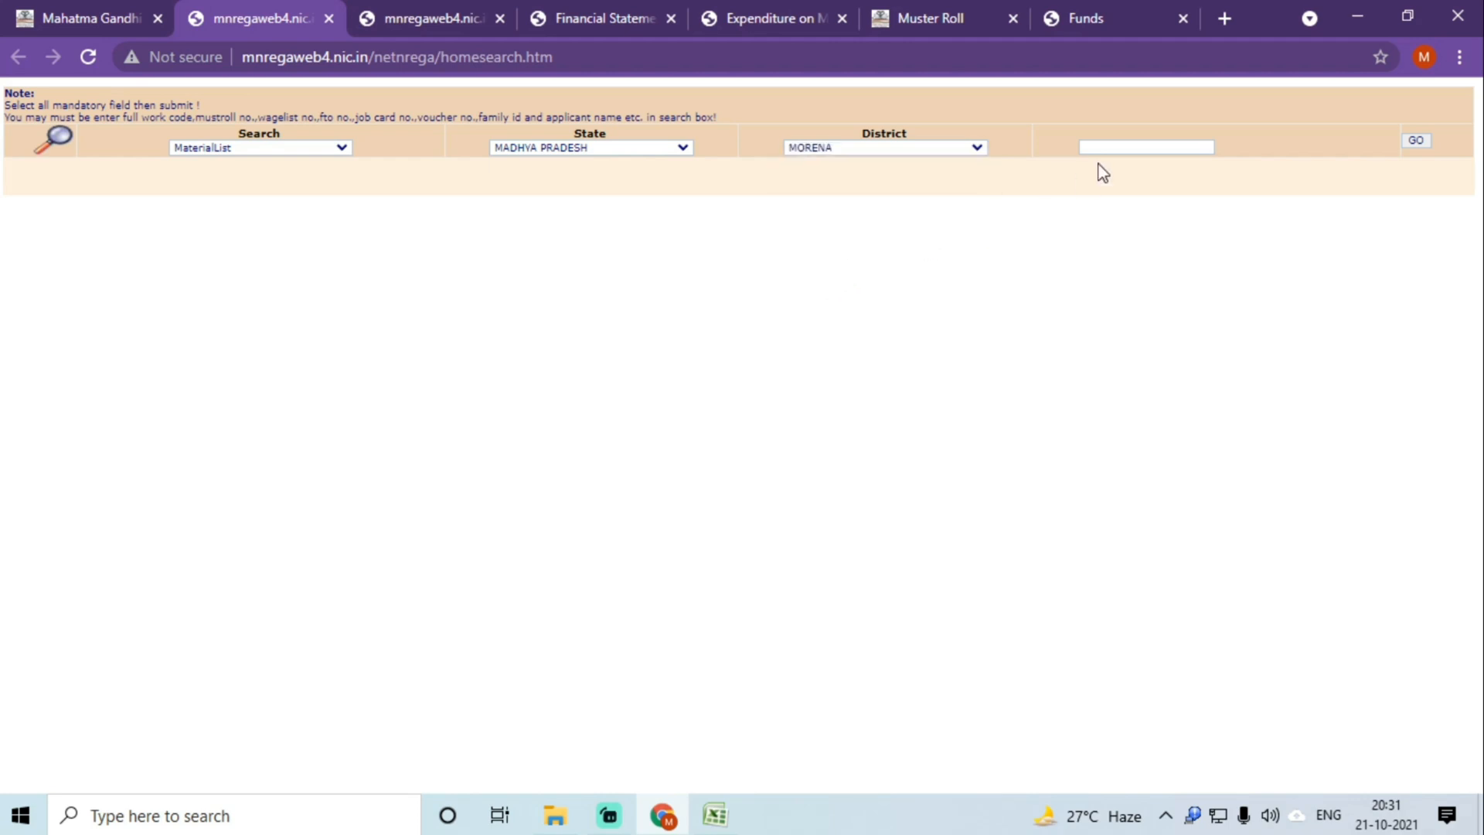
pyautogui.click(1113, 149)
pyautogui.hotkey('ctrl', 'v')
pyautogui.click(1416, 142)
# Step: Show the 2020-2021 results and copy the first FTO number, MP1701005_110221FTO_840267
pyautogui.click(859, 231)
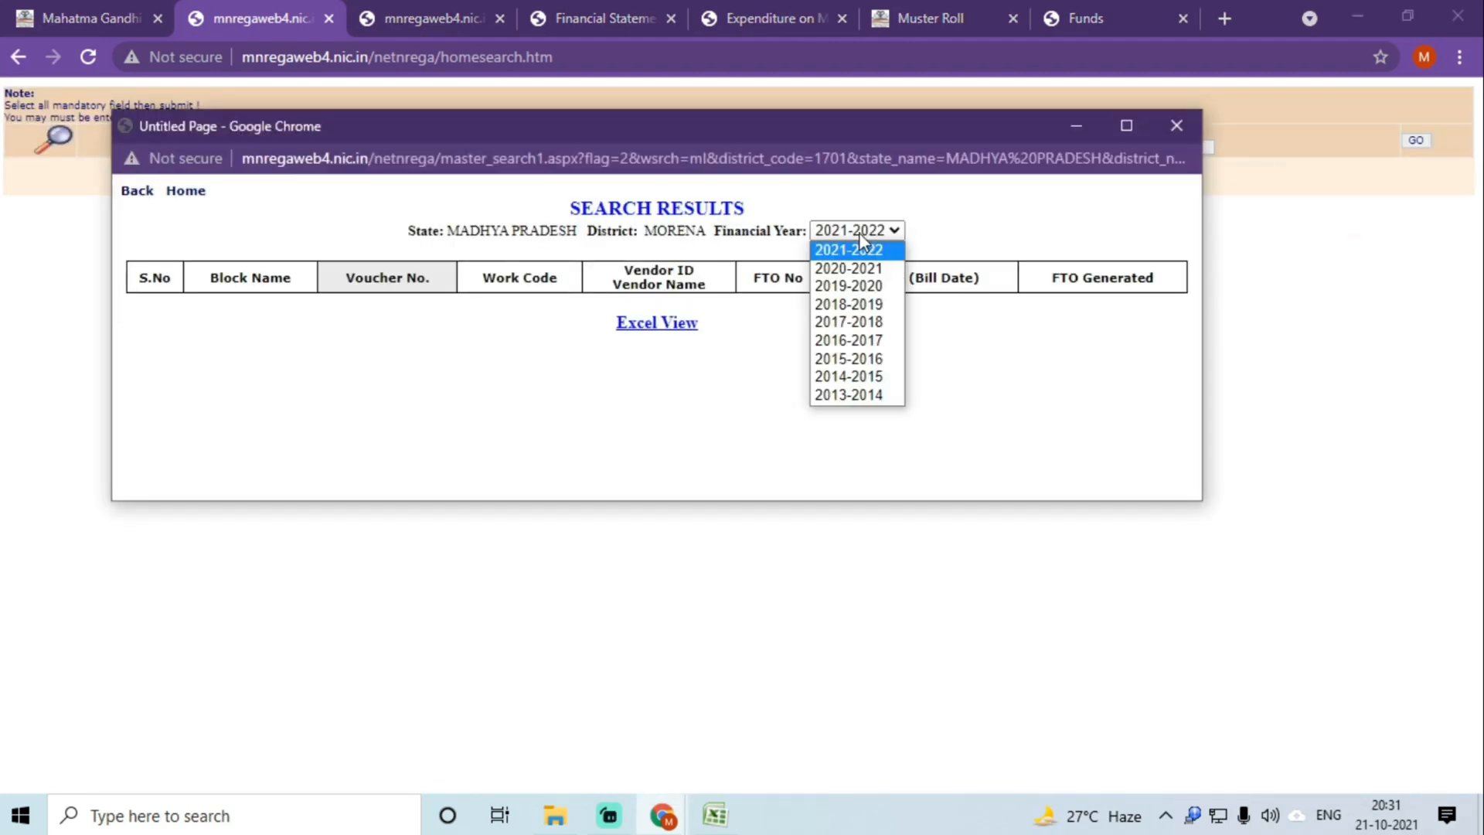
pyautogui.click(850, 268)
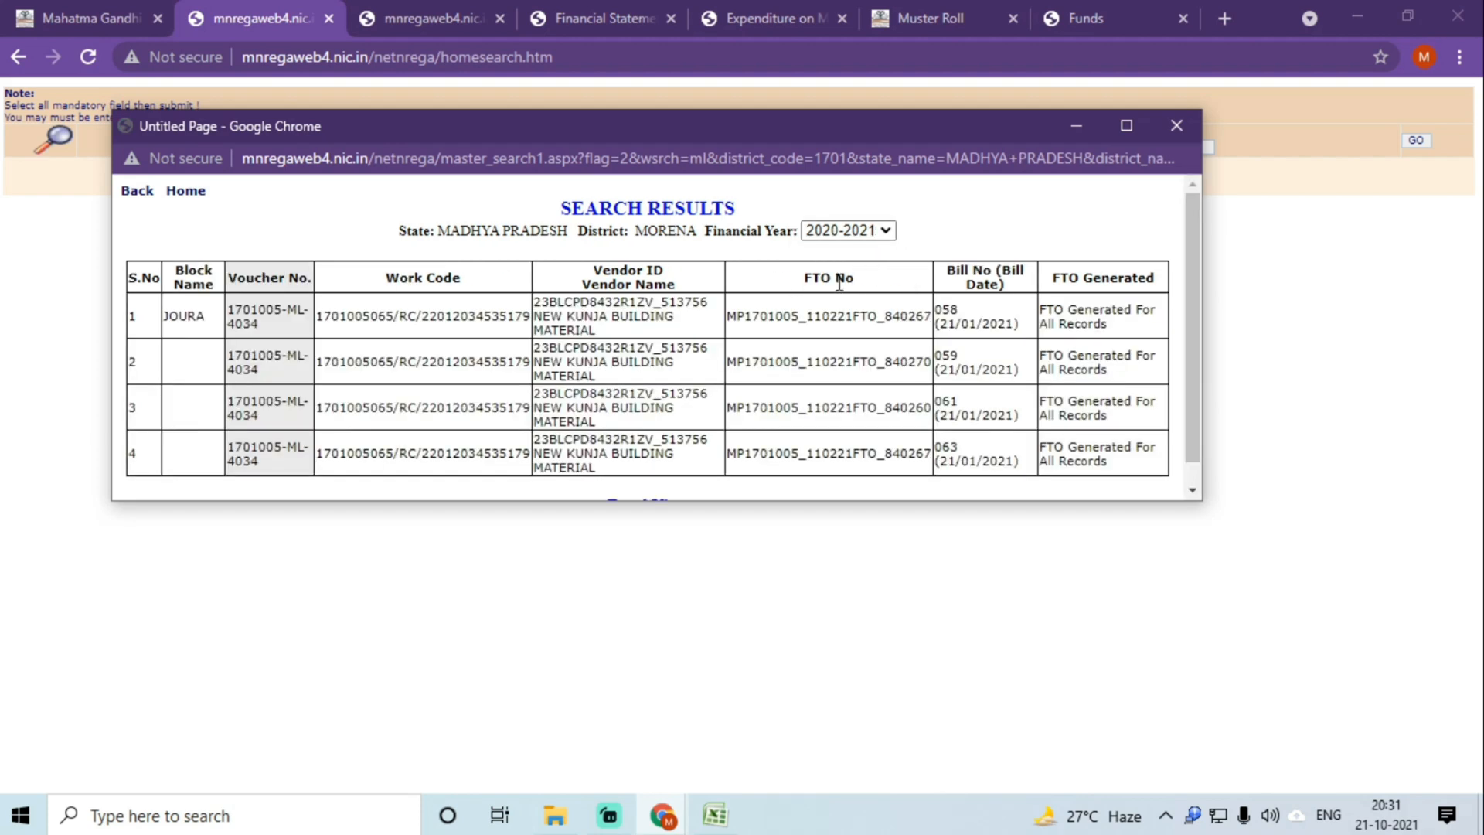
pyautogui.scroll(-1, 757, 362)
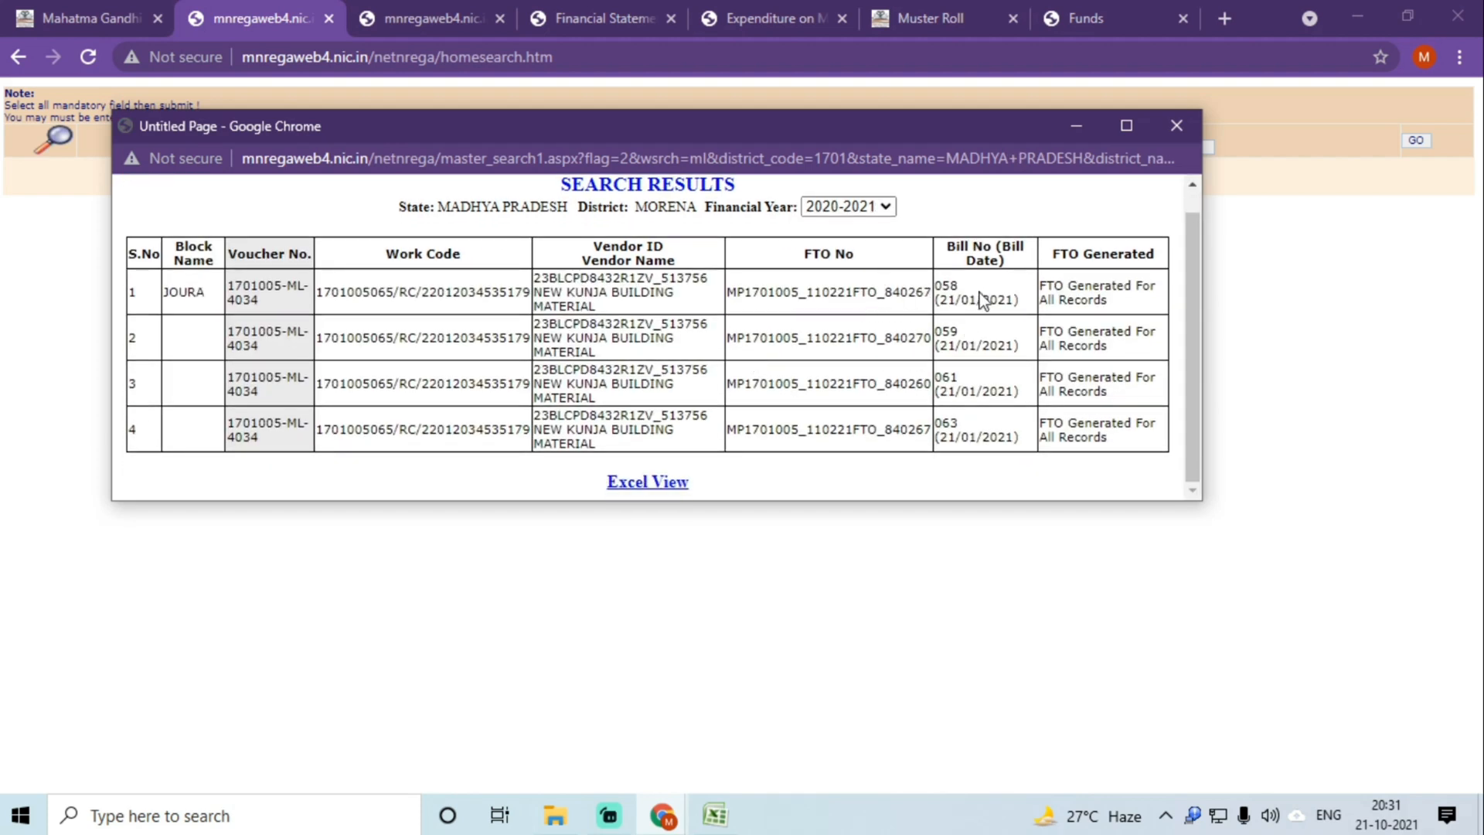
pyautogui.doubleClick(853, 290)
pyautogui.click(714, 815)
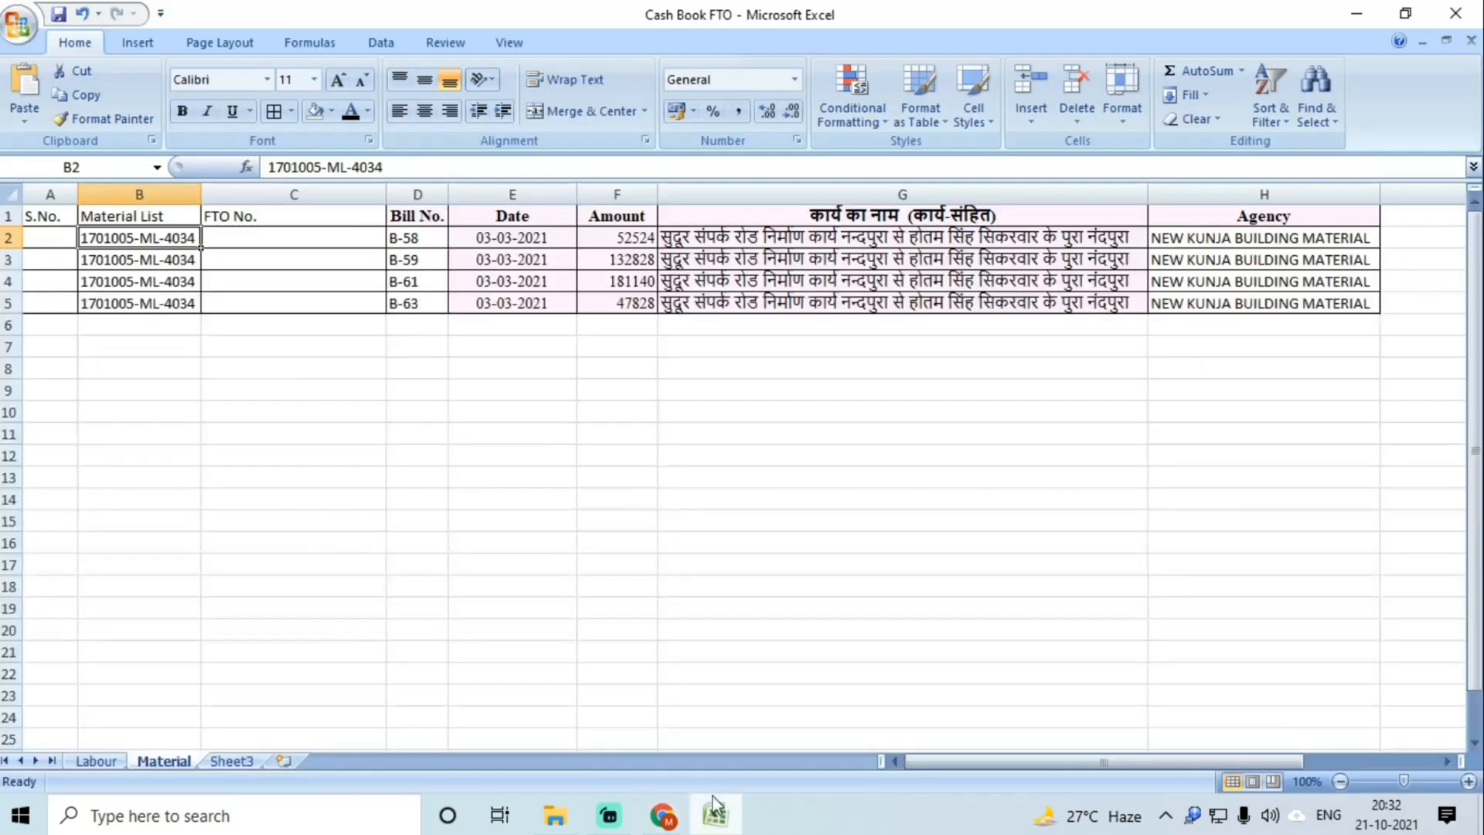
# Step: Paste the first FTO number into C2 and autofit column C
pyautogui.click(287, 237)
pyautogui.hotkey('ctrl', 'v')
pyautogui.click(391, 195)
pyautogui.doubleClick(386, 194)
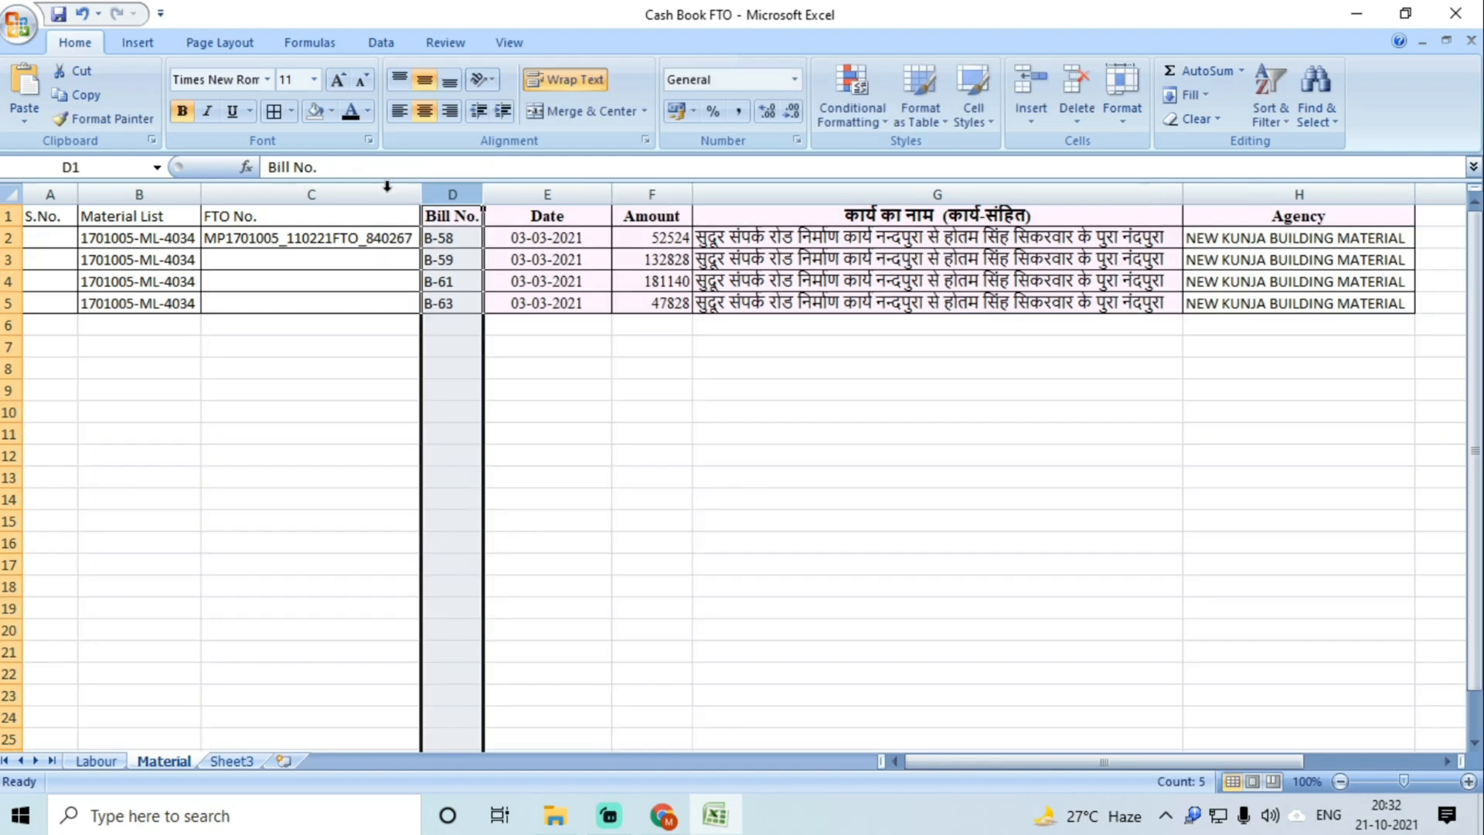
pyautogui.click(352, 254)
# Step: Paste the second FTO number, MP1701005_110221FTO_840270, into C3
pyautogui.moveTo(662, 813)
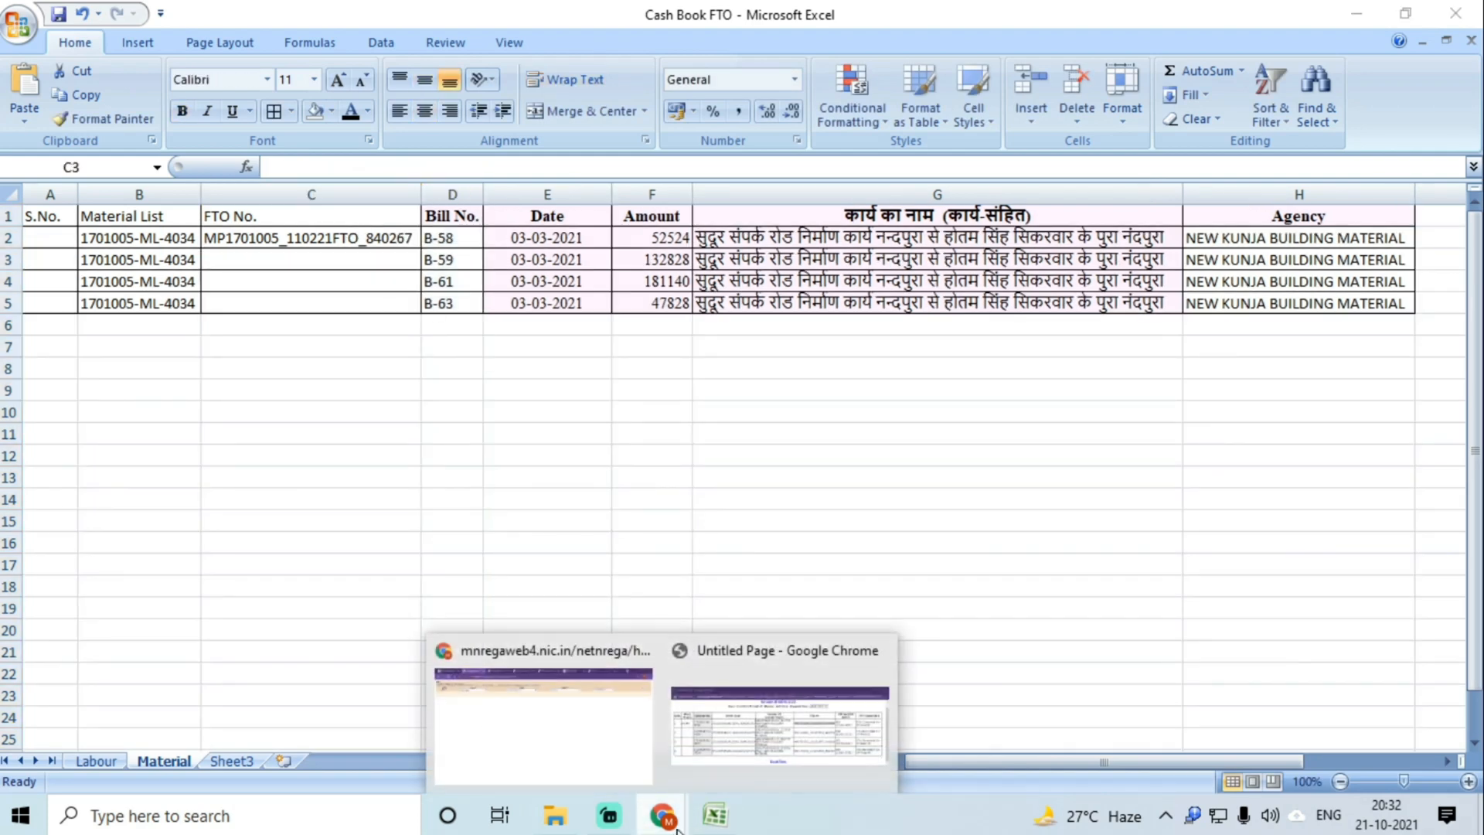
pyautogui.click(608, 753)
pyautogui.click(773, 719)
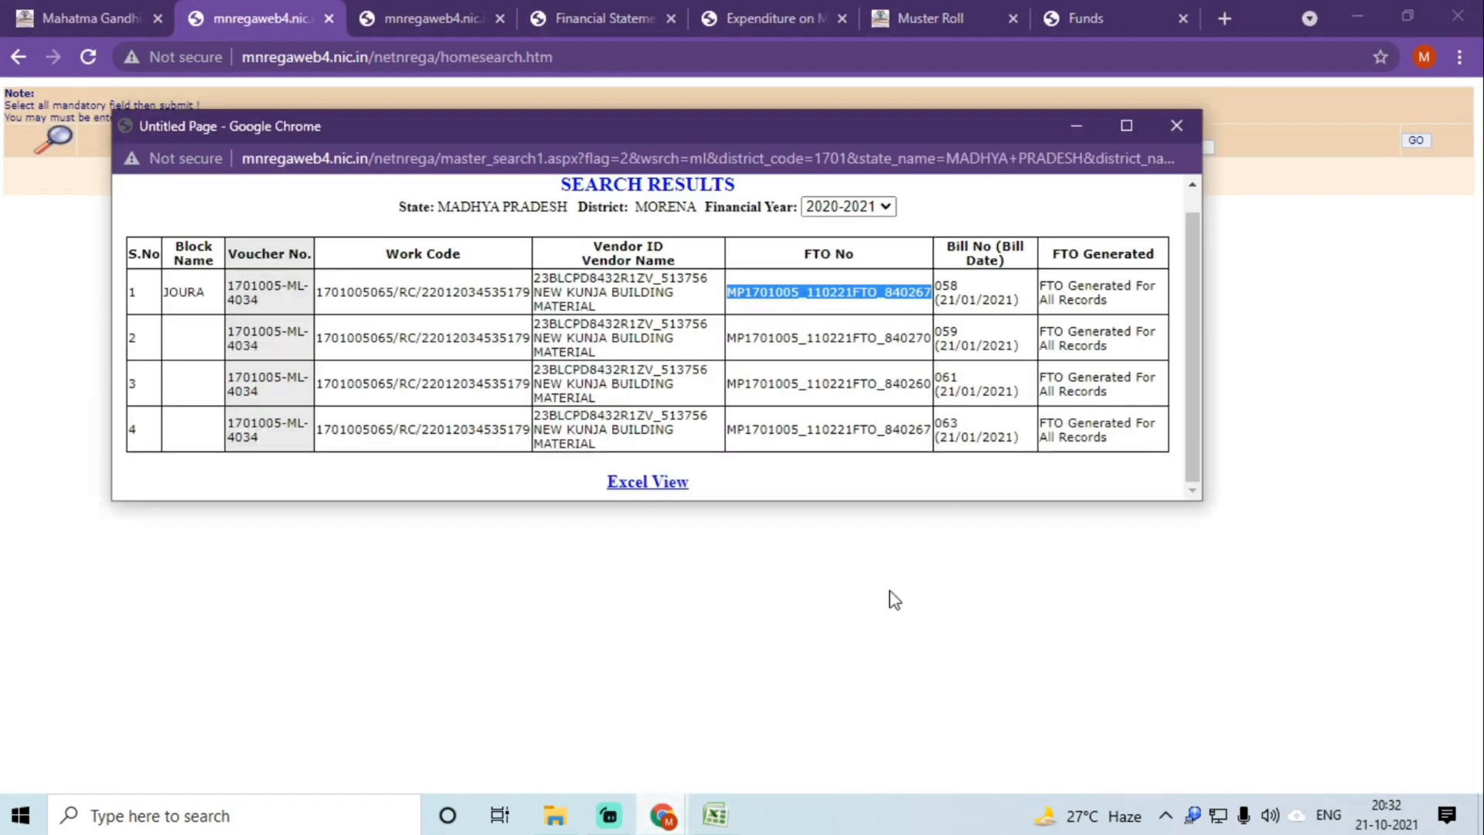
pyautogui.doubleClick(813, 343)
pyautogui.hotkey('ctrl', 'c')
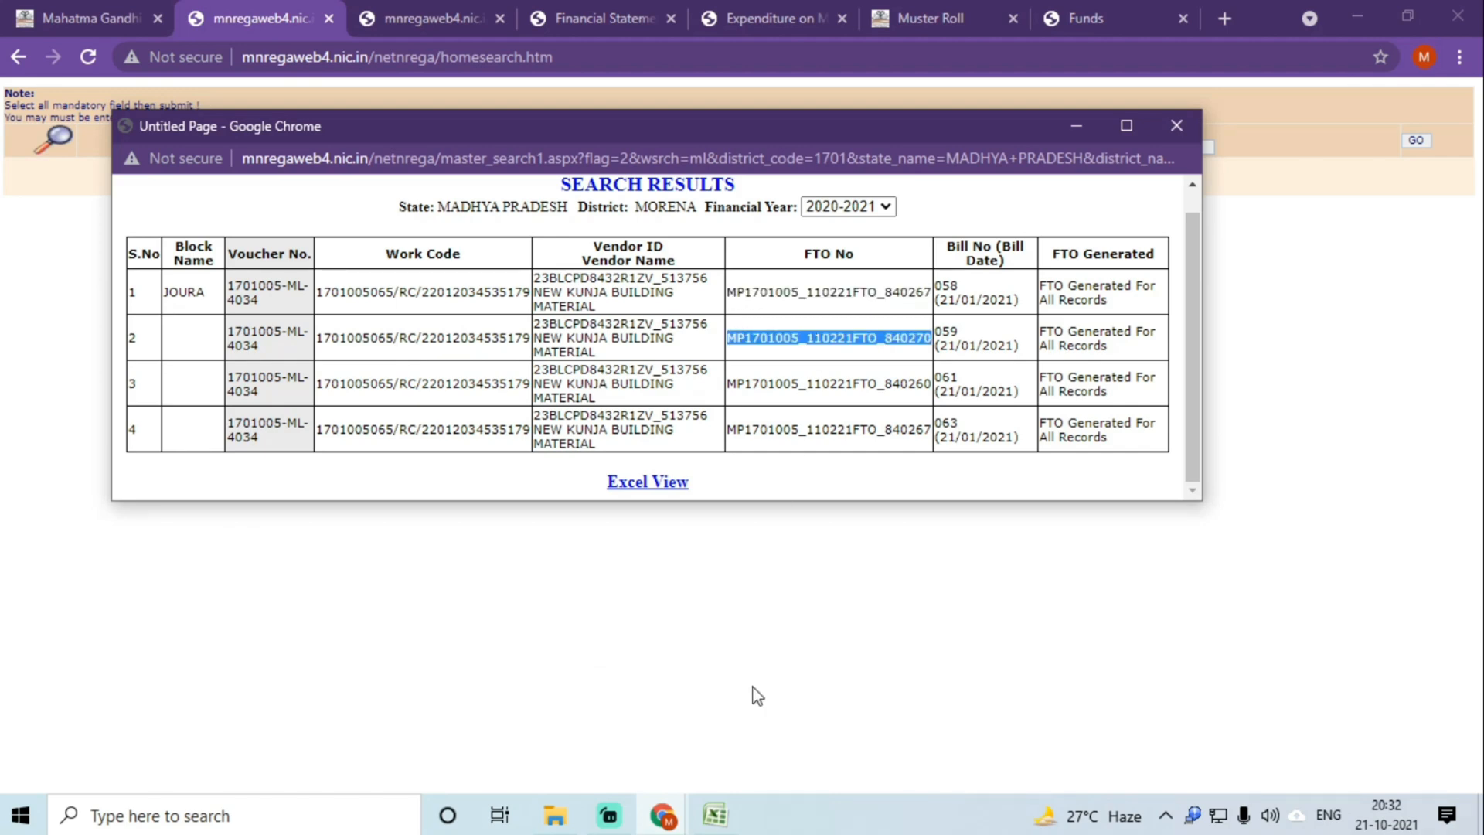
pyautogui.click(715, 815)
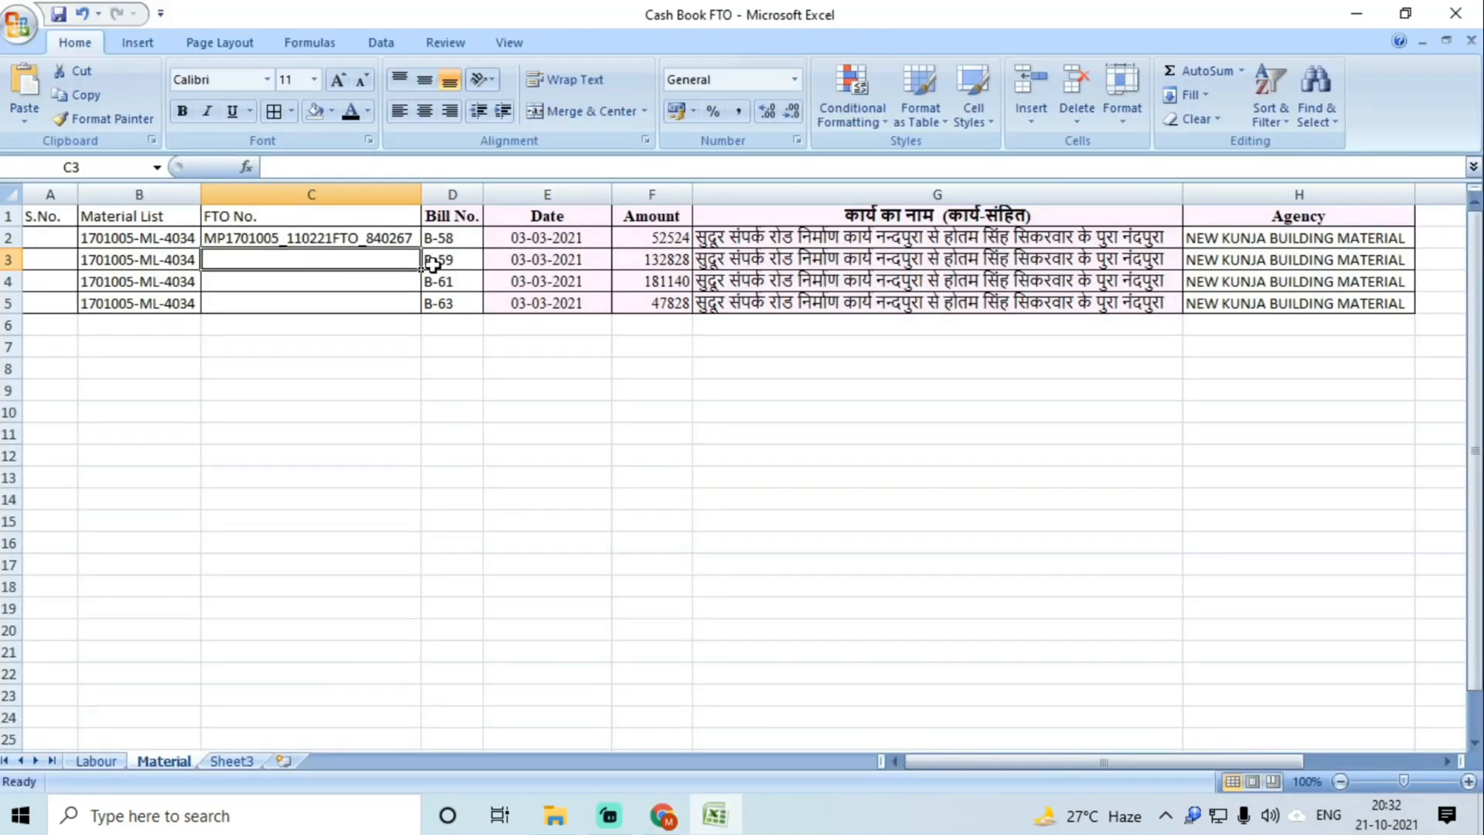
pyautogui.doubleClick(334, 261)
pyautogui.hotkey('ctrl', 'v')
pyautogui.press('Return')
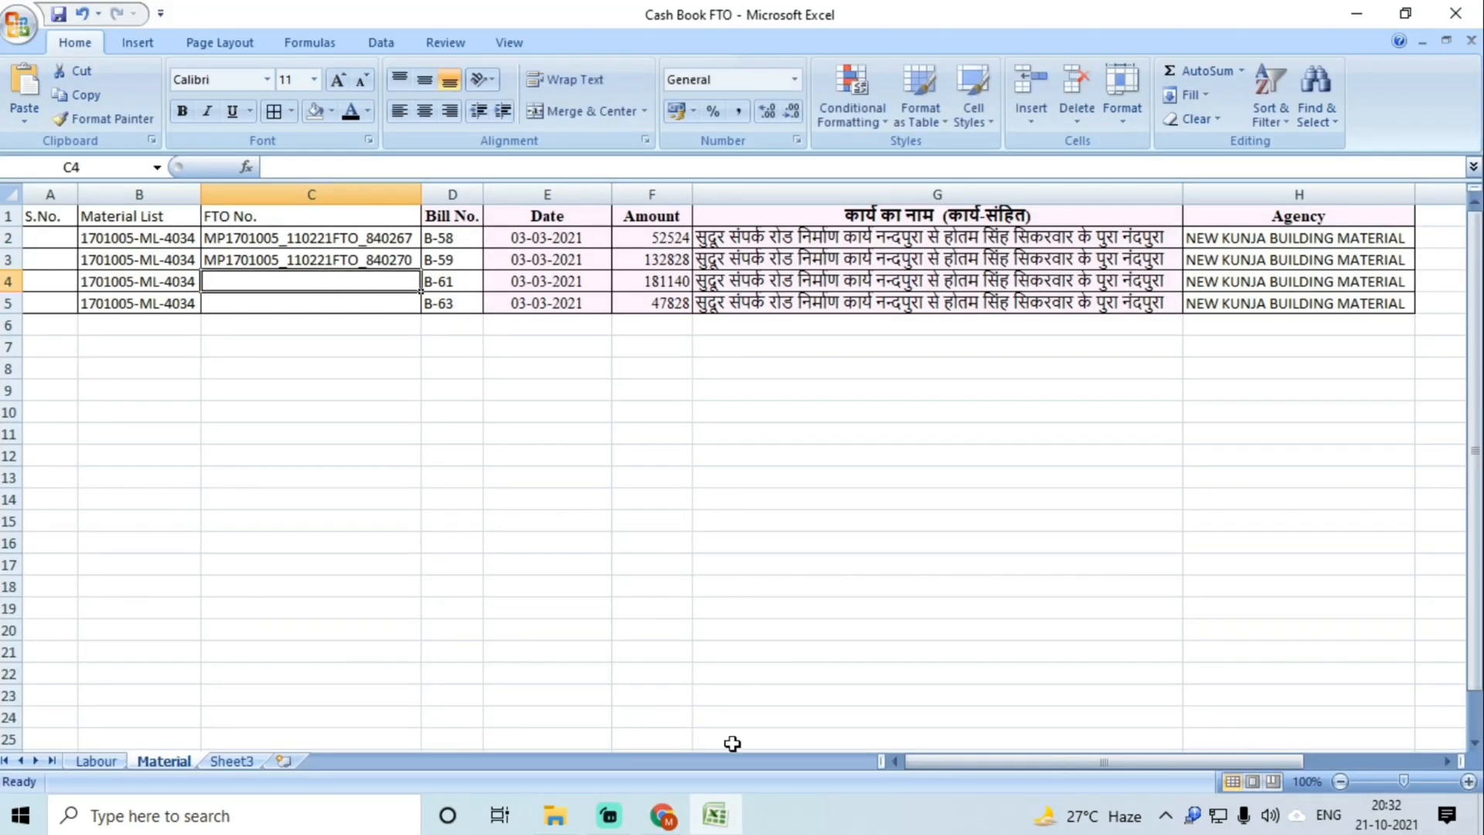
# Step: Paste FTO numbers ending 840260 and 840267 into C4 and C5
pyautogui.moveTo(662, 814)
pyautogui.click(777, 715)
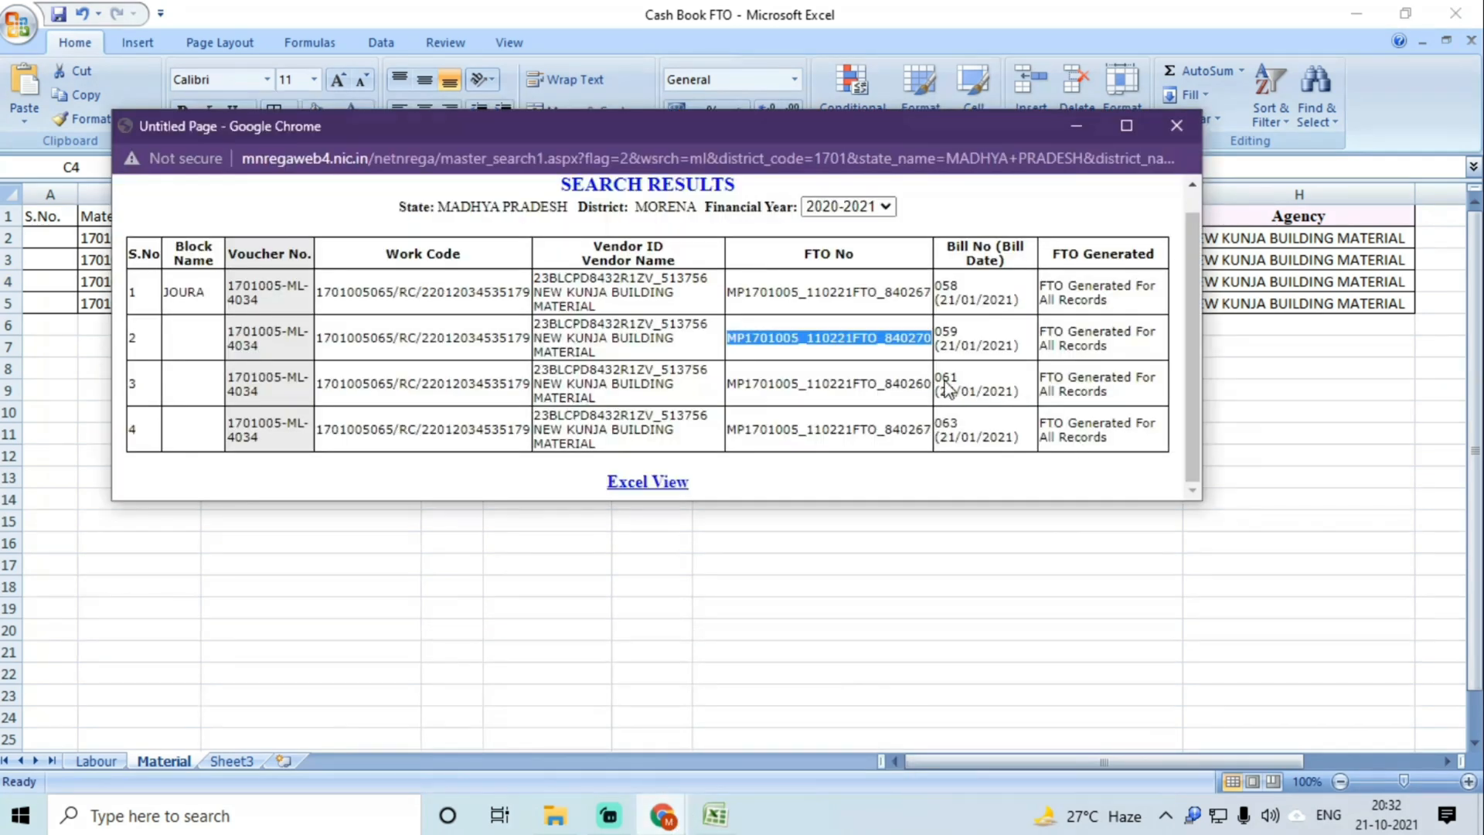
pyautogui.doubleClick(879, 381)
pyautogui.hotkey('ctrl', 'c')
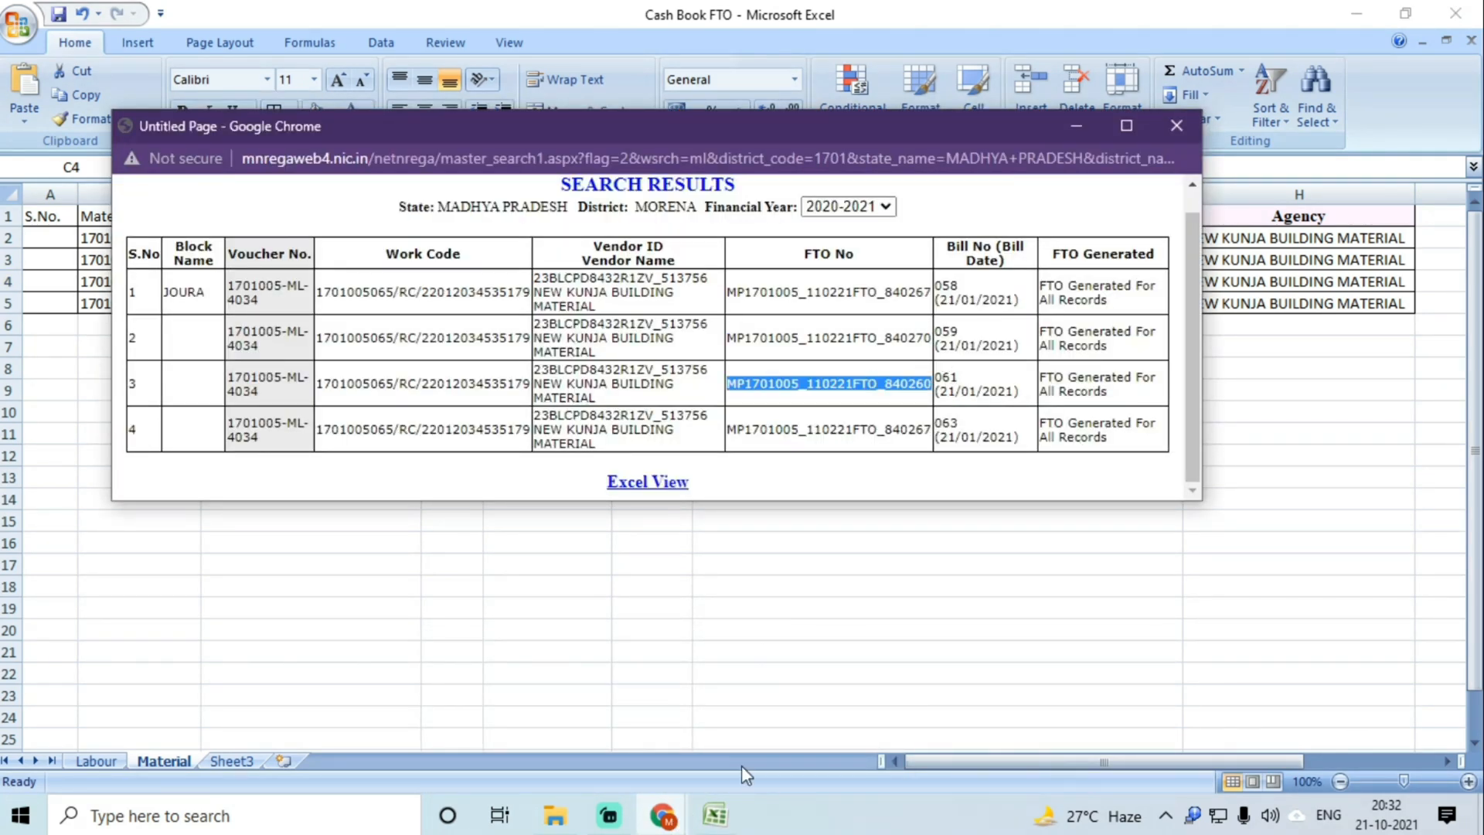
pyautogui.click(731, 812)
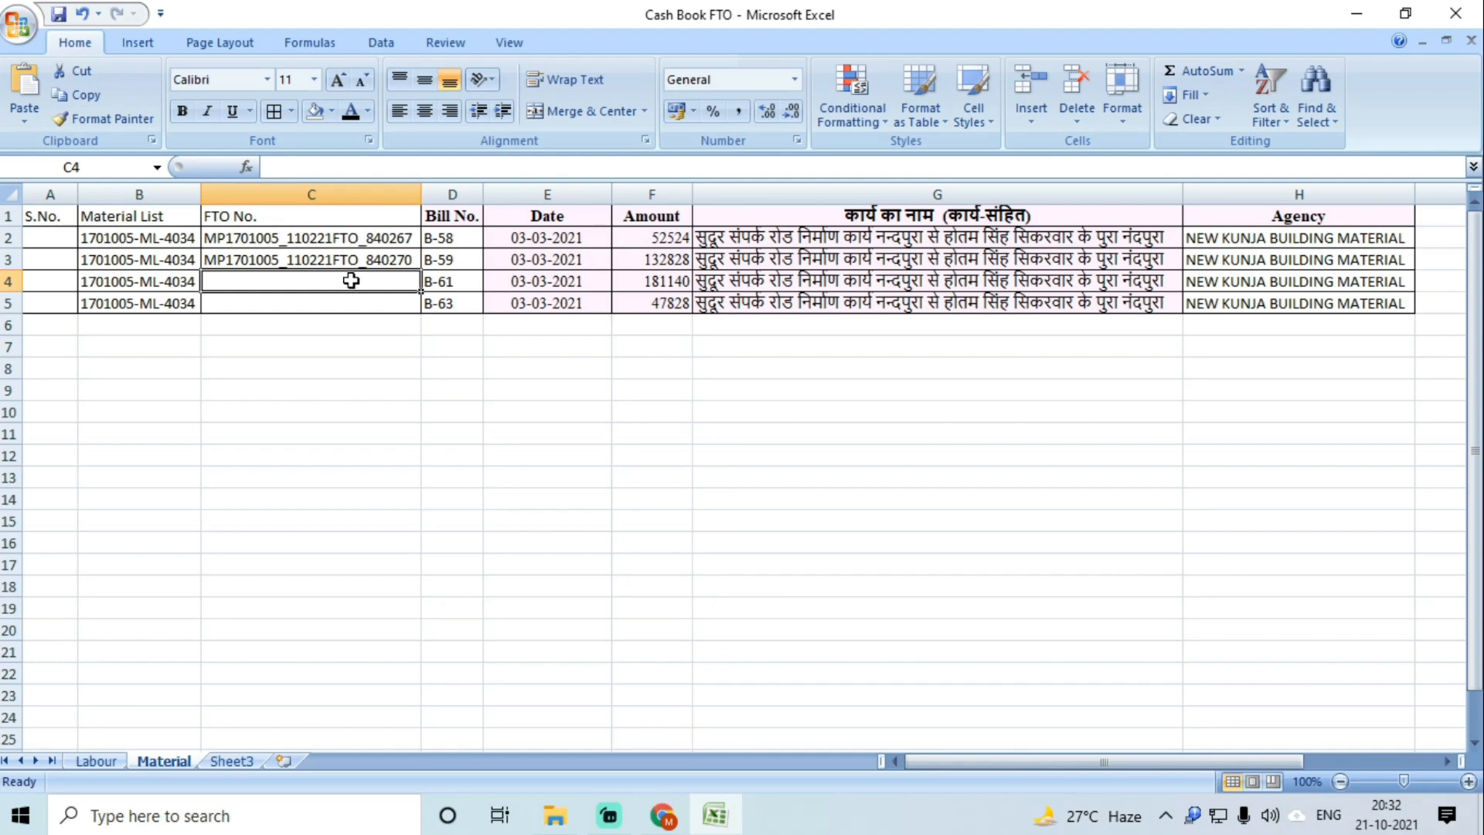
pyautogui.hotkey('ctrl', 'v')
pyautogui.press('Return')
pyautogui.moveTo(664, 815)
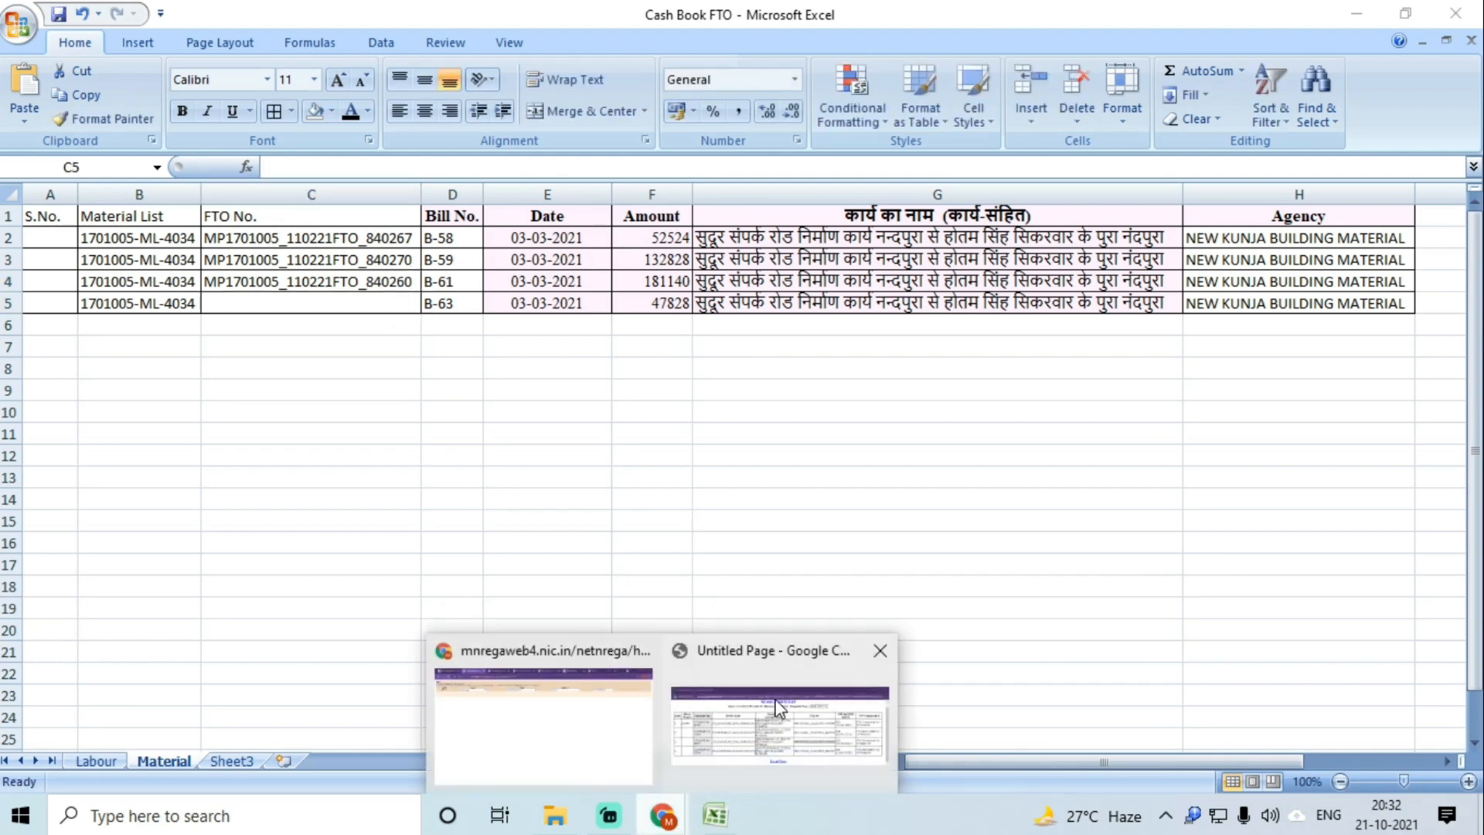
pyautogui.click(777, 707)
pyautogui.doubleClick(791, 431)
pyautogui.hotkey('ctrl', 'c')
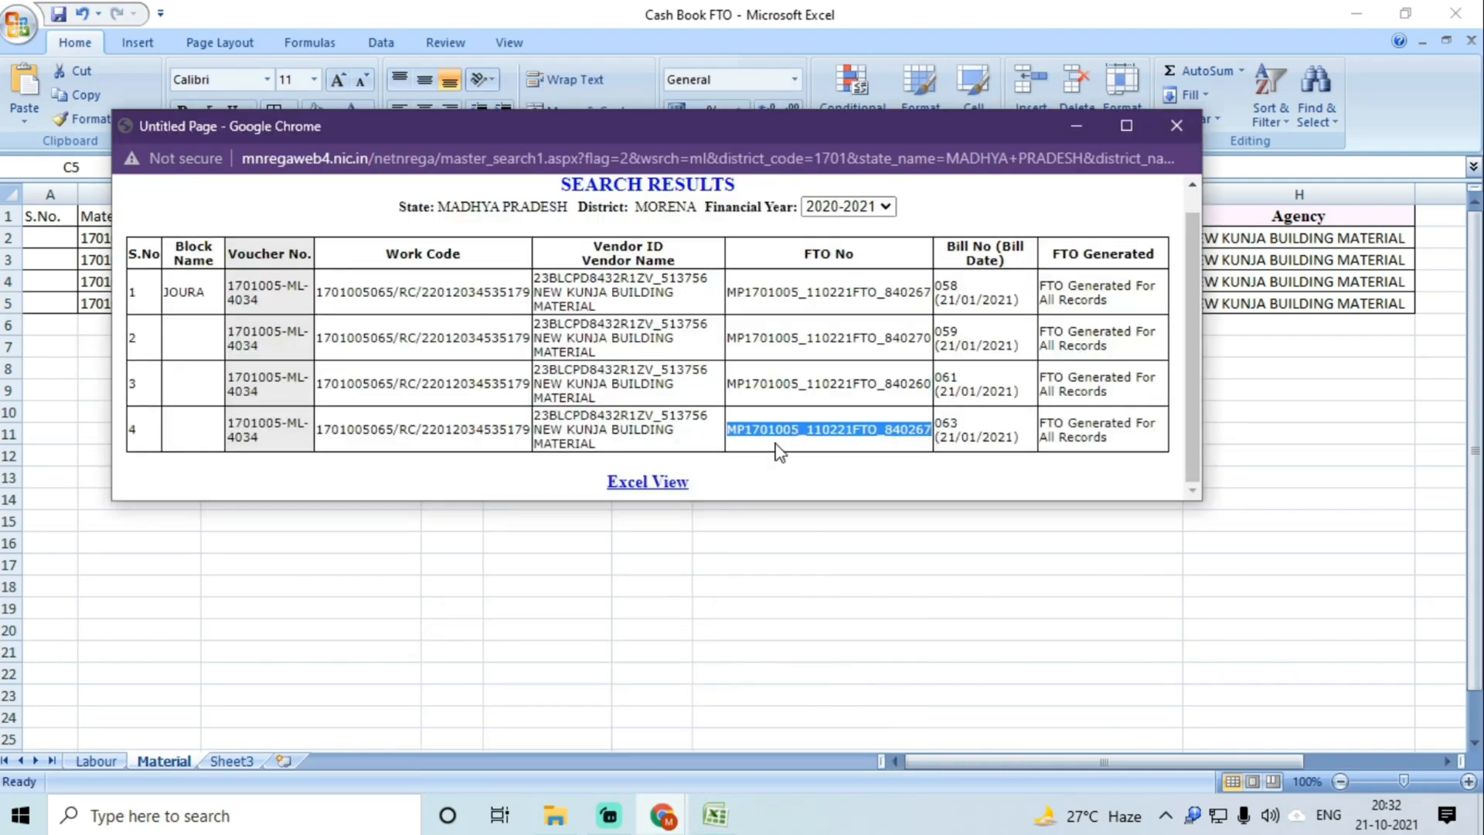
pyautogui.click(725, 822)
pyautogui.hotkey('ctrl', 'v')
pyautogui.click(356, 368)
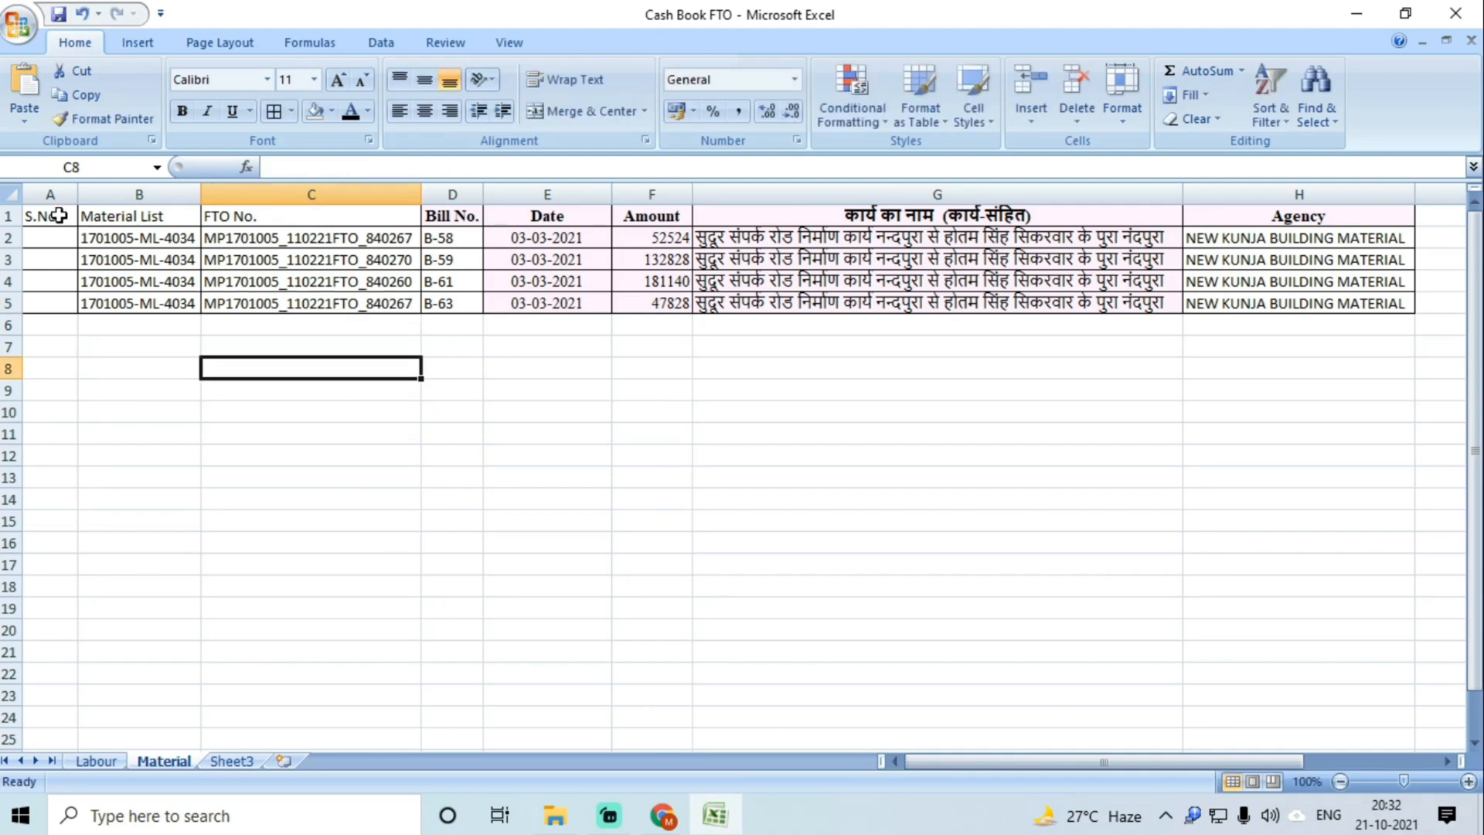
# Step: Copy the Material table A1:H5 and paste it at A57 on the Labour sheet
pyautogui.moveTo(60, 217); pyautogui.dragTo(1298, 311)
pyautogui.hotkey('ctrl', 'c')
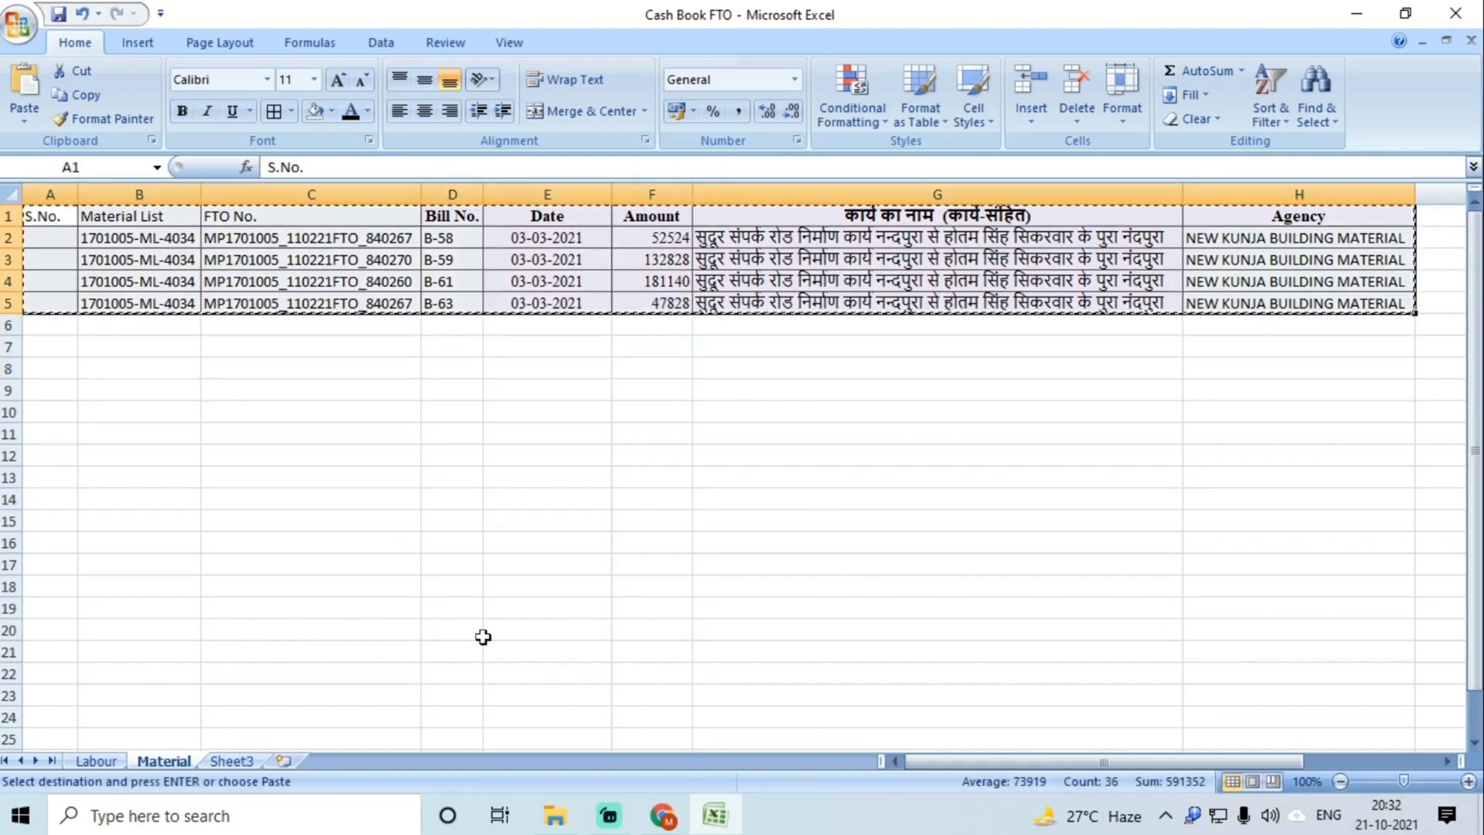
pyautogui.click(93, 760)
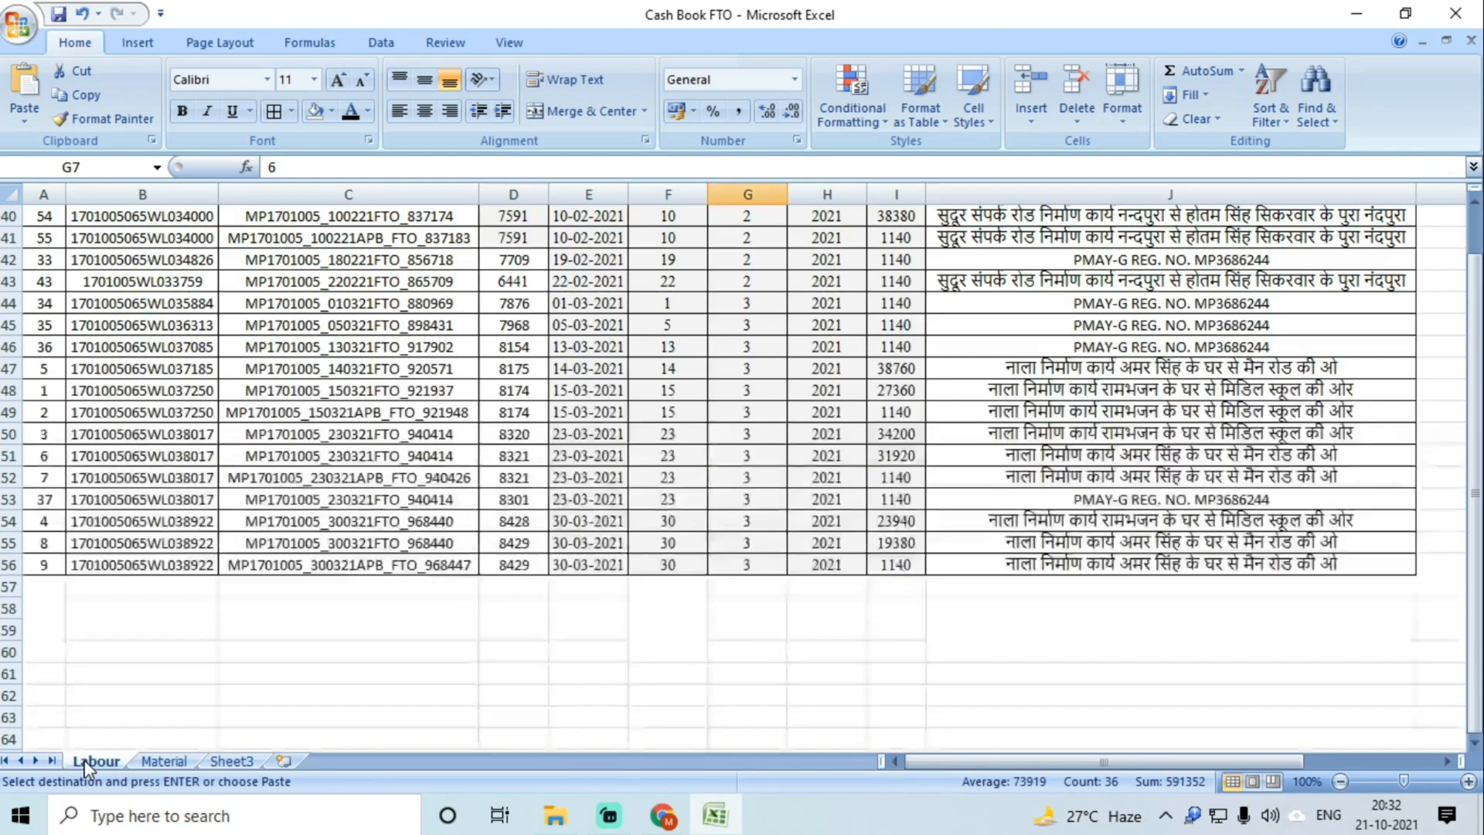
pyautogui.click(46, 585)
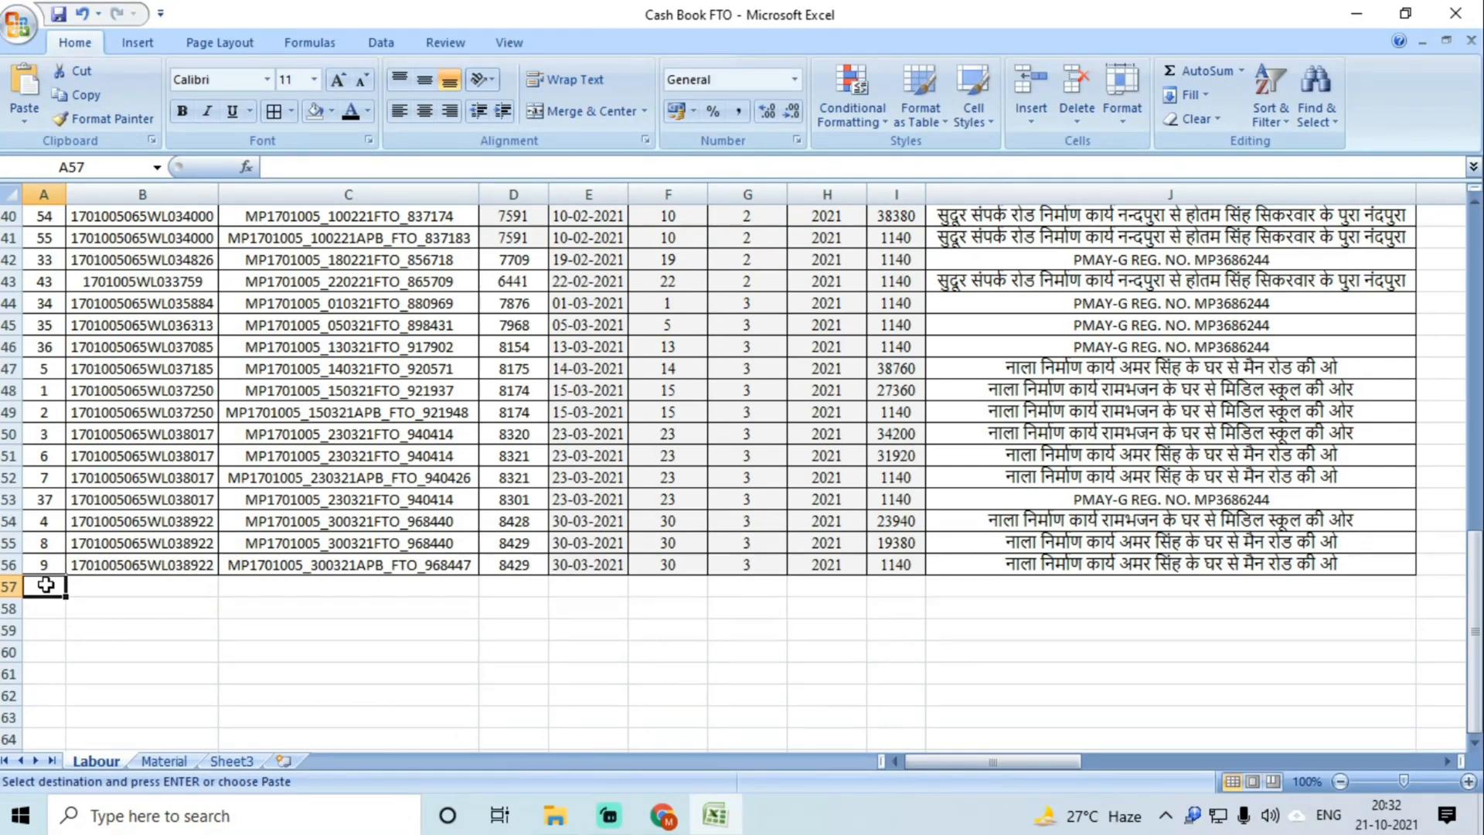
pyautogui.hotkey('ctrl', 'v')
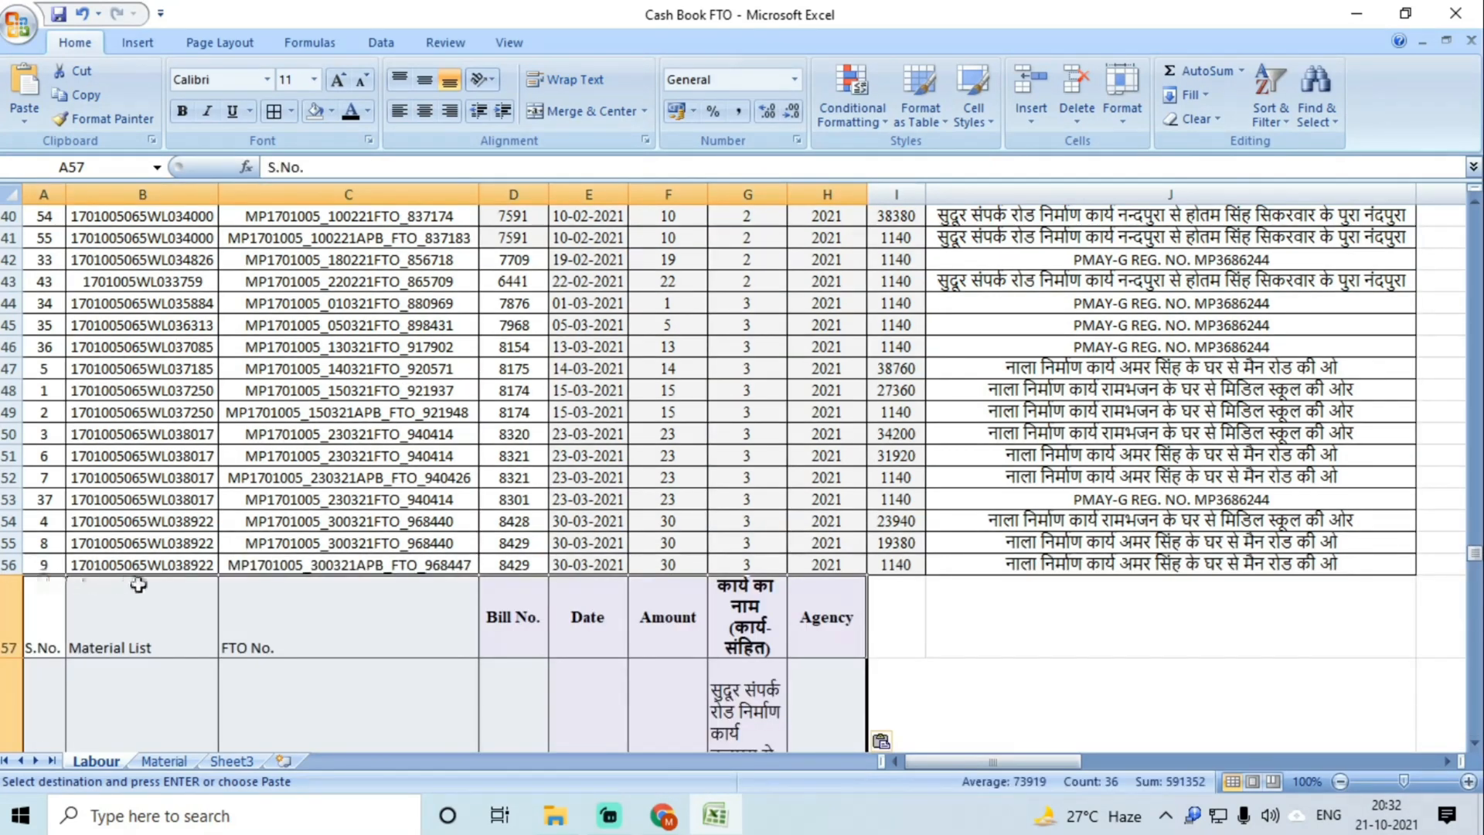
# Step: Move the pasted amount, work name and agency cells under the Labour Amount column
pyautogui.scroll(-2, 138, 585)
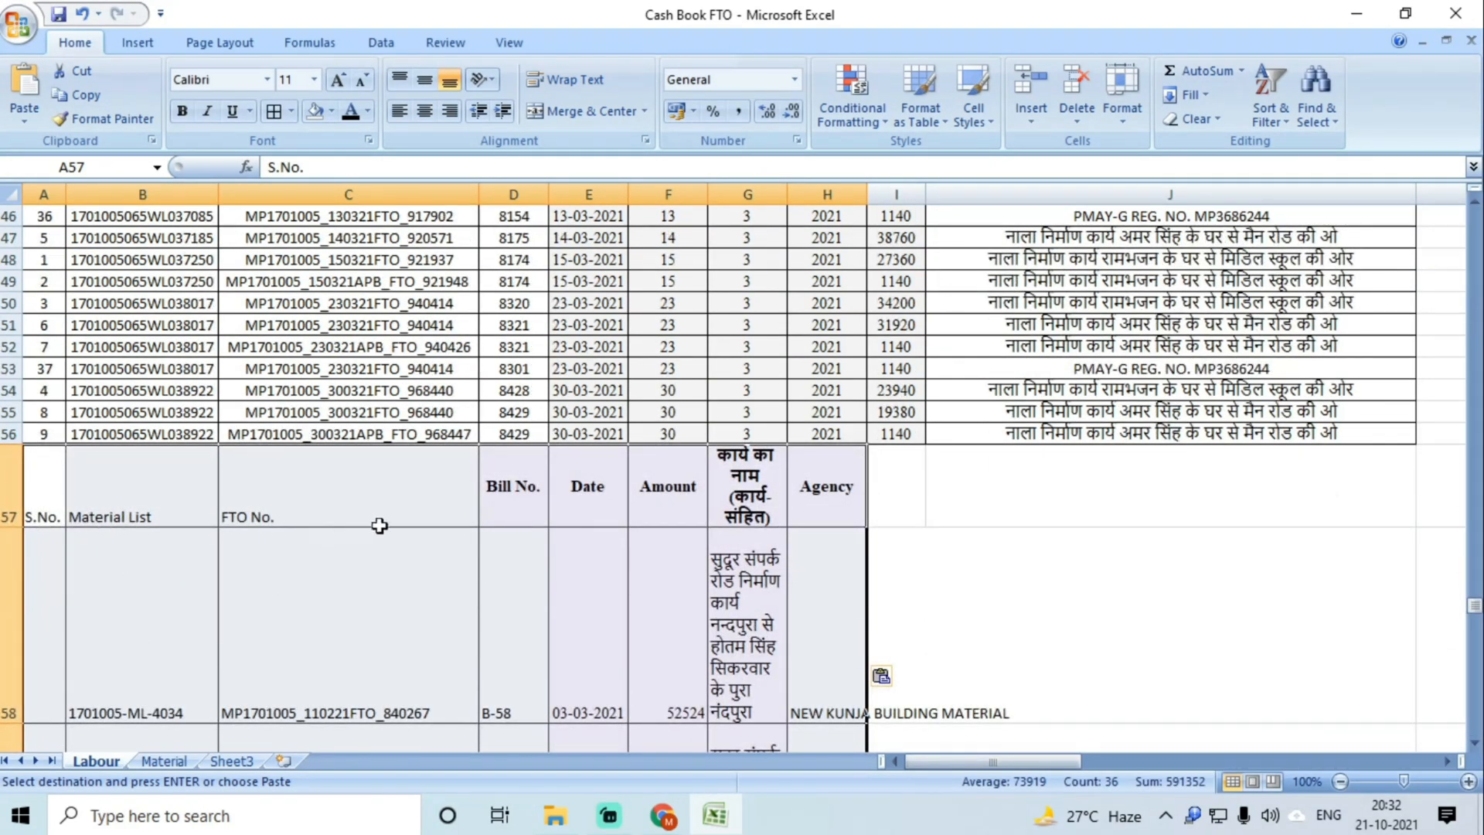
pyautogui.scroll(-1, 539, 523)
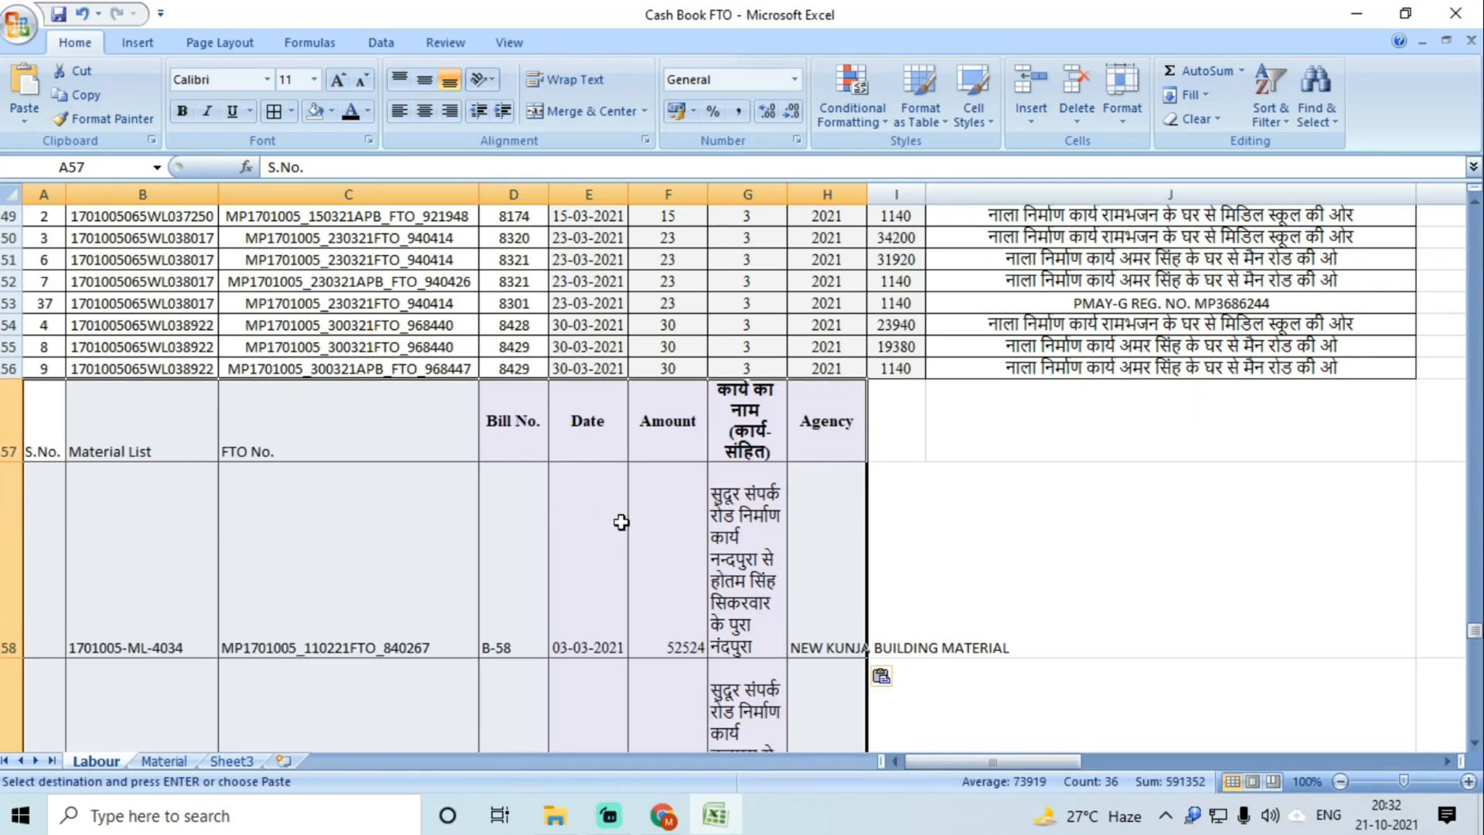
pyautogui.moveTo(682, 418); pyautogui.dragTo(812, 582)
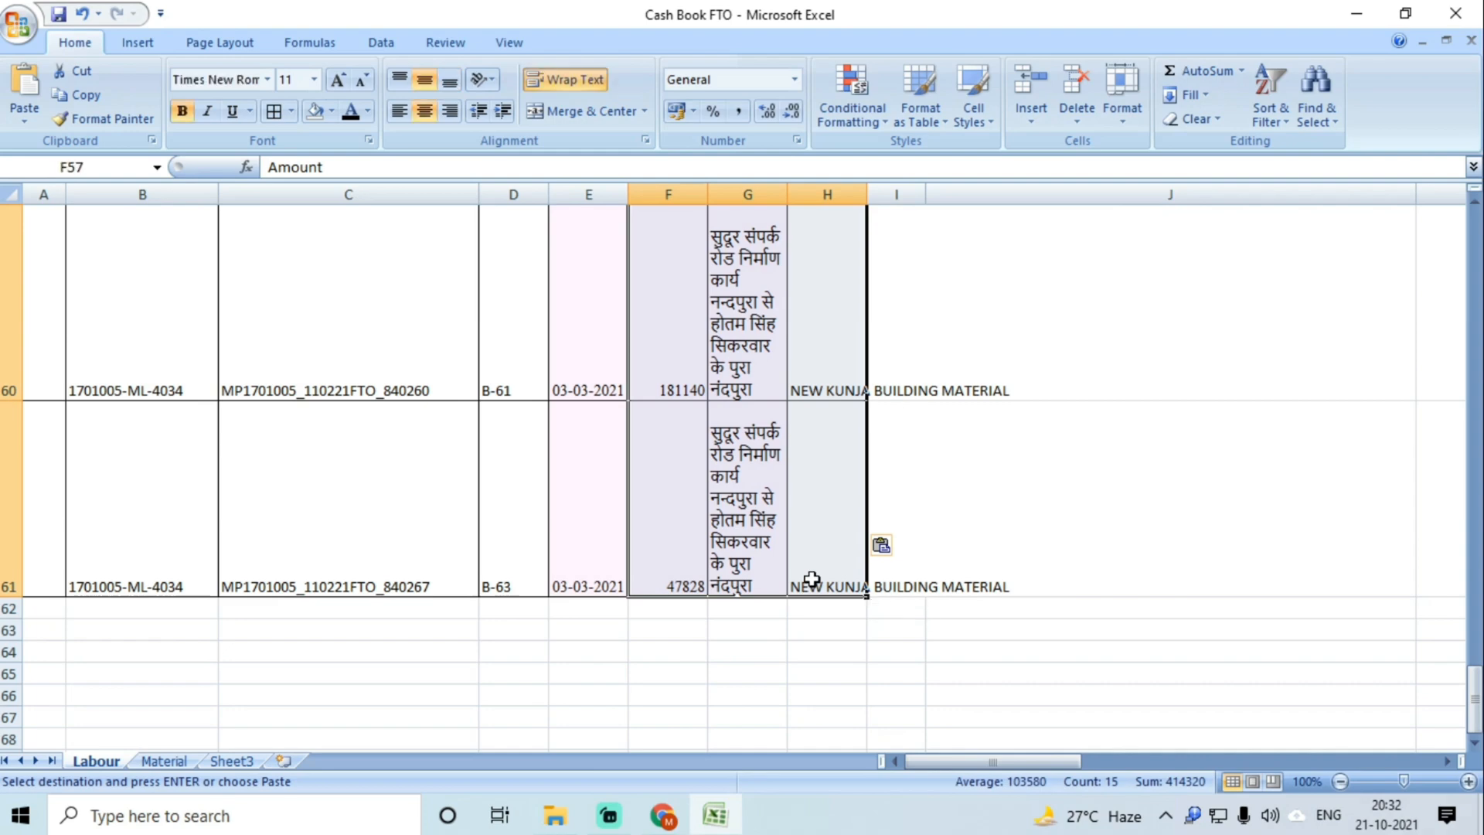
pyautogui.hotkey('ctrl', 'x')
pyautogui.scroll(5, 811, 580)
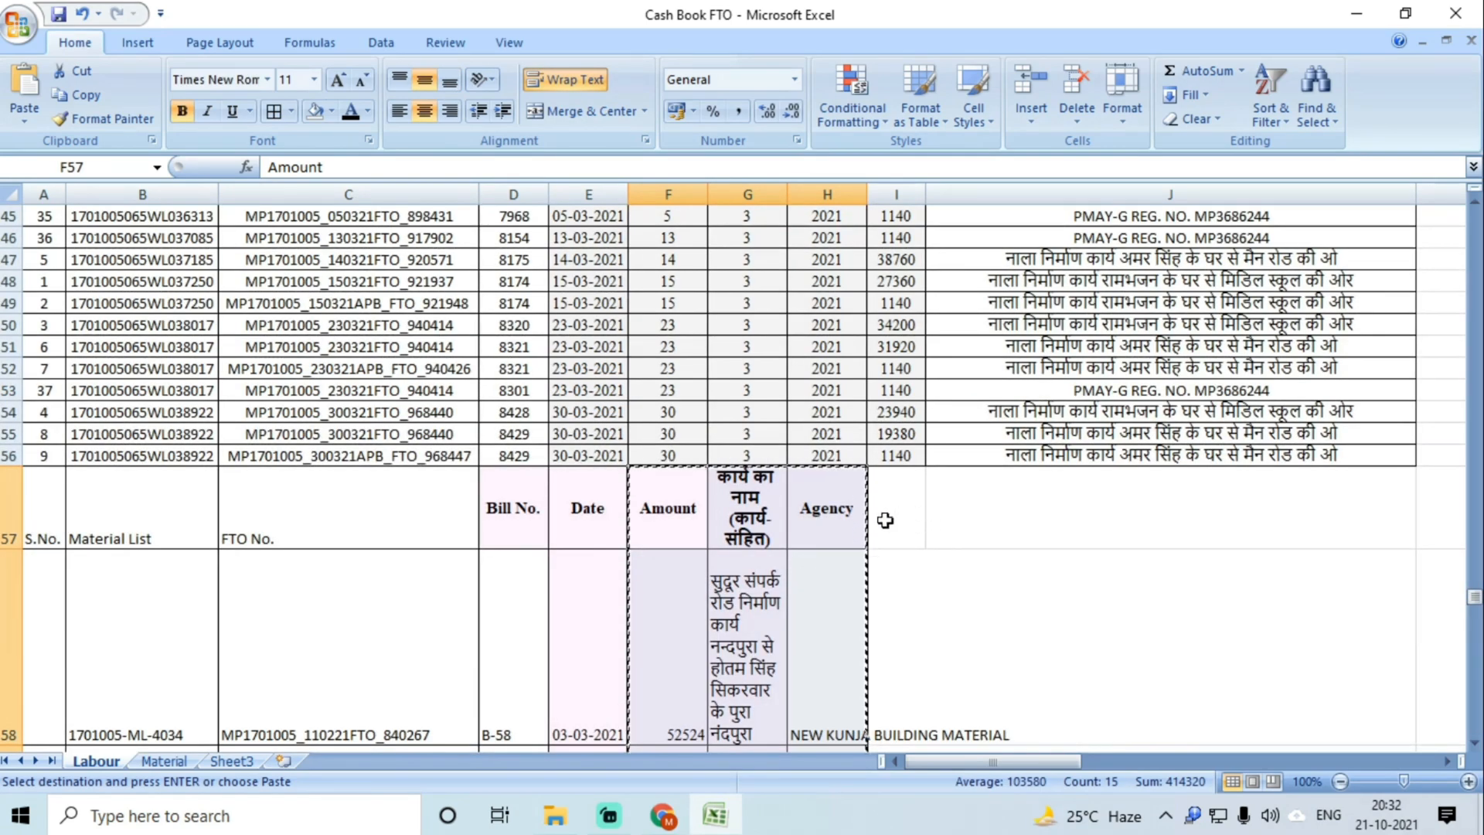
pyautogui.click(894, 490)
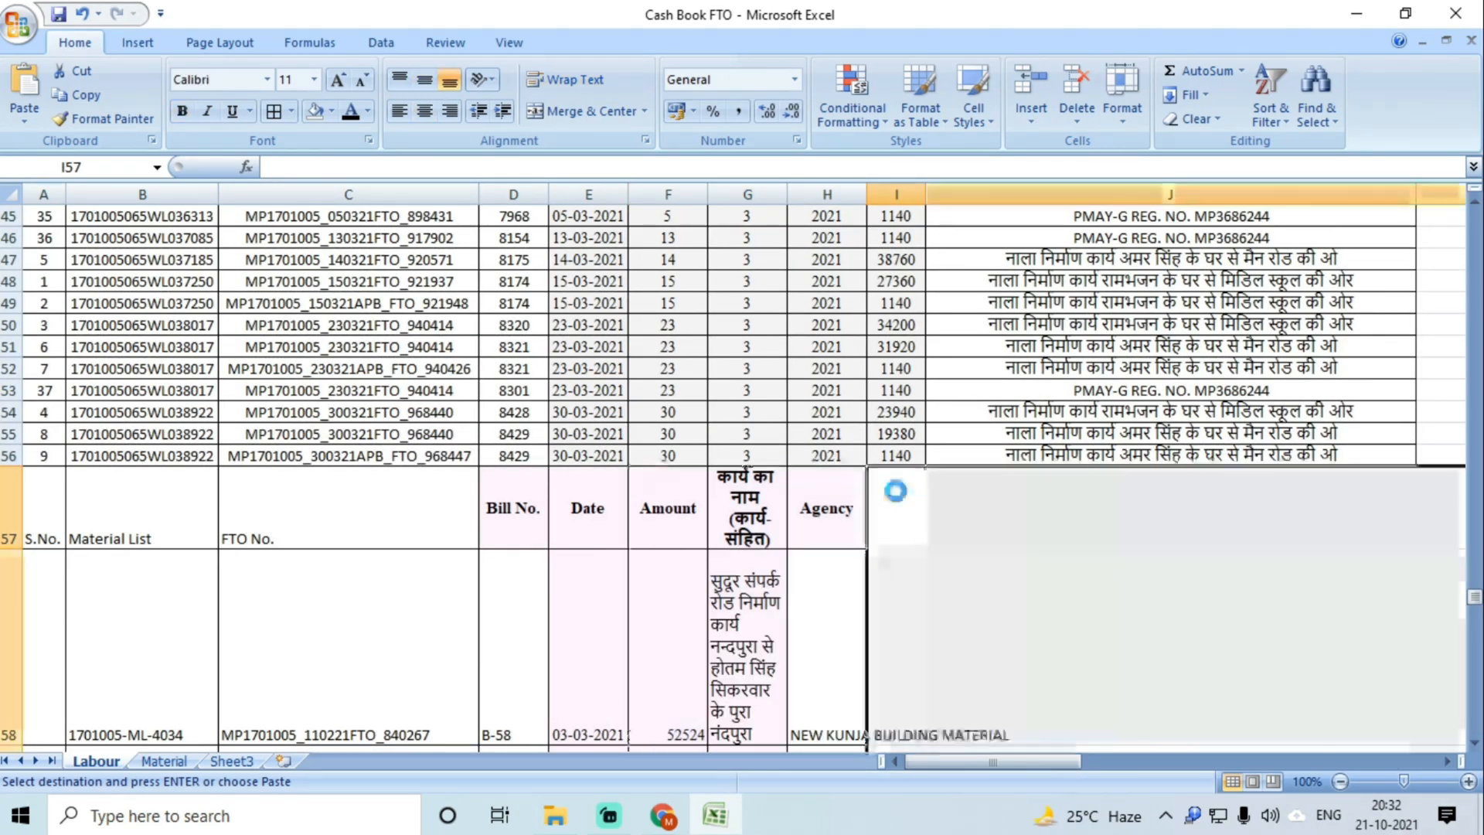
pyautogui.hotkey('ctrl', 'v')
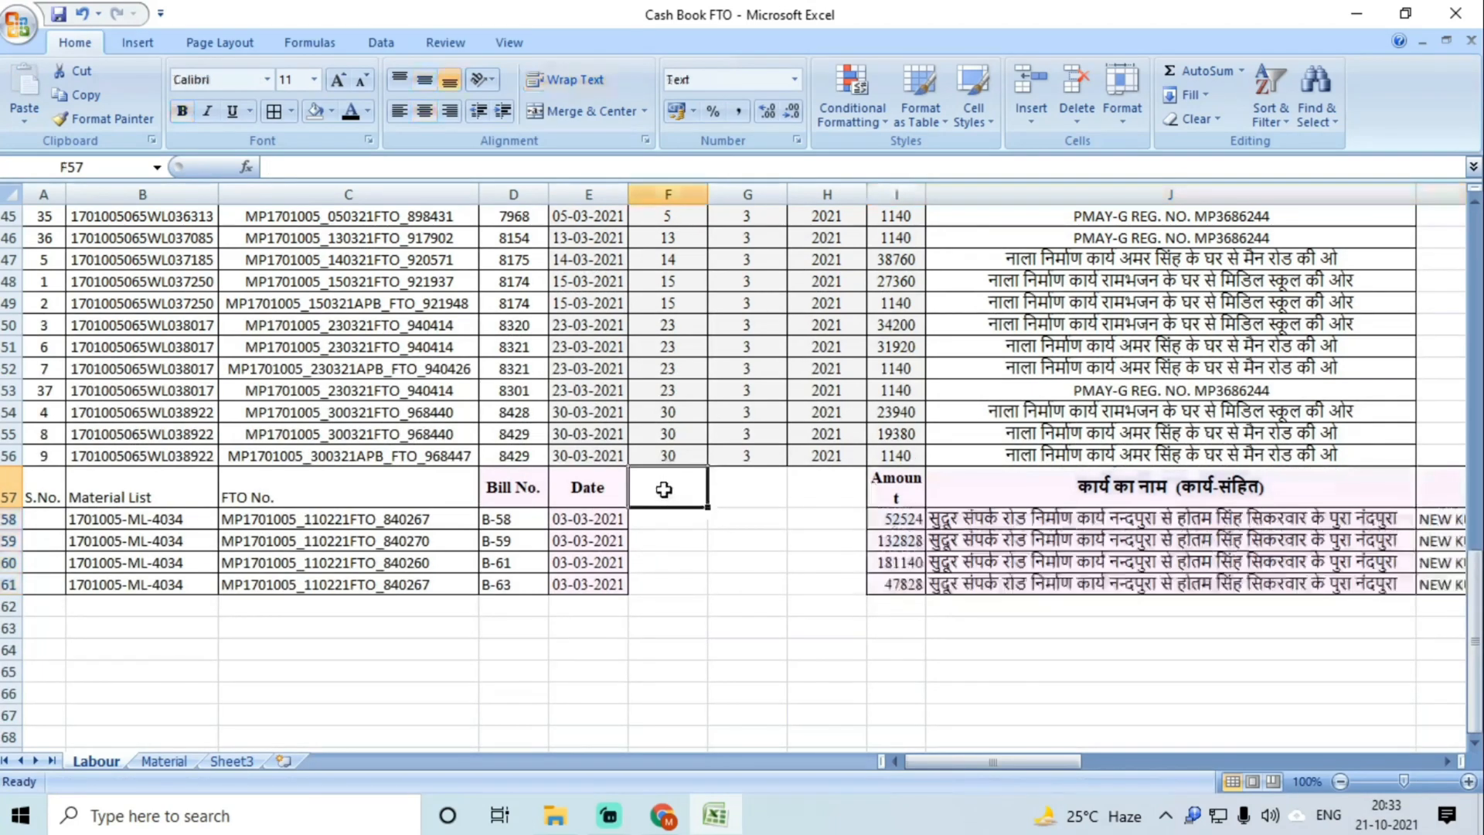
# Step: Delete the leftover material header row 57
pyautogui.click(667, 524)
pyautogui.click(9, 487)
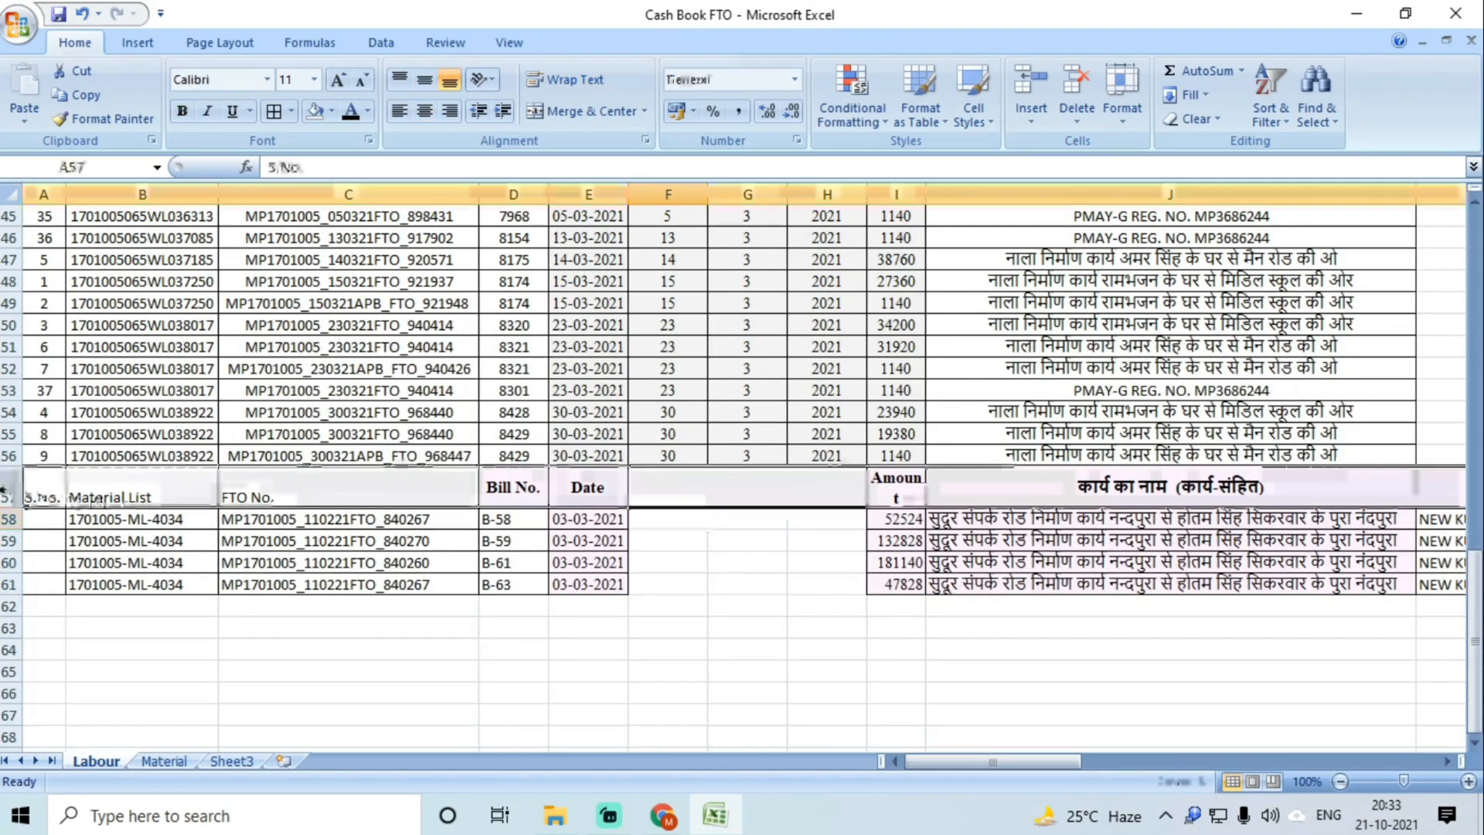
pyautogui.rightClick(10, 489)
pyautogui.click(57, 624)
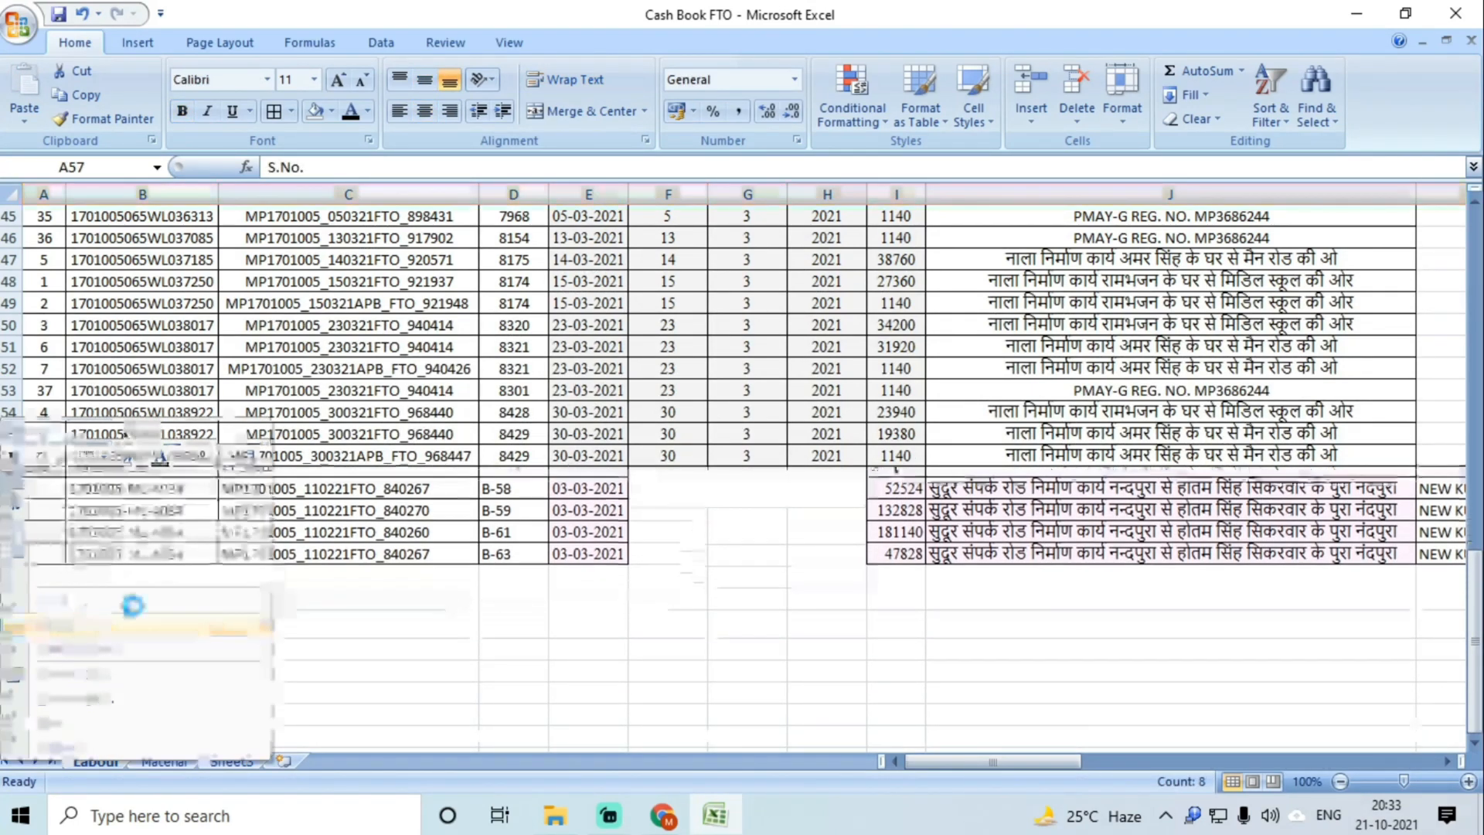
pyautogui.click(651, 478)
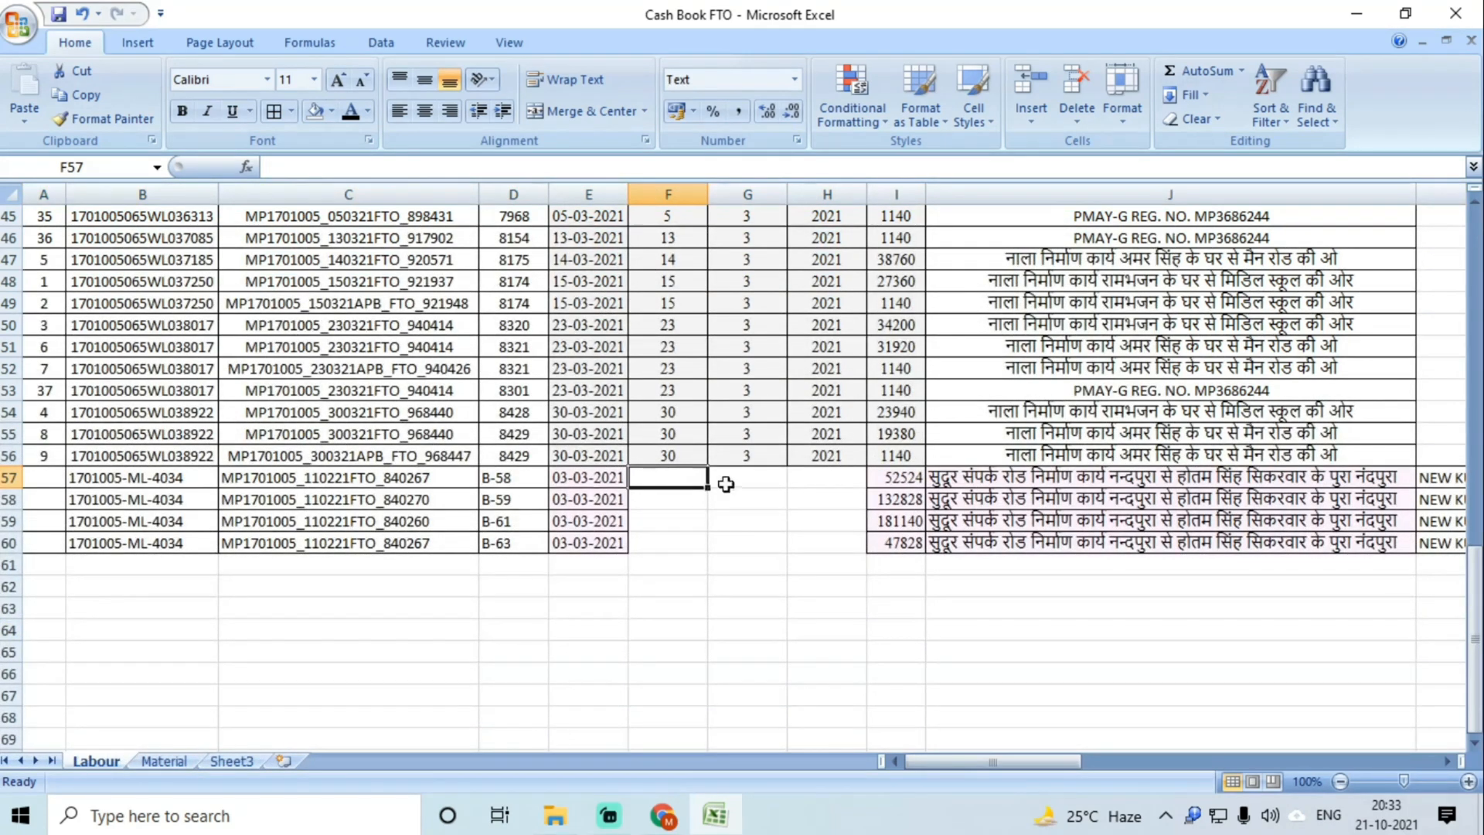
# Step: Enter DD 3, MM 3, YYYY 2021 in the first material row and fill down four rows
pyautogui.write('3')
pyautogui.press('Tab')
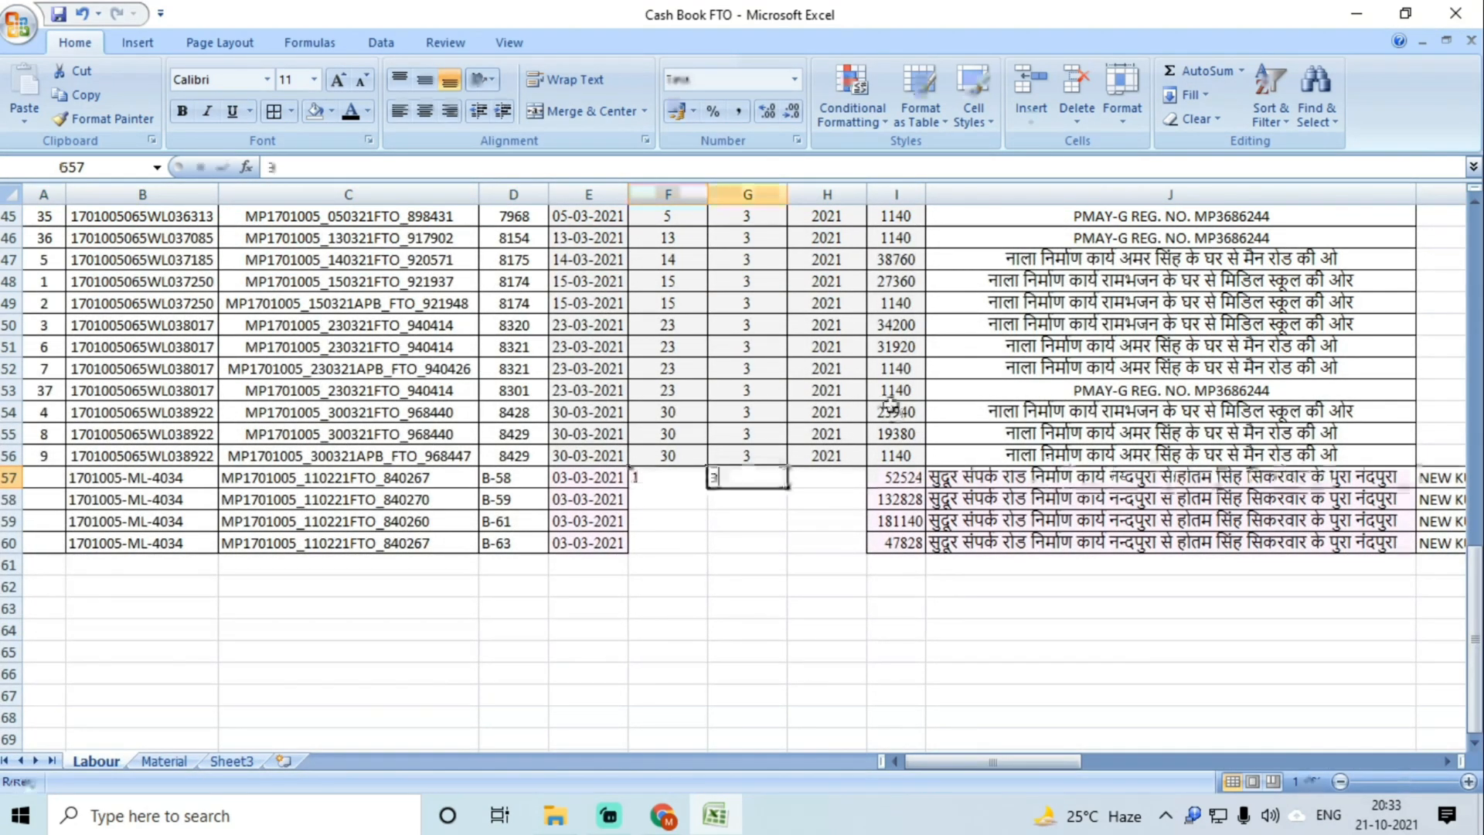
pyautogui.write('3')
pyautogui.press('Tab')
pyautogui.write('2')
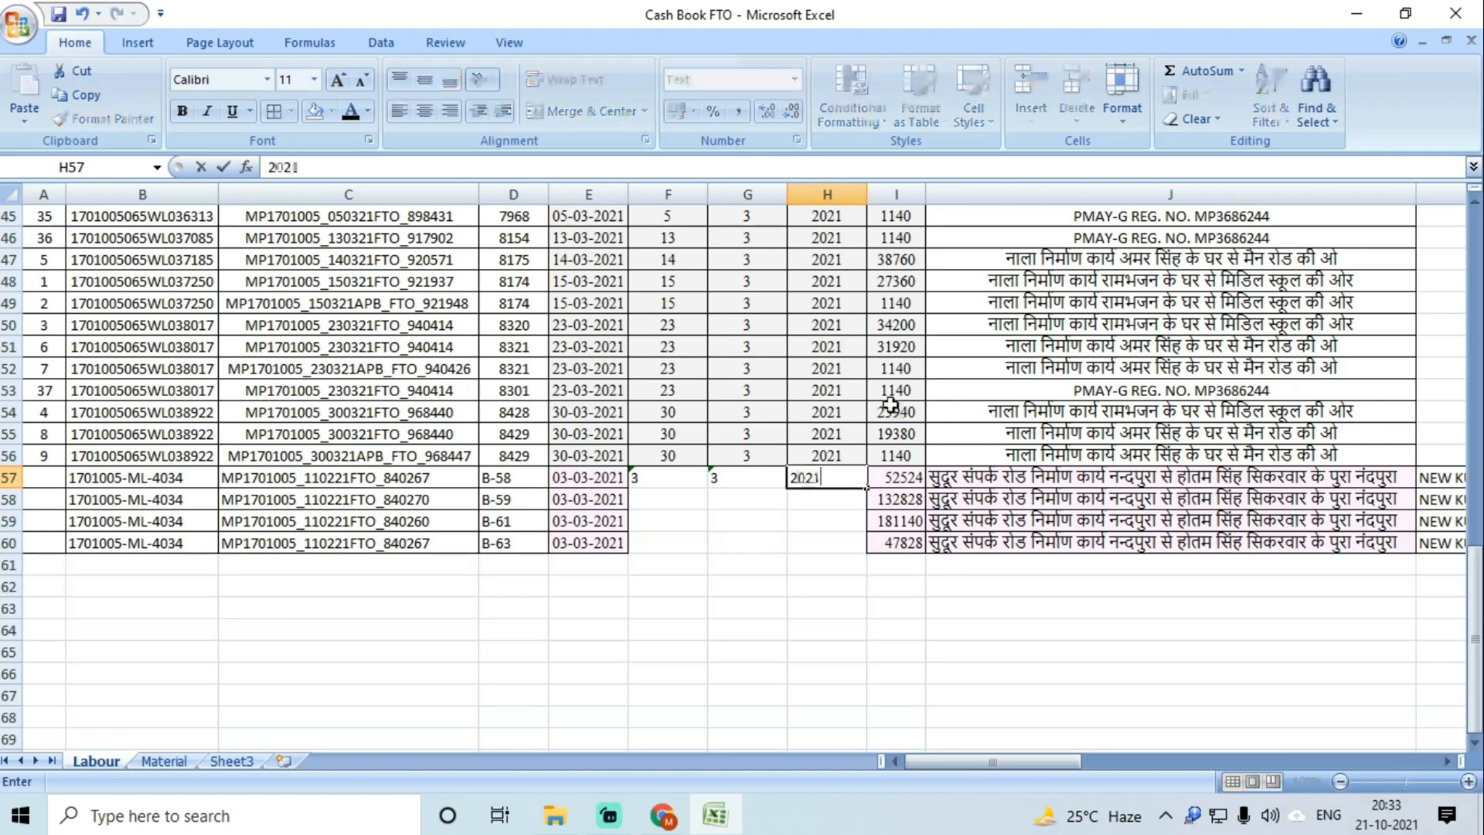
pyautogui.click(763, 623)
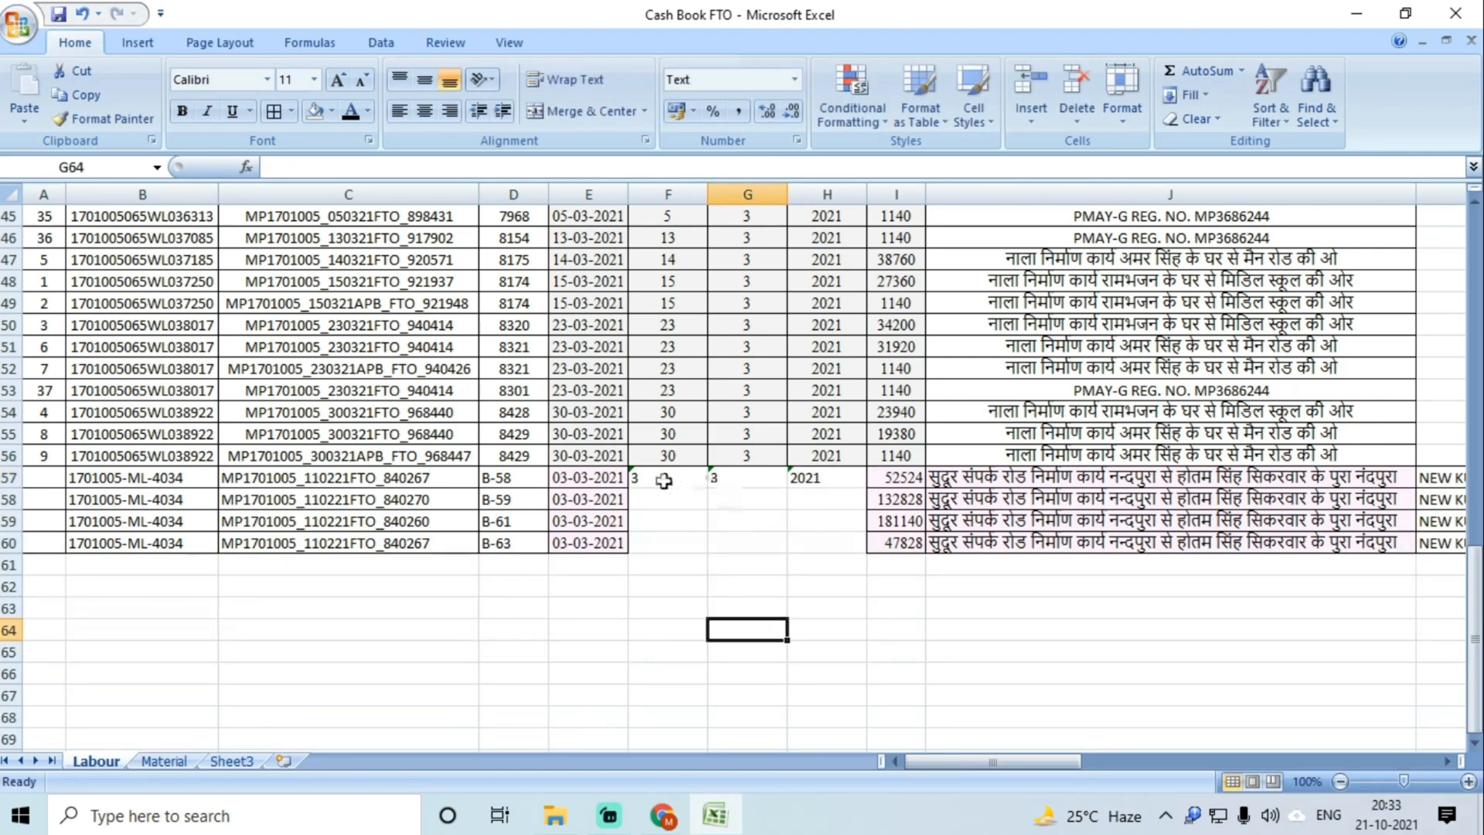
pyautogui.moveTo(664, 481); pyautogui.dragTo(814, 544)
pyautogui.hotkey('ctrl', 'd')
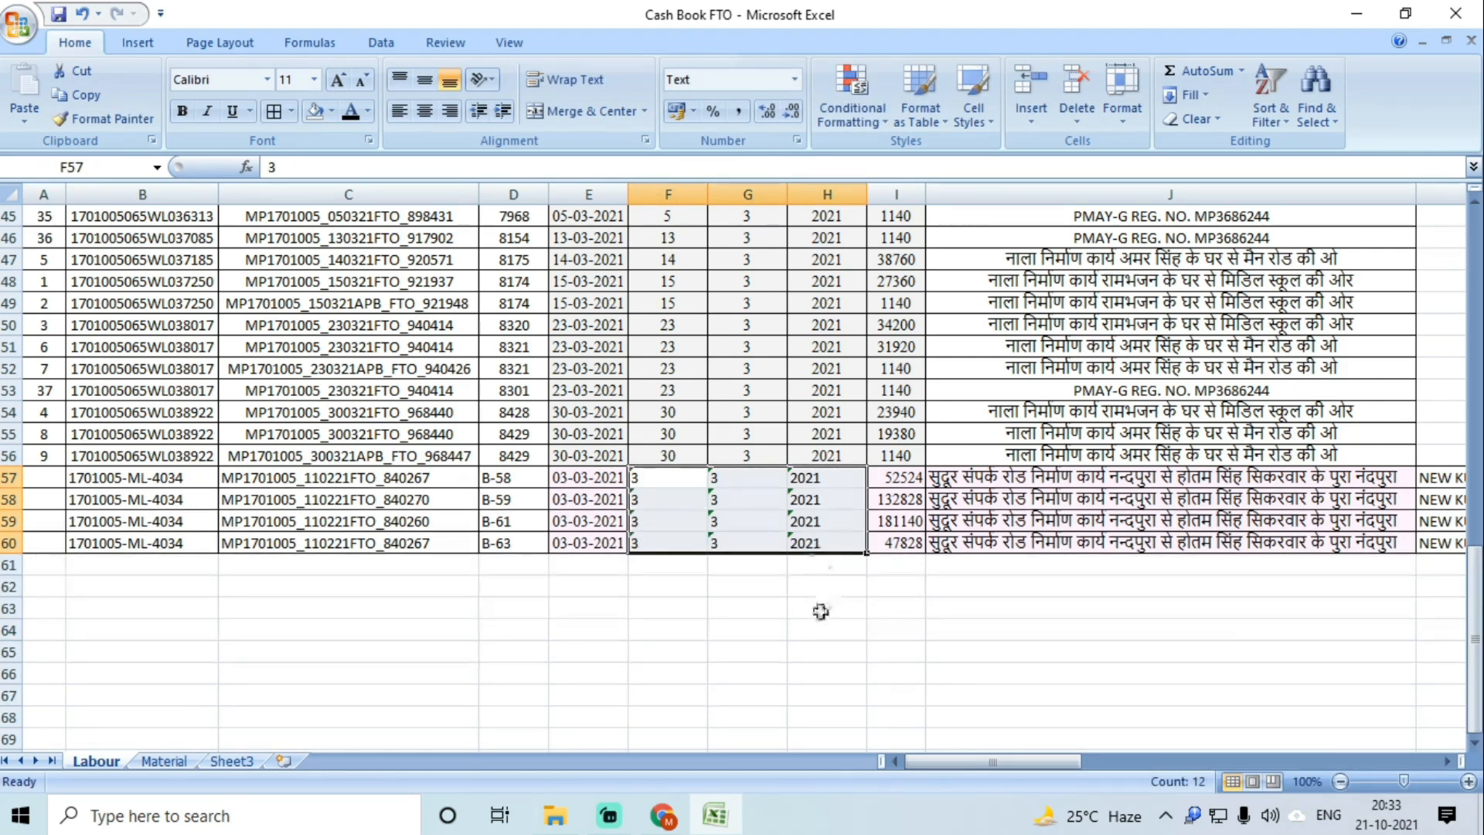
# Step: Convert the text-stored DD, MM and YYYY values to numbers
pyautogui.moveTo(641, 477); pyautogui.dragTo(662, 541)
pyautogui.click(619, 478)
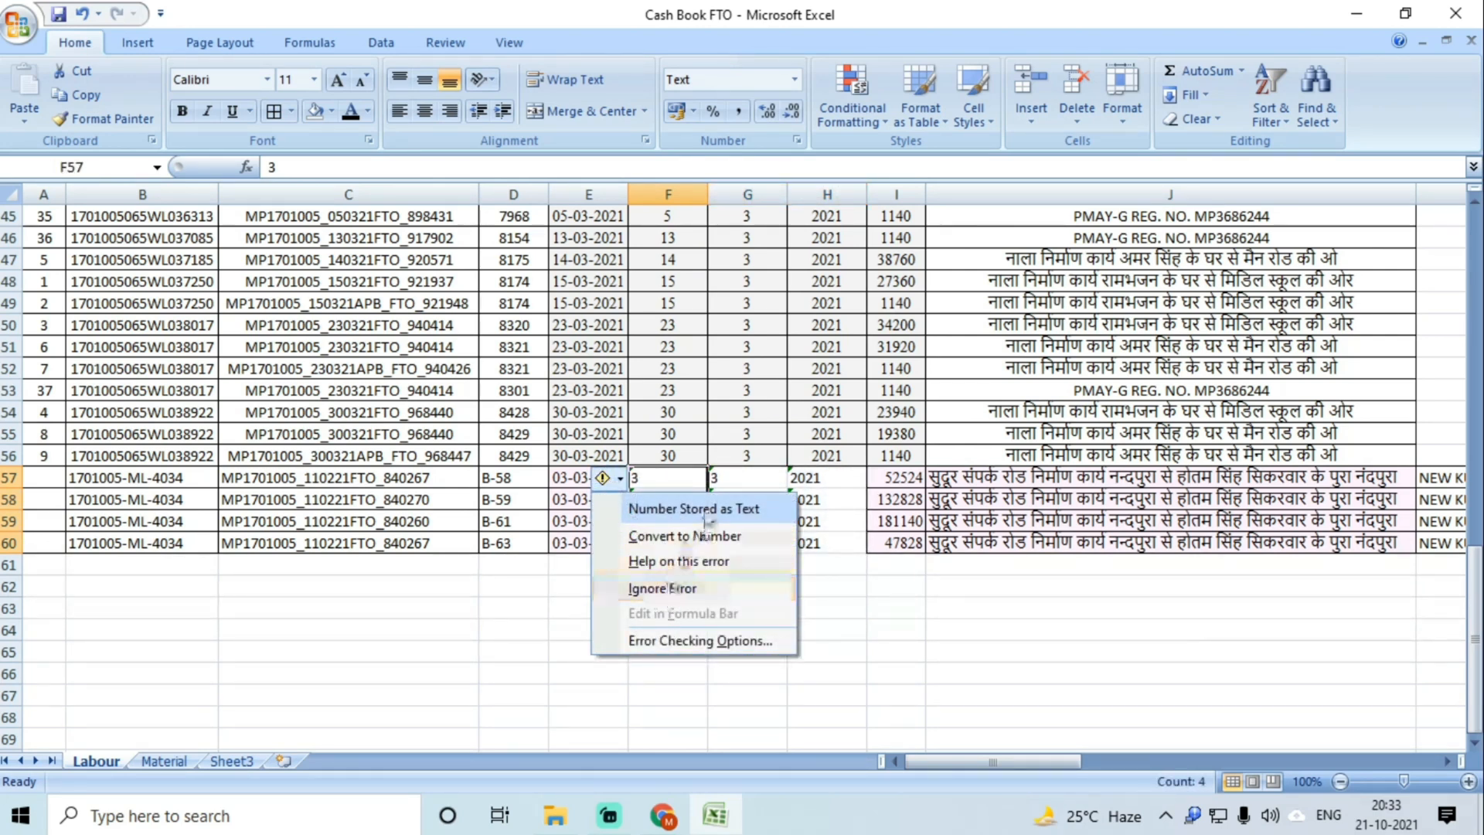
pyautogui.click(690, 539)
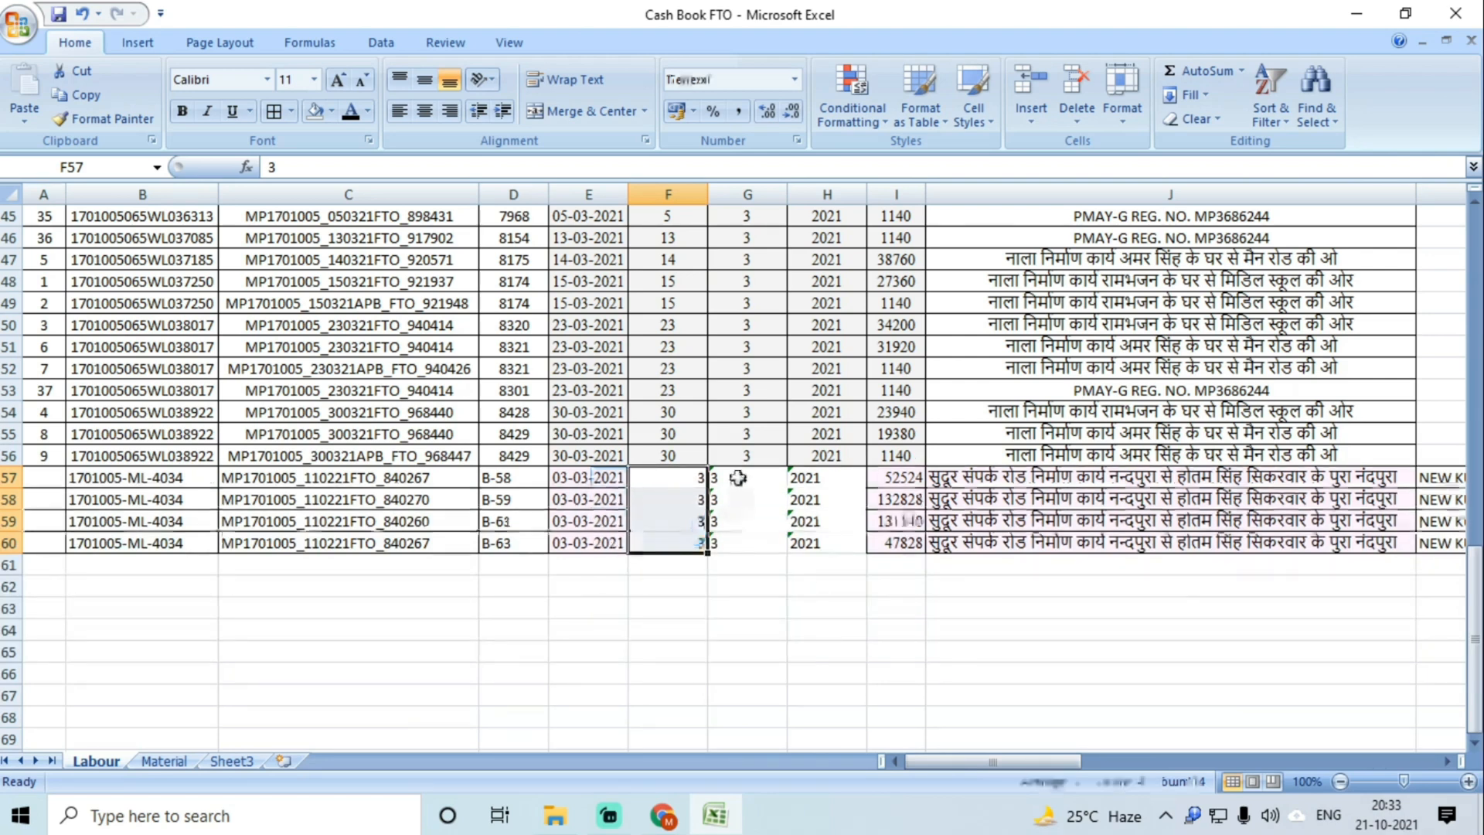
pyautogui.moveTo(746, 477); pyautogui.dragTo(746, 541)
pyautogui.click(684, 478)
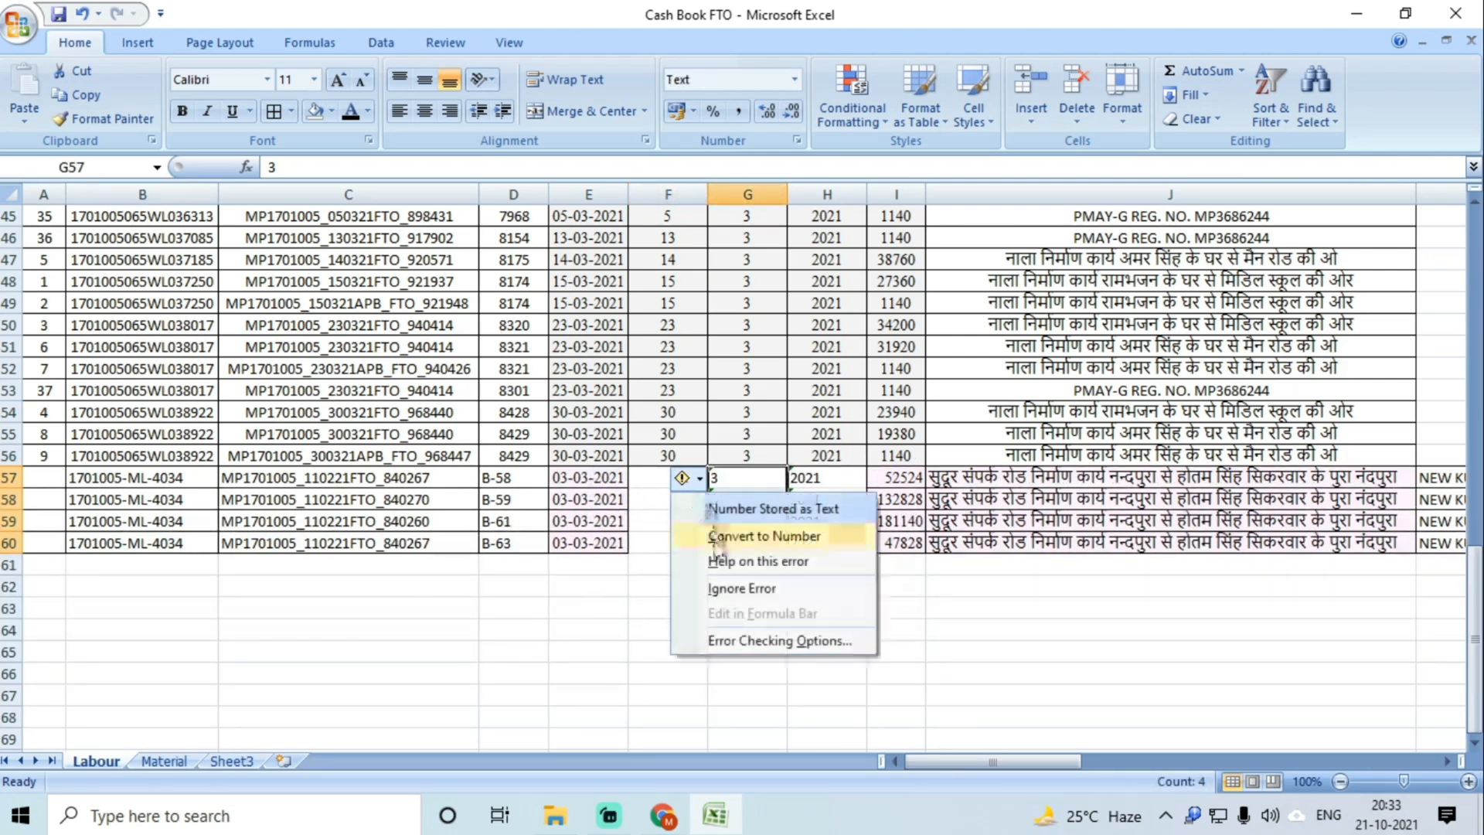
pyautogui.click(753, 622)
pyautogui.moveTo(825, 477); pyautogui.dragTo(825, 543)
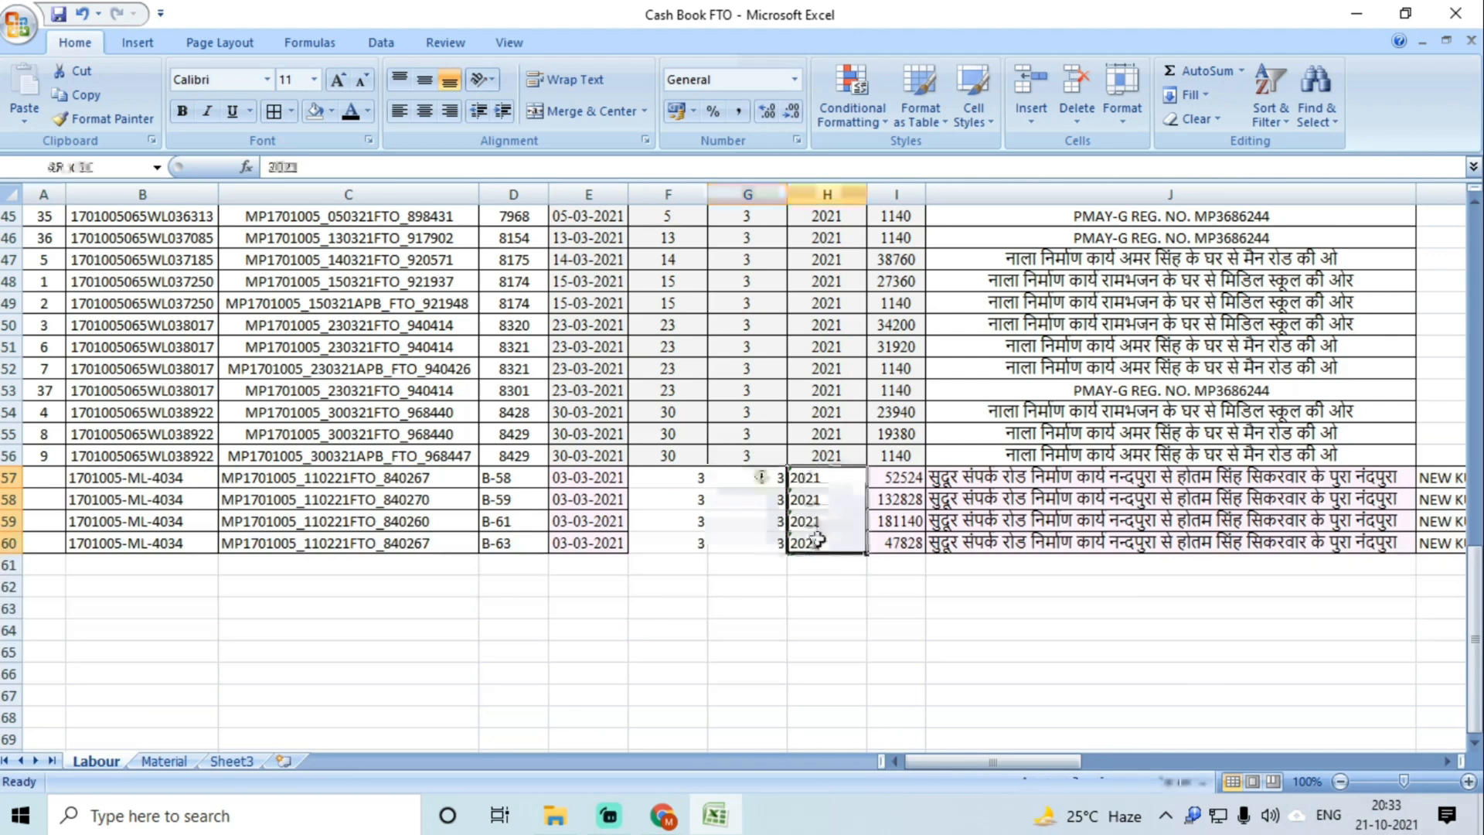
pyautogui.click(762, 478)
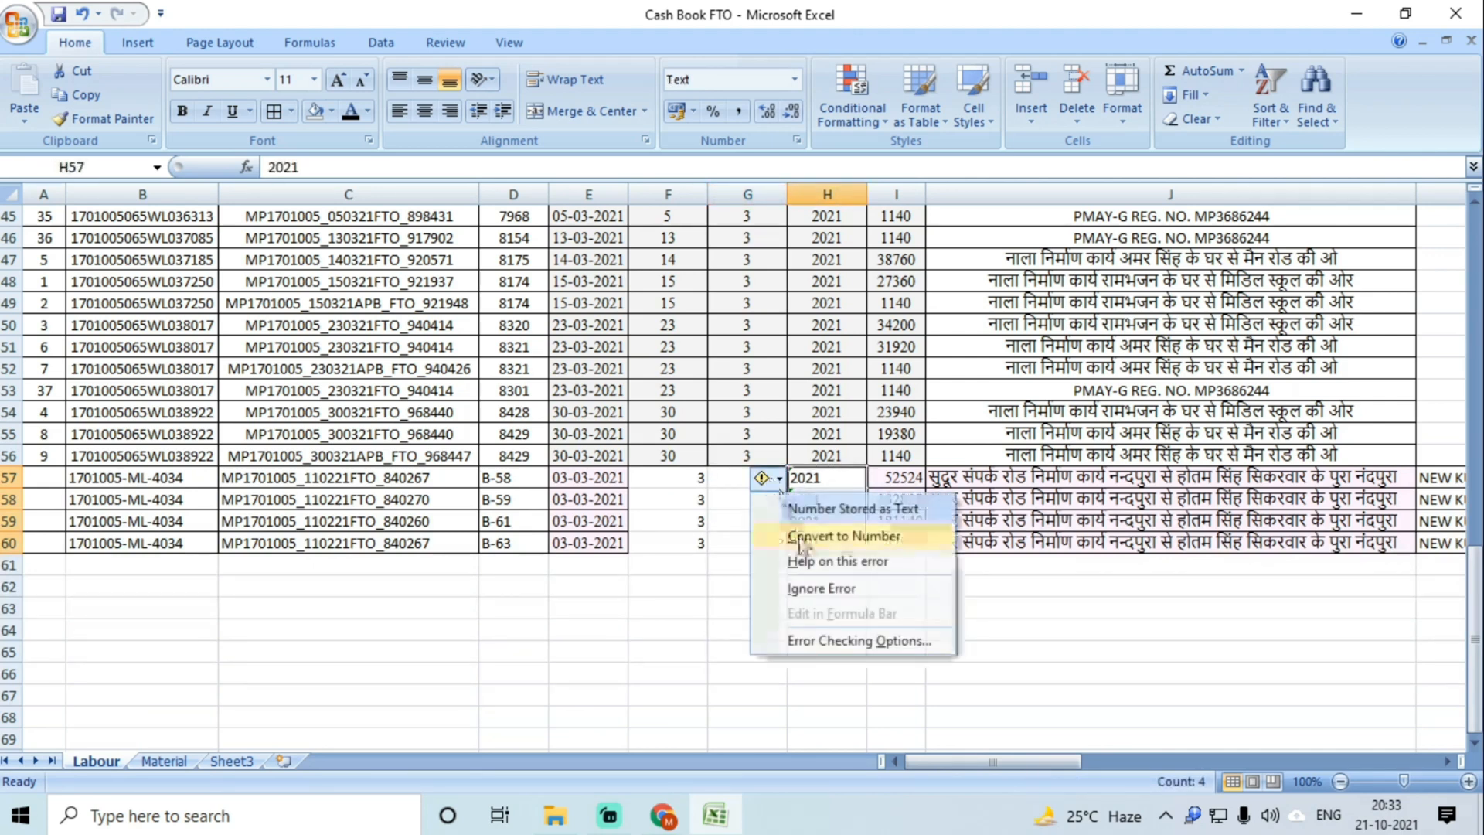
pyautogui.click(773, 623)
pyautogui.click(719, 521)
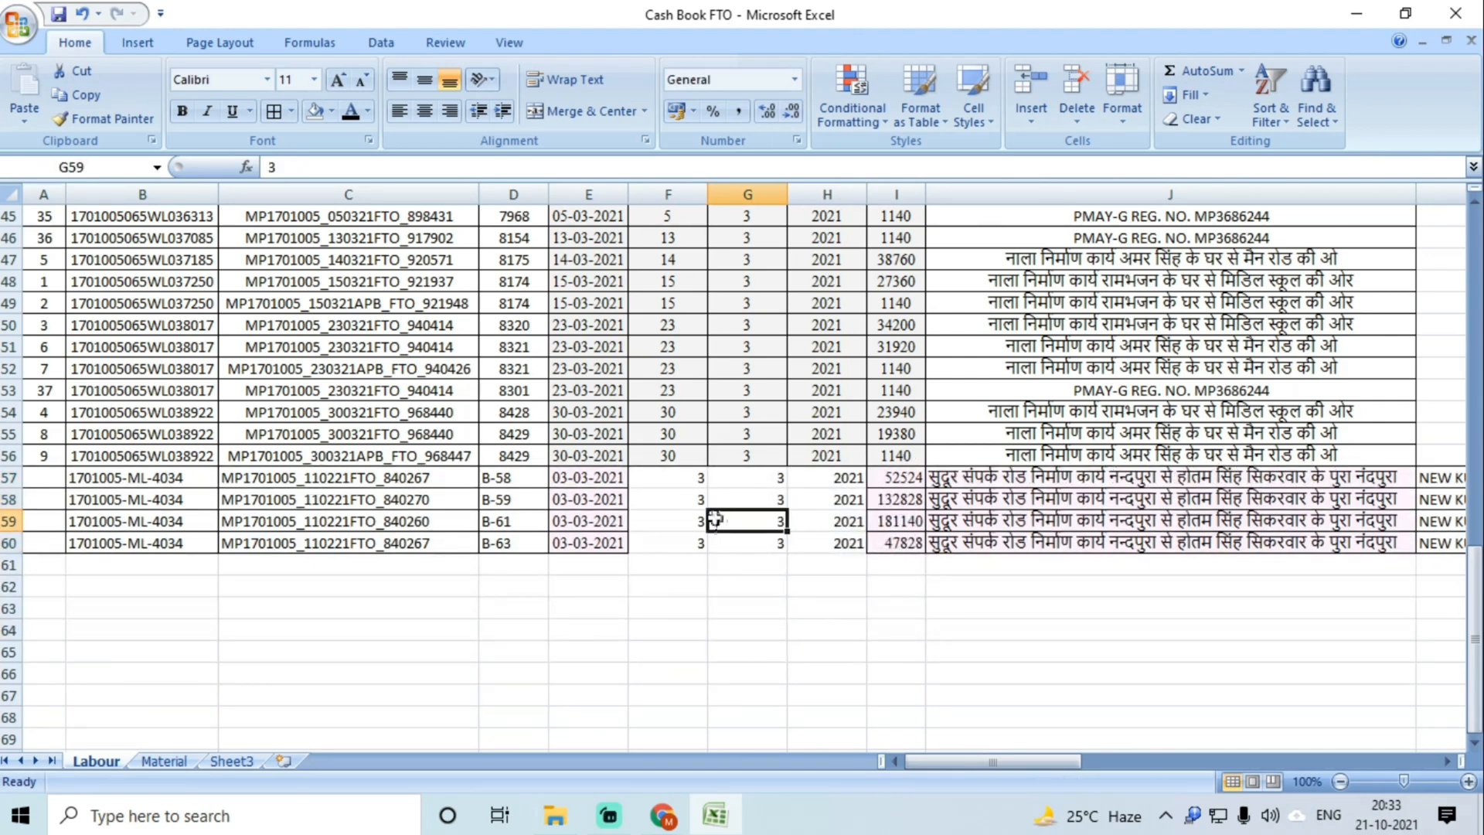
# Step: Centre-align all the data on the sheet
pyautogui.hotkey('ctrl', 'a')
pyautogui.click(425, 110)
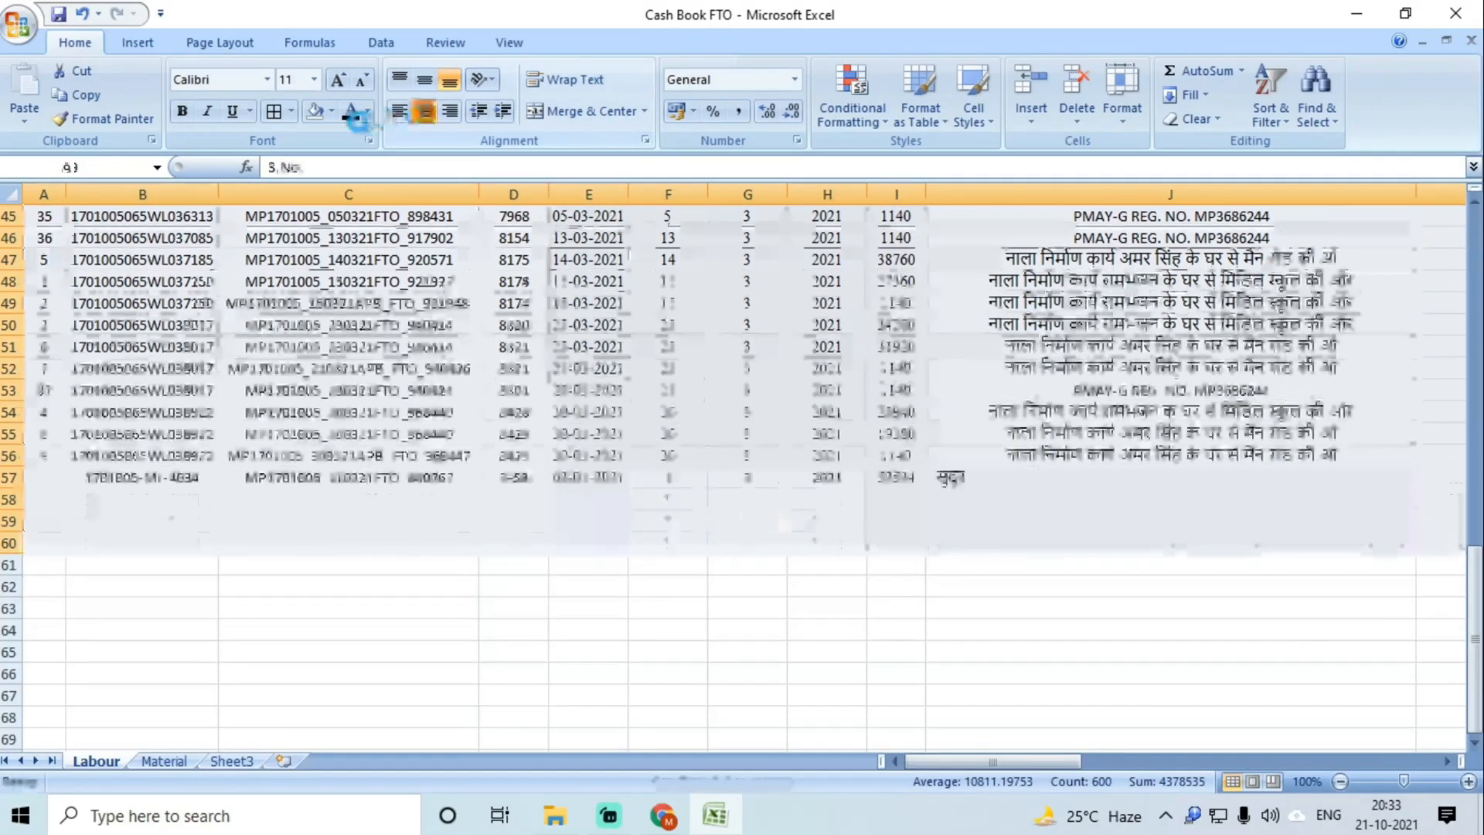
pyautogui.scroll(15, 712, 476)
pyautogui.click(712, 477)
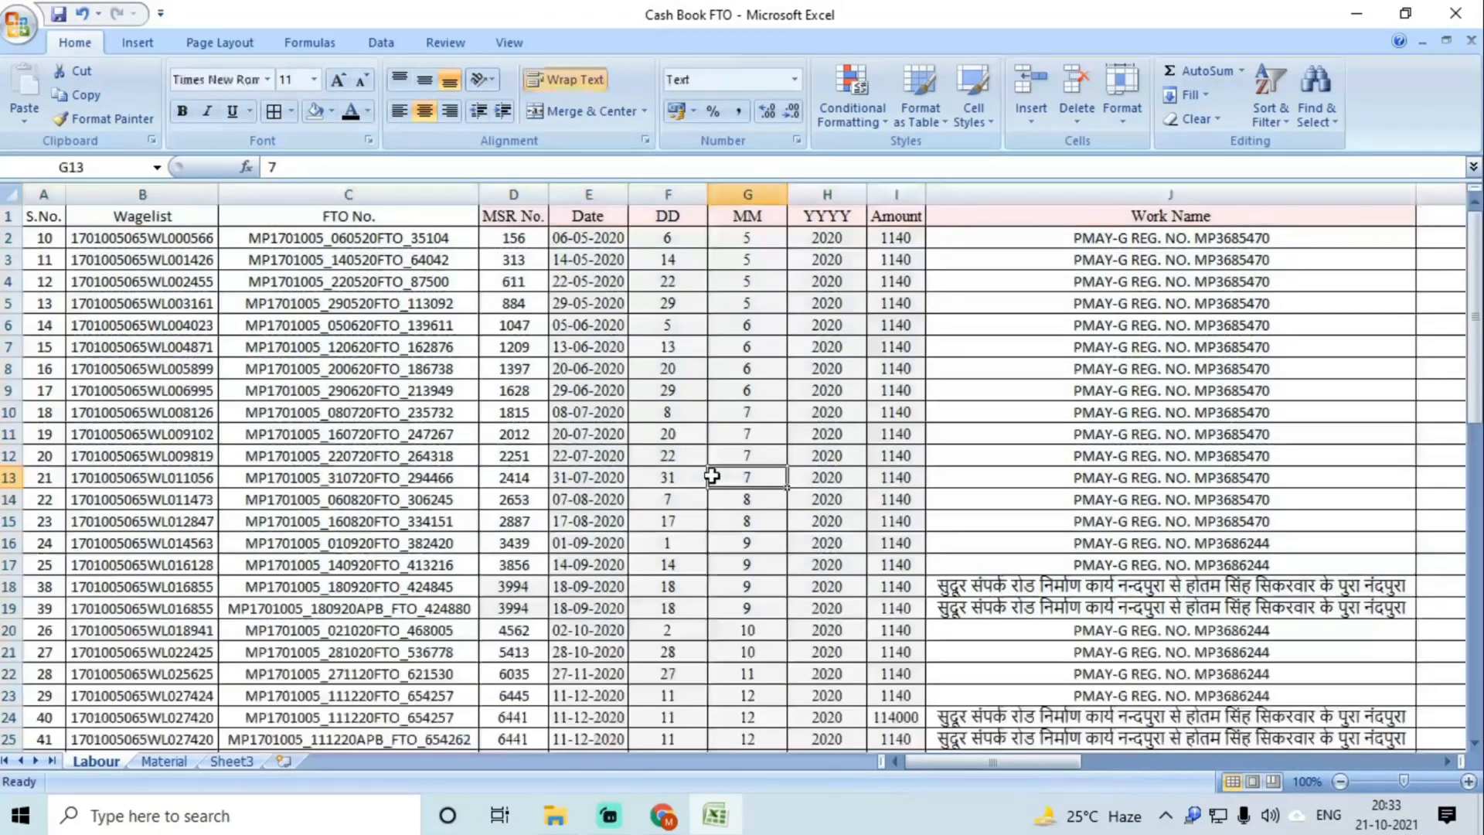
pyautogui.scroll(-20, 712, 476)
pyautogui.scroll(17, 711, 476)
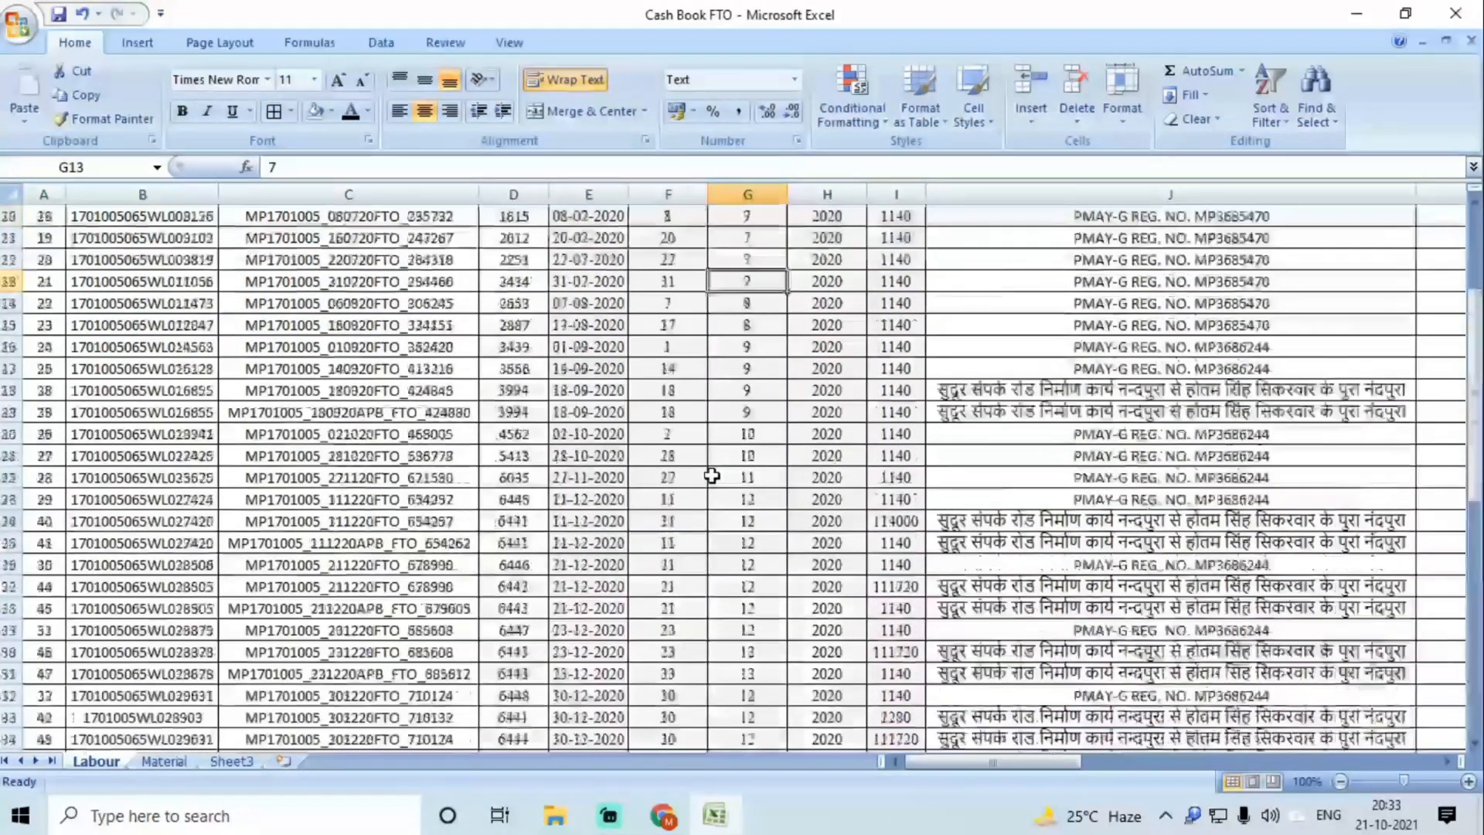
pyautogui.scroll(3, 712, 476)
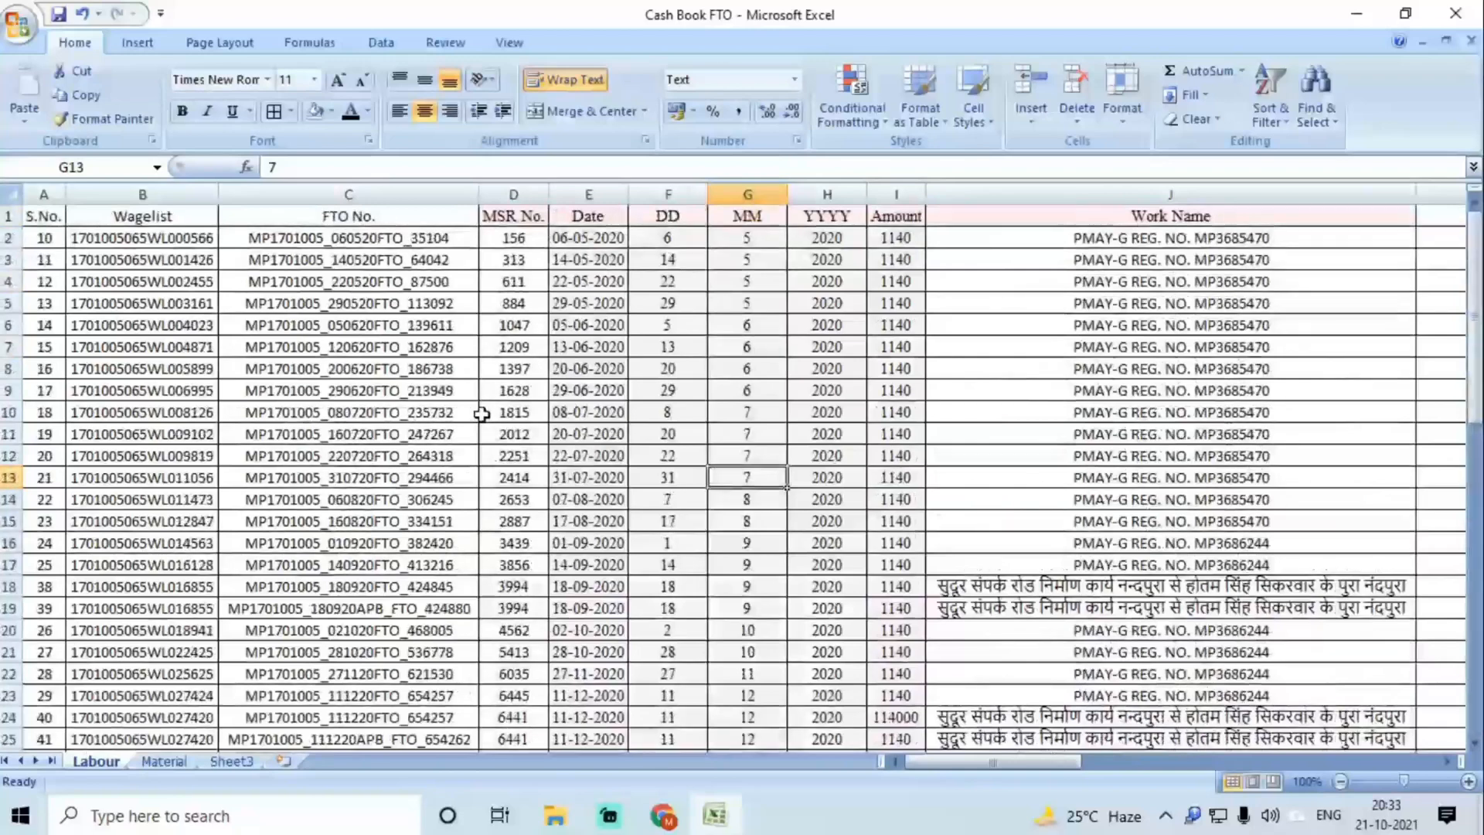
# Step: Rename the Labour sheet to 'Merged Data' and delete the Material sheet
pyautogui.doubleClick(96, 767)
pyautogui.write('Merged')
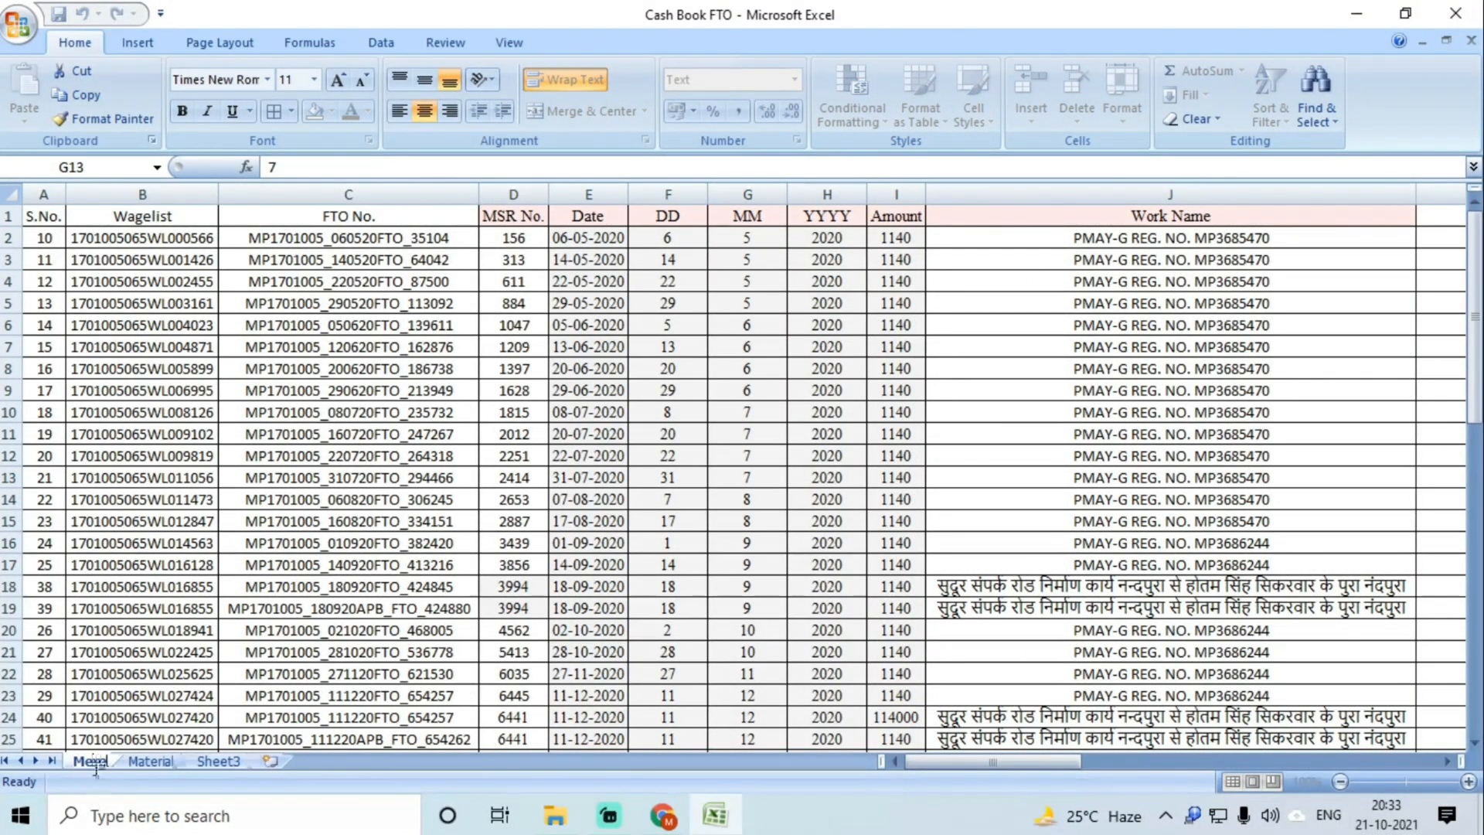
pyautogui.write(' Data')
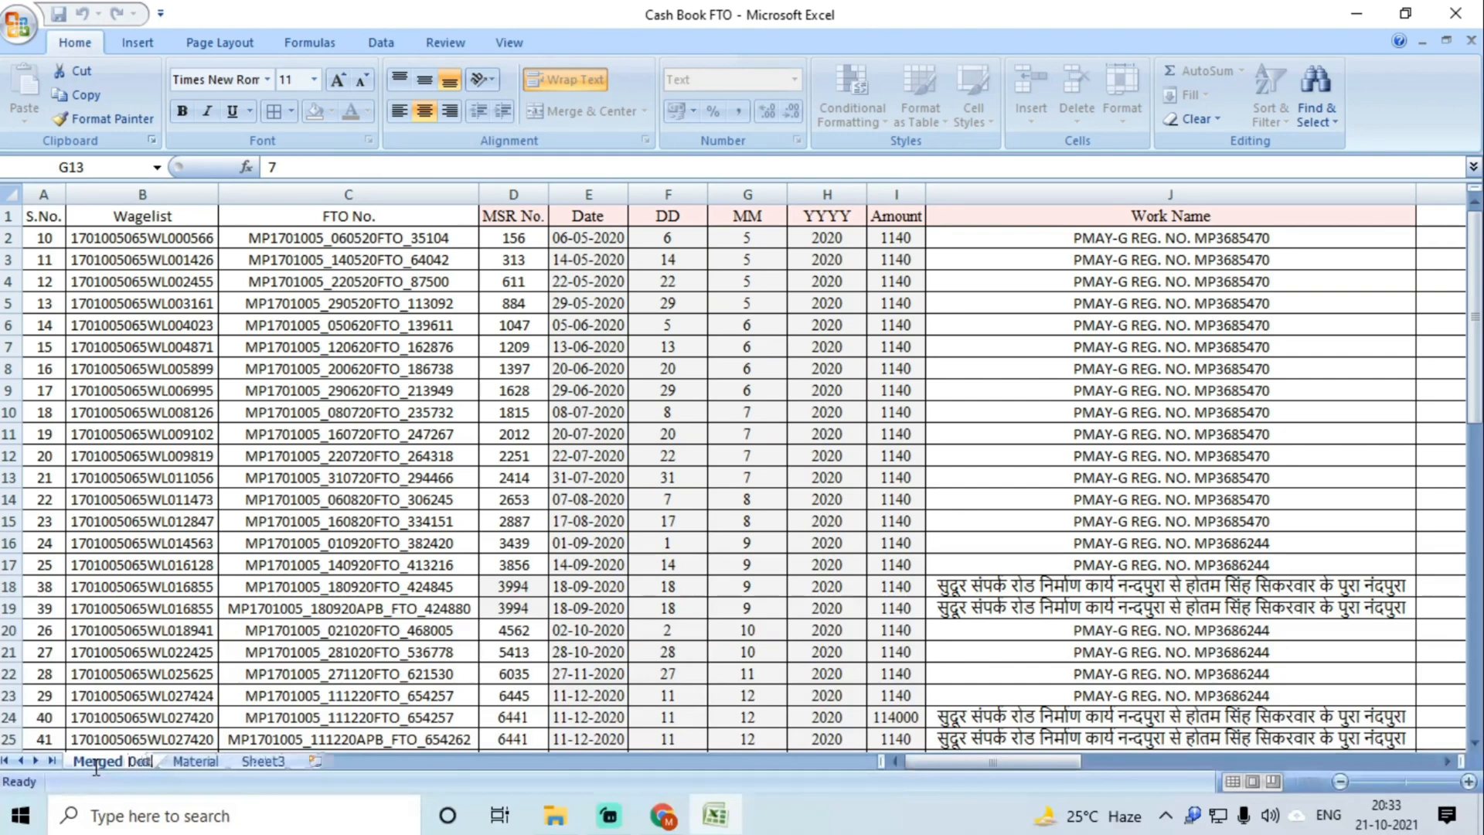
pyautogui.click(303, 544)
pyautogui.rightClick(203, 761)
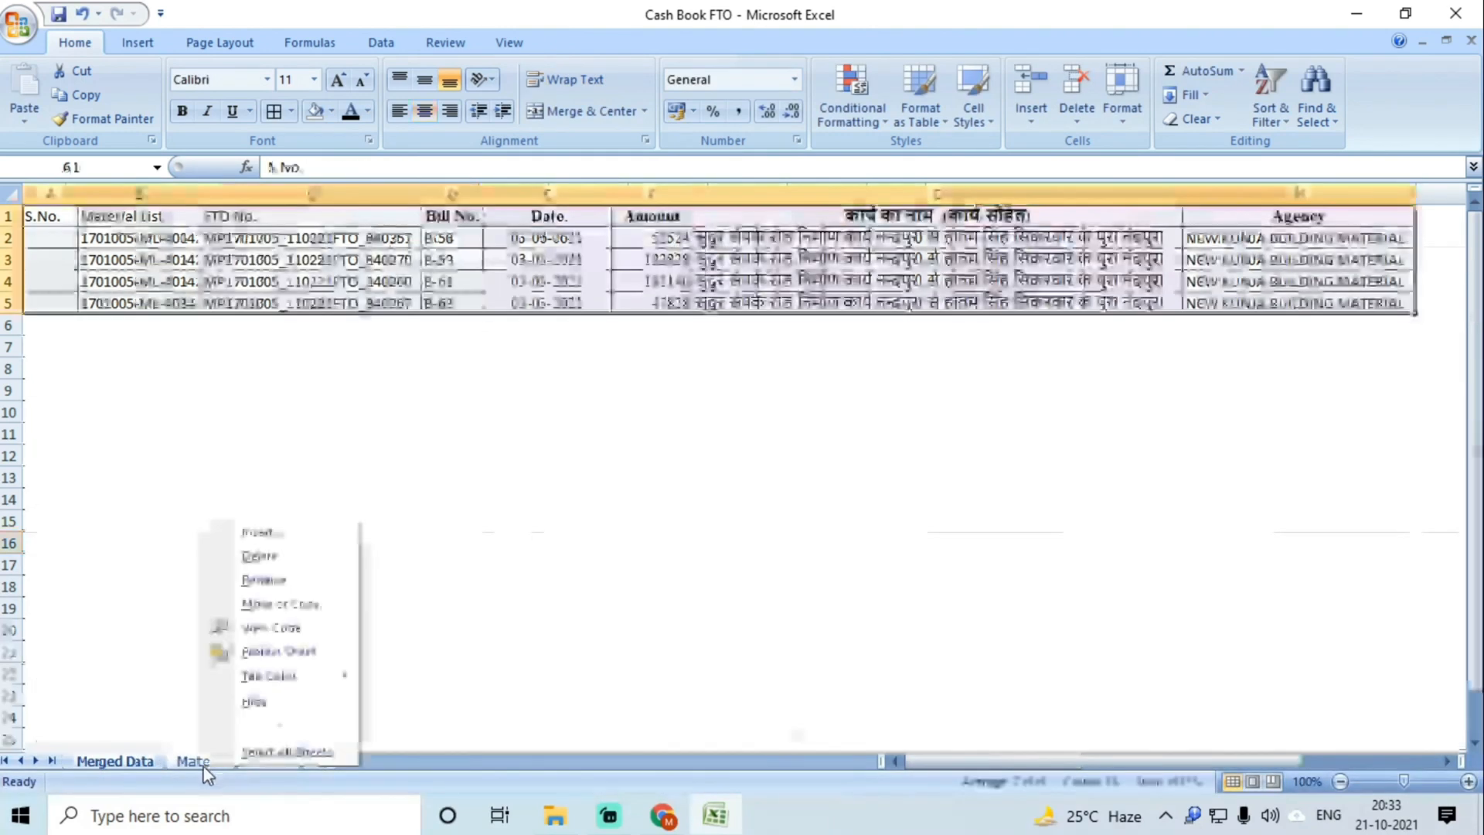
pyautogui.click(260, 558)
pyautogui.click(696, 462)
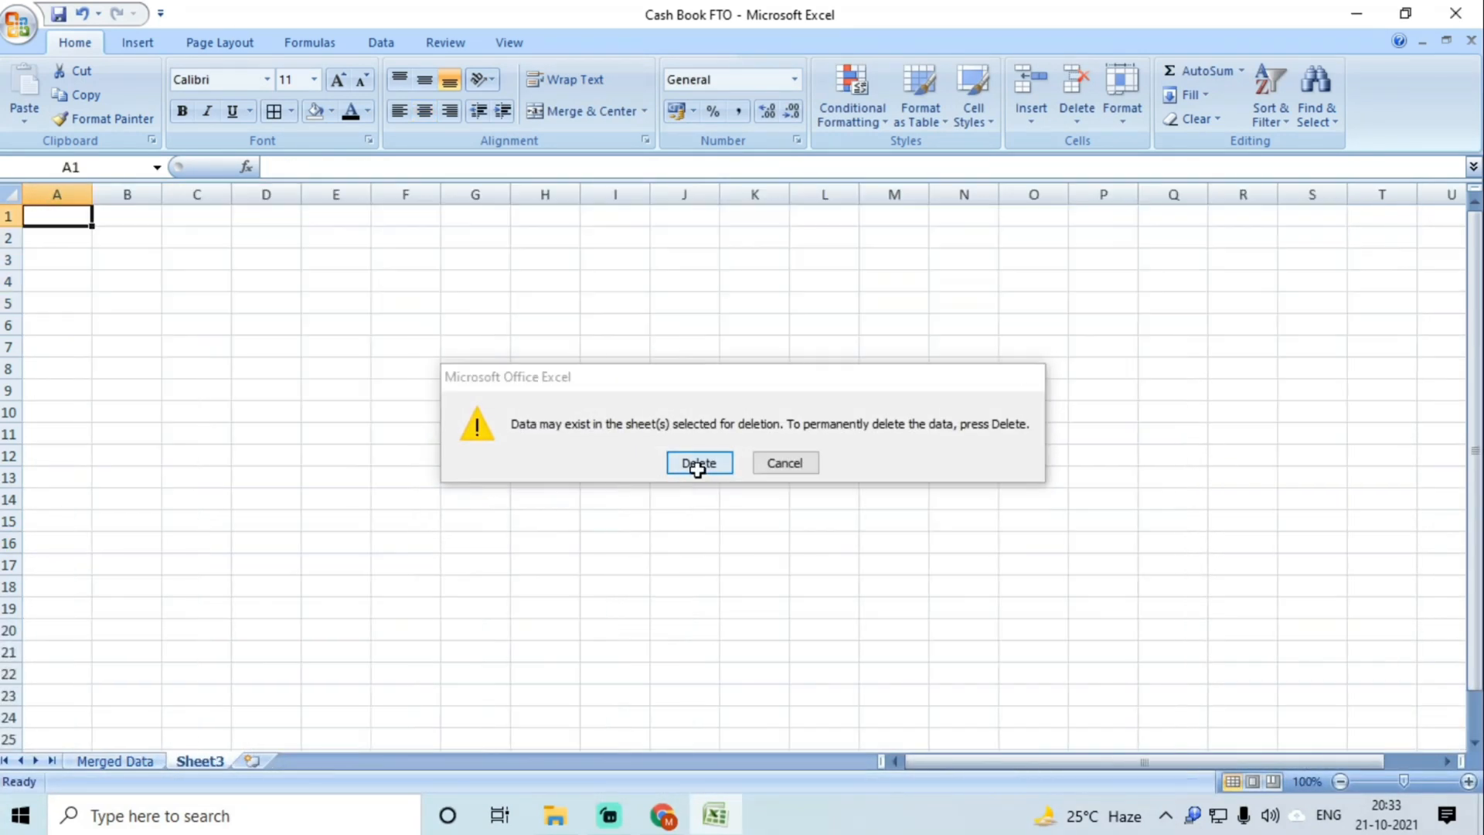
pyautogui.click(127, 764)
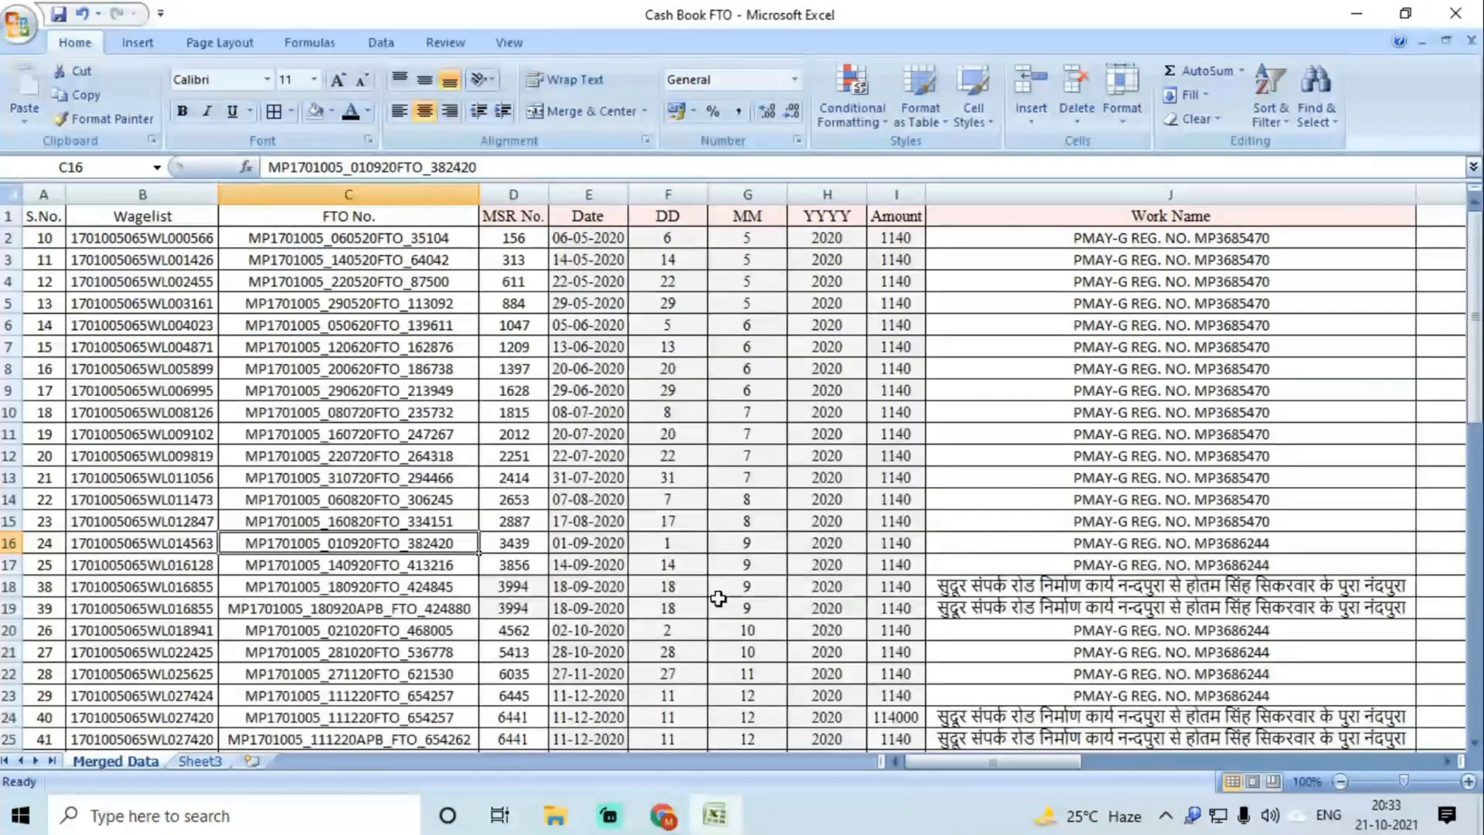
# Step: Enter the heading 'Agency' in cell K1
pyautogui.scroll(-15, 711, 606)
pyautogui.scroll(16, 1161, 593)
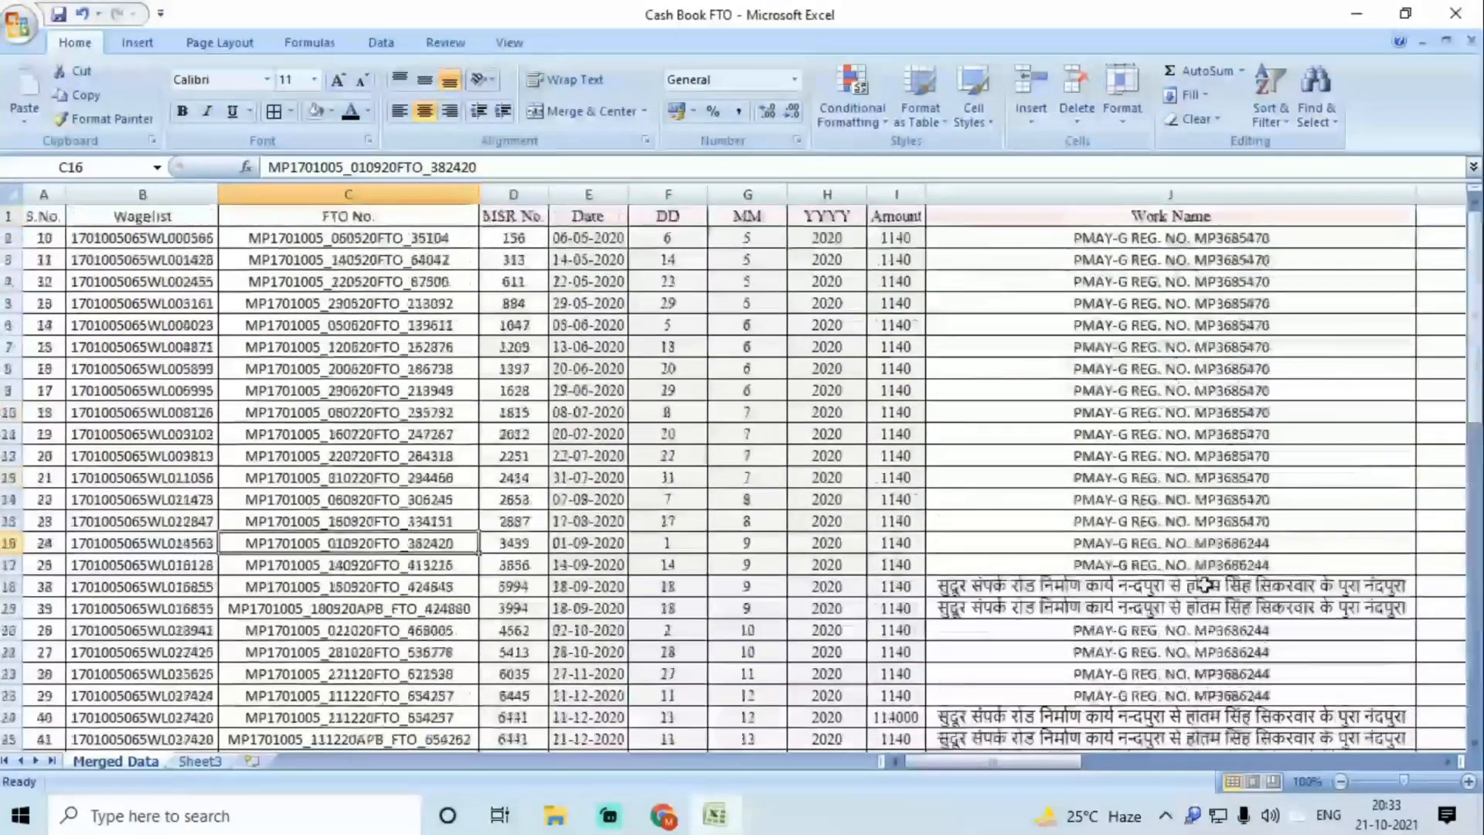
pyautogui.click(1434, 215)
pyautogui.write('Agency')
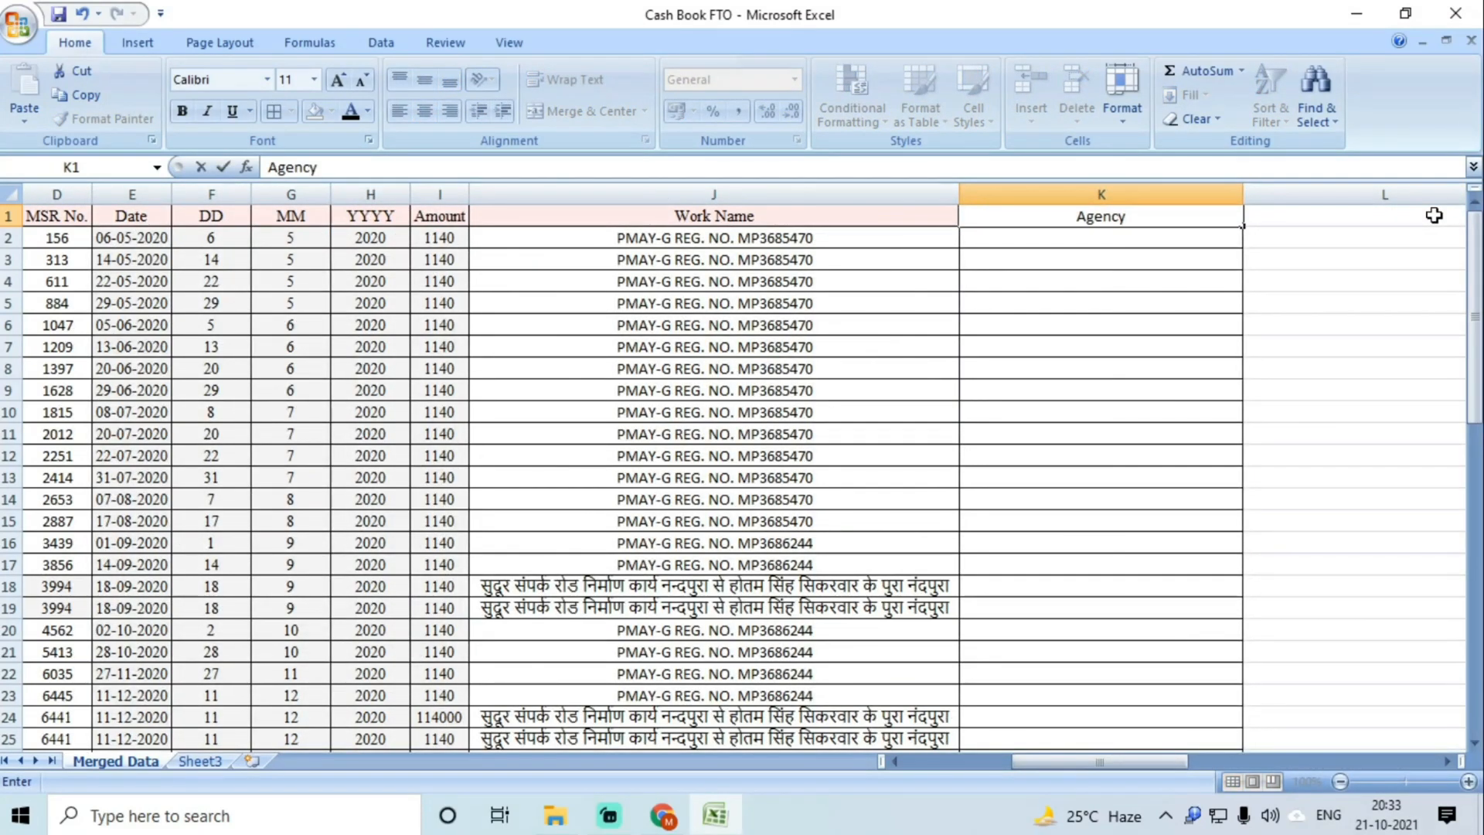
pyautogui.click(1159, 368)
pyautogui.scroll(-18, 1130, 488)
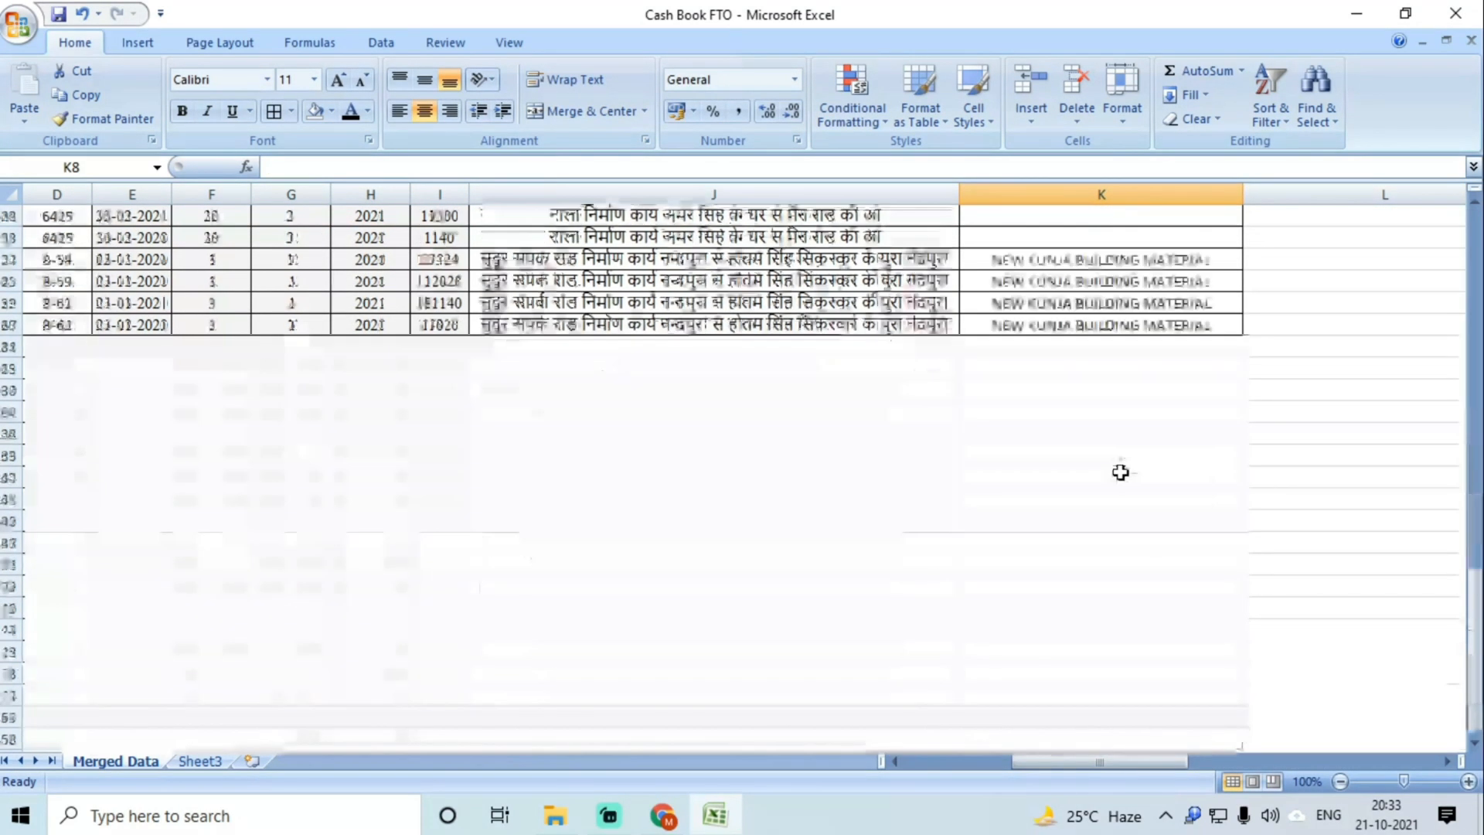
pyautogui.moveTo(1150, 769); pyautogui.dragTo(507, 775)
pyautogui.scroll(18, 220, 403)
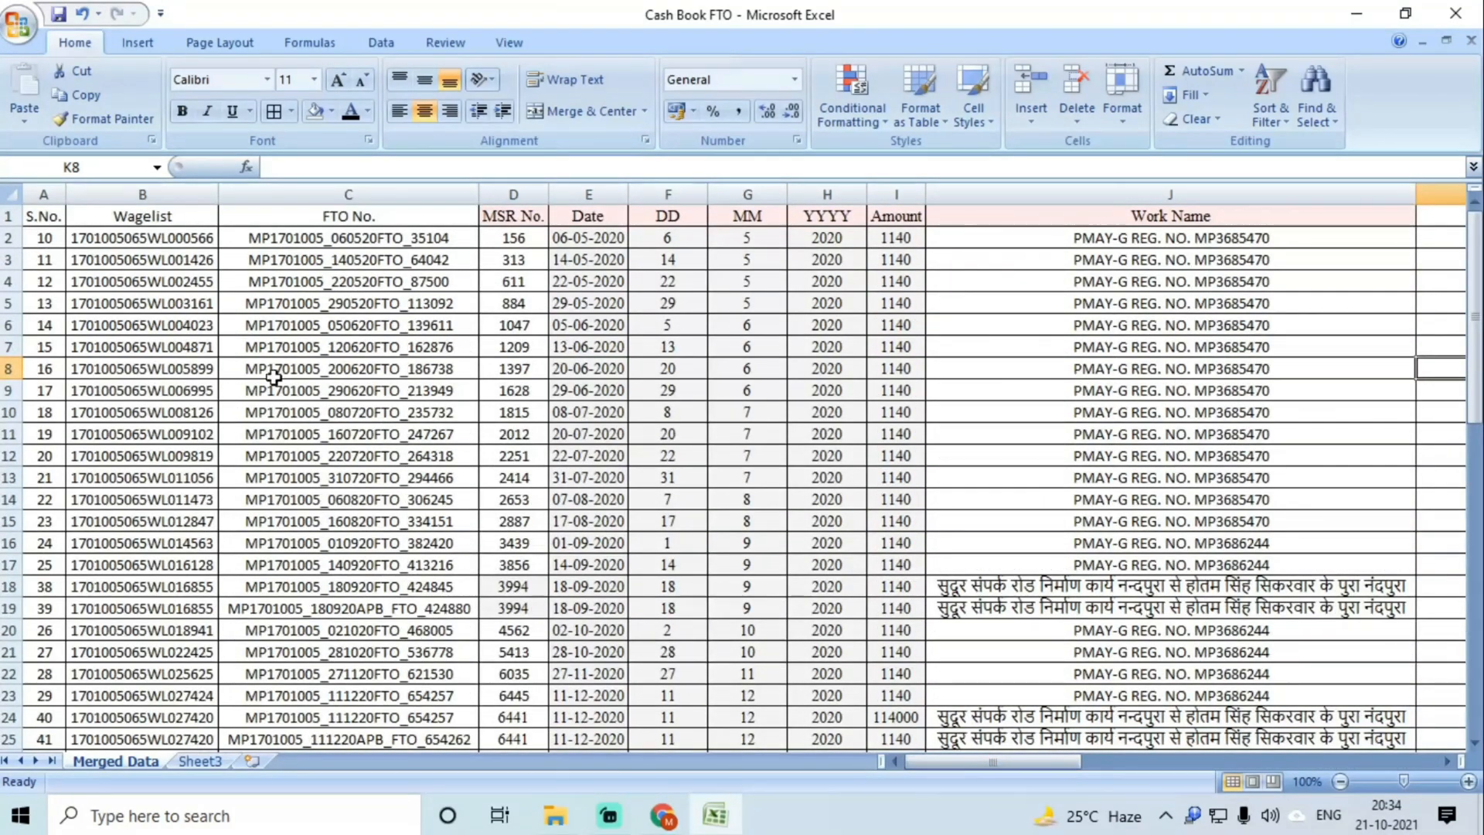
# Step: Sort the whole data range by the DD day column, smallest to largest
pyautogui.click(417, 433)
pyautogui.hotkey('ctrl', 'a')
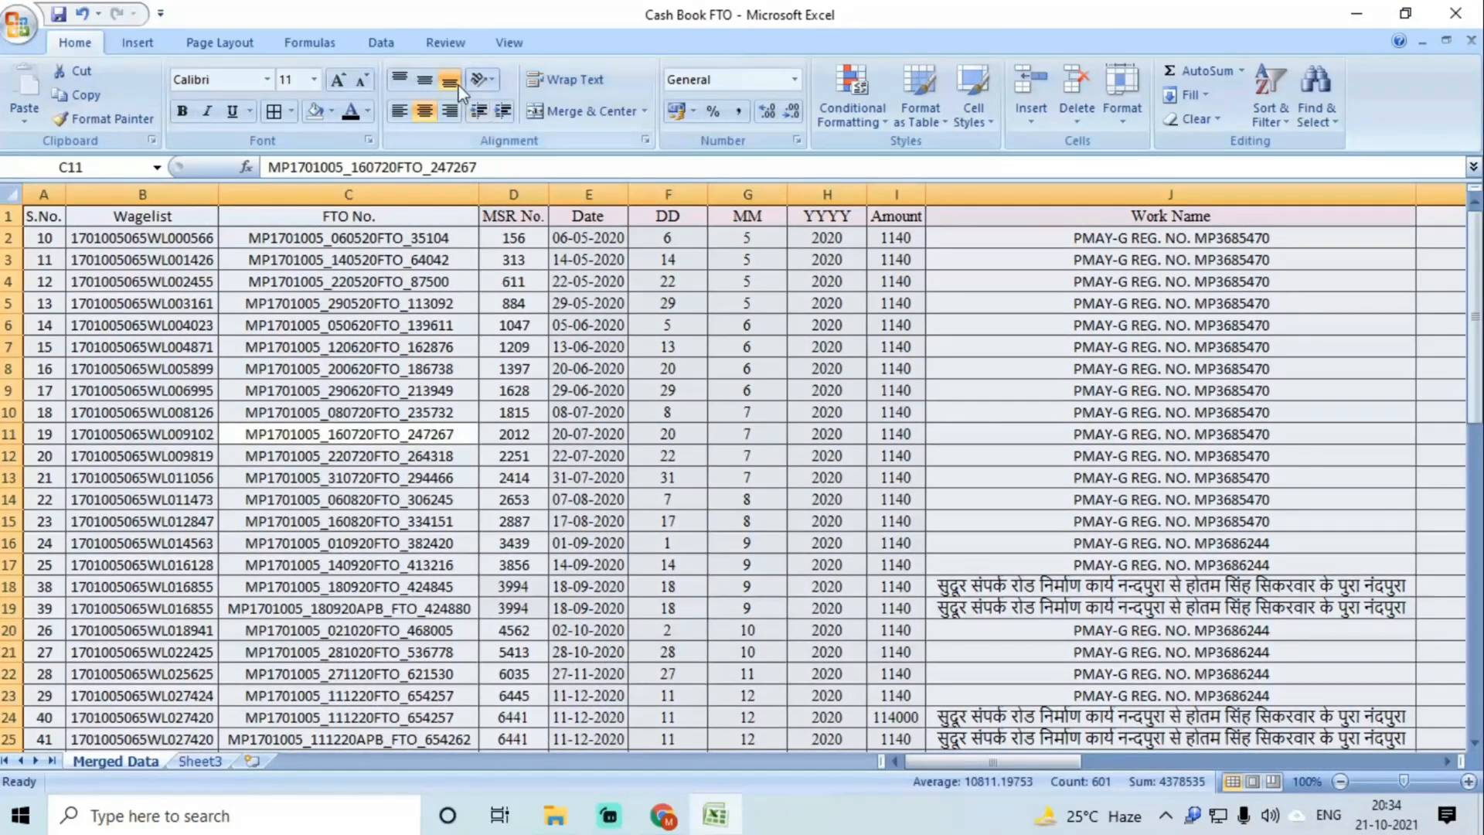
pyautogui.click(382, 45)
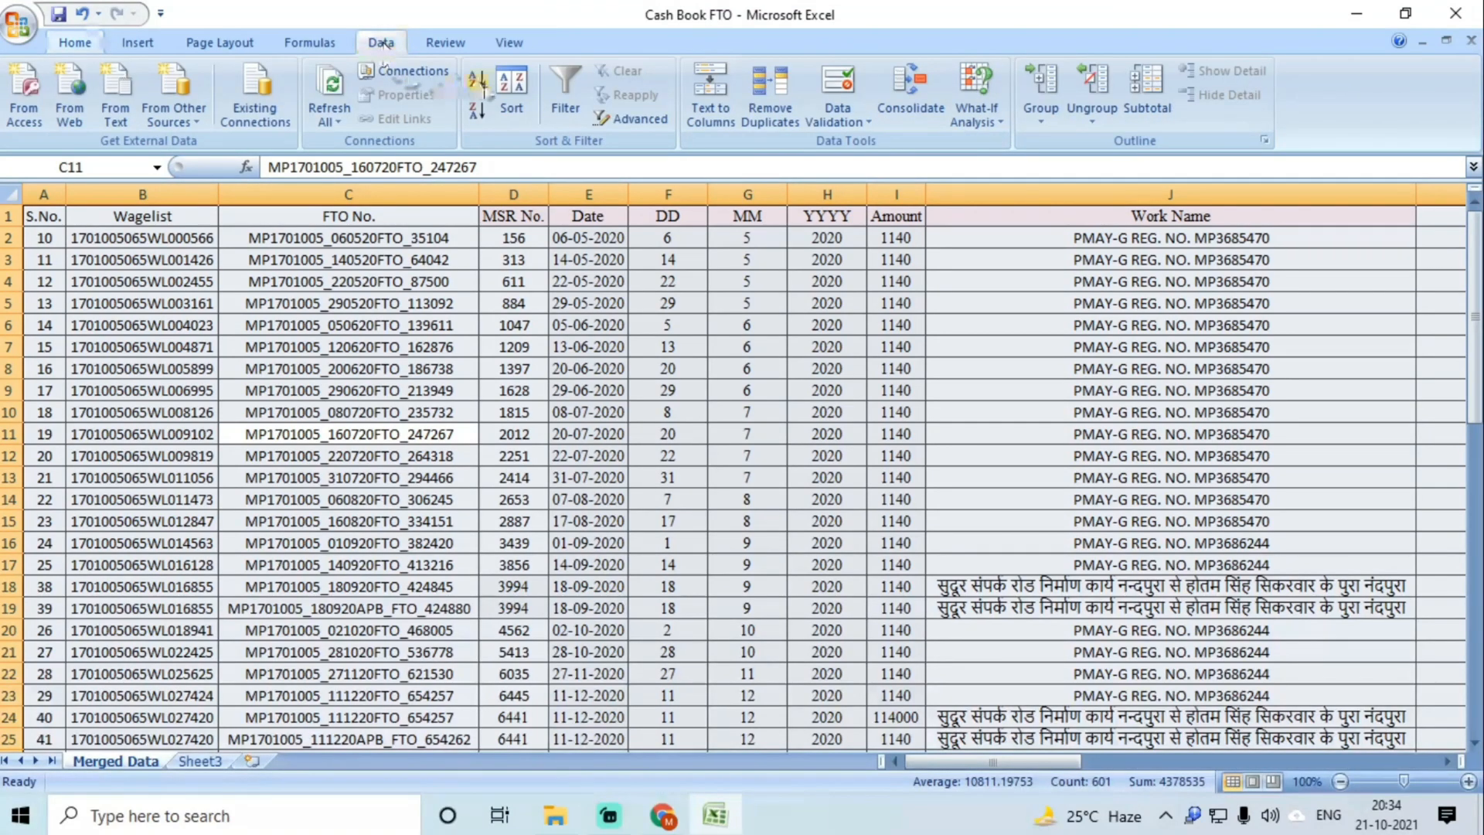
pyautogui.click(511, 91)
pyautogui.click(531, 354)
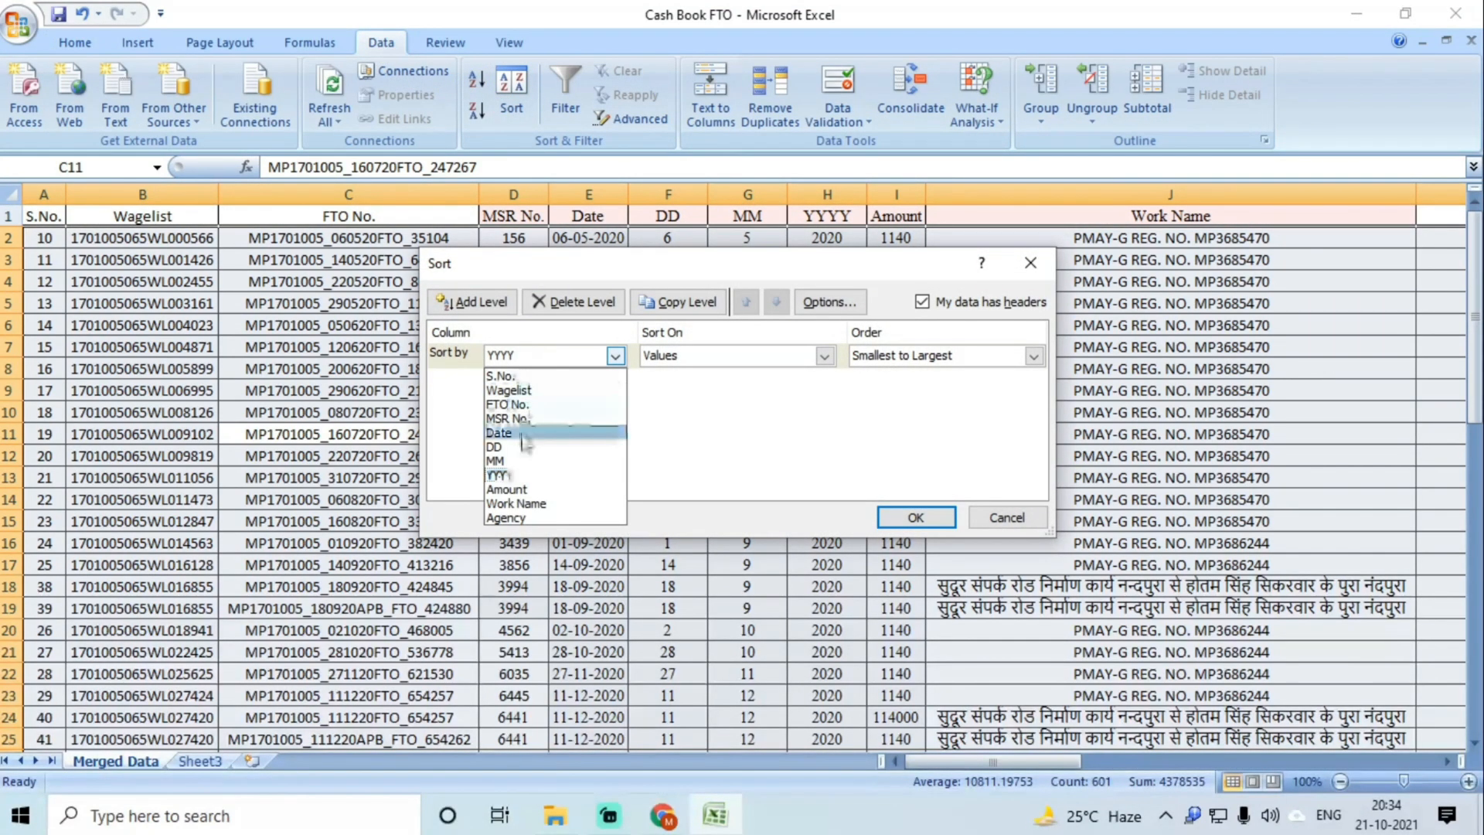
pyautogui.click(522, 432)
pyautogui.click(541, 364)
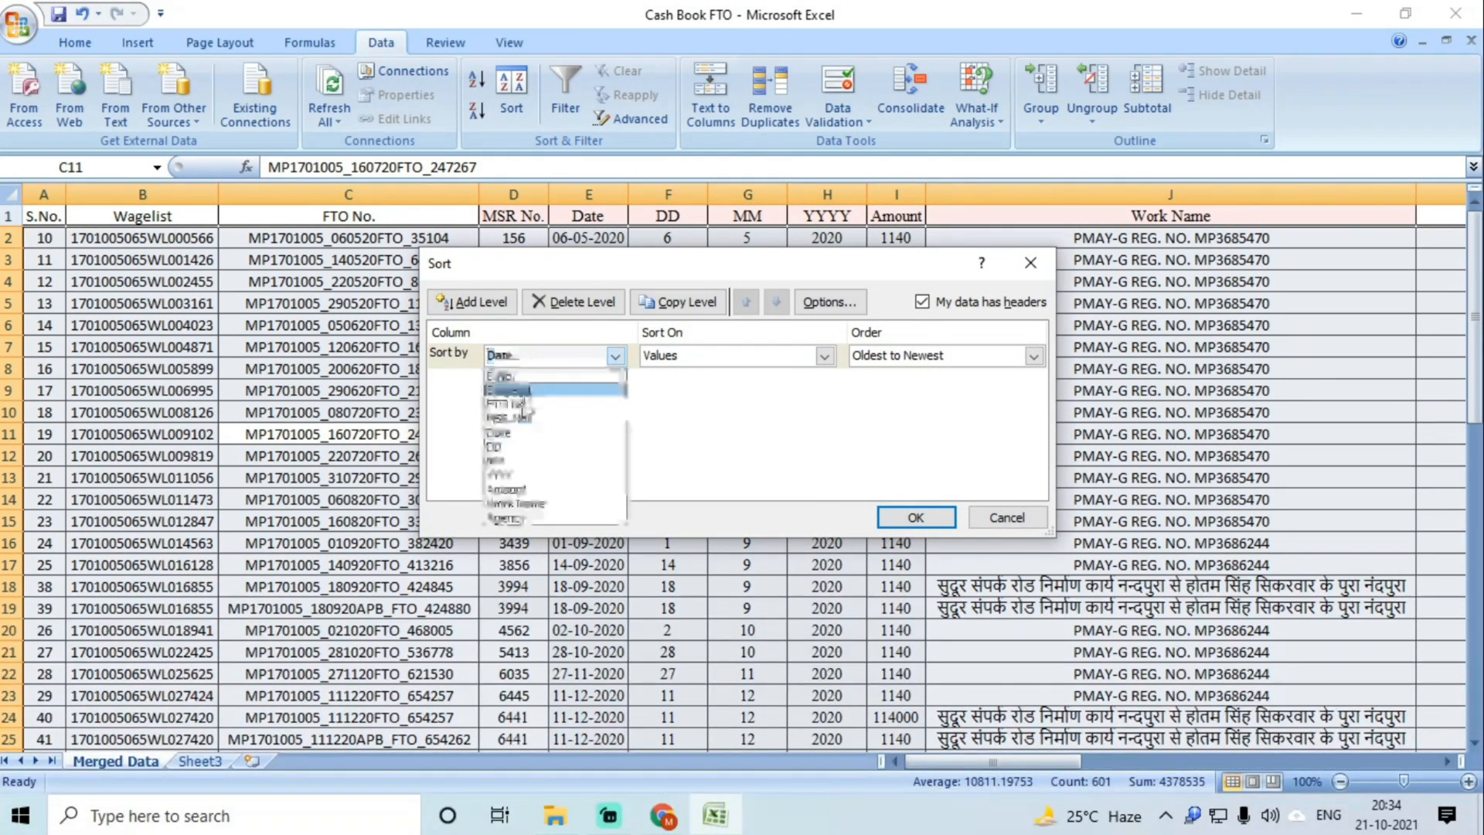
pyautogui.click(513, 448)
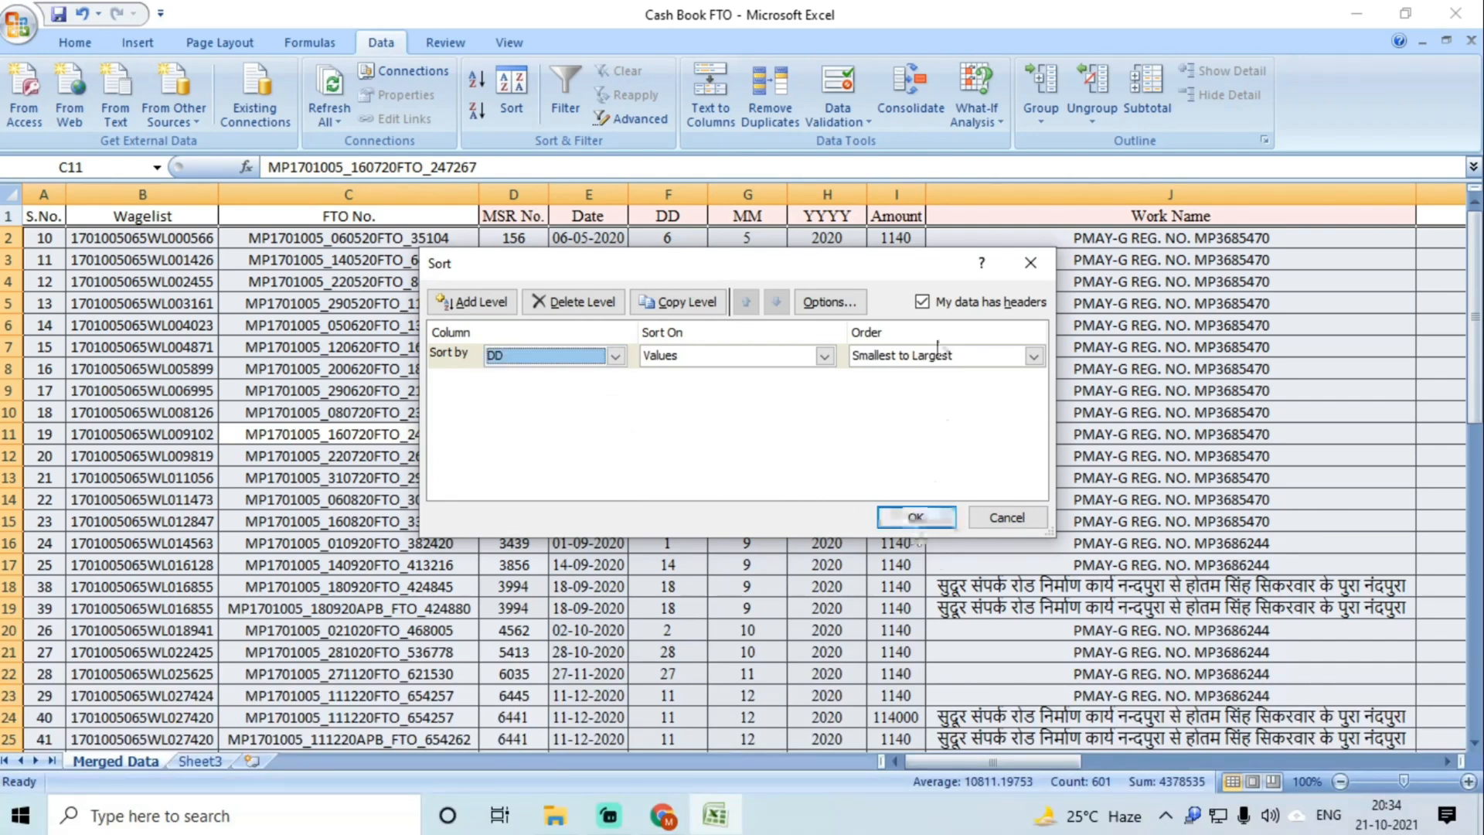
pyautogui.click(916, 516)
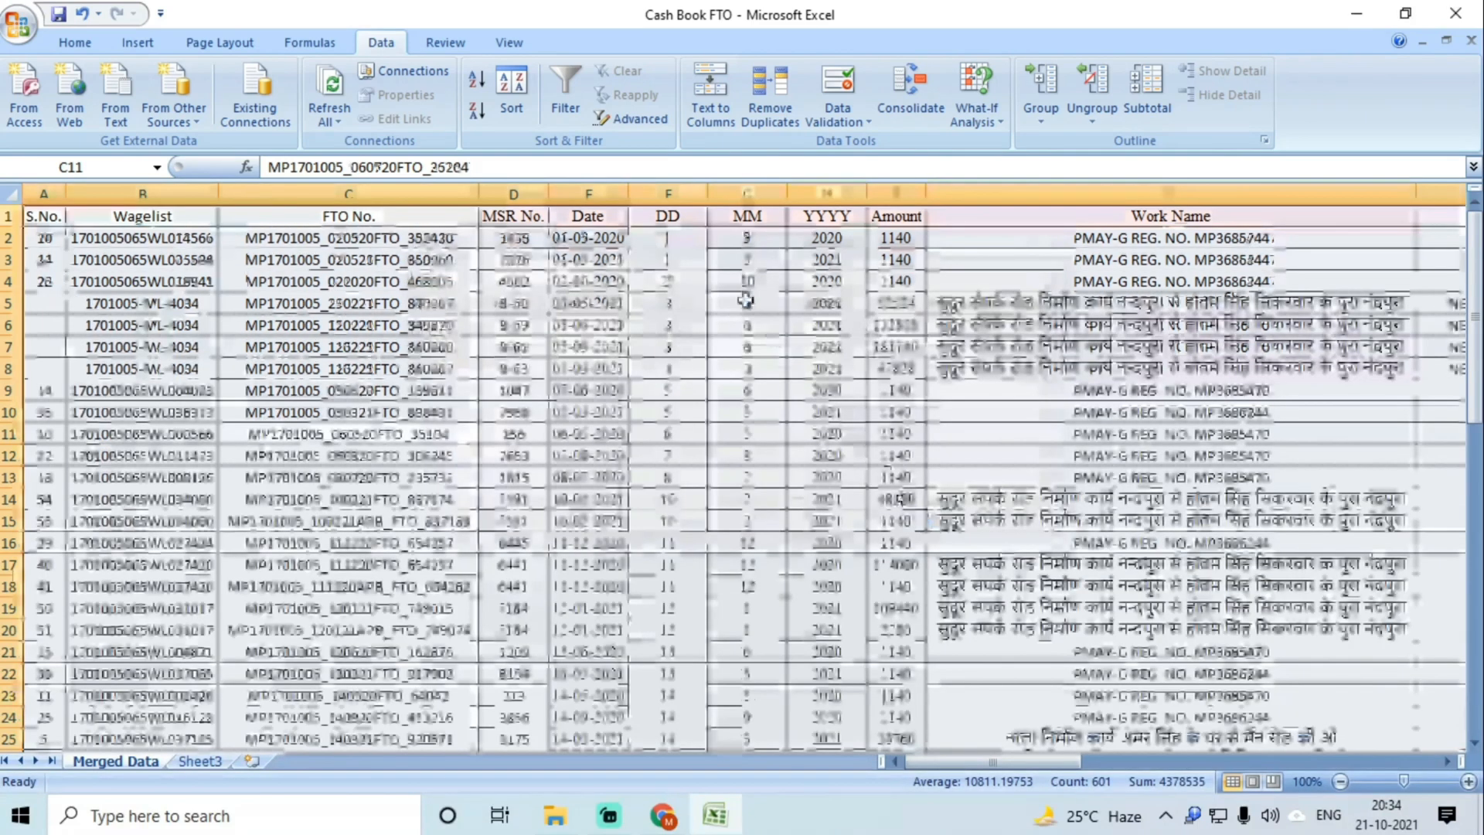
# Step: Re-sort the data by the MM month column, then by the YYYY year column
pyautogui.click(510, 91)
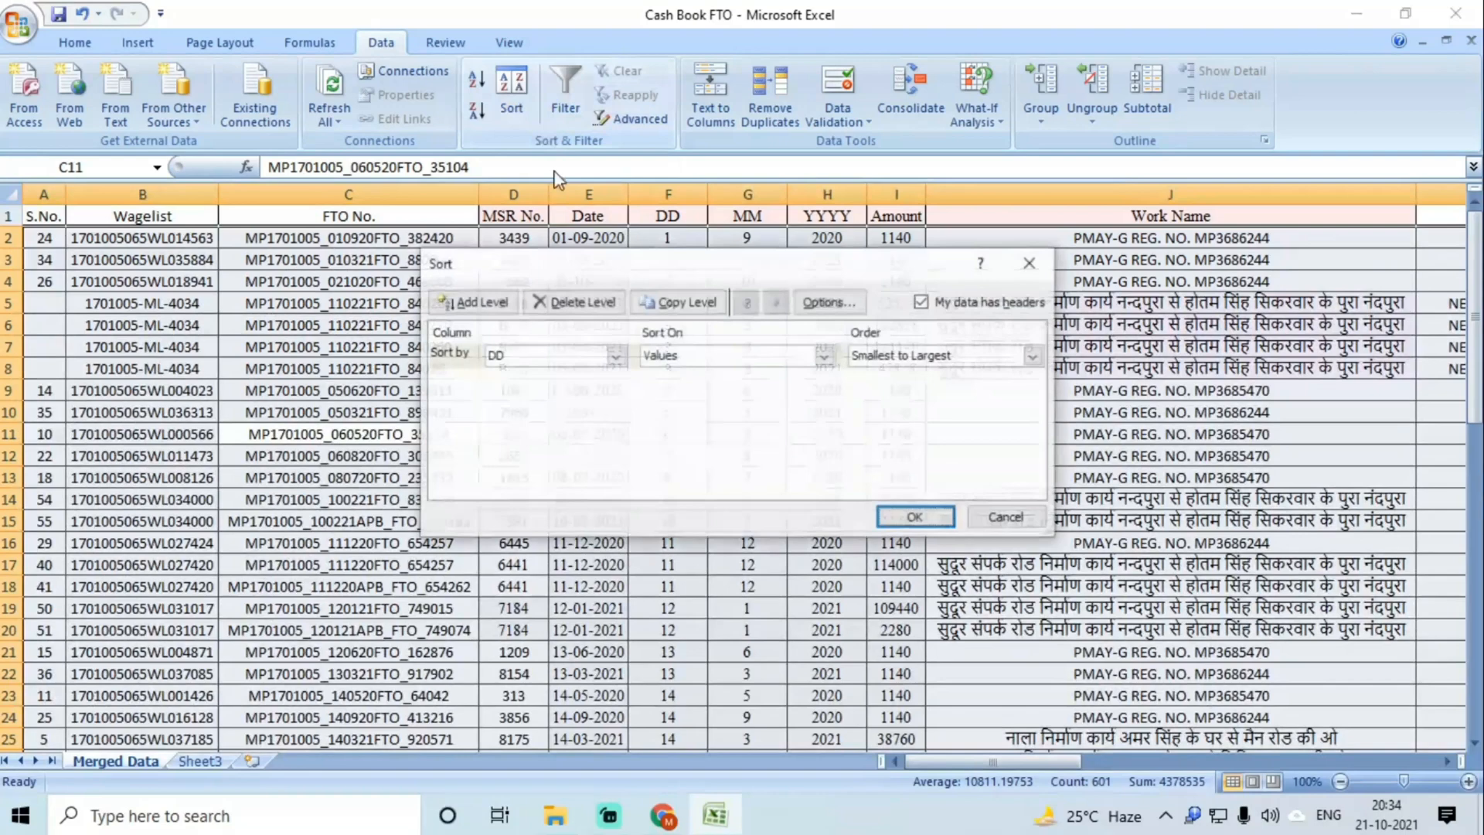
pyautogui.click(541, 357)
pyautogui.click(525, 461)
pyautogui.click(897, 514)
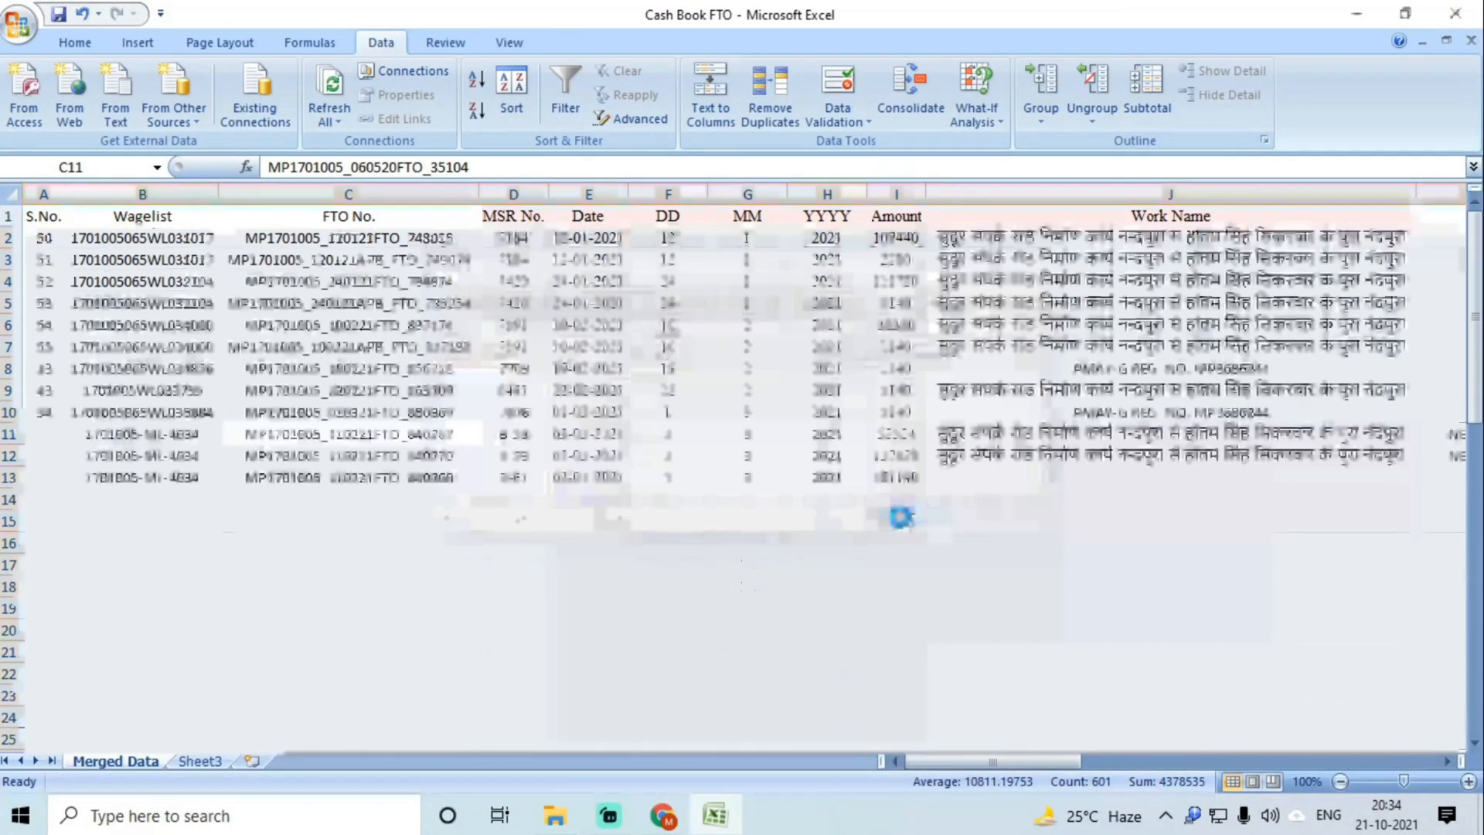
pyautogui.click(511, 91)
pyautogui.click(541, 355)
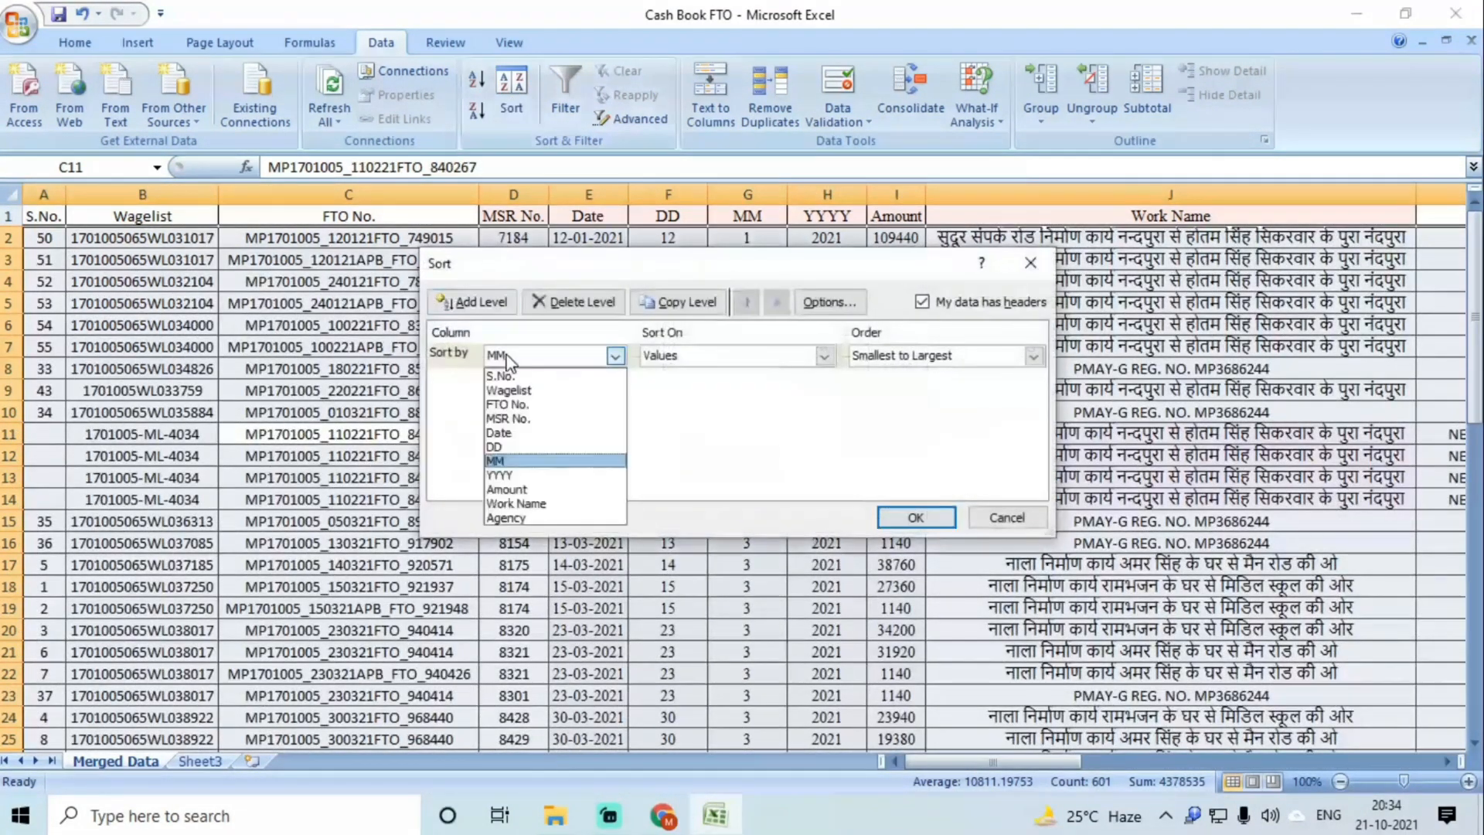
pyautogui.click(555, 480)
pyautogui.click(913, 518)
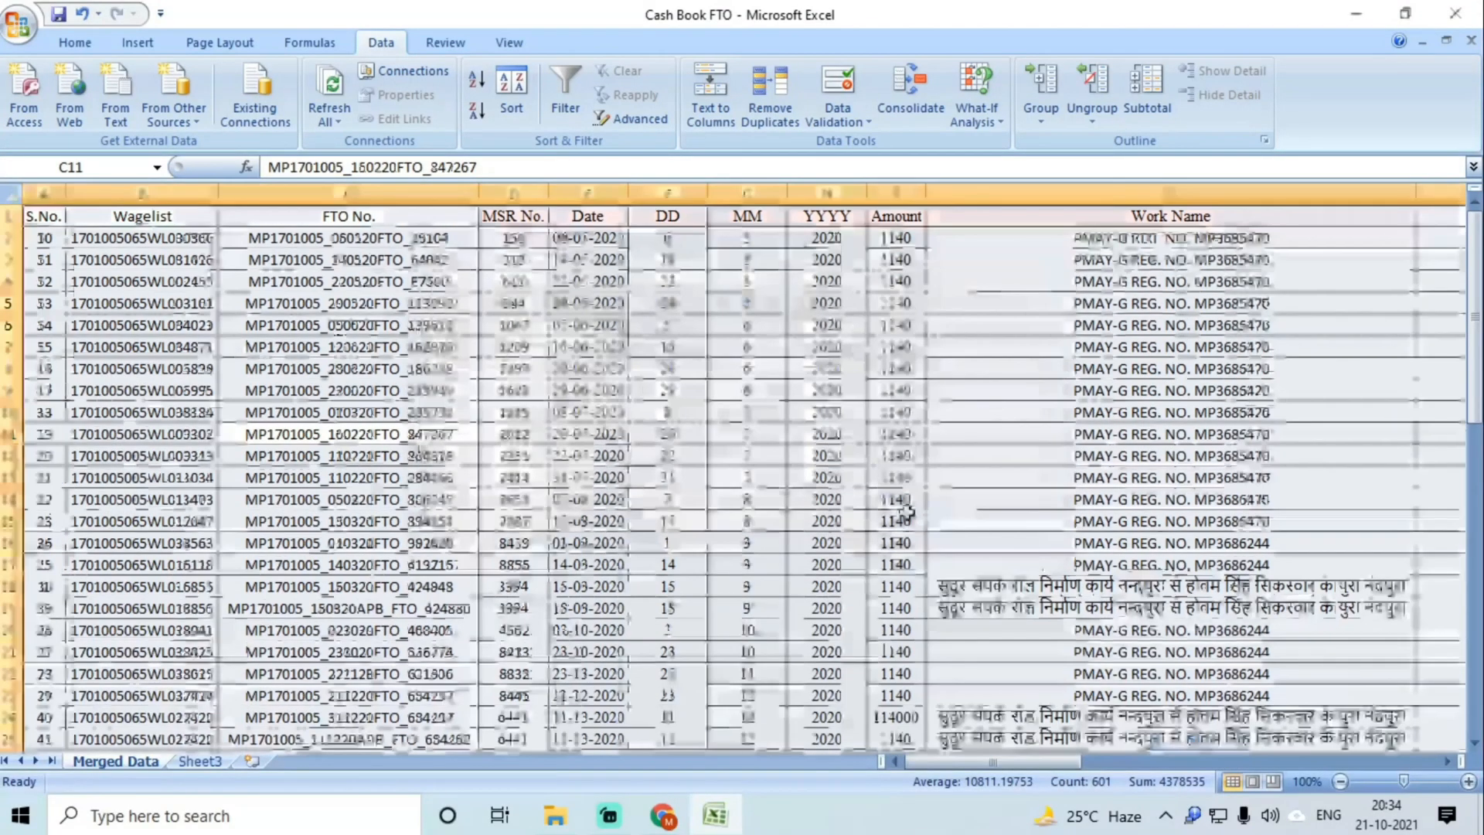
pyautogui.click(824, 417)
pyautogui.scroll(-16, 924, 449)
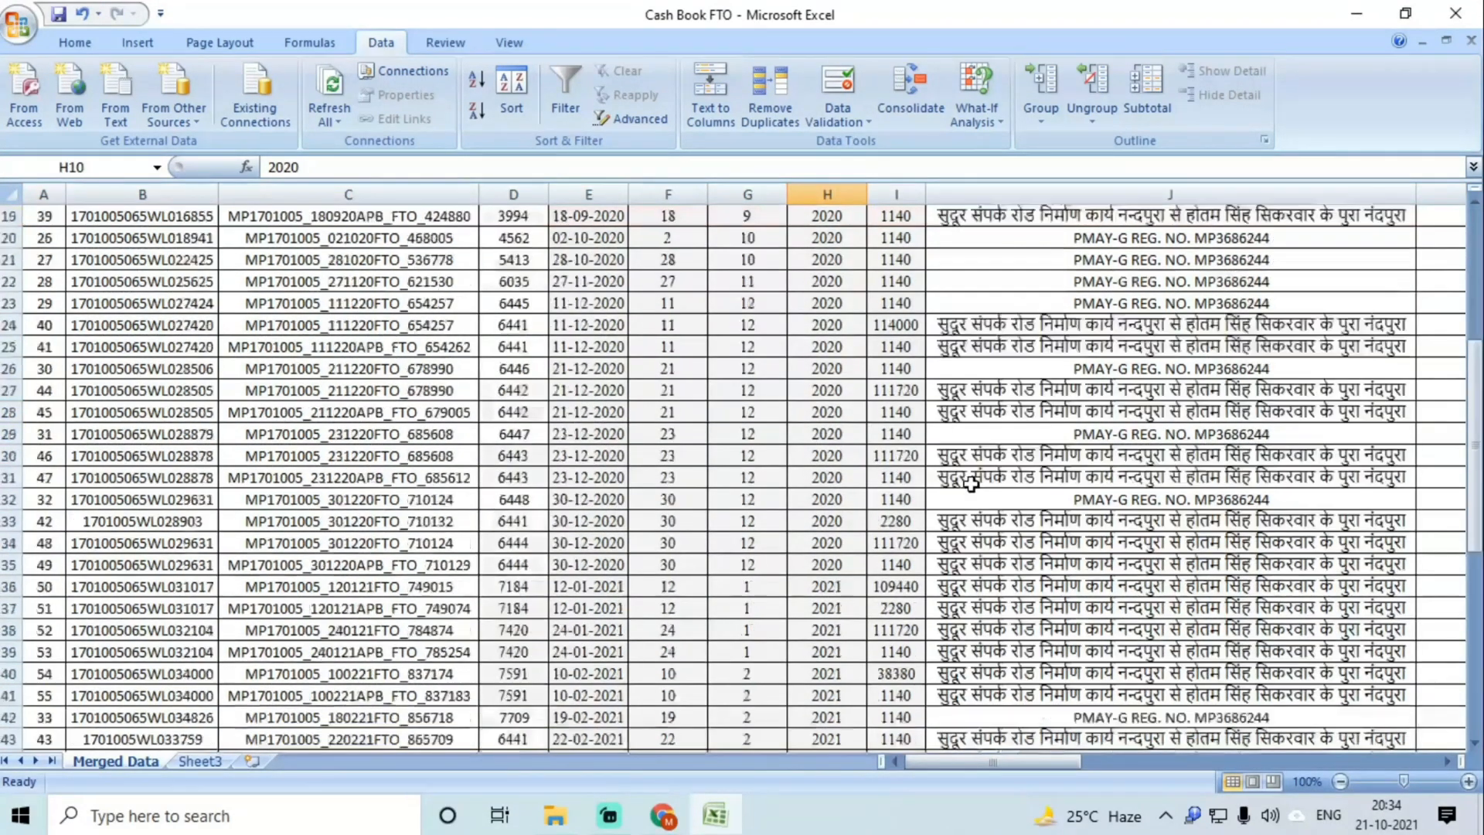
pyautogui.moveTo(1036, 761); pyautogui.dragTo(980, 761)
pyautogui.scroll(16, 1130, 498)
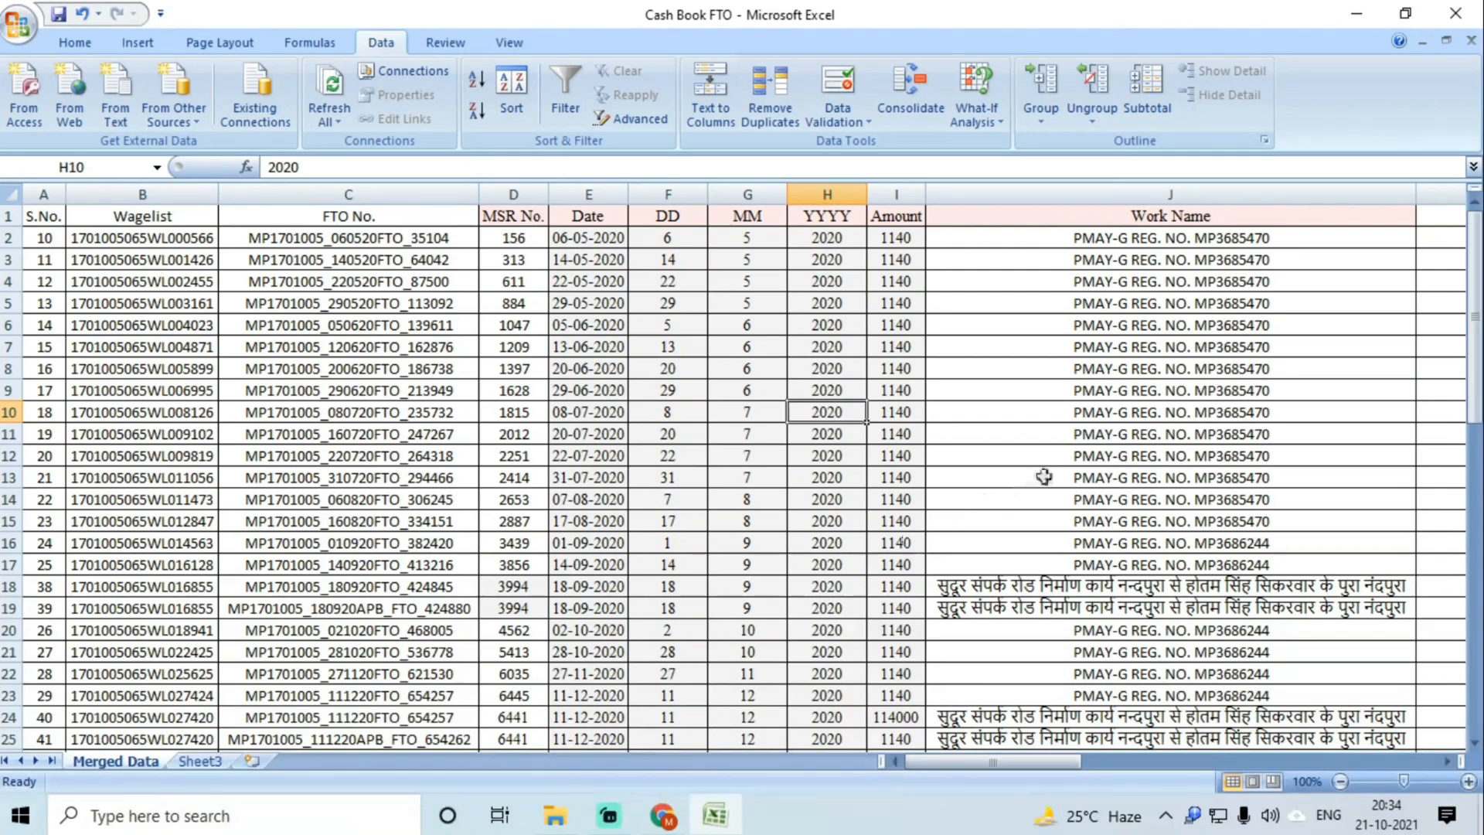
# Step: Delete the Wagelist column
pyautogui.click(177, 194)
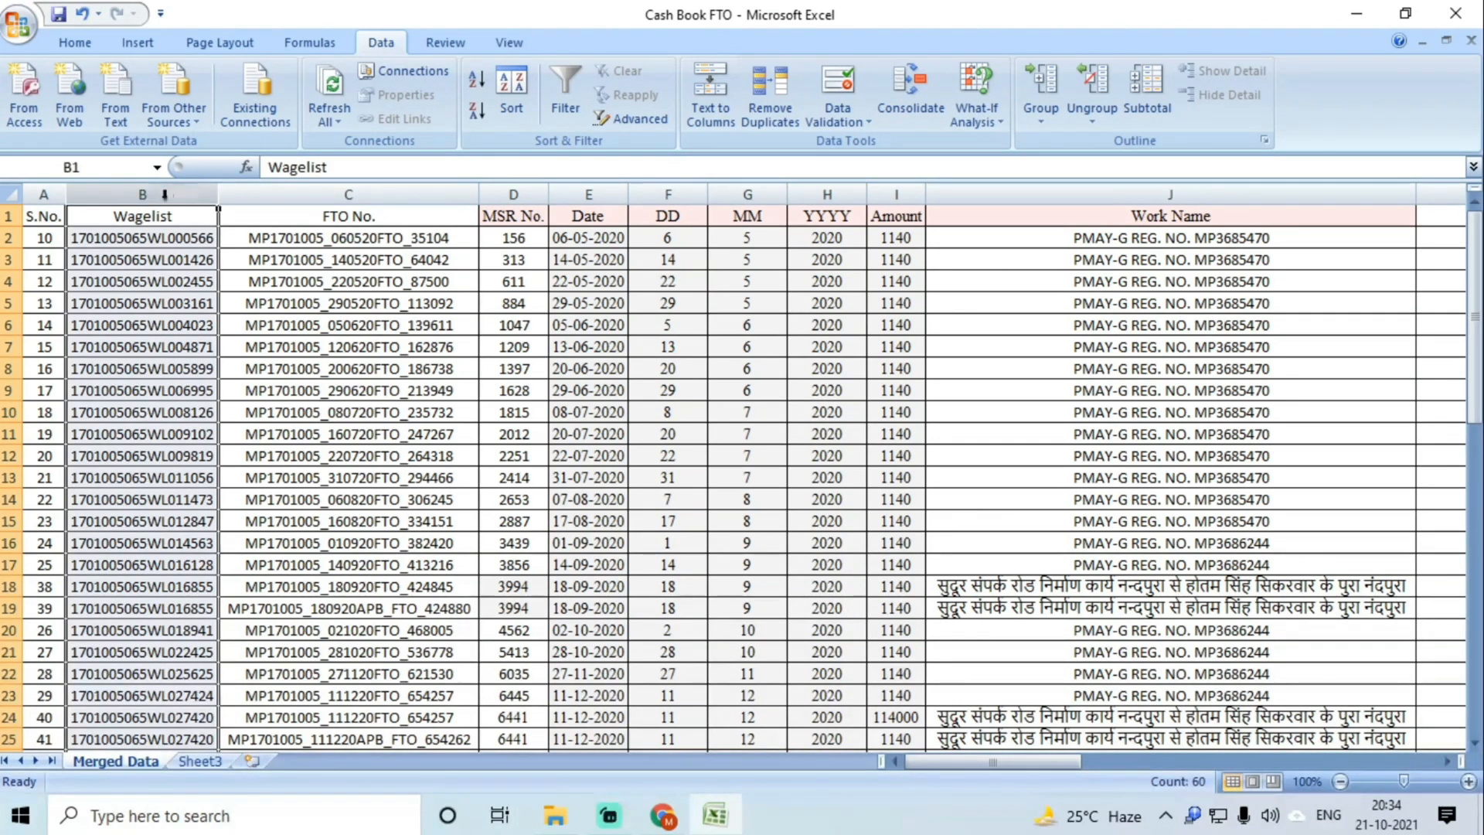
pyautogui.rightClick(164, 194)
pyautogui.click(224, 337)
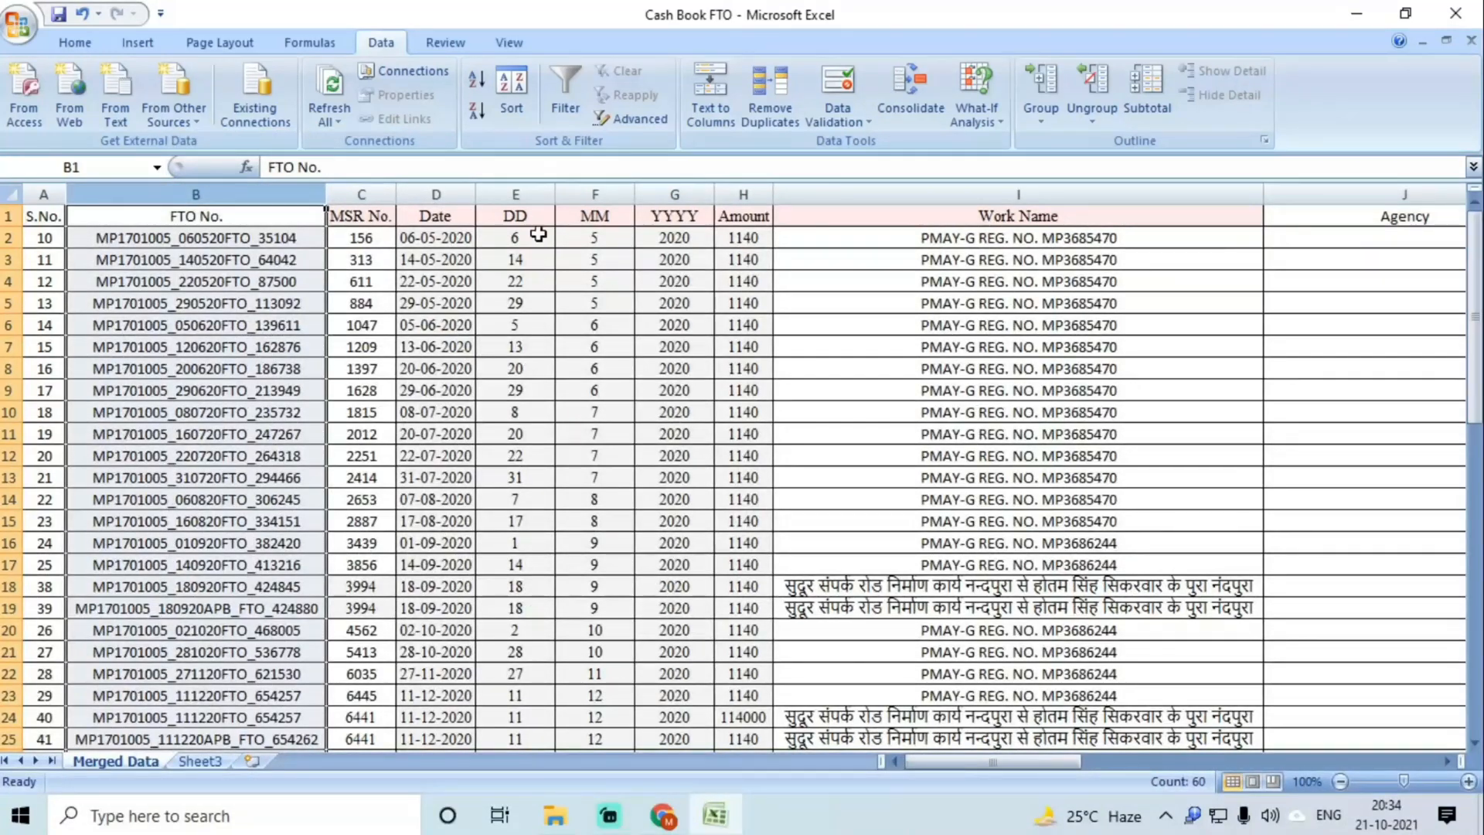
# Step: Delete the DD, MM and YYYY columns together
pyautogui.moveTo(515, 194); pyautogui.dragTo(657, 191)
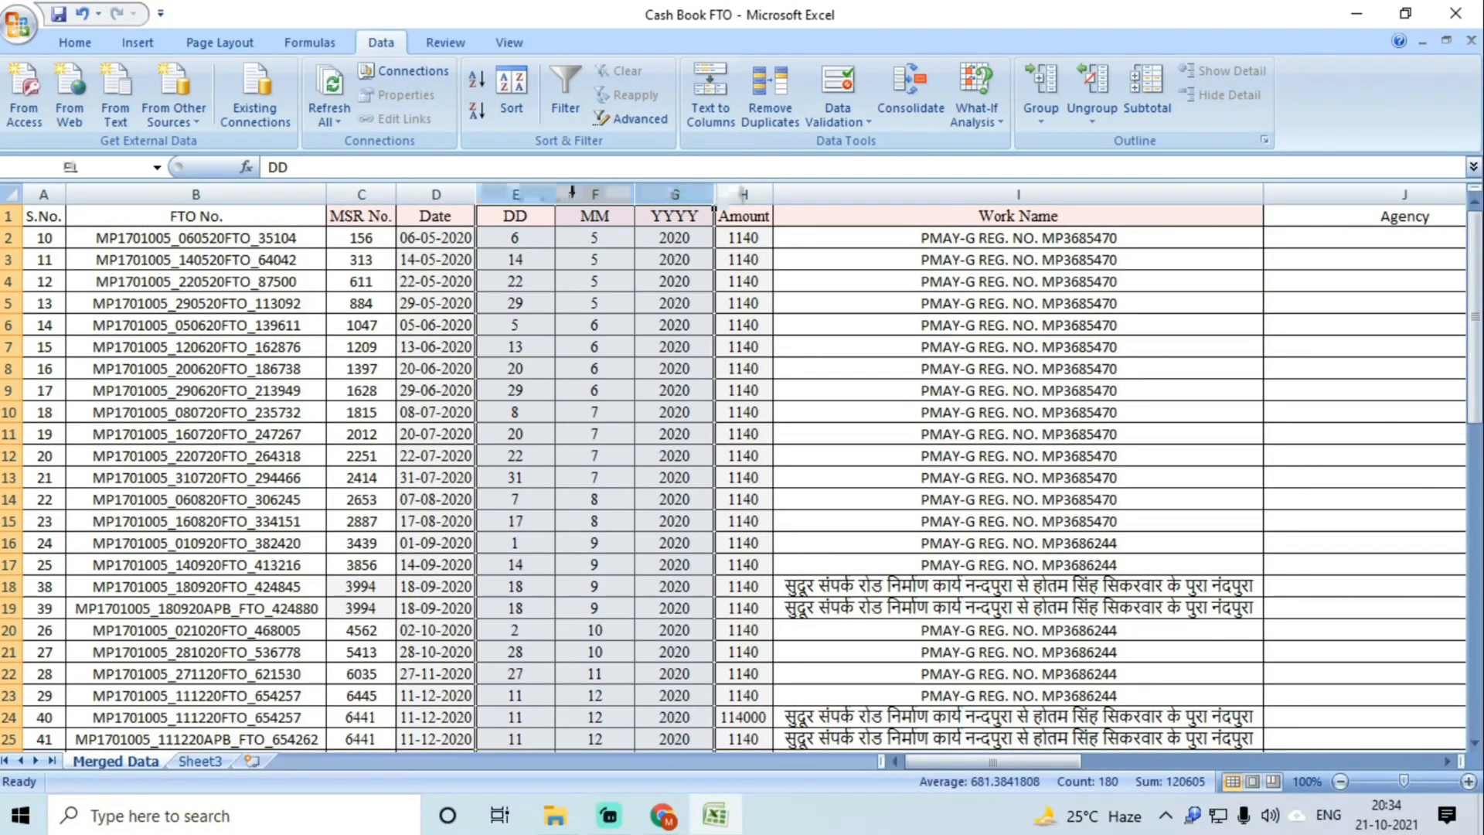
pyautogui.rightClick(586, 194)
pyautogui.click(641, 330)
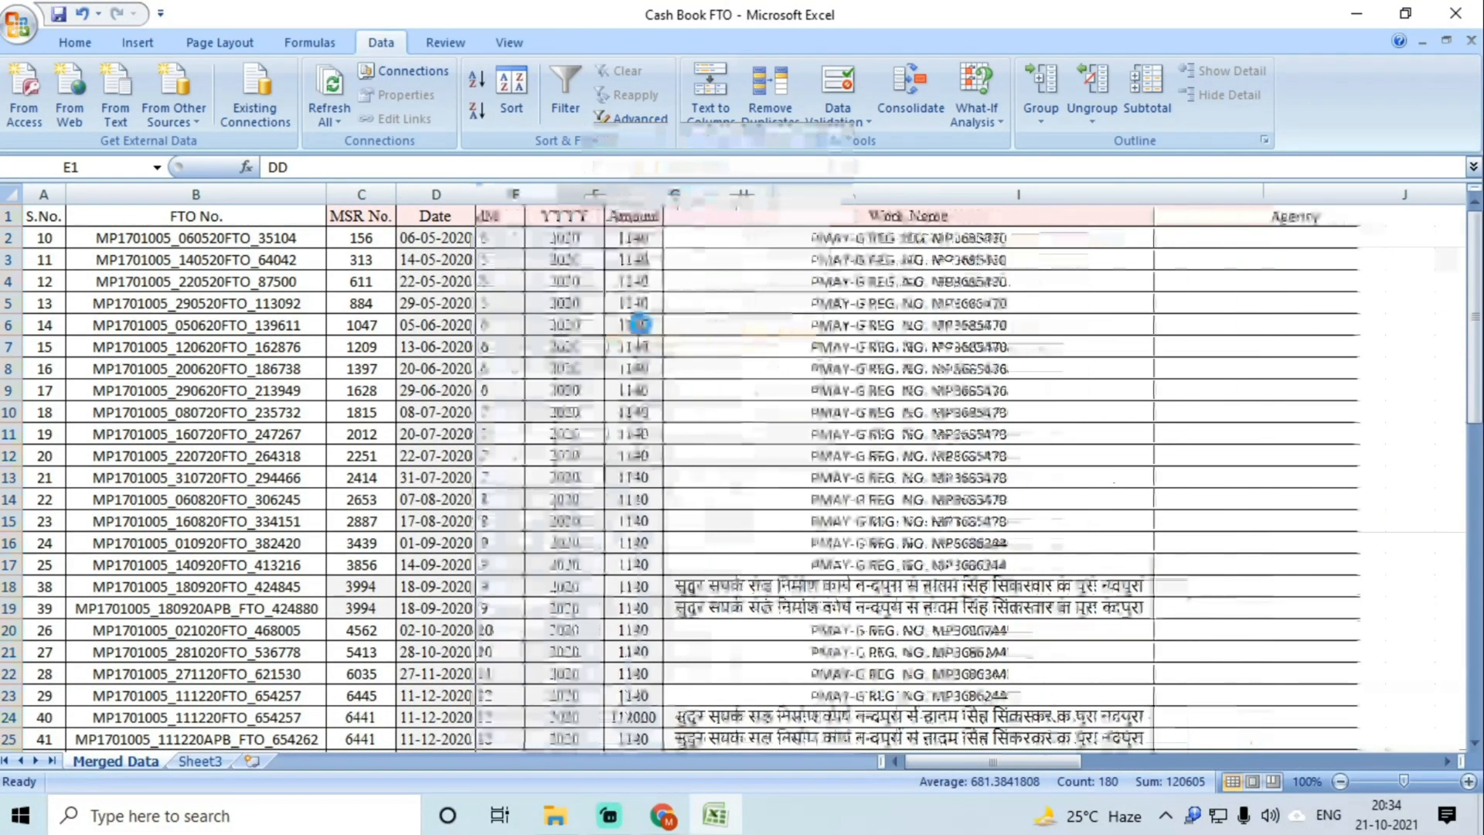
pyautogui.scroll(-4, 592, 340)
pyautogui.scroll(4, 592, 340)
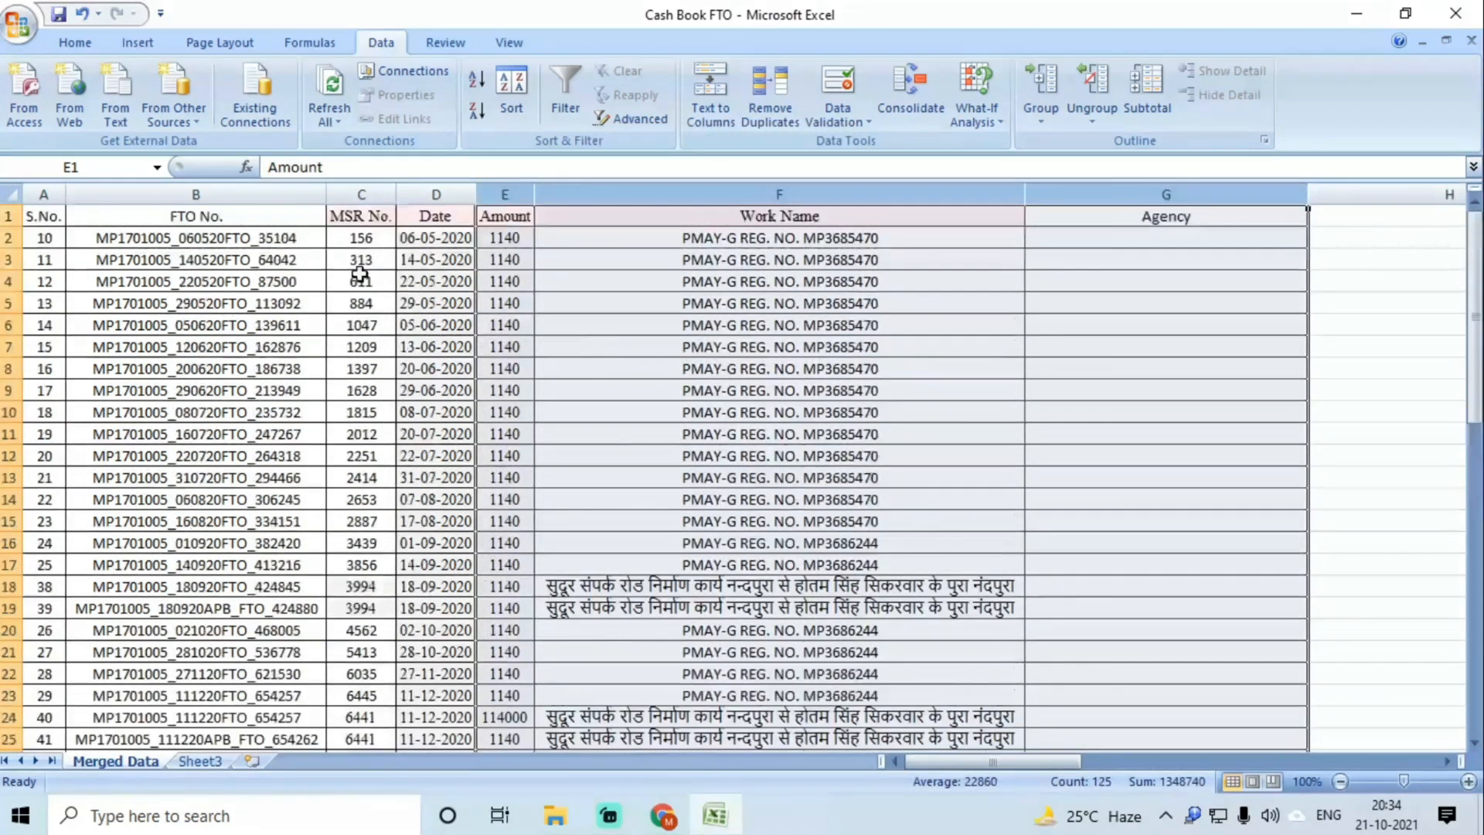
pyautogui.click(51, 236)
# Step: Enter 1 and 2 in A2:A3, fill S.No. down to 59, and save the workbook
pyautogui.write('1')
pyautogui.press('Return')
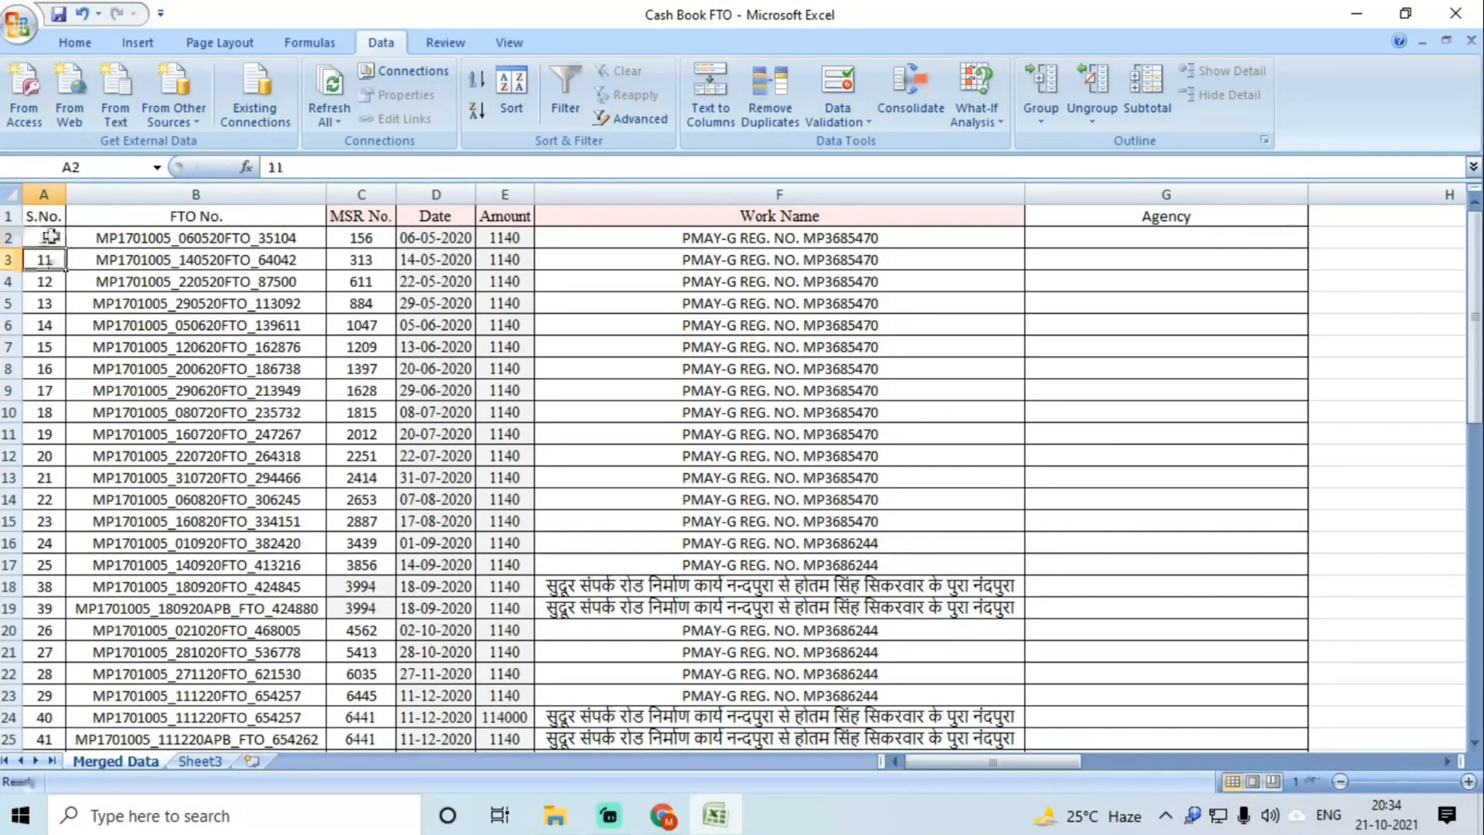
pyautogui.write('2')
pyautogui.press('Return')
pyautogui.moveTo(37, 237); pyautogui.dragTo(41, 260)
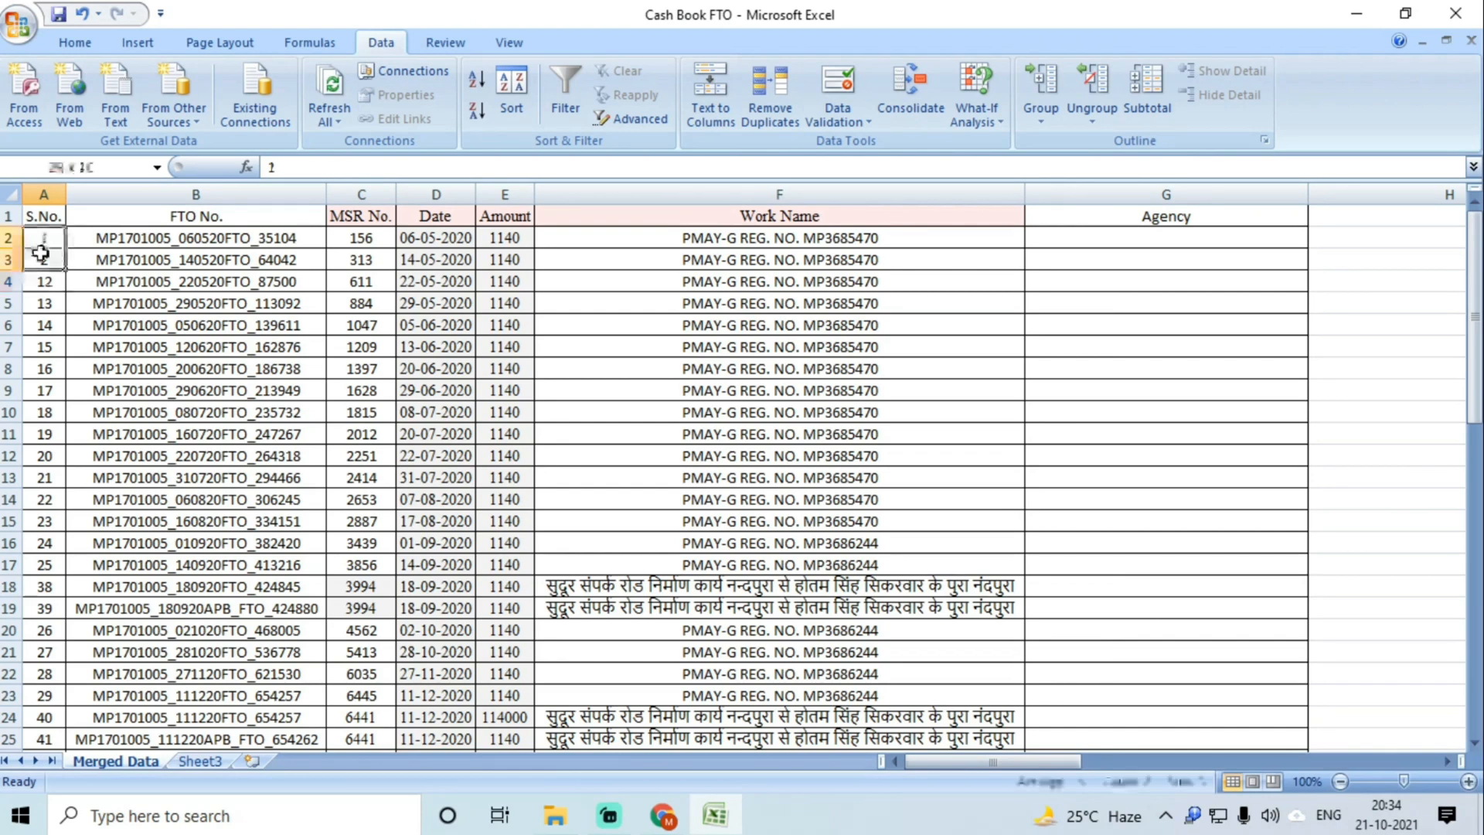
pyautogui.doubleClick(65, 271)
pyautogui.scroll(-9, 114, 347)
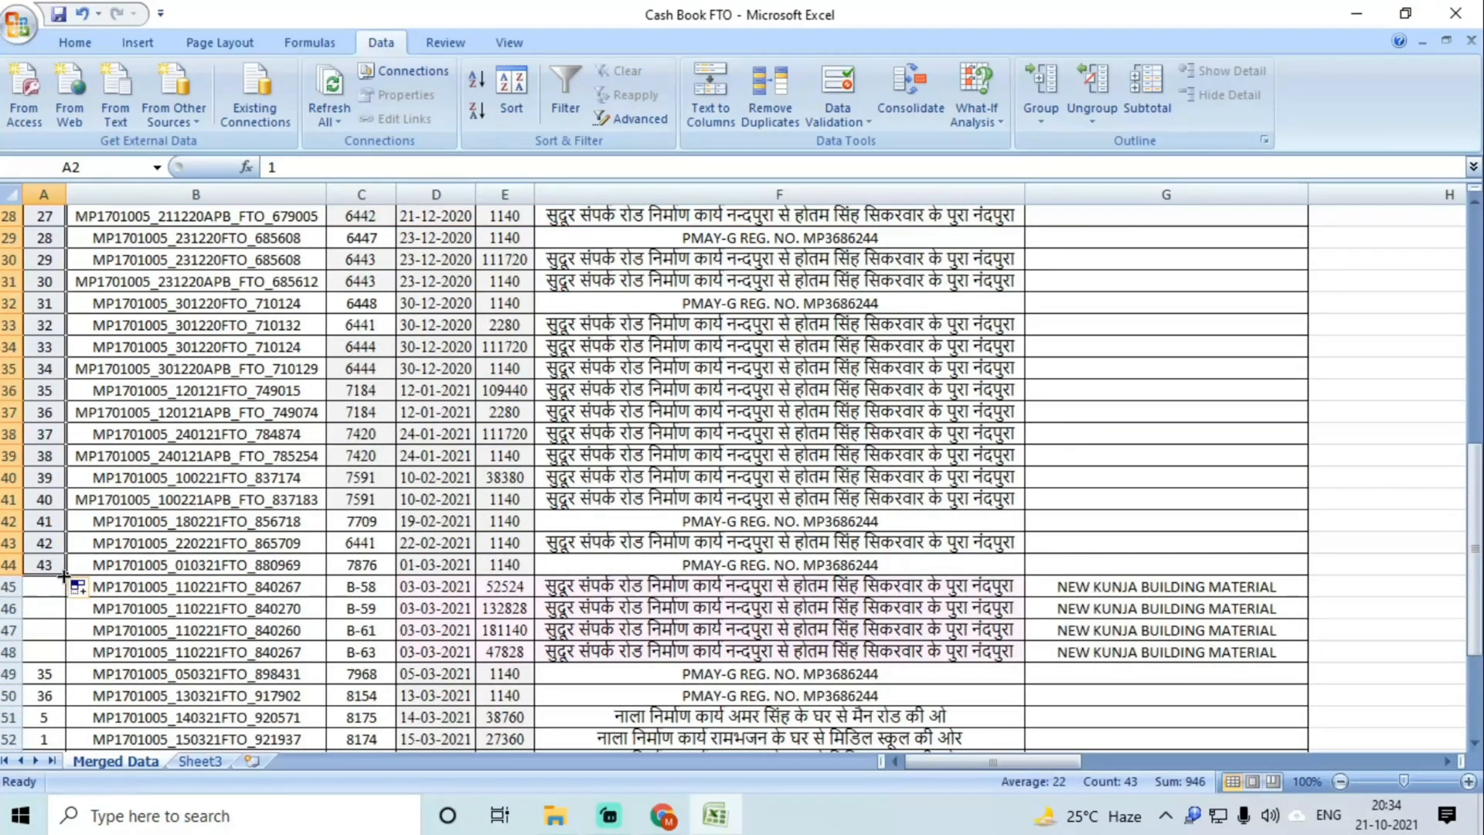
pyautogui.moveTo(64, 576); pyautogui.dragTo(64, 740)
pyautogui.scroll(12, 217, 626)
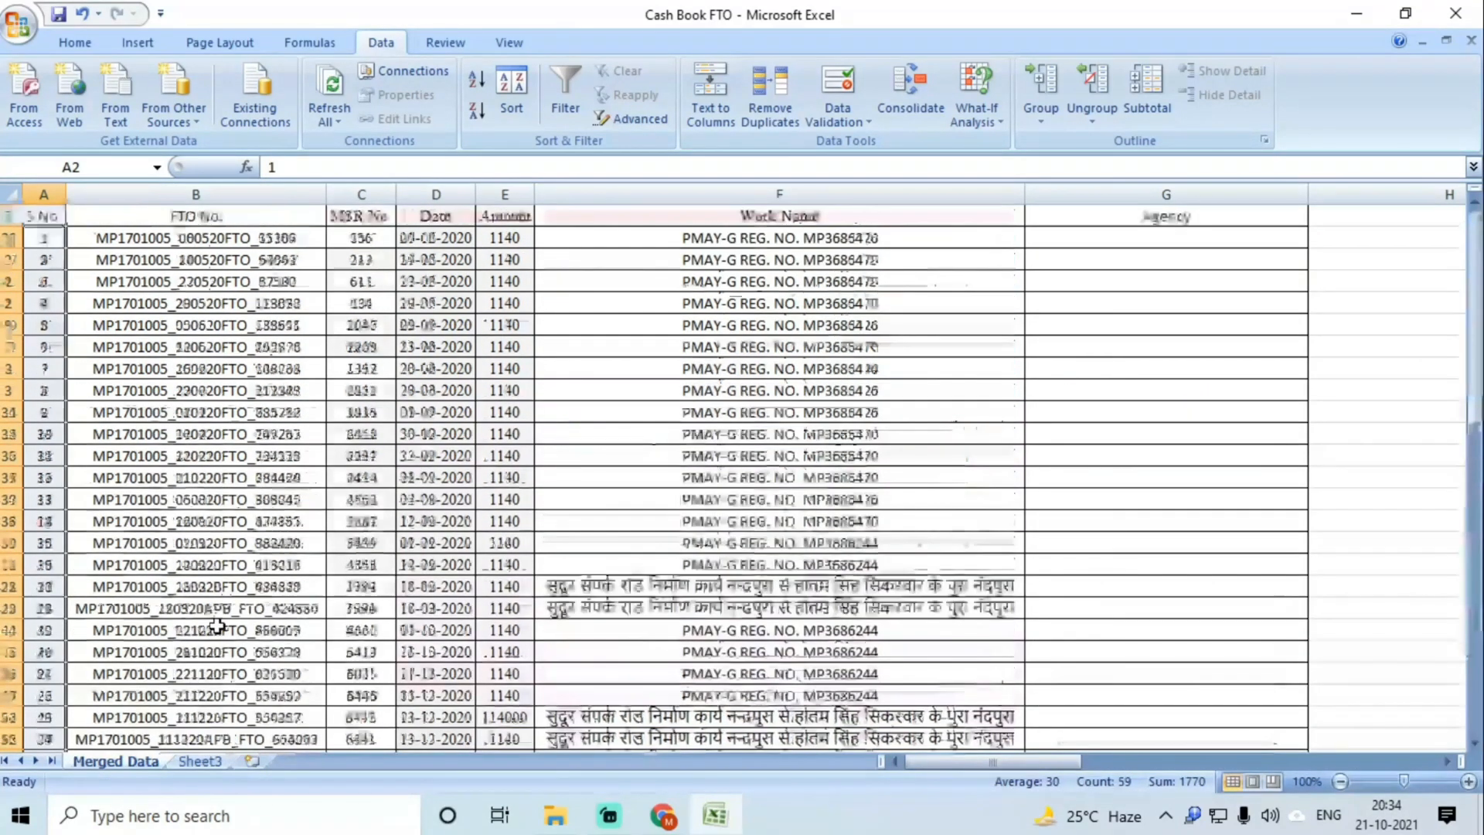
pyautogui.click(590, 482)
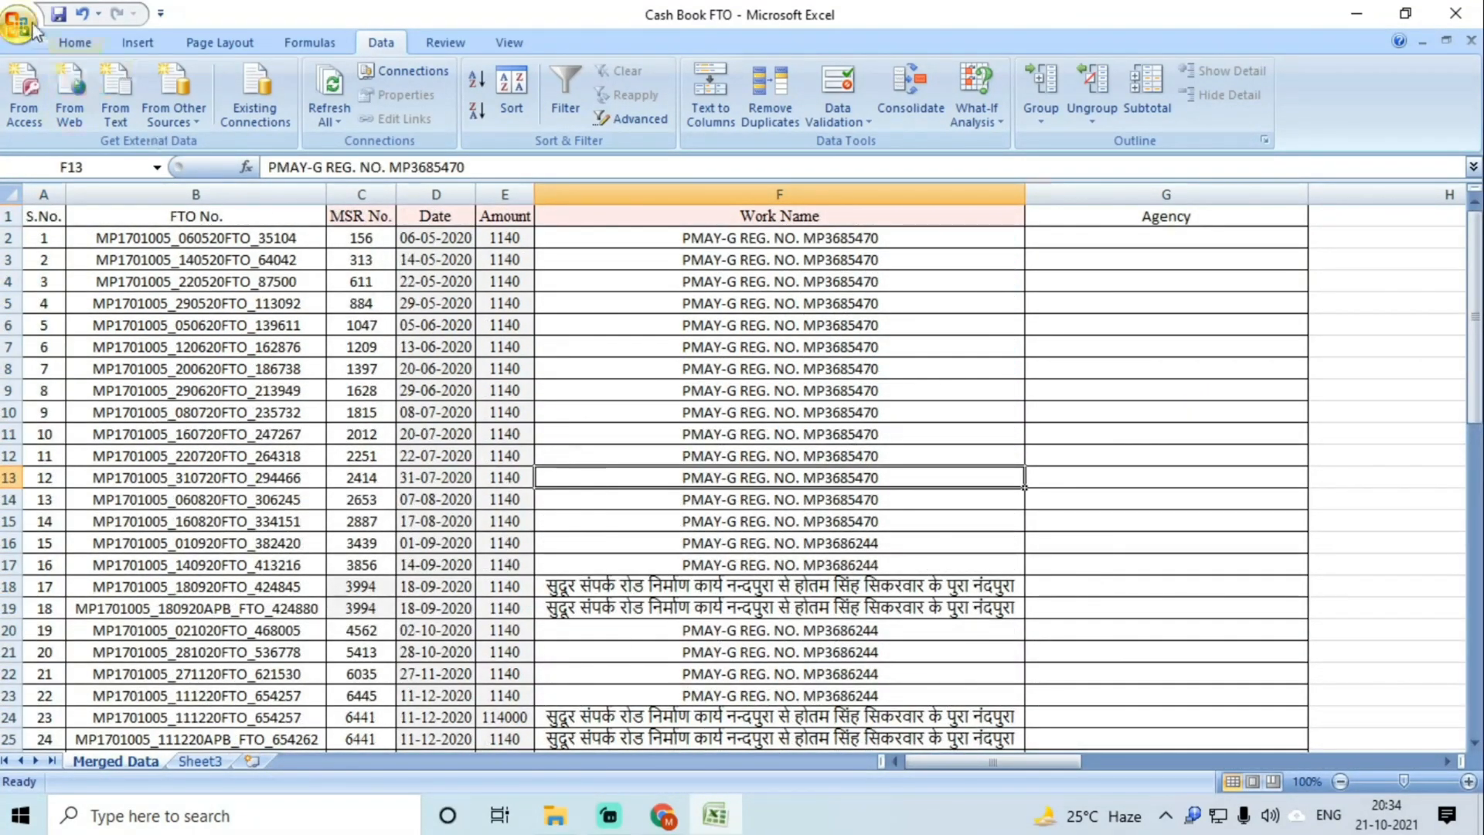
pyautogui.click(60, 16)
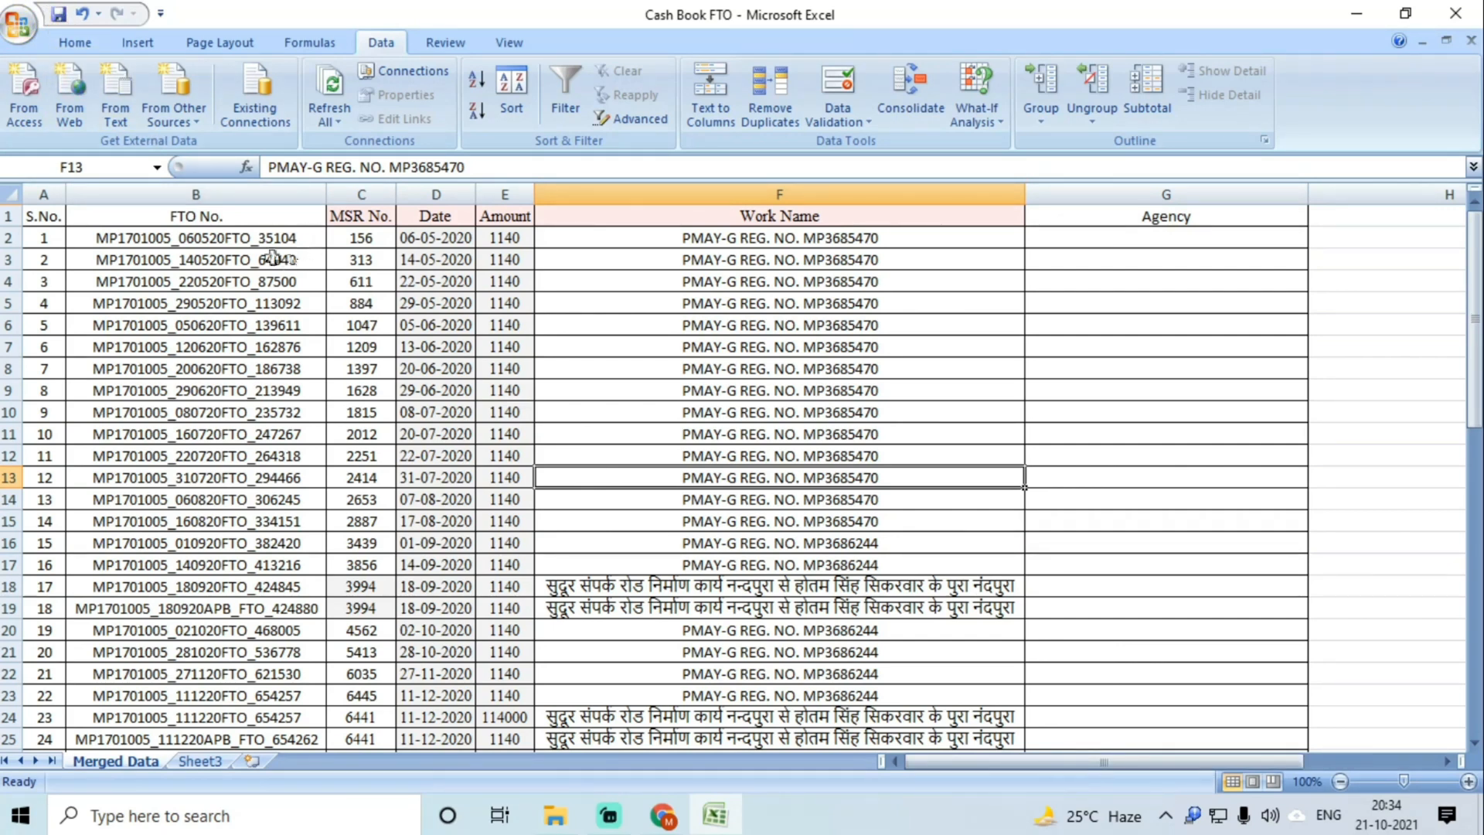
# Step: Review the first row's FTO No., MSR No., Date, Amount and Work Name values
pyautogui.moveTo(153, 238); pyautogui.dragTo(167, 340)
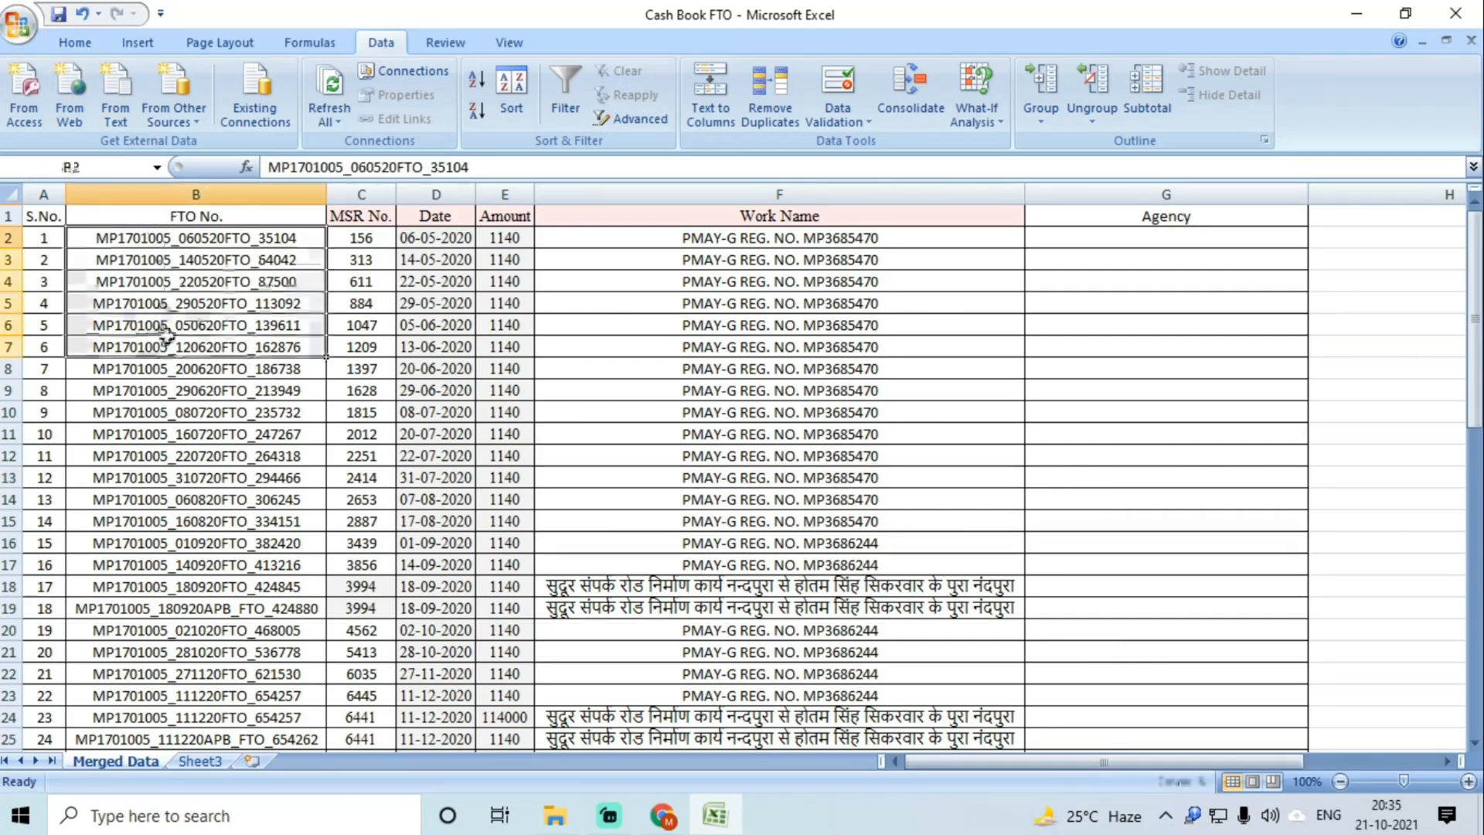
pyautogui.click(299, 240)
pyautogui.click(371, 237)
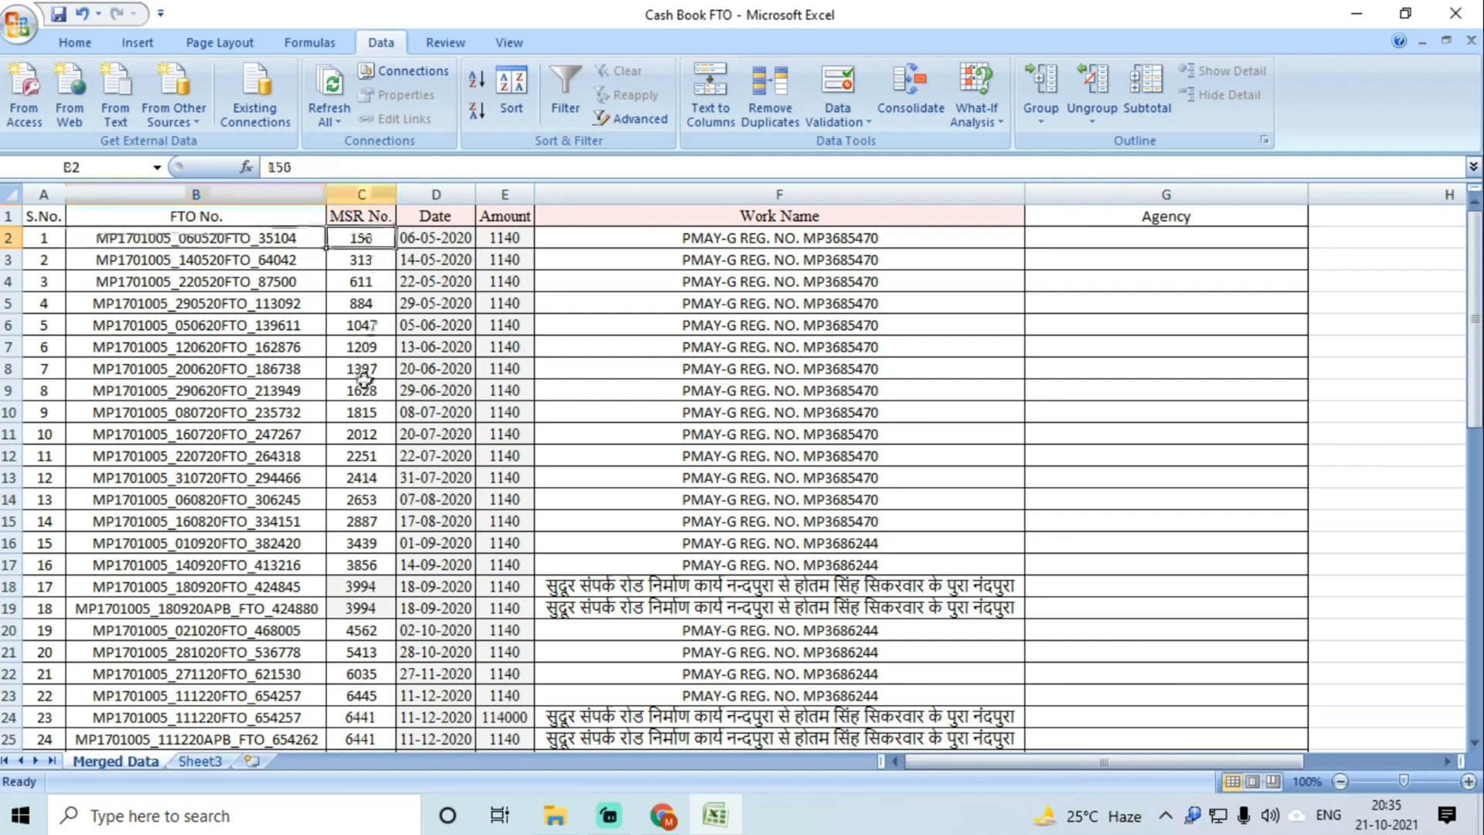
pyautogui.click(437, 236)
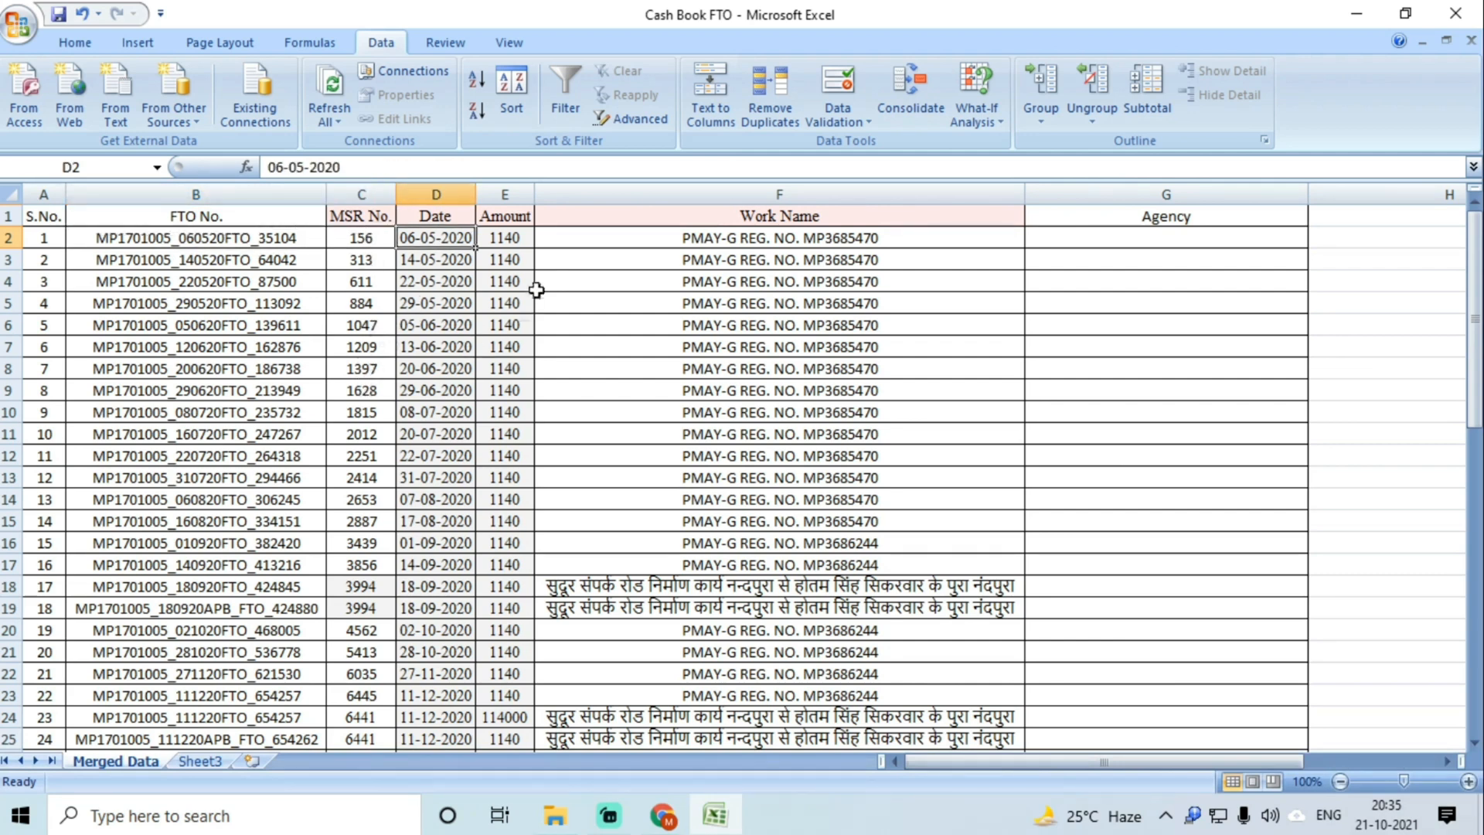
pyautogui.click(508, 237)
pyautogui.click(719, 237)
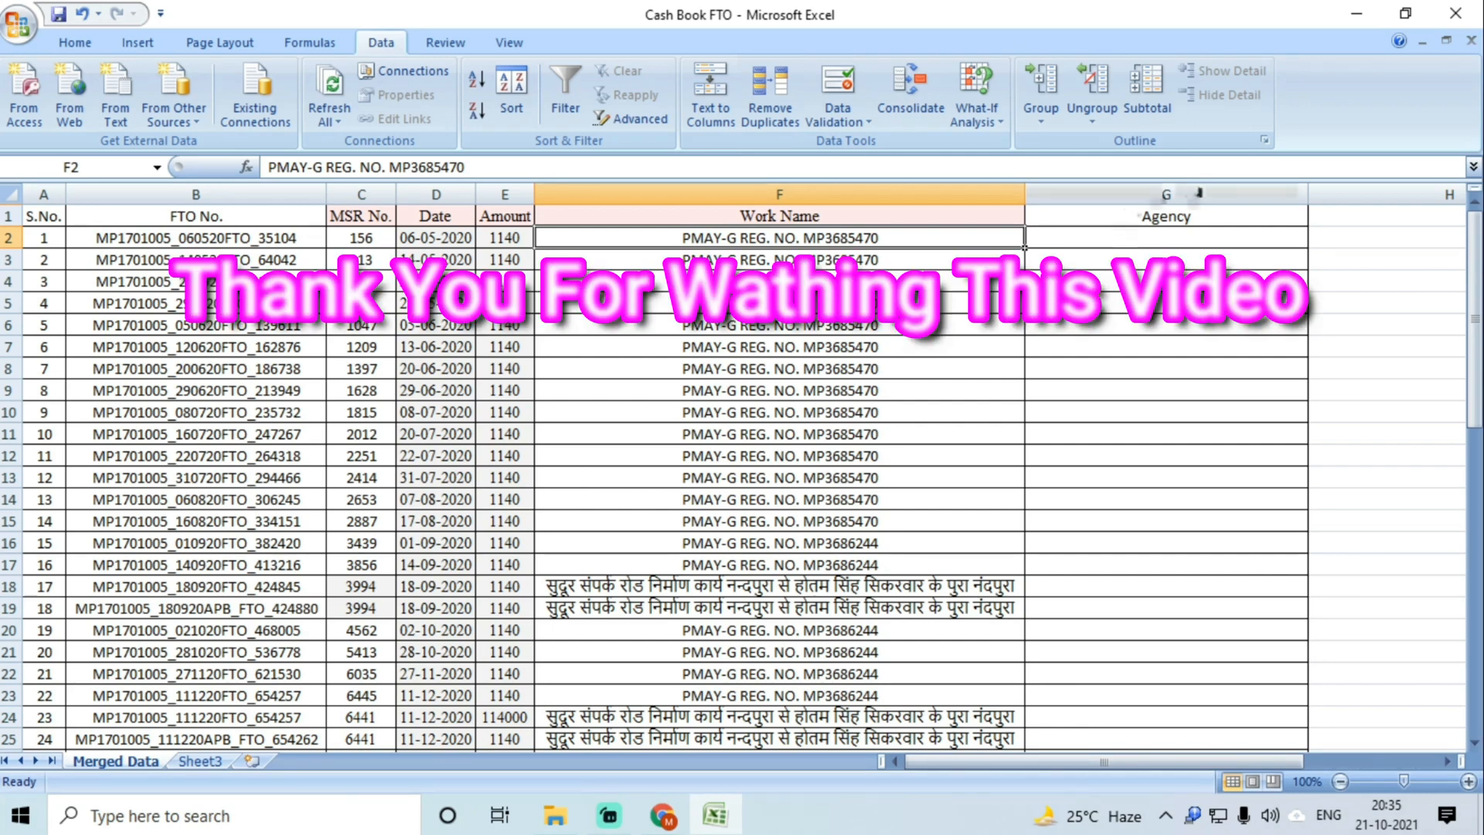
pyautogui.click(574, 368)
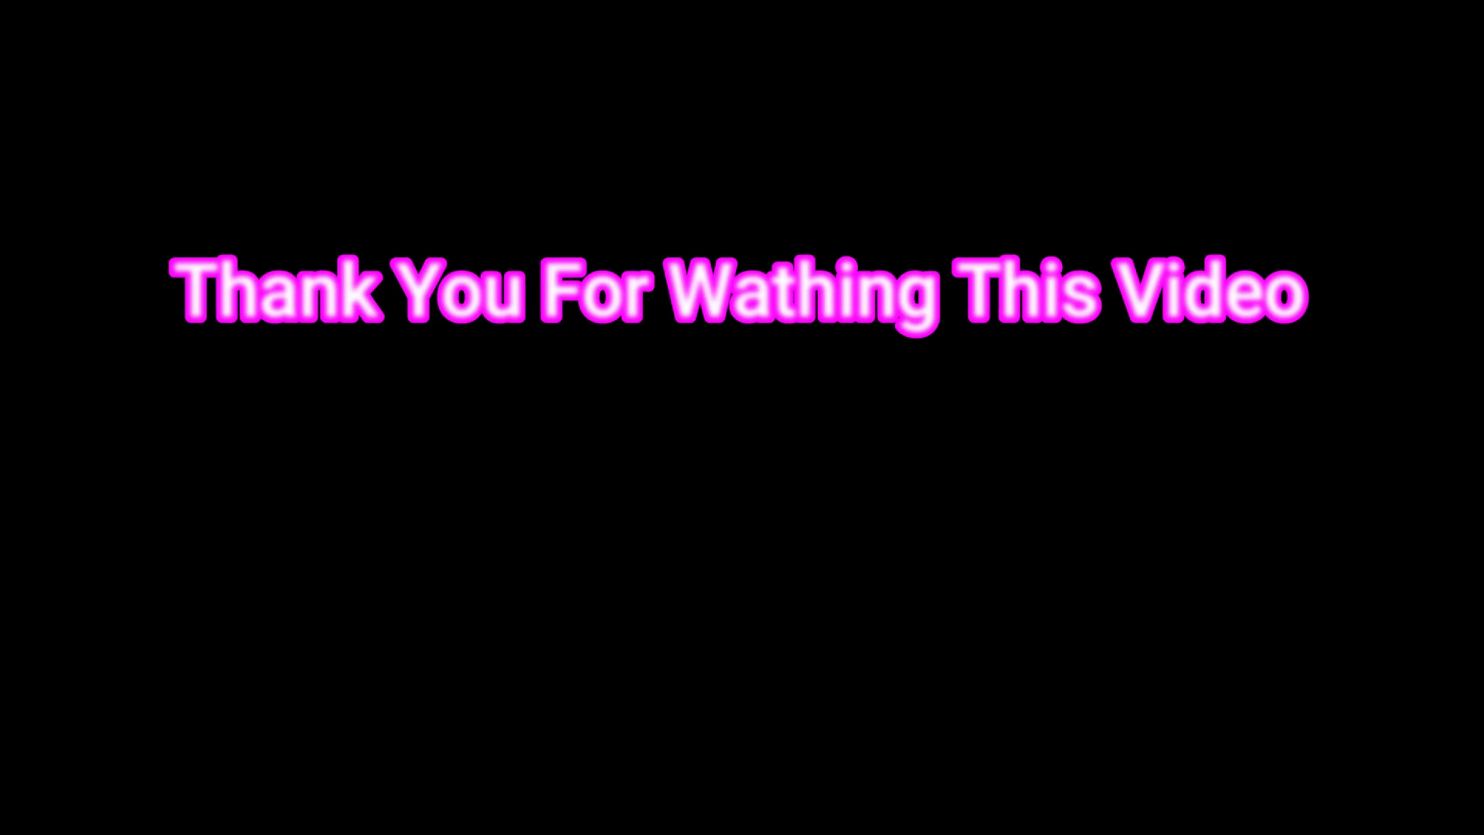